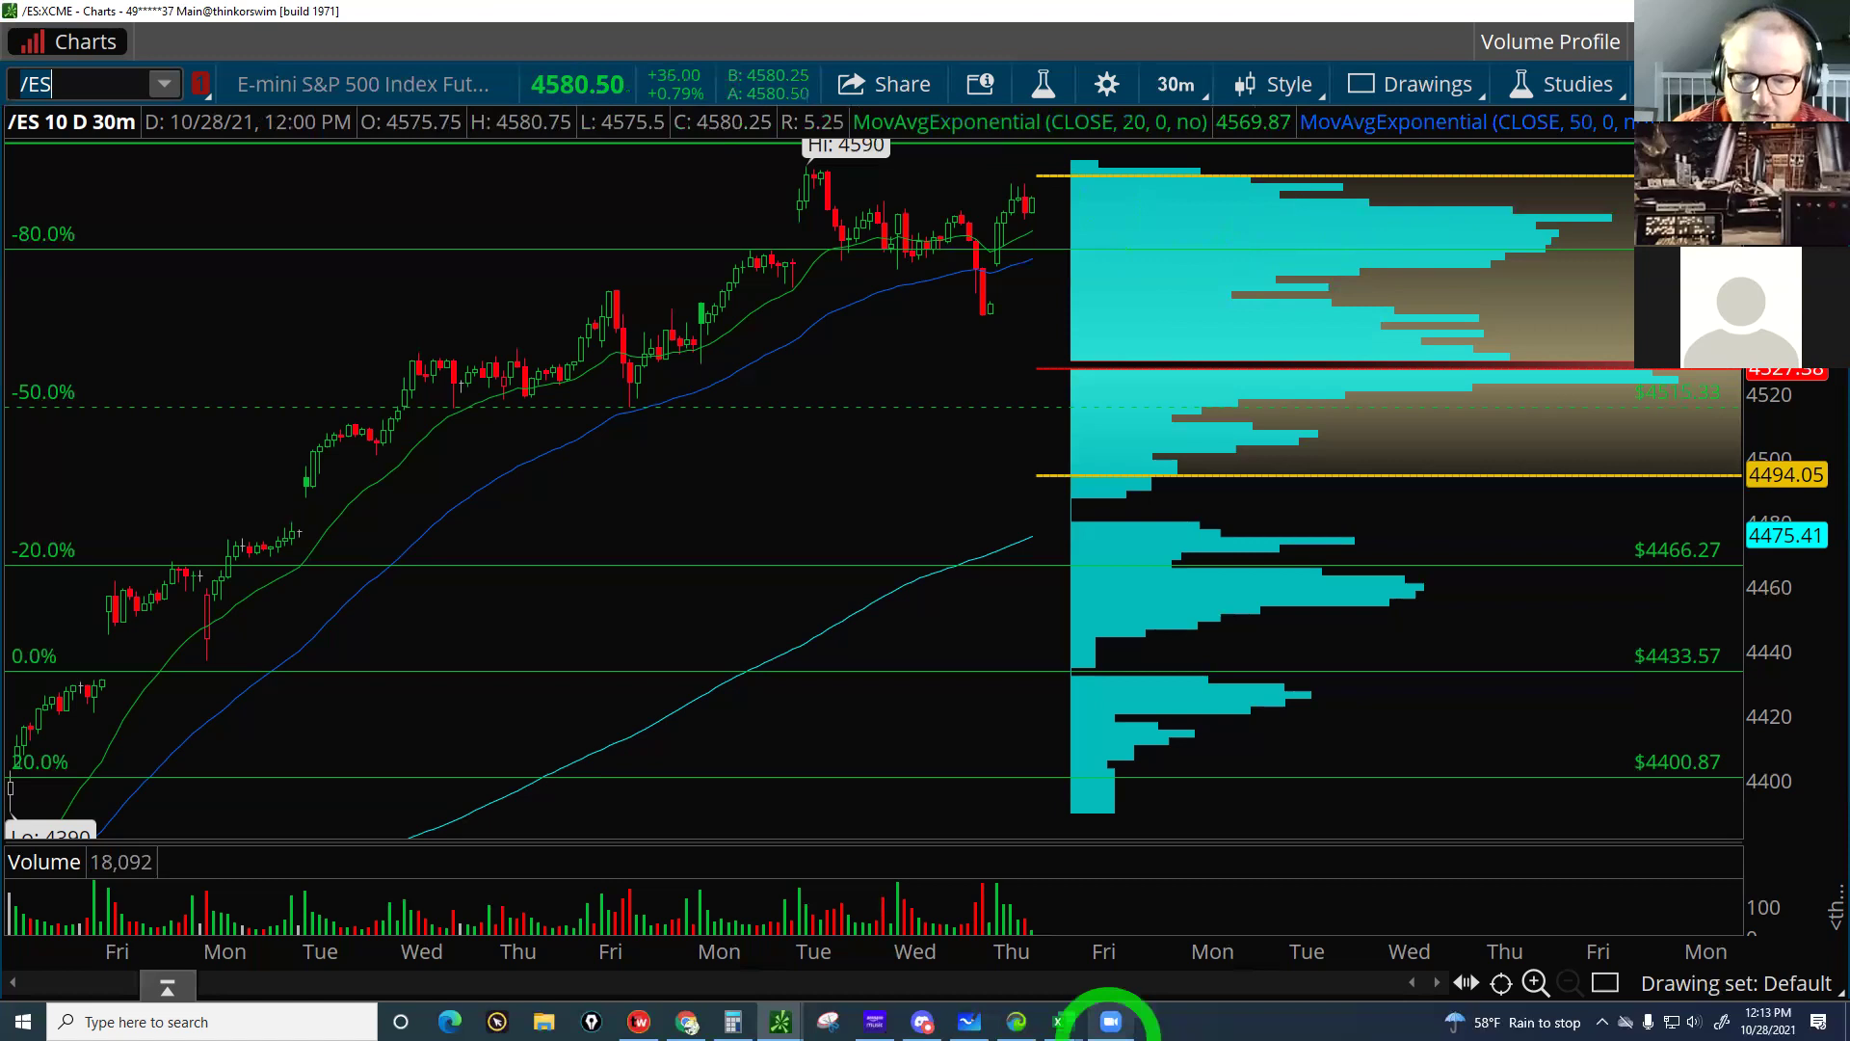
Switch to the Skewdriver_2.0 workbook in Excel and enter 43 in Column2 of the first empty row on the TREND sheet
mouse_move(1064, 1020)
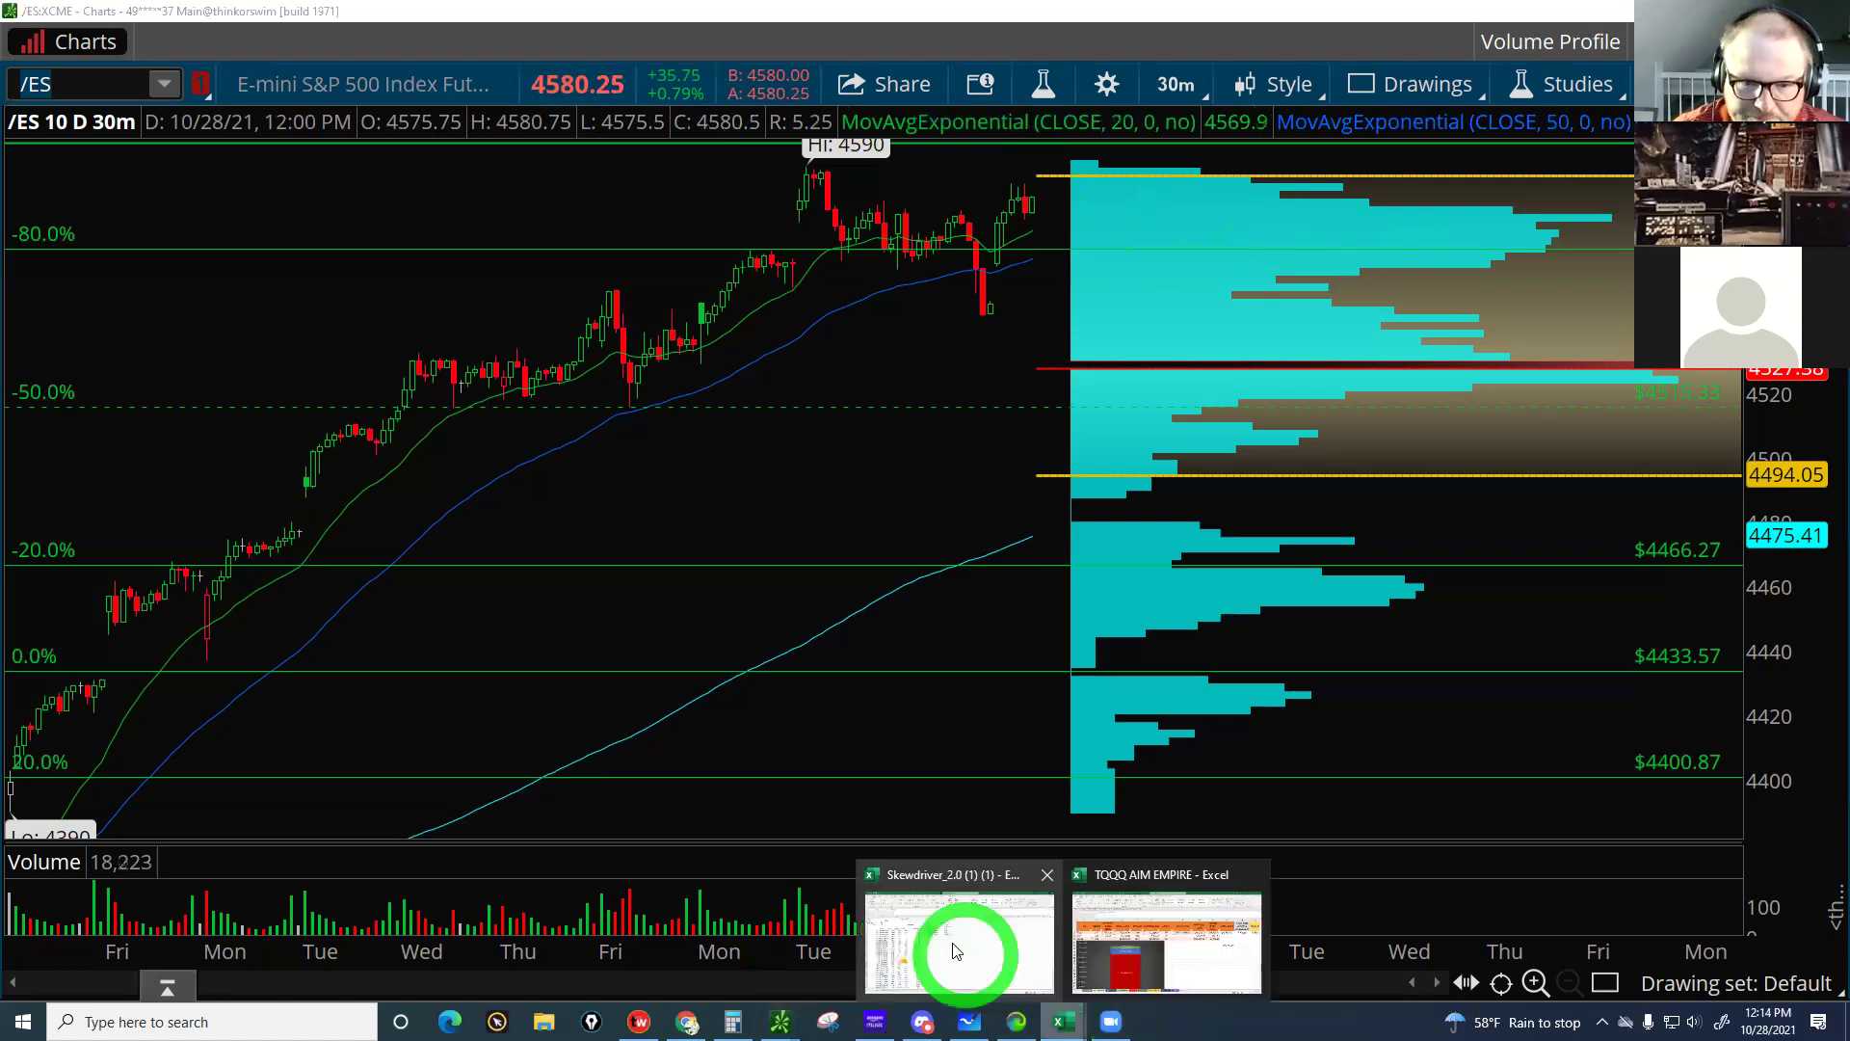
left_click(957, 951)
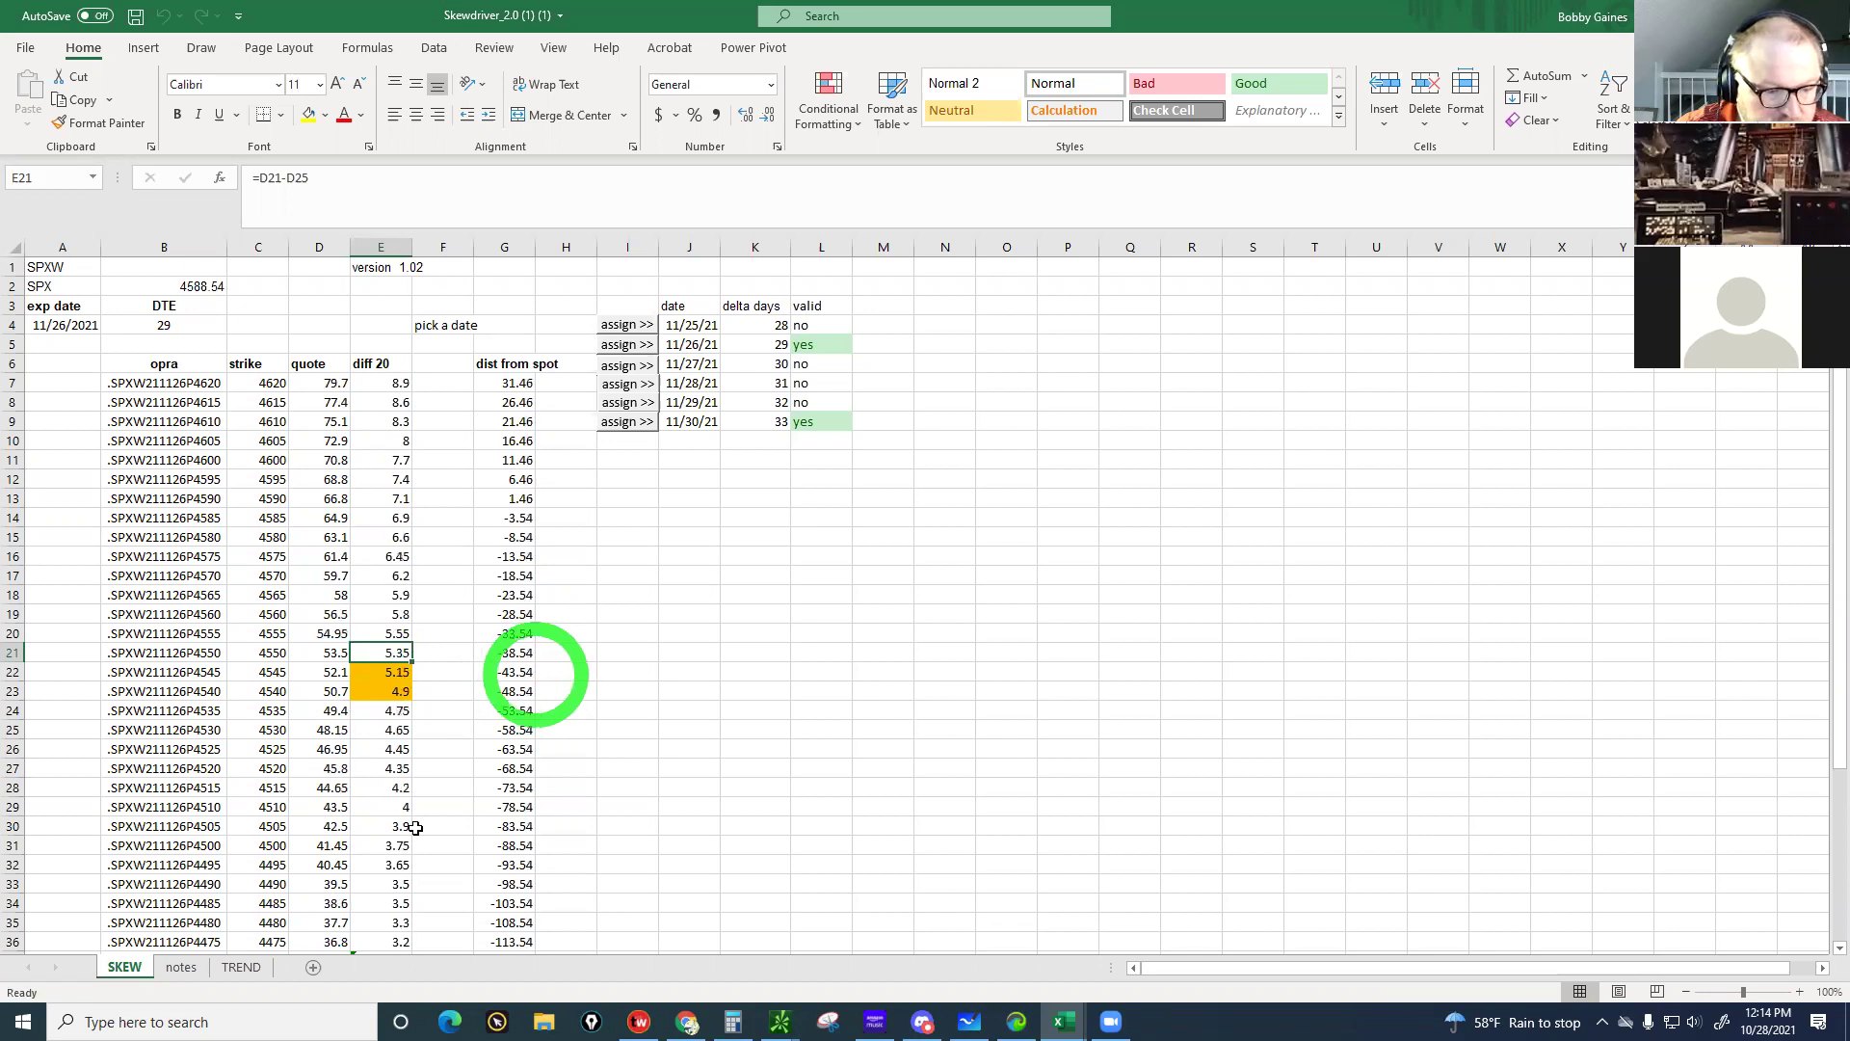
left_click(236, 966)
left_click(114, 893)
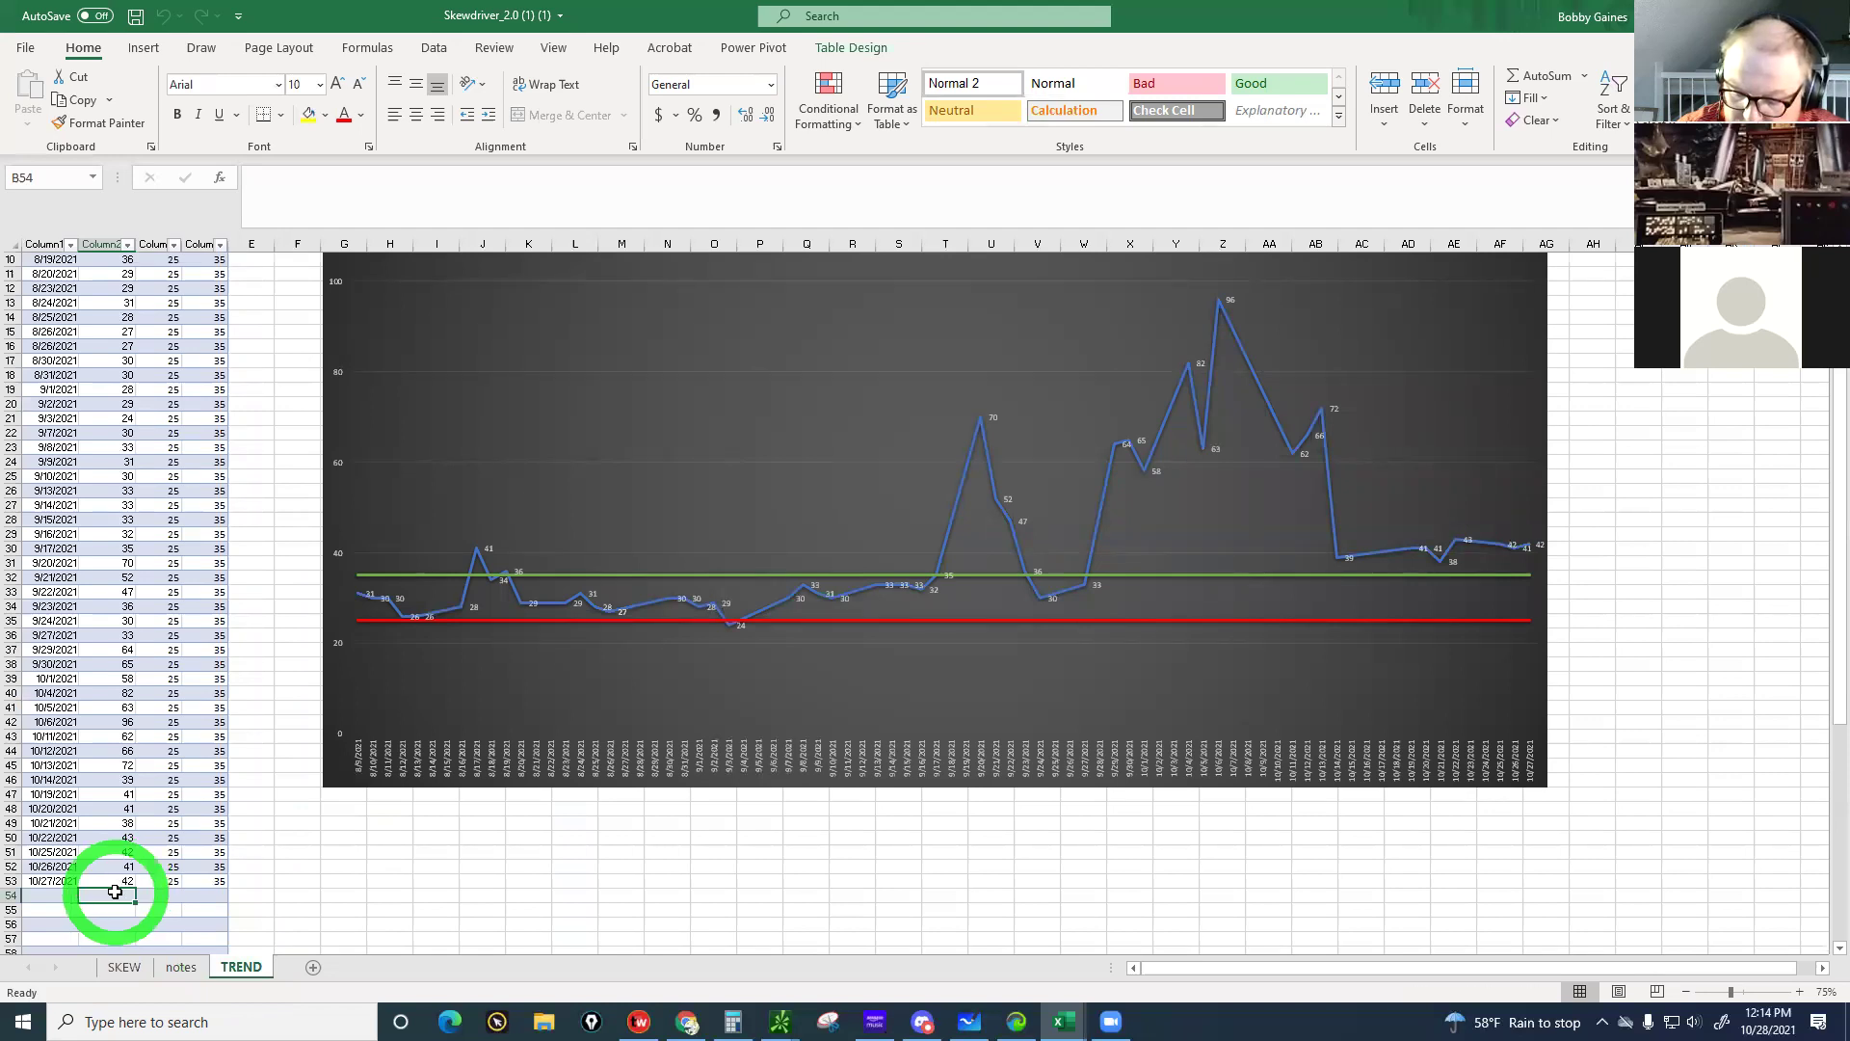
type("43")
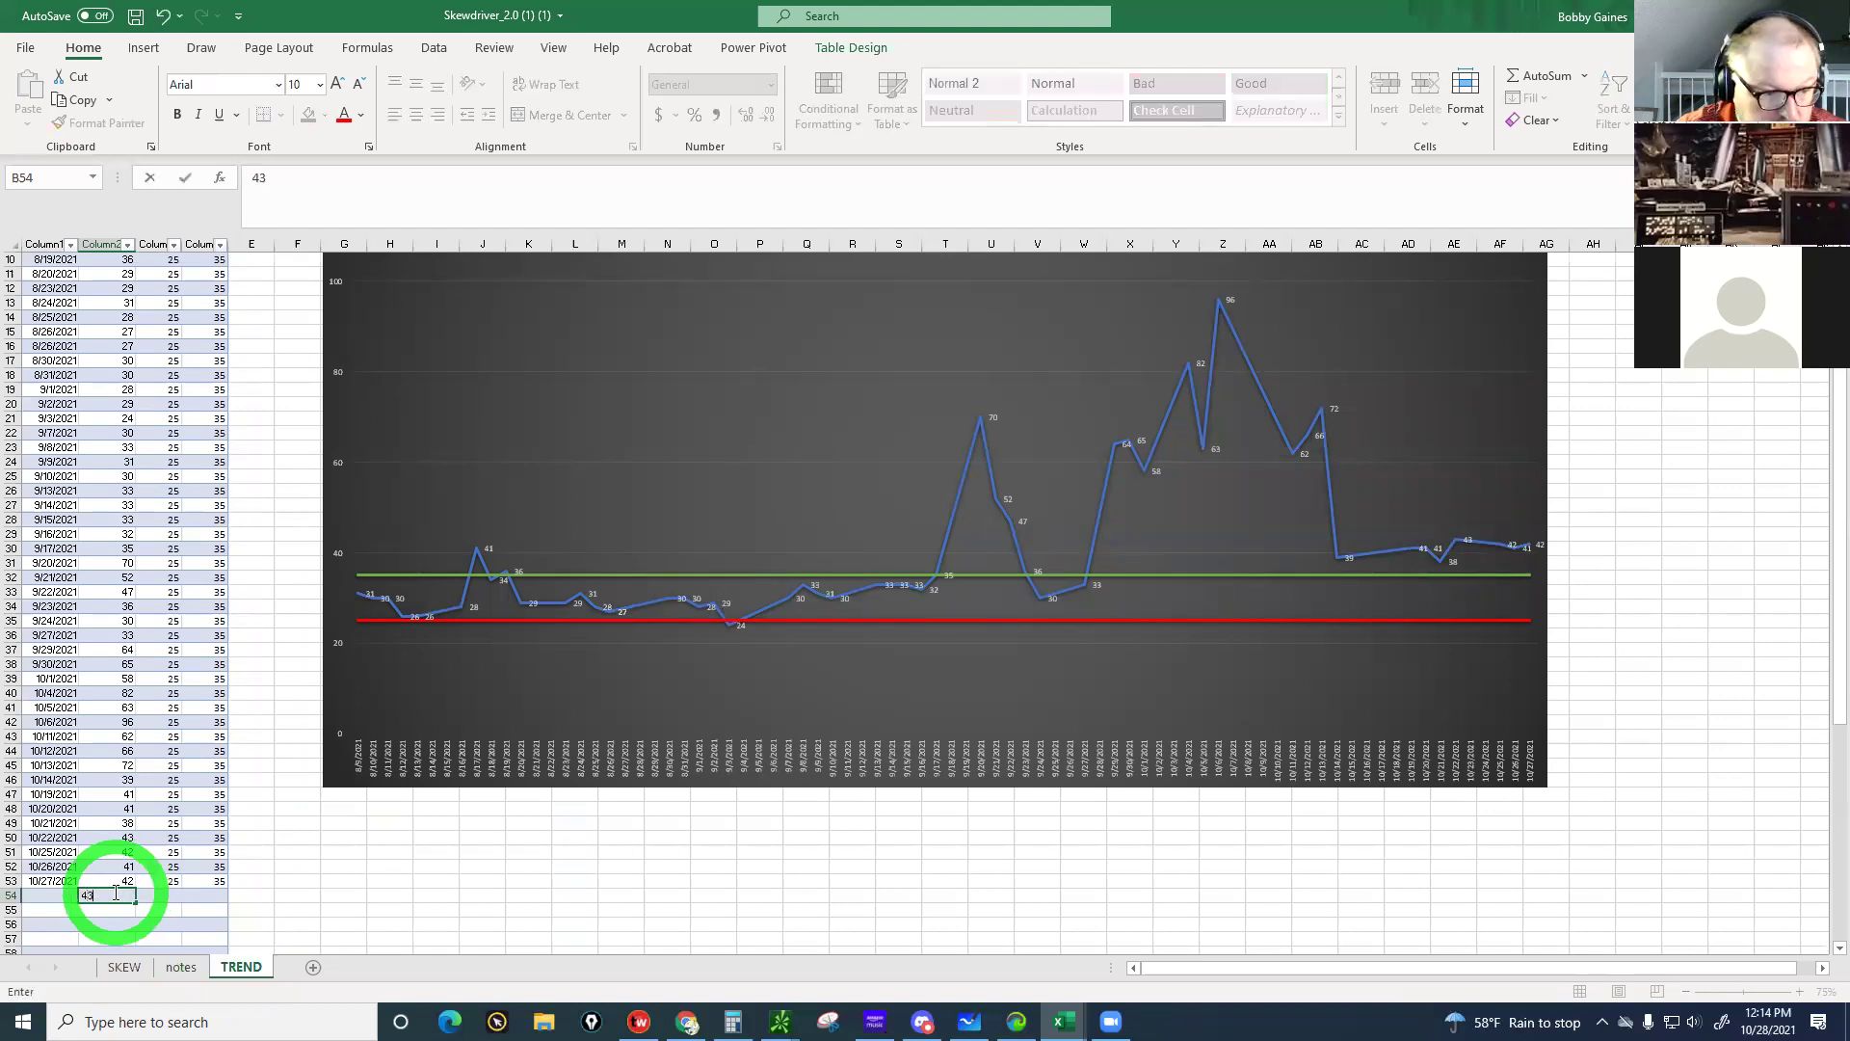
Enter the date 10/28 for the new TREND row, and close the Skewdriver workbook with its changes saved
left_click(55, 891)
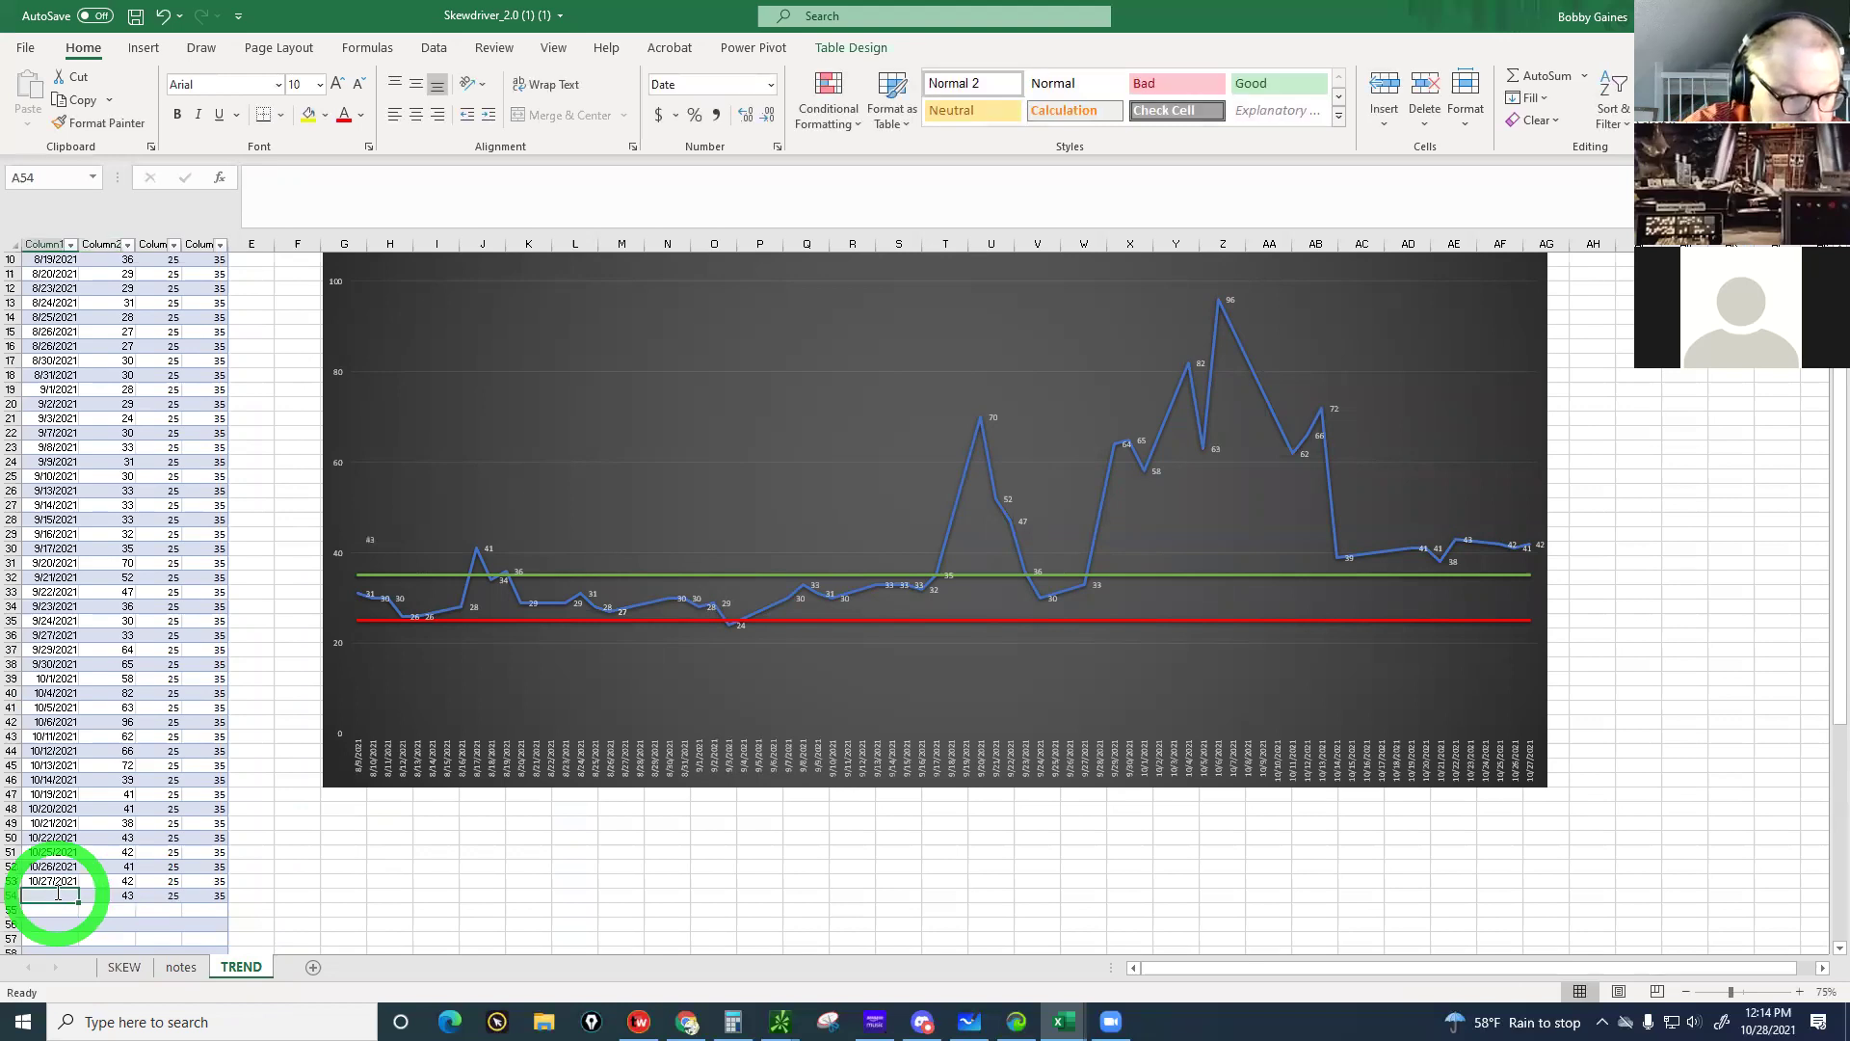
type("10/")
type("28/2021")
key("Return")
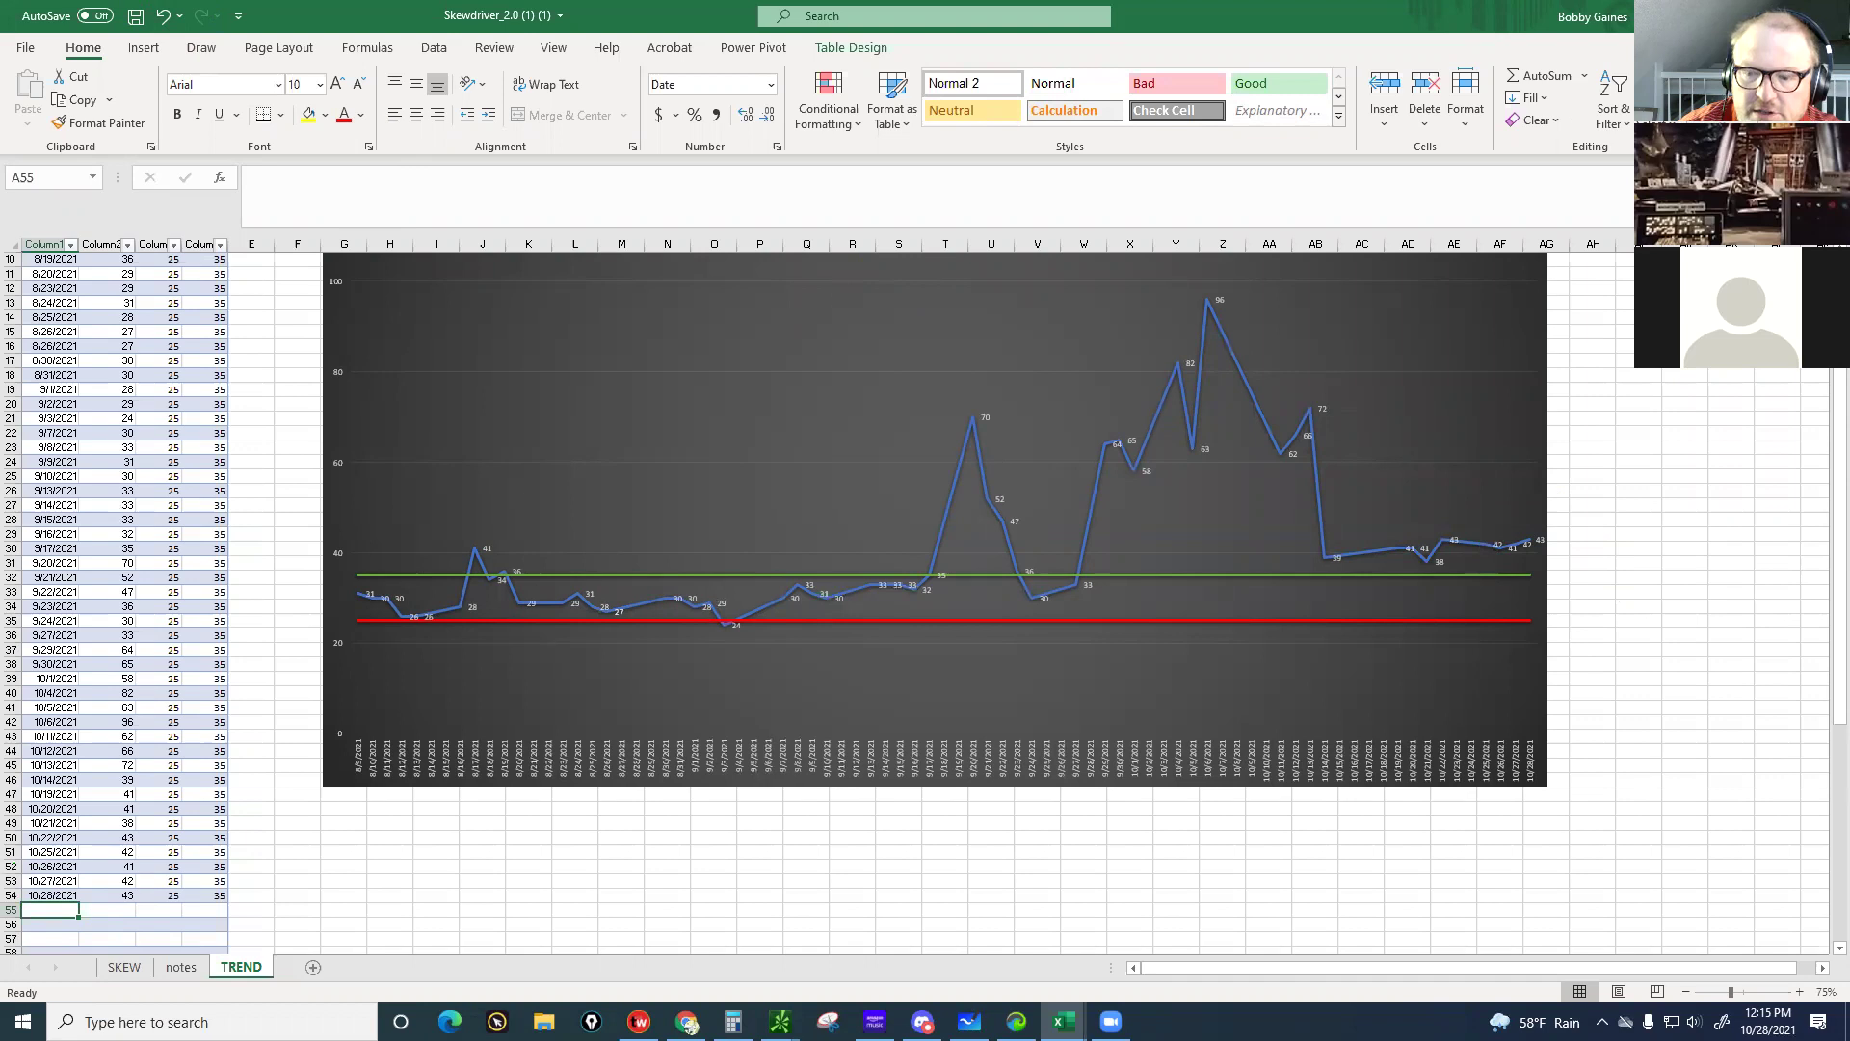
key("ctrl+w")
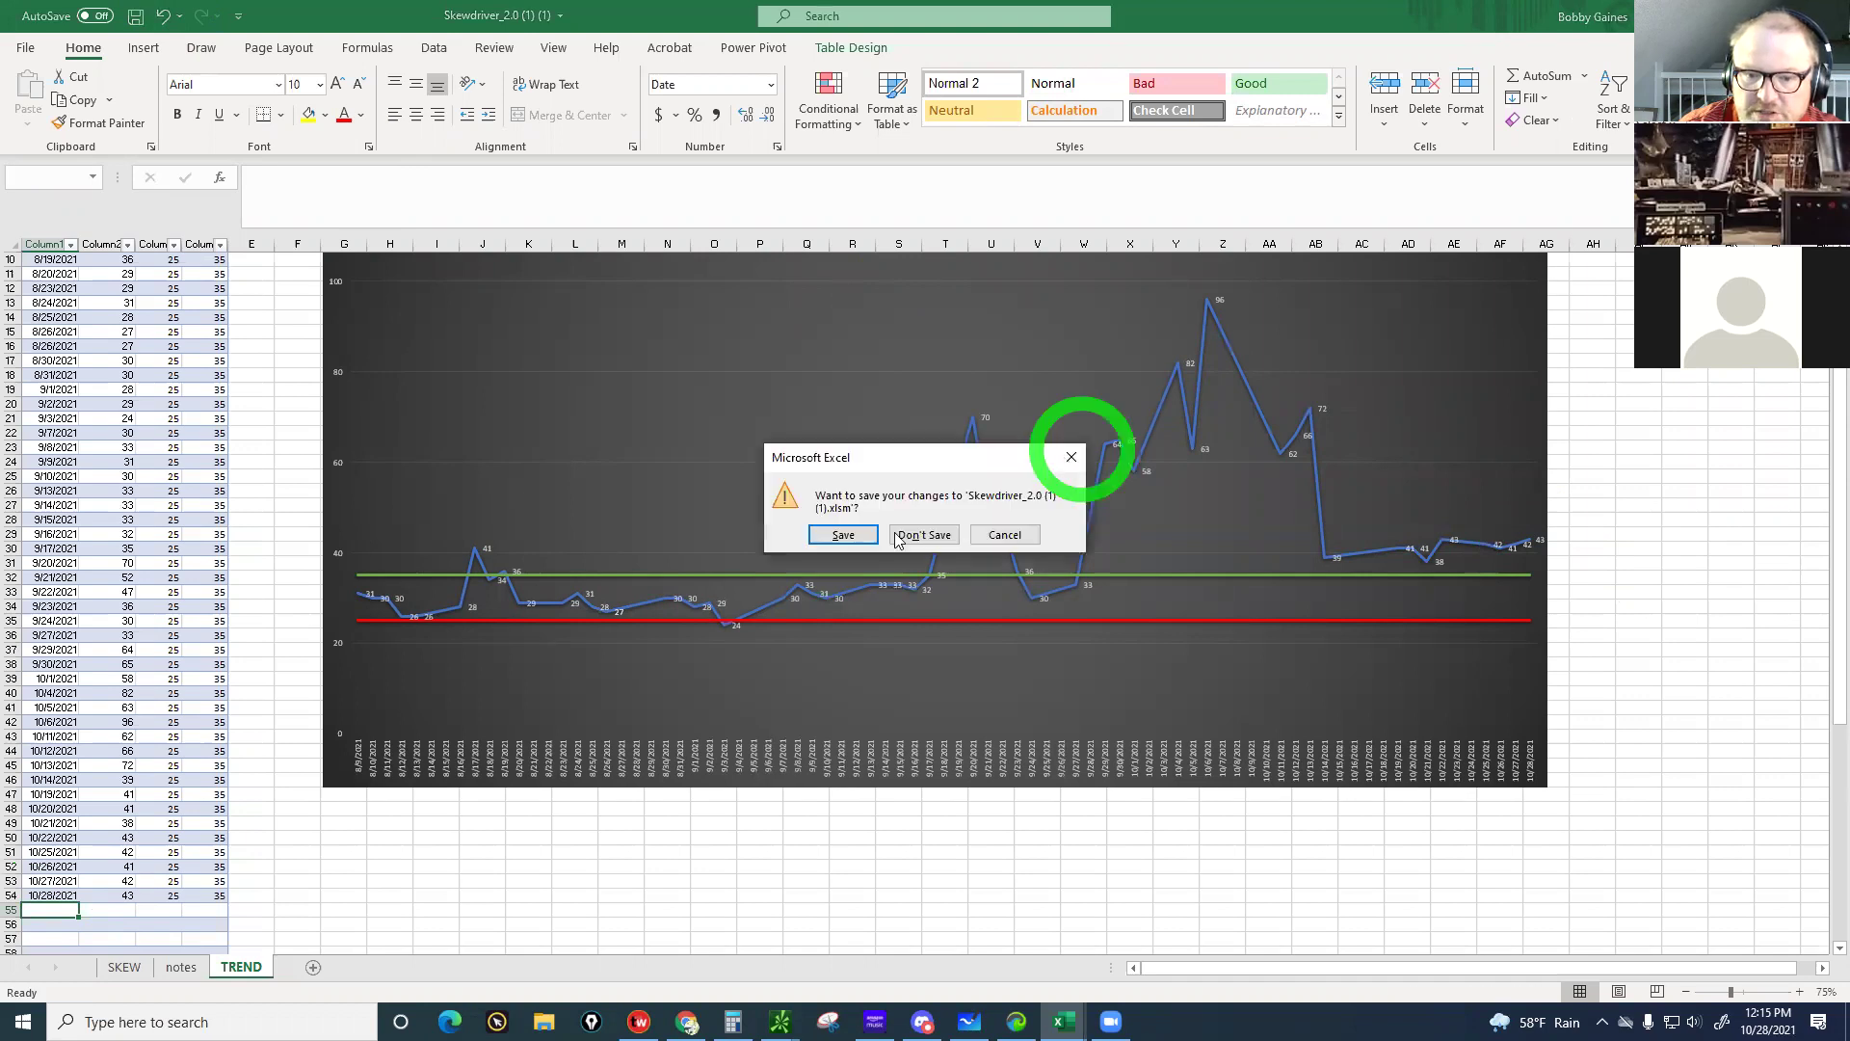
left_click(836, 536)
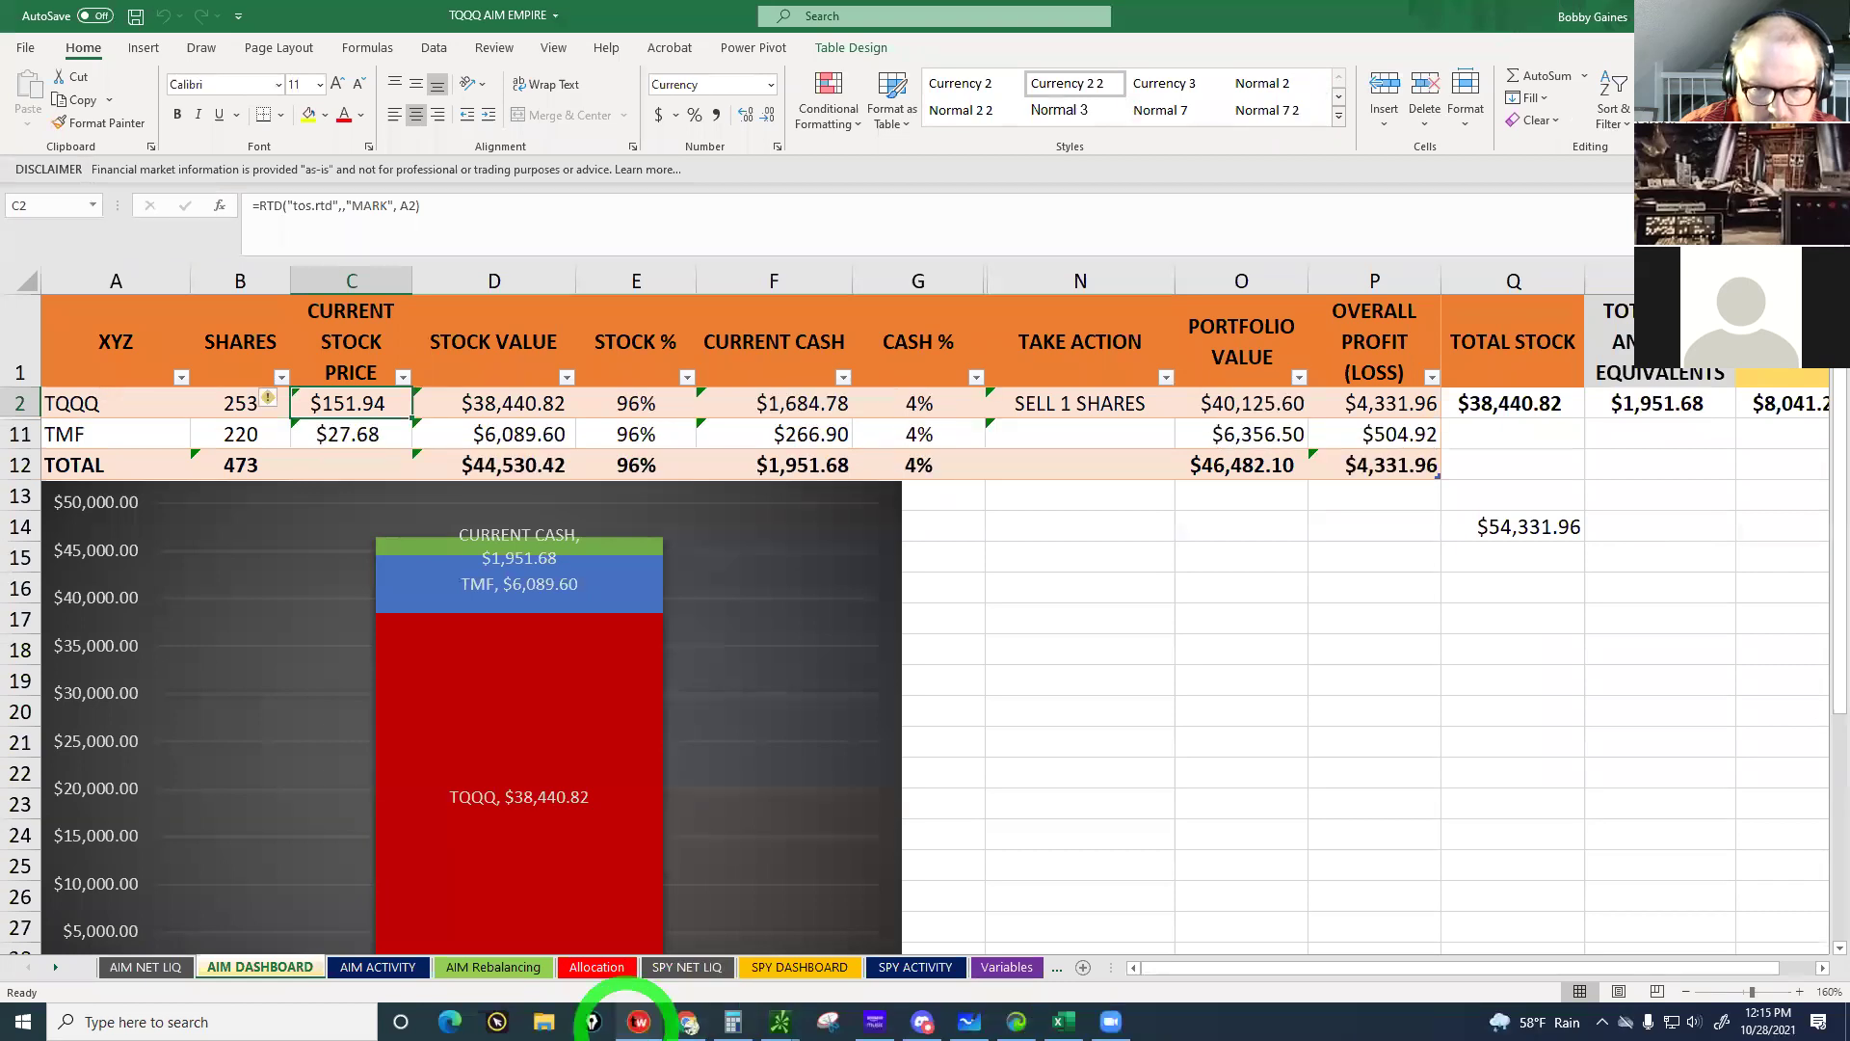
Switch to the tastyworks trading platform and collapse the TQQQ analysis side panel
left_click(626, 1025)
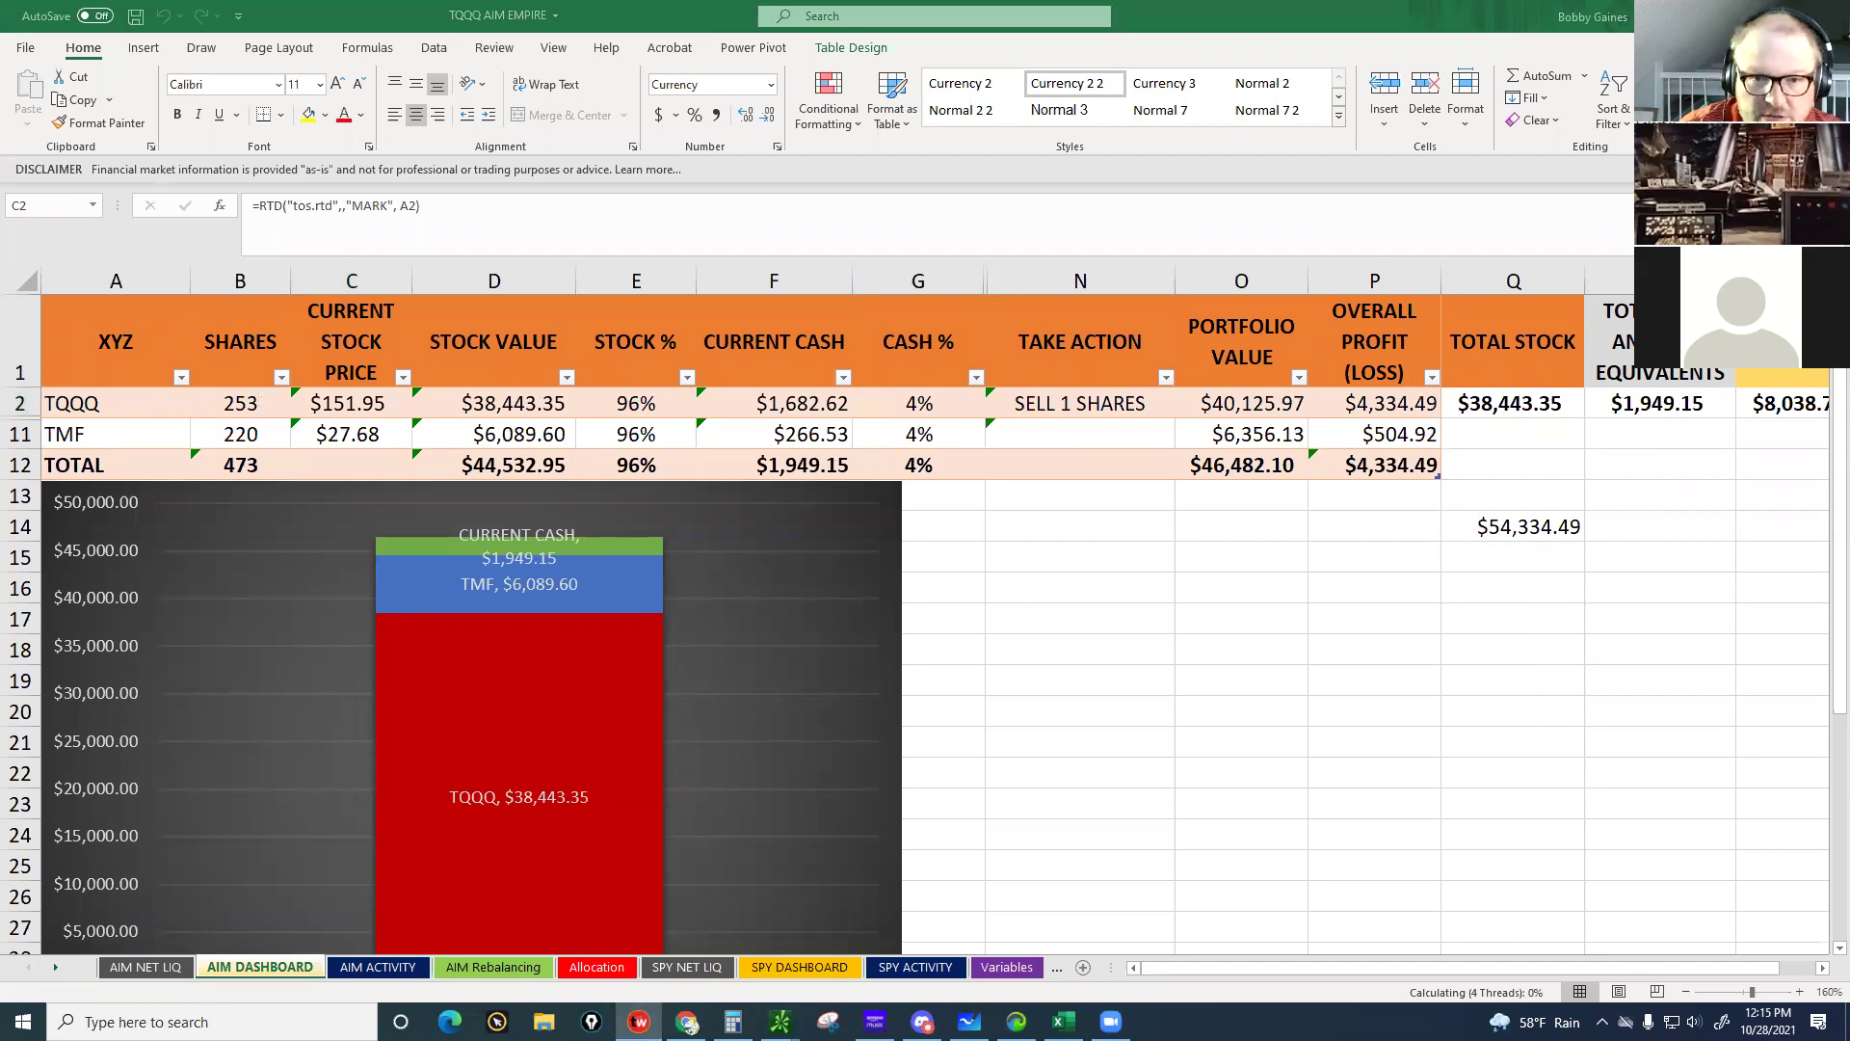
key("alt+Tab")
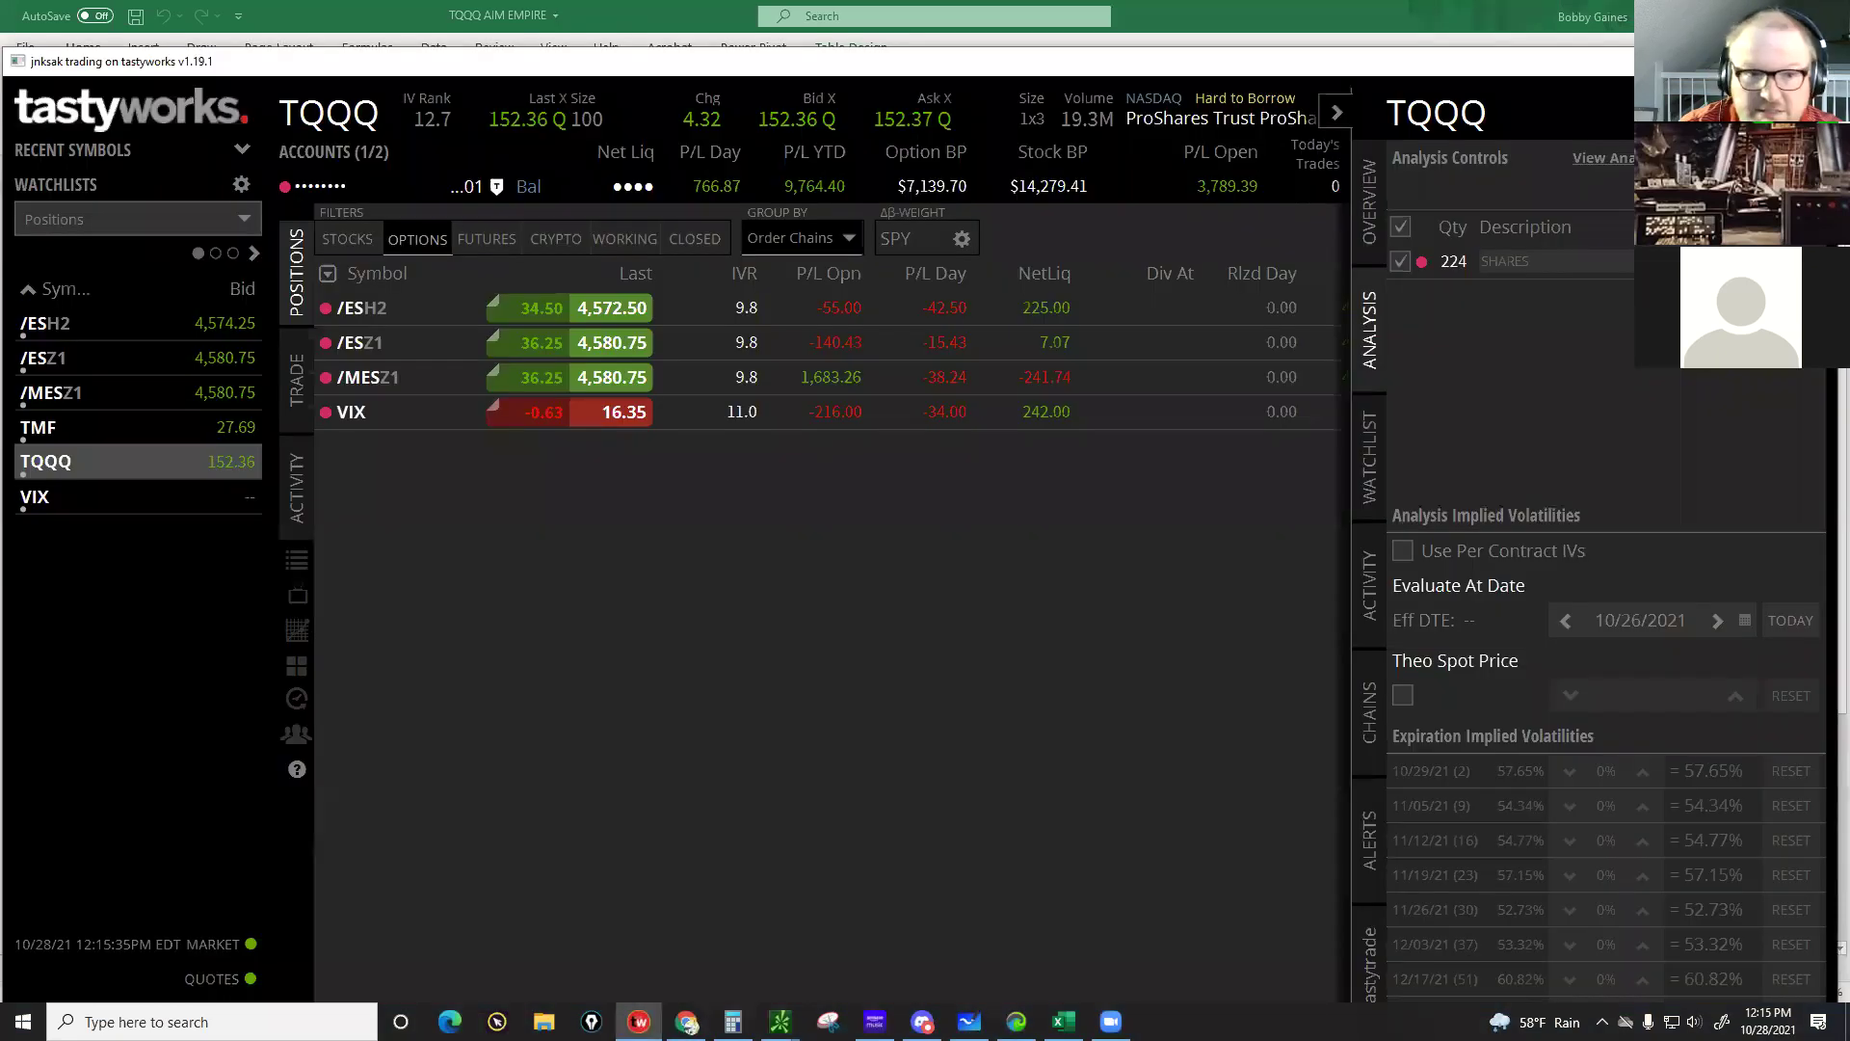
left_click(1336, 117)
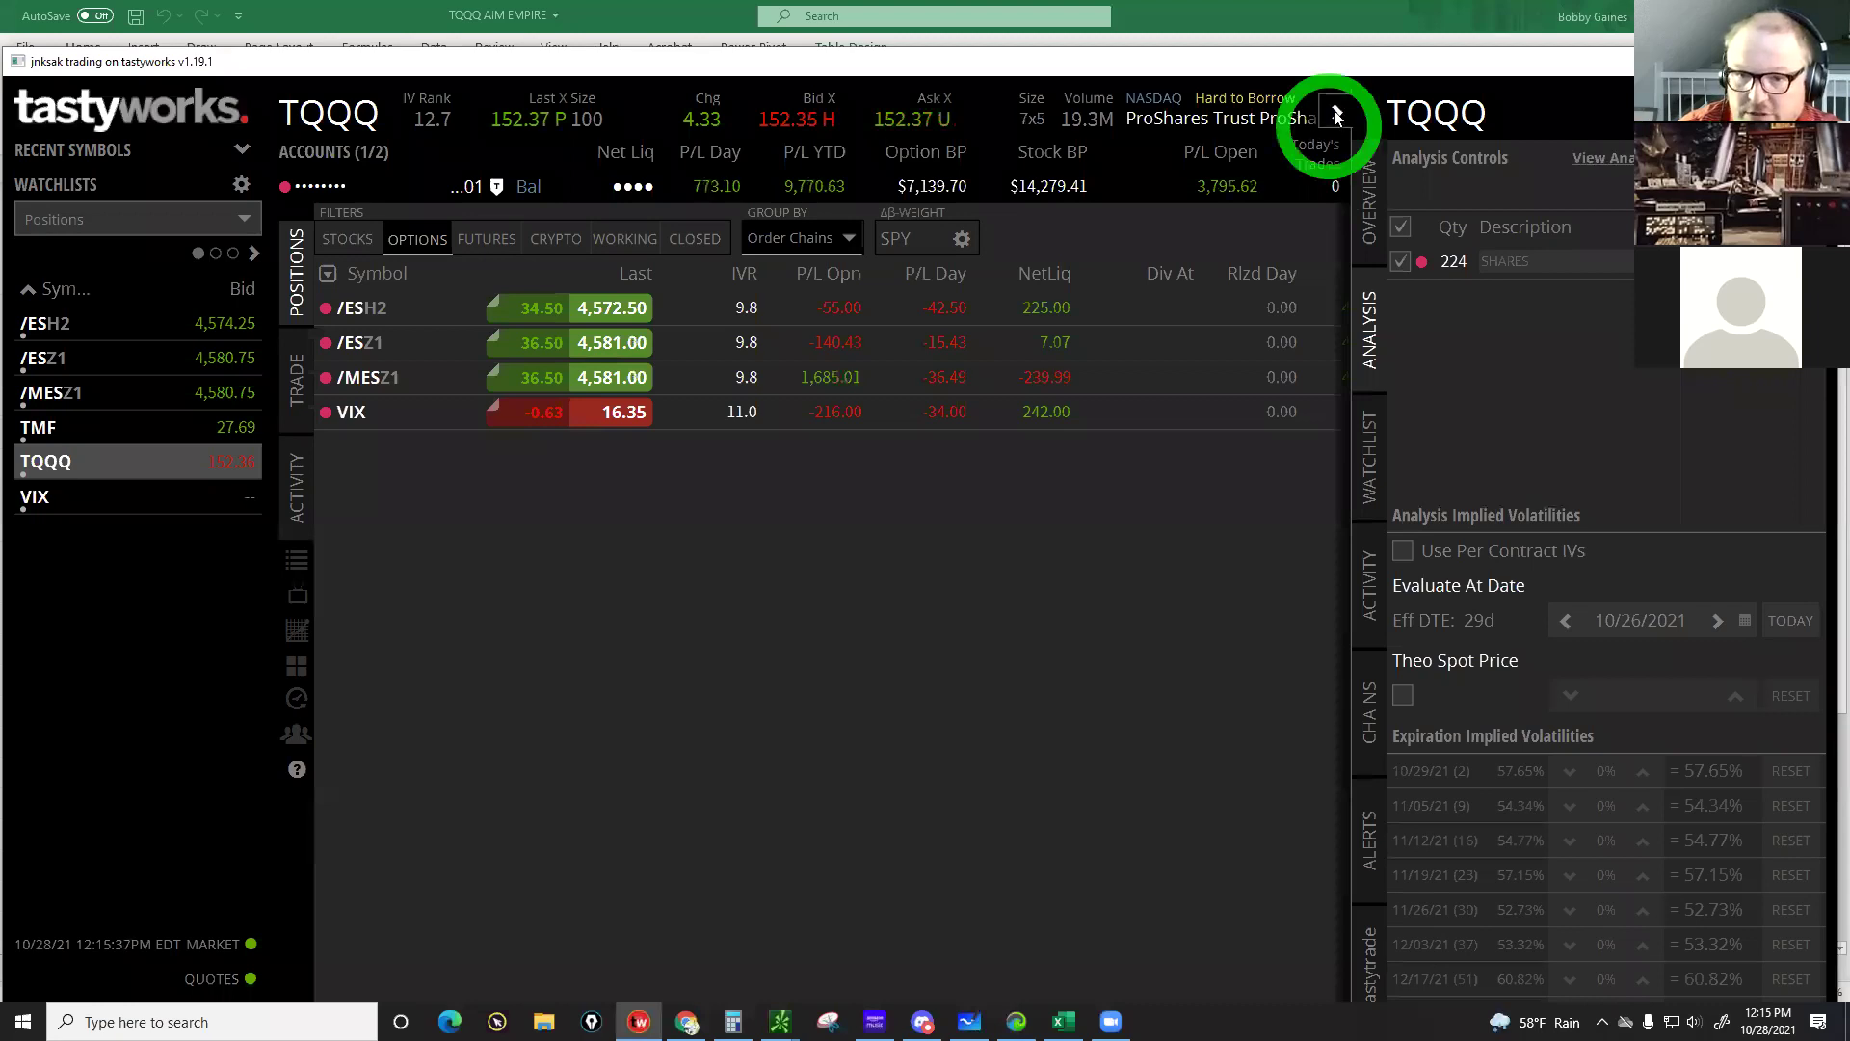
Load the VIX index as the active symbol and maximize the trading window
left_click(339, 113)
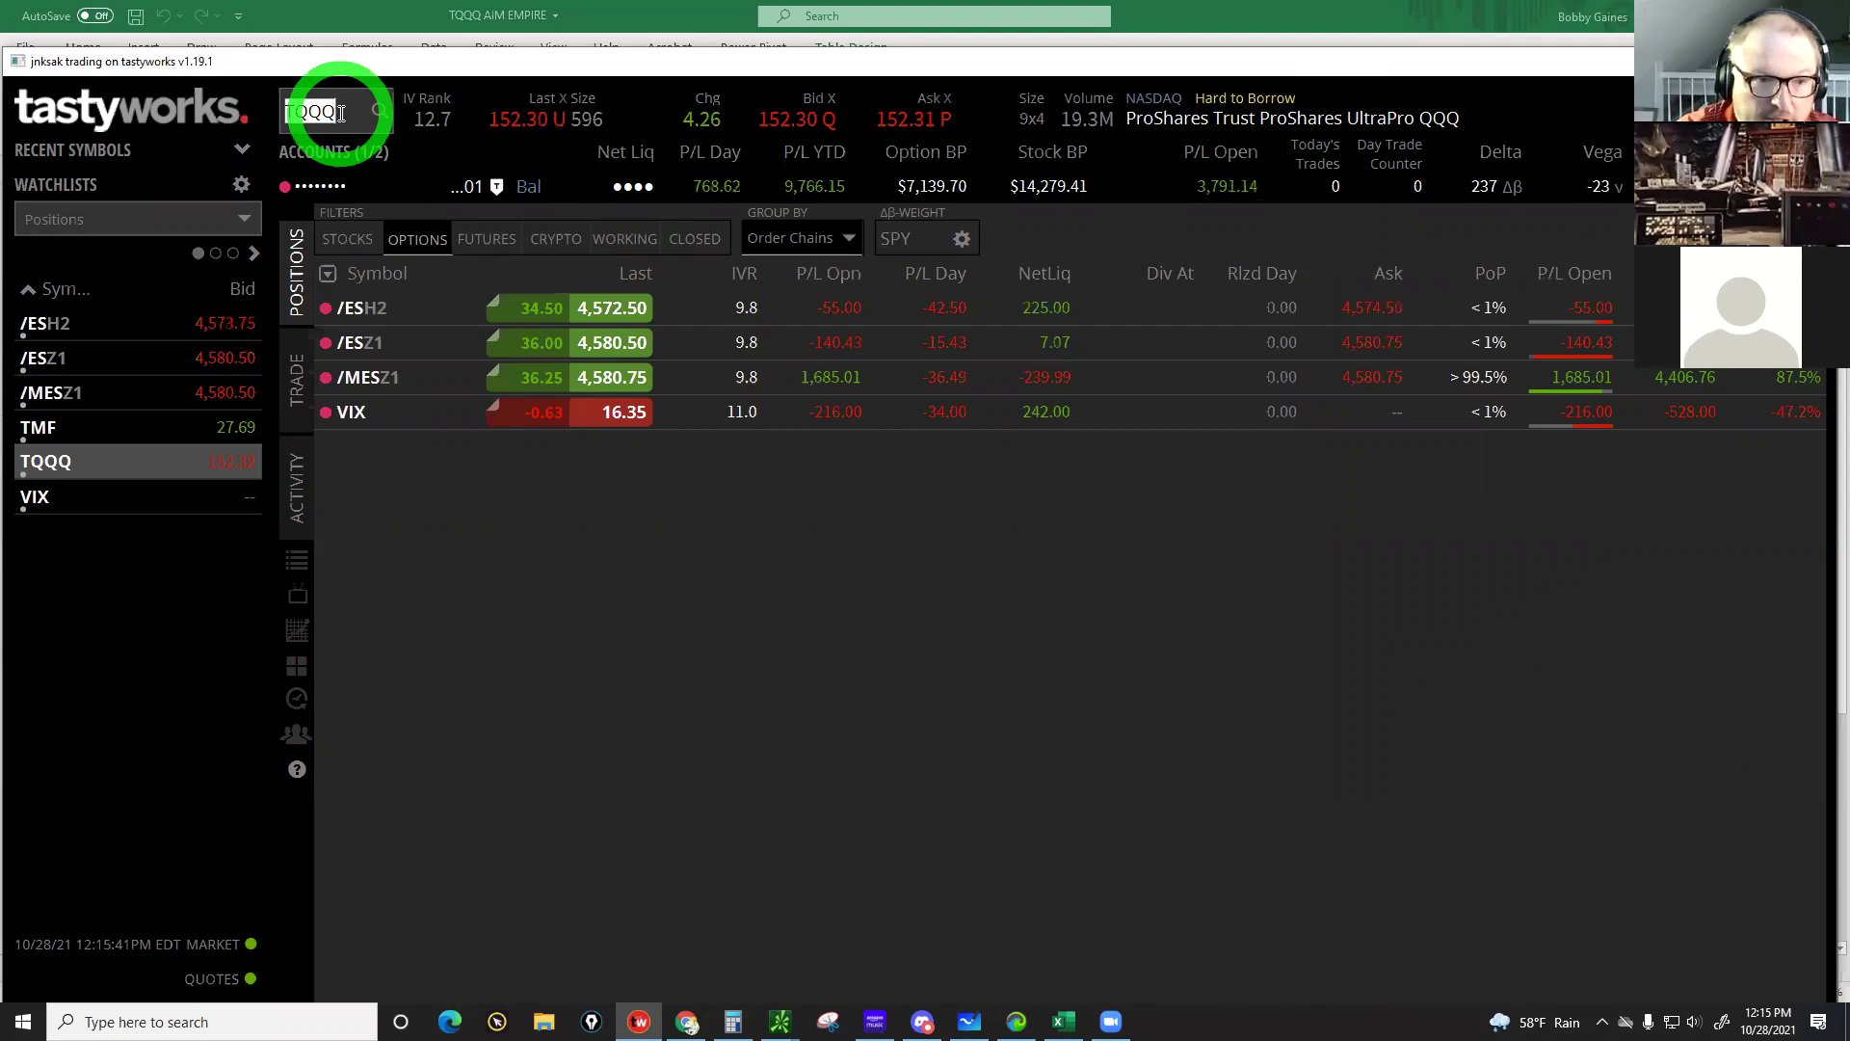
type("V")
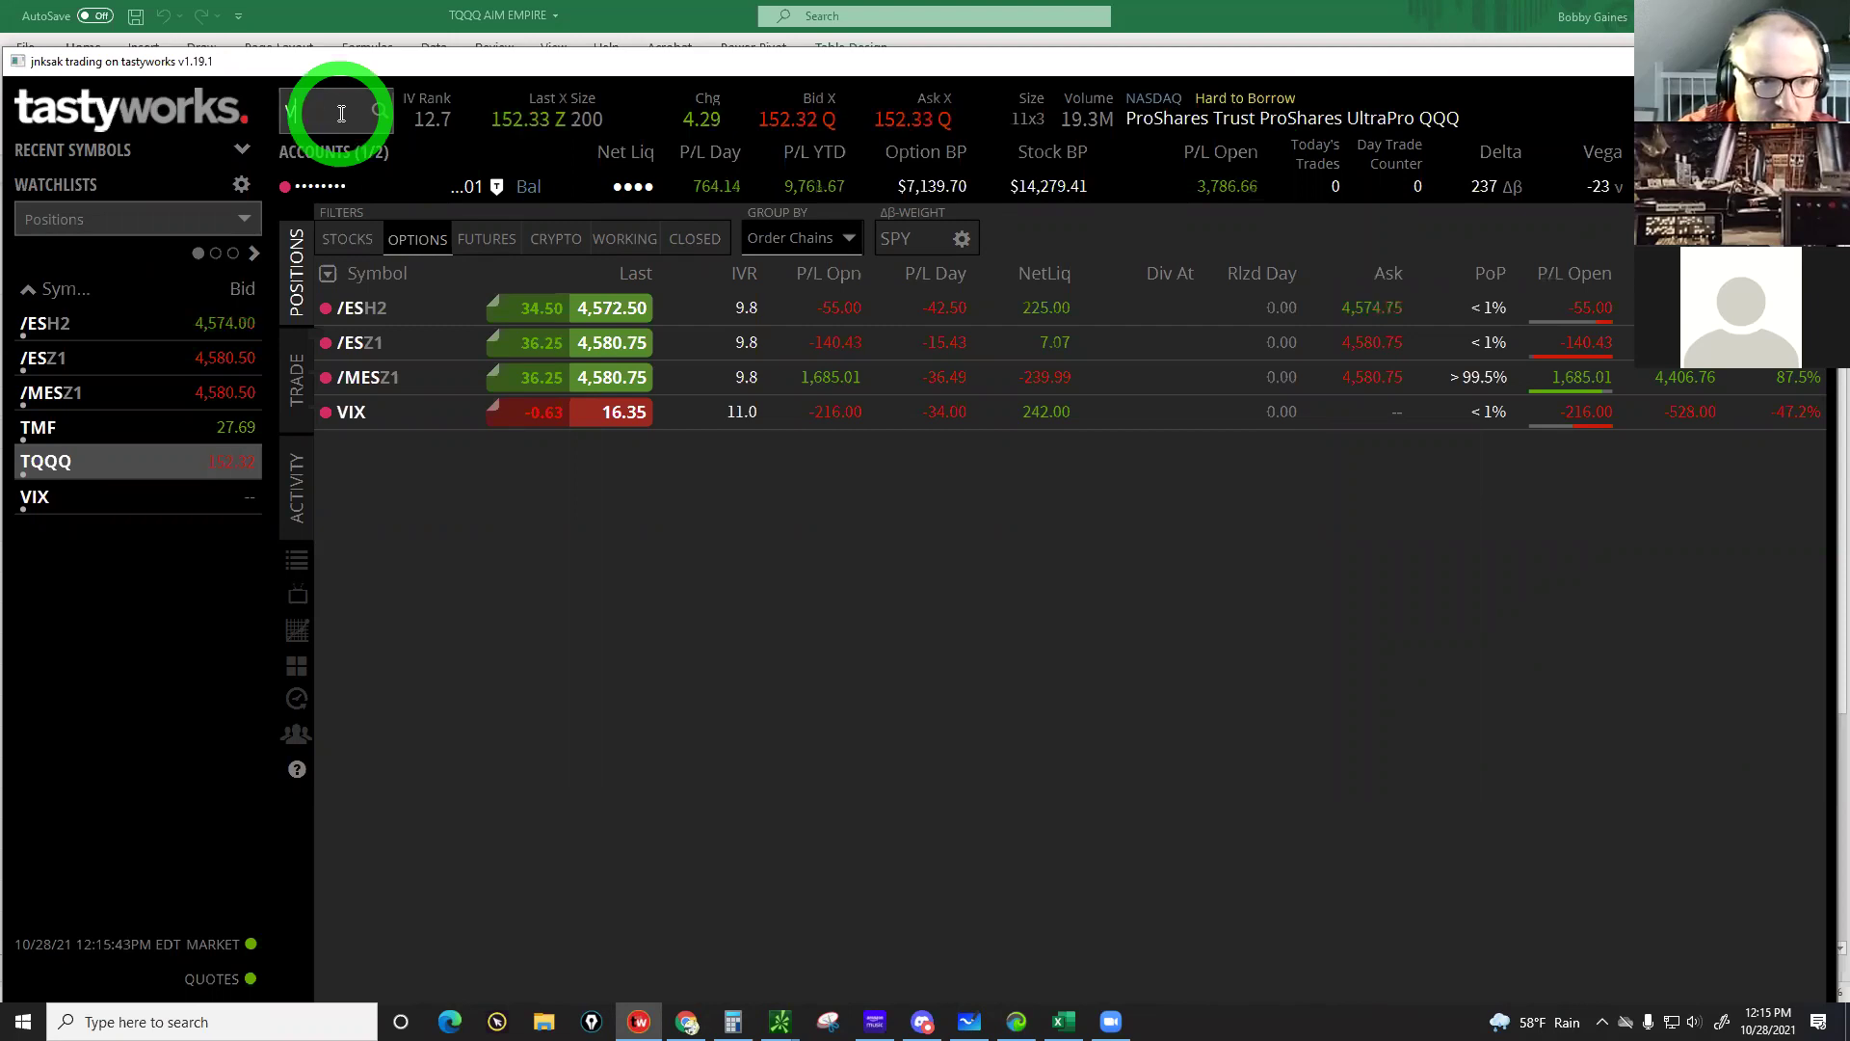
type("IX")
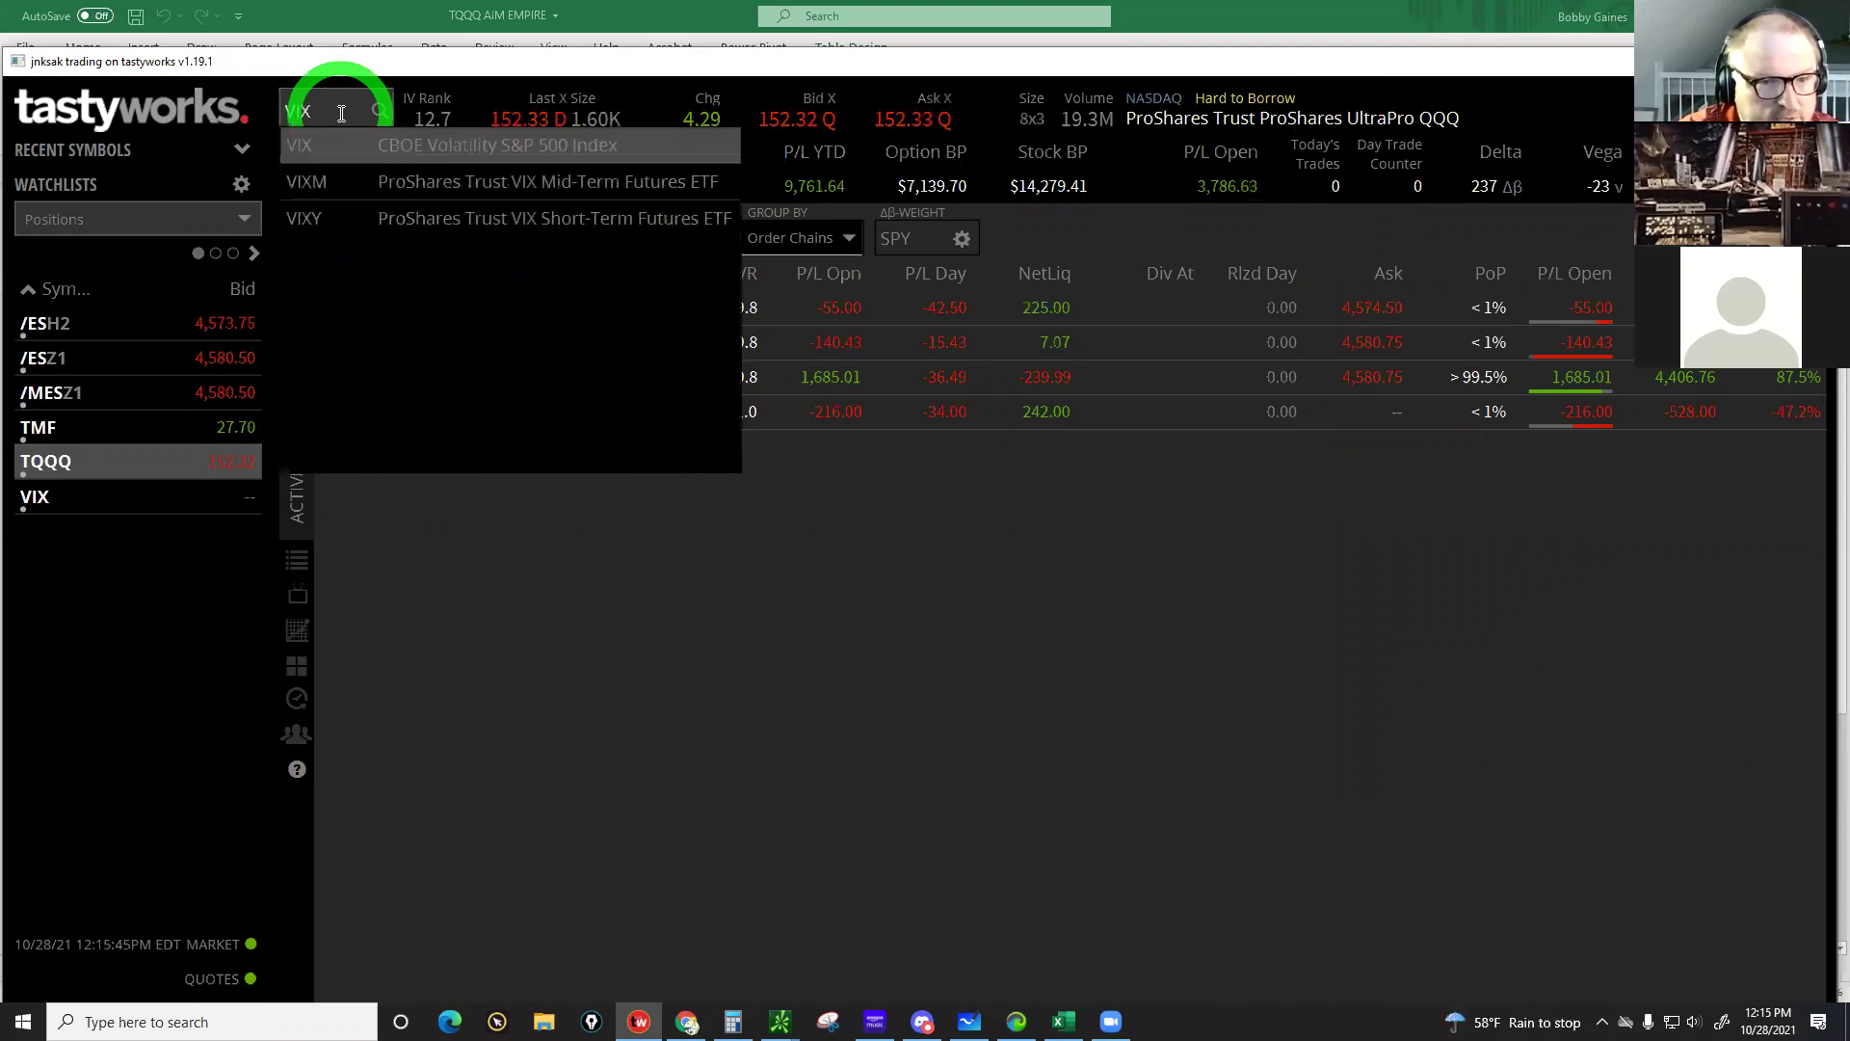
key("Return")
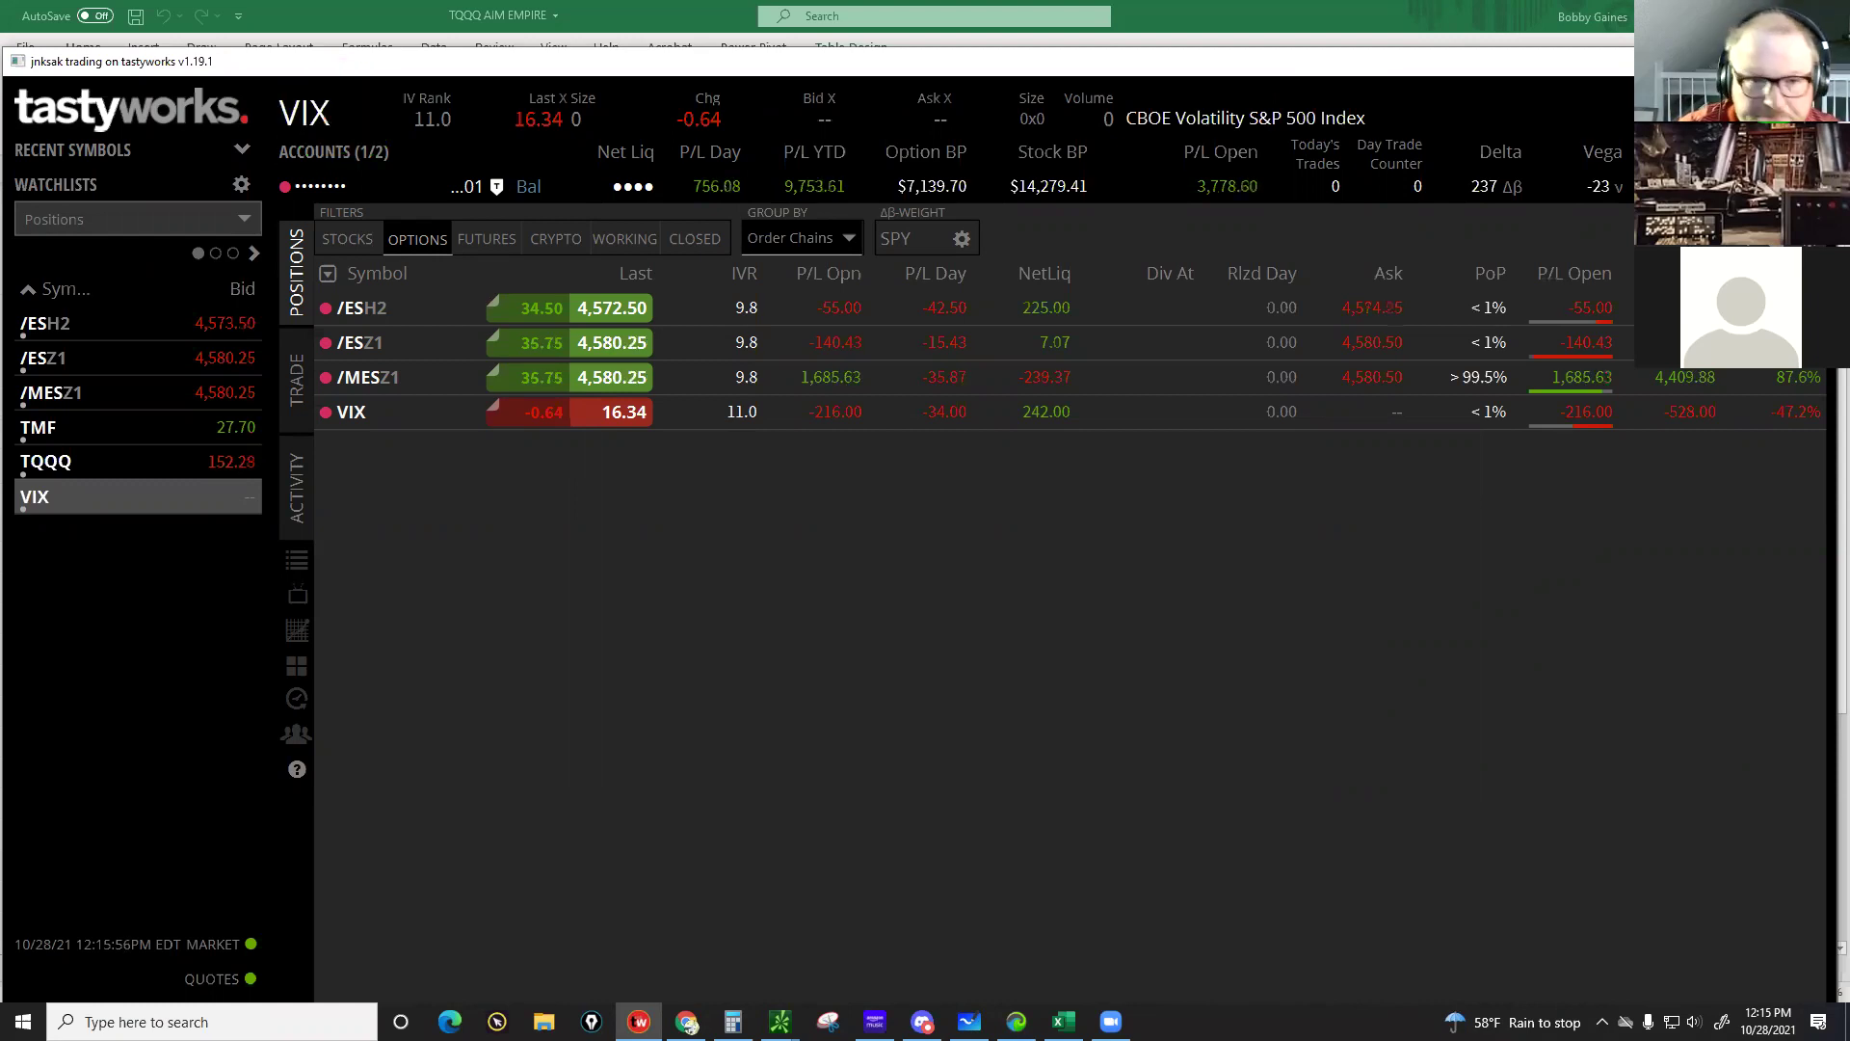
key("super+Up")
left_click(580, 222)
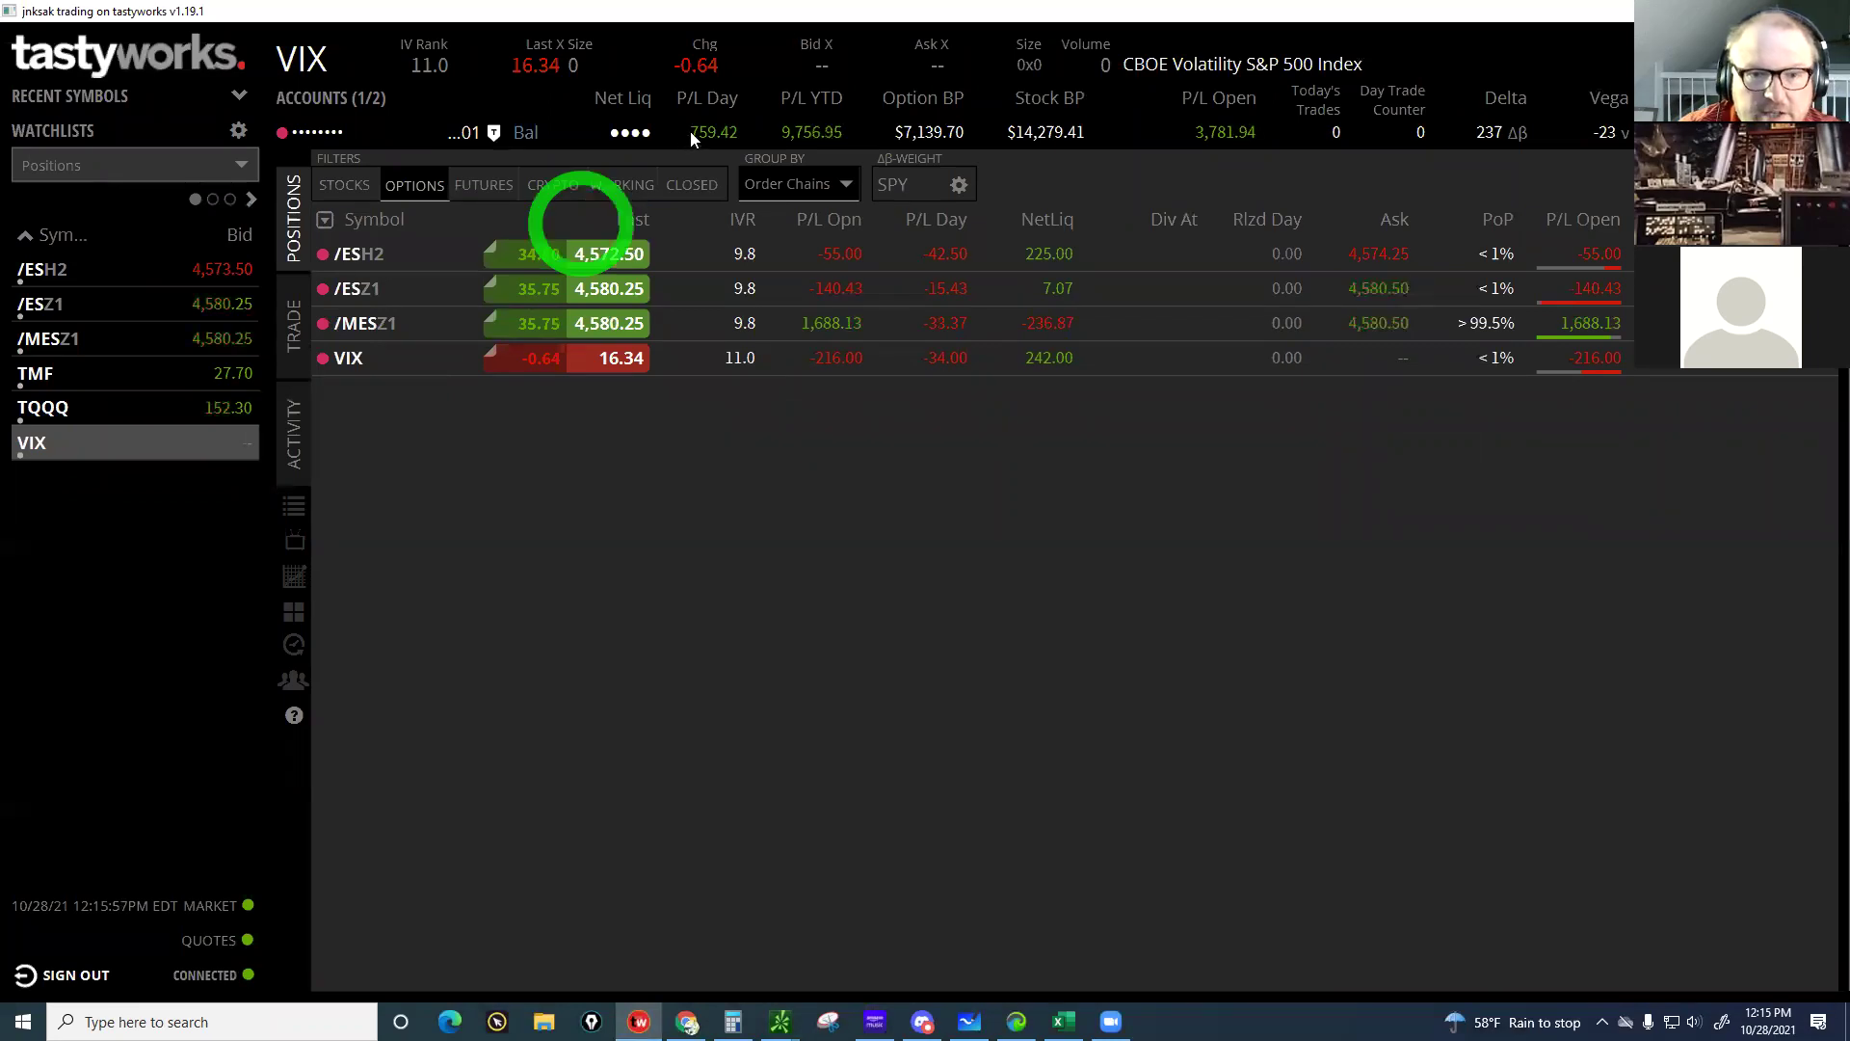
left_click(679, 183)
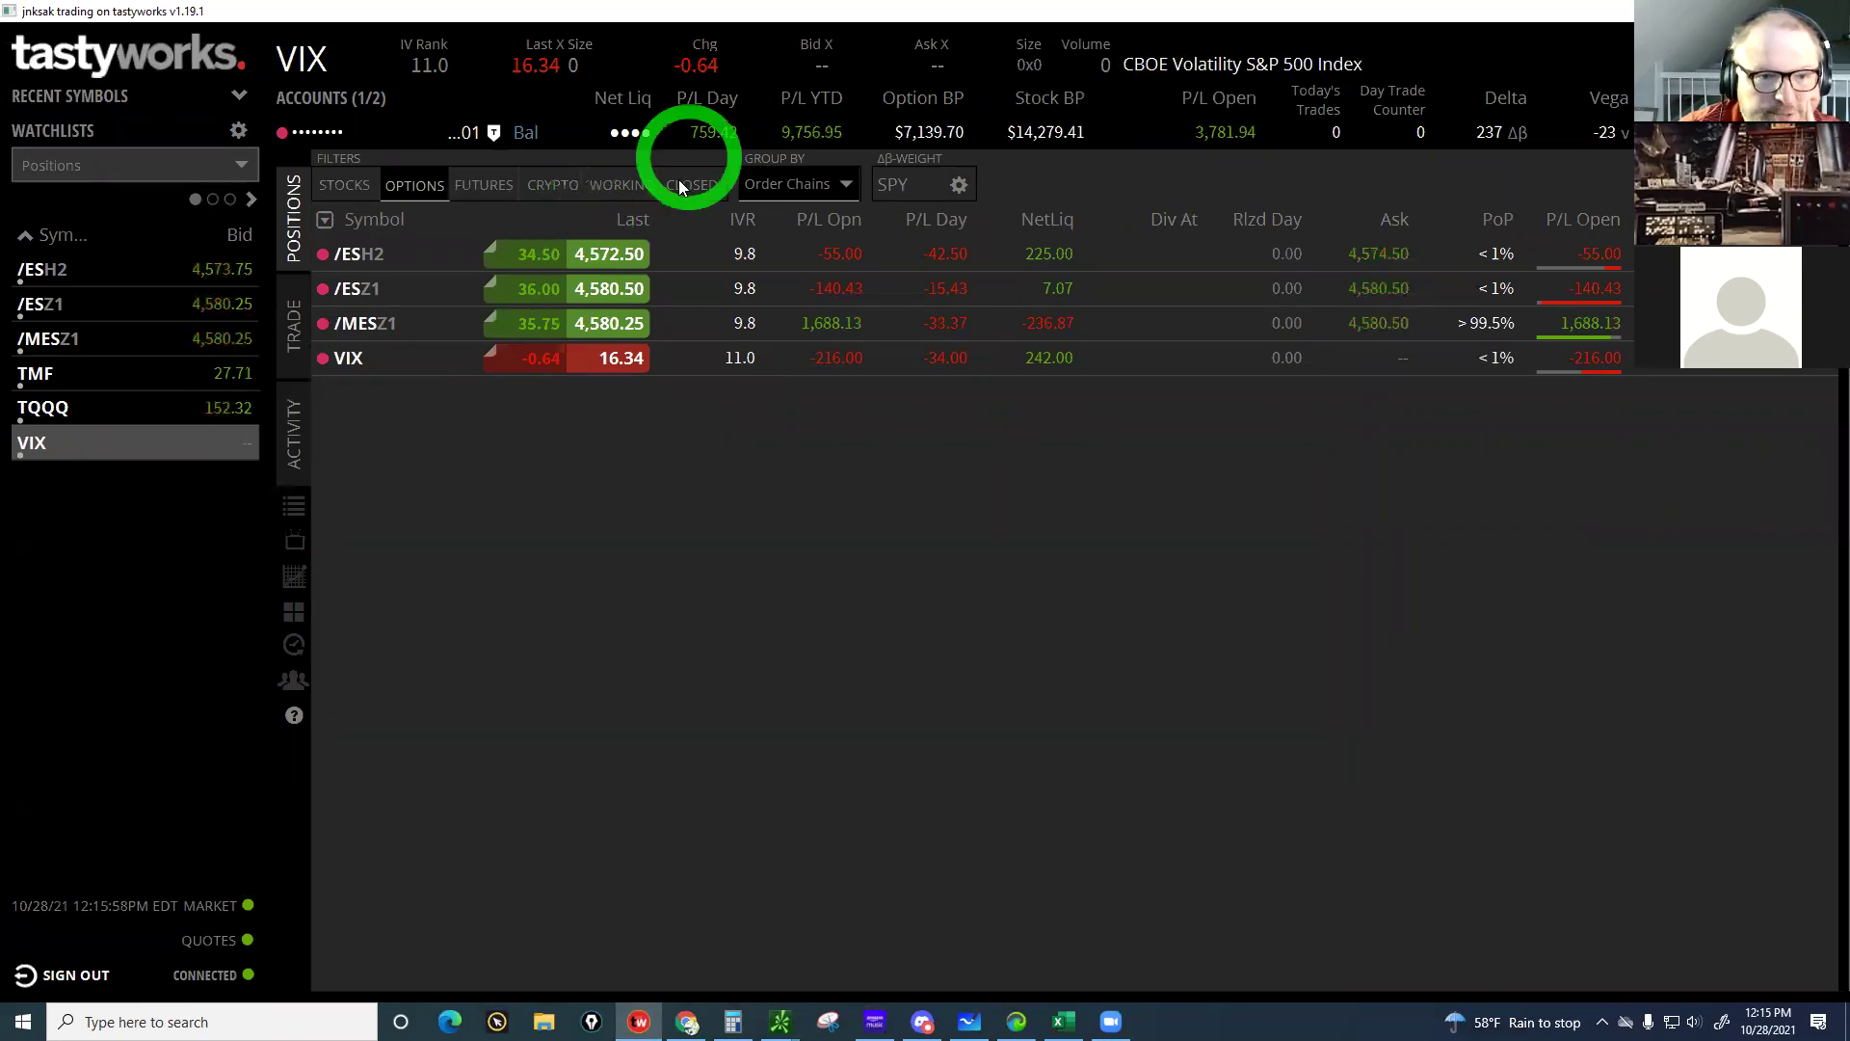
left_click(699, 77)
left_click(455, 90)
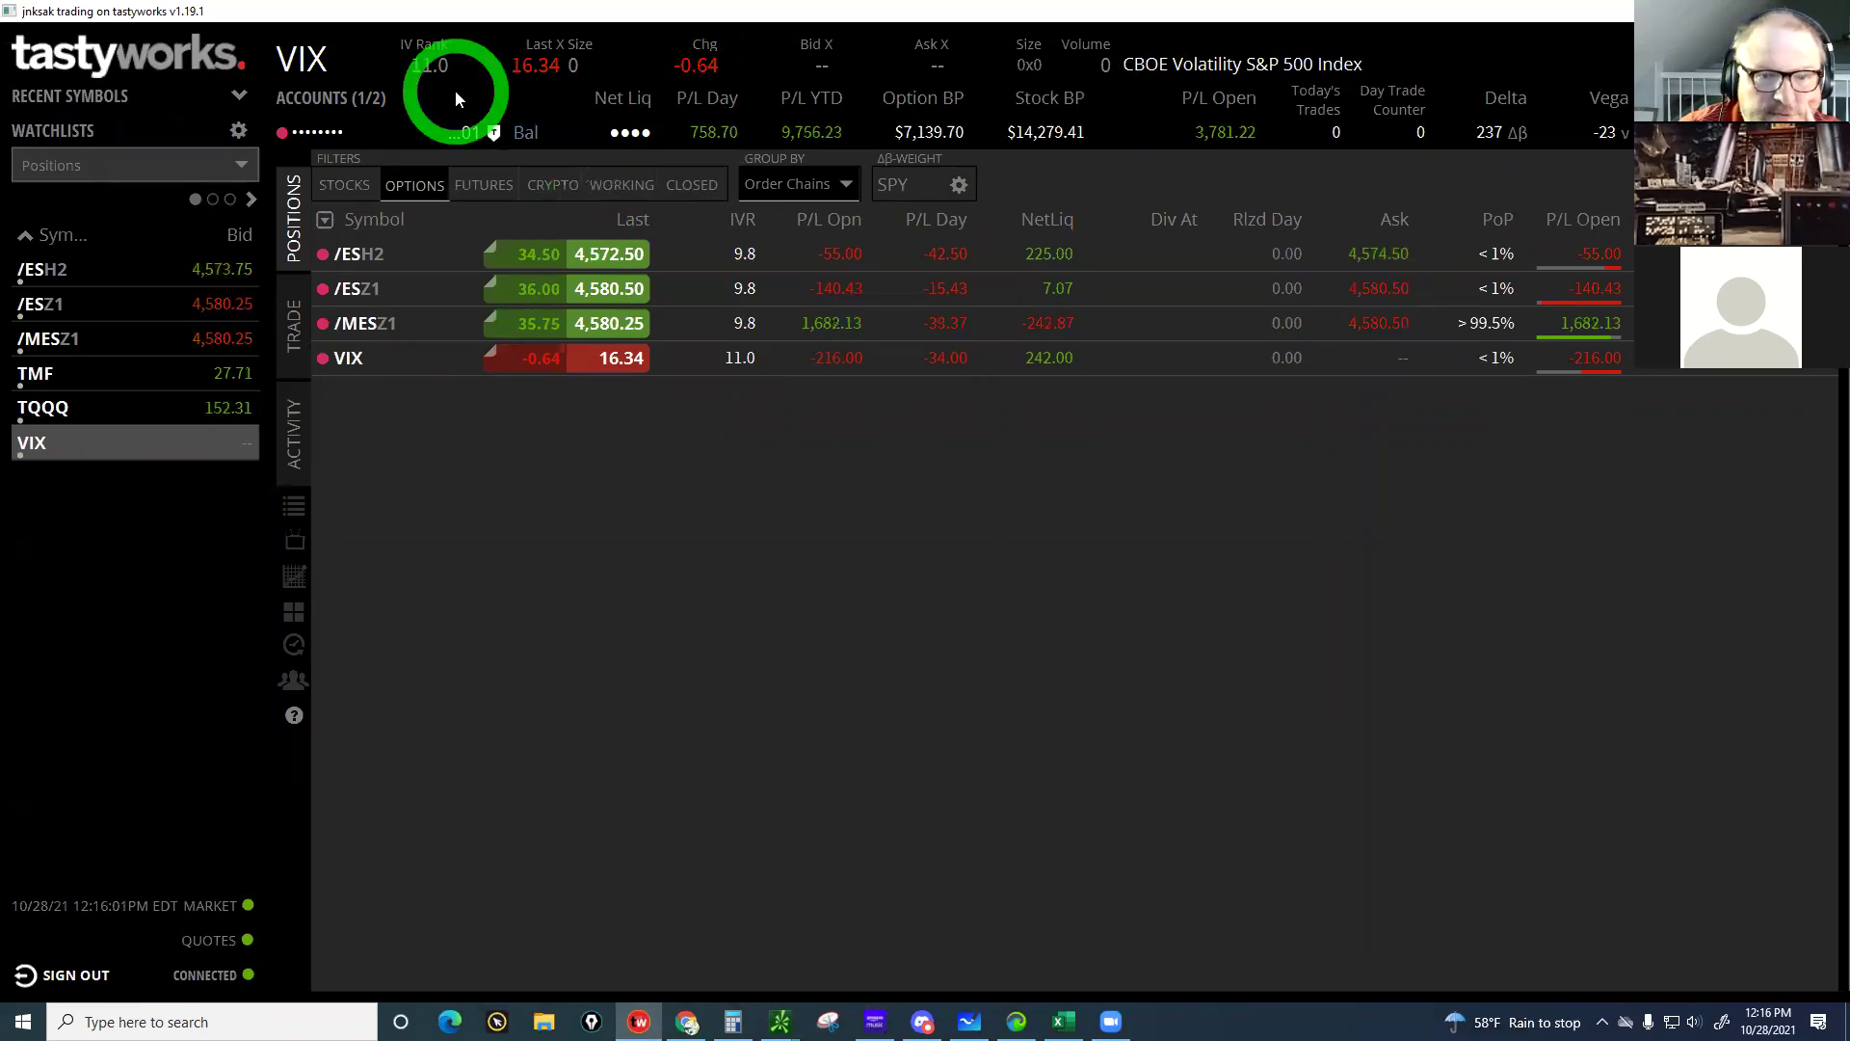
left_click(119, 631)
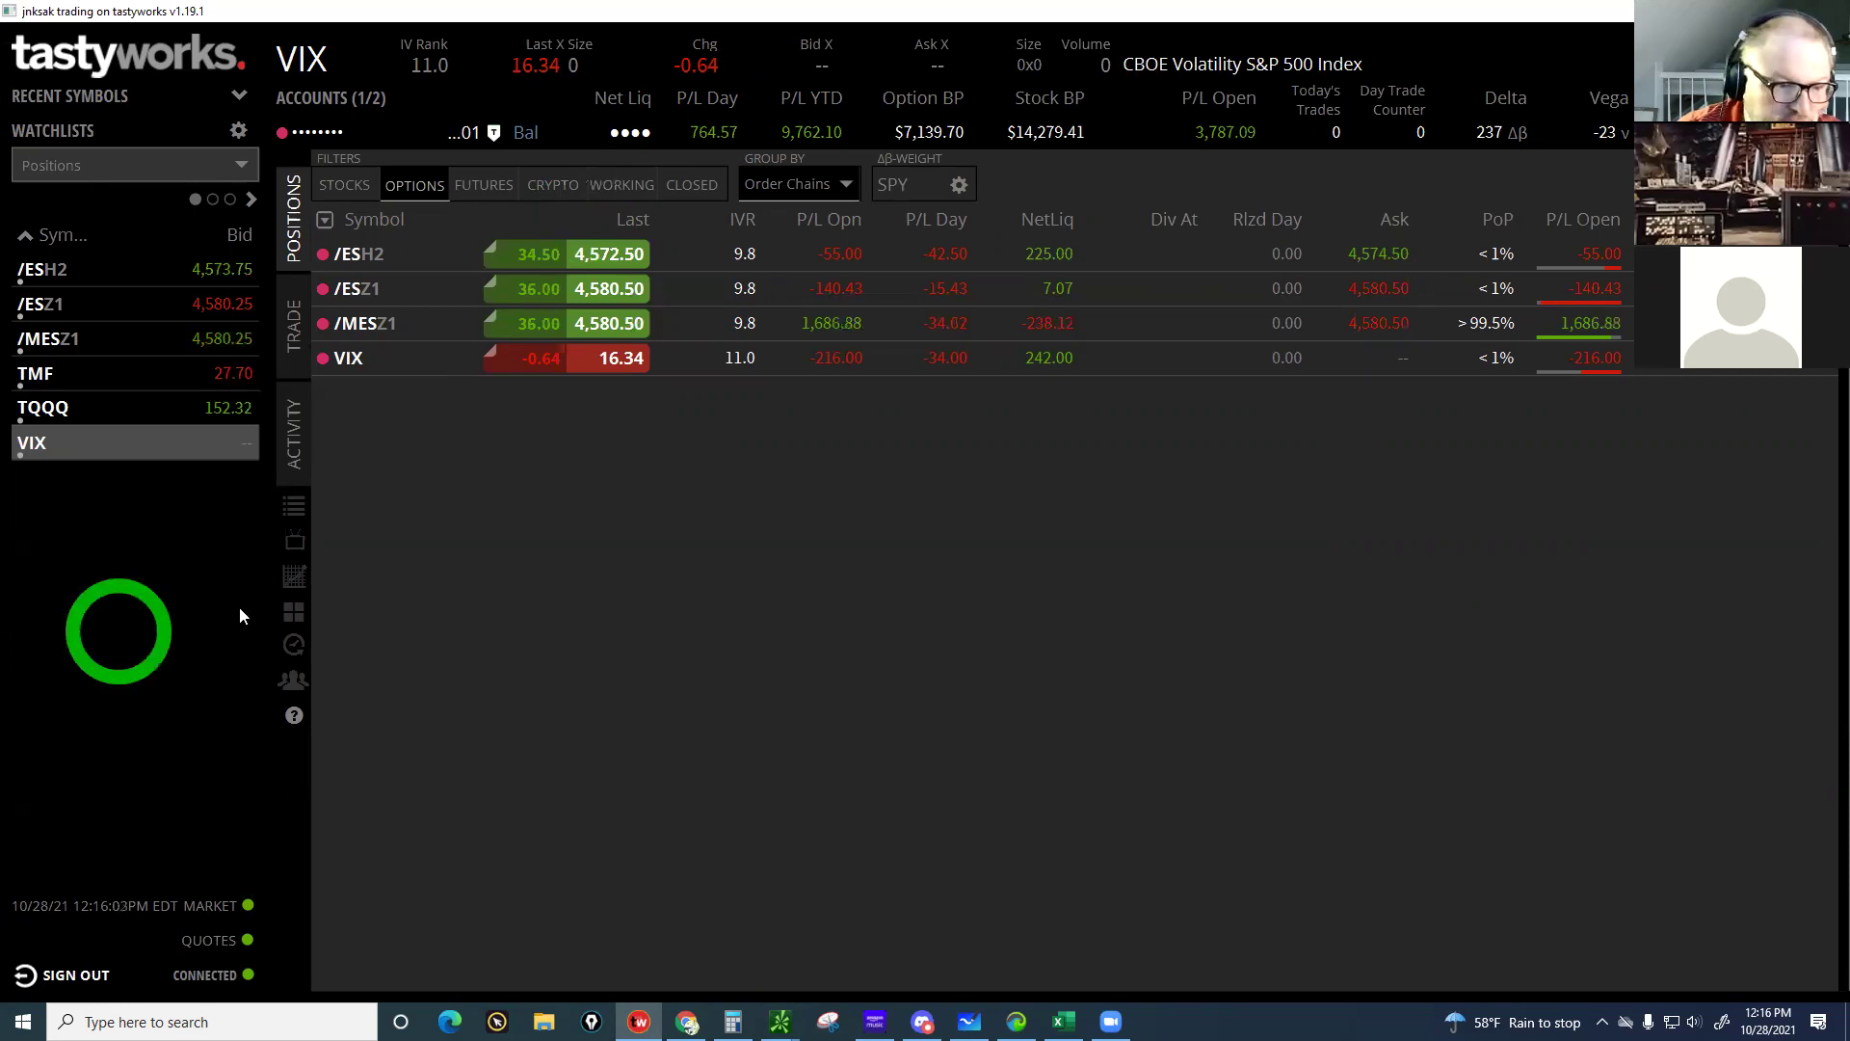
Open the price chart for VIX
left_click(303, 507)
left_click(299, 422)
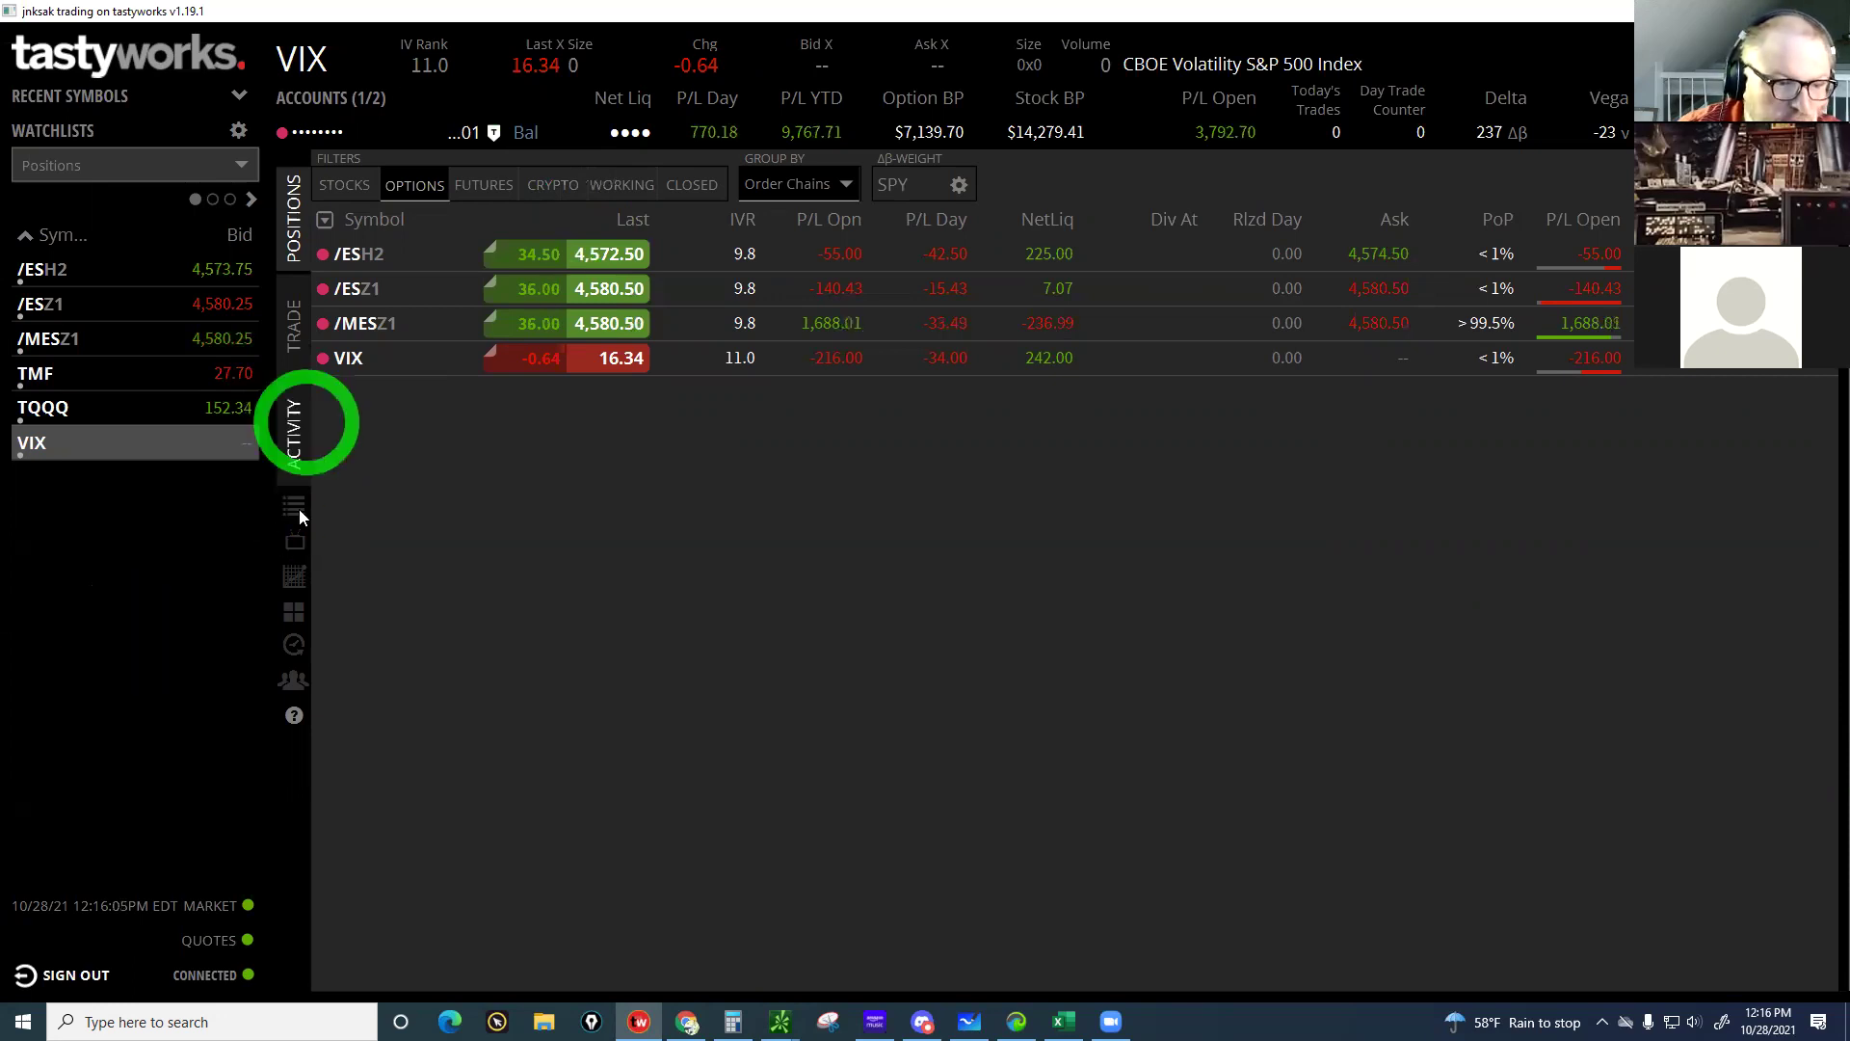
left_click(294, 546)
left_click(294, 580)
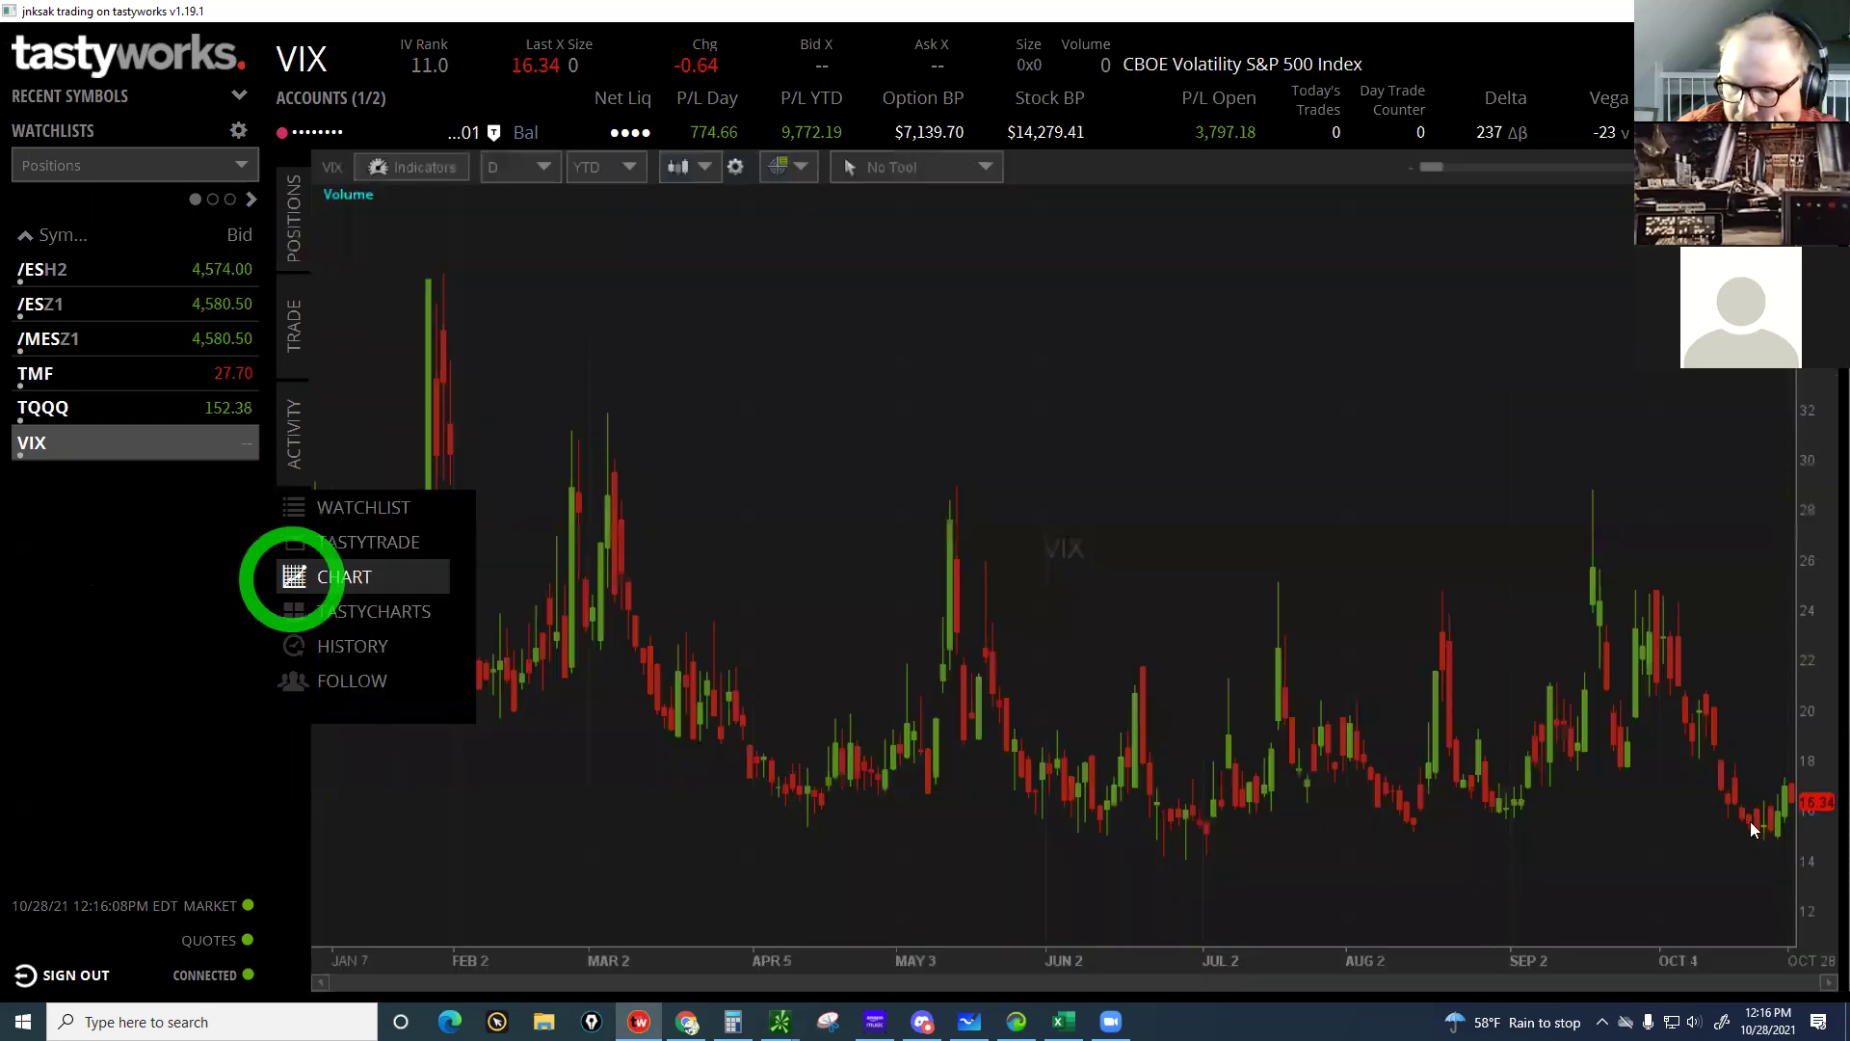
Examine the year-to-date daily VIX chart, comparing the October candles with the April and early February levels
left_click(1715, 798)
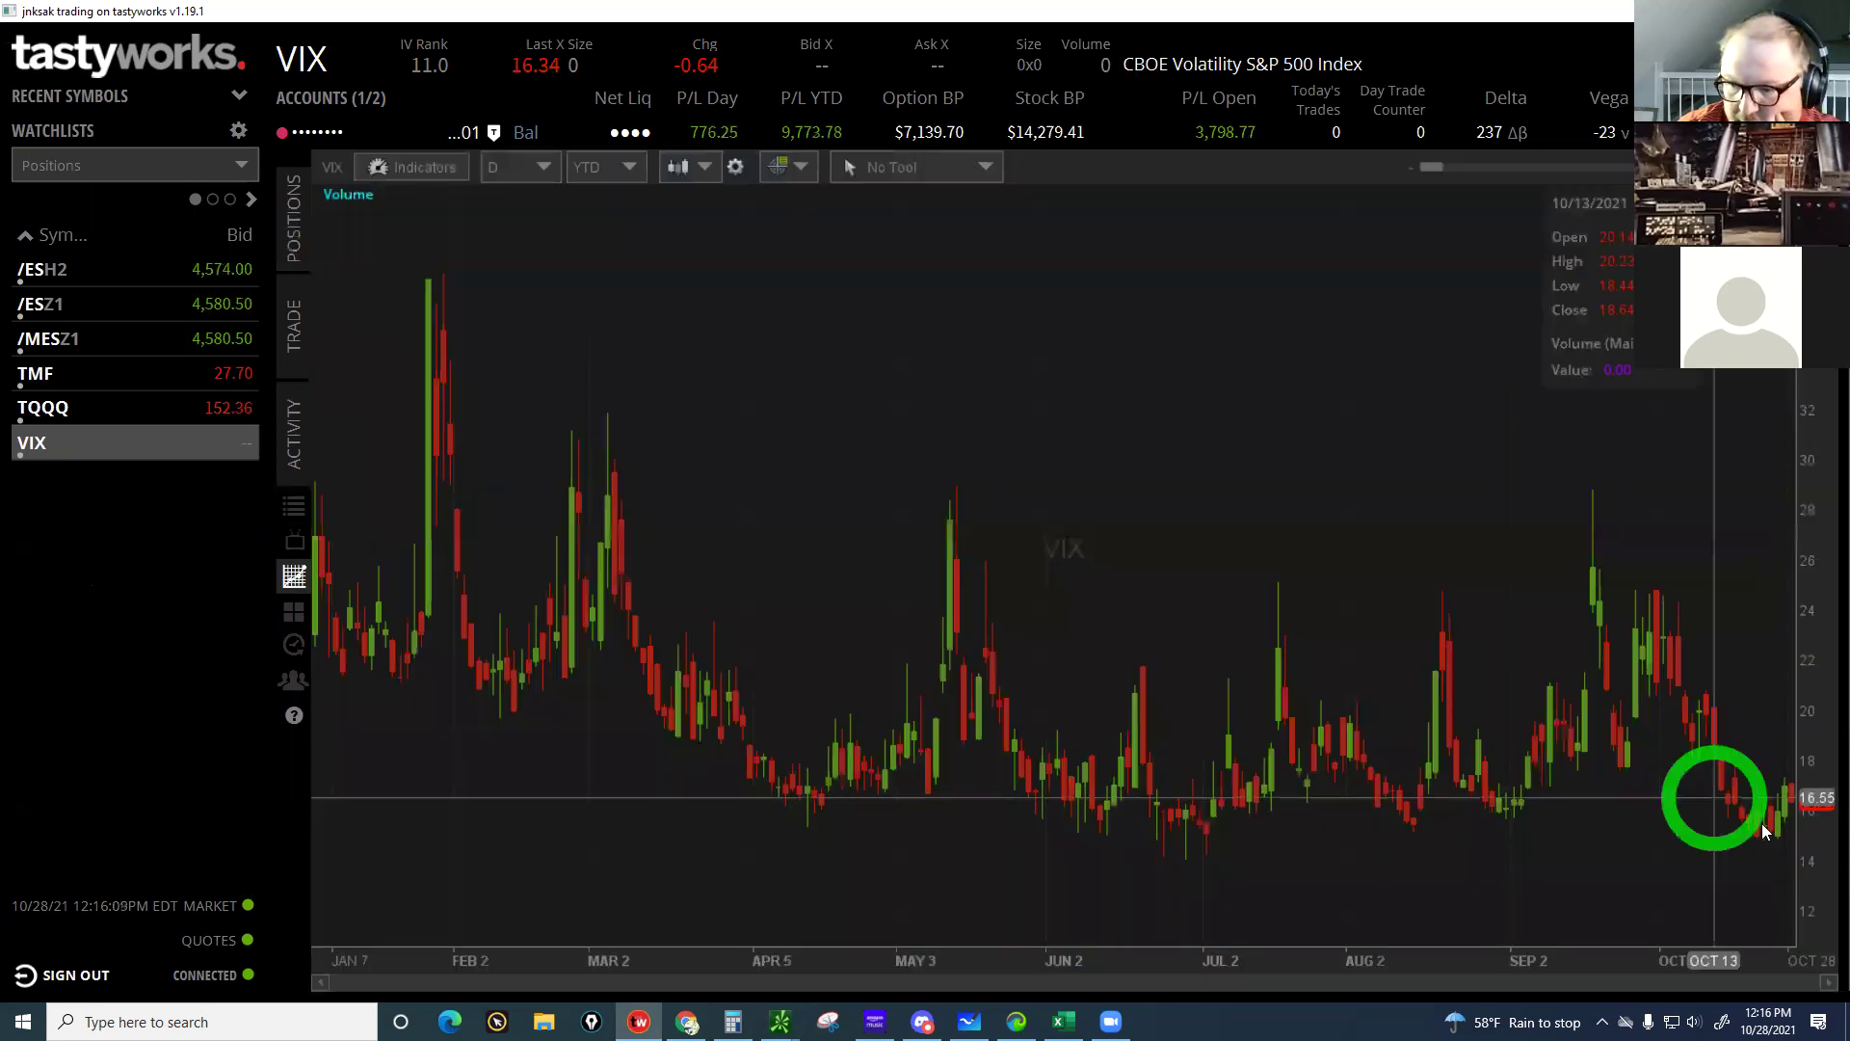
left_click(1786, 788)
left_click(1769, 853)
left_click(1770, 836)
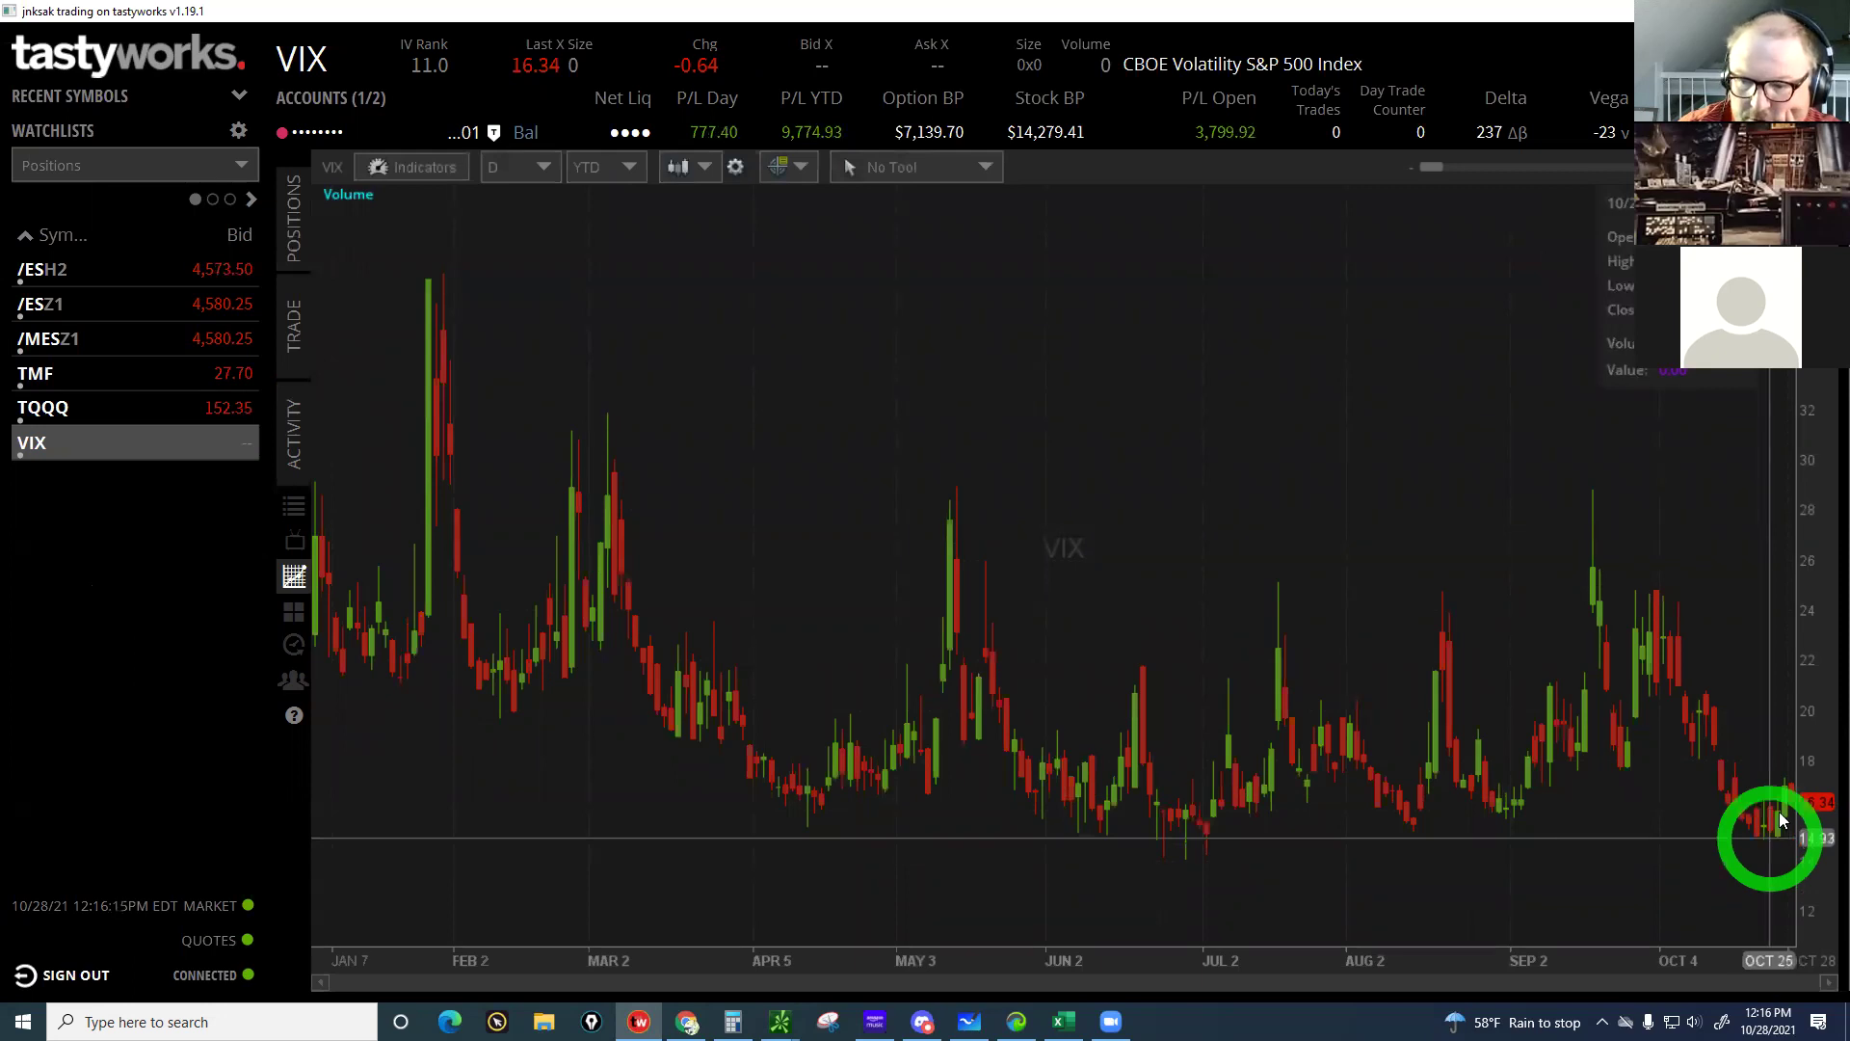
left_click(1792, 808)
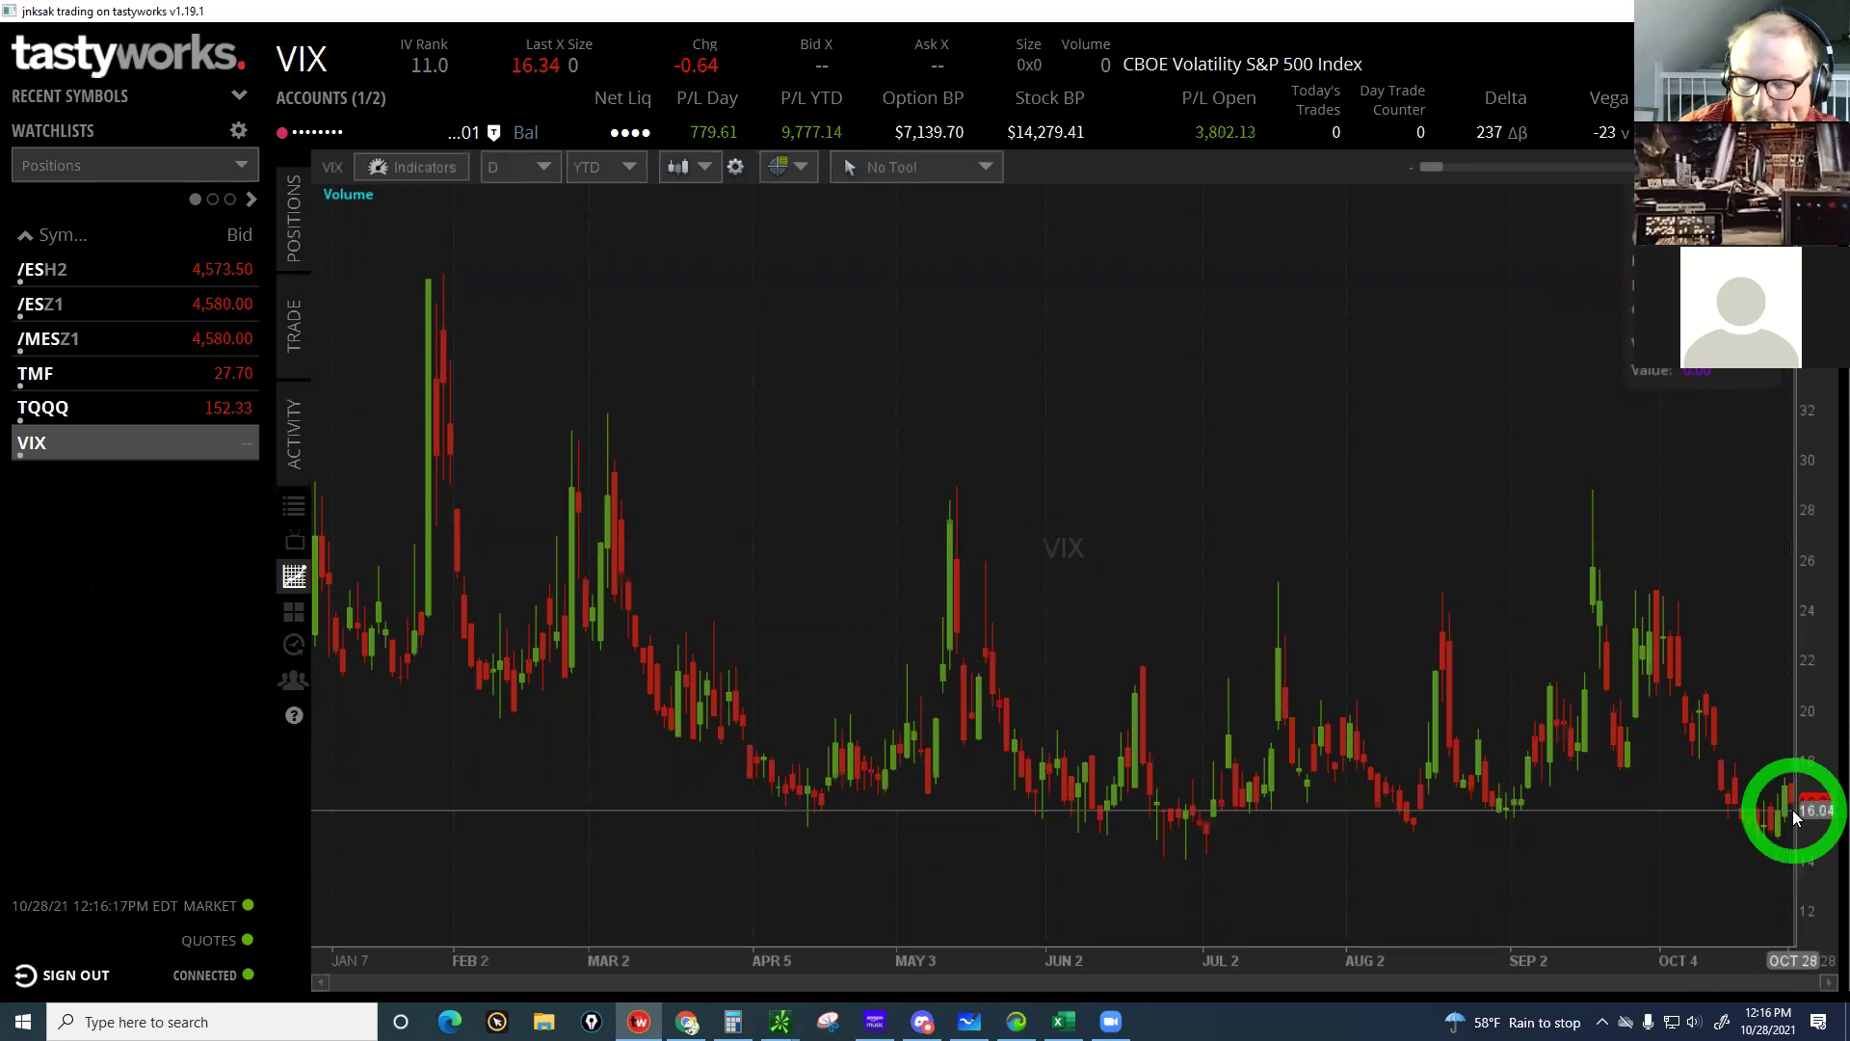
left_click(858, 775)
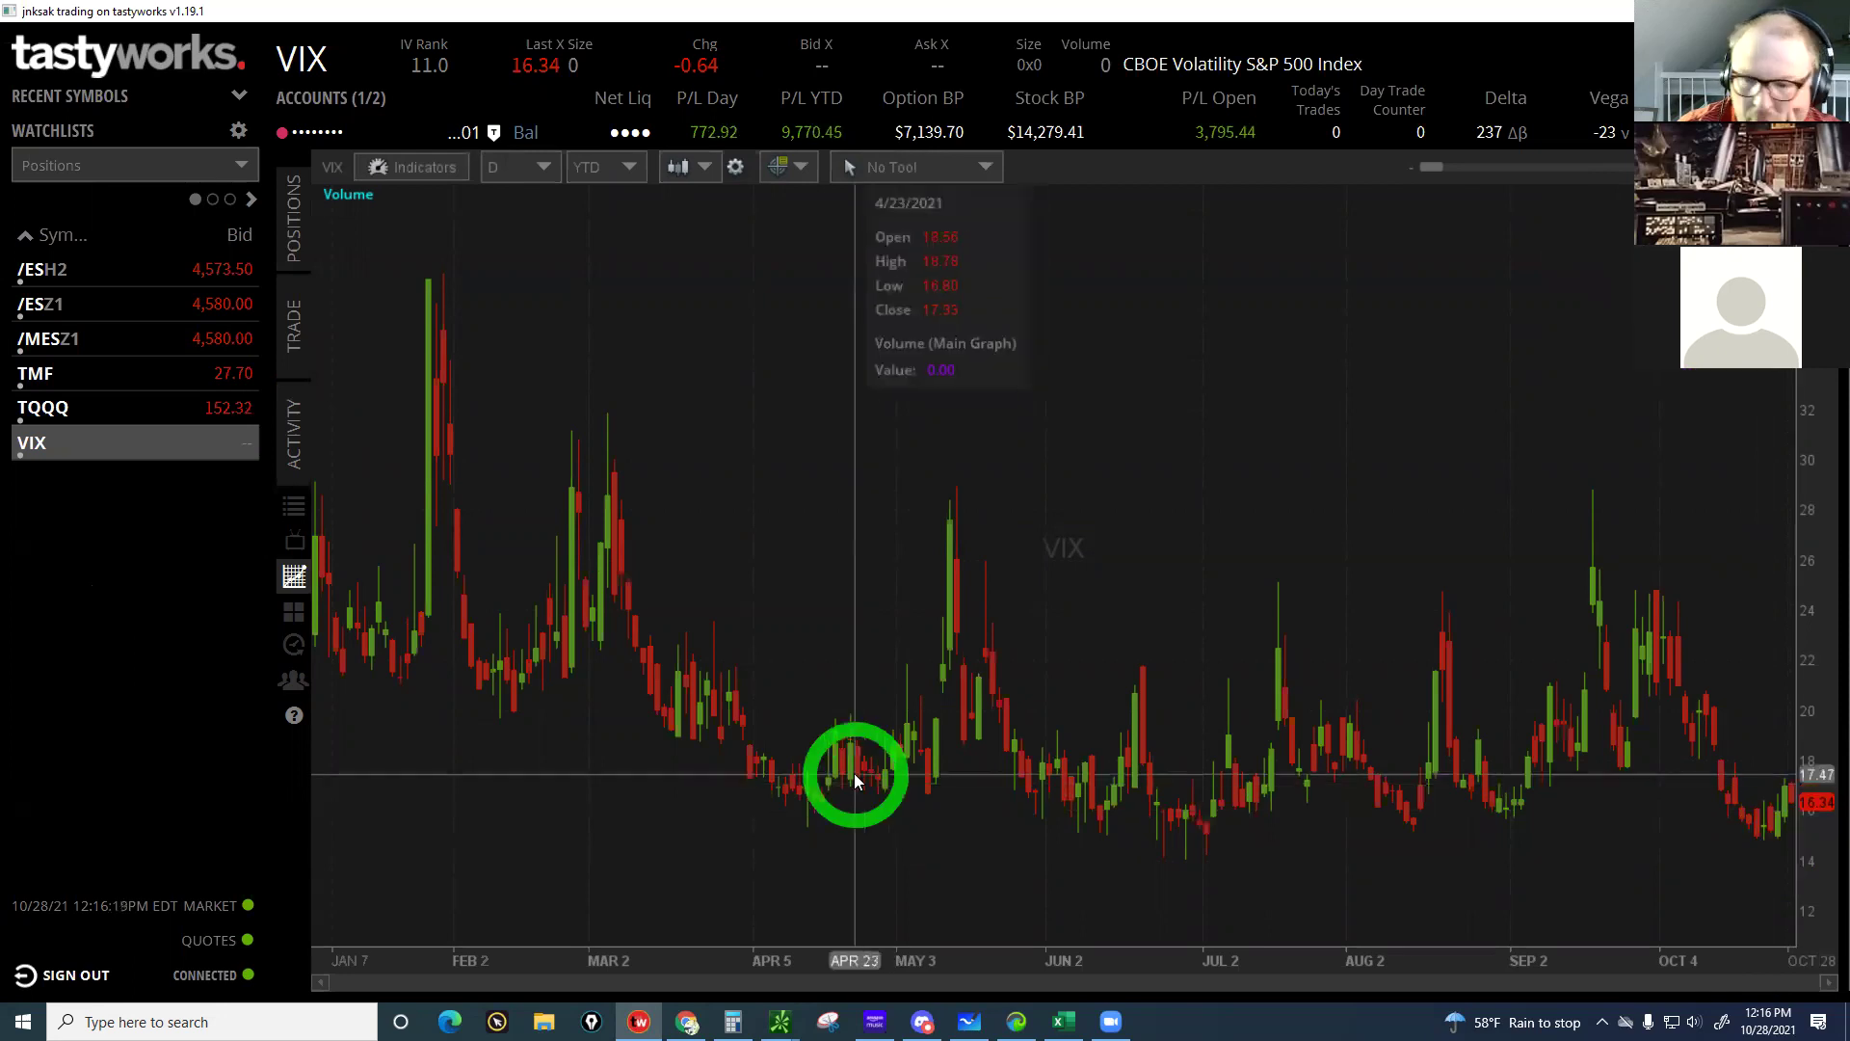
left_click(1619, 861)
left_click(1676, 846)
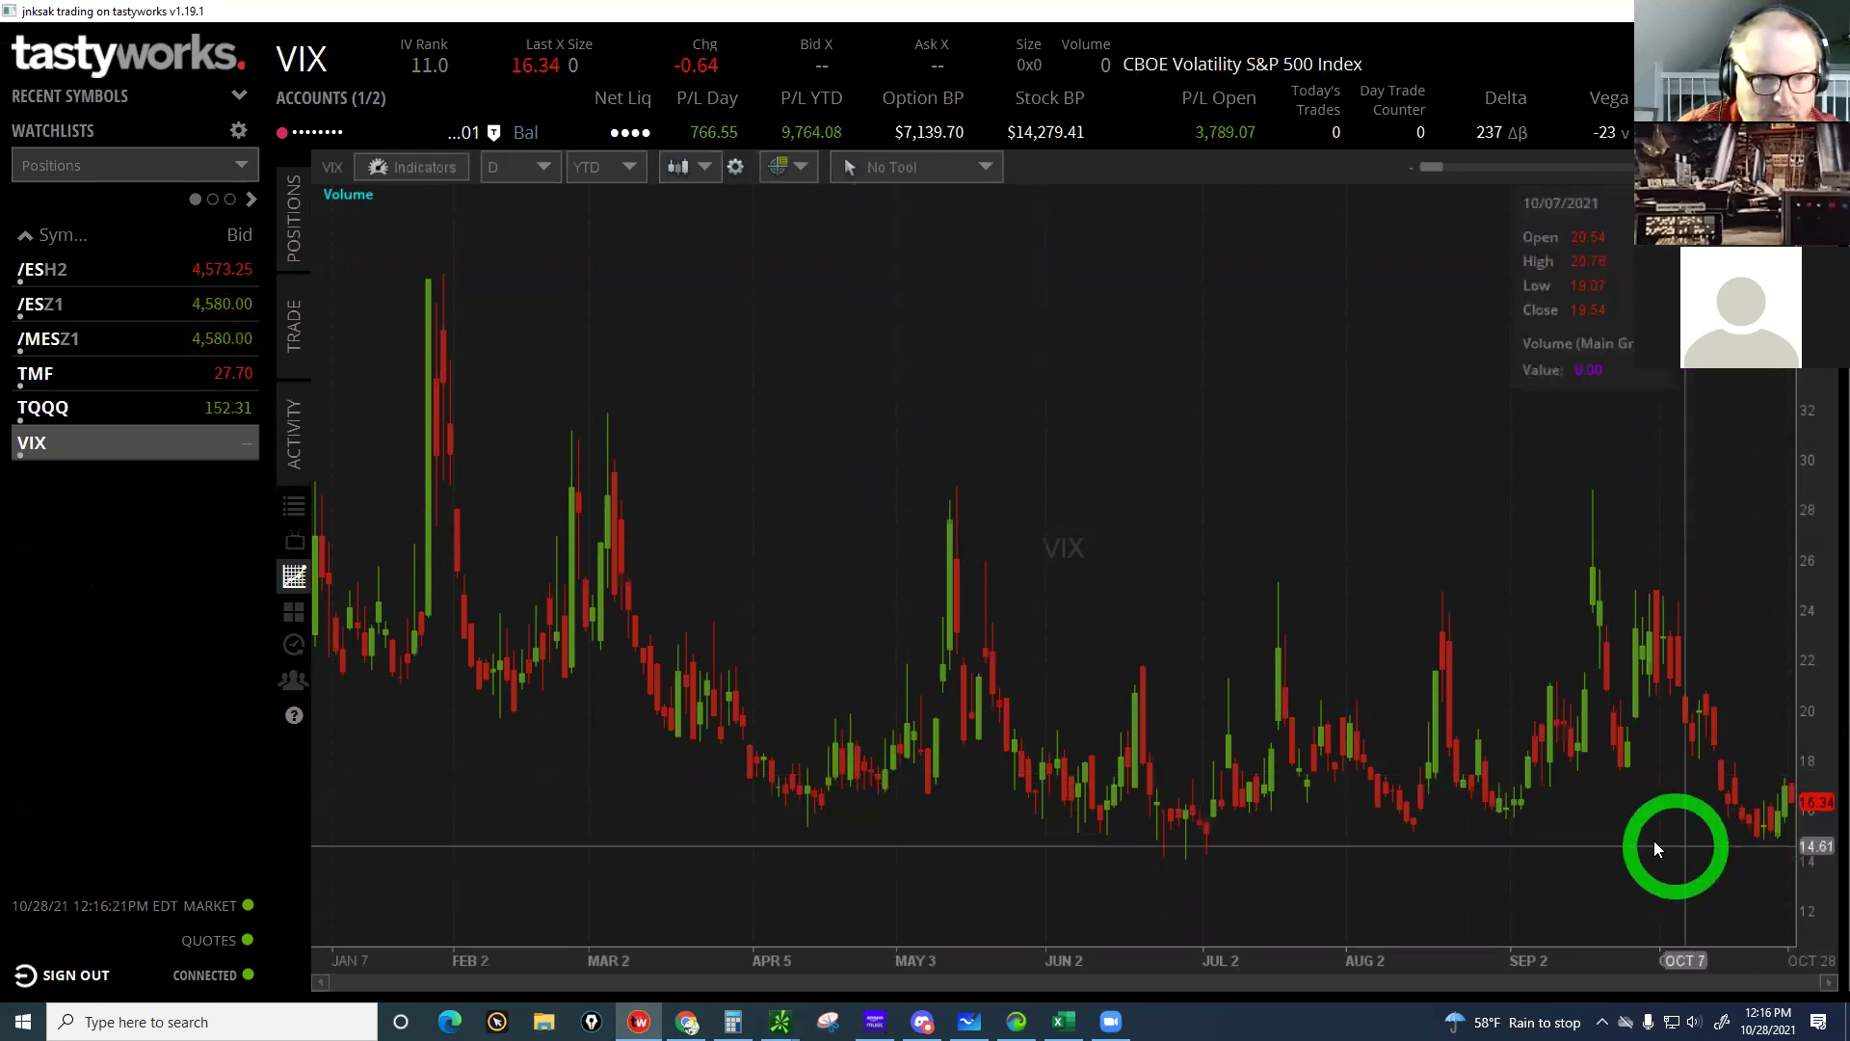
left_click(459, 449)
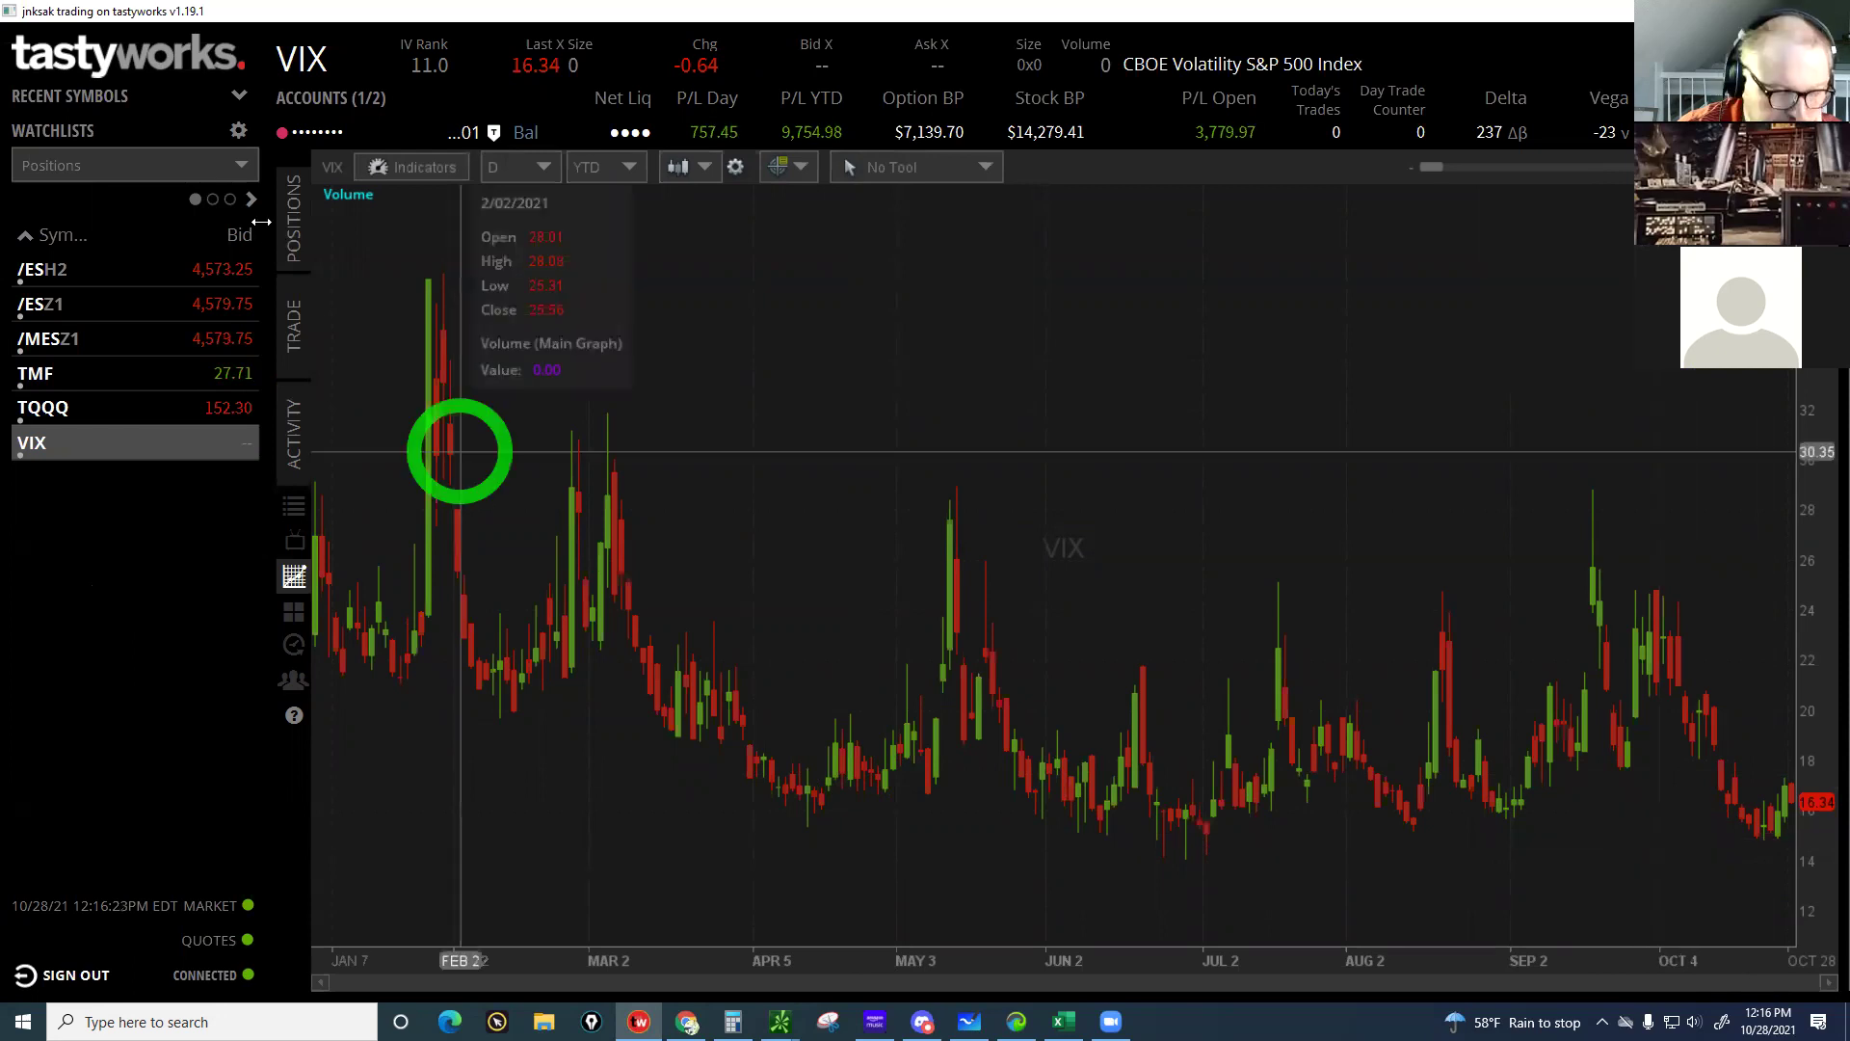
Return to the open options positions and review their profit and loss along with the account's day P/L, delta and vega
left_click(291, 212)
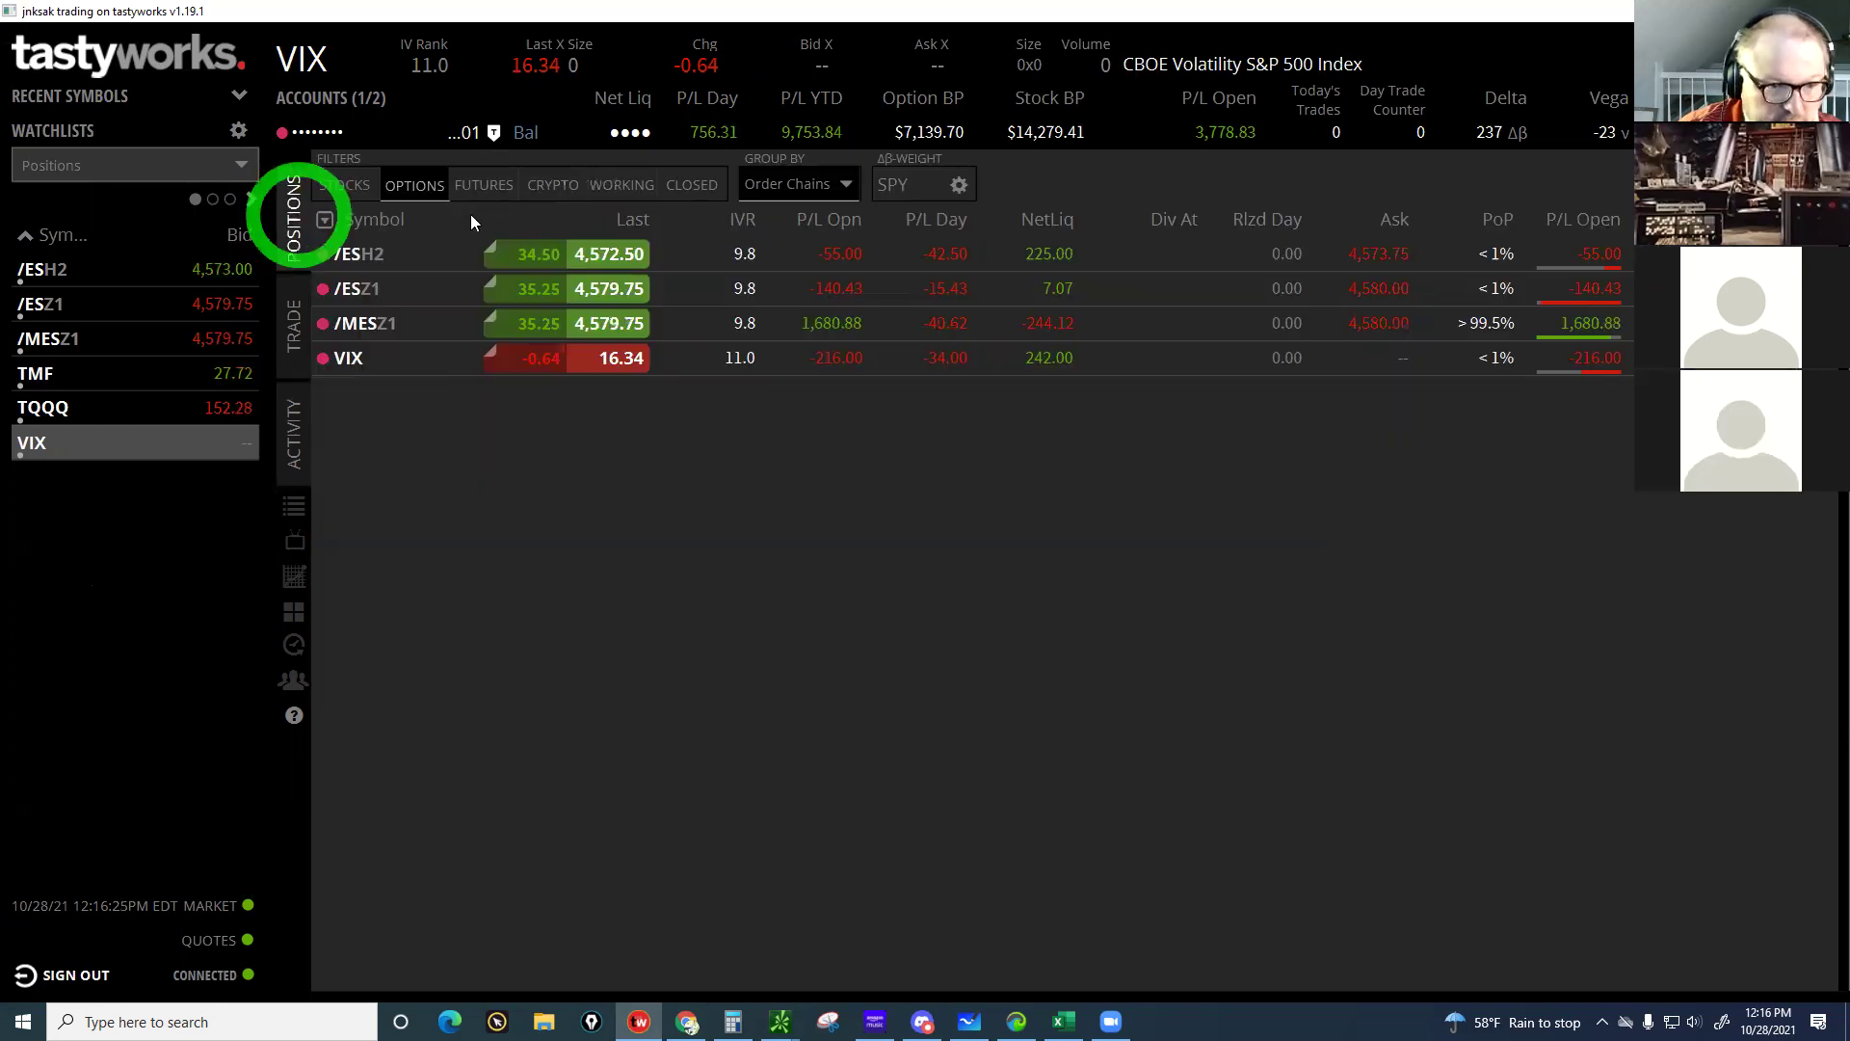
left_click(367, 334)
left_click(351, 275)
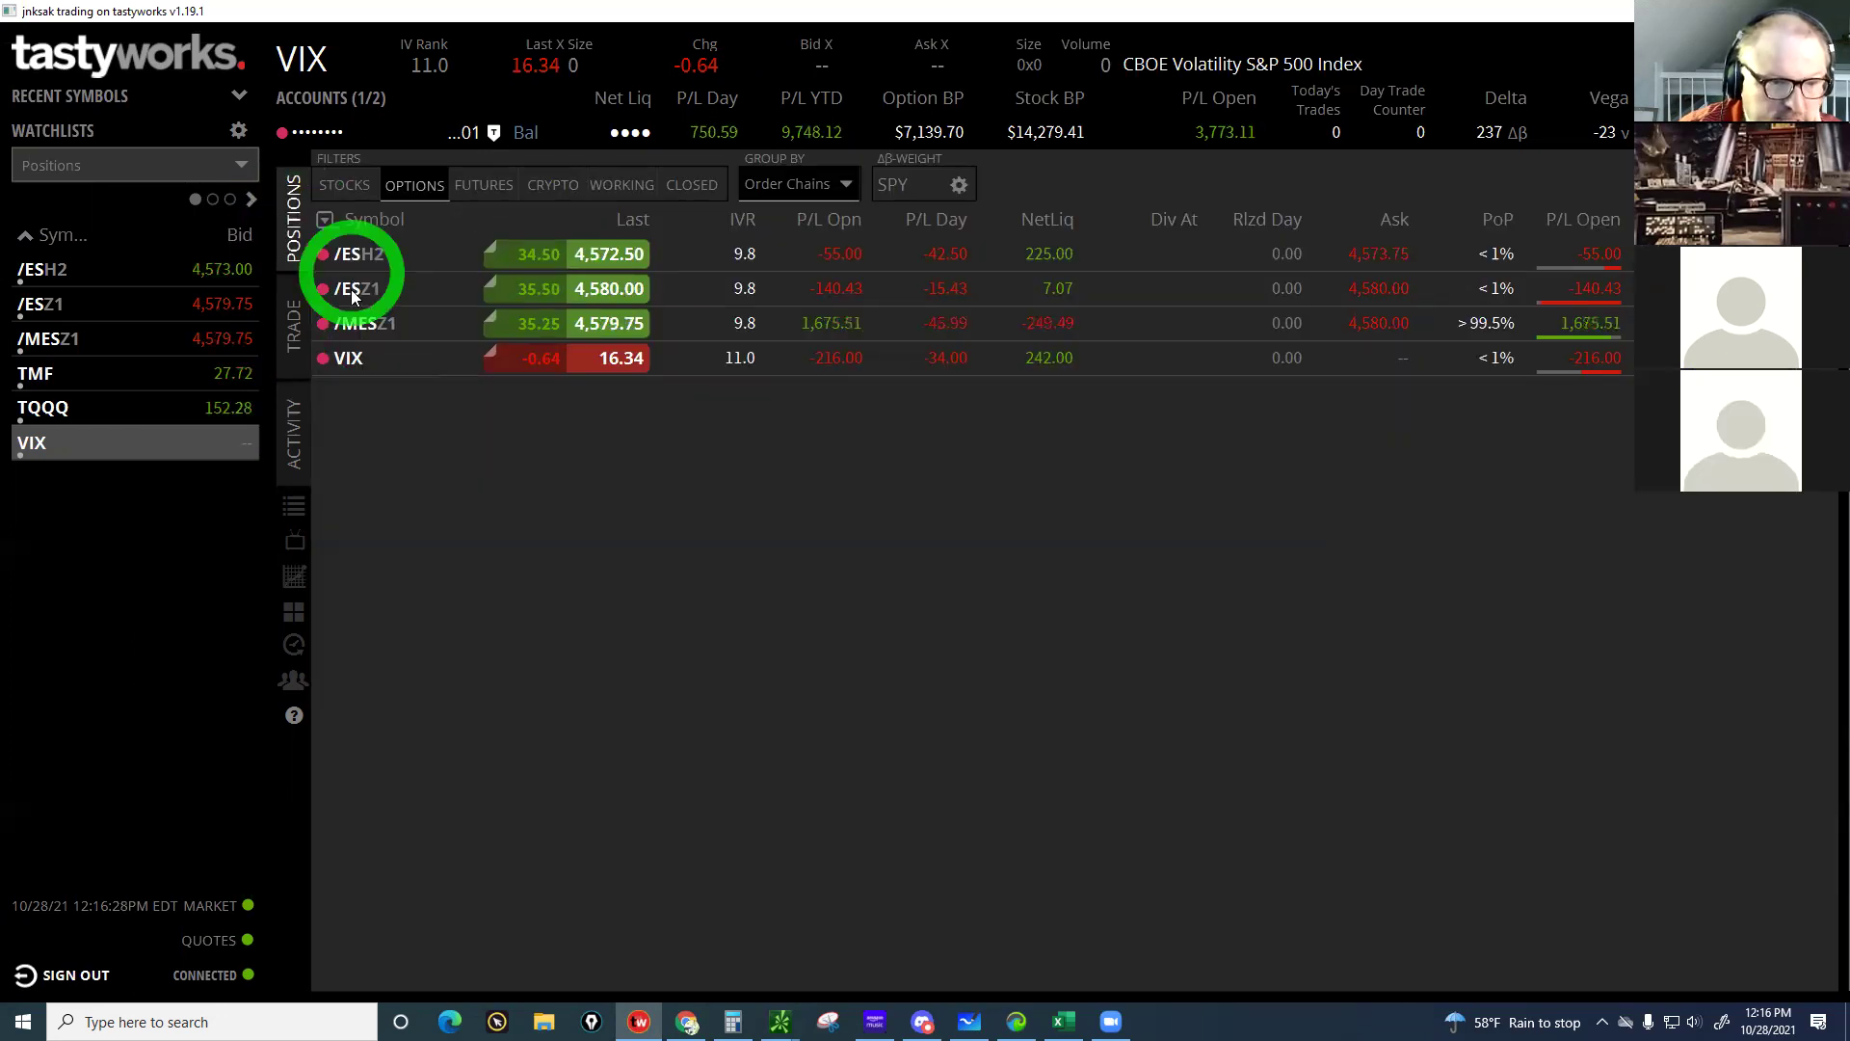
left_click(348, 325)
left_click(893, 359)
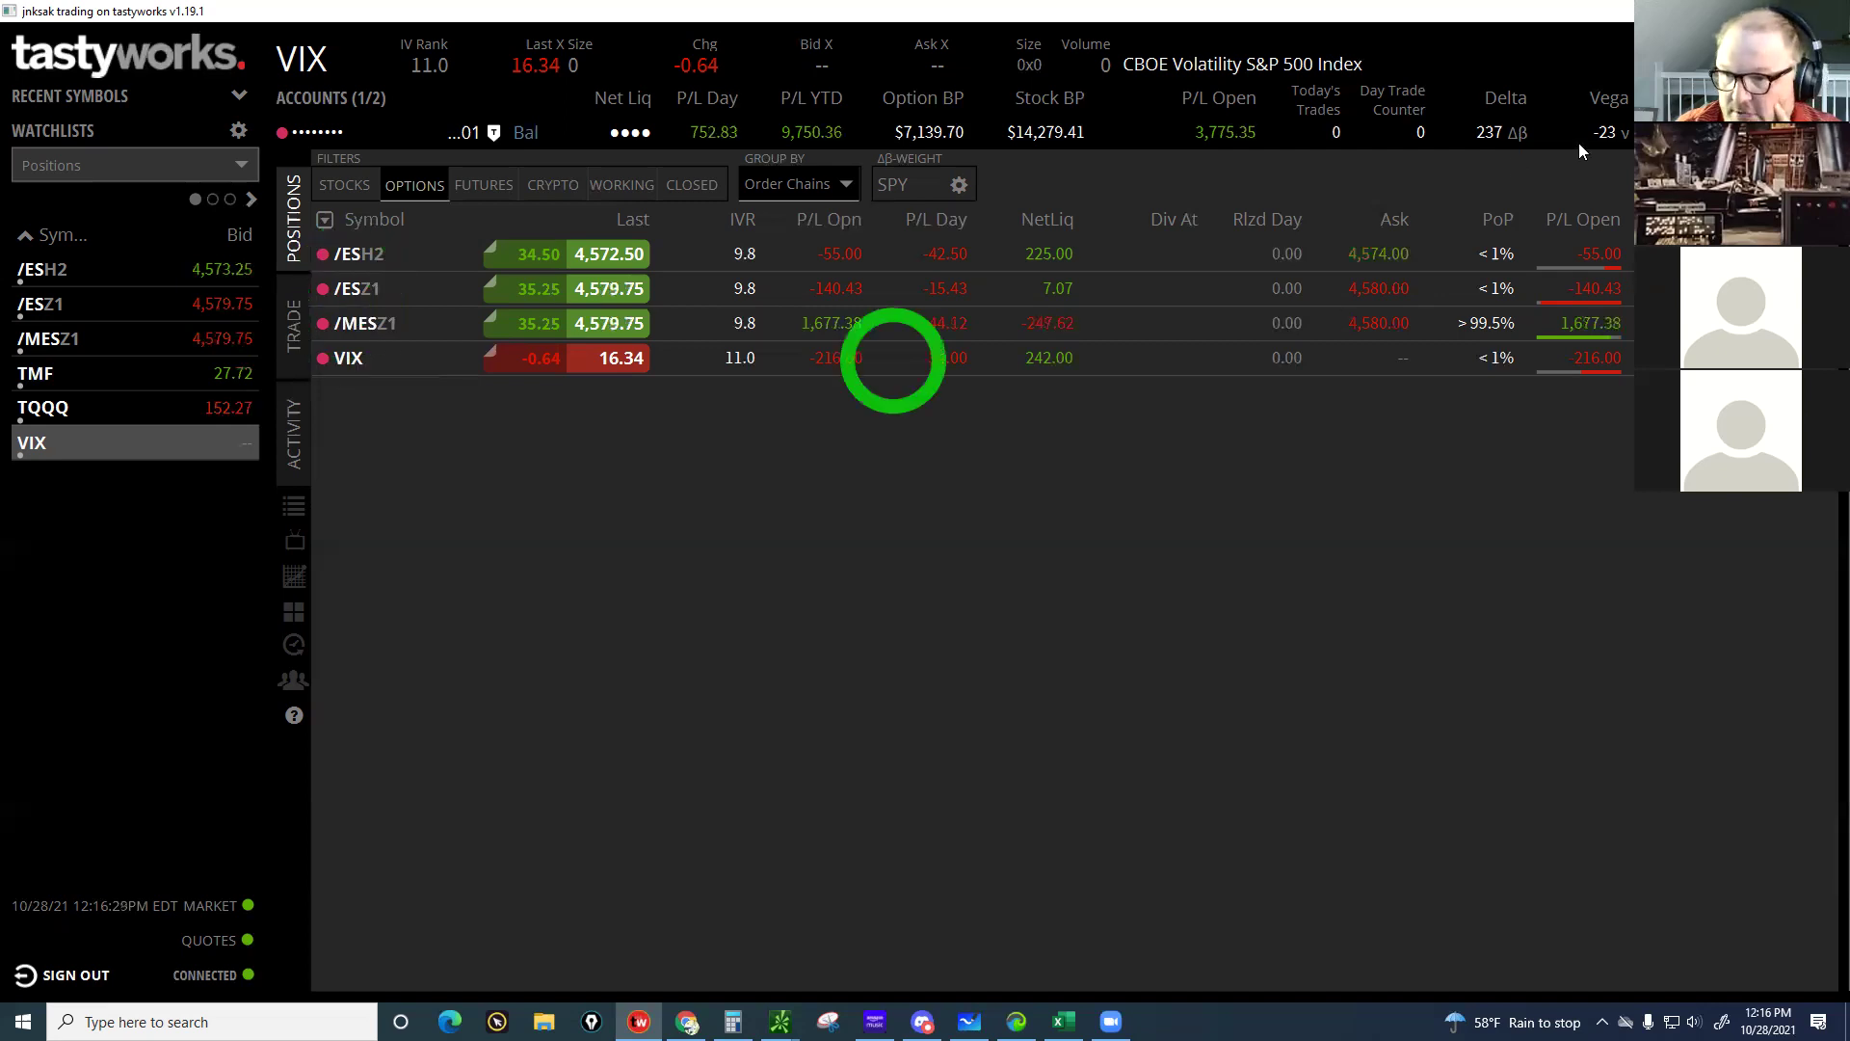
left_click(1536, 137)
left_click(1499, 137)
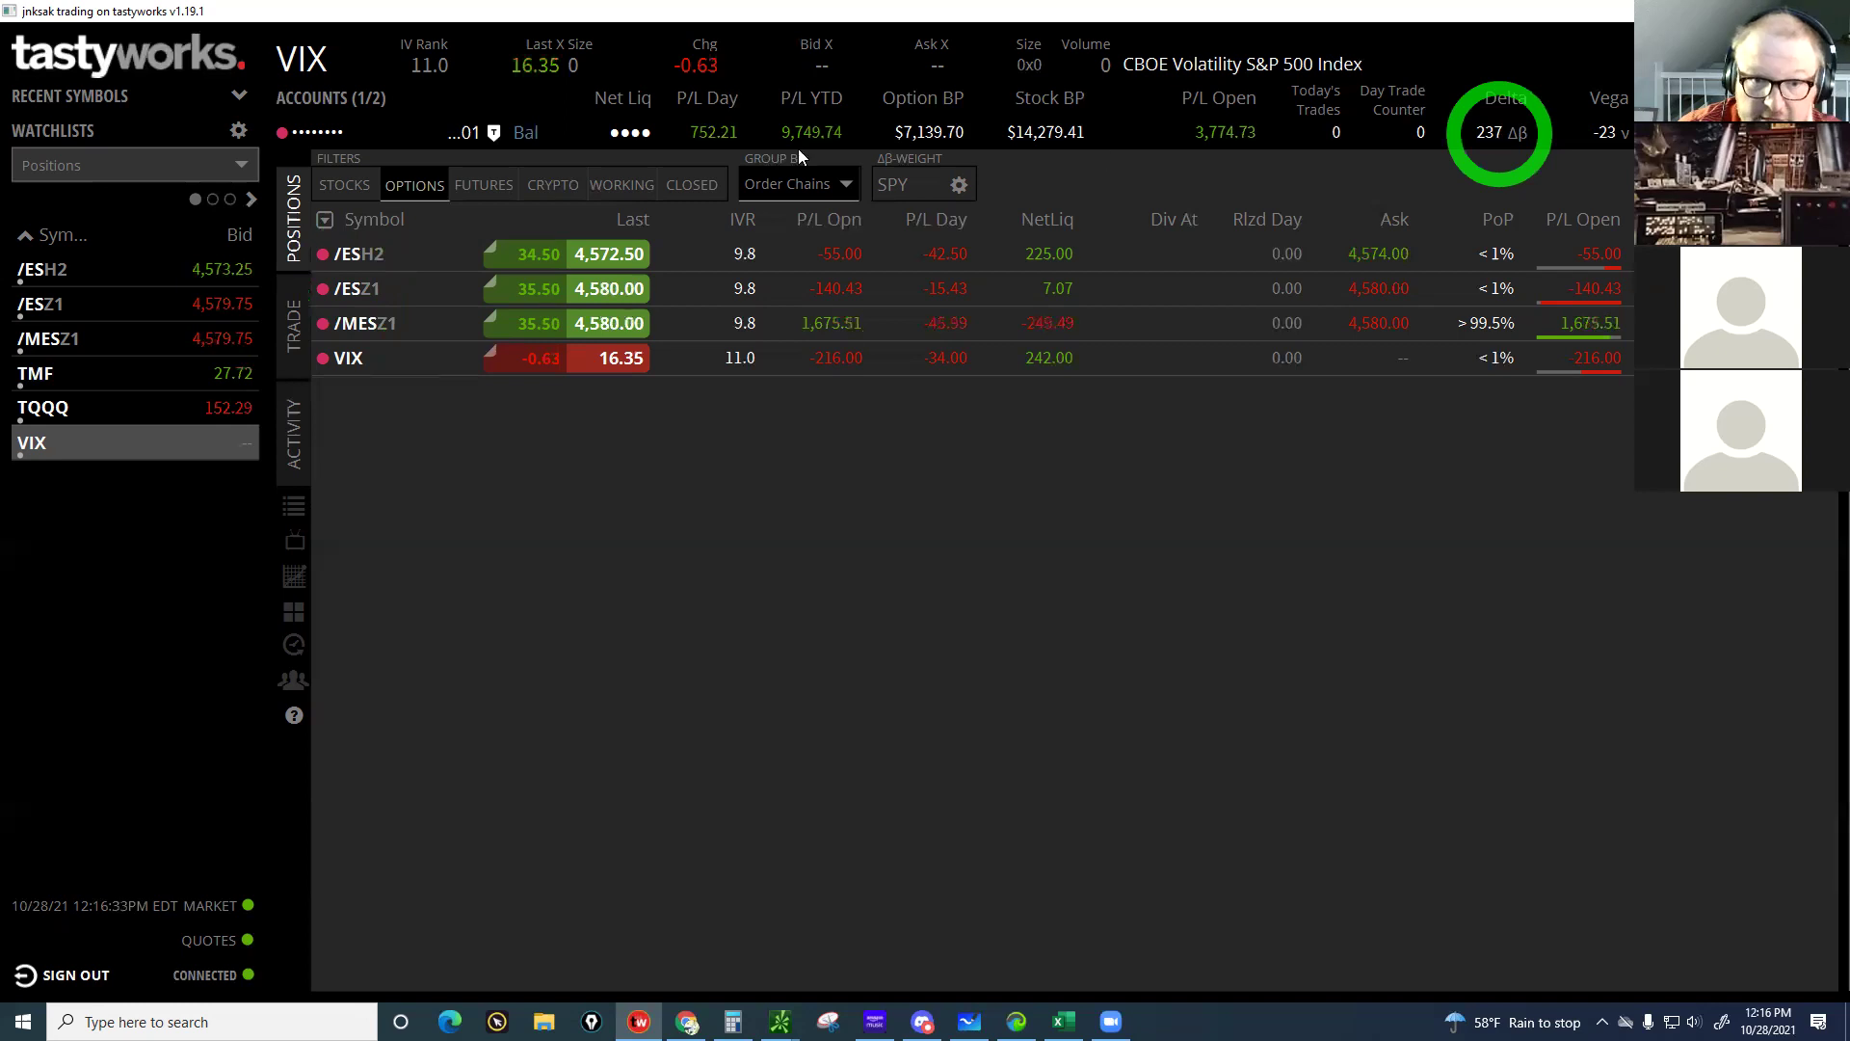
left_click(693, 144)
left_click(1600, 137)
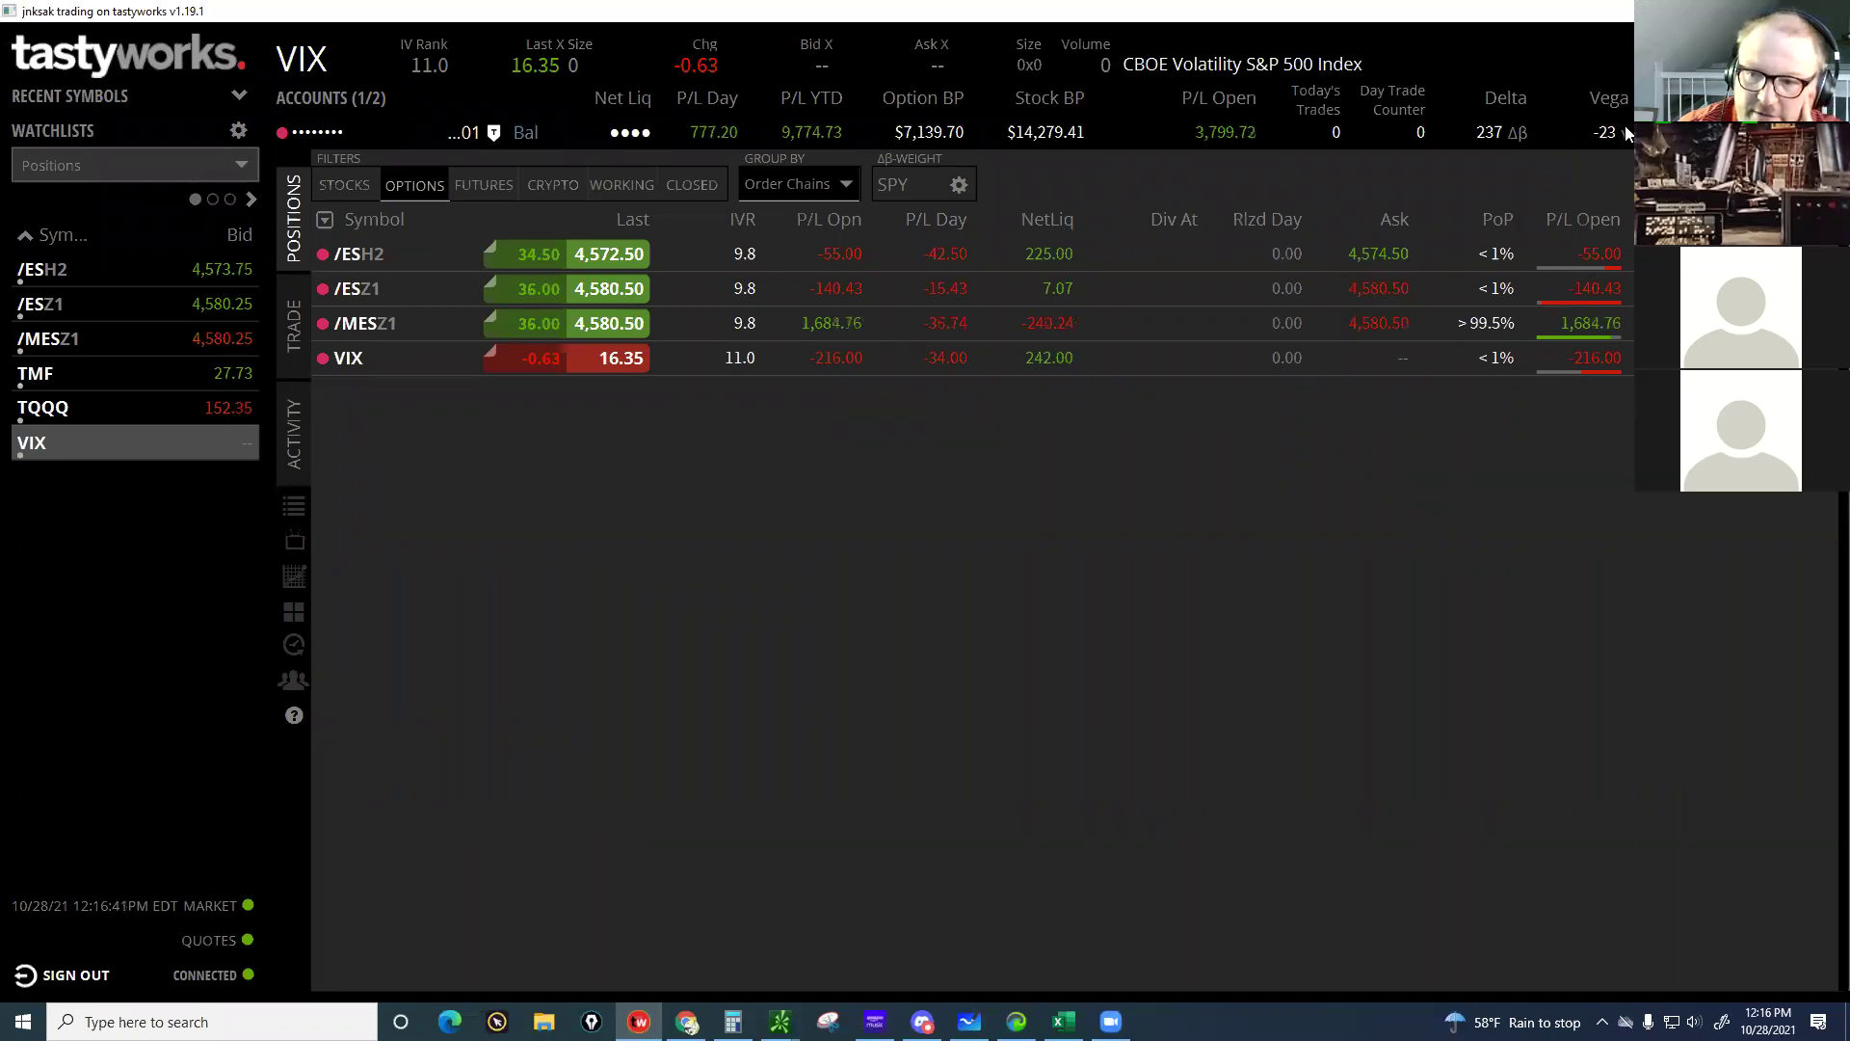
left_click(1588, 128)
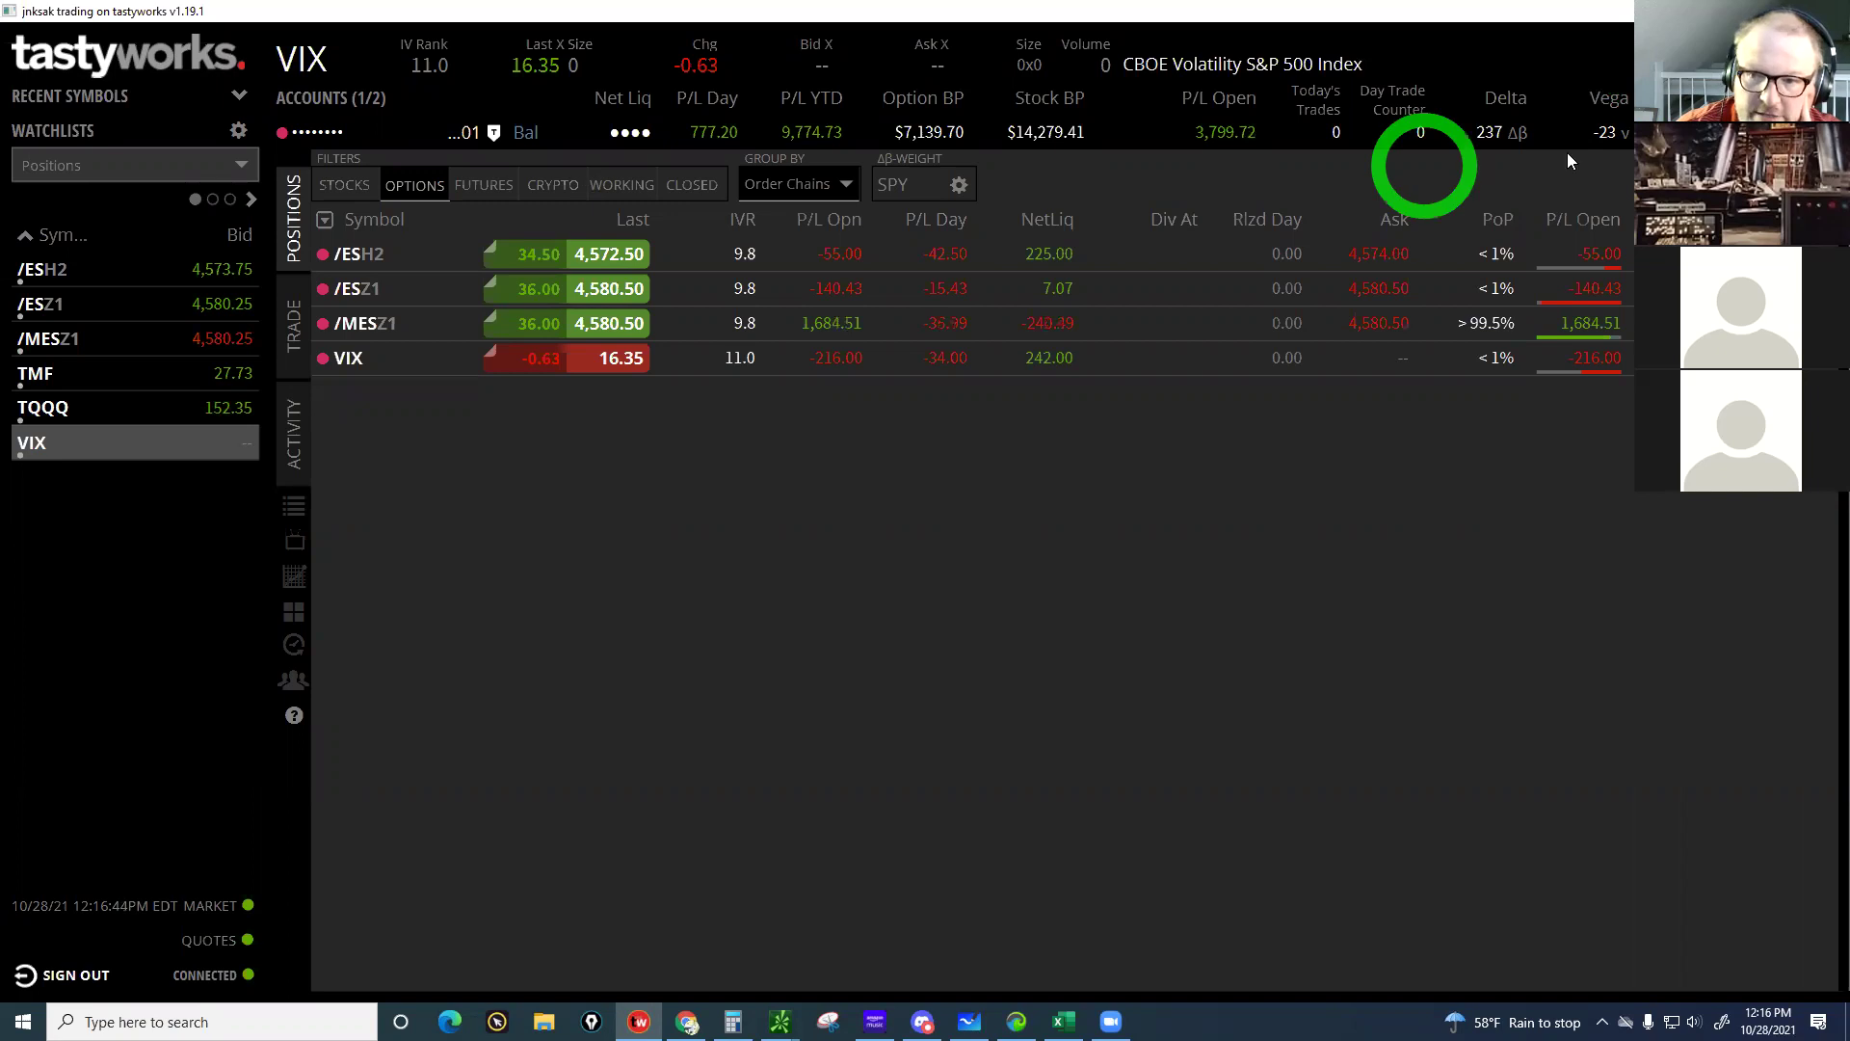
left_click(390, 476)
Load SPY as the active symbol in place of VIX
left_click(311, 66)
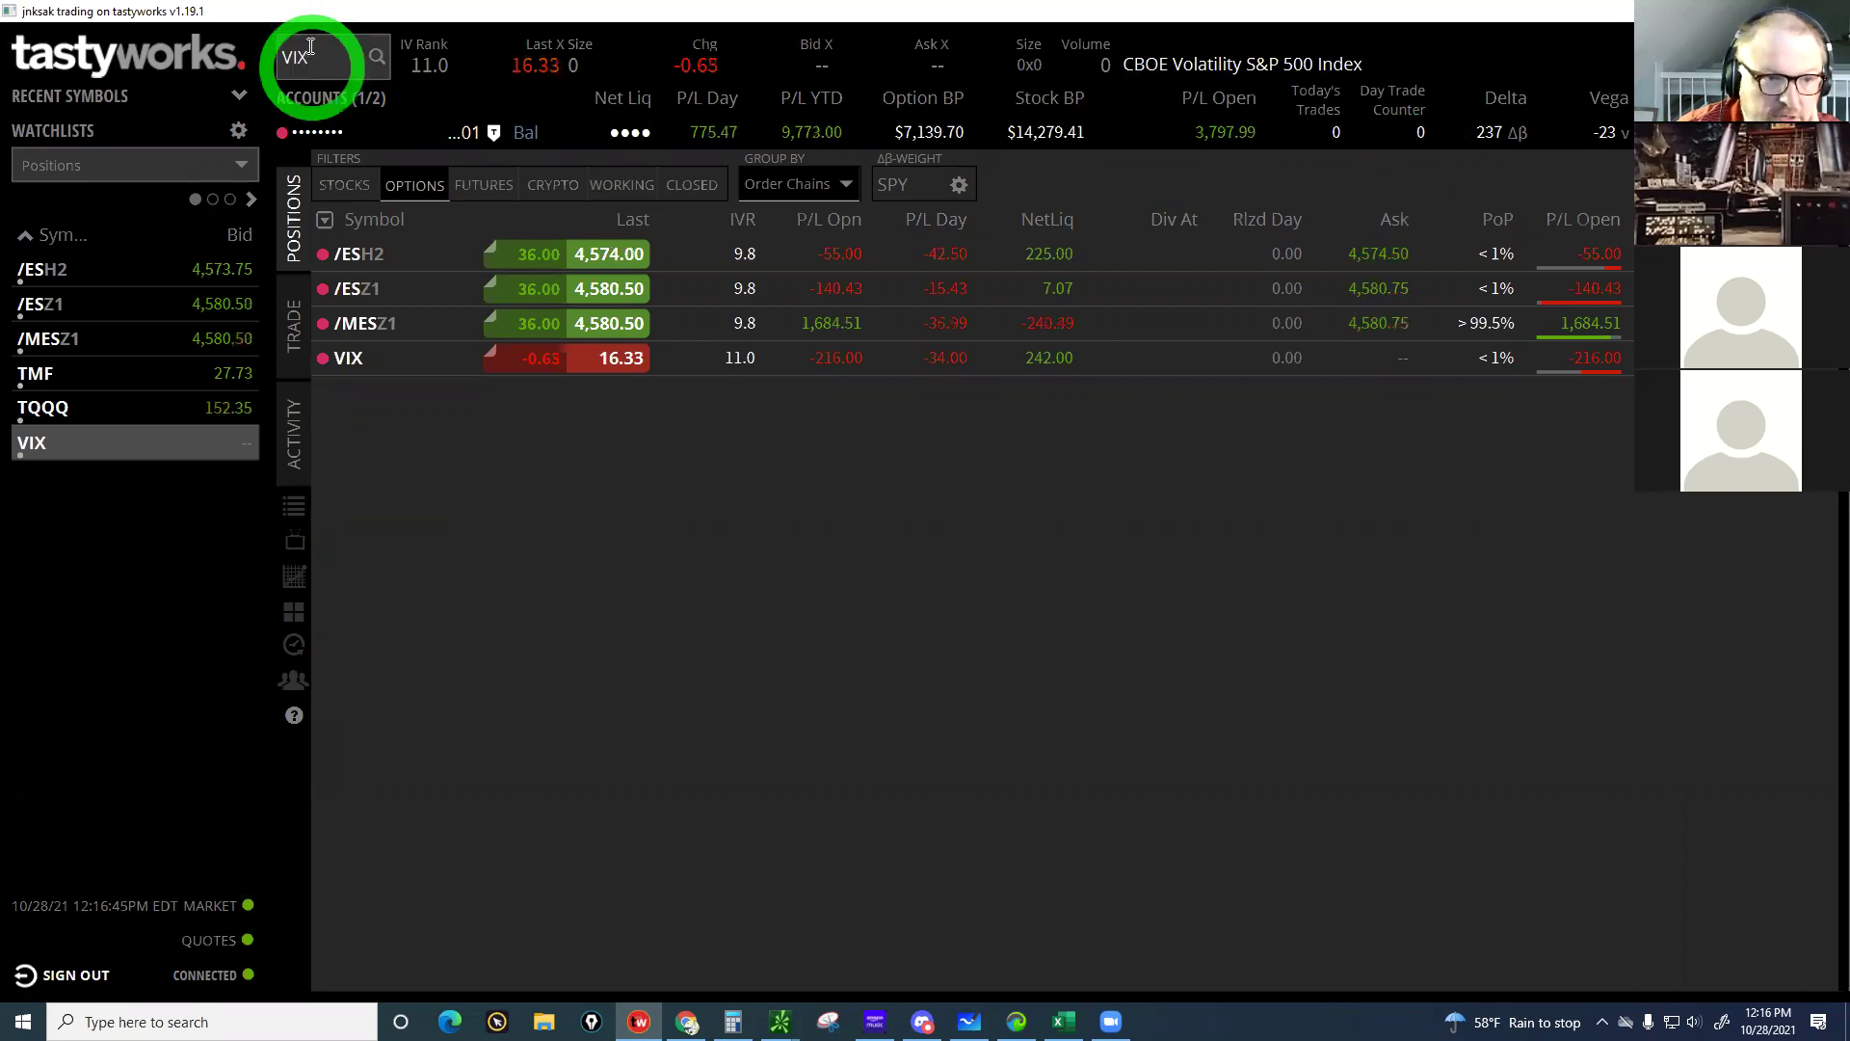
left_click(310, 46)
type("SPY")
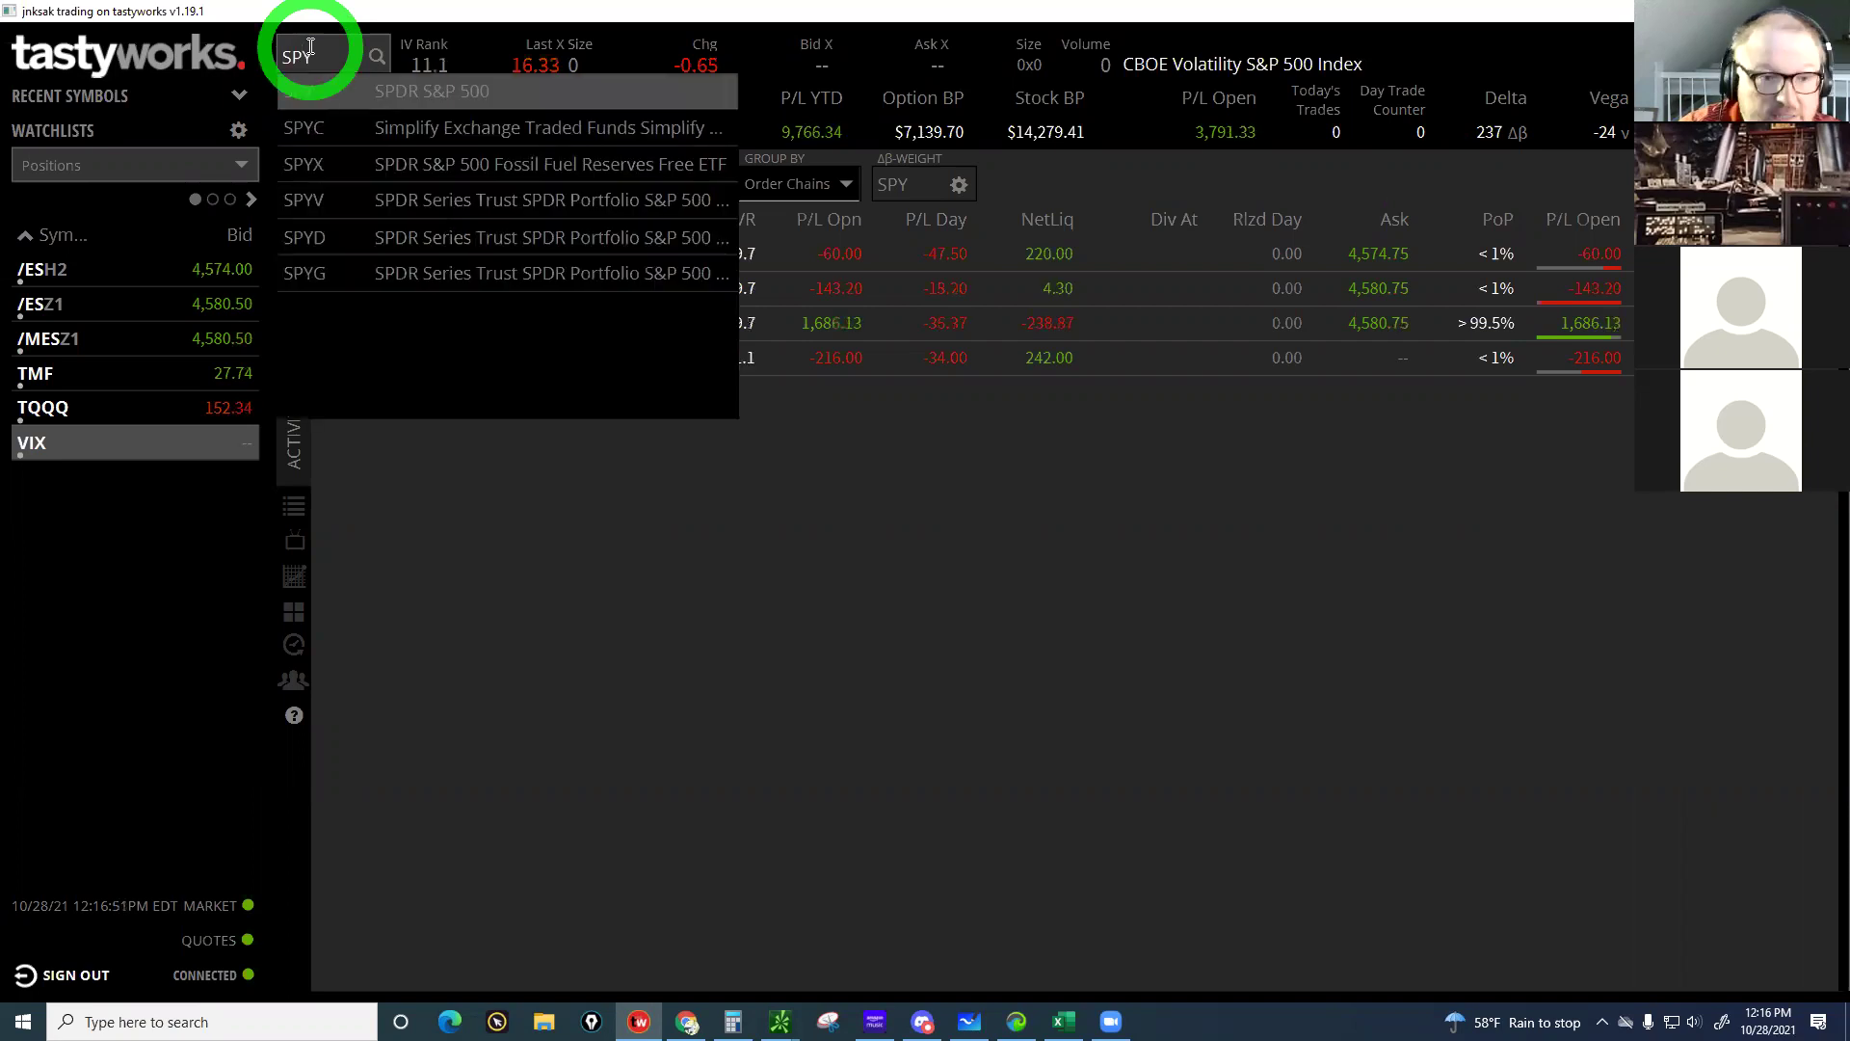
key("Return")
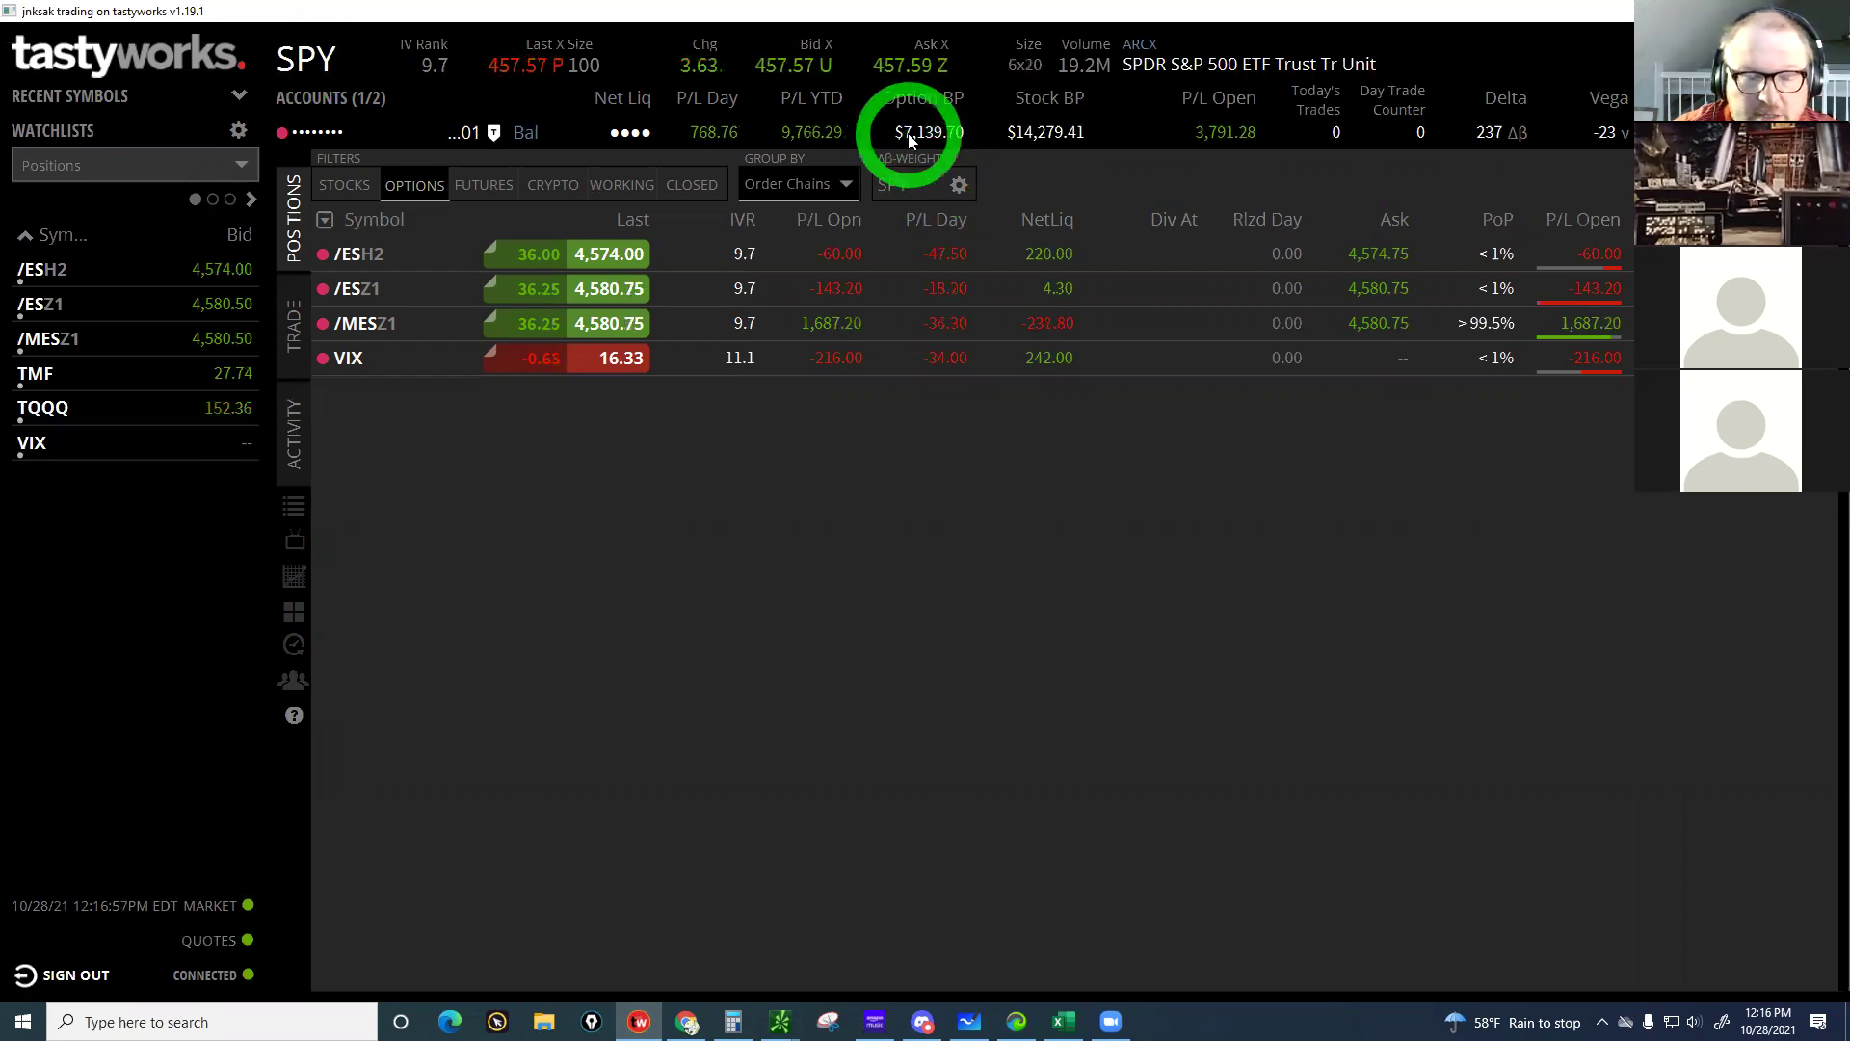
Open the SPY option chain and review the available expirations out to 2022
left_click(294, 334)
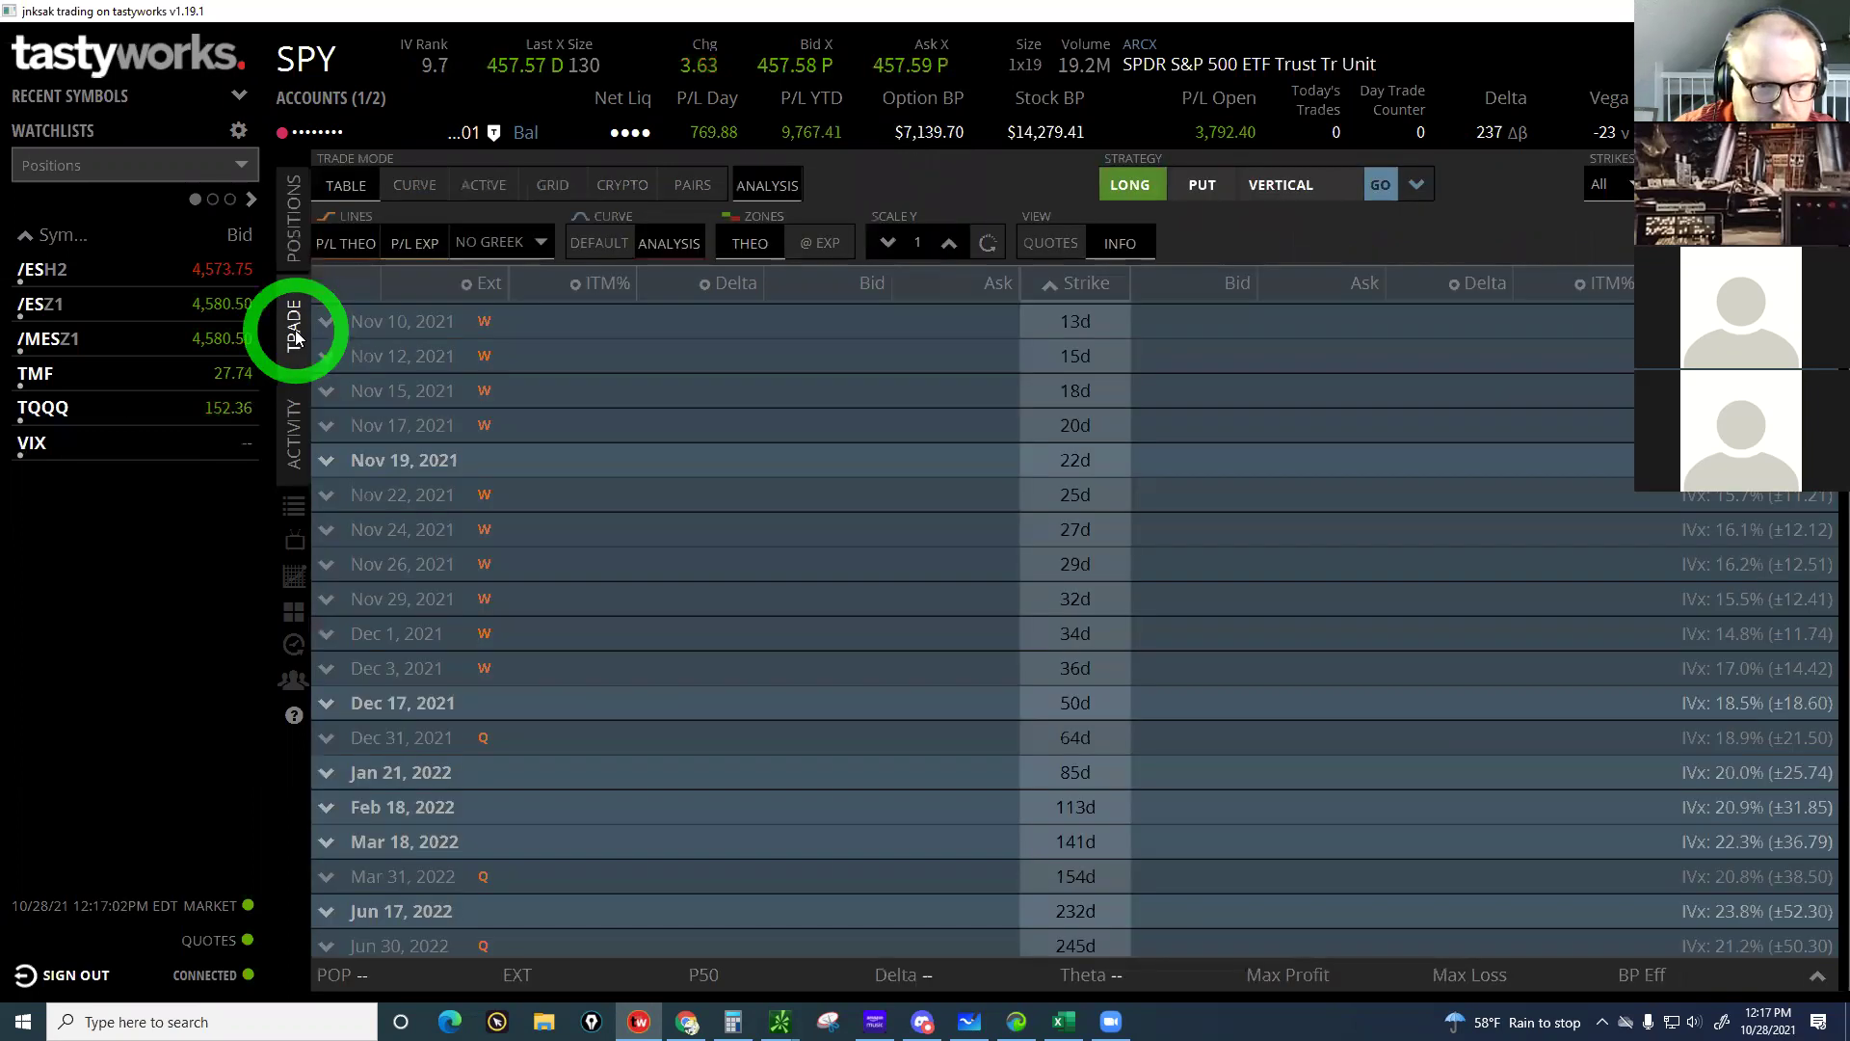
left_click(366, 118)
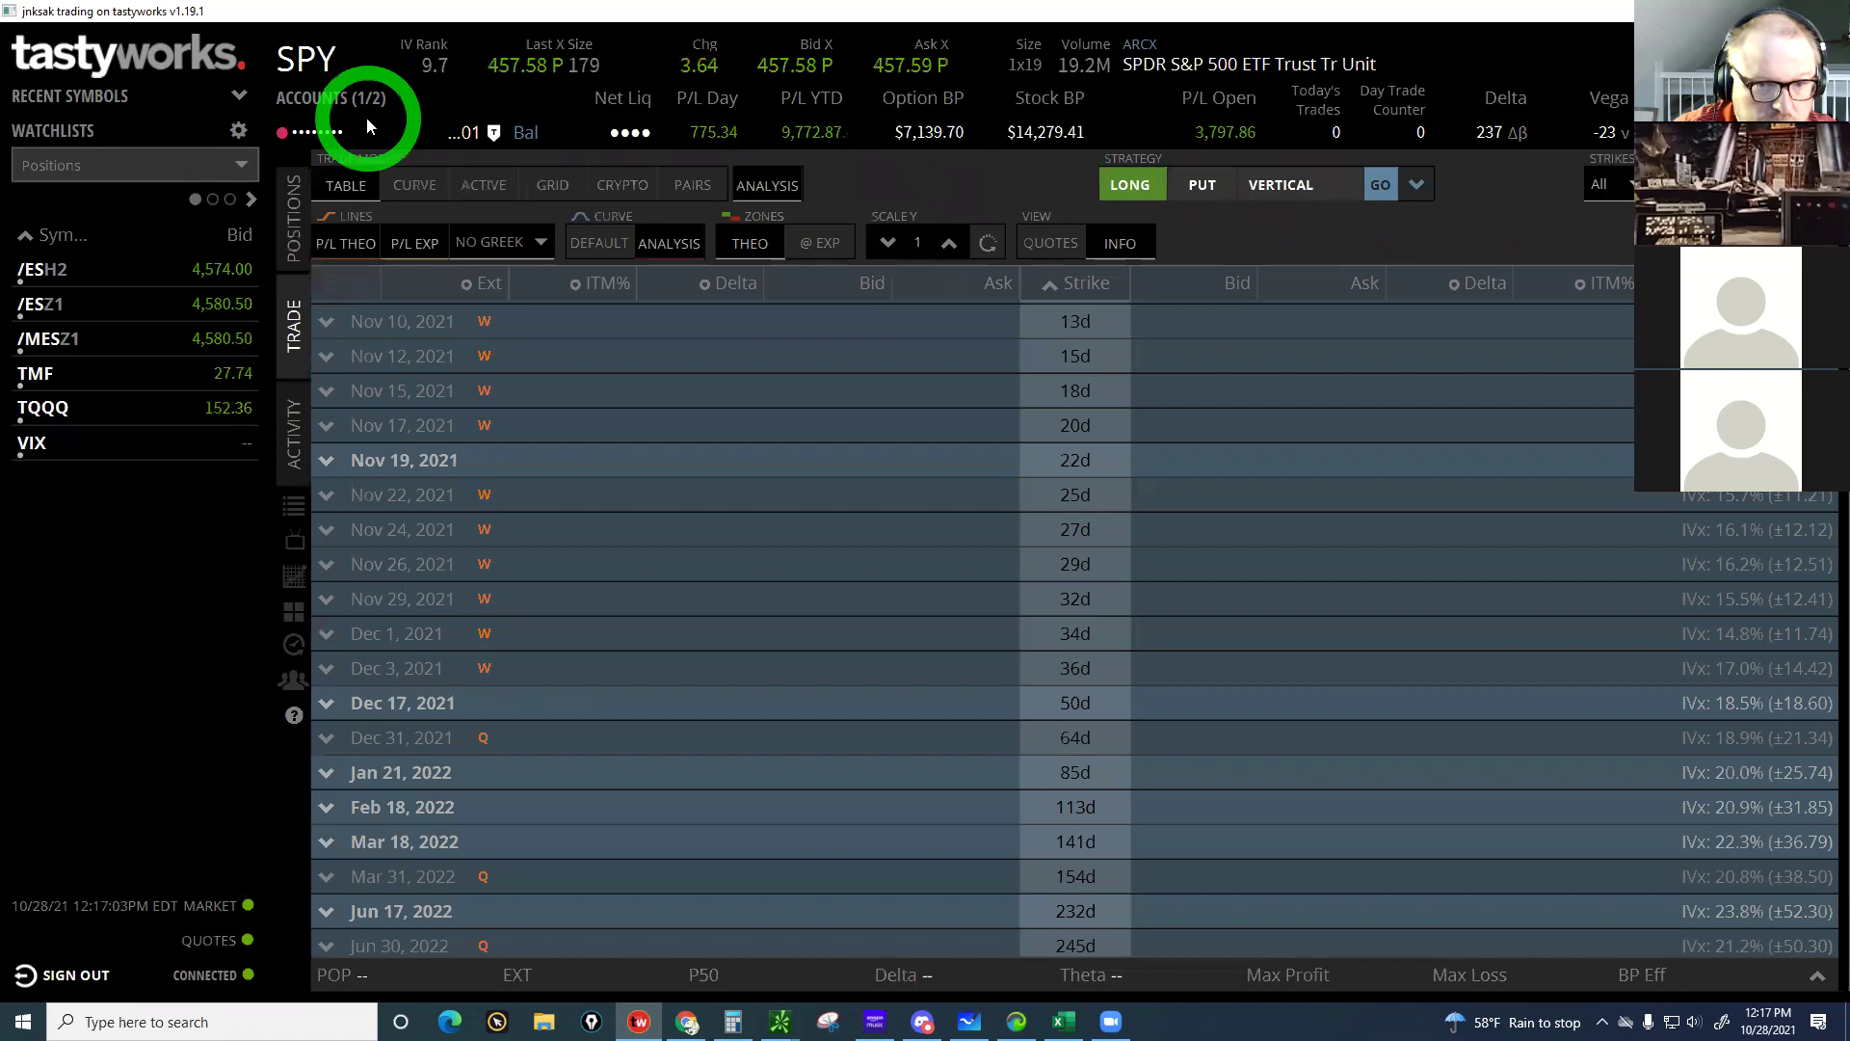
left_click(402, 324)
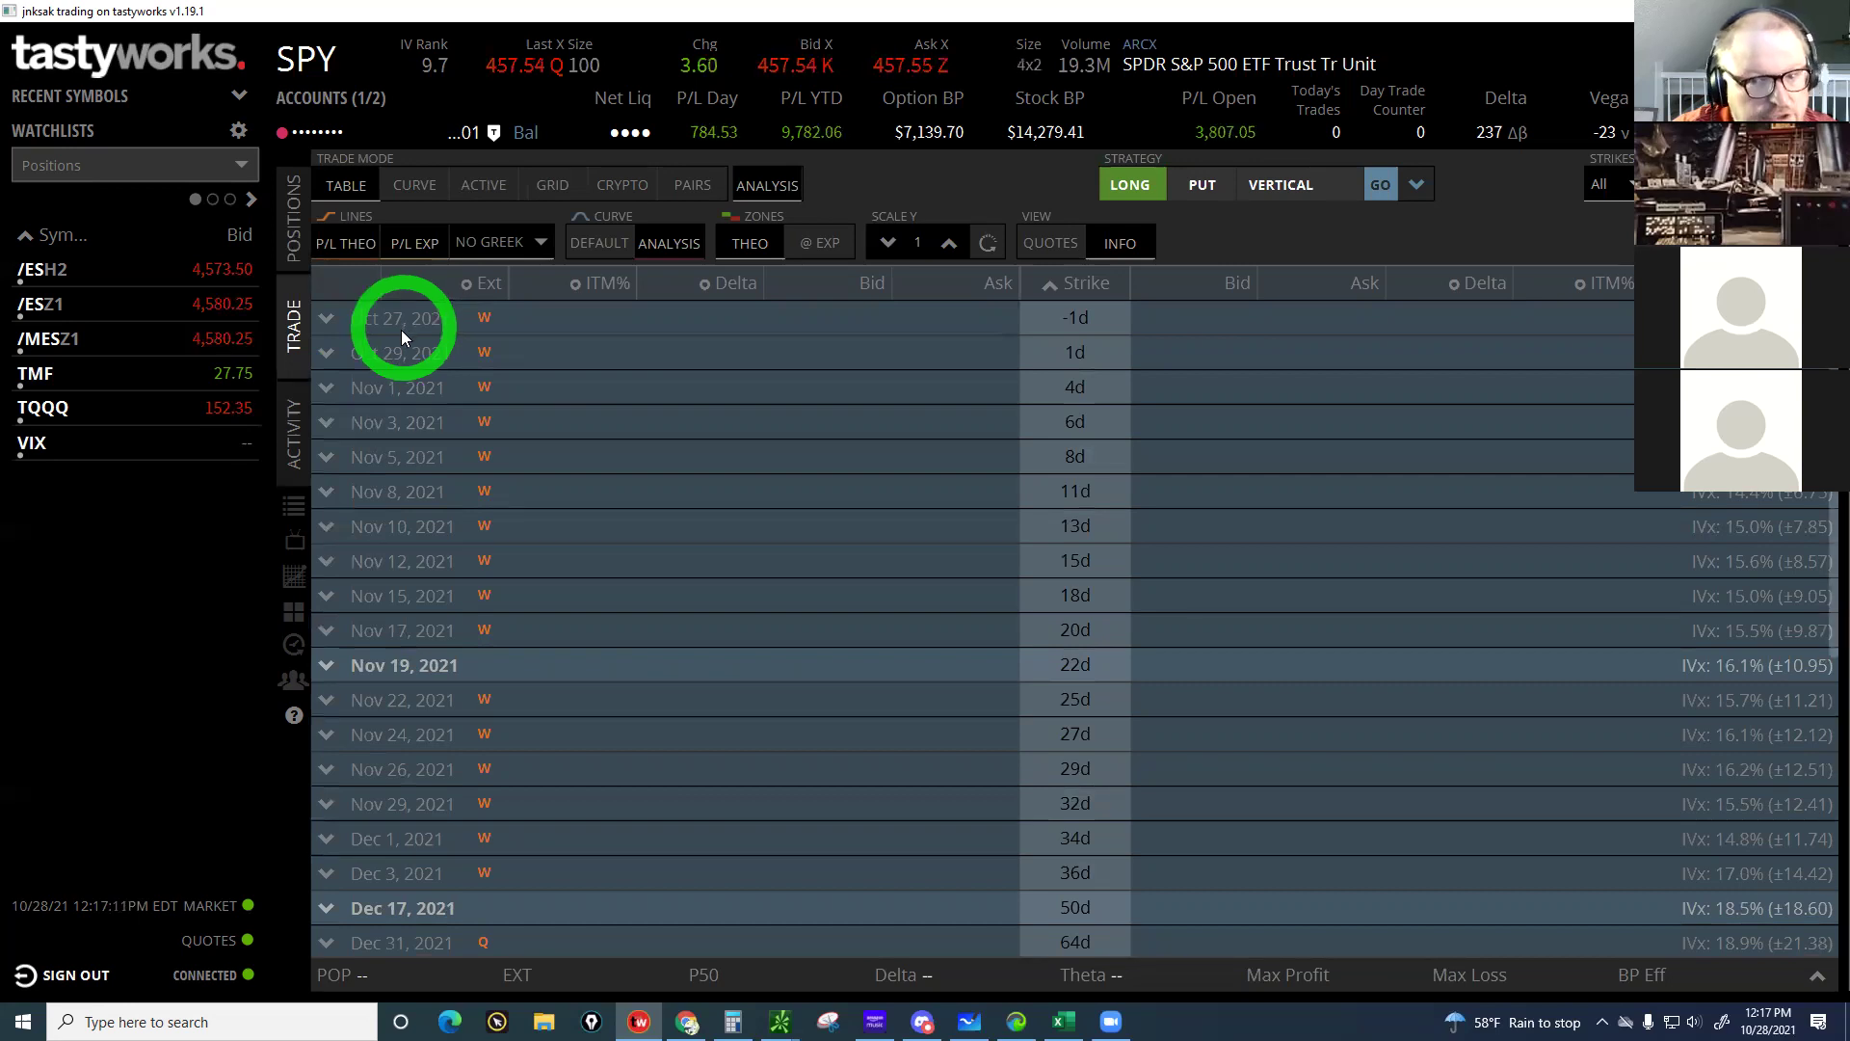
left_click(1070, 477)
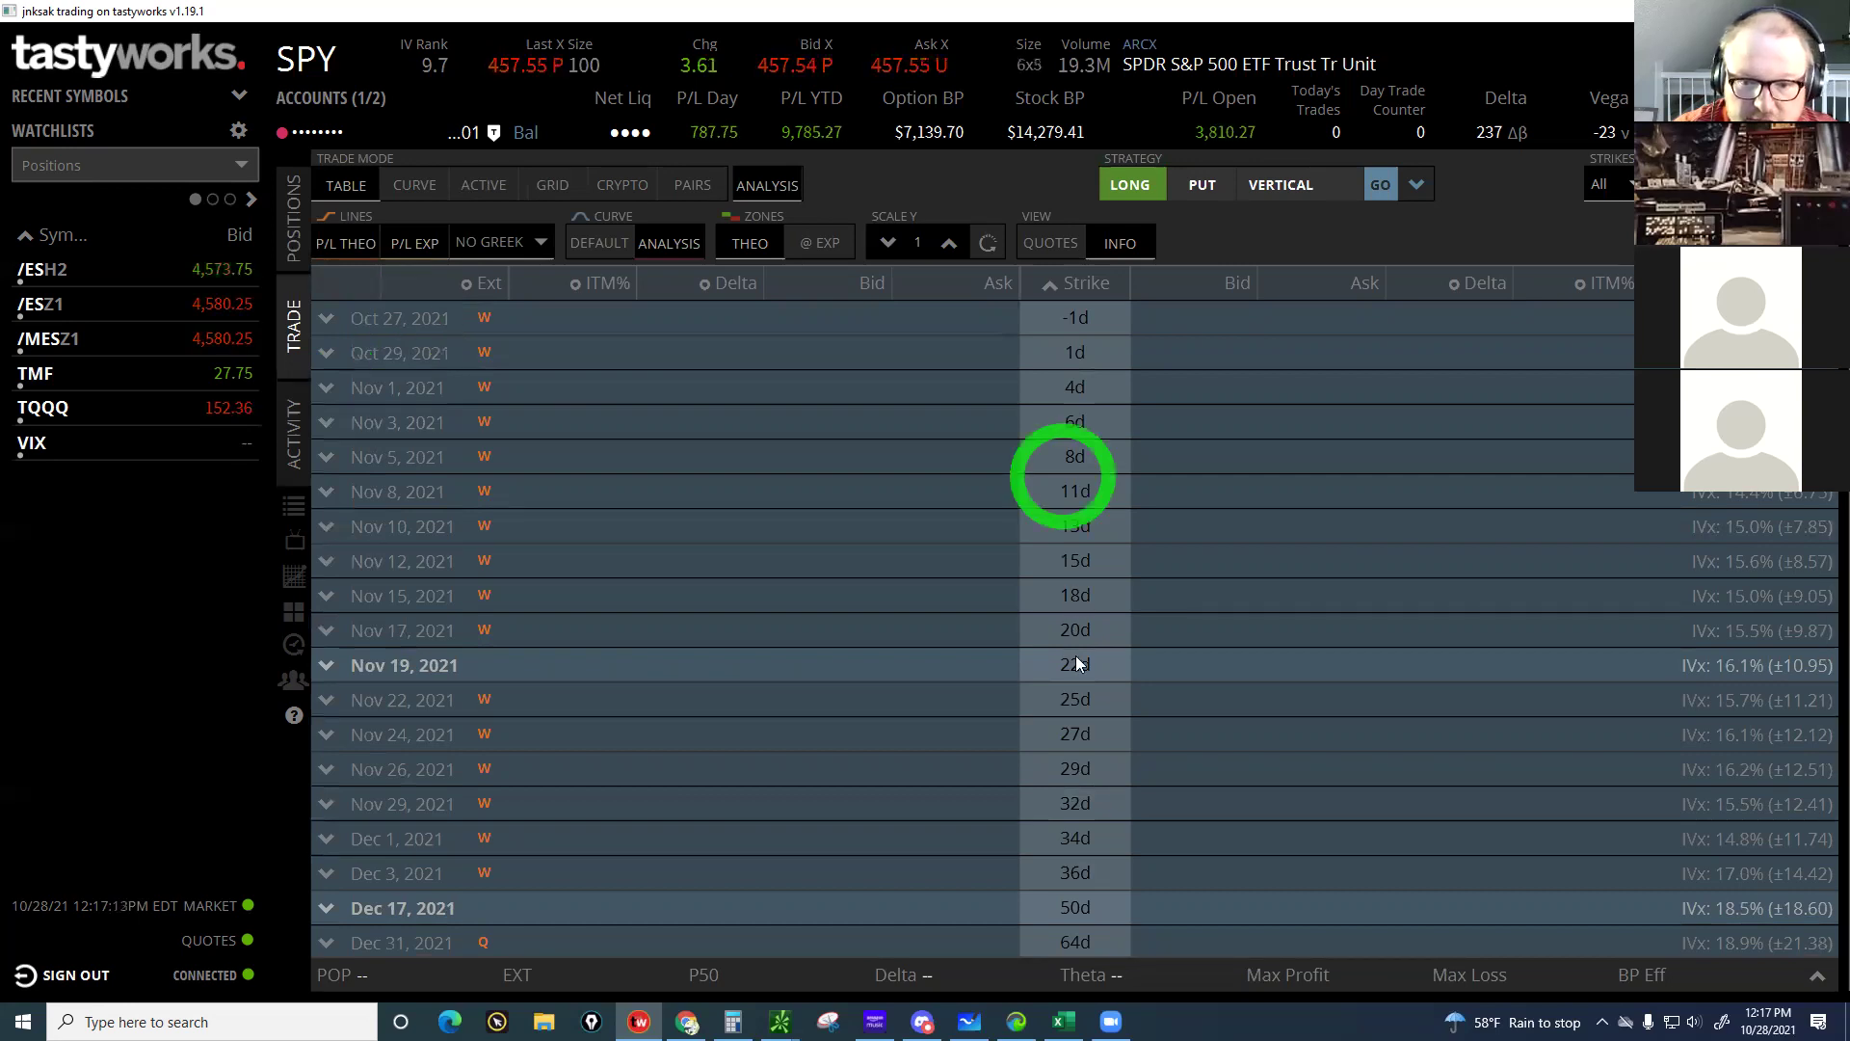
scroll(1071, 665, "down", 1)
left_click(1072, 665)
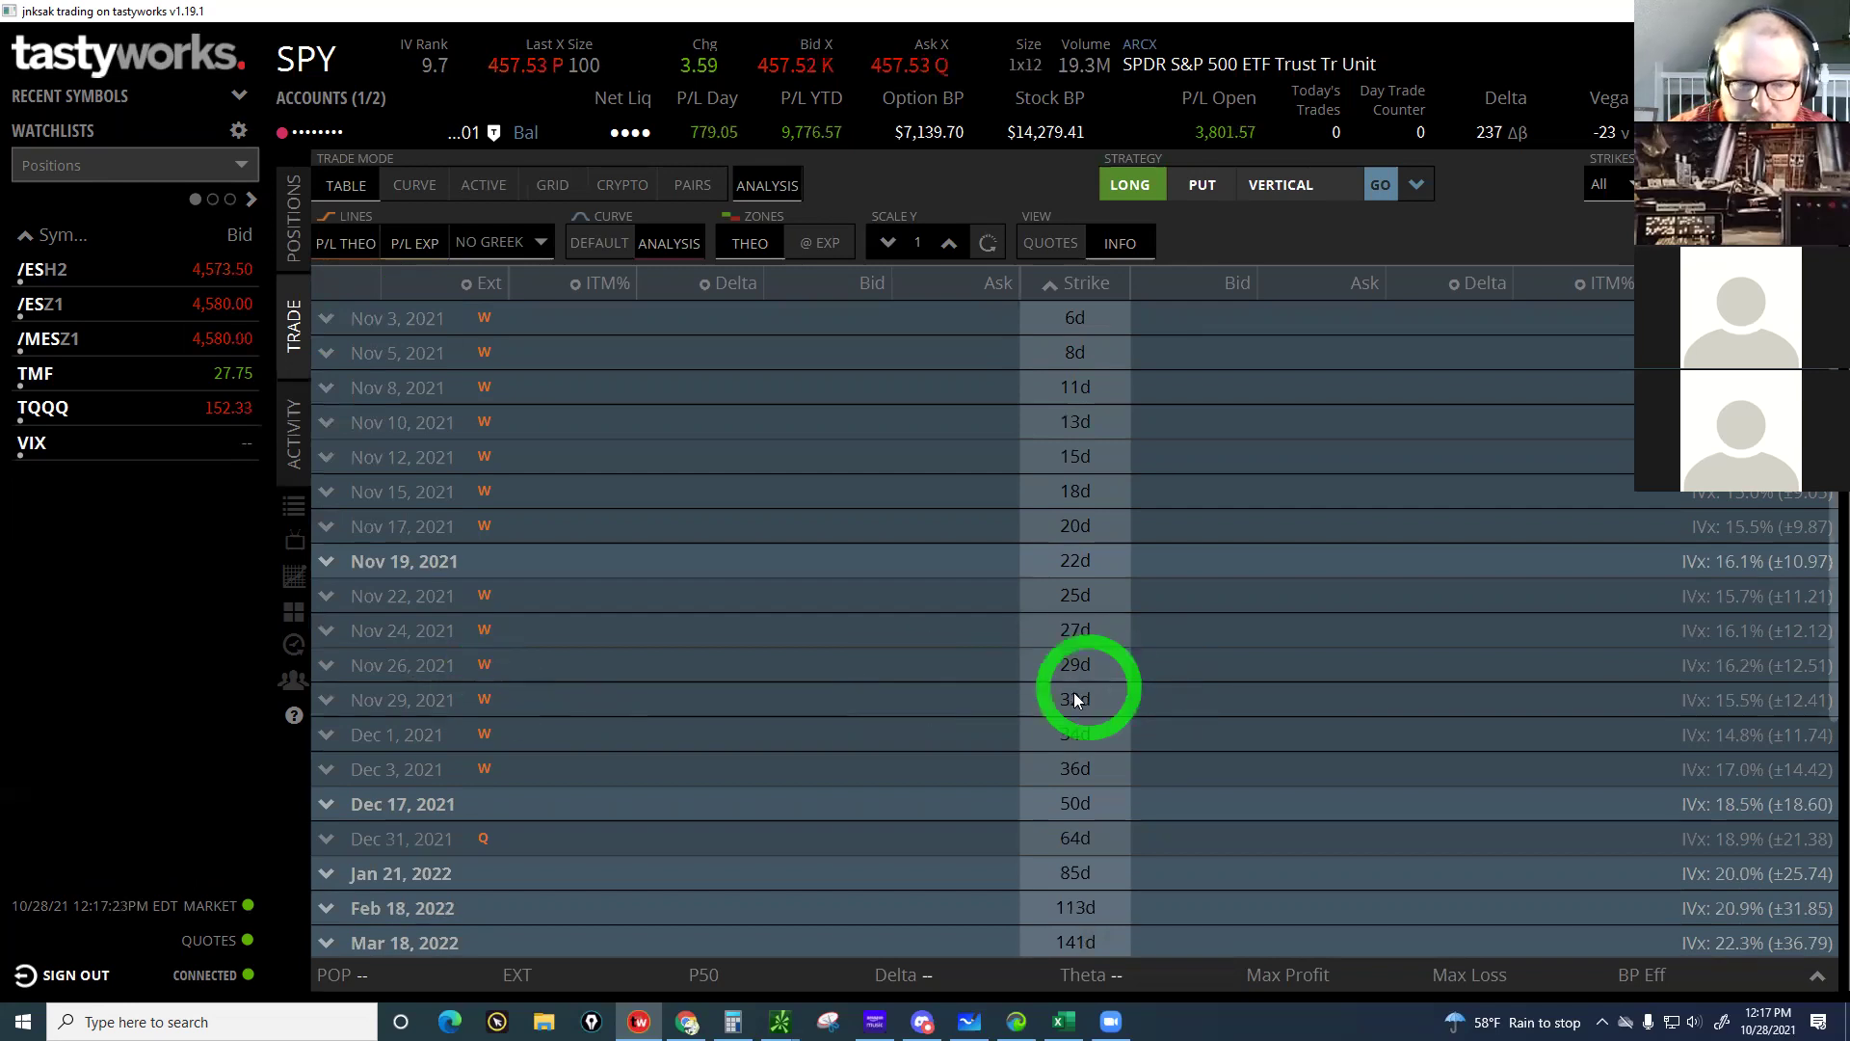
scroll(1070, 695, "down", 1)
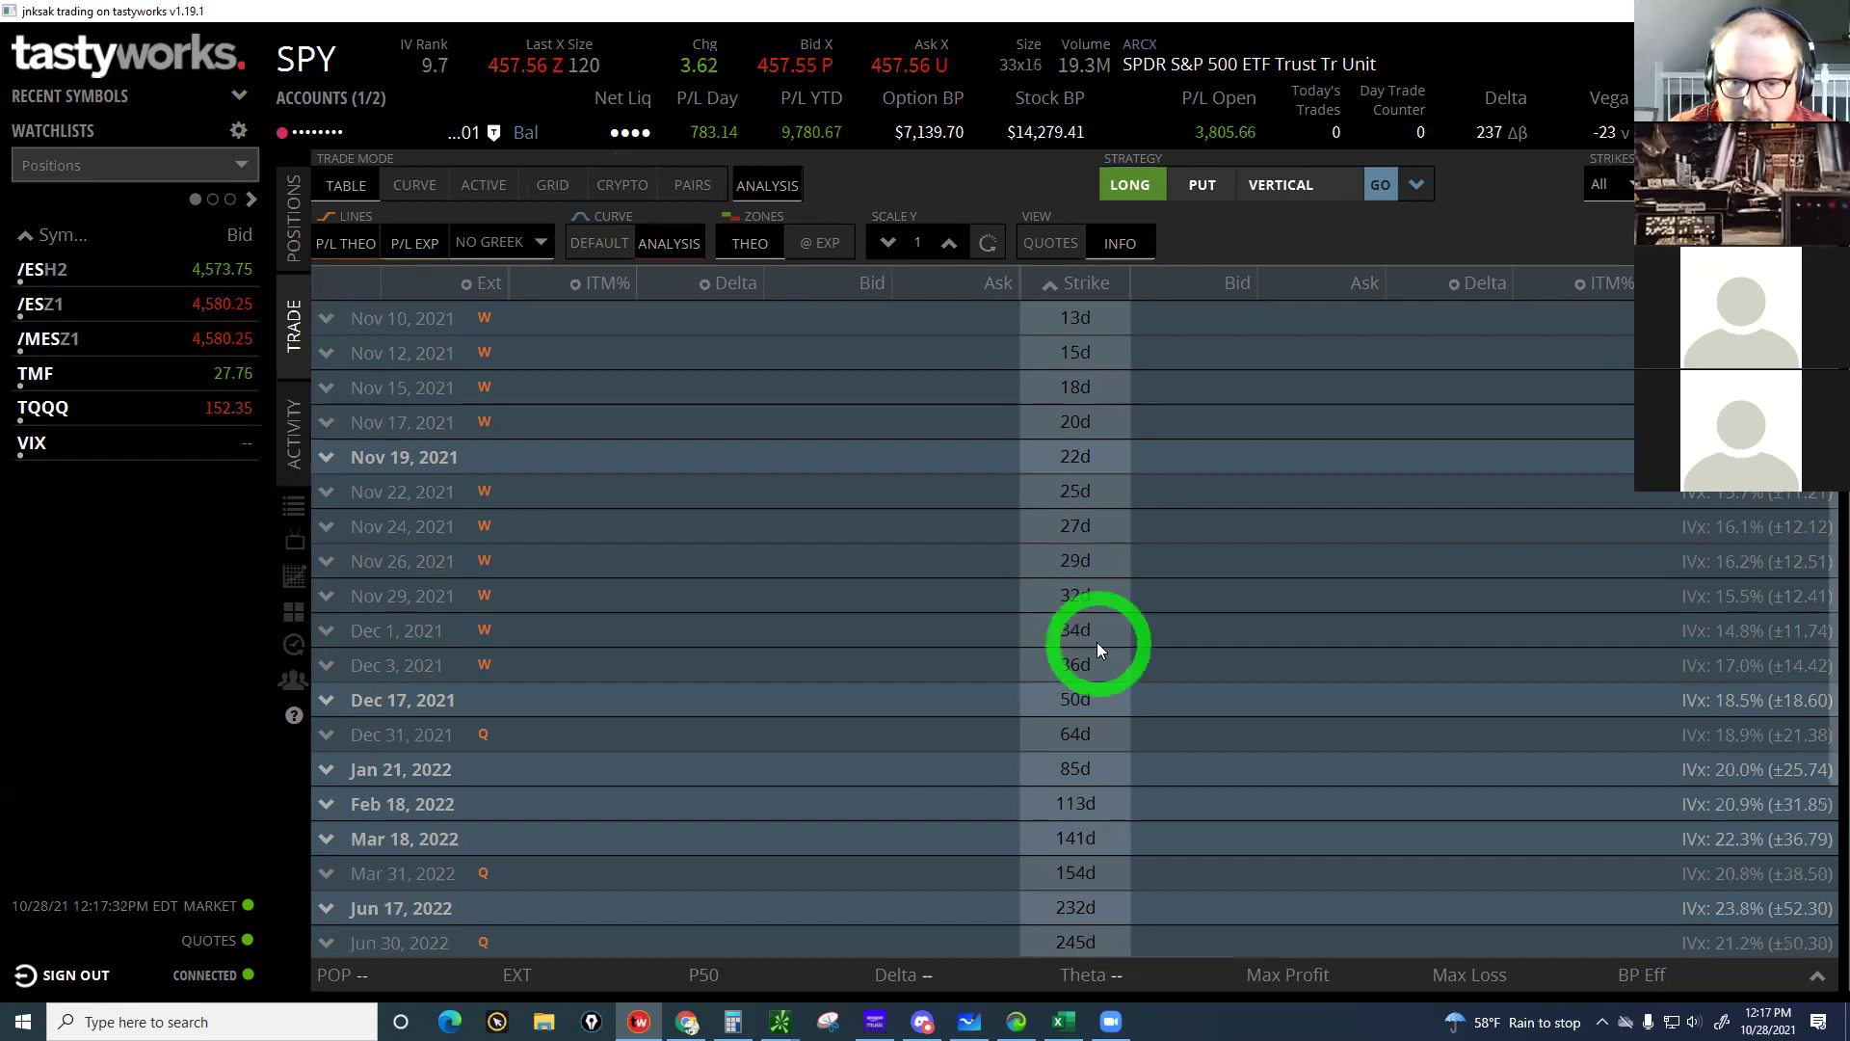
scroll(1081, 663, "down", 1)
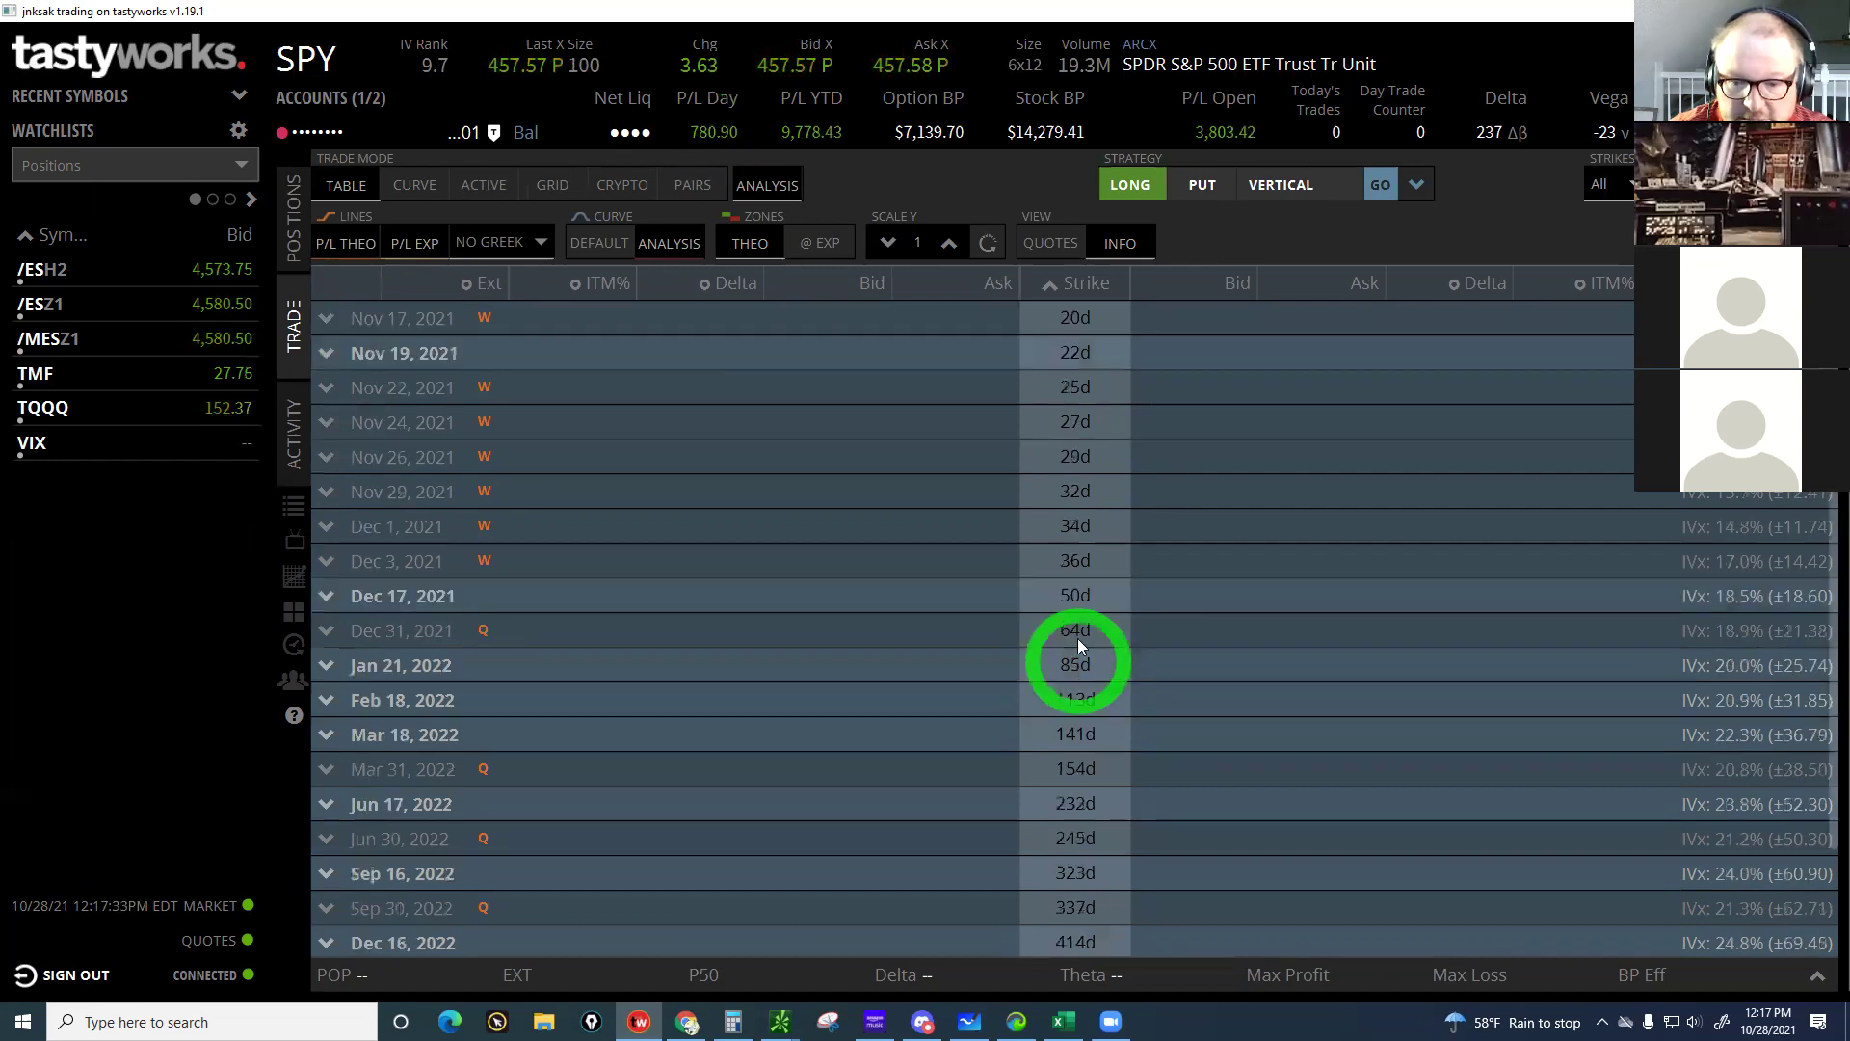
Expand the Dec 31, 2021 expiration and add a buy of one 447 put to the order
left_click(328, 632)
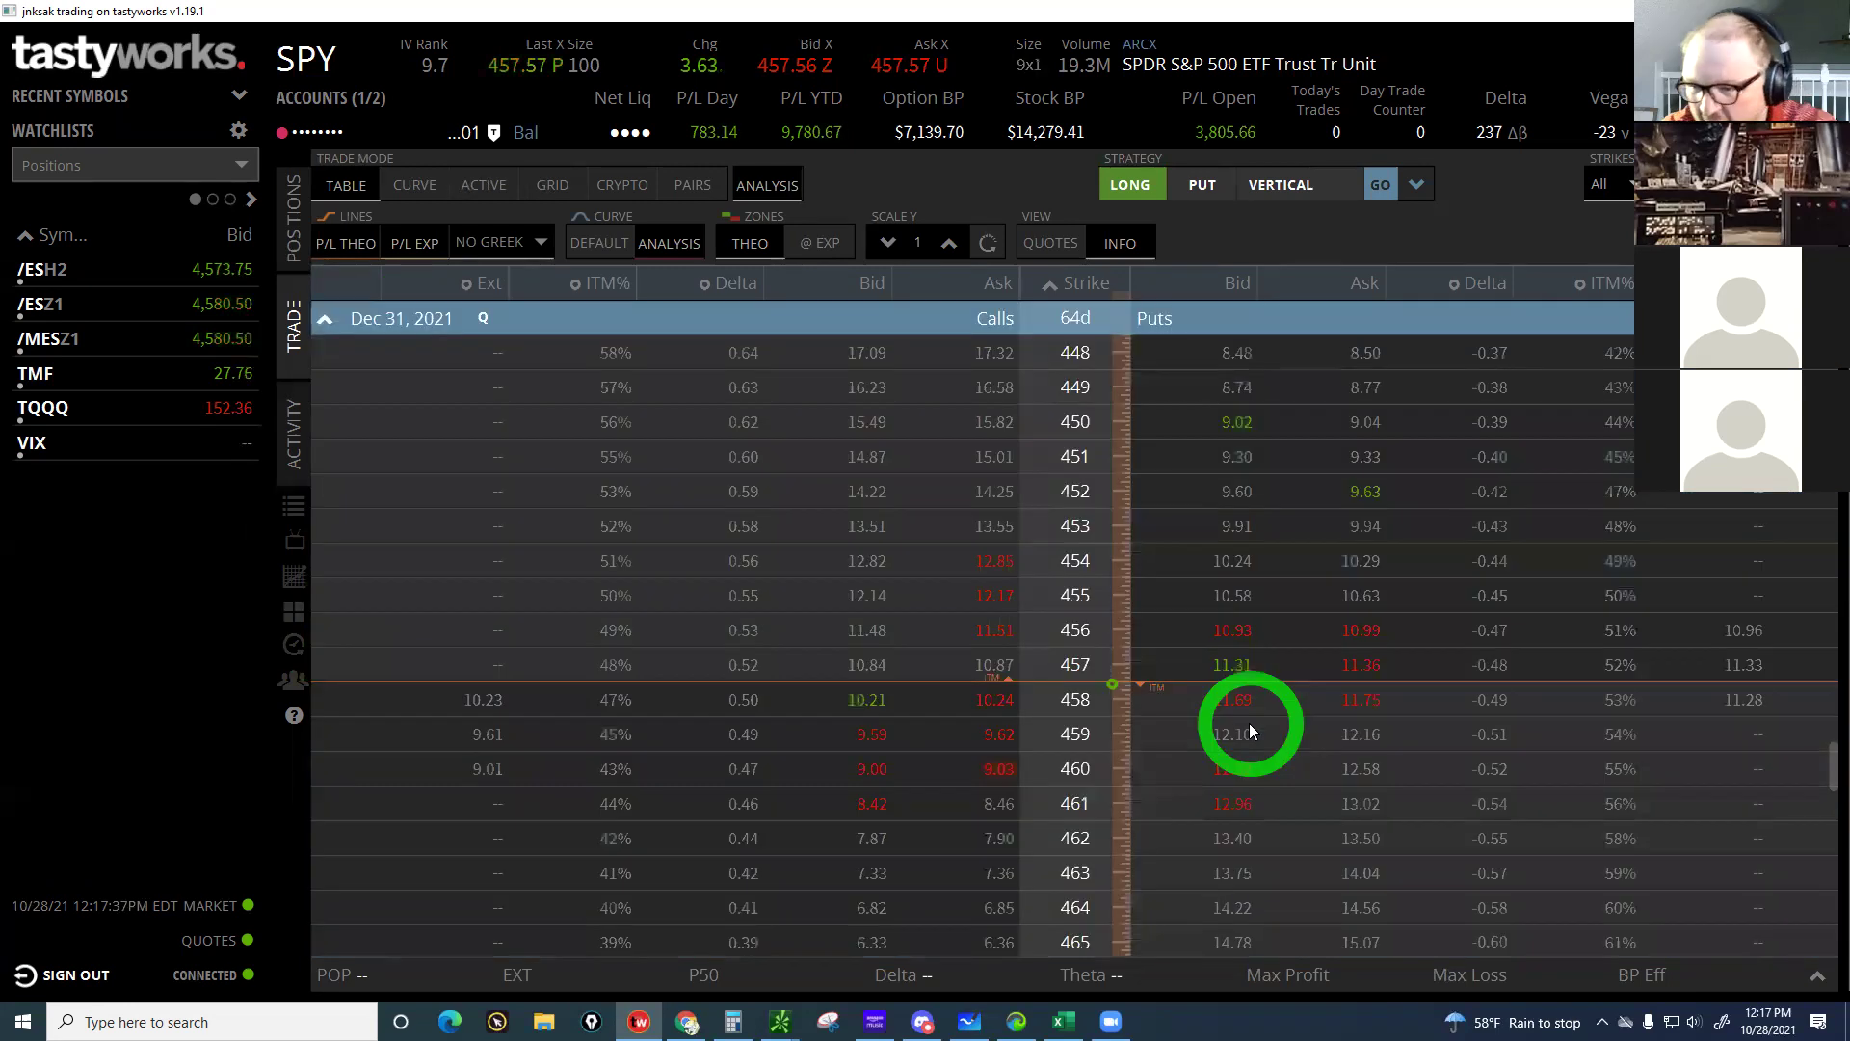
scroll(1685, 599, "up", 1)
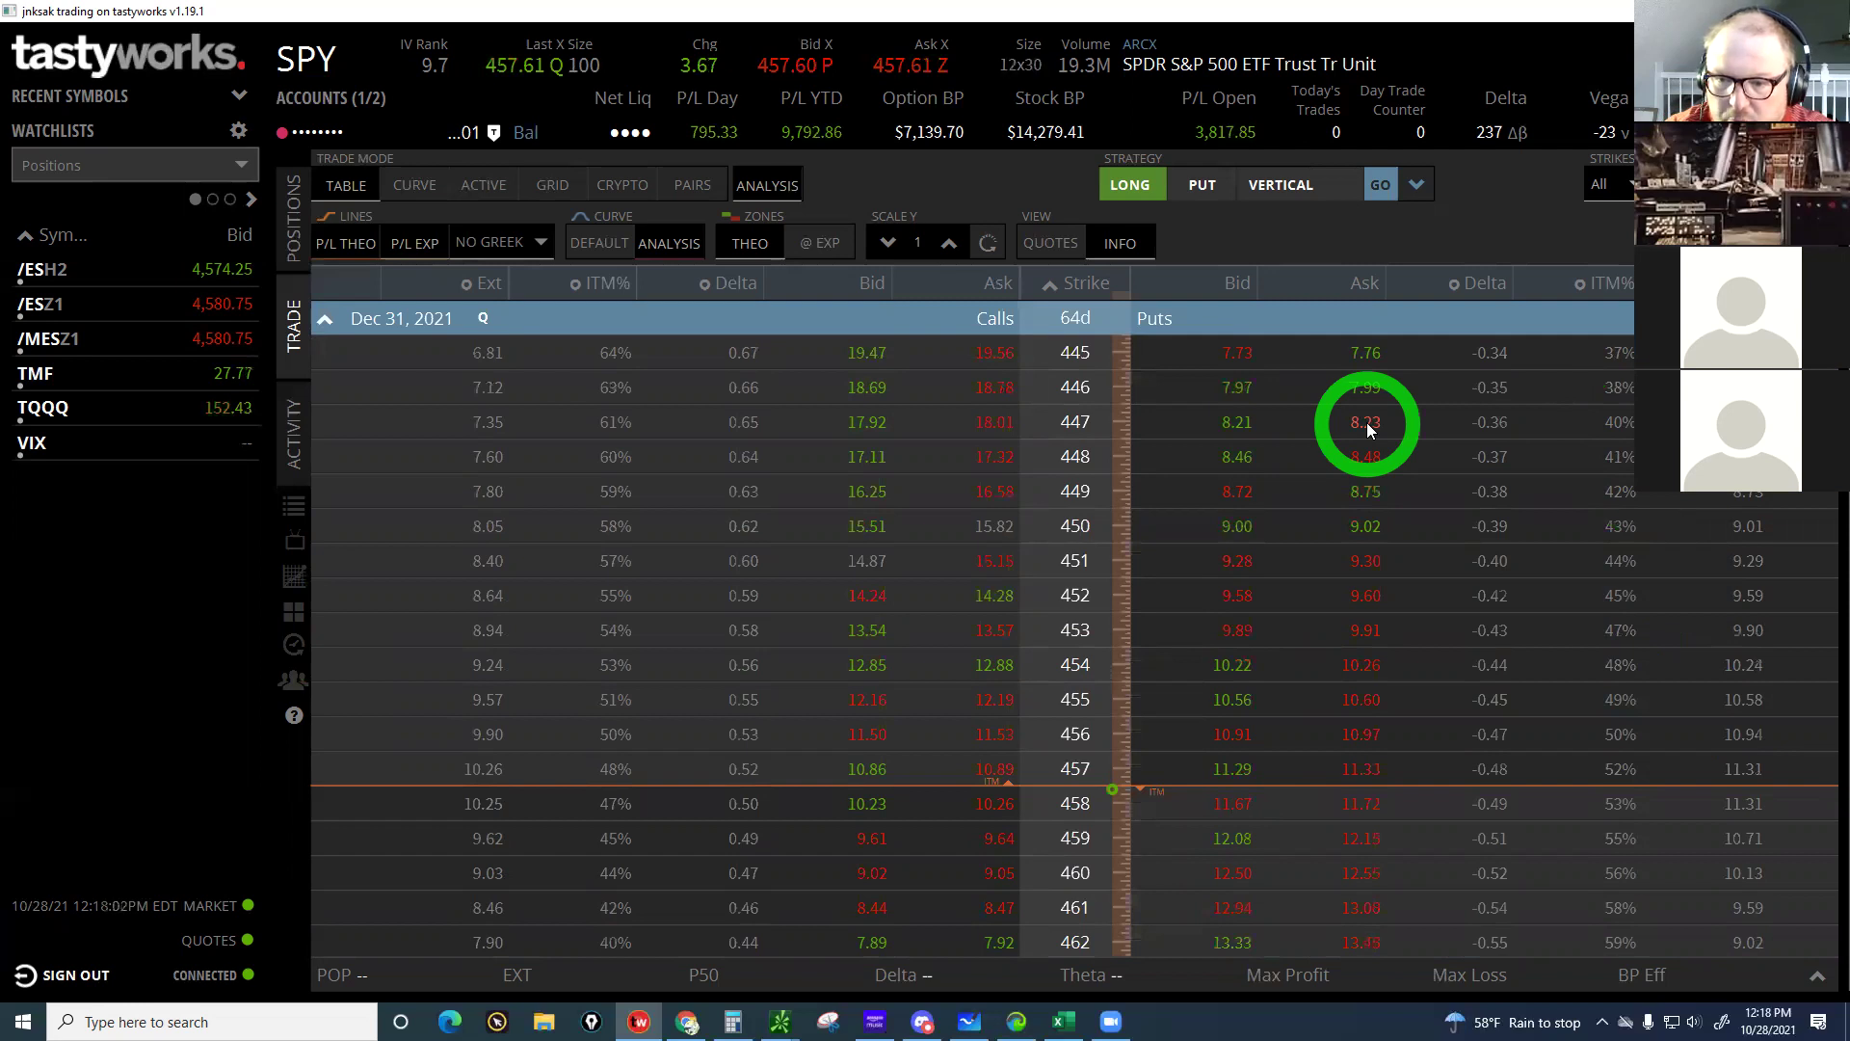
left_click(1369, 430)
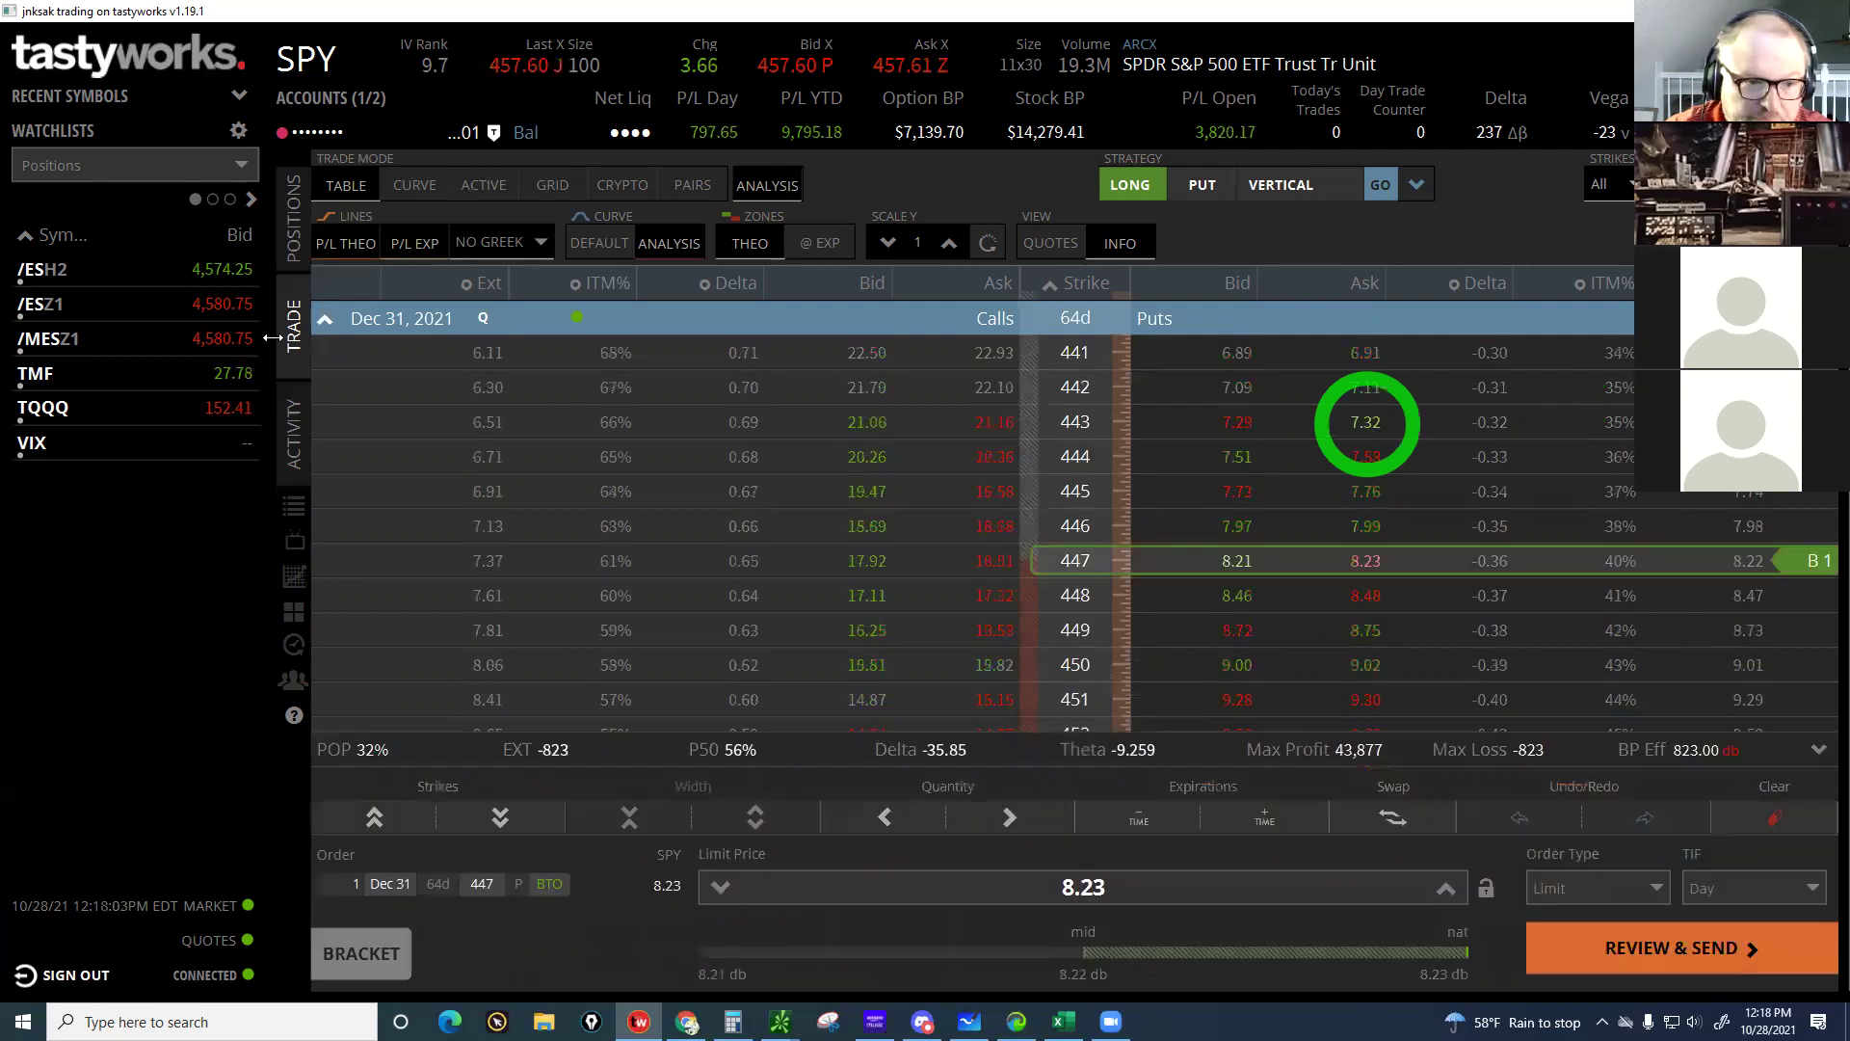
Collapse the Dec 31 expiration, expand Dec 1, 2021 and add a sale of one 445 put to the order
left_click(340, 300)
left_click(322, 318)
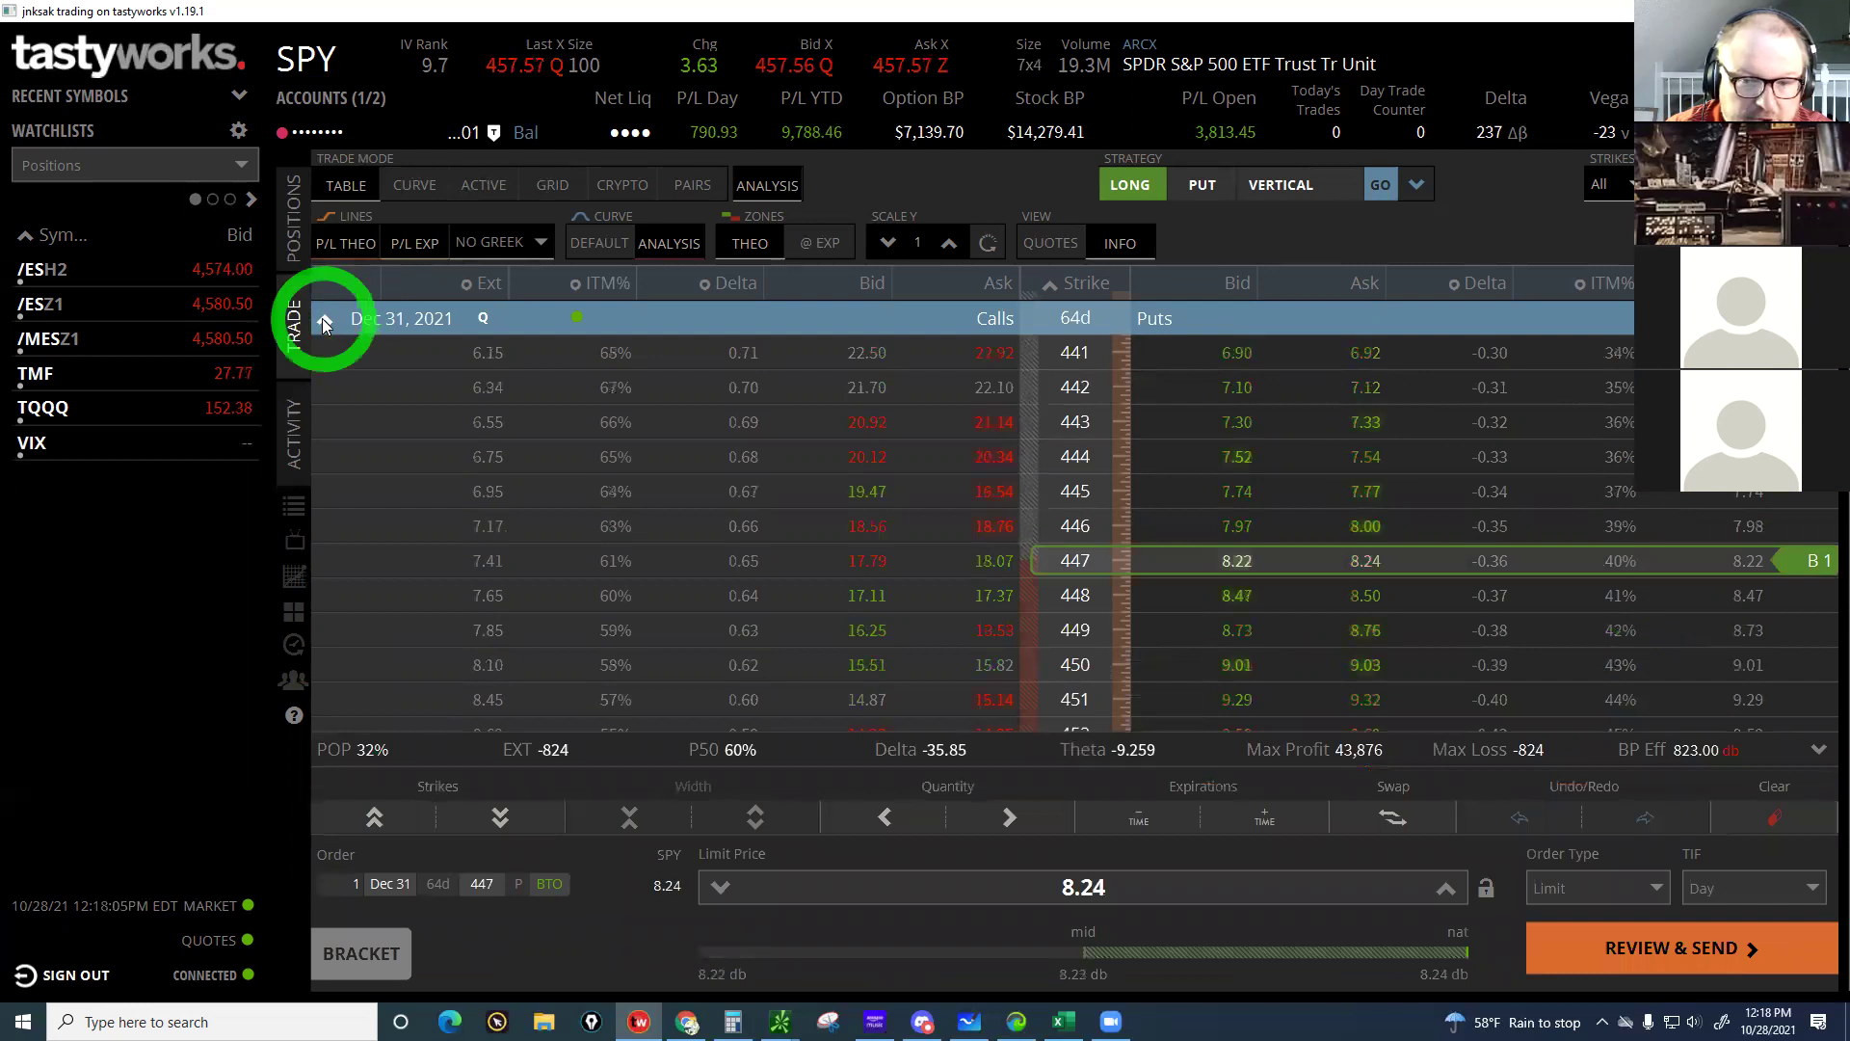
left_click(788, 385)
scroll(790, 398, "up", 2)
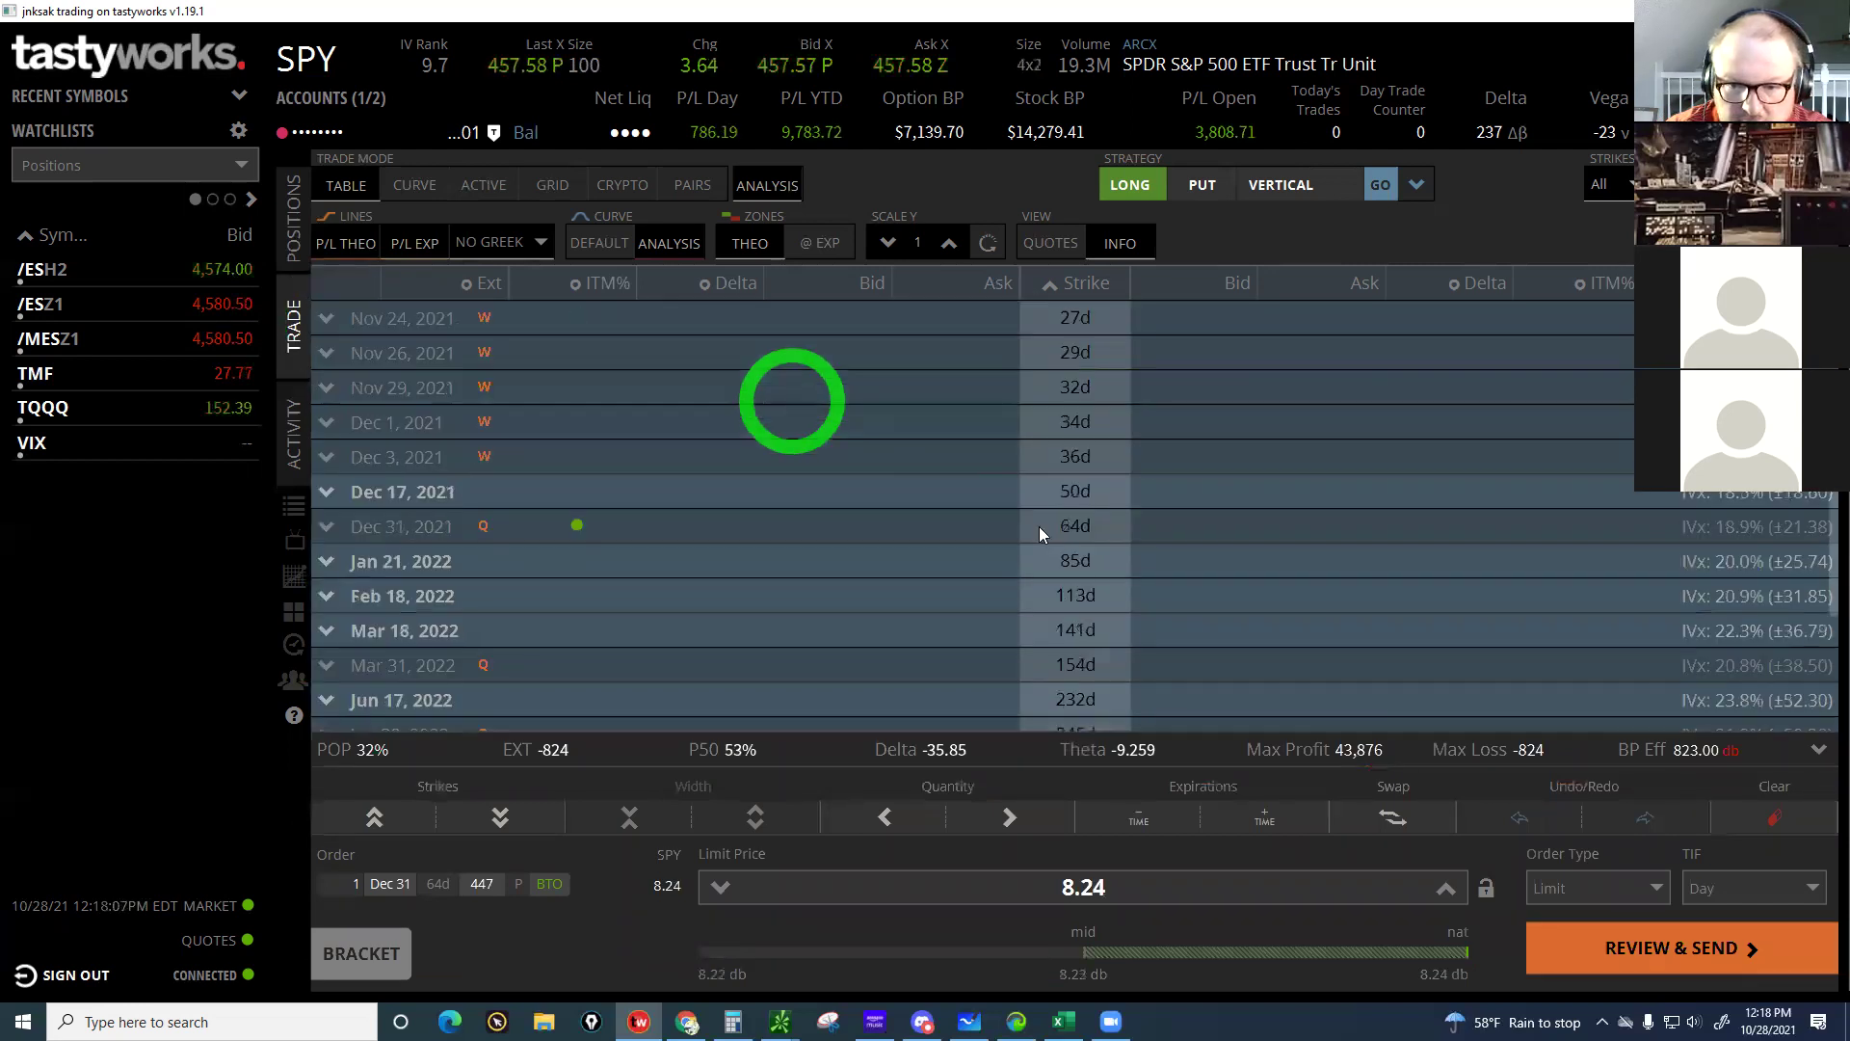
left_click(1069, 528)
left_click(1065, 434)
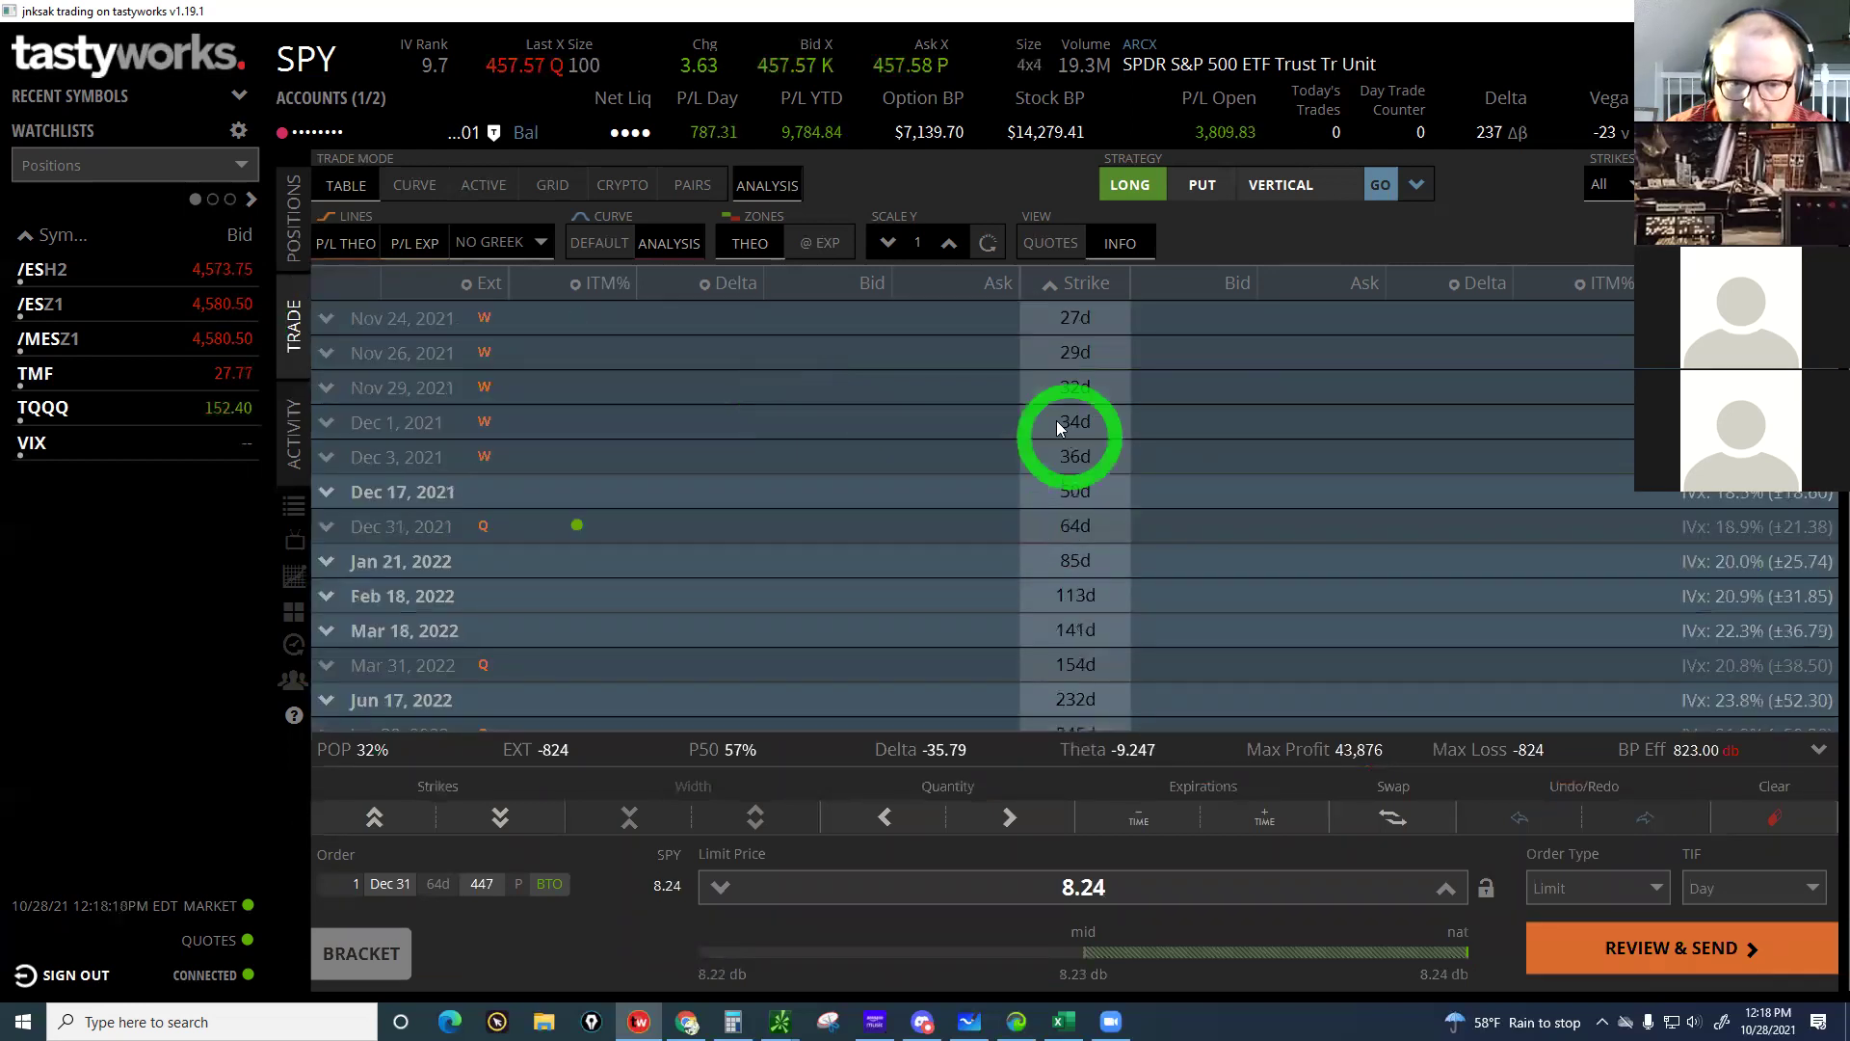
left_click(381, 448)
left_click(326, 422)
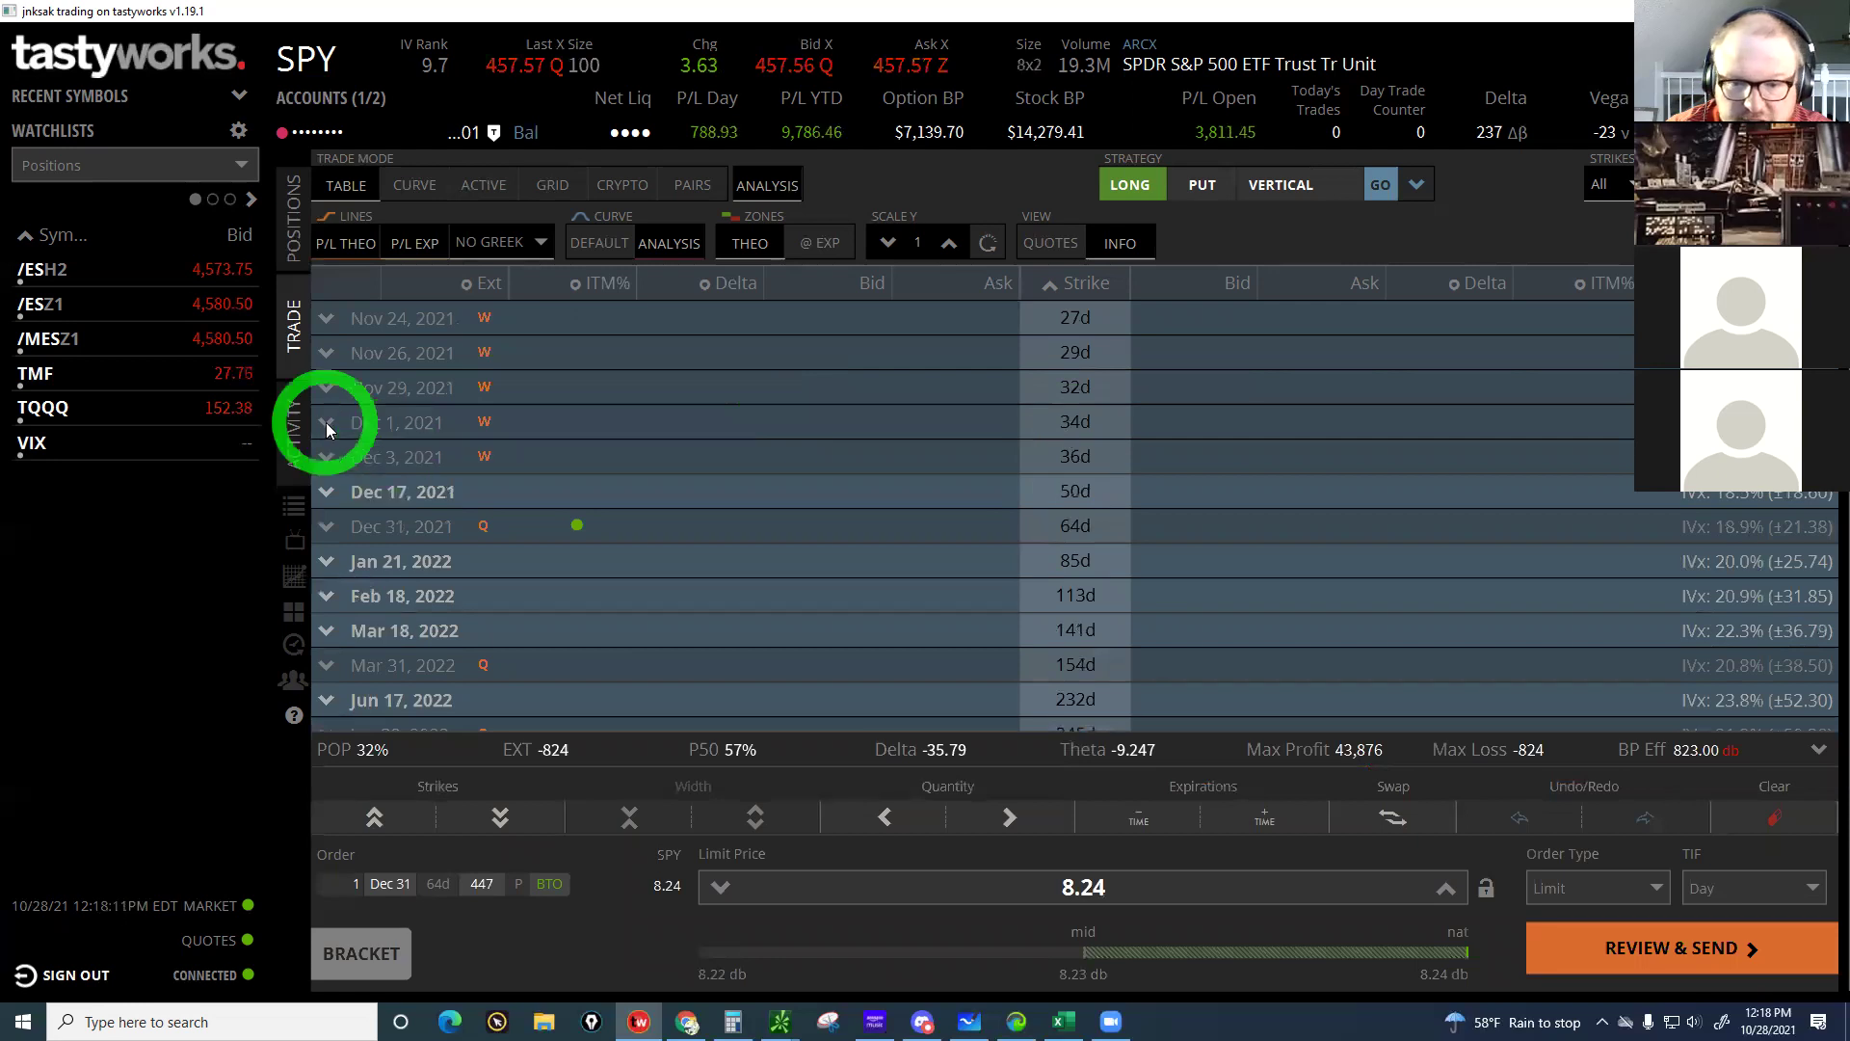
left_click(1210, 508)
left_click(1210, 509)
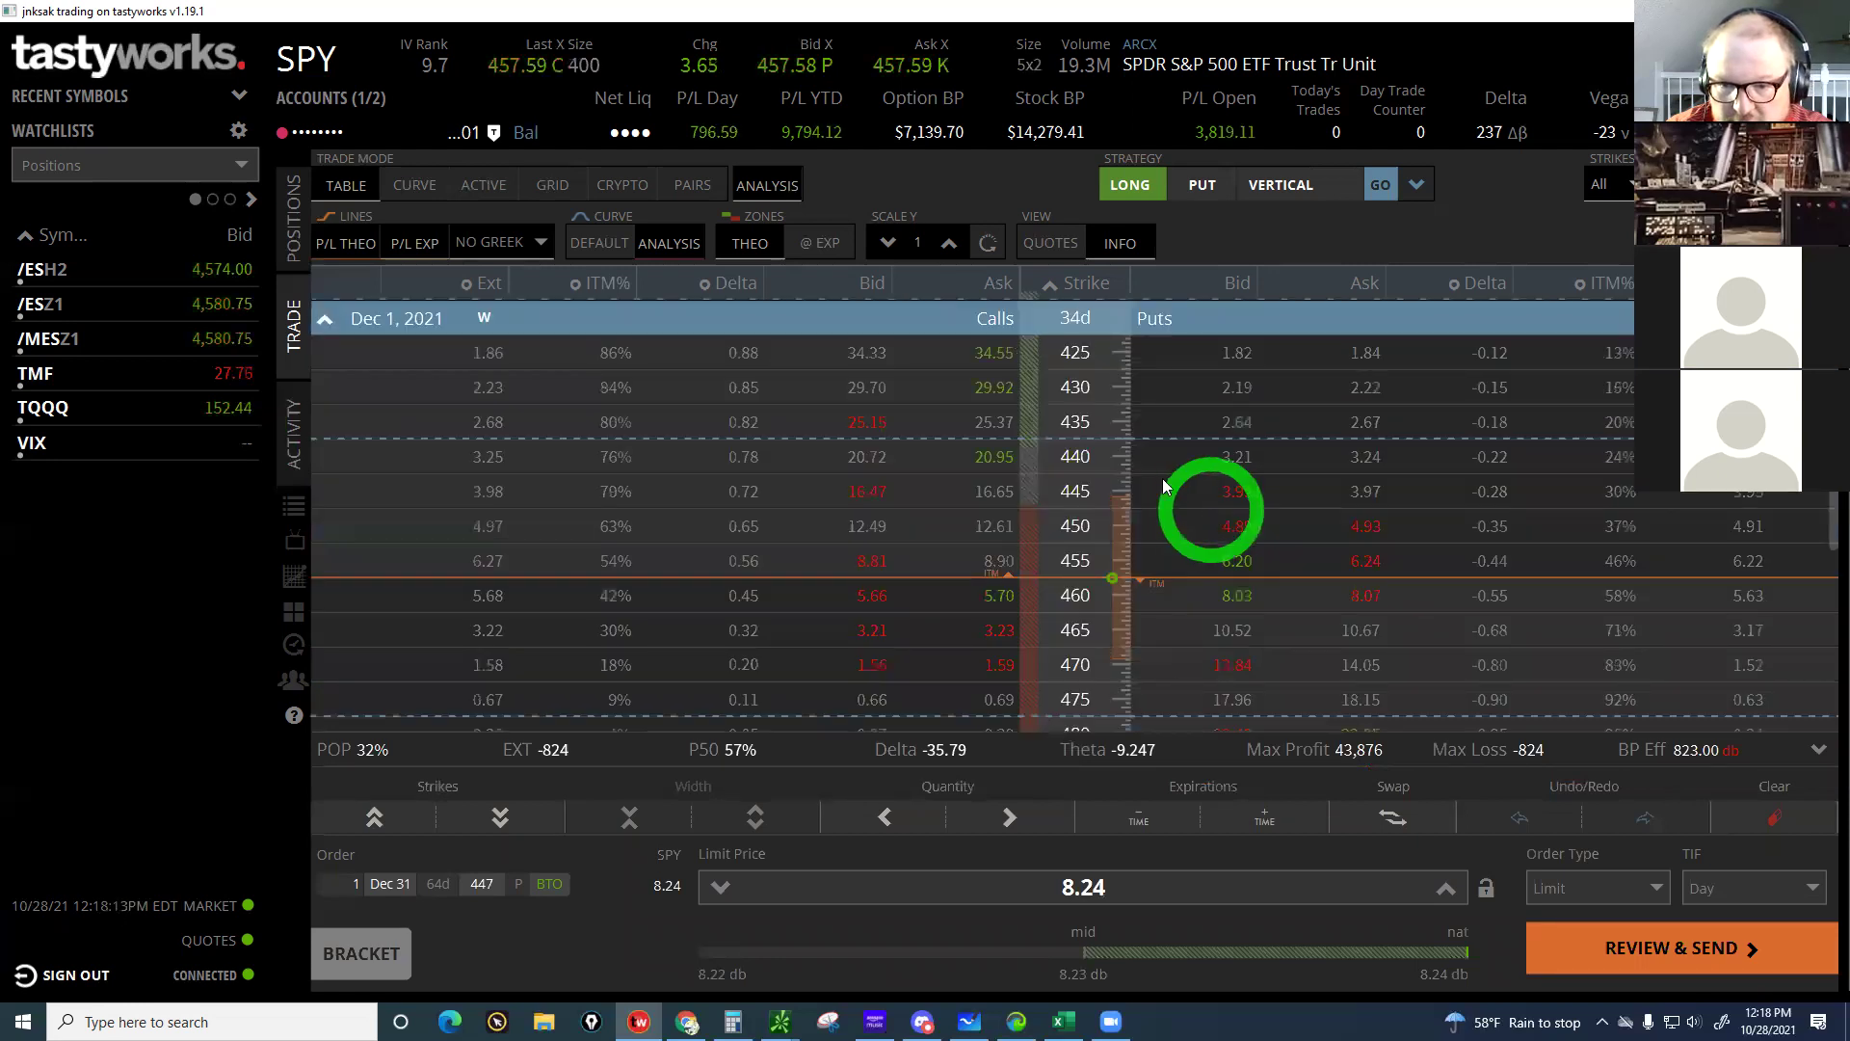
left_click(1236, 492)
Review the two order legs and display the spread's curve with zones based on theoretical P/L
left_click(977, 792)
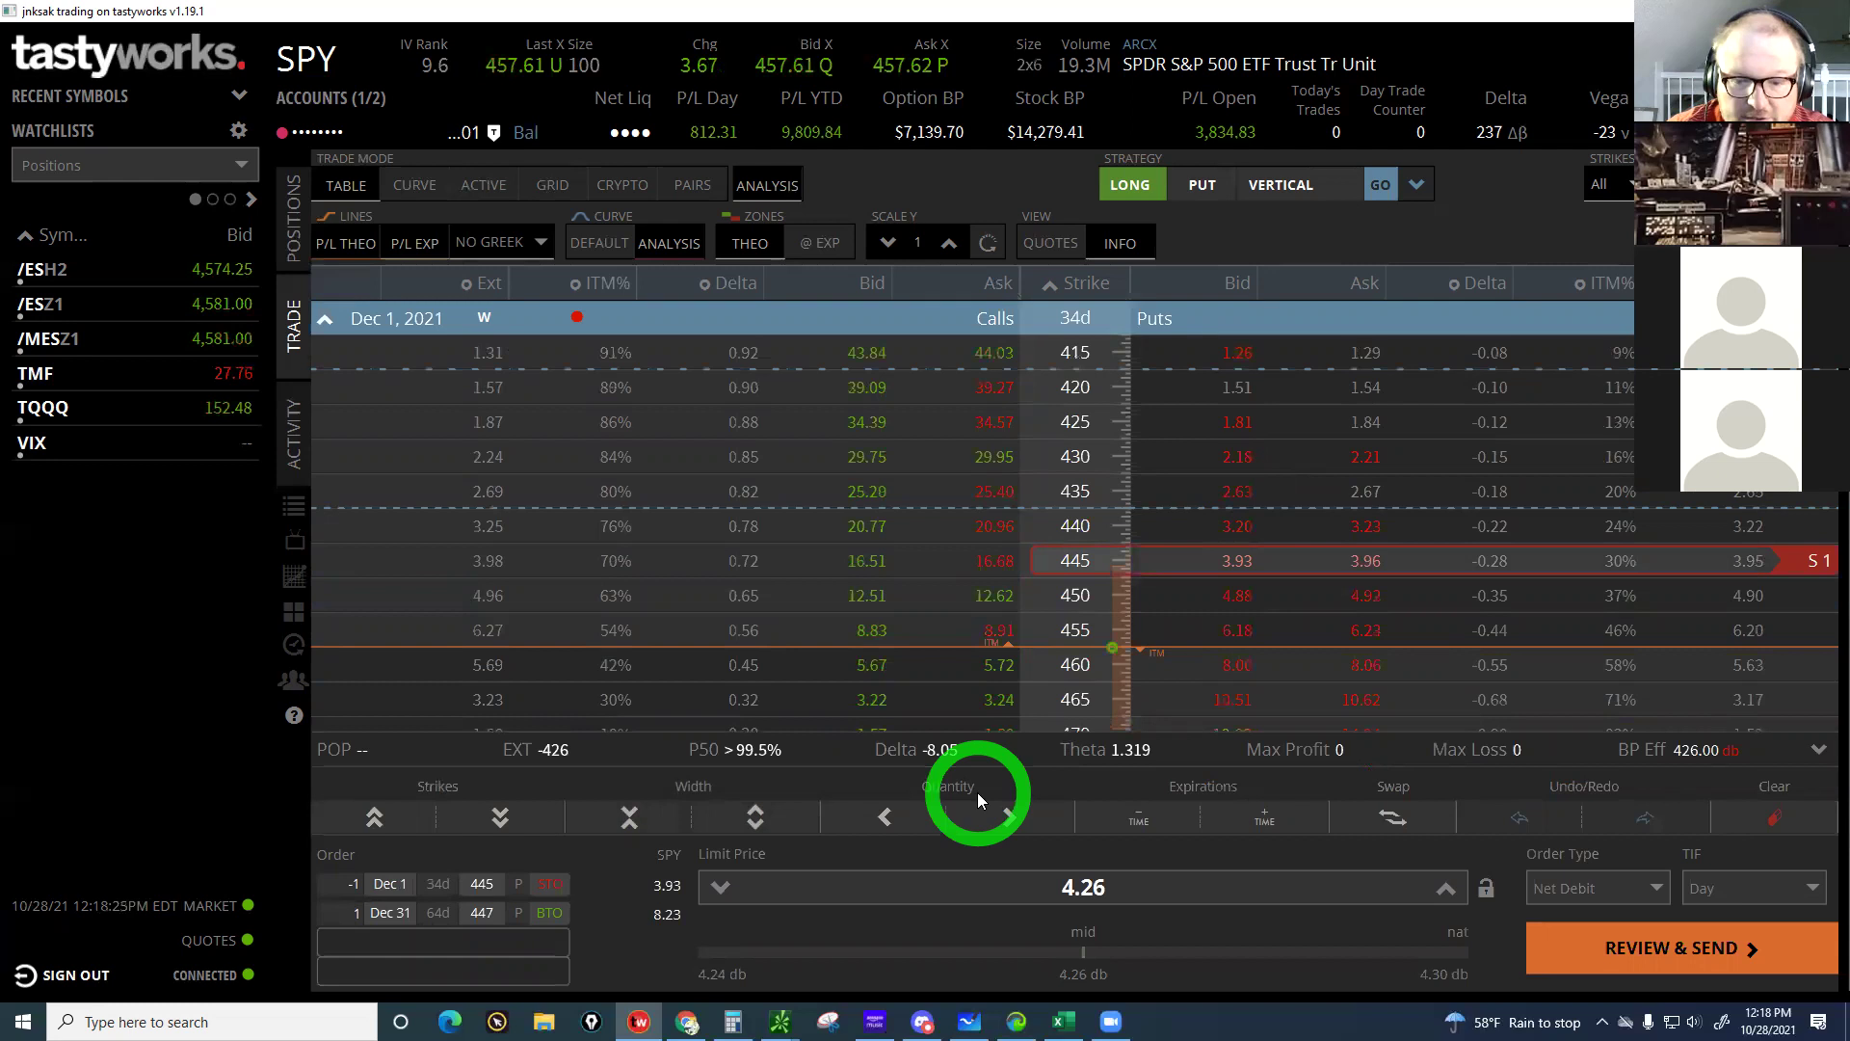
left_click(530, 843)
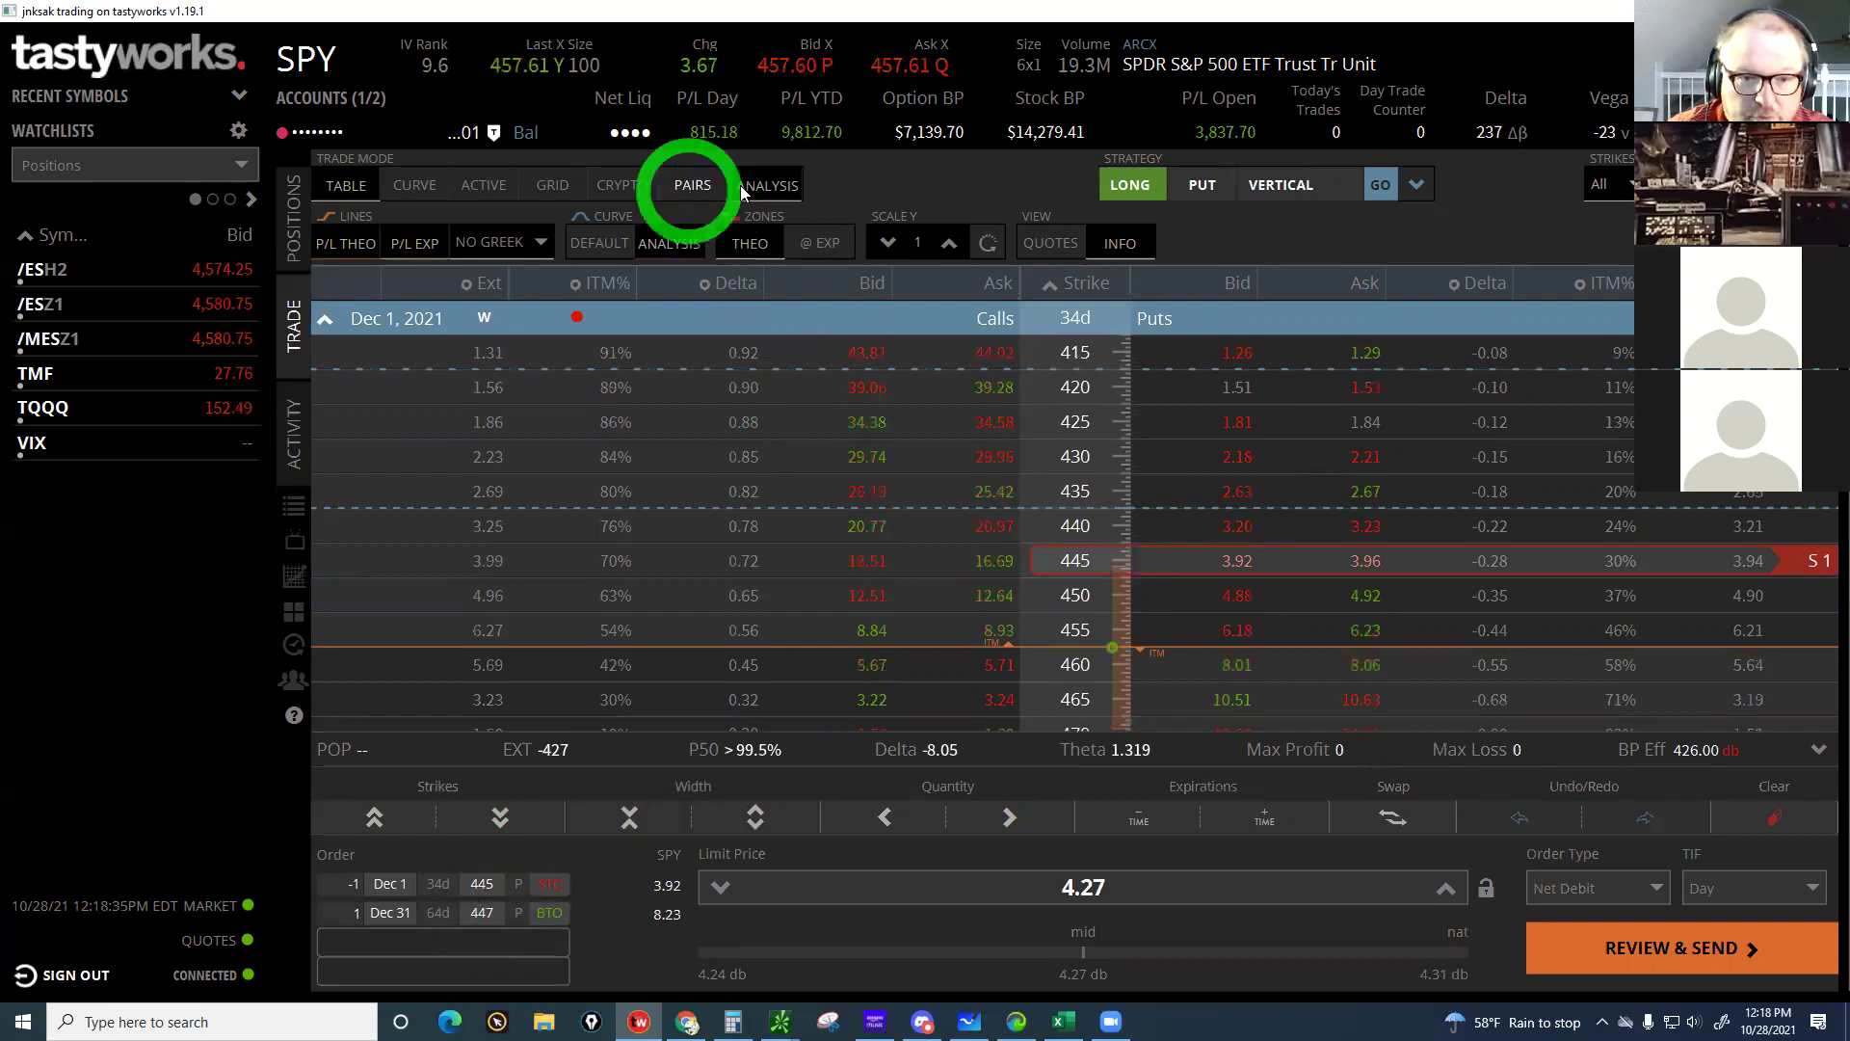
left_click(417, 186)
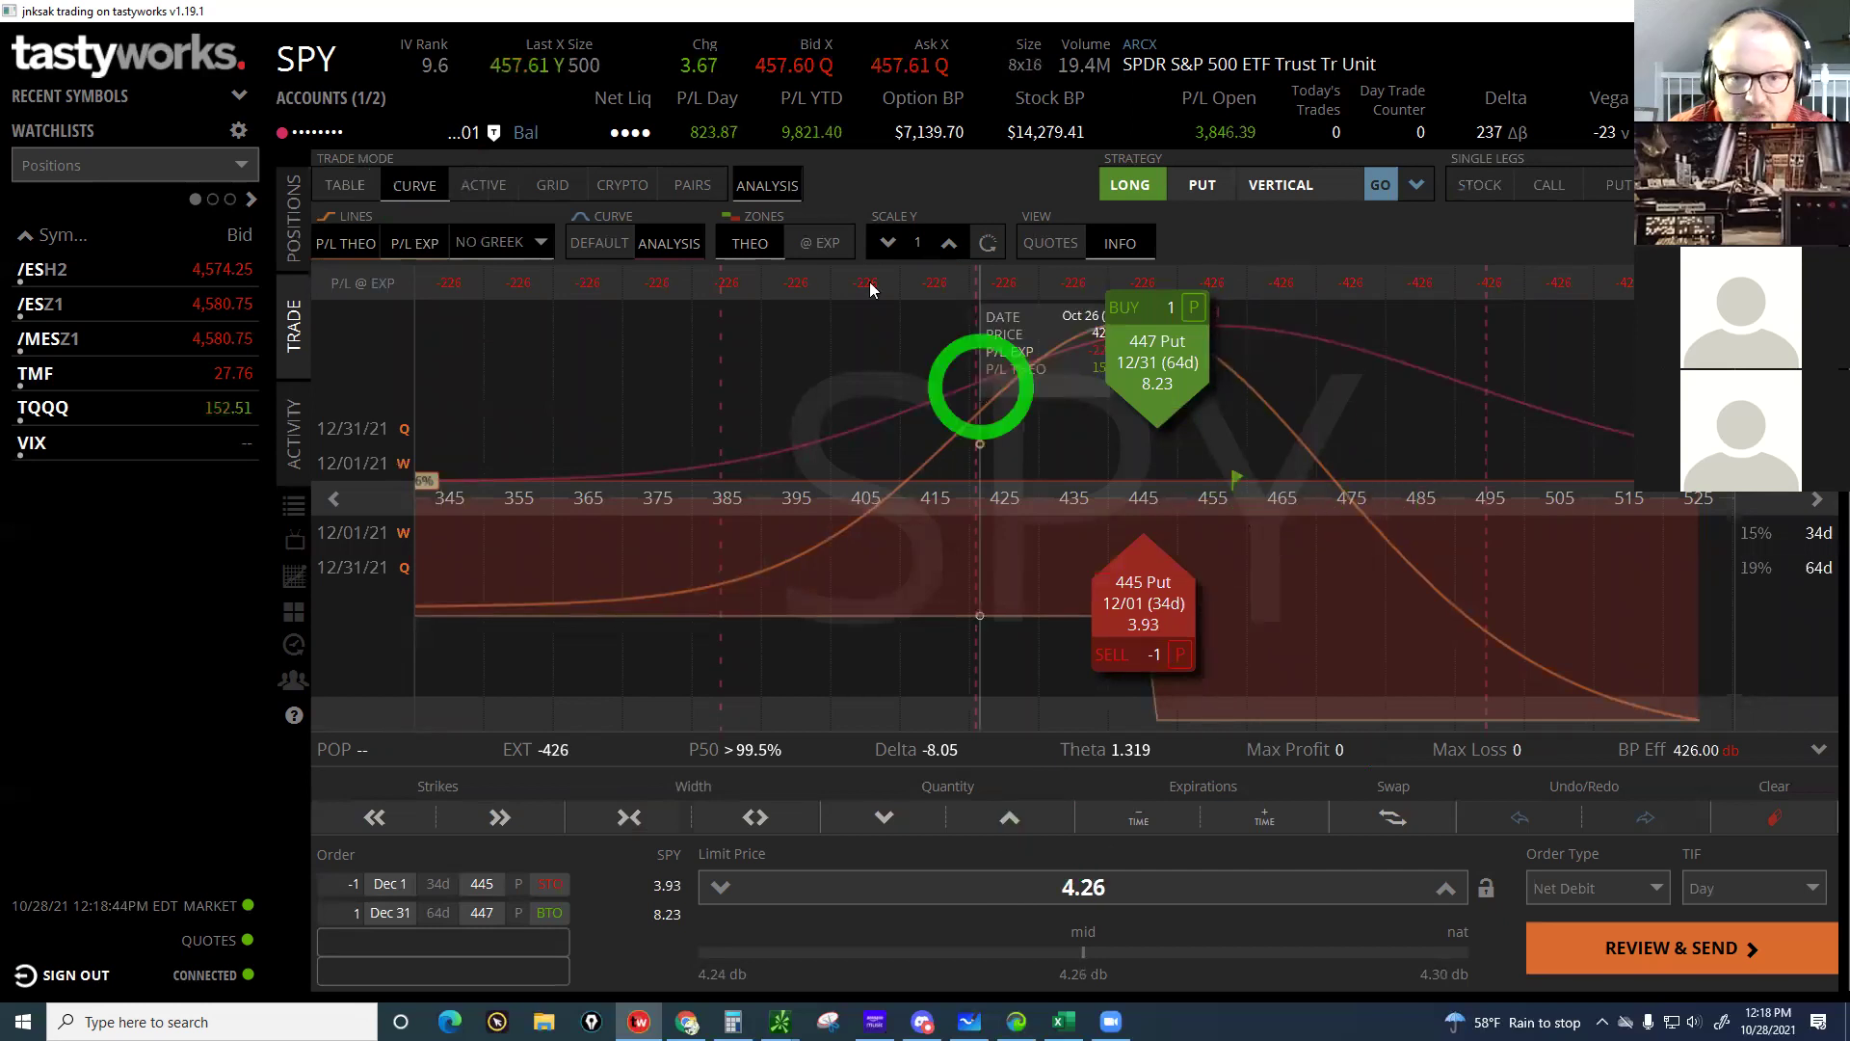
left_click(805, 245)
left_click(766, 247)
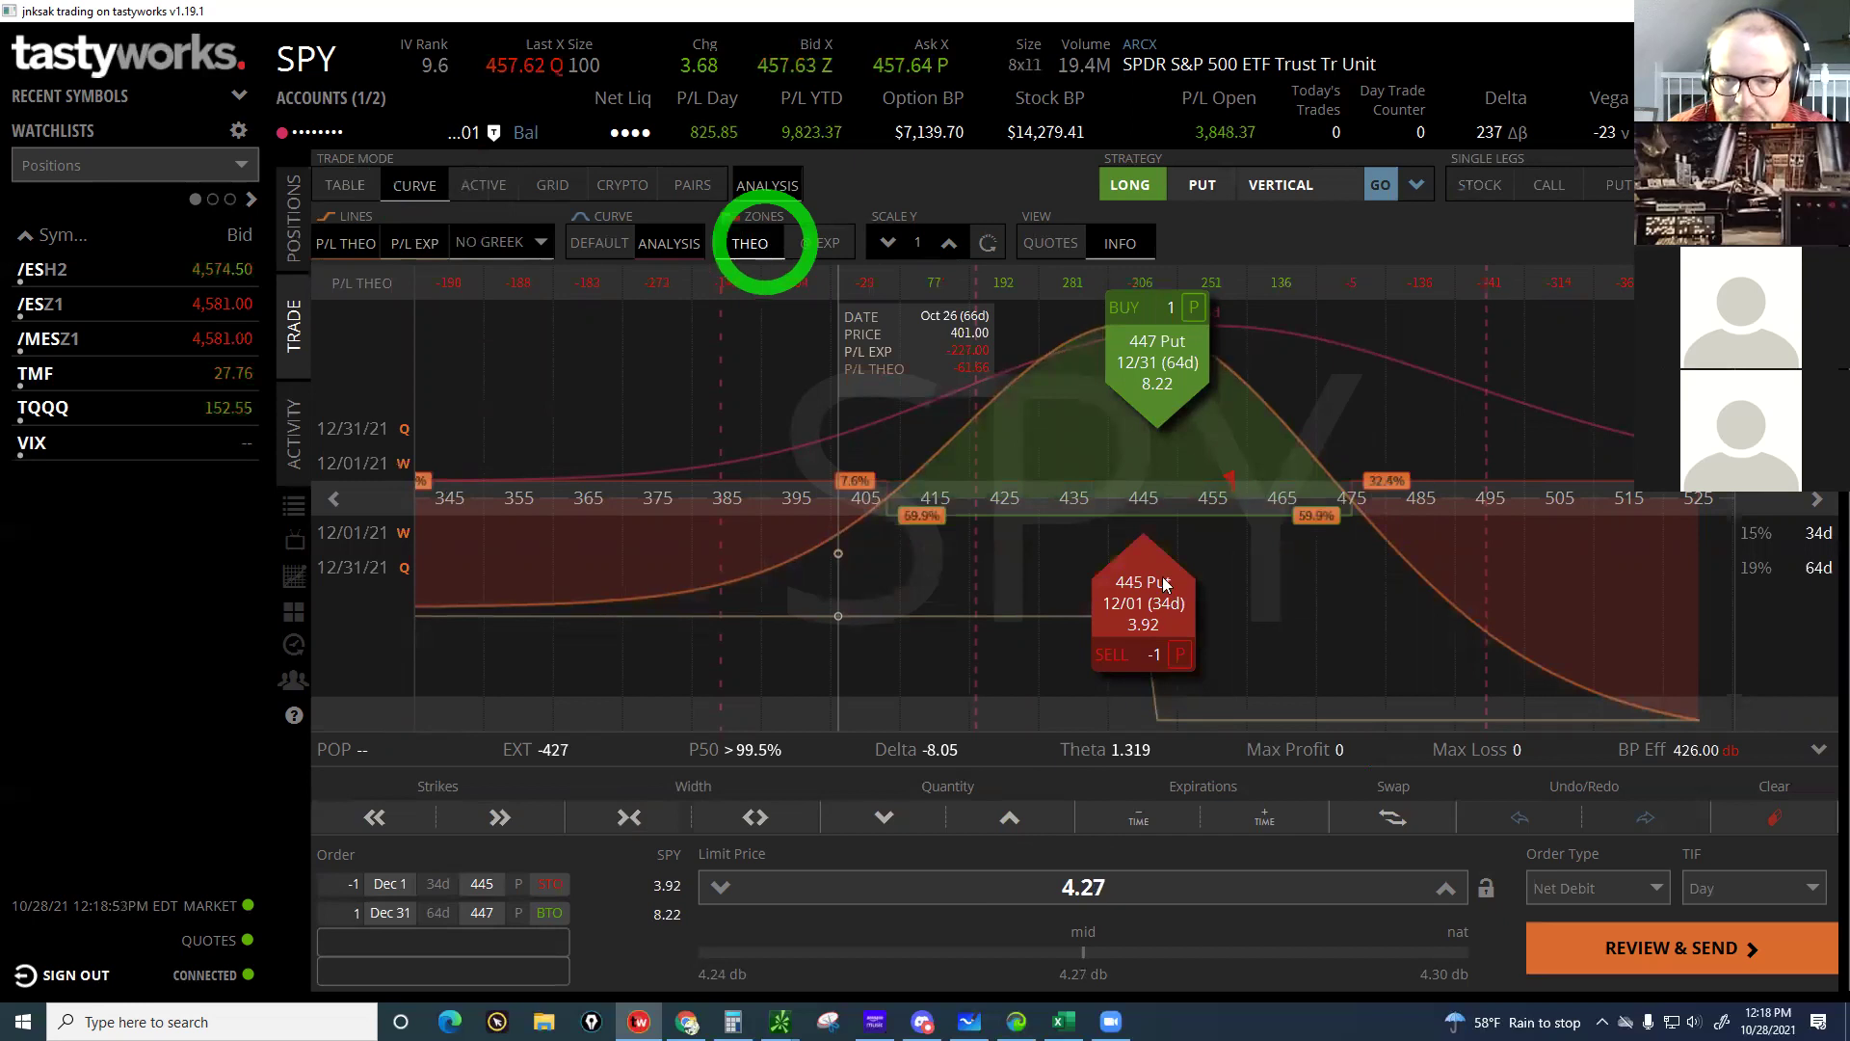
Move the long Dec 31 put to the 445 strike to match the short Dec 1 put
mouse_move(1156, 361)
left_mouse_down()
mouse_move(1095, 362)
mouse_move(1174, 360)
left_mouse_up()
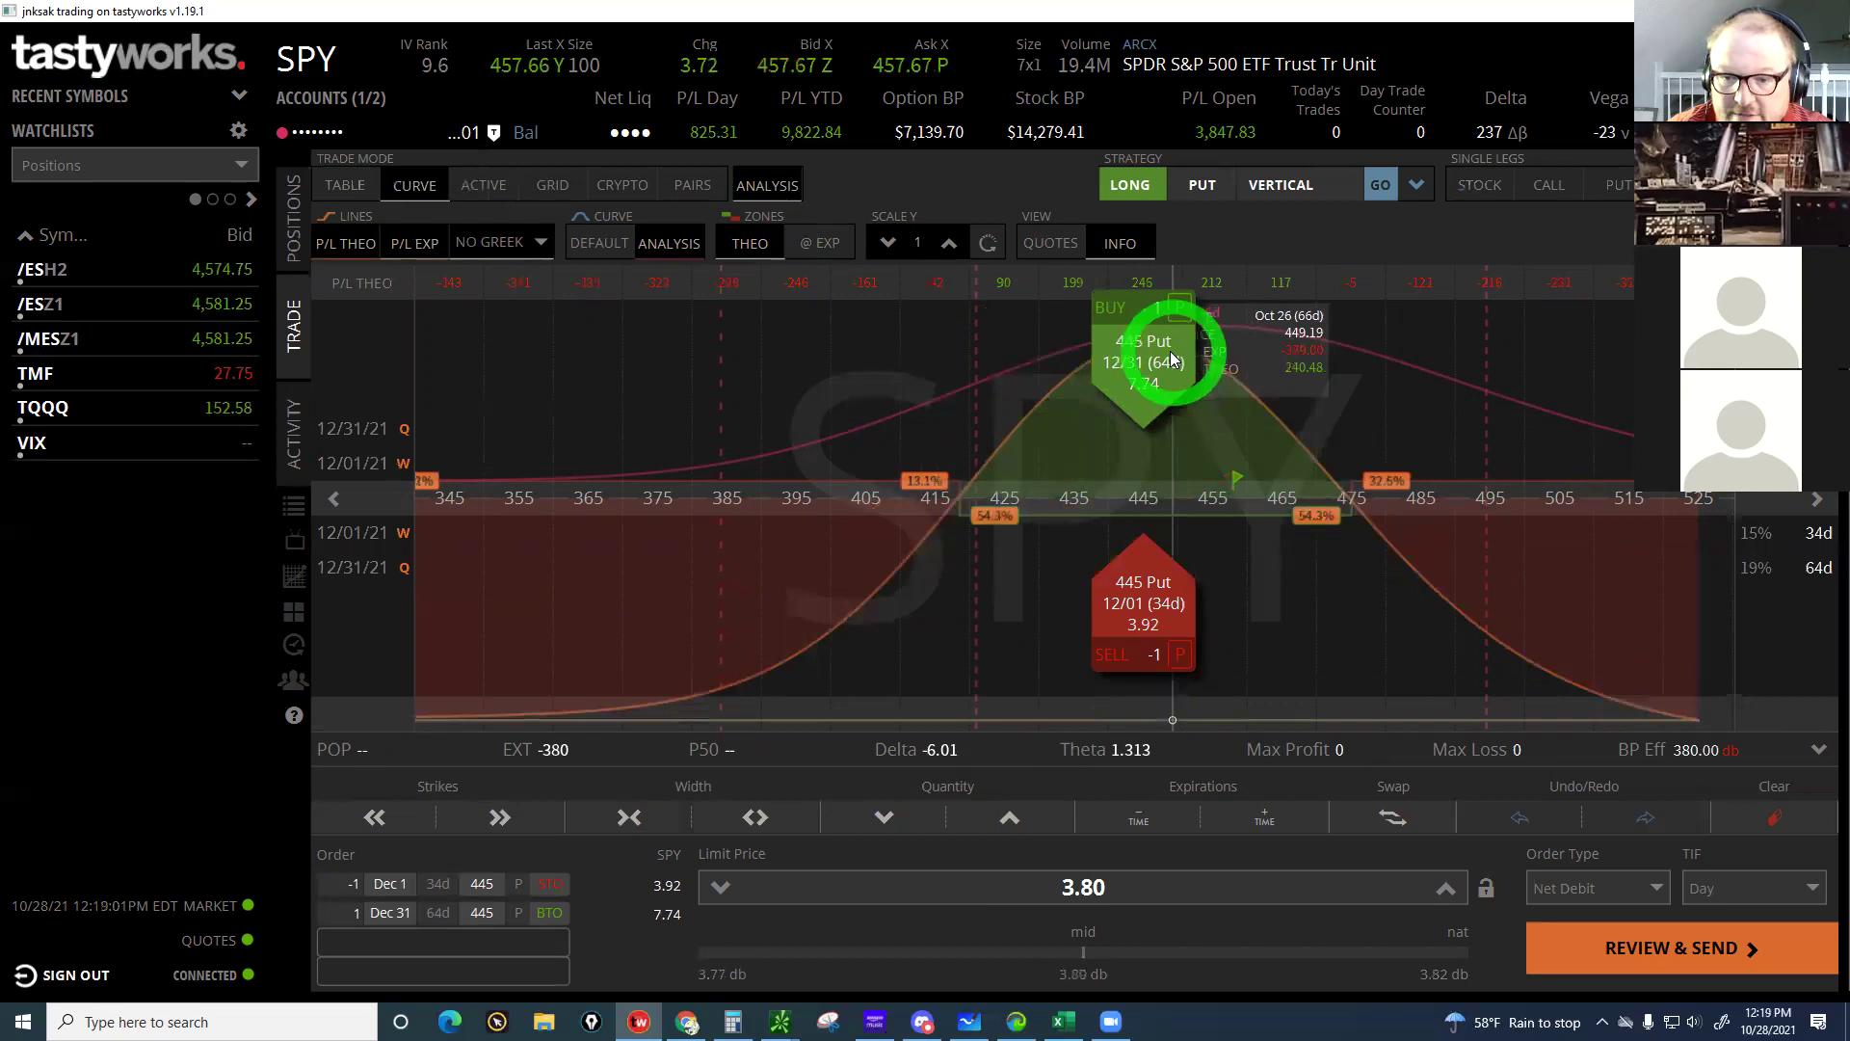
left_click(1143, 661)
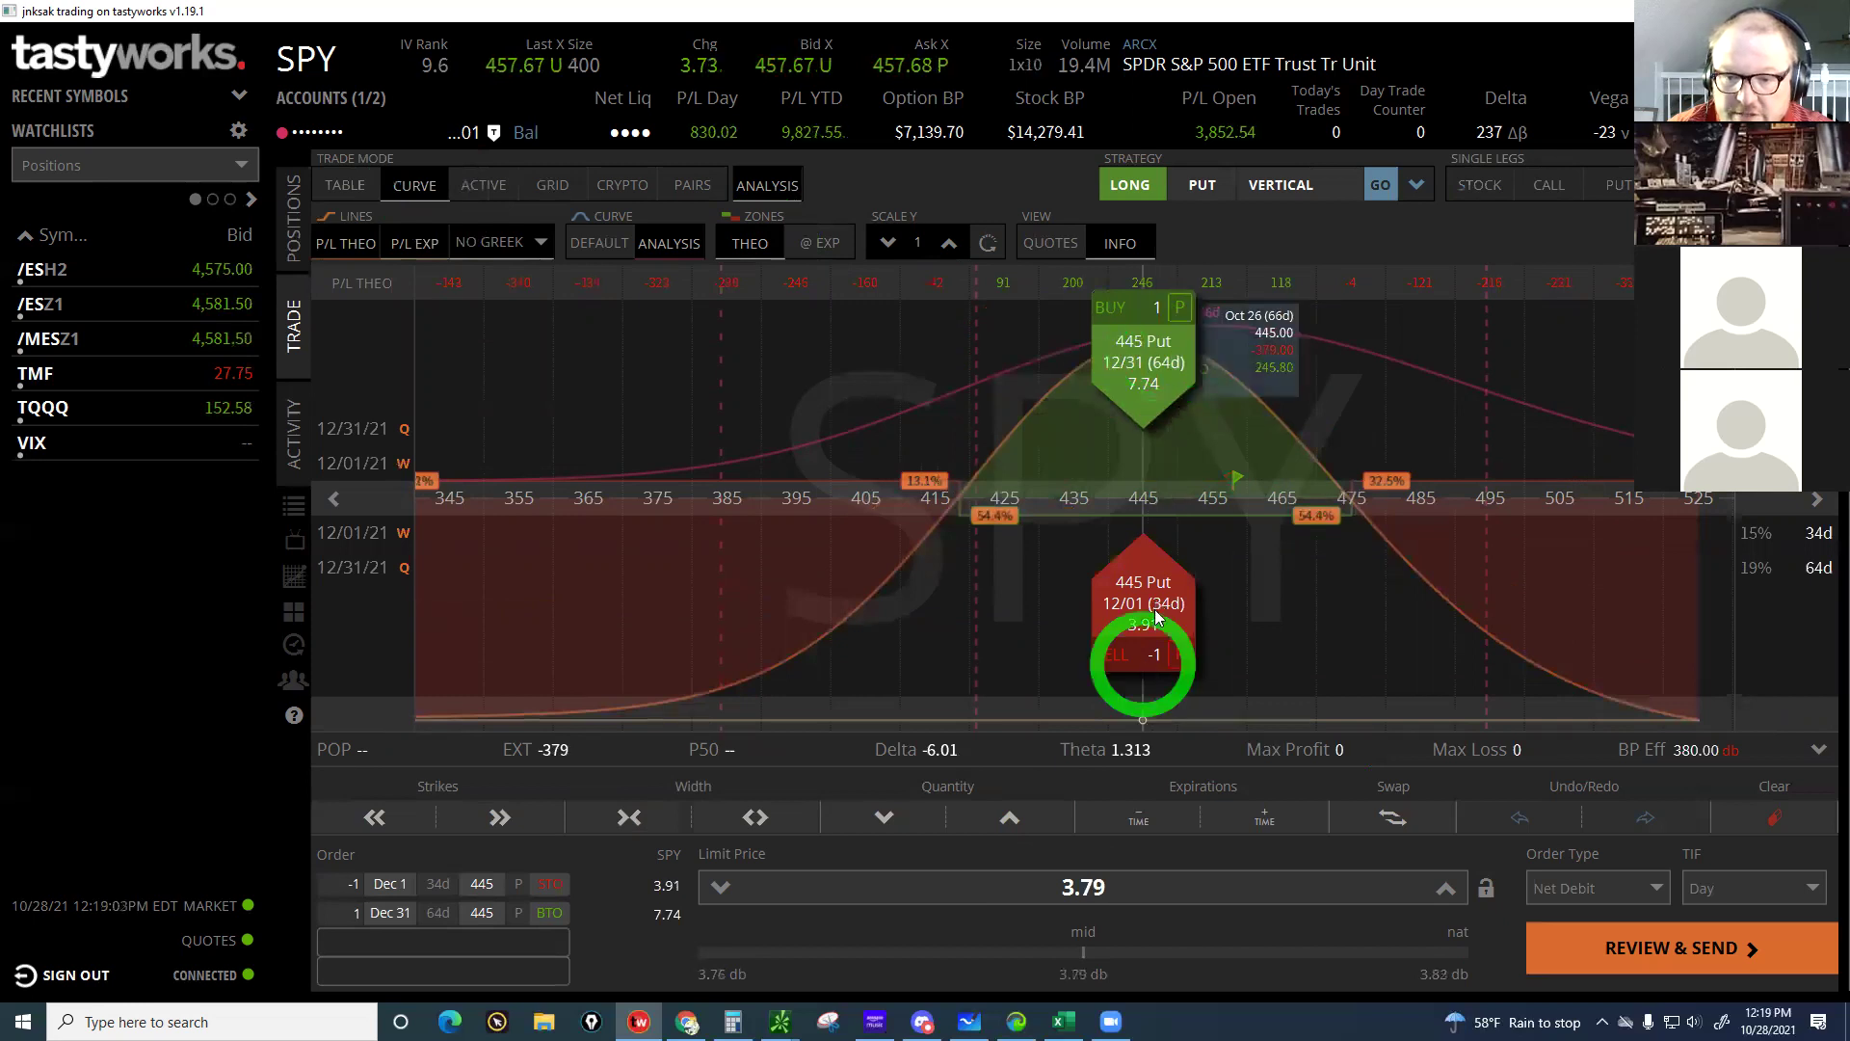
left_click(1153, 628)
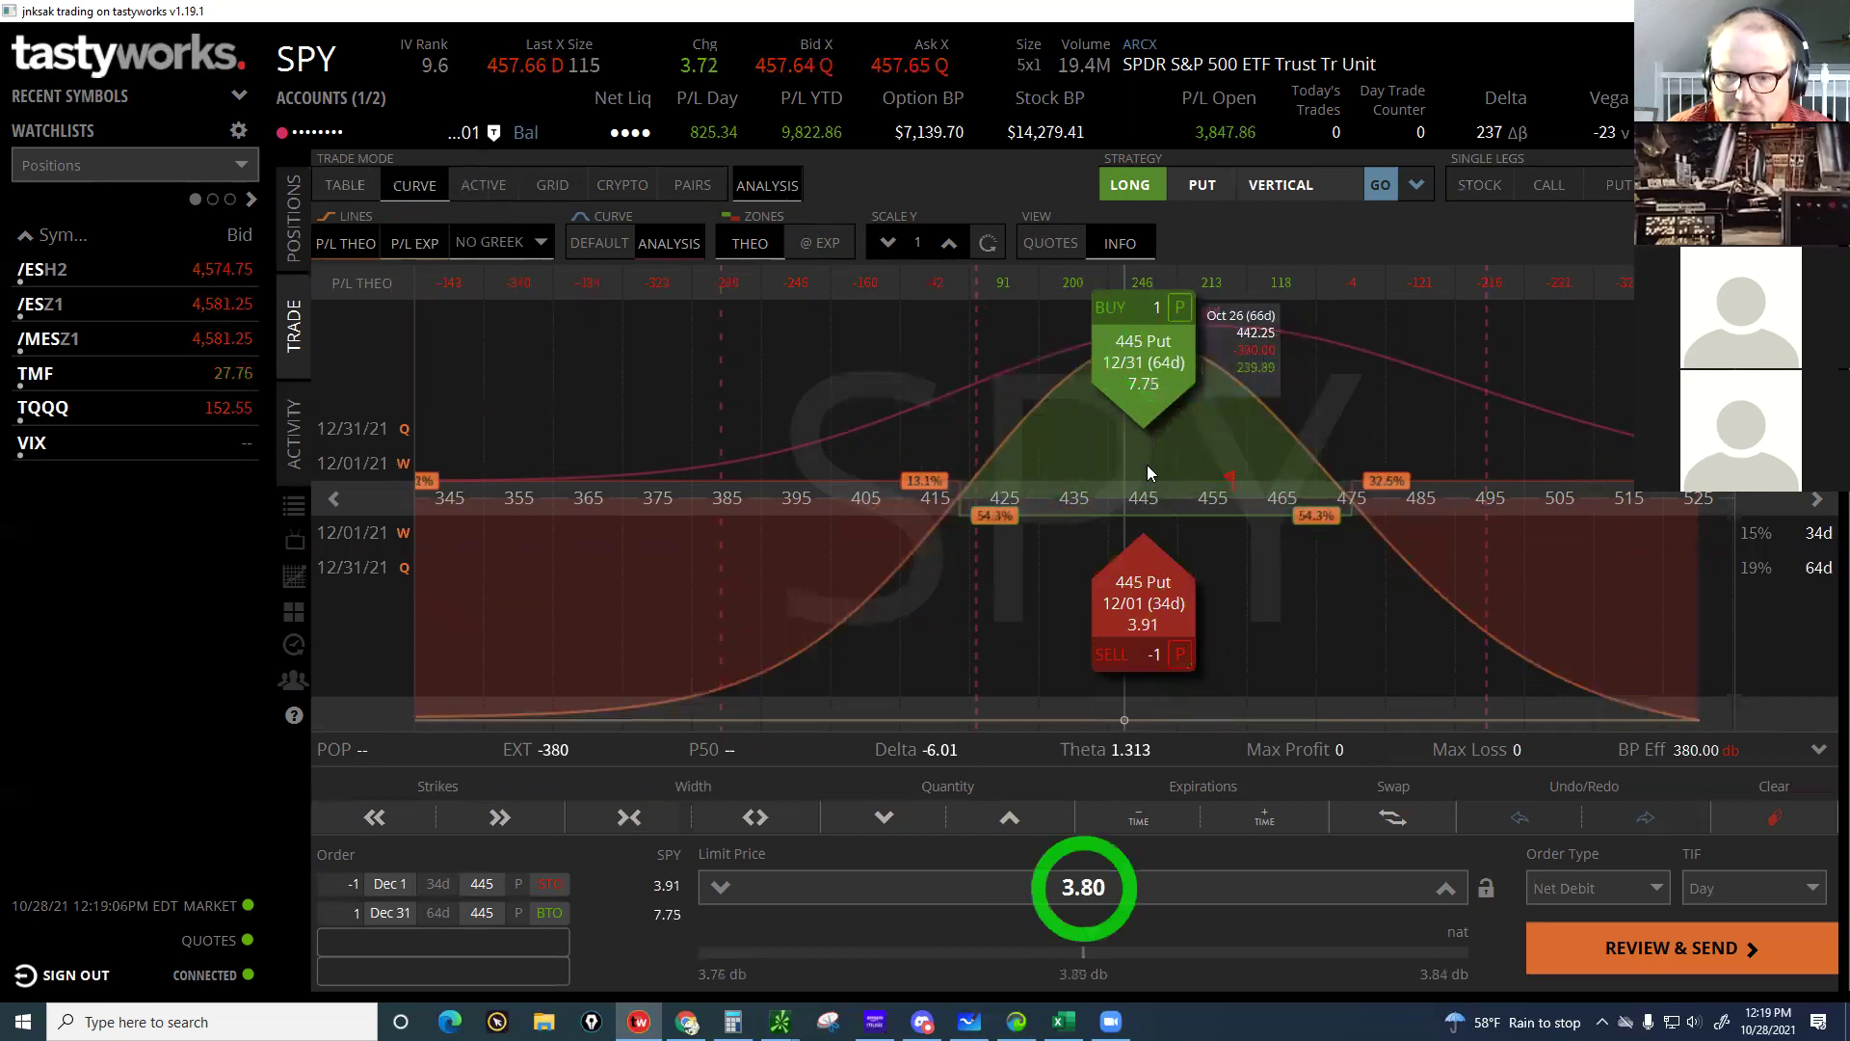
Raise the long Dec 31 put to the 453 strike and examine the curve's downside, upside and limit price
left_click_drag(1152, 381, 1226, 378)
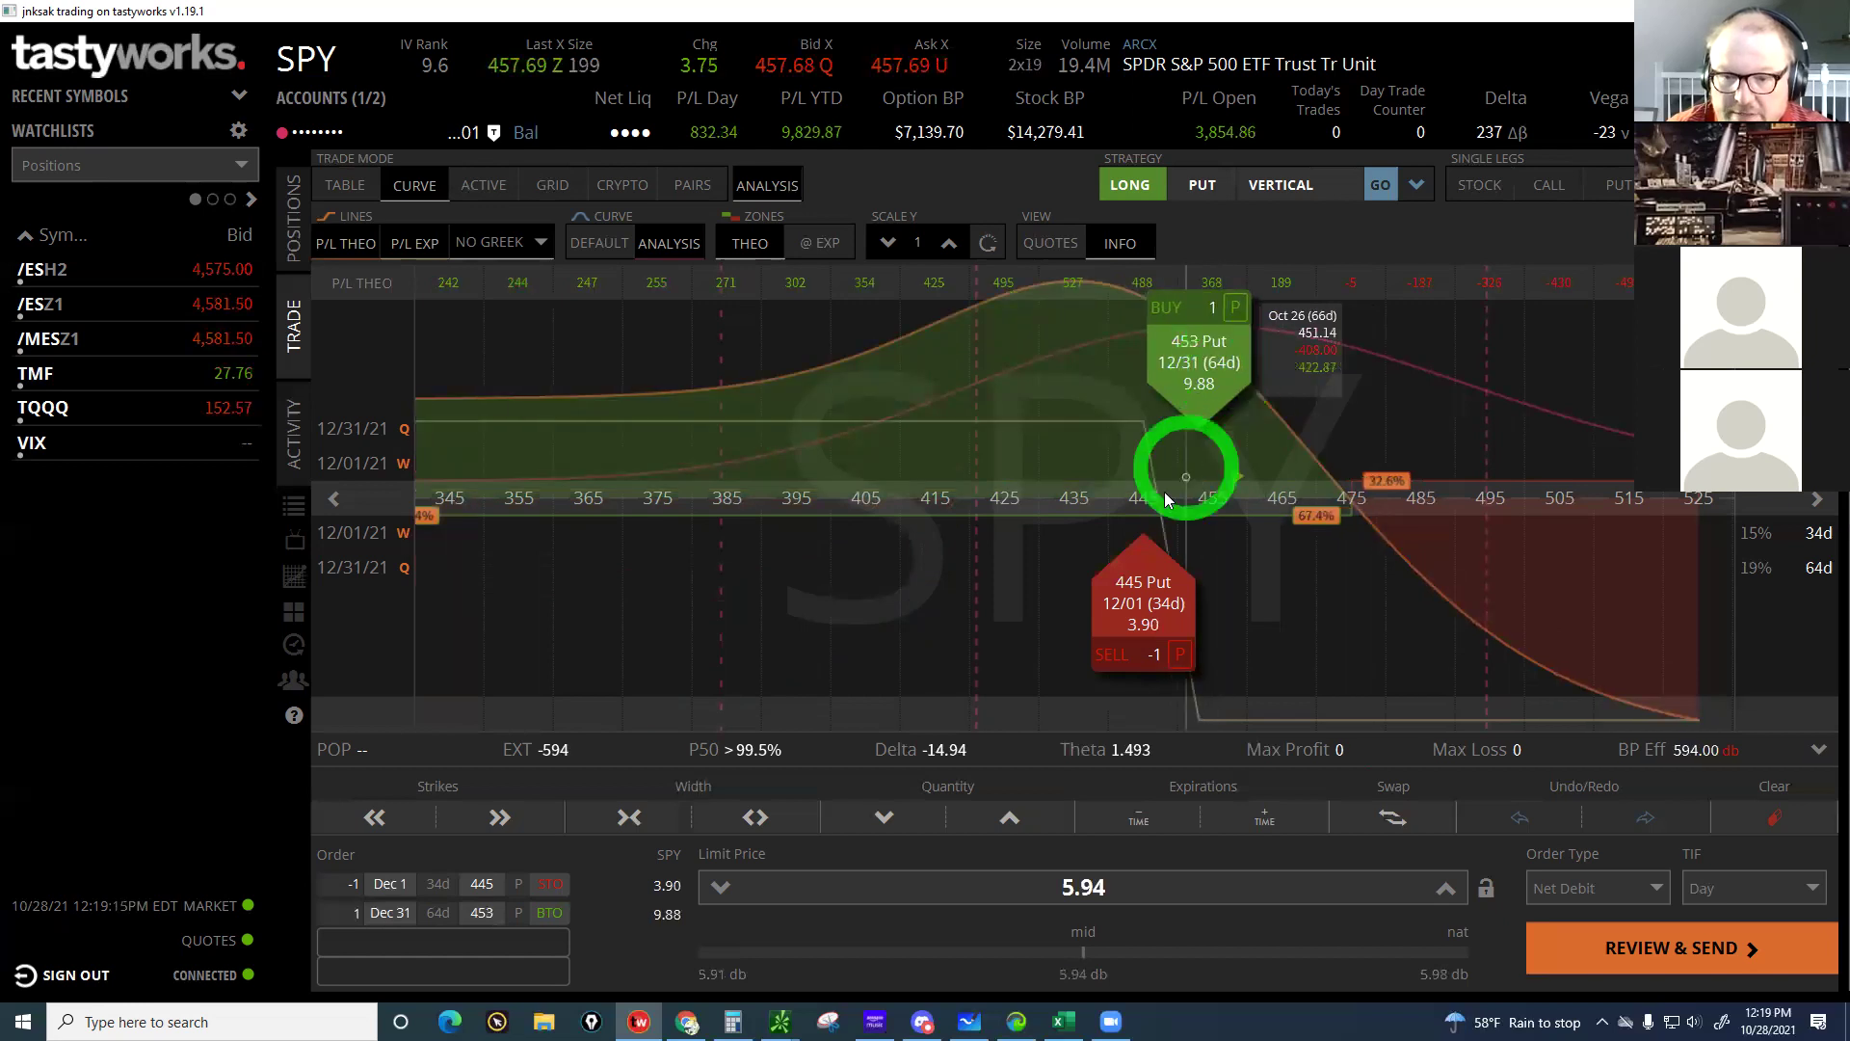
left_click_drag(1164, 500, 1162, 502)
left_click_drag(1193, 363, 1193, 362)
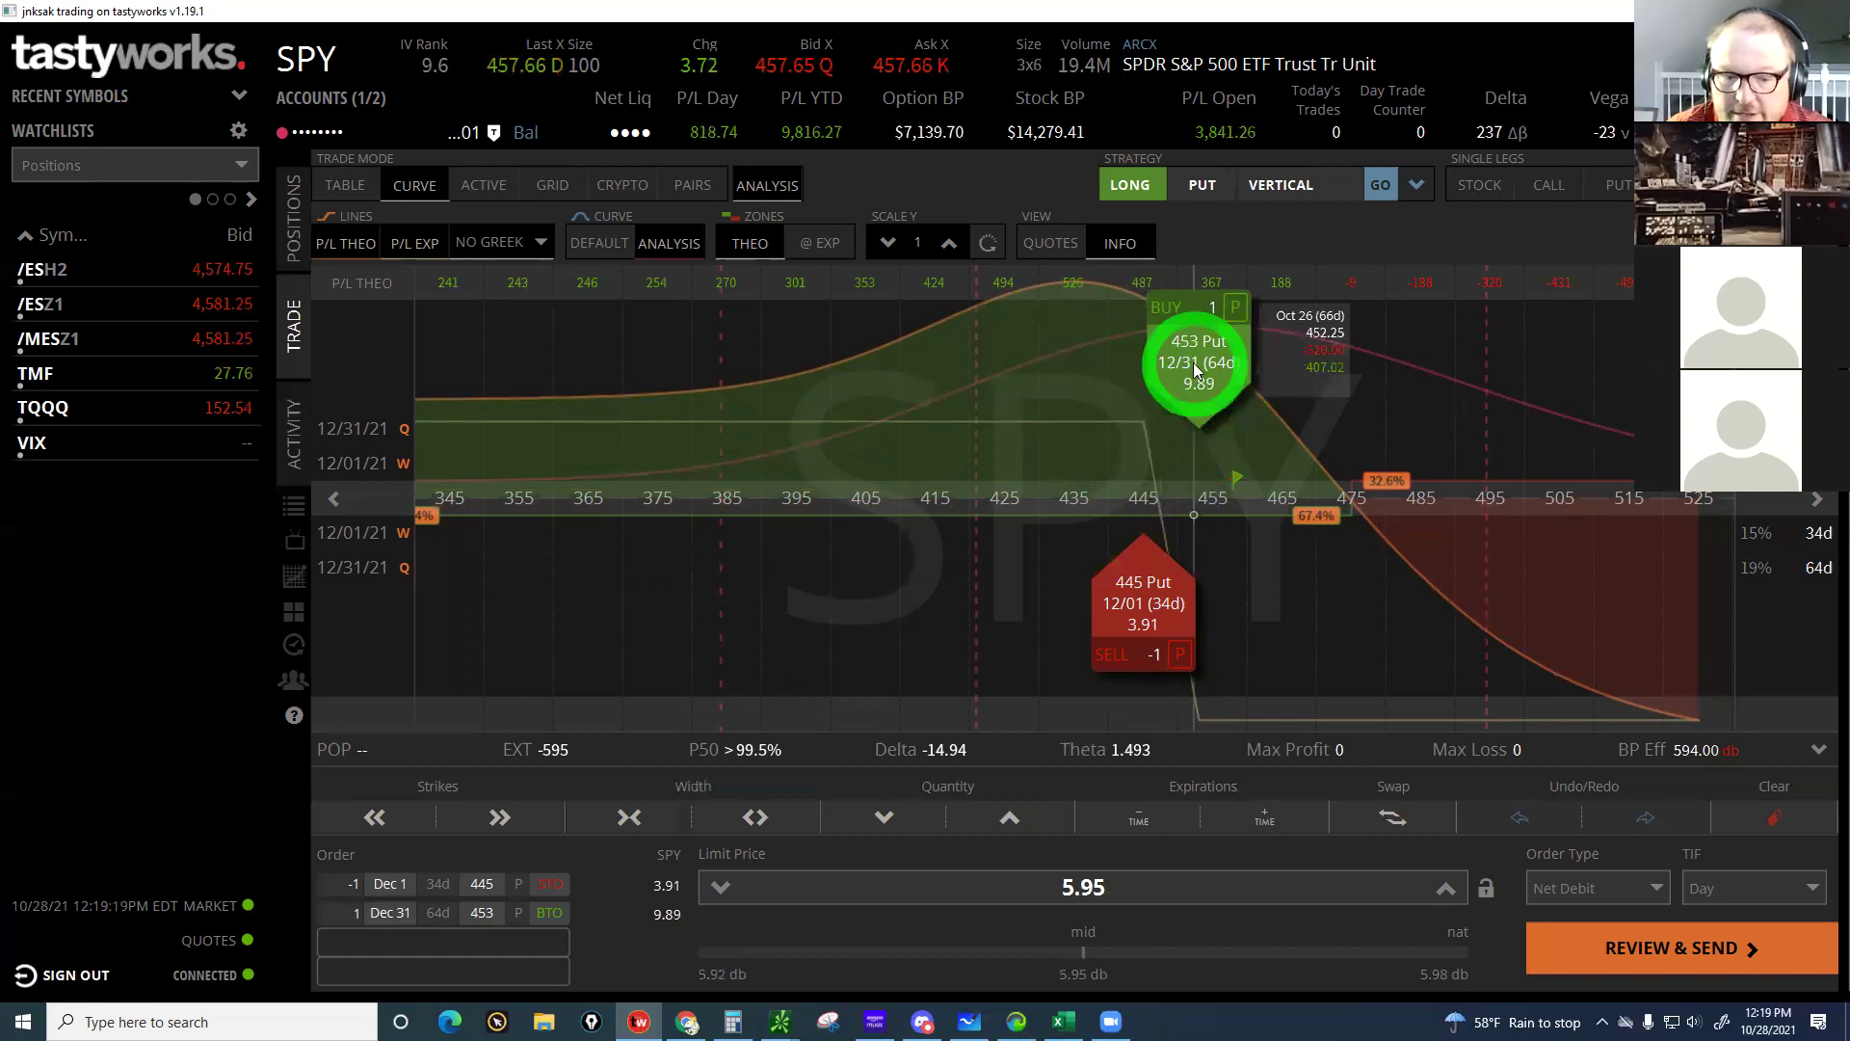
left_click(537, 452)
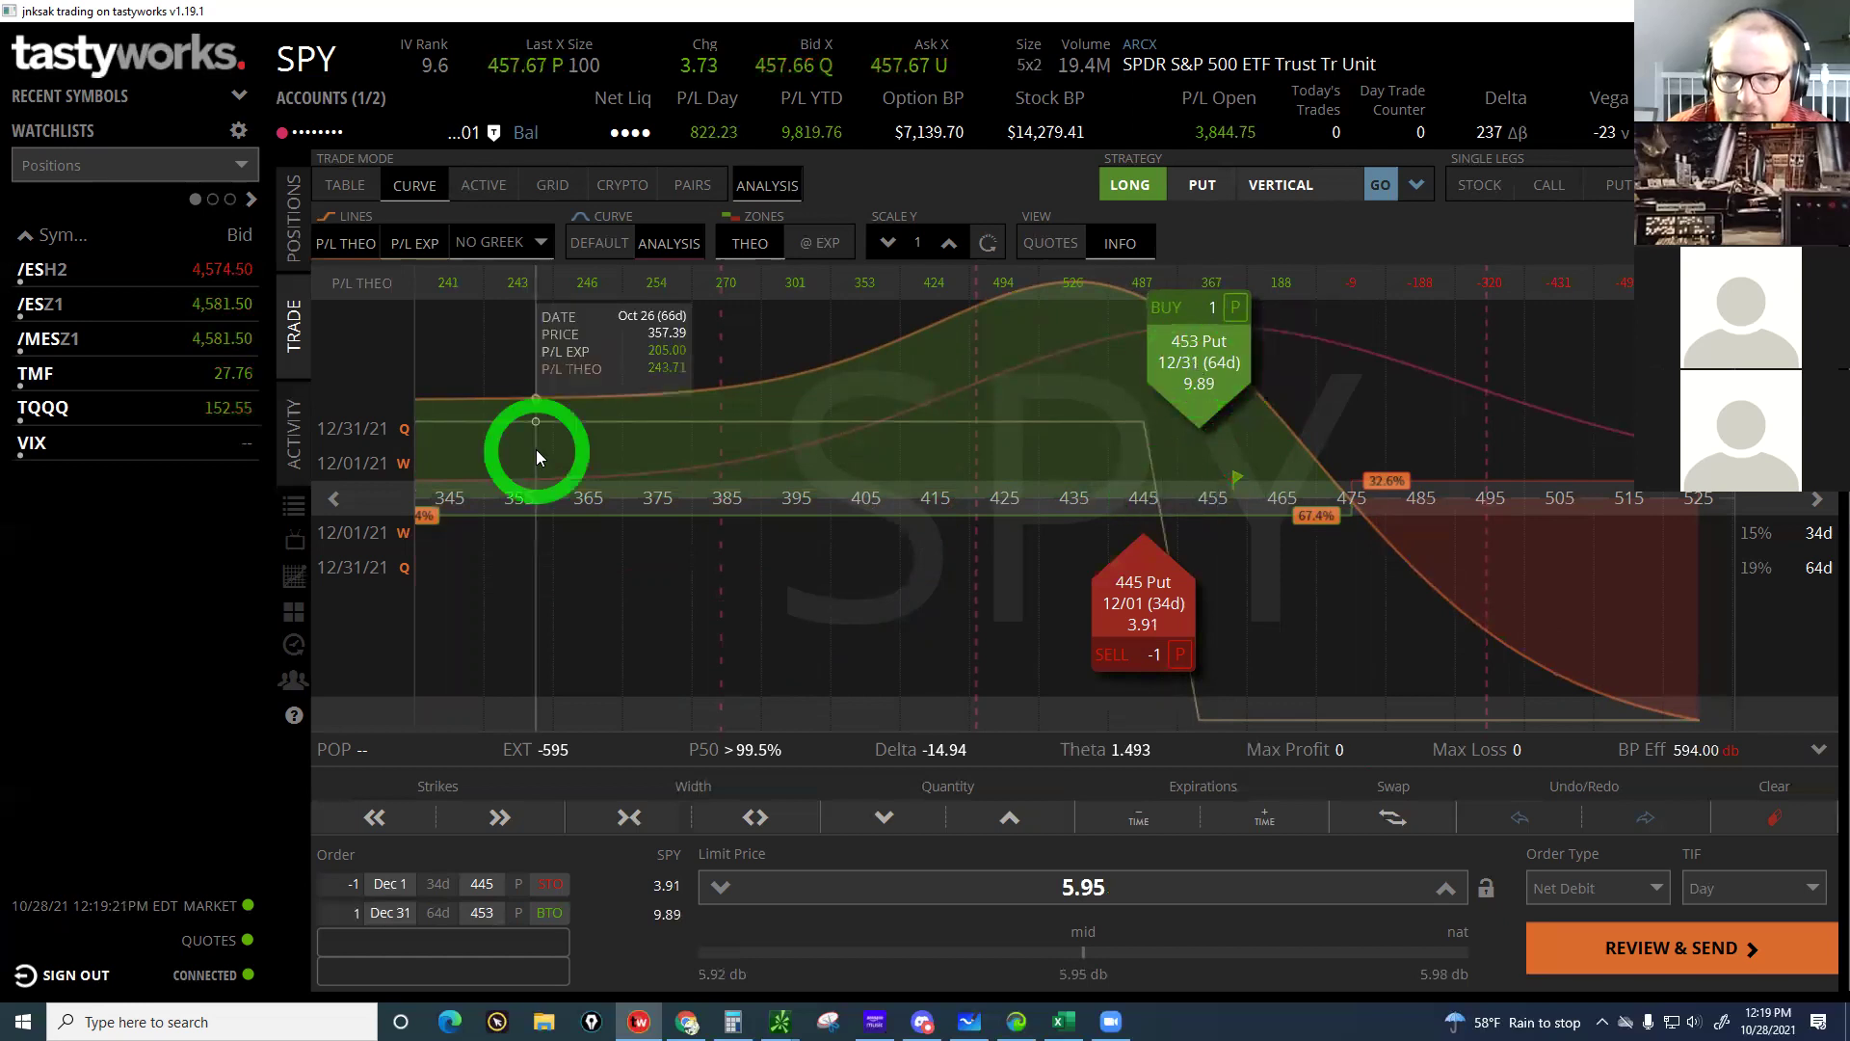
left_click(1623, 356)
left_click(1219, 359)
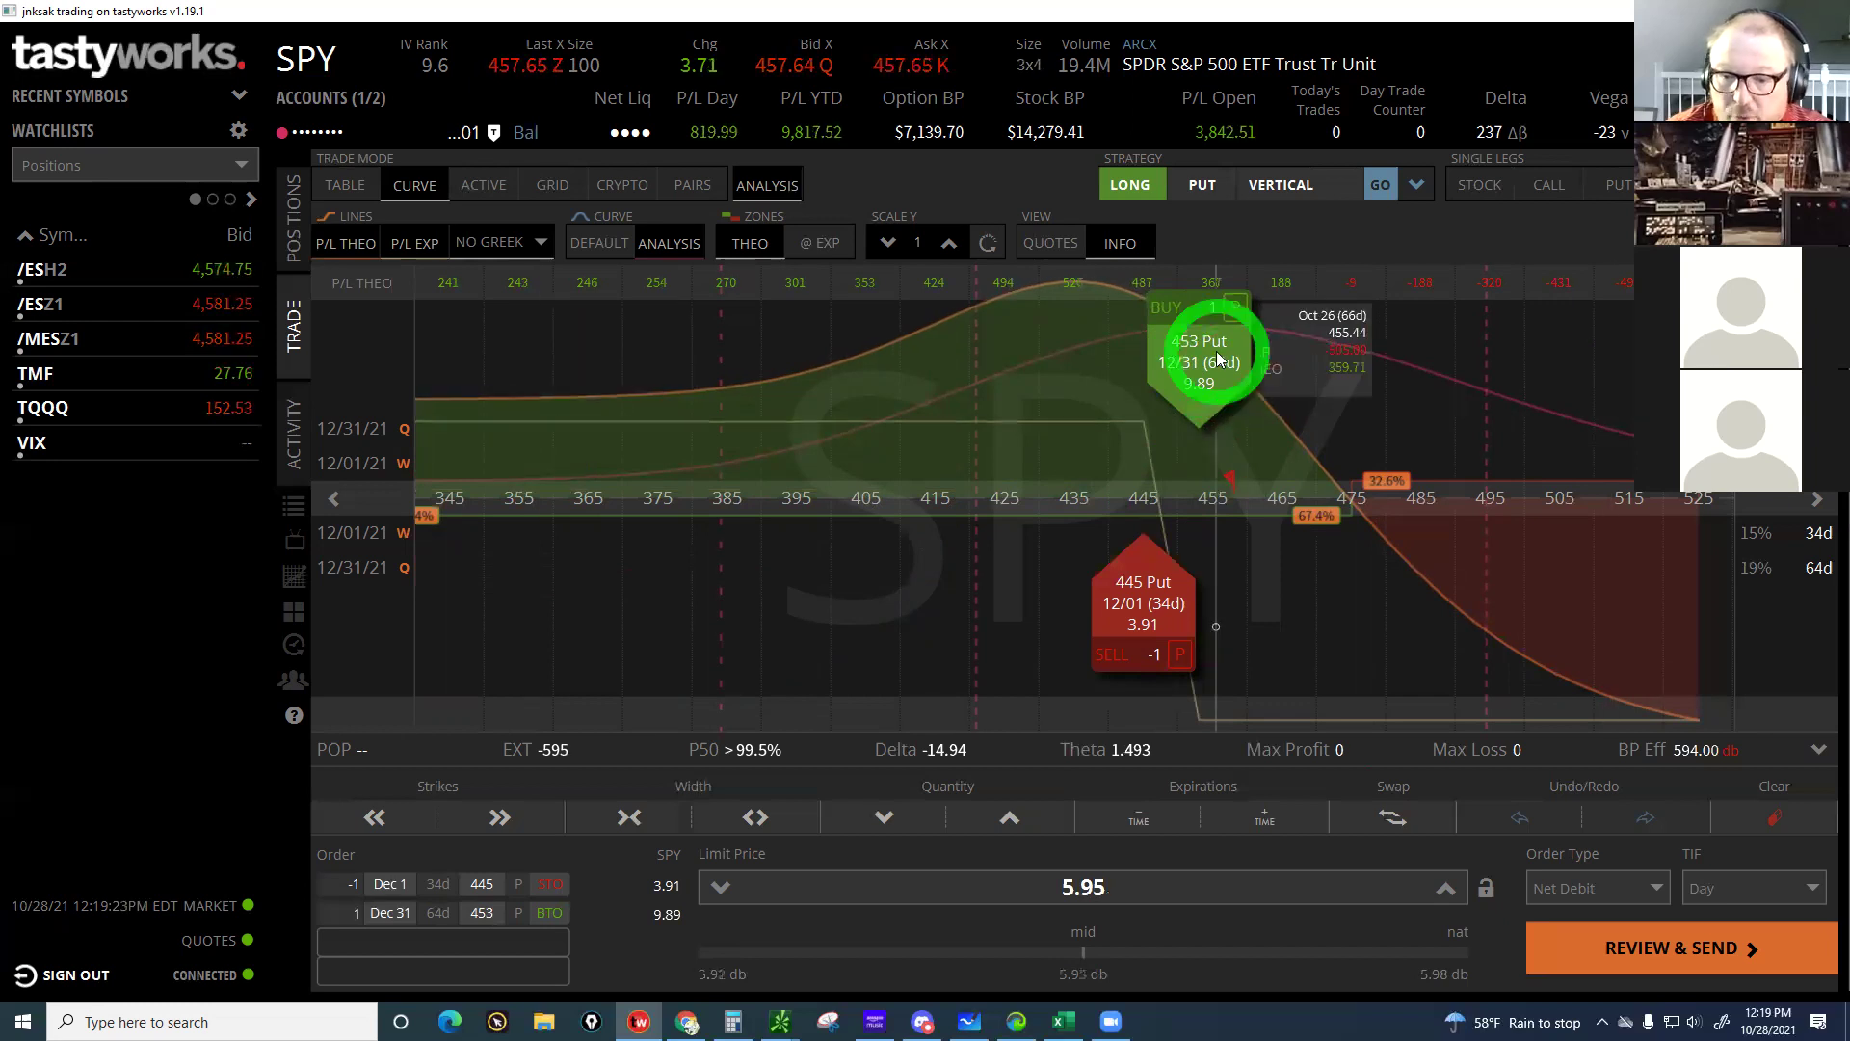
left_click(1093, 846)
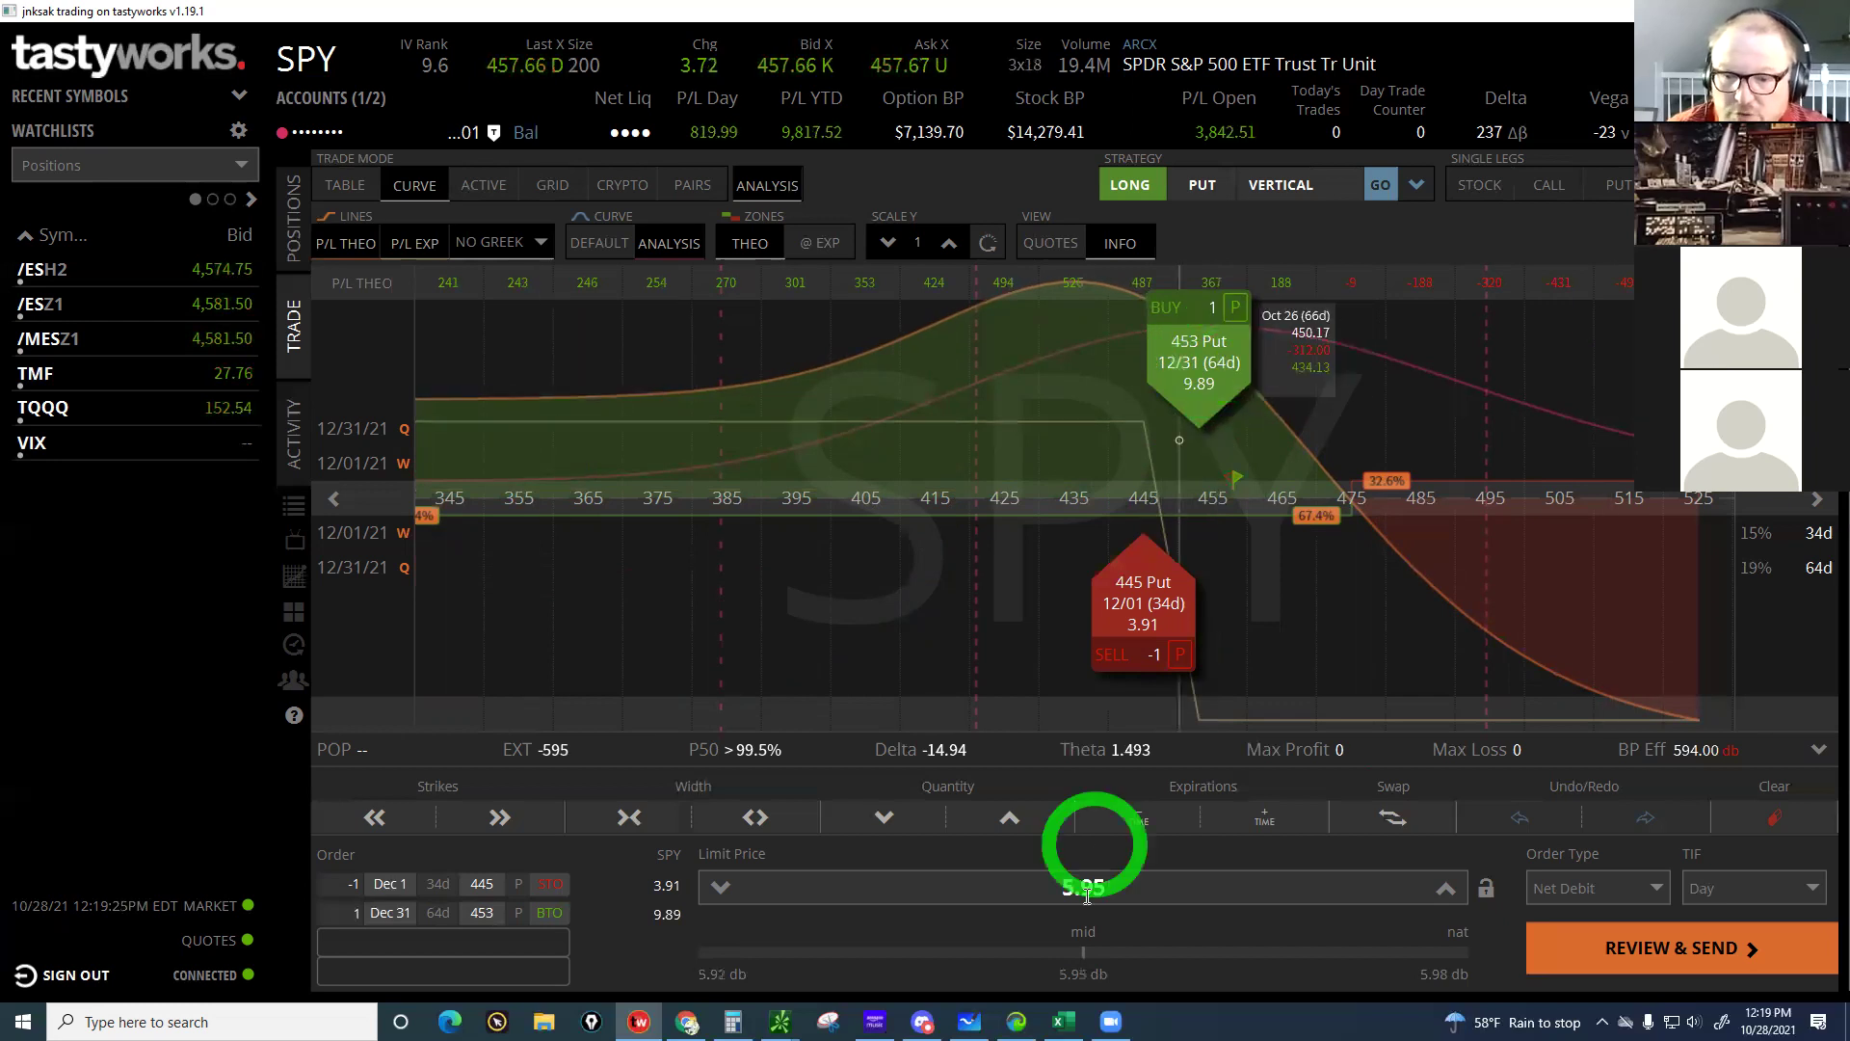
left_click(1087, 896)
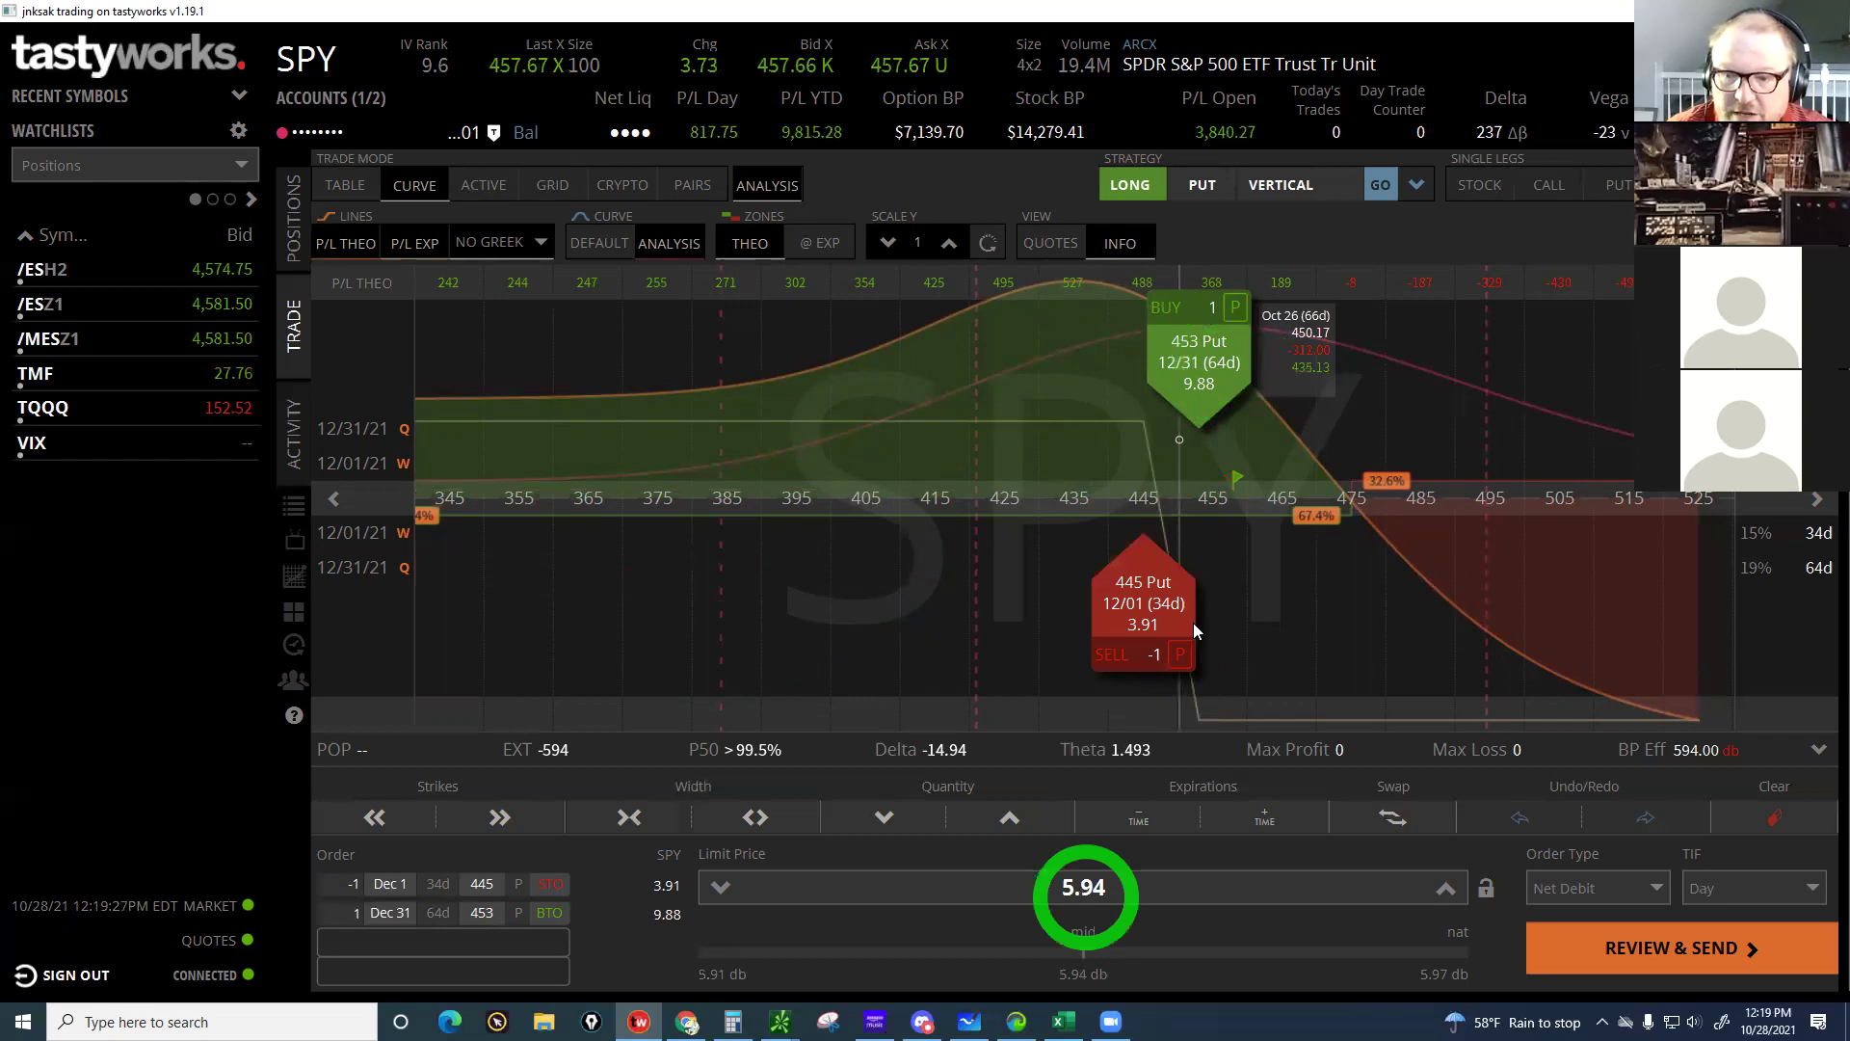
Shift the long Dec 31 put to the 446 strike, then up to 484, and check the limit price
left_click(1236, 384)
left_click(1200, 343)
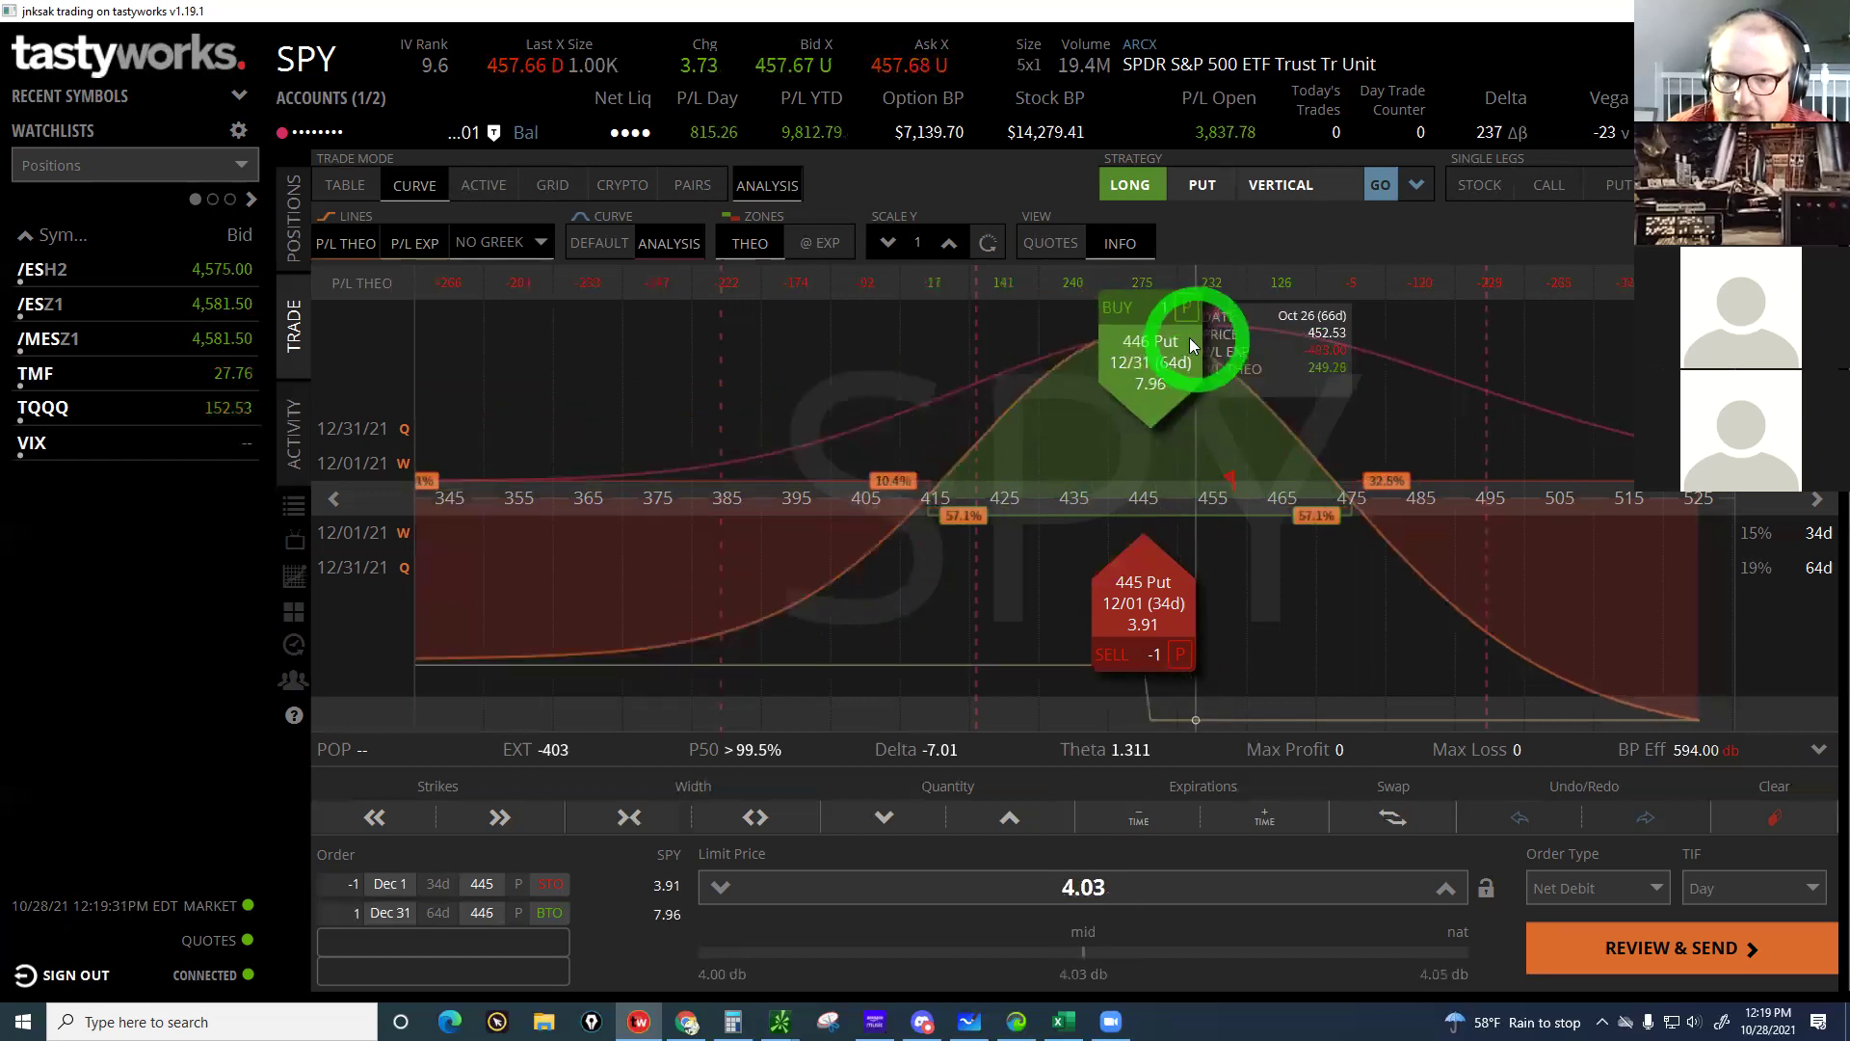
left_click_drag(1192, 345, 1415, 436)
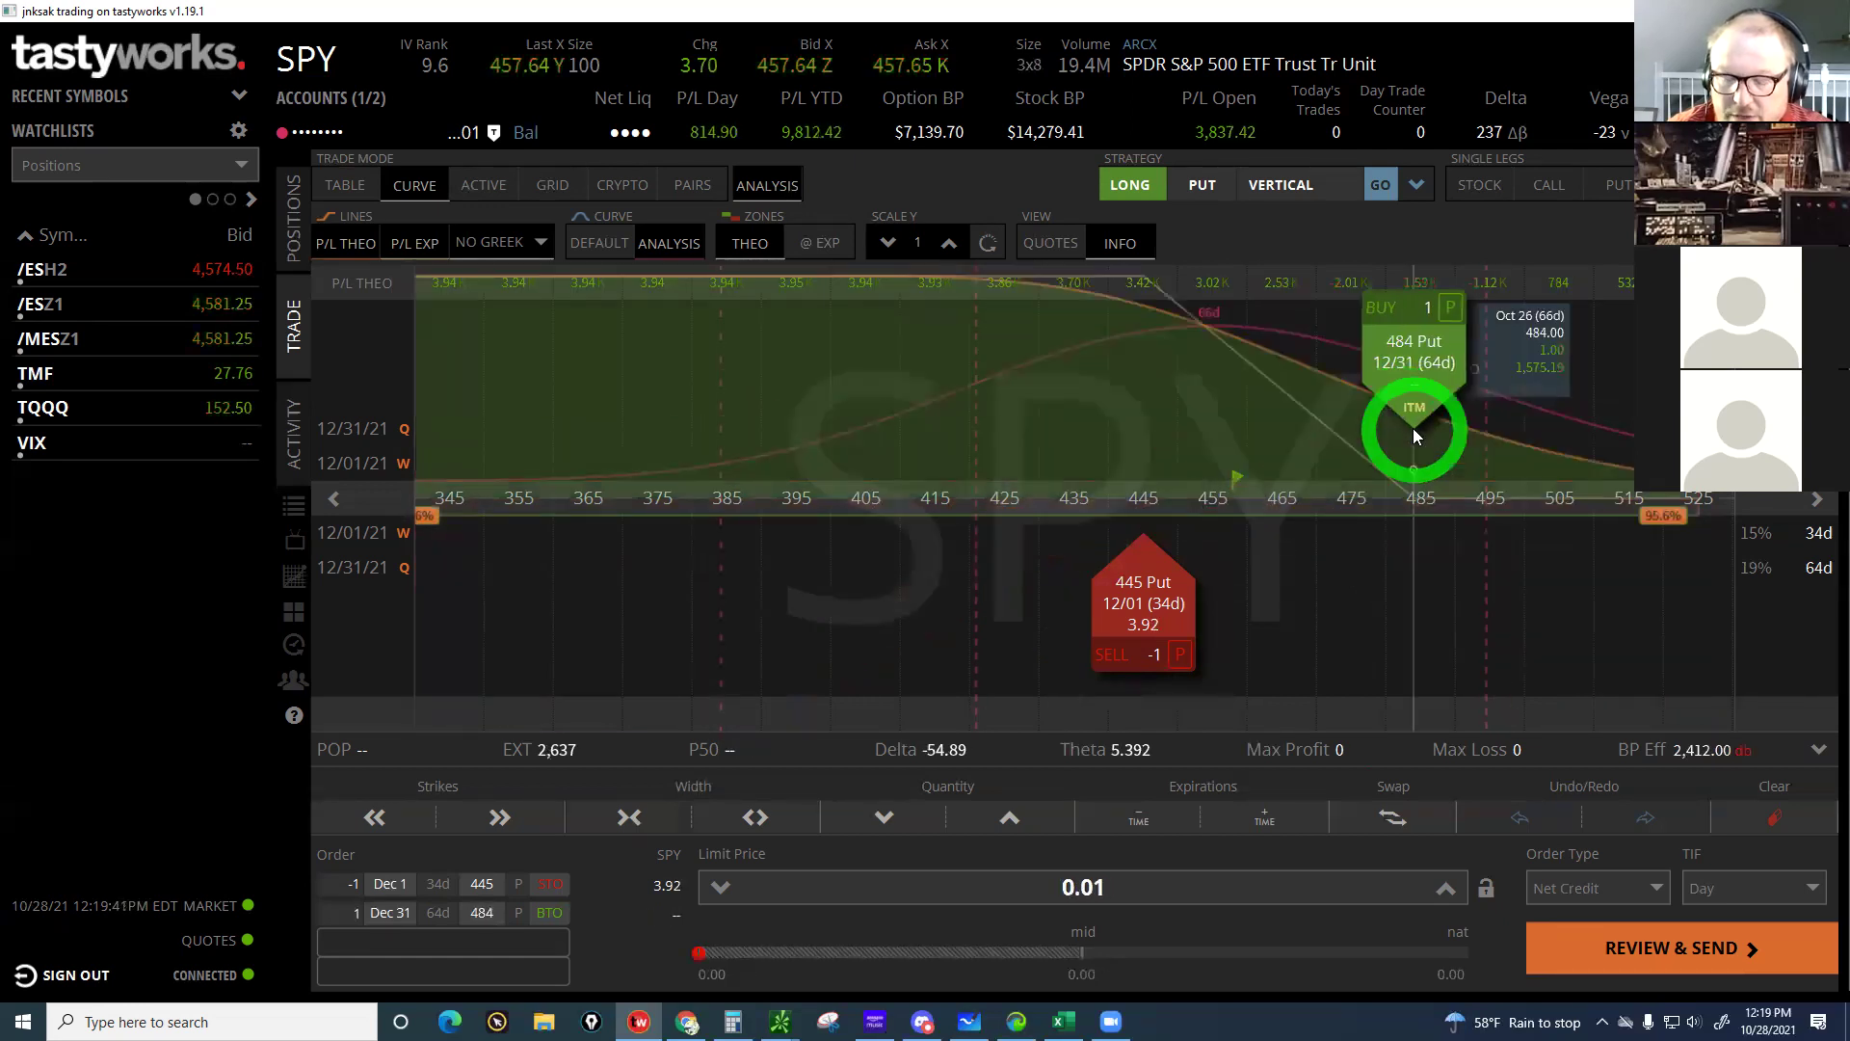
left_click_drag(1413, 428, 1413, 428)
left_click(1093, 885)
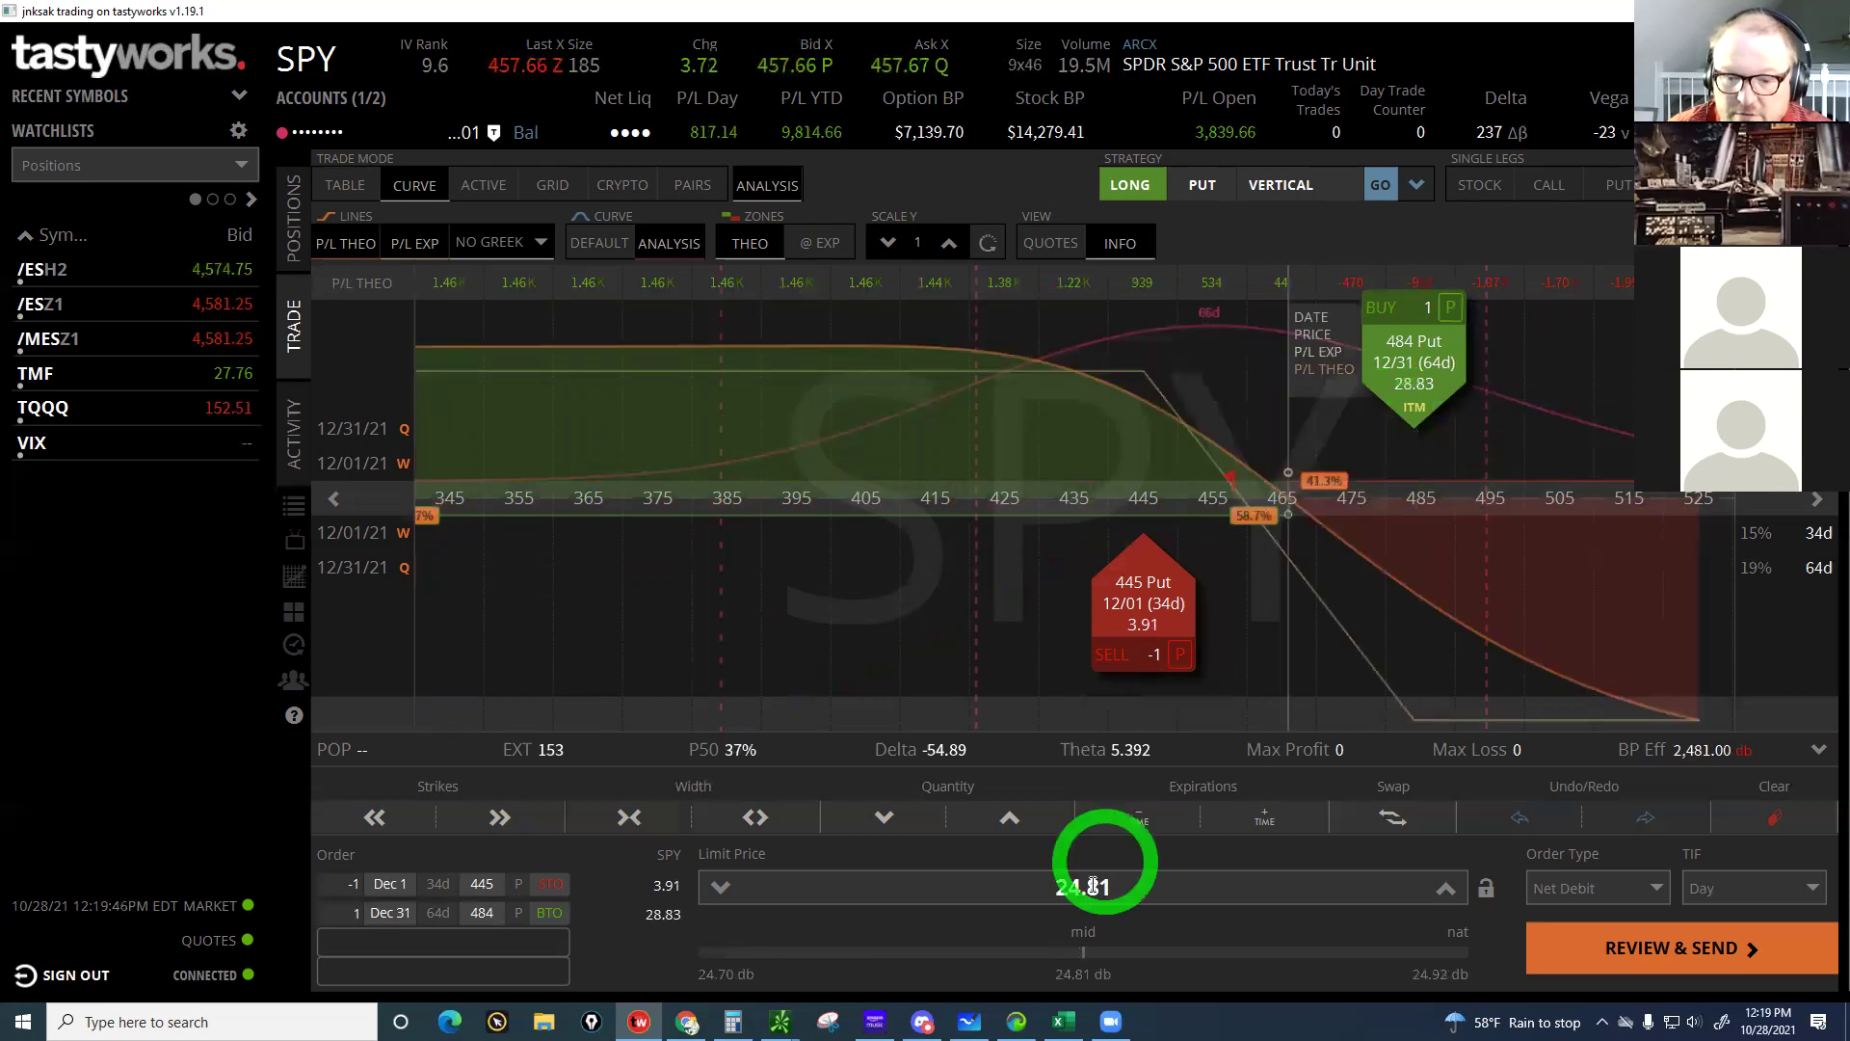
left_click(1083, 888)
left_click(1072, 899)
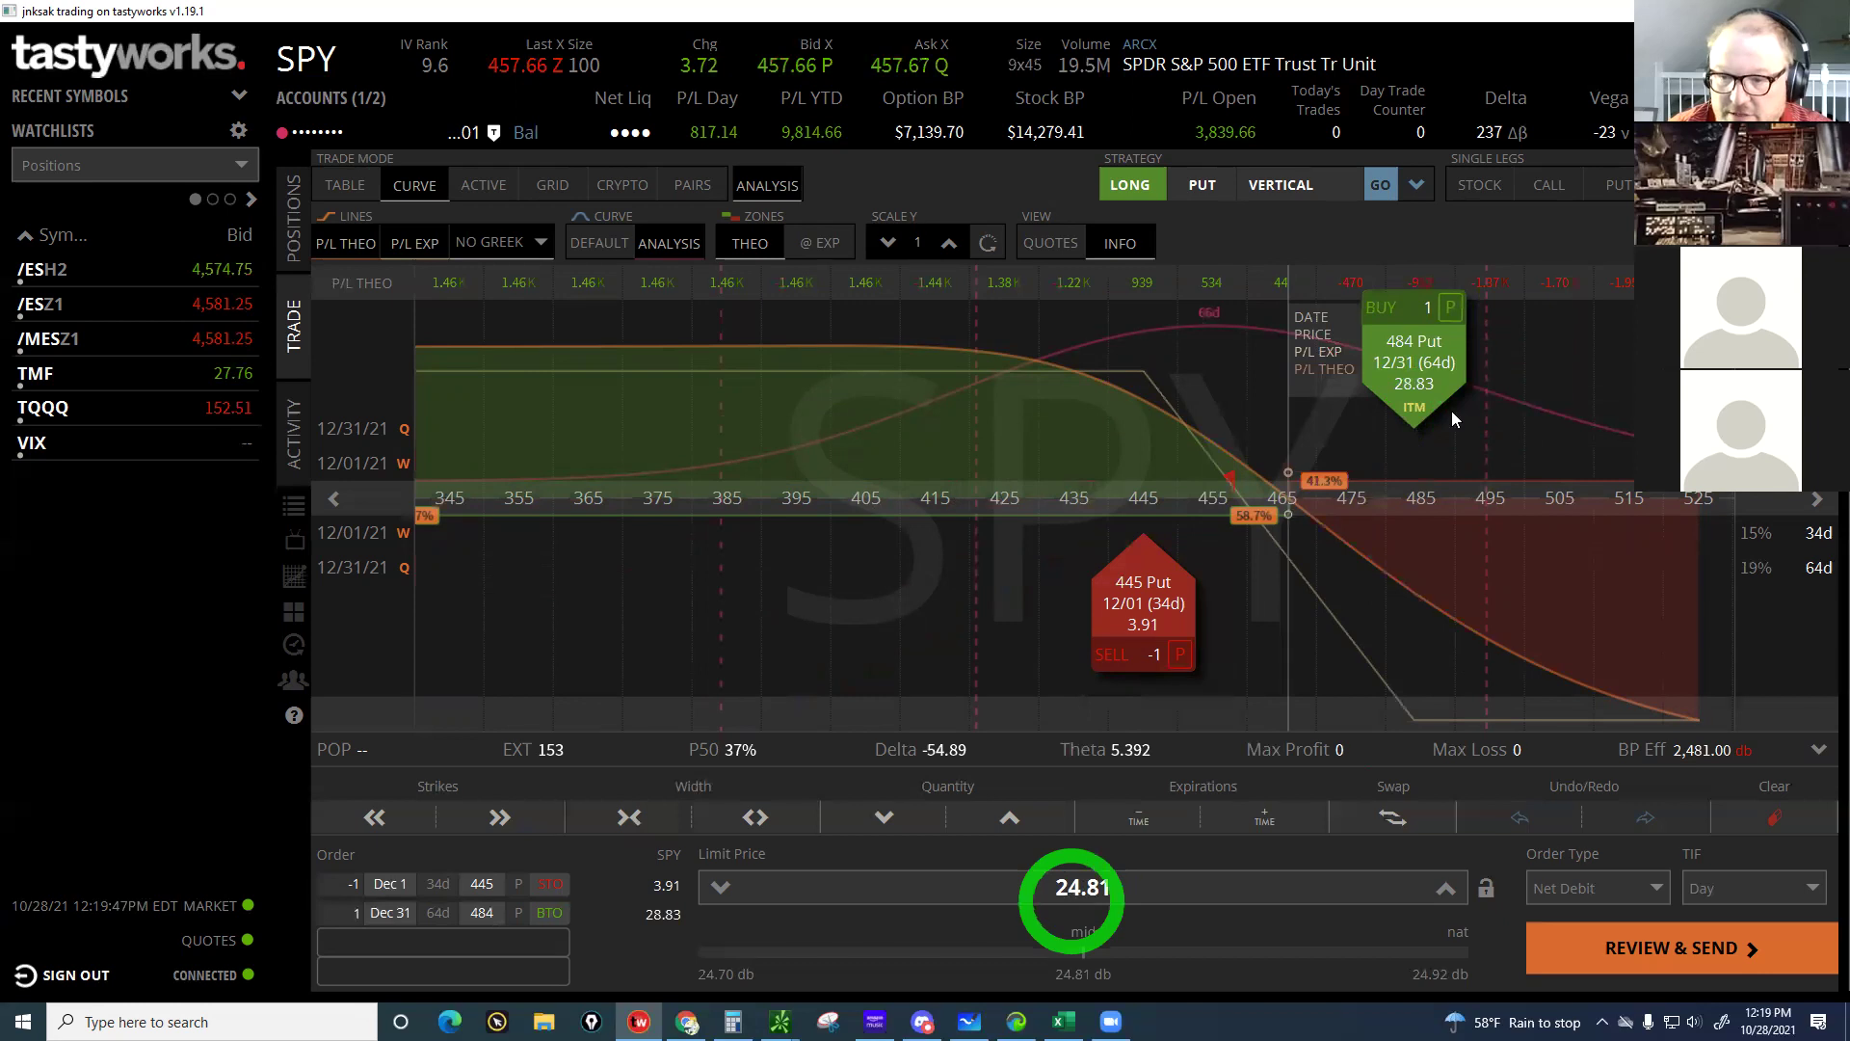
Bring the long Dec 31 put back down to the 446 strike and inspect the theoretical P/L along the curve
left_click(1428, 364)
left_click_drag(1428, 364, 1128, 376)
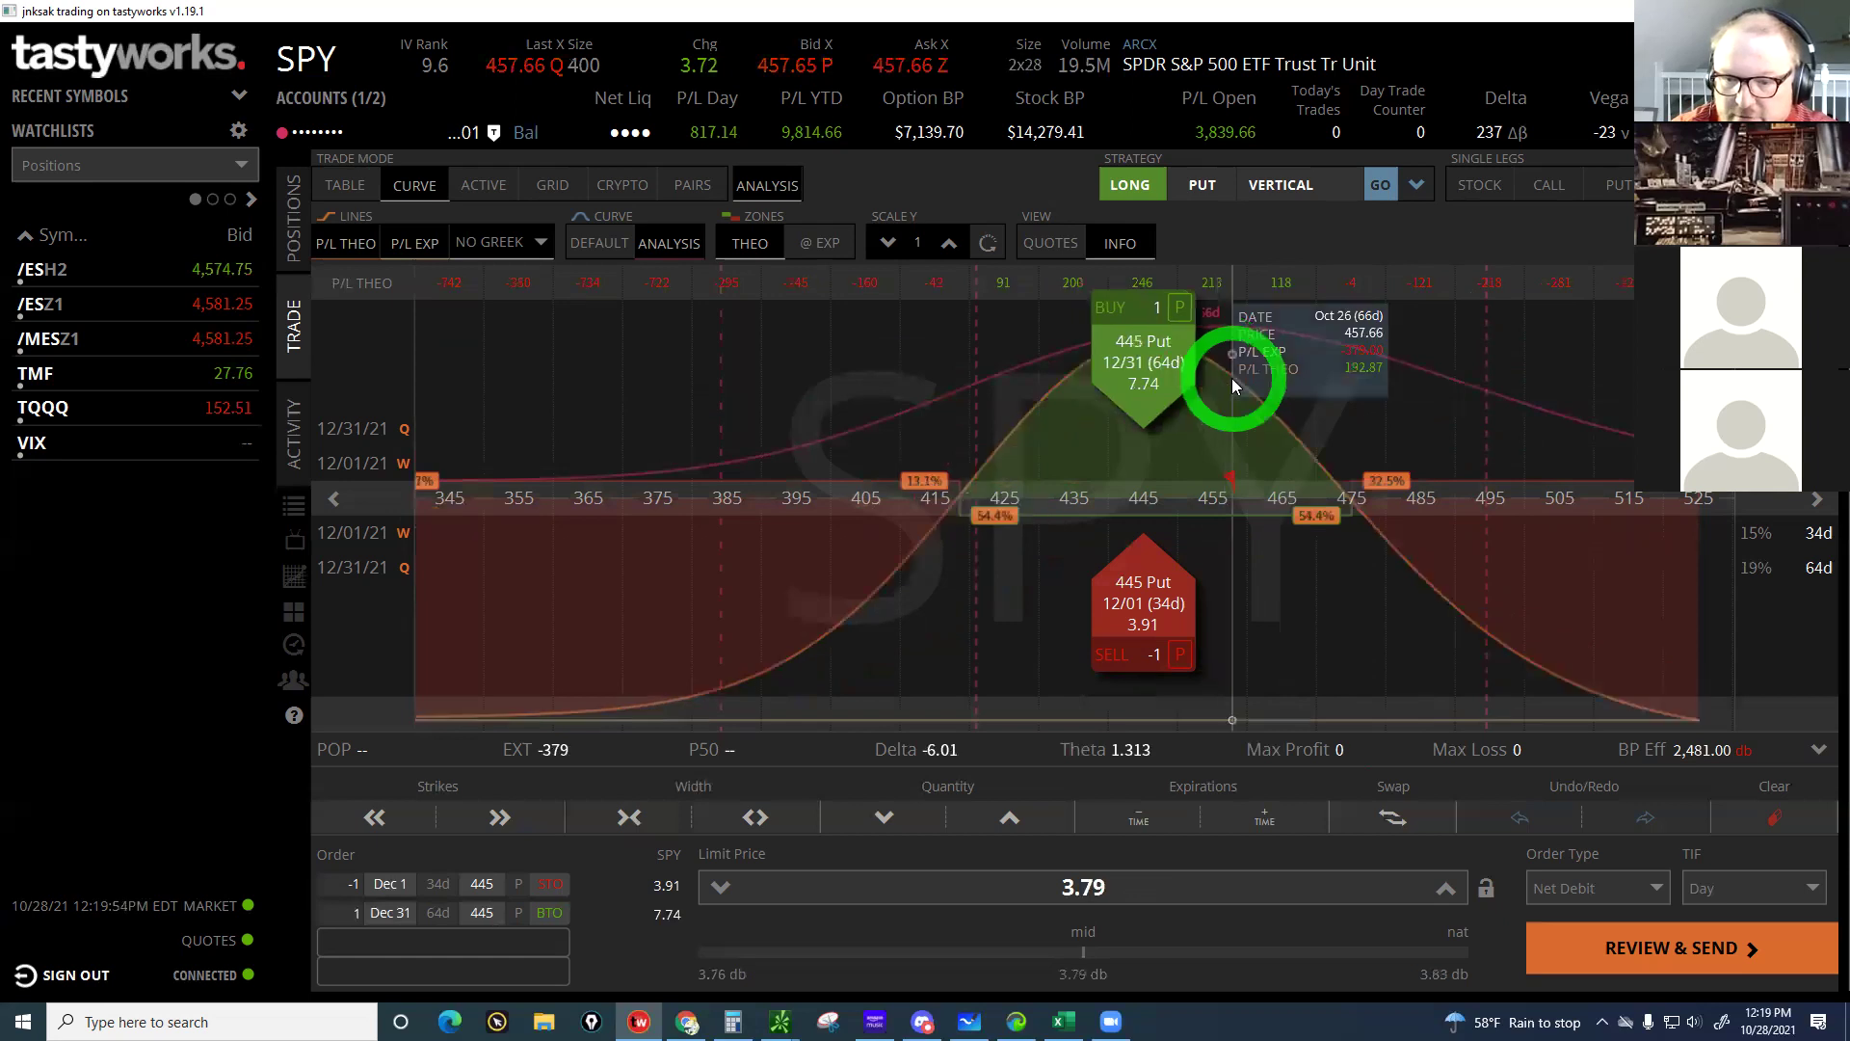
left_click(1399, 559)
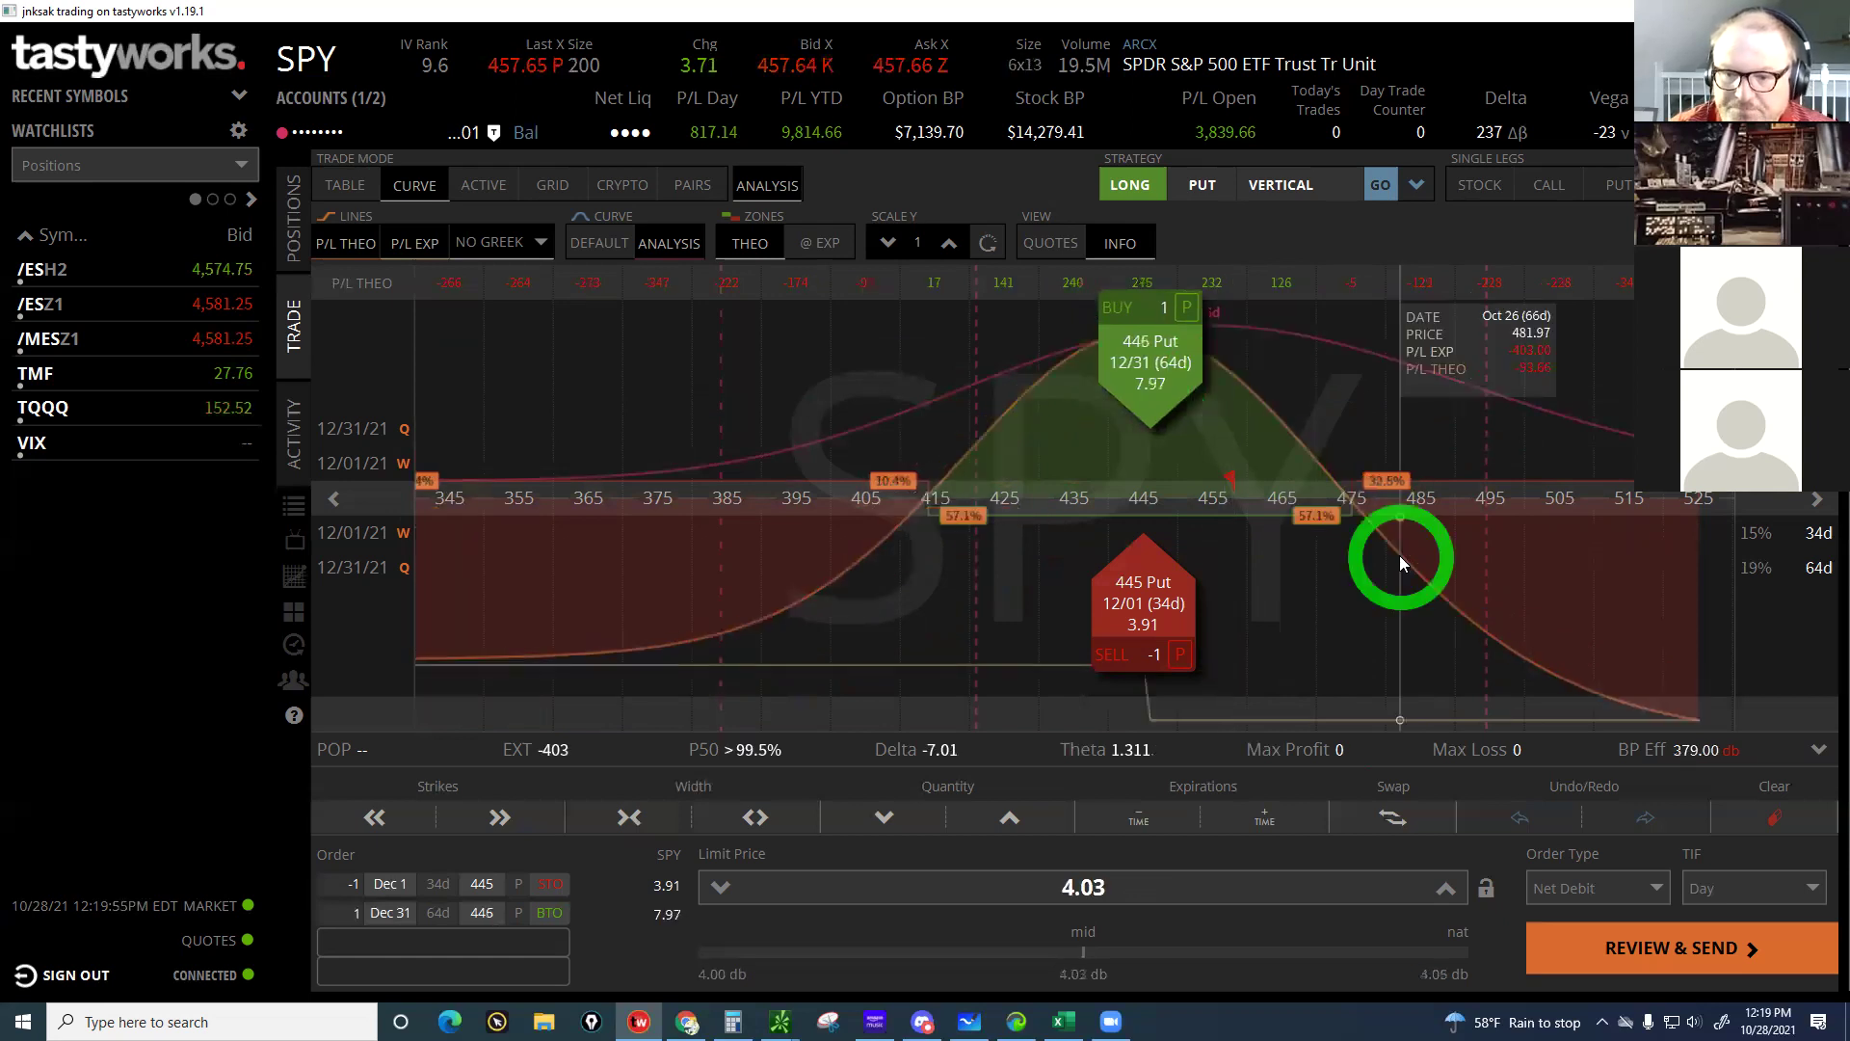
left_click(1237, 481)
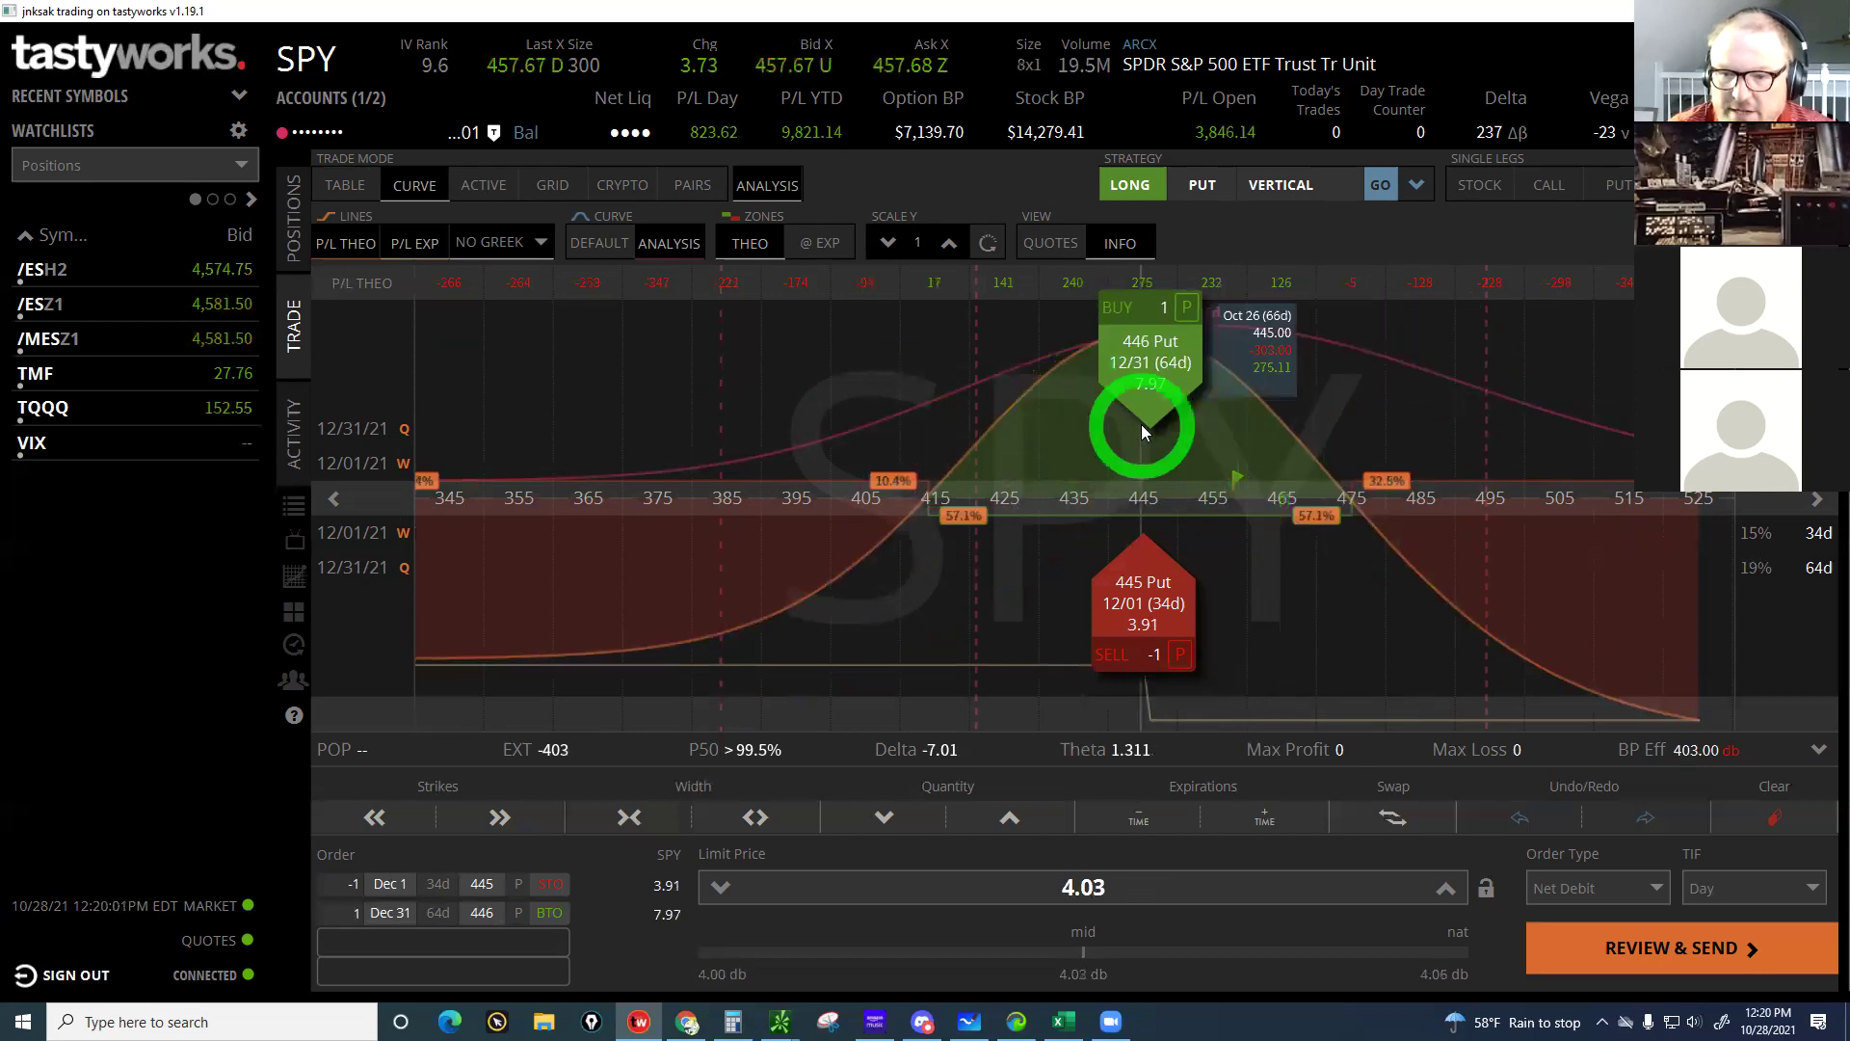
Set the long Dec 31 put to the 445 strike to form a calendar with the short Dec 1 put
scroll(1142, 390, "down", 5)
left_click_drag(1141, 381, 1170, 395)
left_click(1351, 526)
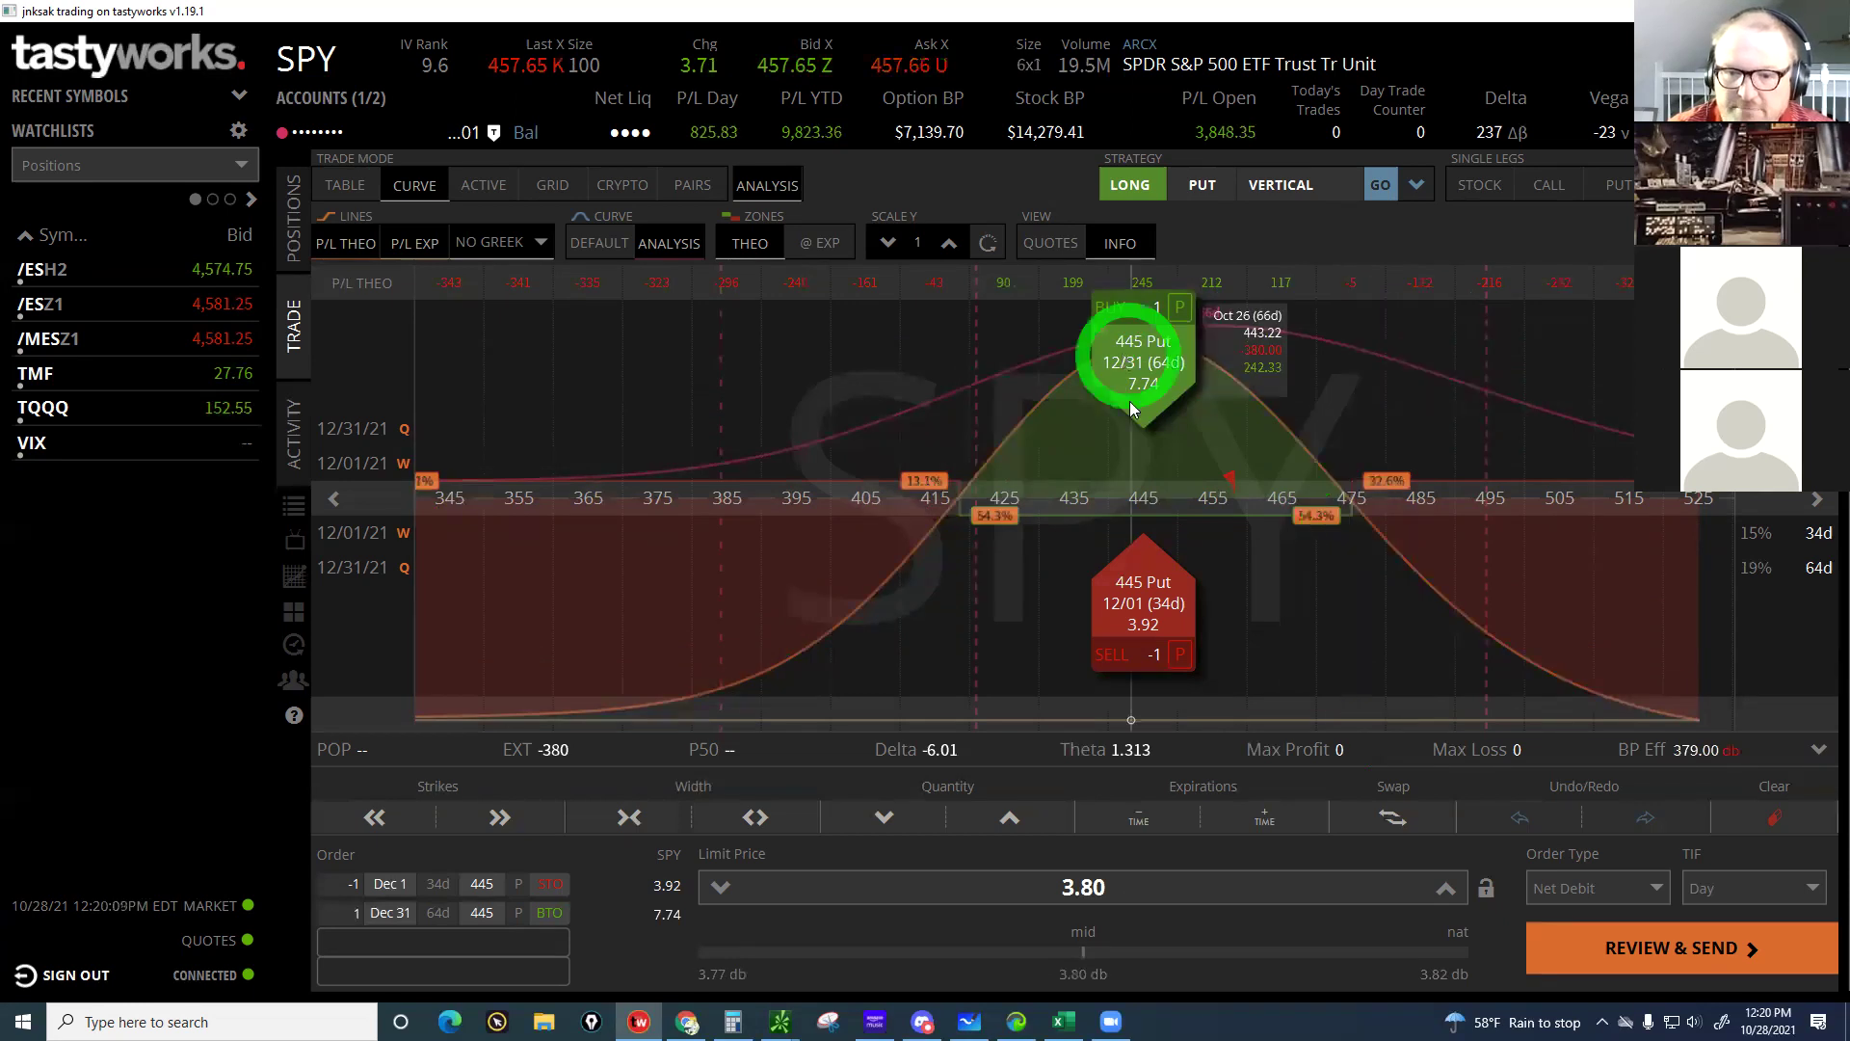
left_click(1121, 441)
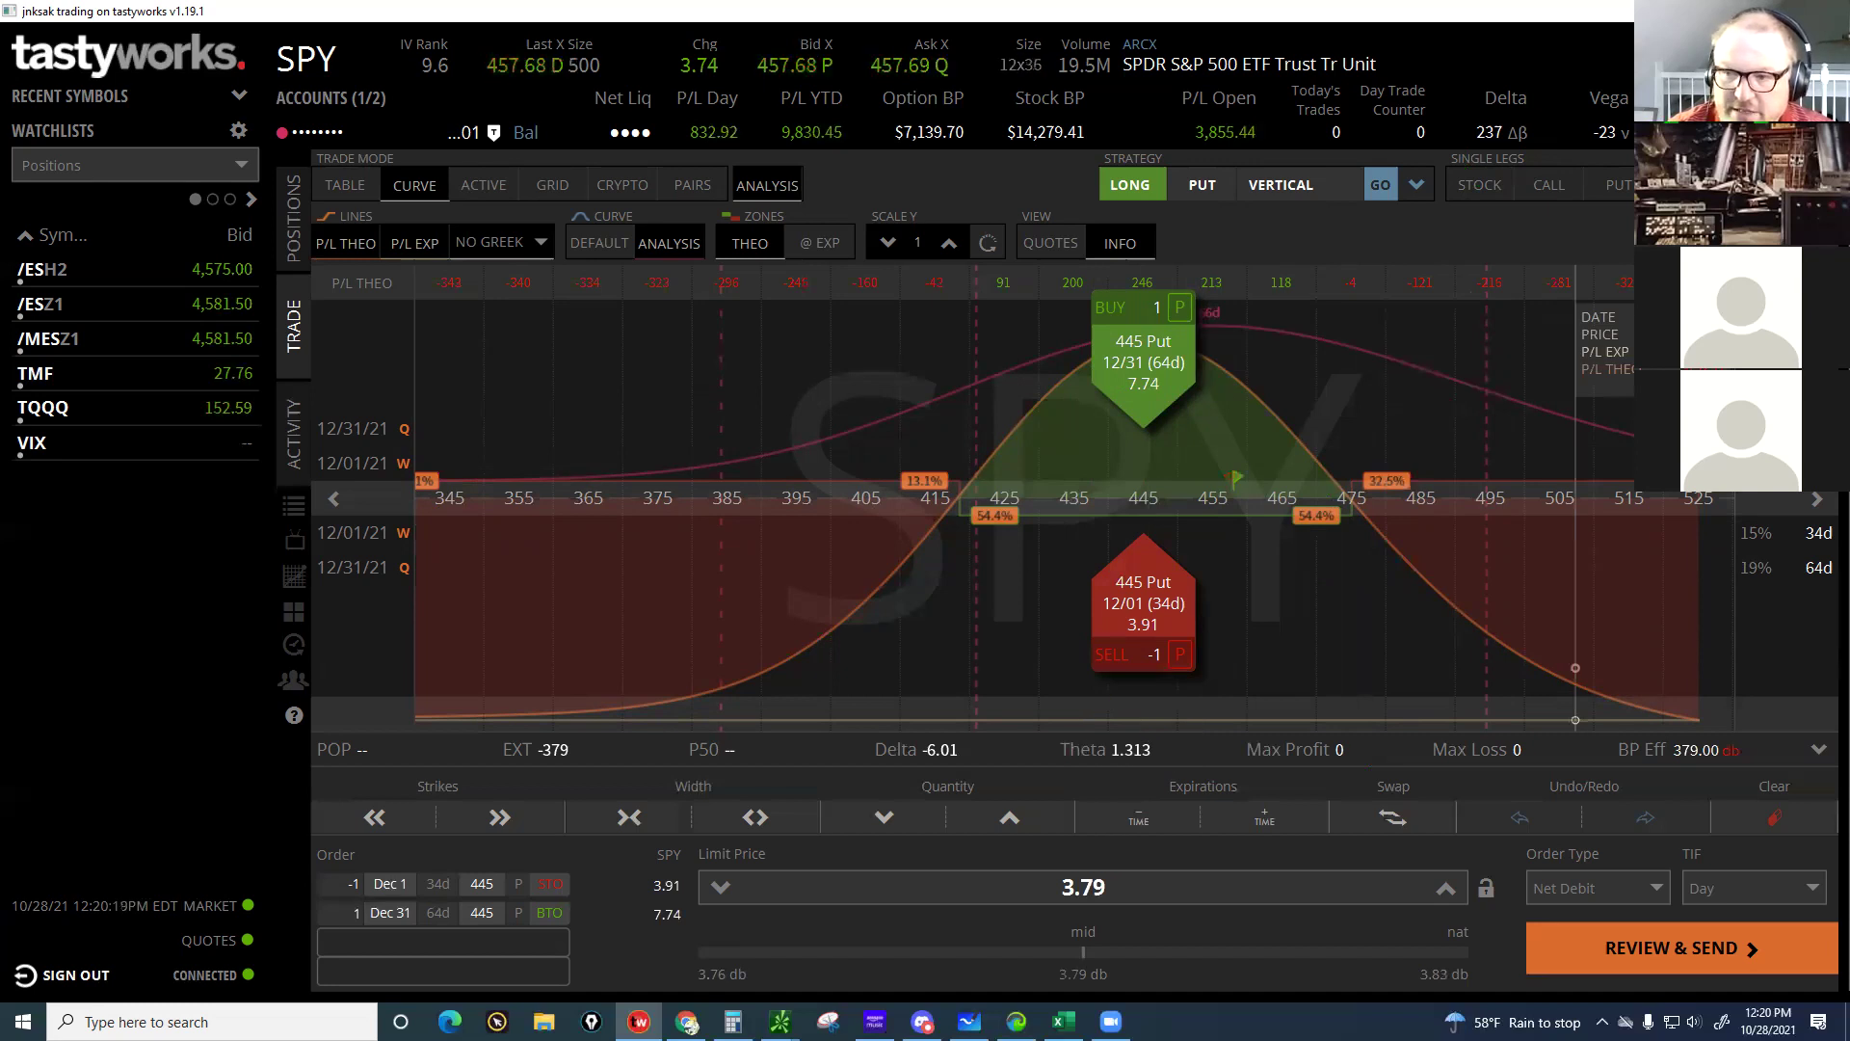
Compare the account's portfolio vega with the 445 put calendar shown on the curve
left_click(1072, 837)
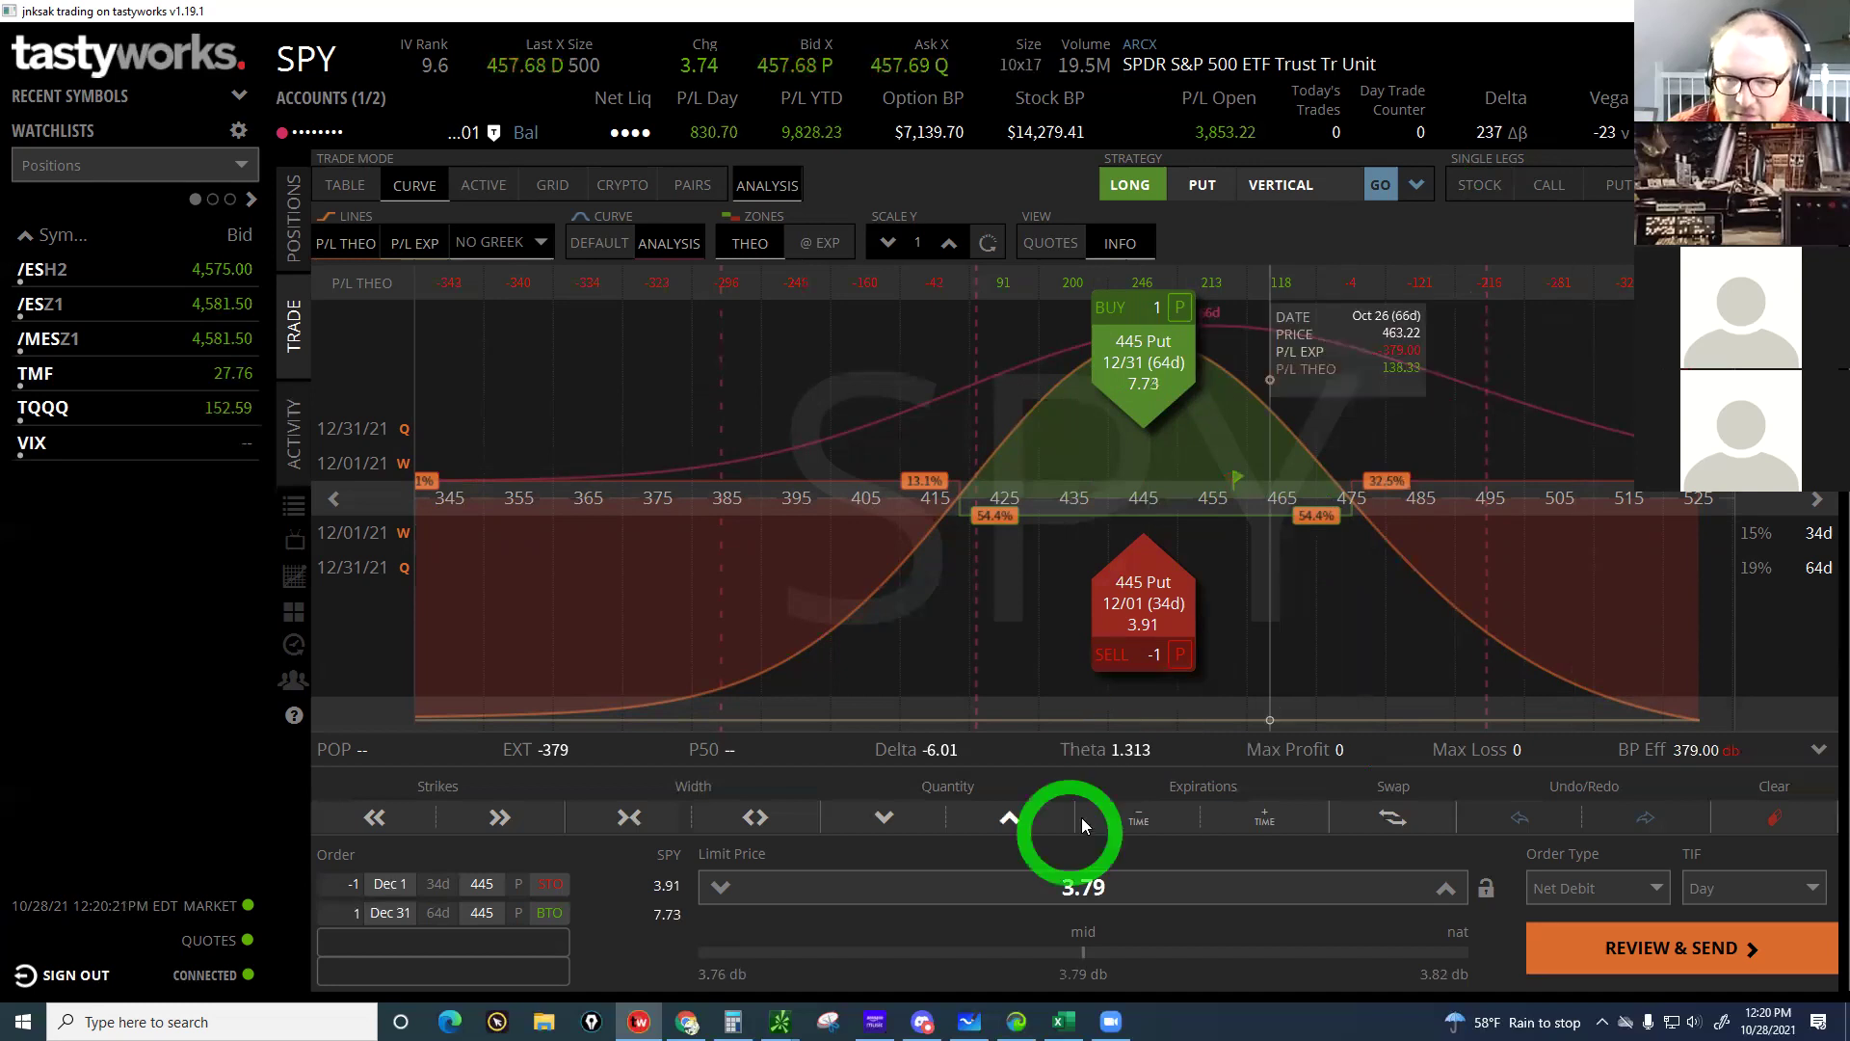
left_click(1581, 252)
left_click(1605, 140)
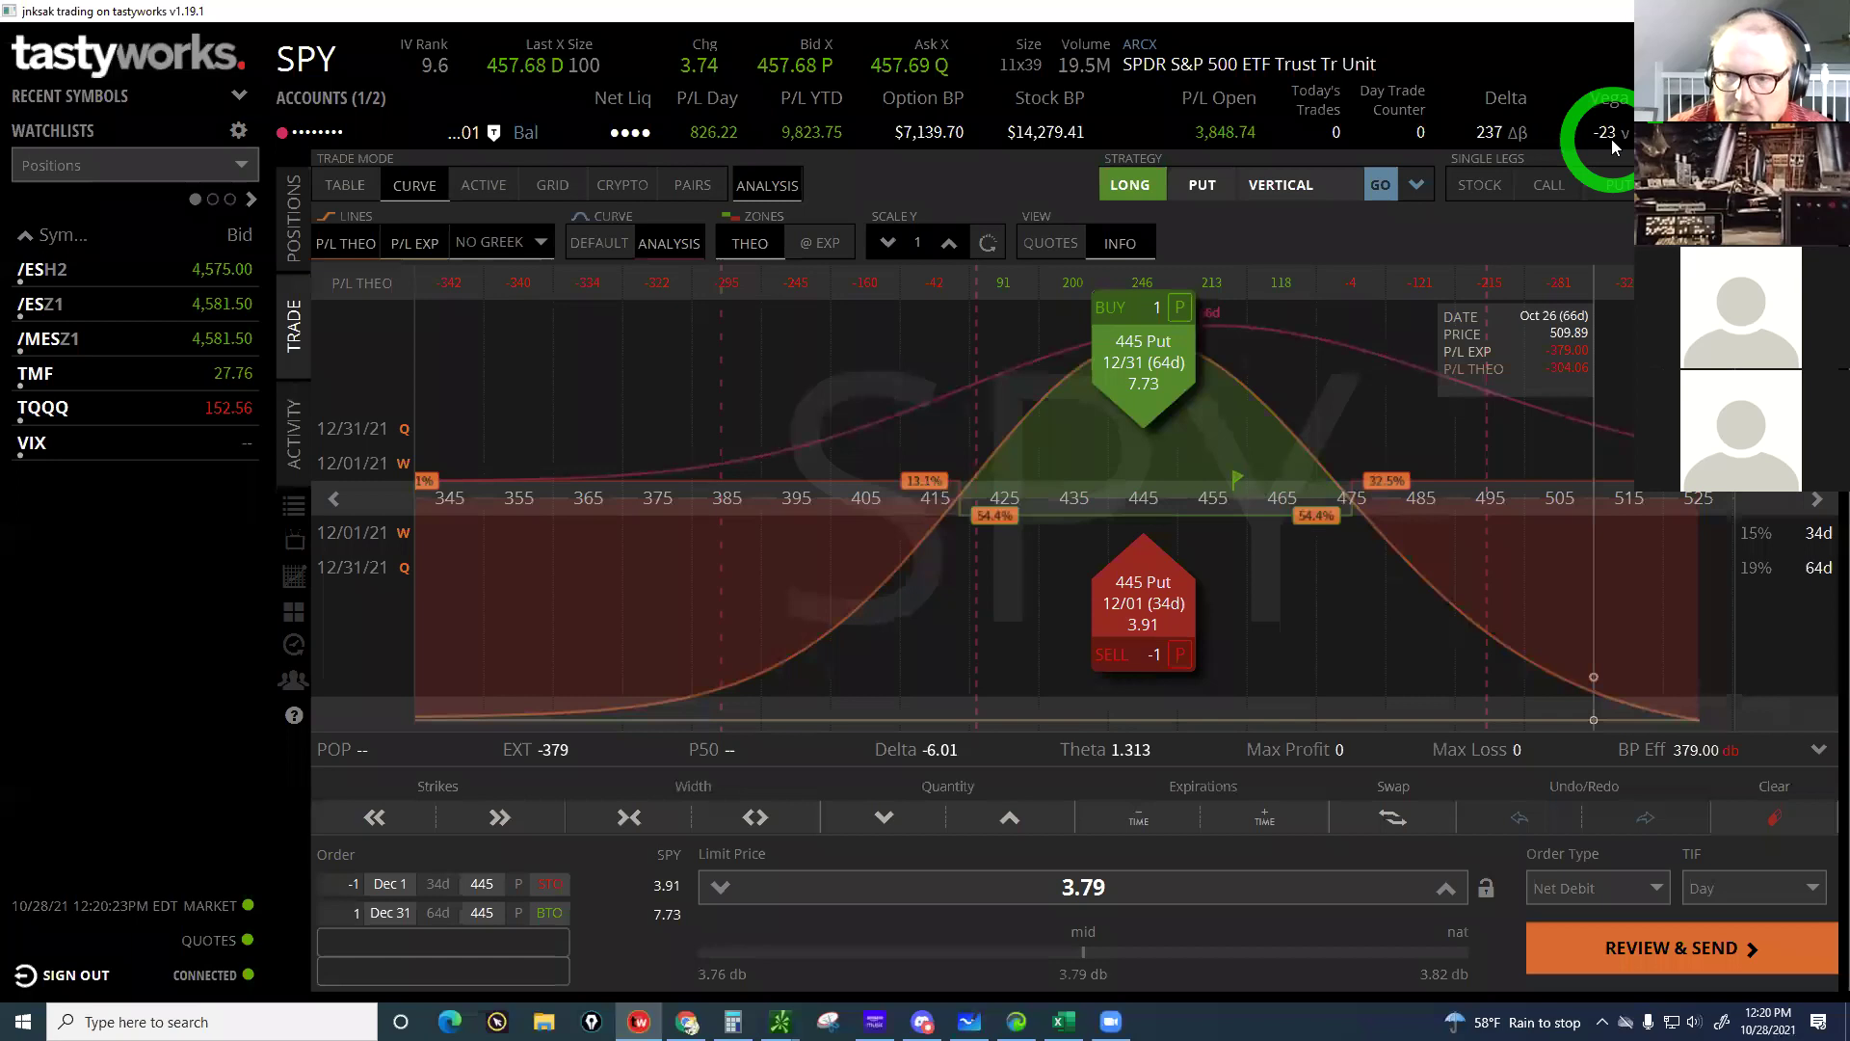
left_click(1607, 140)
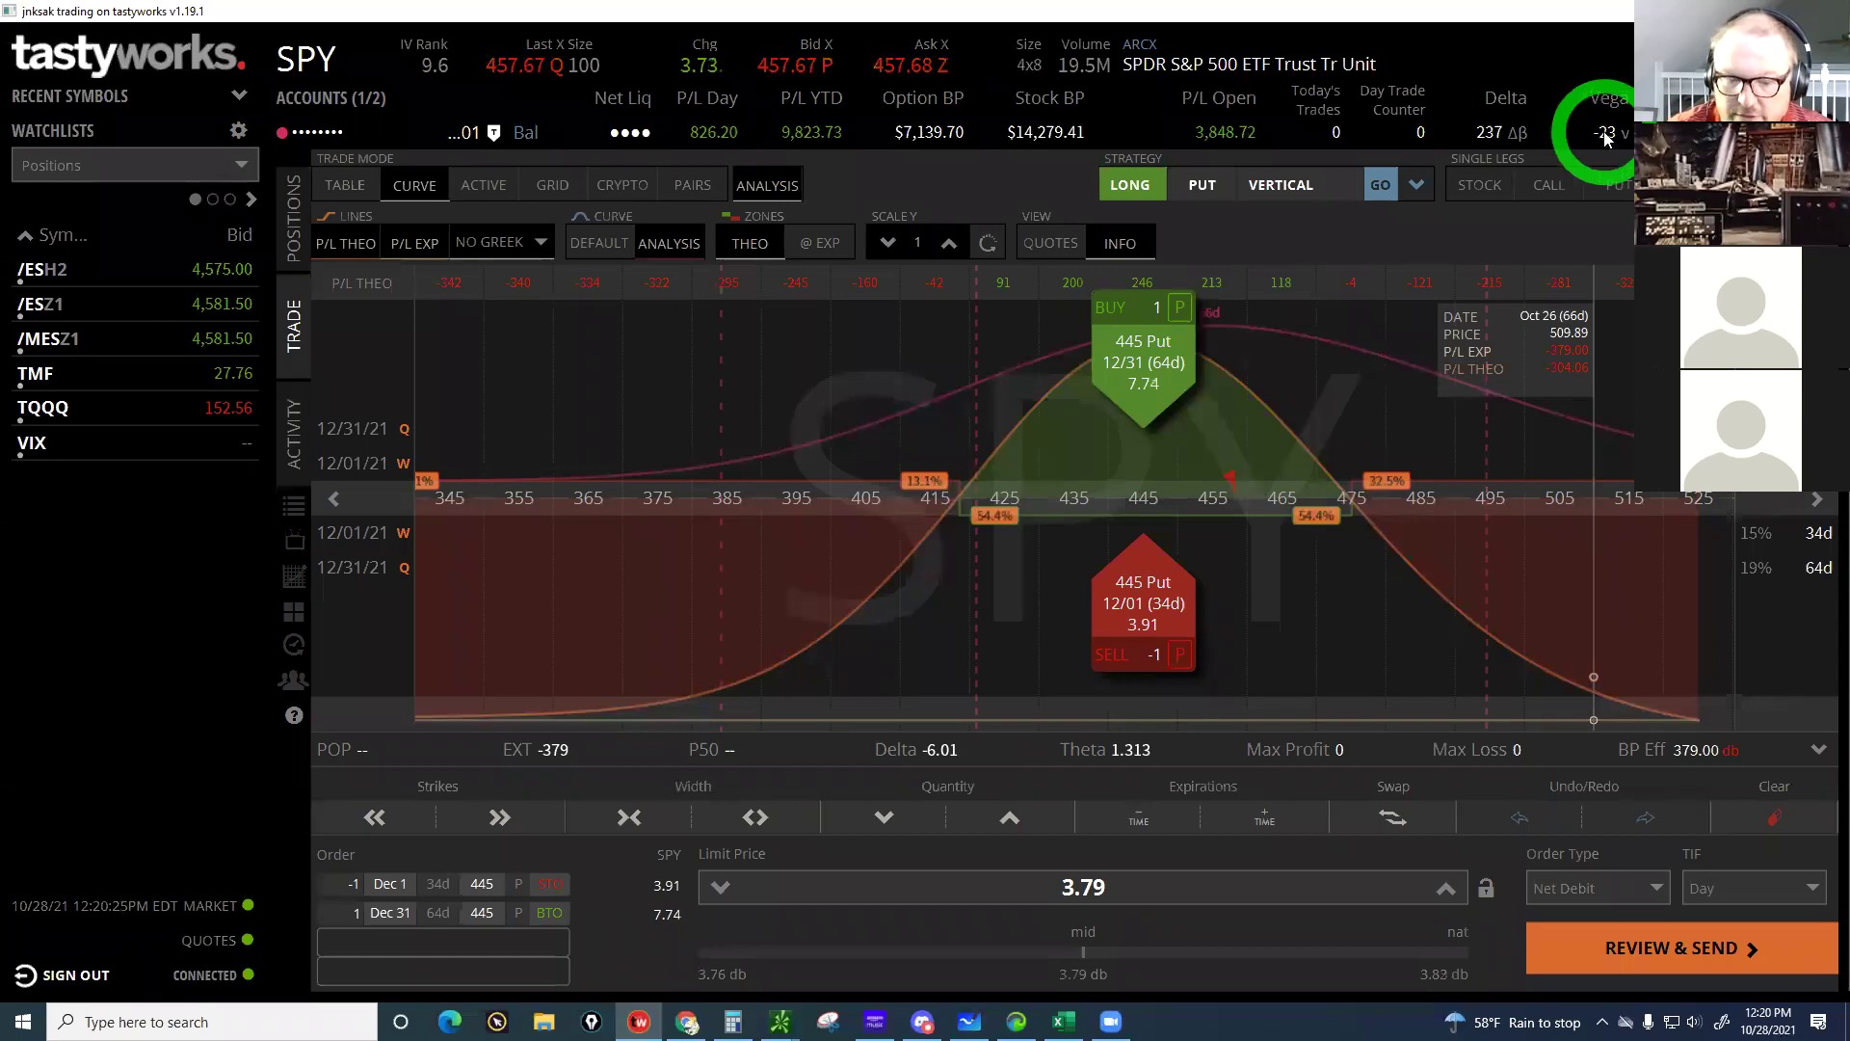
left_click(1171, 827)
left_click(1134, 372)
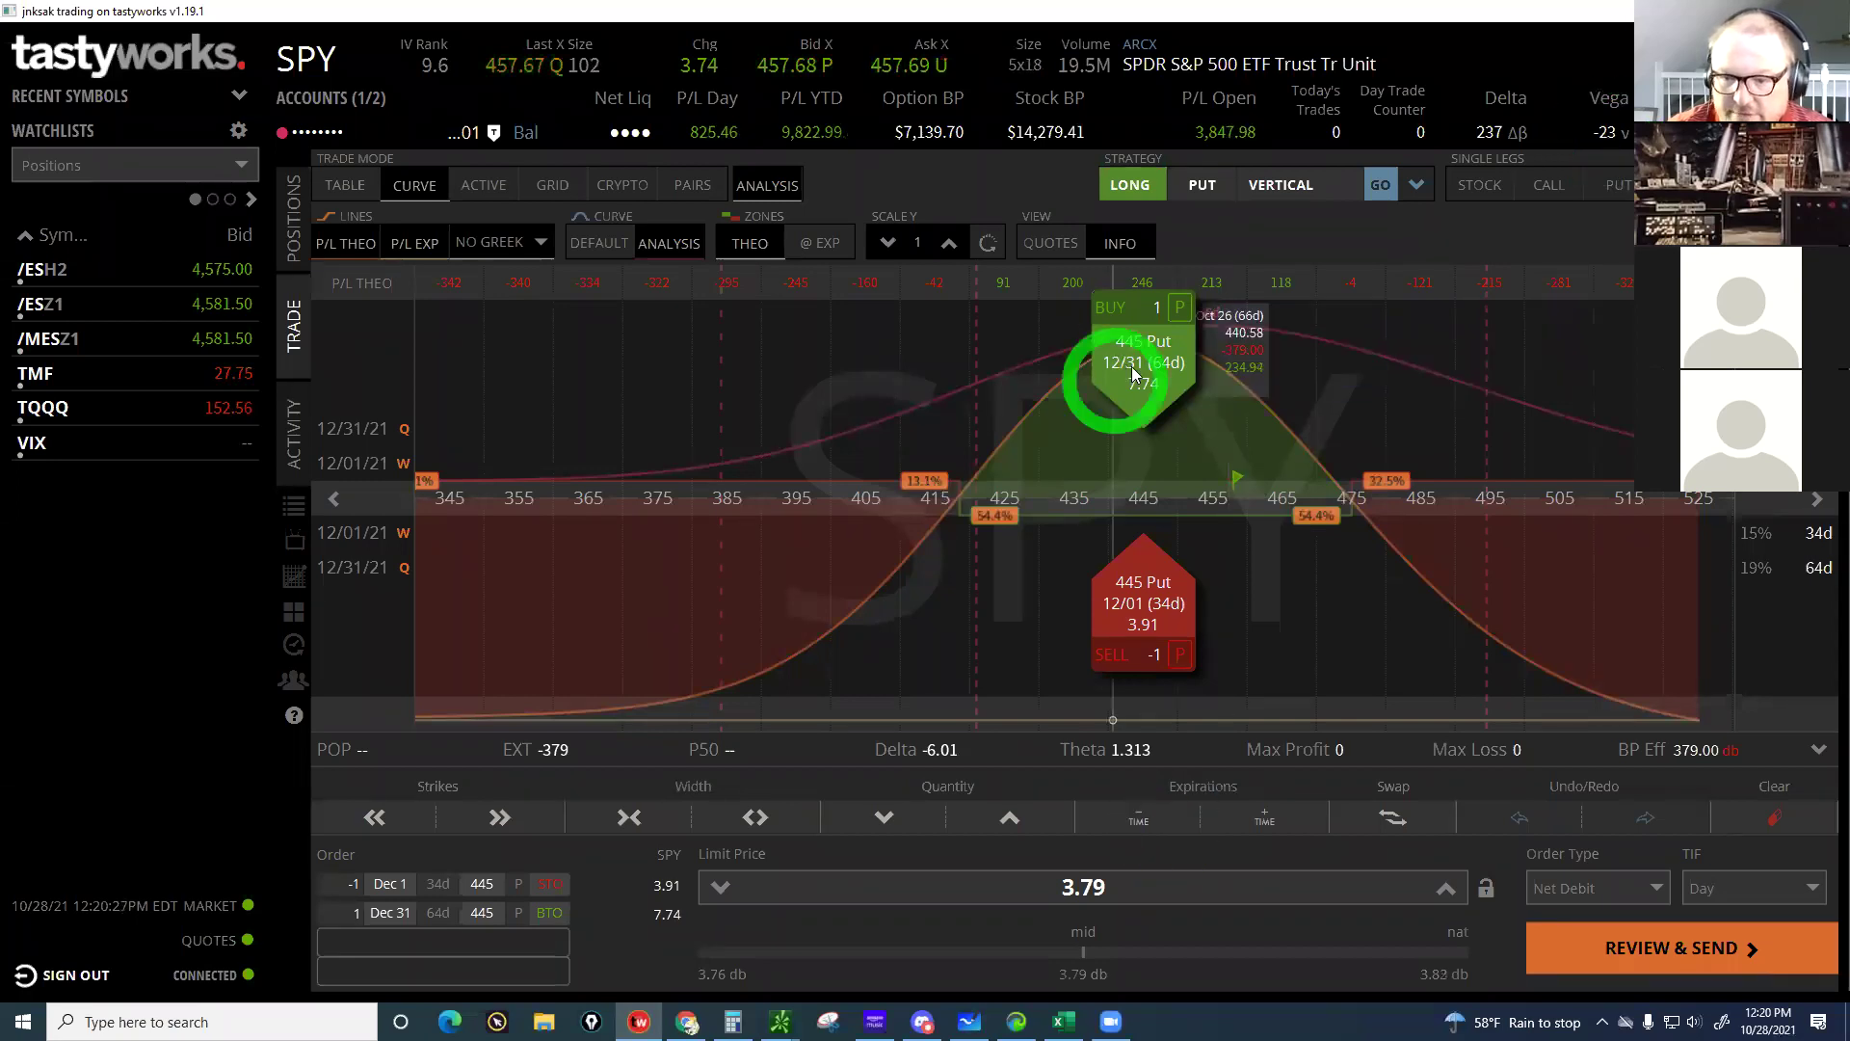
Review and send the one-lot SPY 445 put calendar as a day order at a 3.79 net debit
left_click(1631, 730)
left_click(1676, 962)
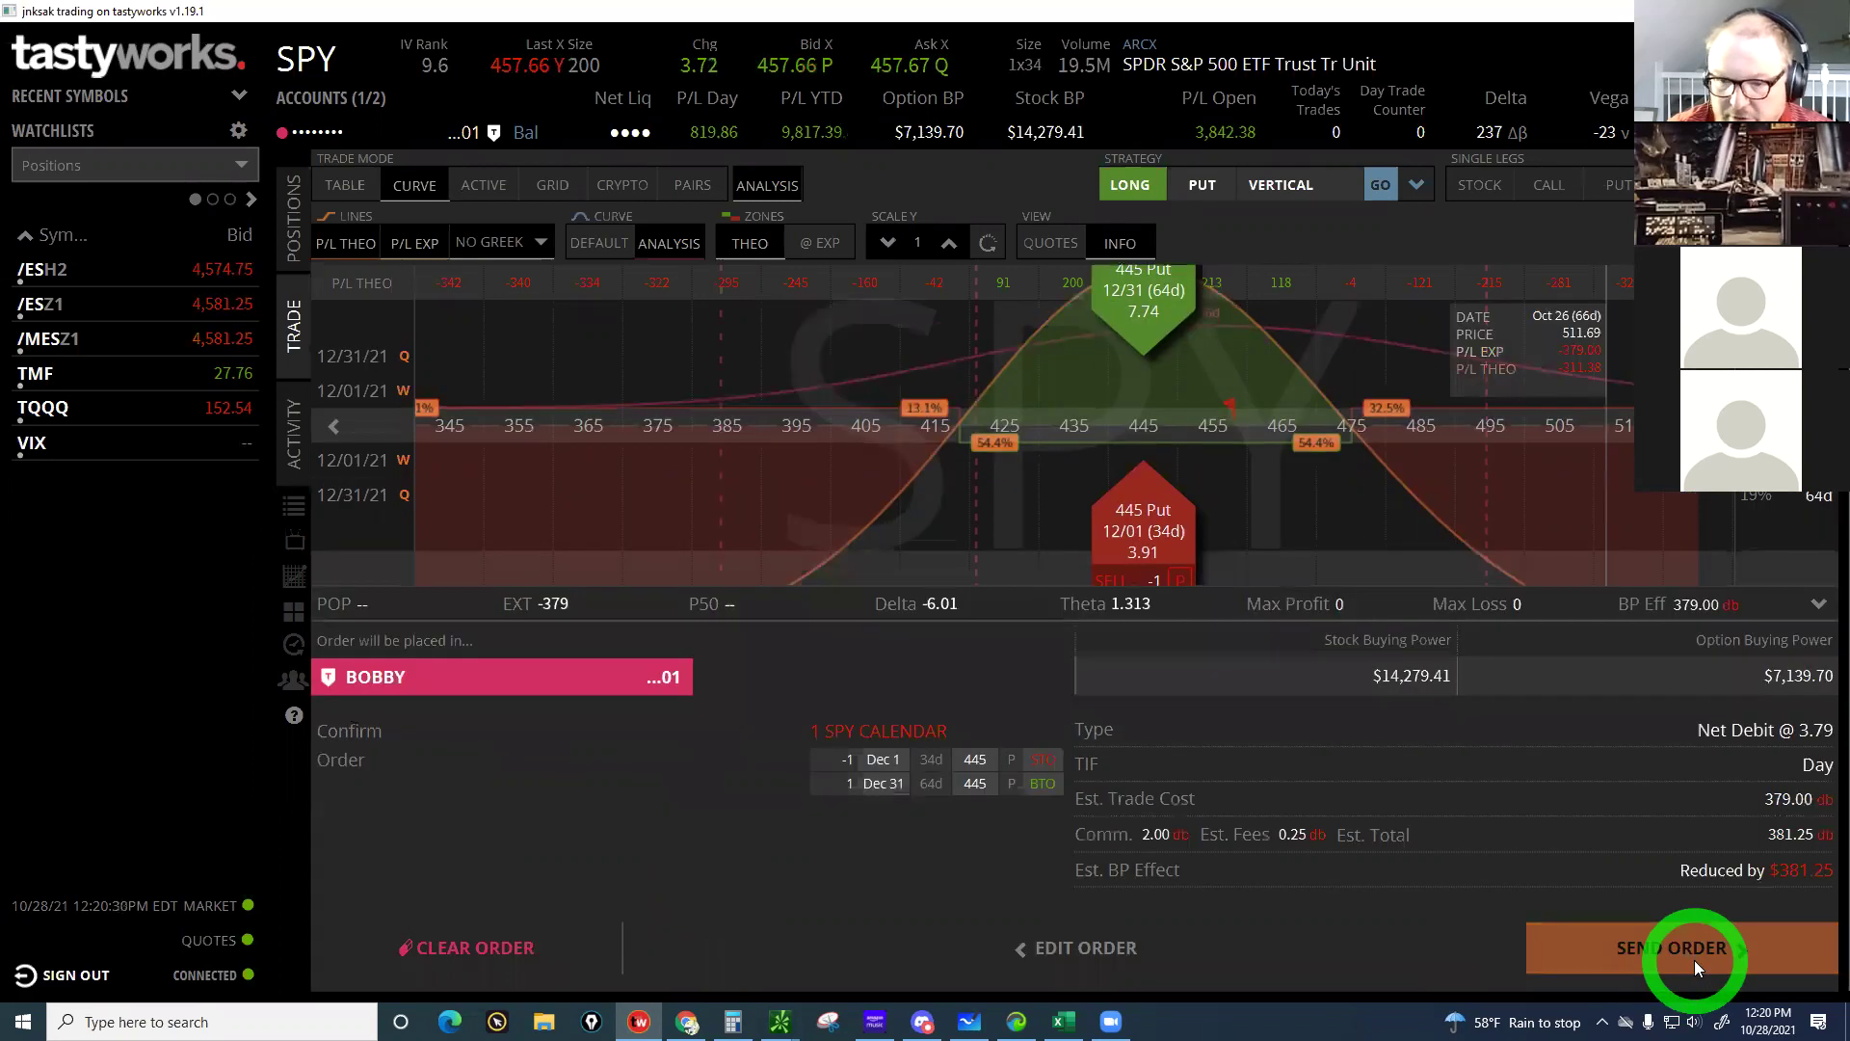
left_click(1694, 960)
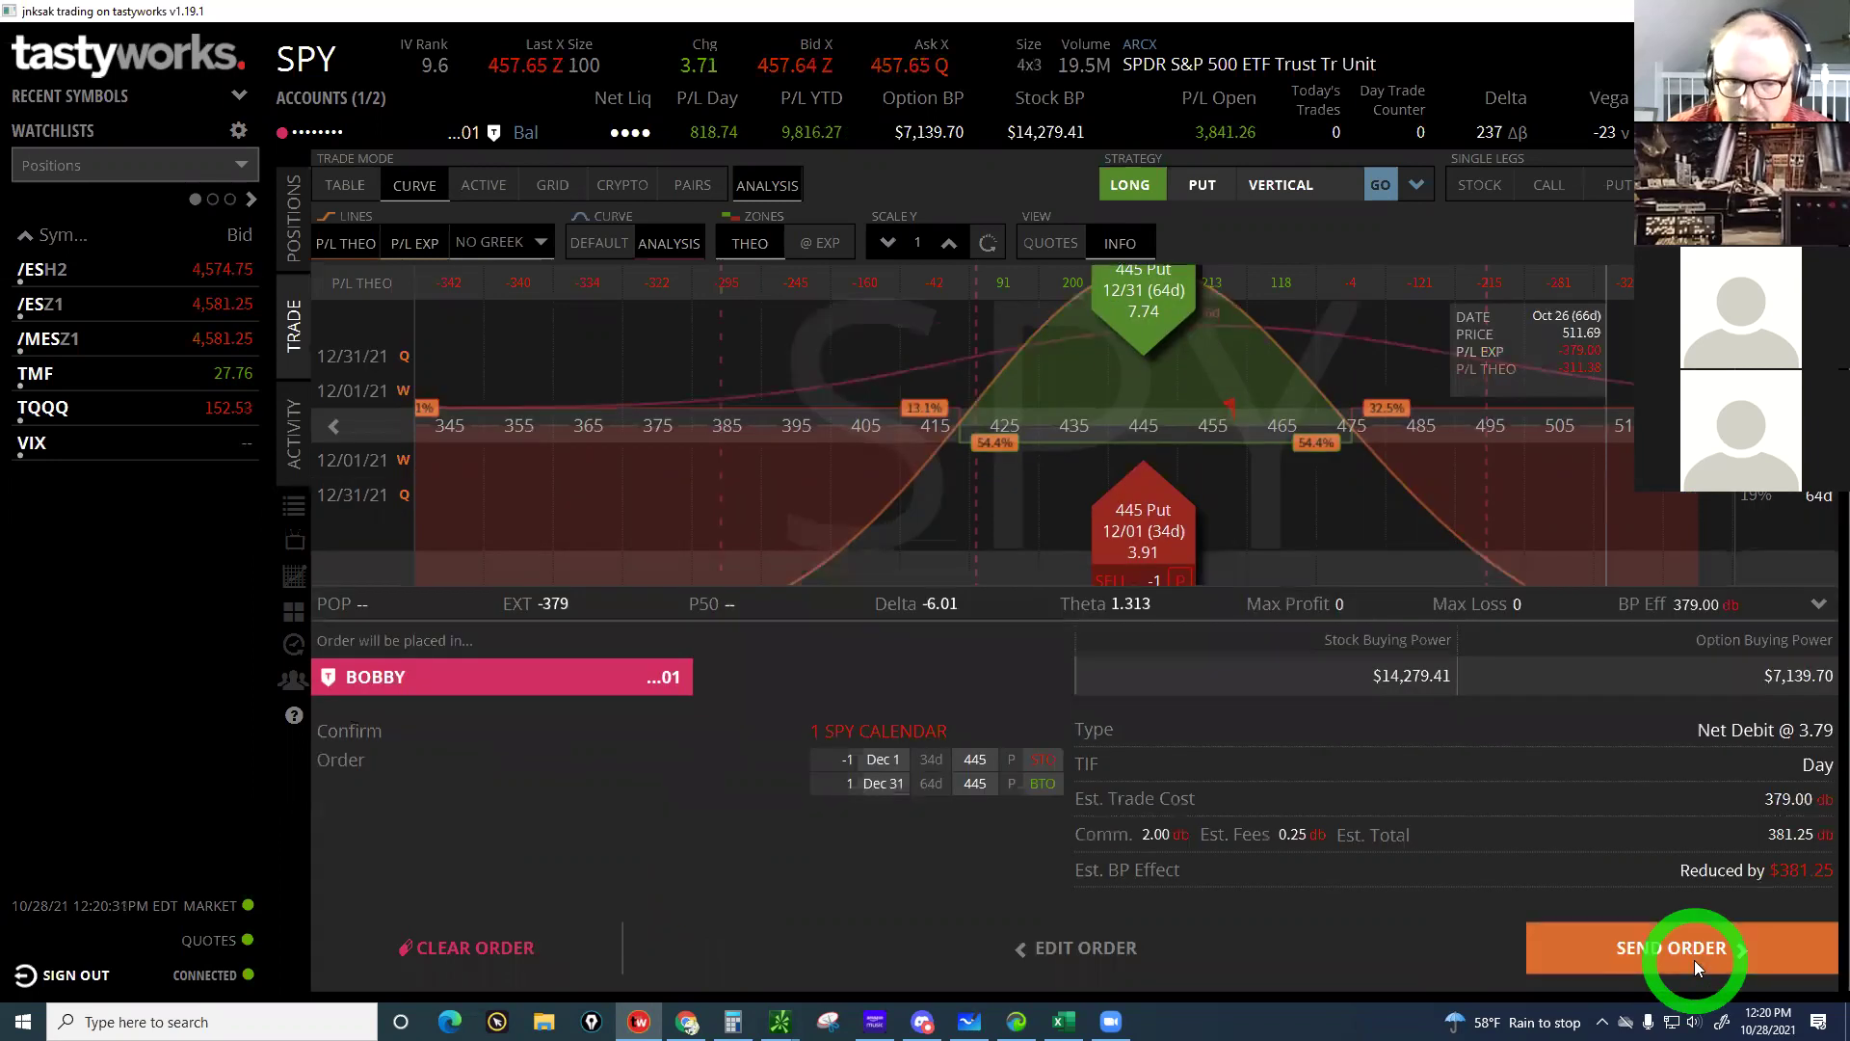
left_click(1694, 960)
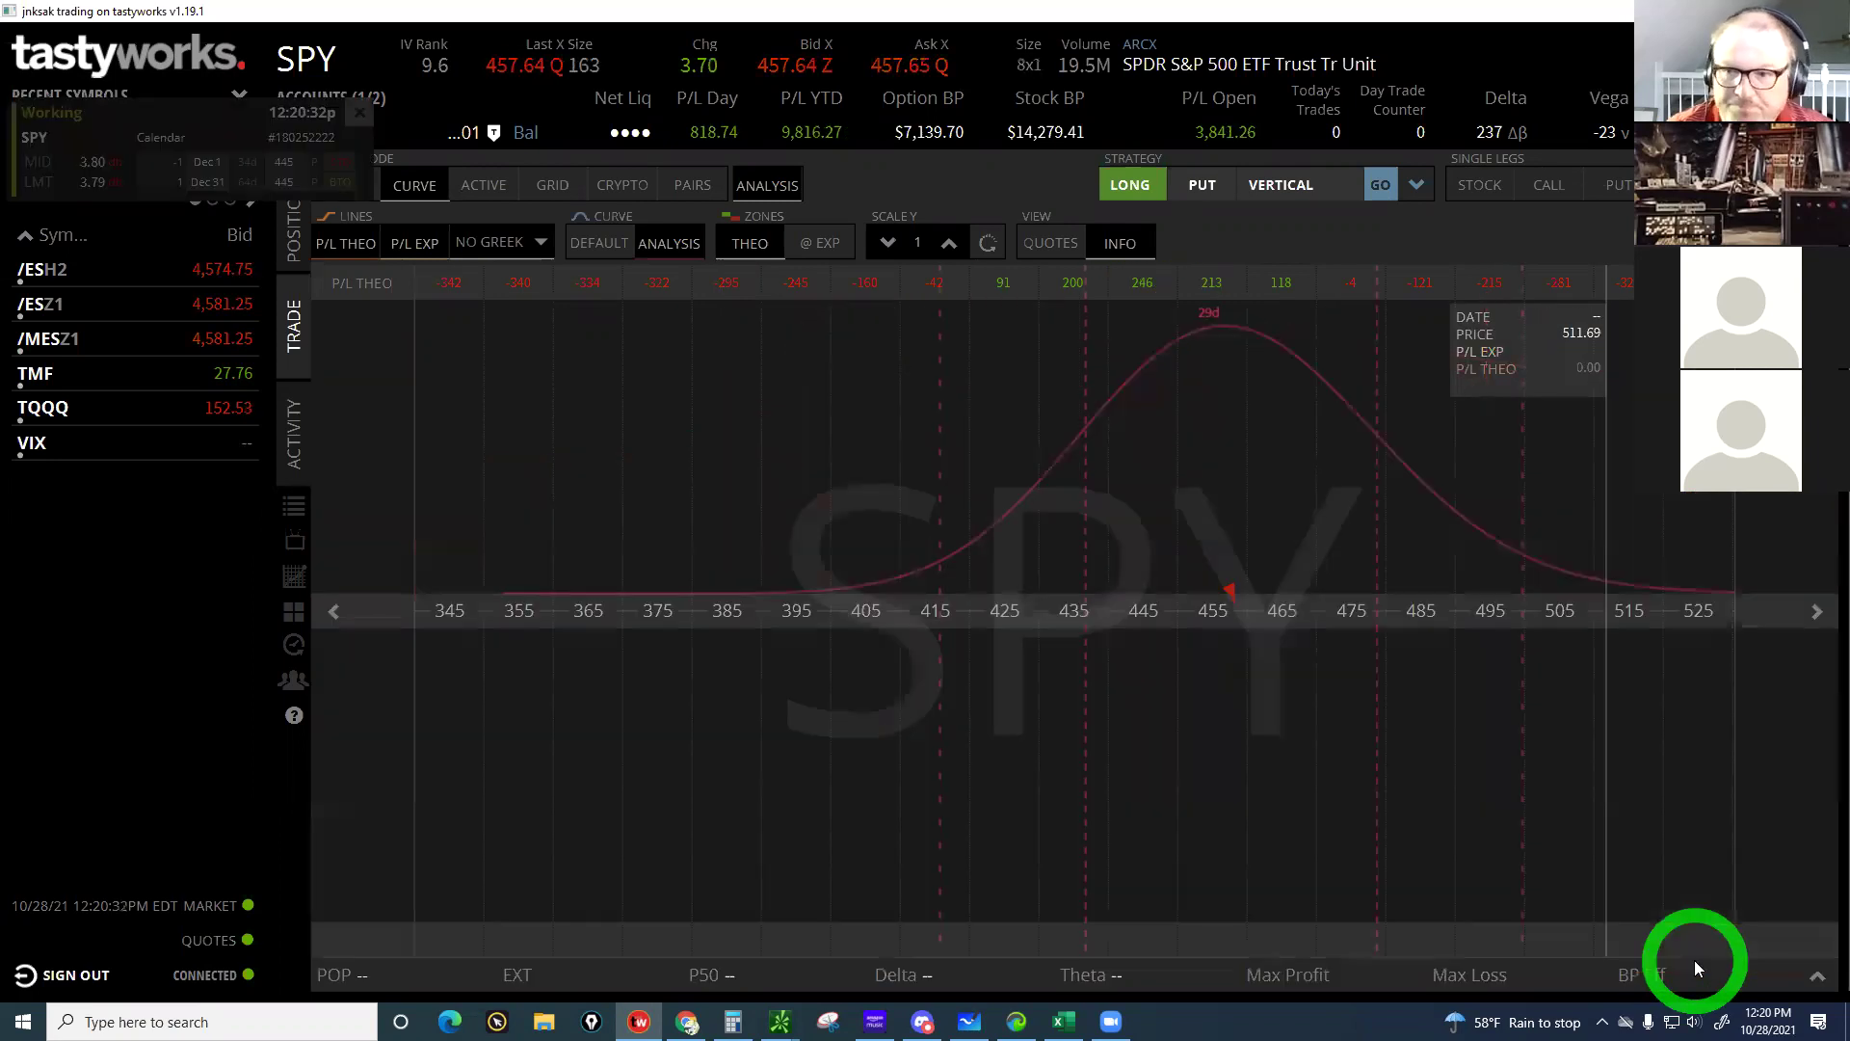
left_click(1608, 141)
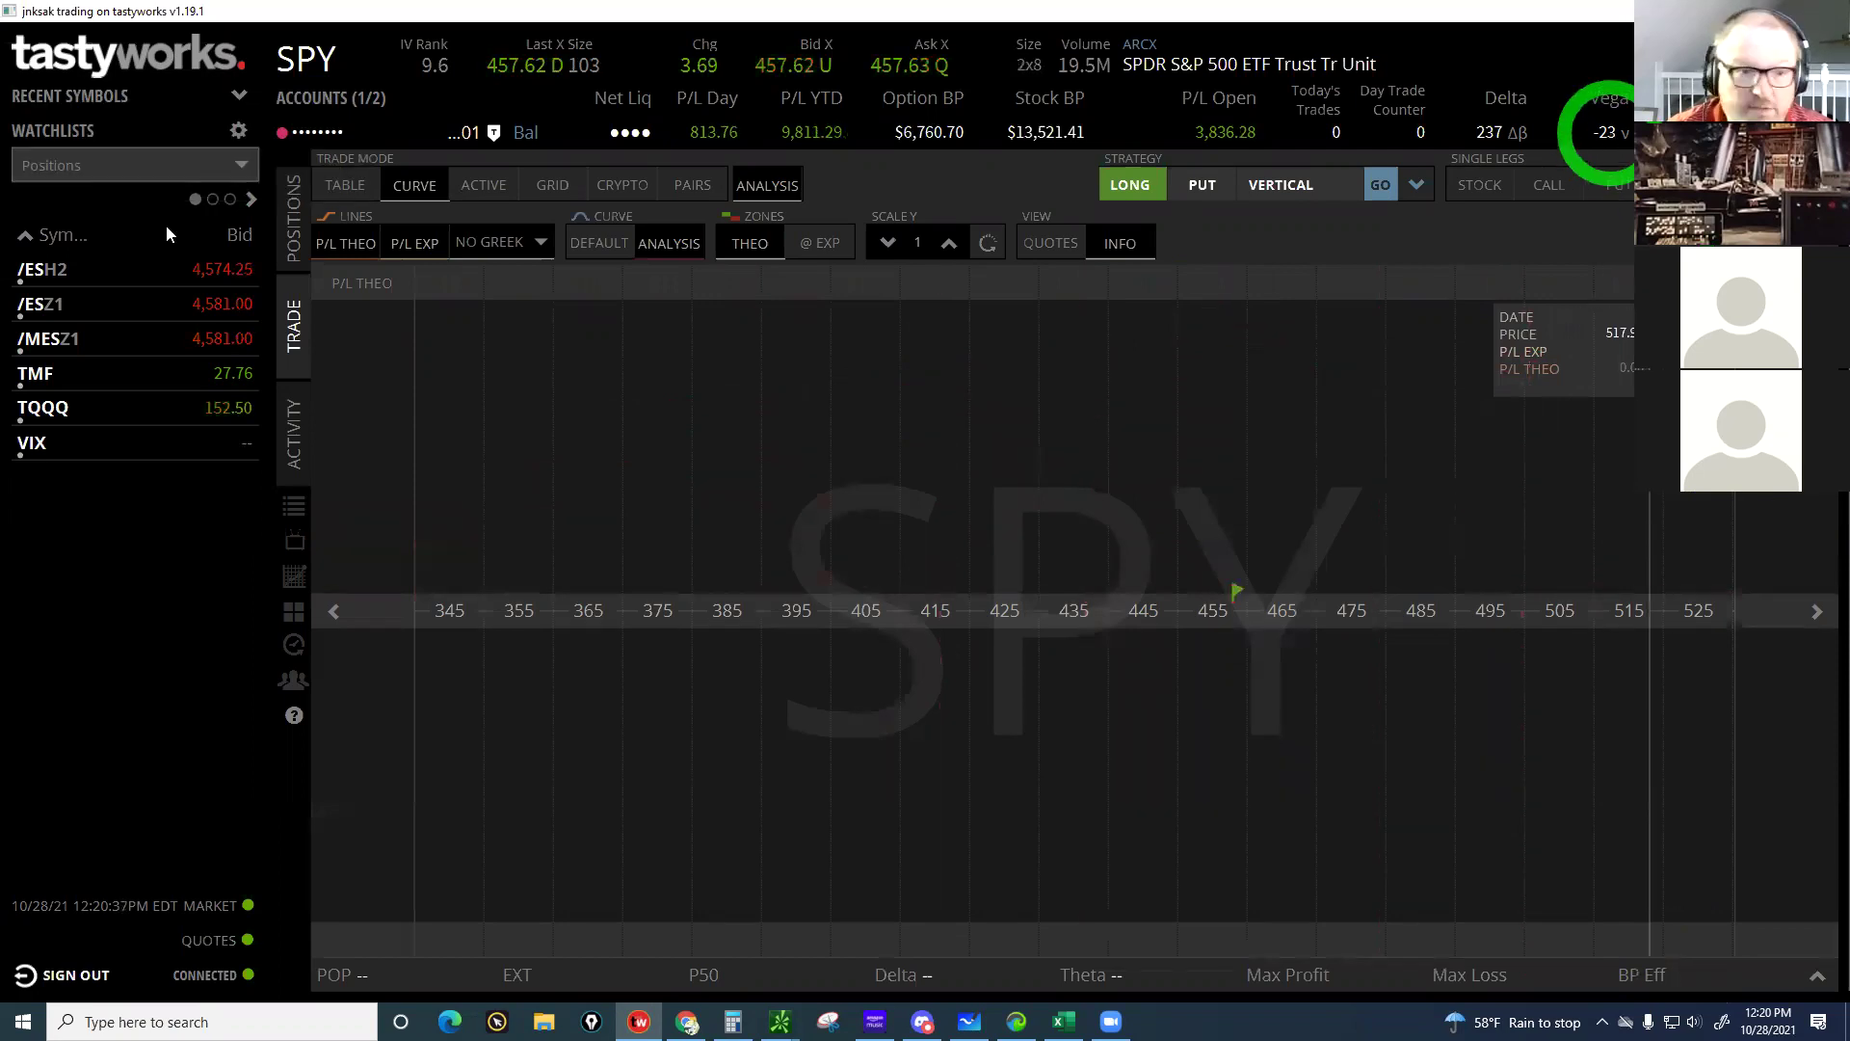
Replace the working SPY calendar order with a 3.80 limit price, send it and check the account vega
left_click(241, 234)
left_click(292, 279)
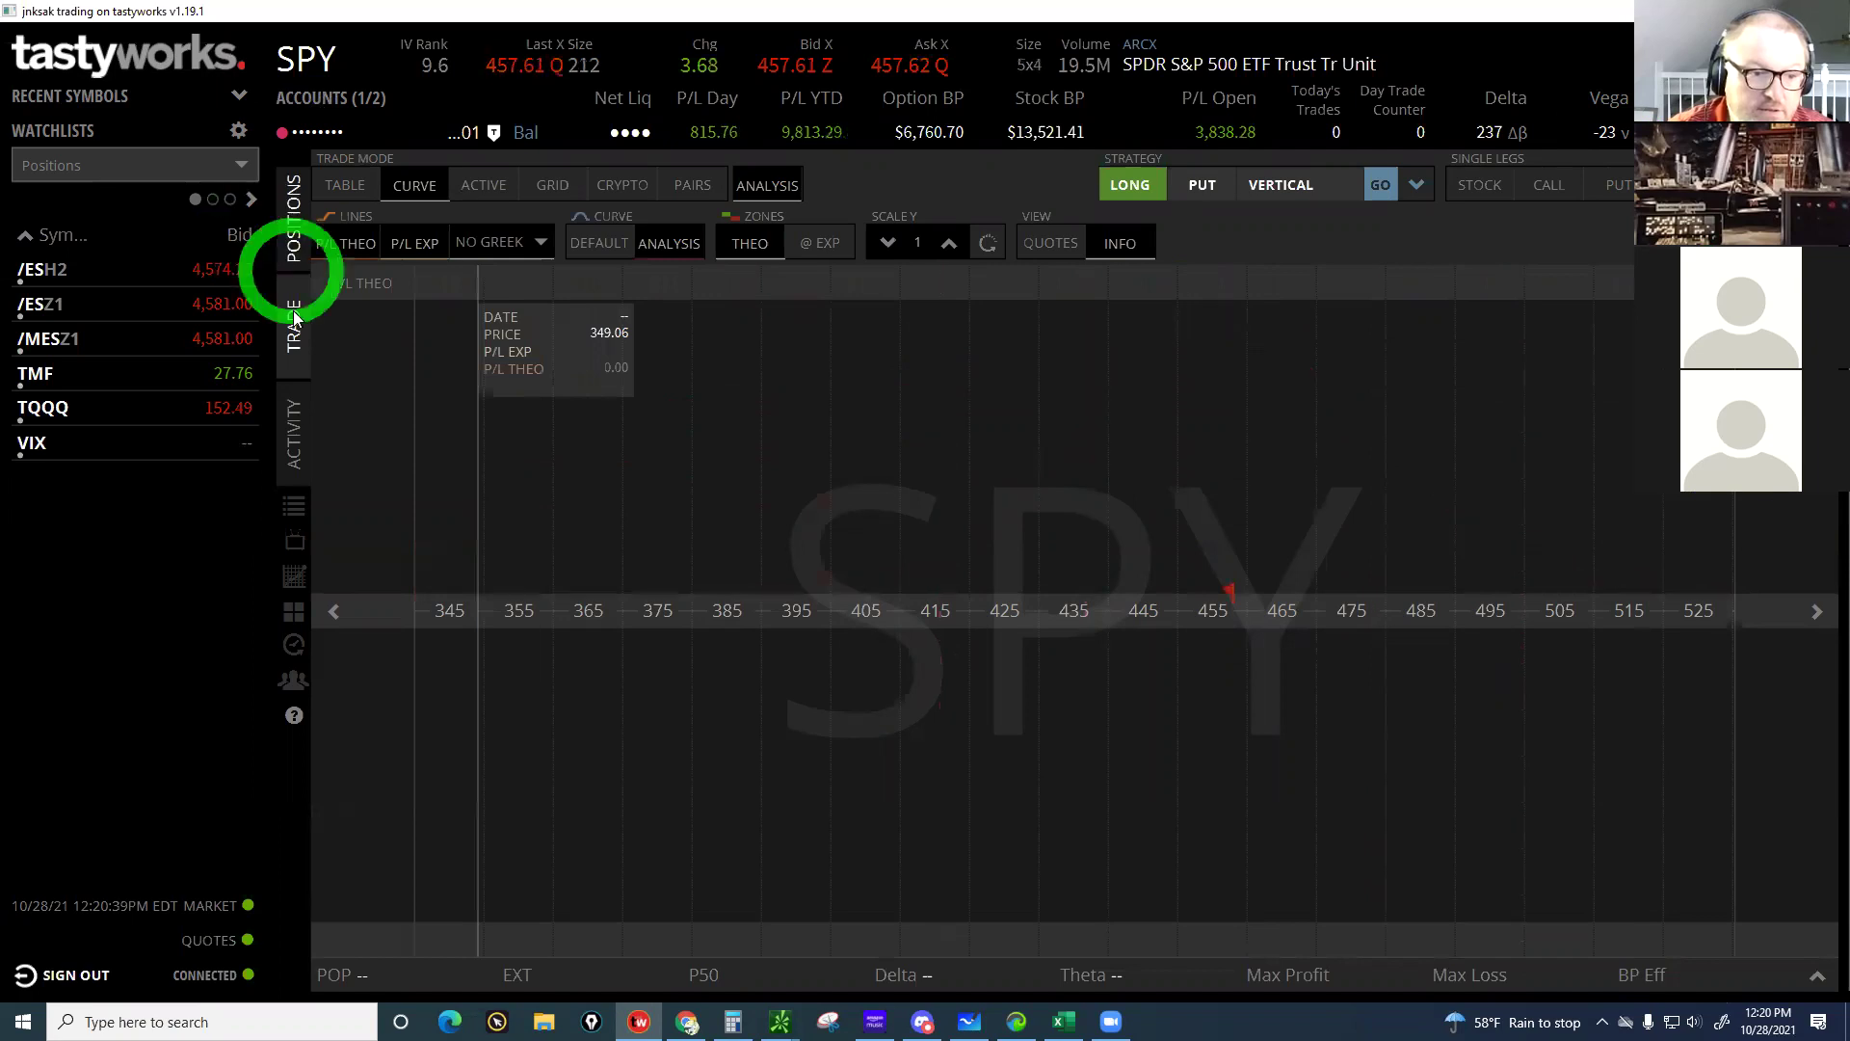
left_click(294, 428)
left_click(467, 255)
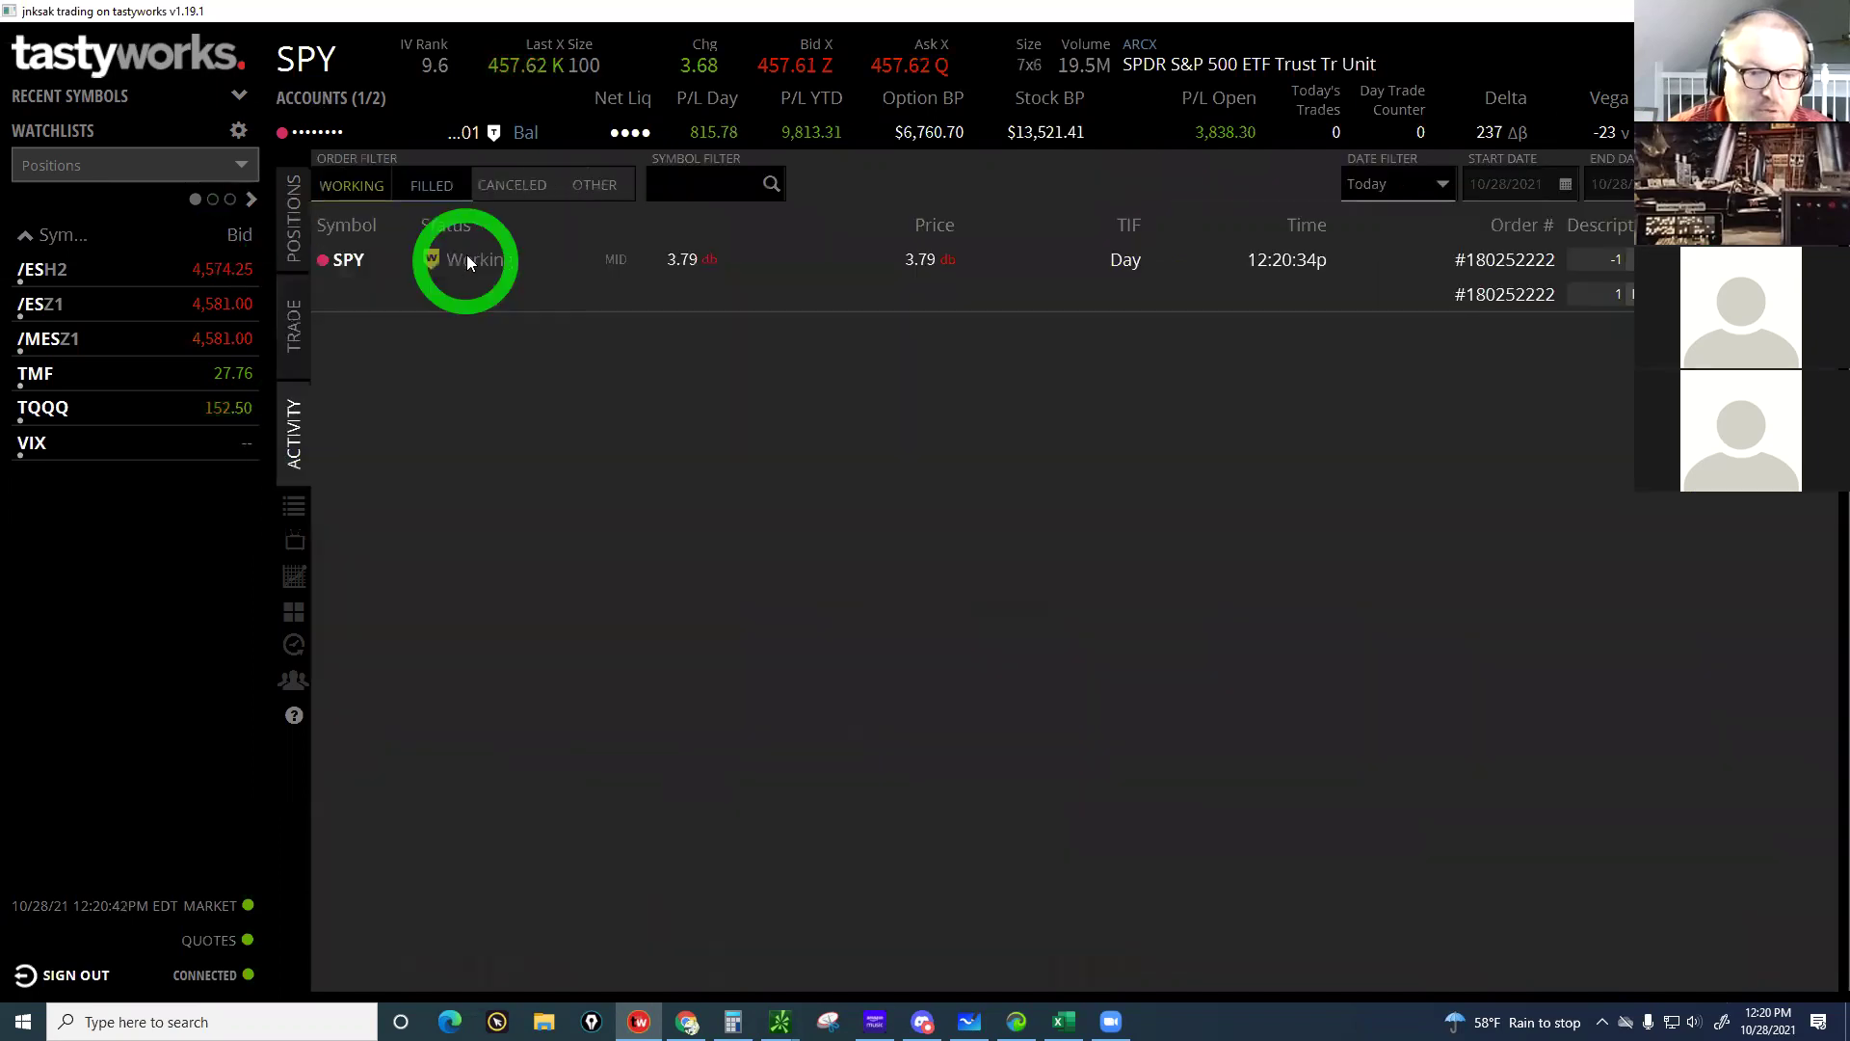
left_click(370, 297)
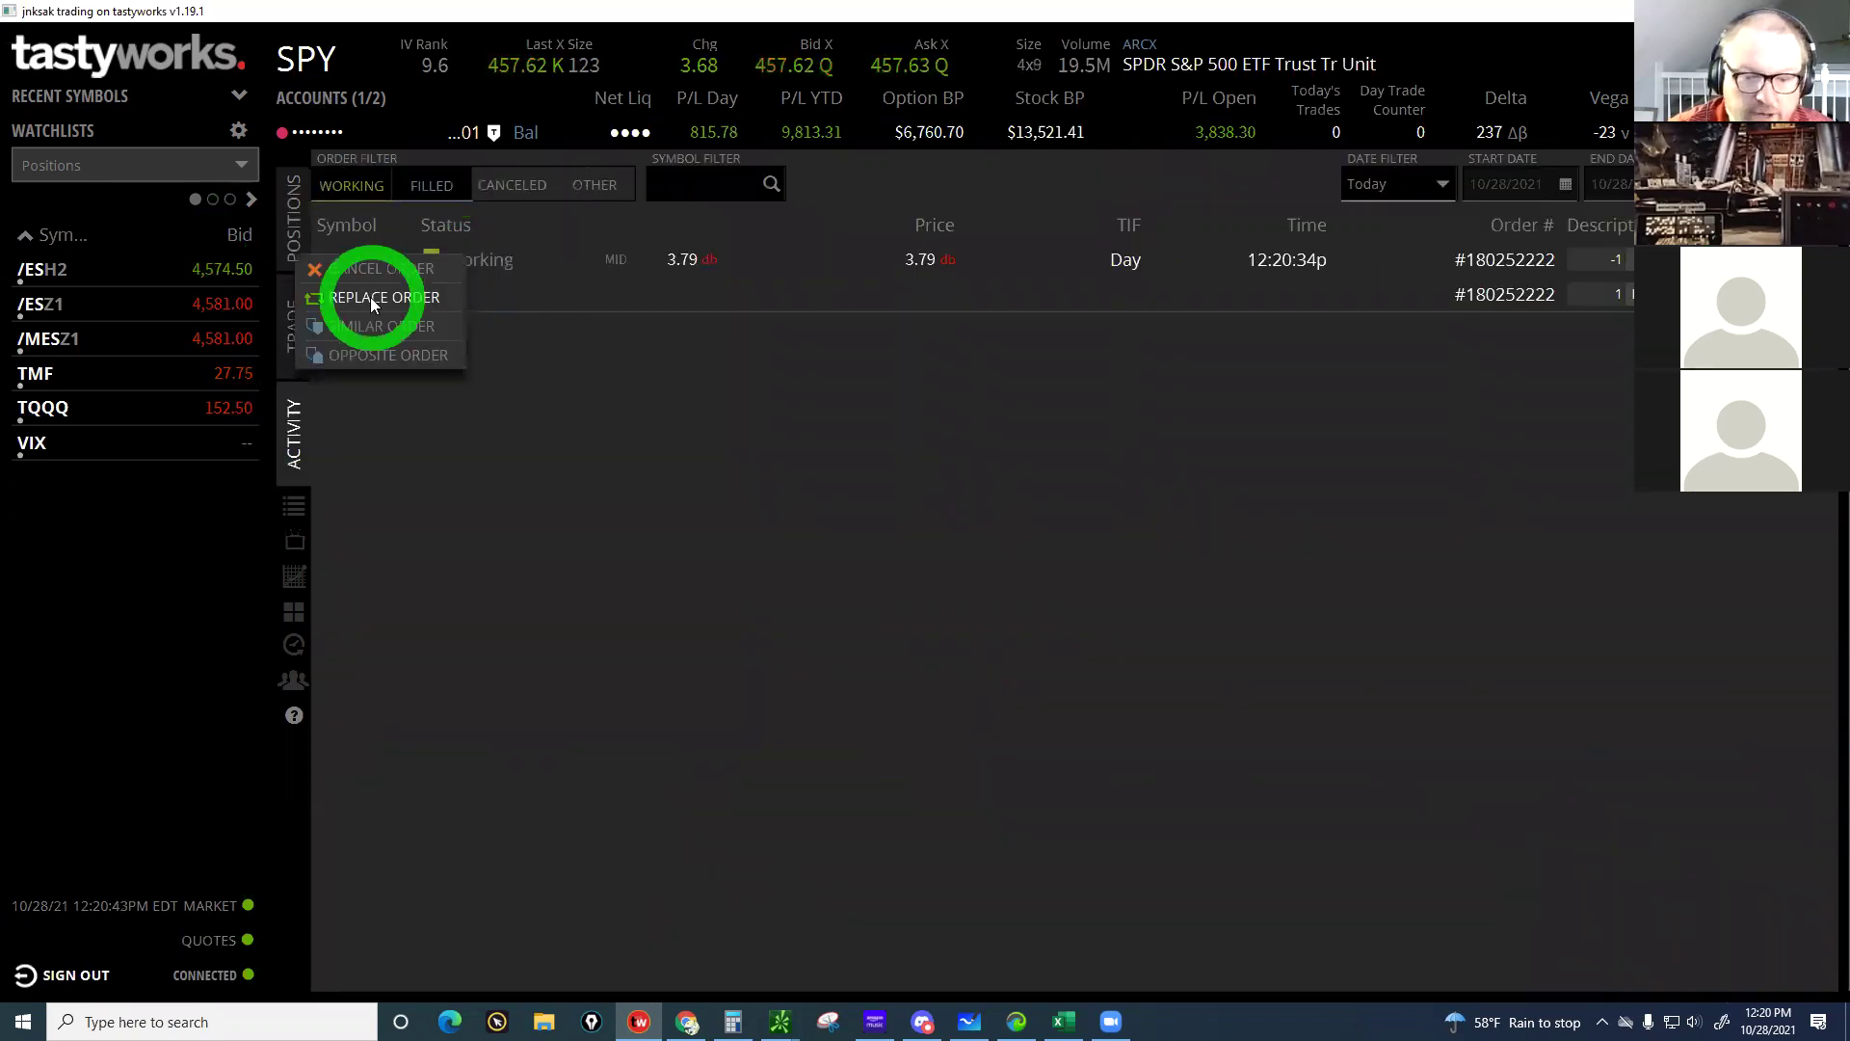
left_click(1177, 796)
left_click(1446, 888)
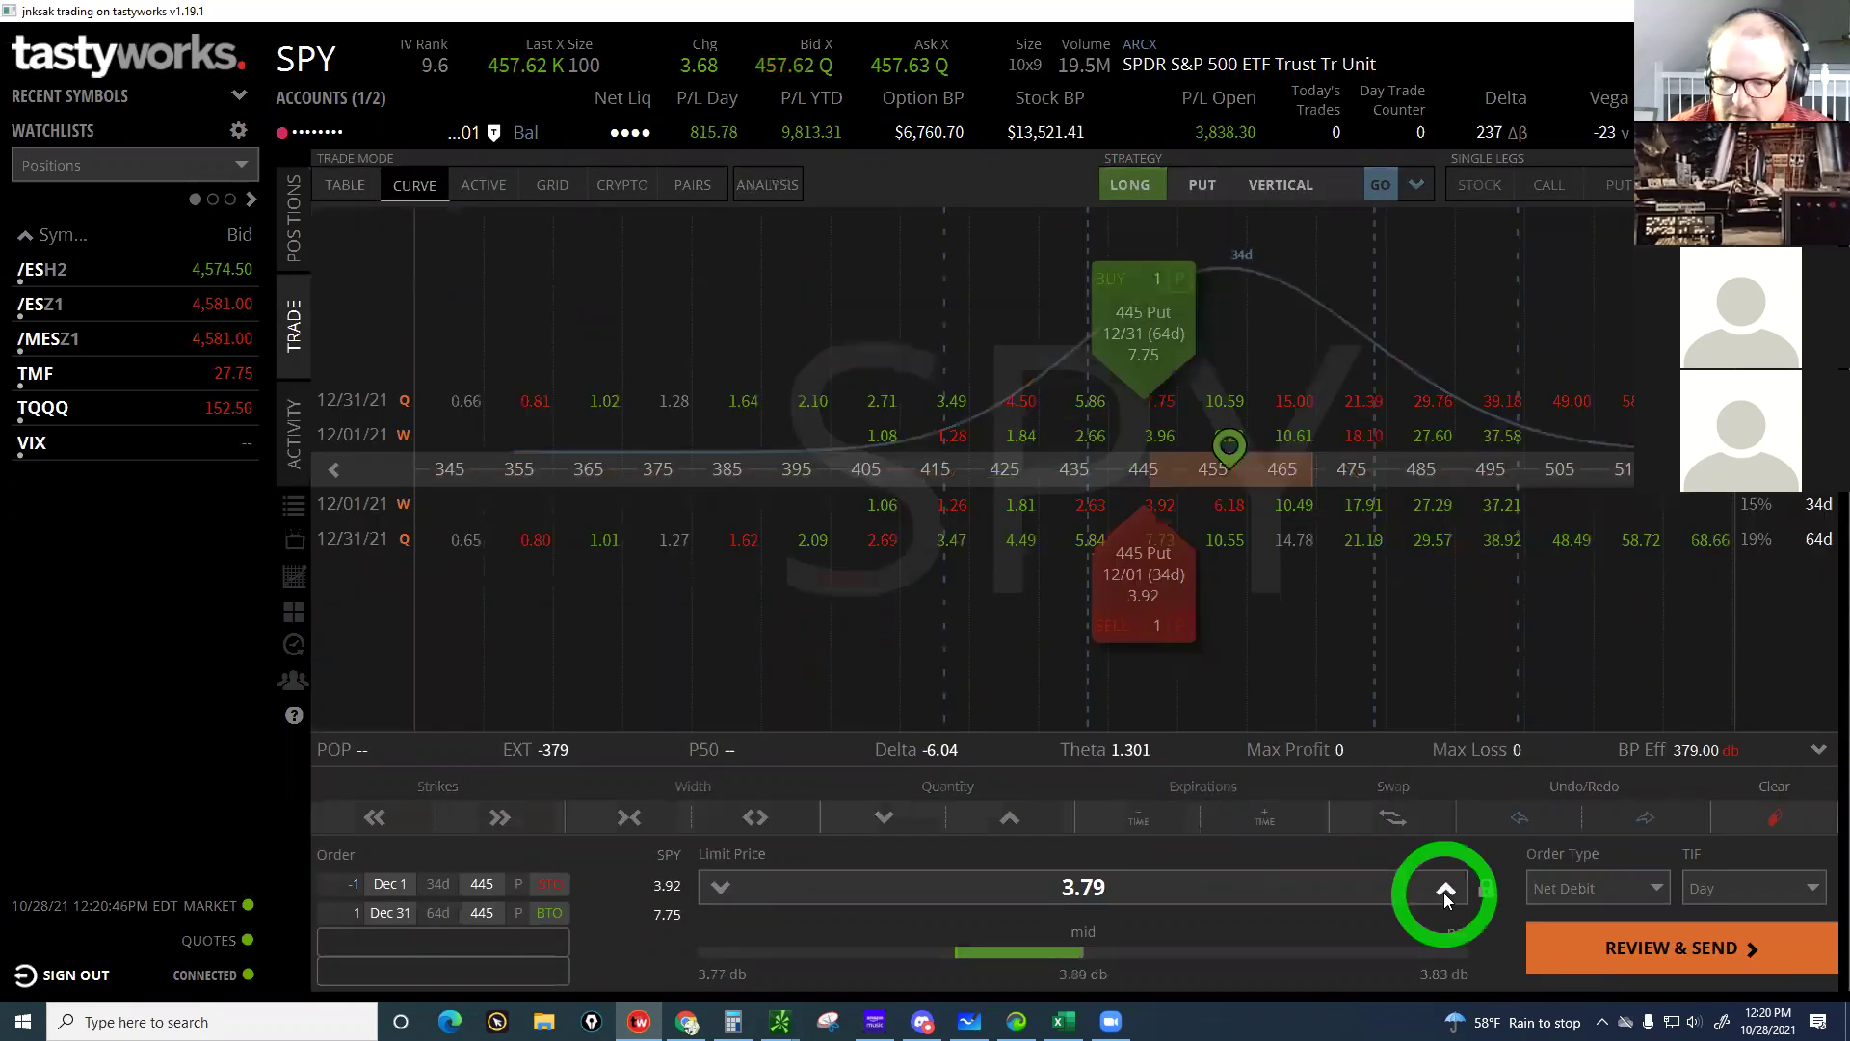
left_click(1654, 952)
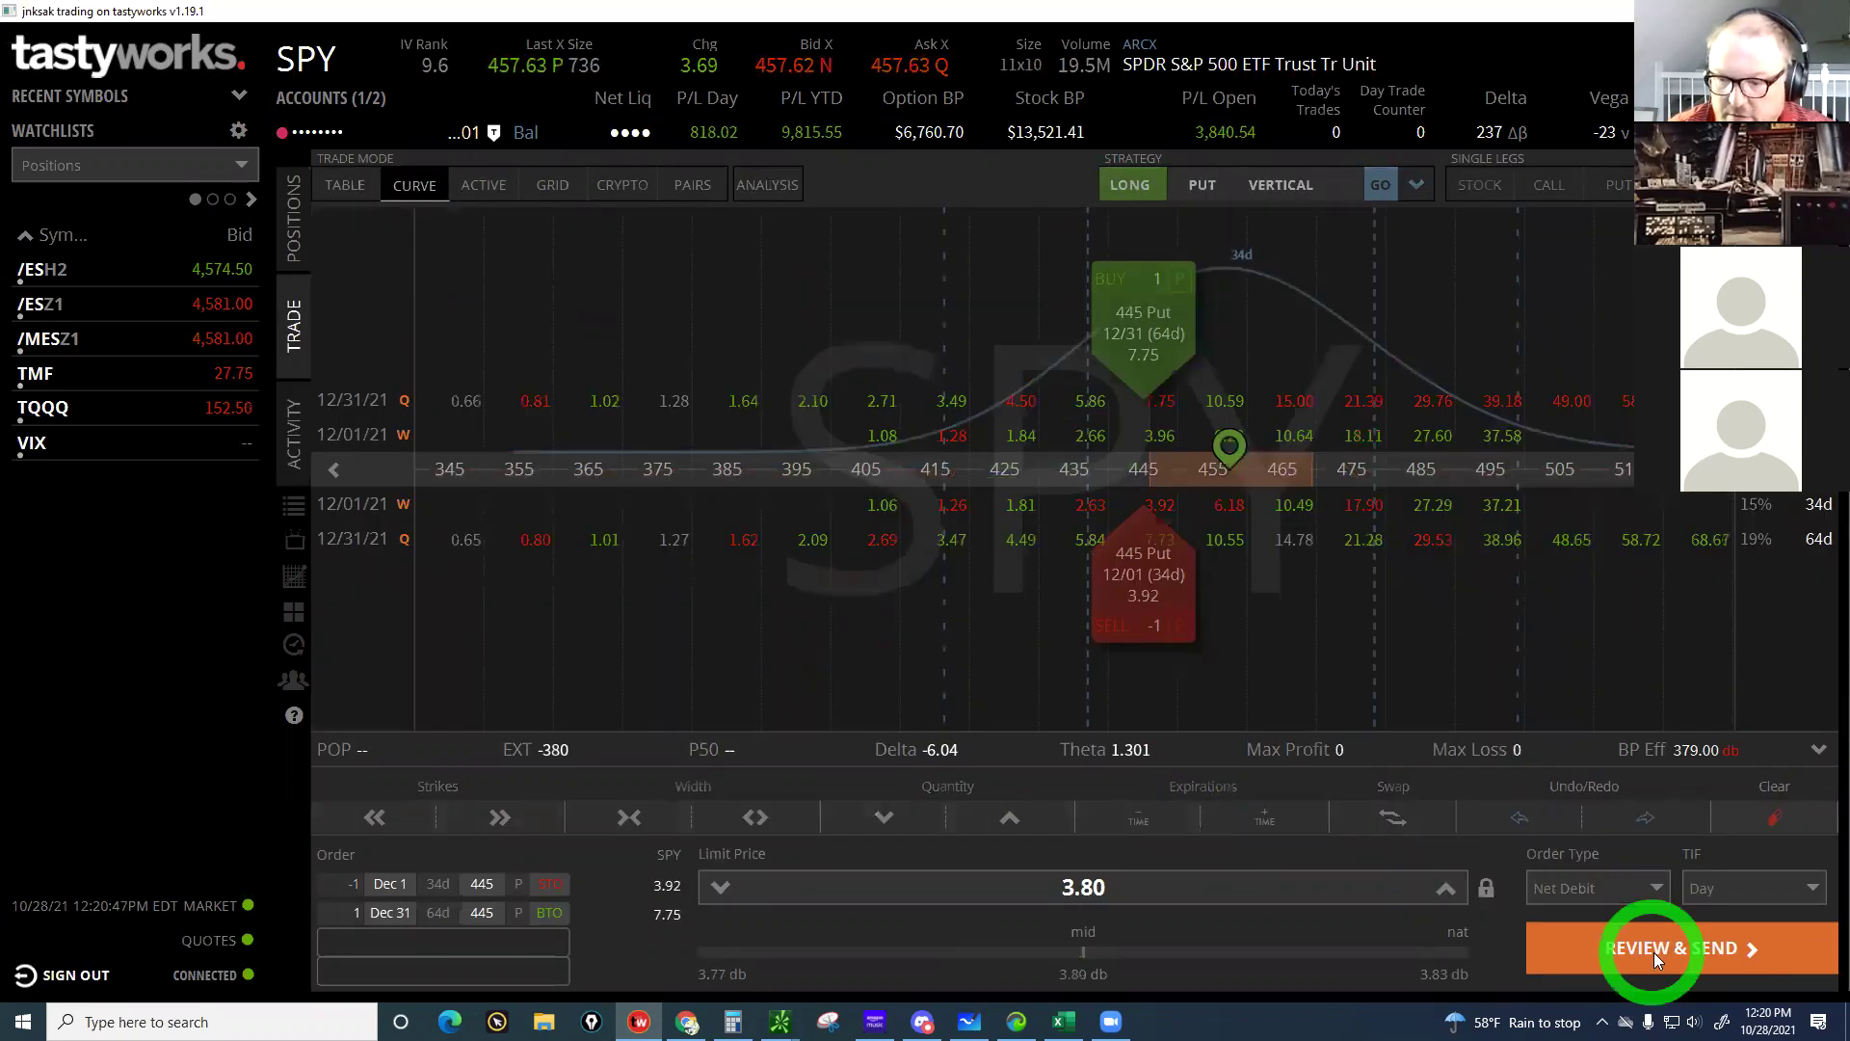
left_click(1654, 952)
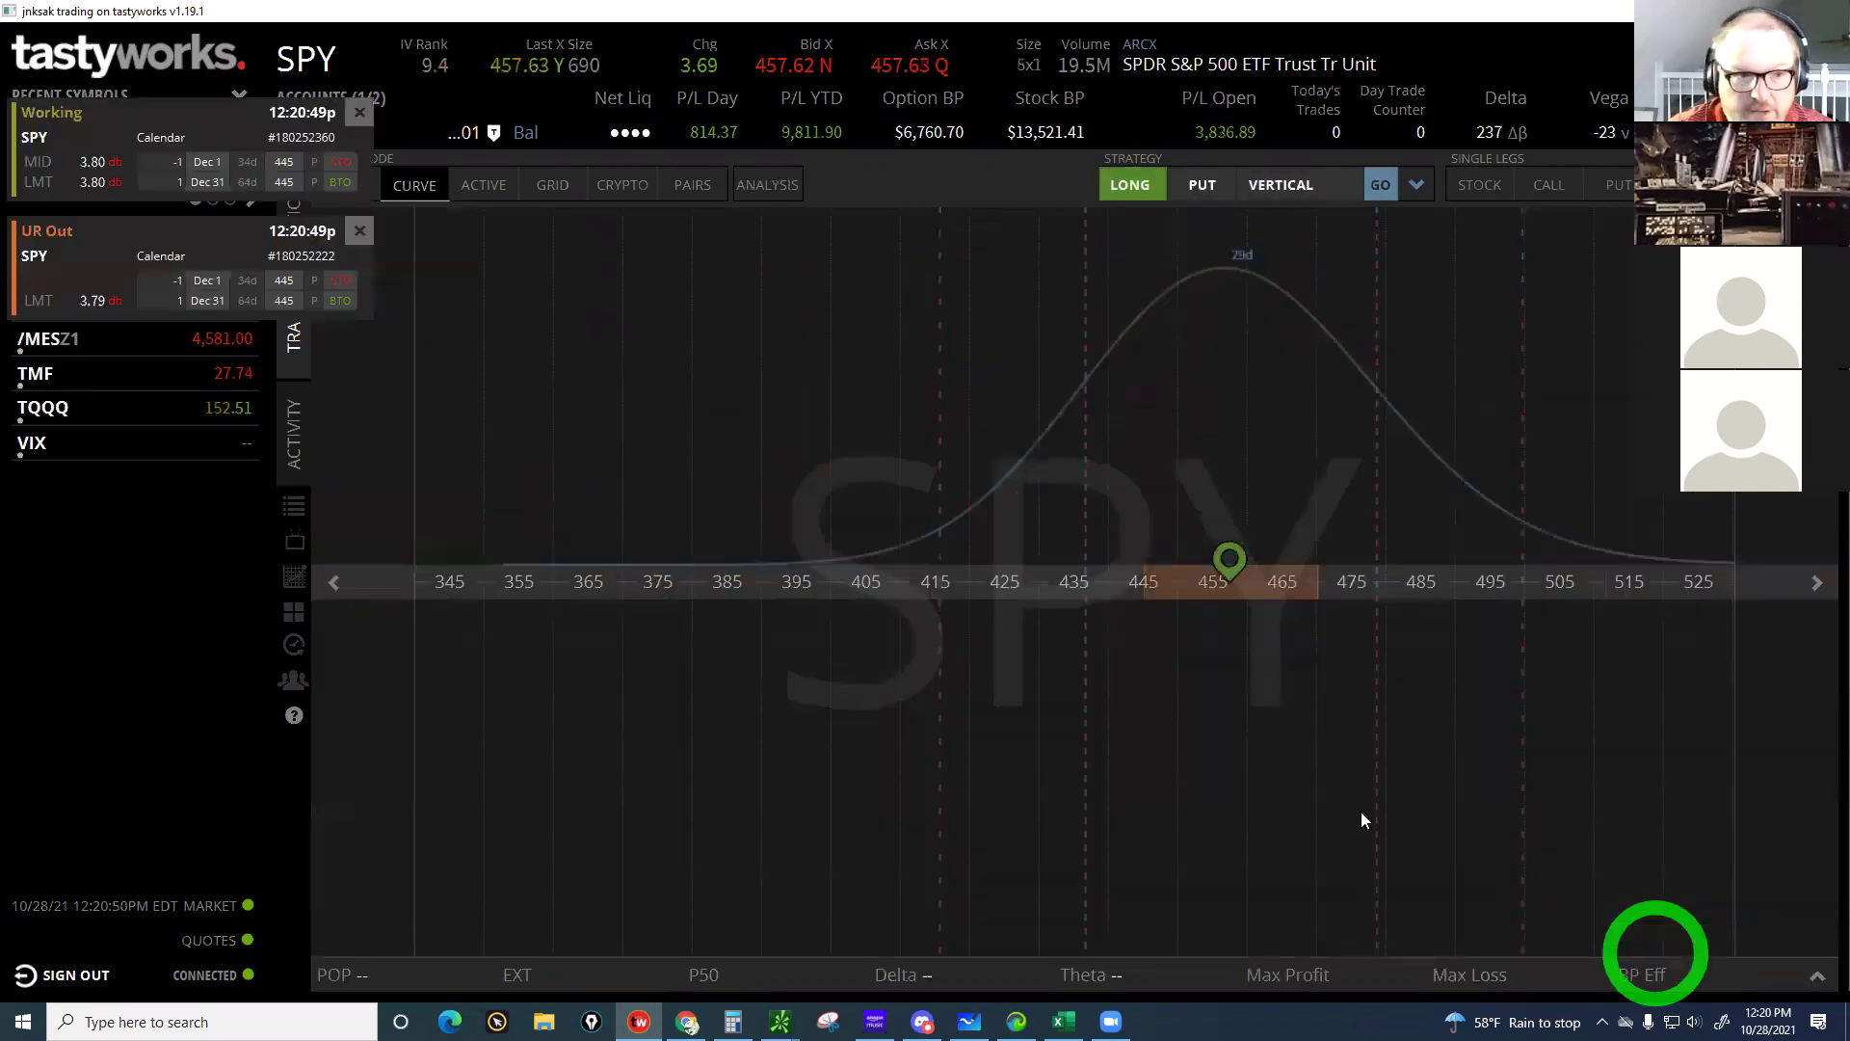
left_click(1299, 198)
left_click(1589, 136)
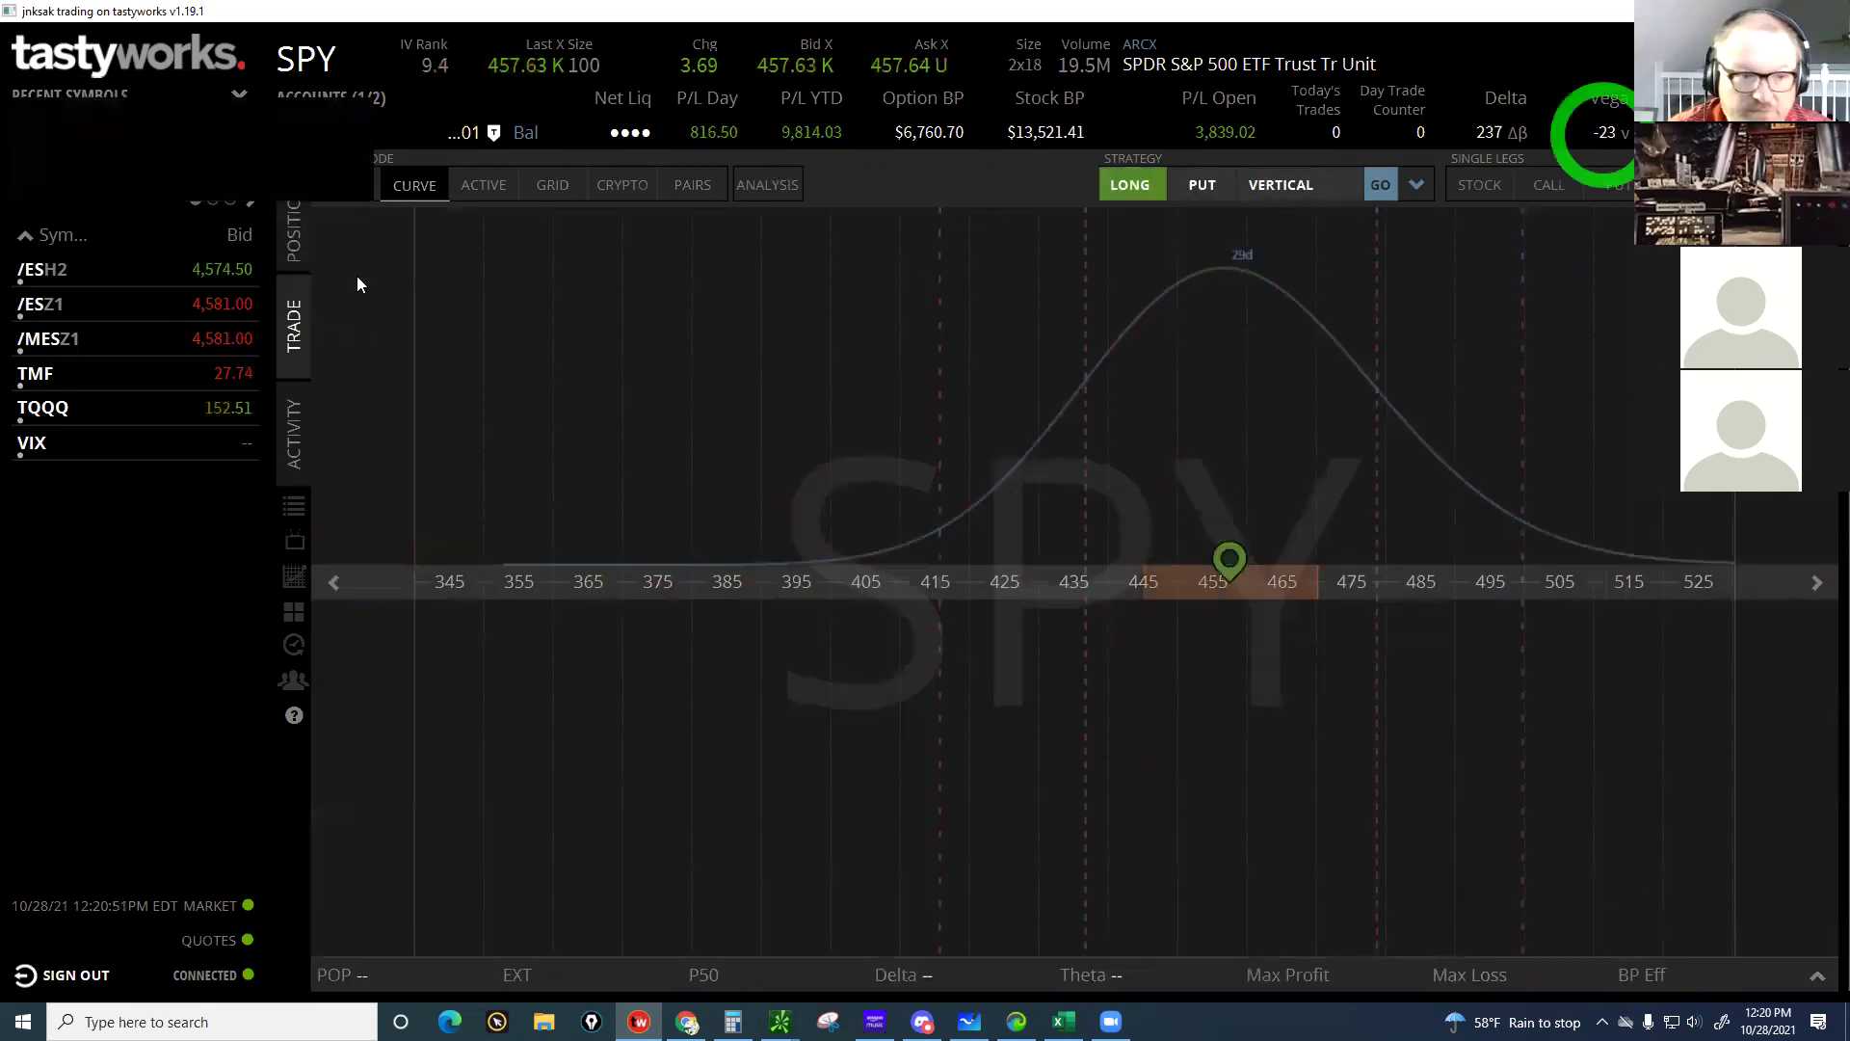
Replace the working SPY calendar order with a 3.81 limit price and send it
left_click(345, 360)
left_click(303, 439)
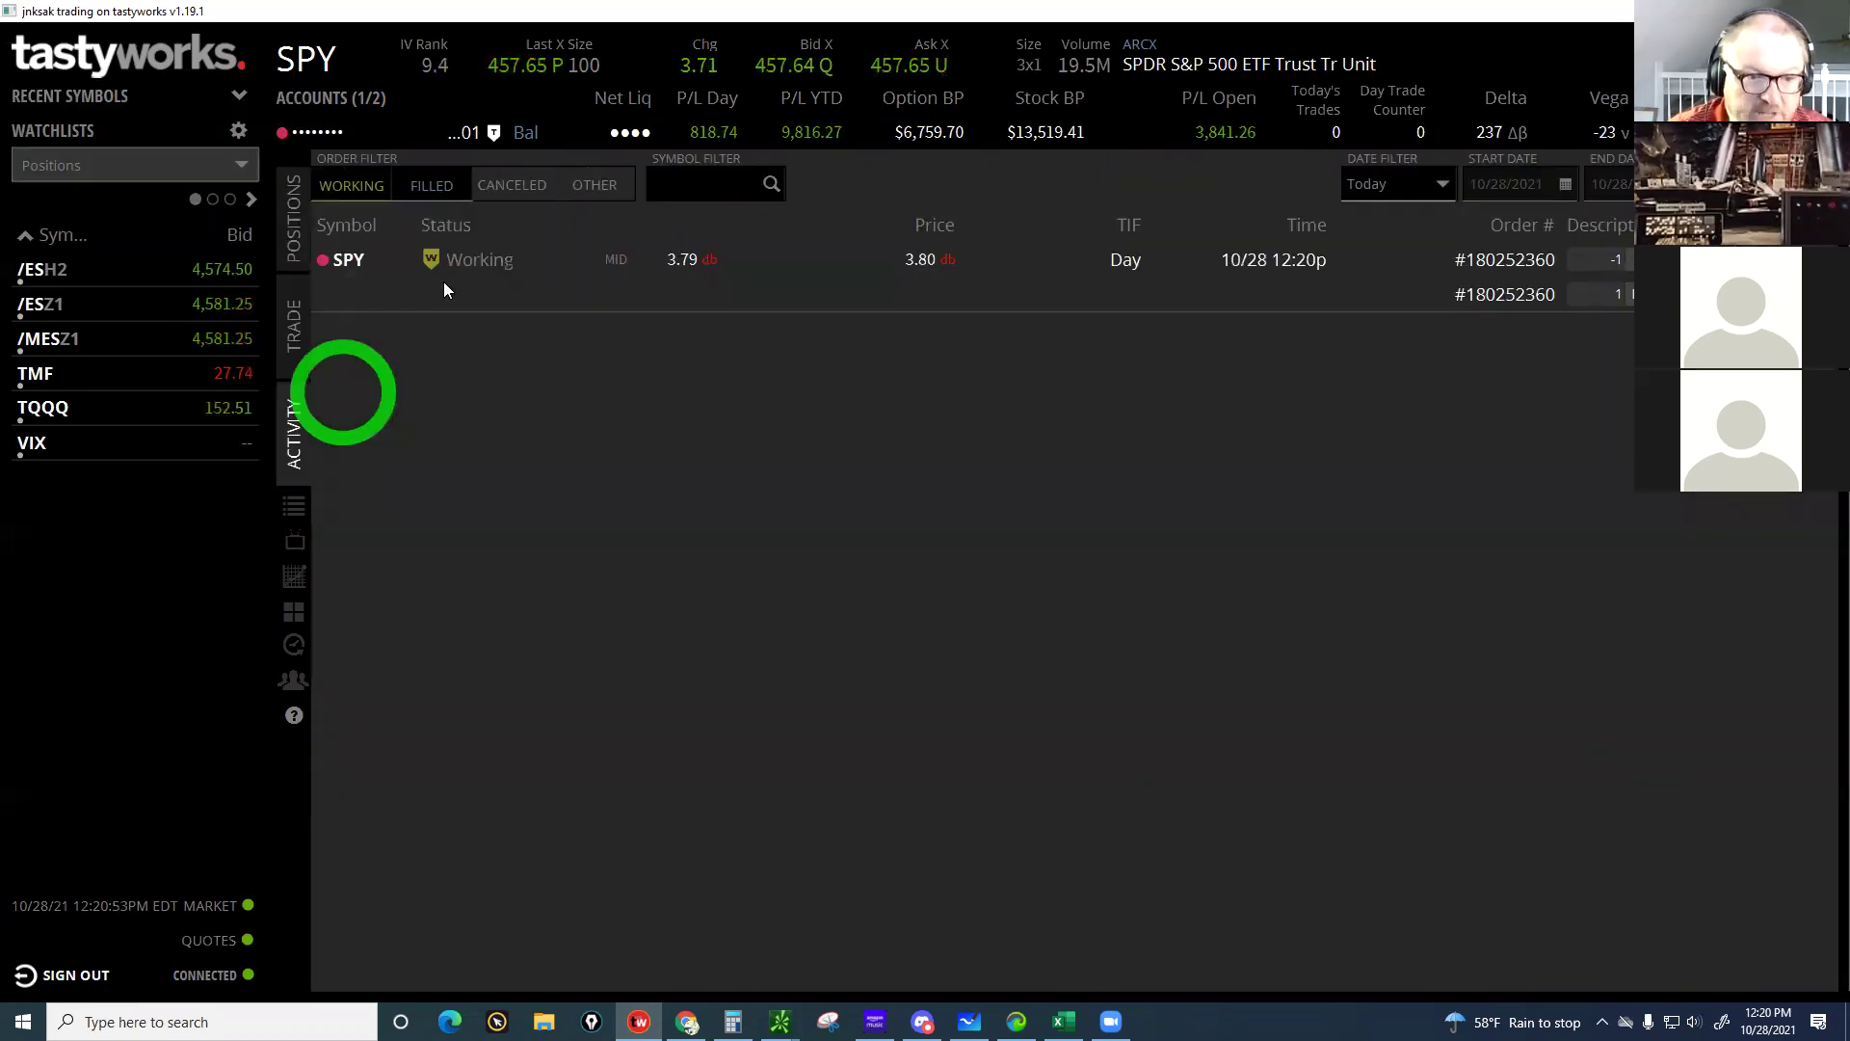
right_click(454, 262)
left_click(354, 308)
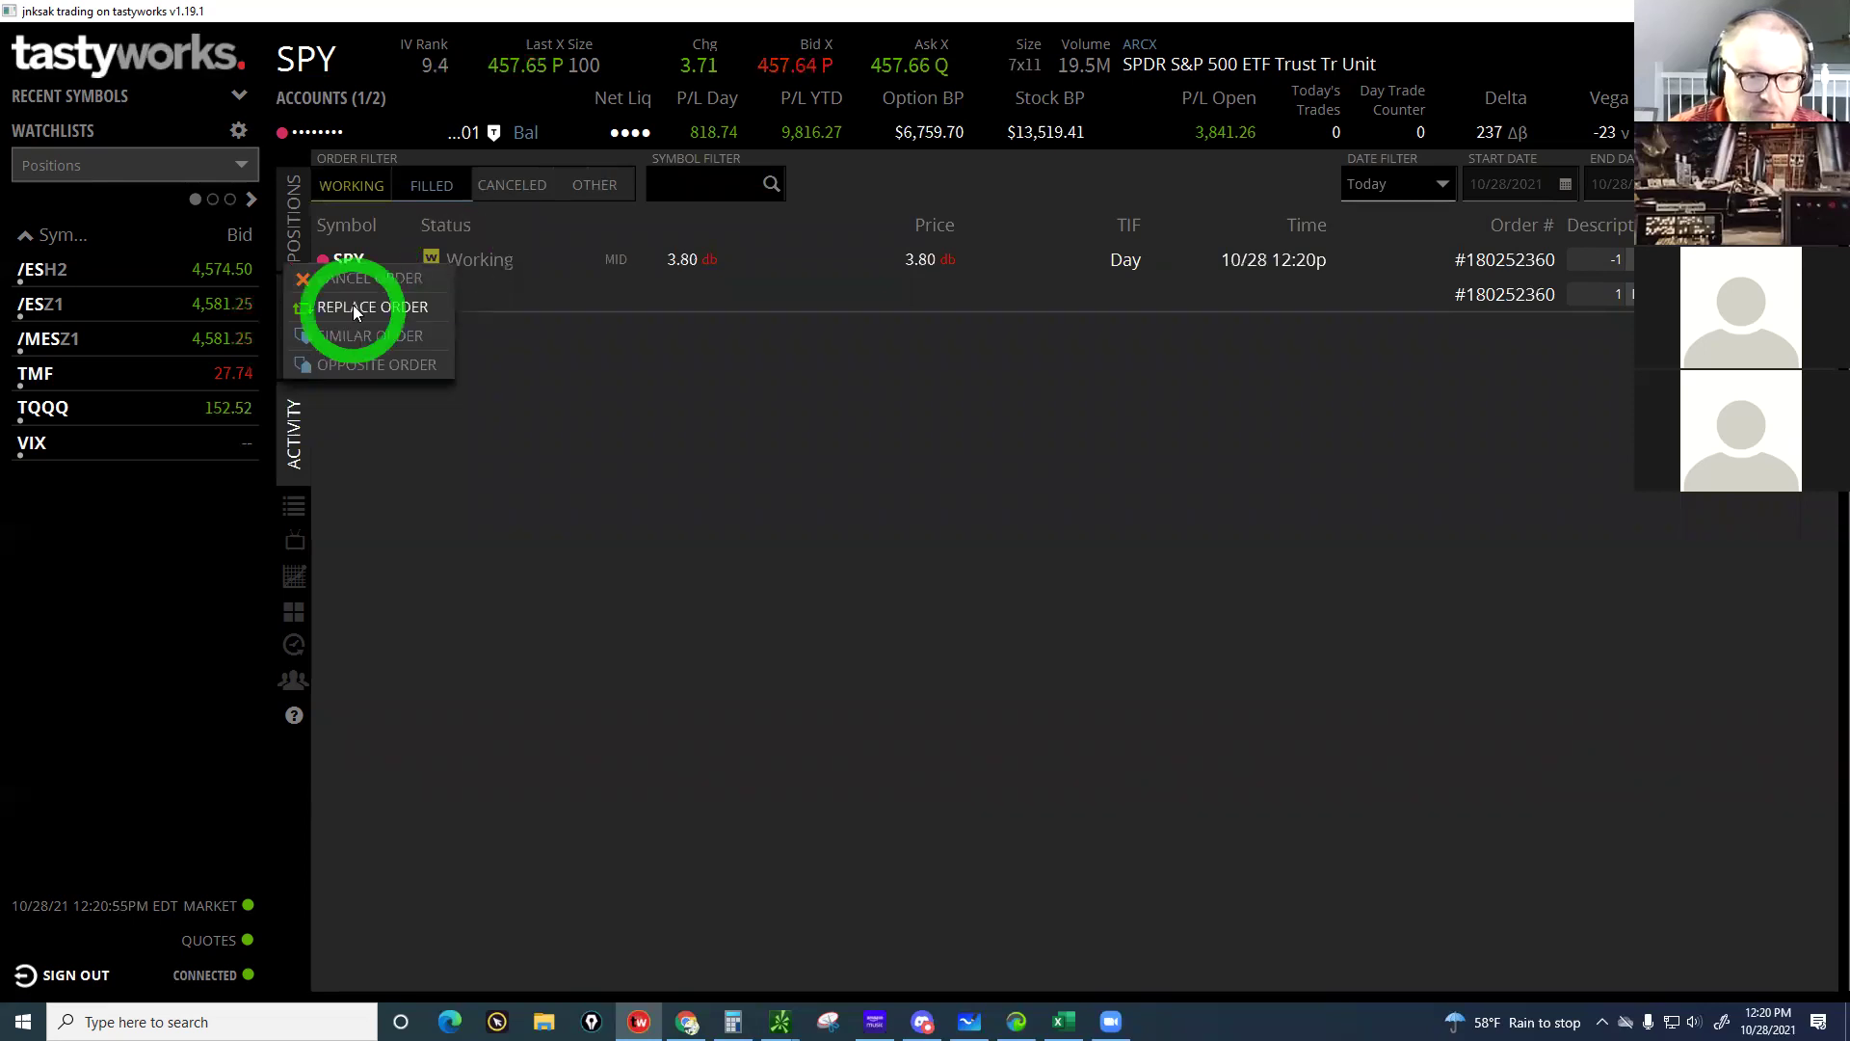
left_click(1354, 788)
left_click(1448, 892)
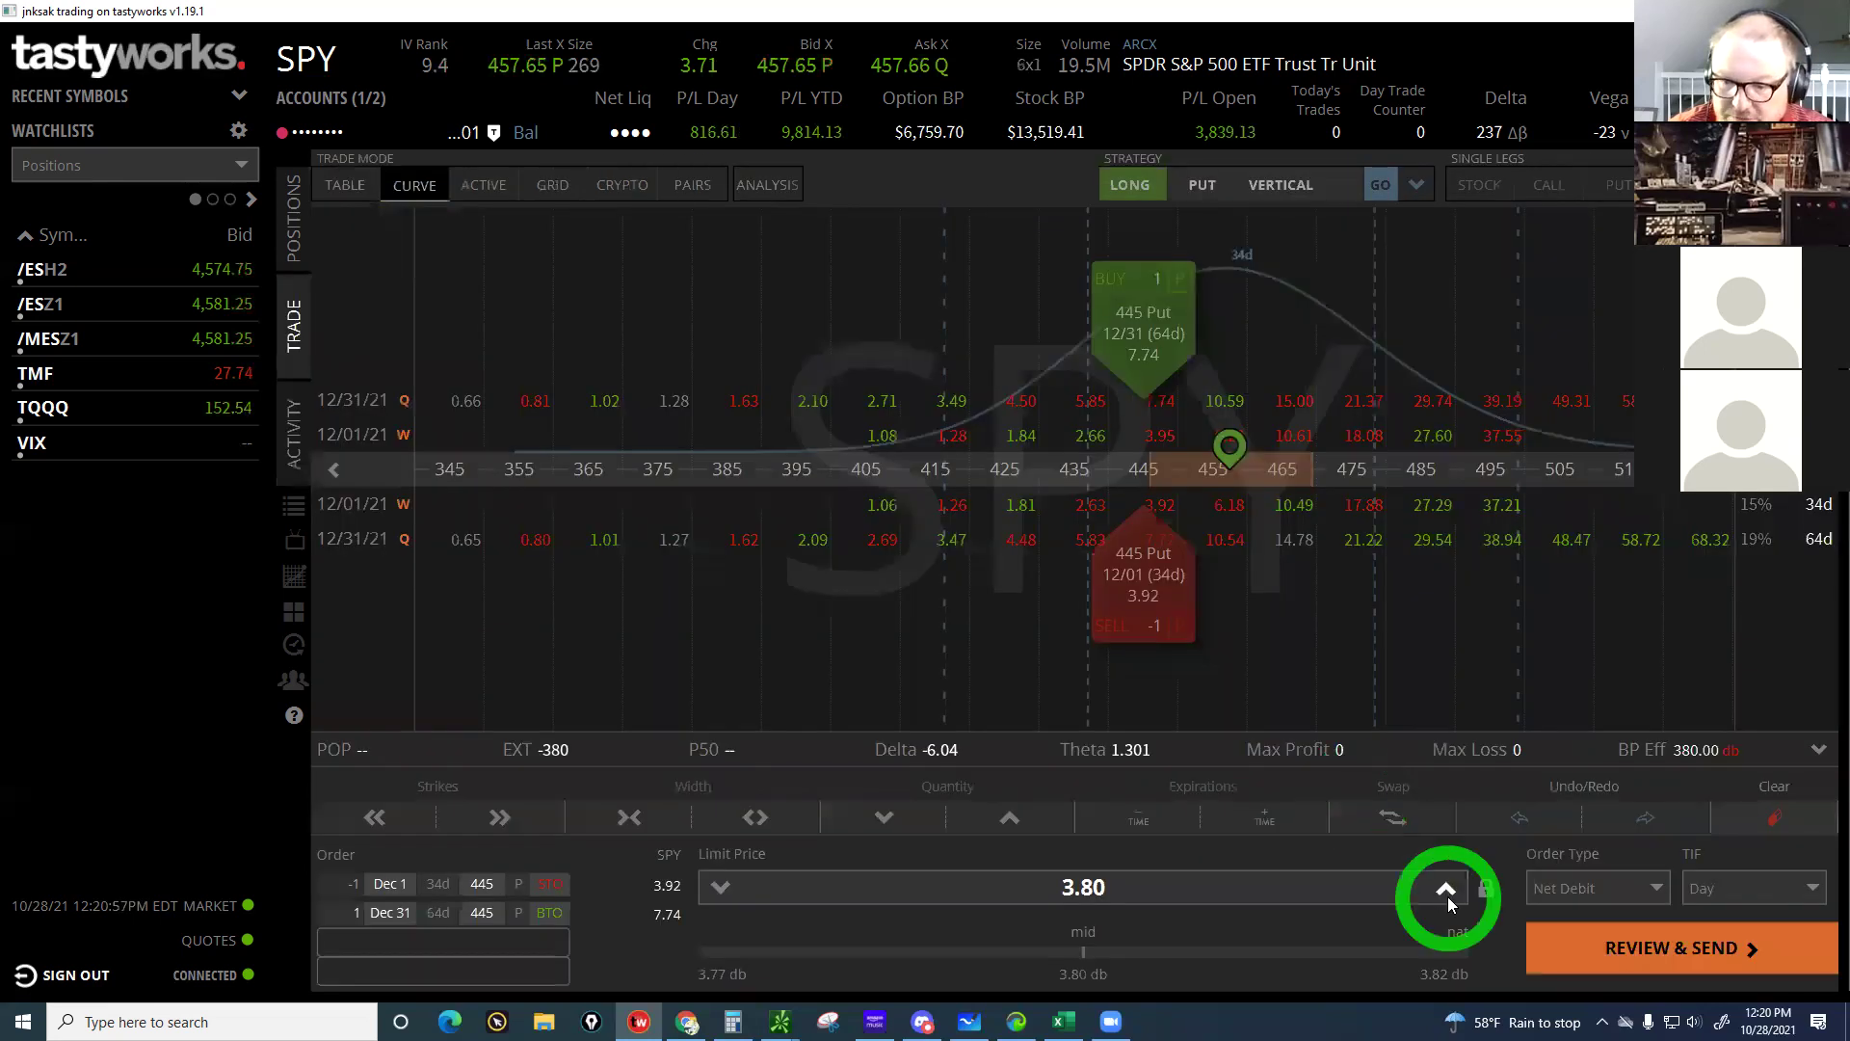
left_click(1744, 956)
left_click(1740, 954)
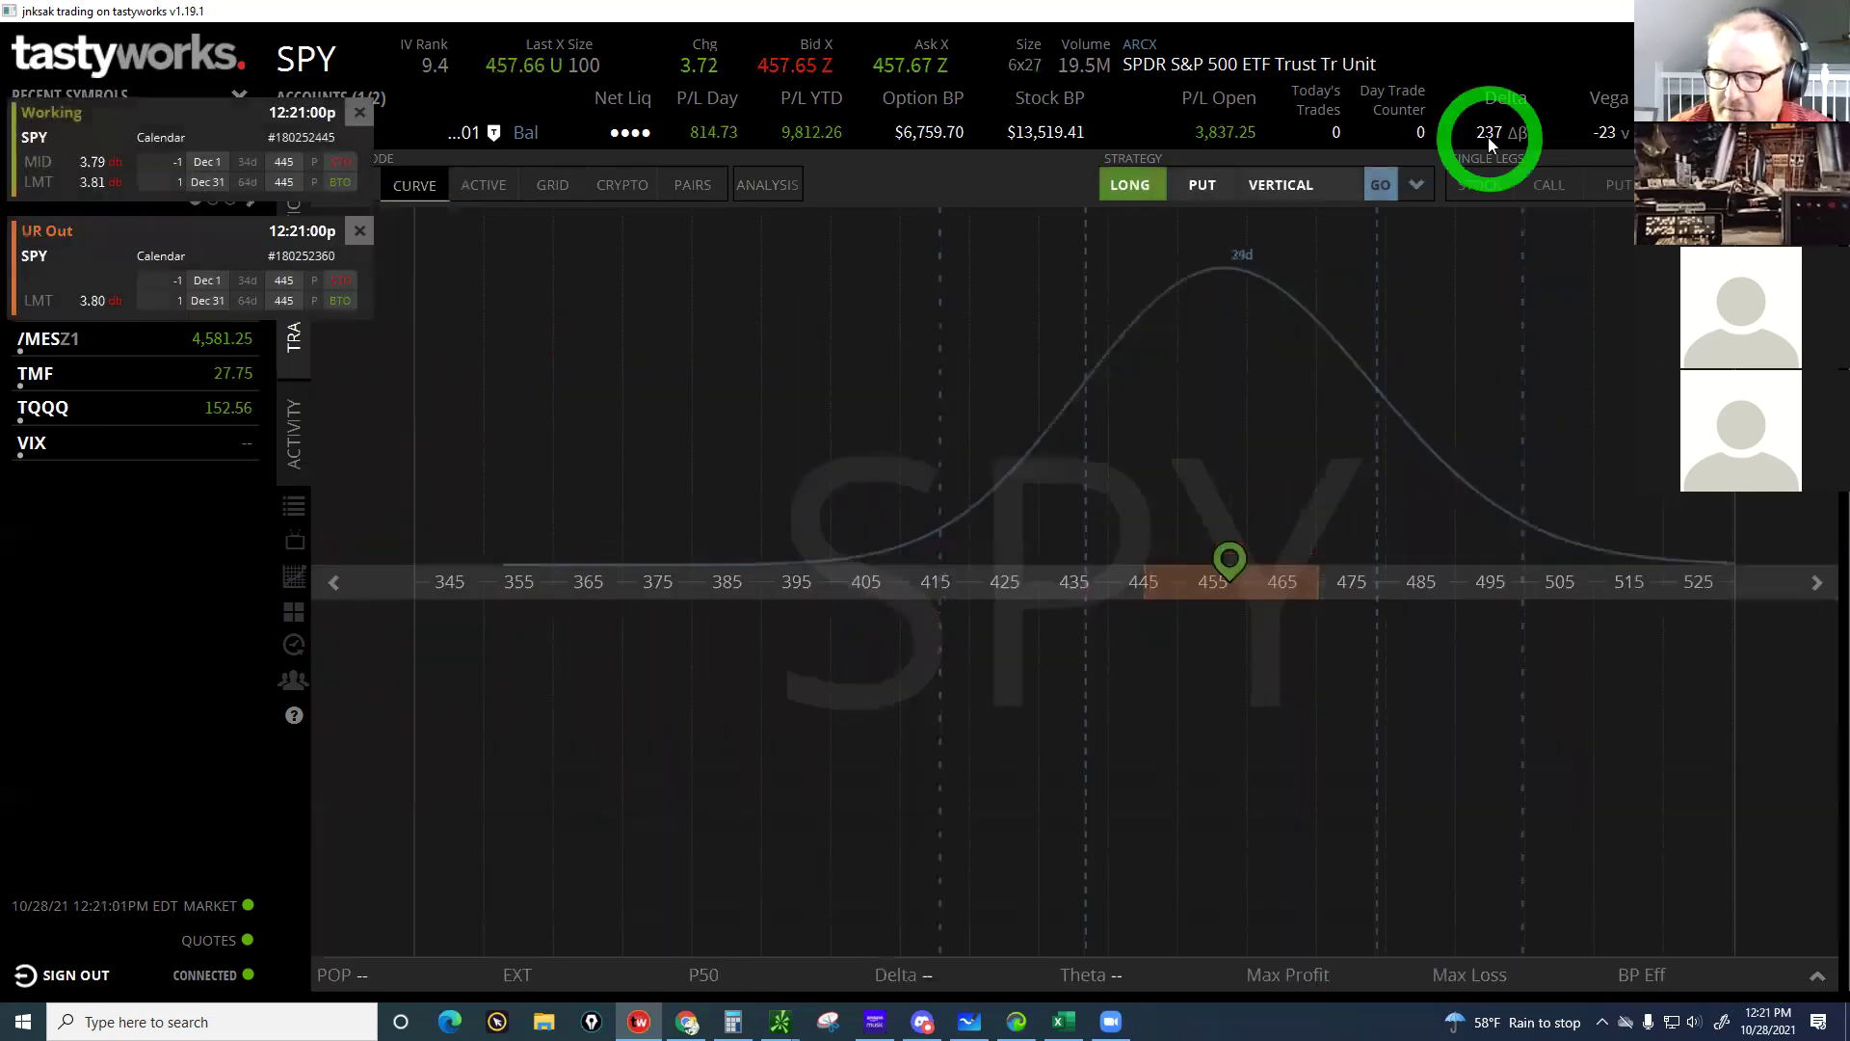
Replace the working SPY calendar order with a 3.83 limit price and send it
left_click(249, 466)
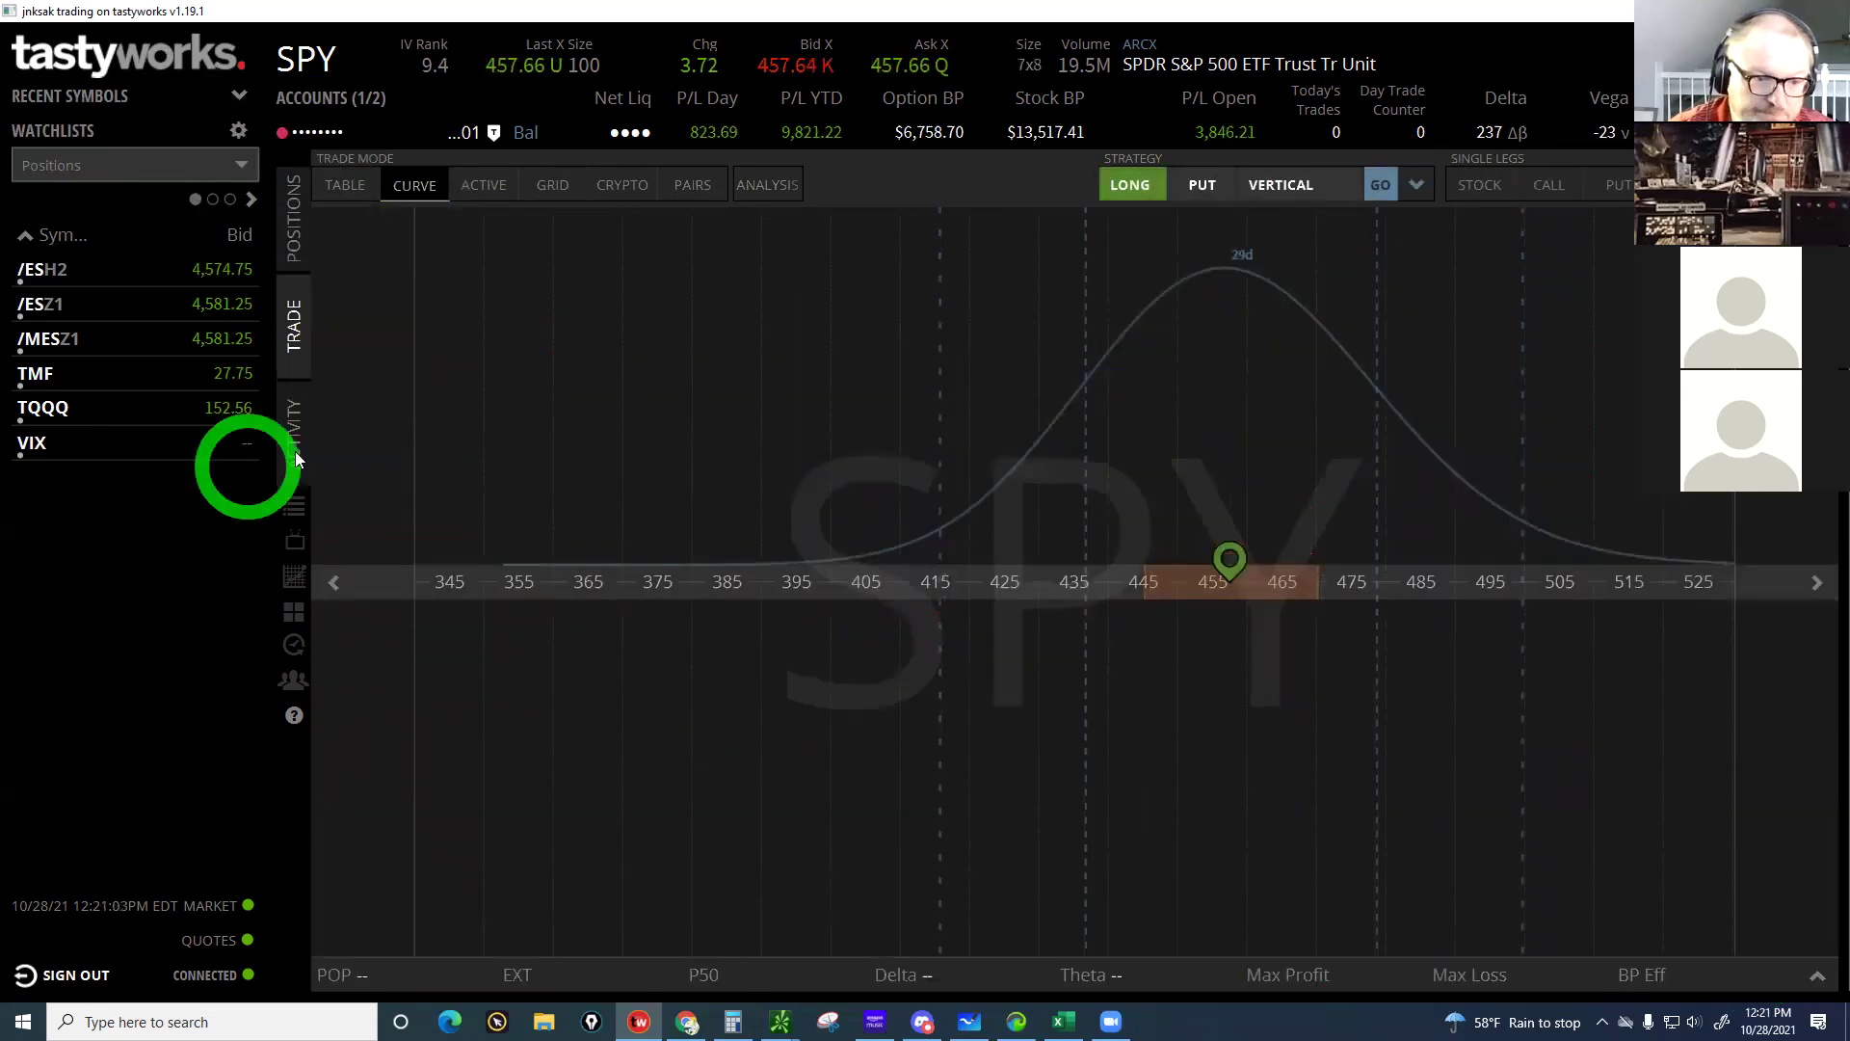
left_click(296, 435)
right_click(435, 258)
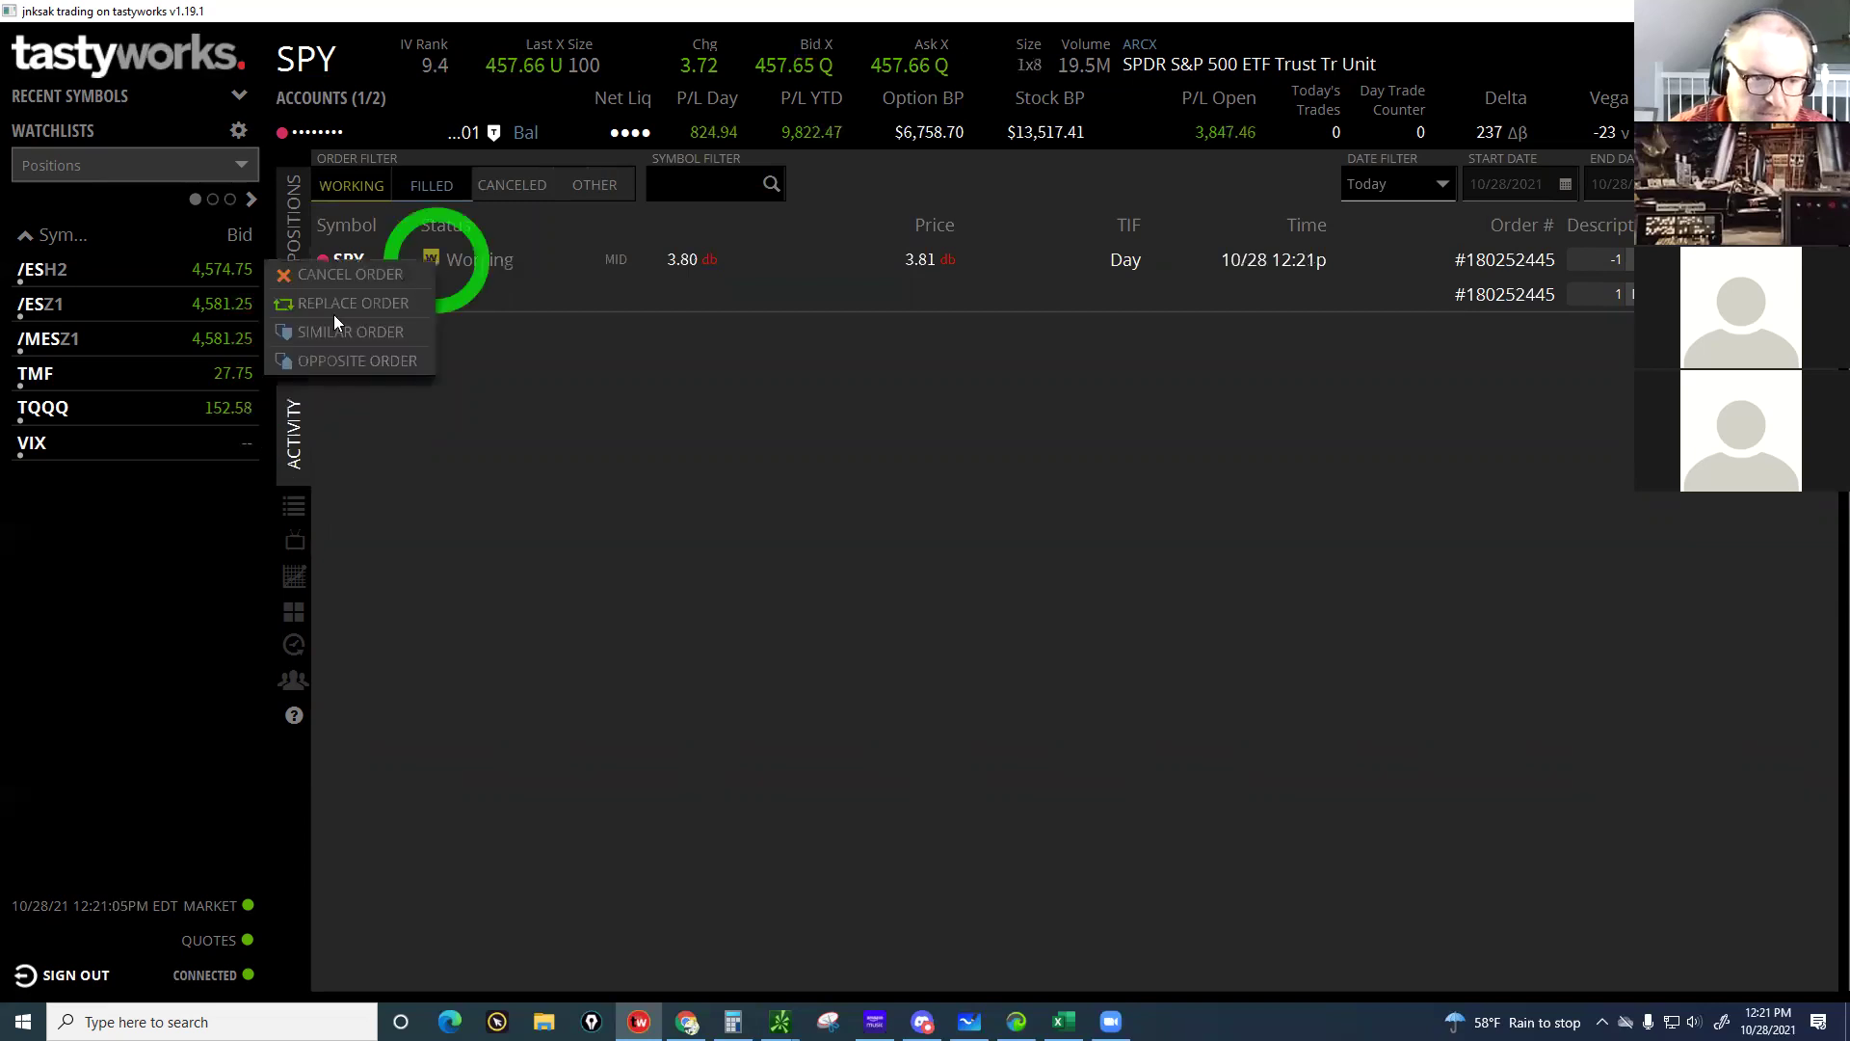
left_click(338, 304)
left_click(1445, 889)
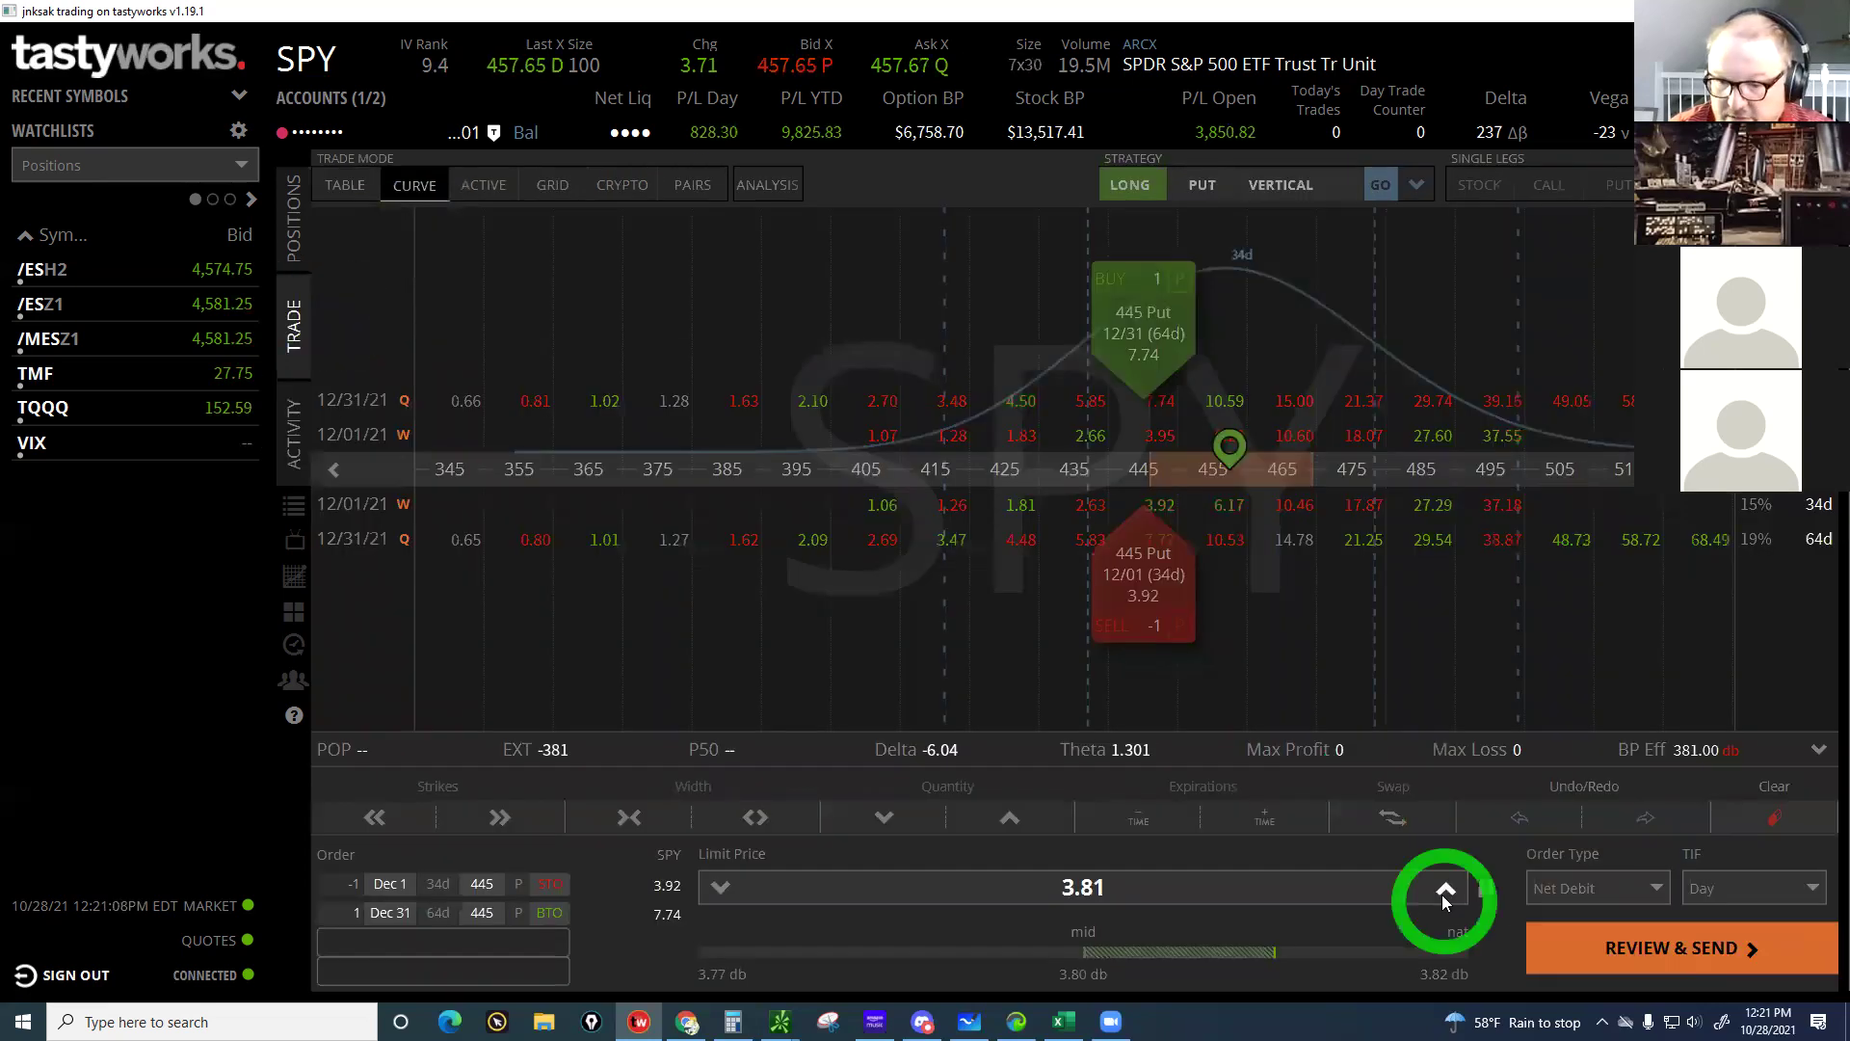
left_click(1445, 888)
left_click(1446, 888)
left_click(1677, 952)
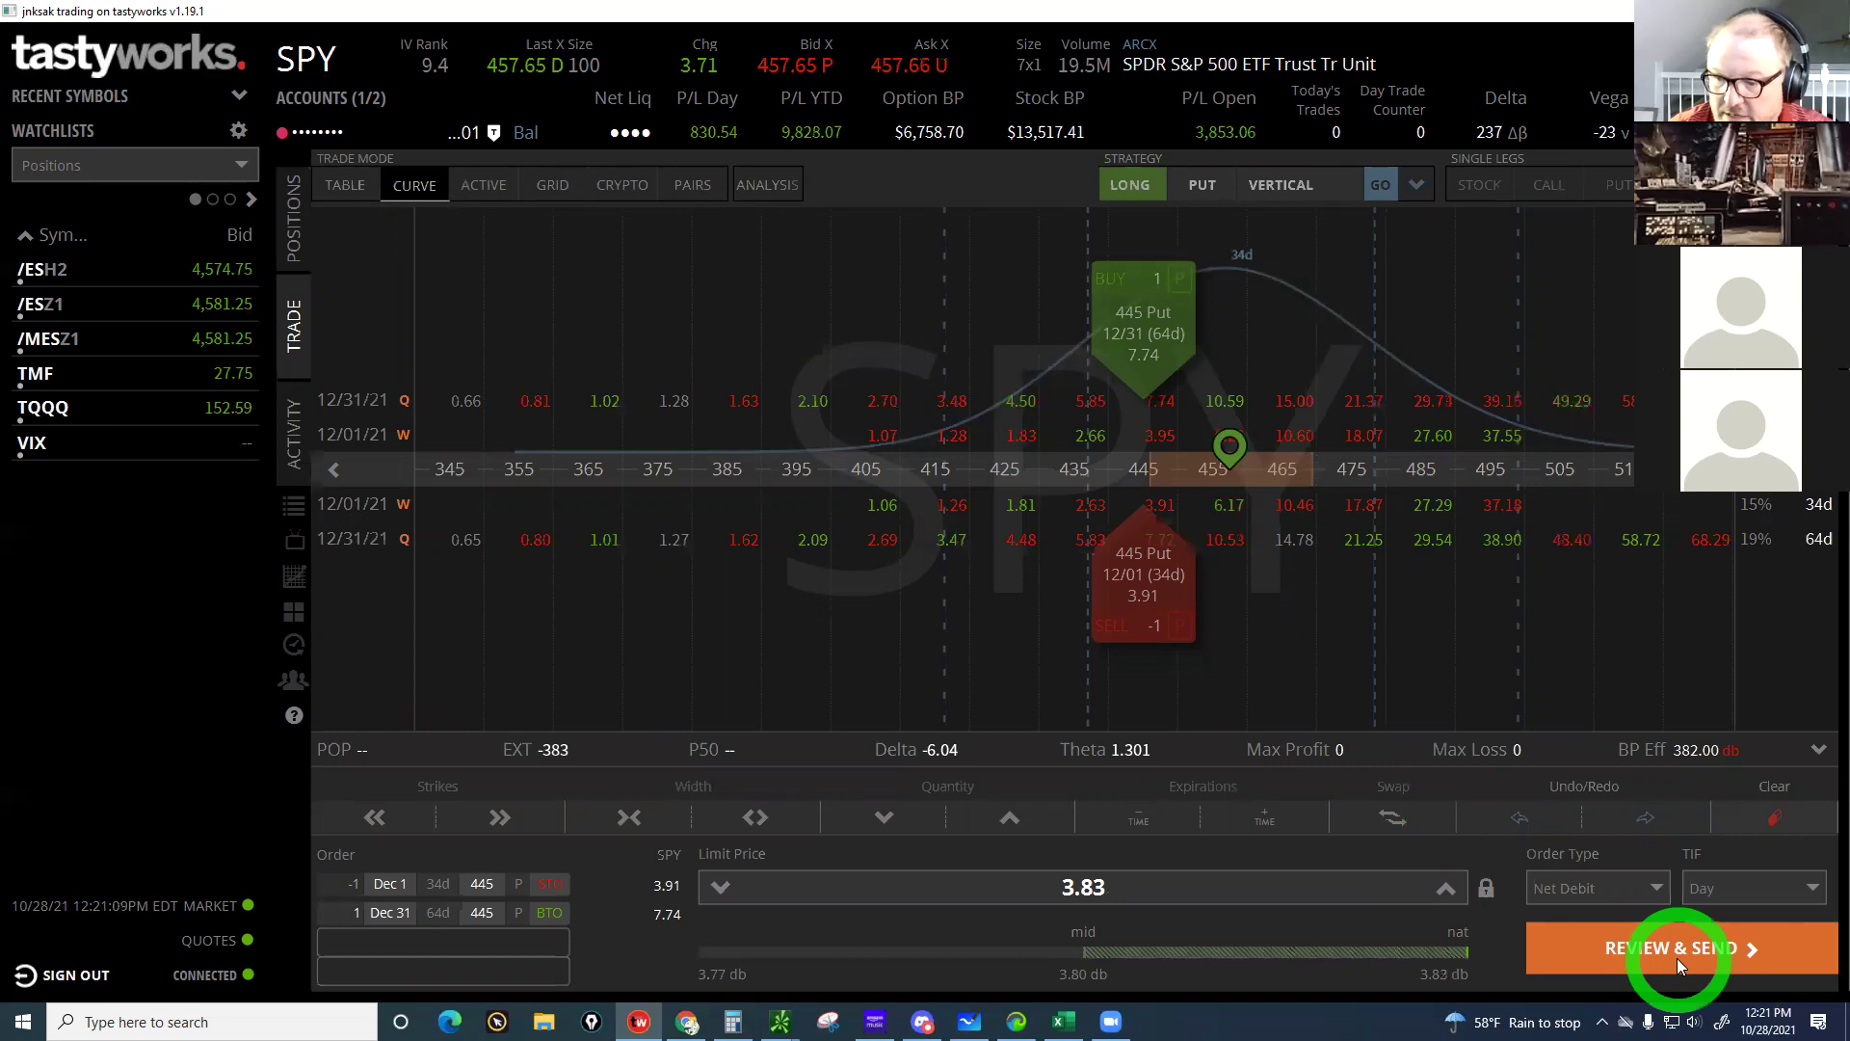
left_click(1677, 958)
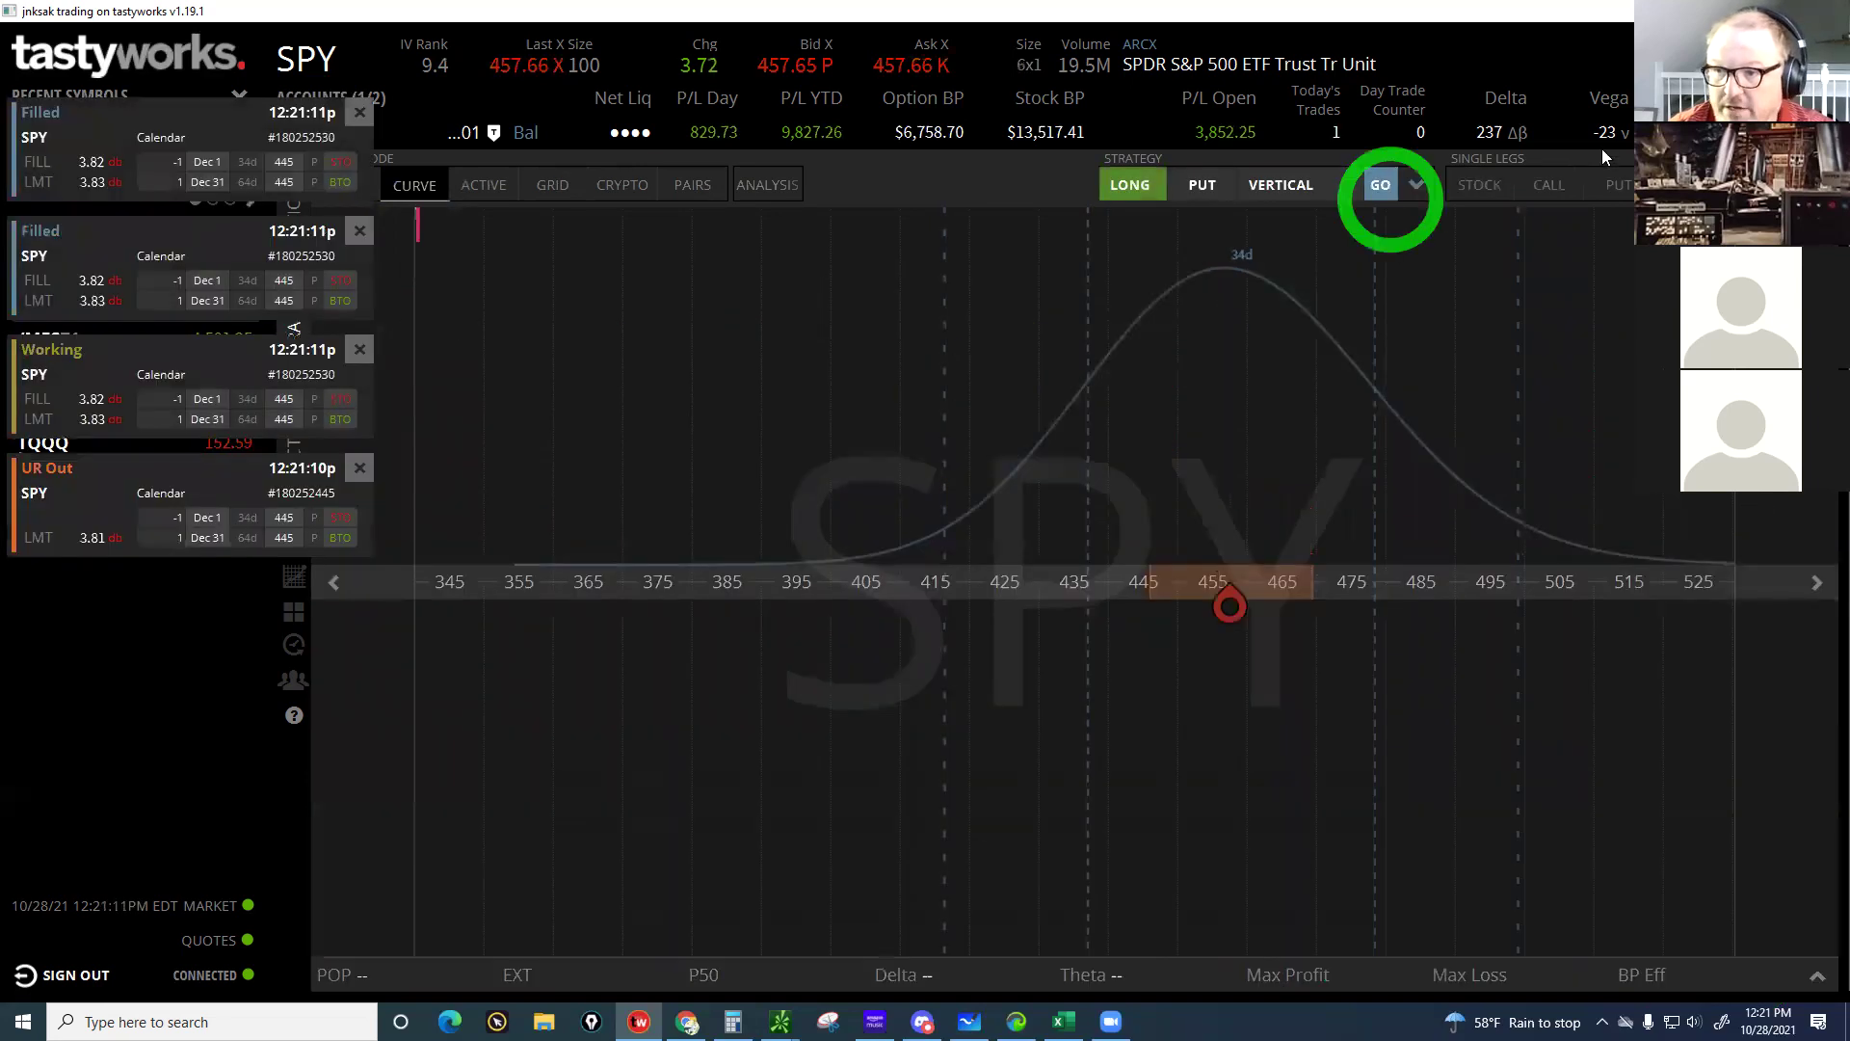
Check the account's portfolio delta and vega following the SPY calendar order
left_click(1608, 146)
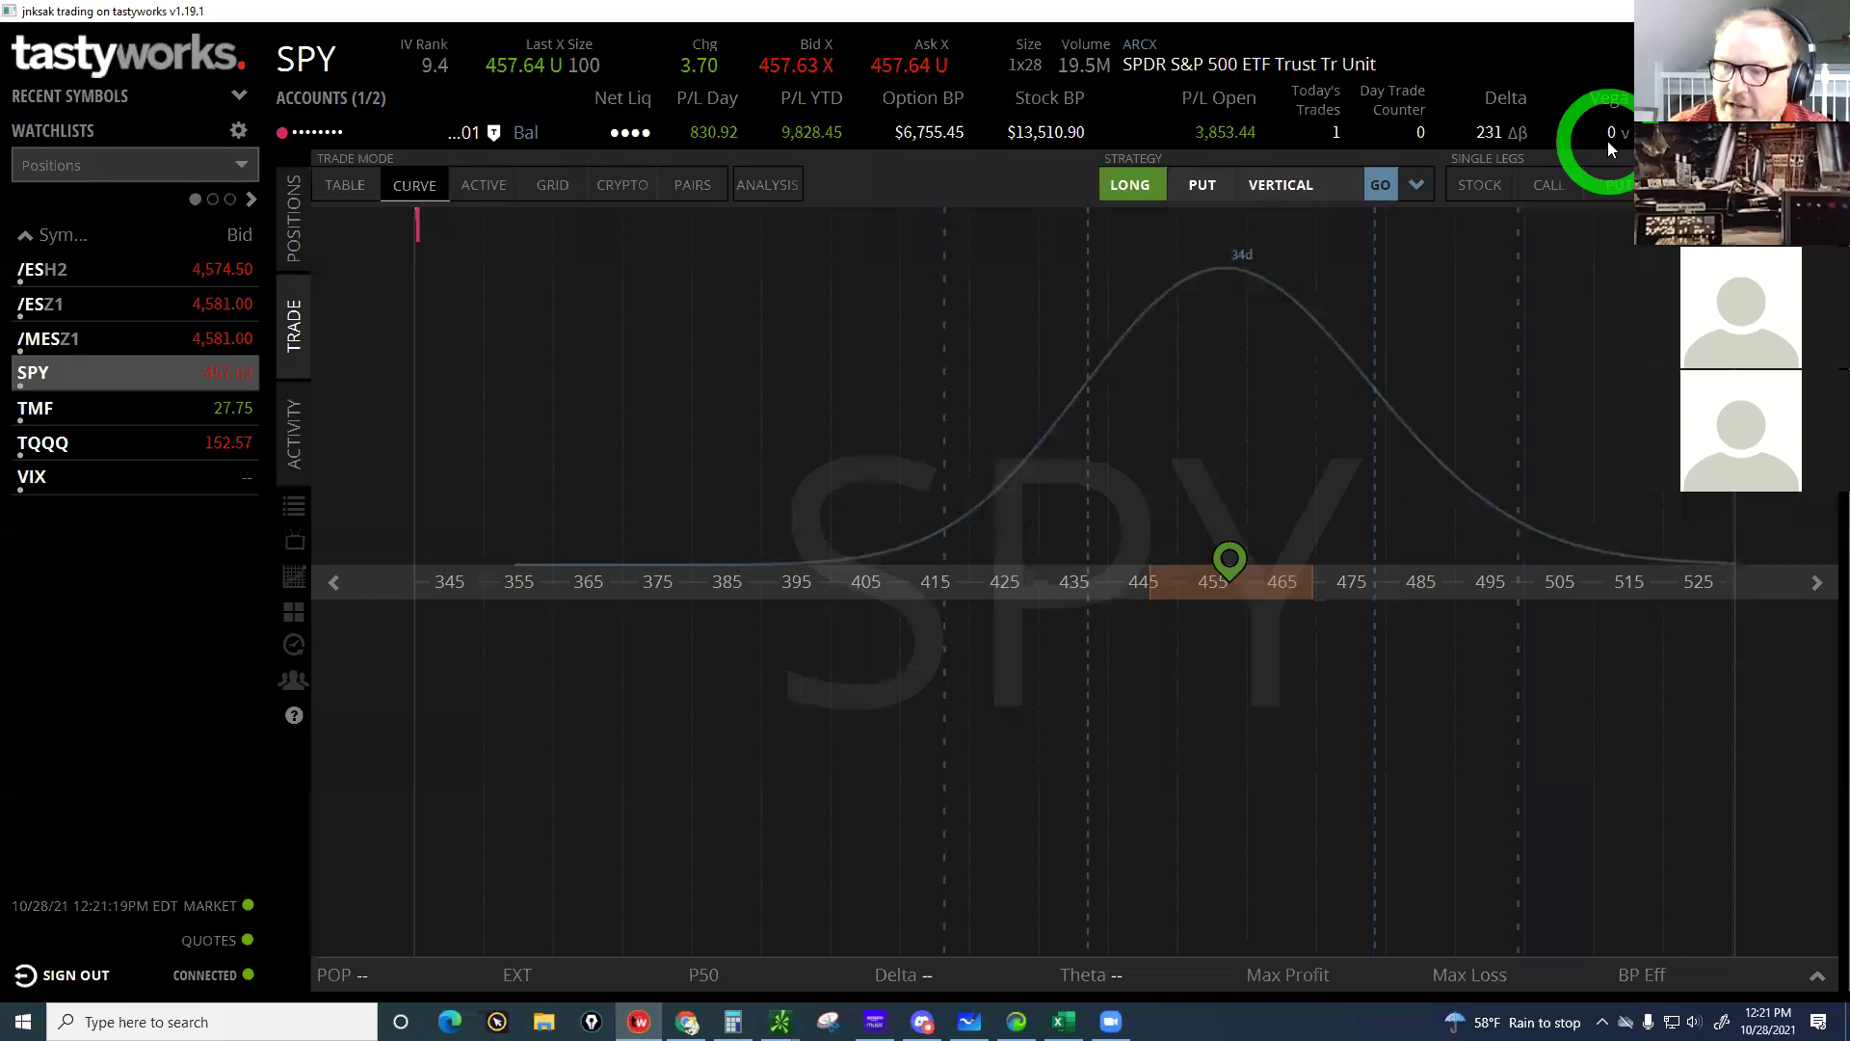
left_click(1526, 136)
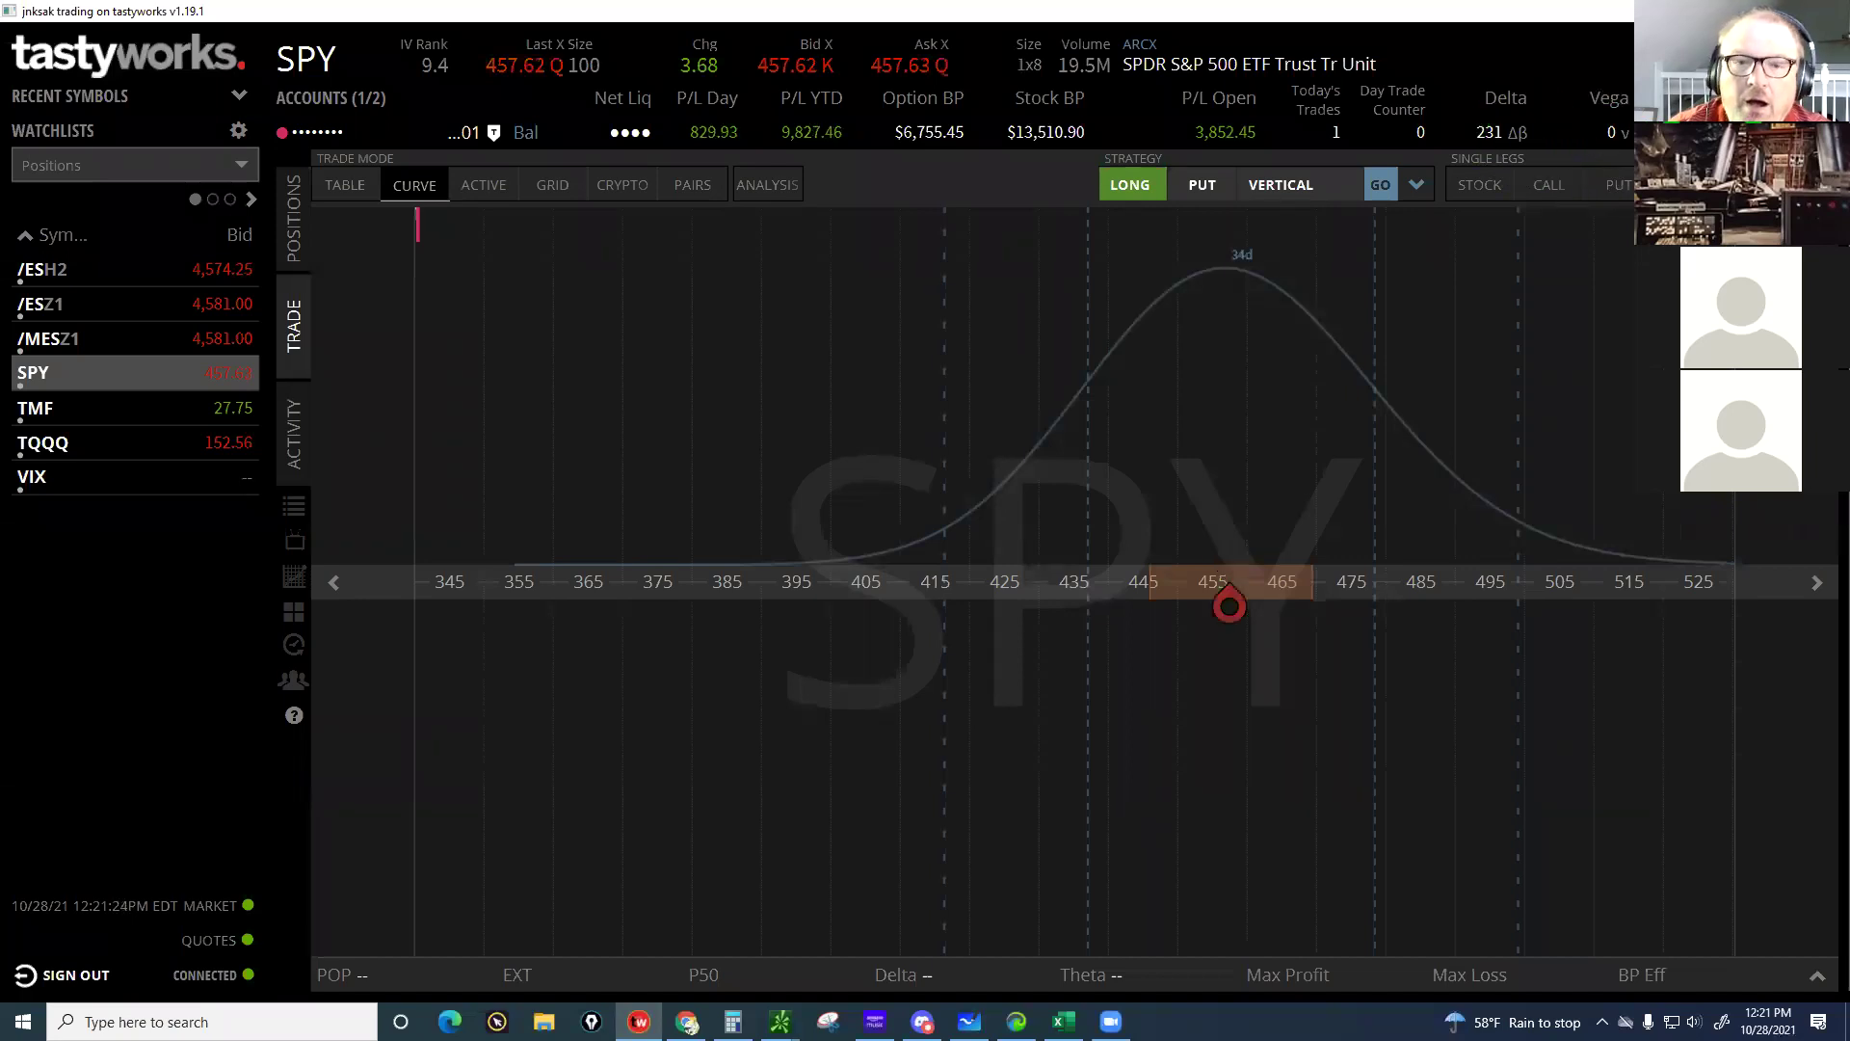
left_click(1610, 135)
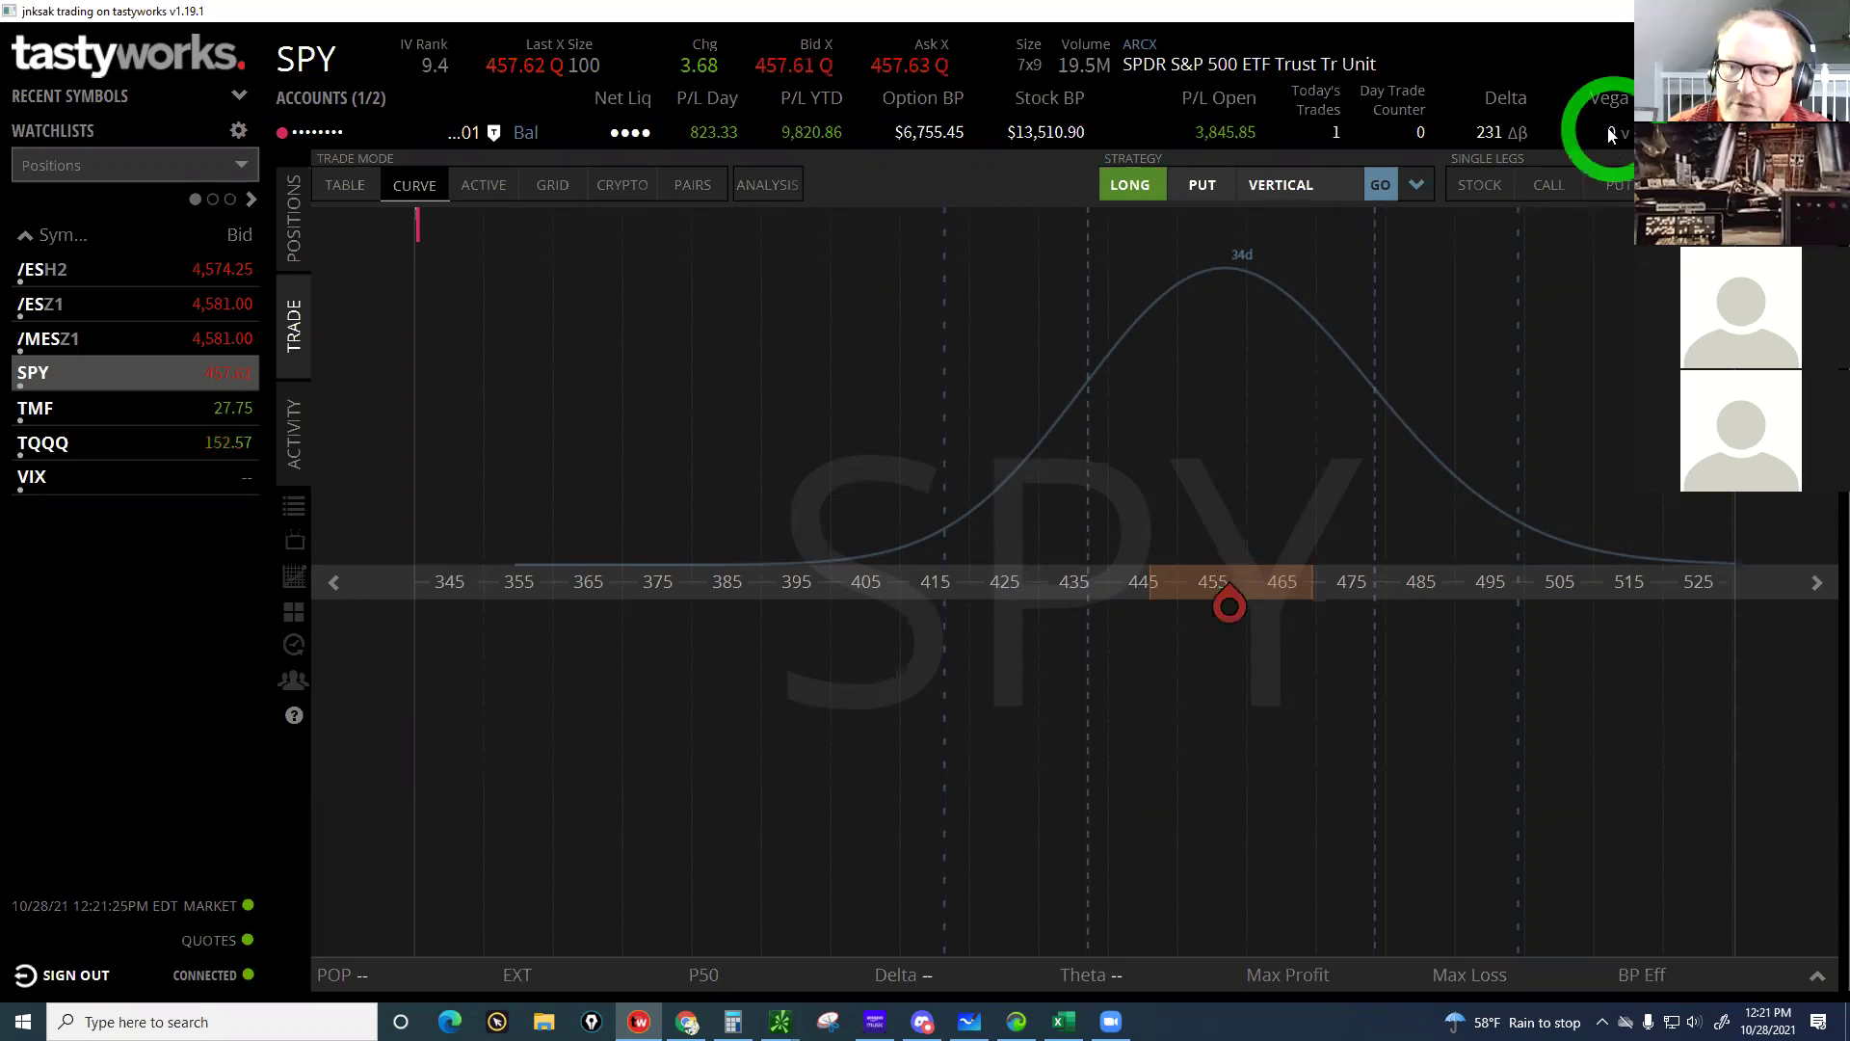
left_click(1615, 145)
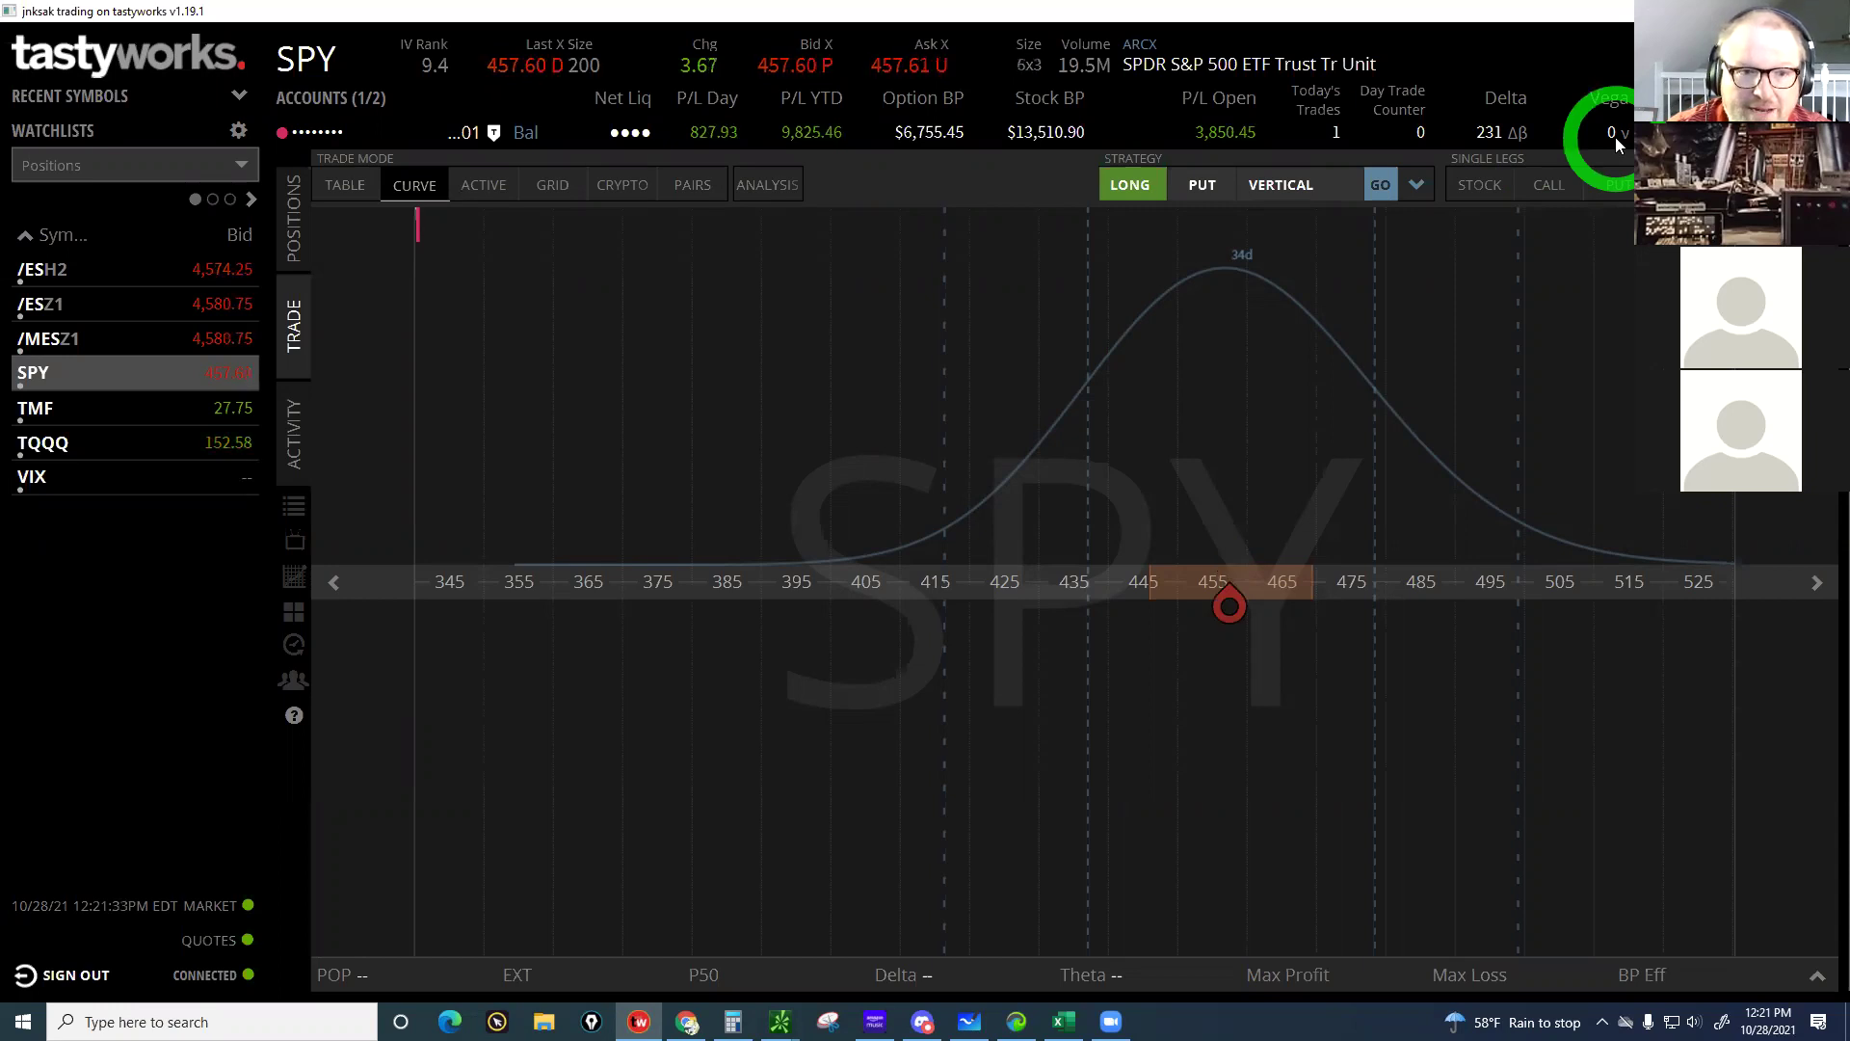
Switch to Chrome and open a new browser tab ready for a search
left_click(687, 1021)
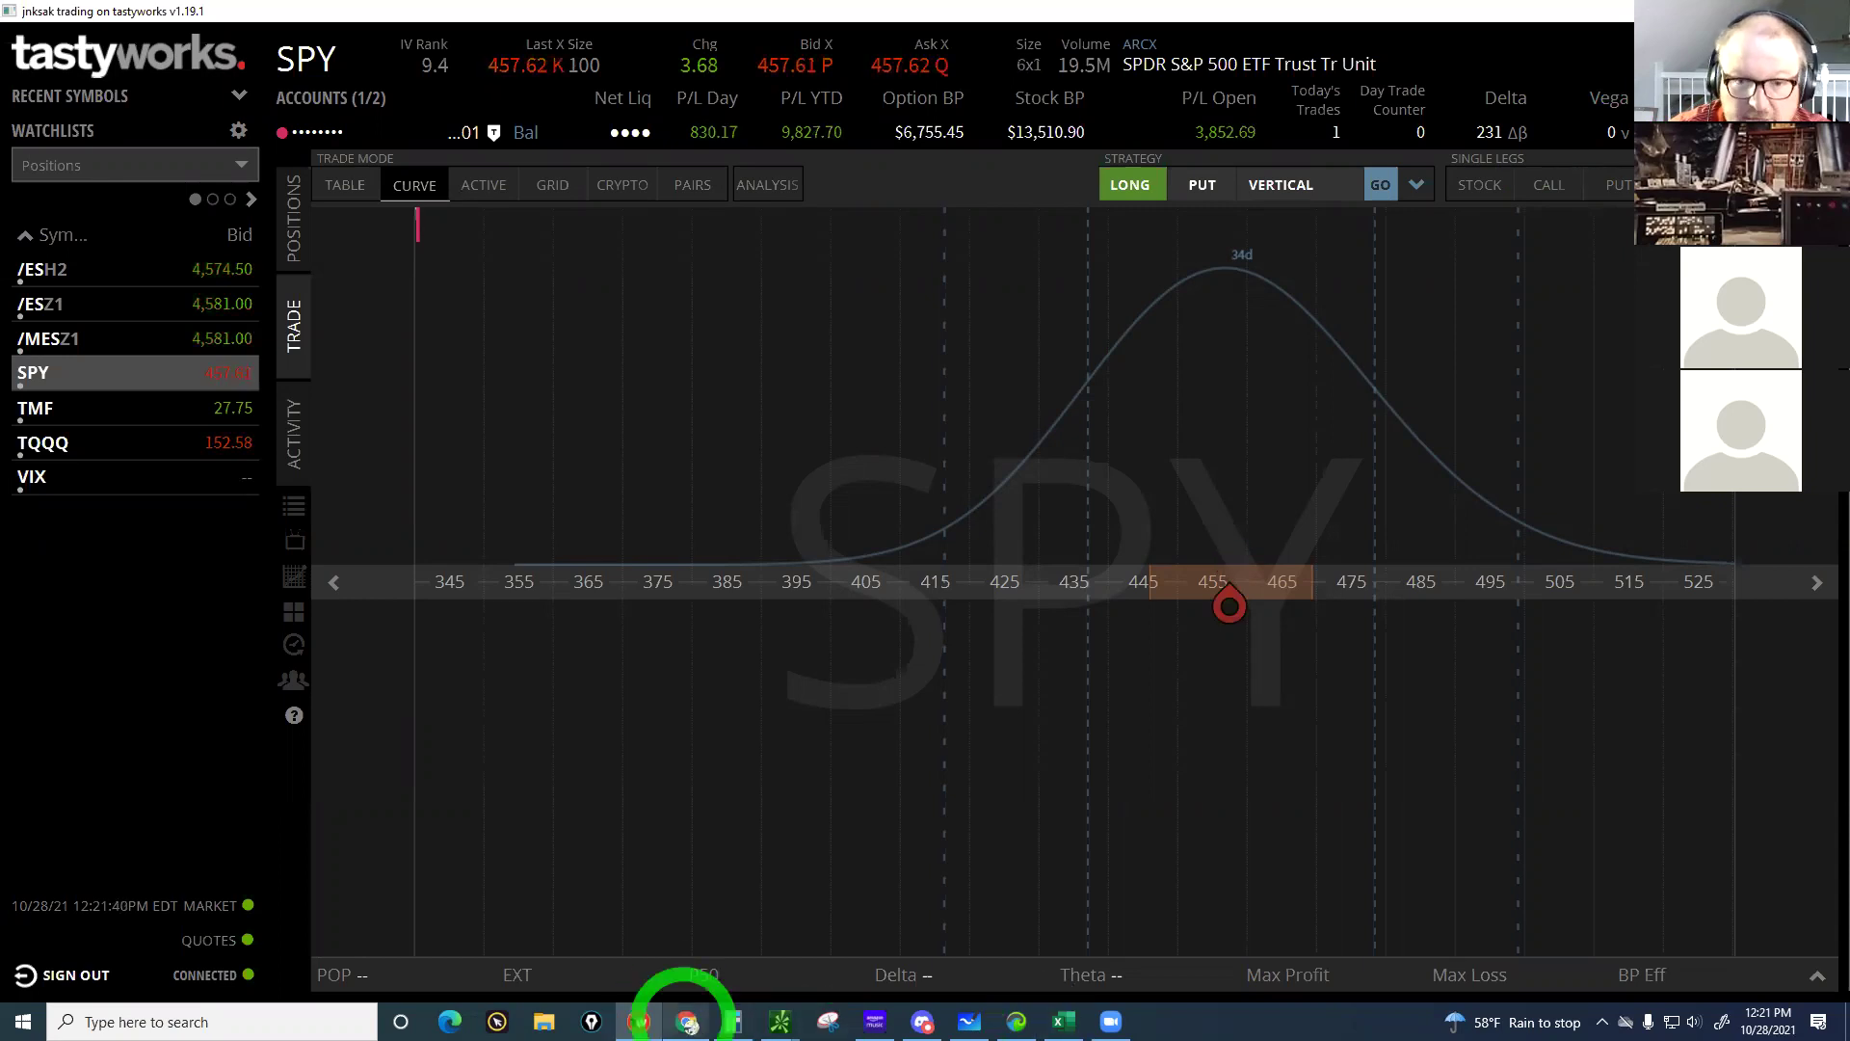
left_click(687, 1021)
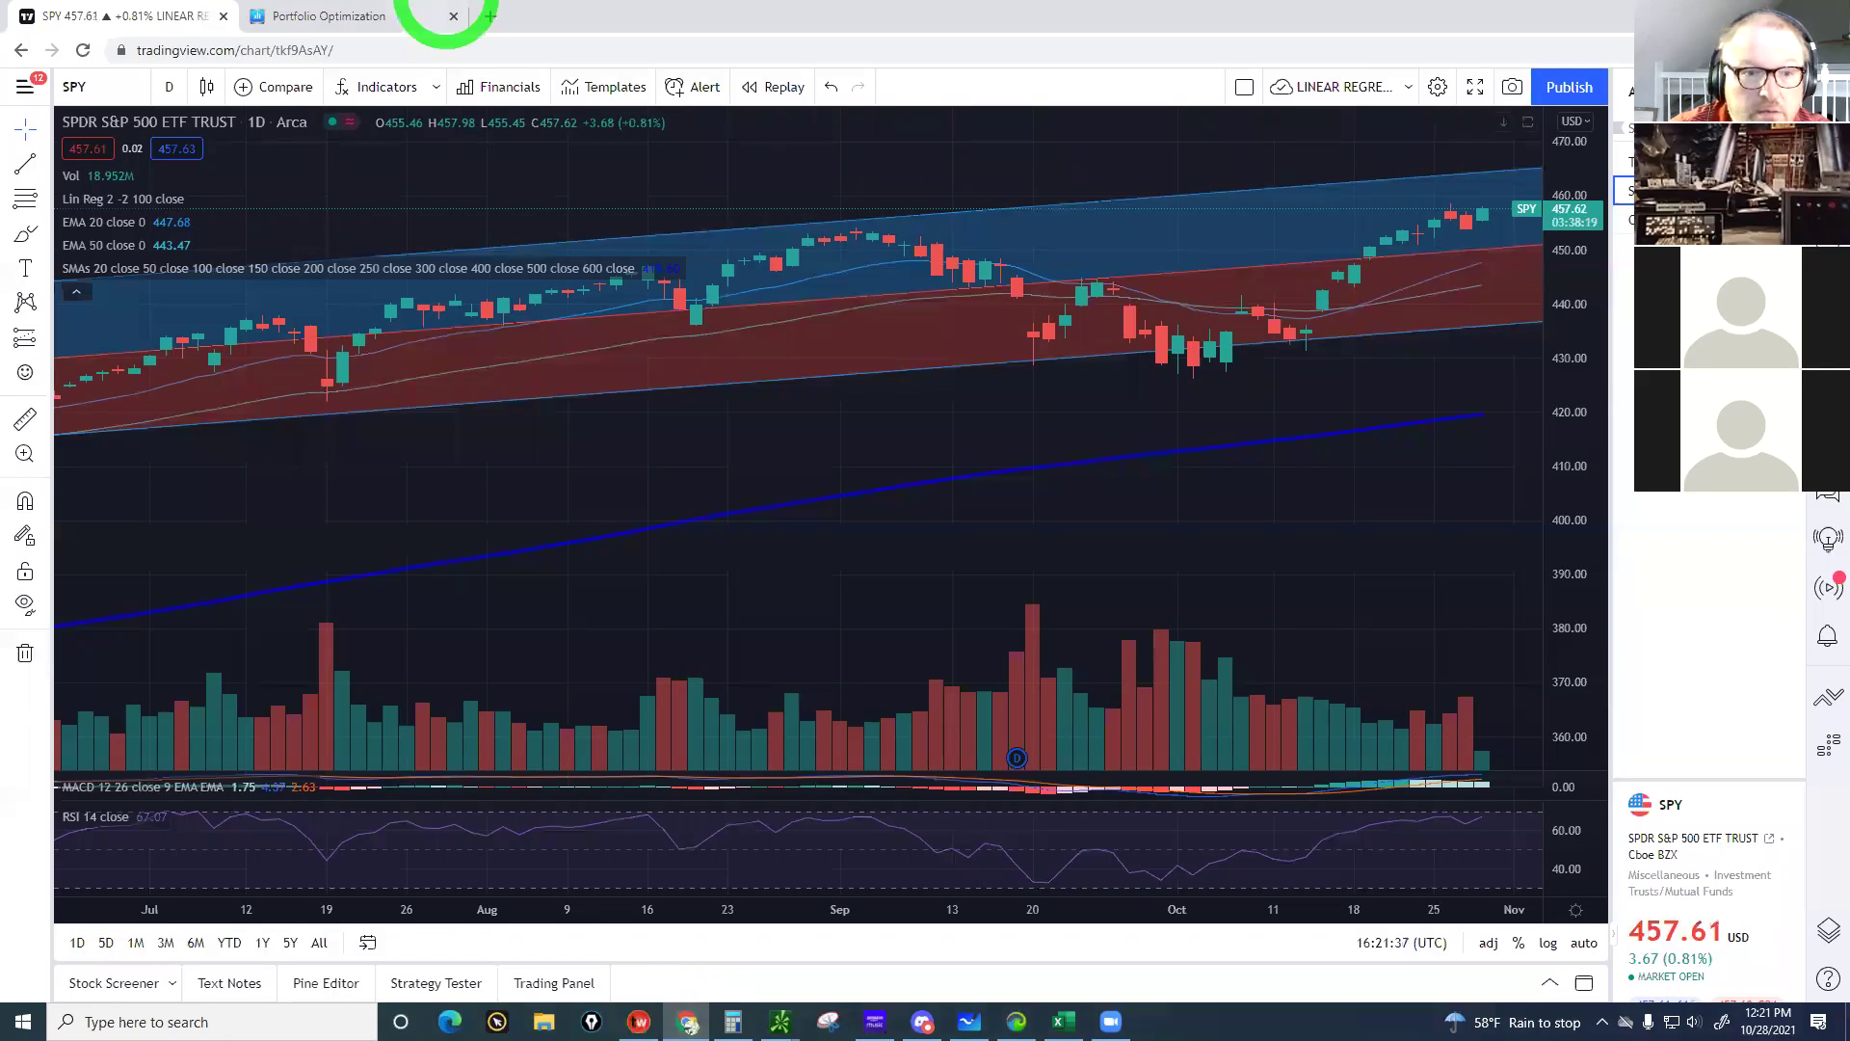
left_click(490, 17)
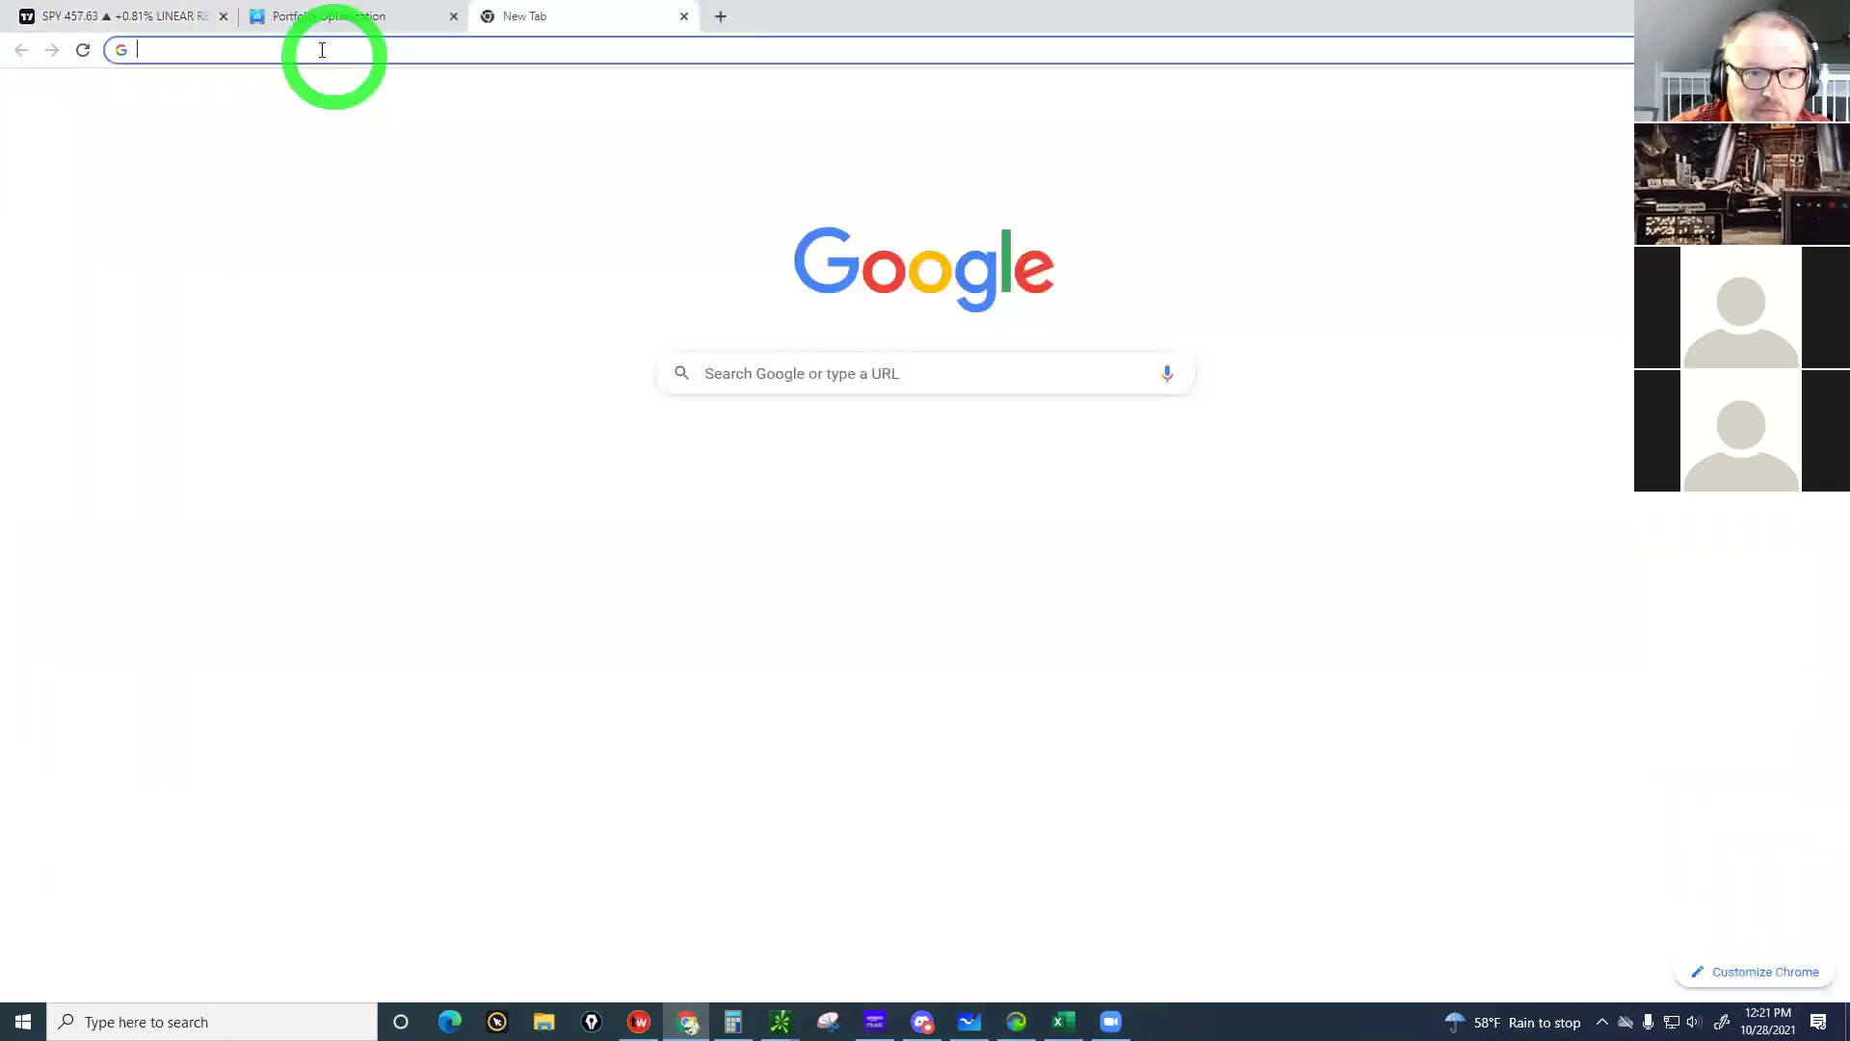
left_click(322, 50)
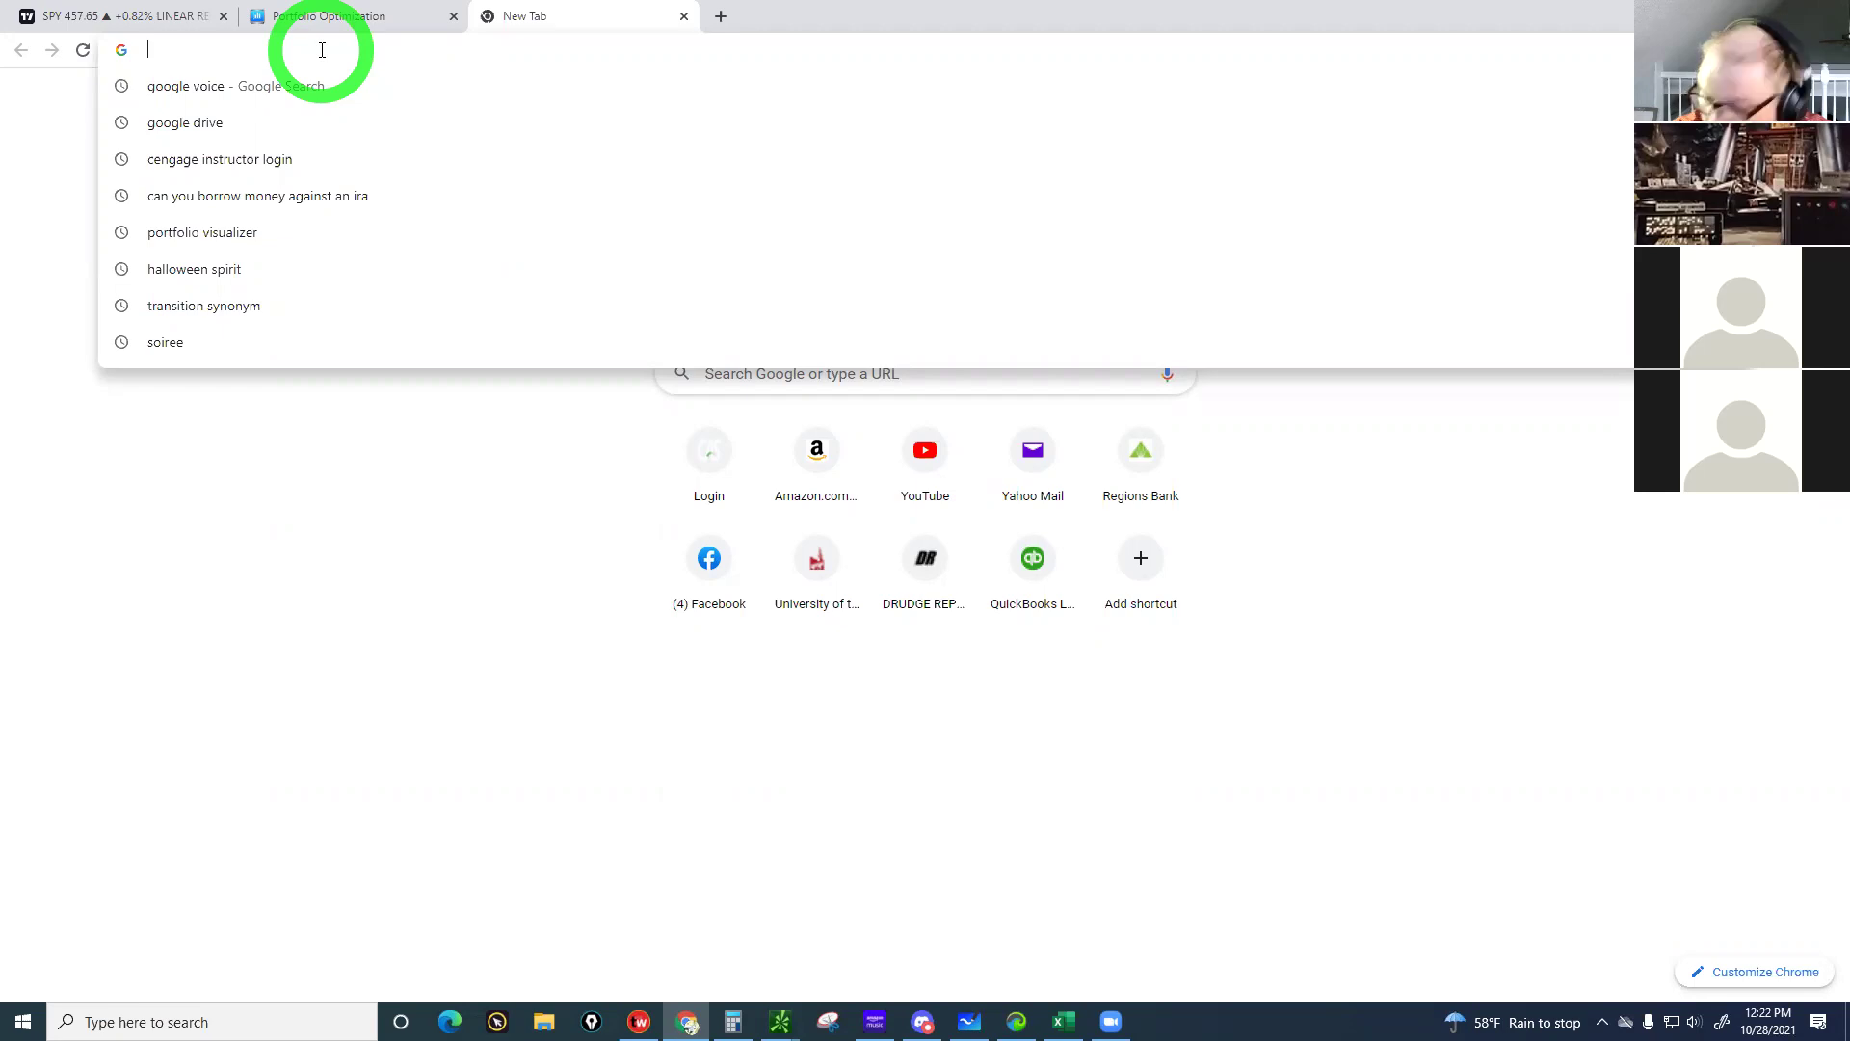
Search Google for tastyworks
type("tas")
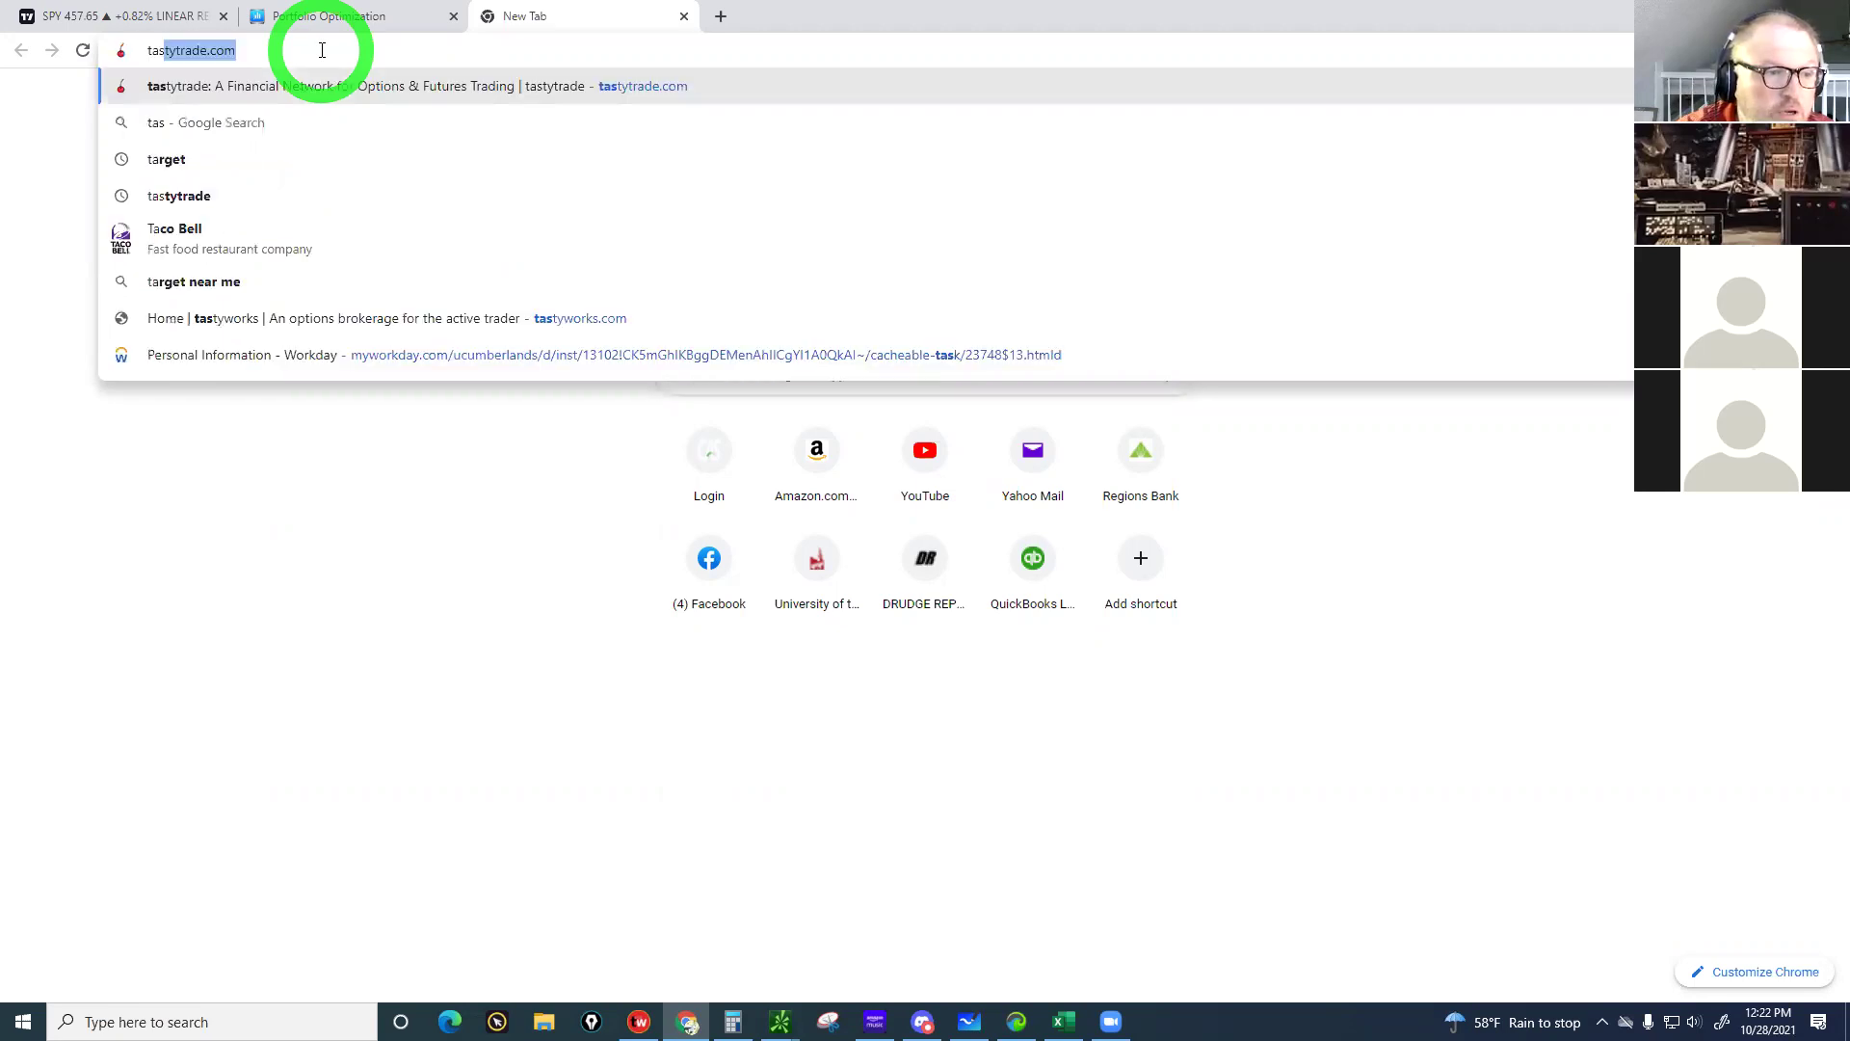
type("two")
key("BackSpace")
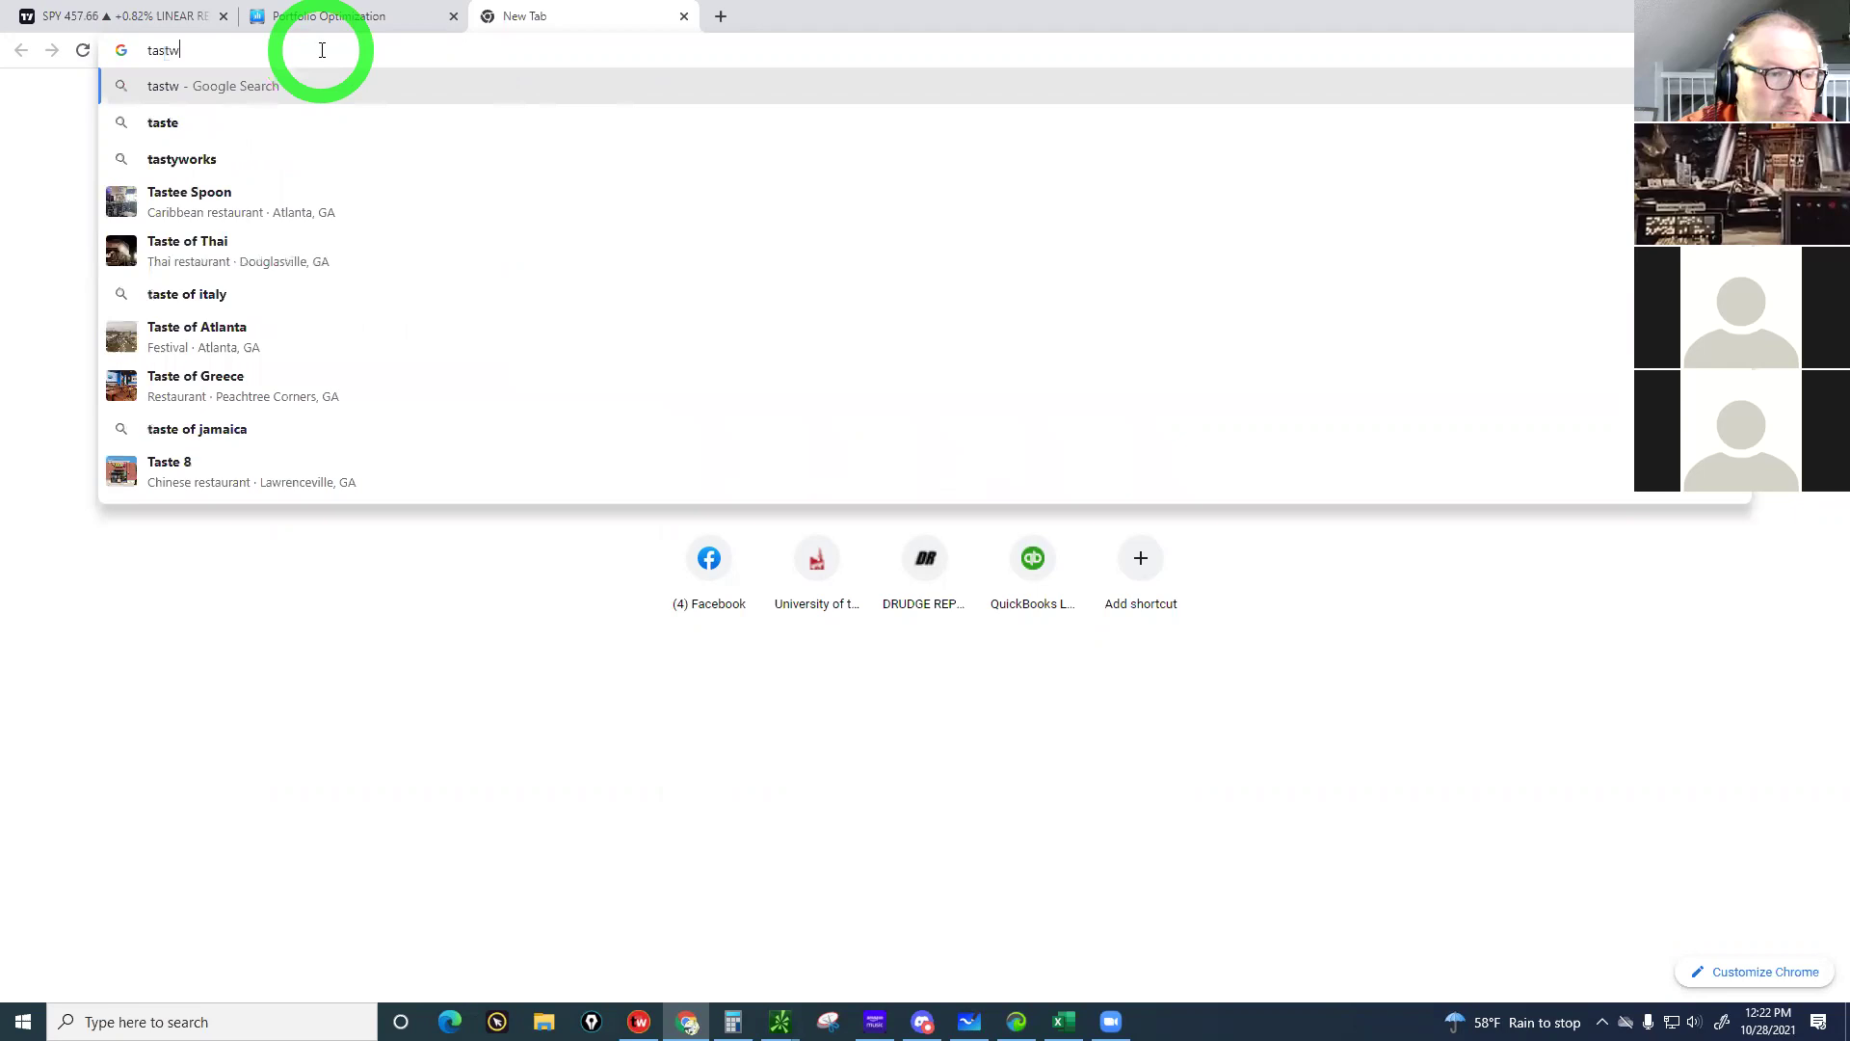
key("BackSpace")
type("y")
type("swo")
key("BackSpace")
key("BackSpace")
key("BackSpace")
type("works.com")
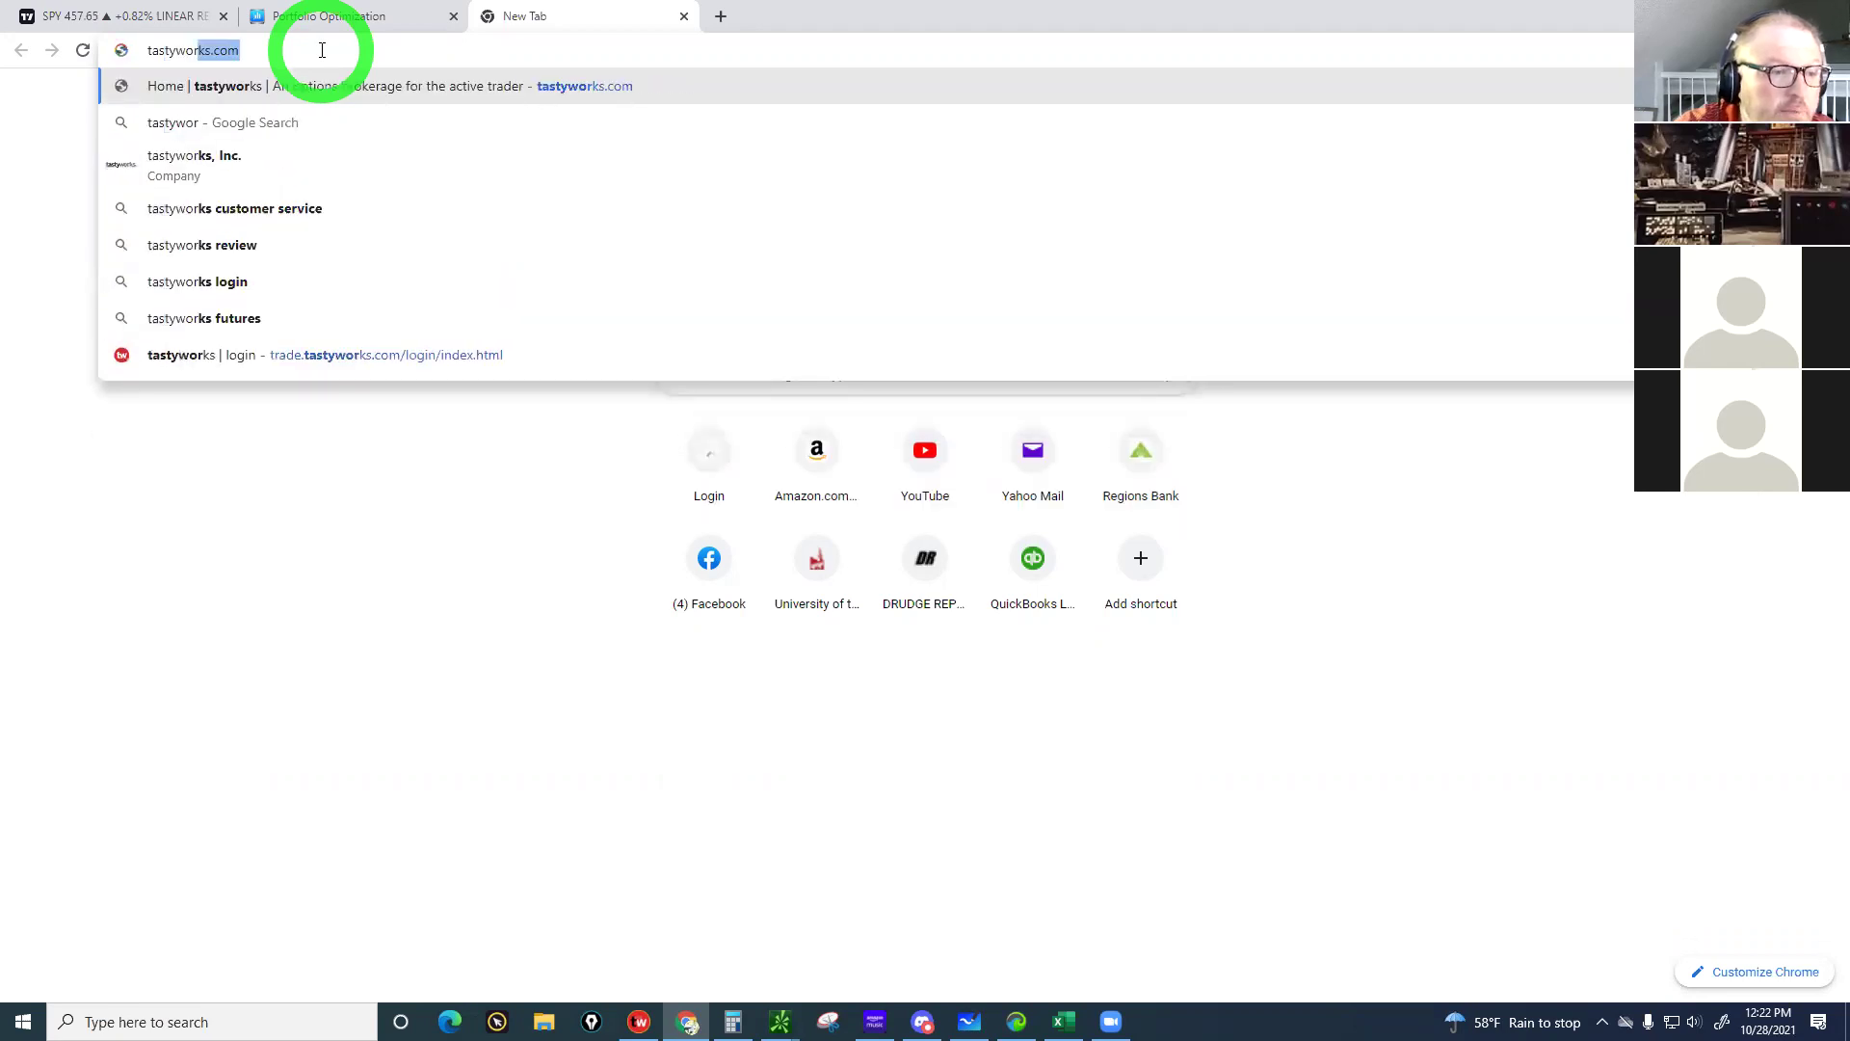
left_click(201, 164)
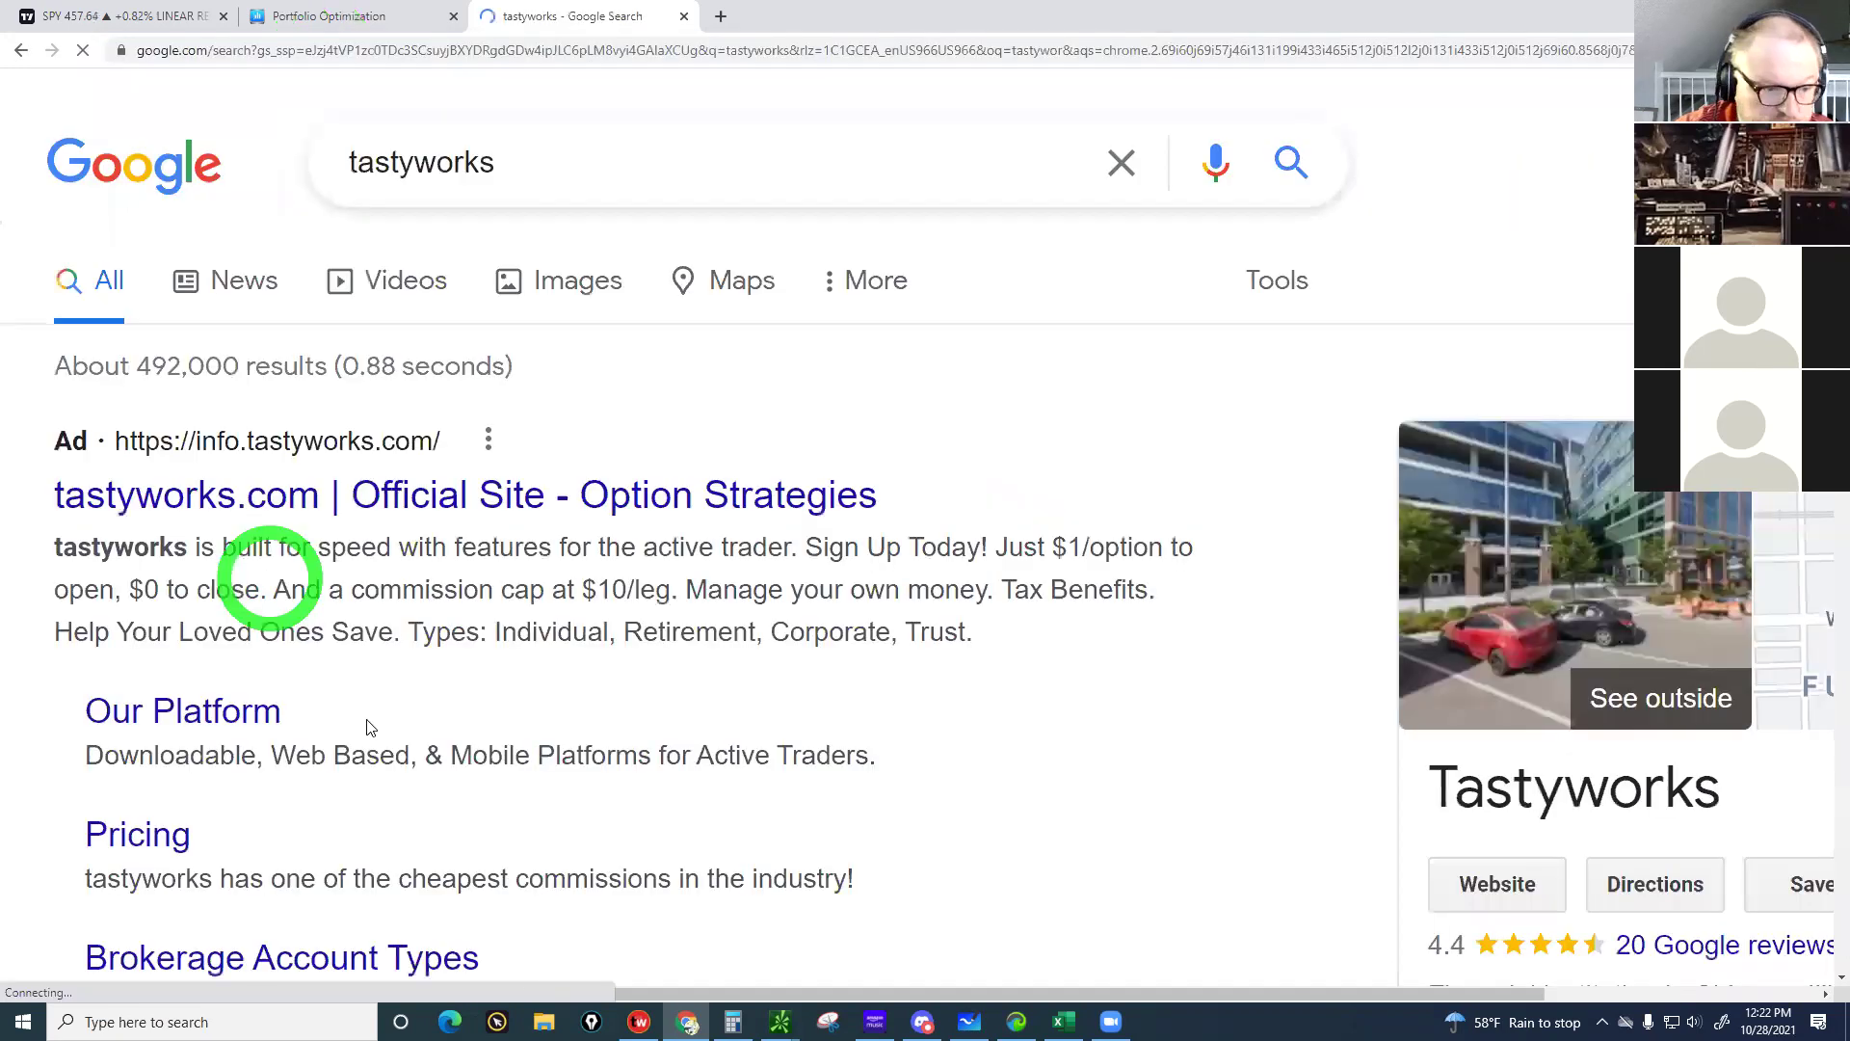
Find the non-ad tastyworks.com entry in the search results and open the site
scroll(369, 729, "down", 3)
scroll(367, 722, "down", 3)
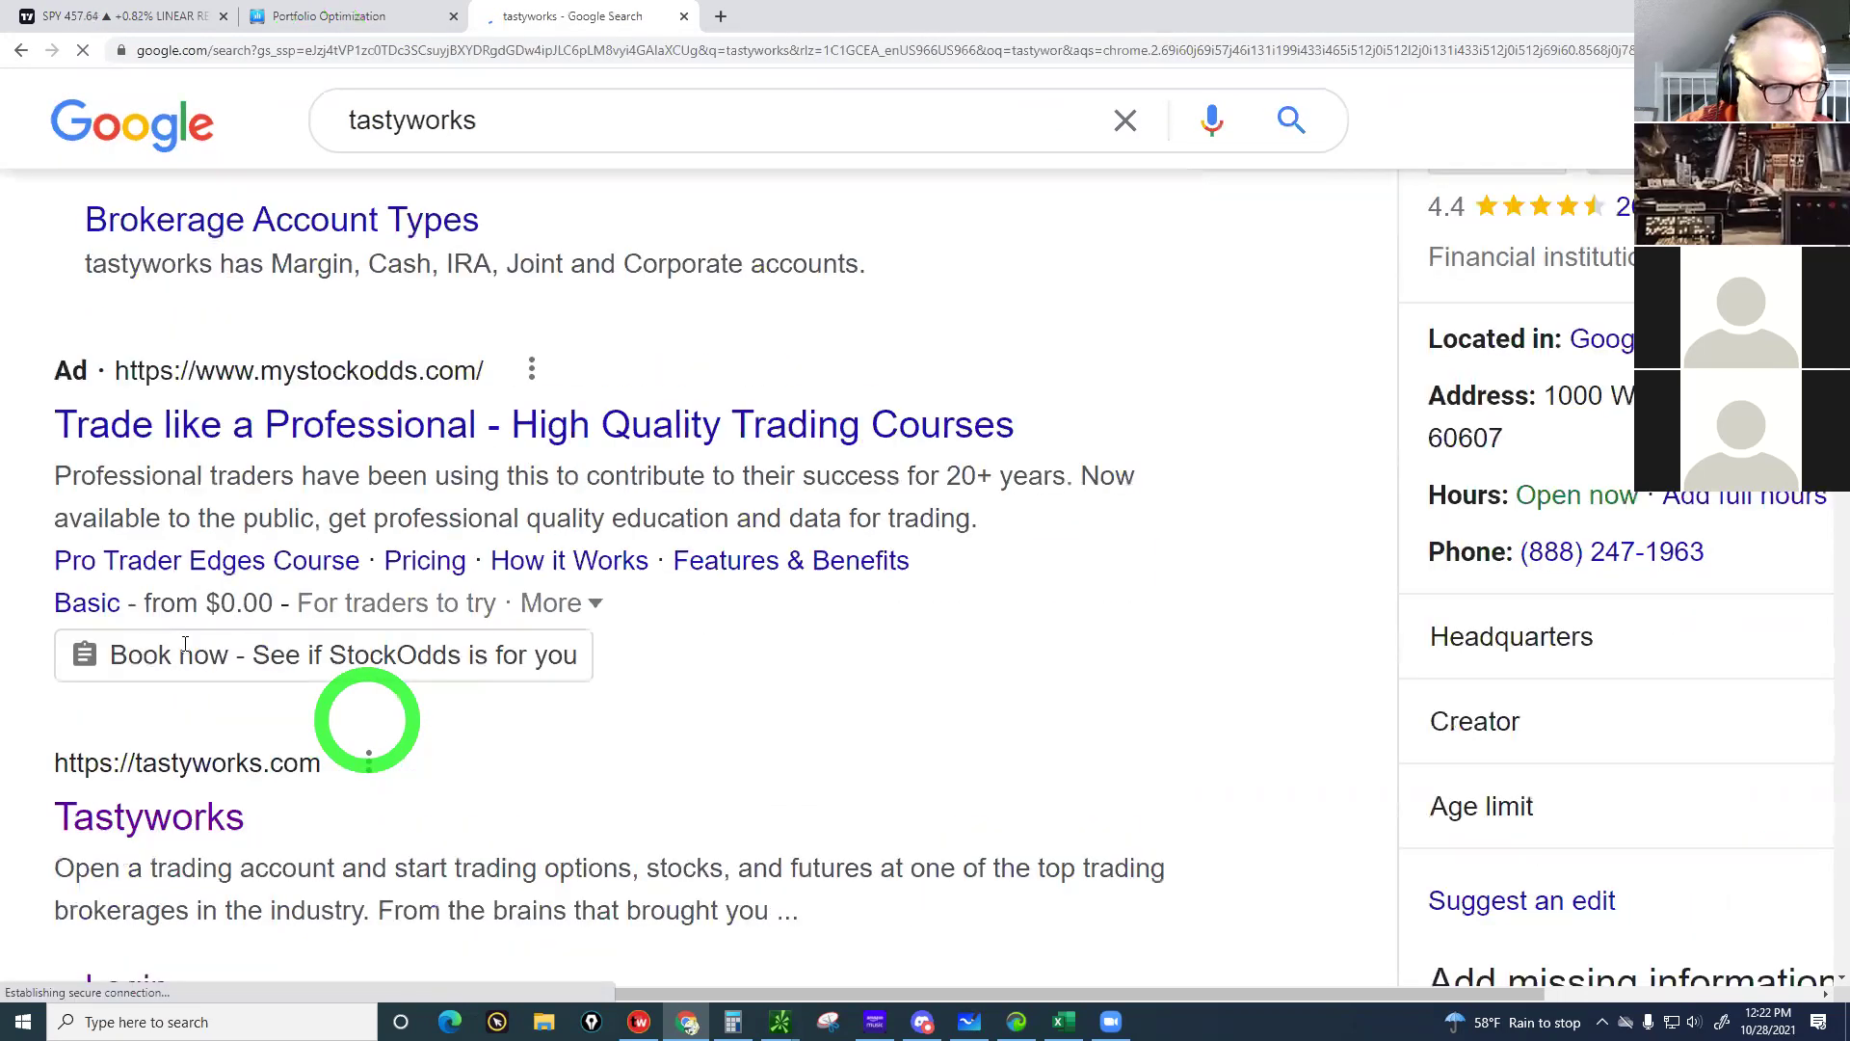
scroll(154, 603, "down", 2)
scroll(149, 492, "up", 3)
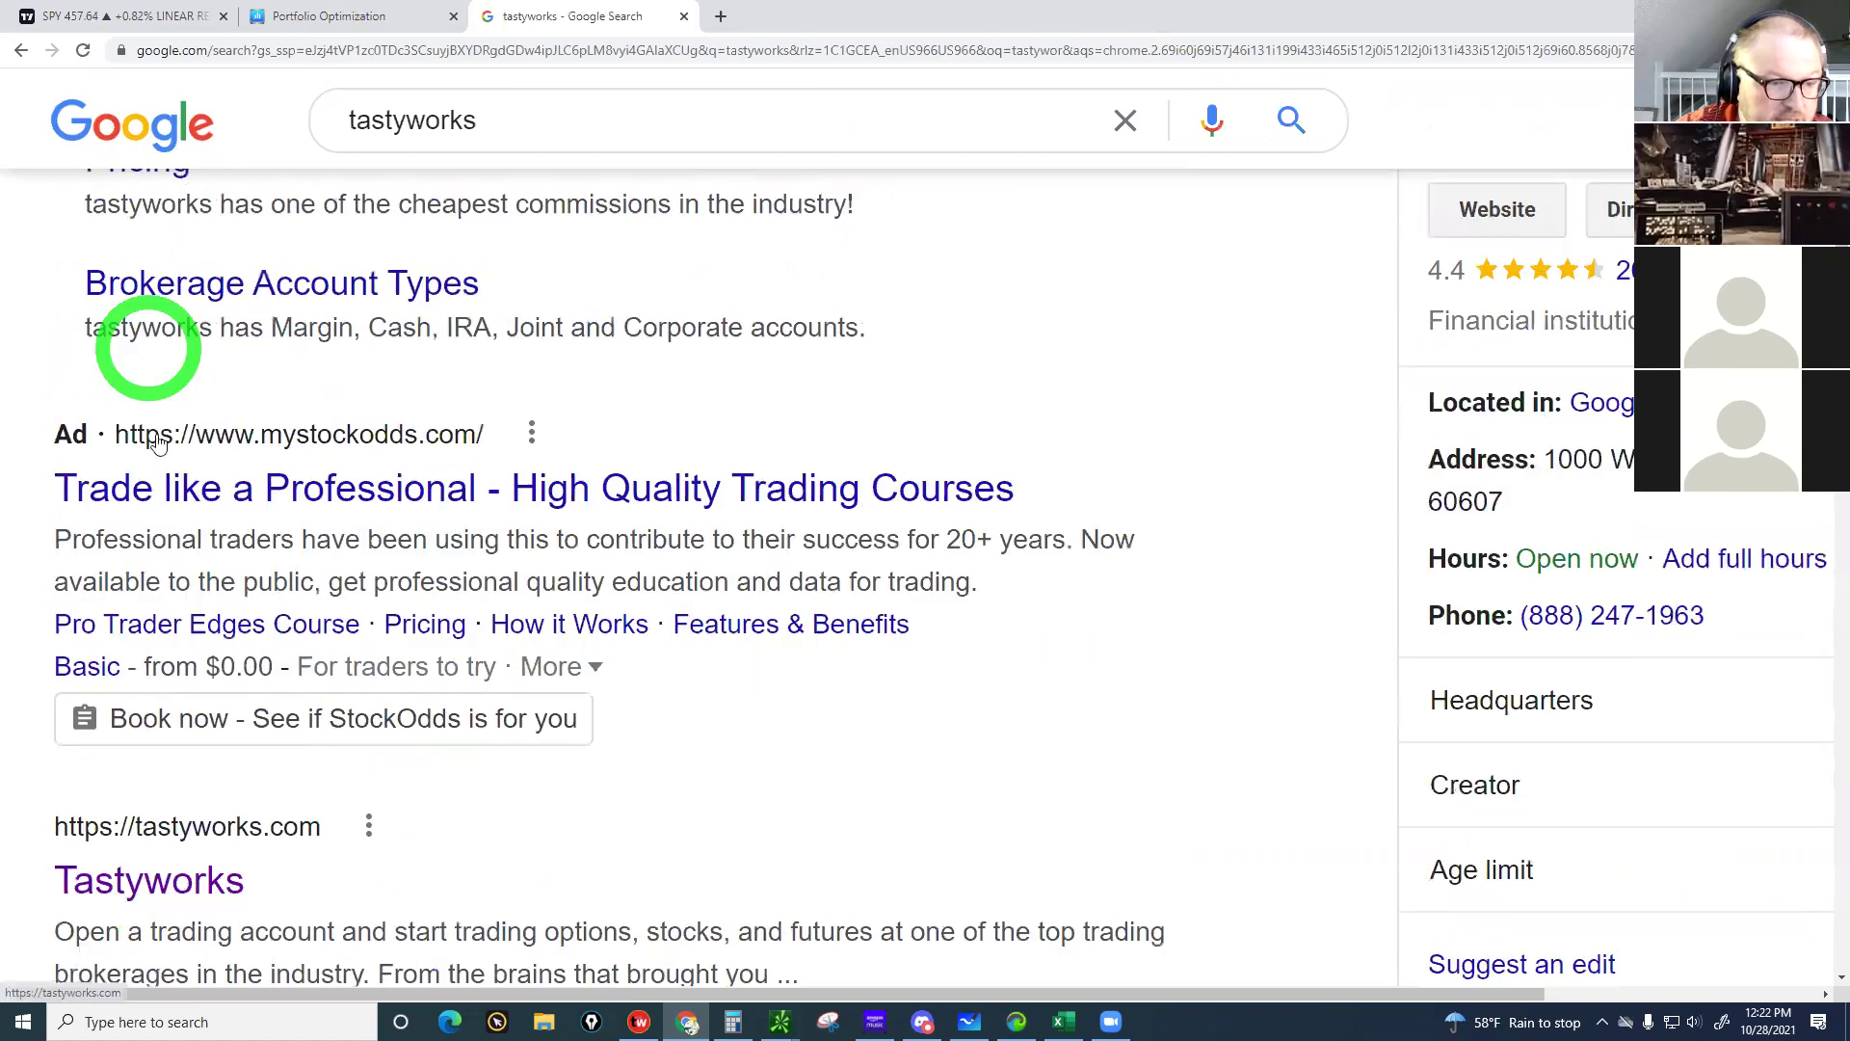
scroll(173, 485, "down", 1)
scroll(197, 511, "down", 5)
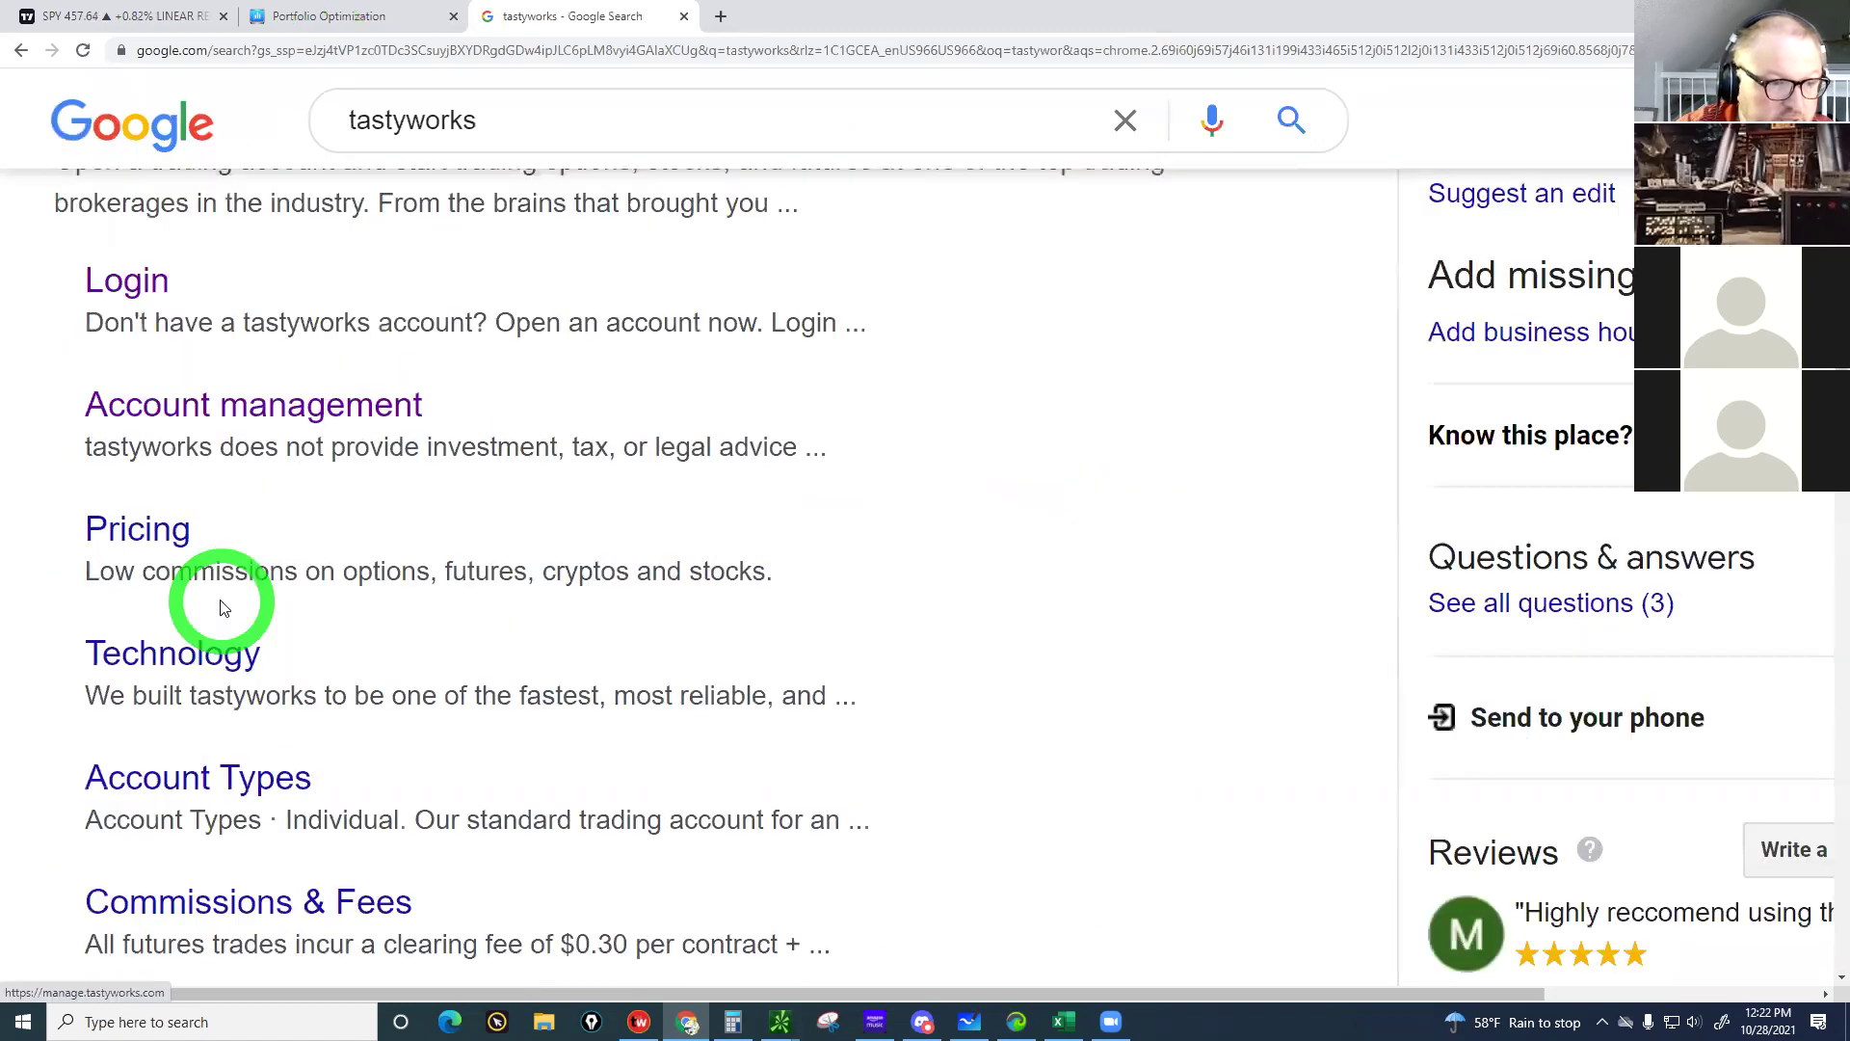
scroll(202, 514, "up", 2)
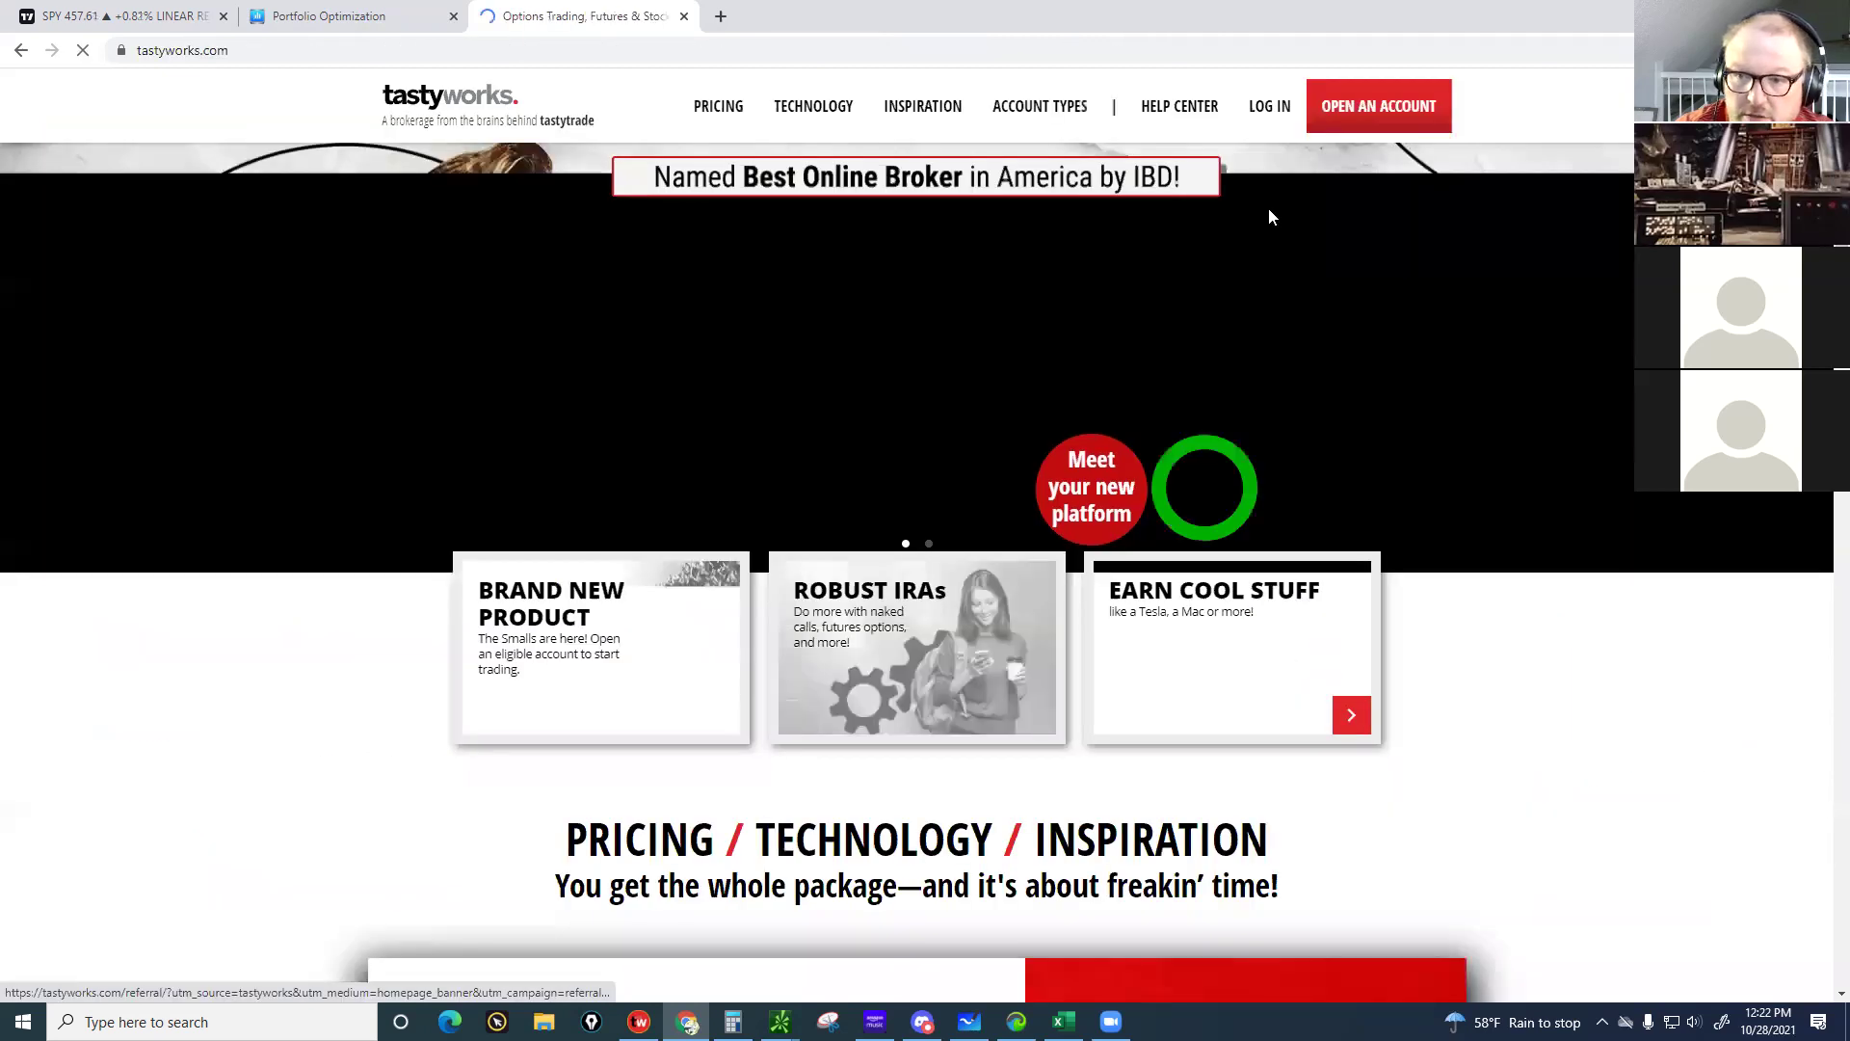
Log in to the tastyworks website with the saved username and password
left_click(1265, 108)
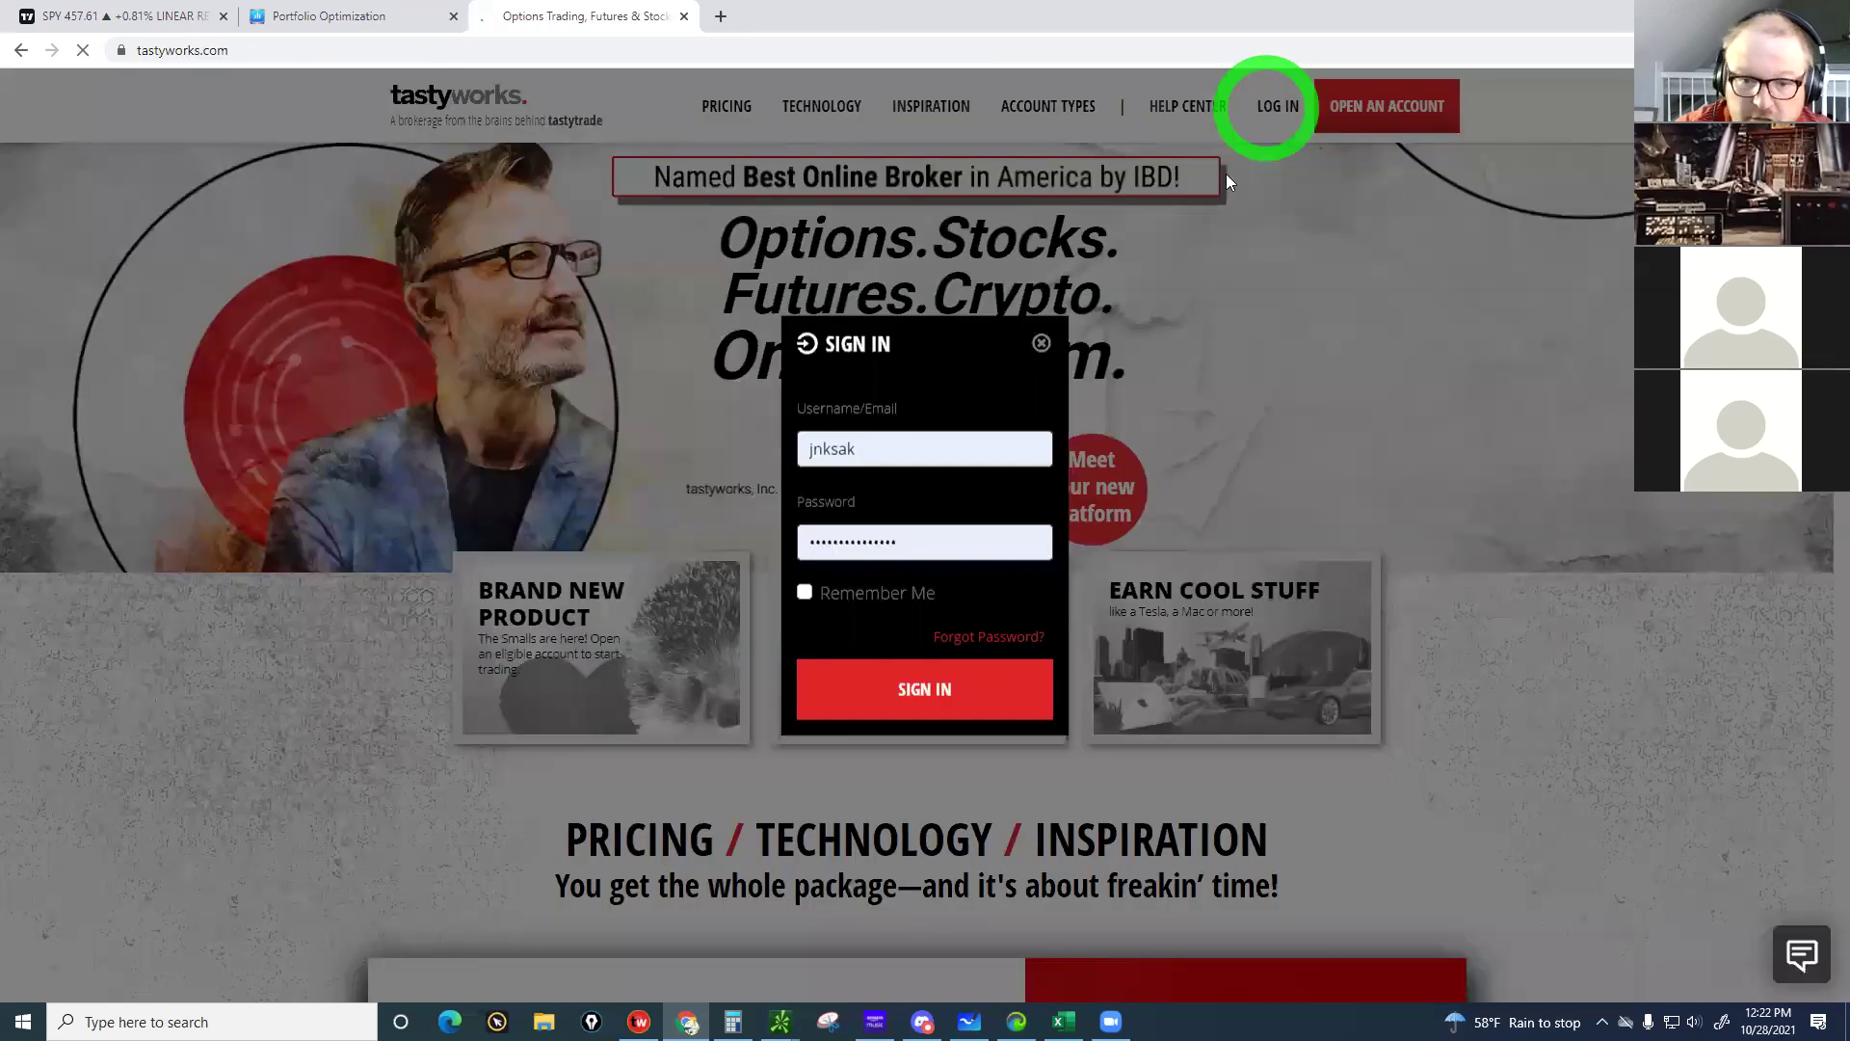
left_click(931, 631)
left_click(807, 622)
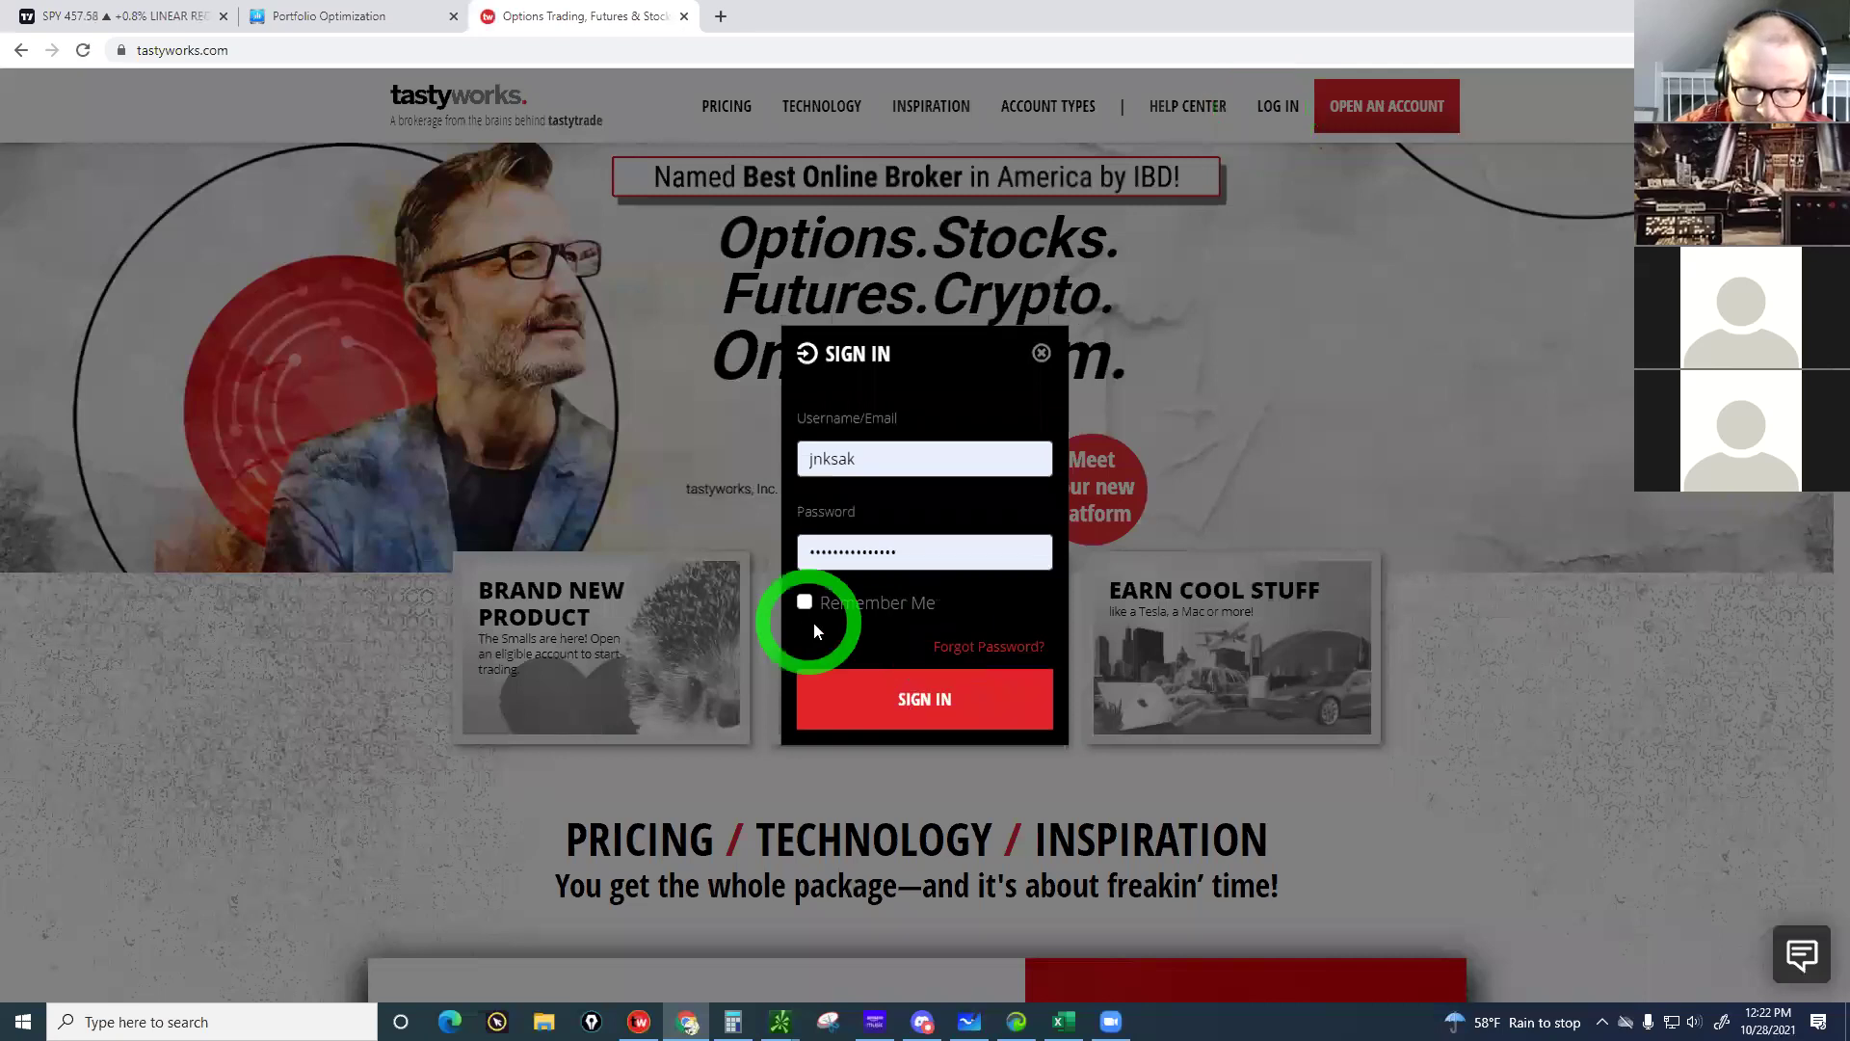
left_click(901, 702)
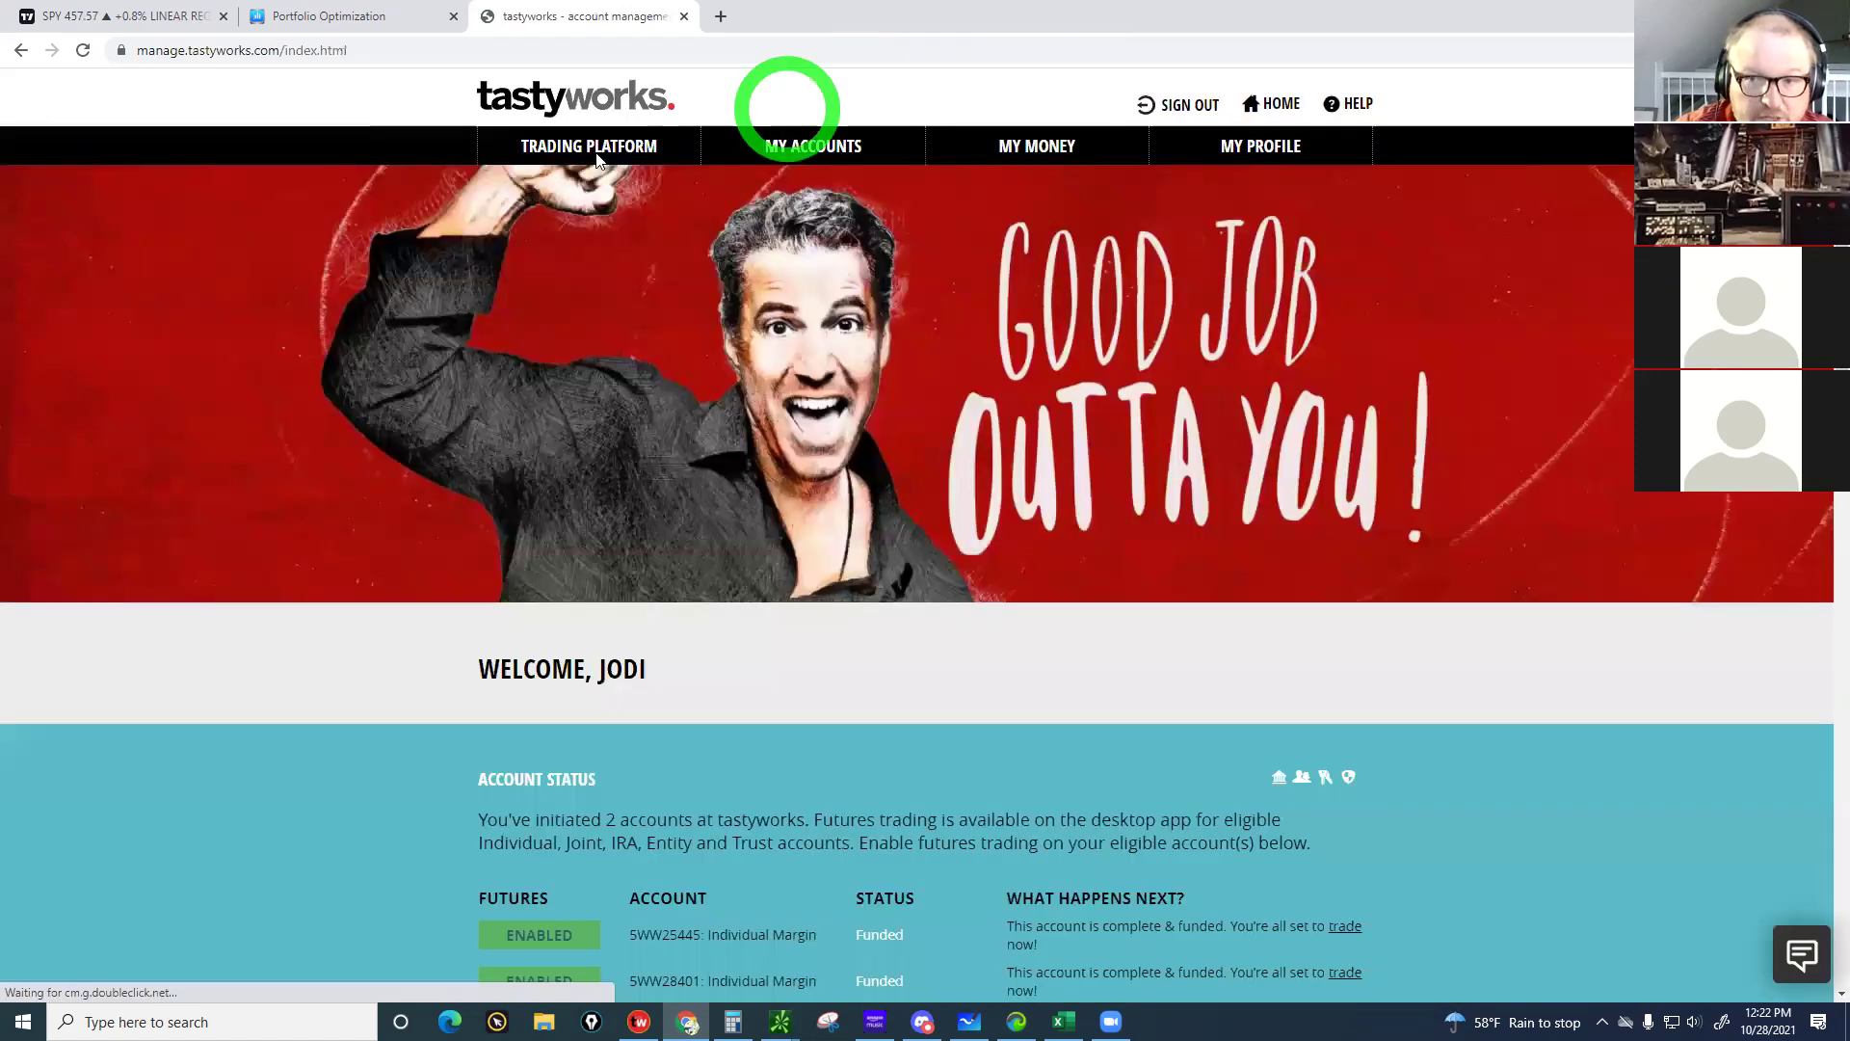
Sign in to the tastyworks web trading platform with the saved credentials and open the portfolio page
left_click(593, 153)
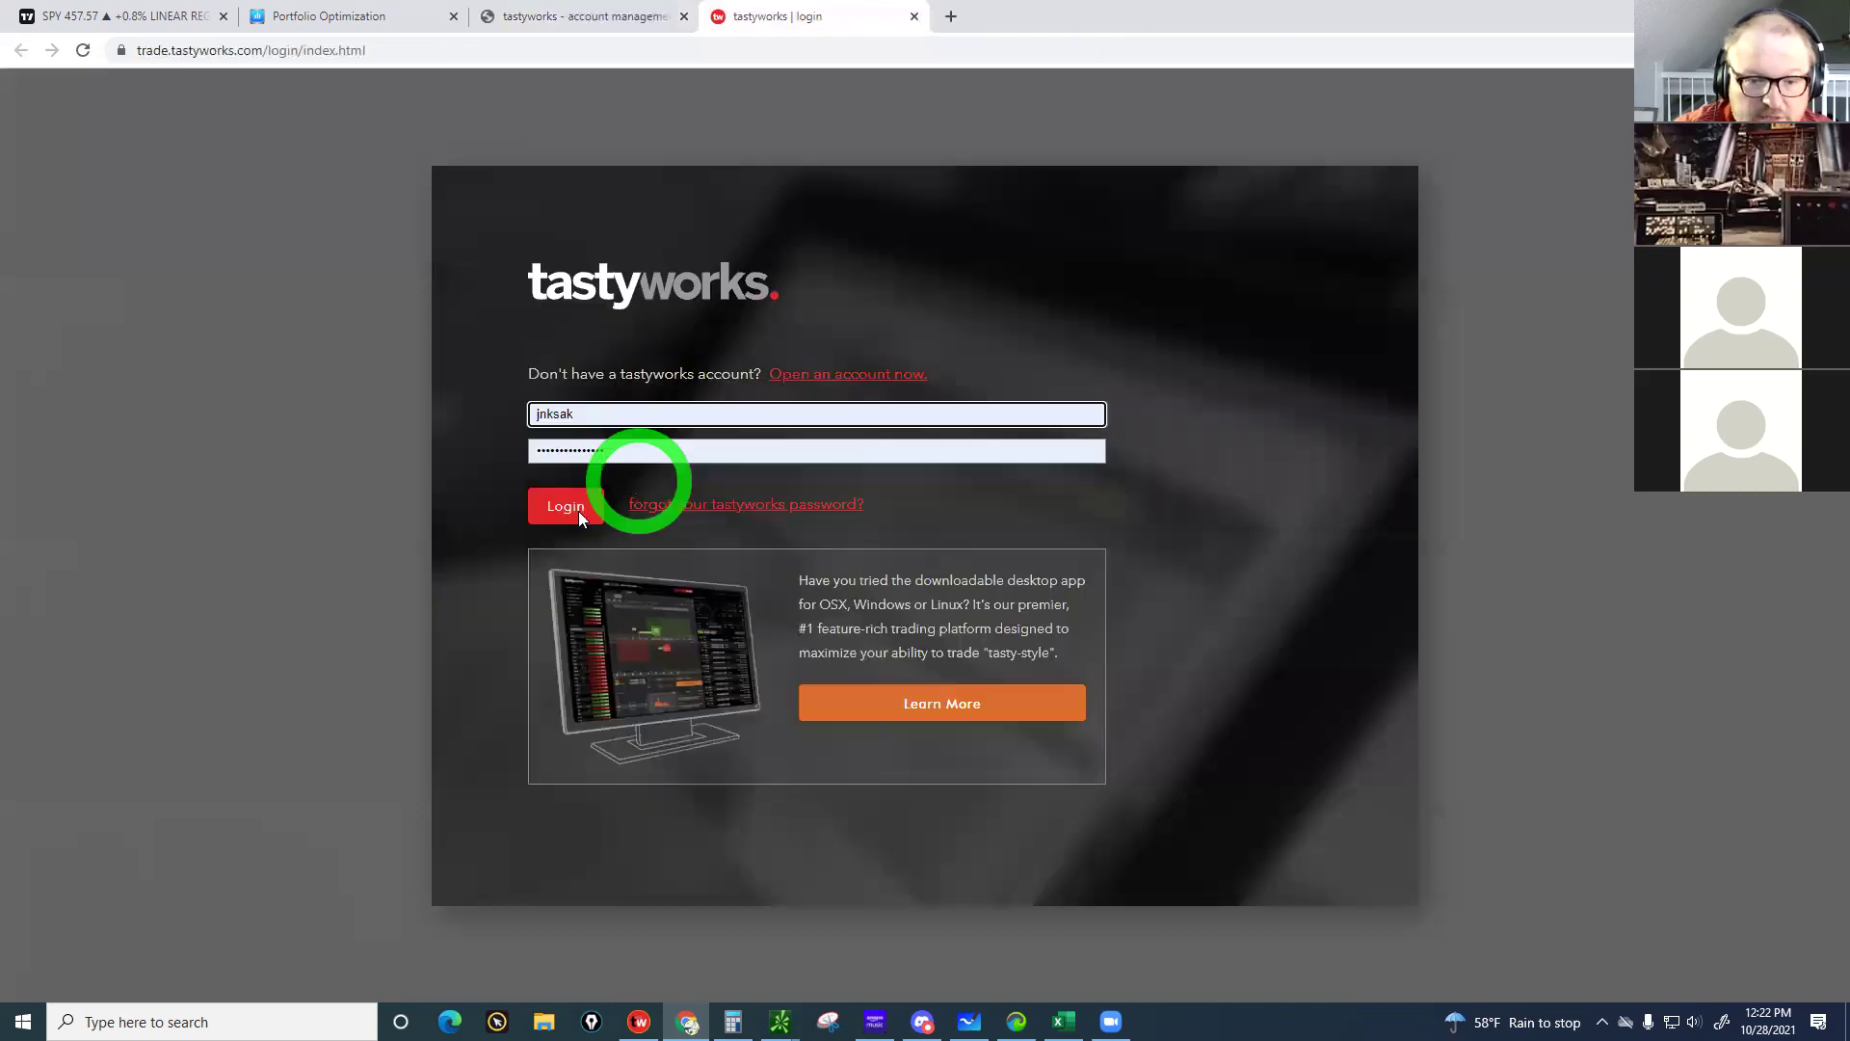
left_click(579, 515)
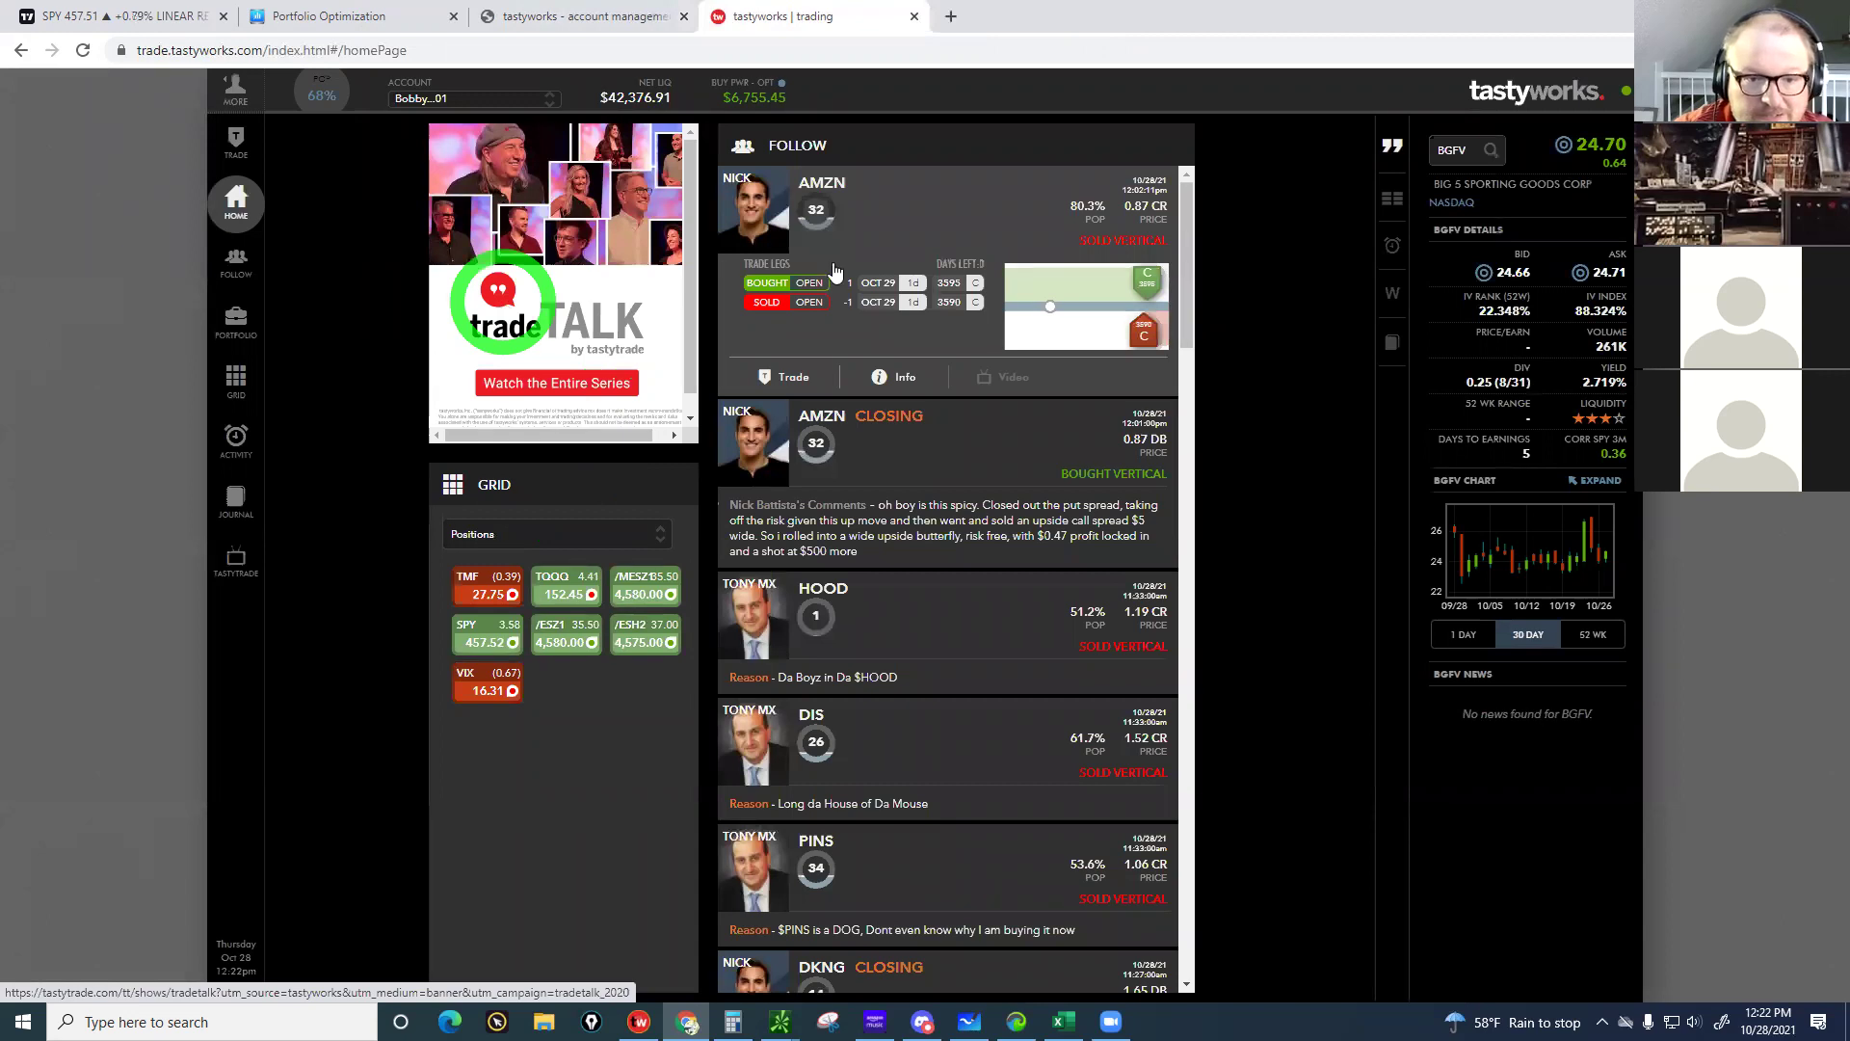
left_click(231, 335)
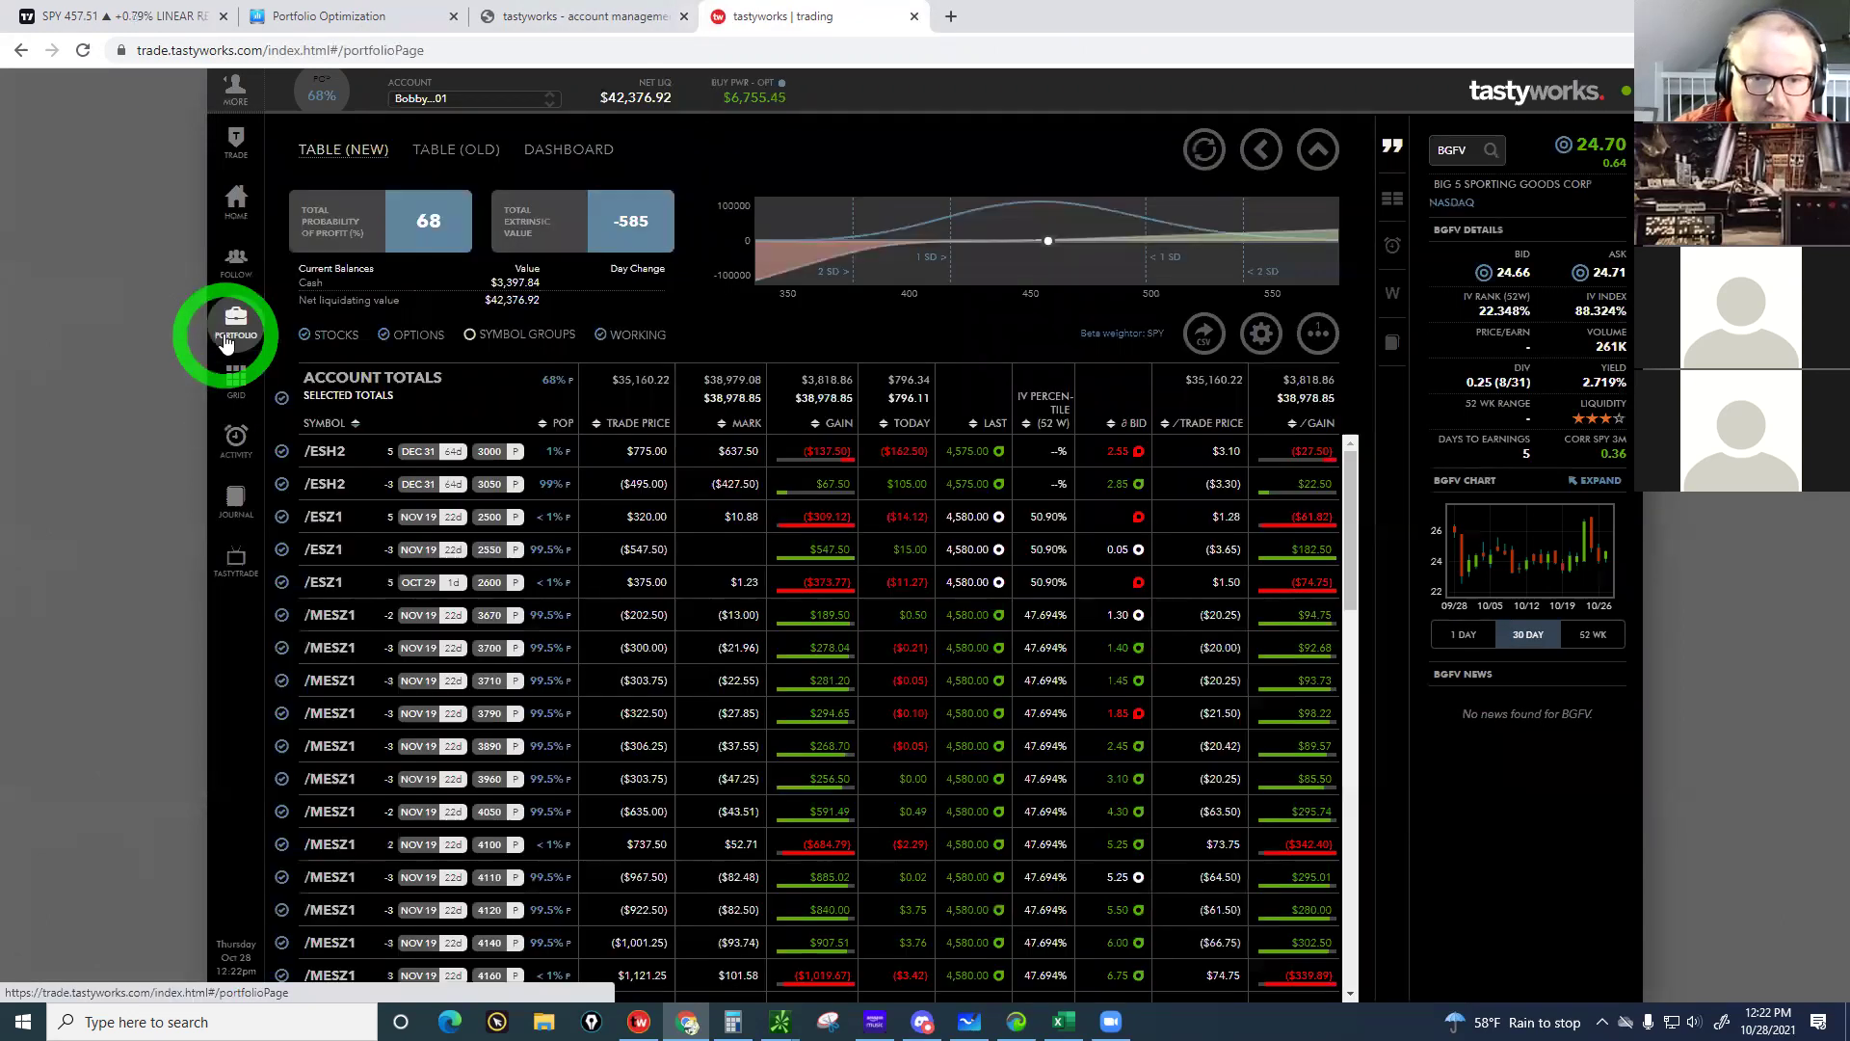
Examine the portfolio's new table view, including its profit curve, account balances and the available view options
left_click(1200, 342)
left_click(1116, 261)
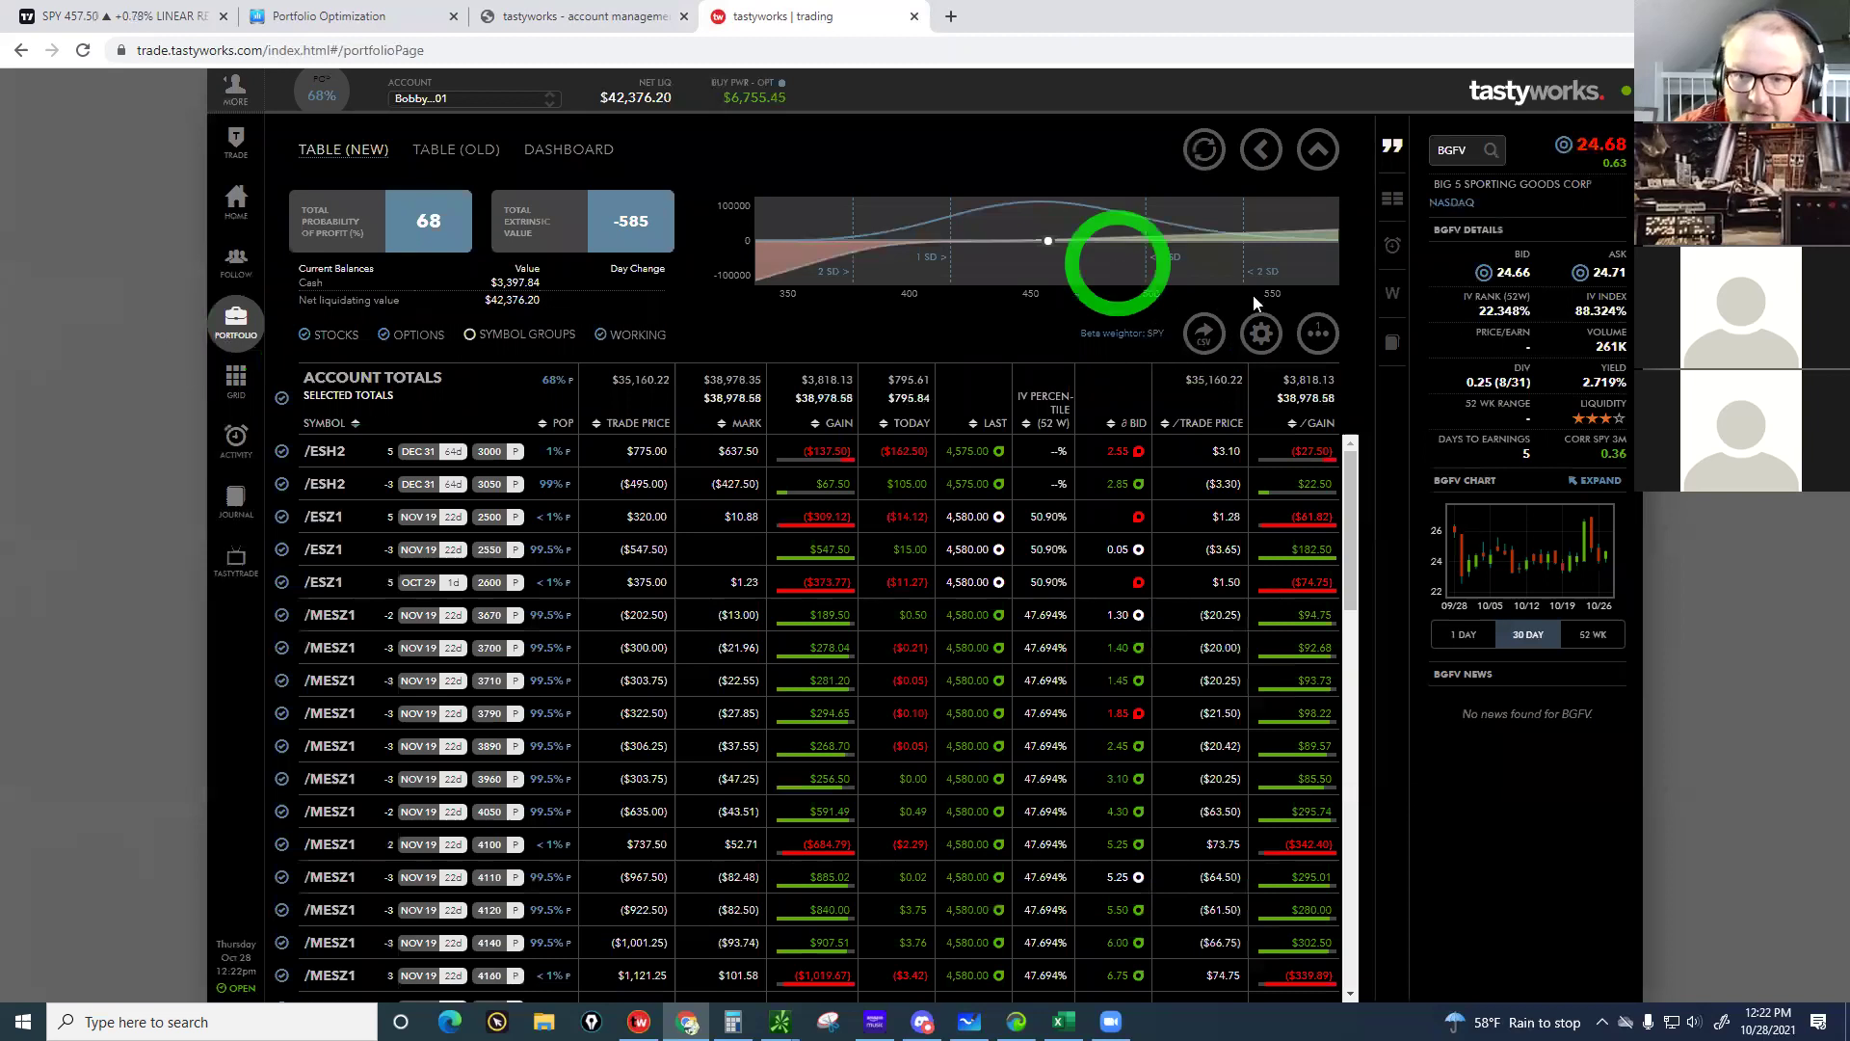
left_click(1318, 335)
left_click(1185, 208)
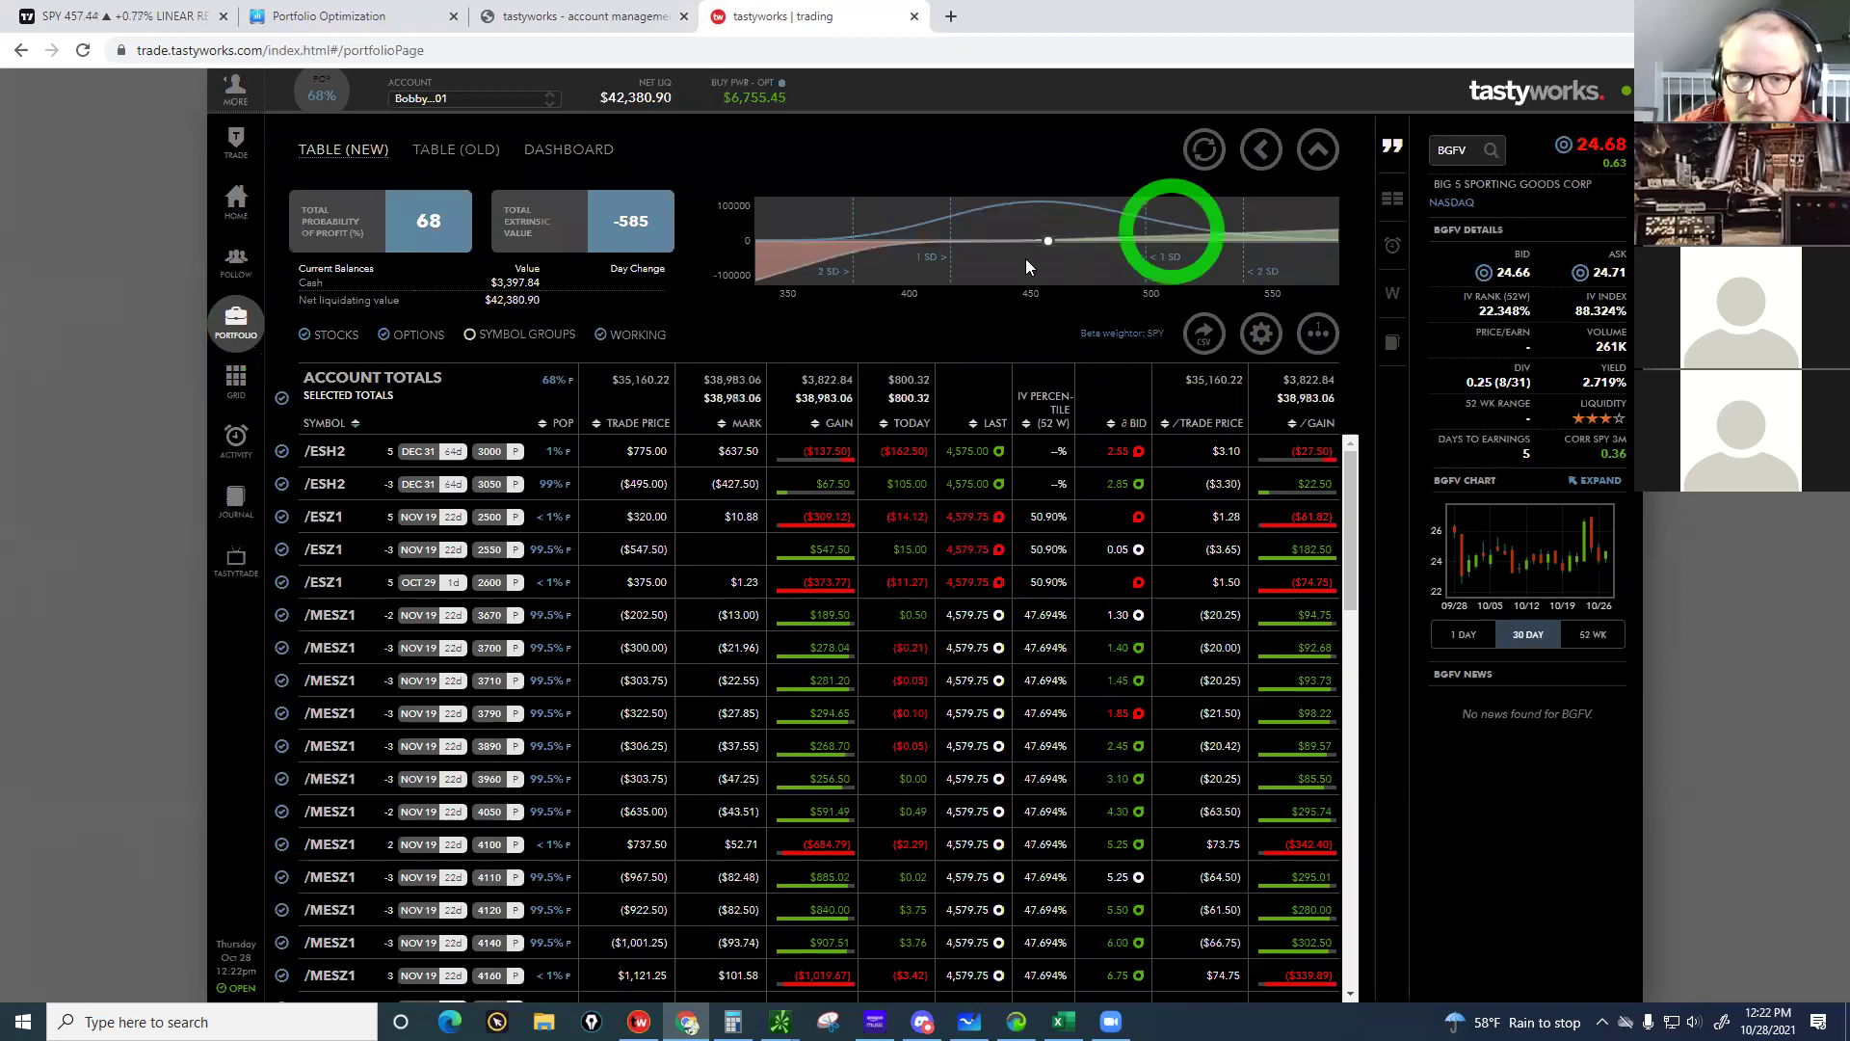
left_click(957, 226)
left_click(599, 111)
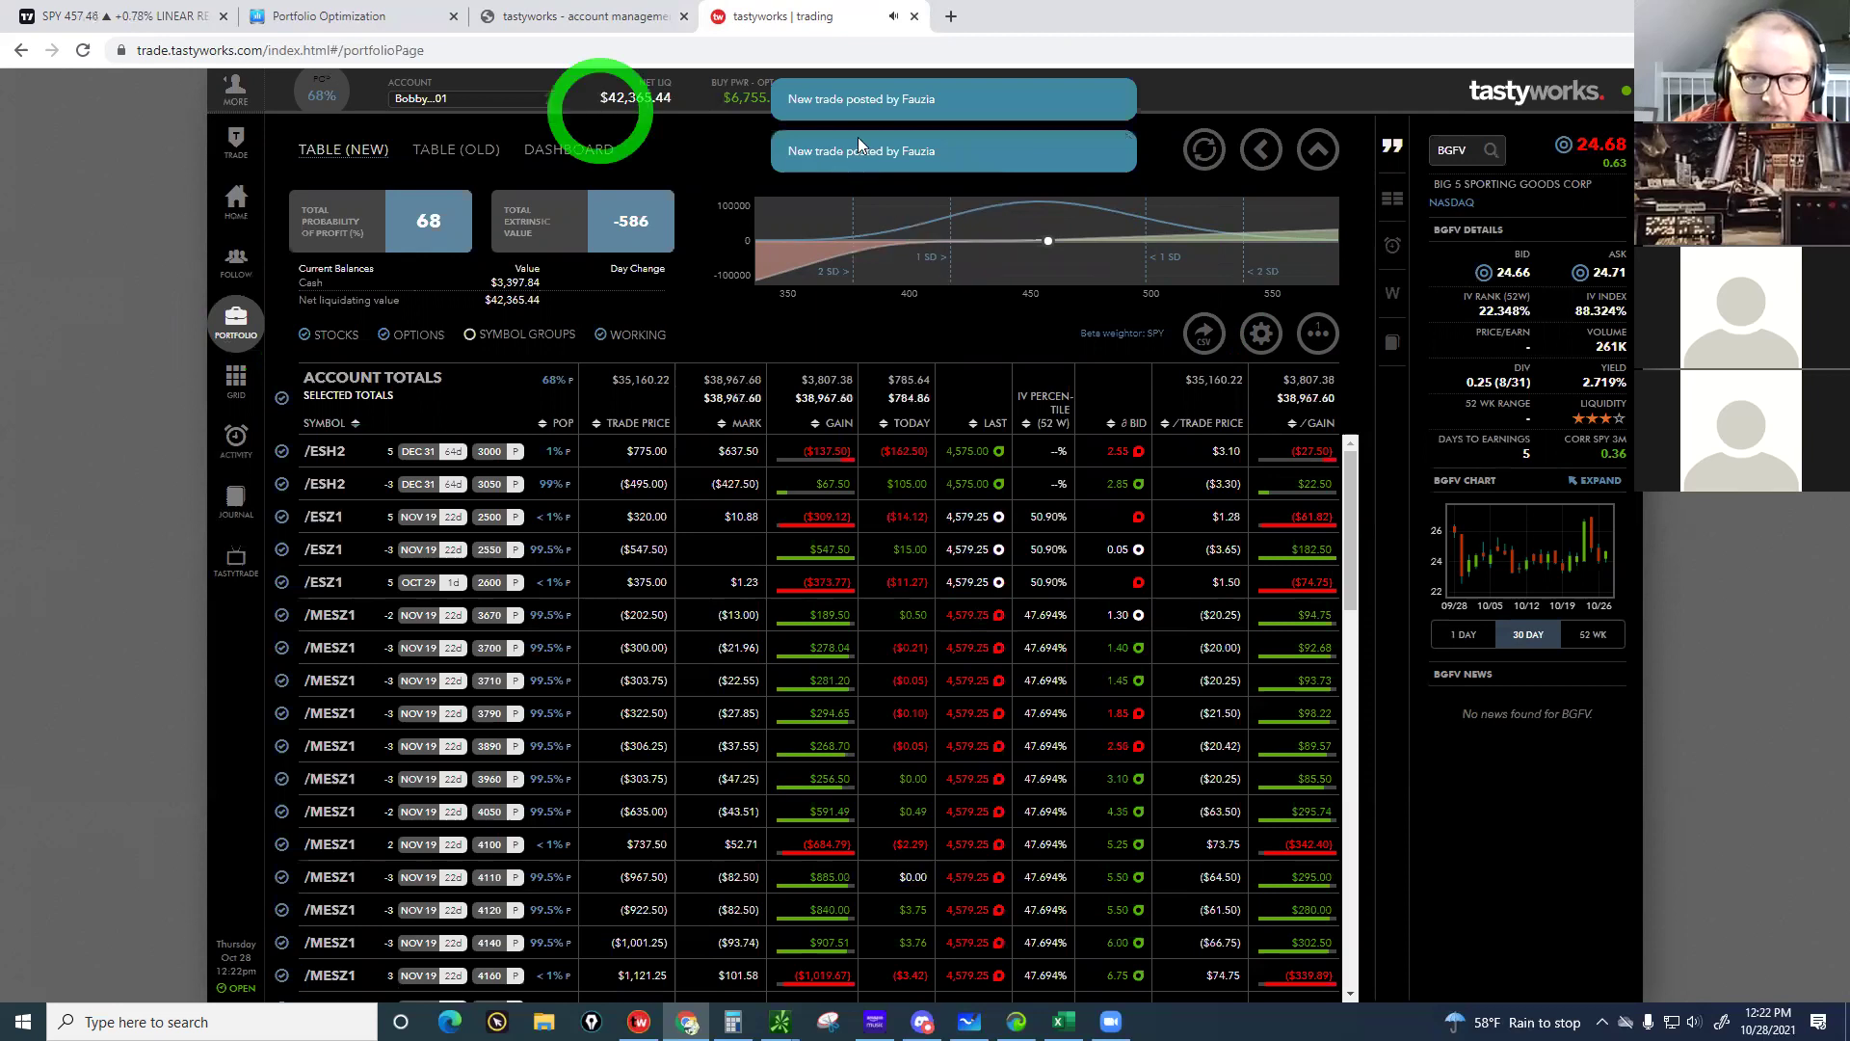
left_click(775, 141)
left_click(946, 113)
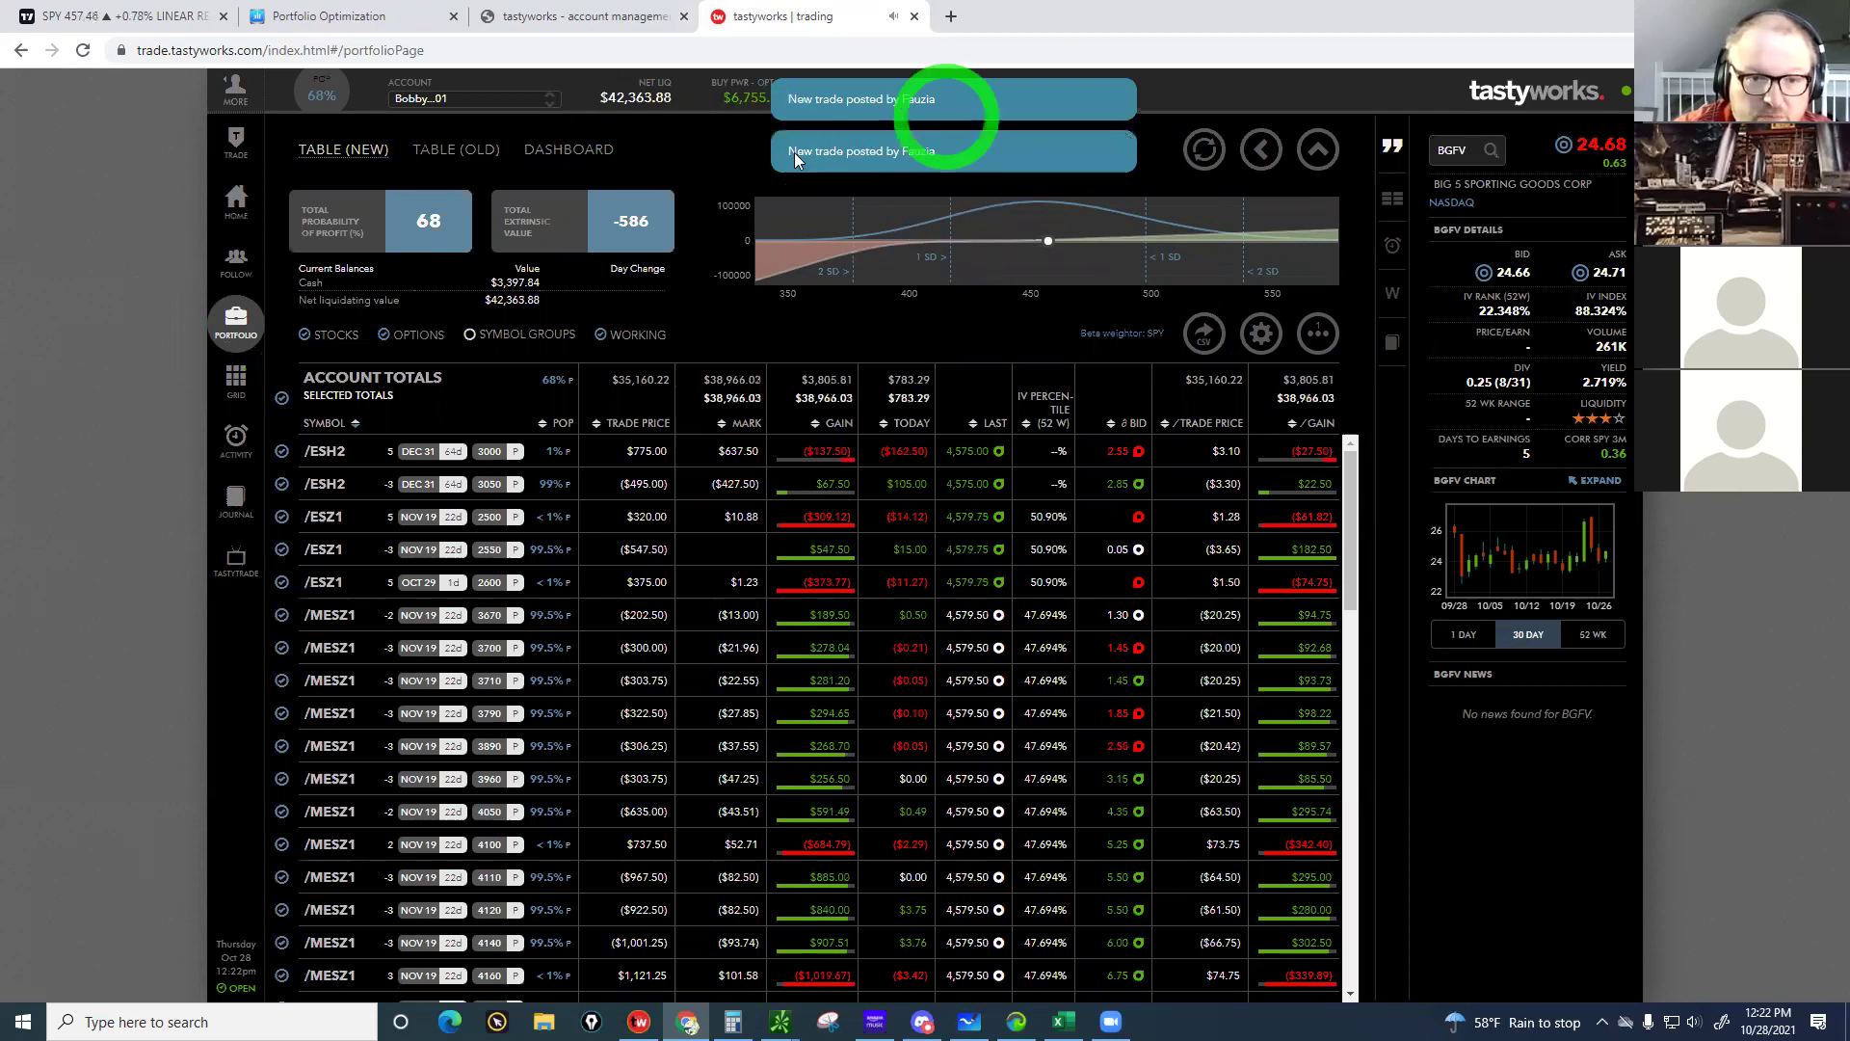
left_click(491, 241)
left_click(481, 189)
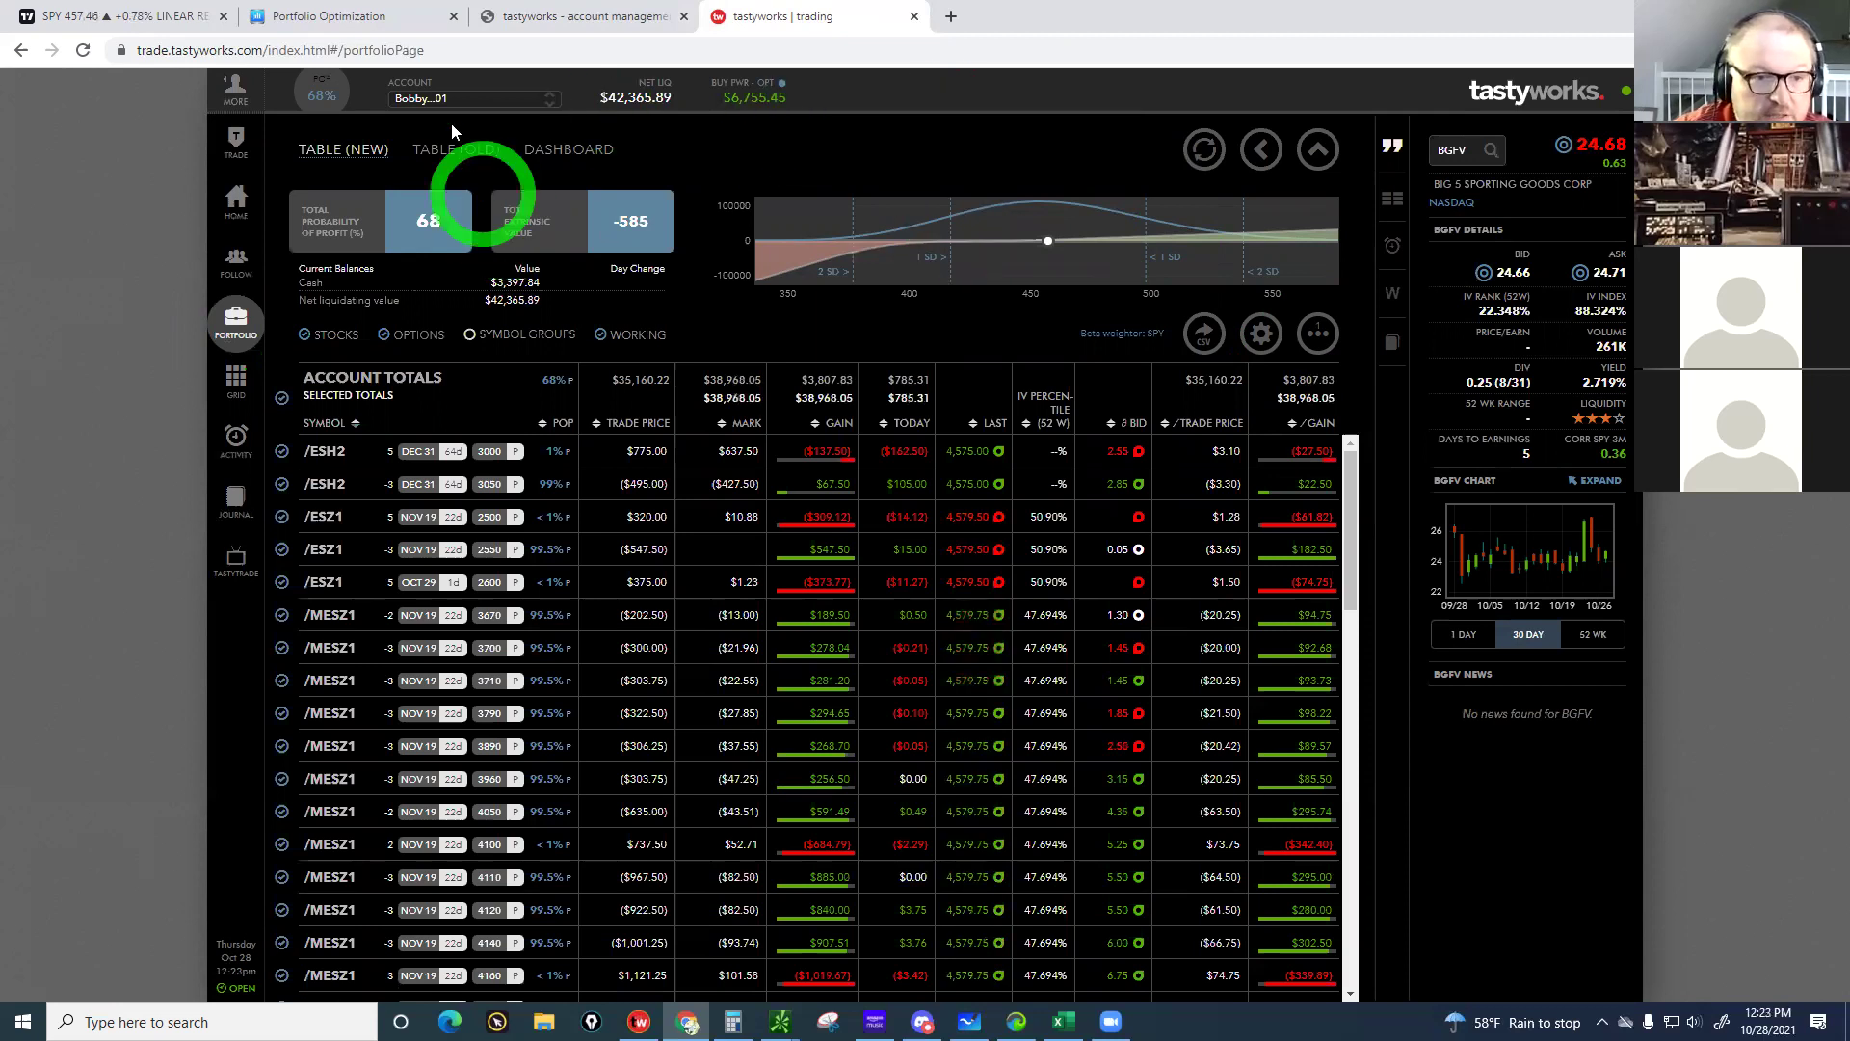
Show the portfolio in the old table view and examine its profit and loss curve and per-symbol deltas
left_click(455, 156)
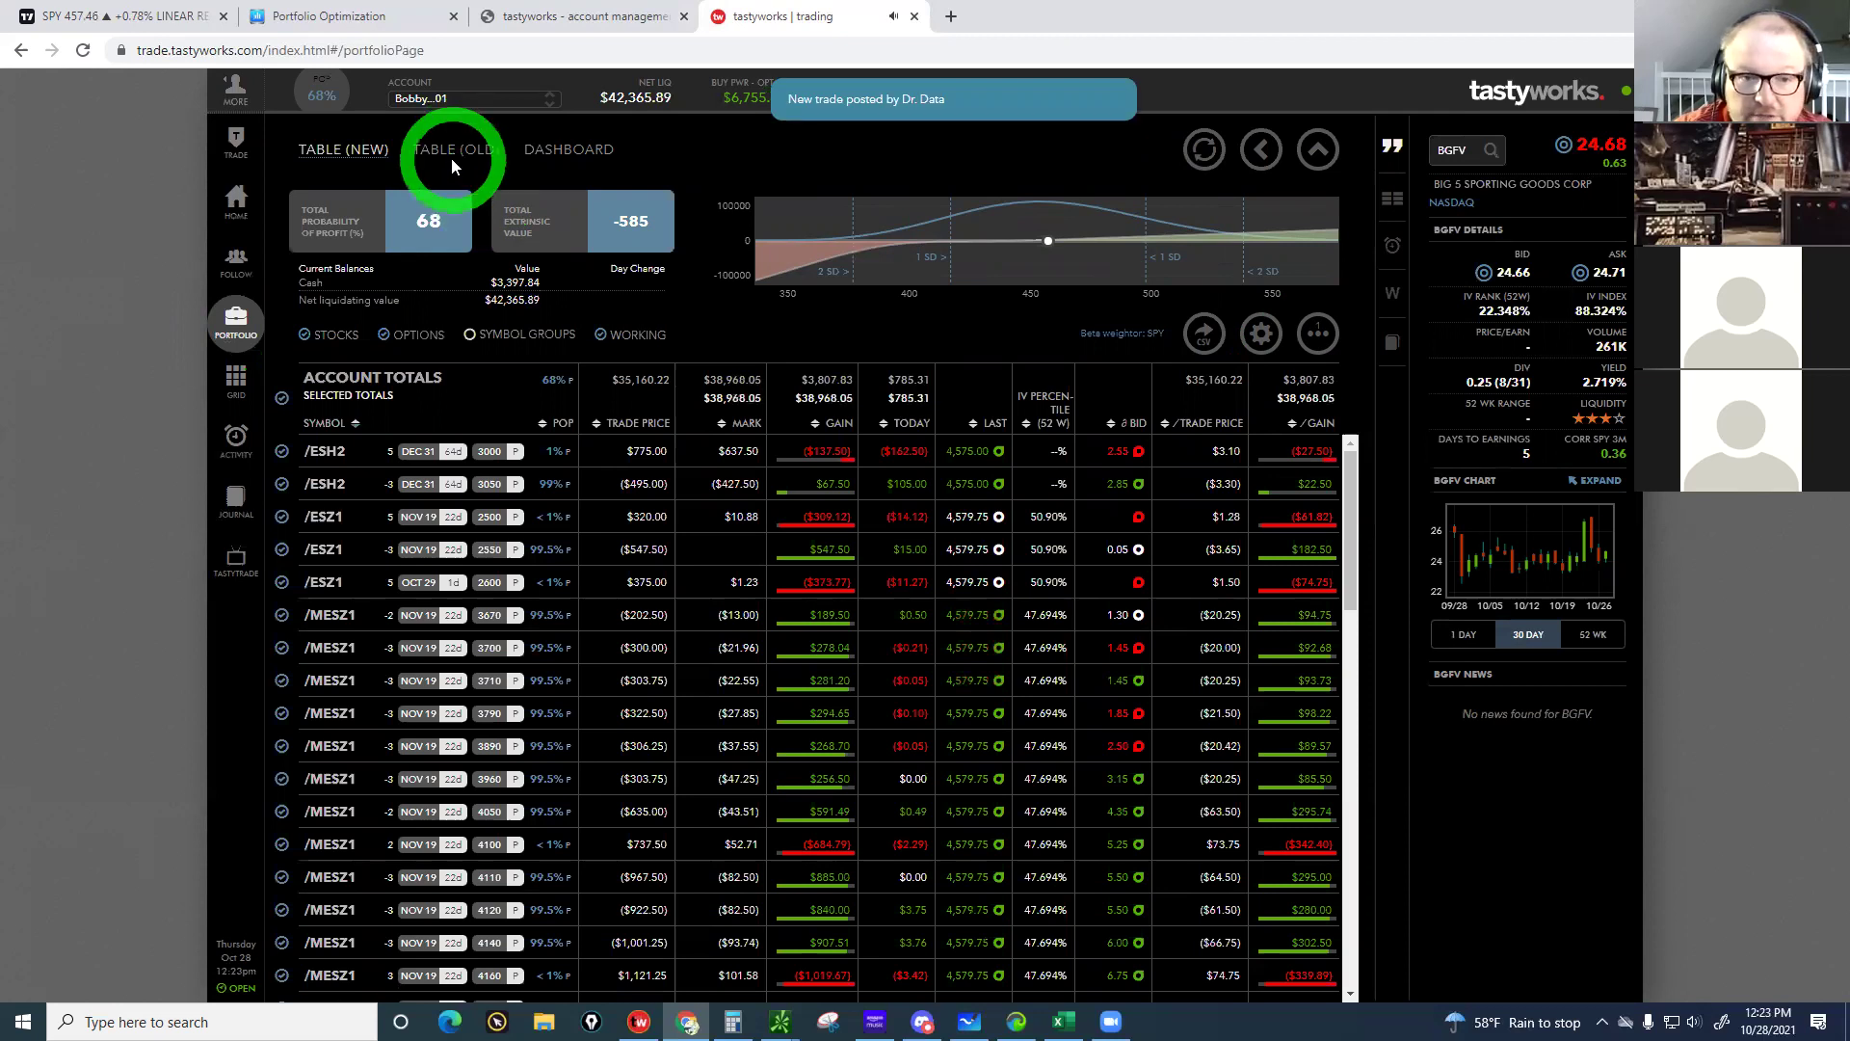
left_click(447, 151)
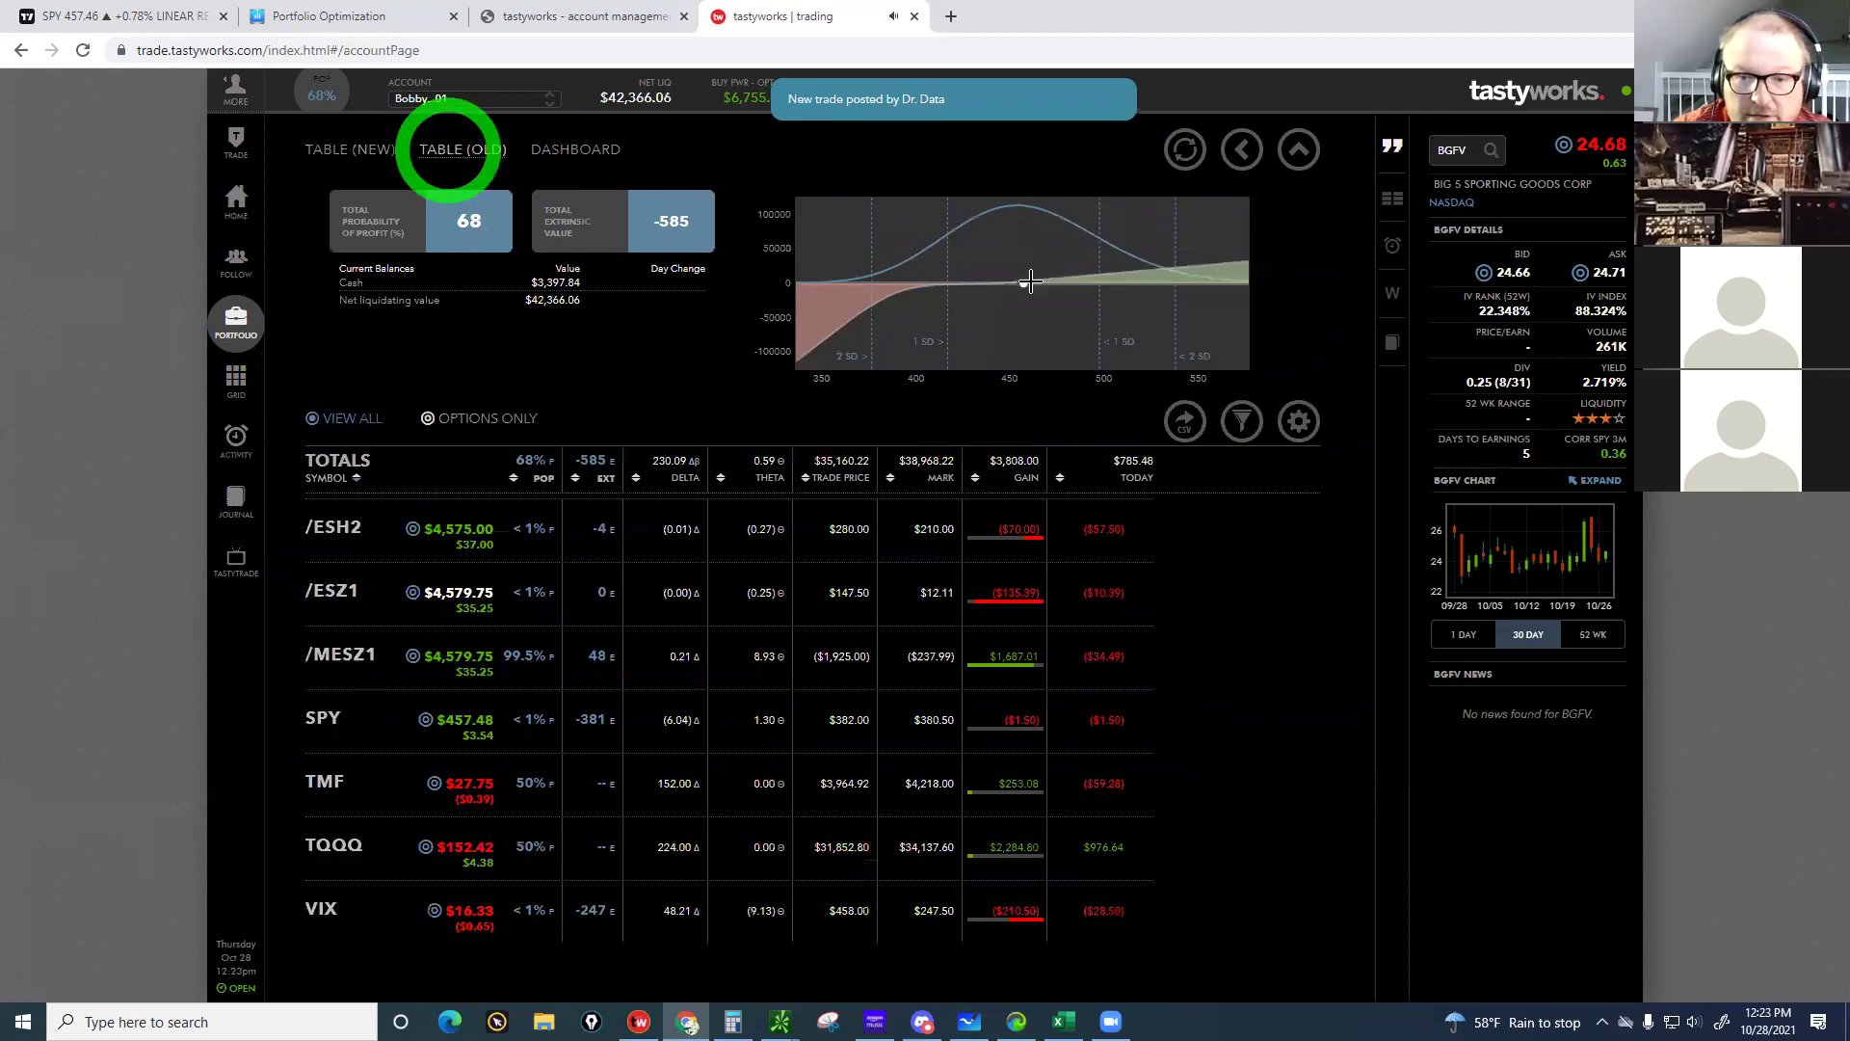
left_click(1023, 282)
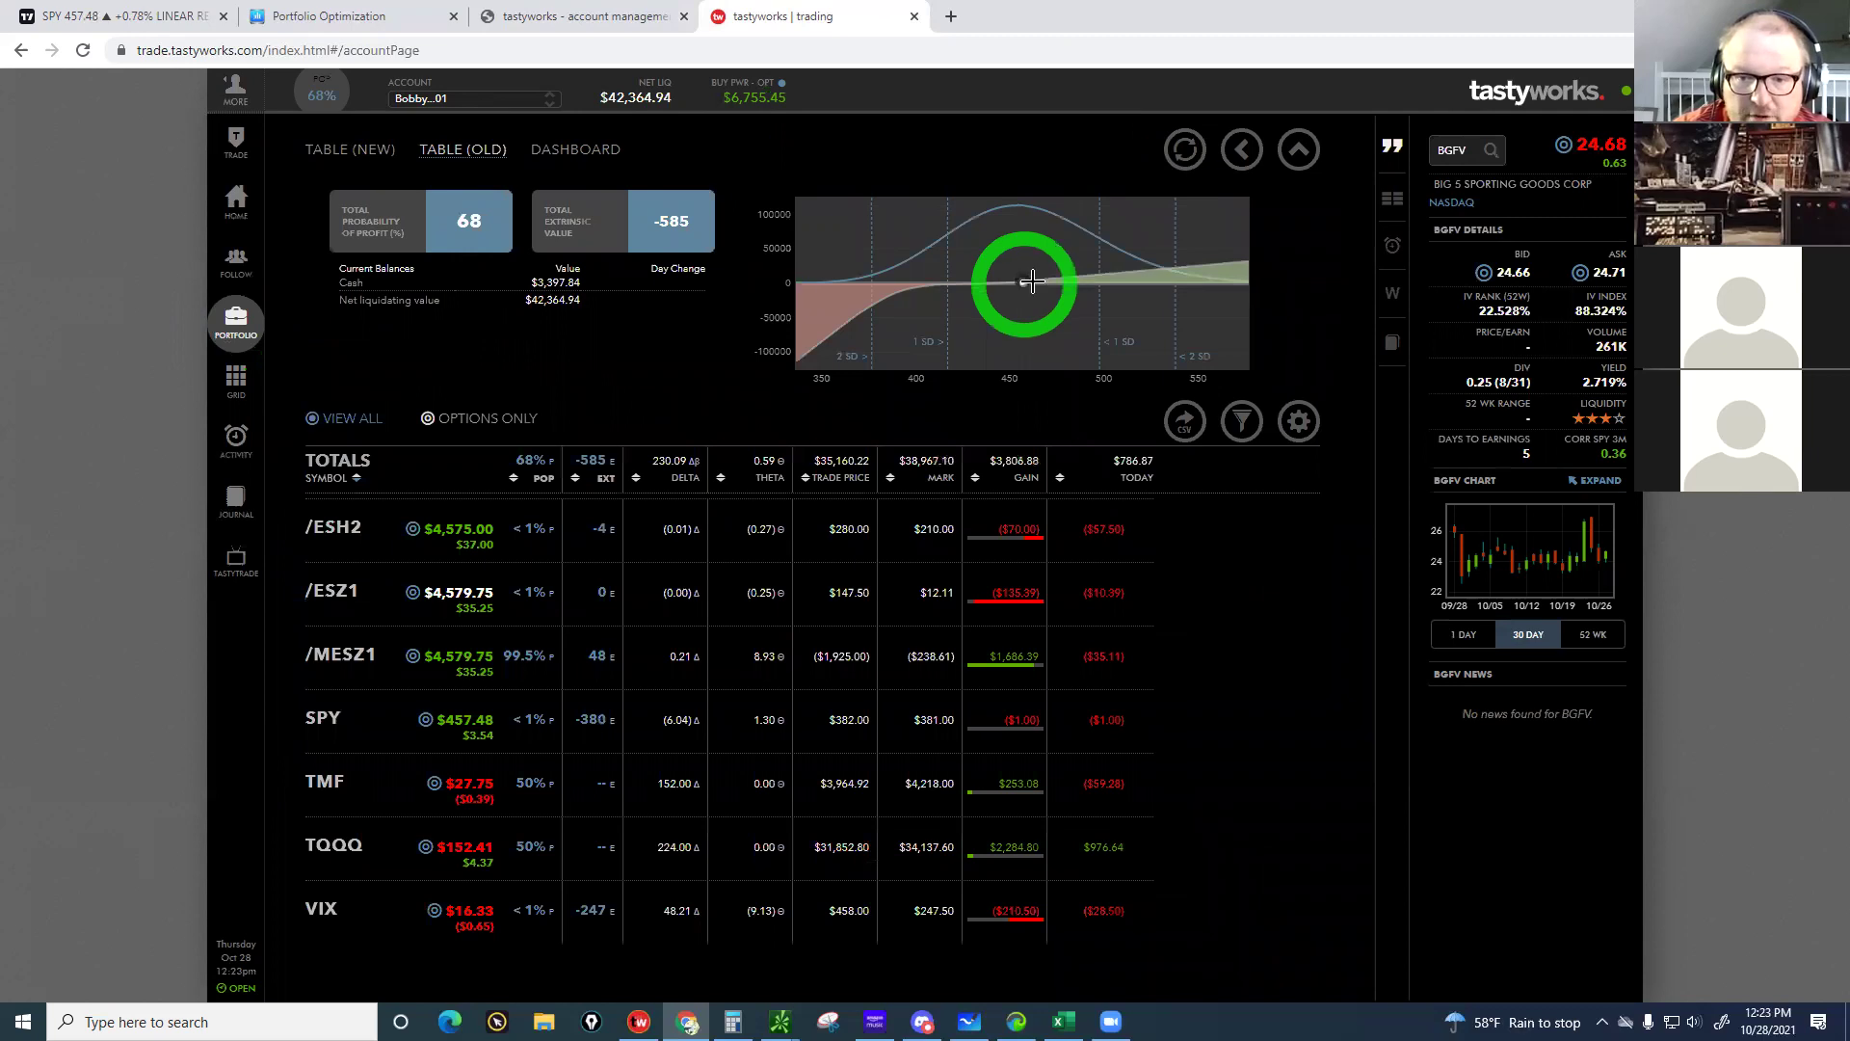
left_click(1268, 260)
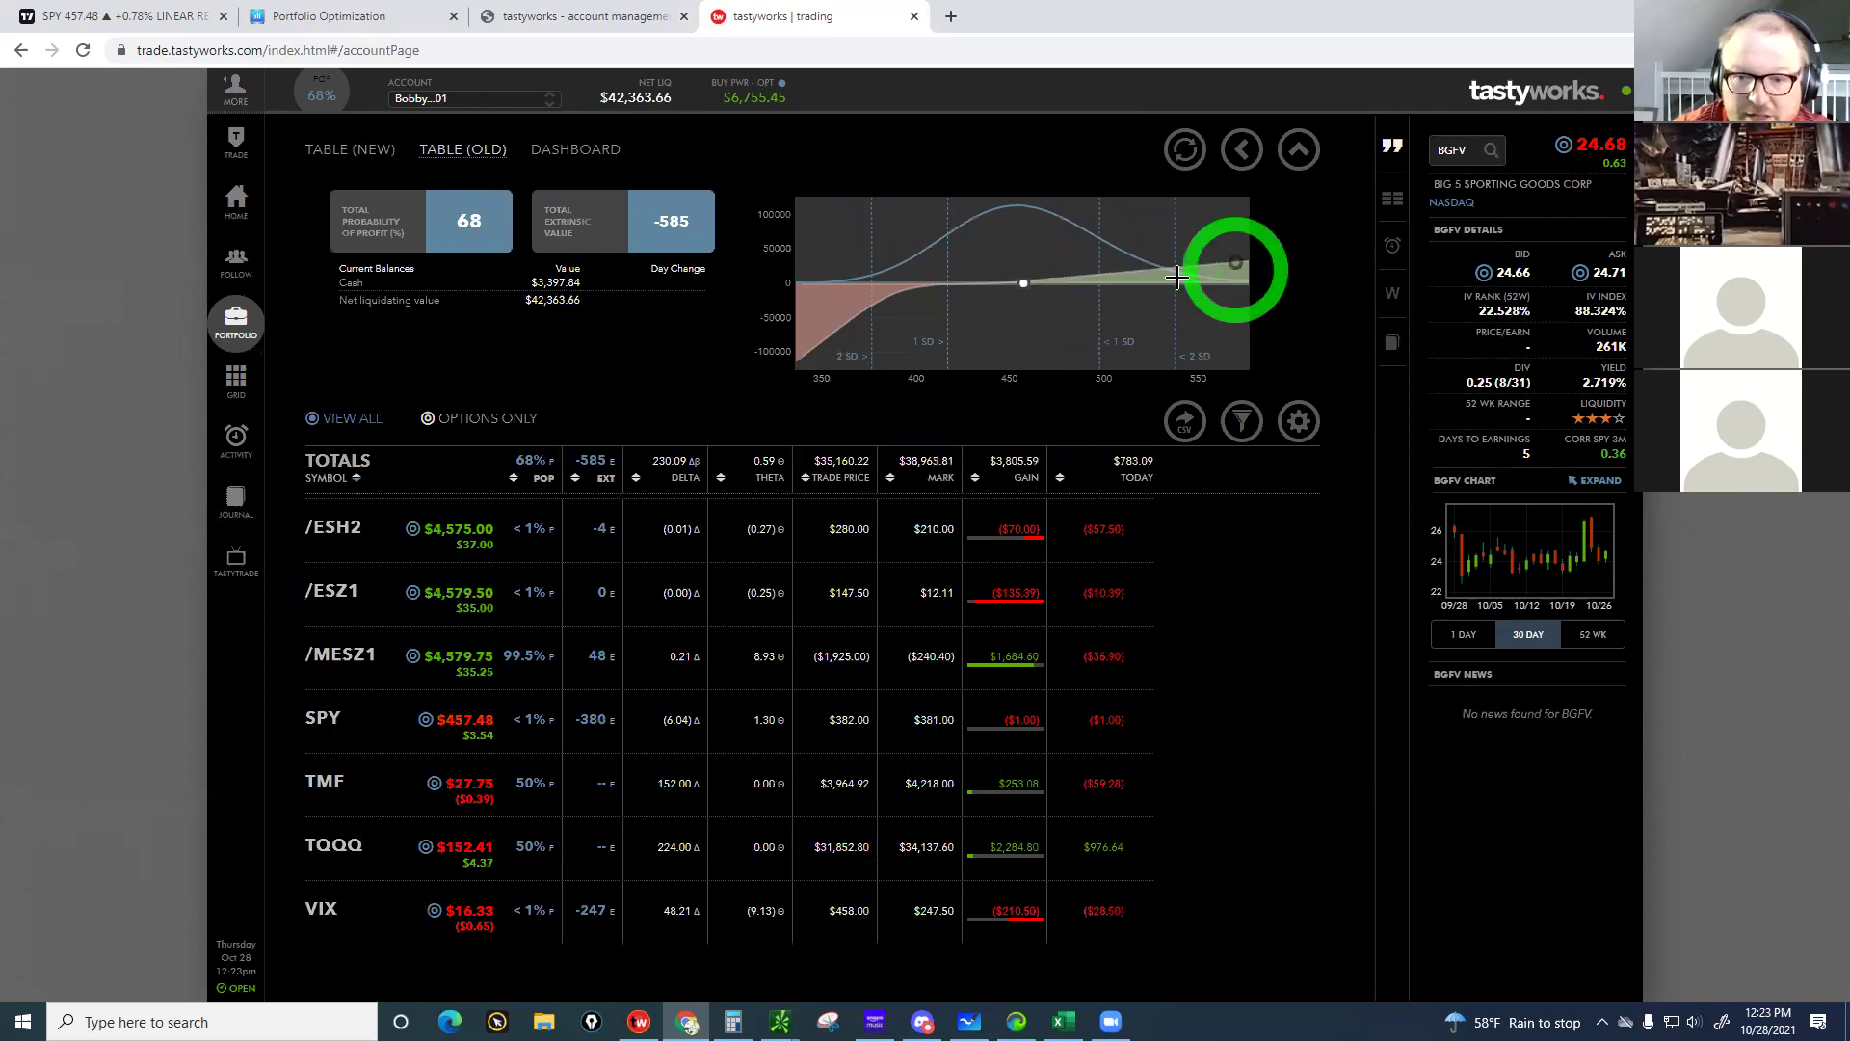
left_click(1042, 303)
left_click(1013, 282)
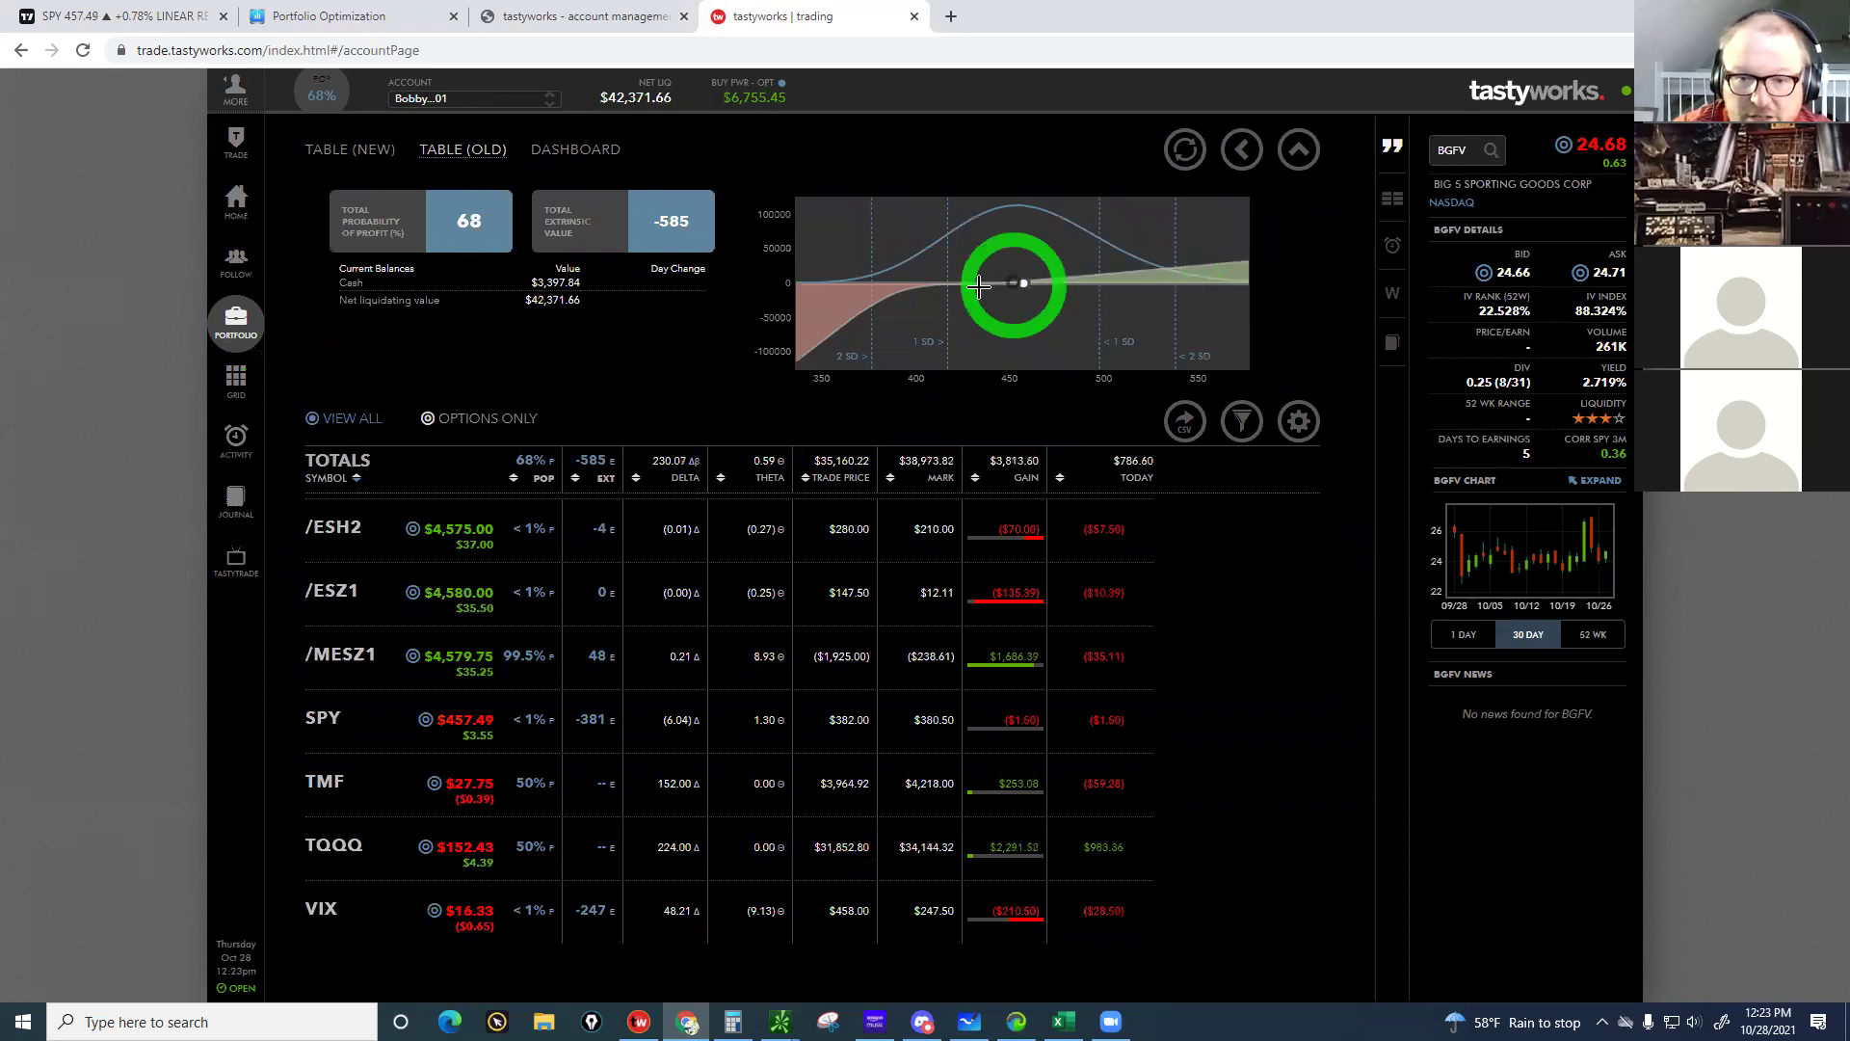
left_click(965, 282)
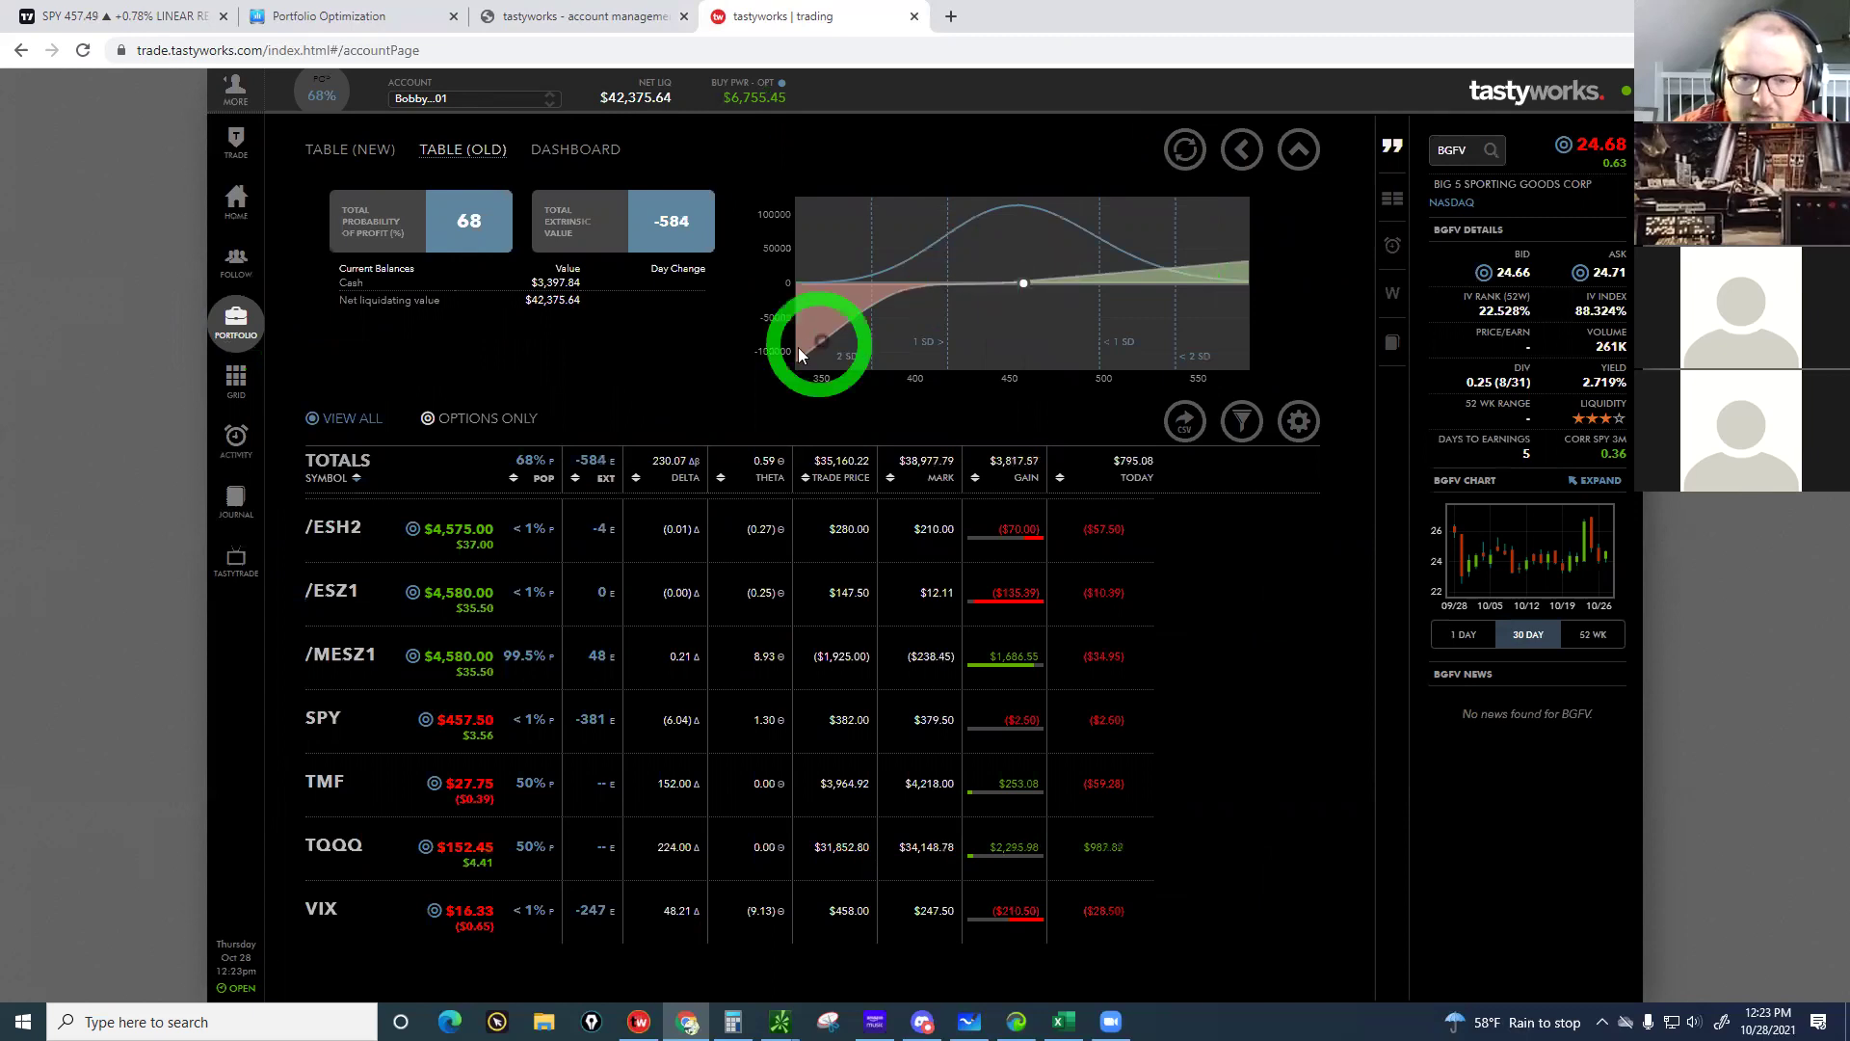
left_click(857, 303)
left_click(1023, 280)
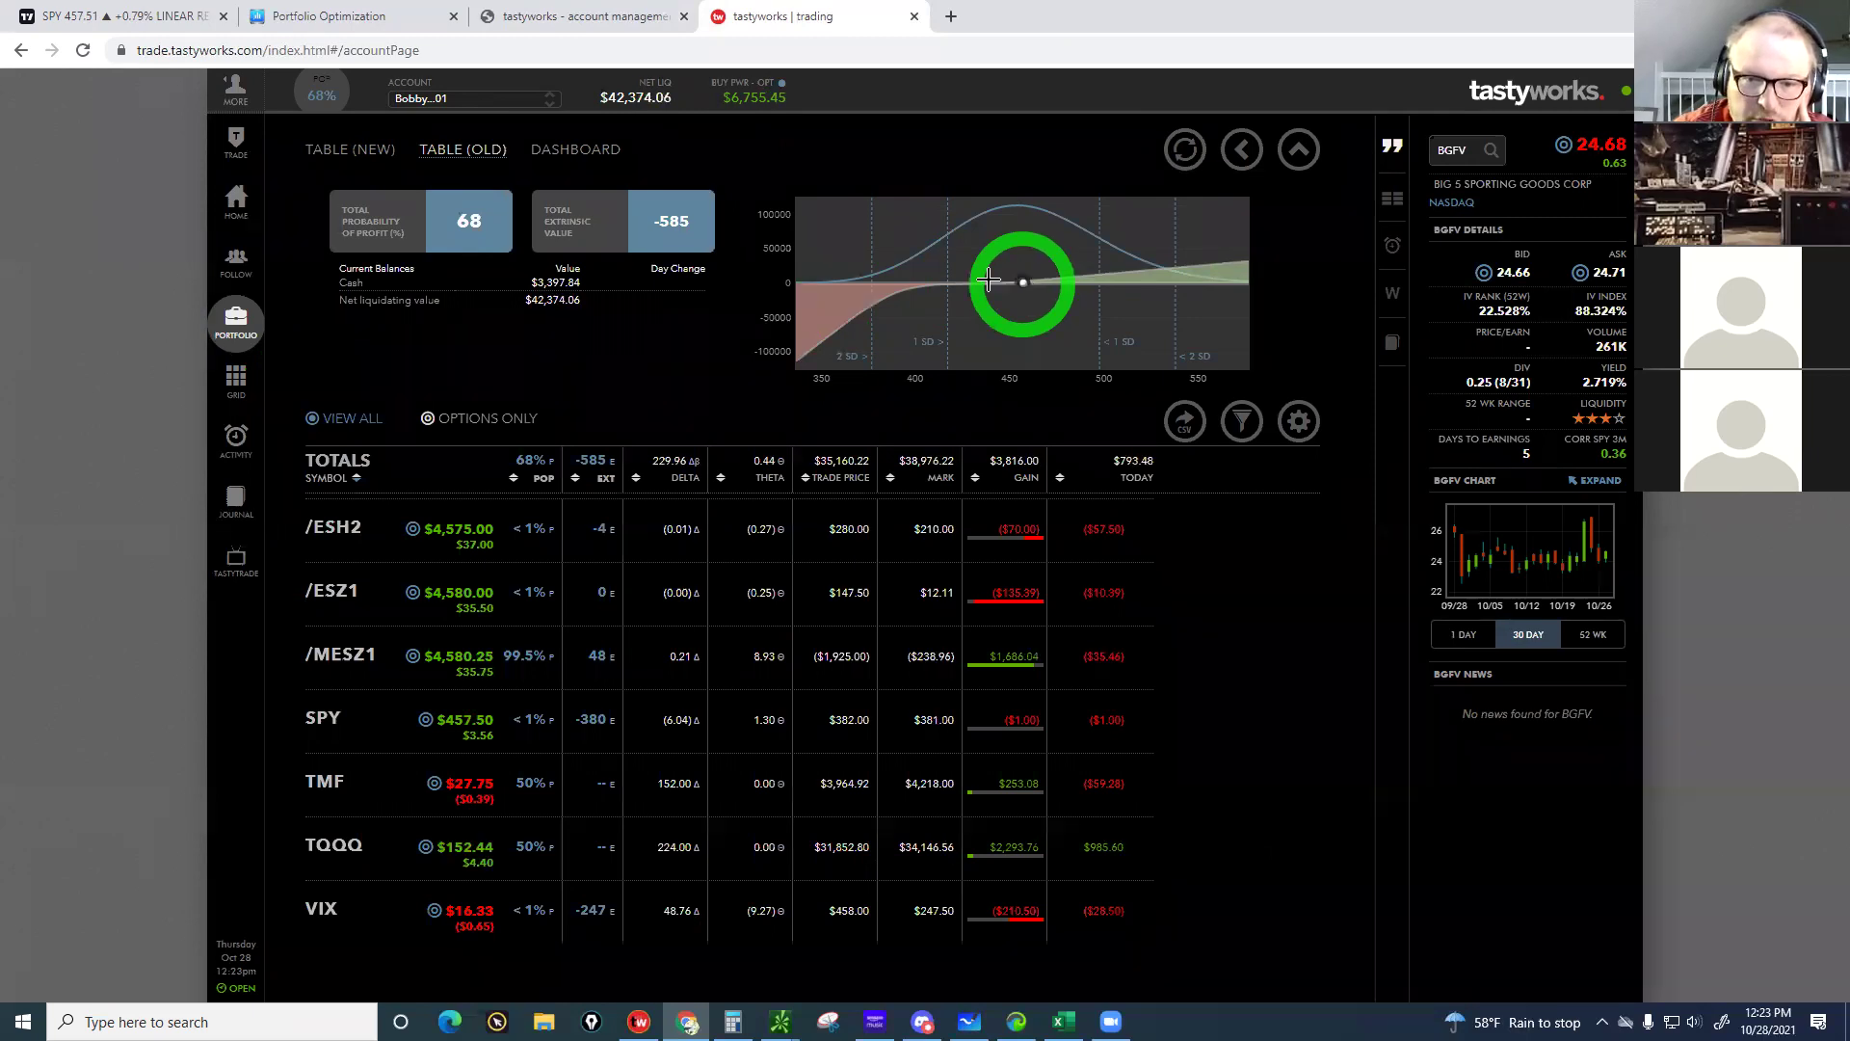
left_click(657, 751)
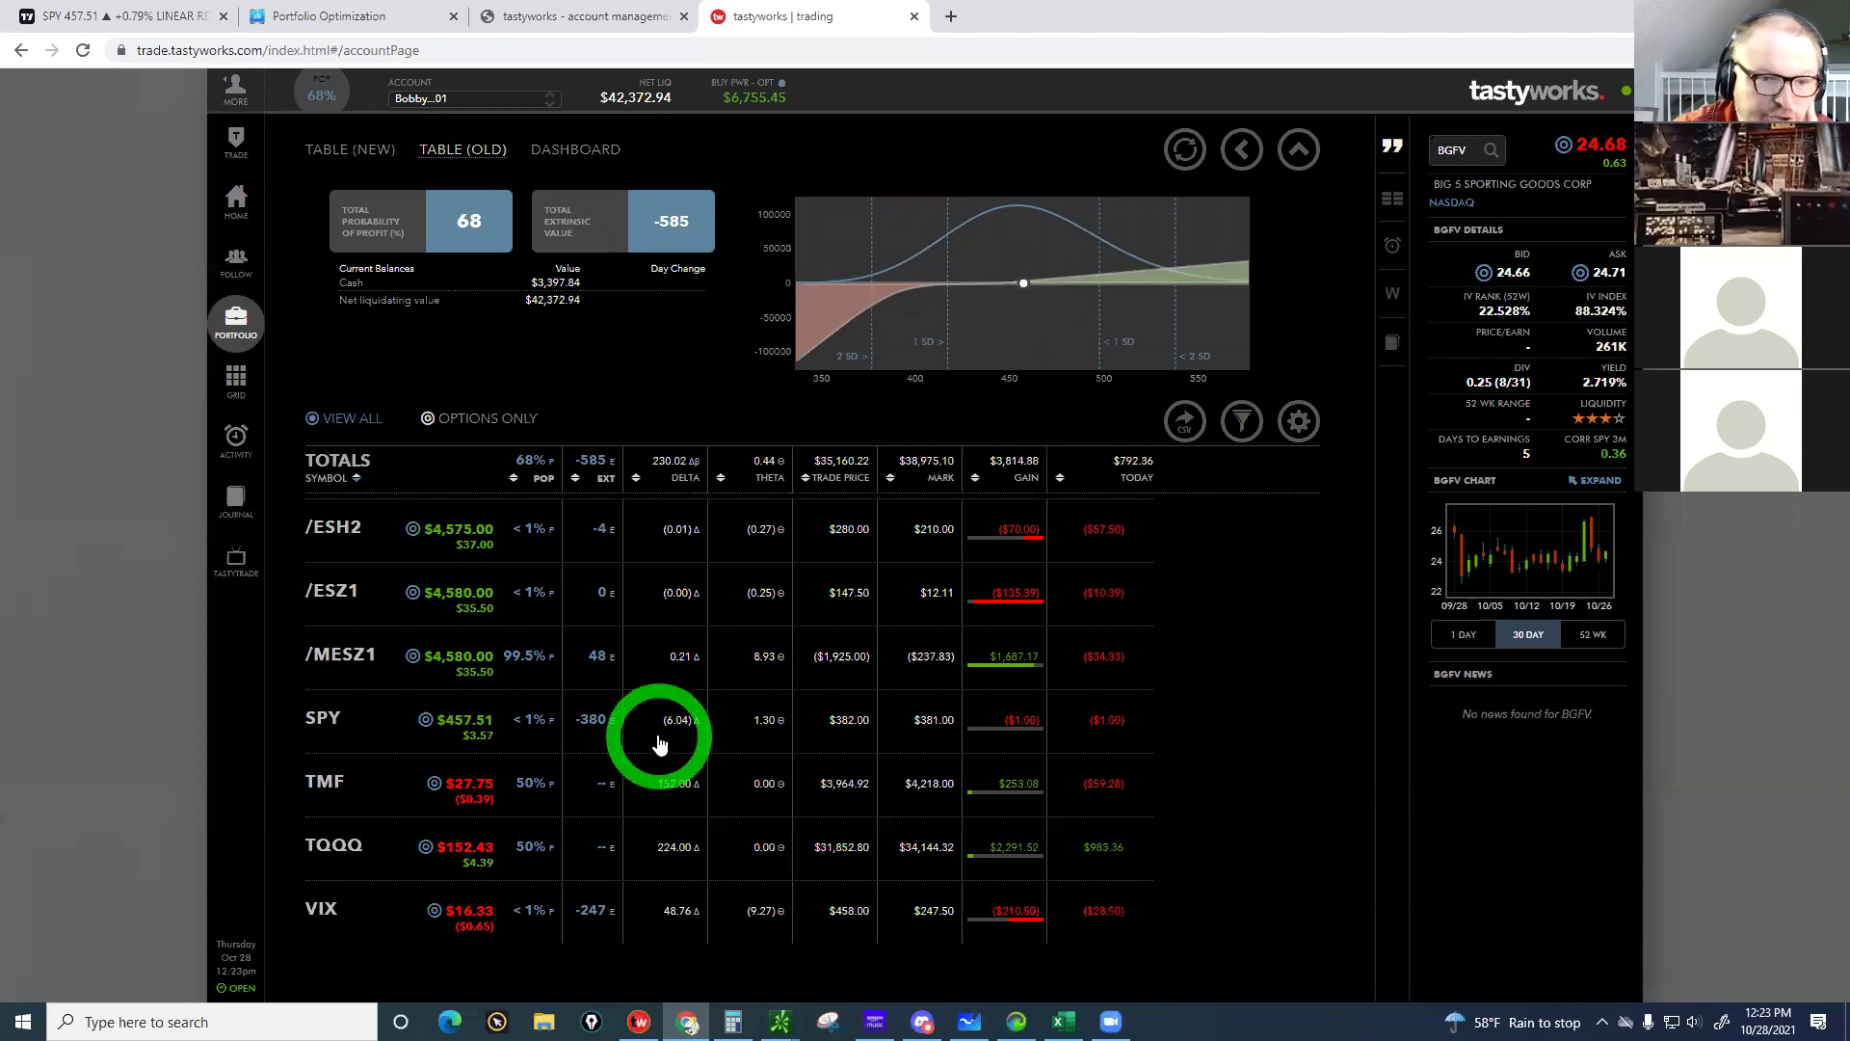
left_click(563, 422)
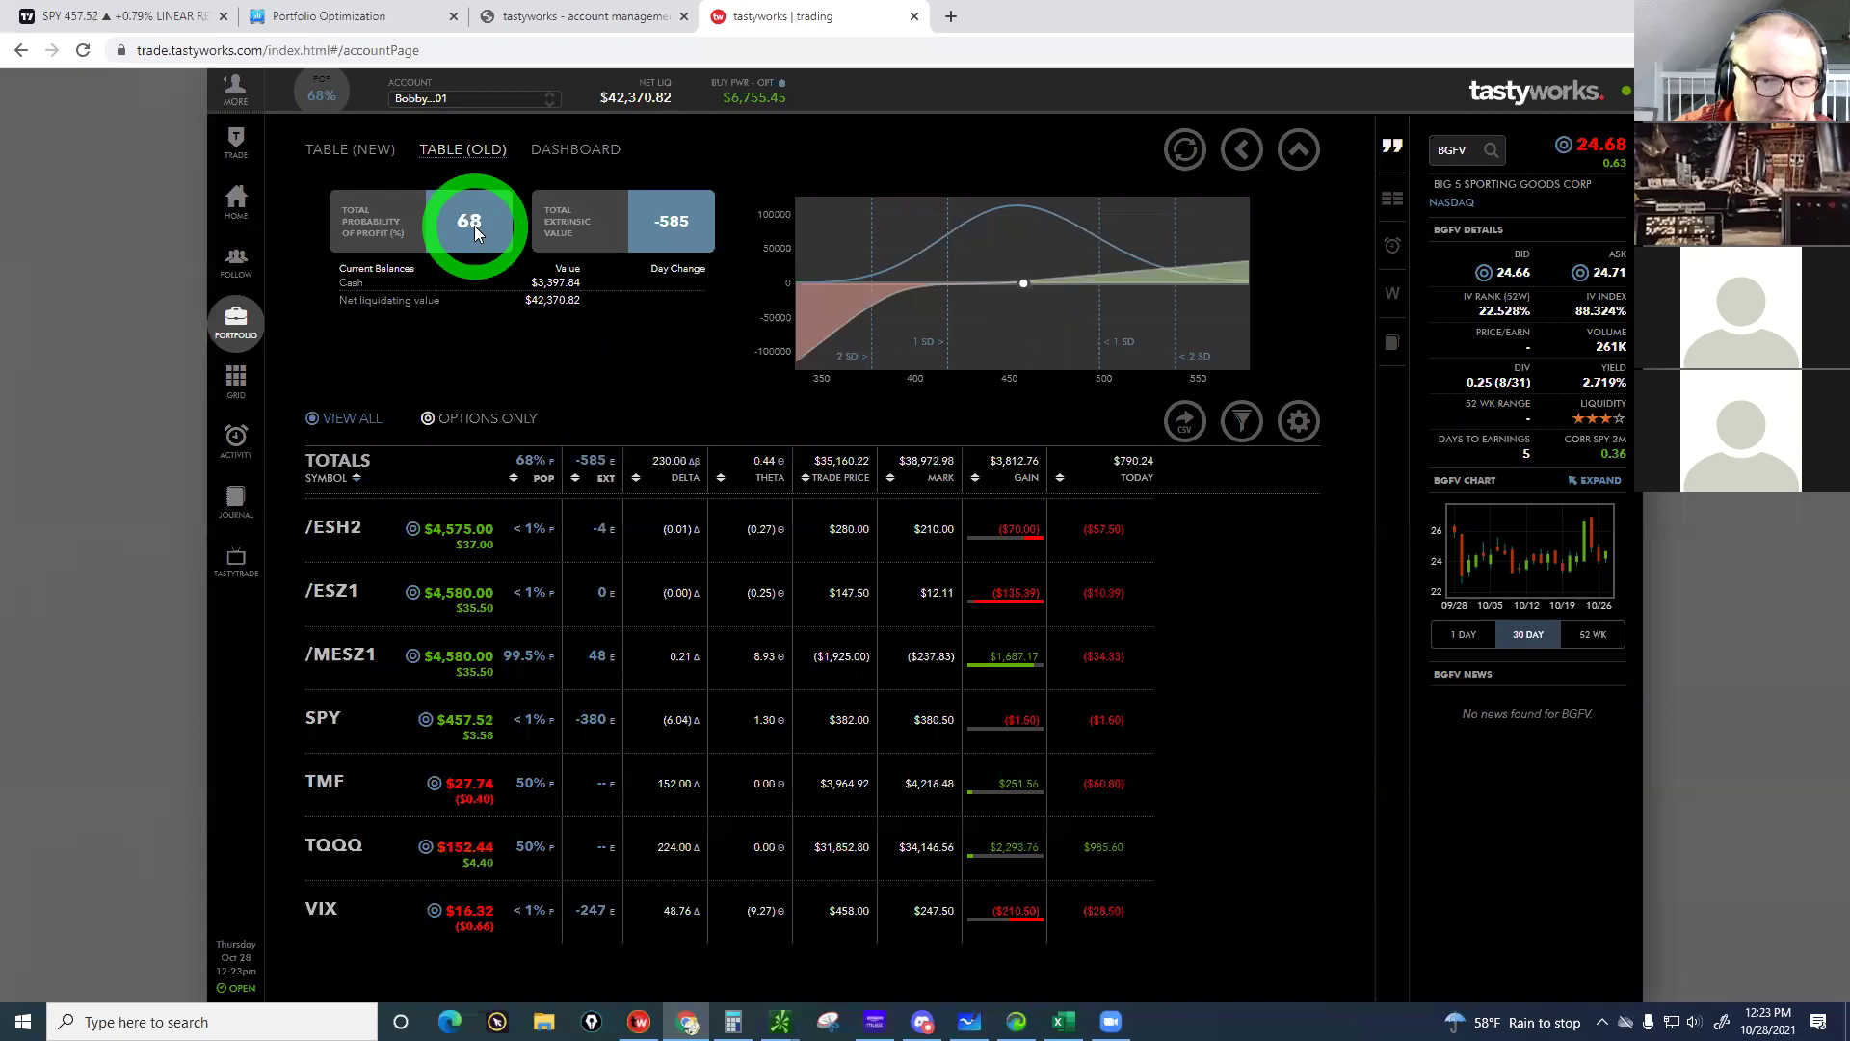
Open the portfolio dashboard and review the total gain versus option P/L and trades-by-type charts
left_click(560, 154)
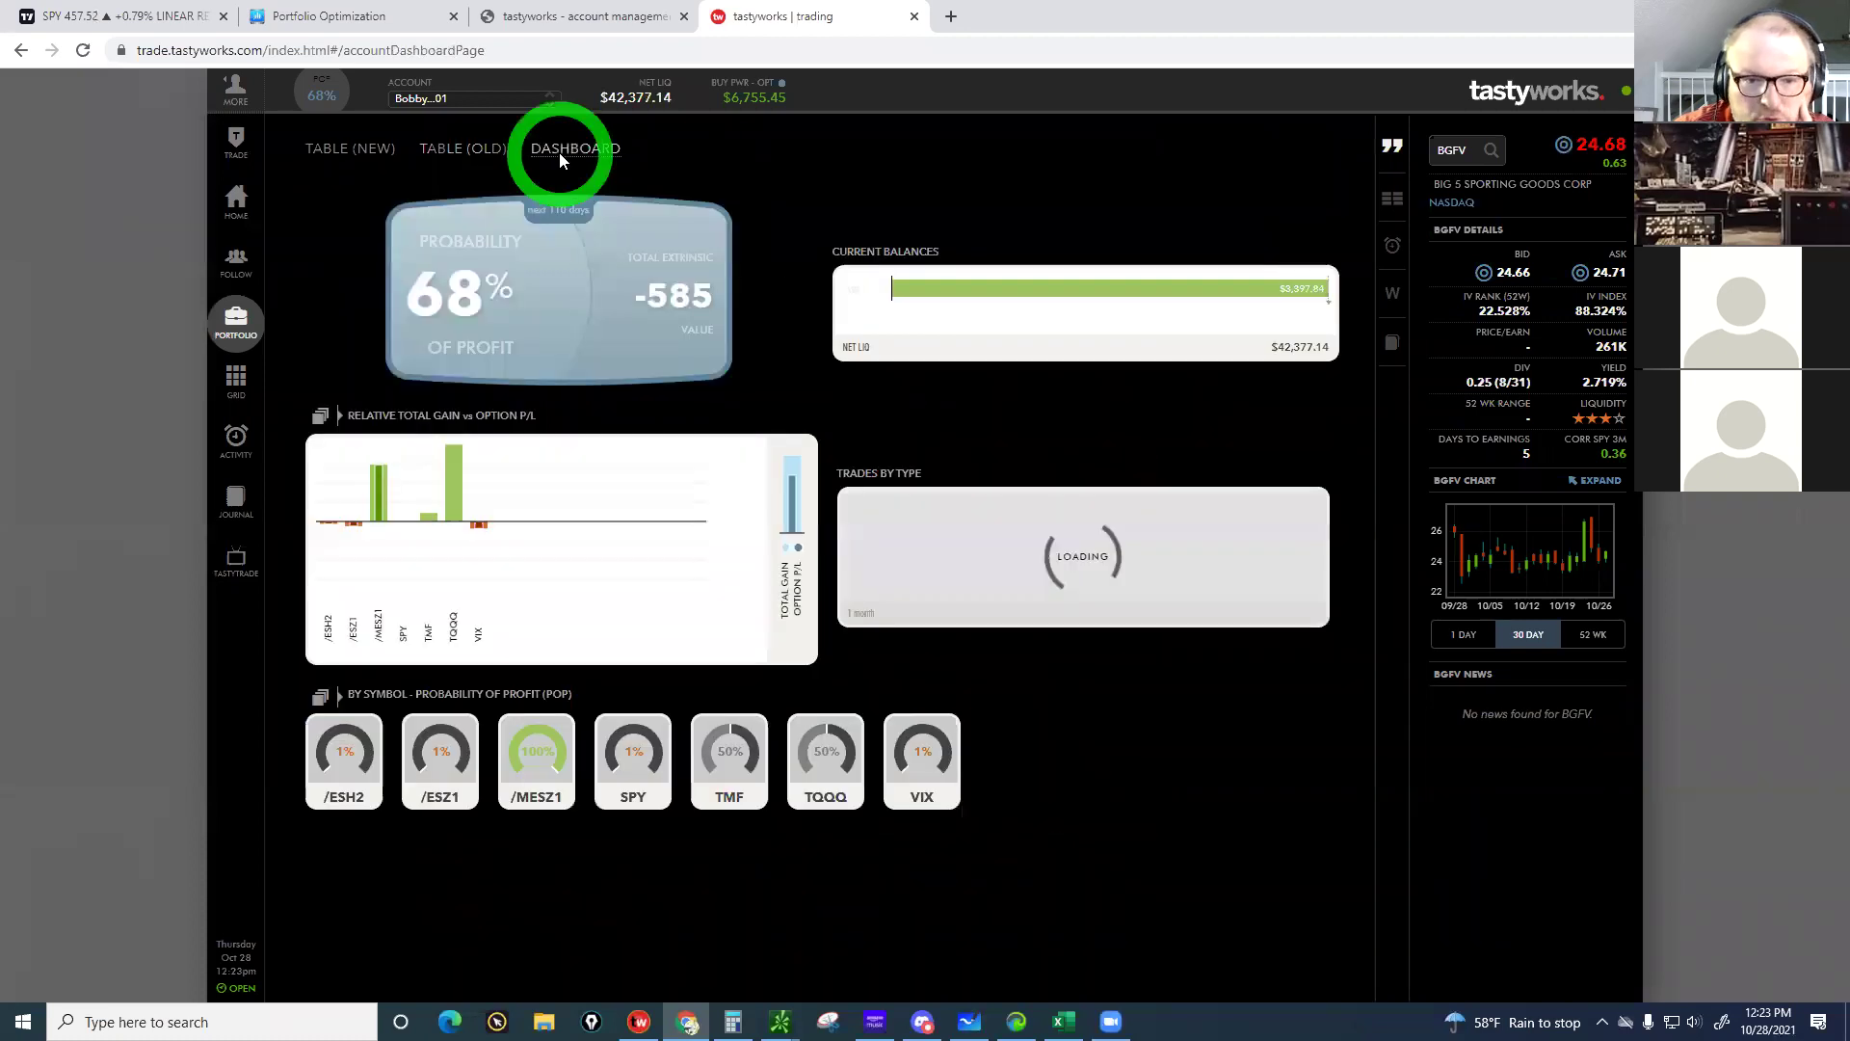
left_click(693, 545)
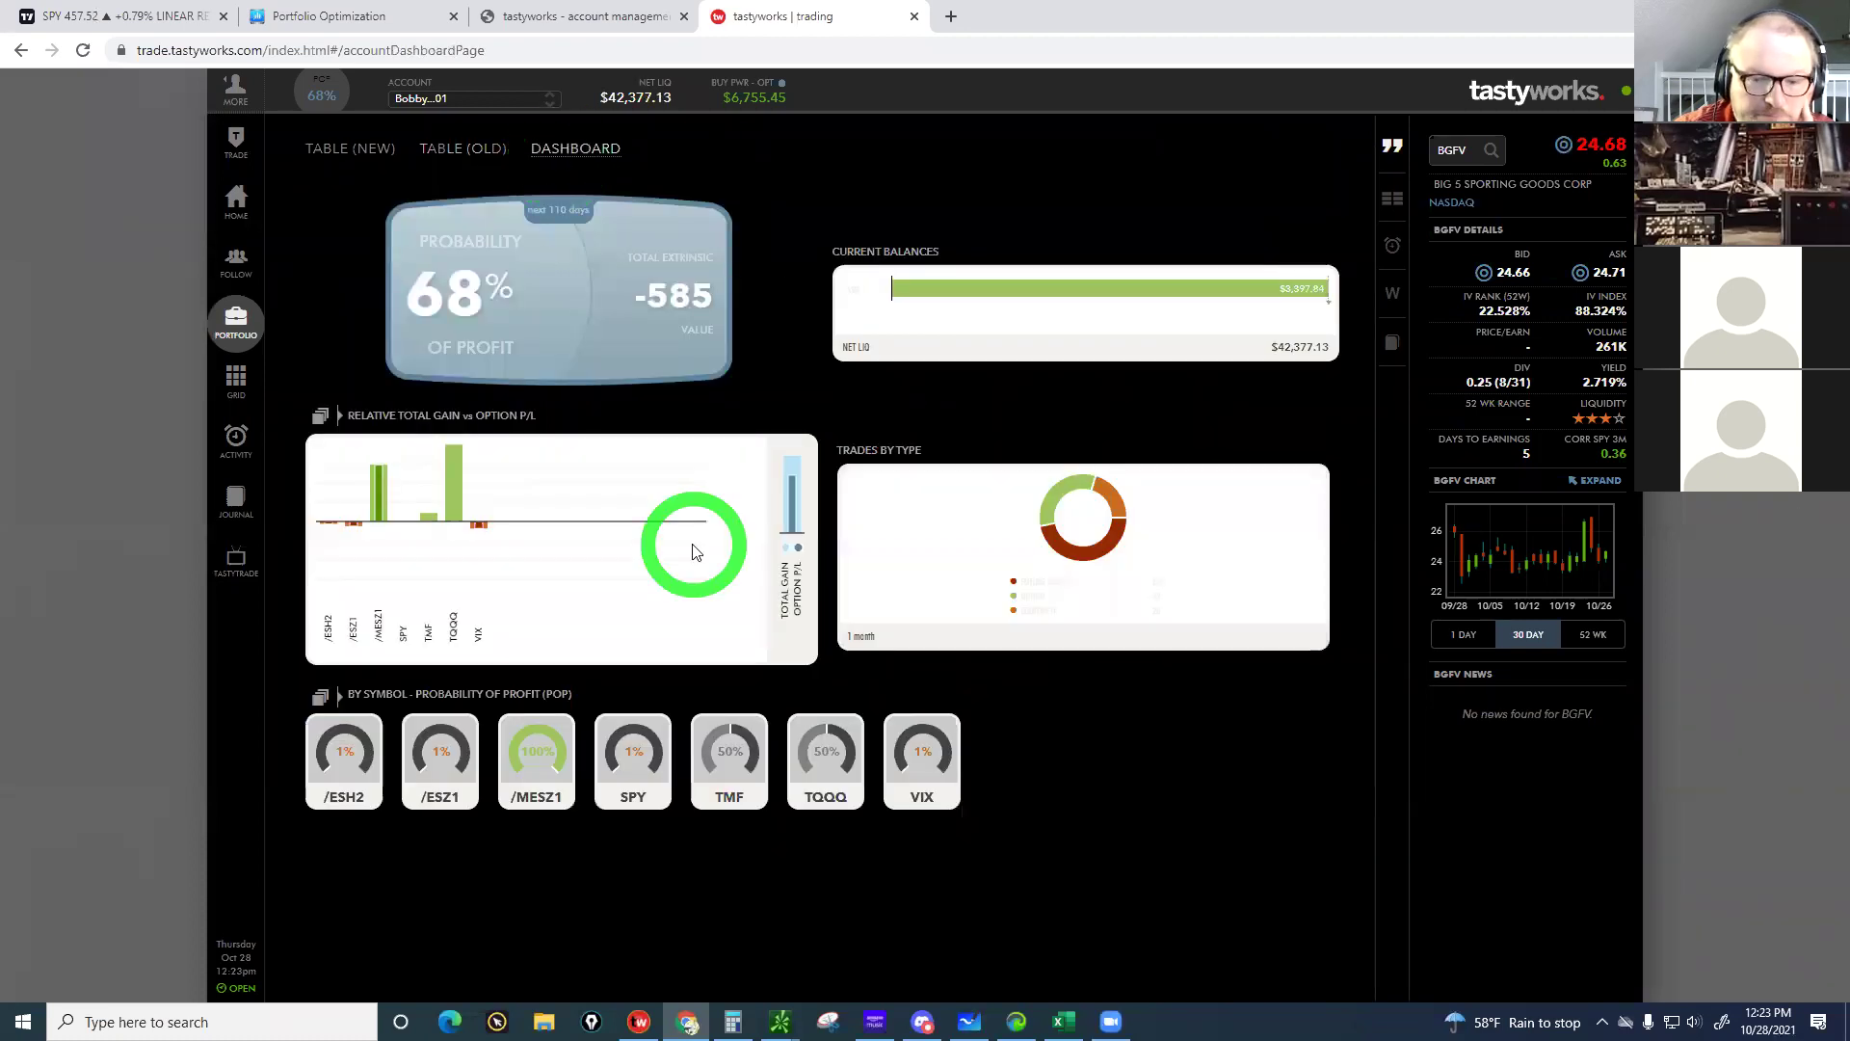
left_click(905, 623)
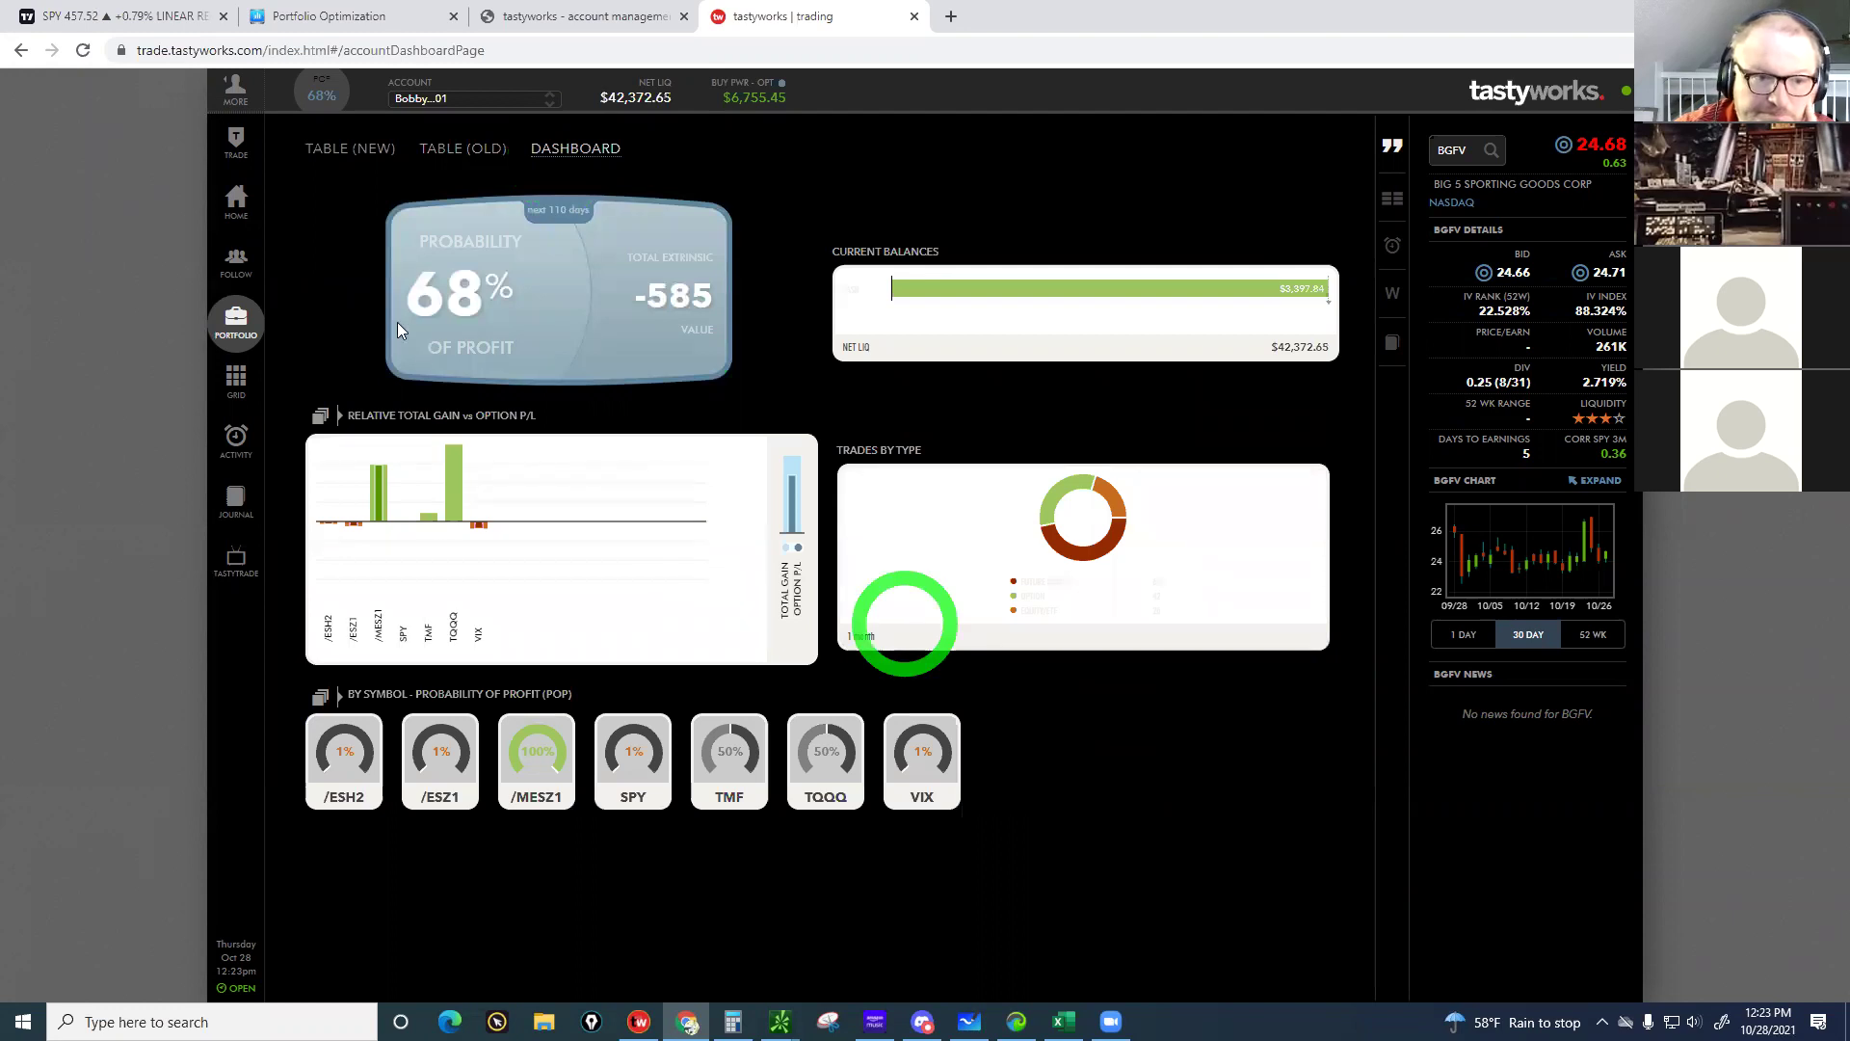
Switch to the tastyworks desktop platform and expand the /ESH2 position to examine its Dec 31 put legs
left_click(286, 322)
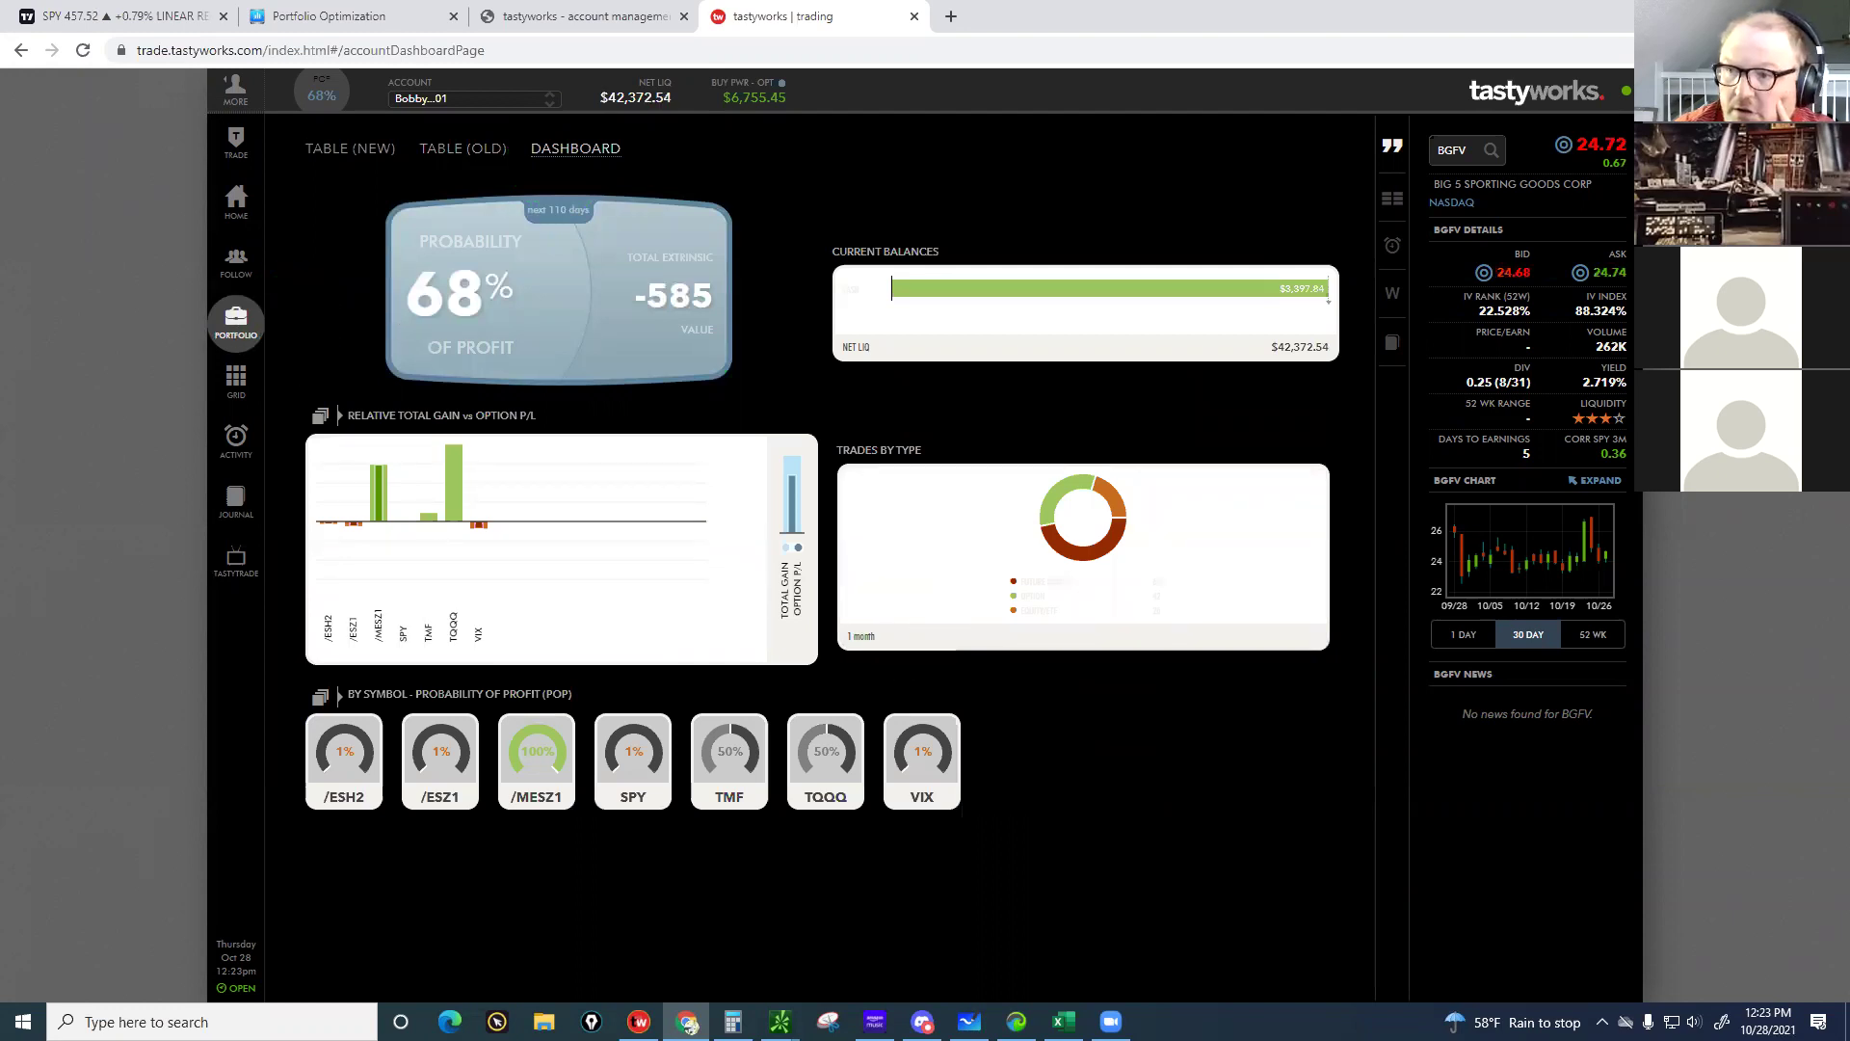
key("alt+Tab")
left_click(296, 214)
left_click(358, 240)
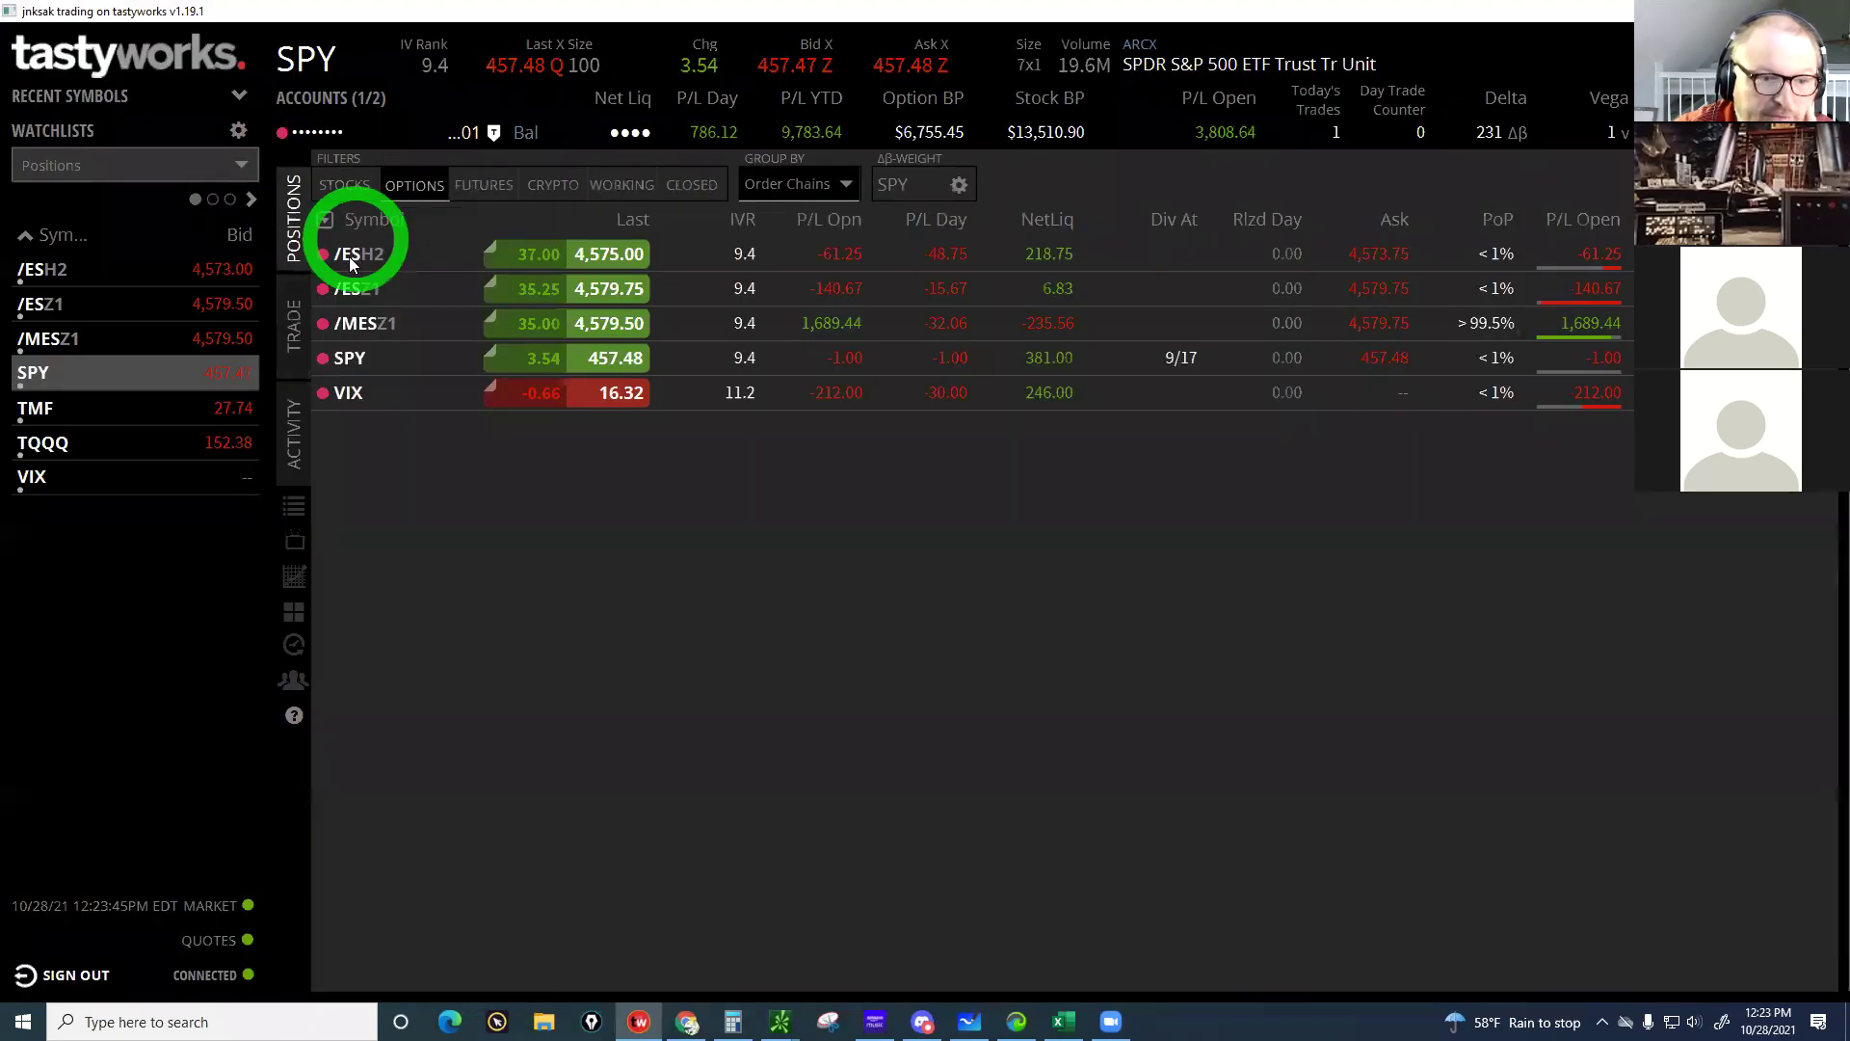
left_click(351, 260)
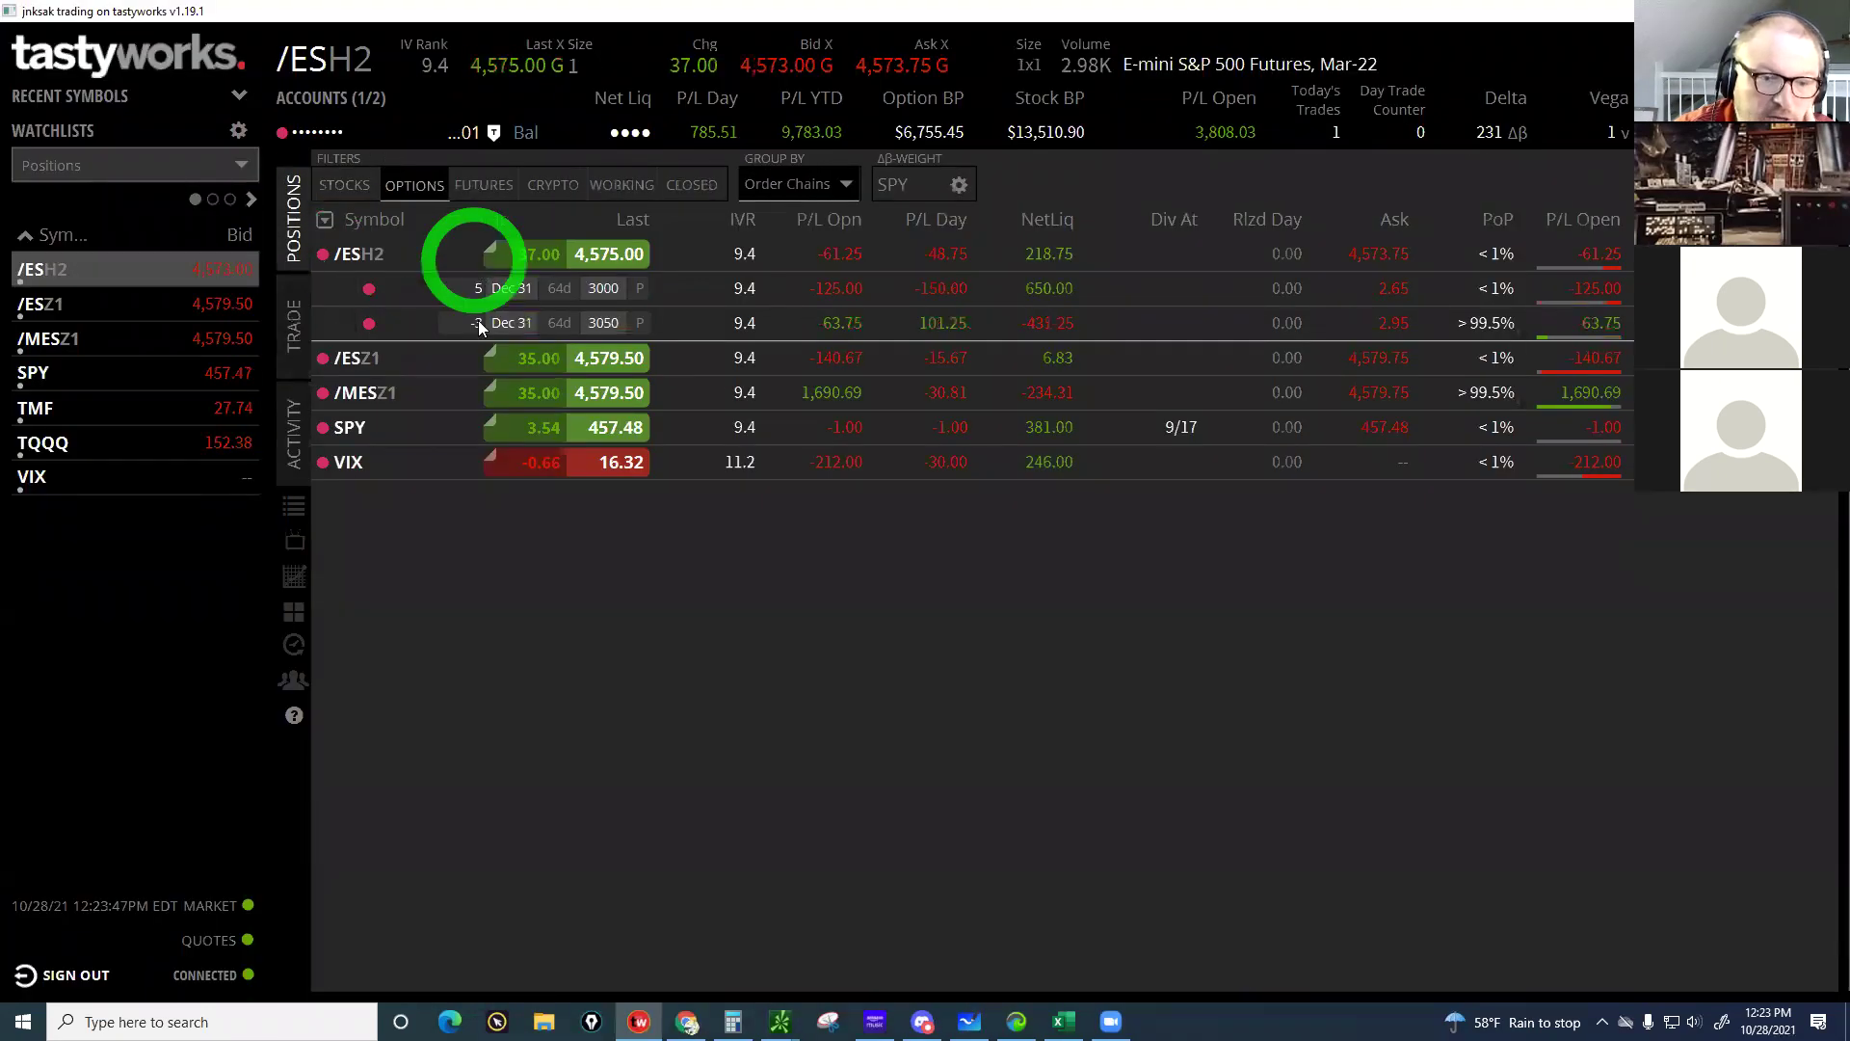
left_click(474, 291)
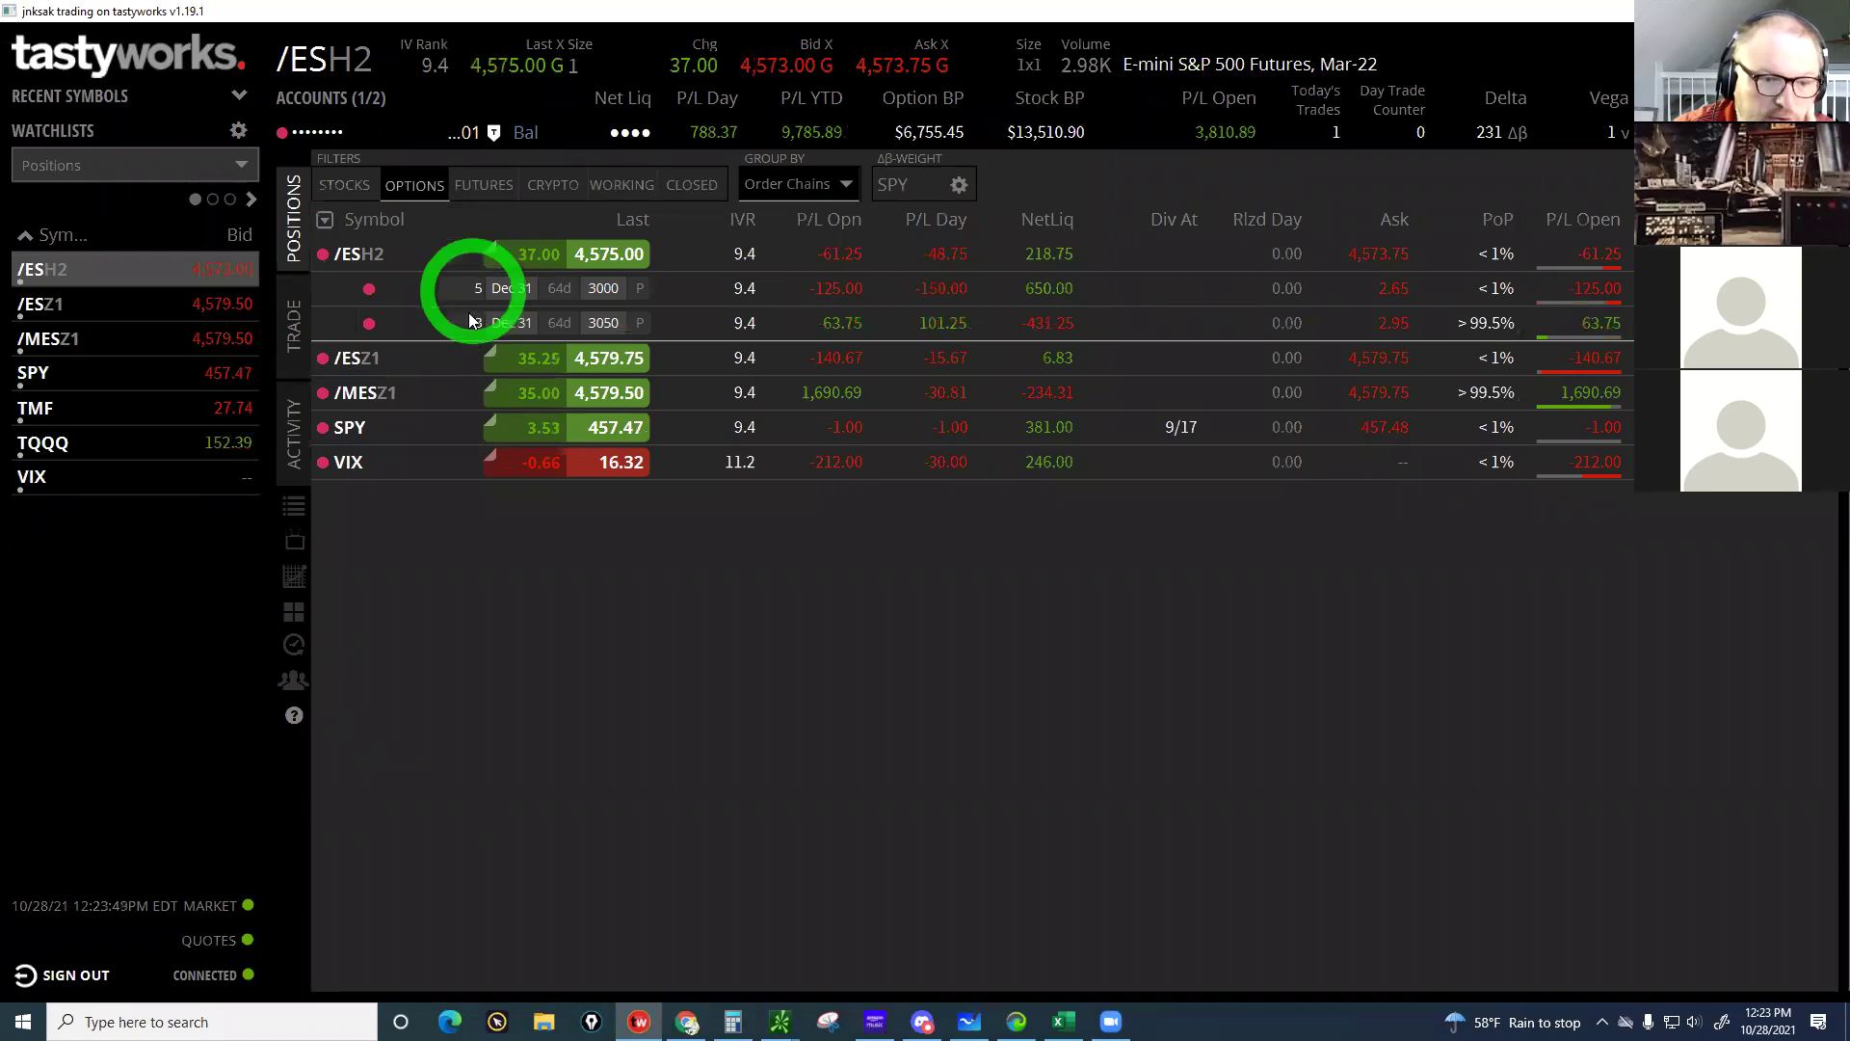
Expand the /ESZ1 position and compare the quantities of its Oct 29 and Nov 19 put legs with the /ESH2 legs
left_click(362, 344)
left_click(347, 361)
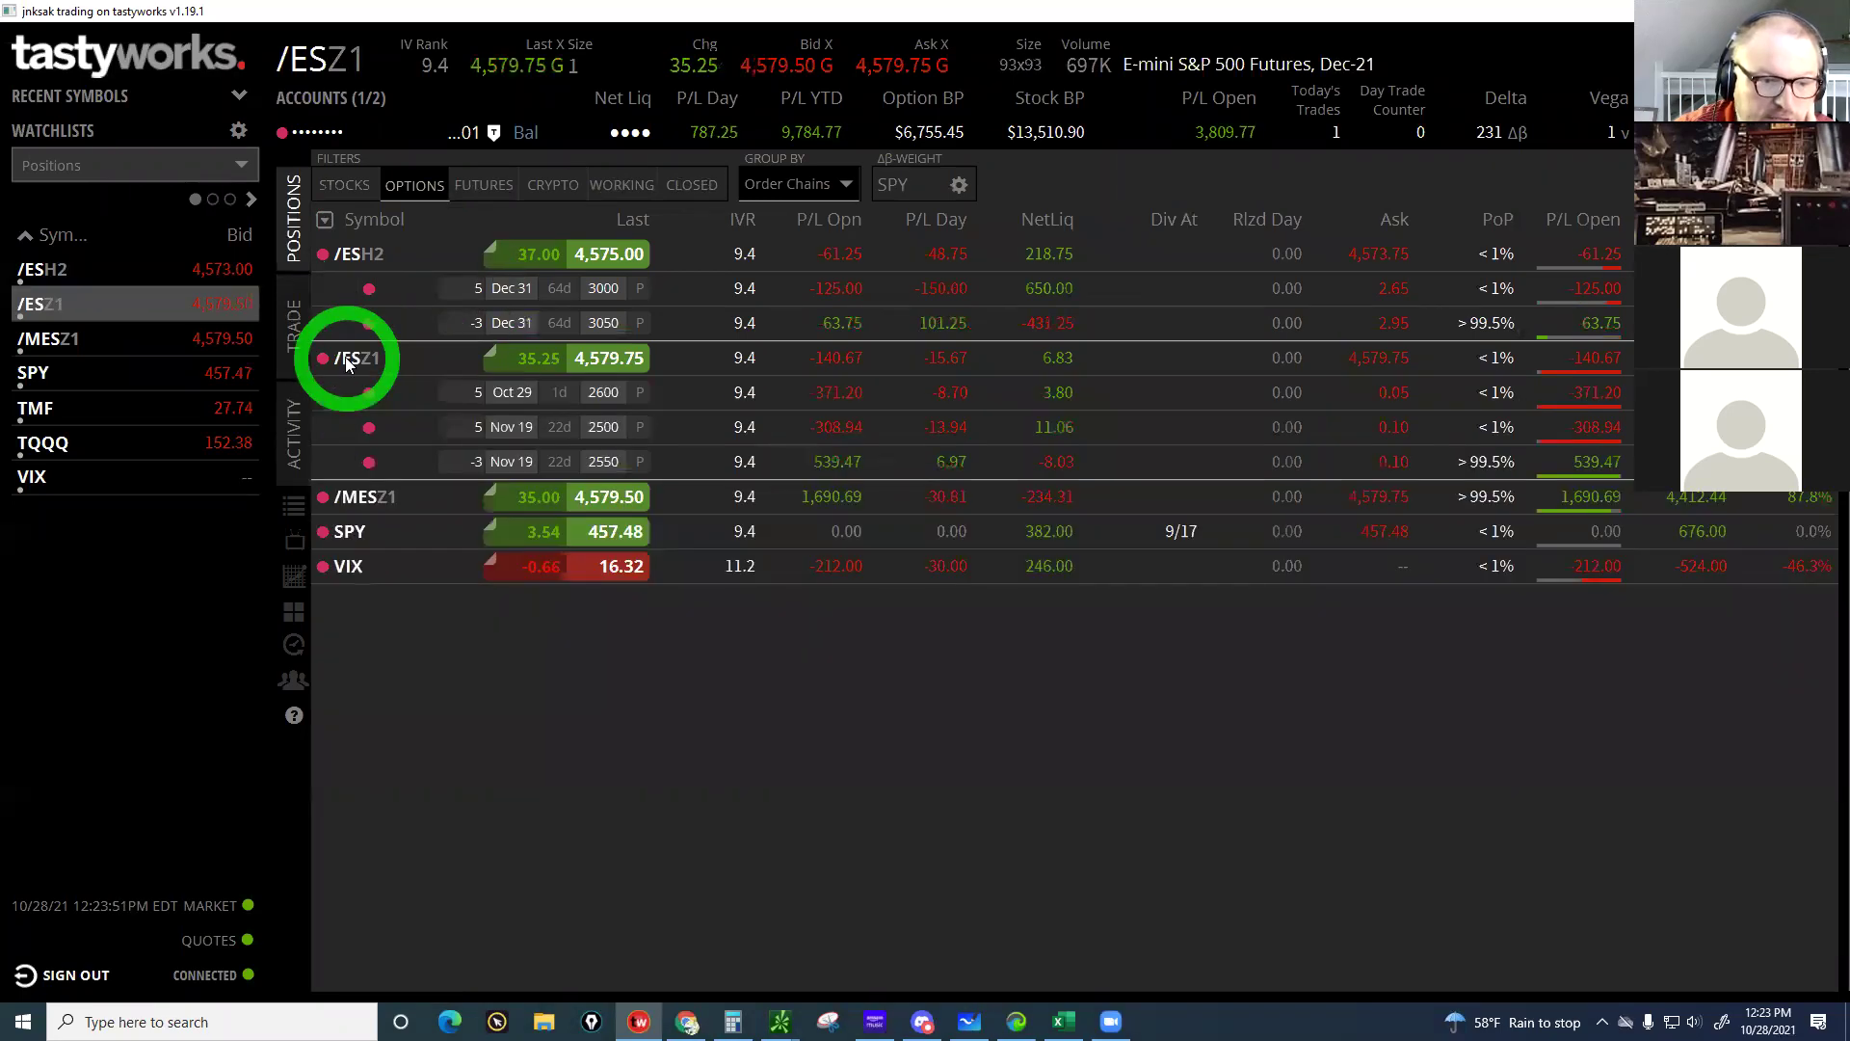
left_click(476, 464)
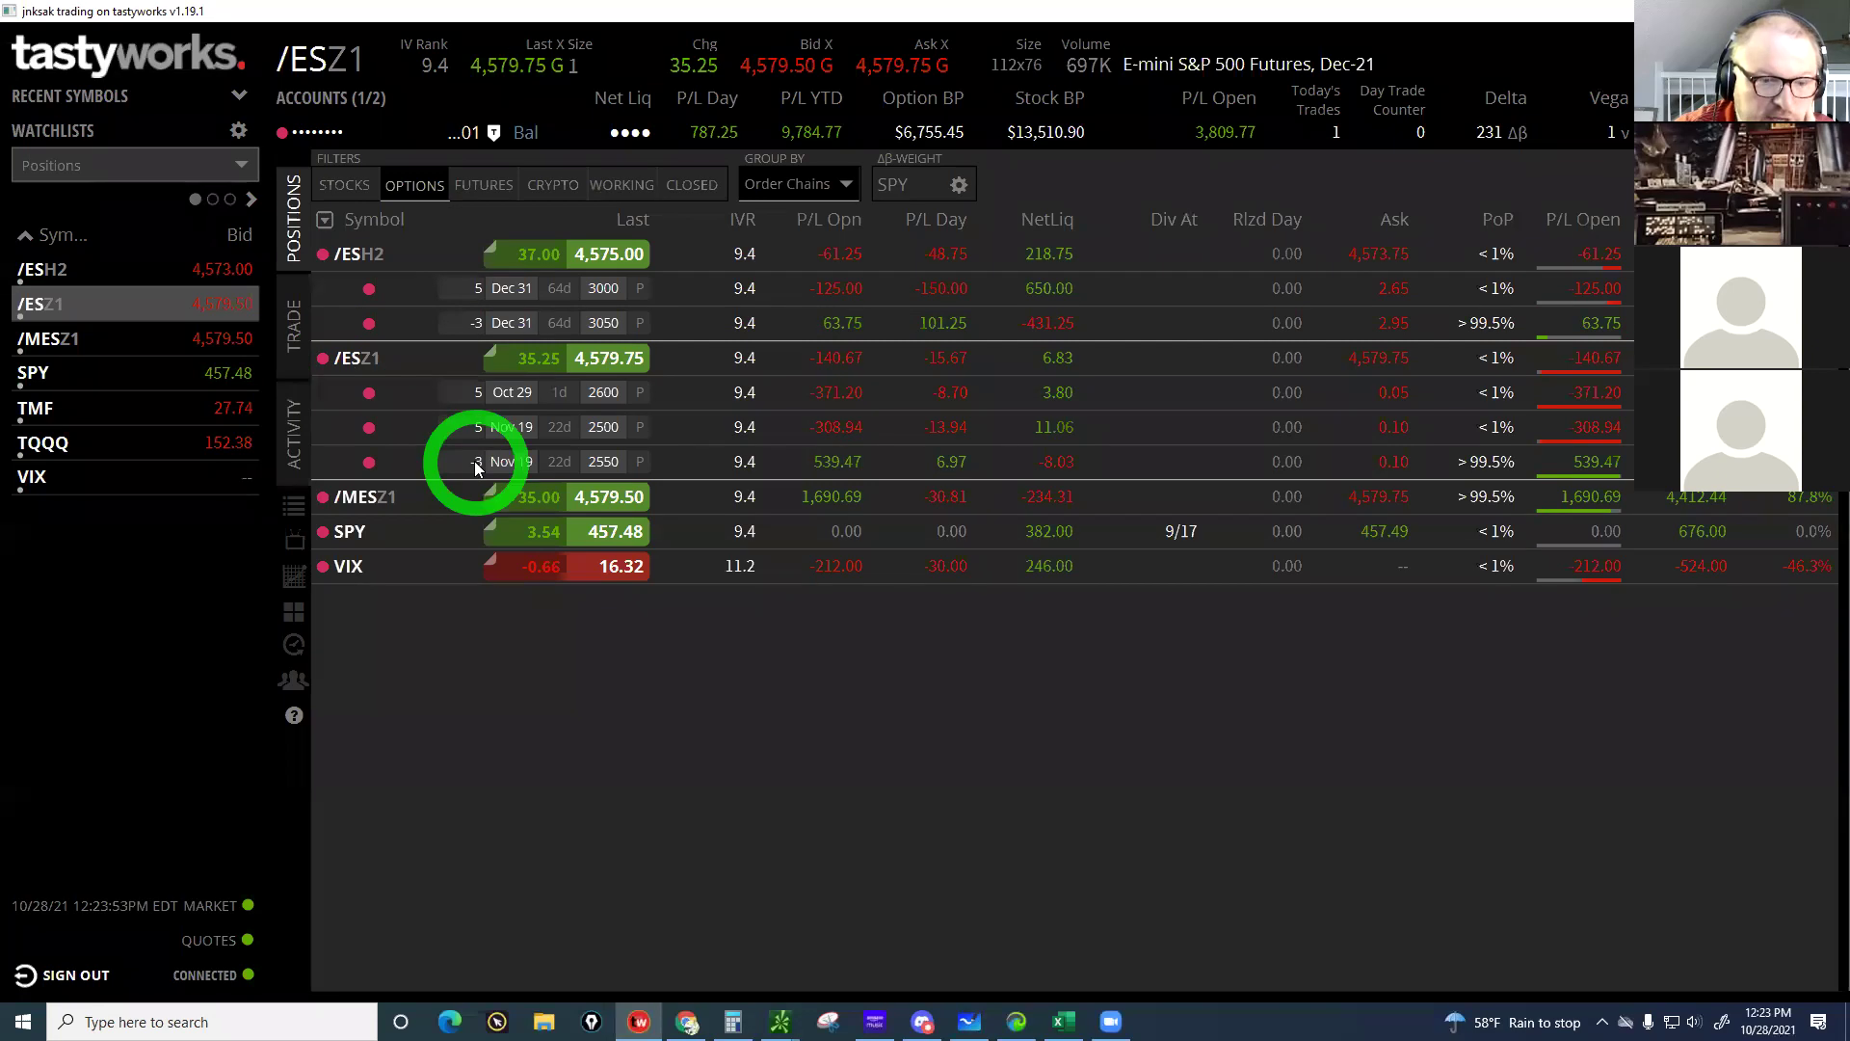
left_click(474, 431)
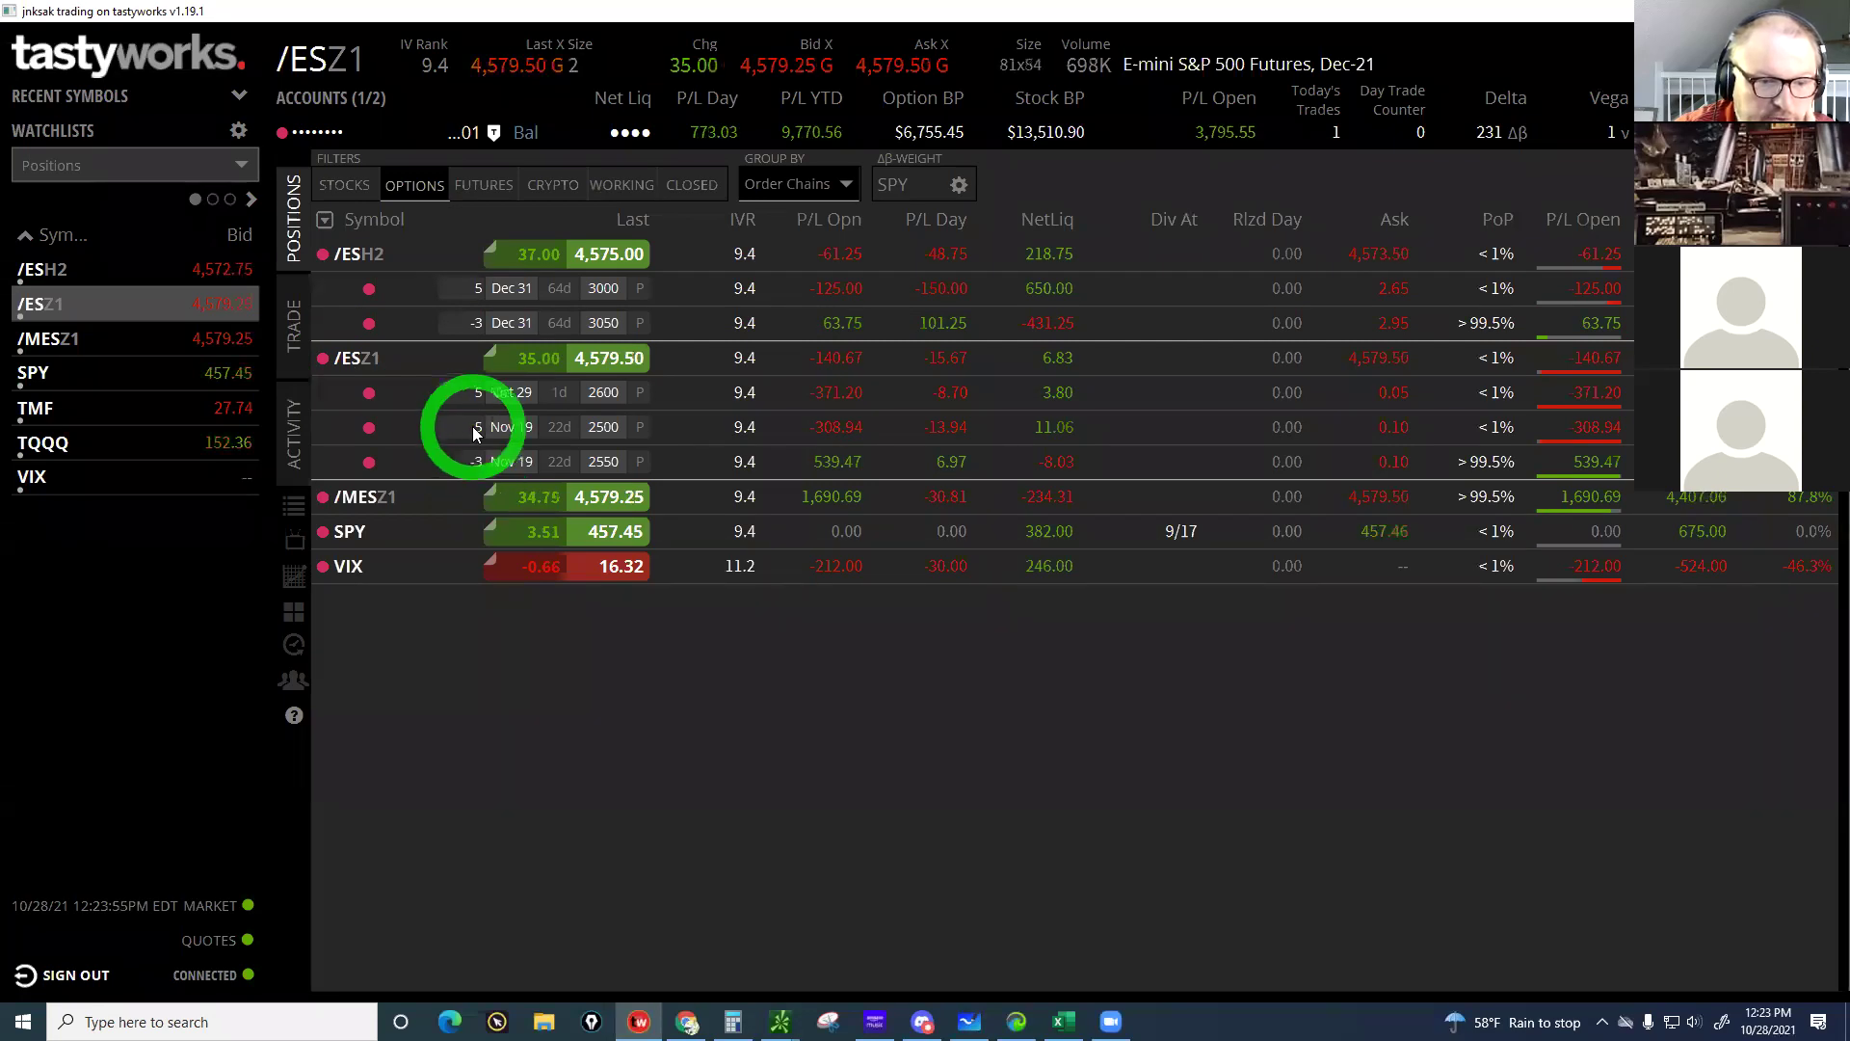
left_click(470, 397)
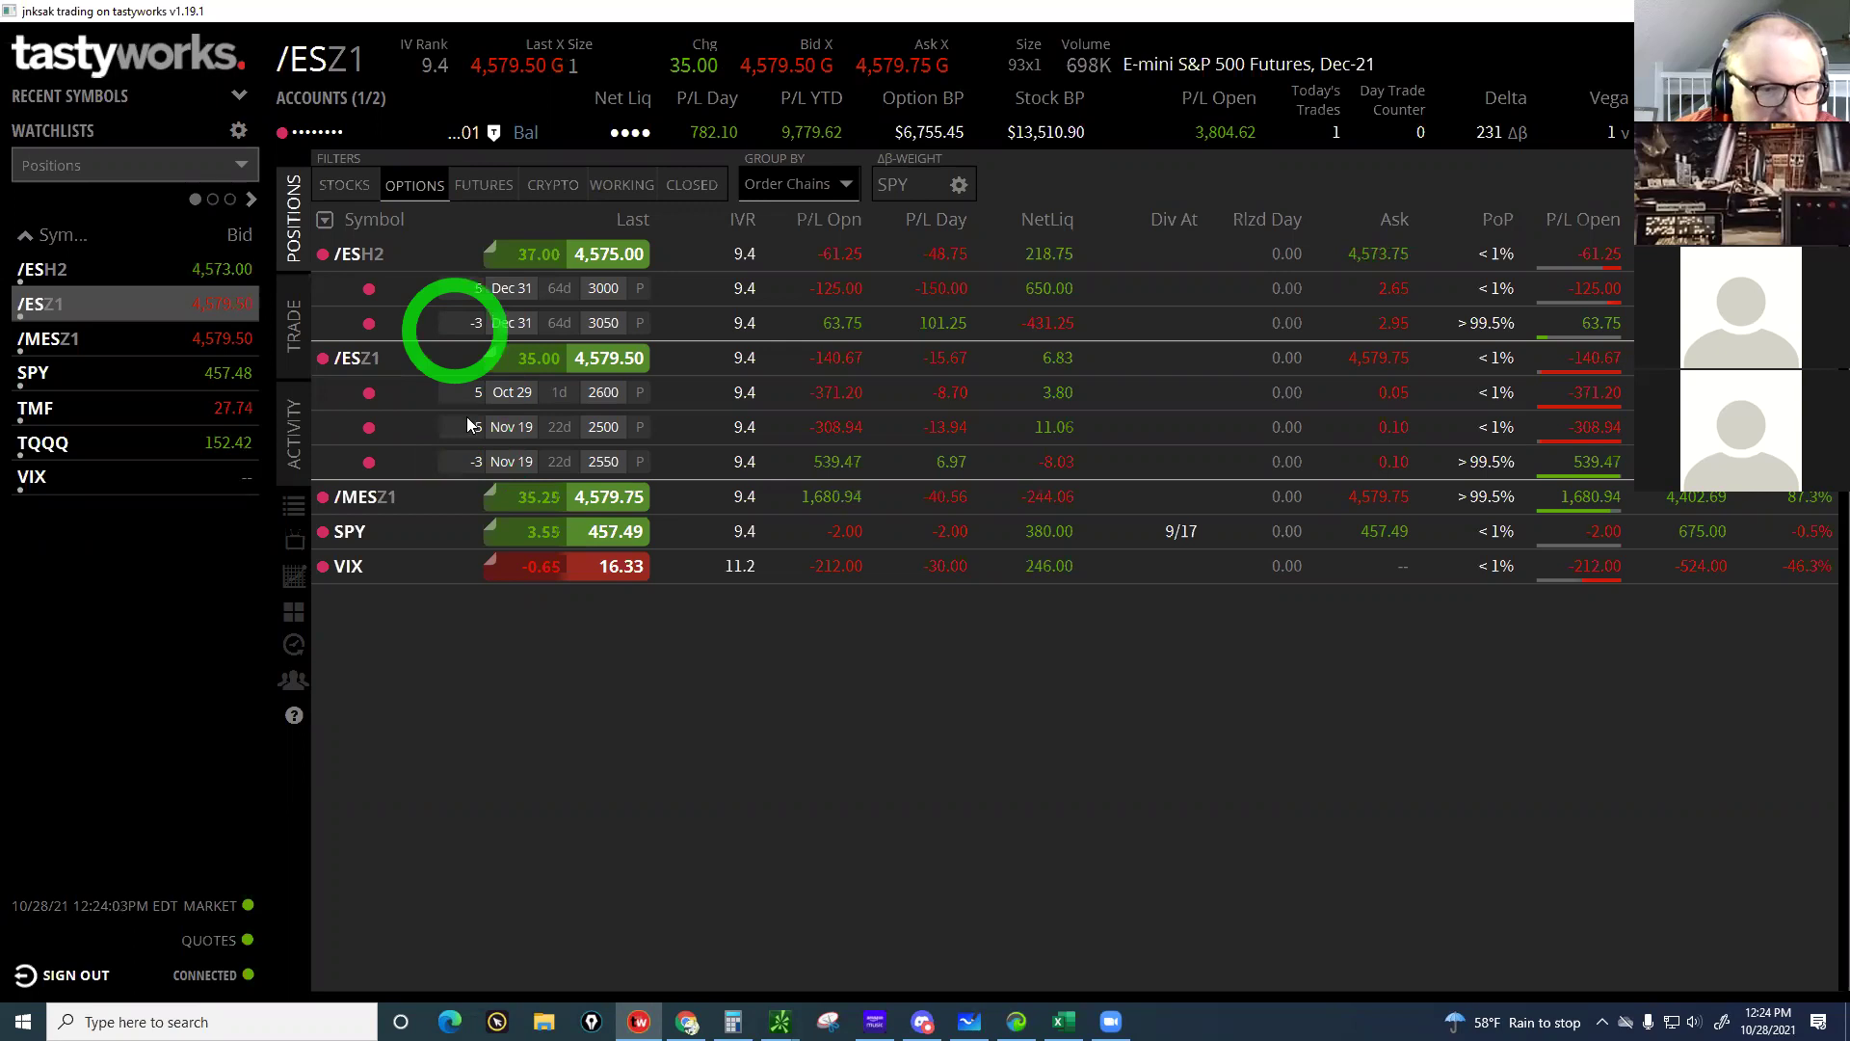
left_click(478, 459)
left_click(479, 430)
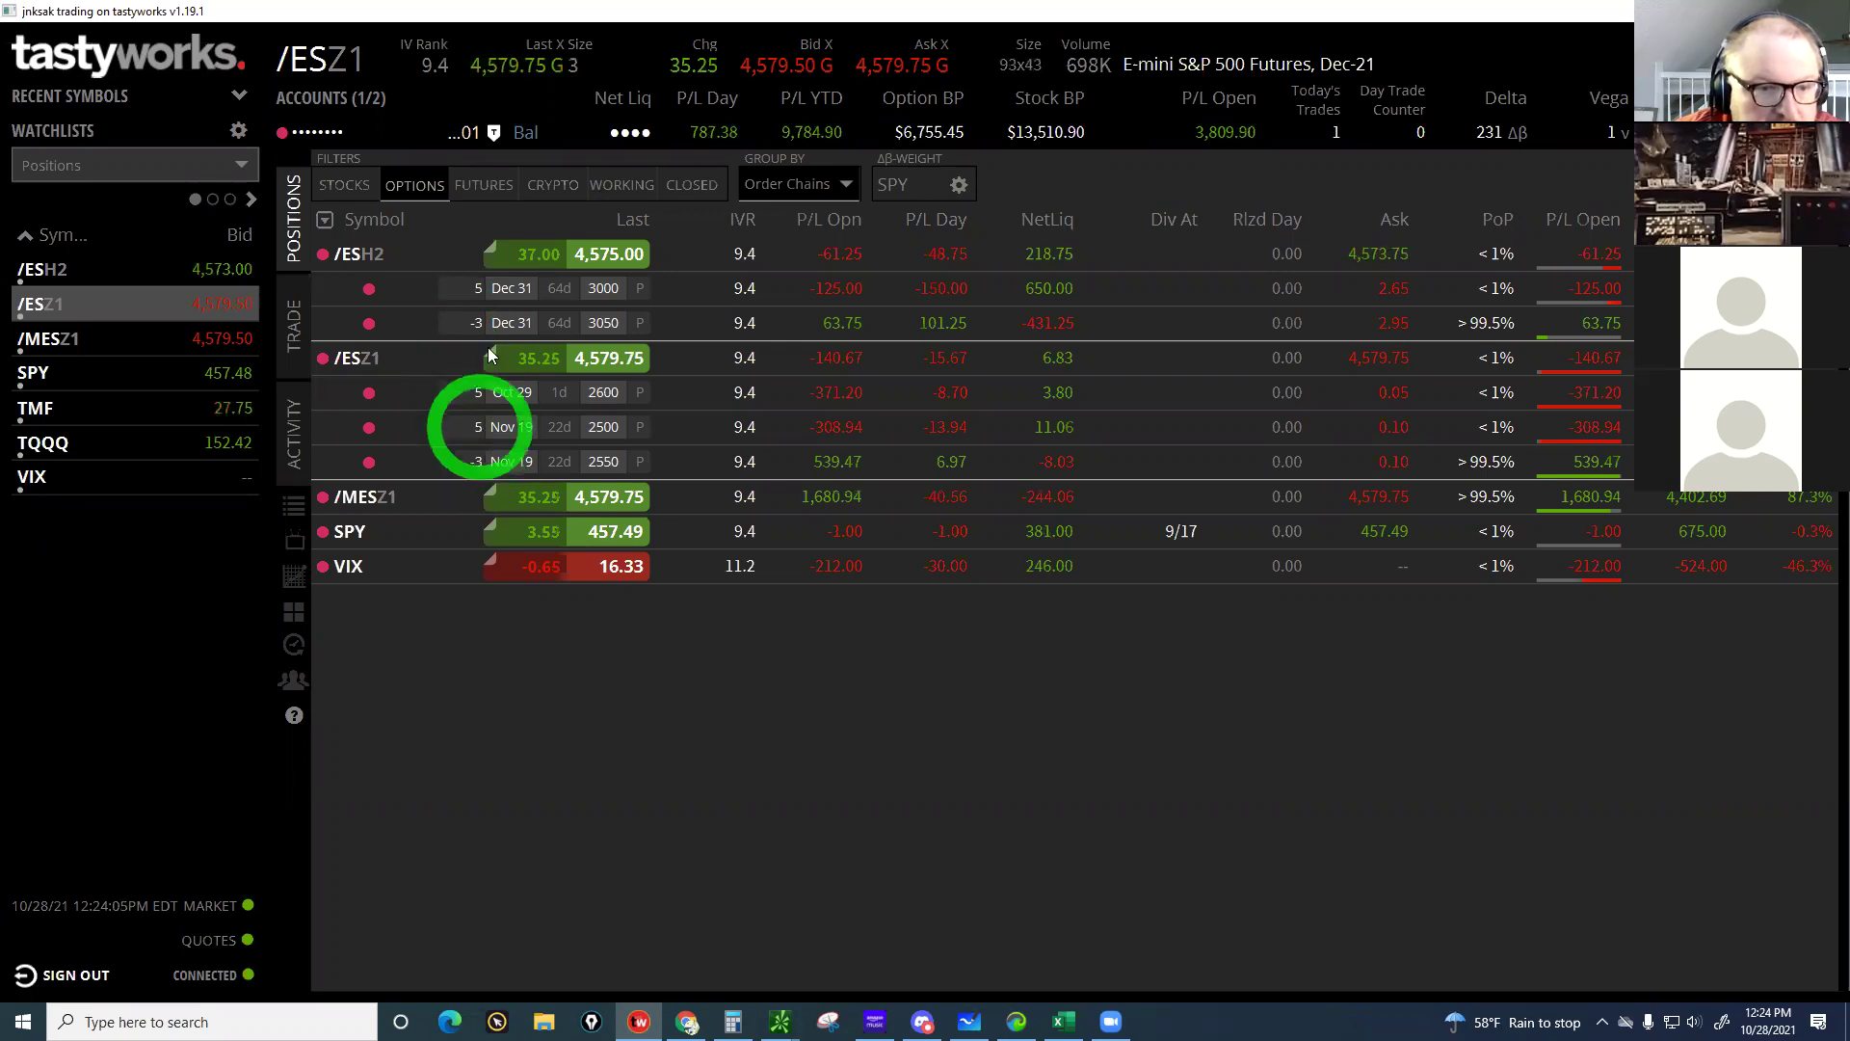
left_click(467, 318)
left_click(484, 300)
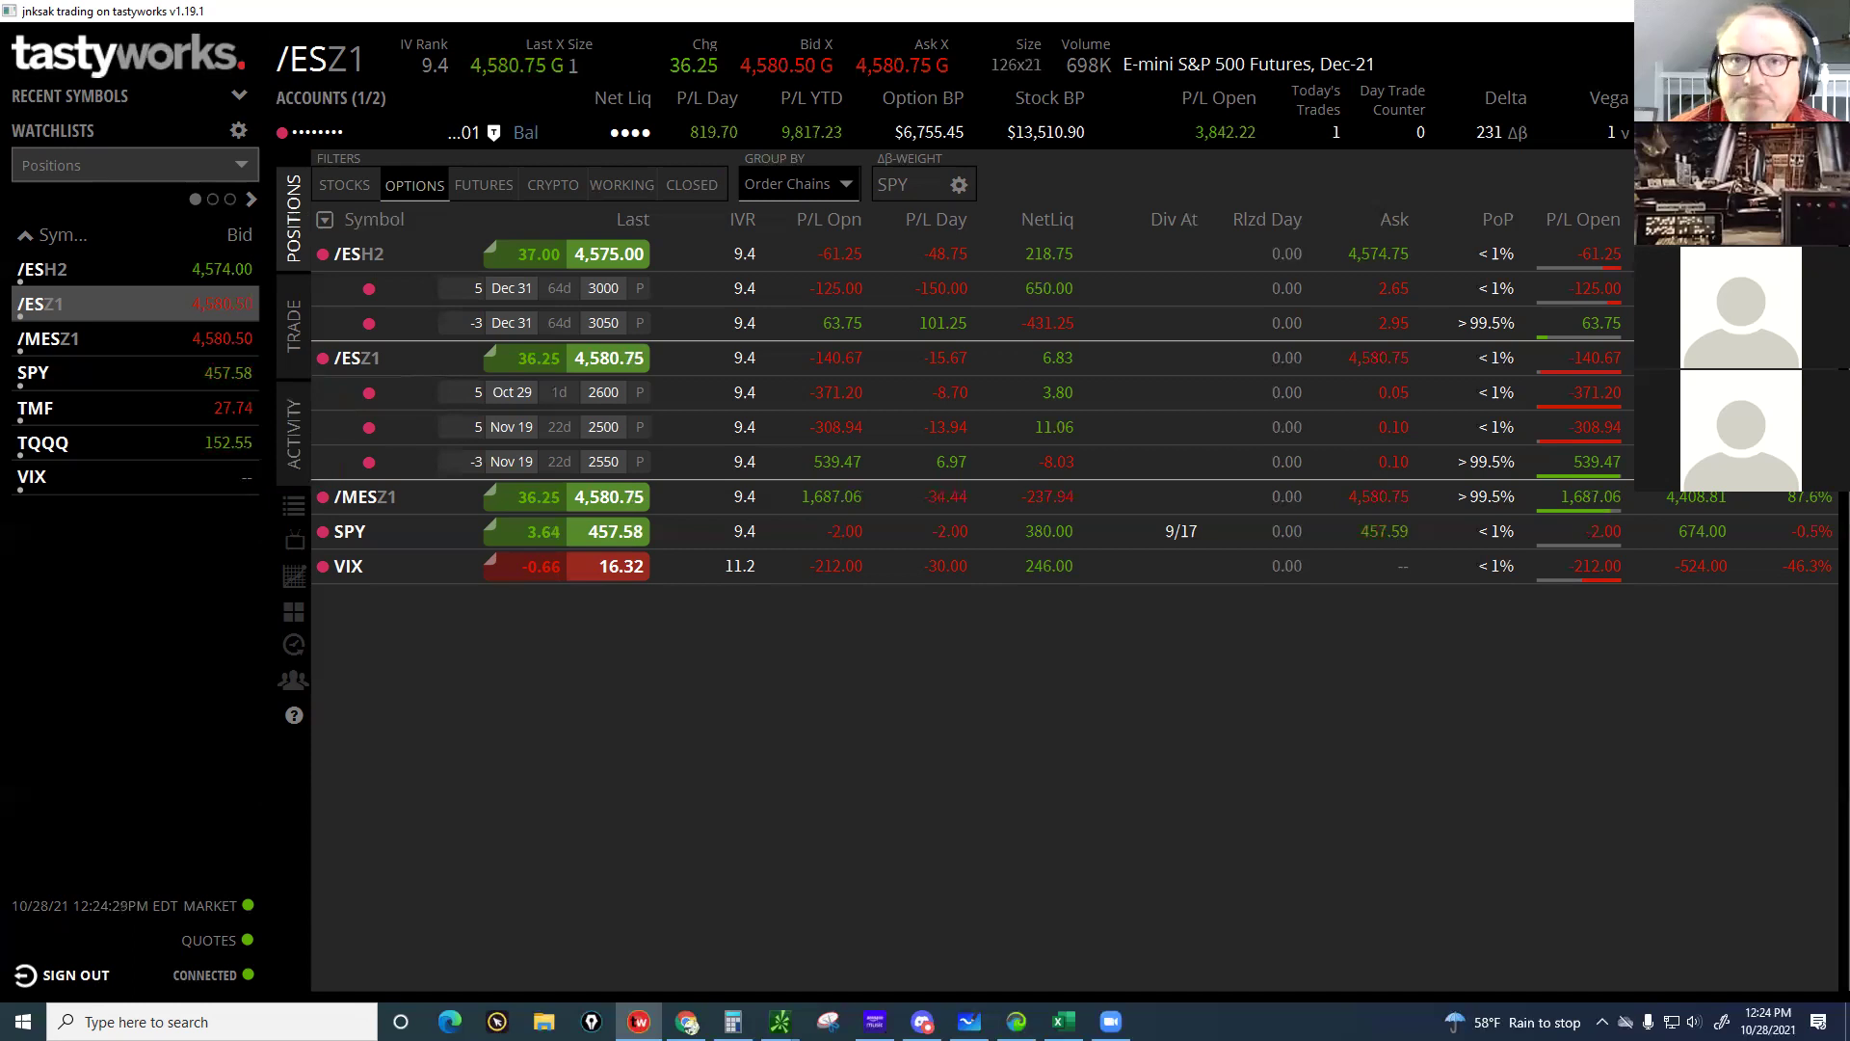
Switch to the TQQQ AIM EMPIRE workbook in Excel and check the recommended action for TQQQ on the AIM DASHBOARD sheet
key("alt+Tab")
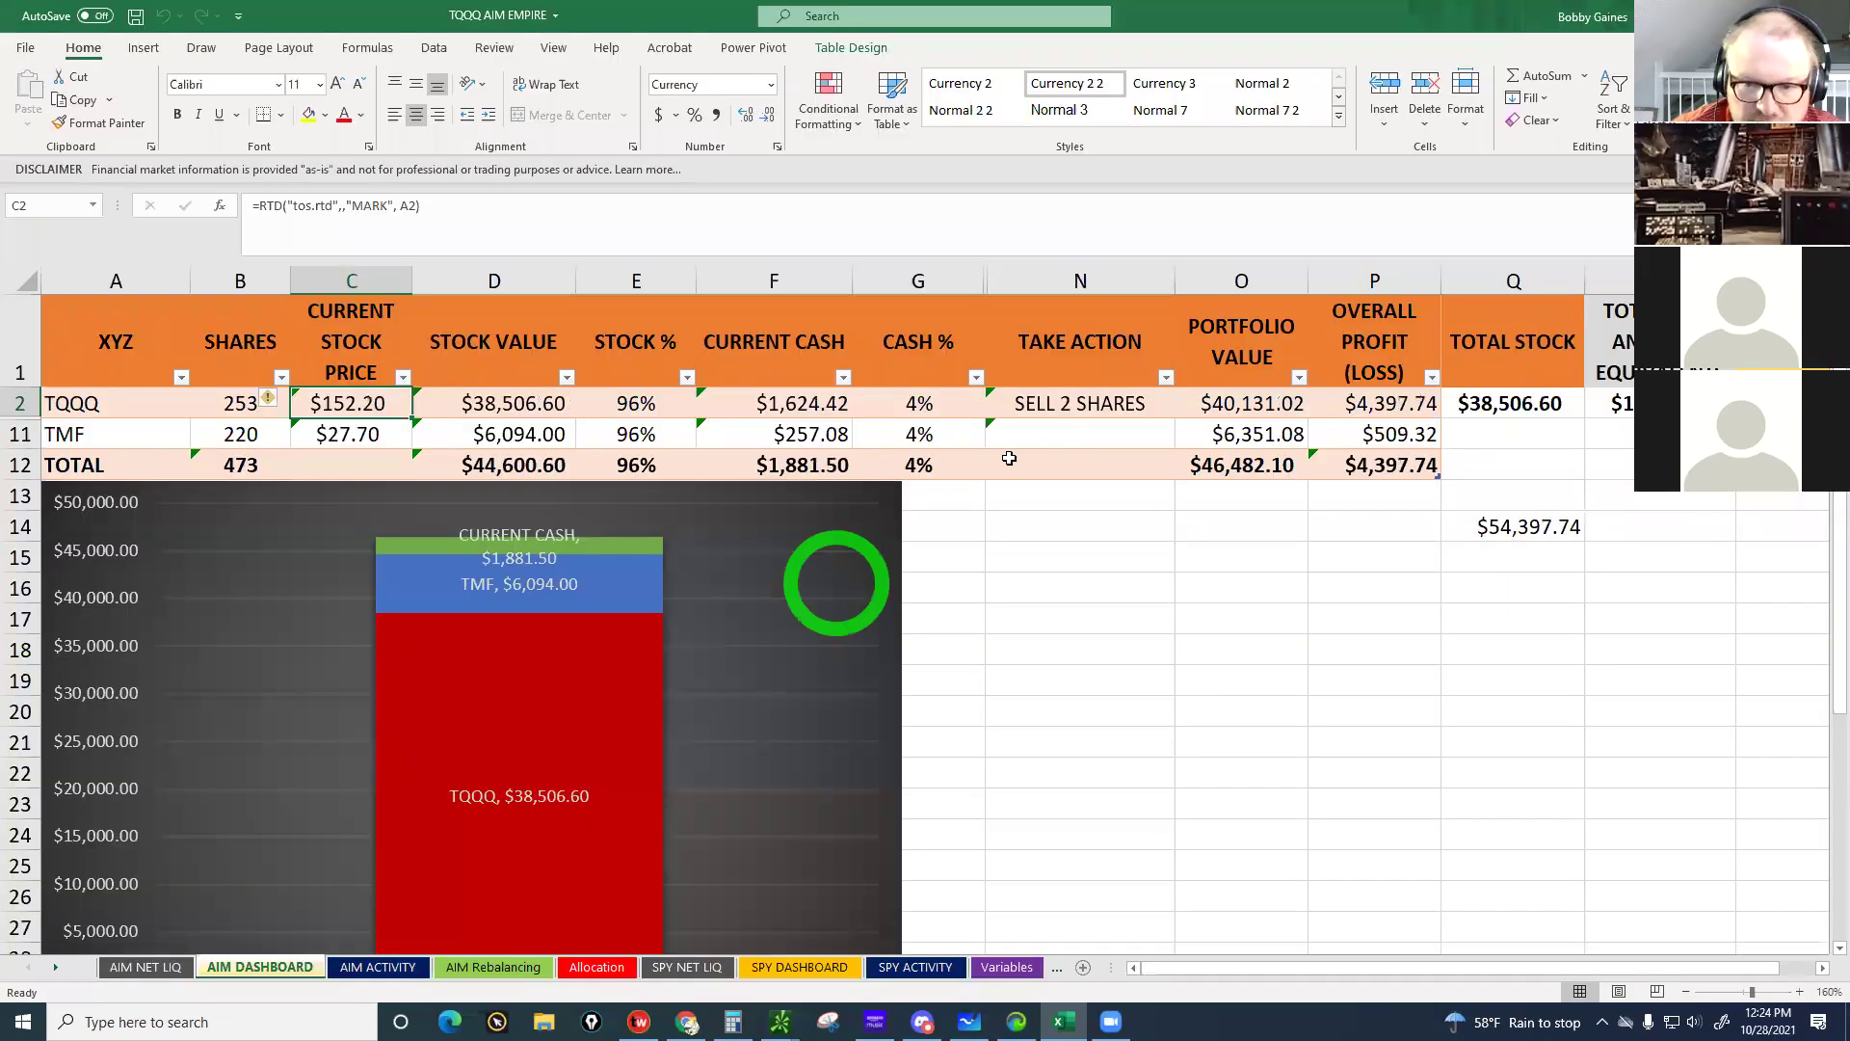
left_click(1055, 403)
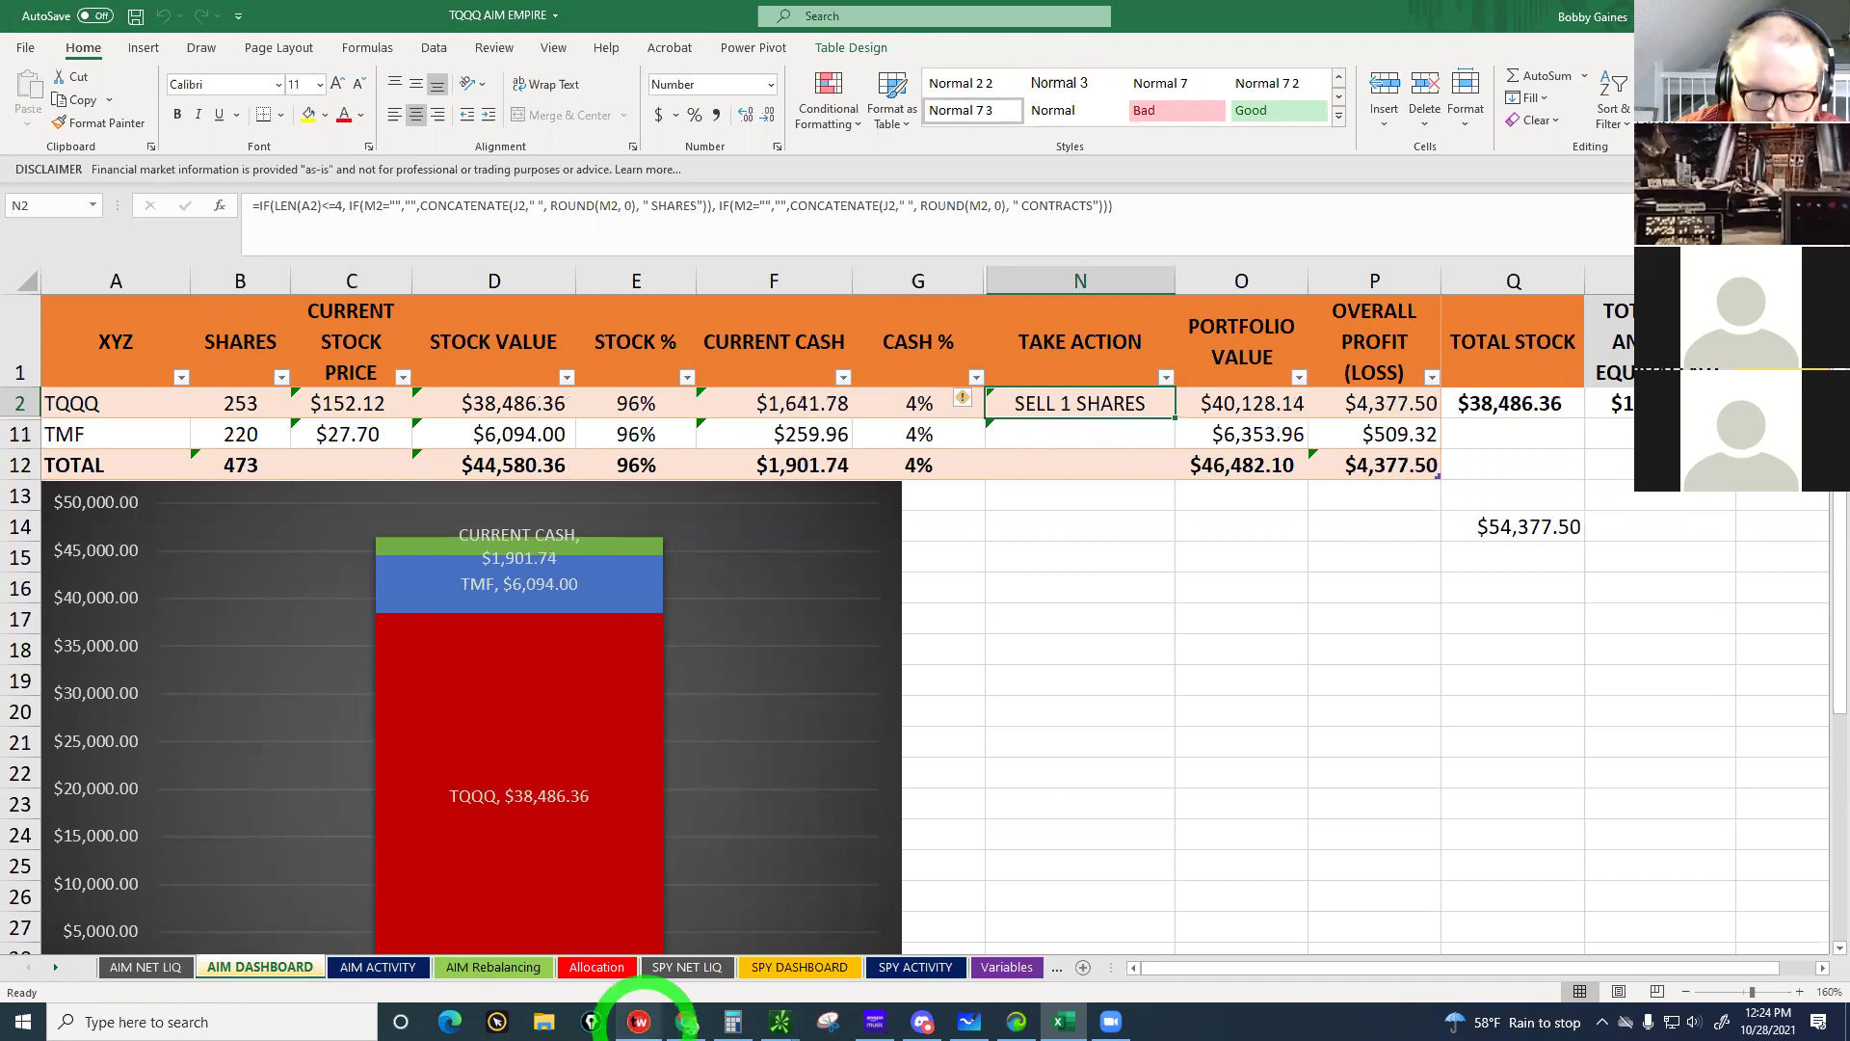
Return to the tastyworks desktop platform and load the quote for TQQQ
left_click(639, 1021)
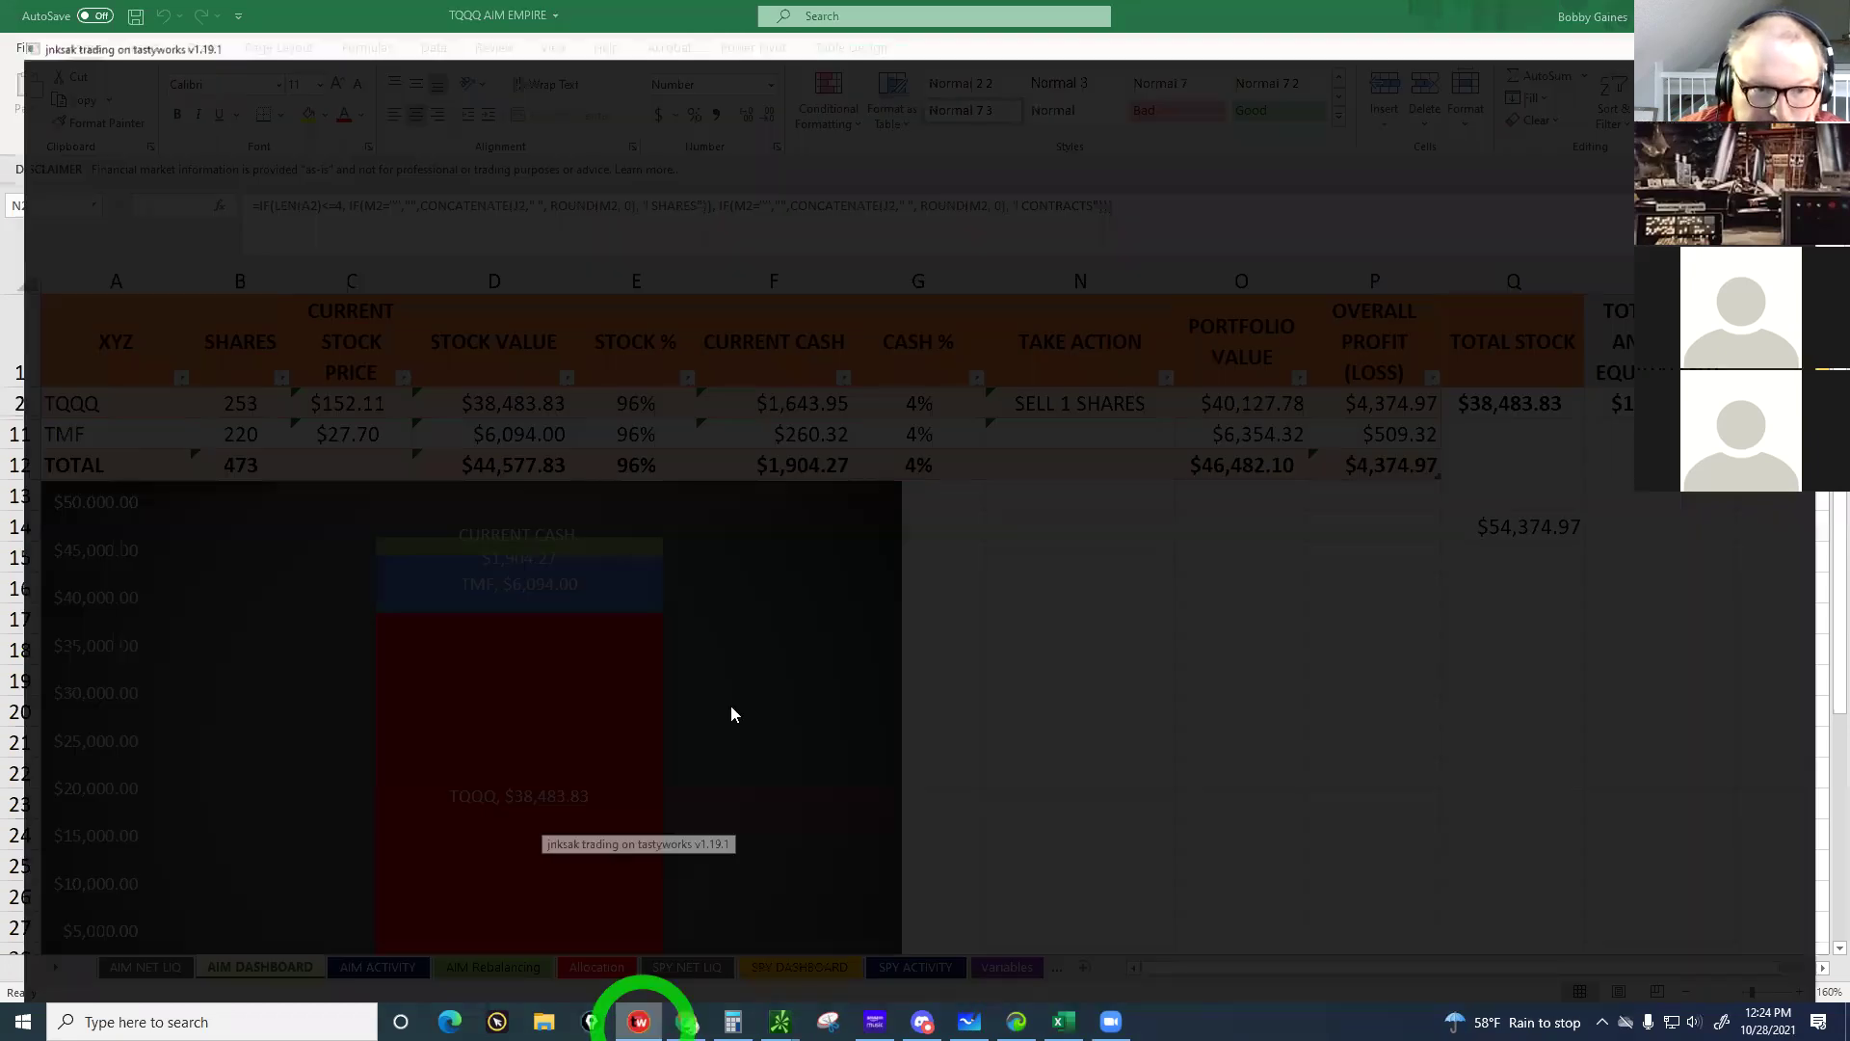
left_click(330, 56)
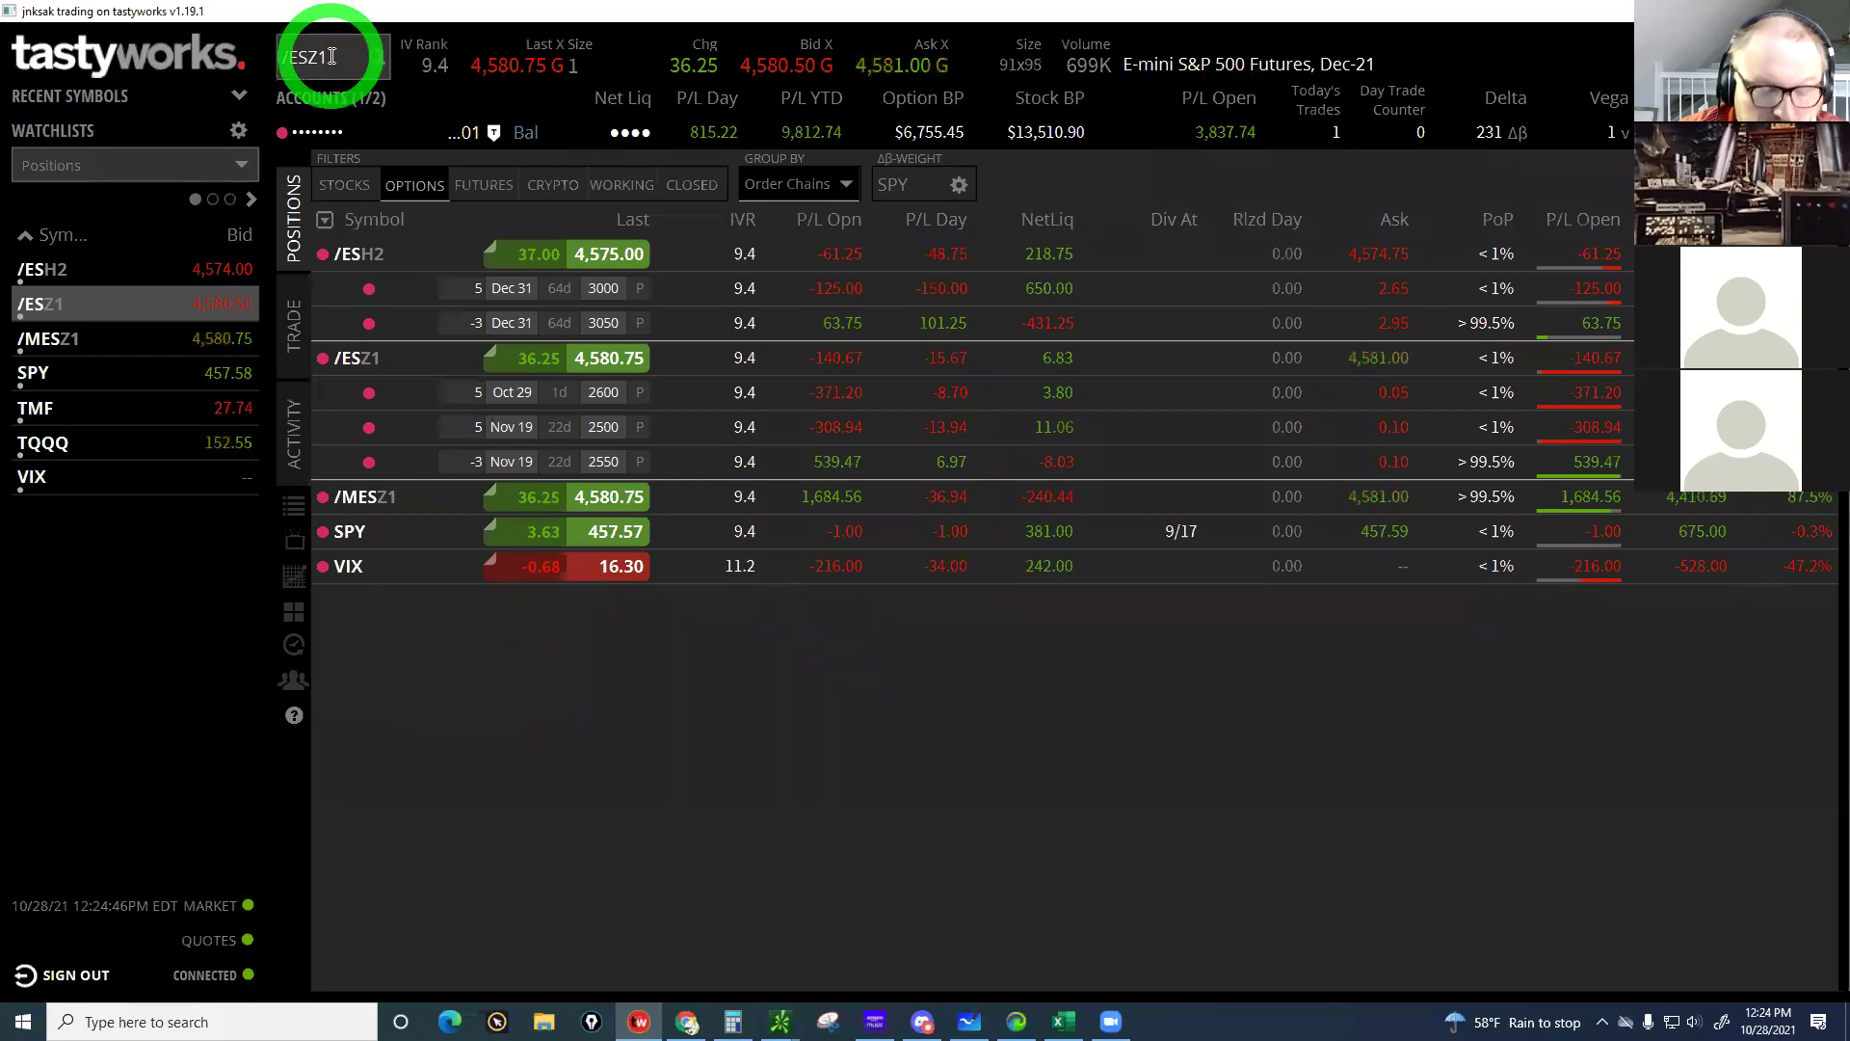
left_click(383, 38)
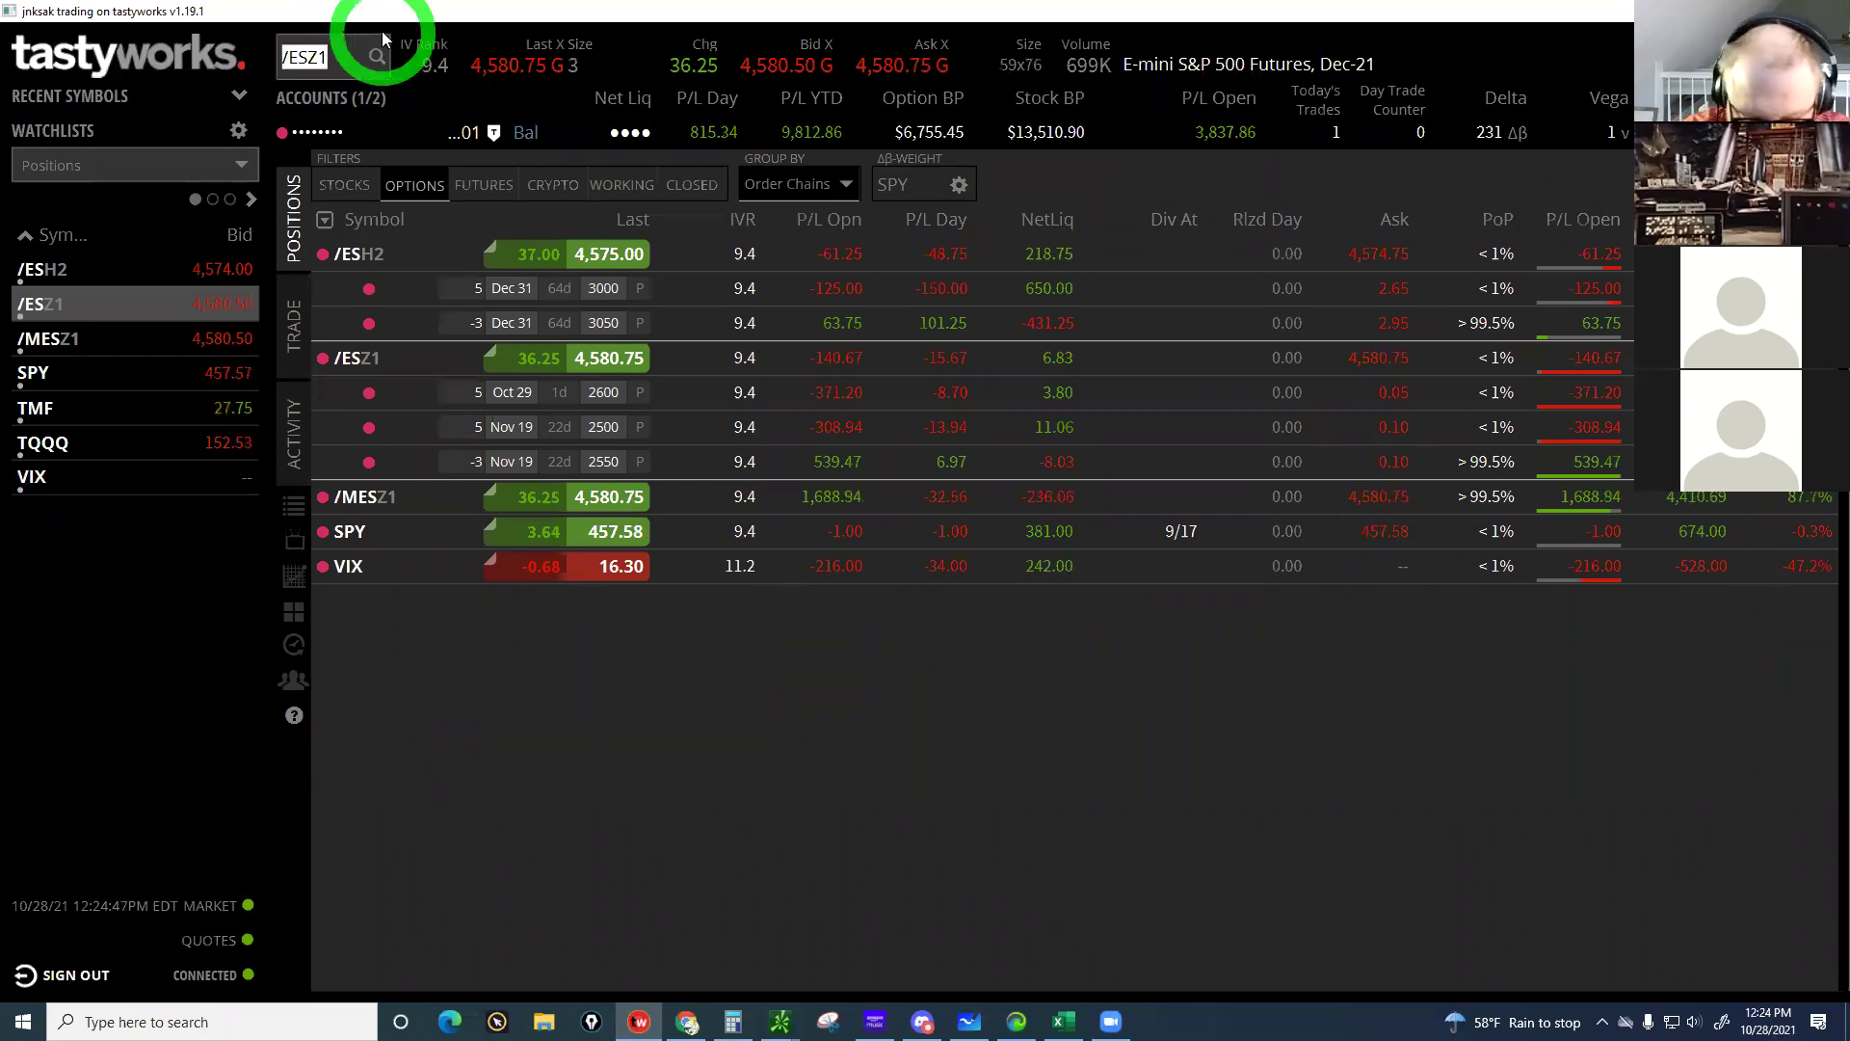
type("TQ")
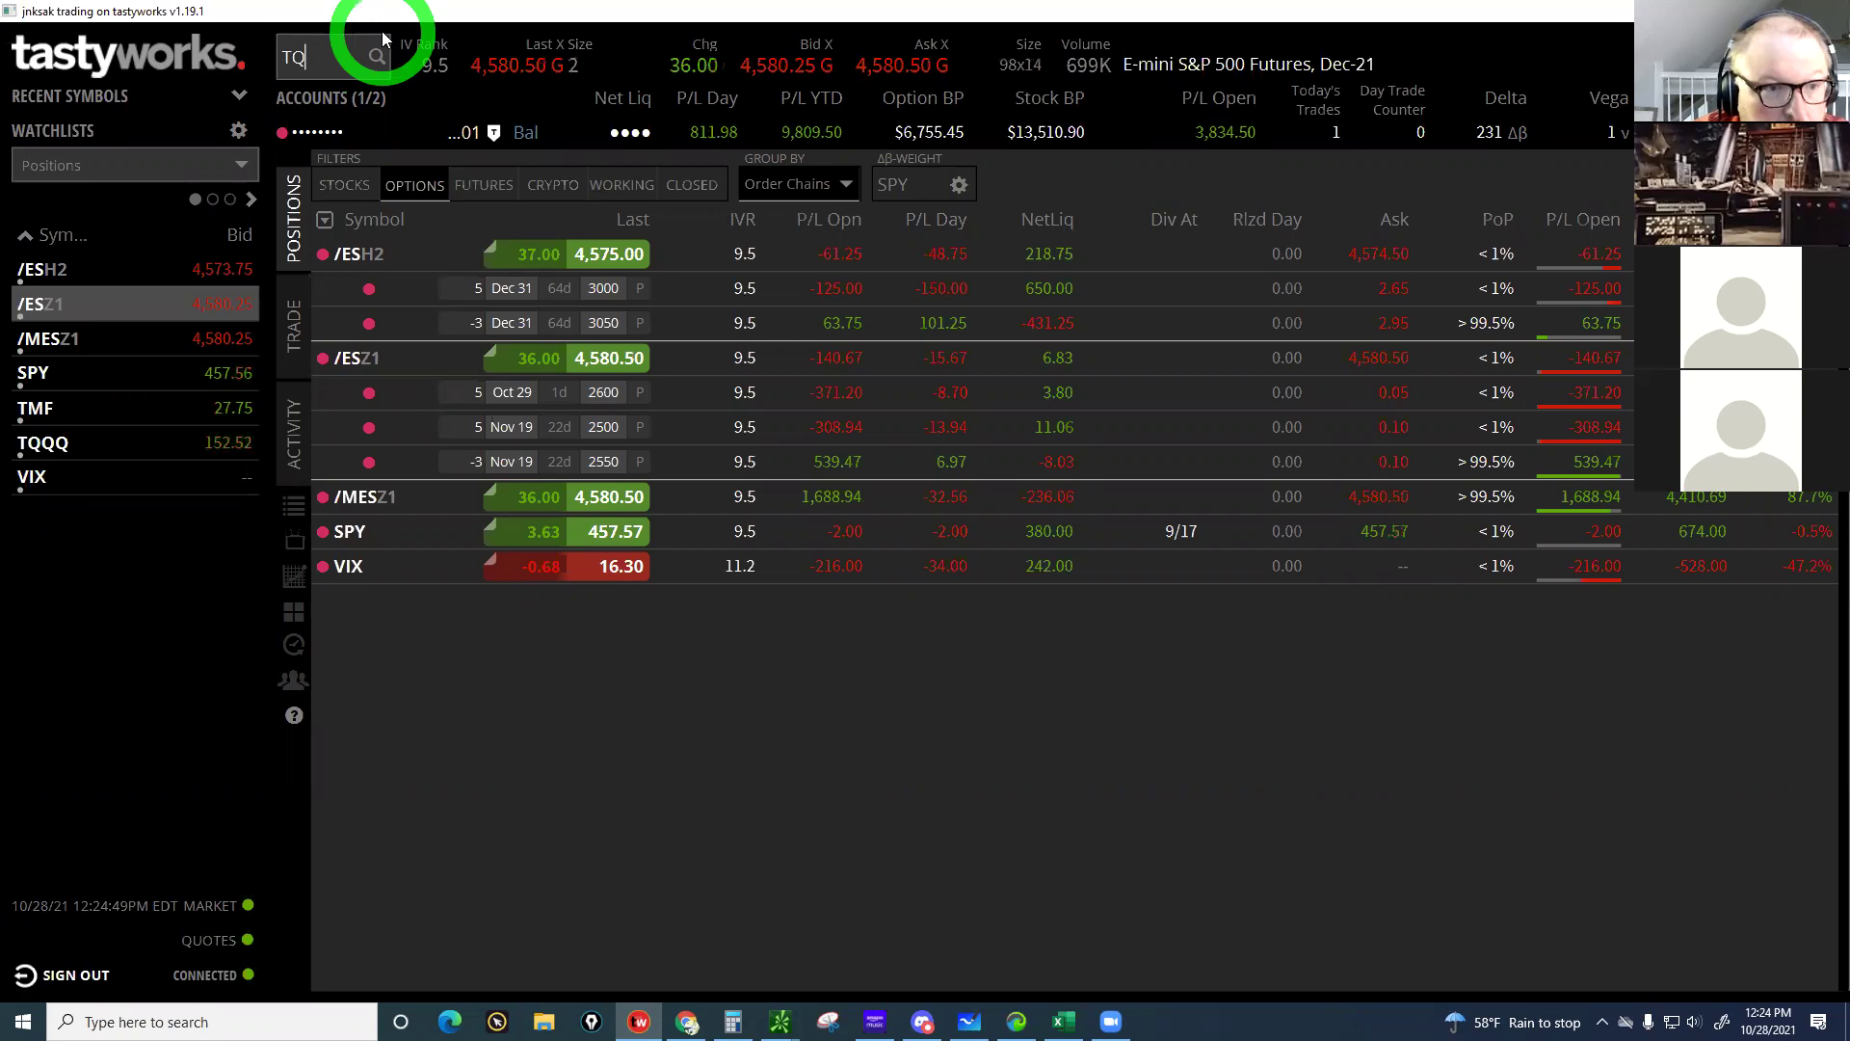
type("QQ")
key("Return")
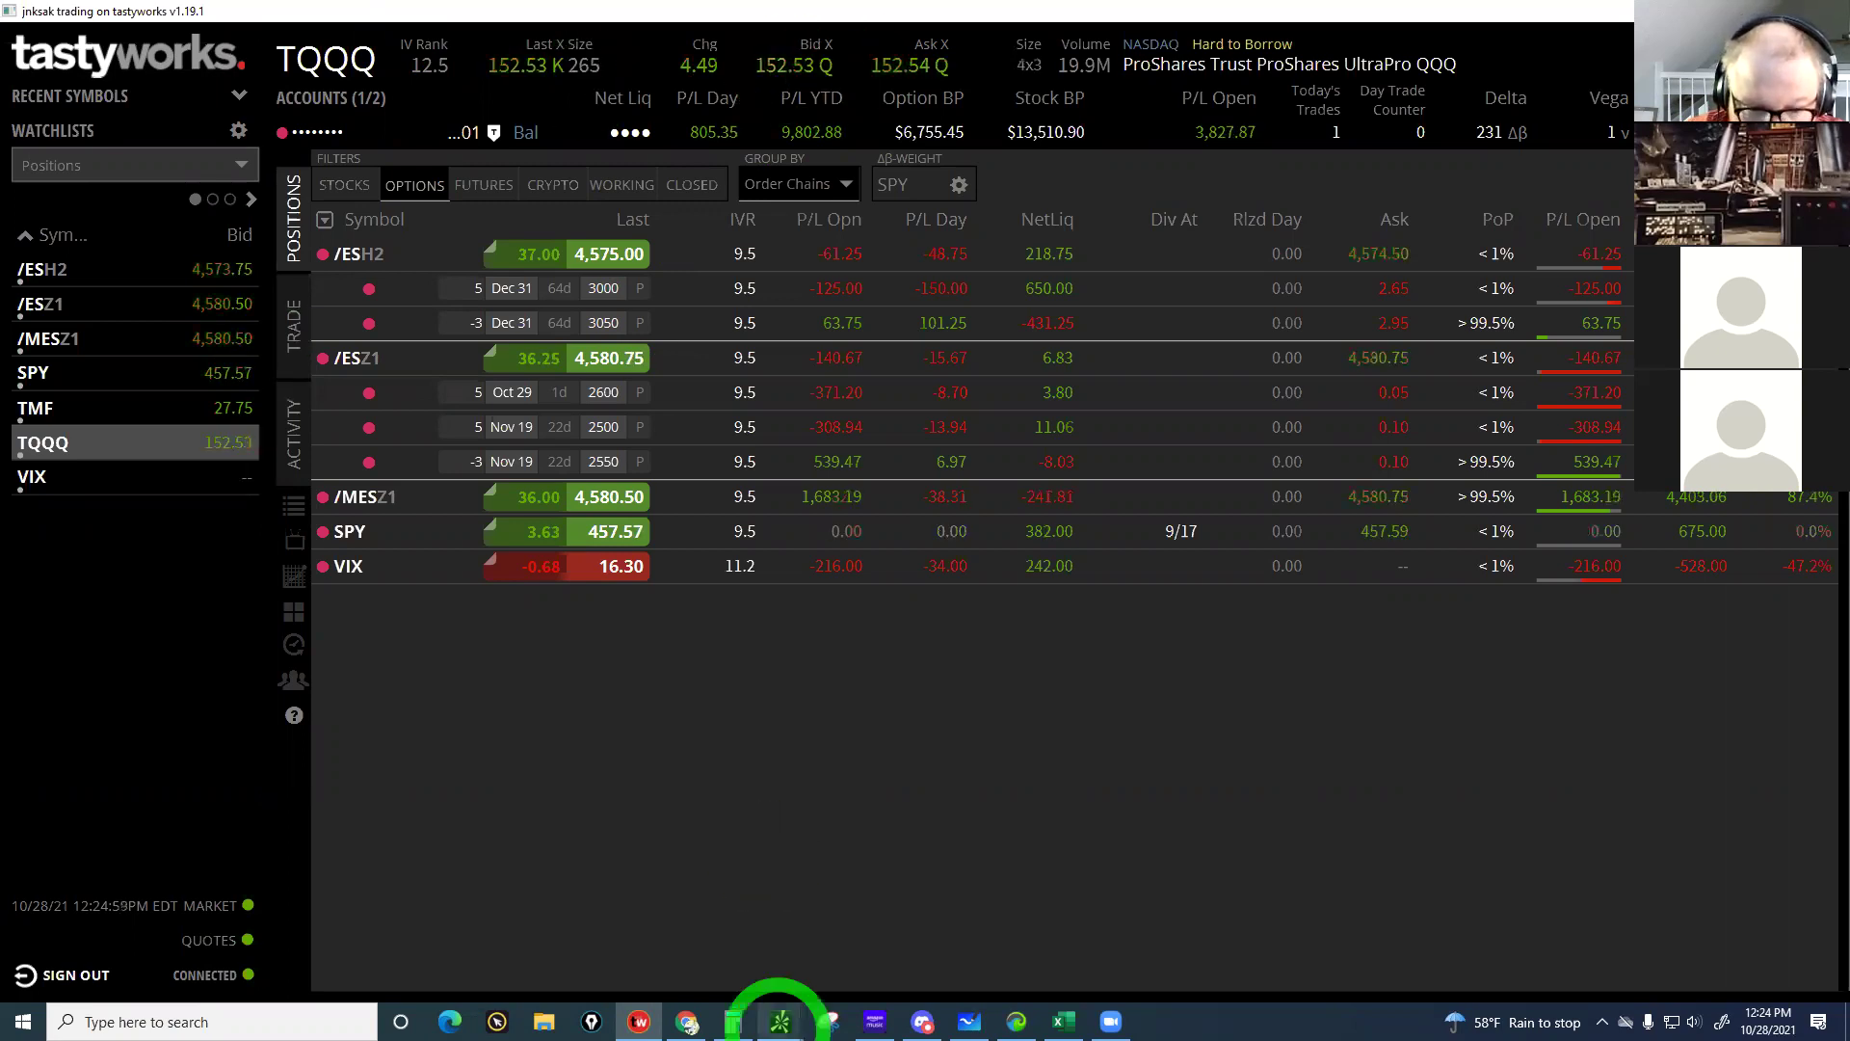
Switch to the main thinkorswim window and load TQQQ on its trading page
mouse_move(780, 1020)
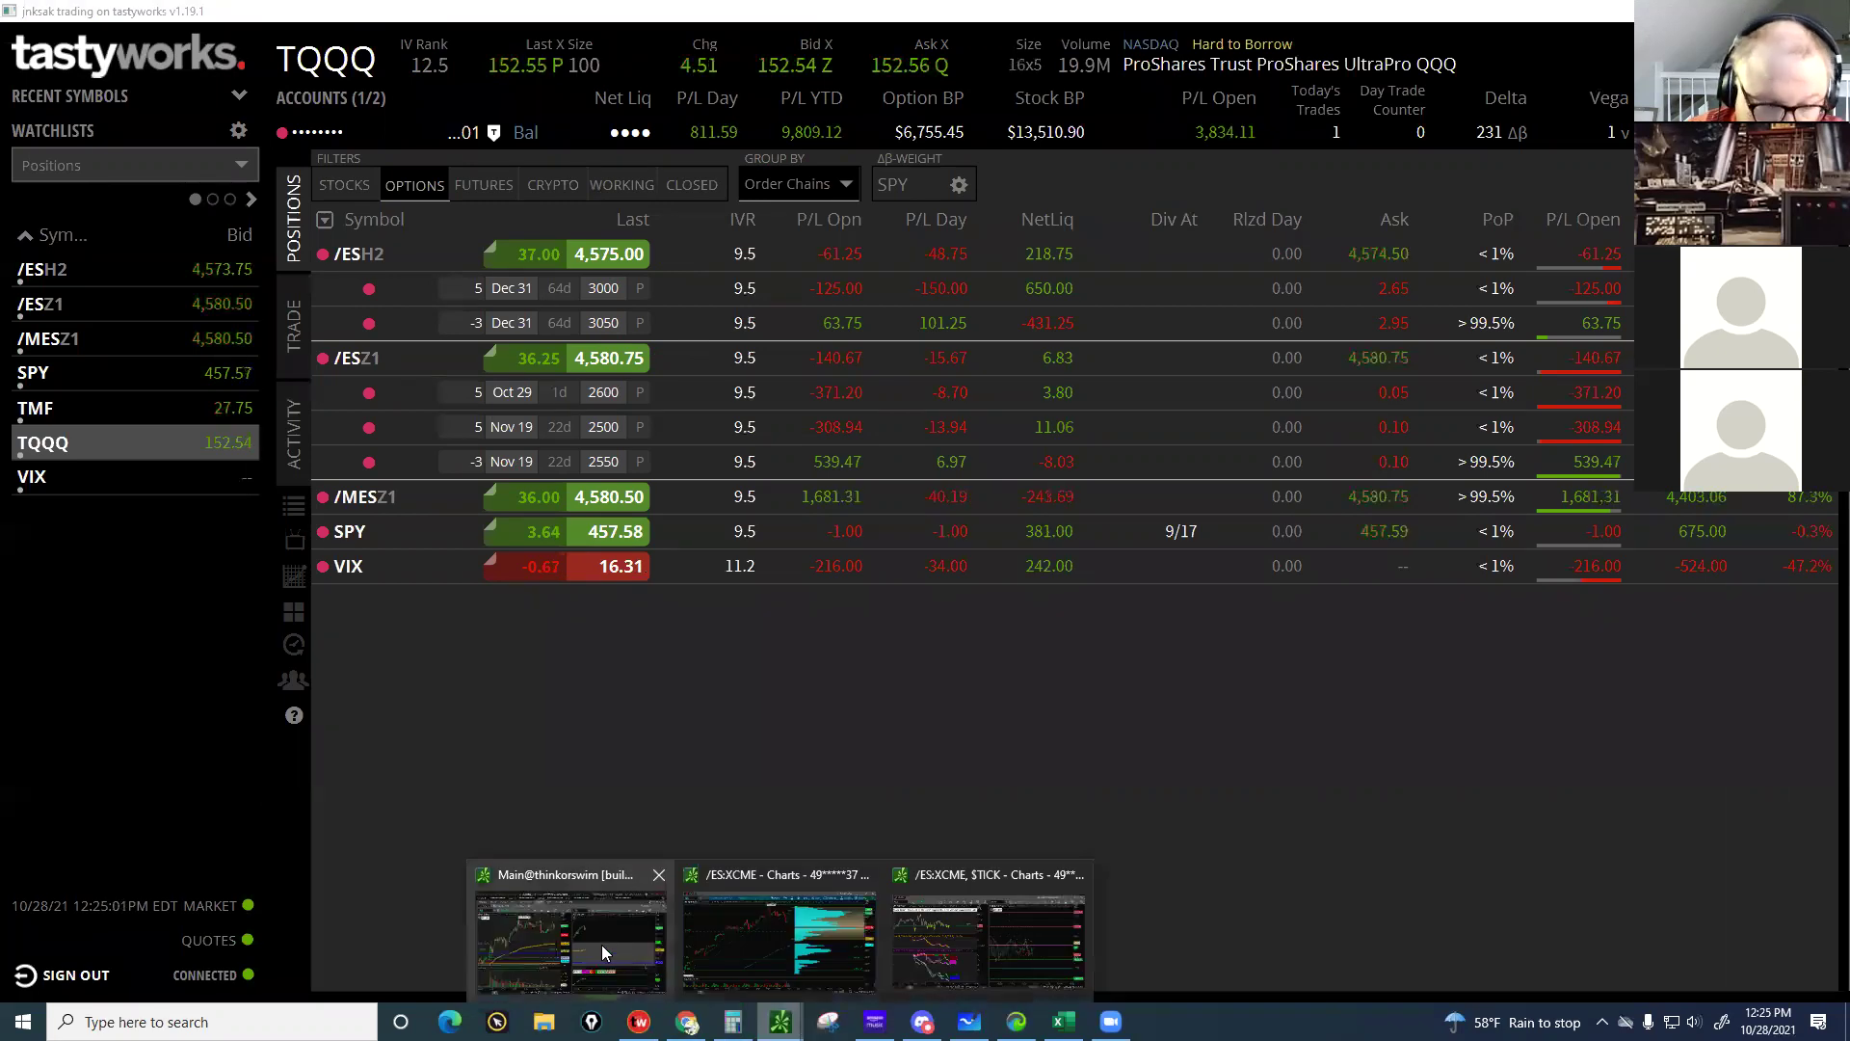
left_click(601, 950)
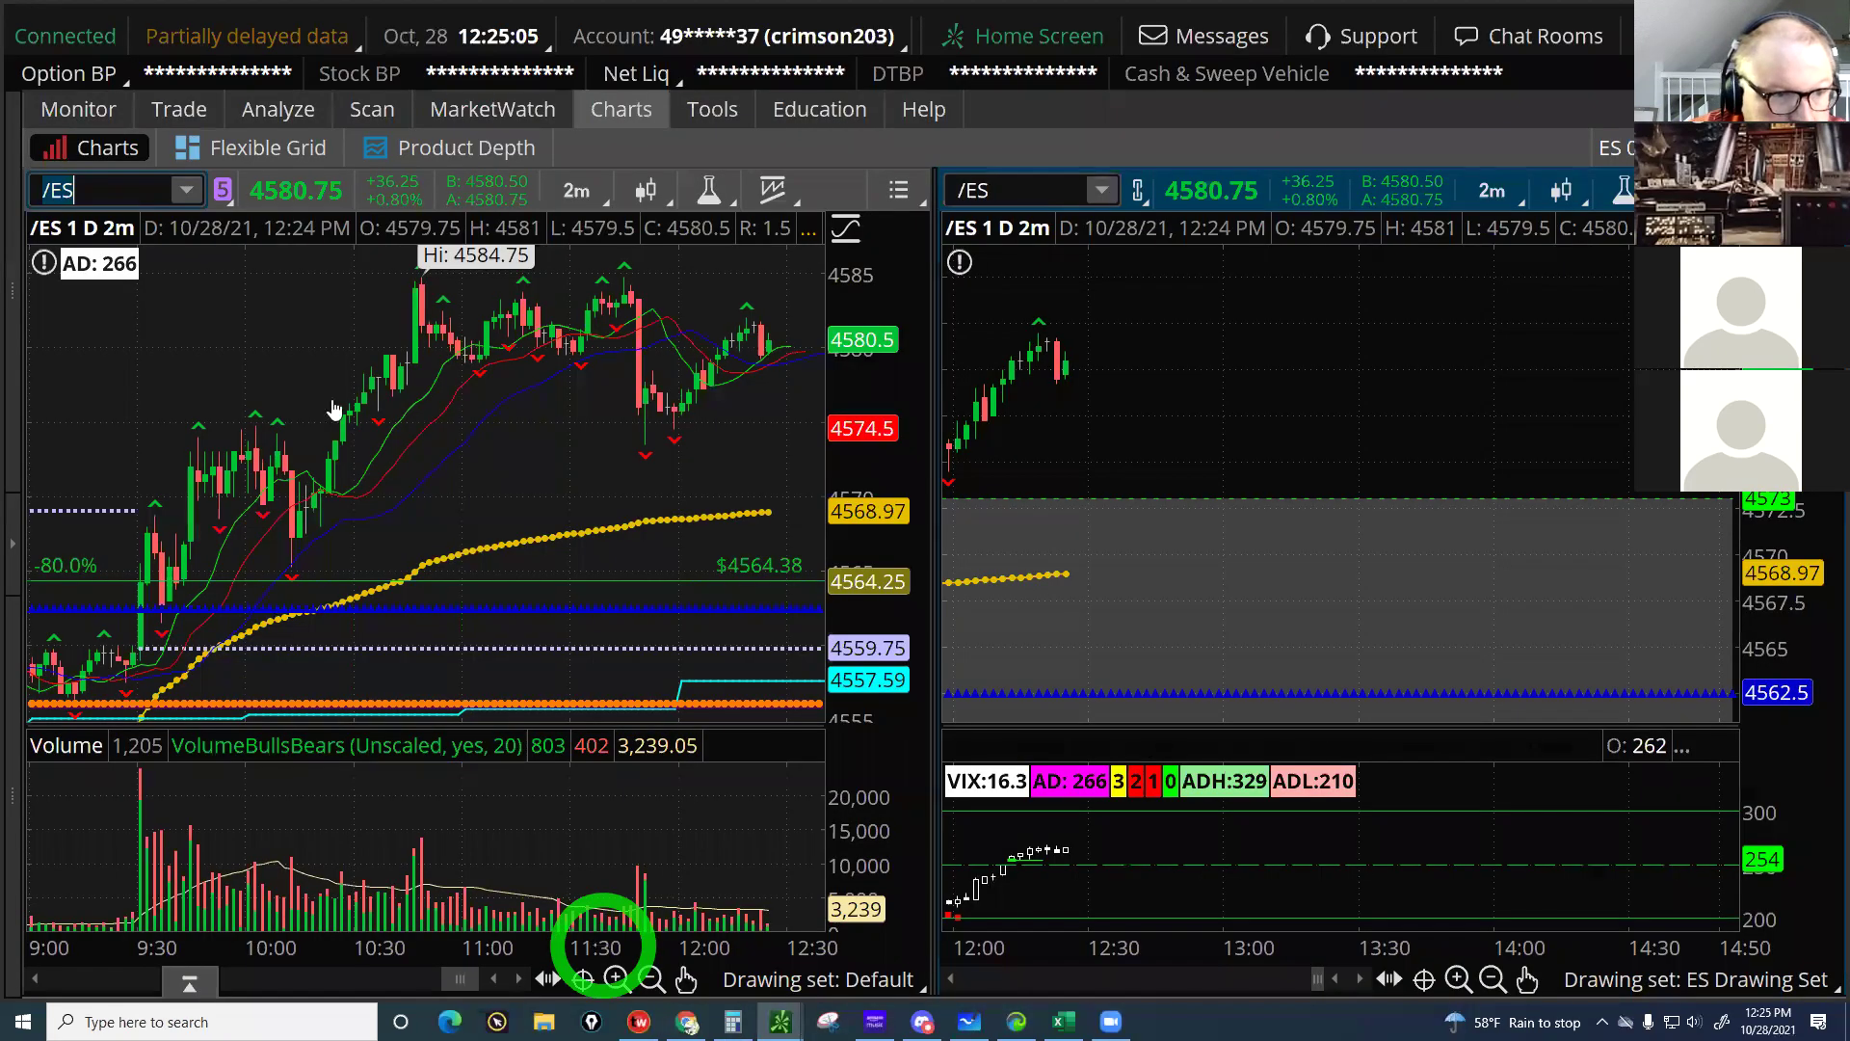
left_click(179, 114)
left_click(93, 199)
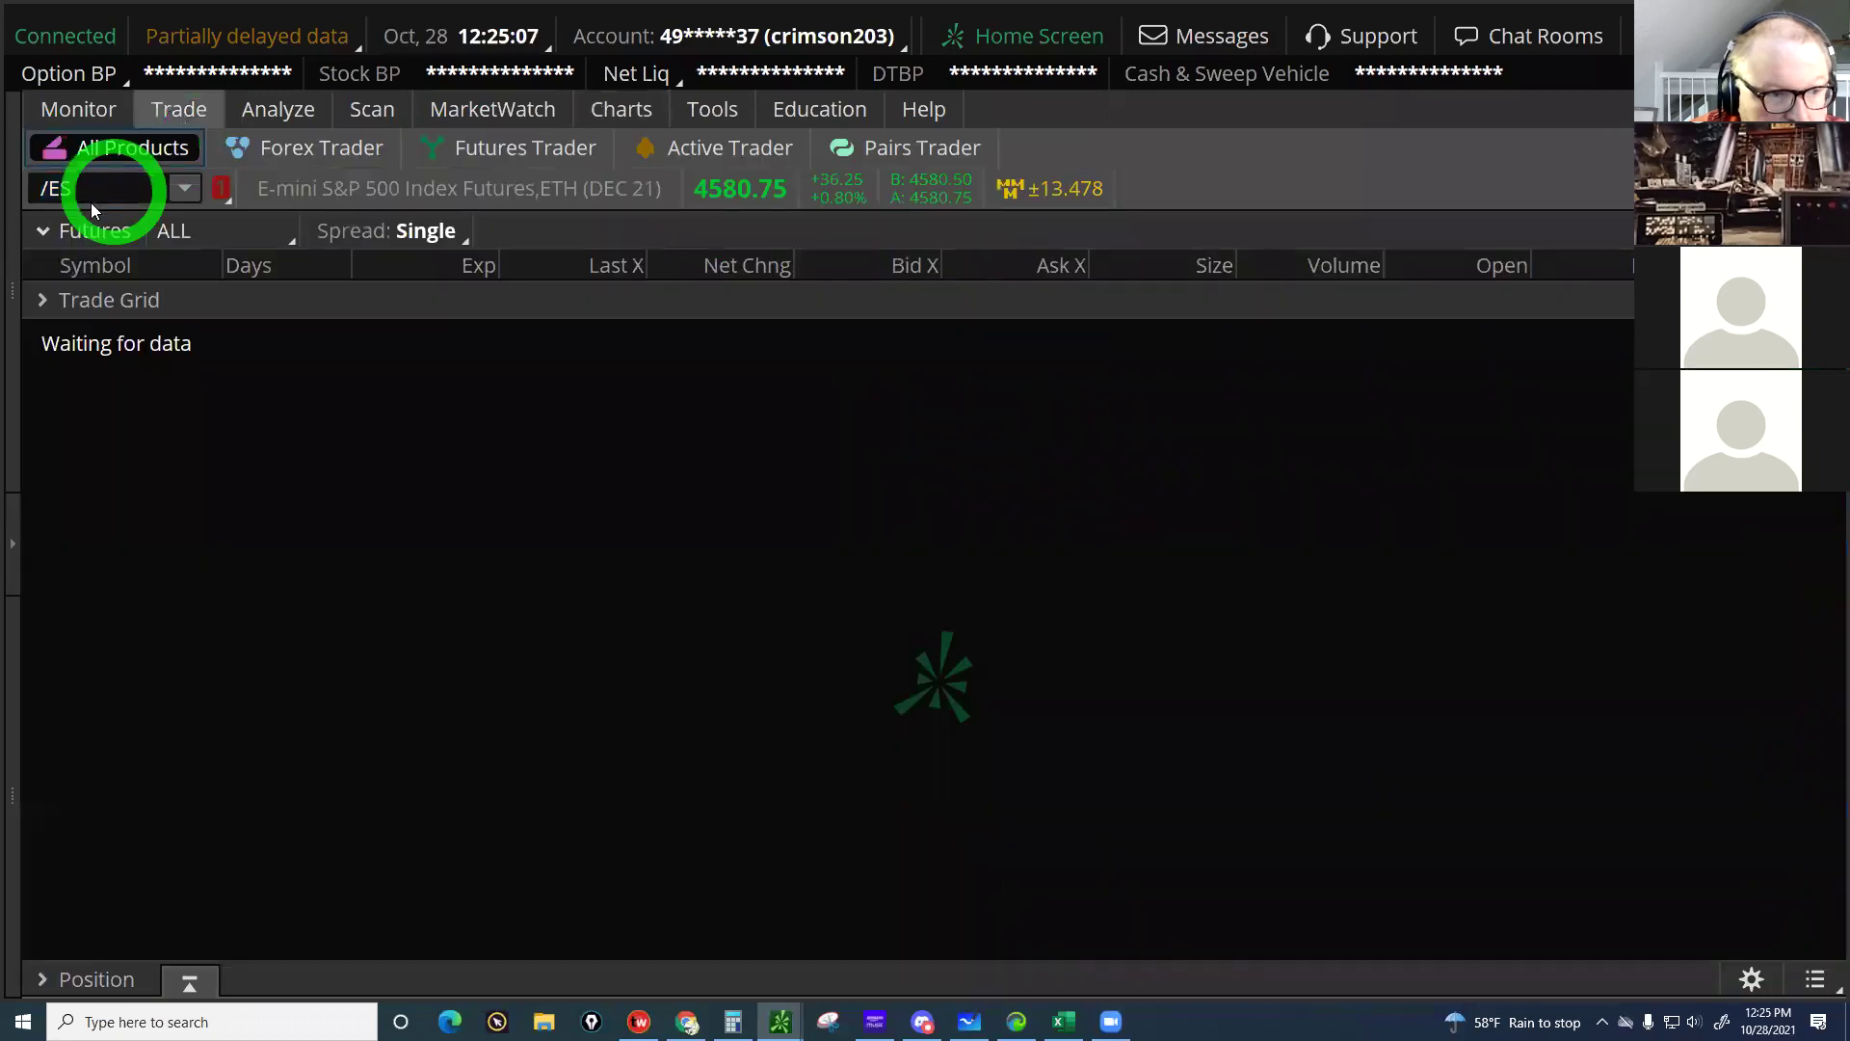
left_click(87, 193)
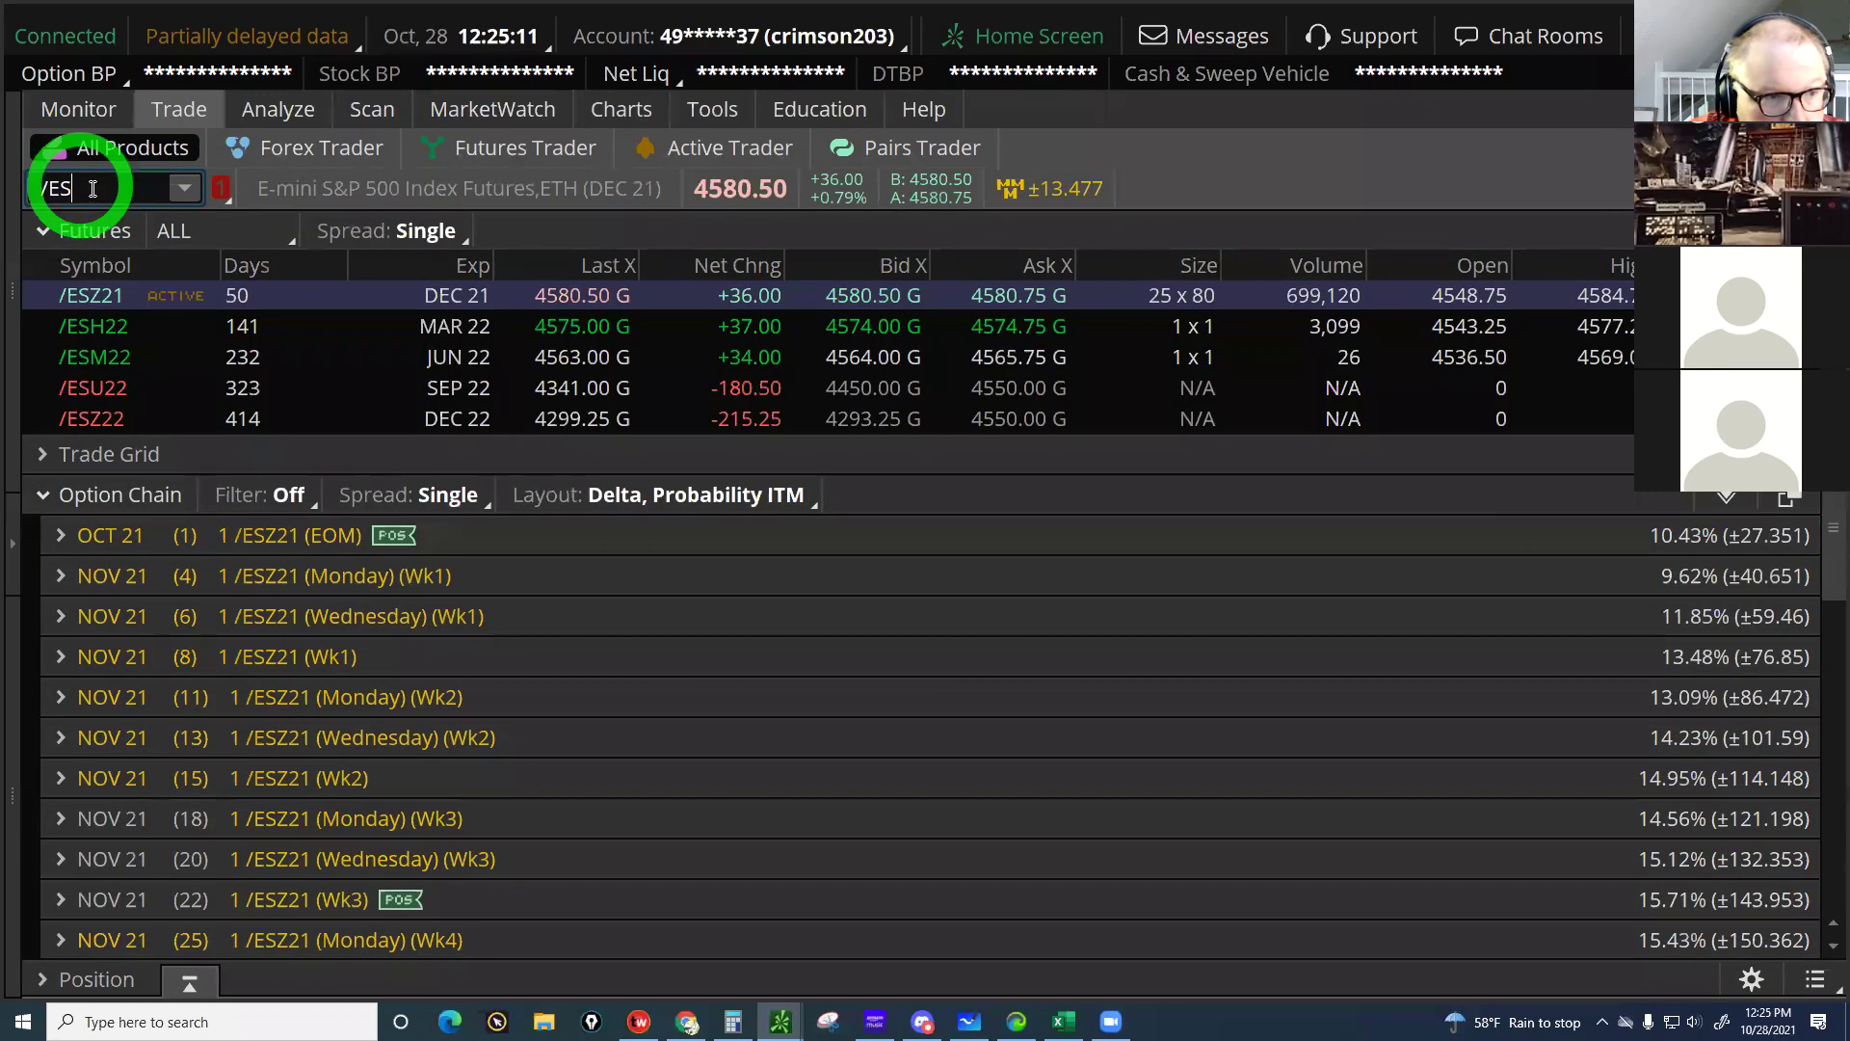
left_click(92, 189)
type("/TQ")
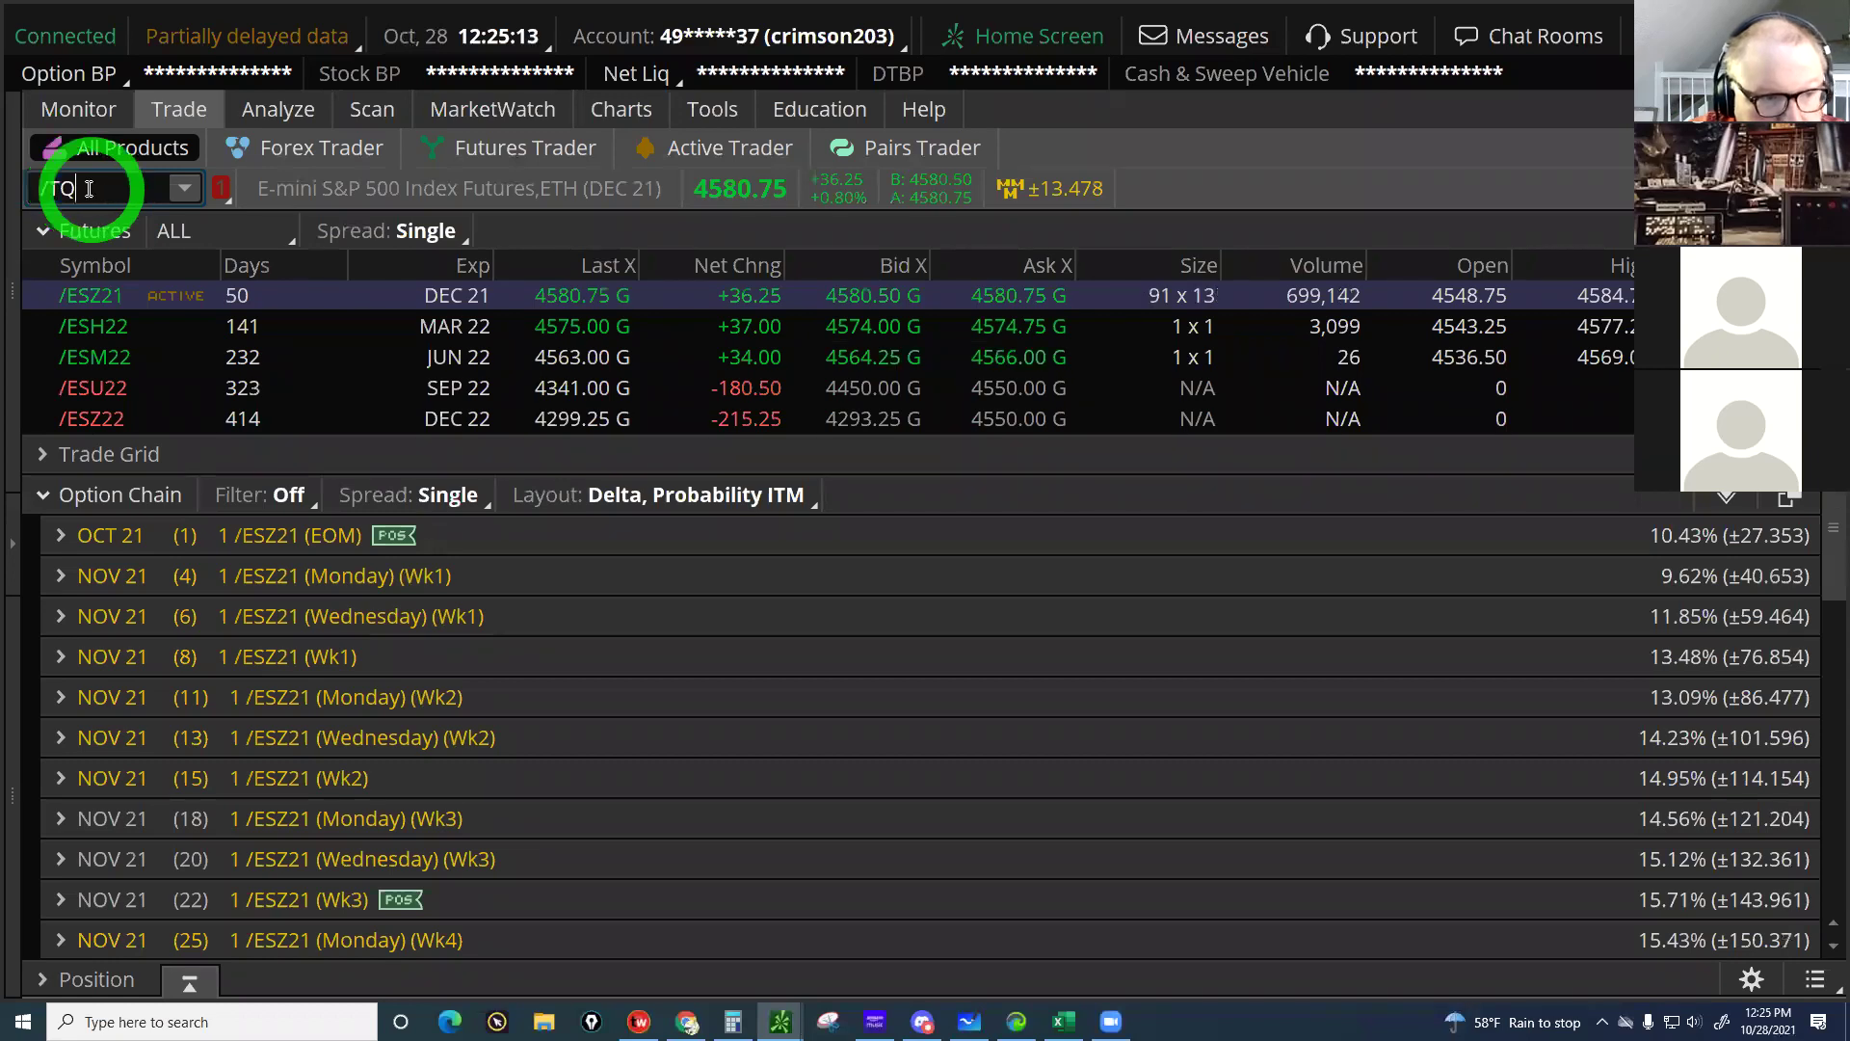
key("BackSpace")
key("BackSpace")
key("BackSpace")
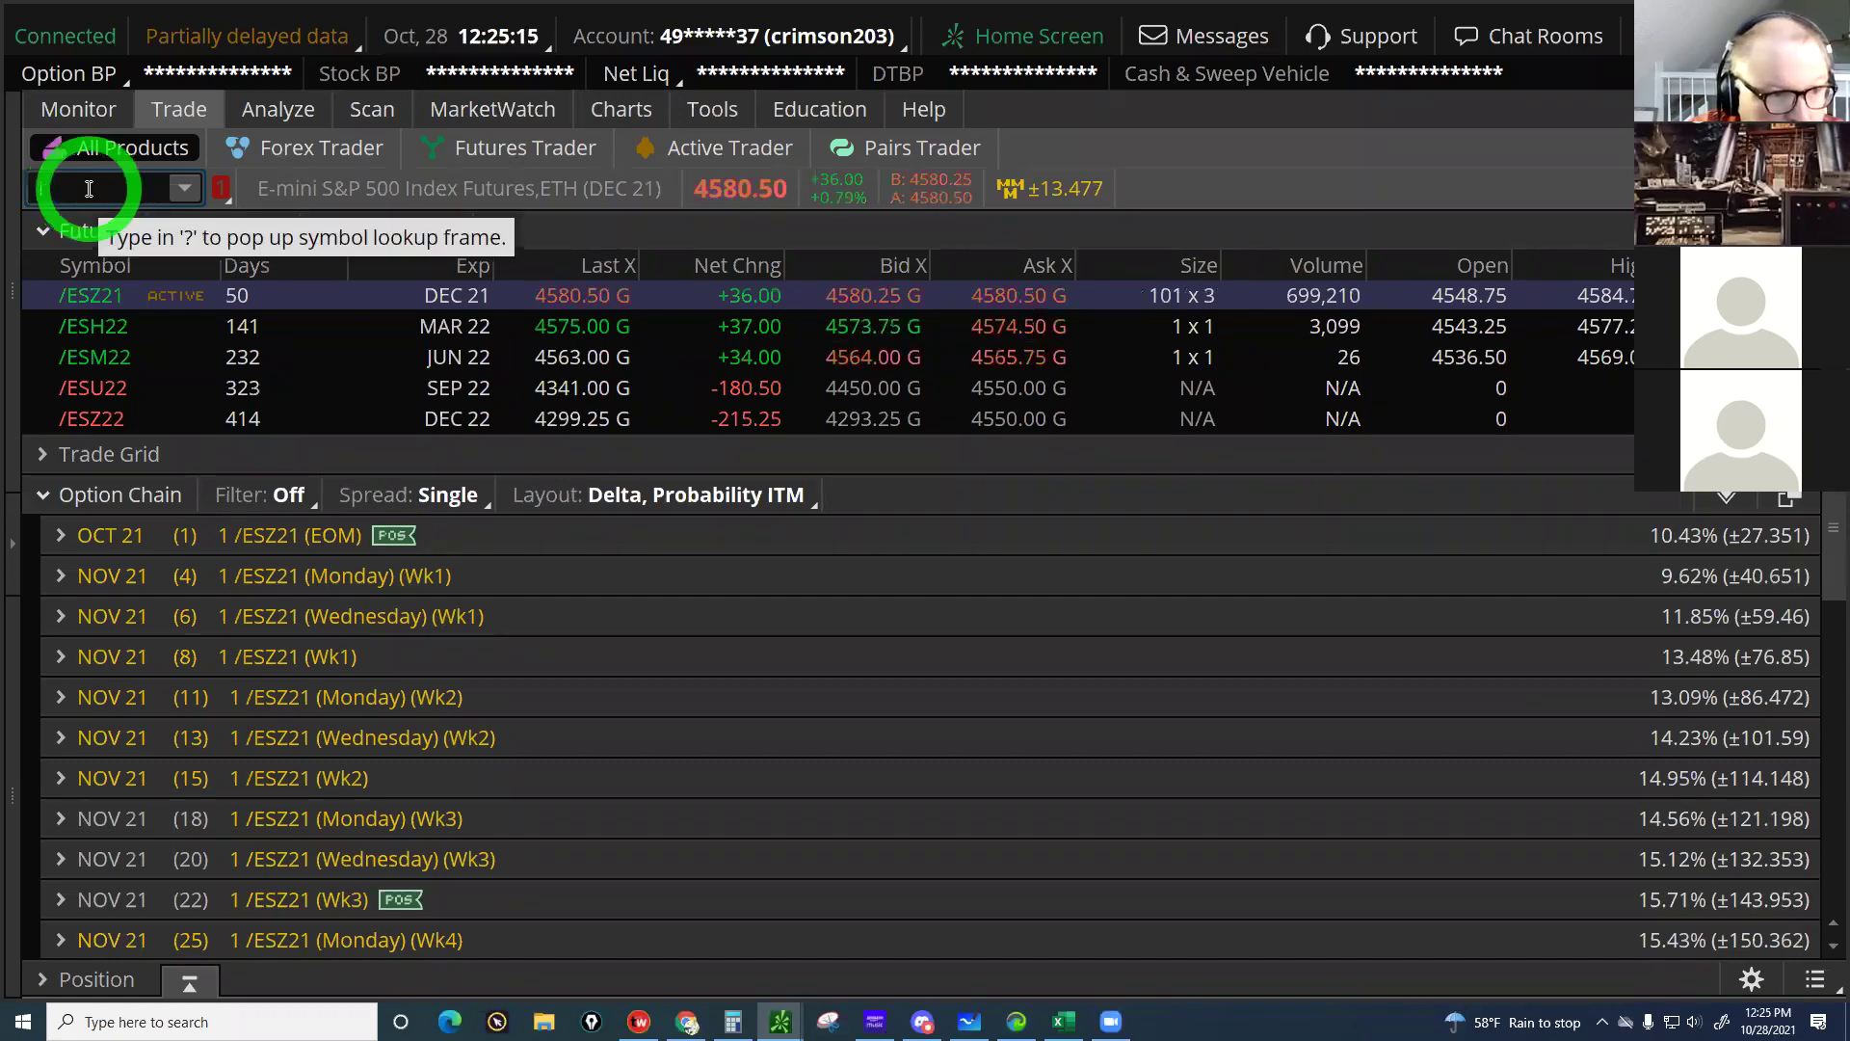
type("TQQQ")
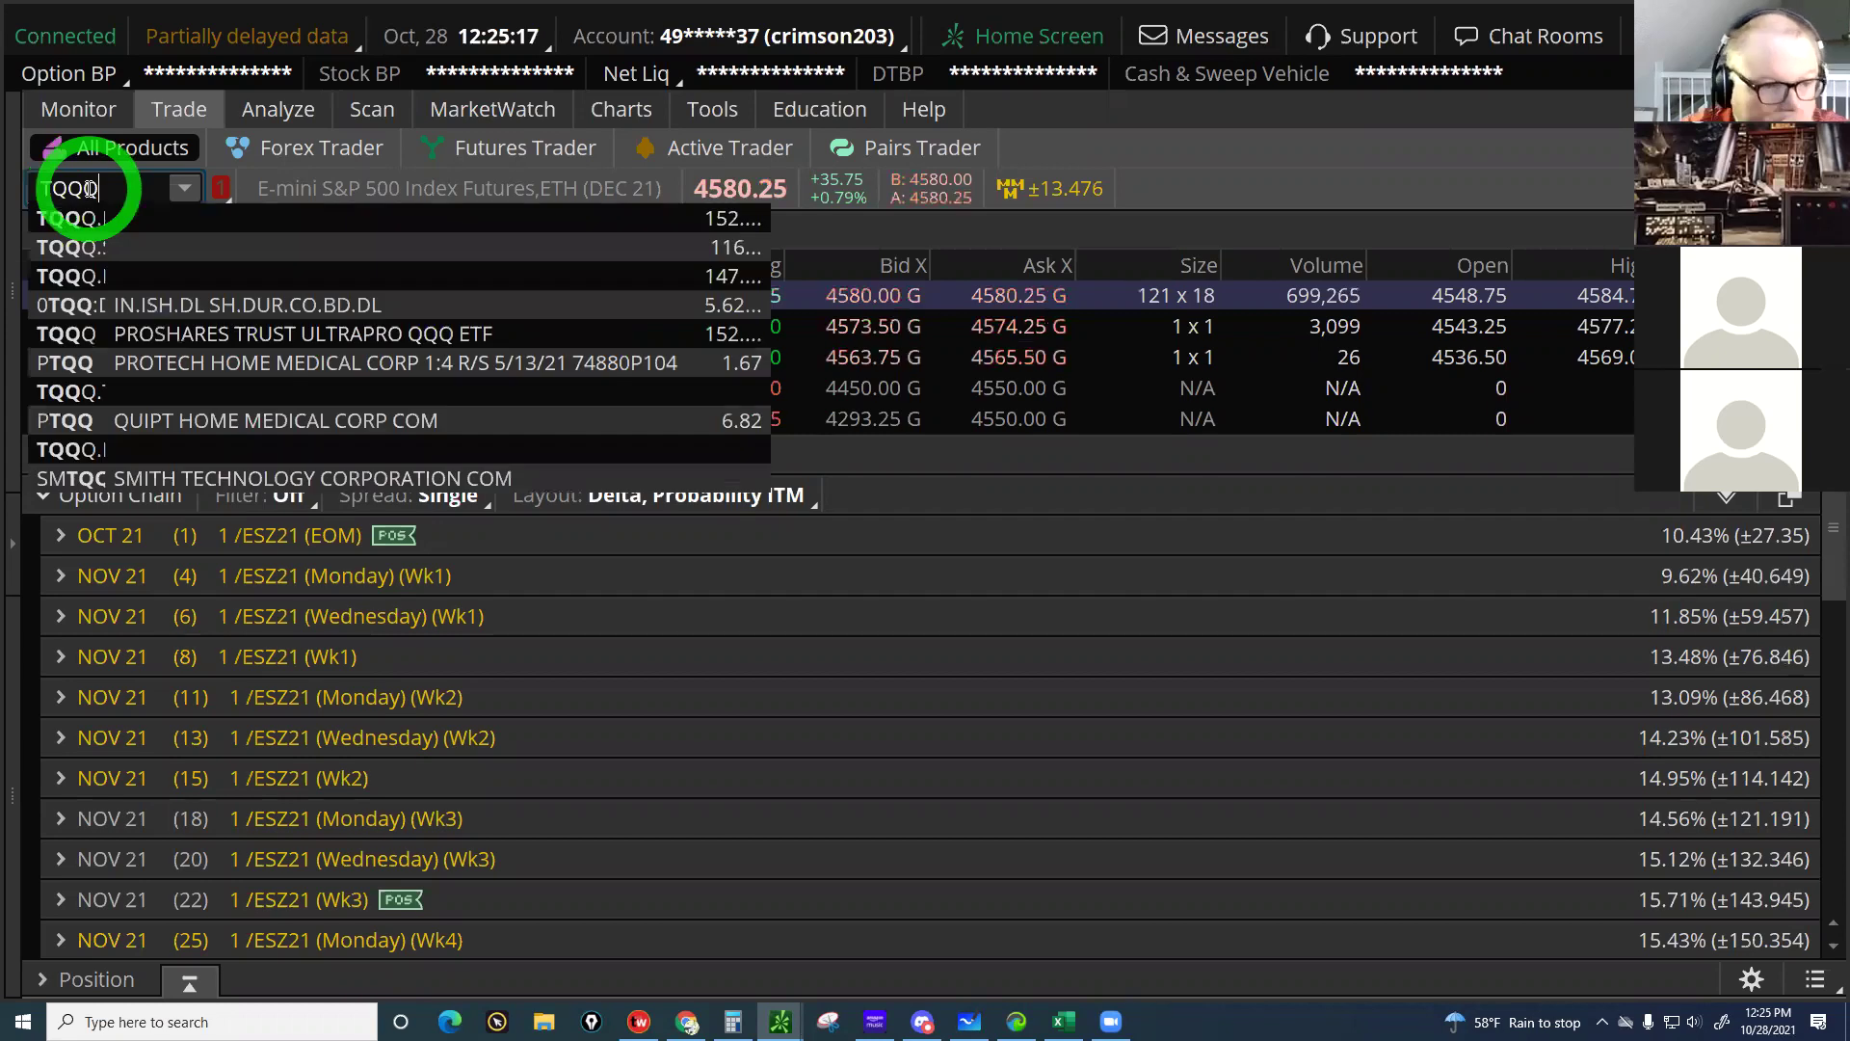
key("Return")
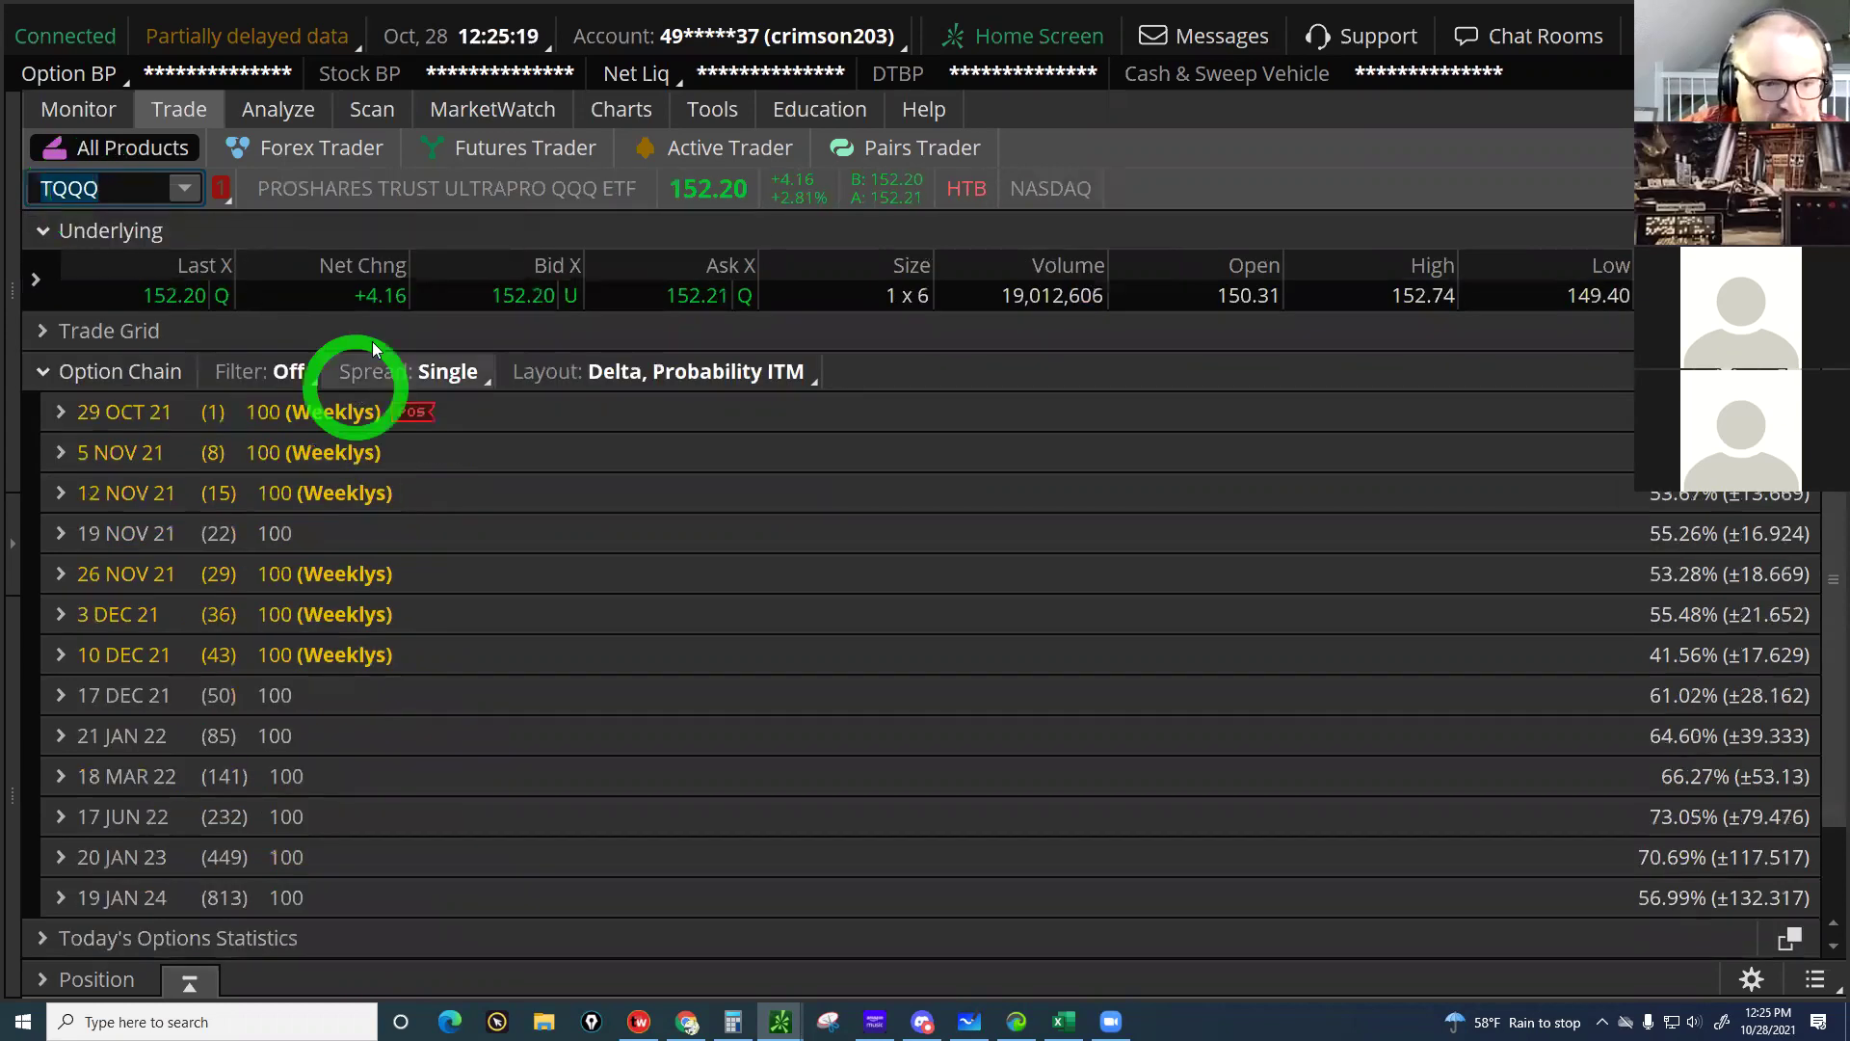
Create a limit sell order for TQQQ stock from its bid price
left_click(530, 297)
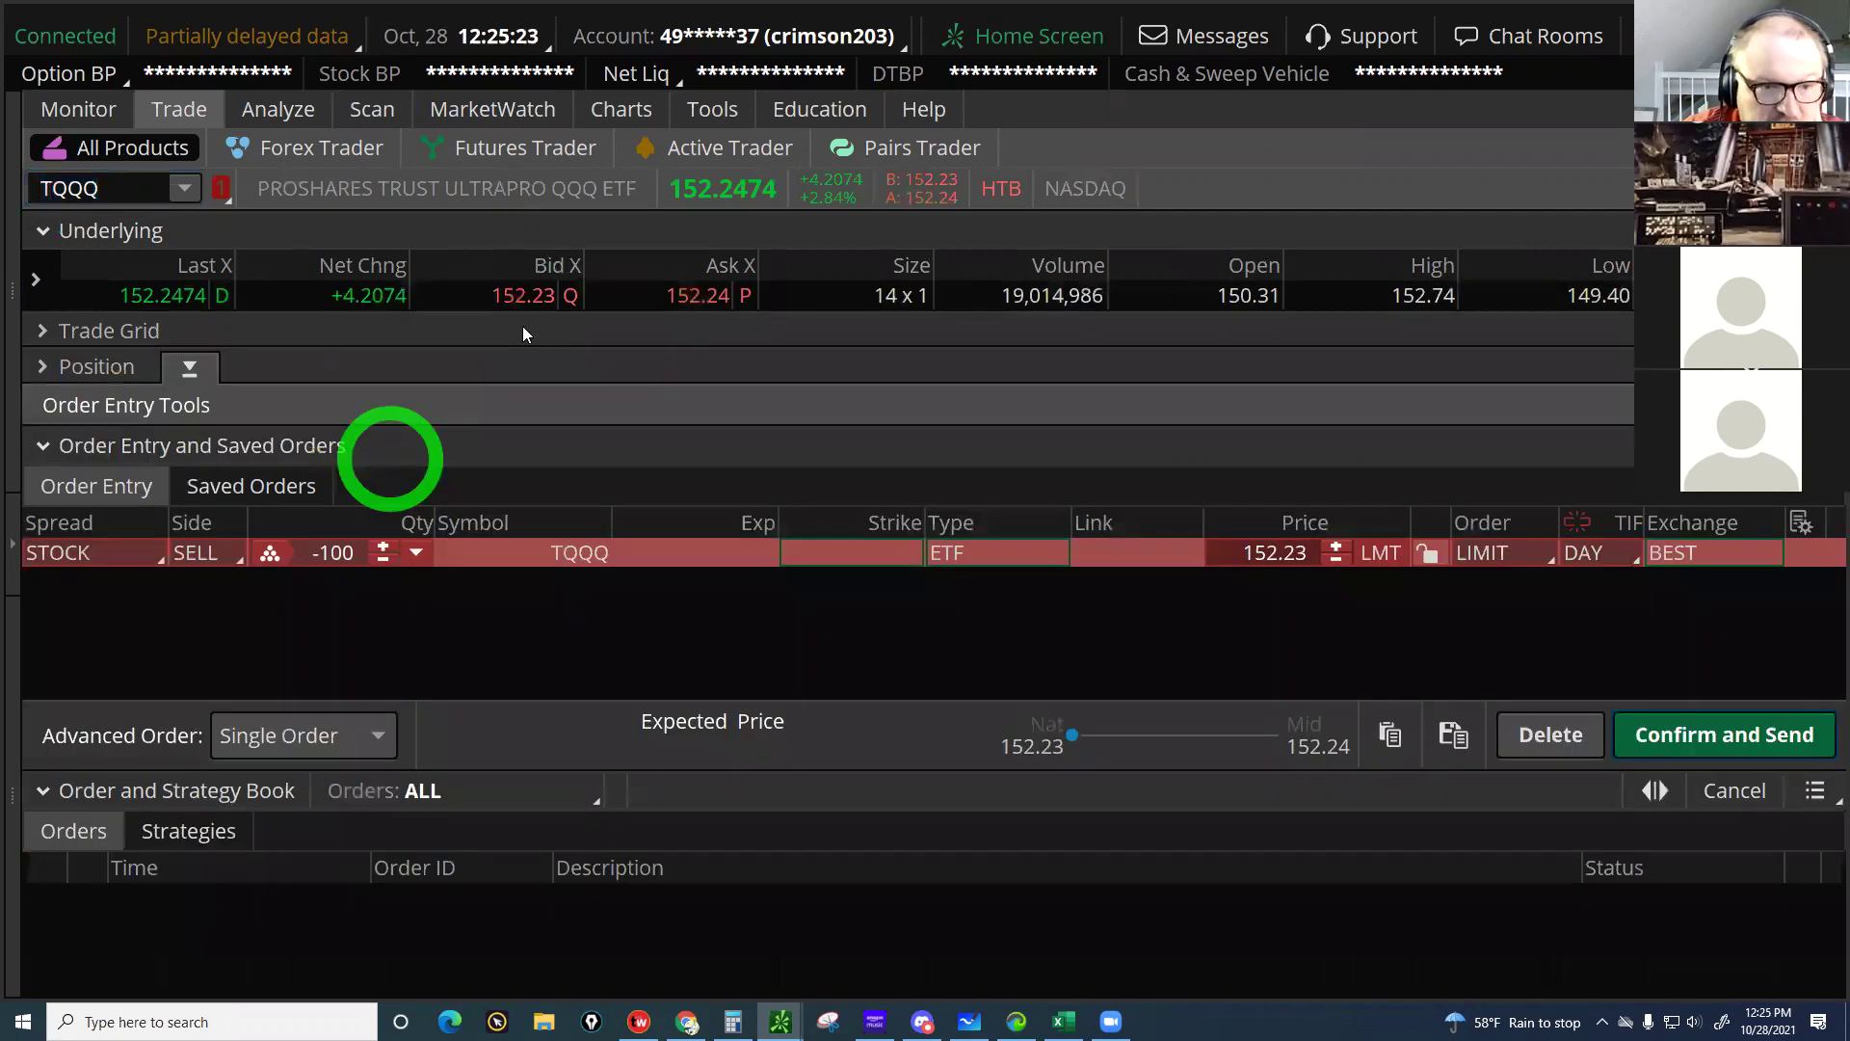
left_click(520, 297)
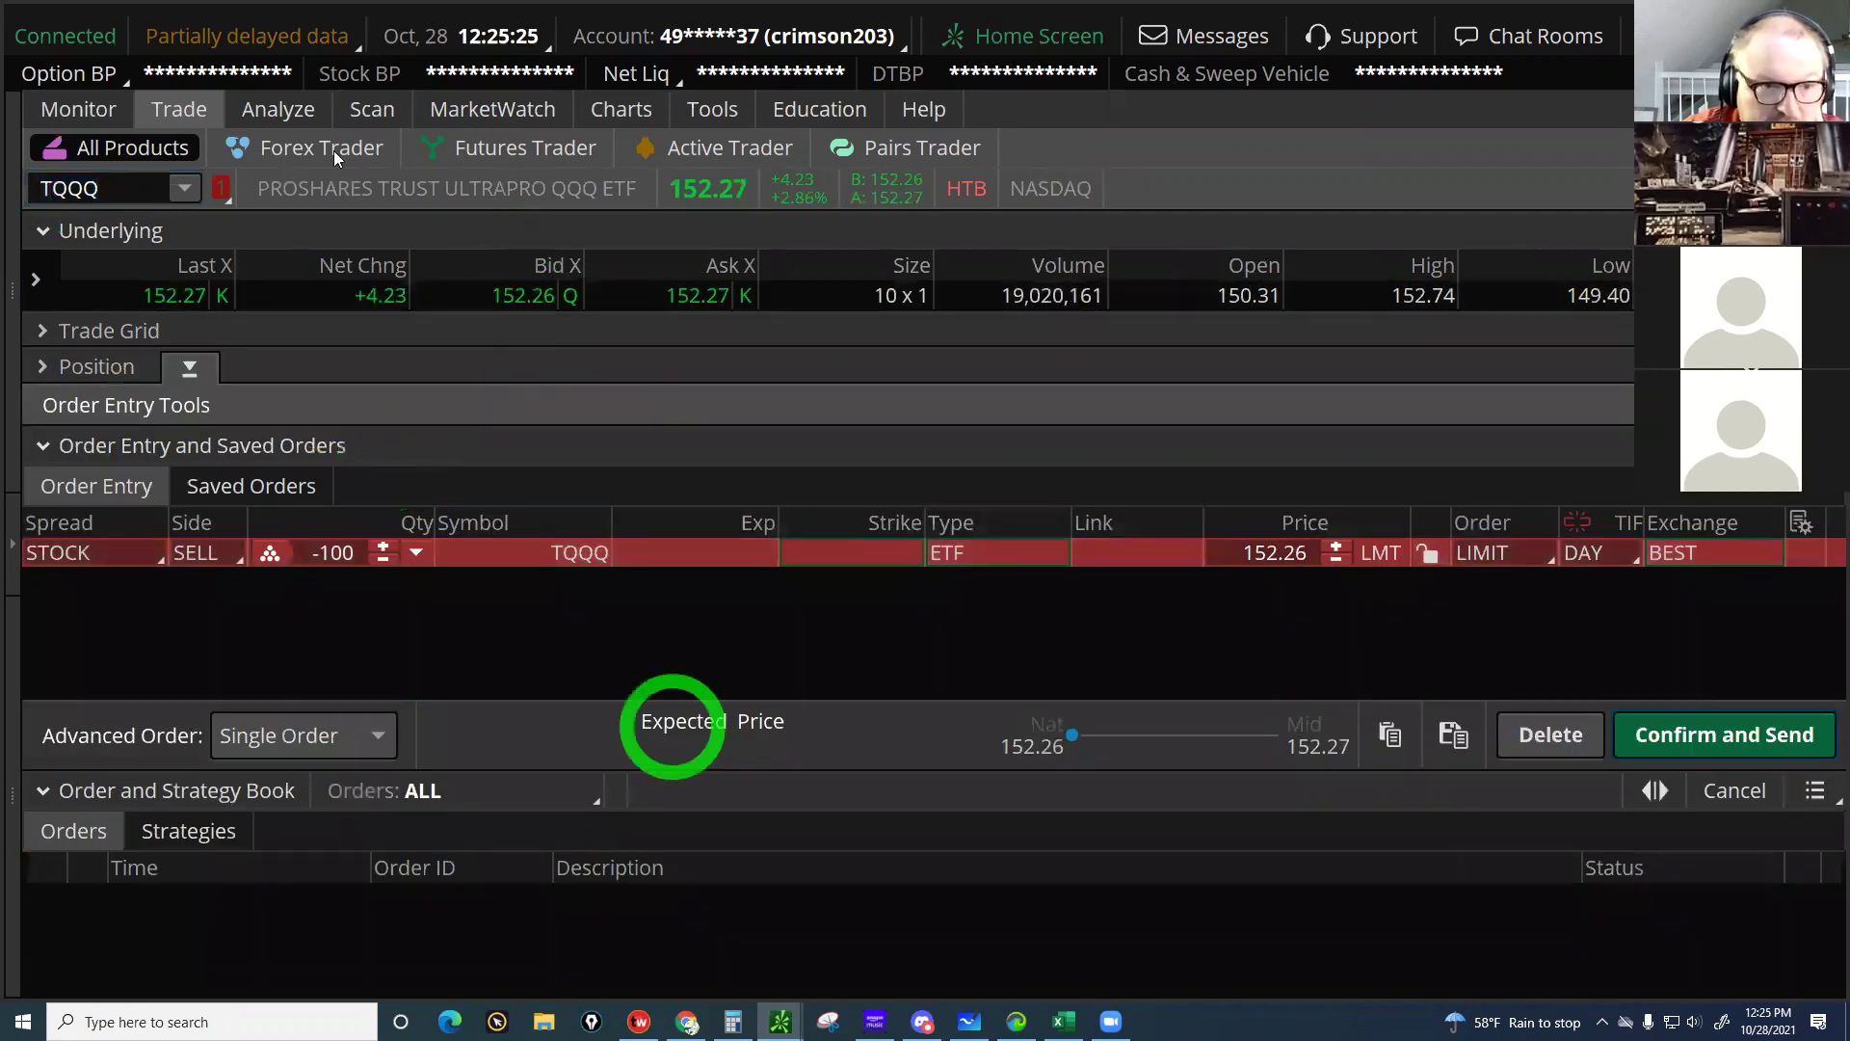
left_click(363, 289)
left_click(786, 956)
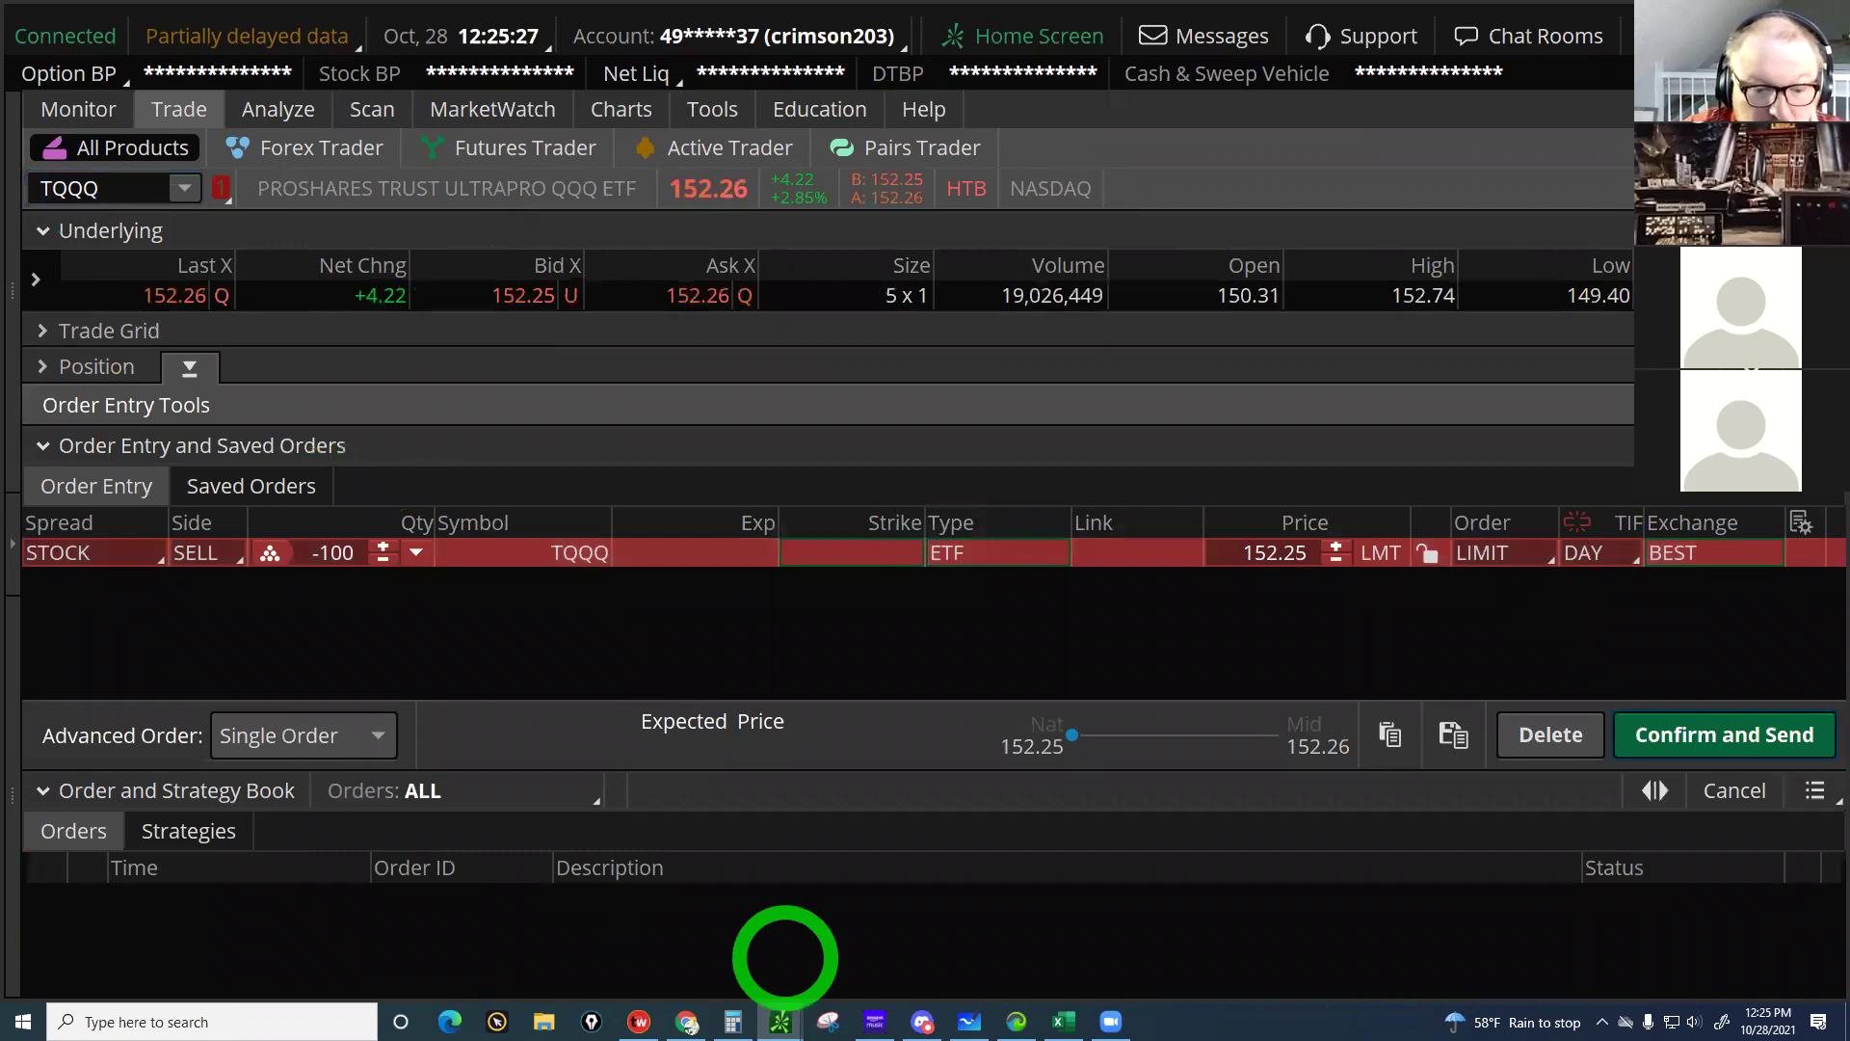
Switch to tastyworks and check the current TQQQ bid and ask prices
left_click(639, 1021)
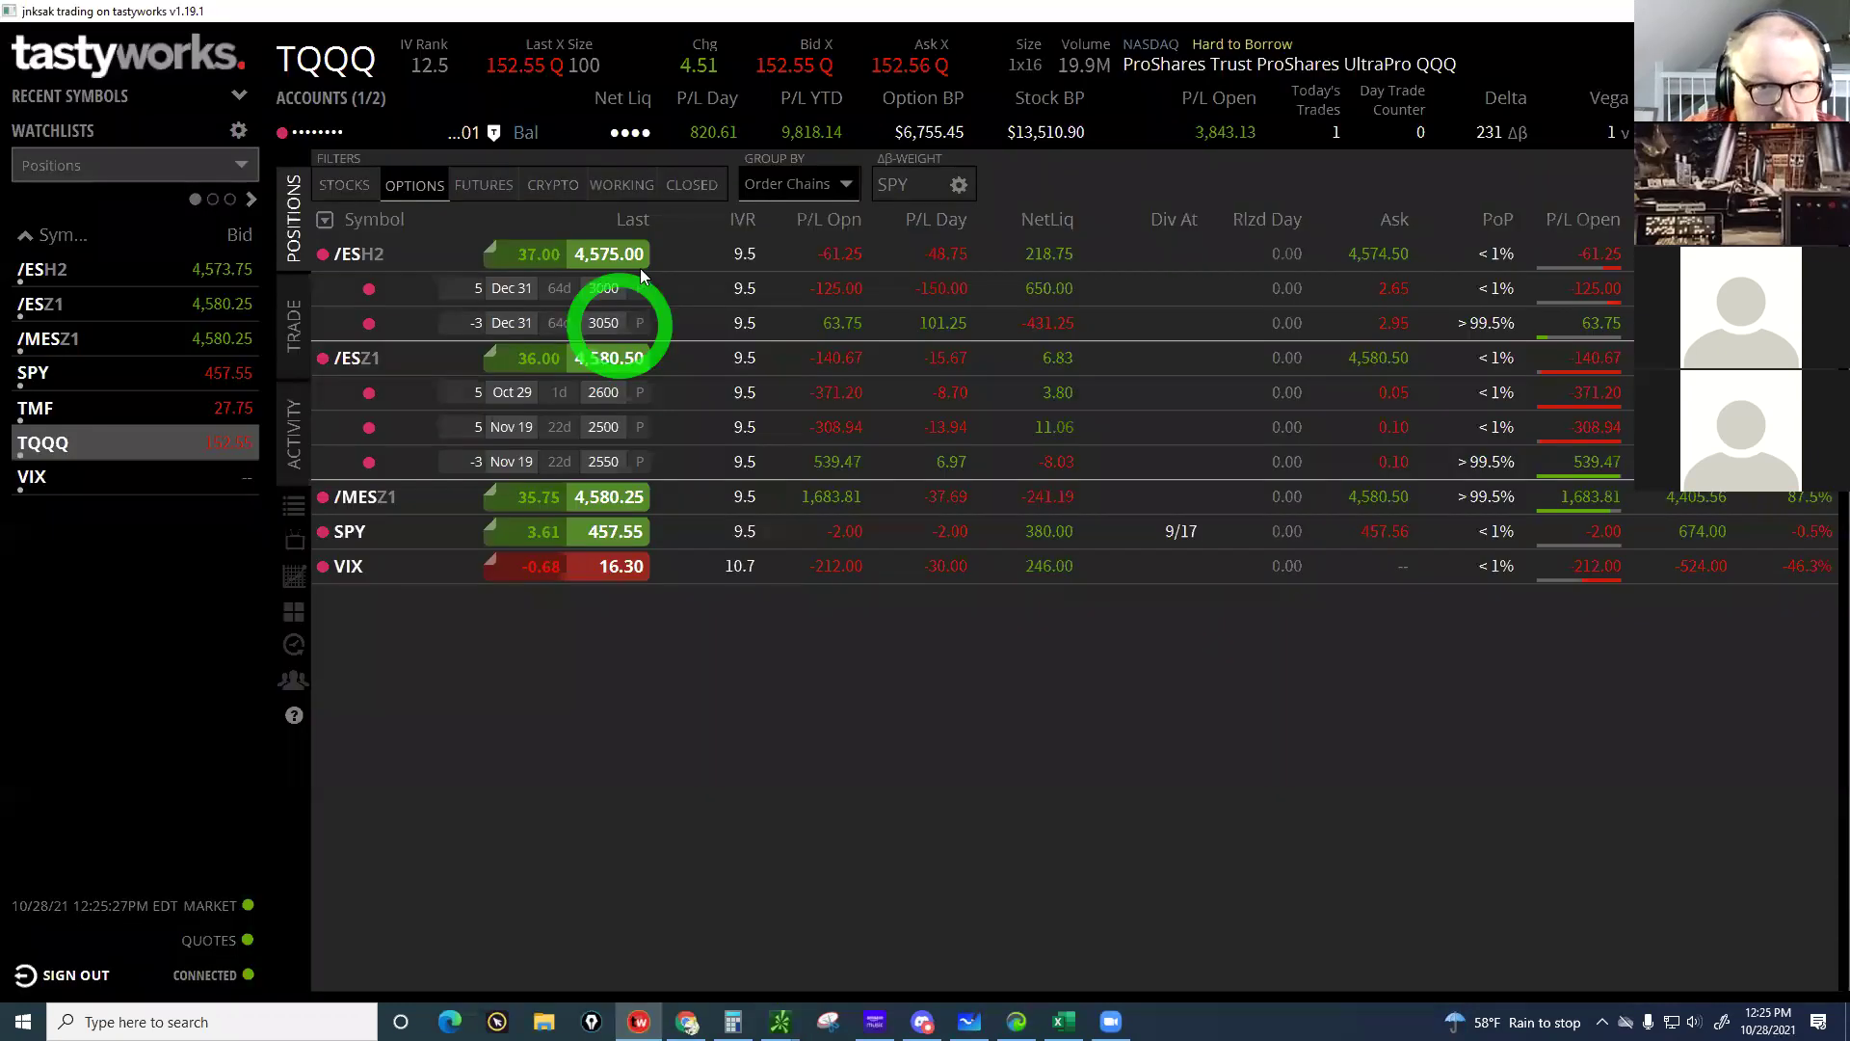
left_click(747, 78)
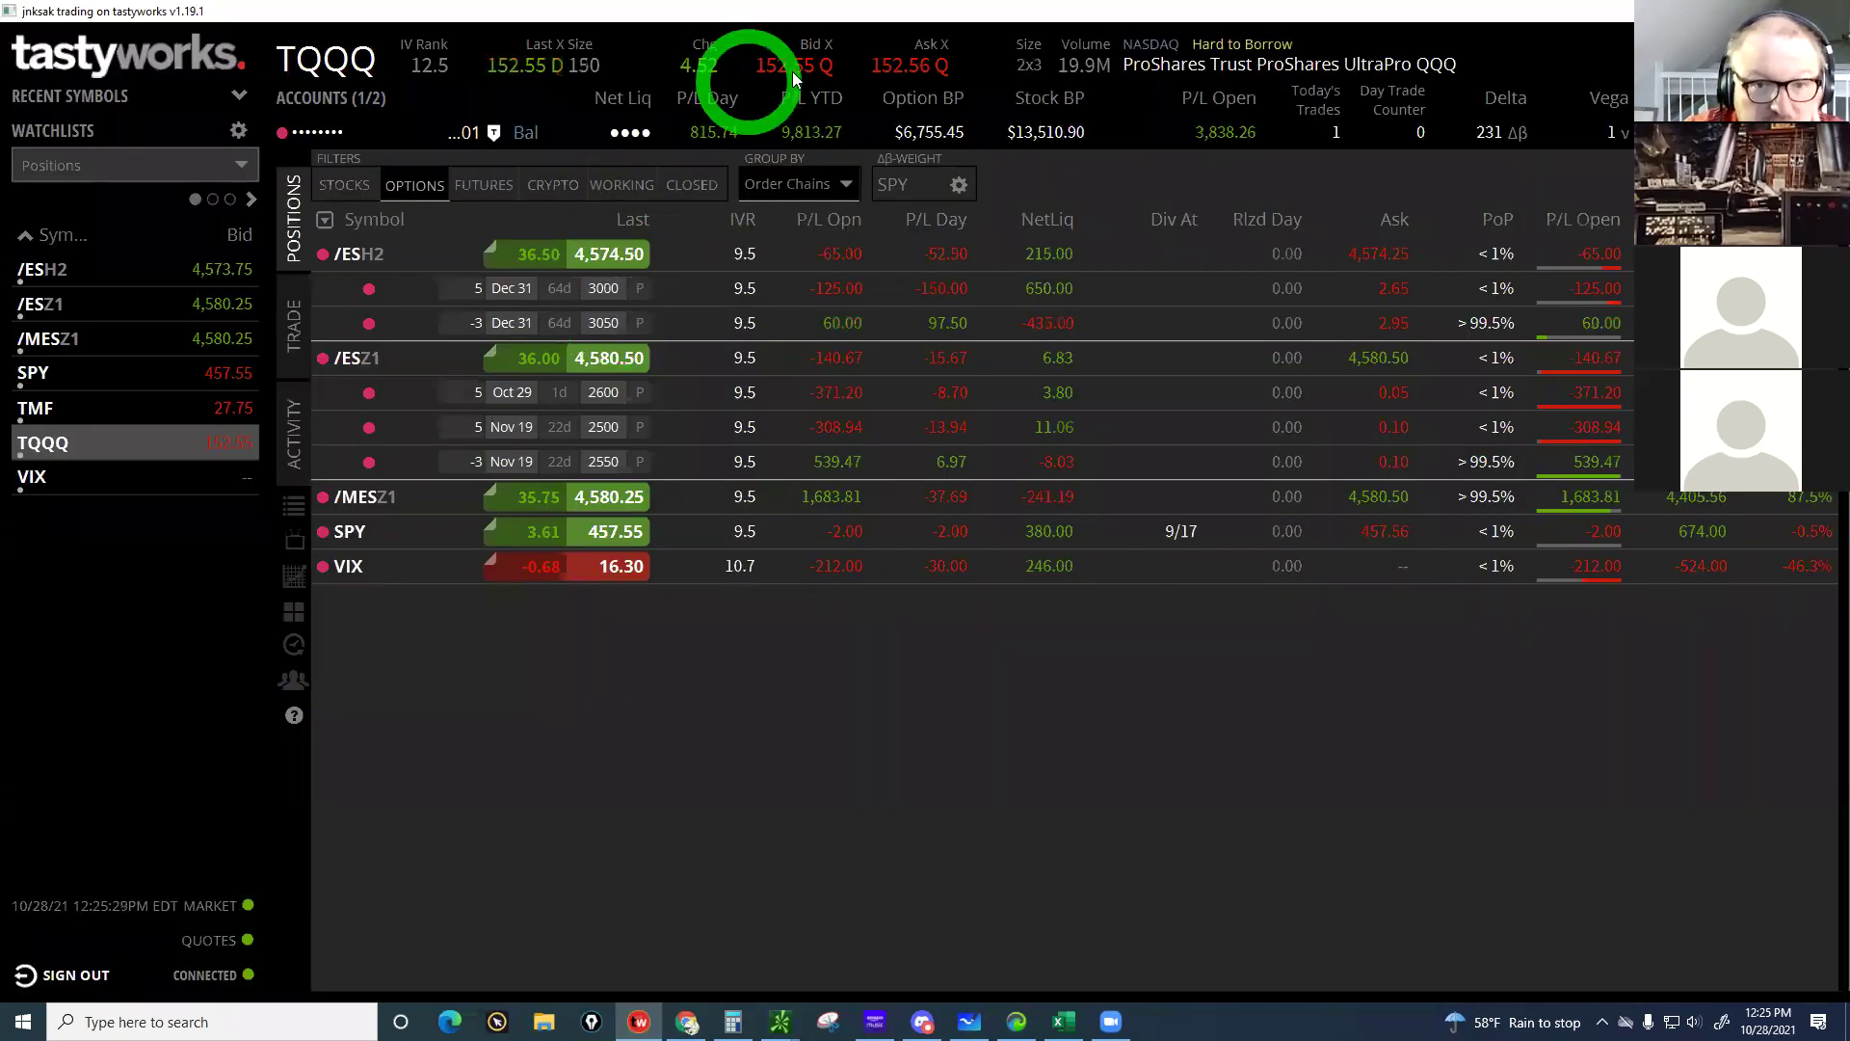
left_click(904, 1010)
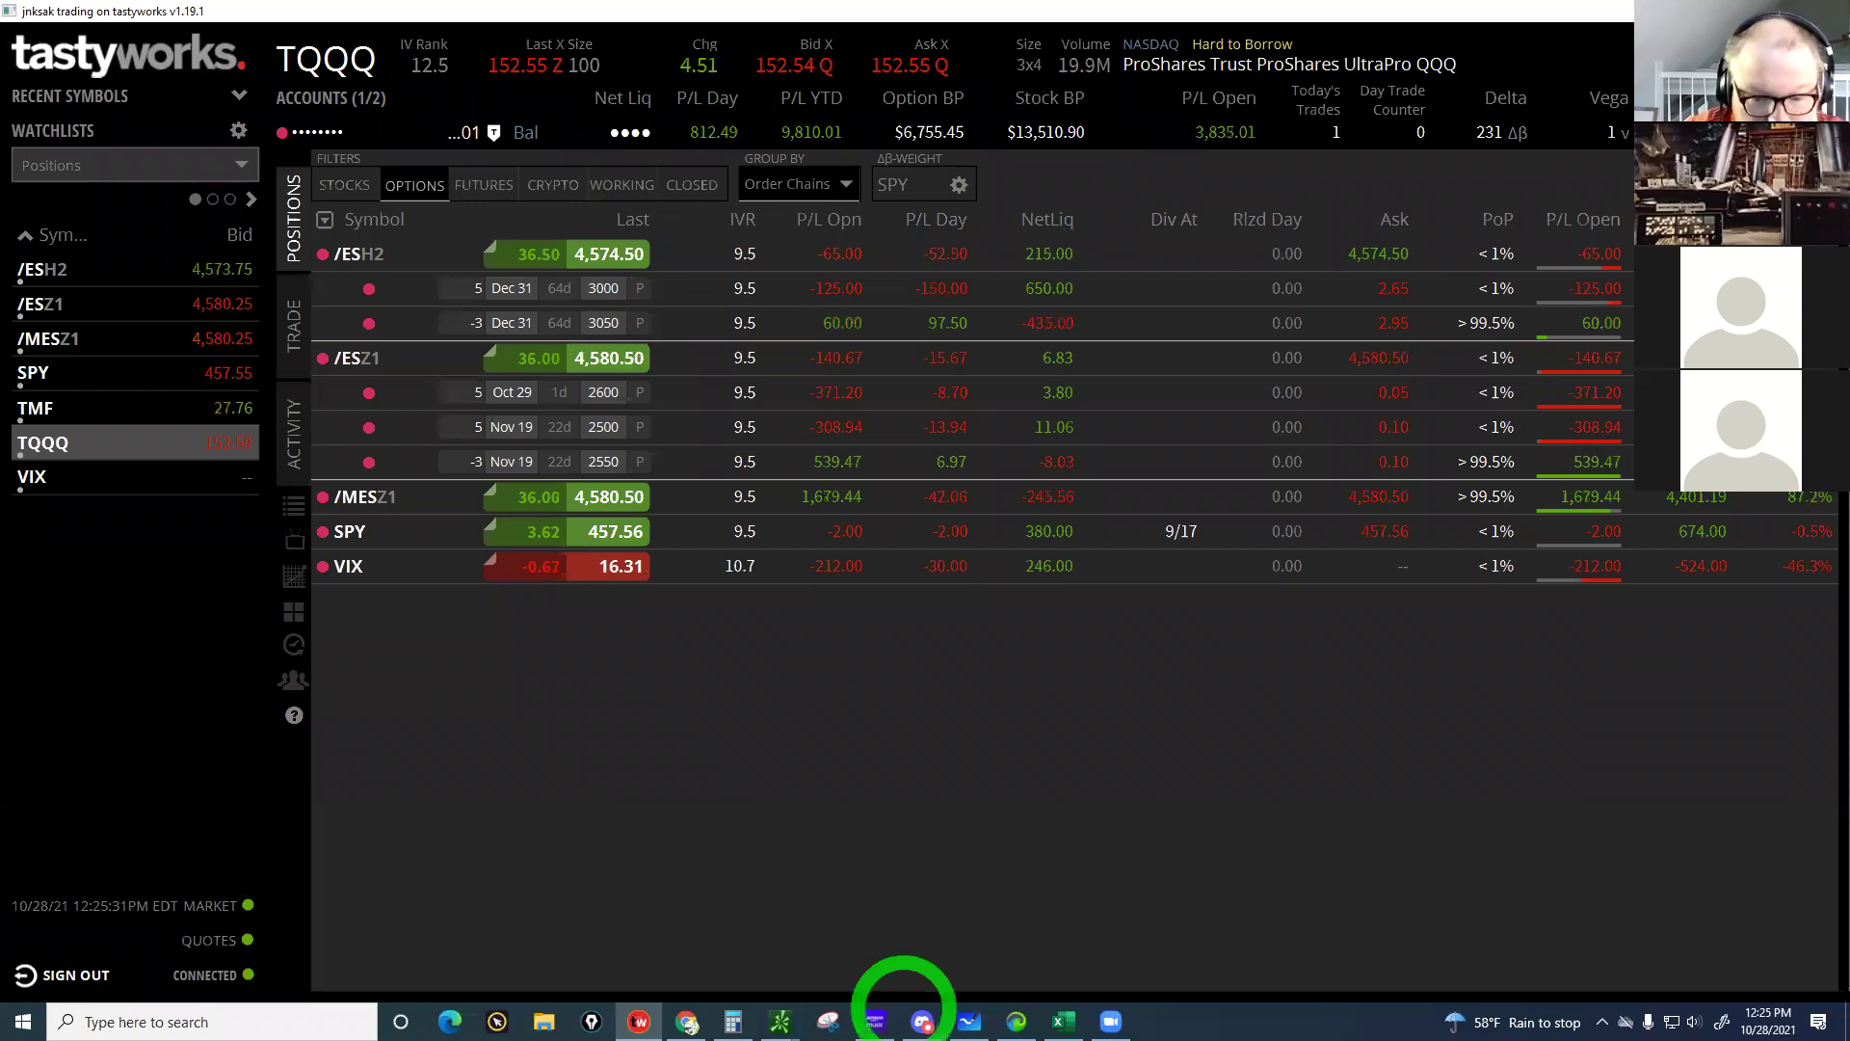
Switch to the main thinkorswim window and set the TQQQ sell order's quantity to 2 shares
left_click(780, 1019)
left_click(616, 928)
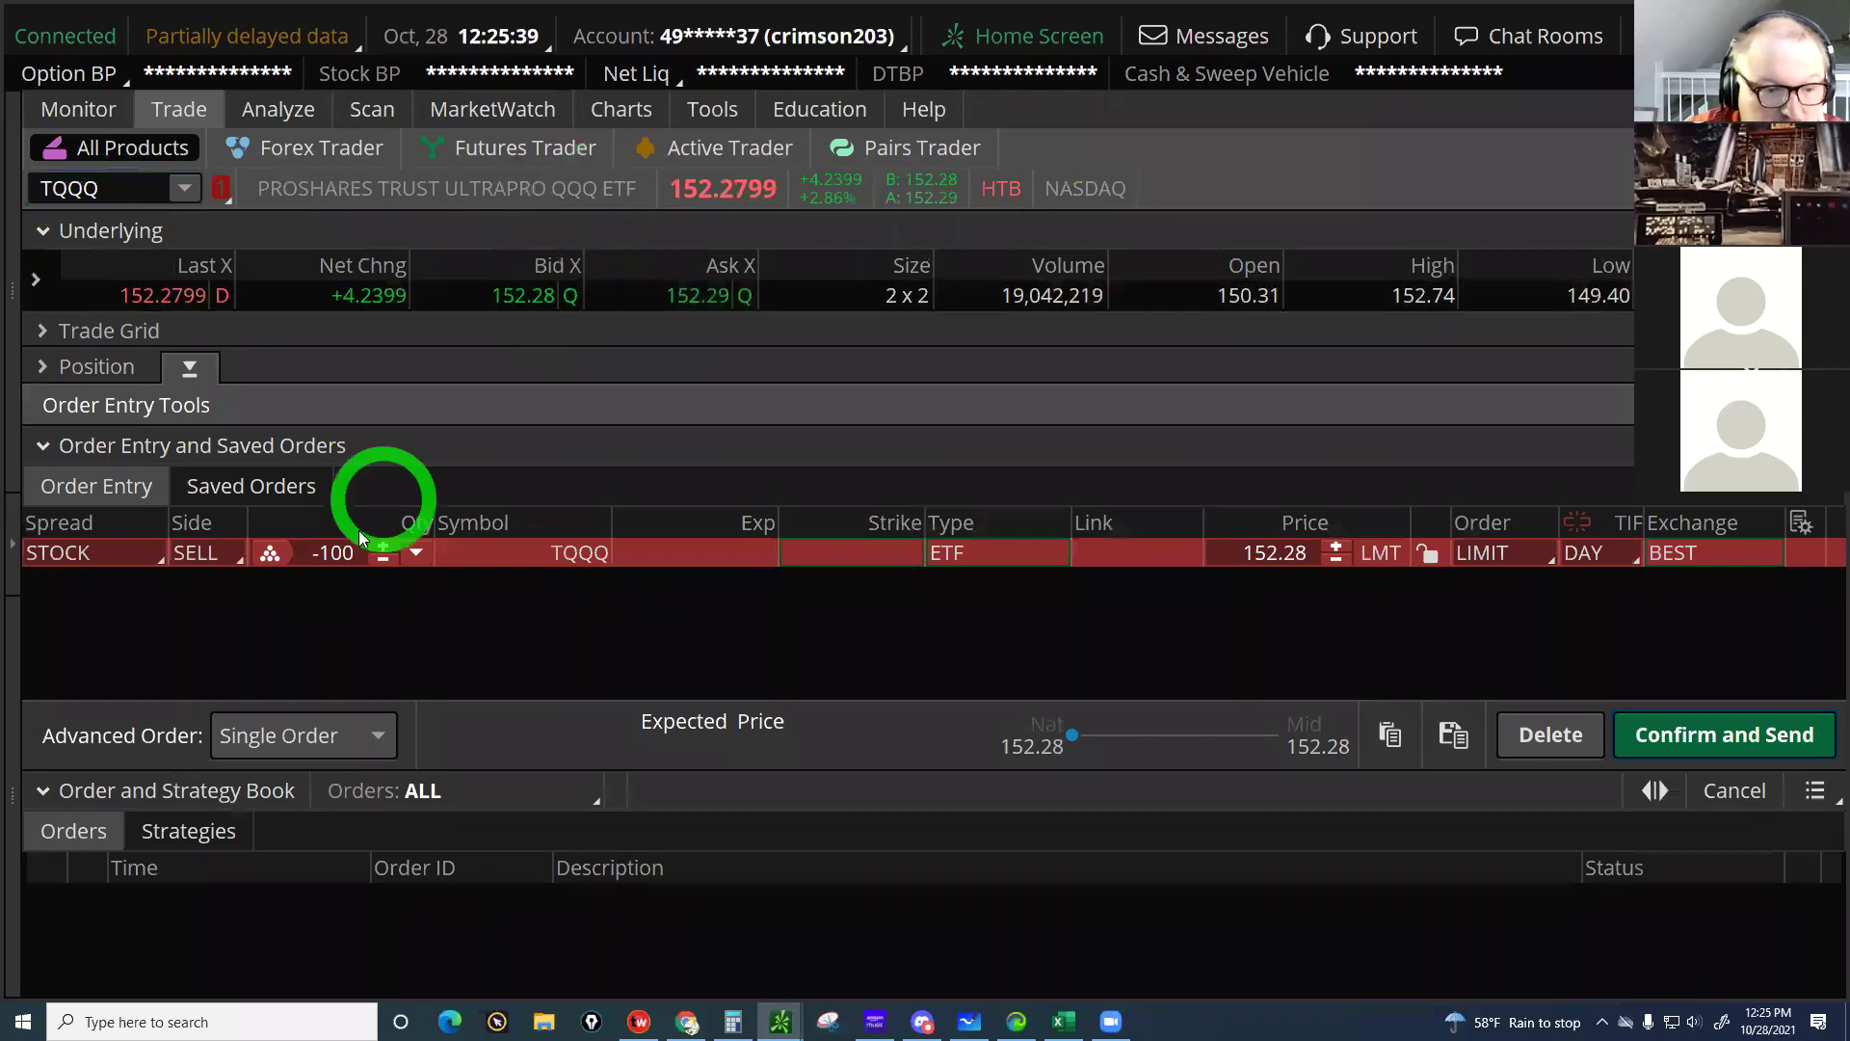
left_click(344, 551)
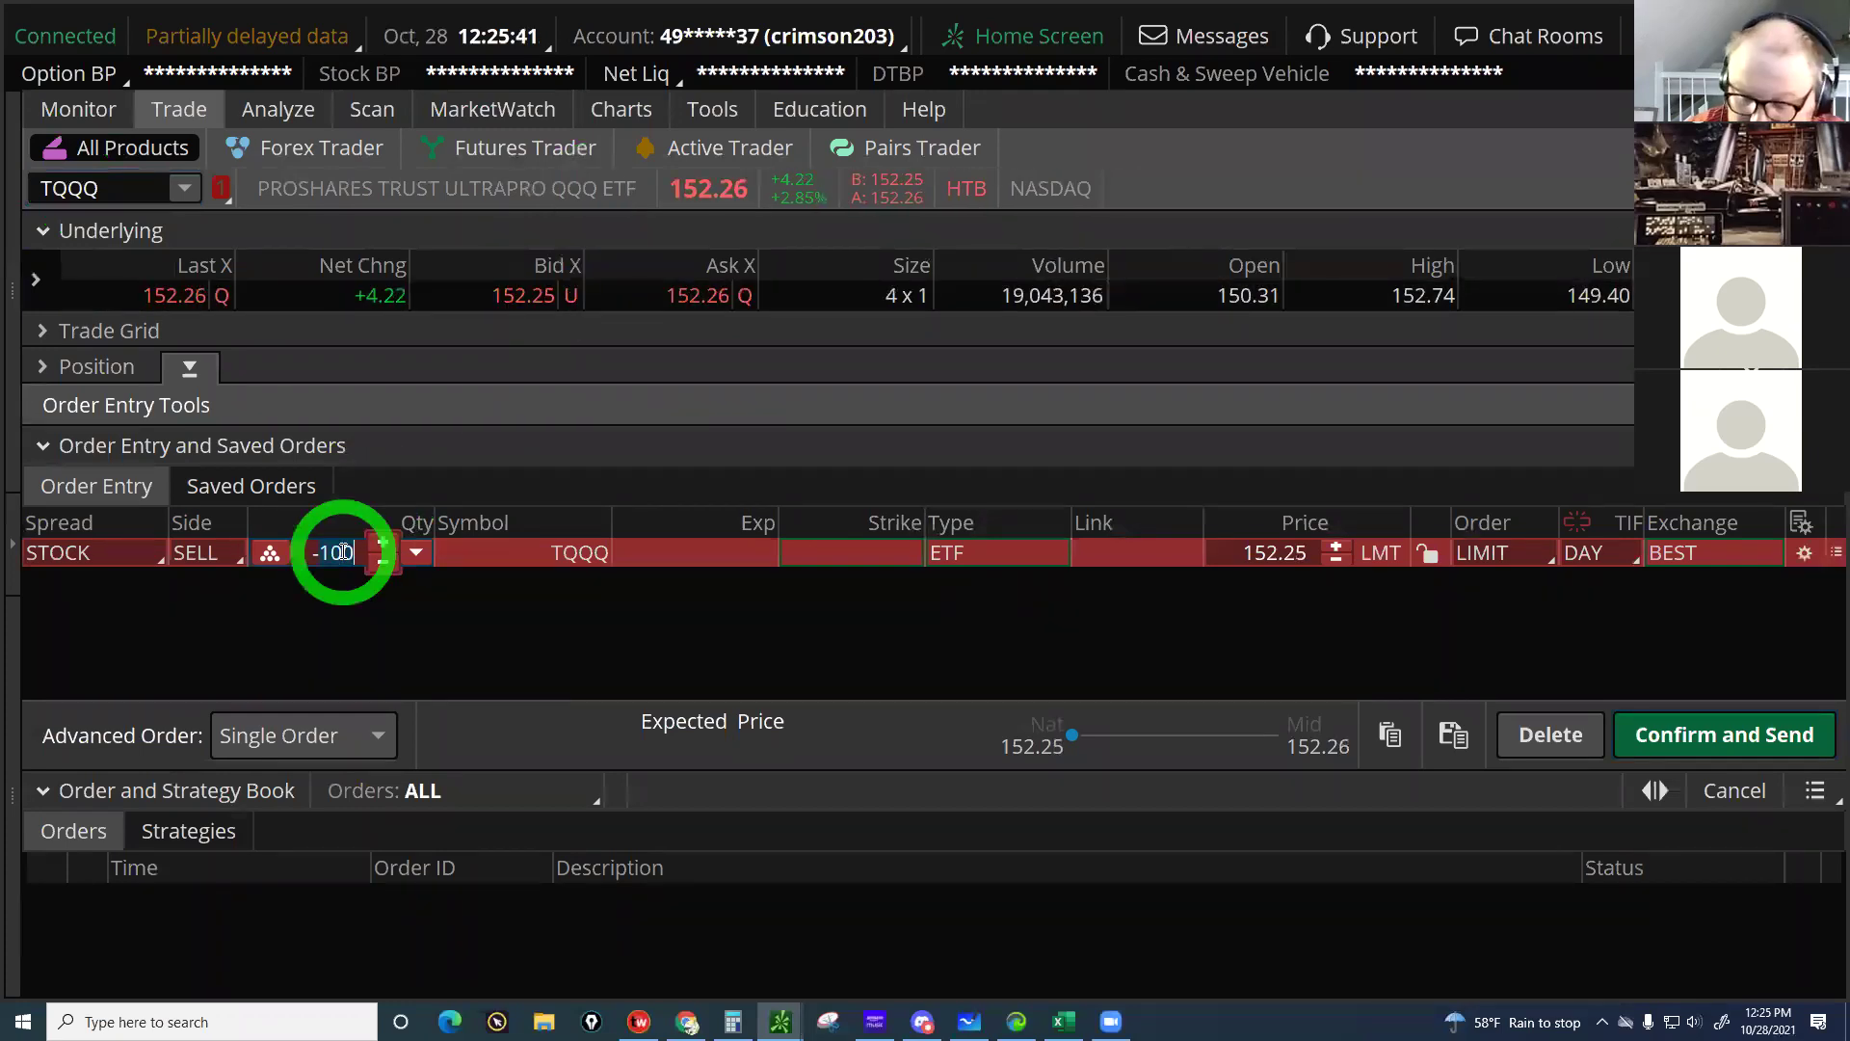
type("2")
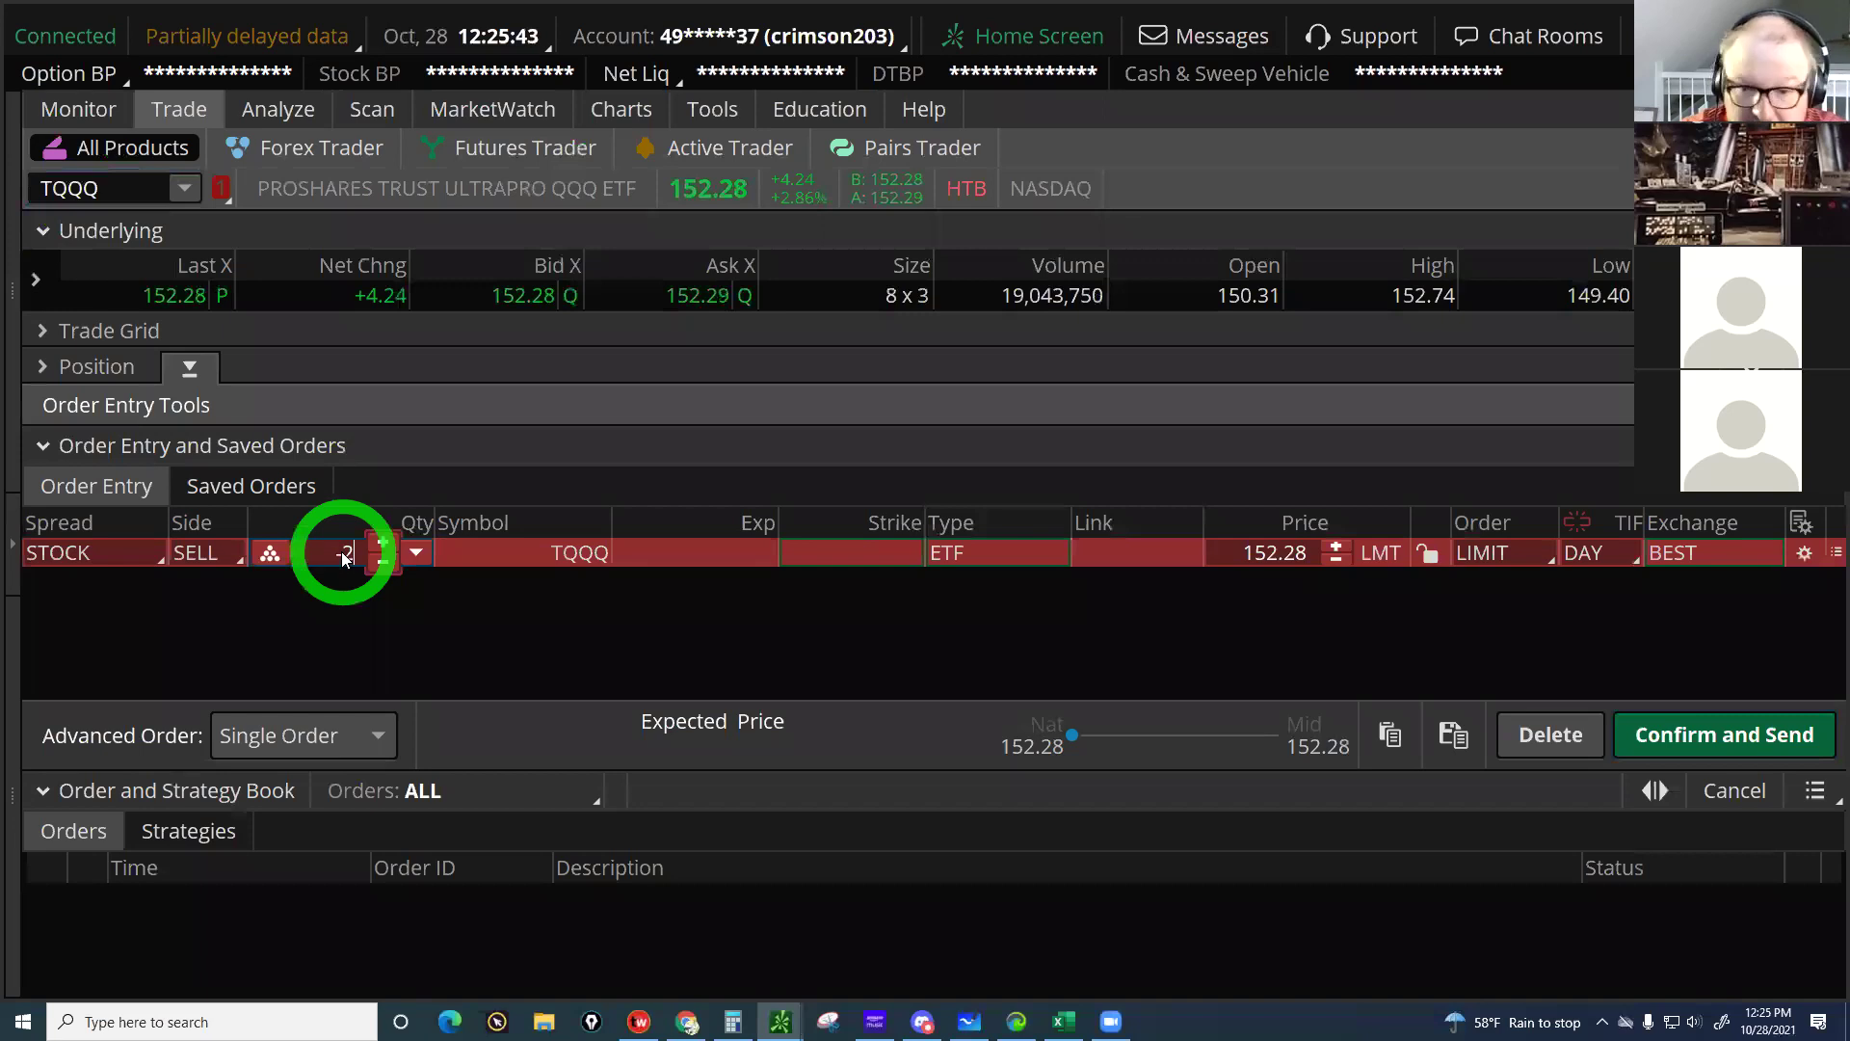
Set the TQQQ order's limit price to 152.55 and send the order
left_click(1277, 552)
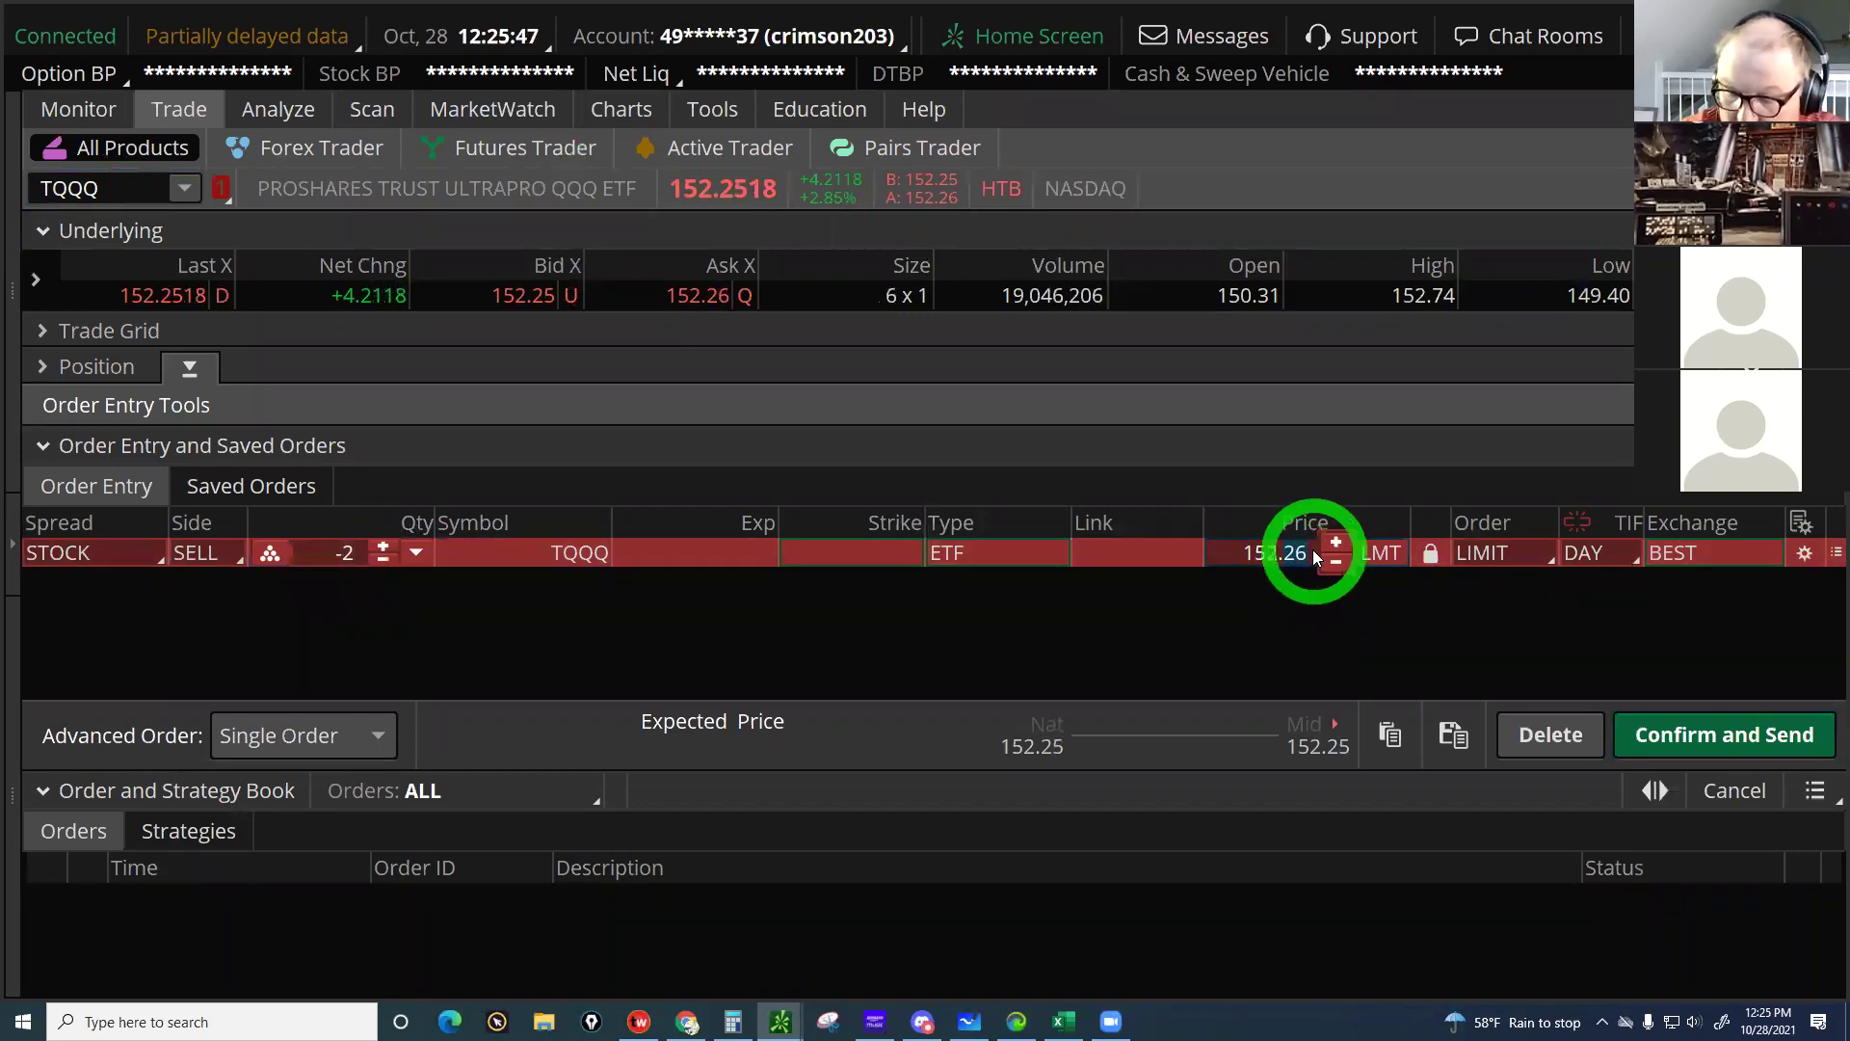
type("55")
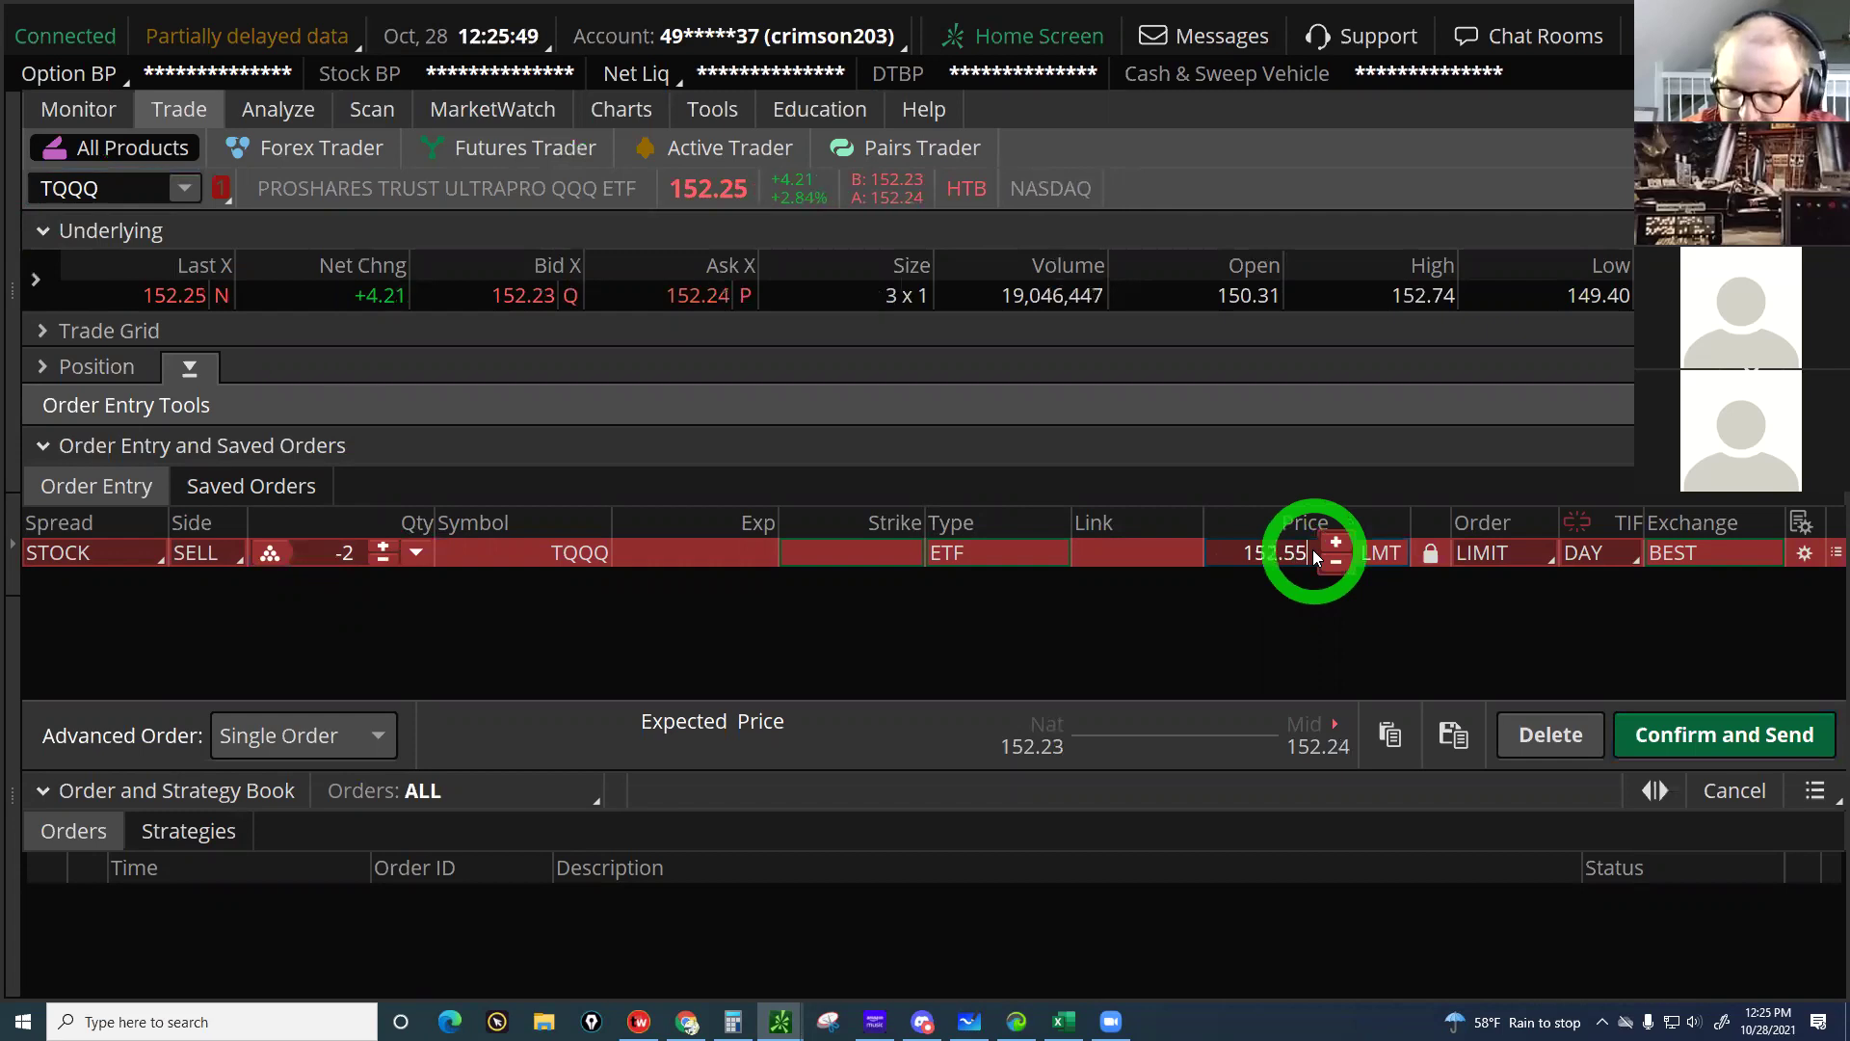
left_click(1288, 605)
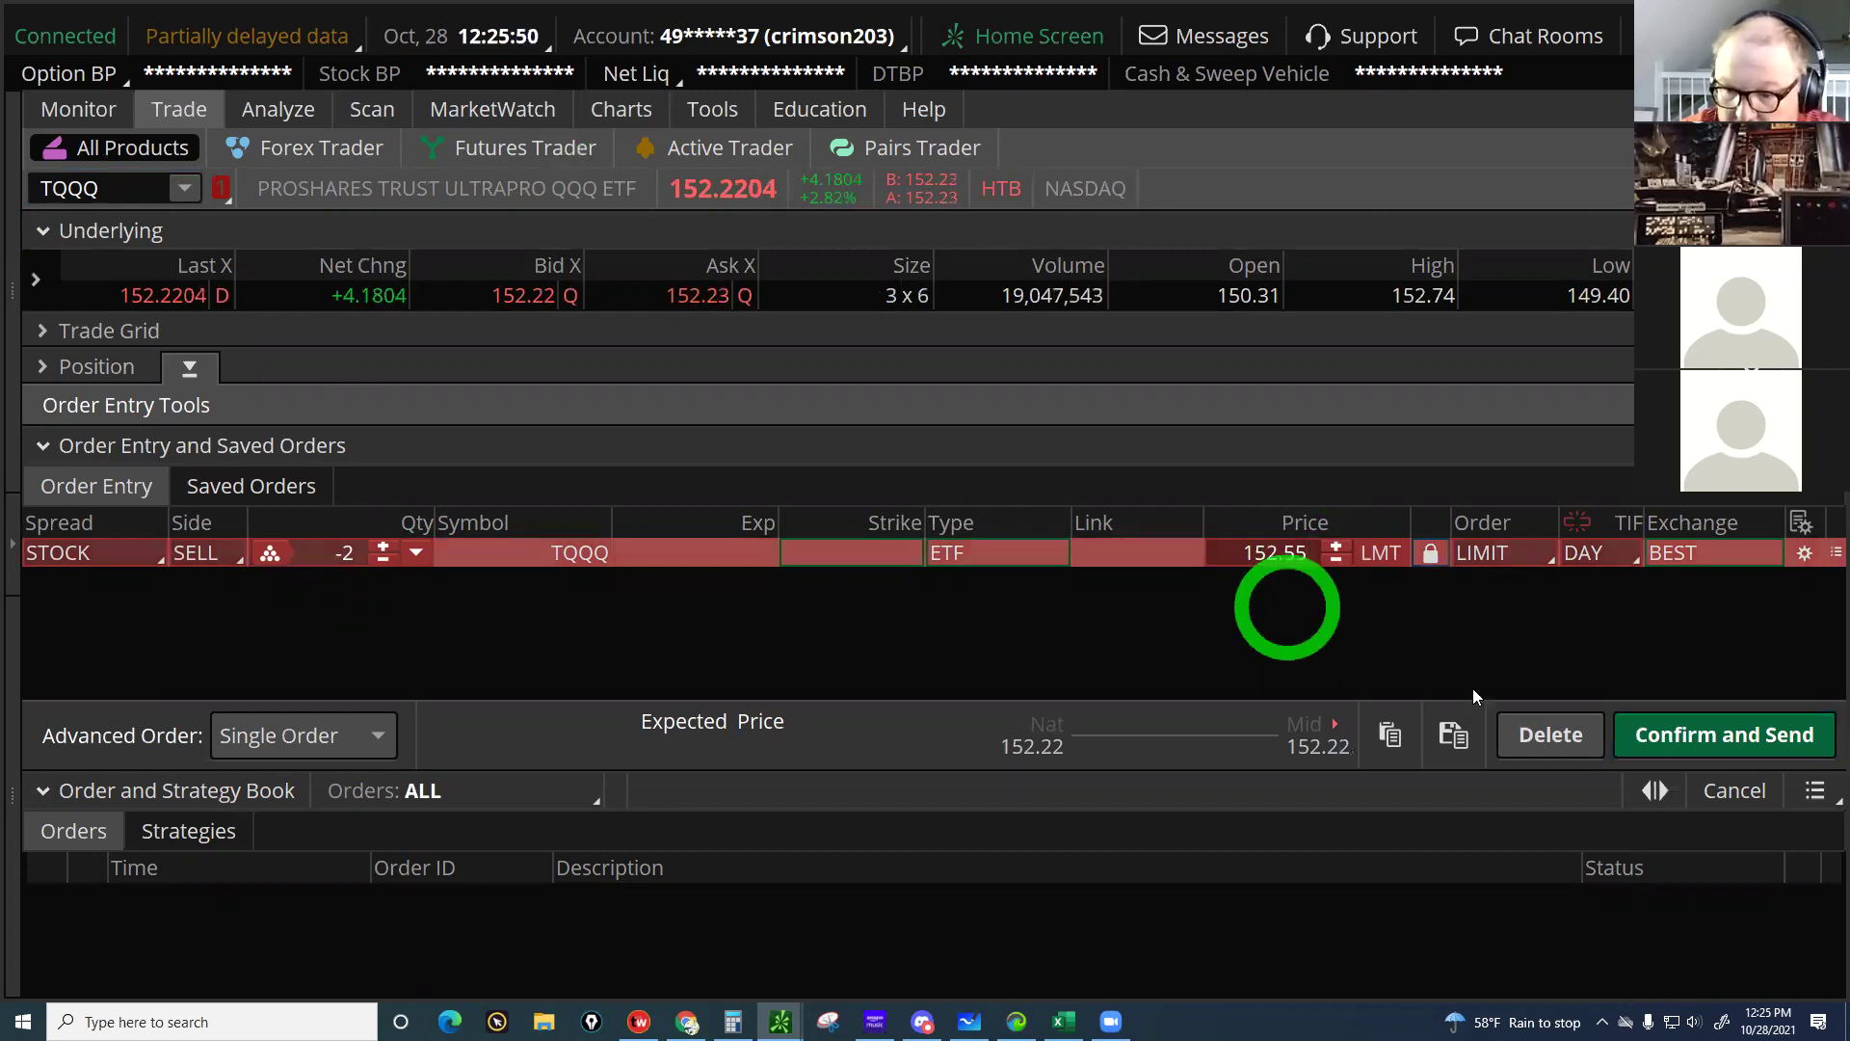
left_click(1742, 742)
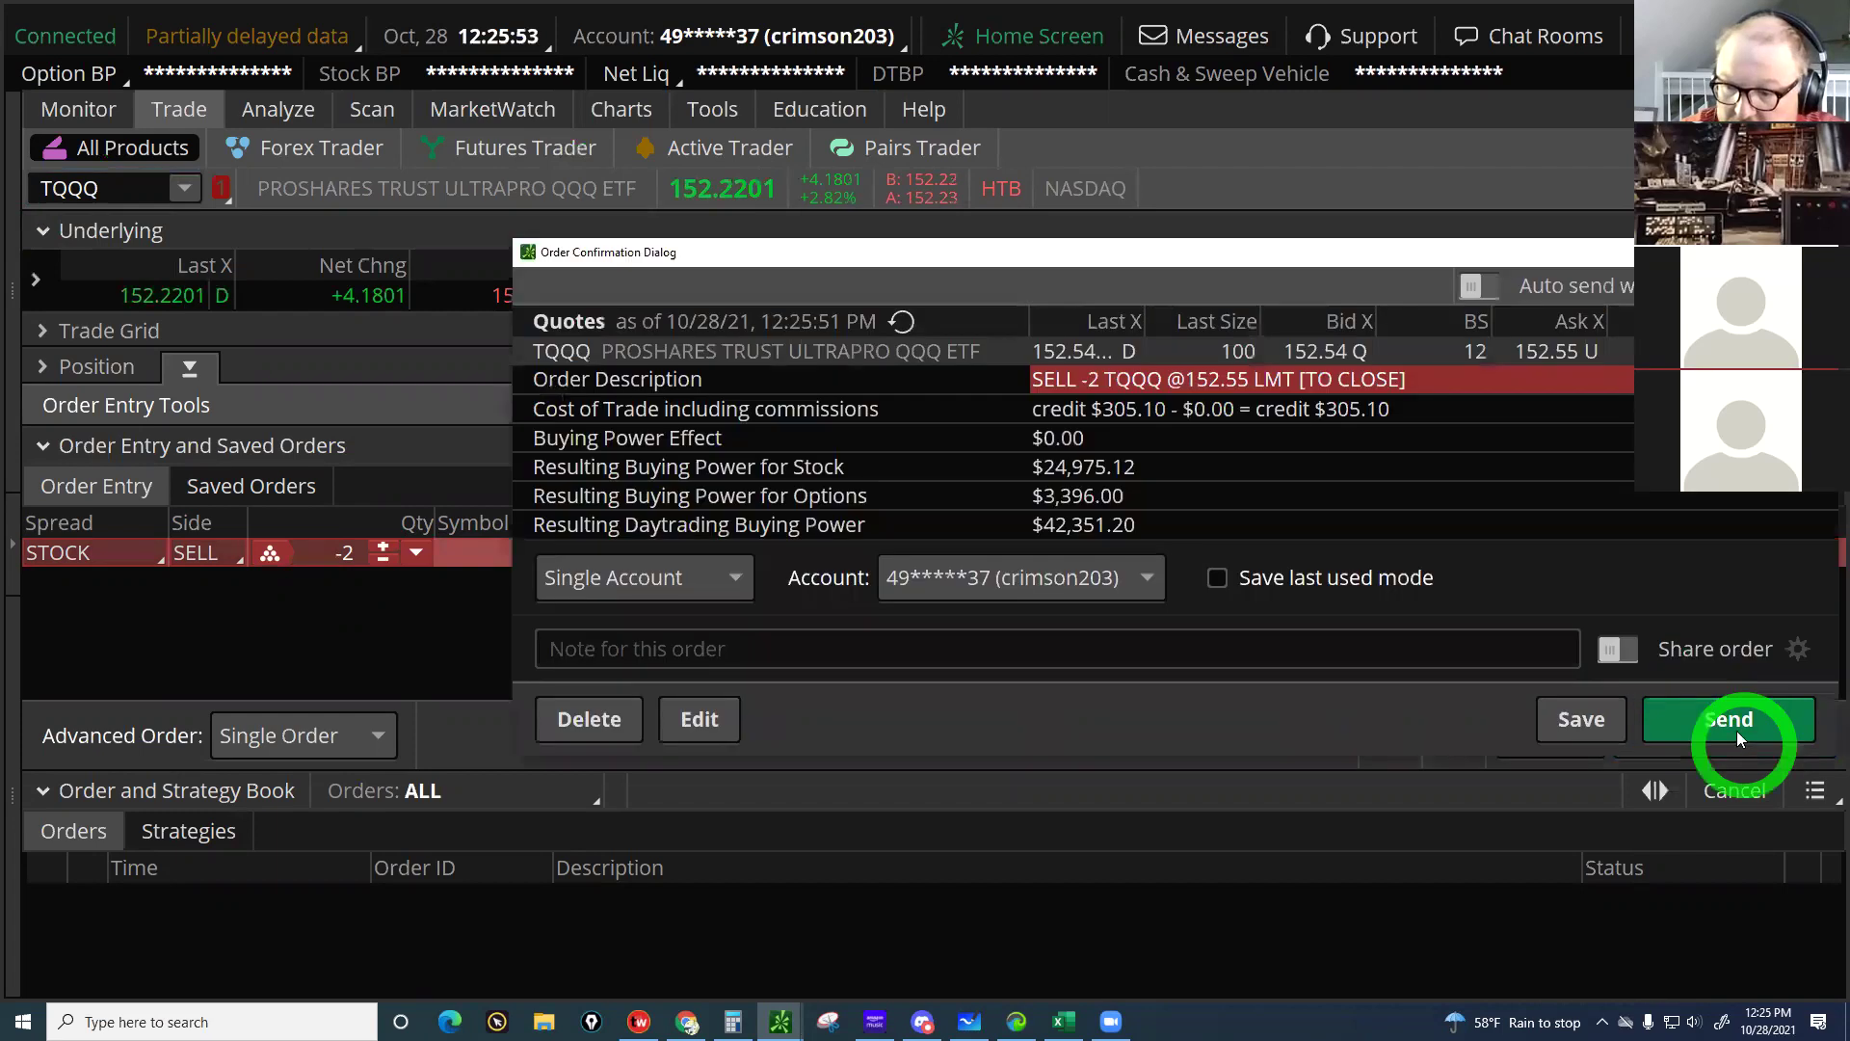
left_click(1736, 730)
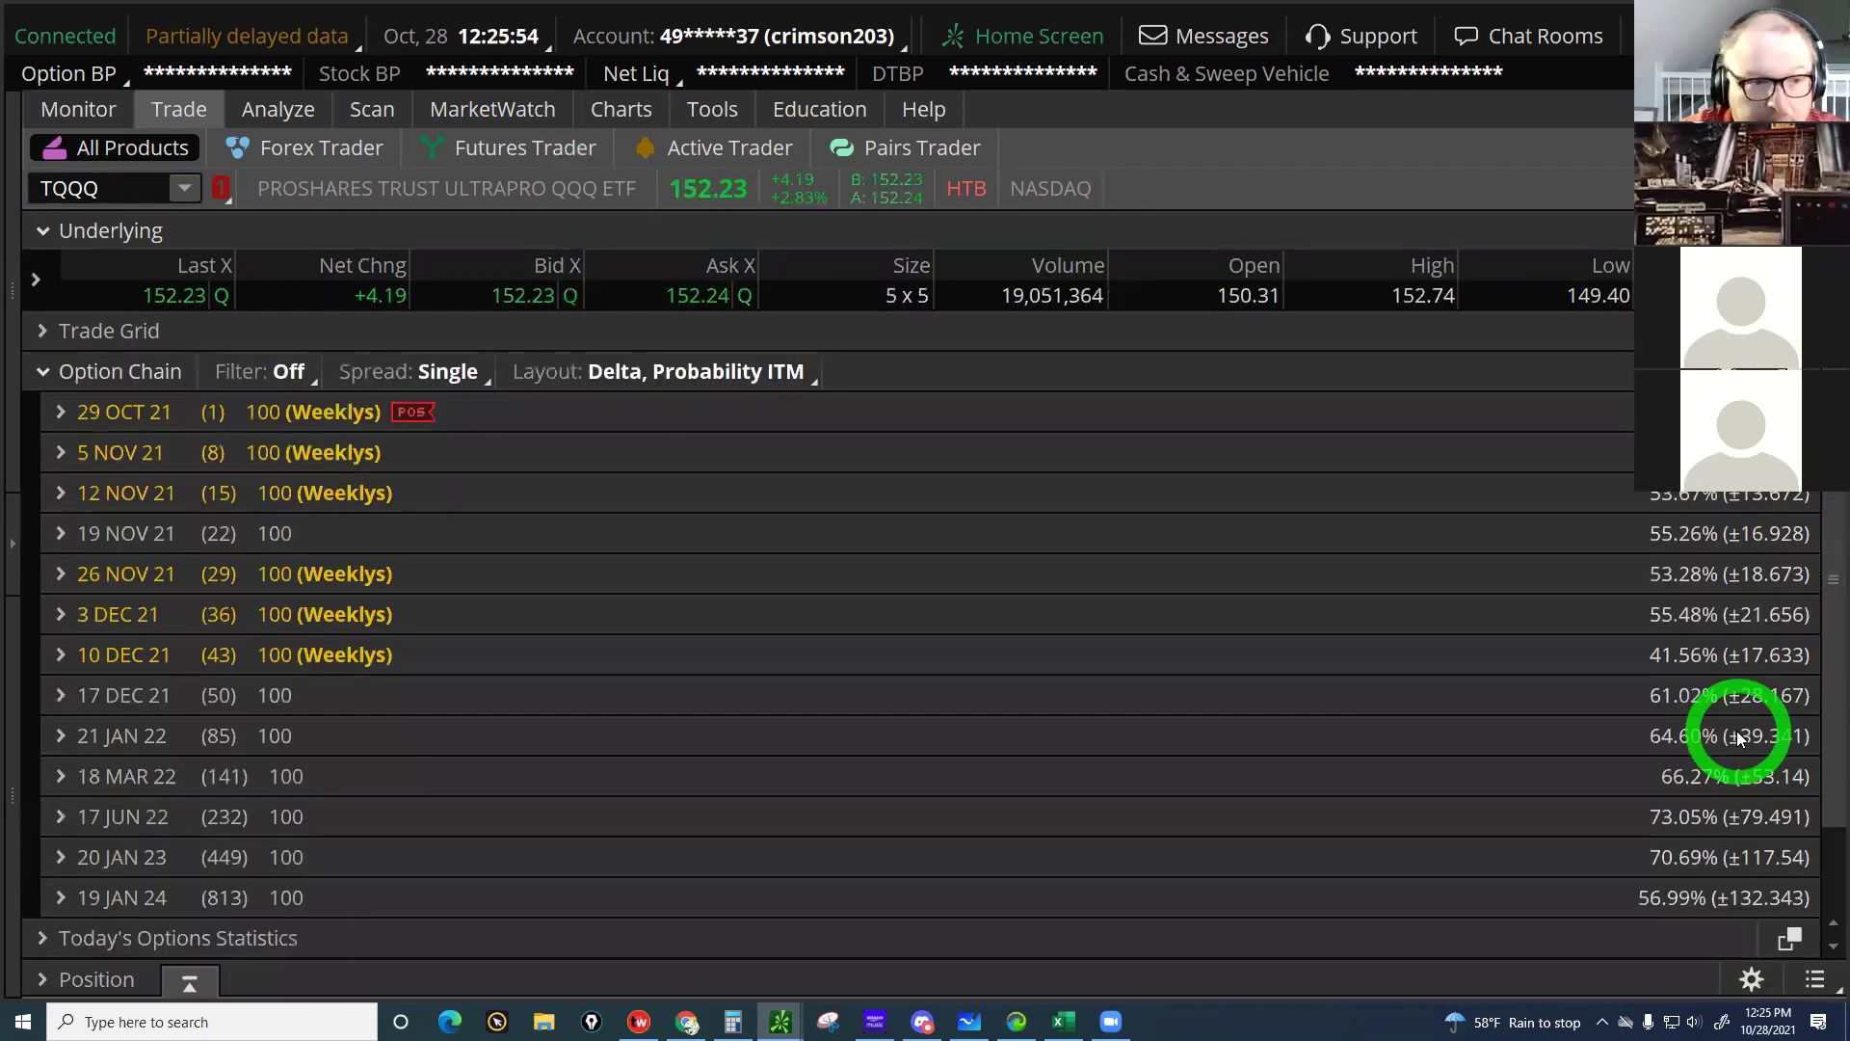
Open today's trade activity and check the fills and prices of the TQQQ sell order
left_click(27, 182)
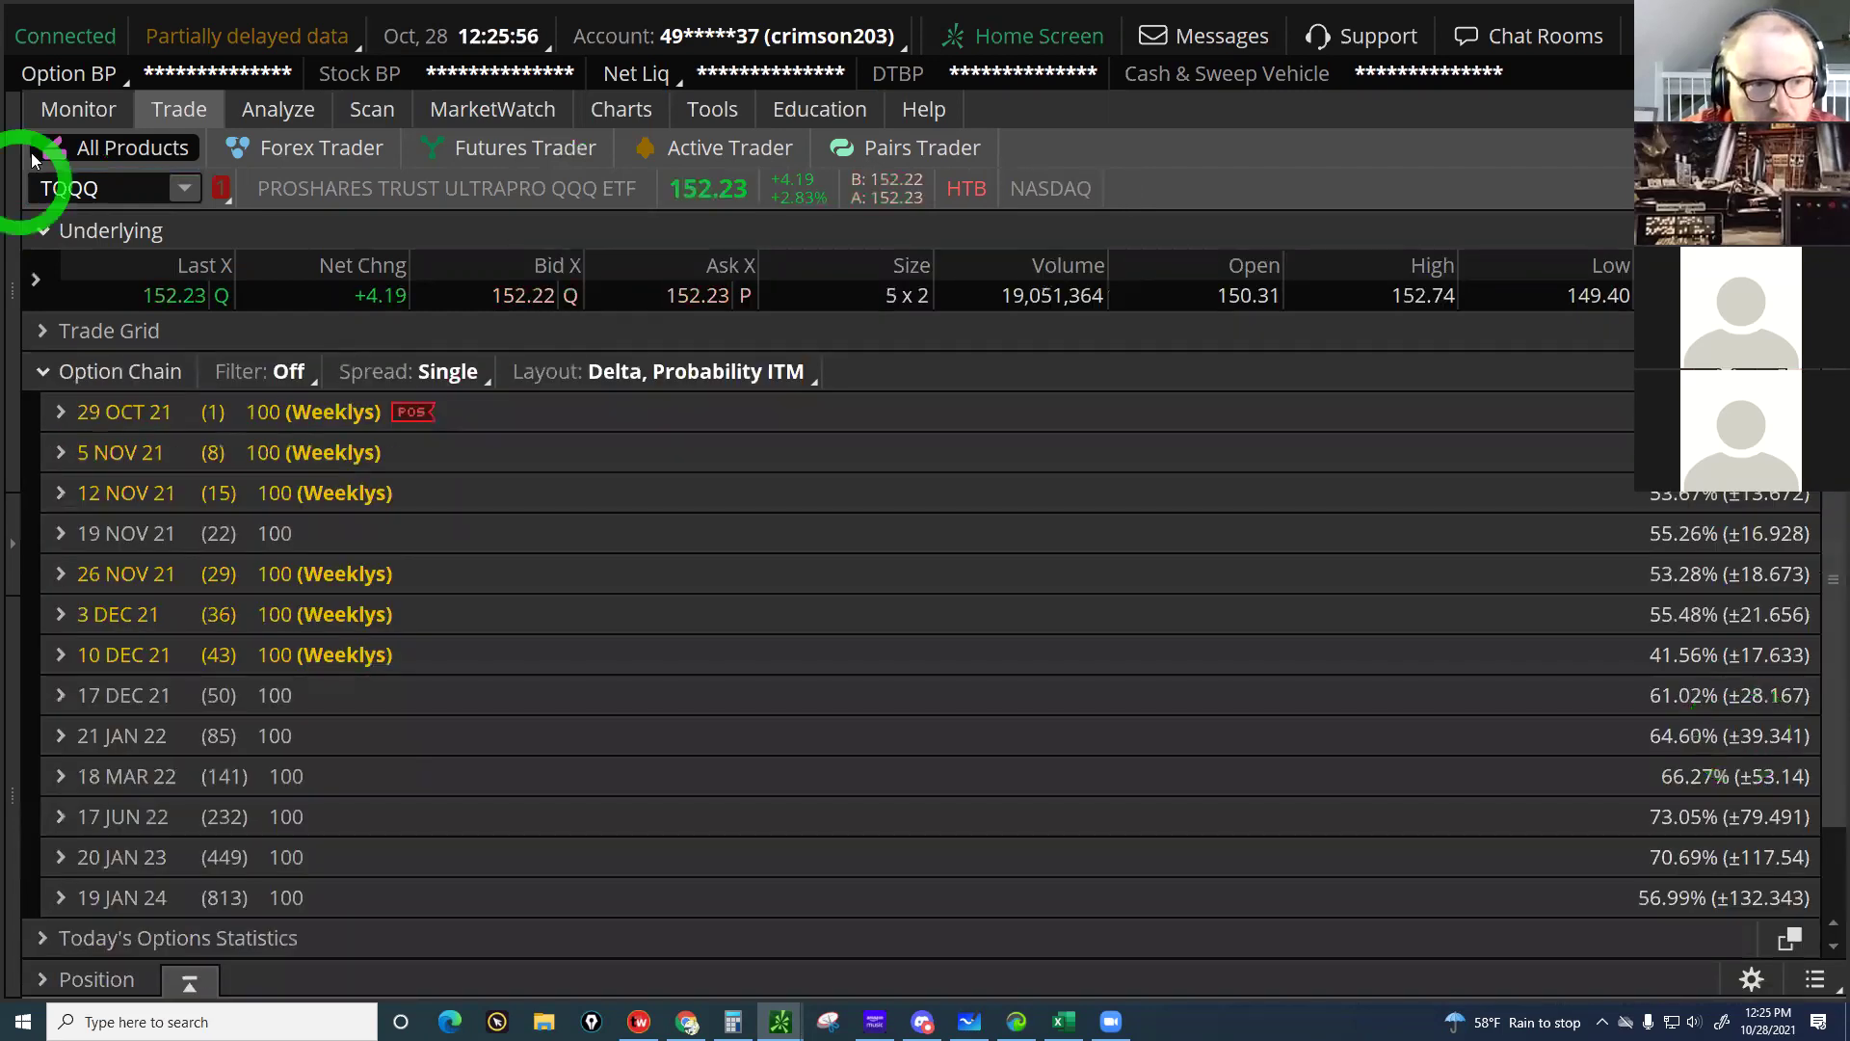
left_click(109, 144)
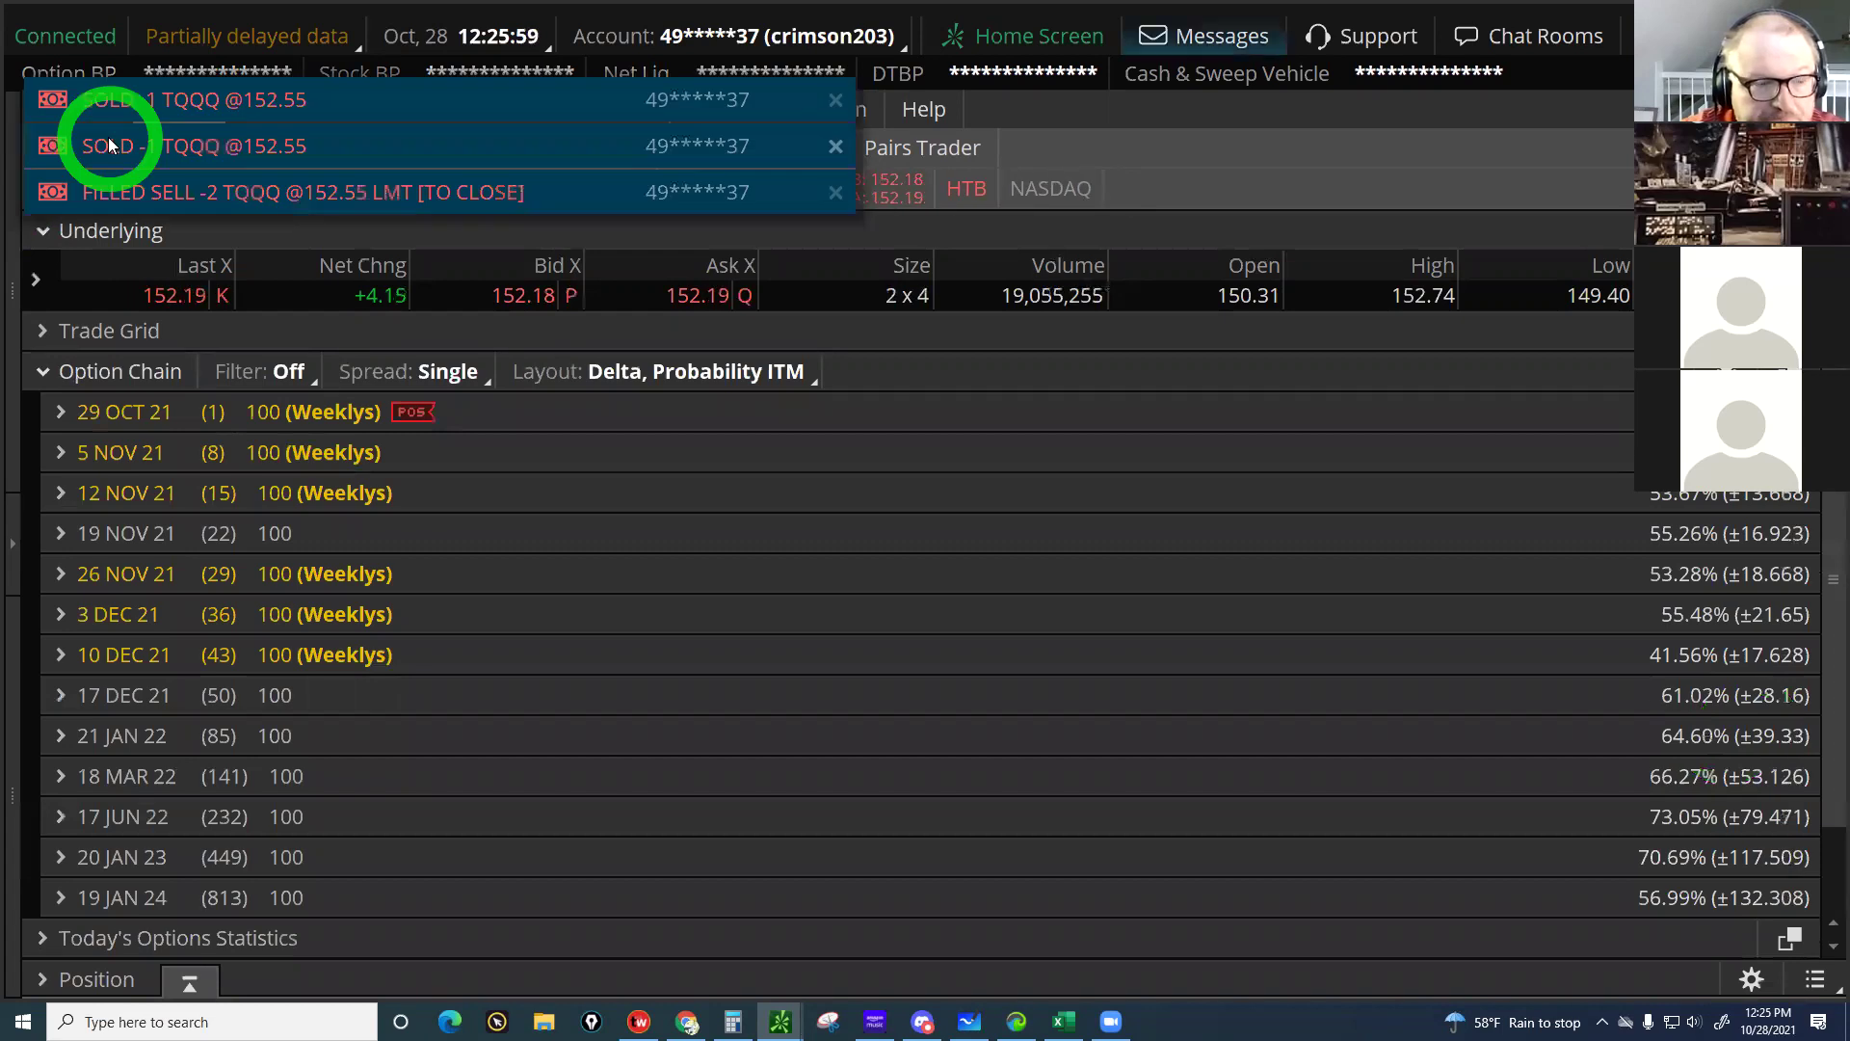
left_click(87, 101)
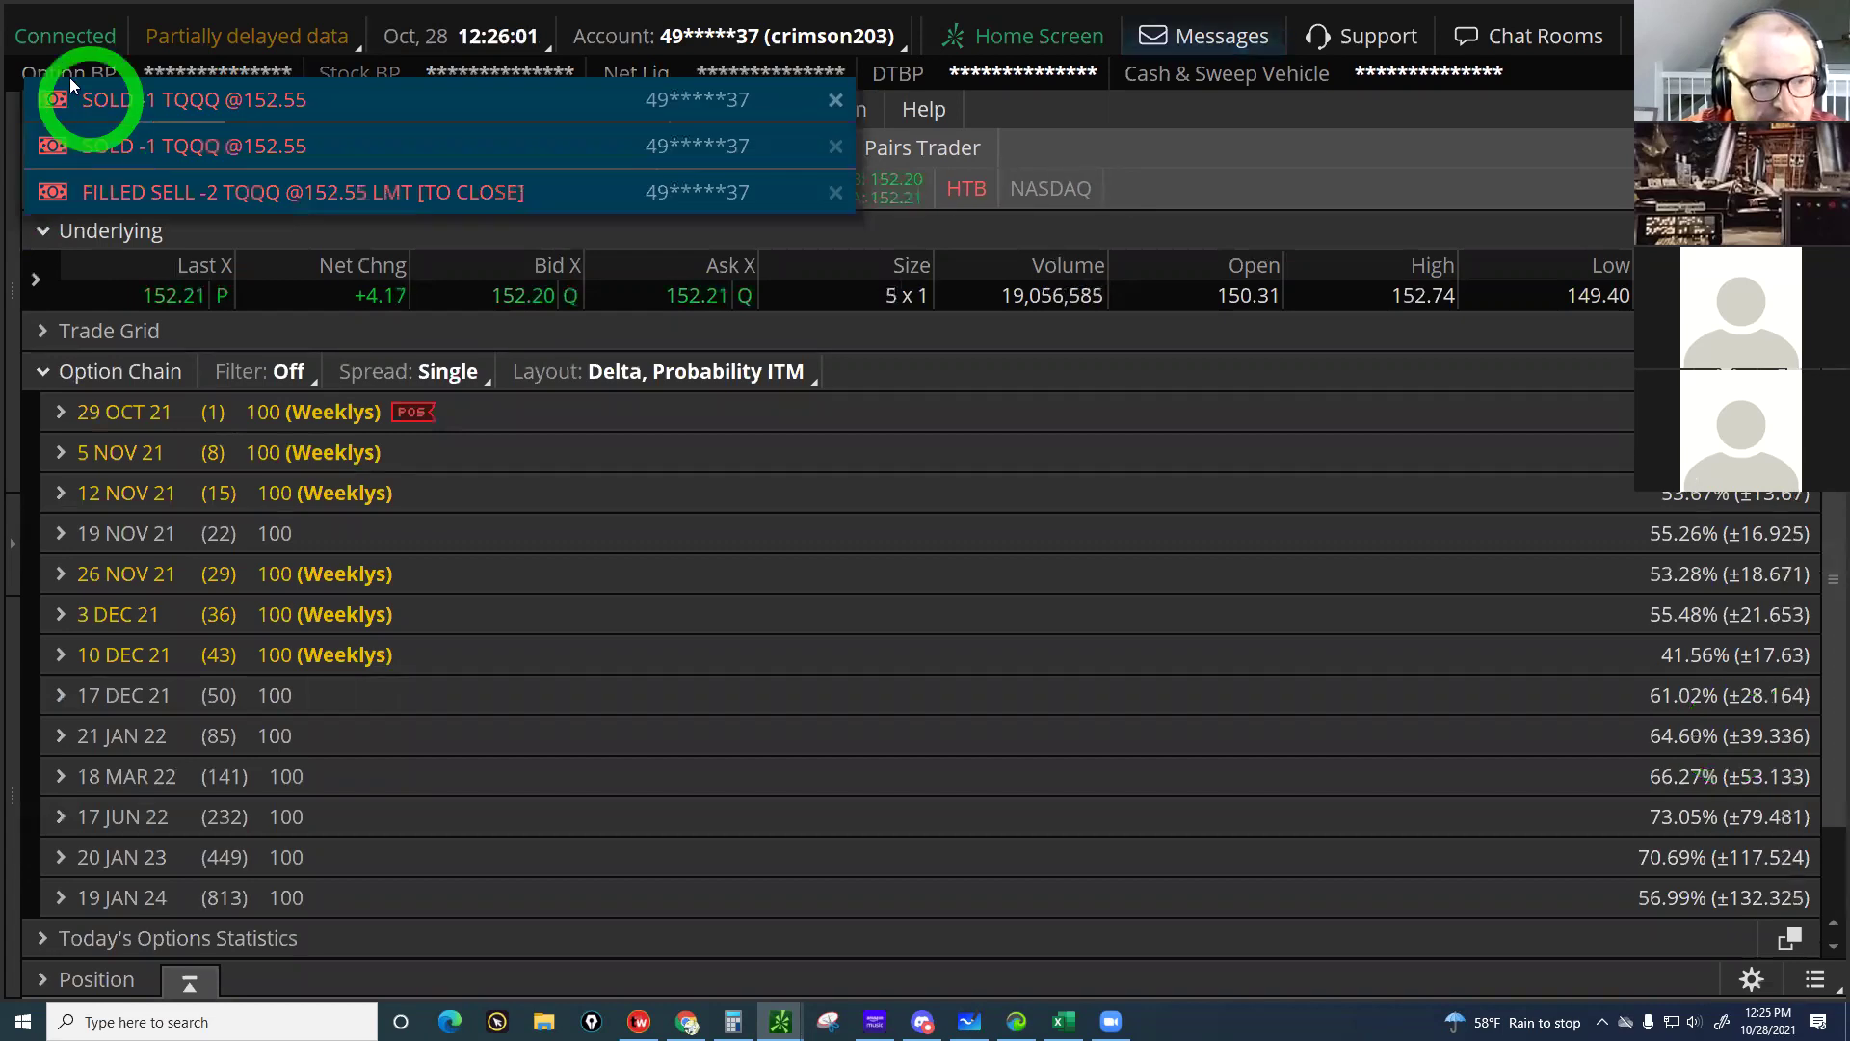
left_click(62, 112)
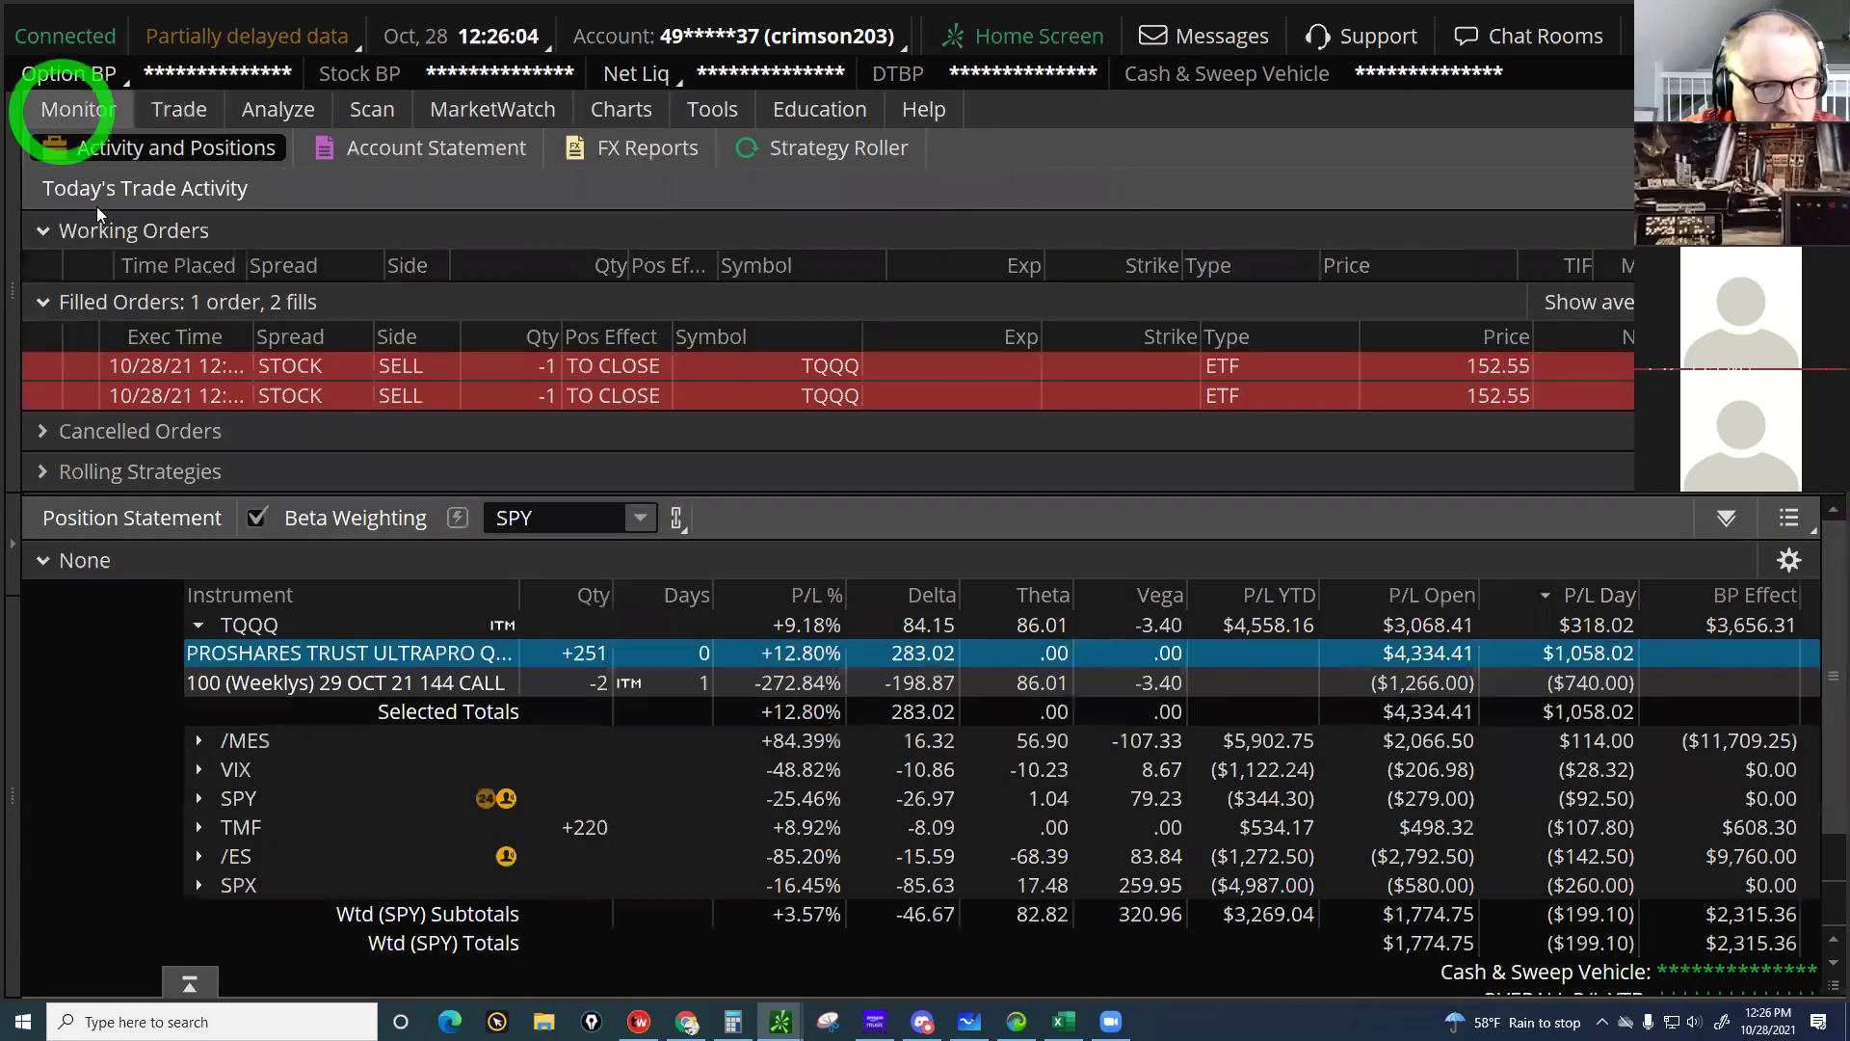
left_click(85, 196)
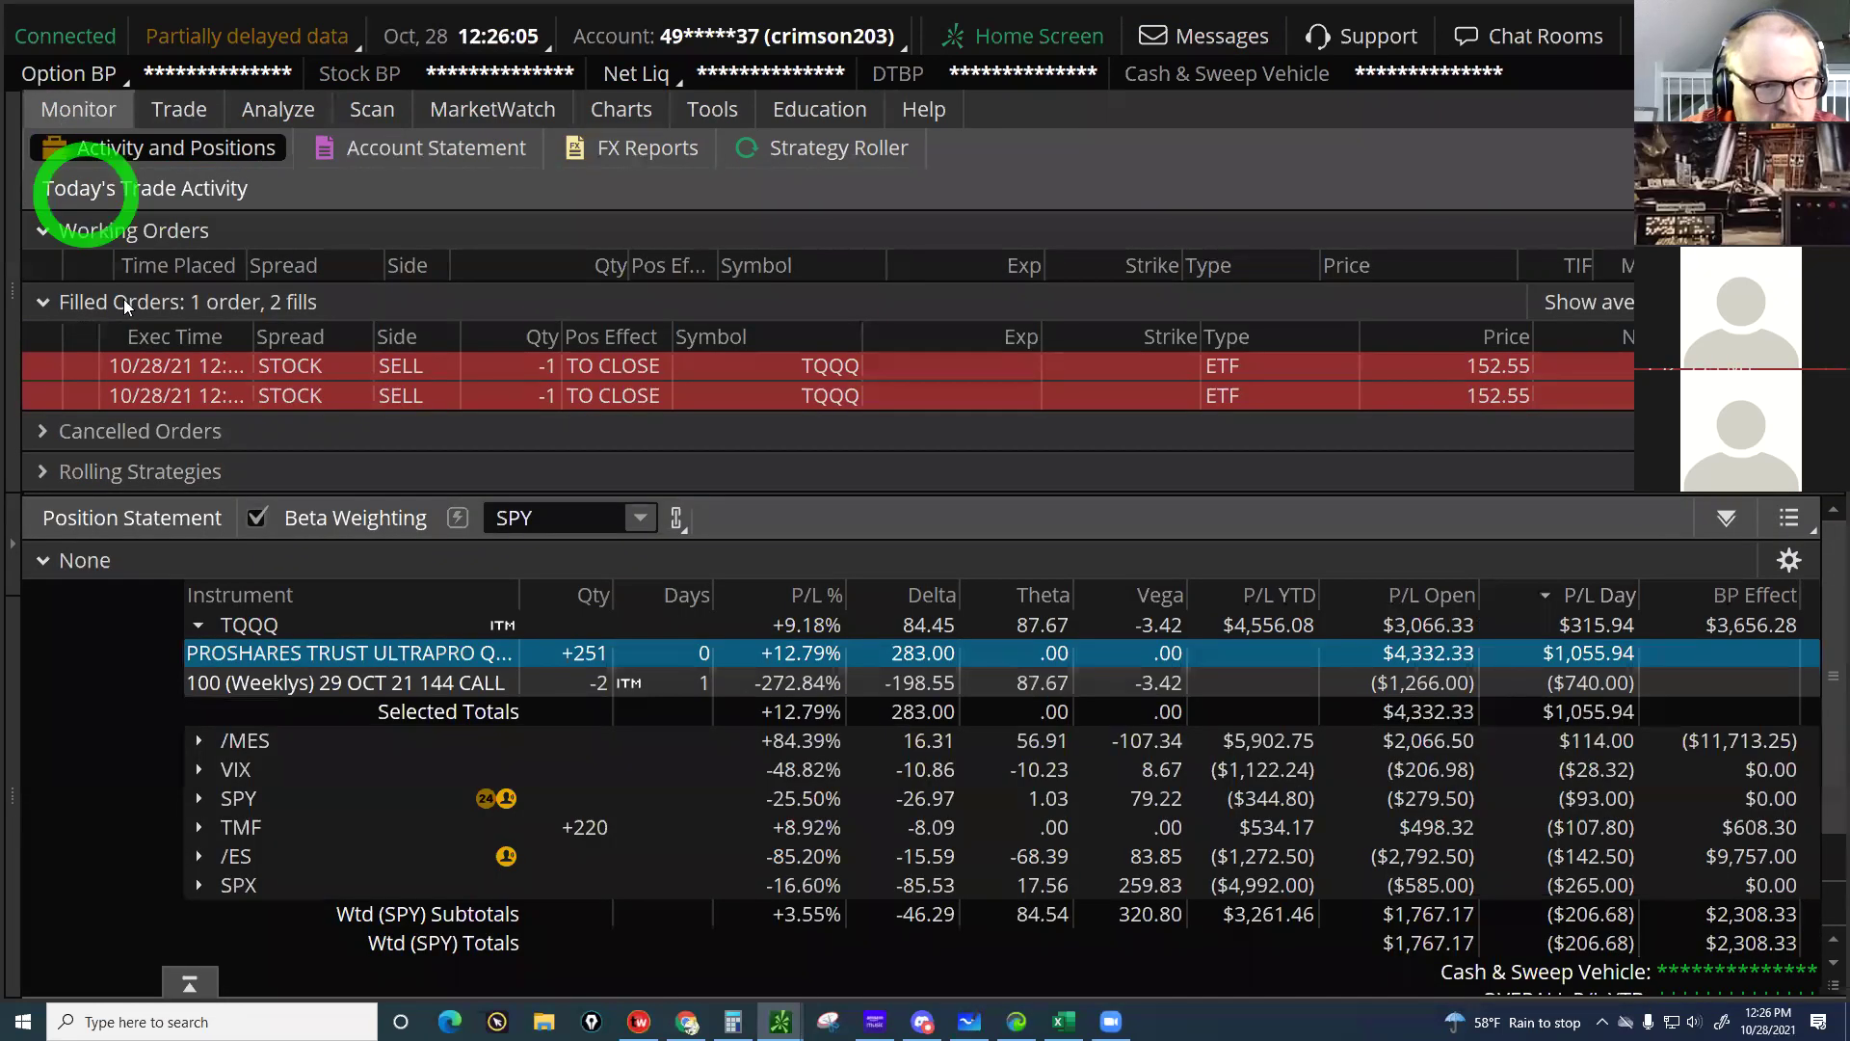
left_click(756, 378)
left_click(872, 358)
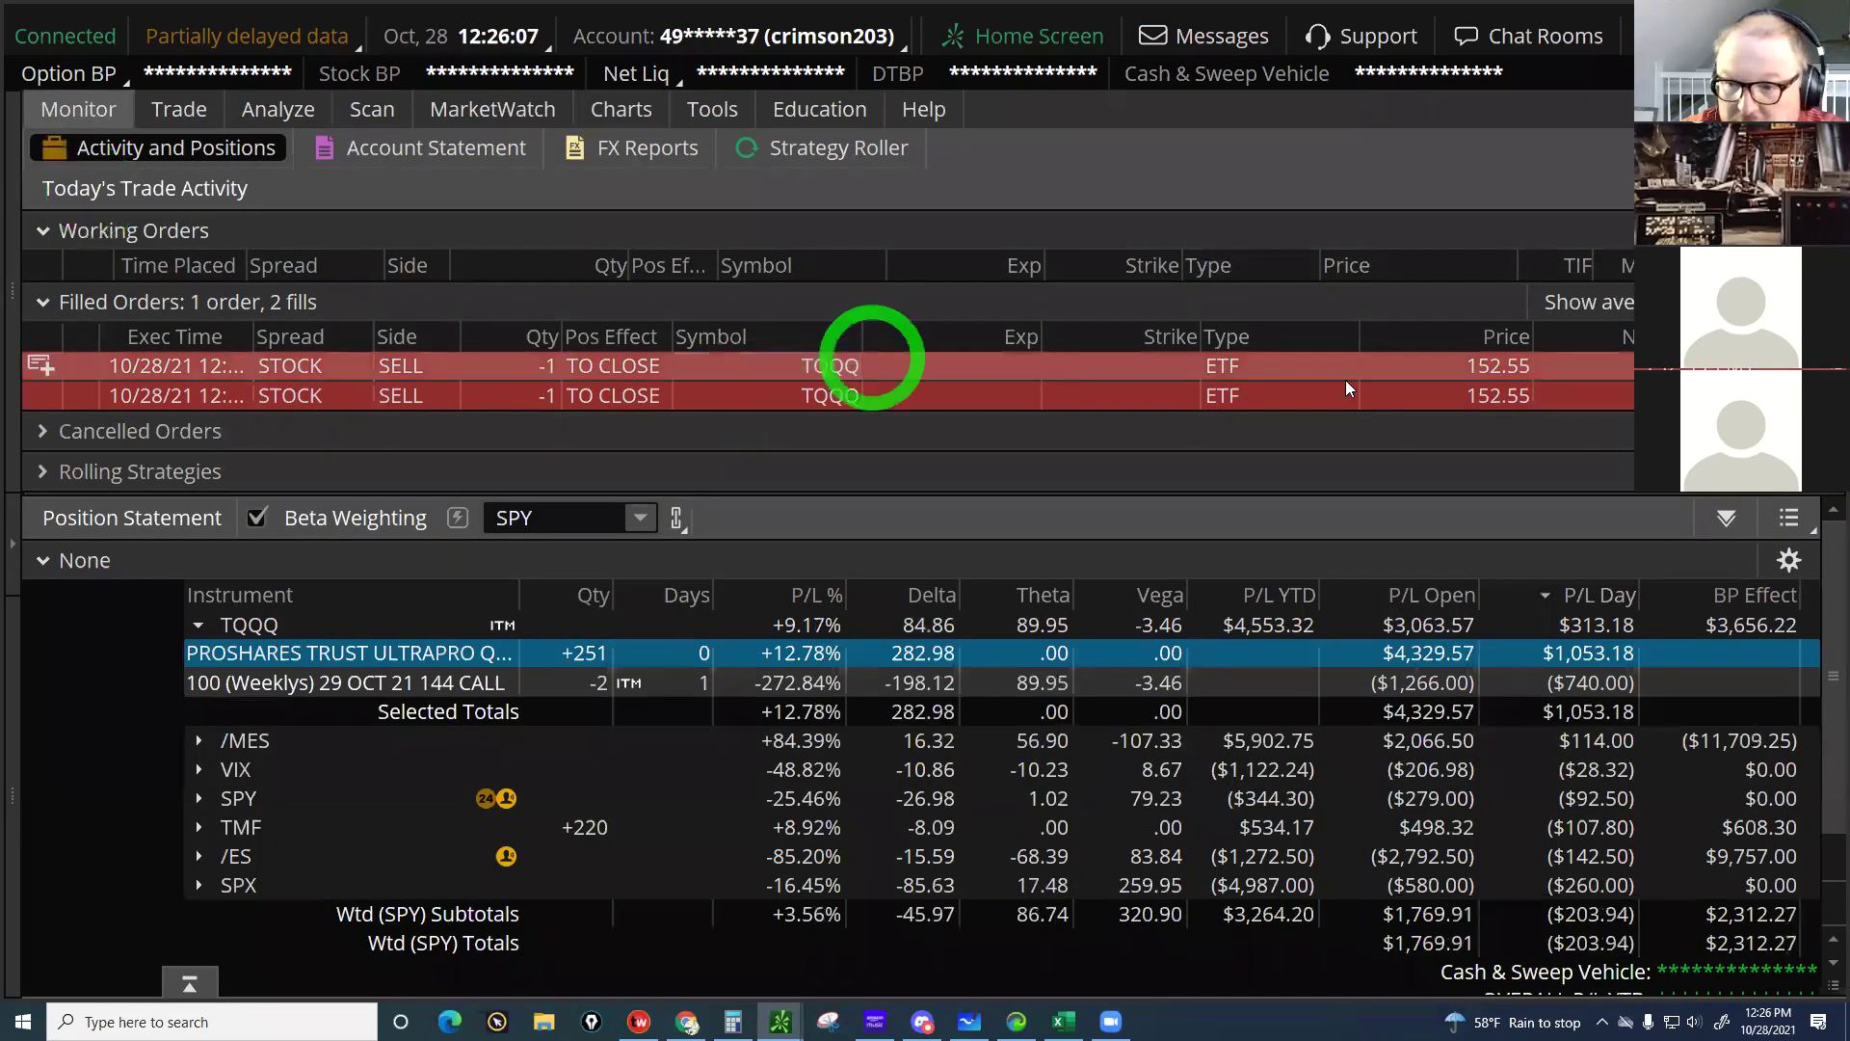
left_click(1516, 372)
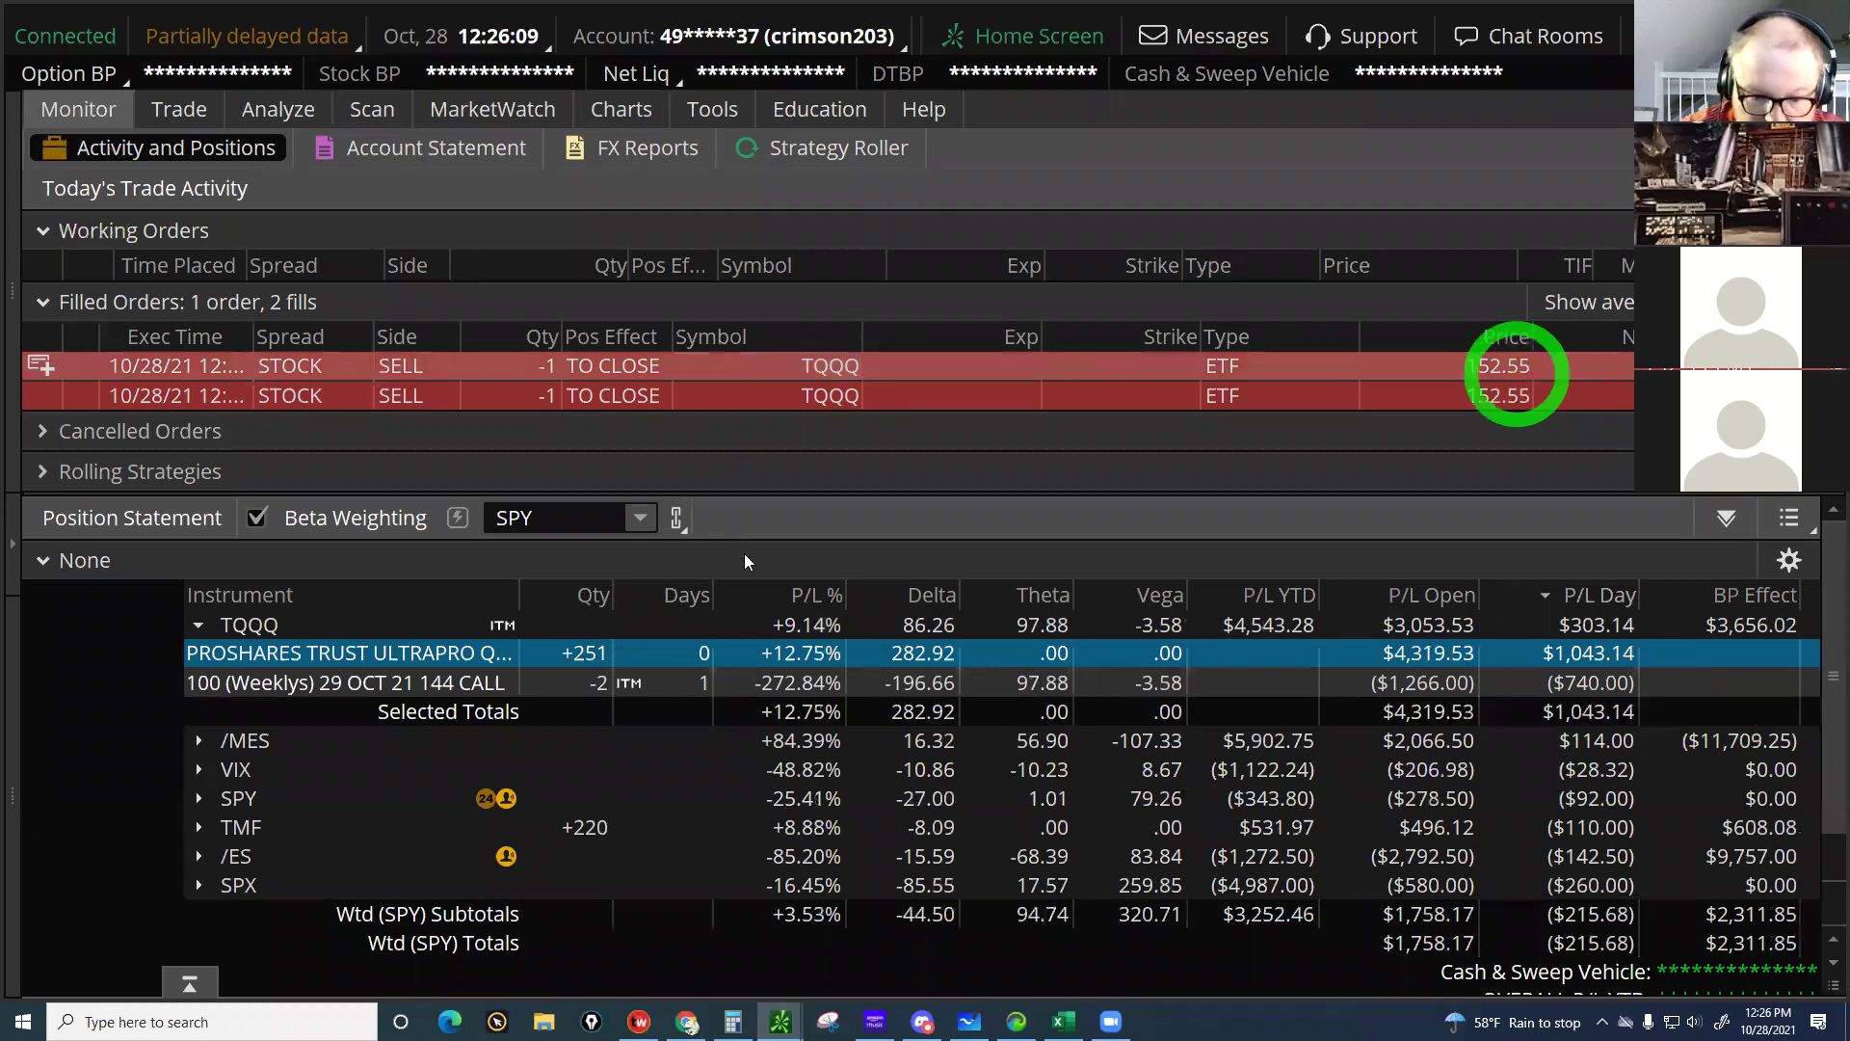
Switch to the TQQQ AIM EMPIRE workbook in Excel and enter trade price 152.55 in row 7 of the AIM ACTIVITY sheet
left_click(884, 829)
left_click(1064, 1020)
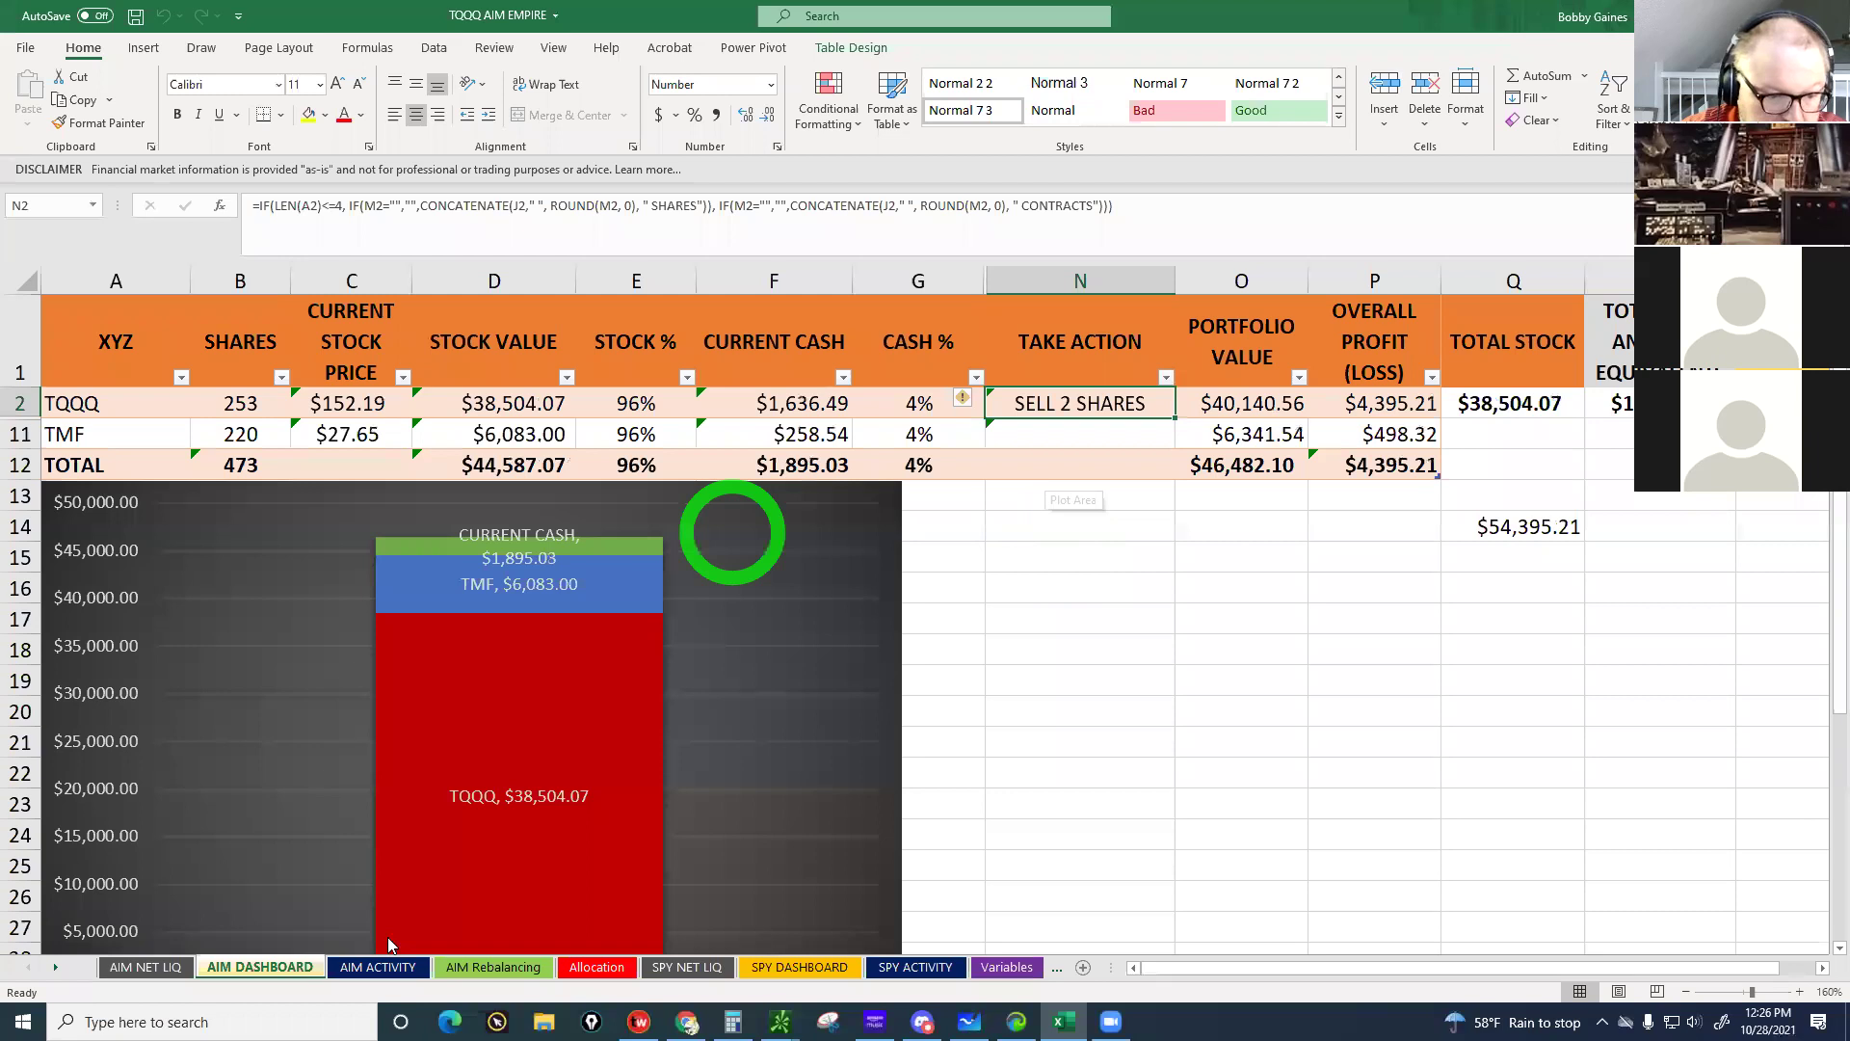
left_click(374, 969)
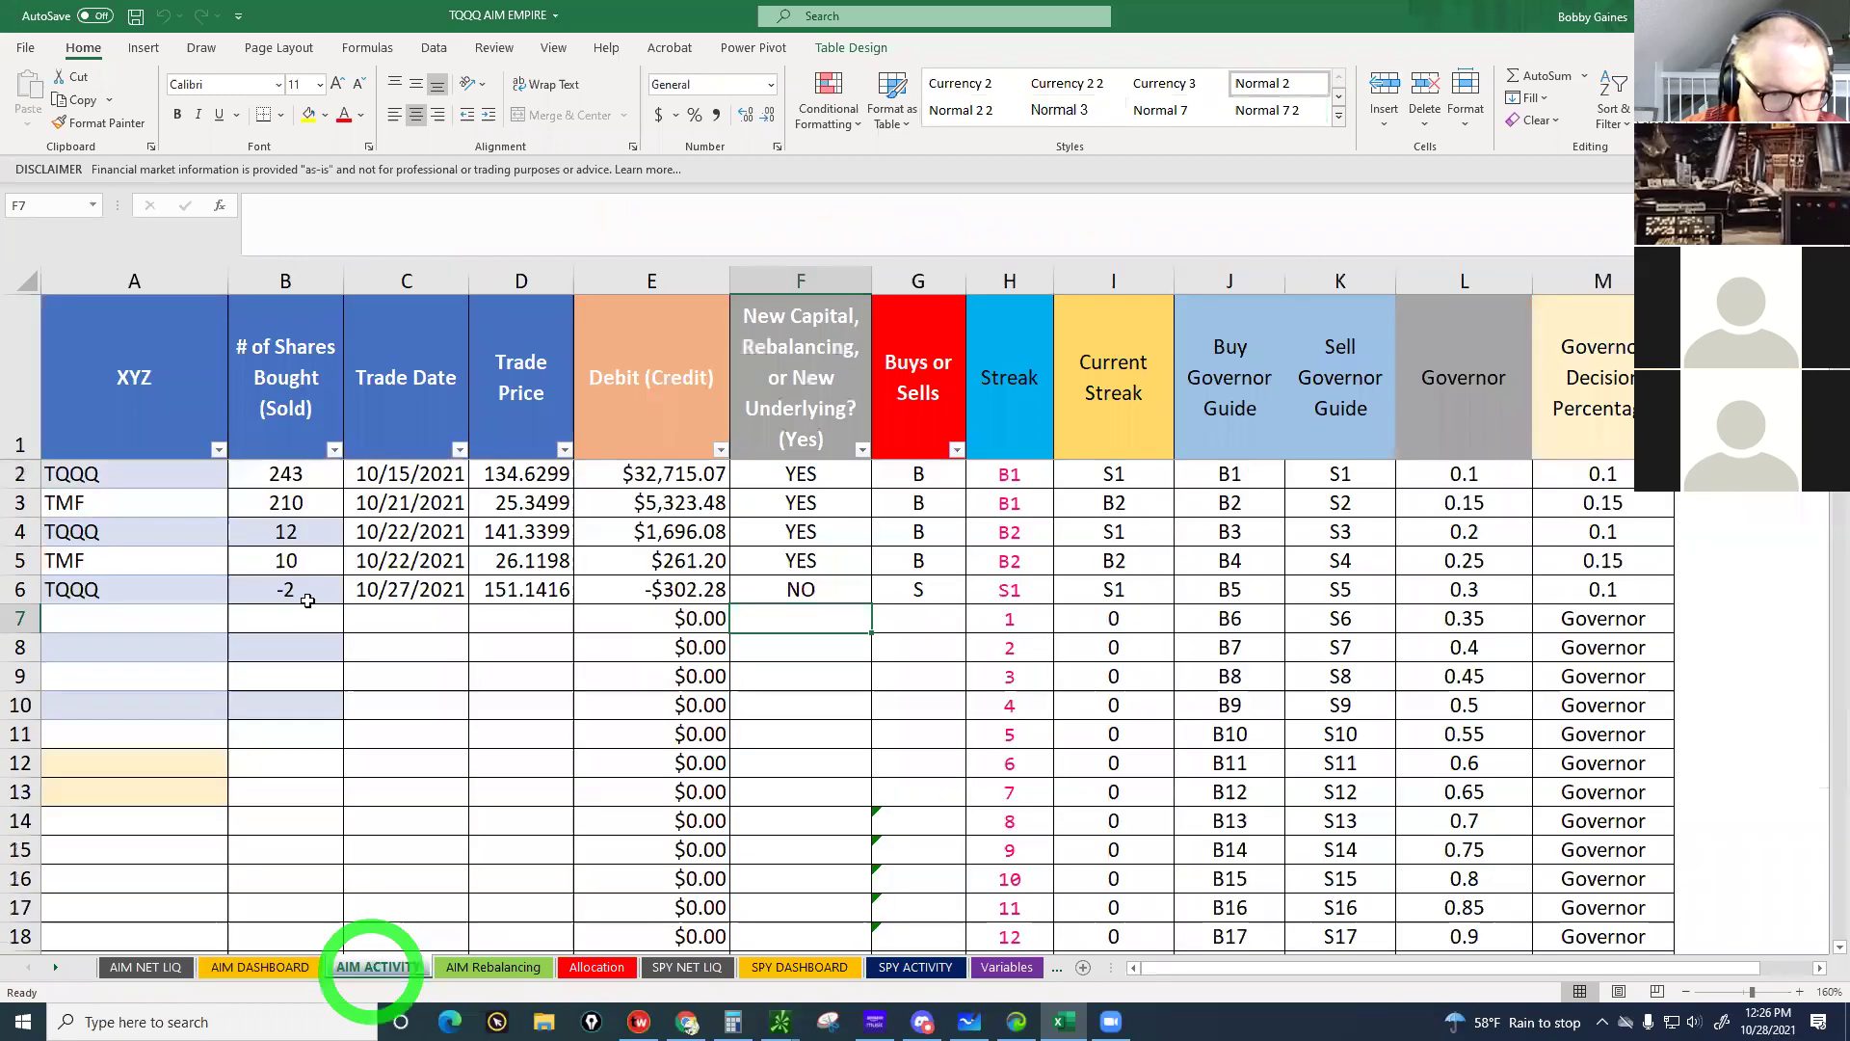
left_click(305, 602)
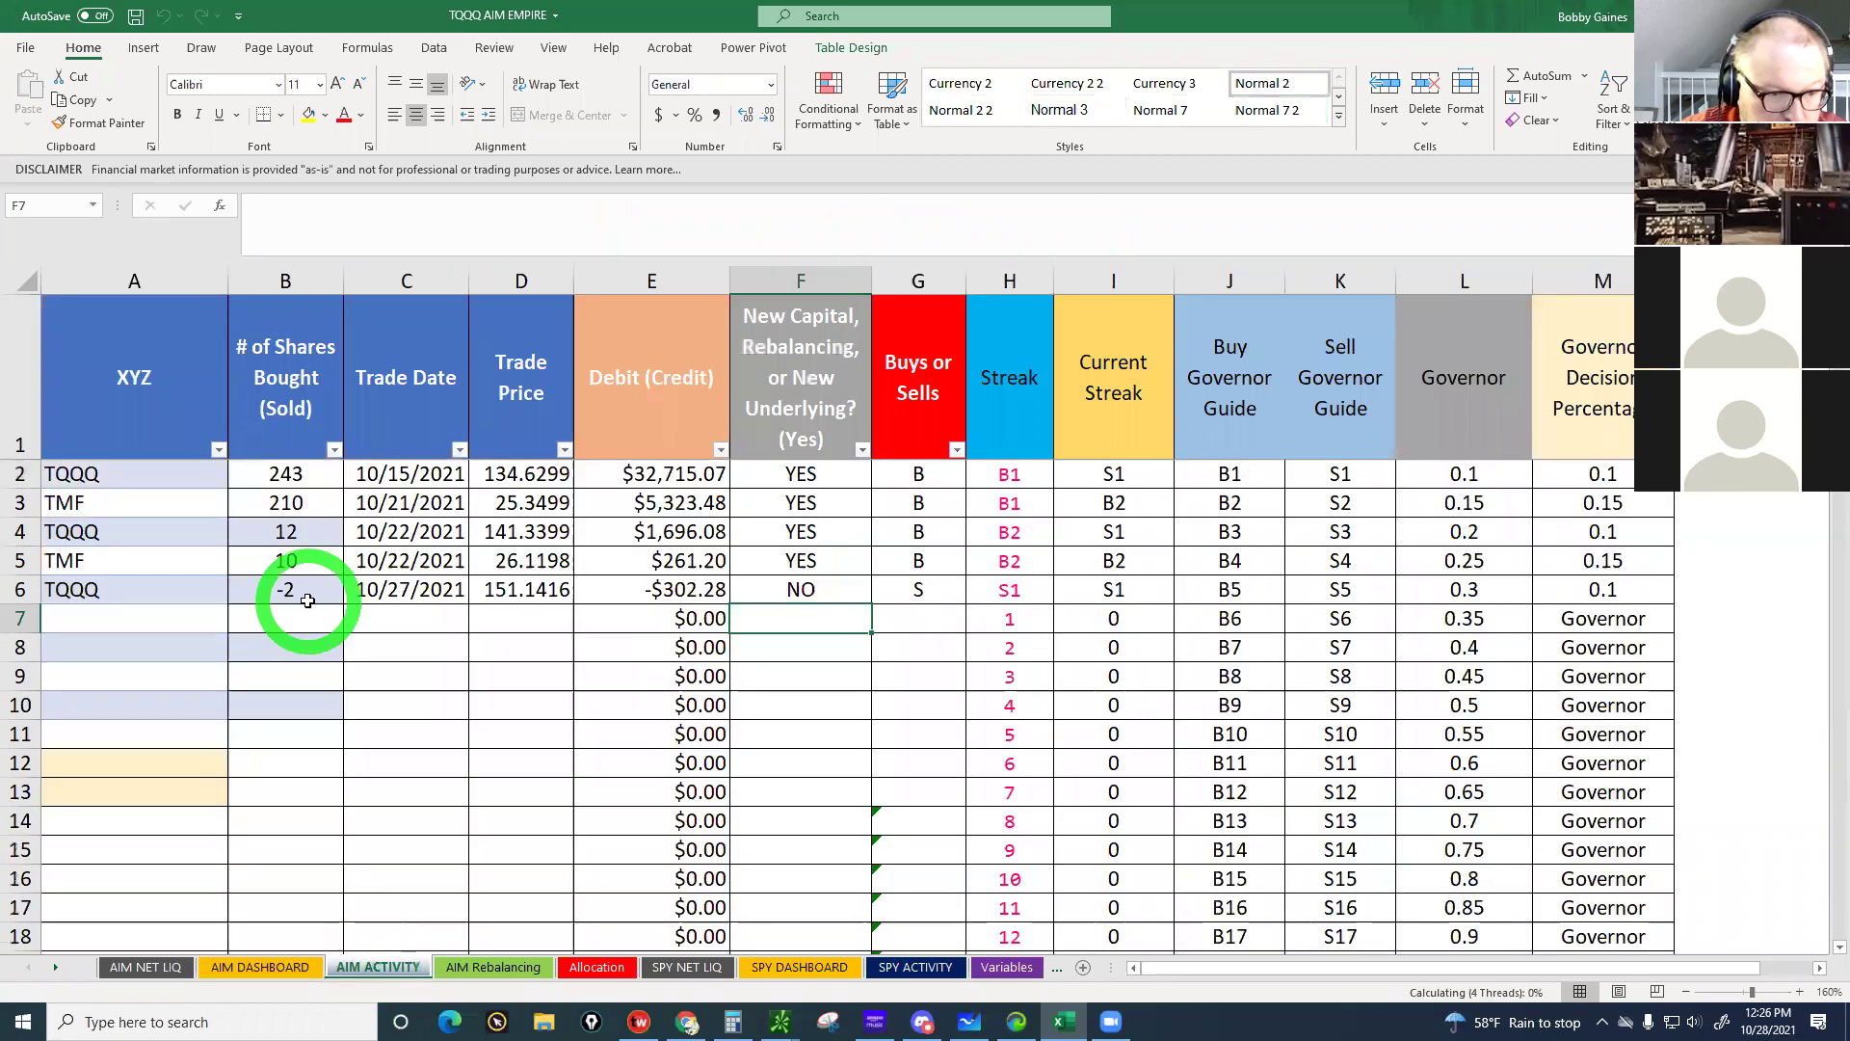
left_click(491, 616)
type("152.55")
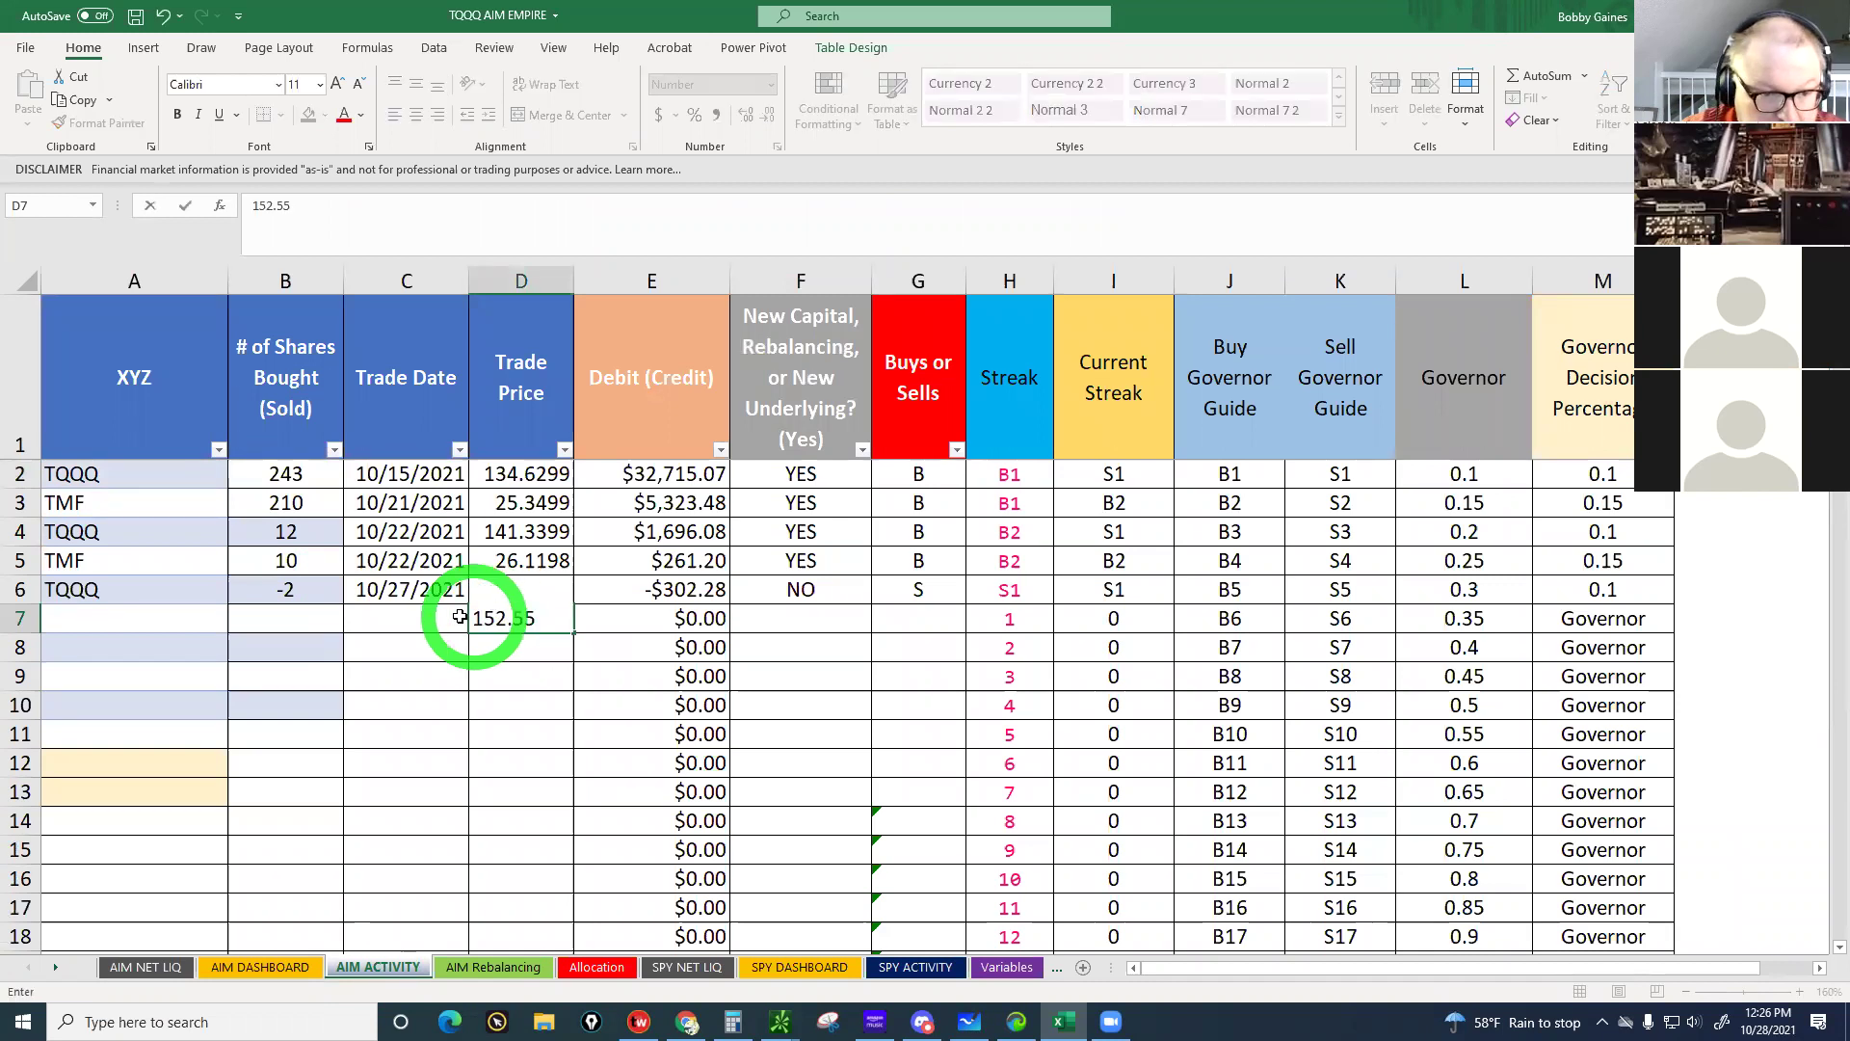
Enter the trade date 10/28/21 and -2 shares in row 7
left_click(410, 617)
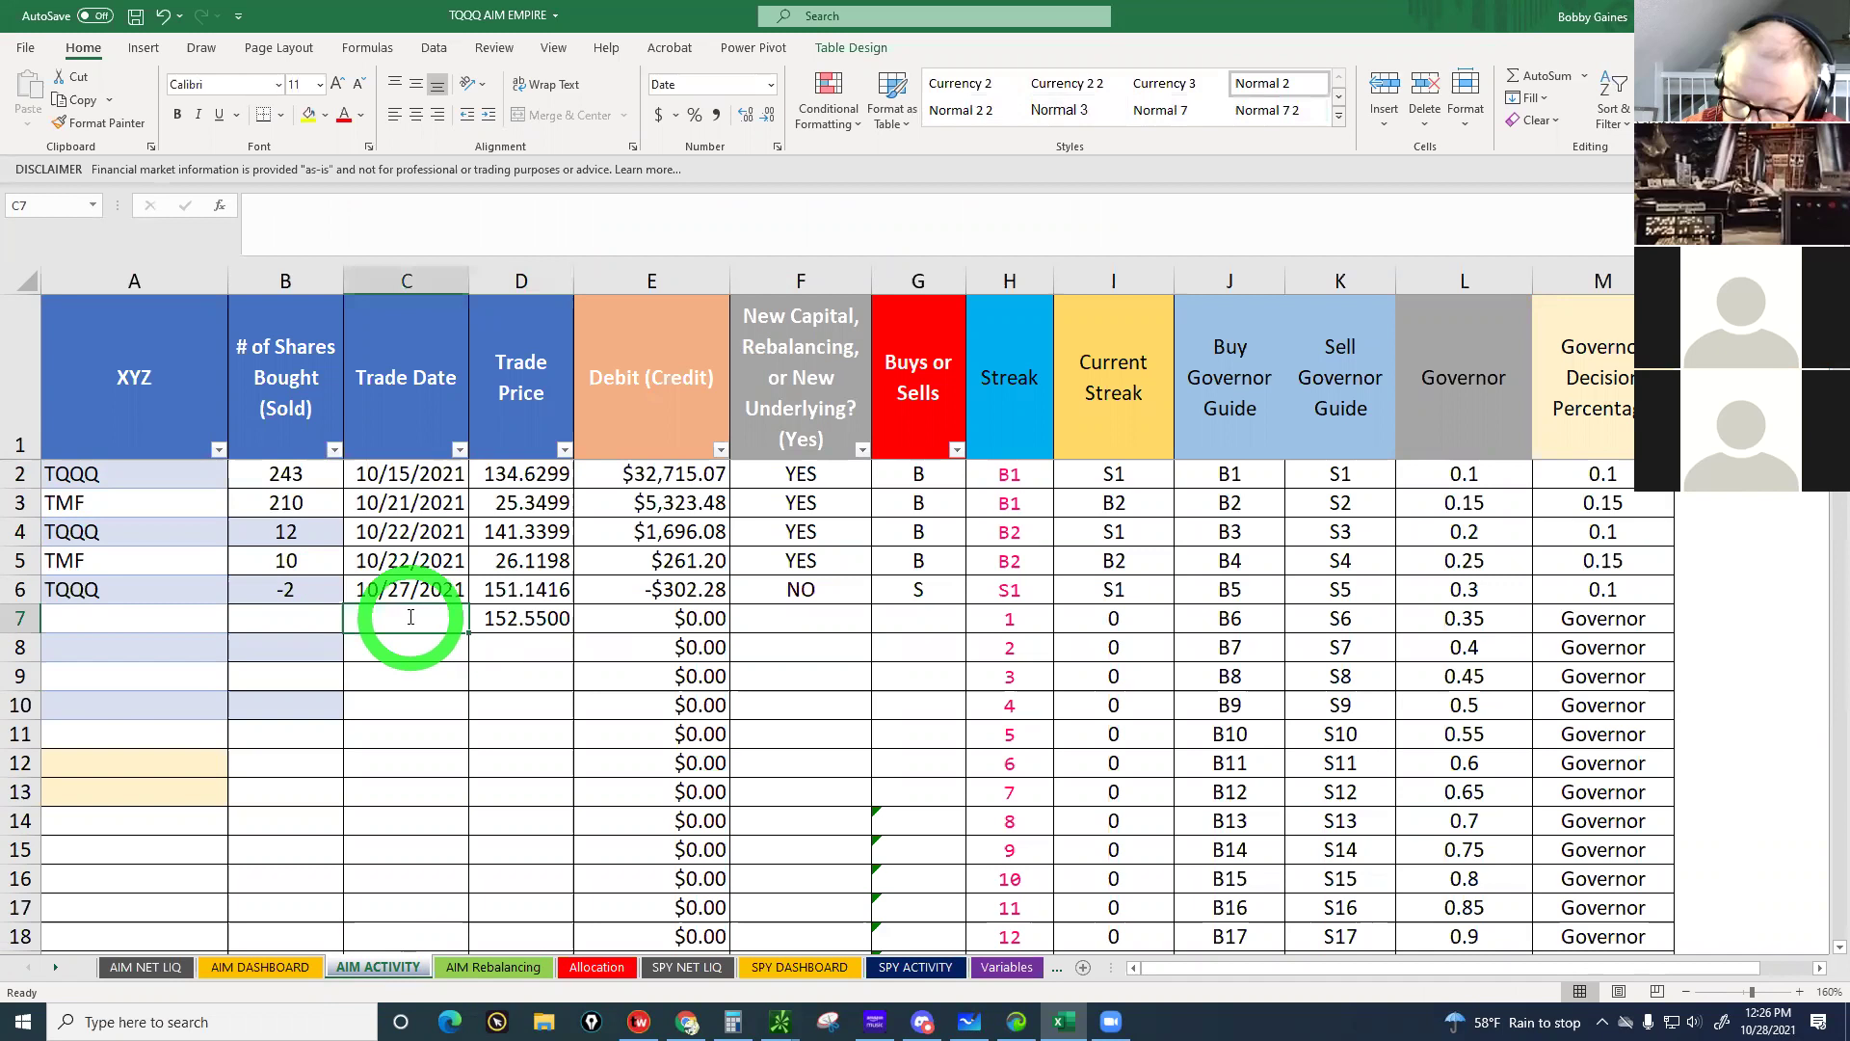
type("10/28/")
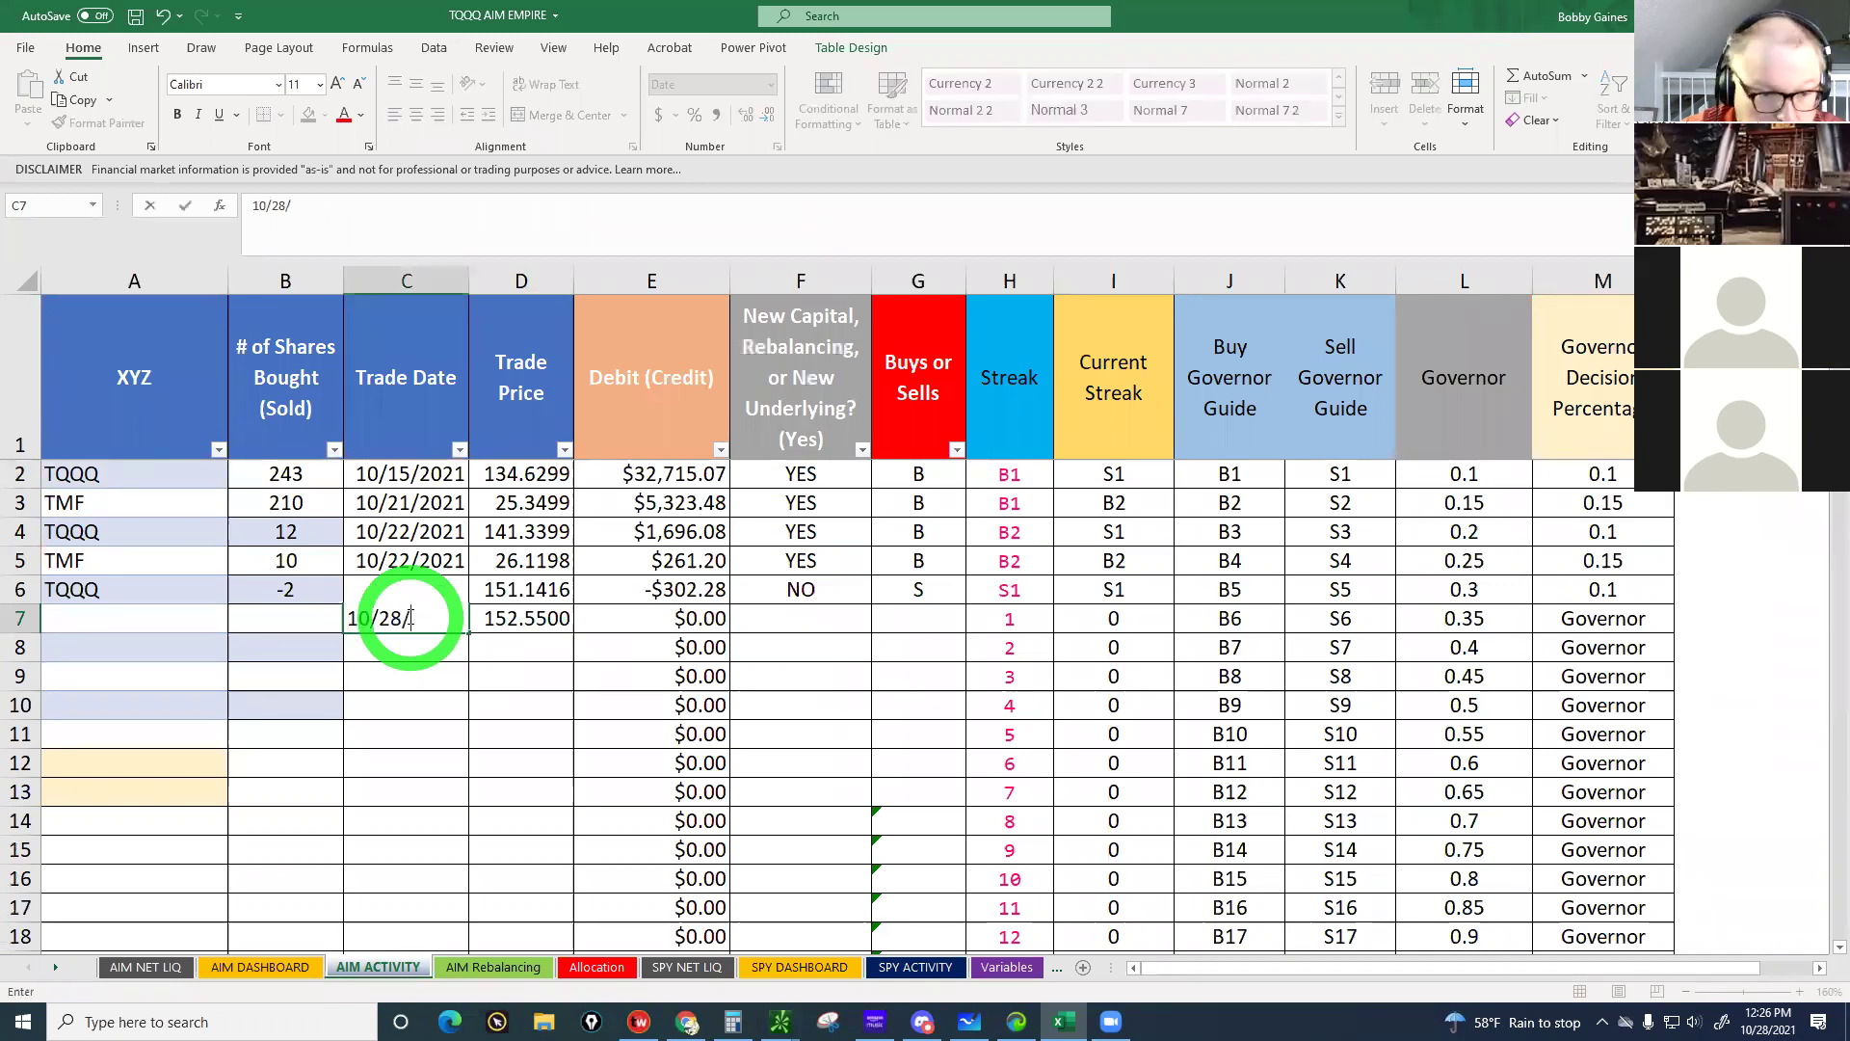
type("21")
left_click(282, 617)
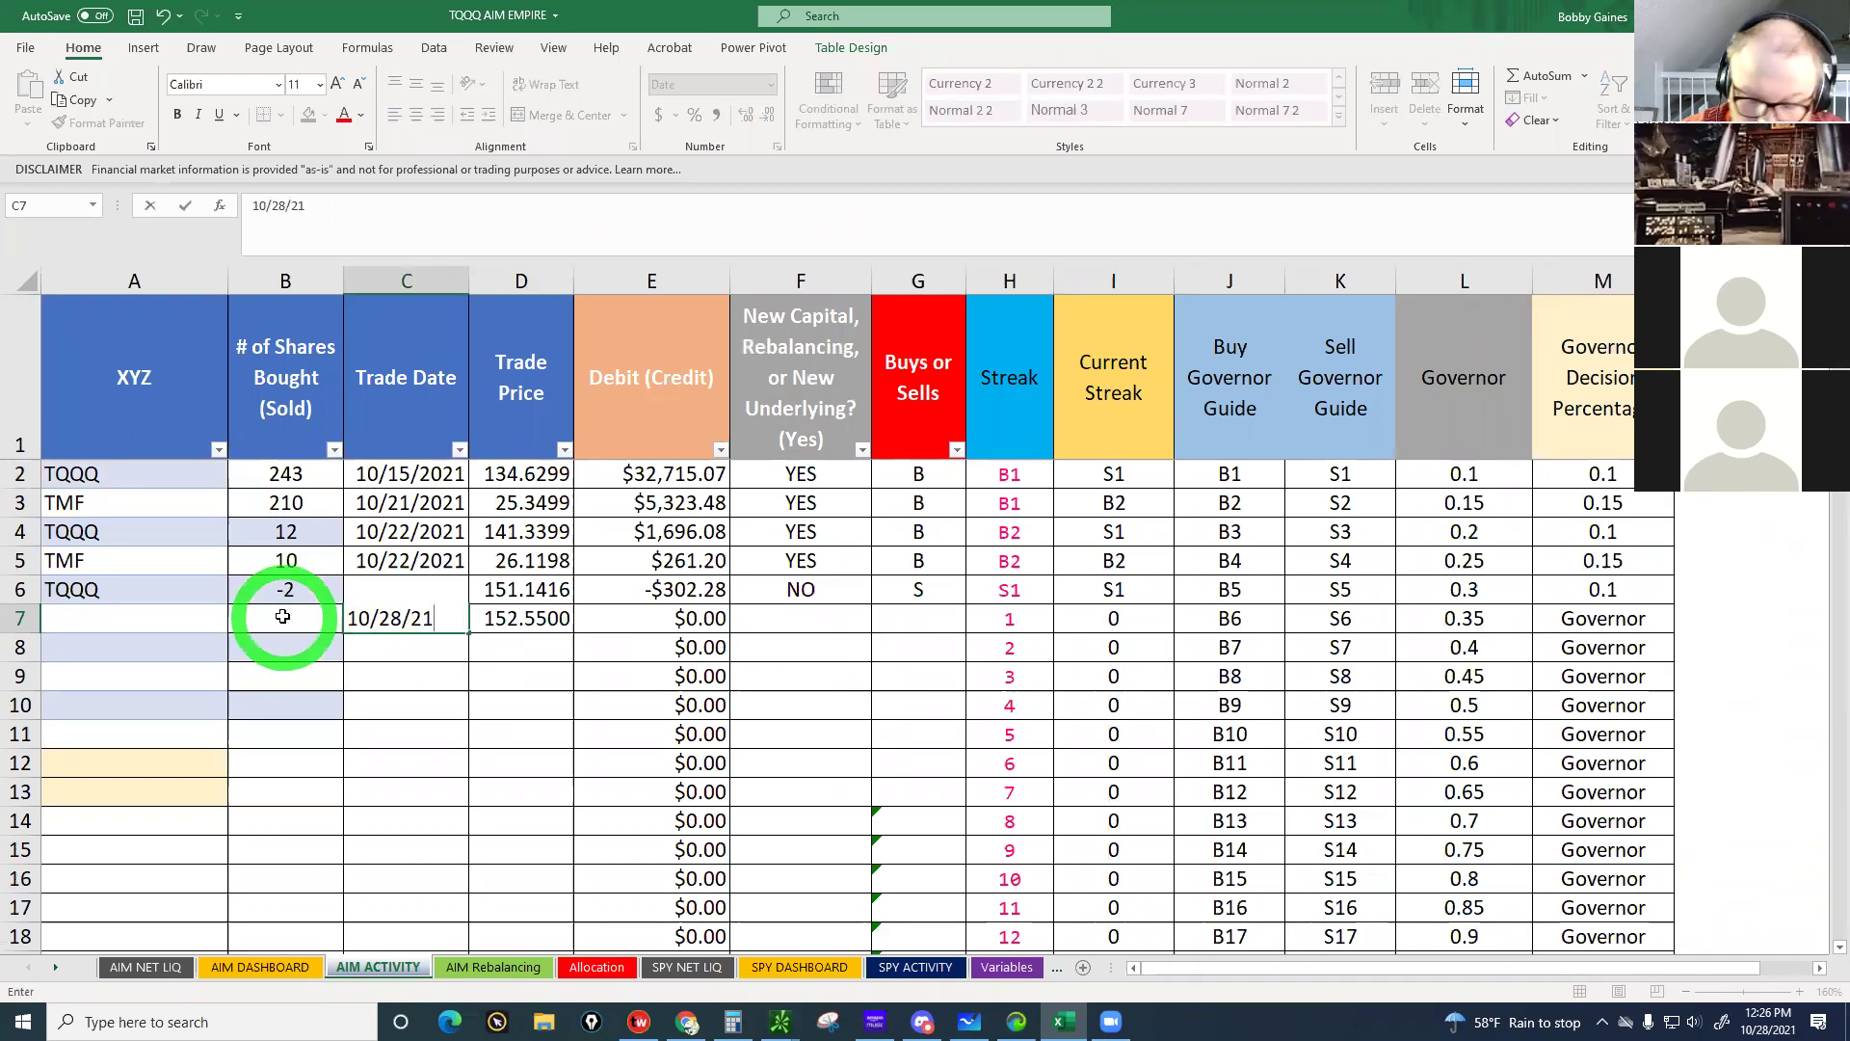
type("-2")
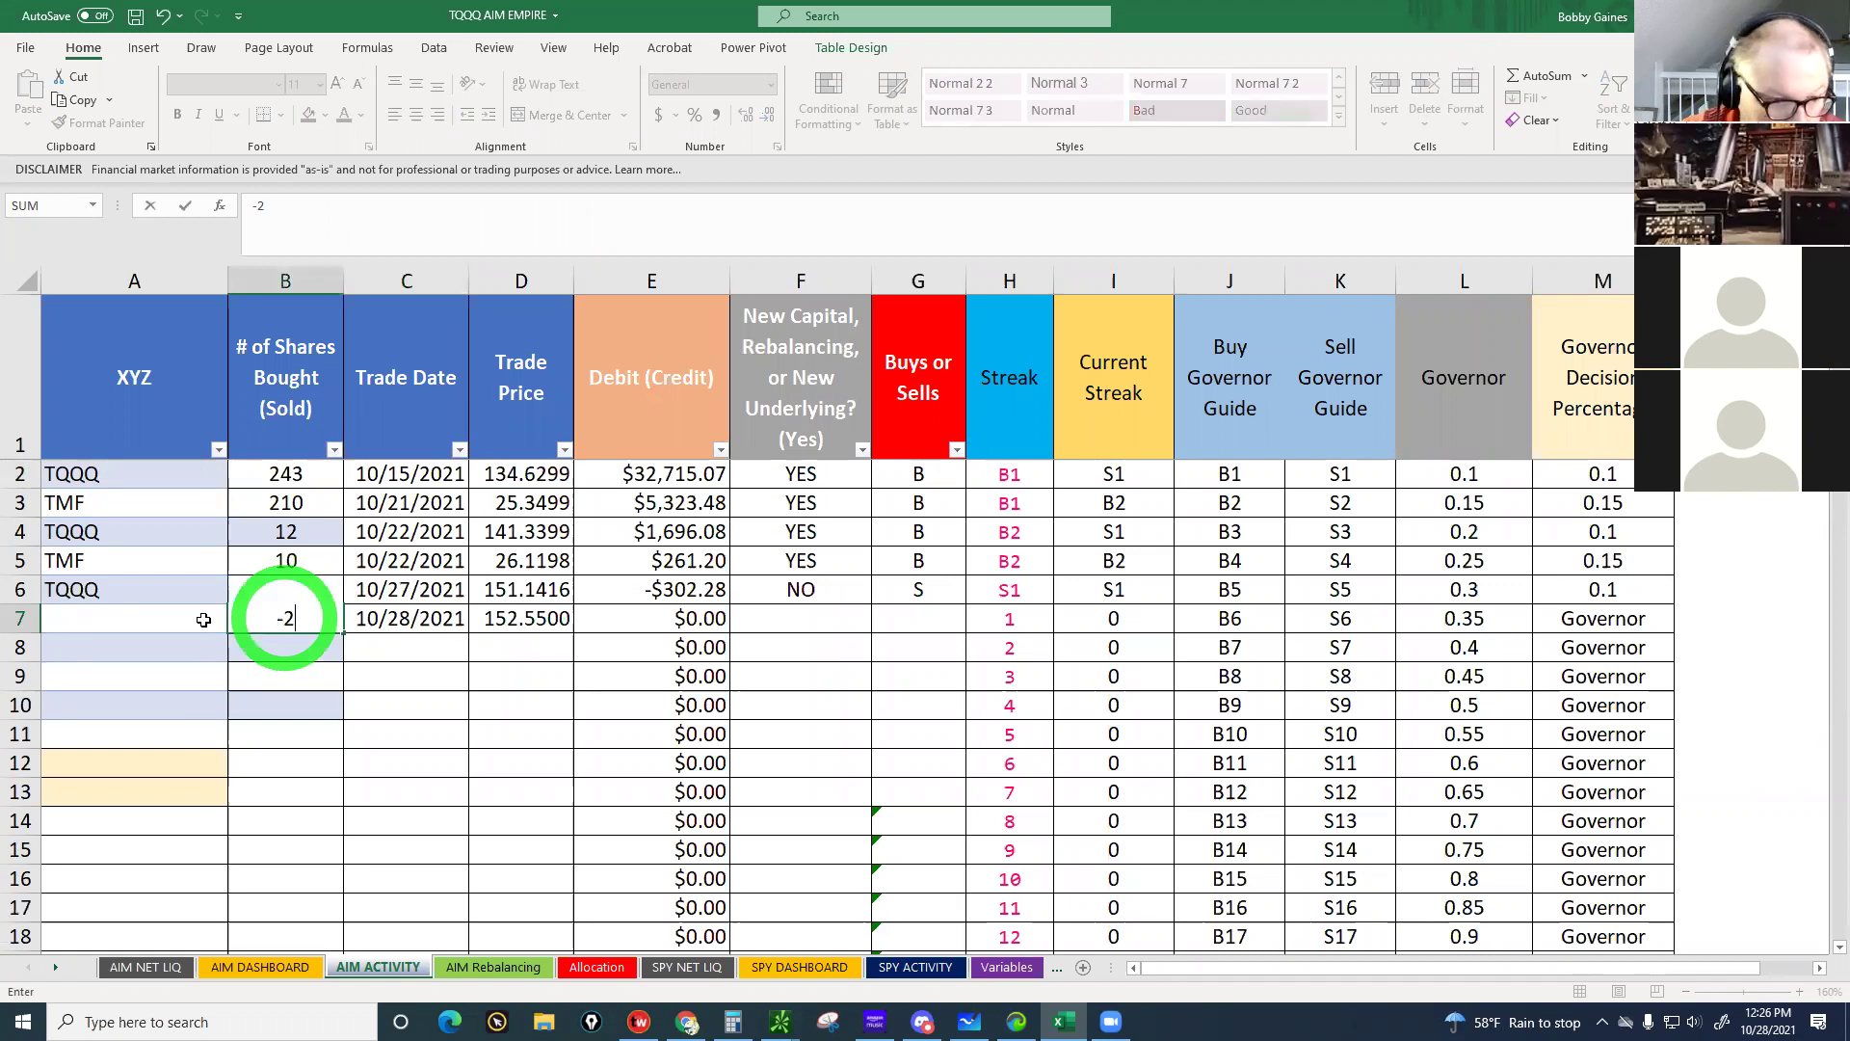
Complete row 7 with symbol TQQQ and NO for new capital, rebalancing or new underlying
left_click(107, 621)
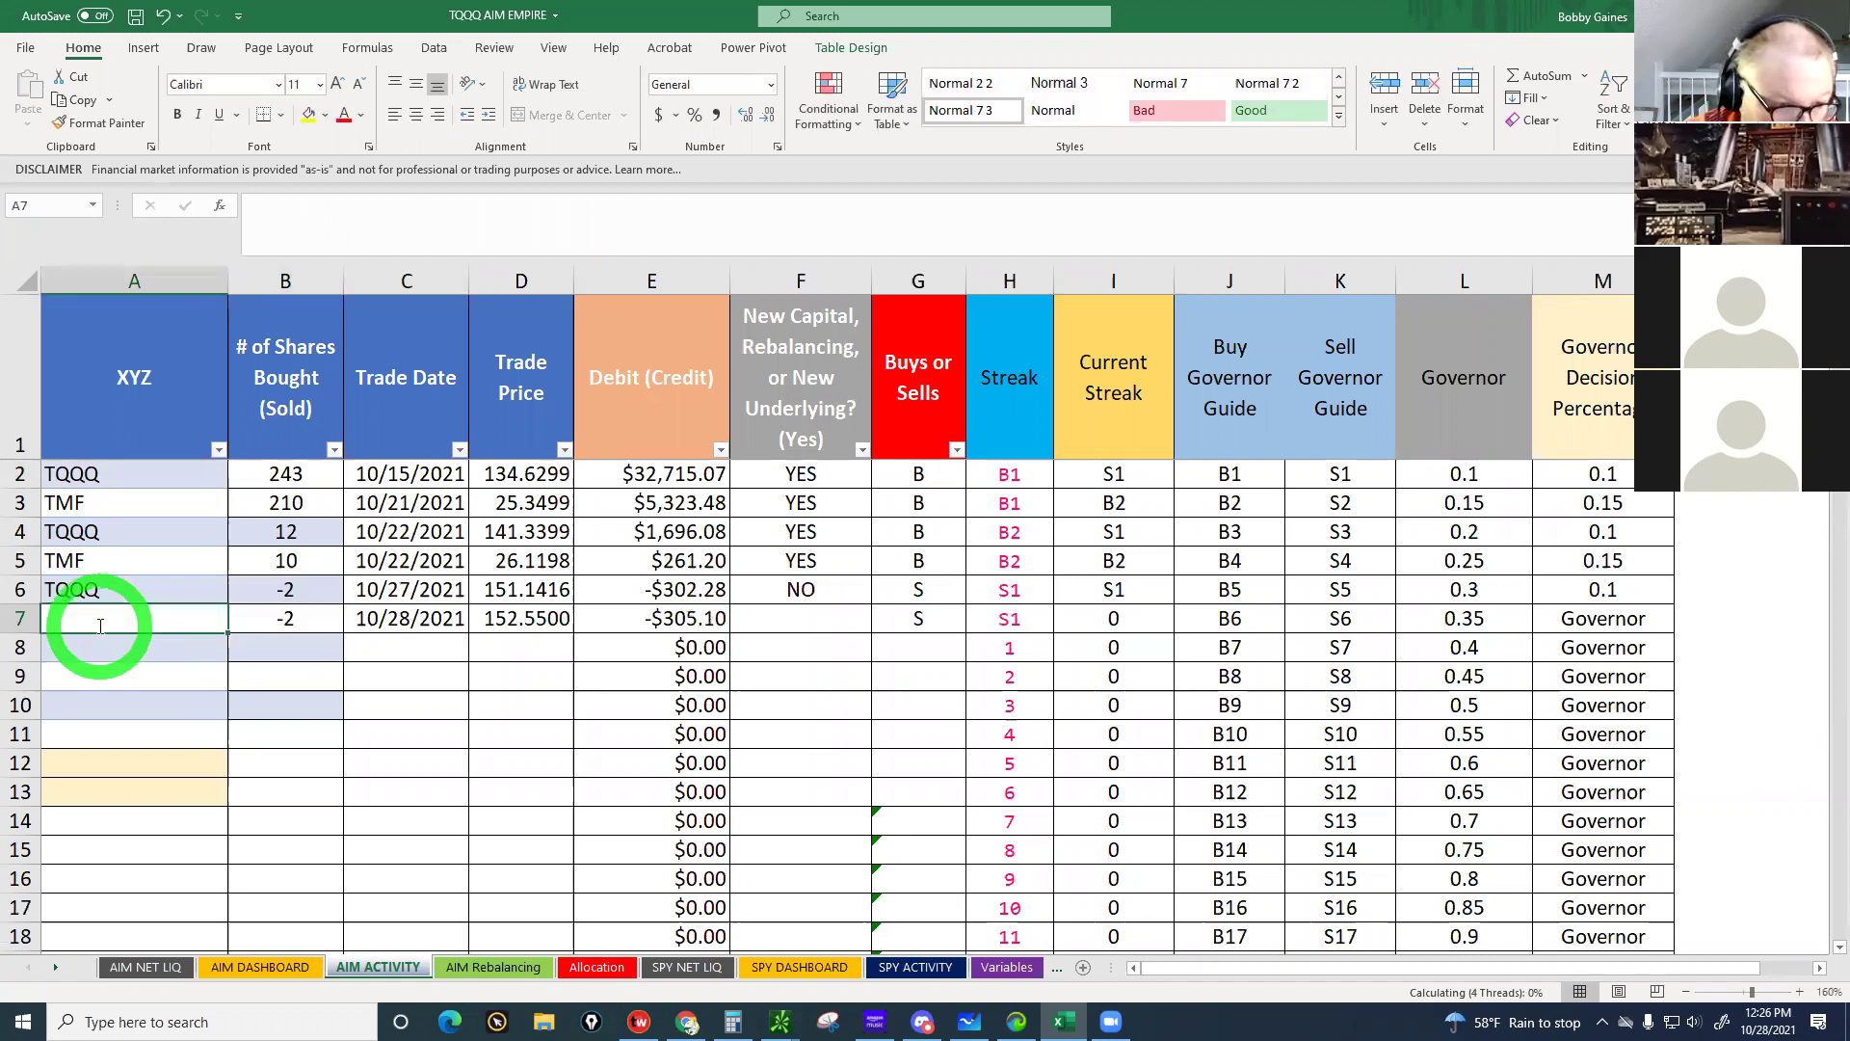
type("t")
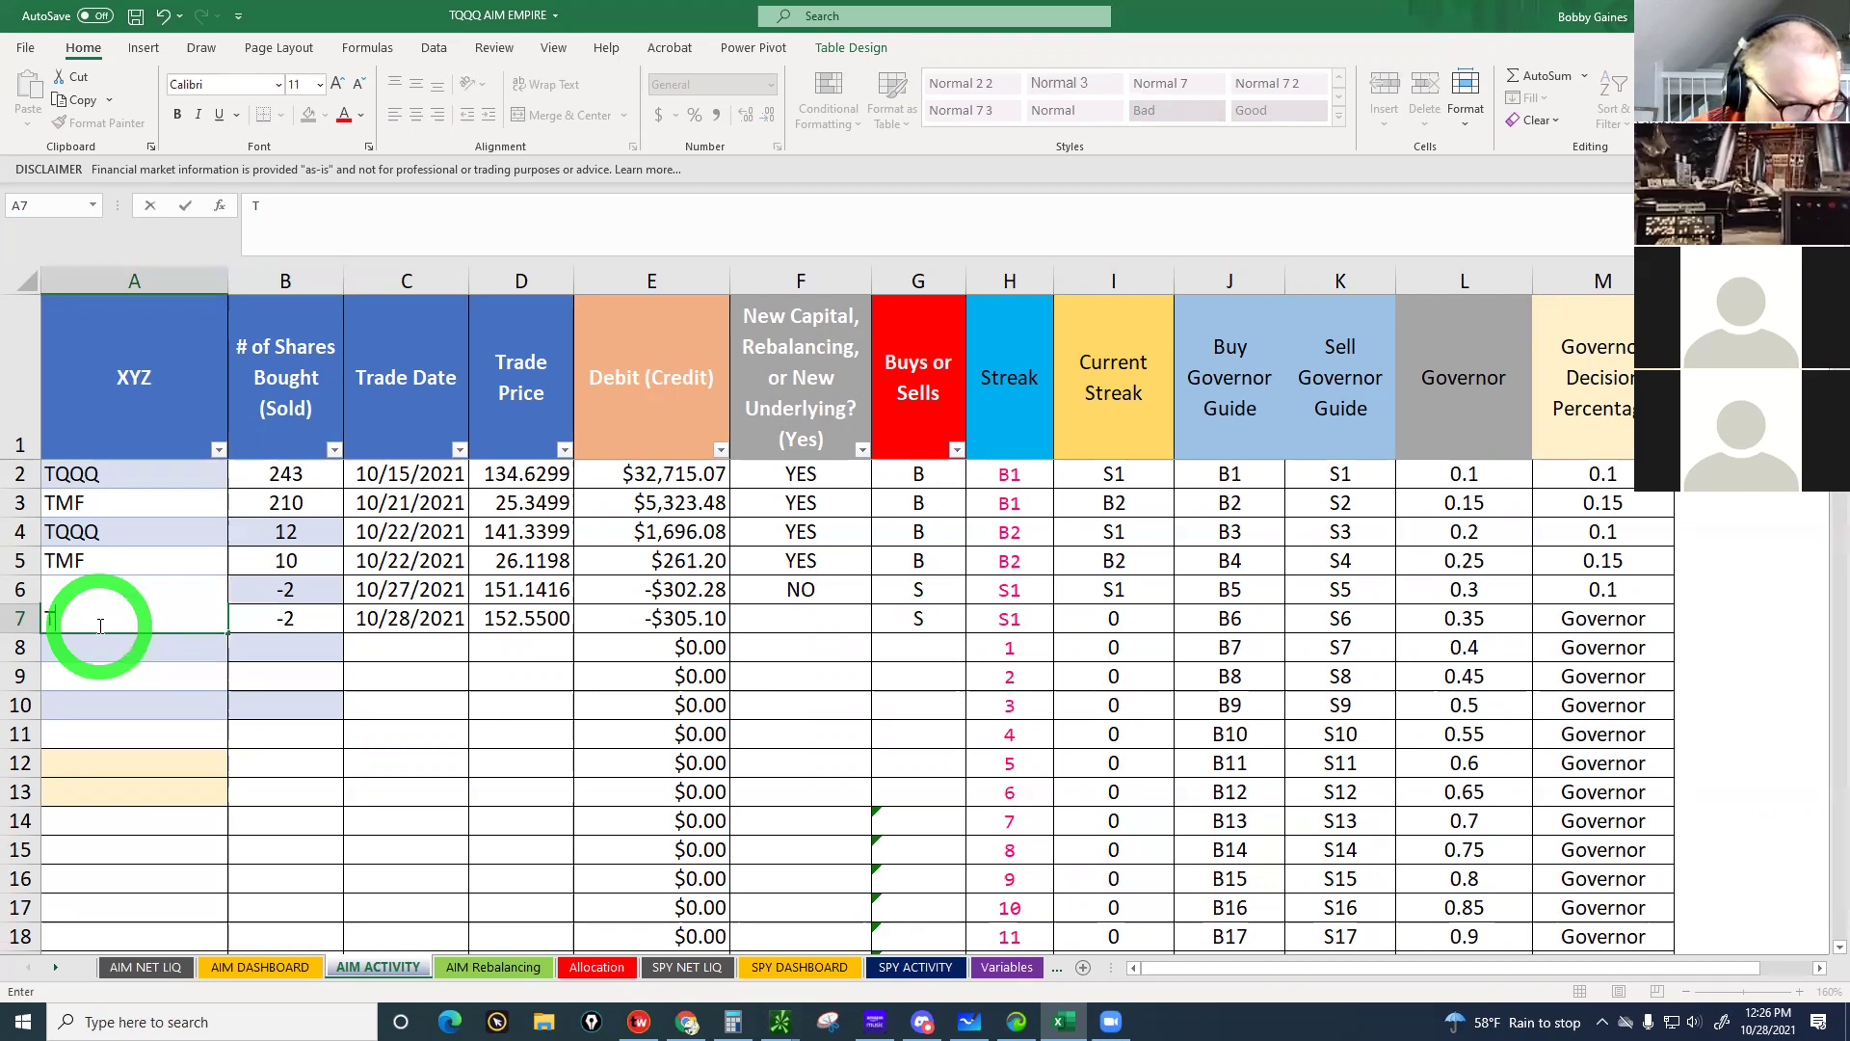
type("QQQ")
key("Return")
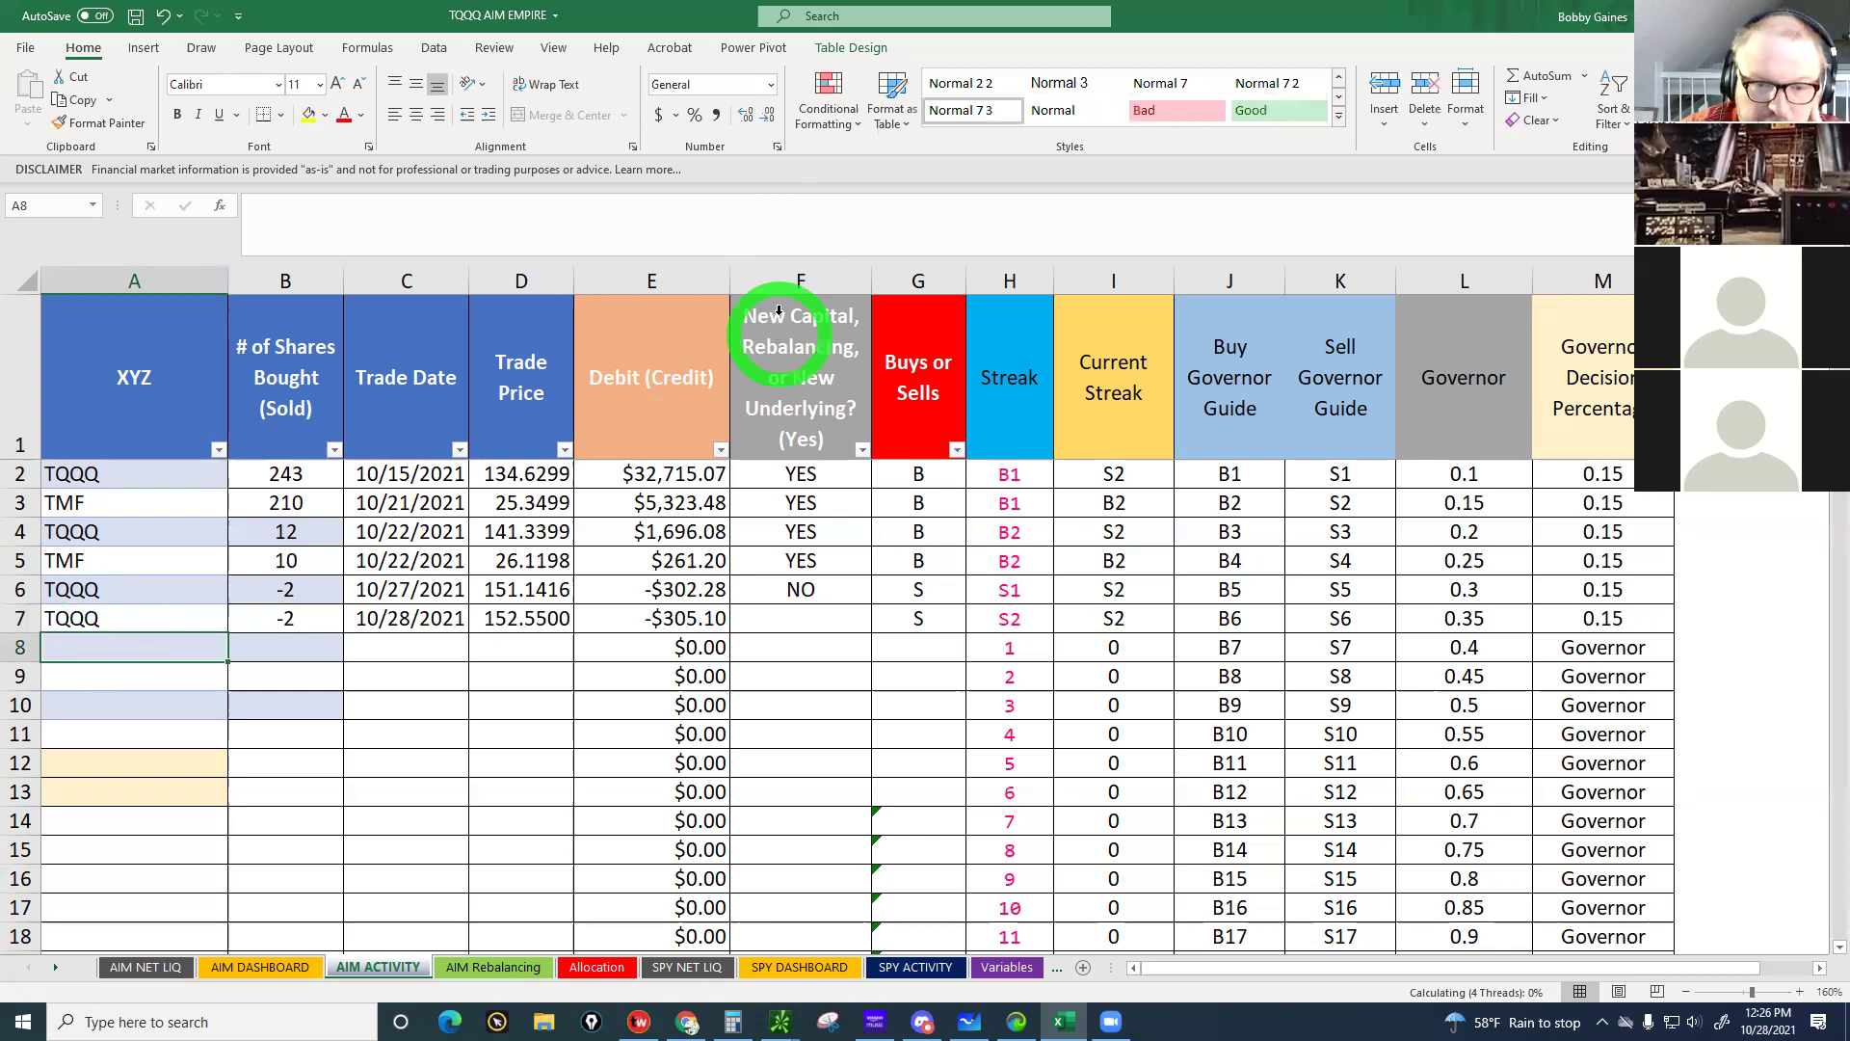
left_click(792, 617)
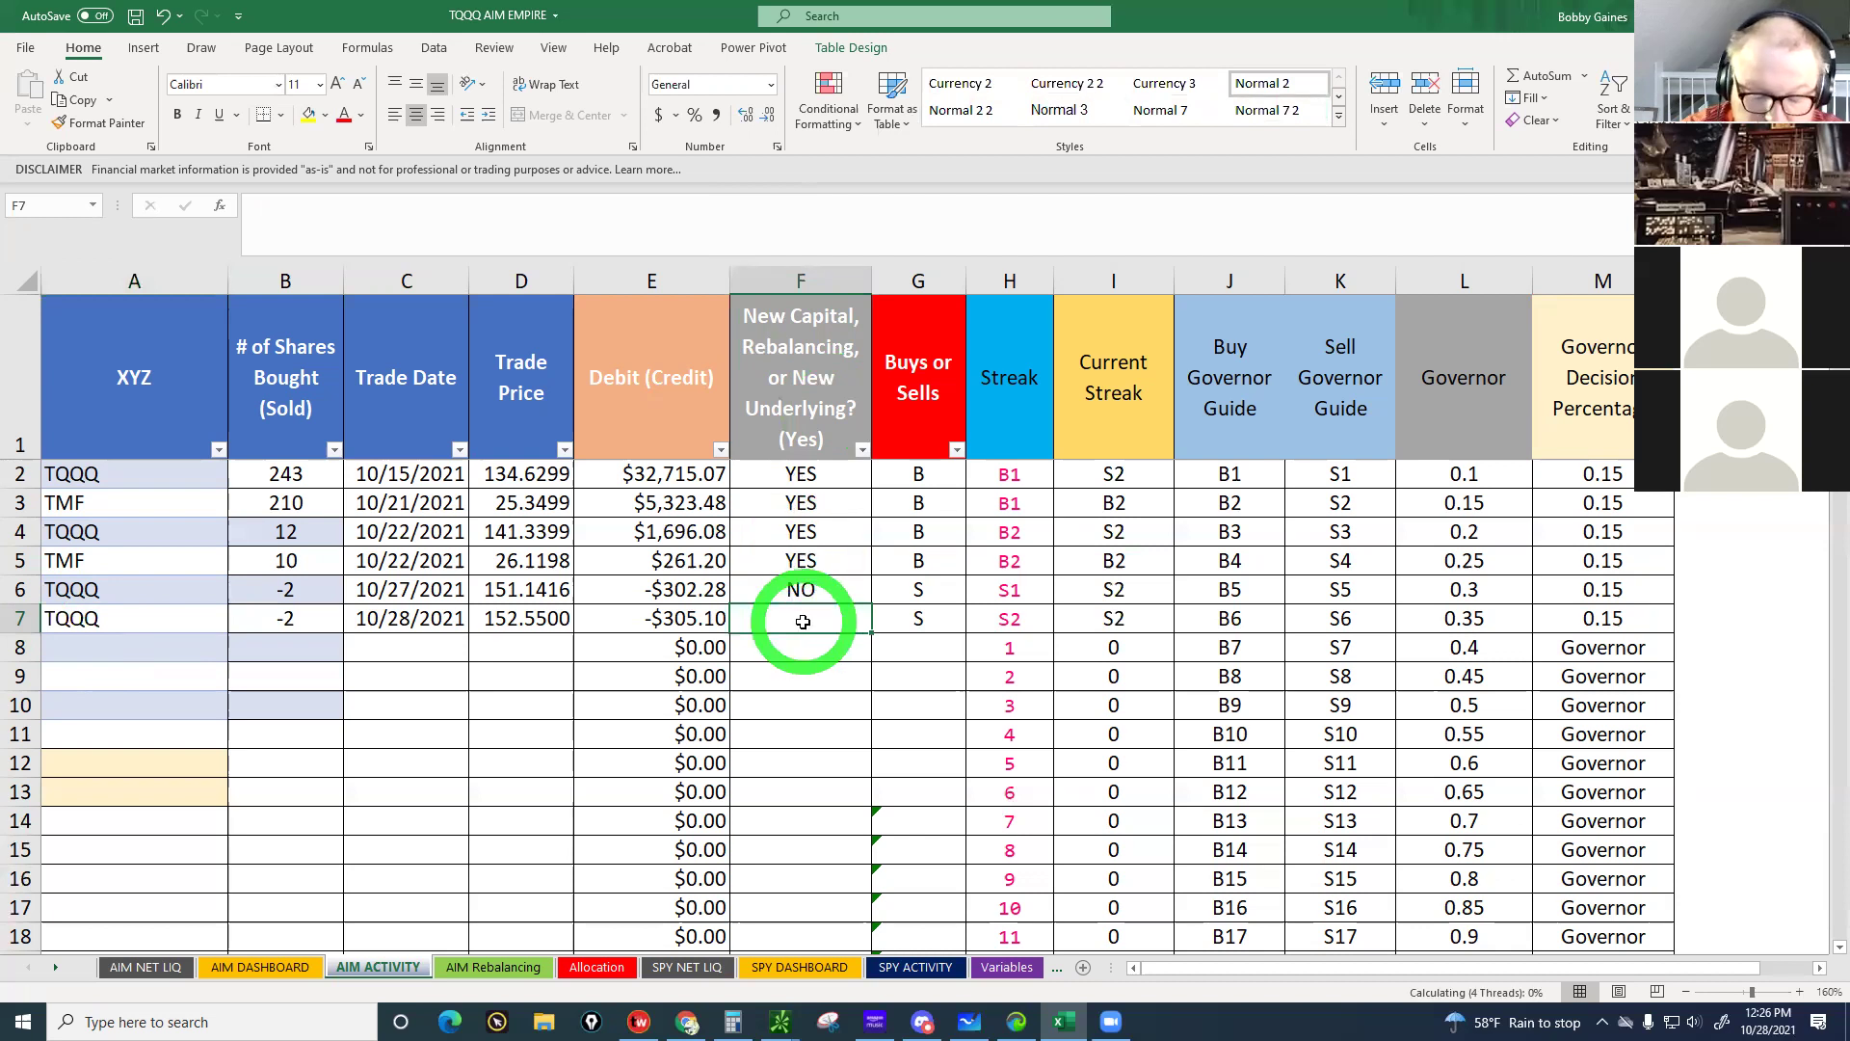
type("NO")
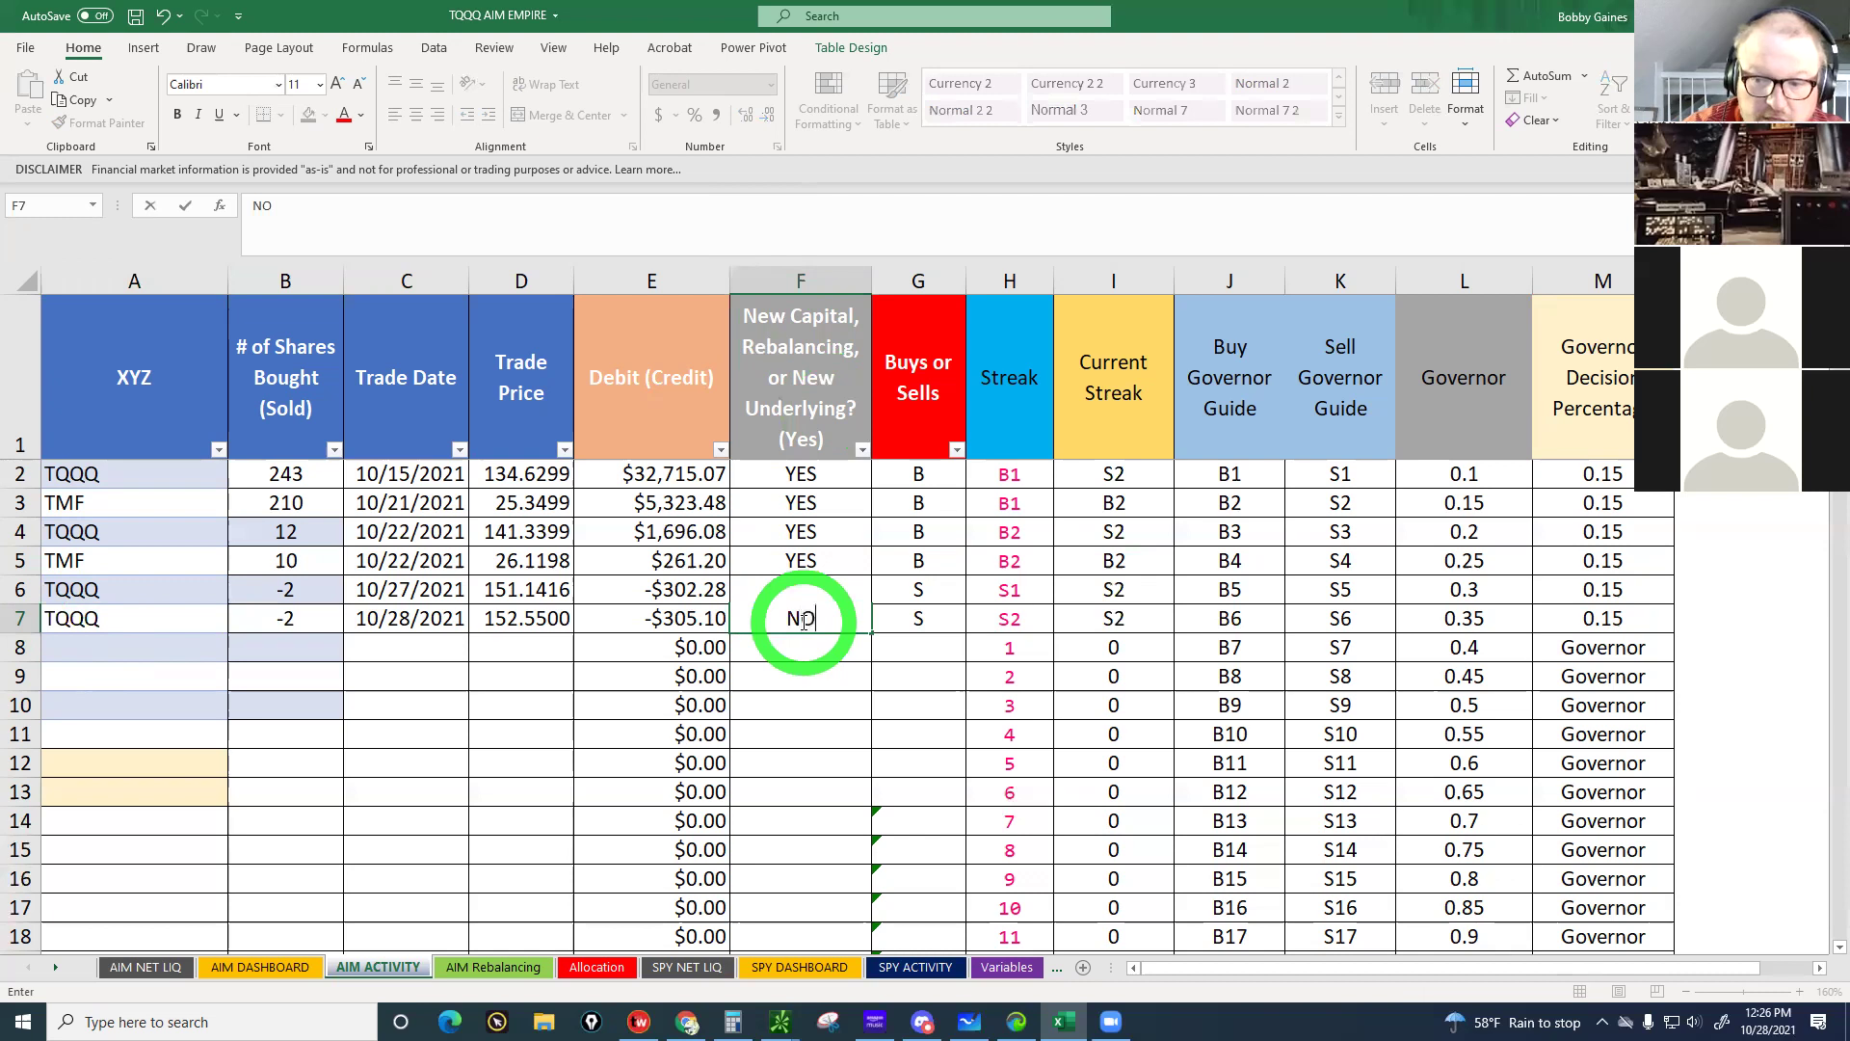
key("Return")
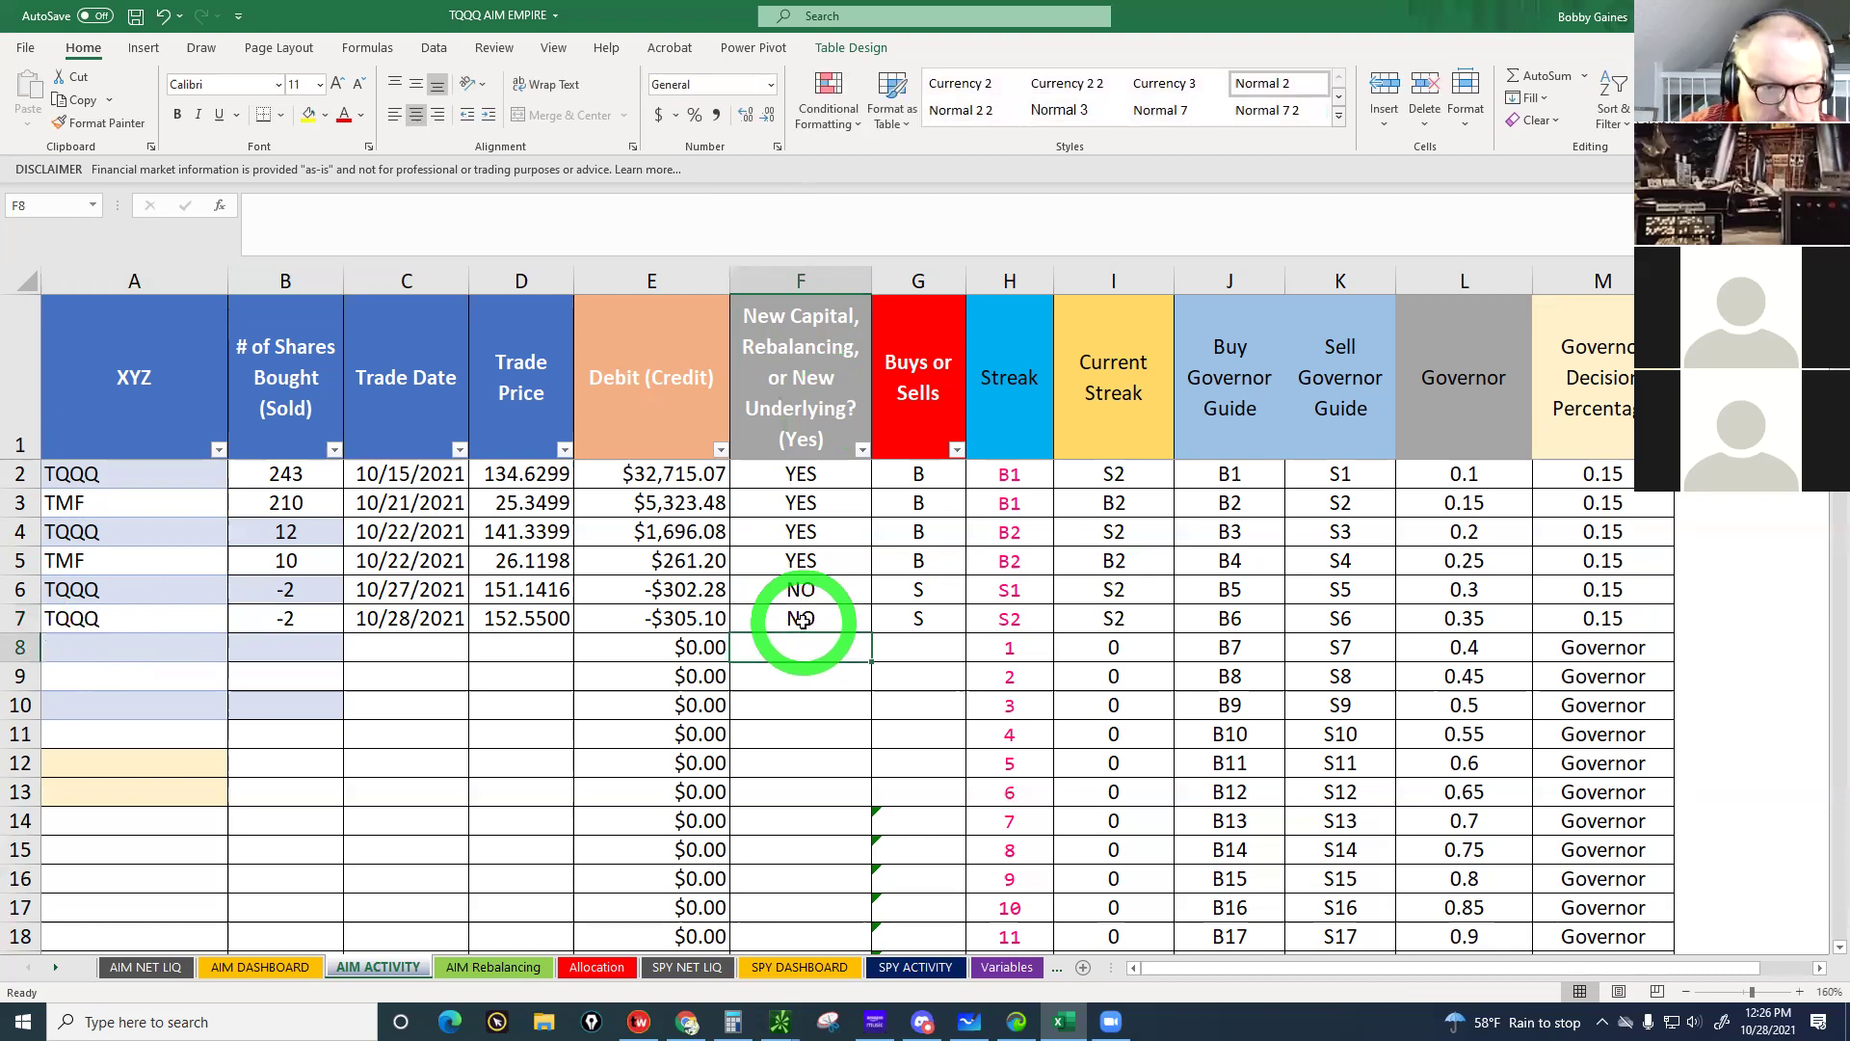
Check the recommended TQQQ action on the AIM DASHBOARD sheet and open the AIM NET LIQ sheet
left_click(255, 969)
left_click(1109, 393)
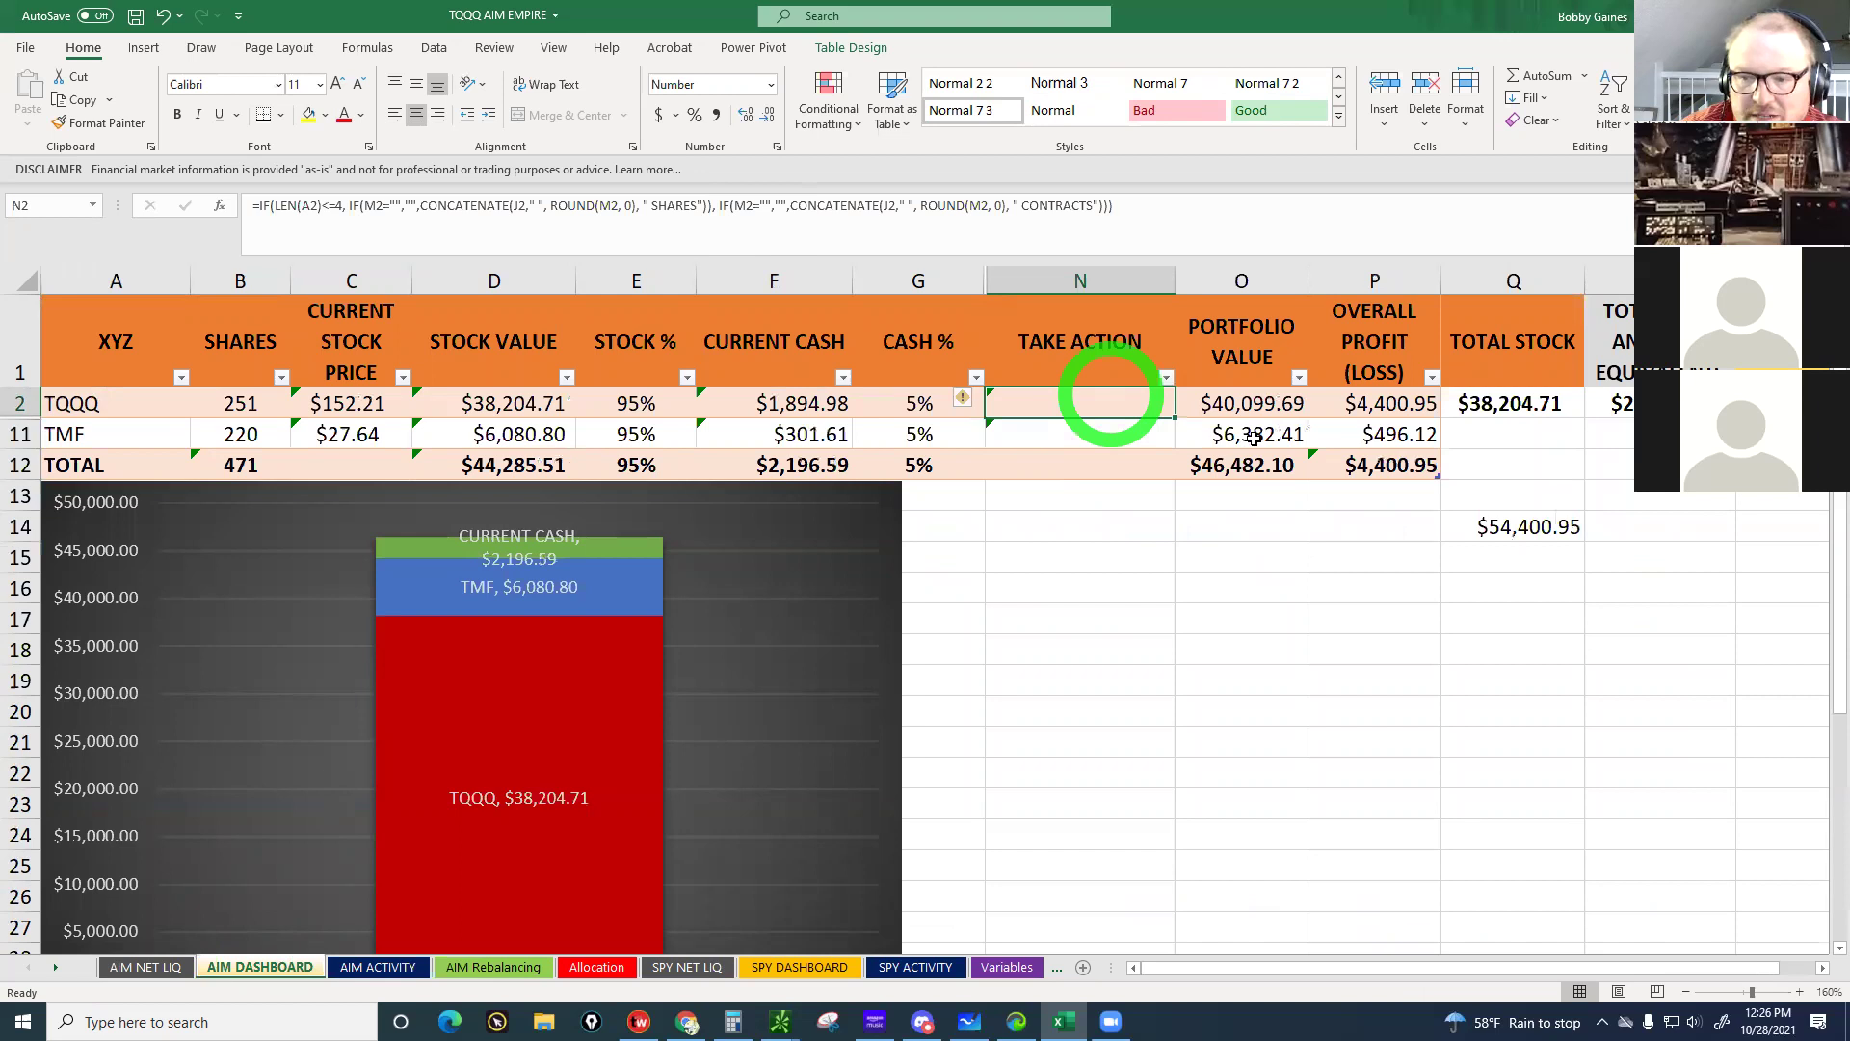
left_click(140, 967)
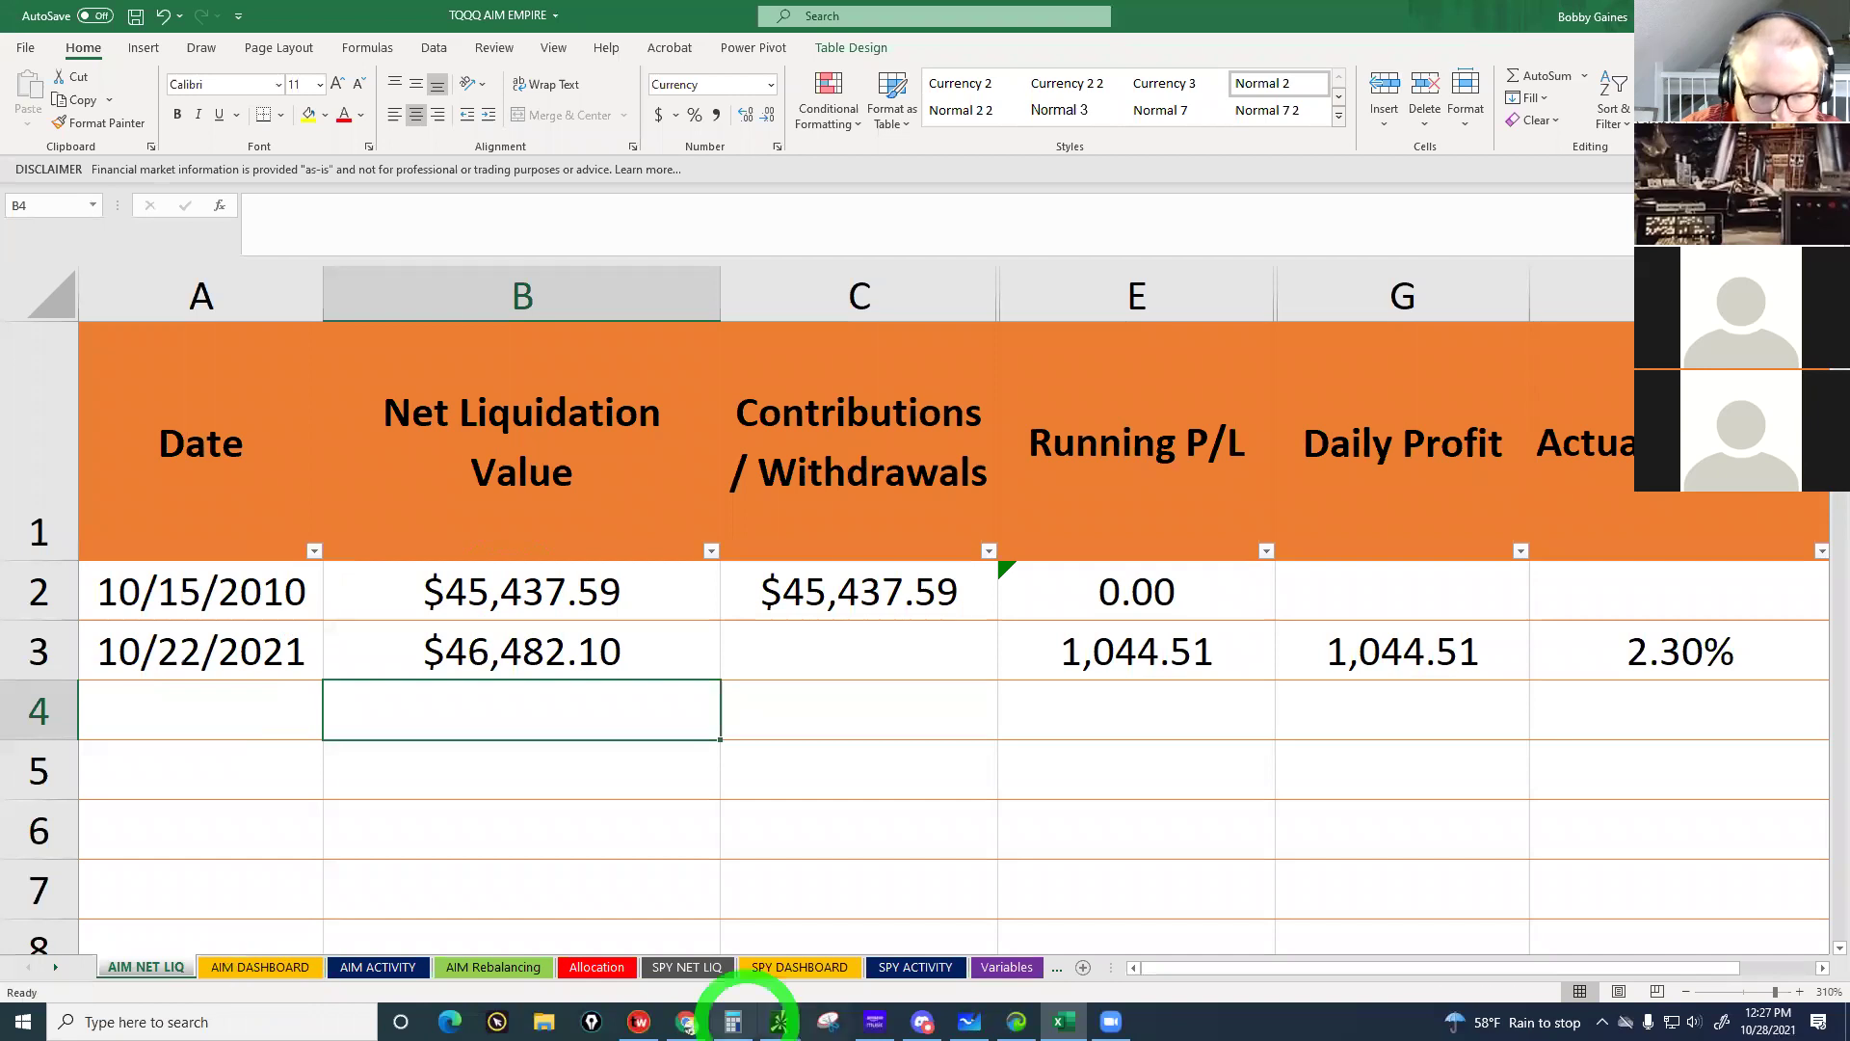
Switch to Calculator and start an addition with the negated initial net liquidation value, -45437
left_click(732, 1021)
left_click(1124, 496)
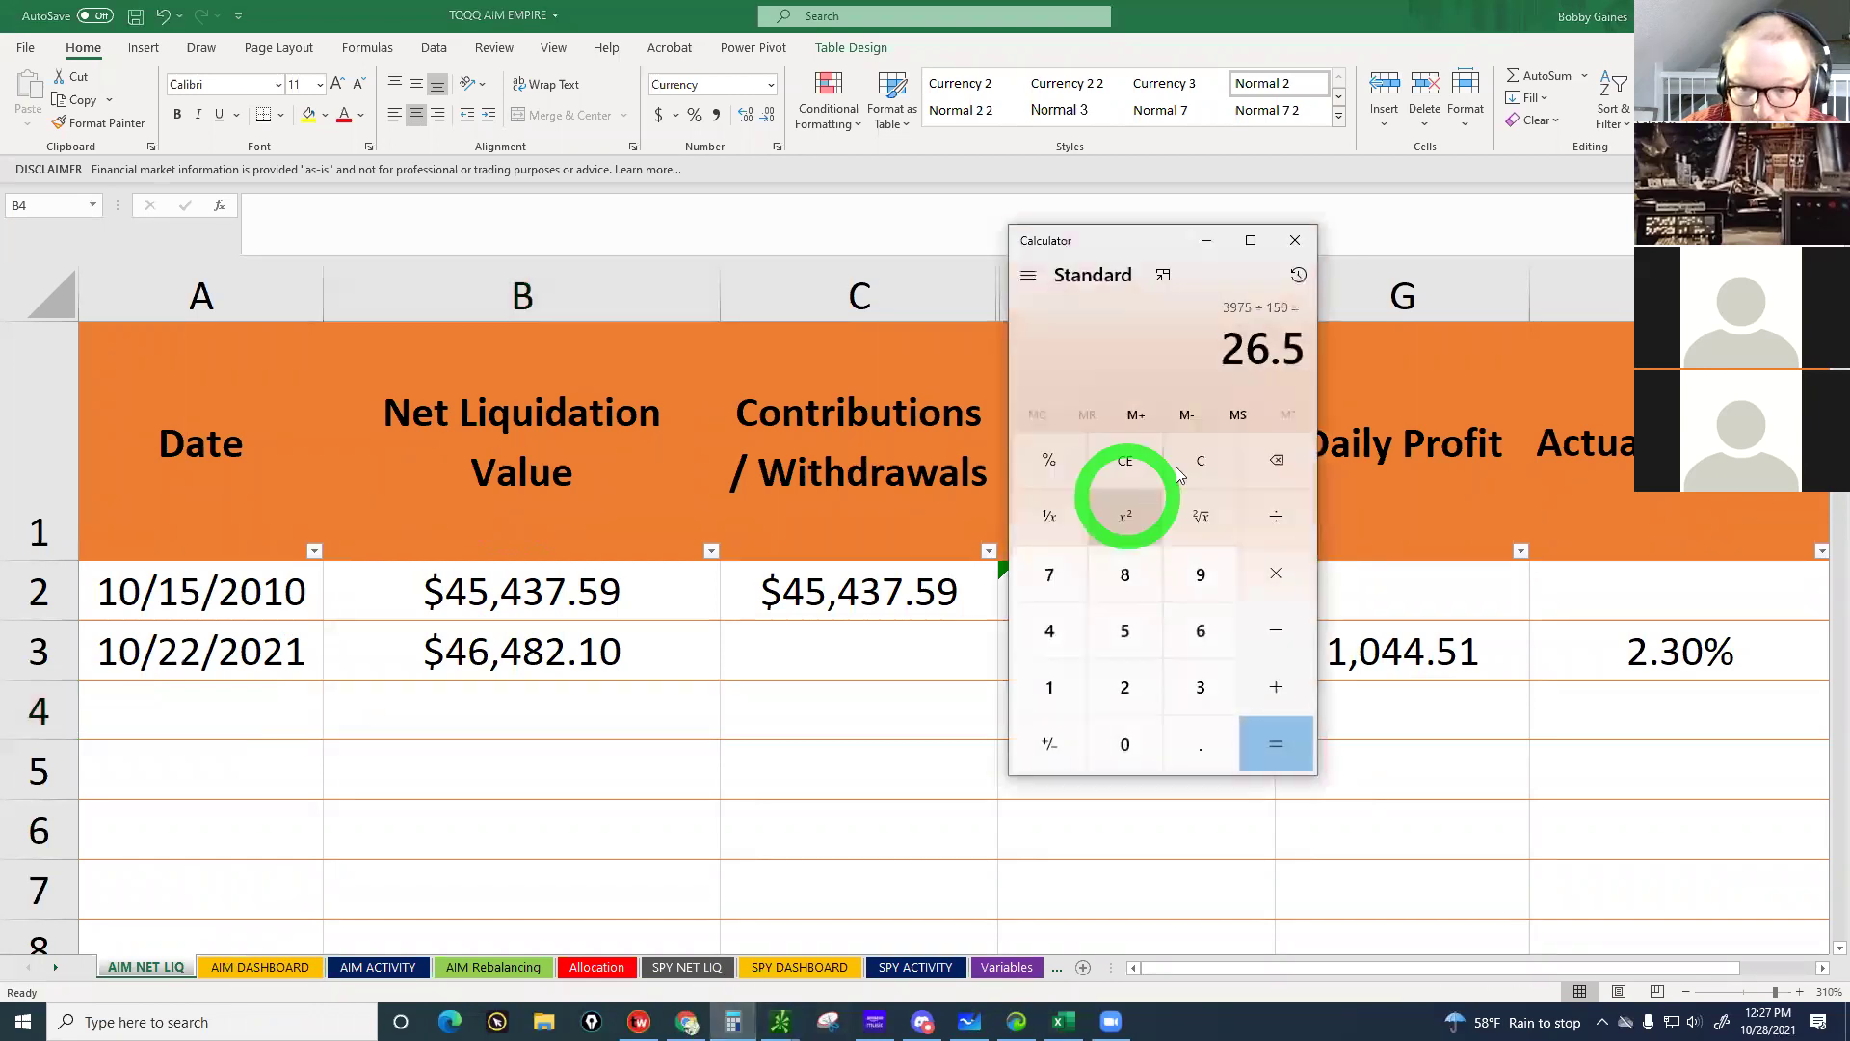
left_click(1060, 633)
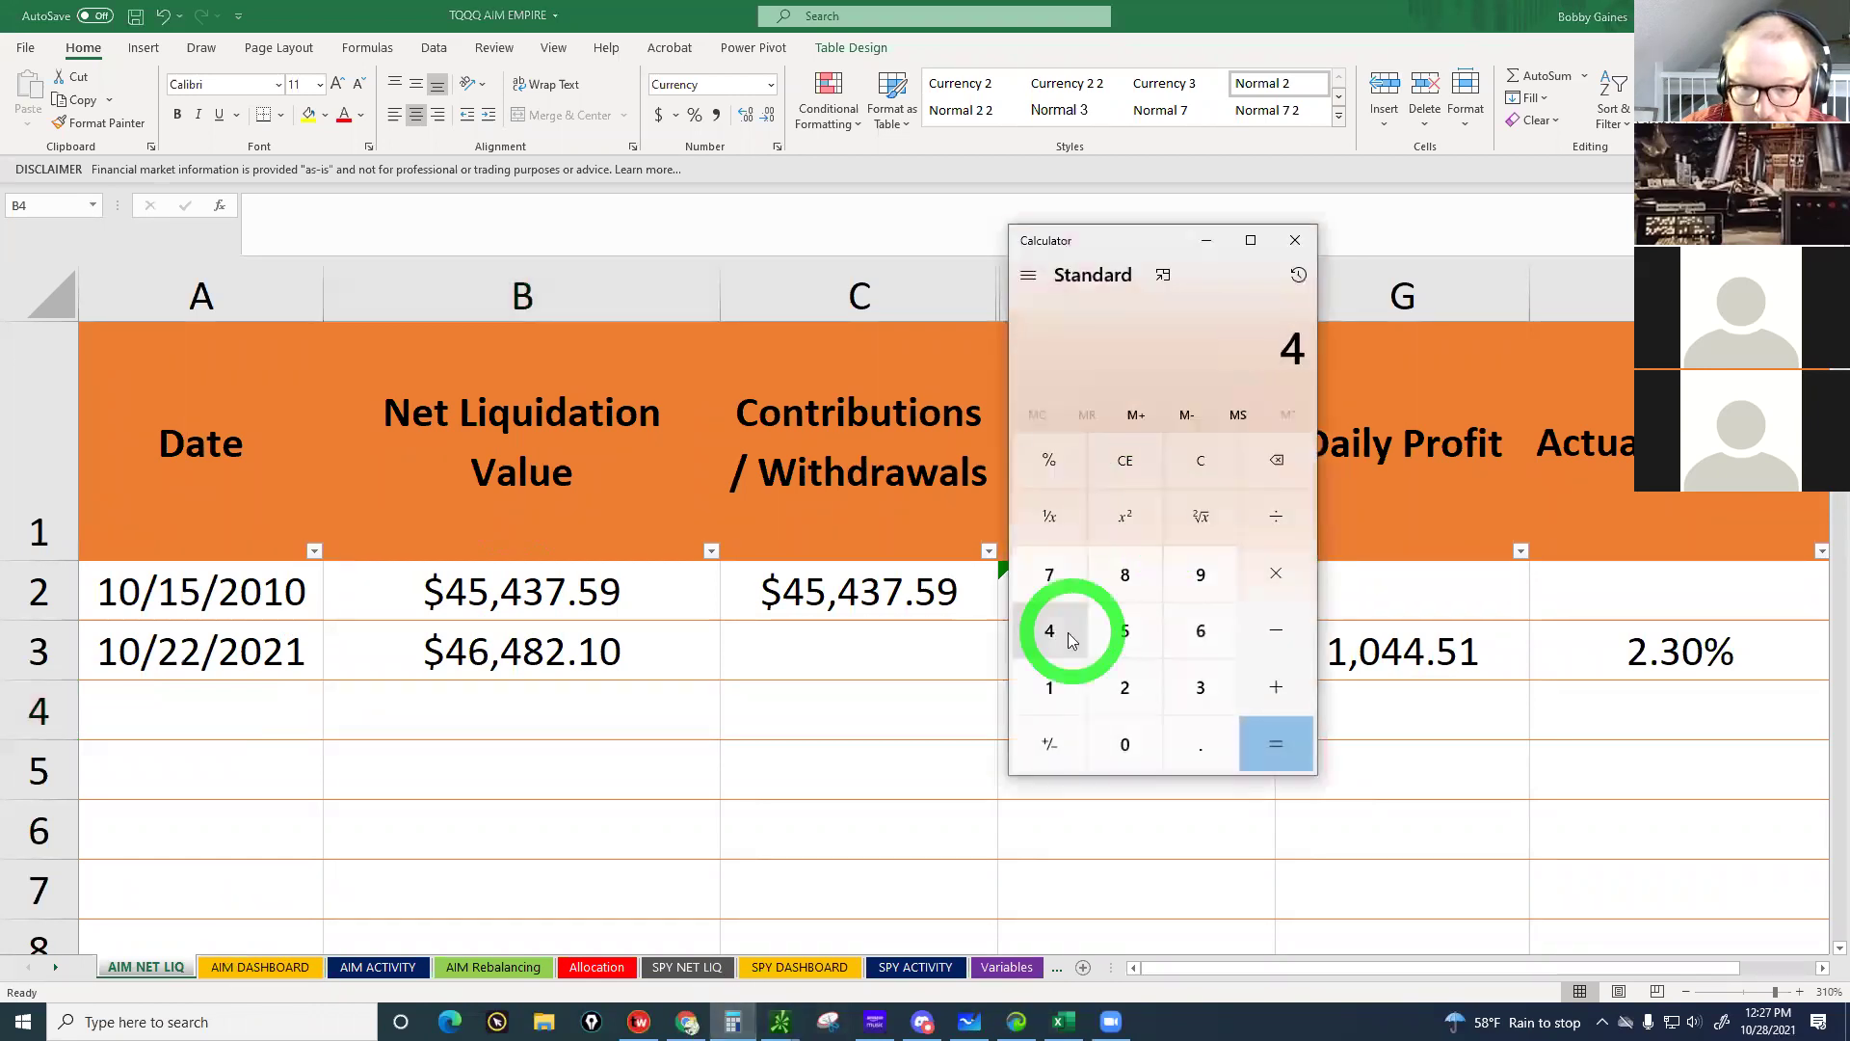
left_click(1124, 632)
left_click(1065, 633)
left_click(1201, 681)
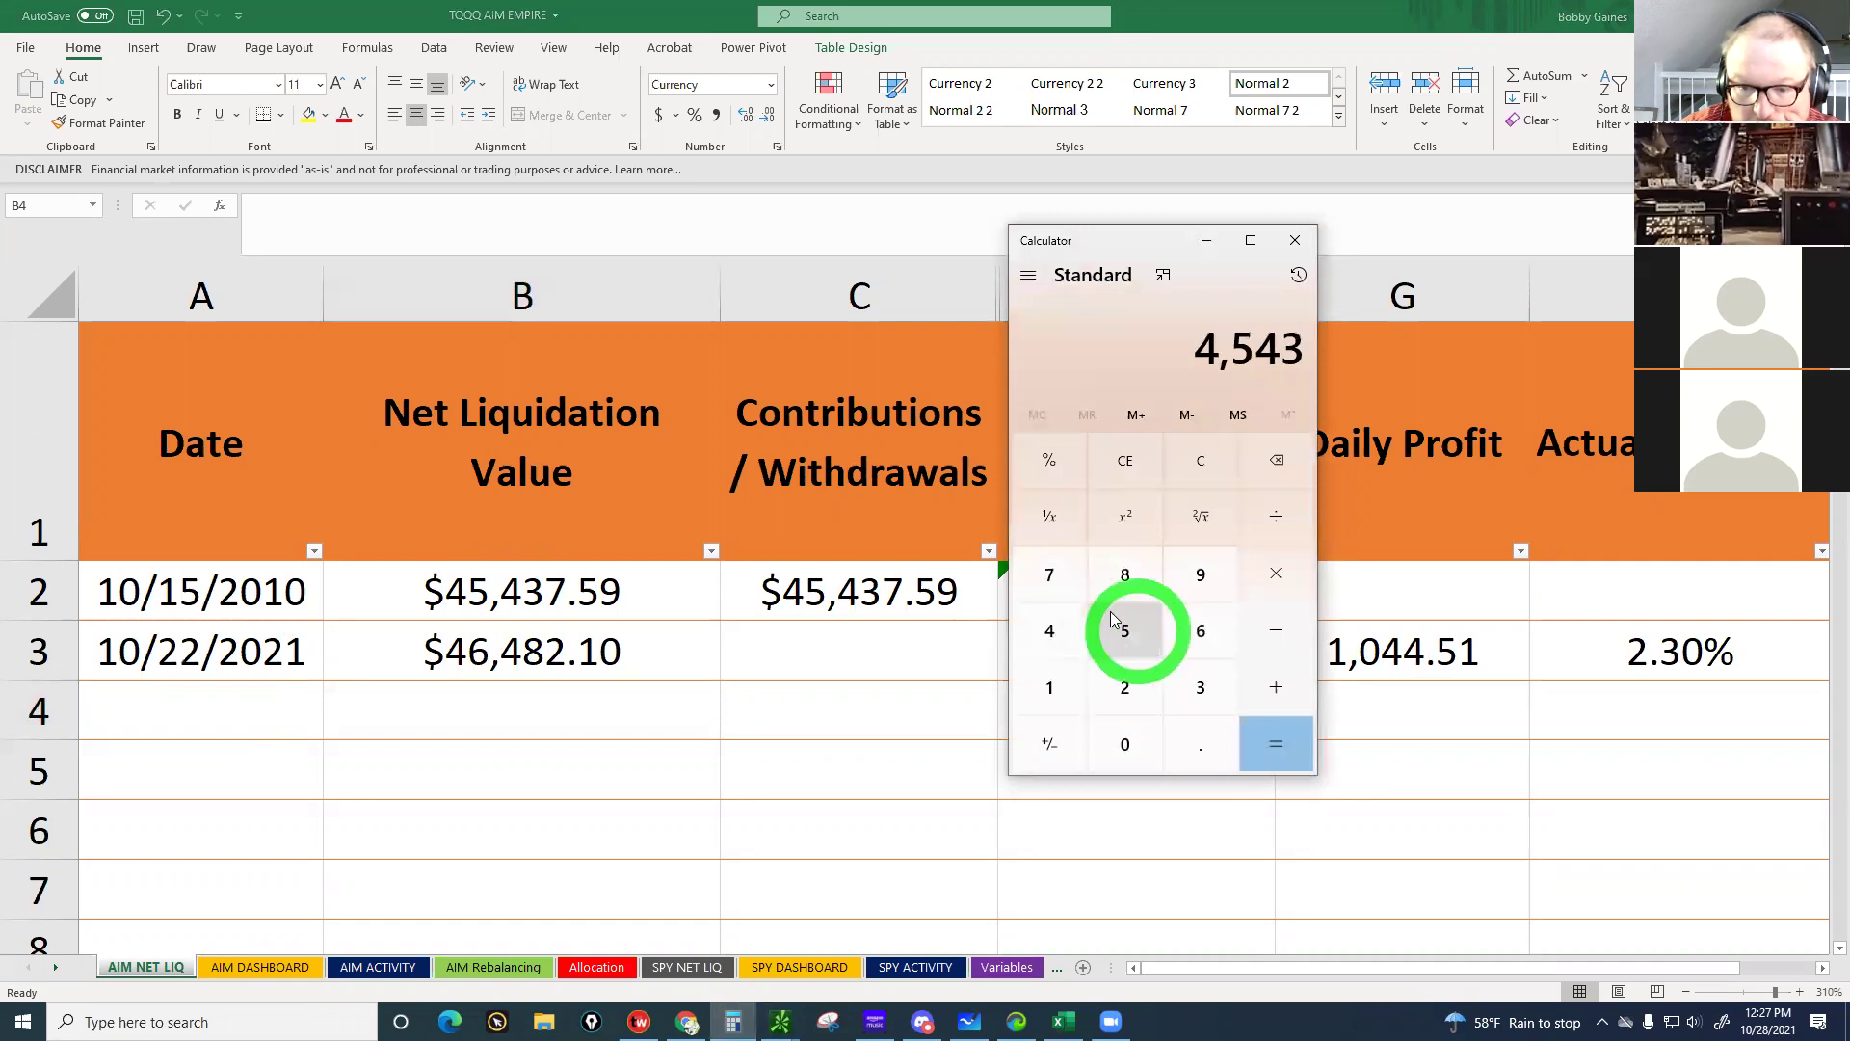
left_click(1060, 577)
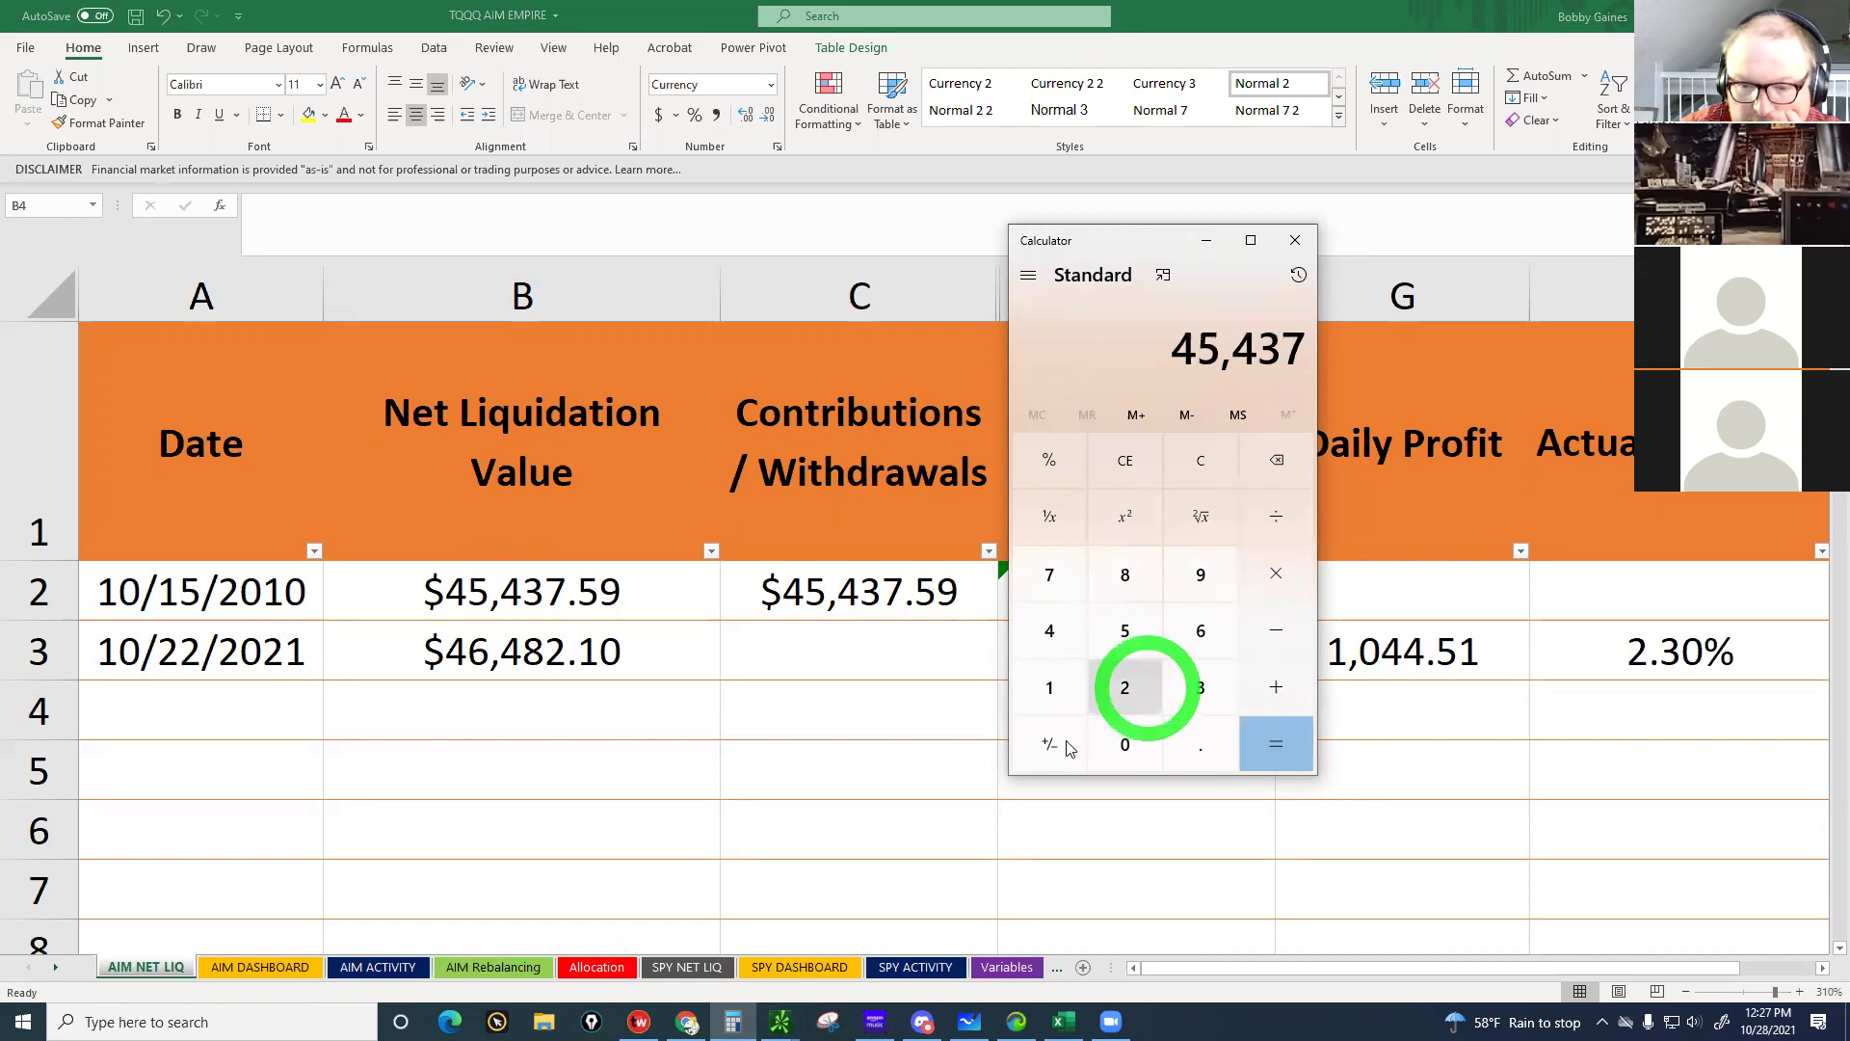
left_click(1278, 688)
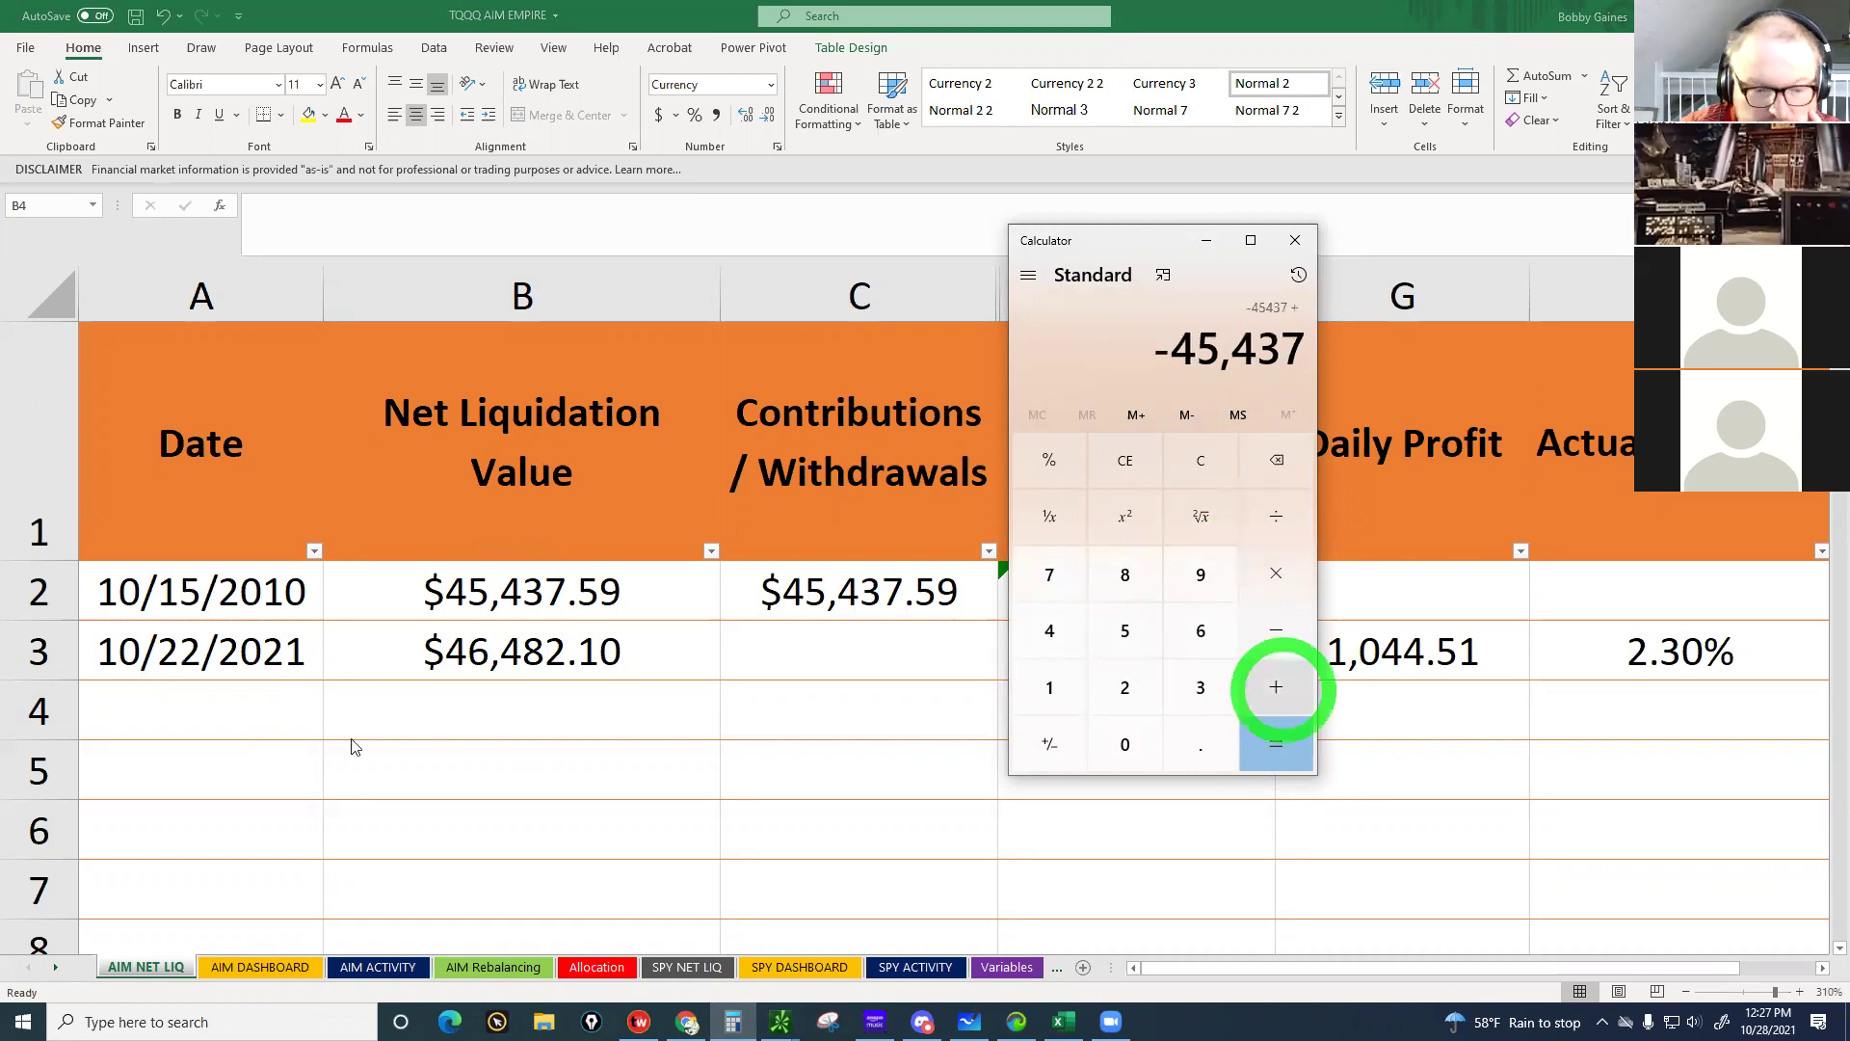
Switch between the AIM DASHBOARD and AIM NET LIQ sheets to check the portfolio value and overall profit
left_click(245, 966)
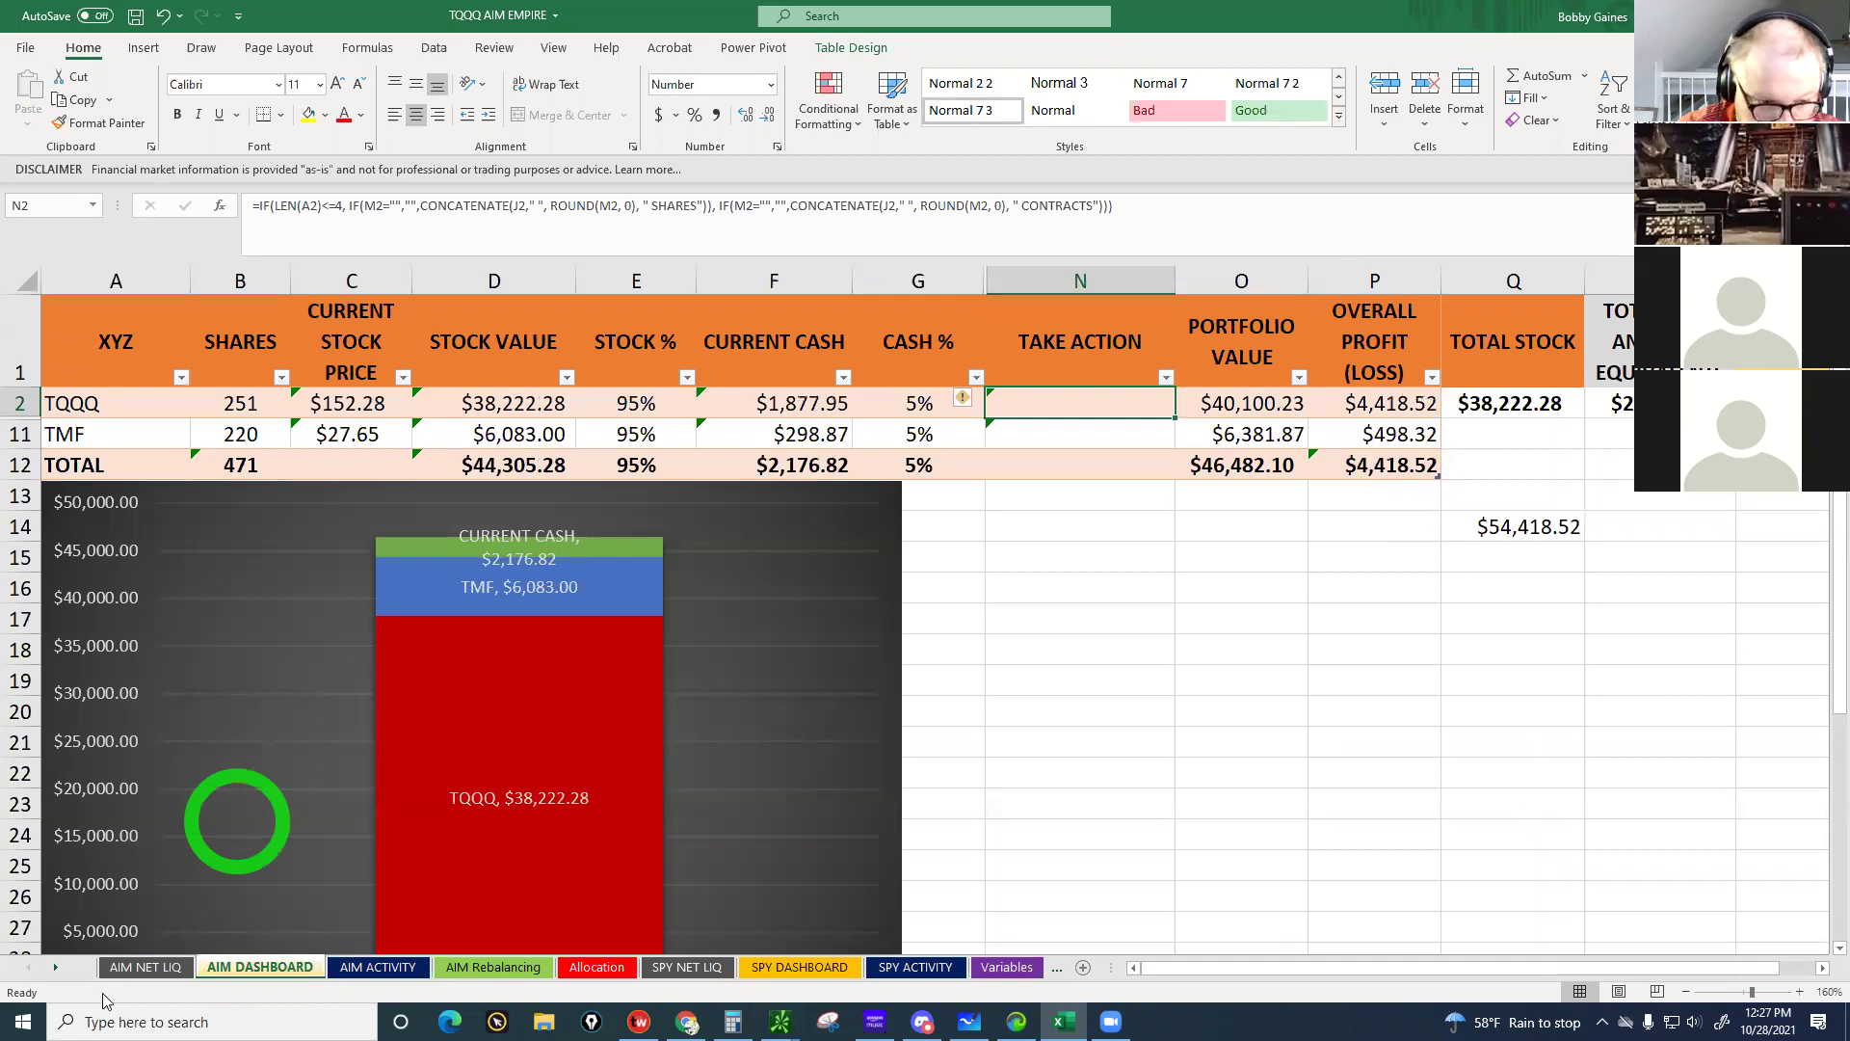
left_click(127, 975)
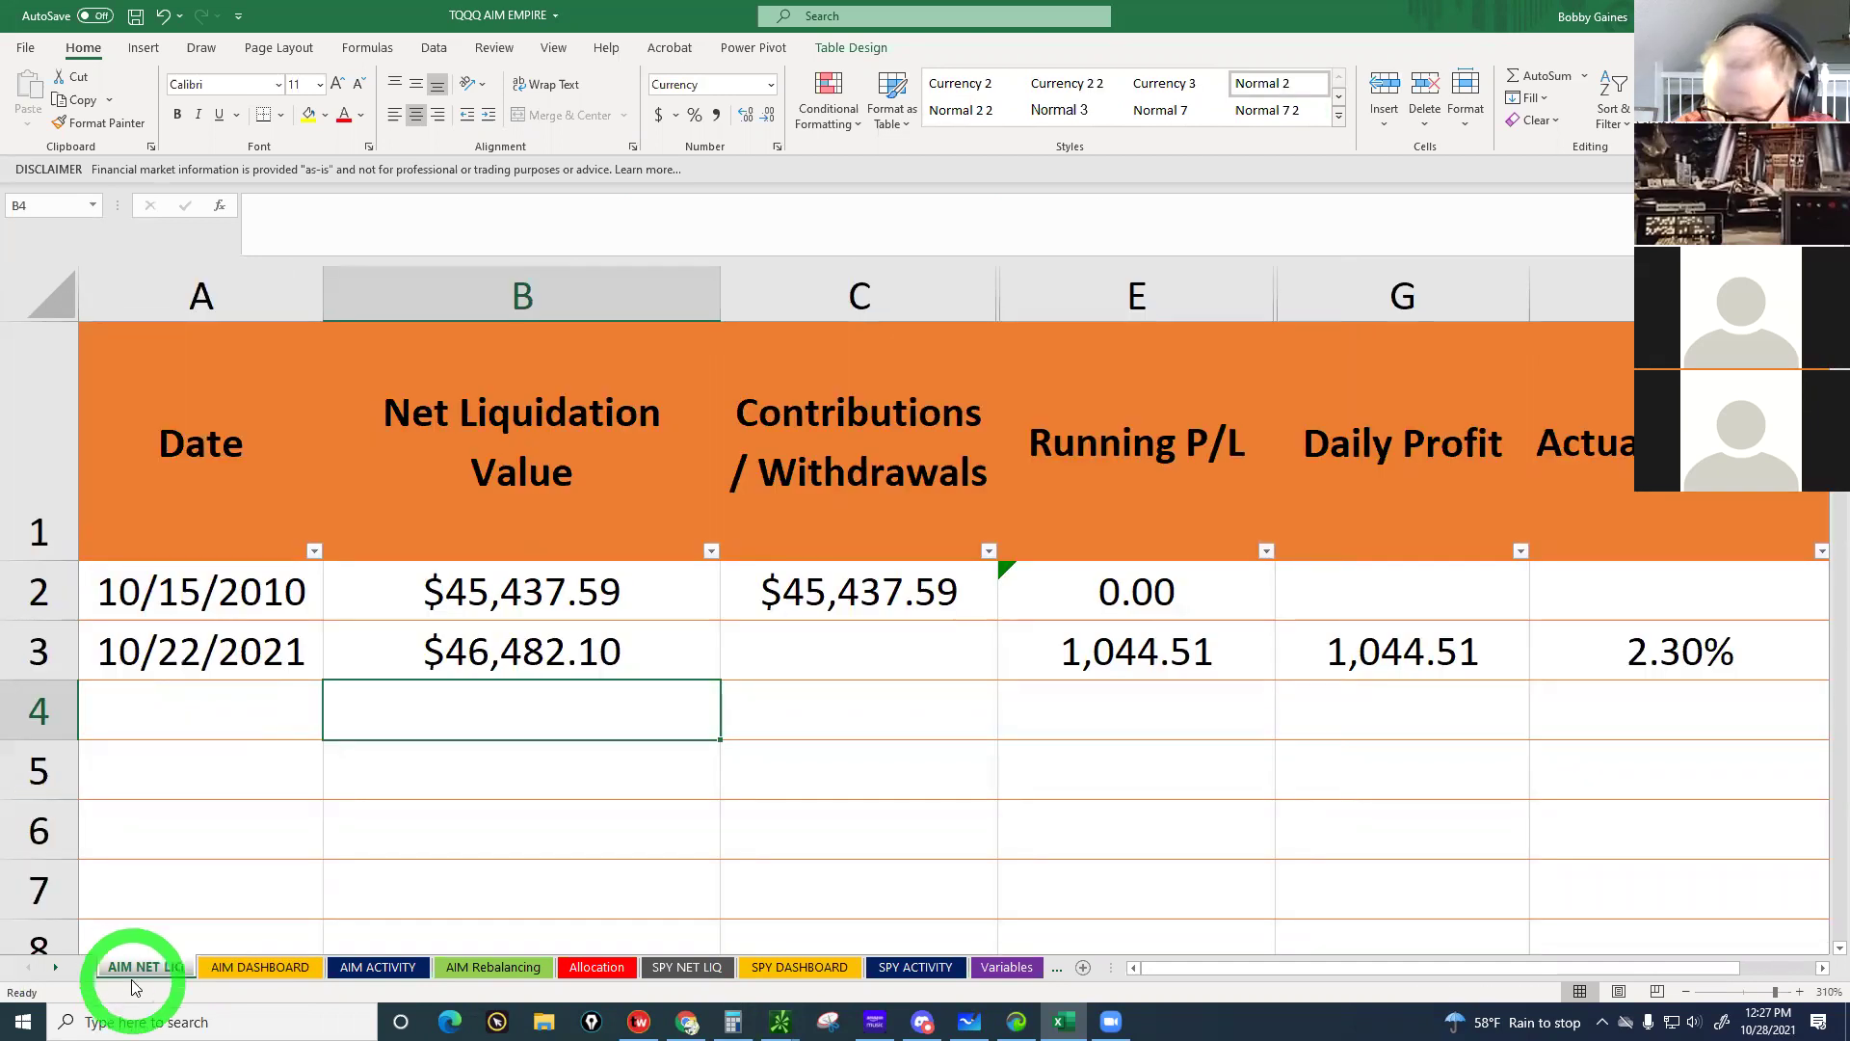
left_click(278, 968)
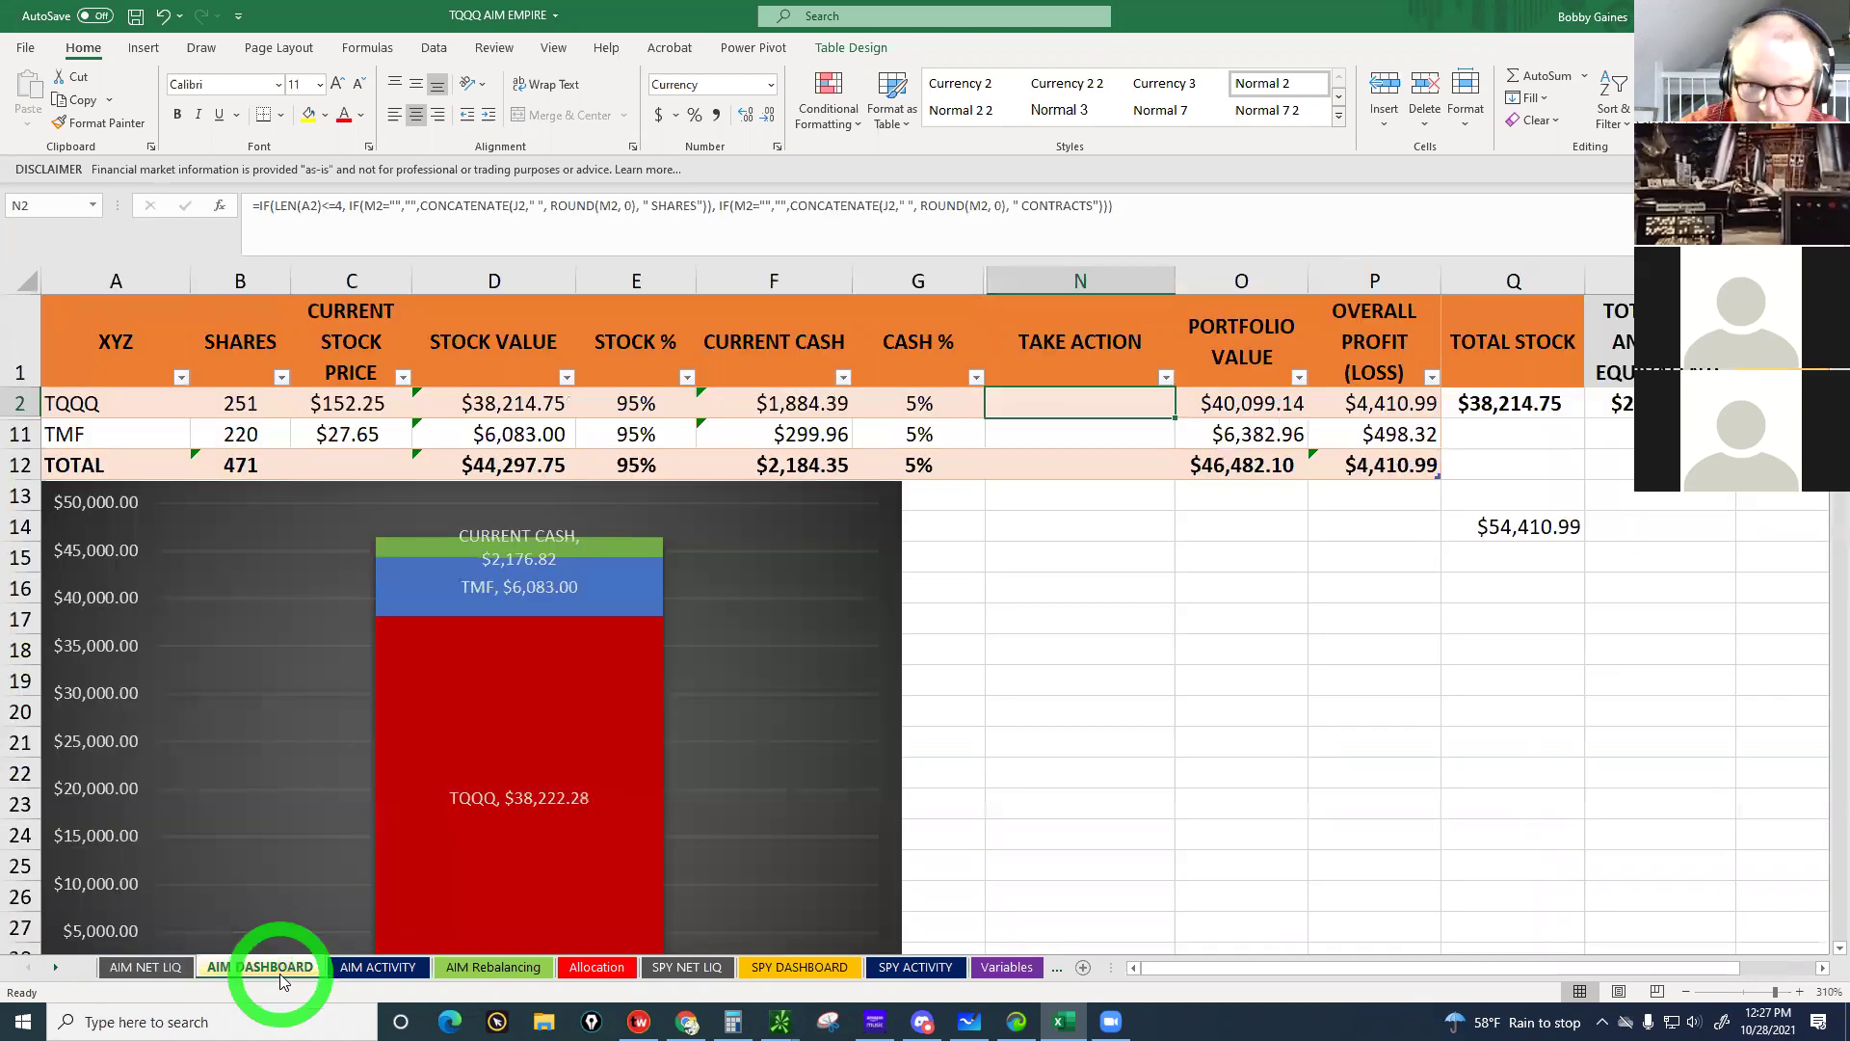
left_click(1255, 609)
left_click(1369, 471)
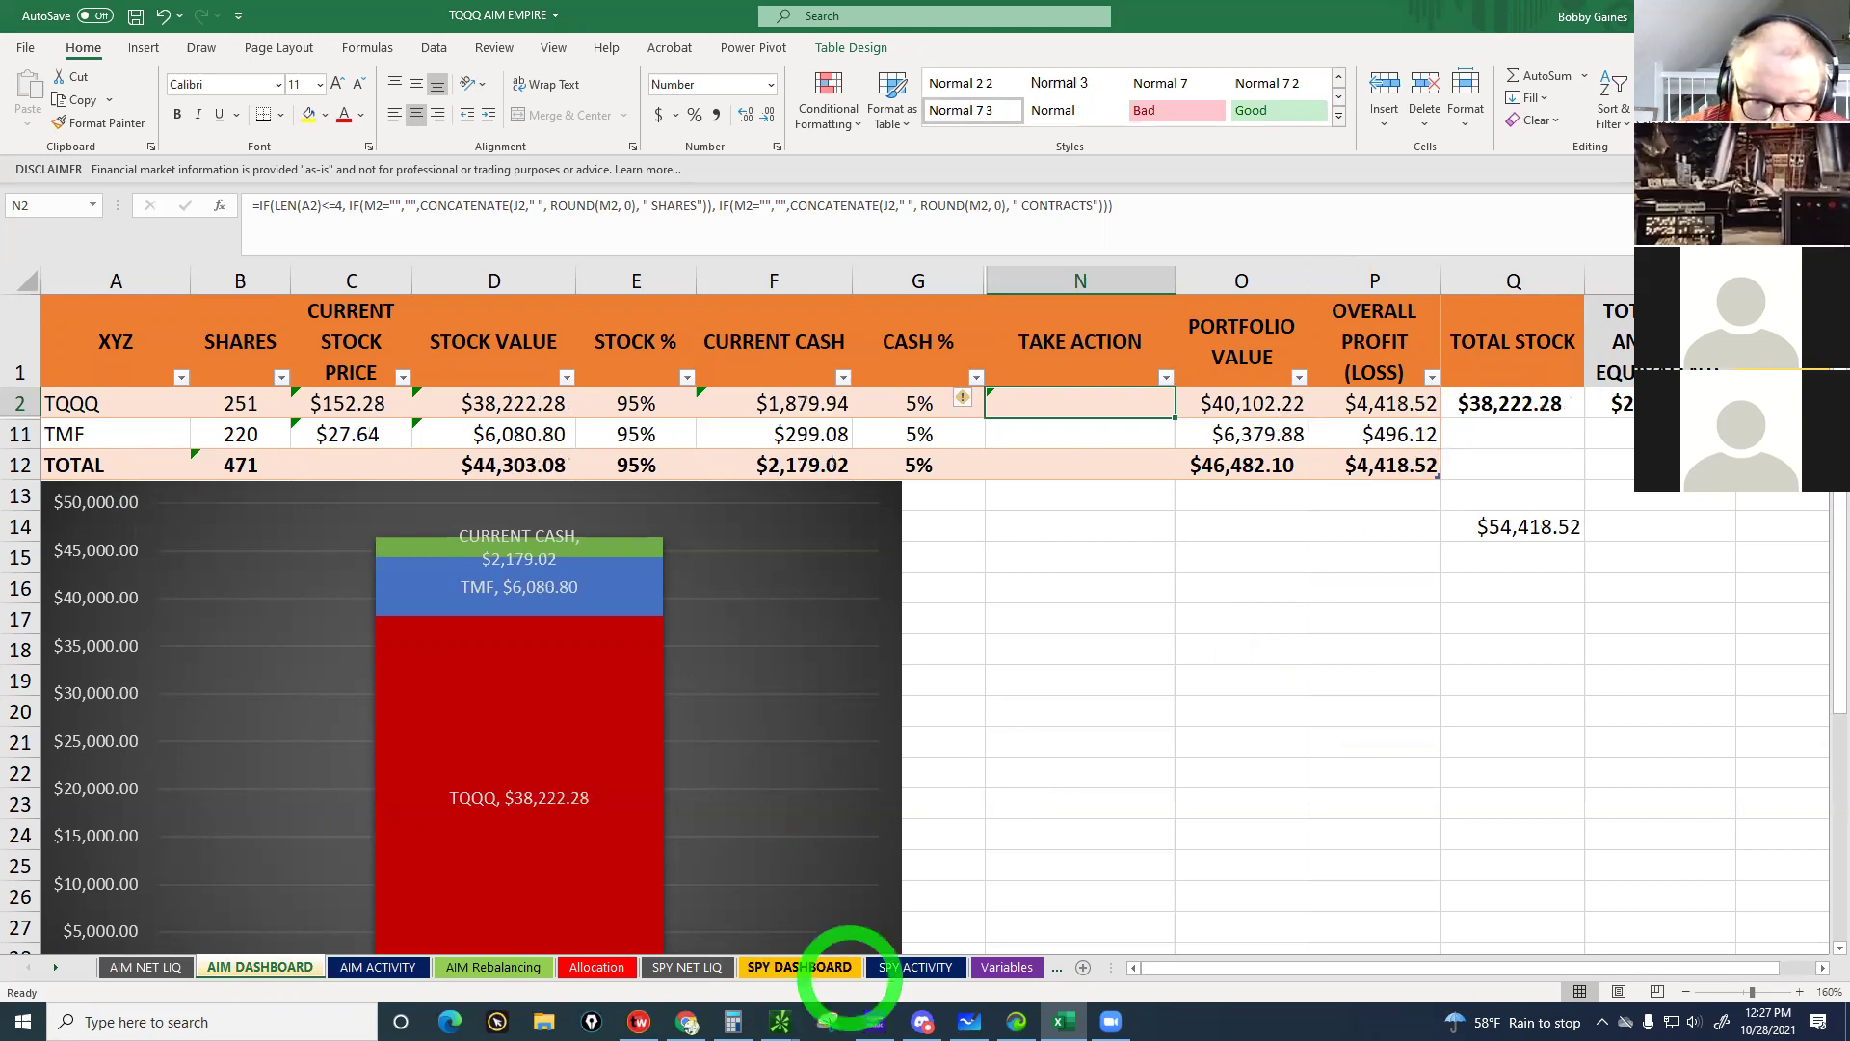
Add 48103 to the -45437 in Calculator to get the gain over the initial net liquidation value
left_click(733, 1021)
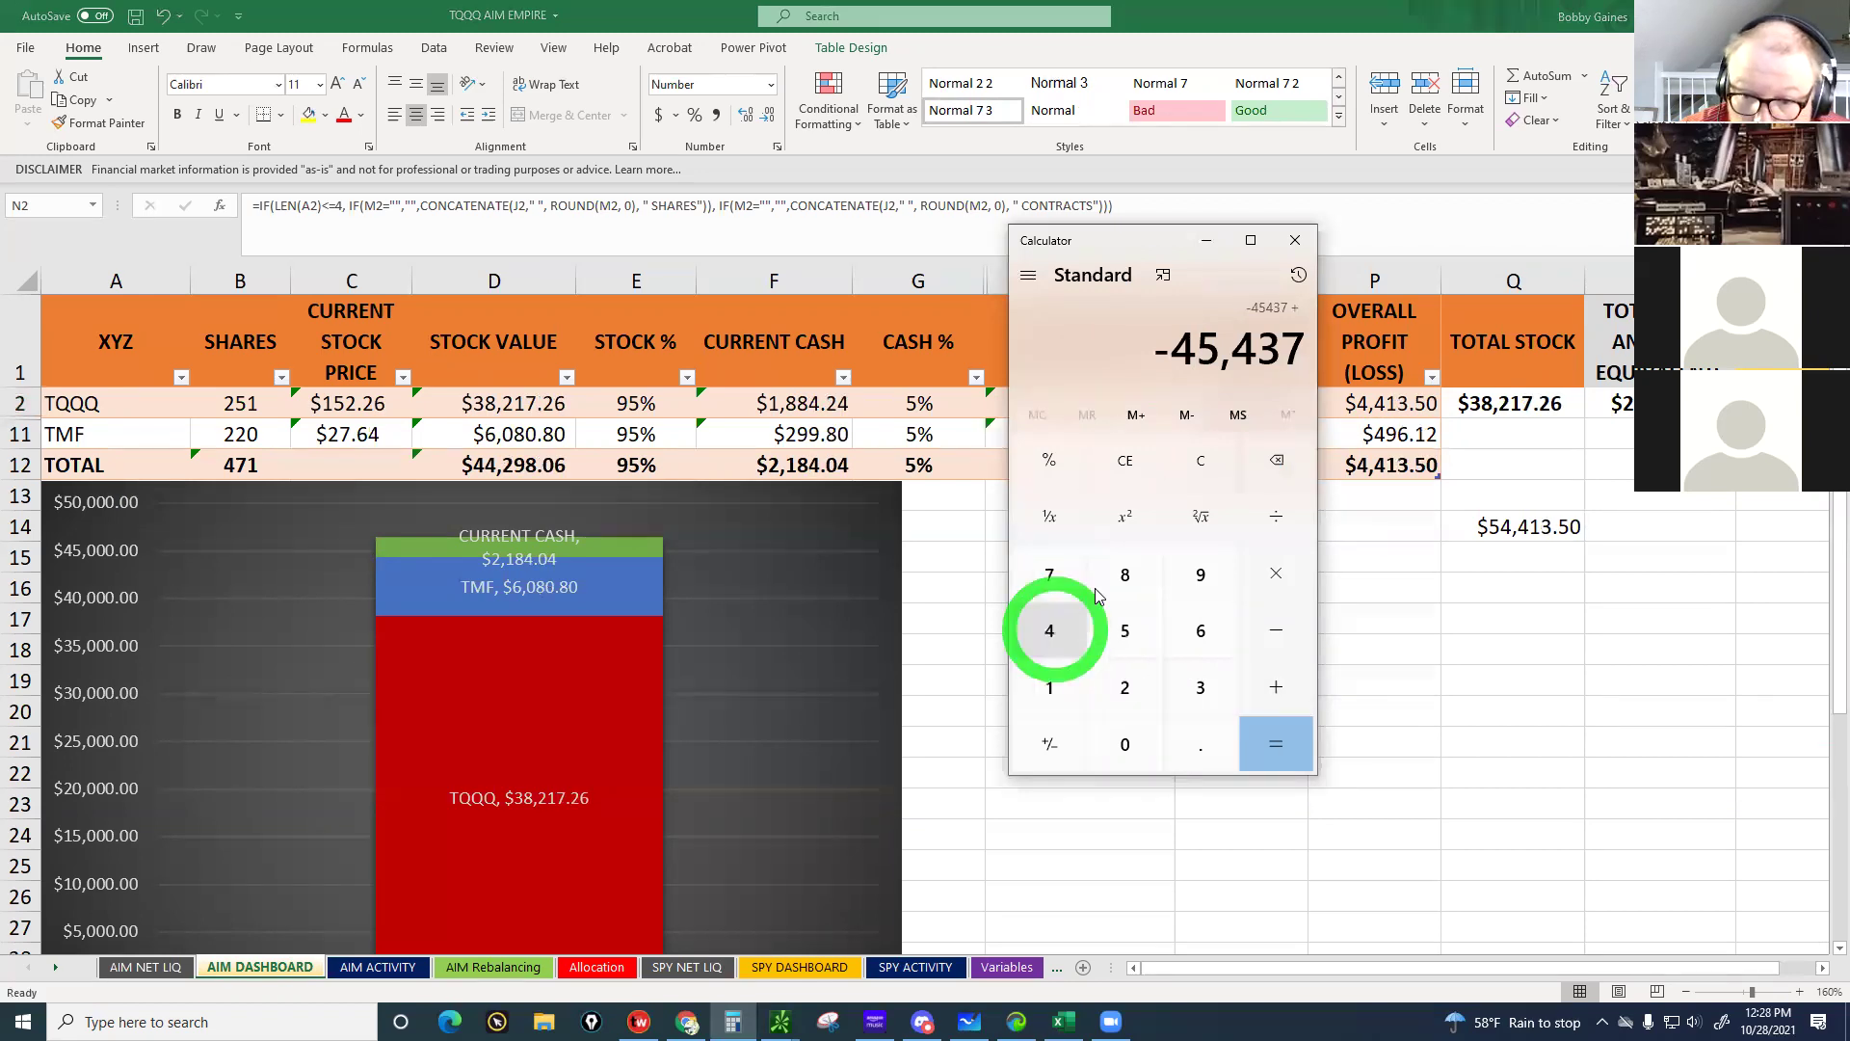
type("481")
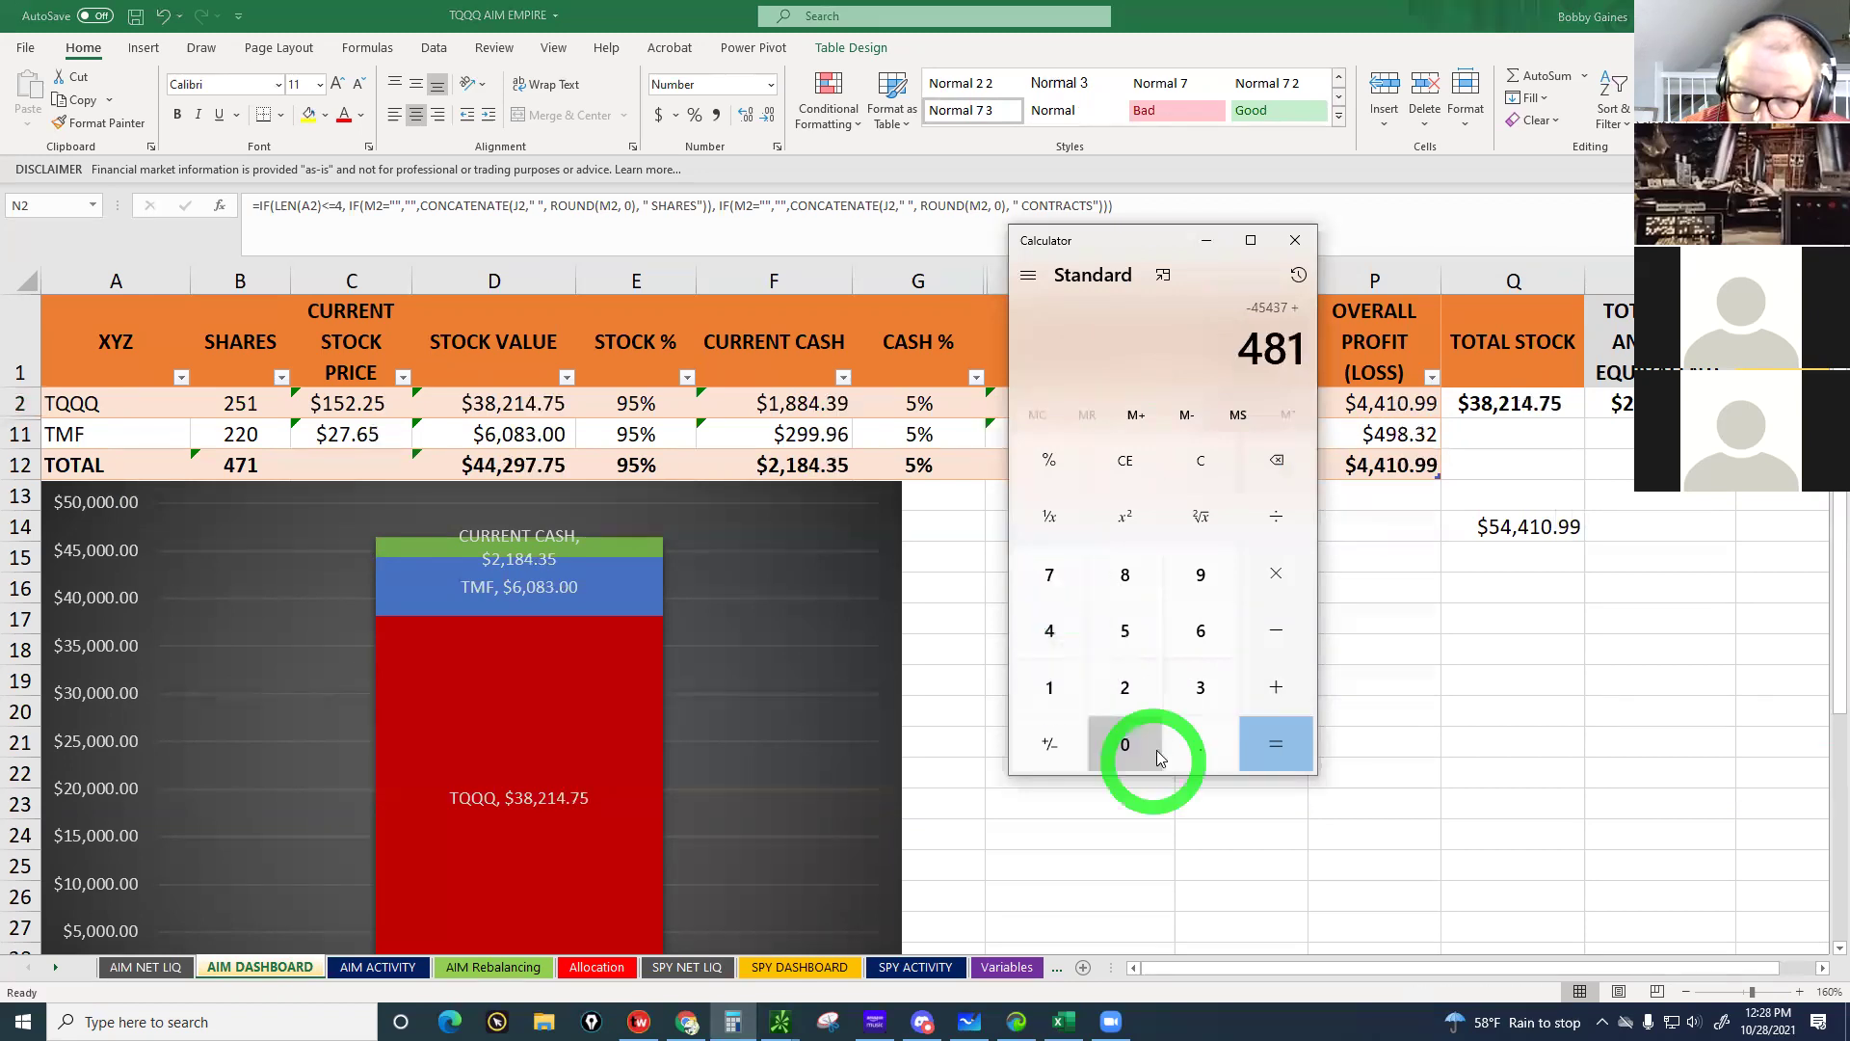
left_click(1155, 766)
left_click(1195, 702)
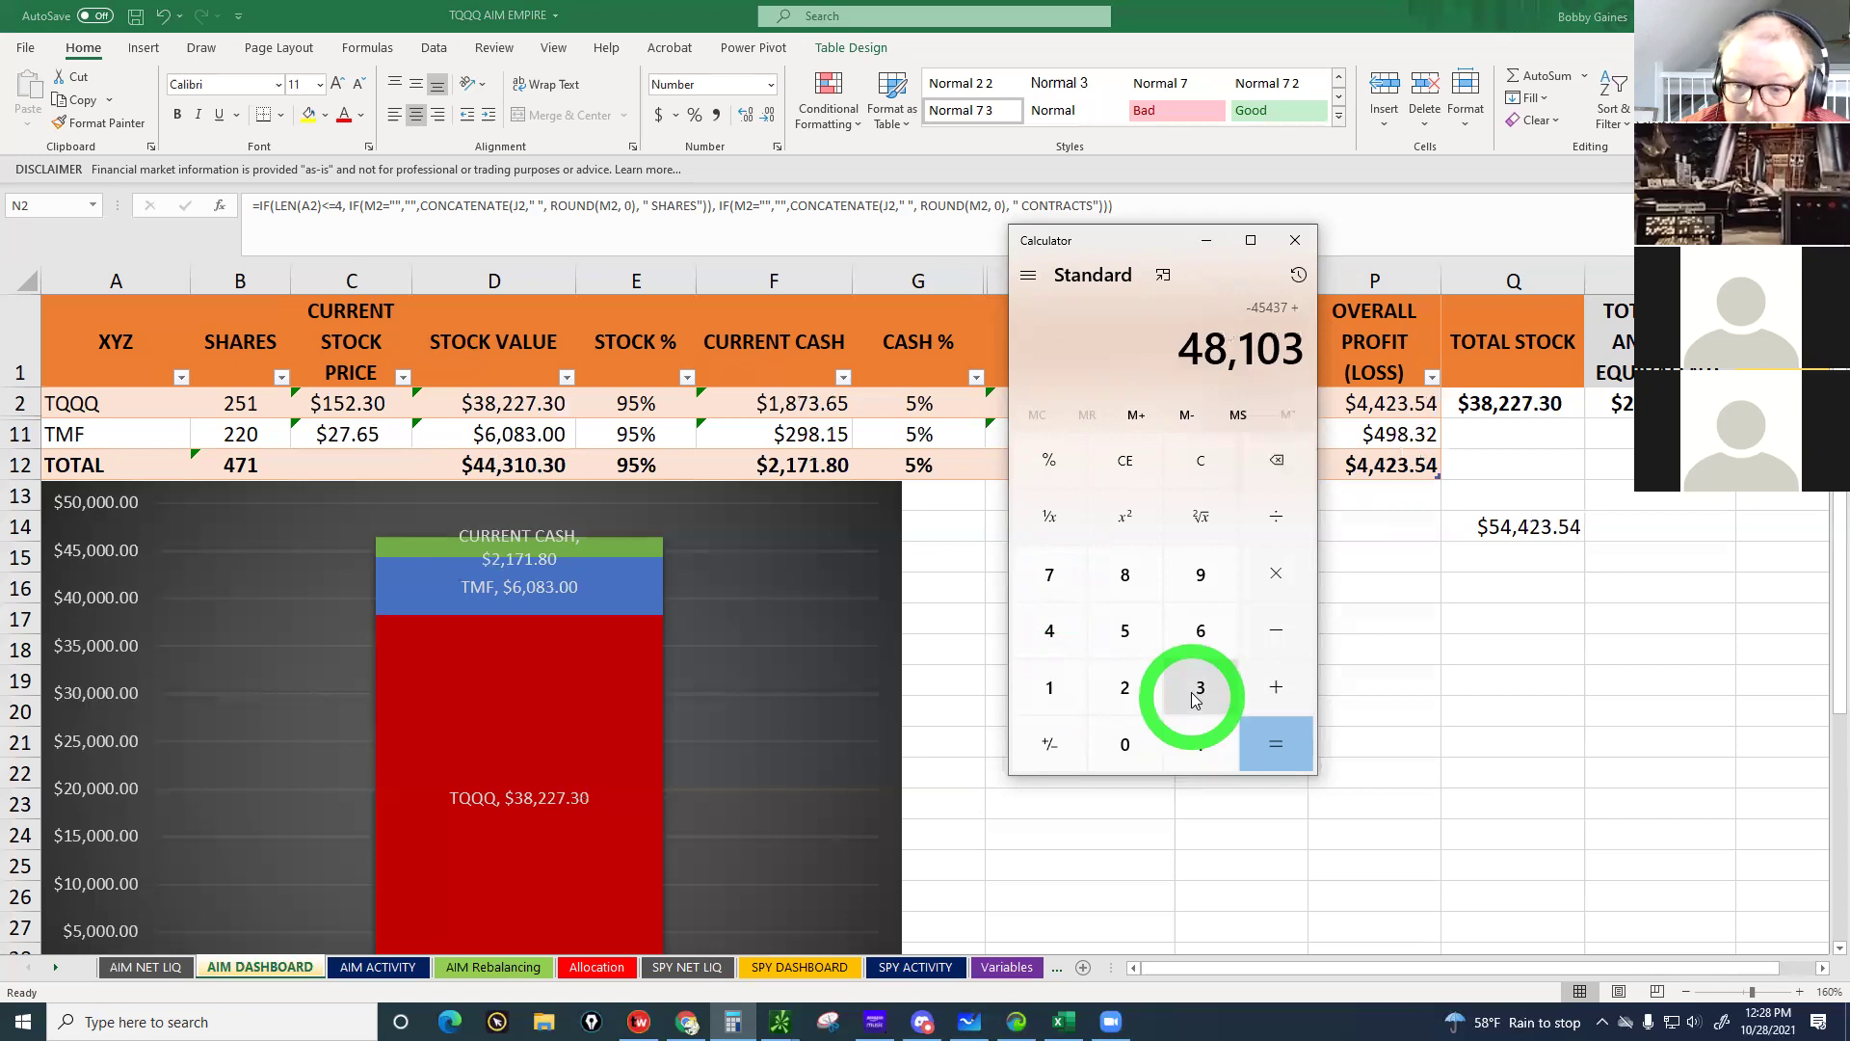
left_click(1268, 740)
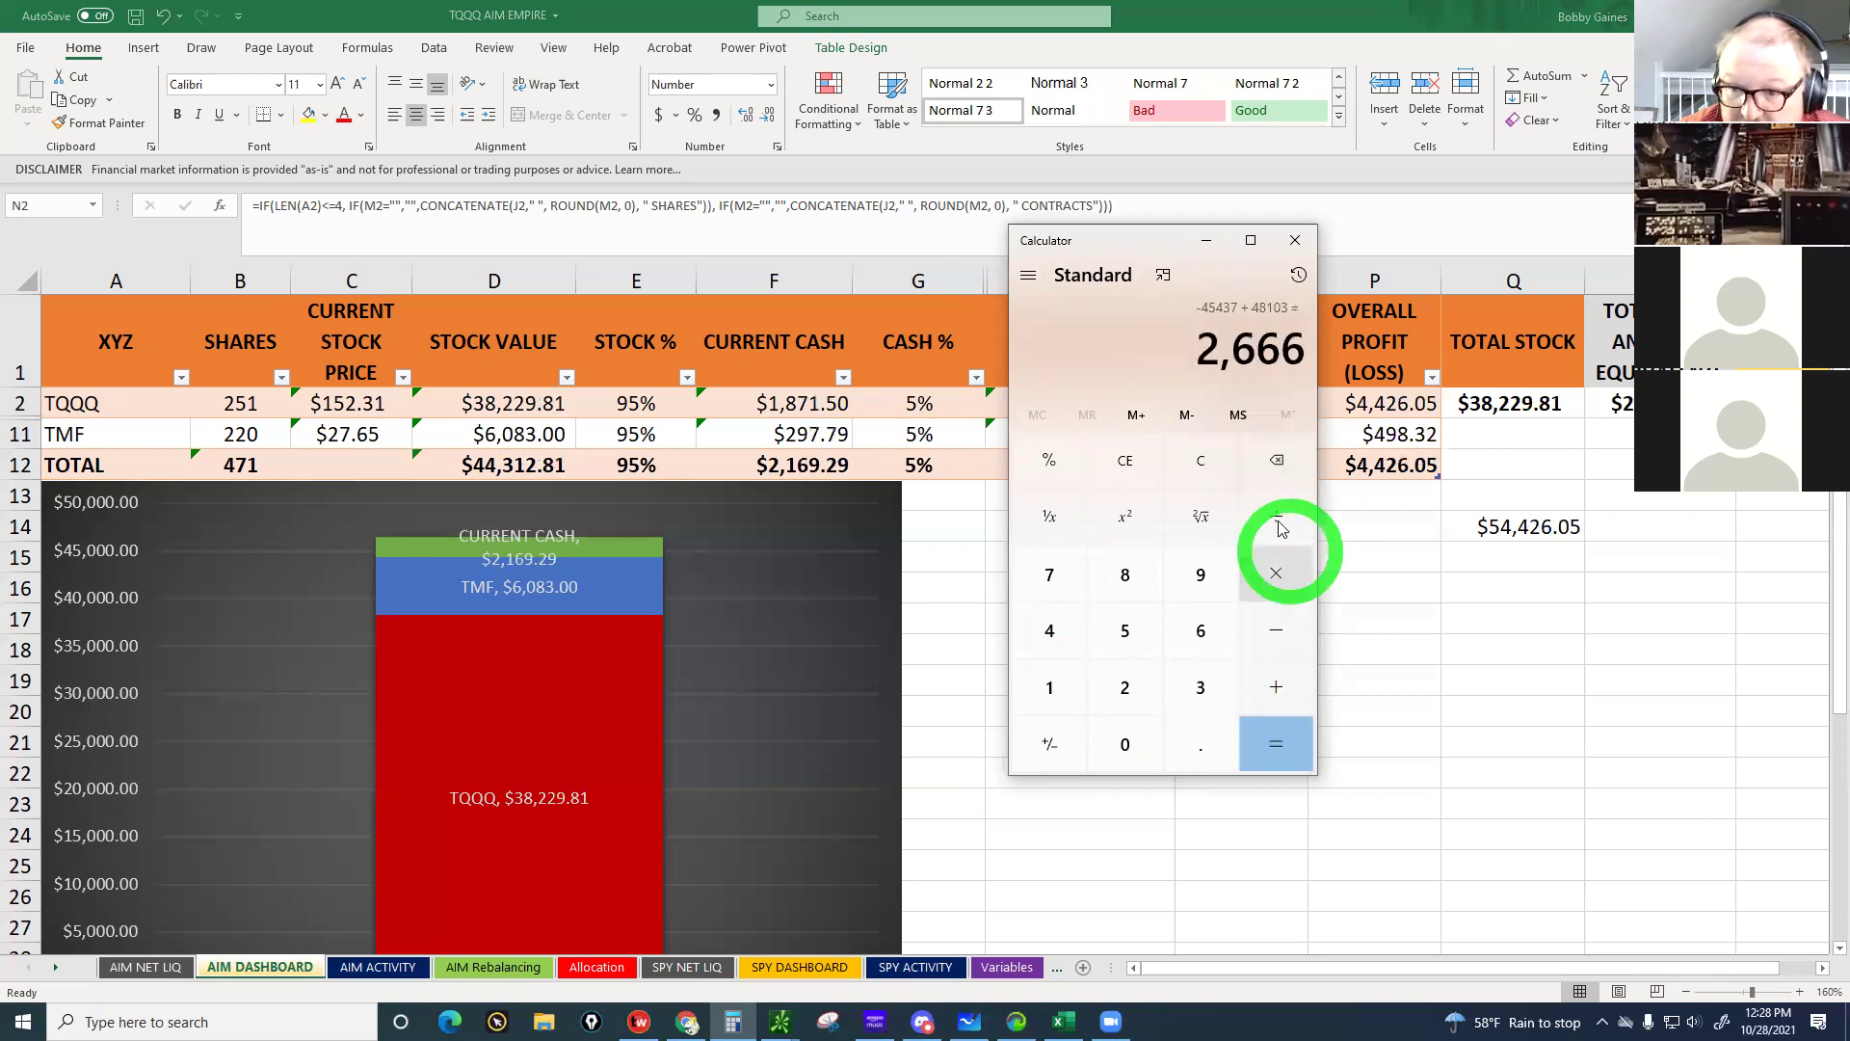
Divide the gain by the initial net liquidation value 45437 from the AIM NET LIQ sheet, then minimize Calculator
left_click(159, 967)
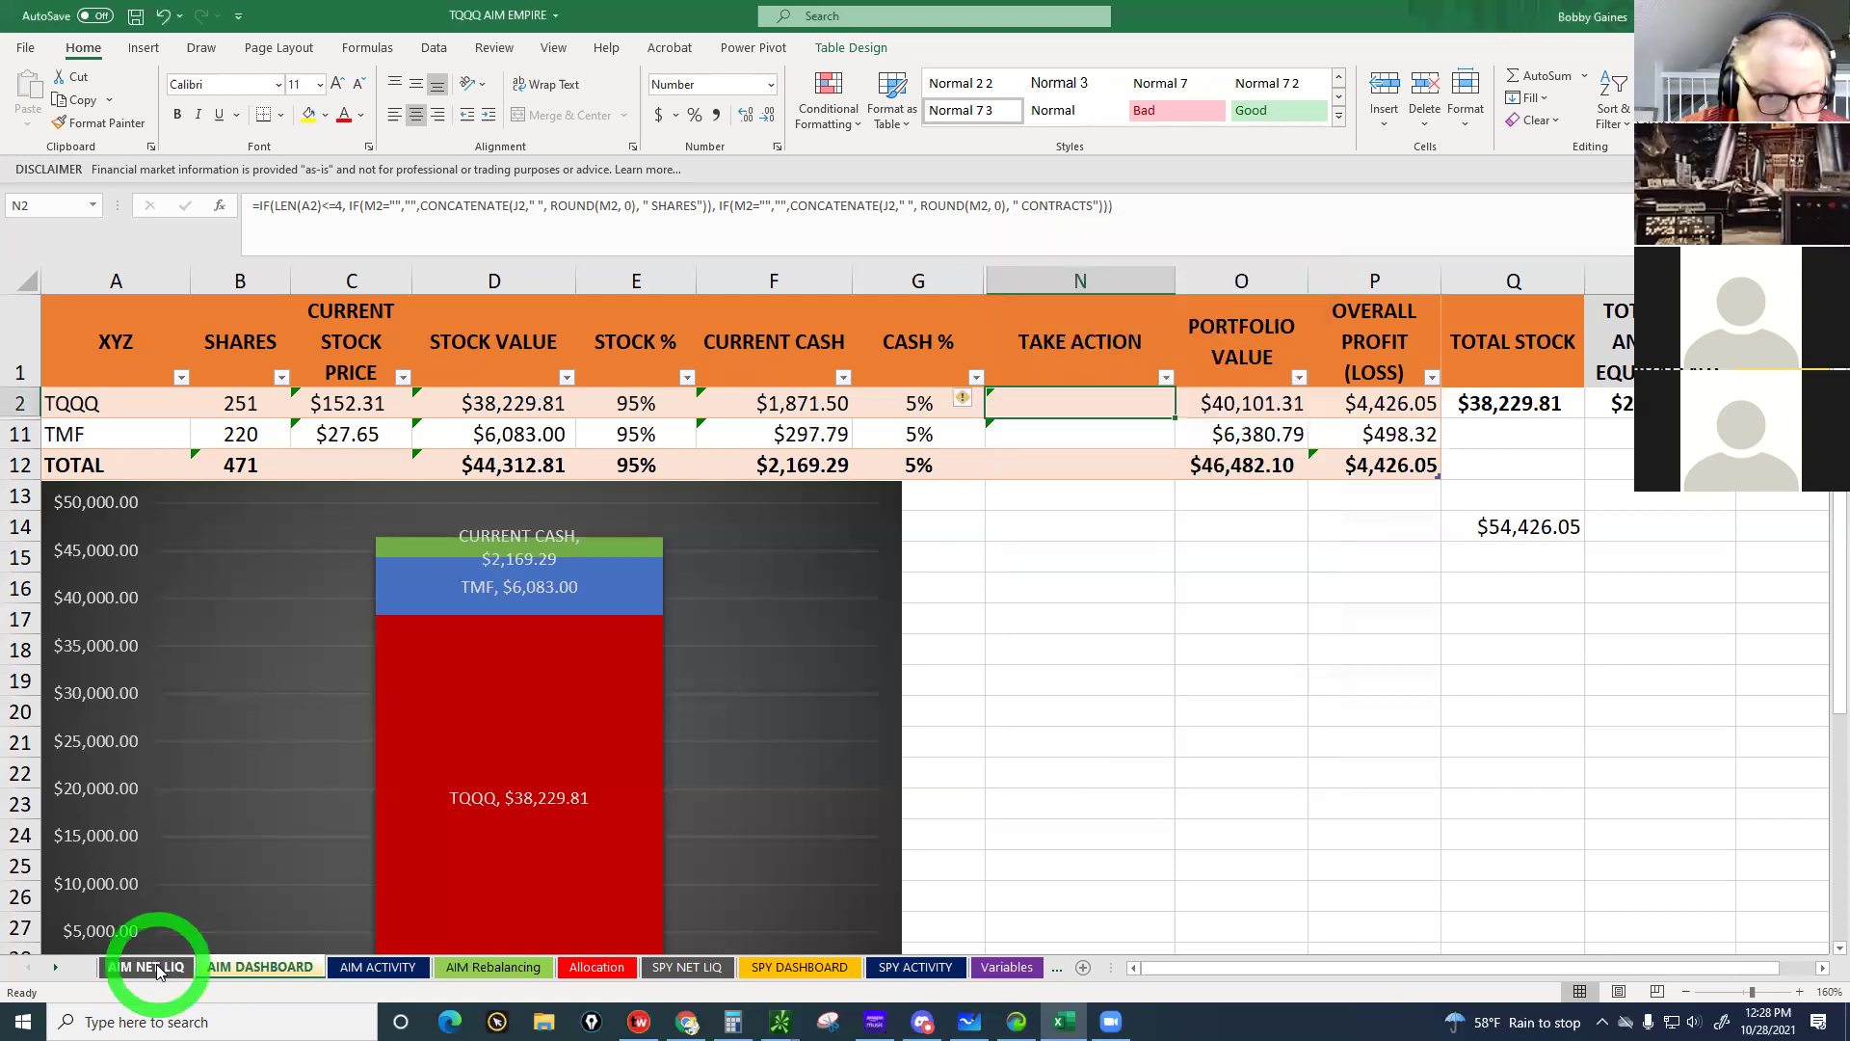
left_click(154, 967)
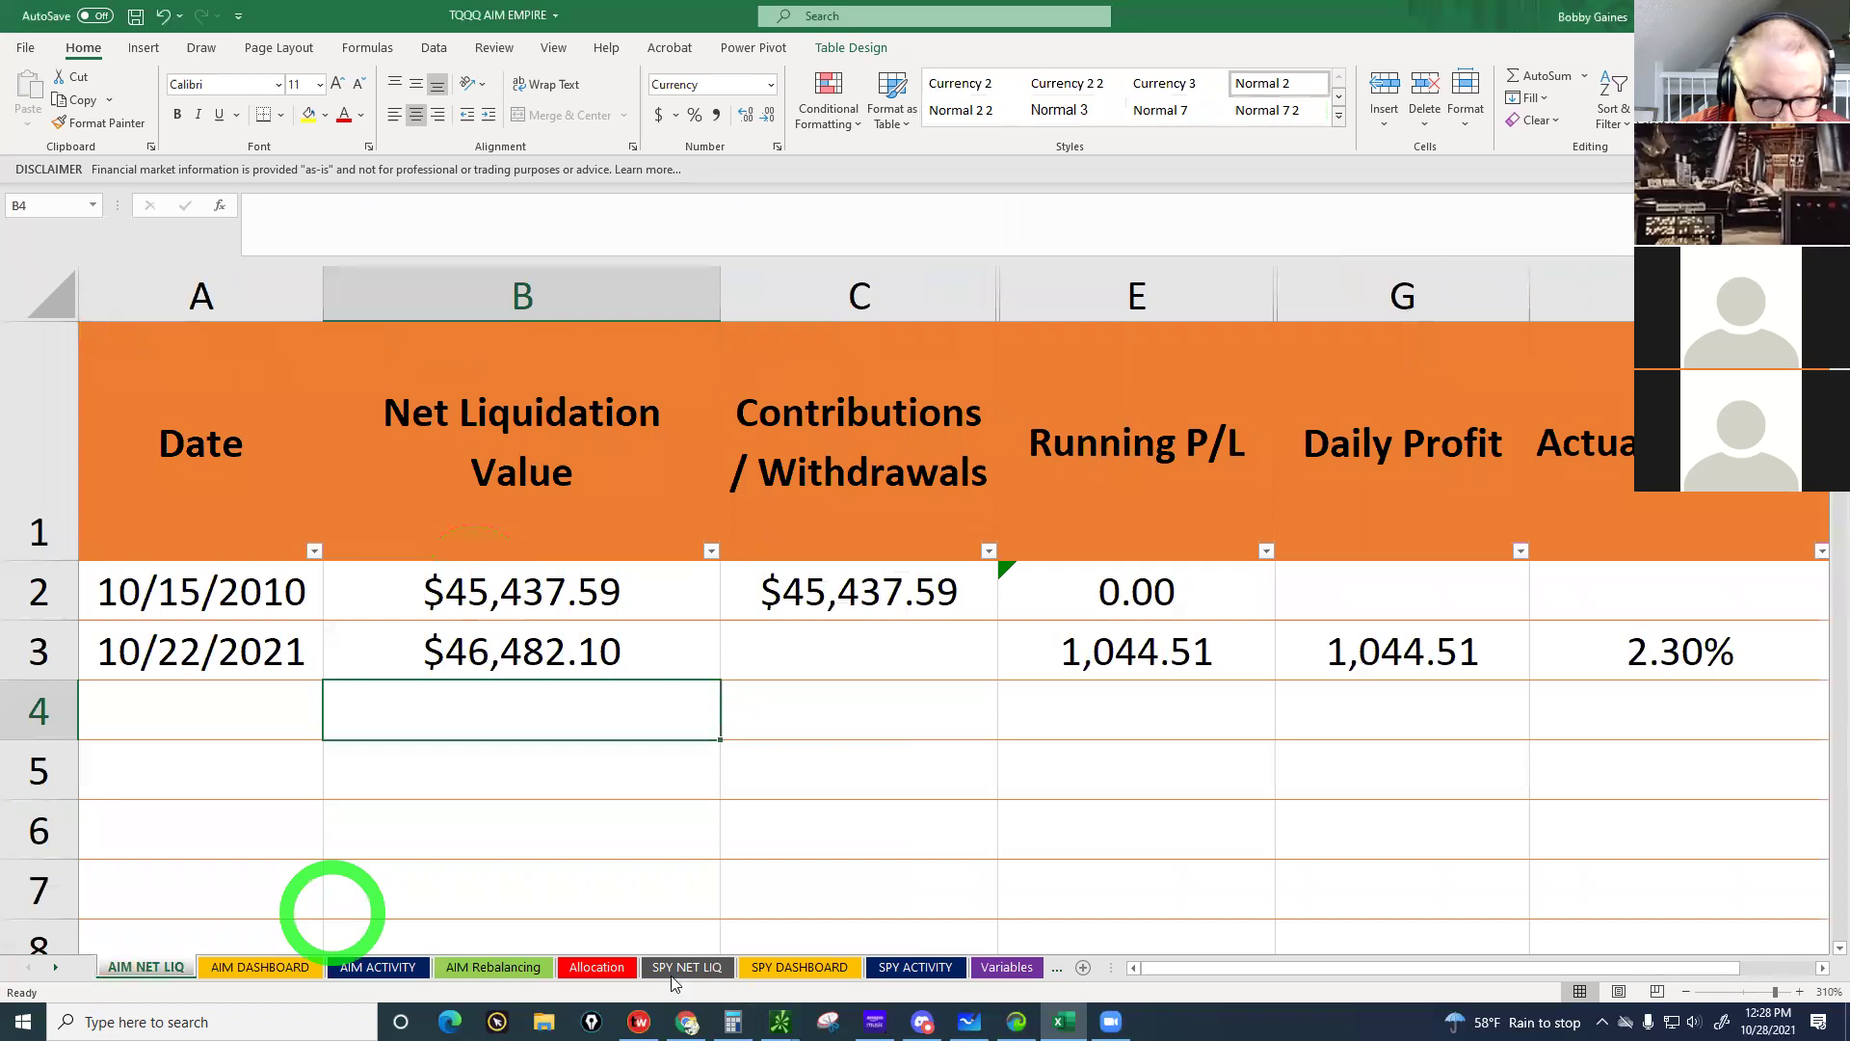
left_click(732, 1022)
left_click(1082, 637)
left_click(1122, 637)
left_click(1070, 636)
left_click(1198, 687)
left_click(1050, 576)
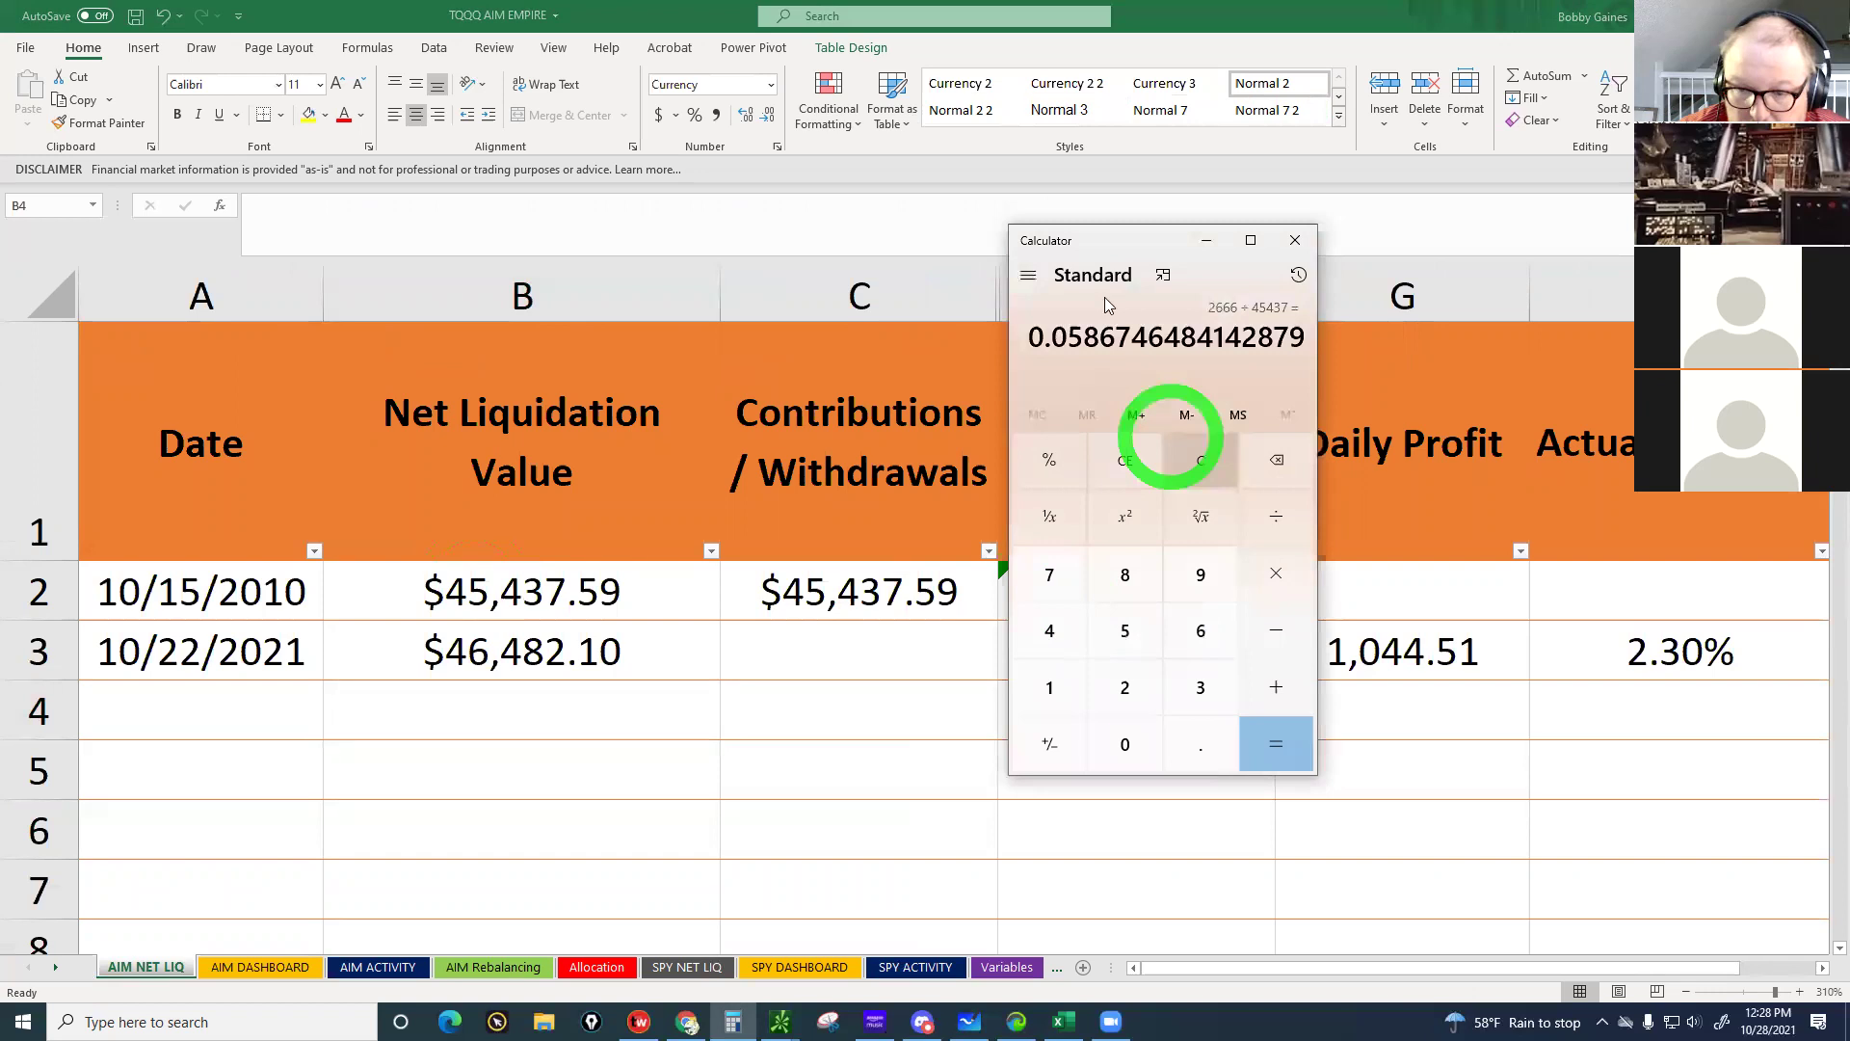
left_click(1108, 234)
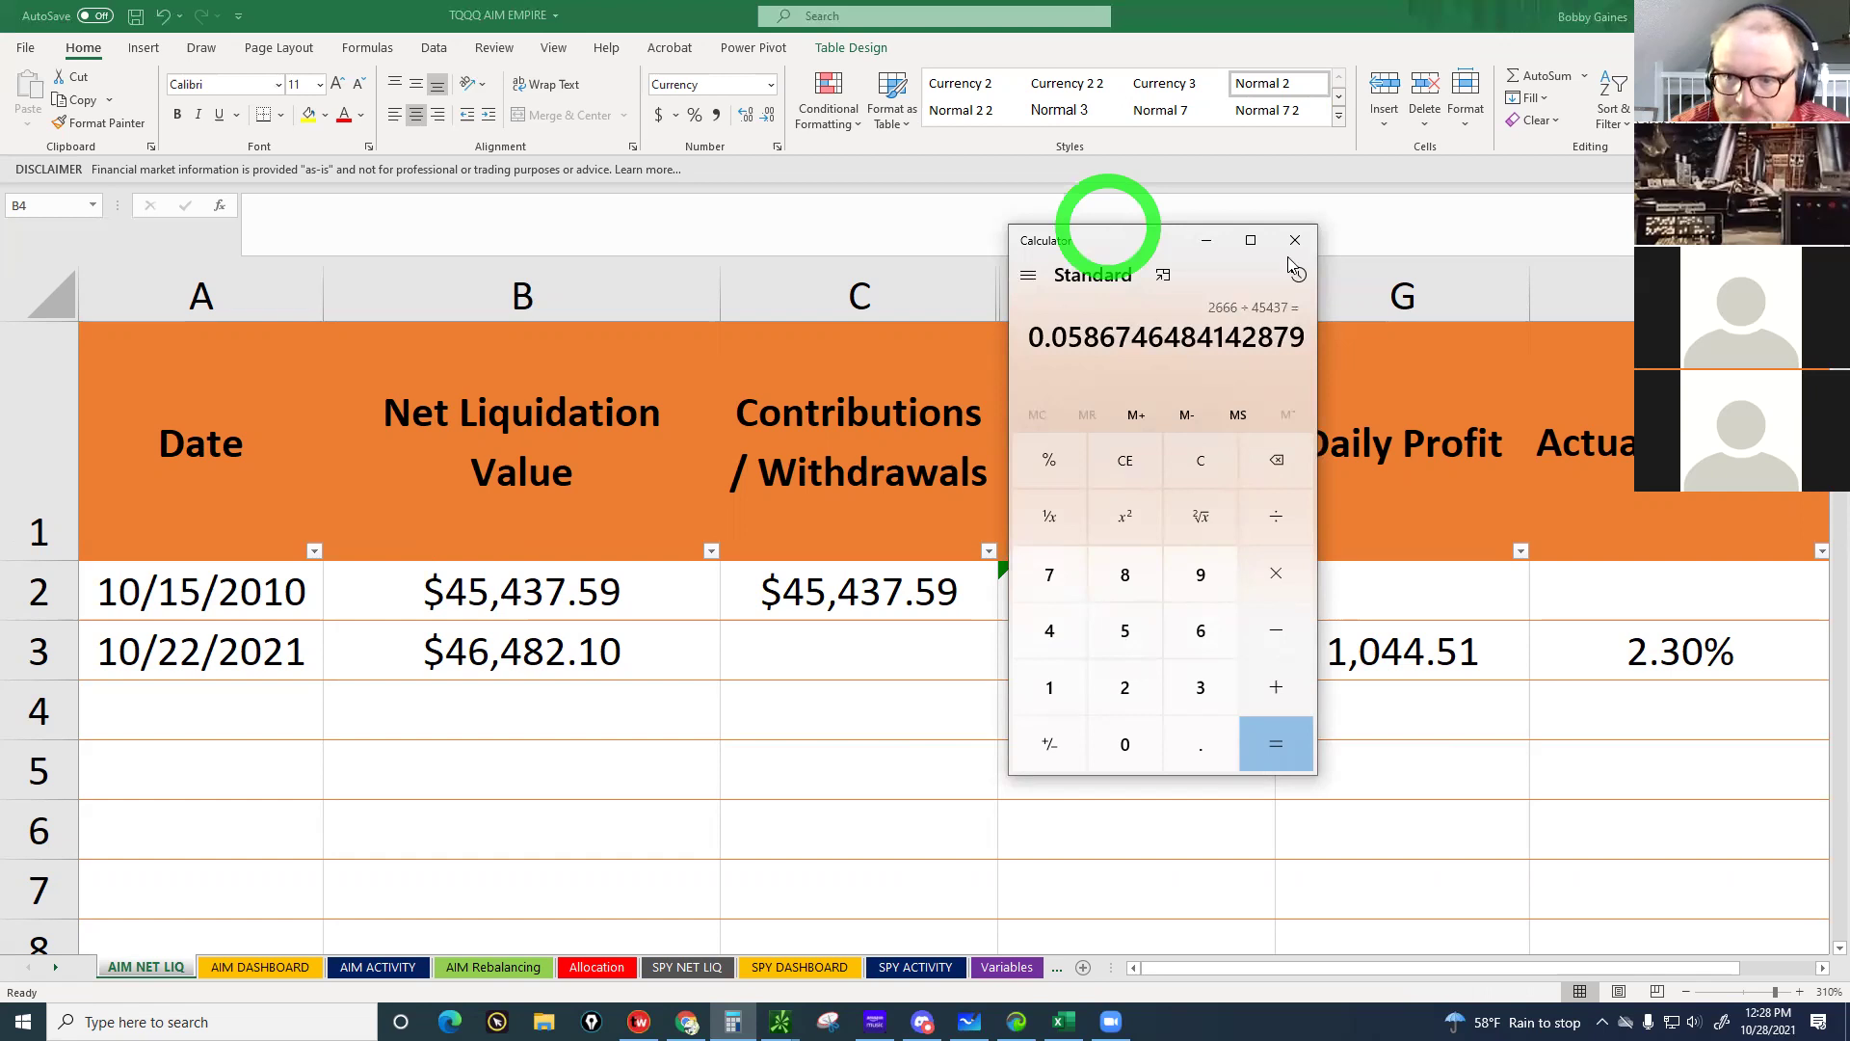
left_click(1202, 249)
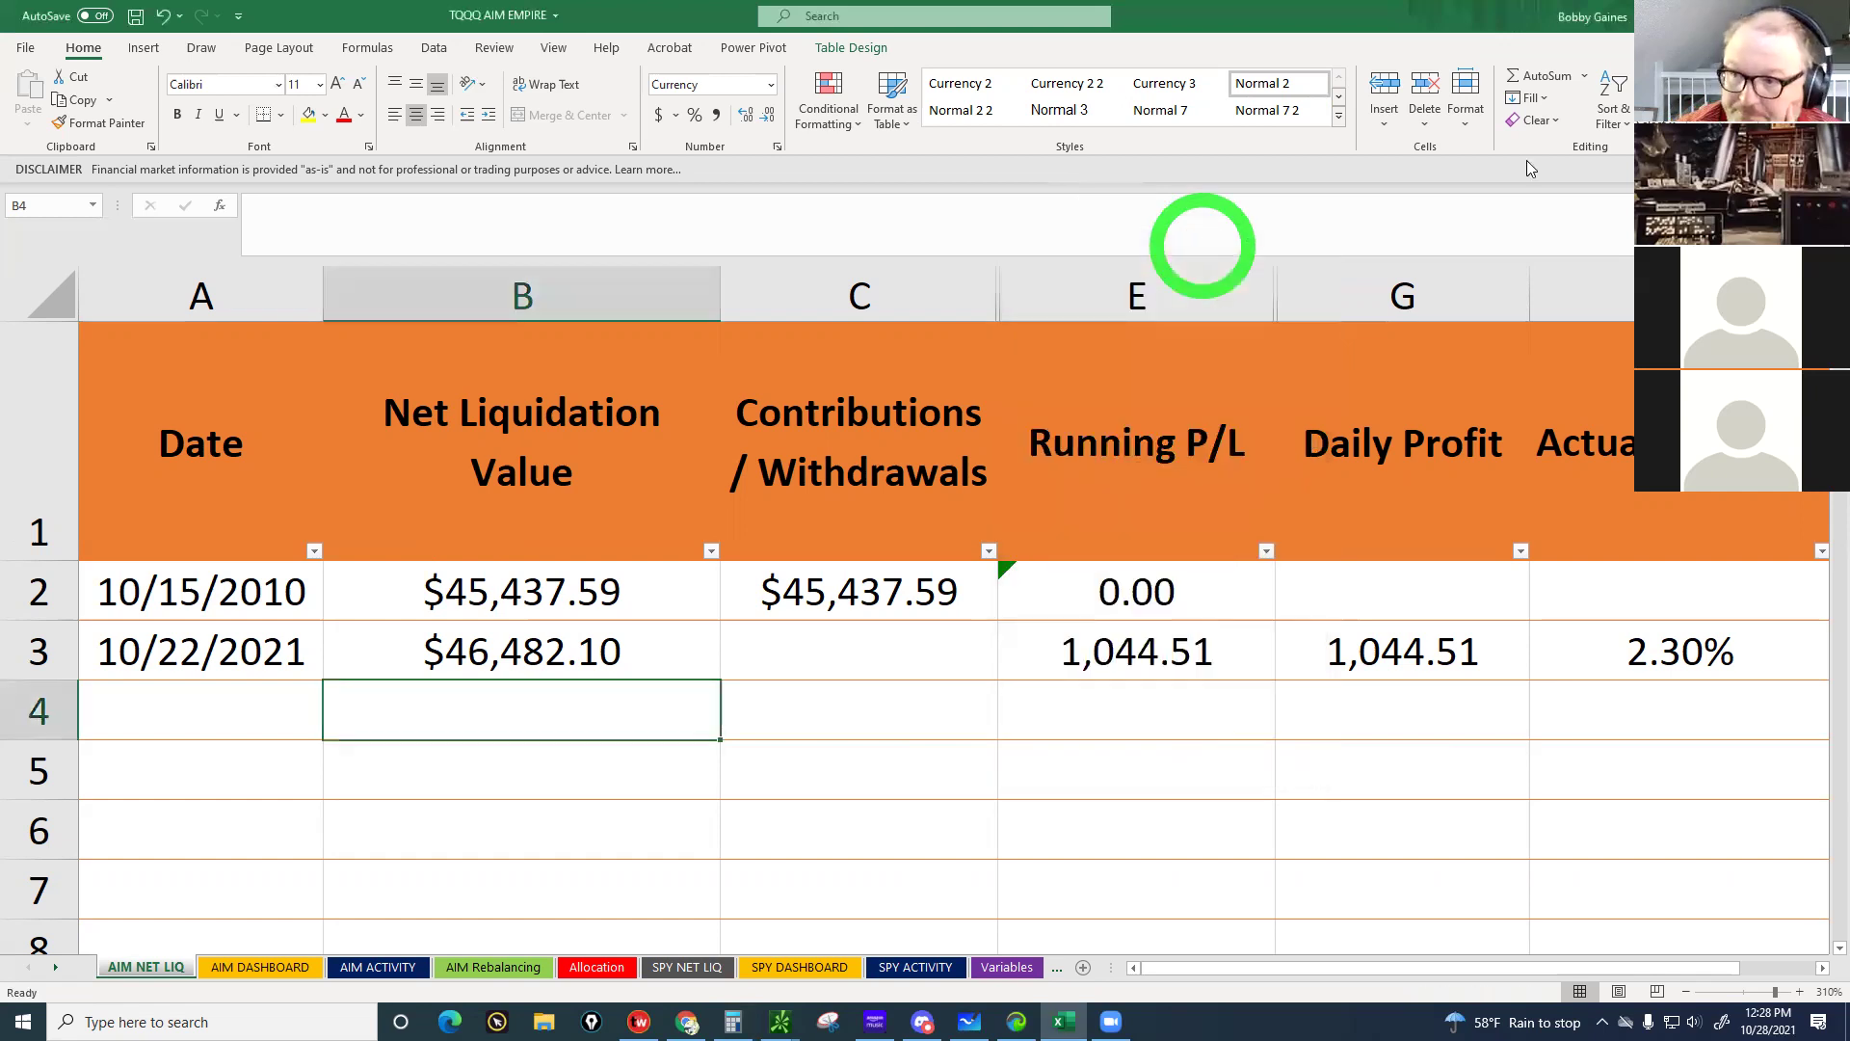
Review the logged trades on the AIM ACTIVITY sheet and the TQQQ price and action on the AIM DASHBOARD sheet
left_click(485, 885)
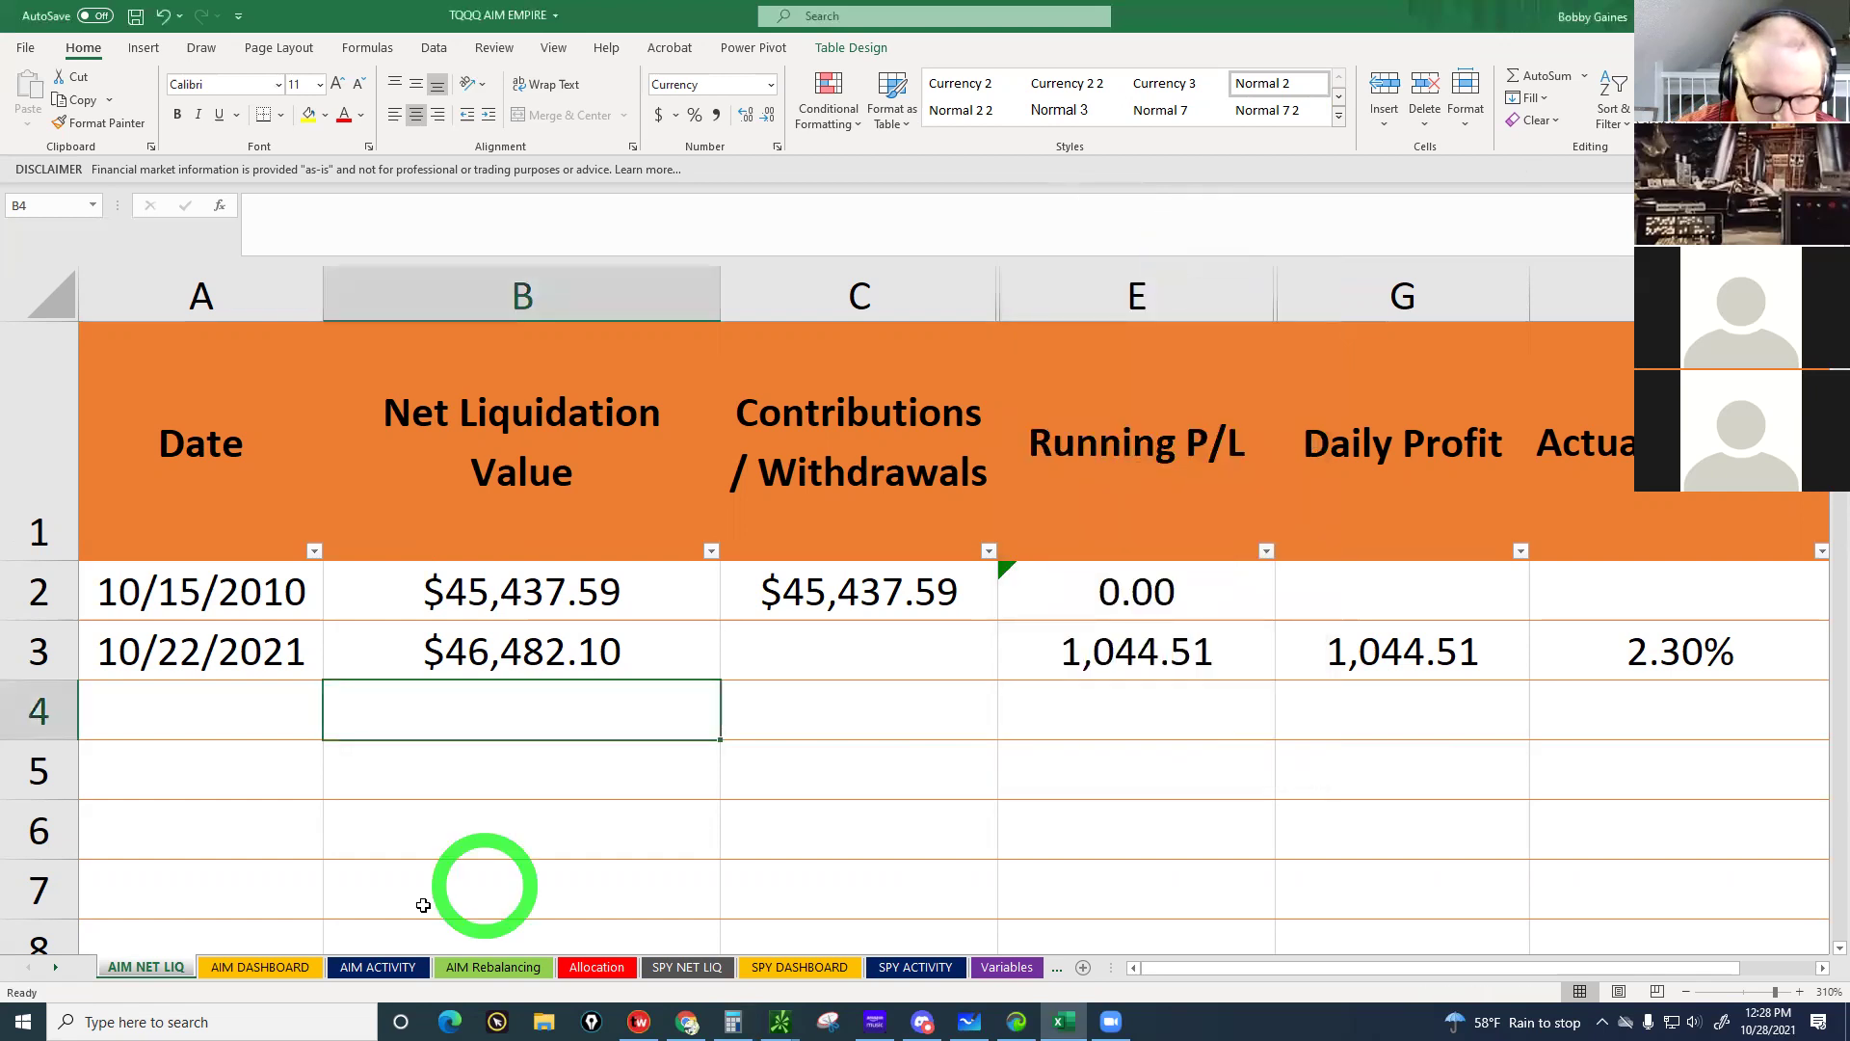
left_click(376, 969)
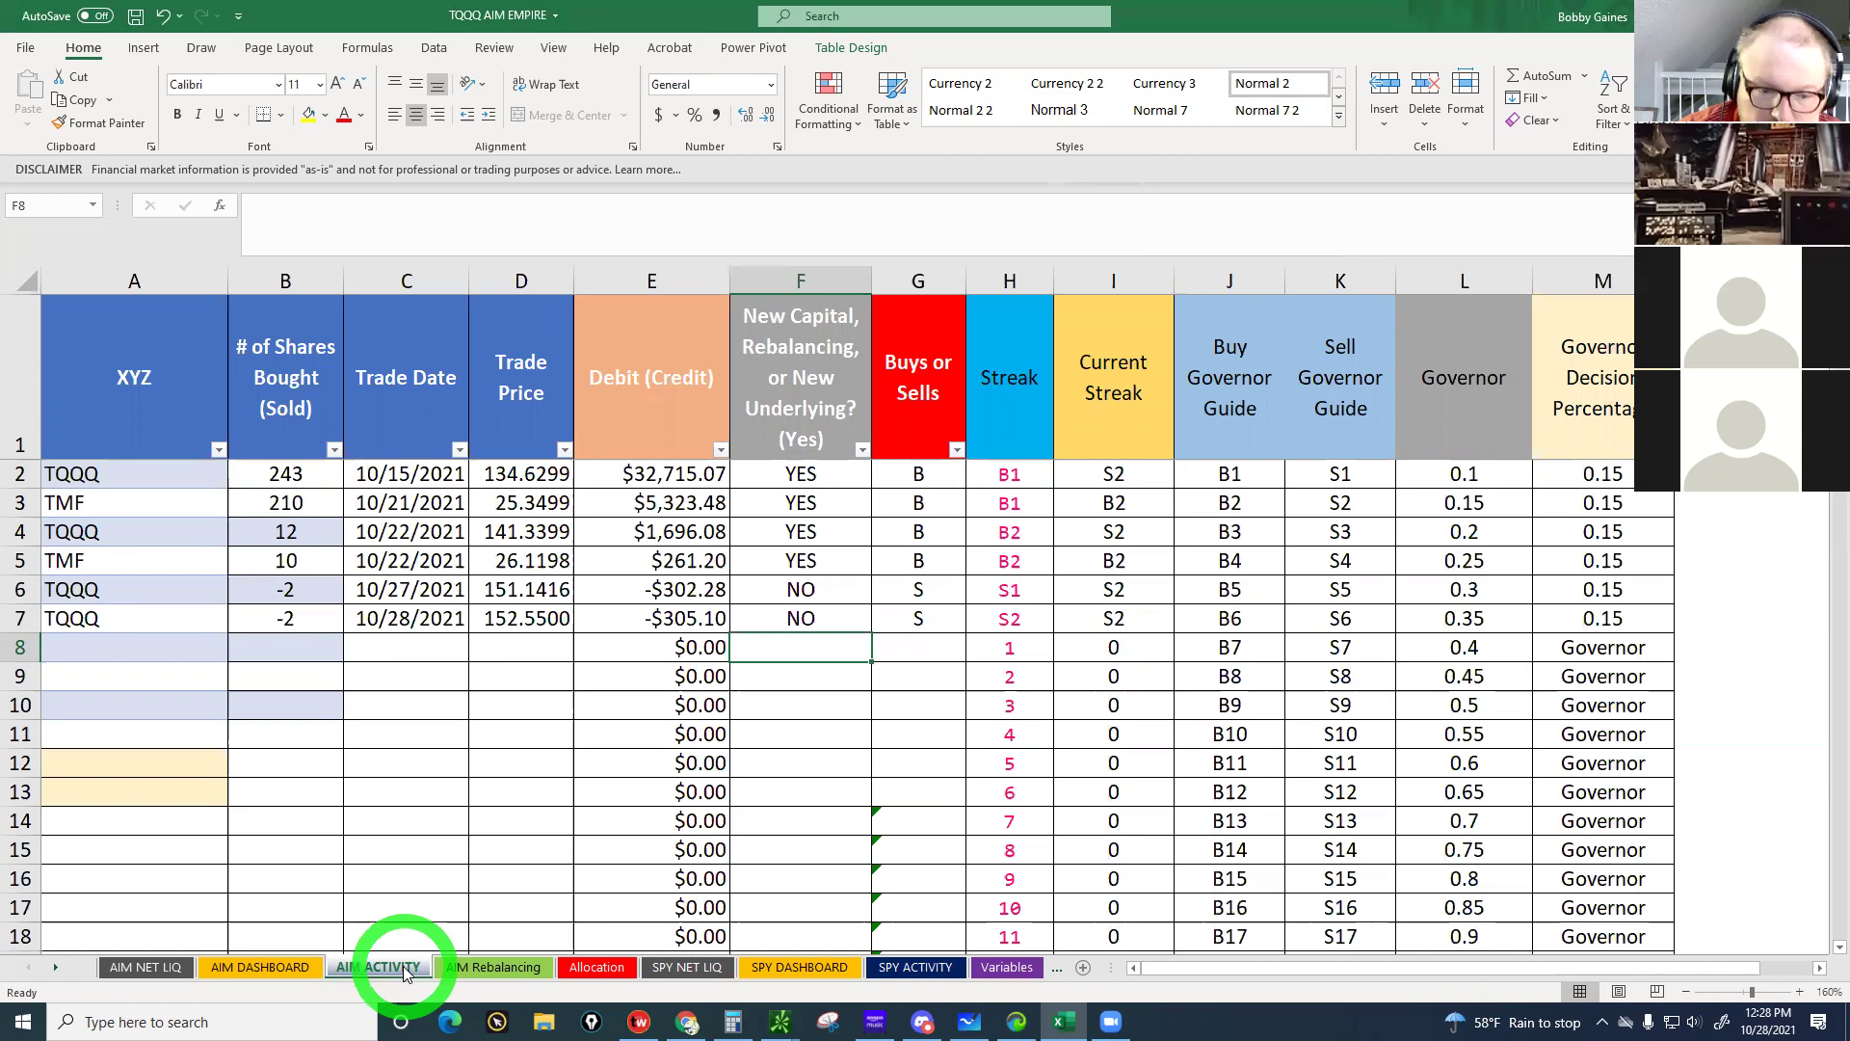
left_click(255, 967)
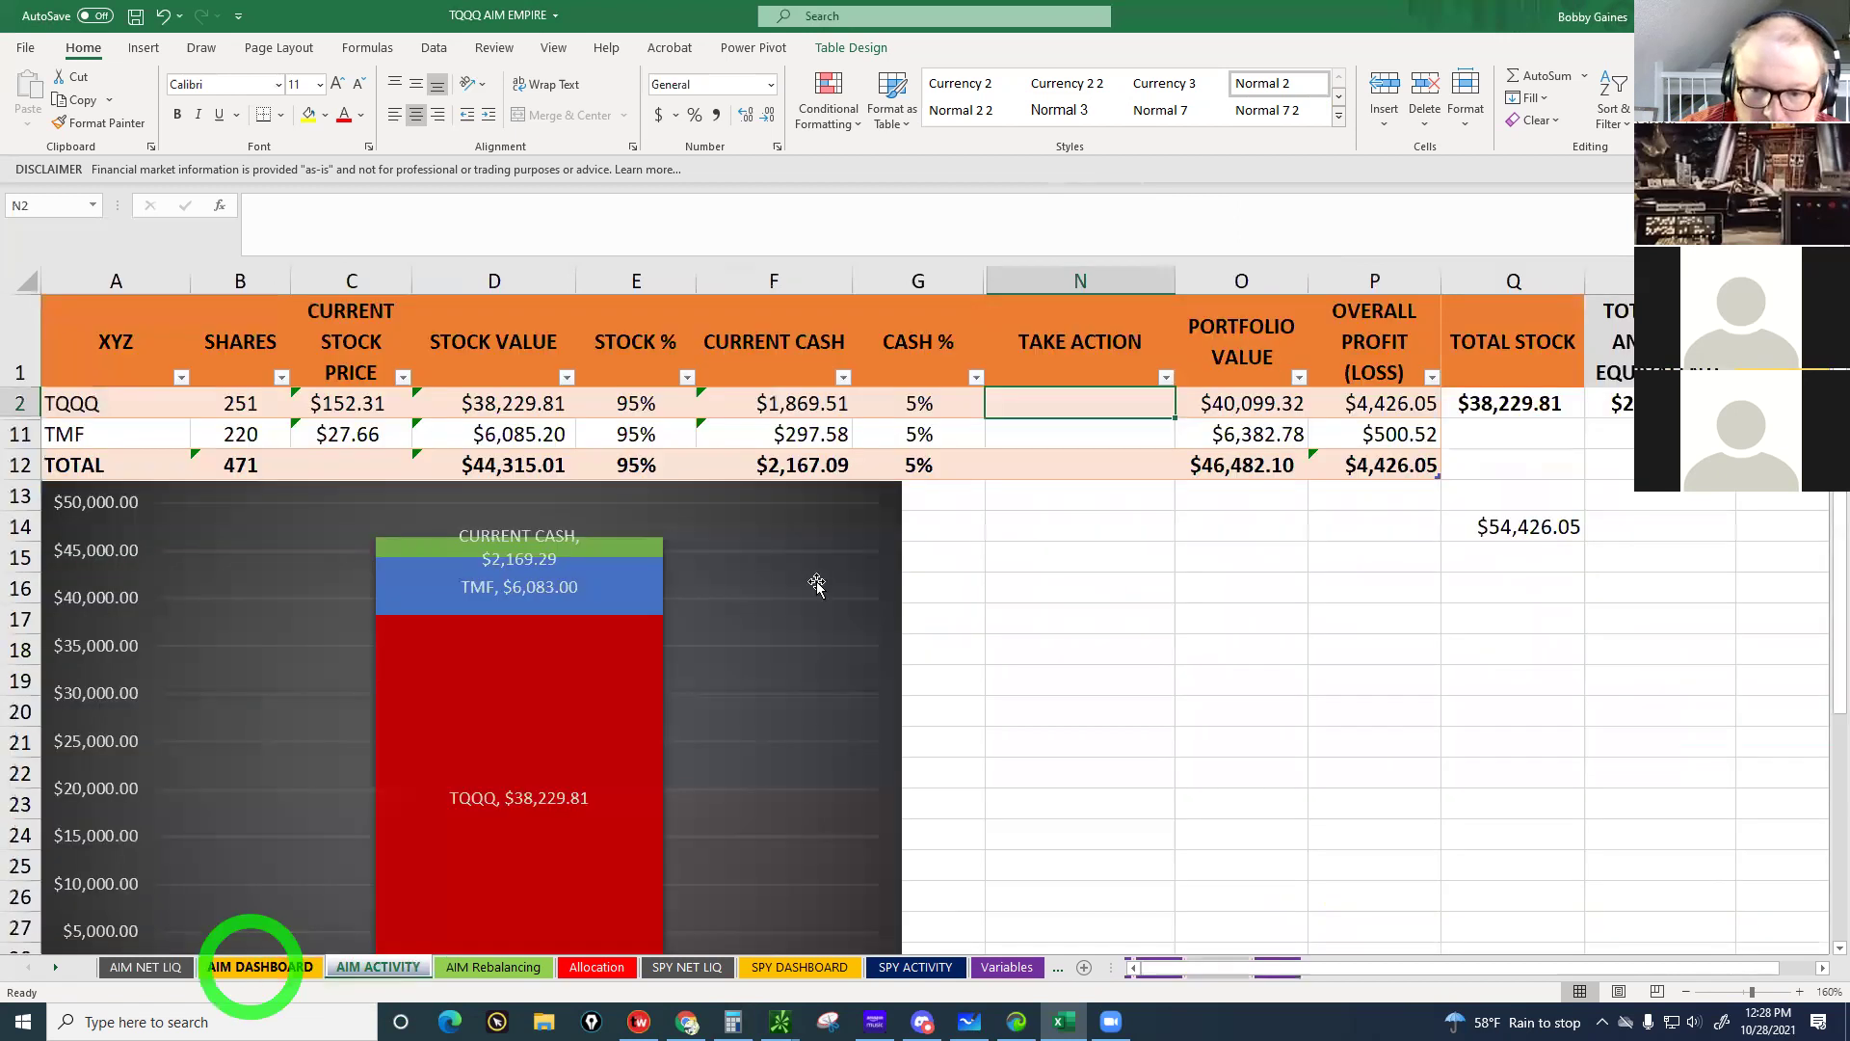
left_click(1023, 505)
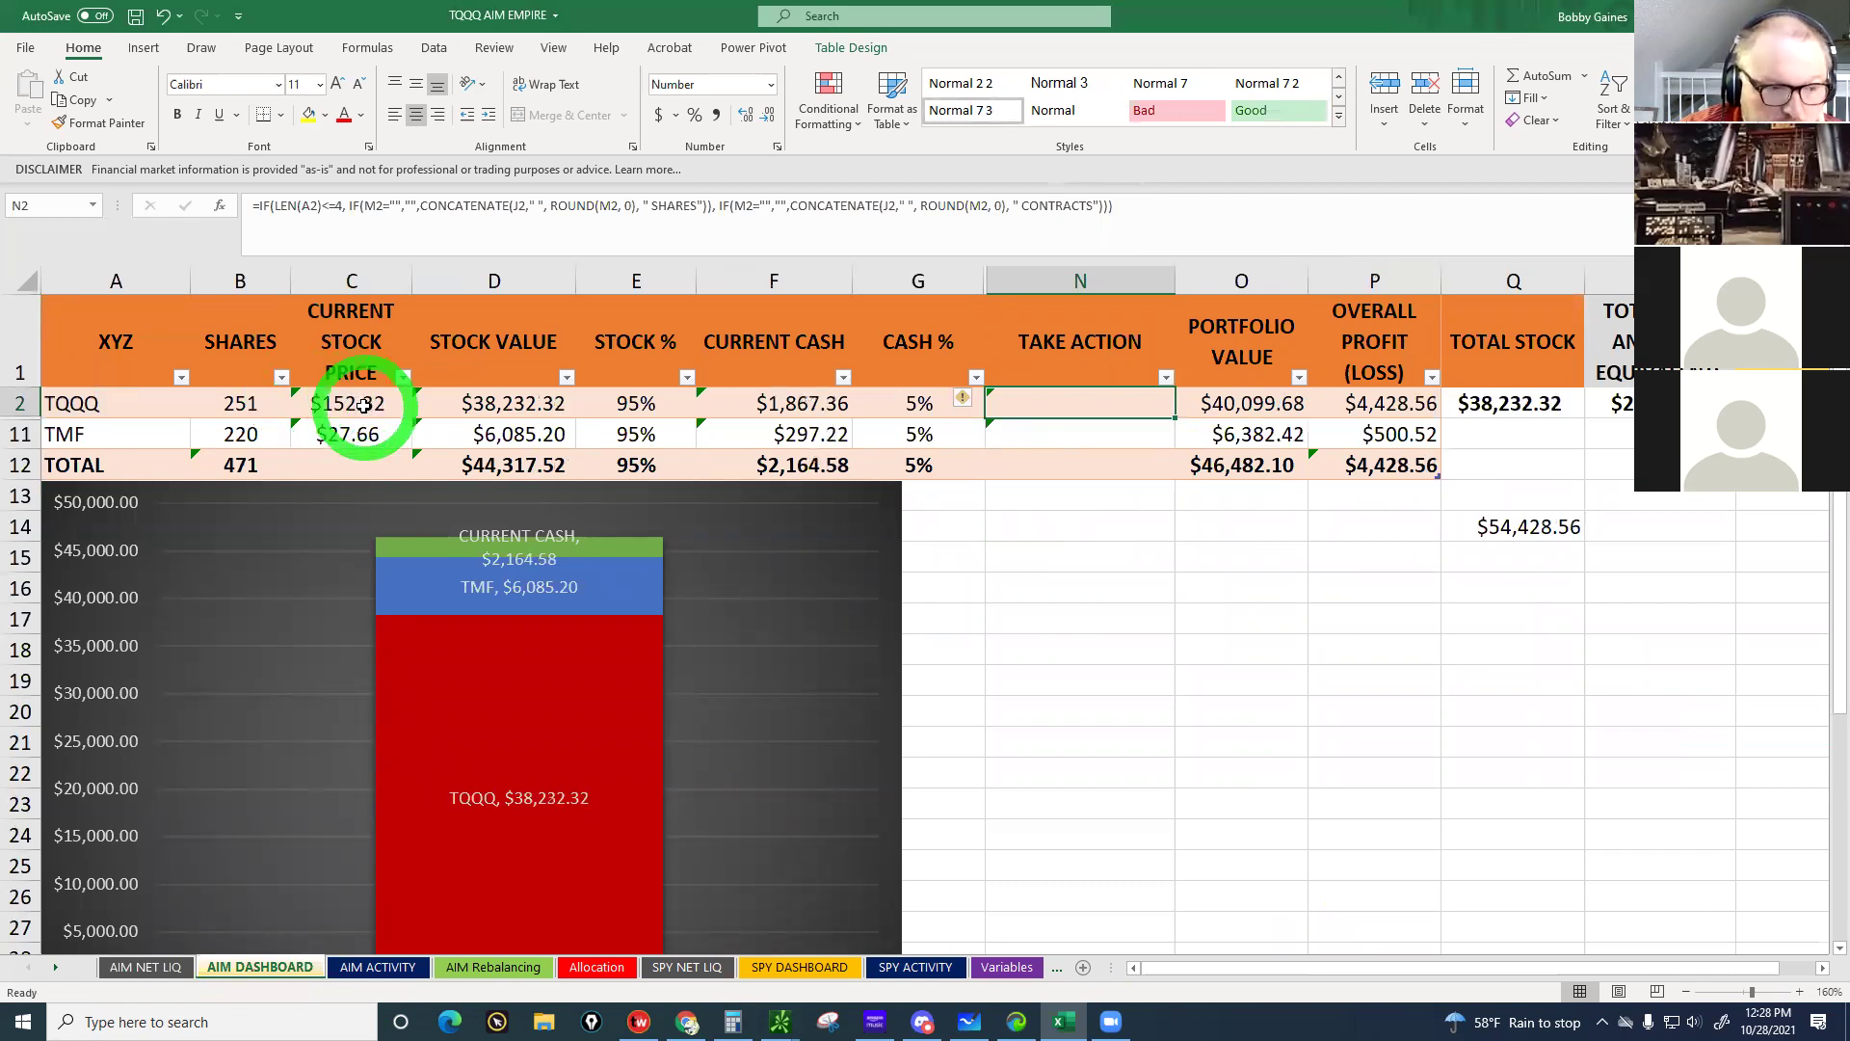
left_click(1103, 408)
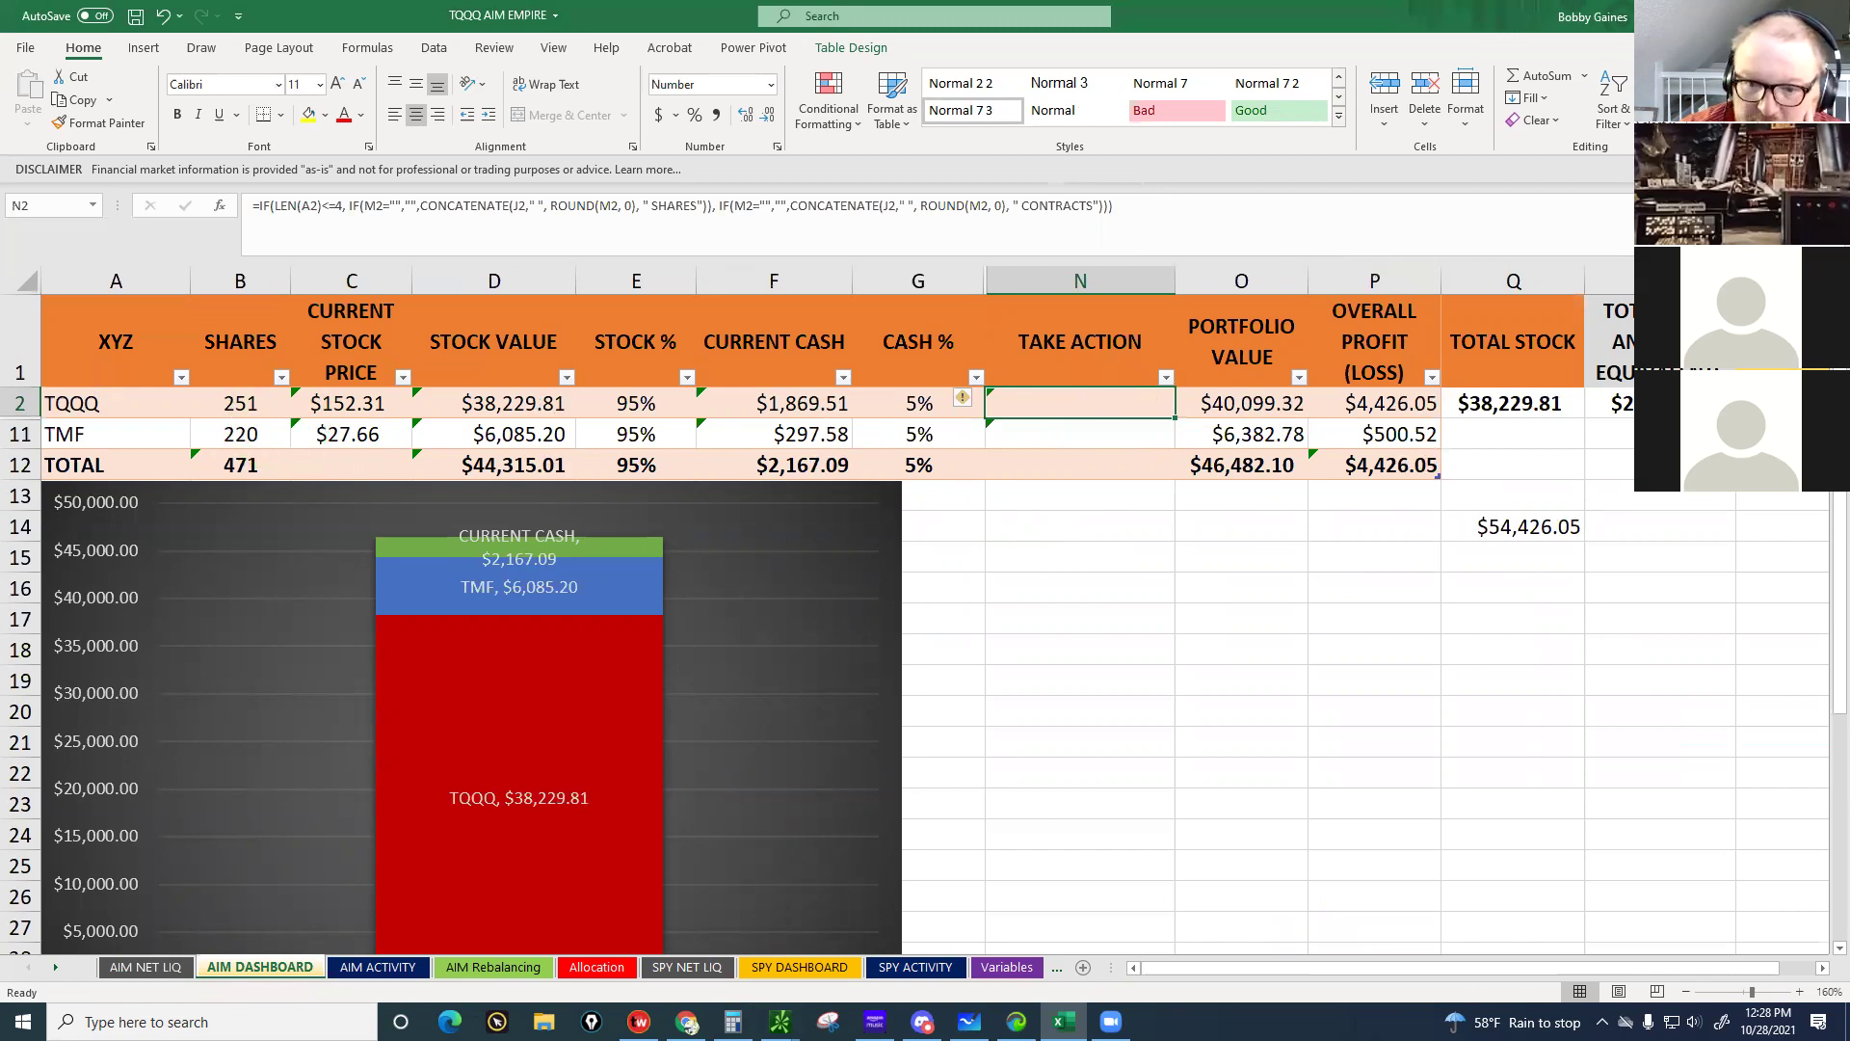
Switch to thinkorswim and collapse the TQQQ position details and the filled orders list
key("alt+Tab")
left_click(199, 625)
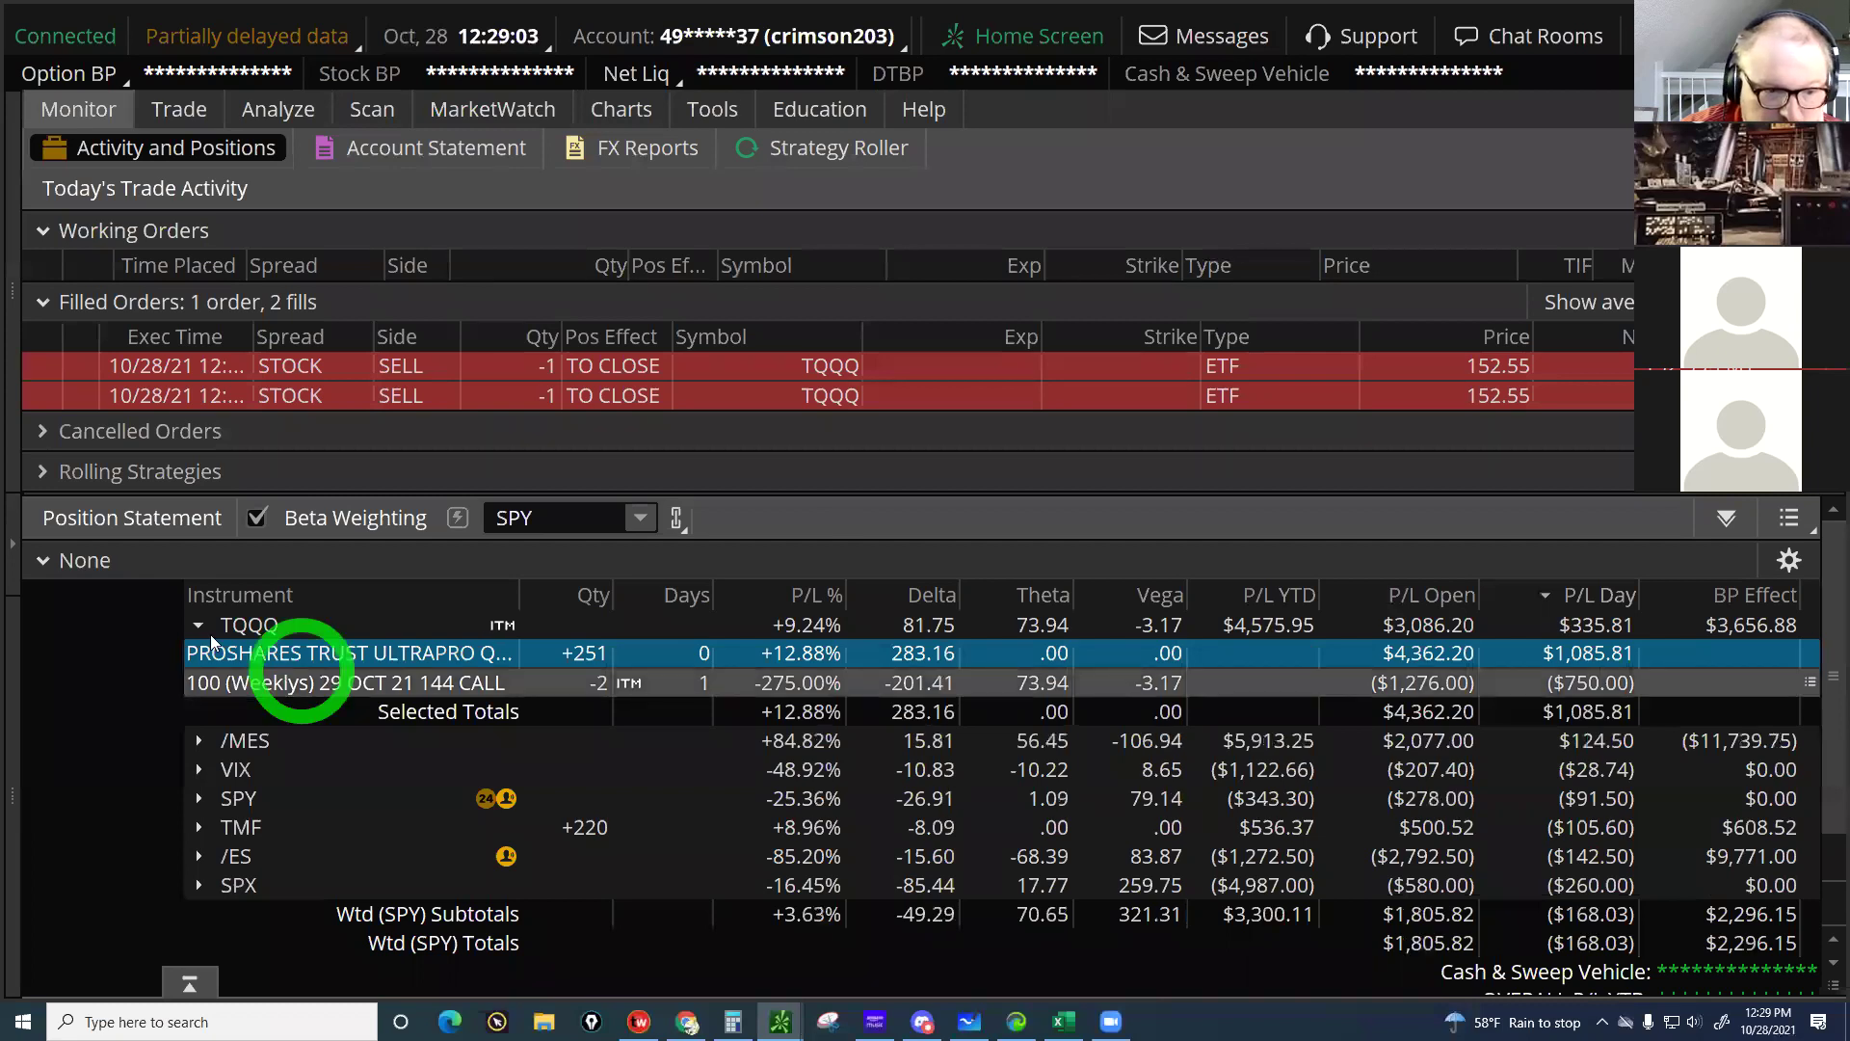
left_click(1132, 831)
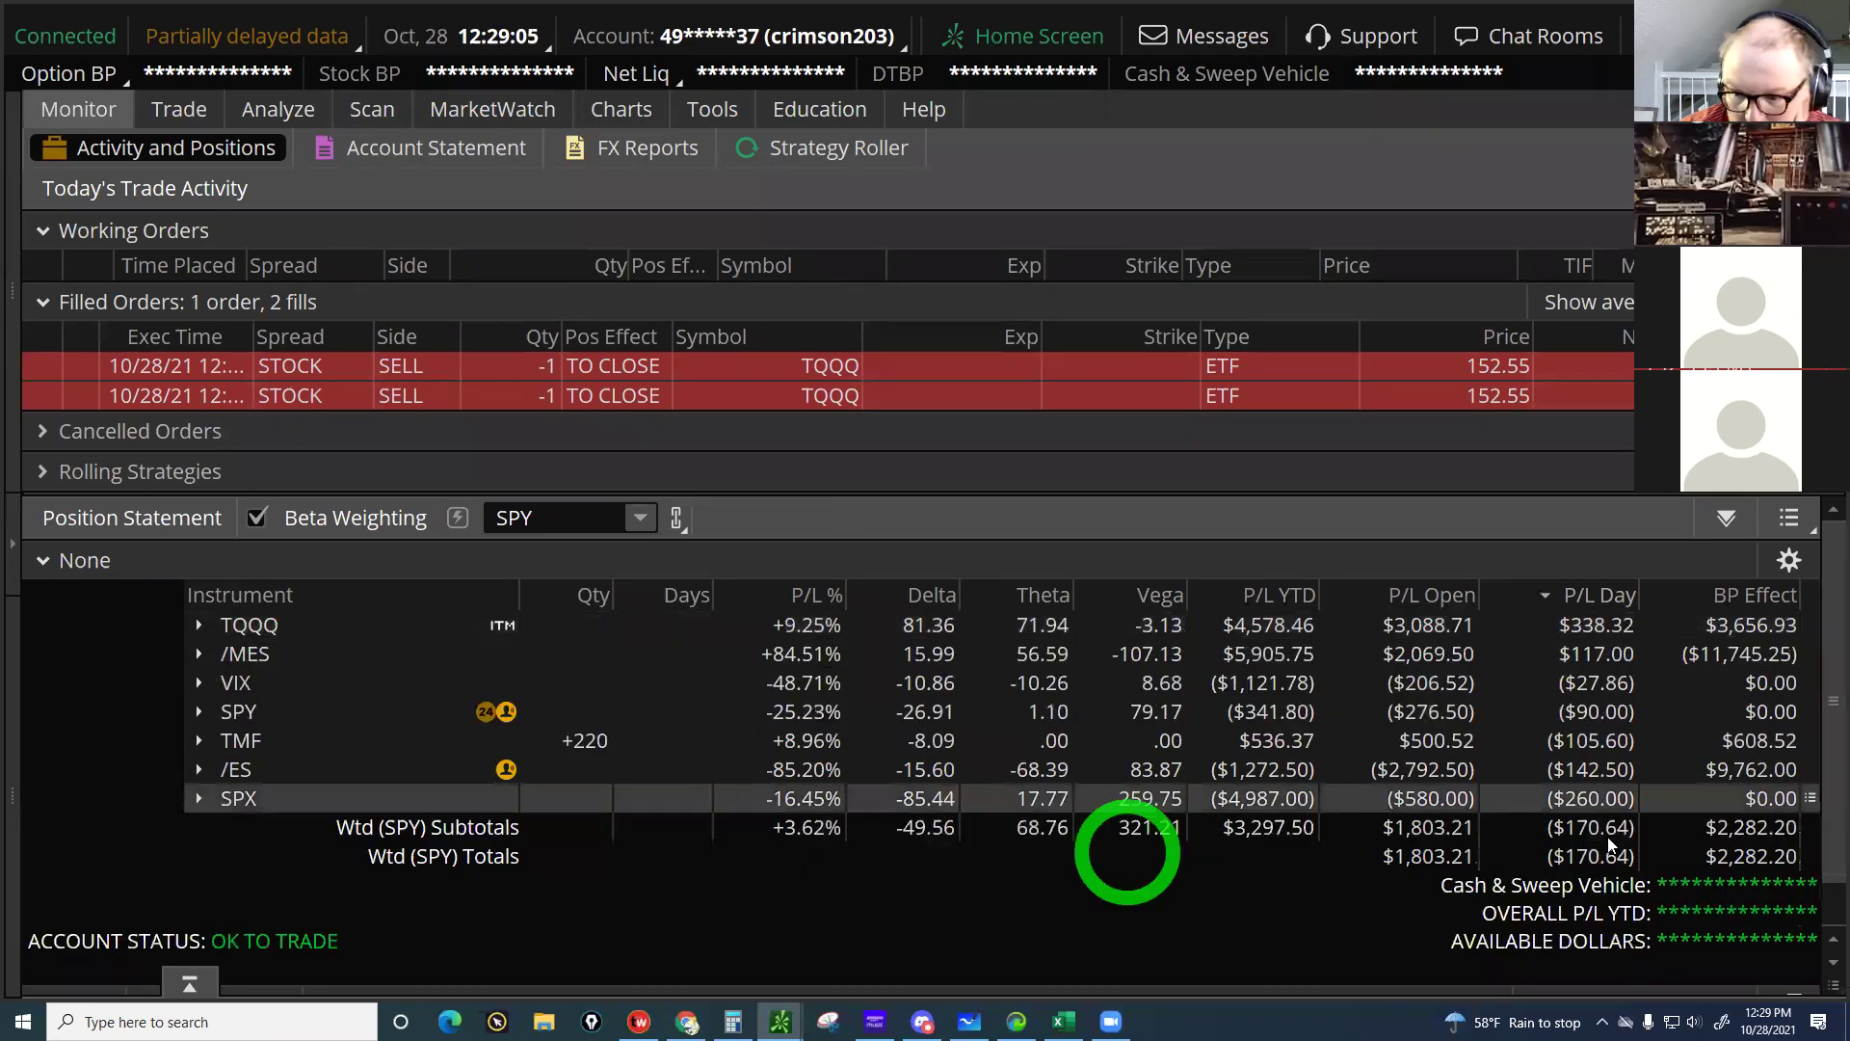
left_click(1596, 824)
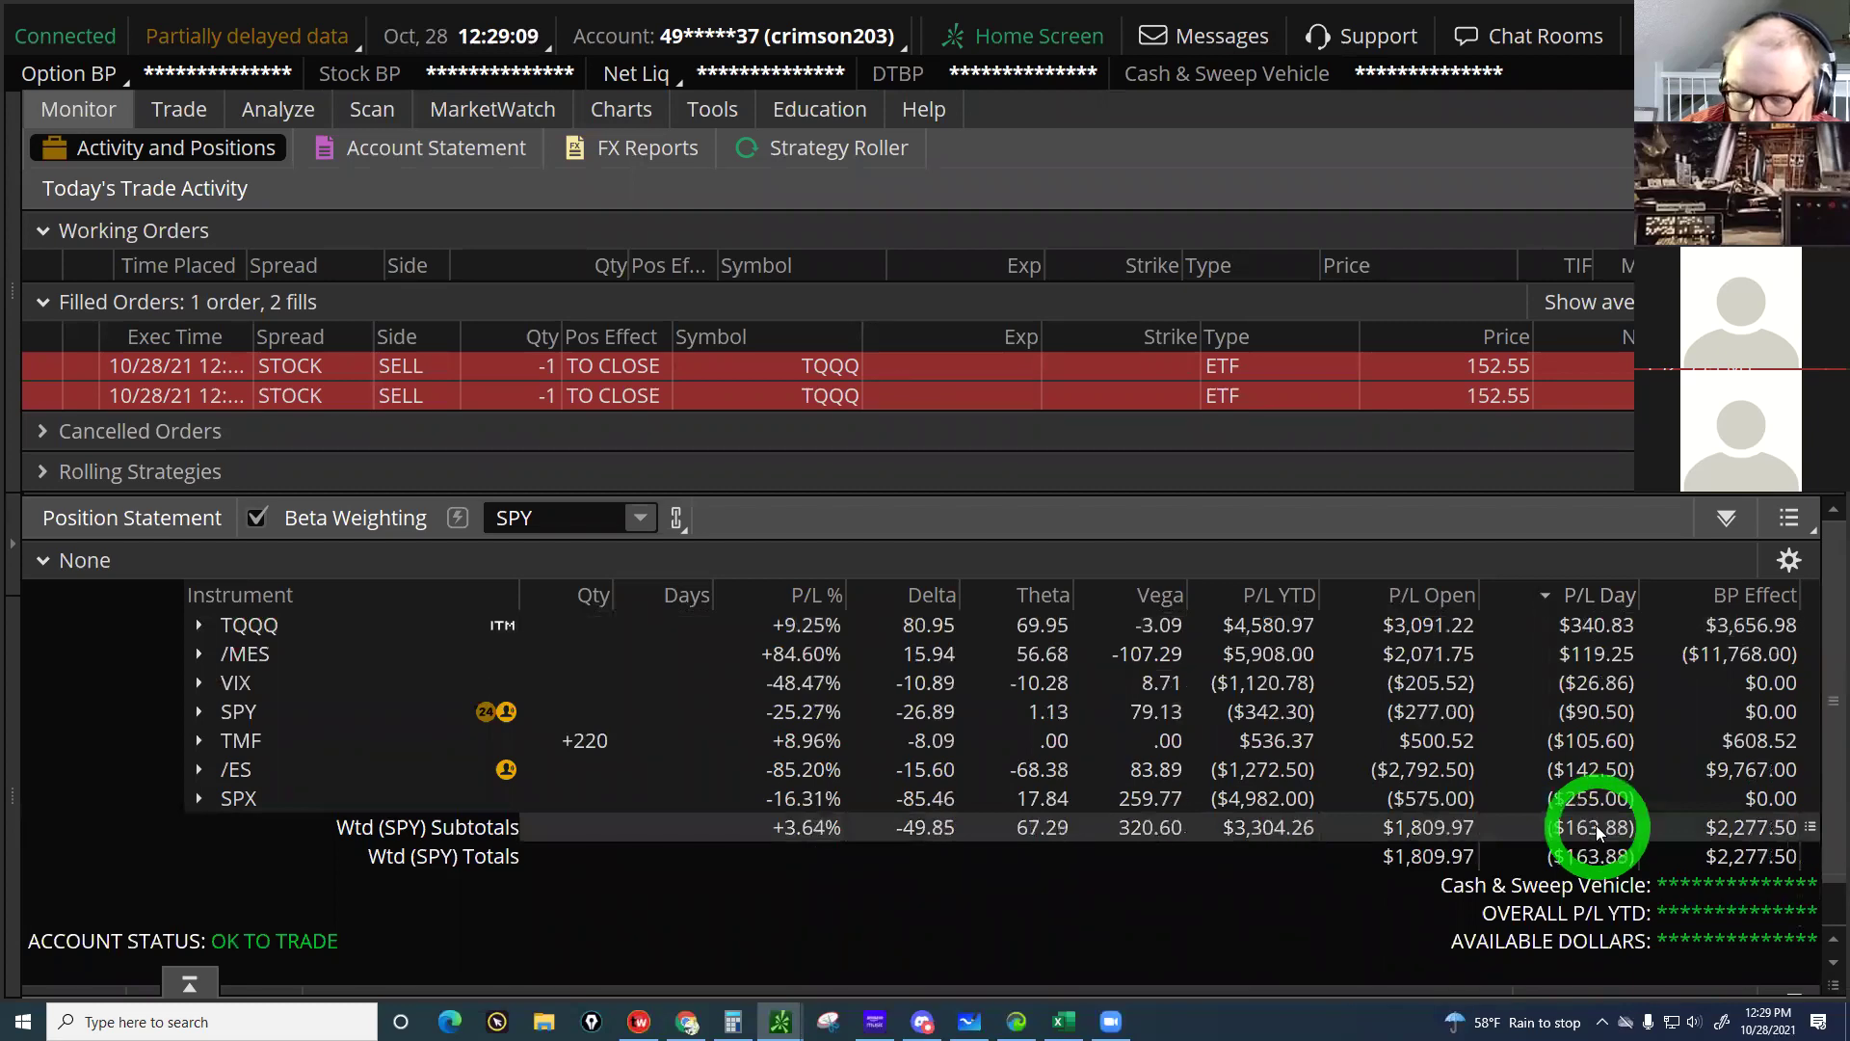
left_click(75, 336)
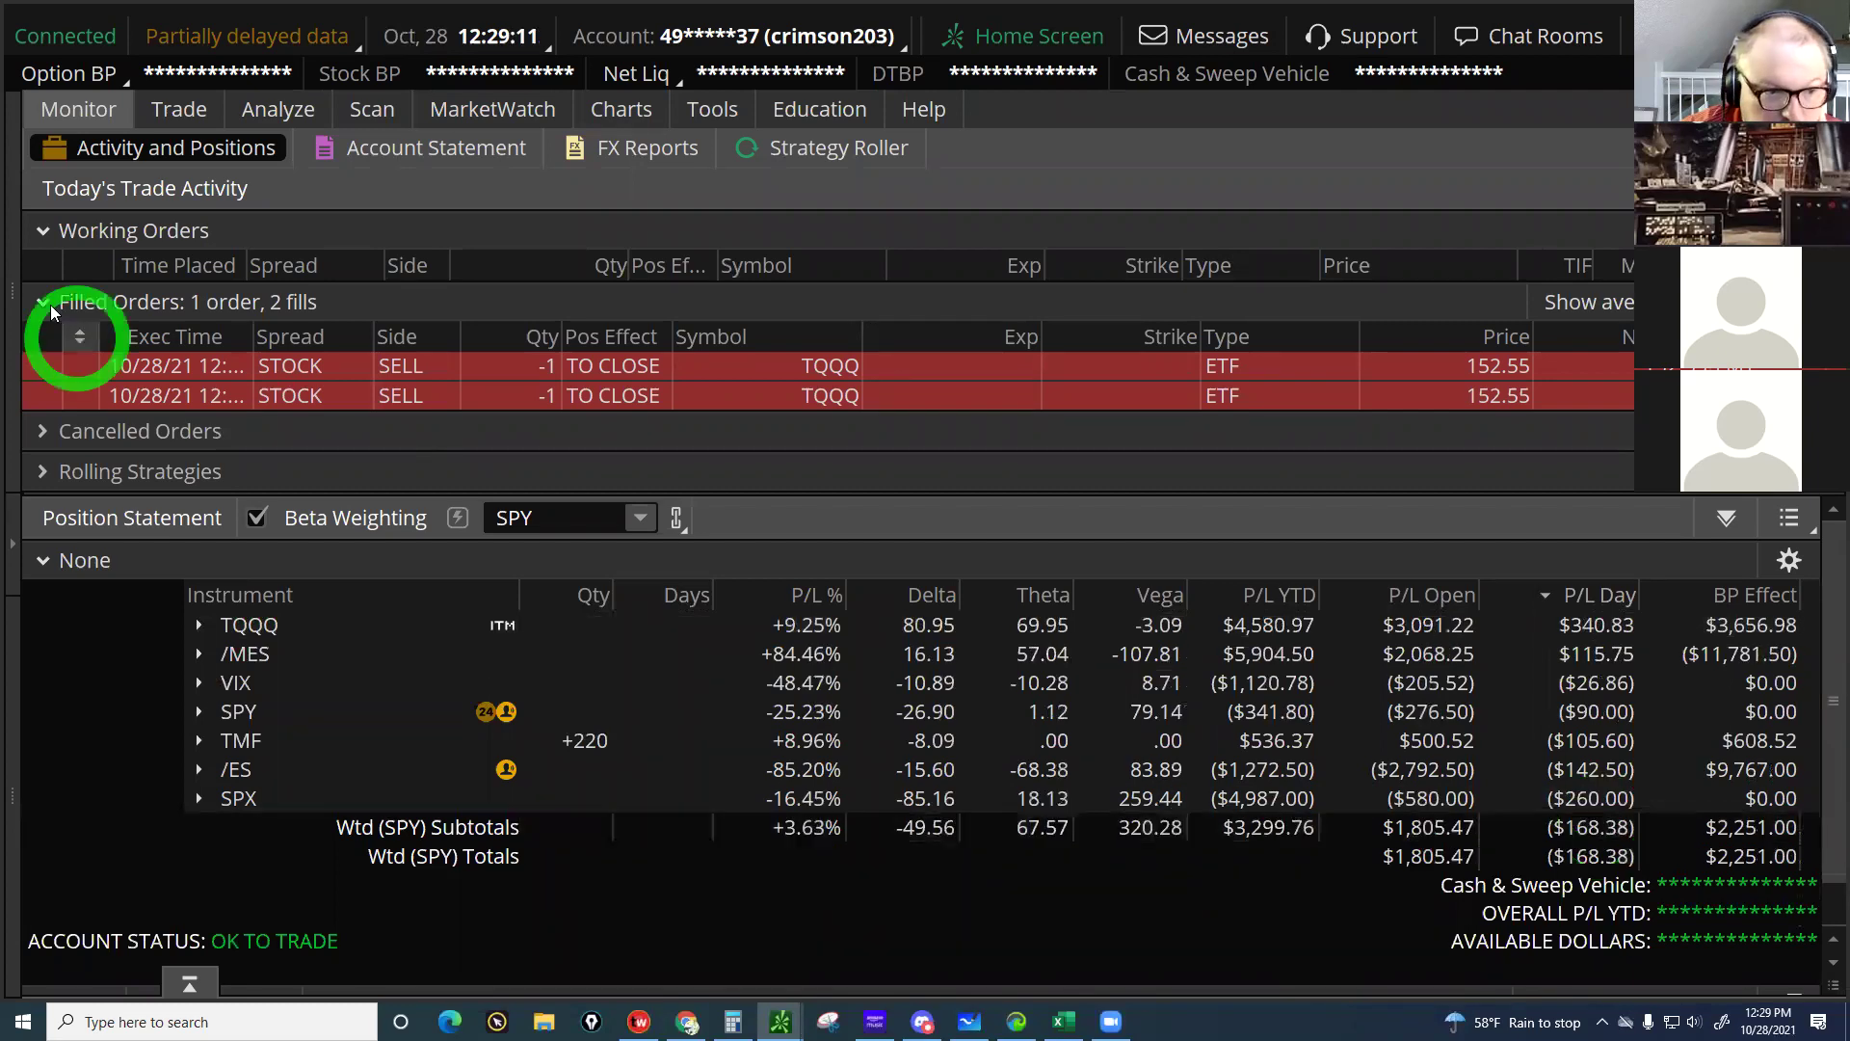
left_click(48, 304)
Examine the day's profit or loss for each position, from TQQQ through SPX
left_click(1496, 734)
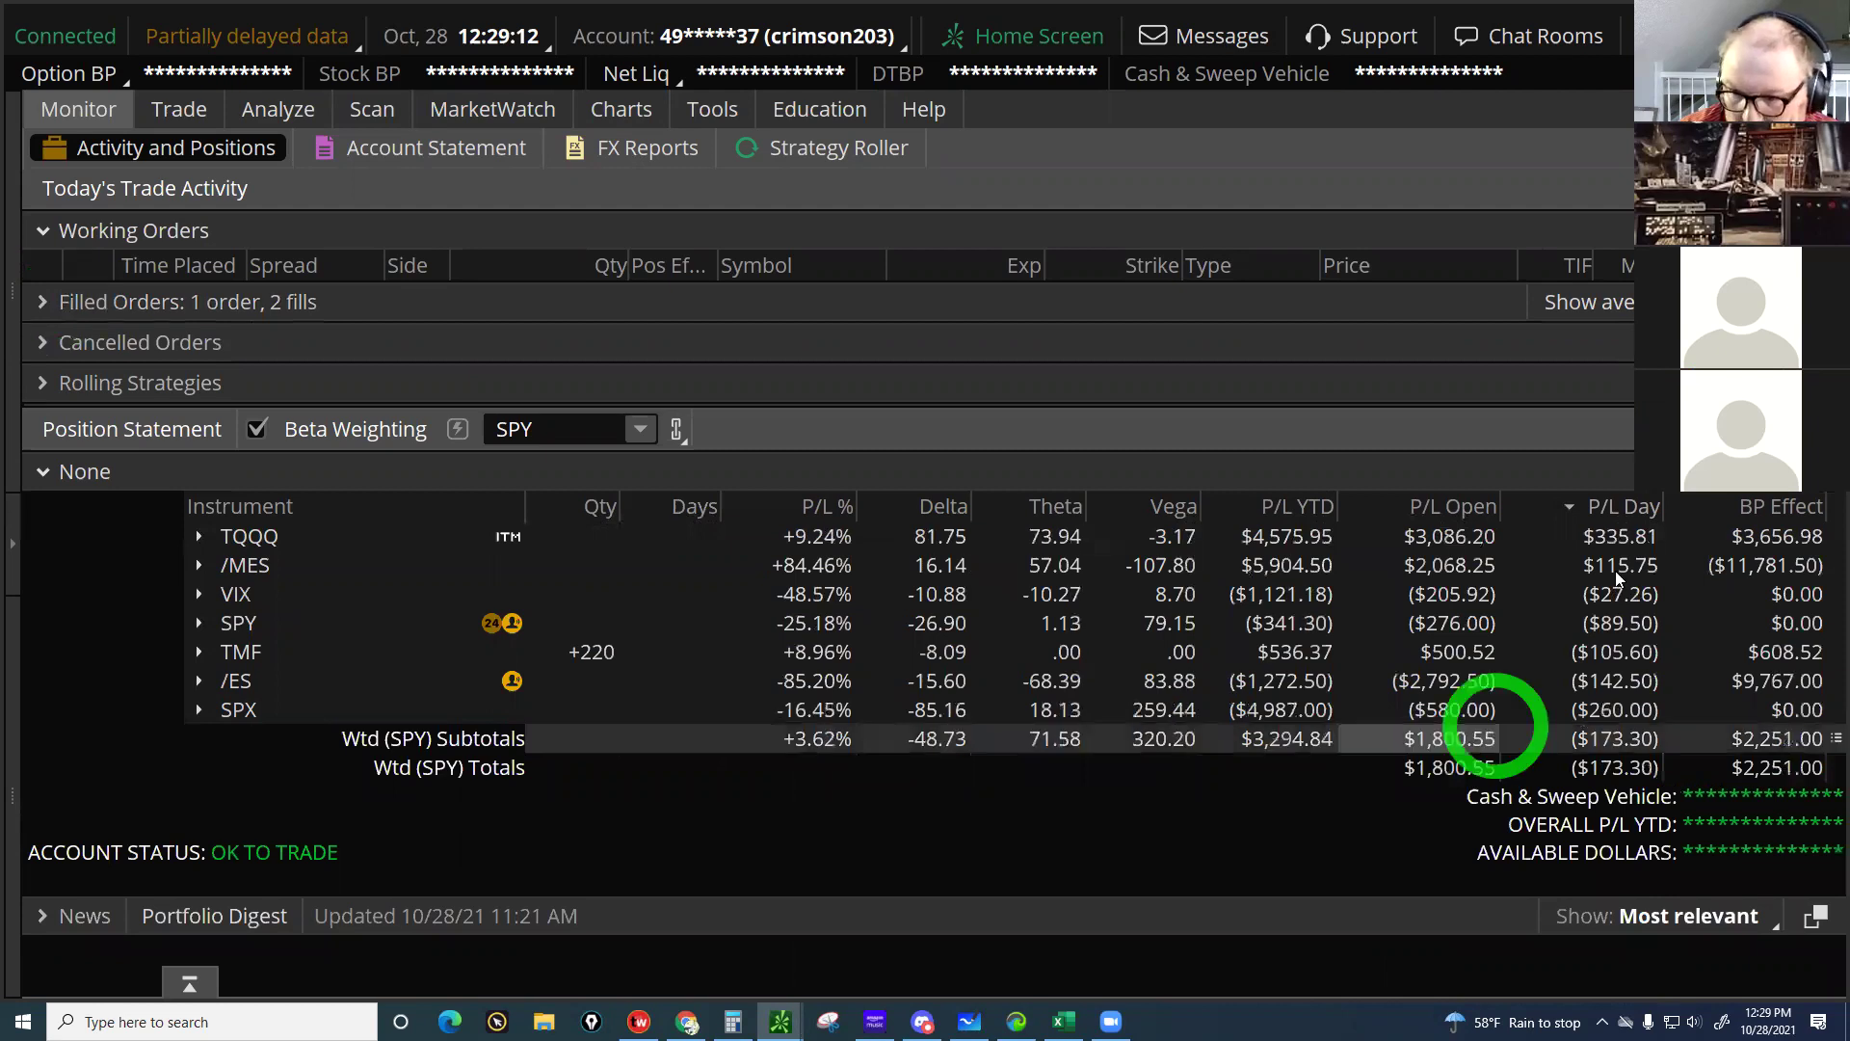
left_click(1610, 542)
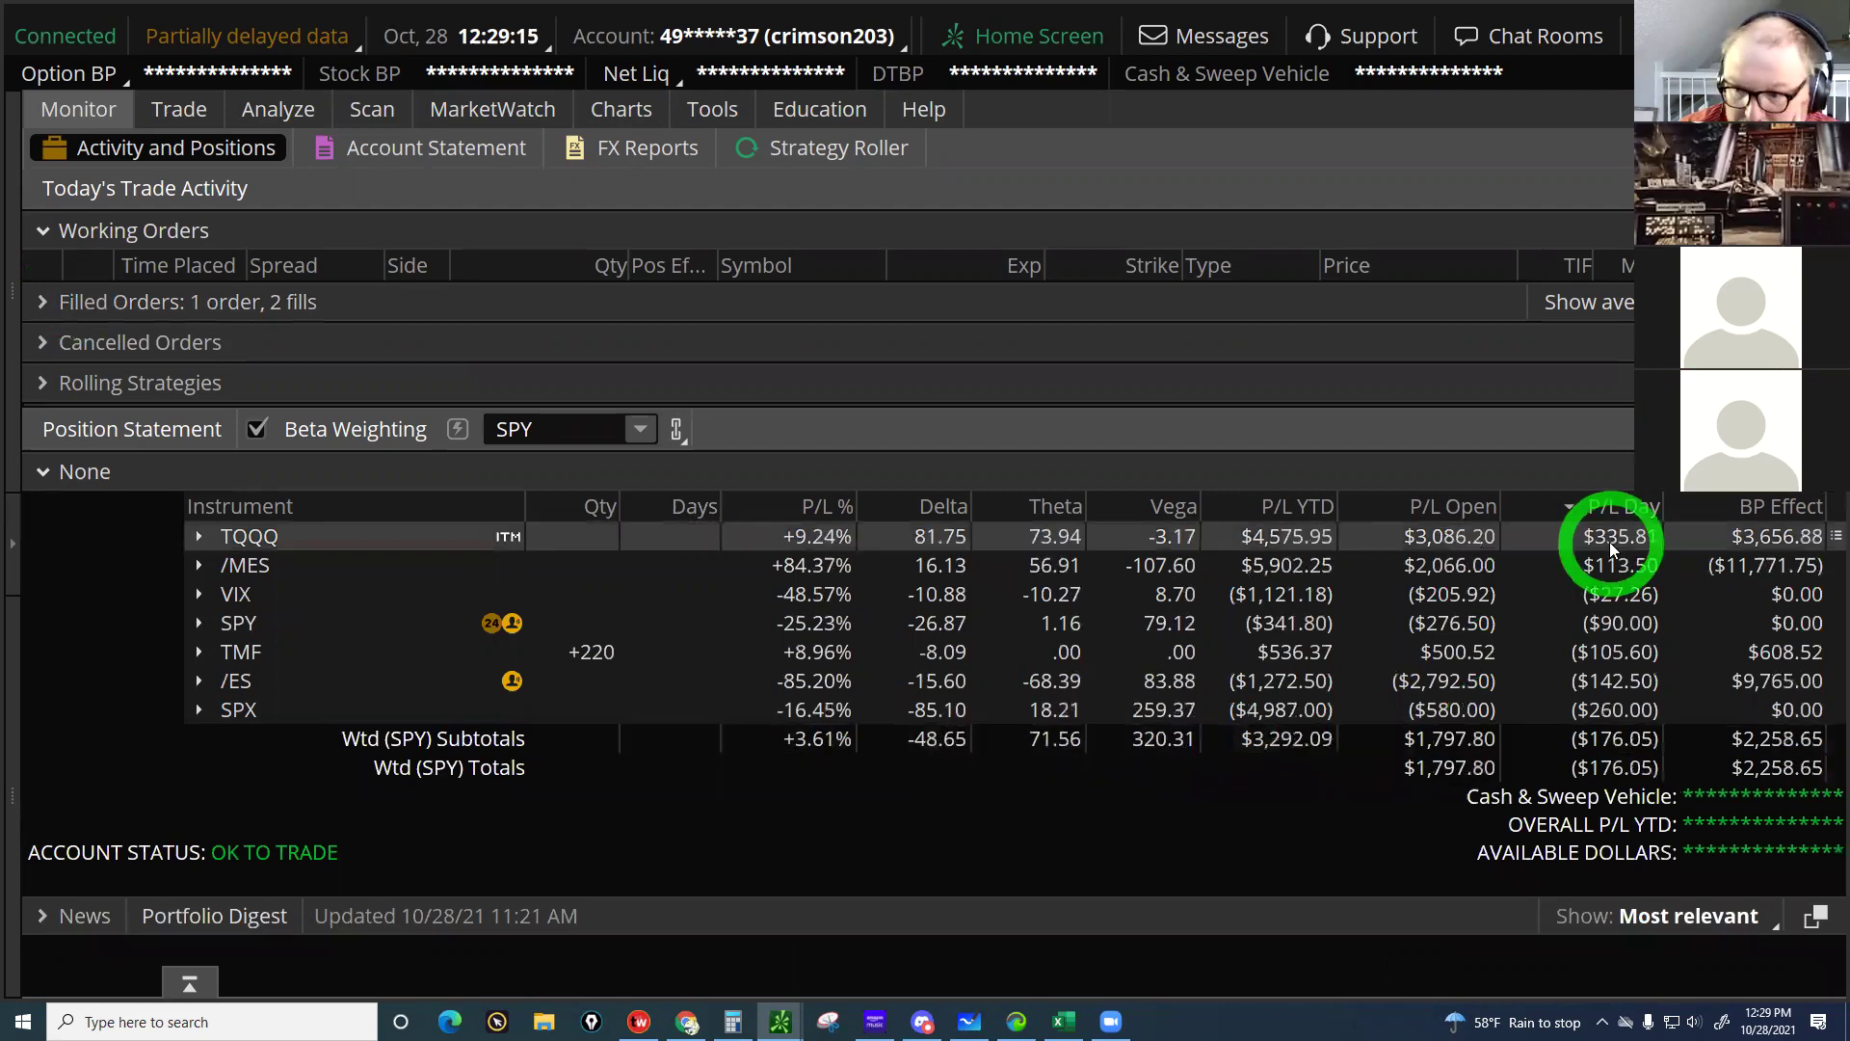
left_click(1620, 568)
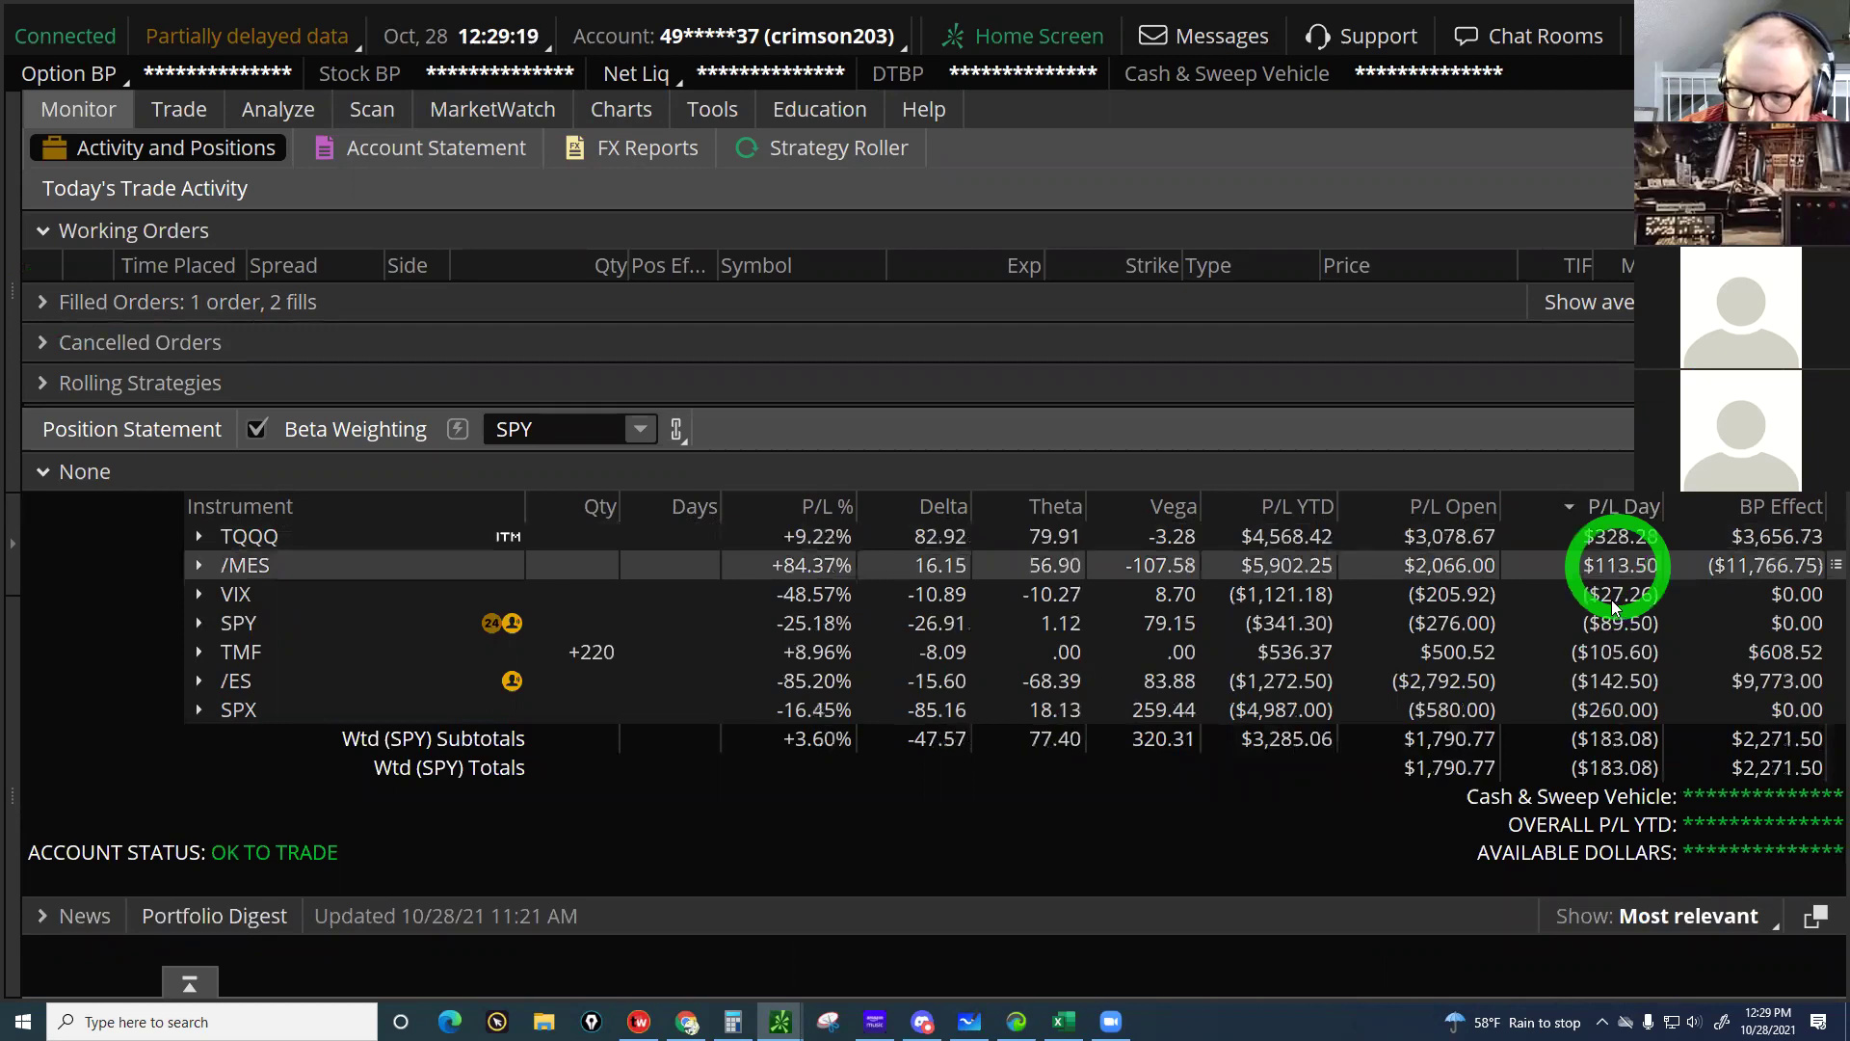
left_click(1615, 601)
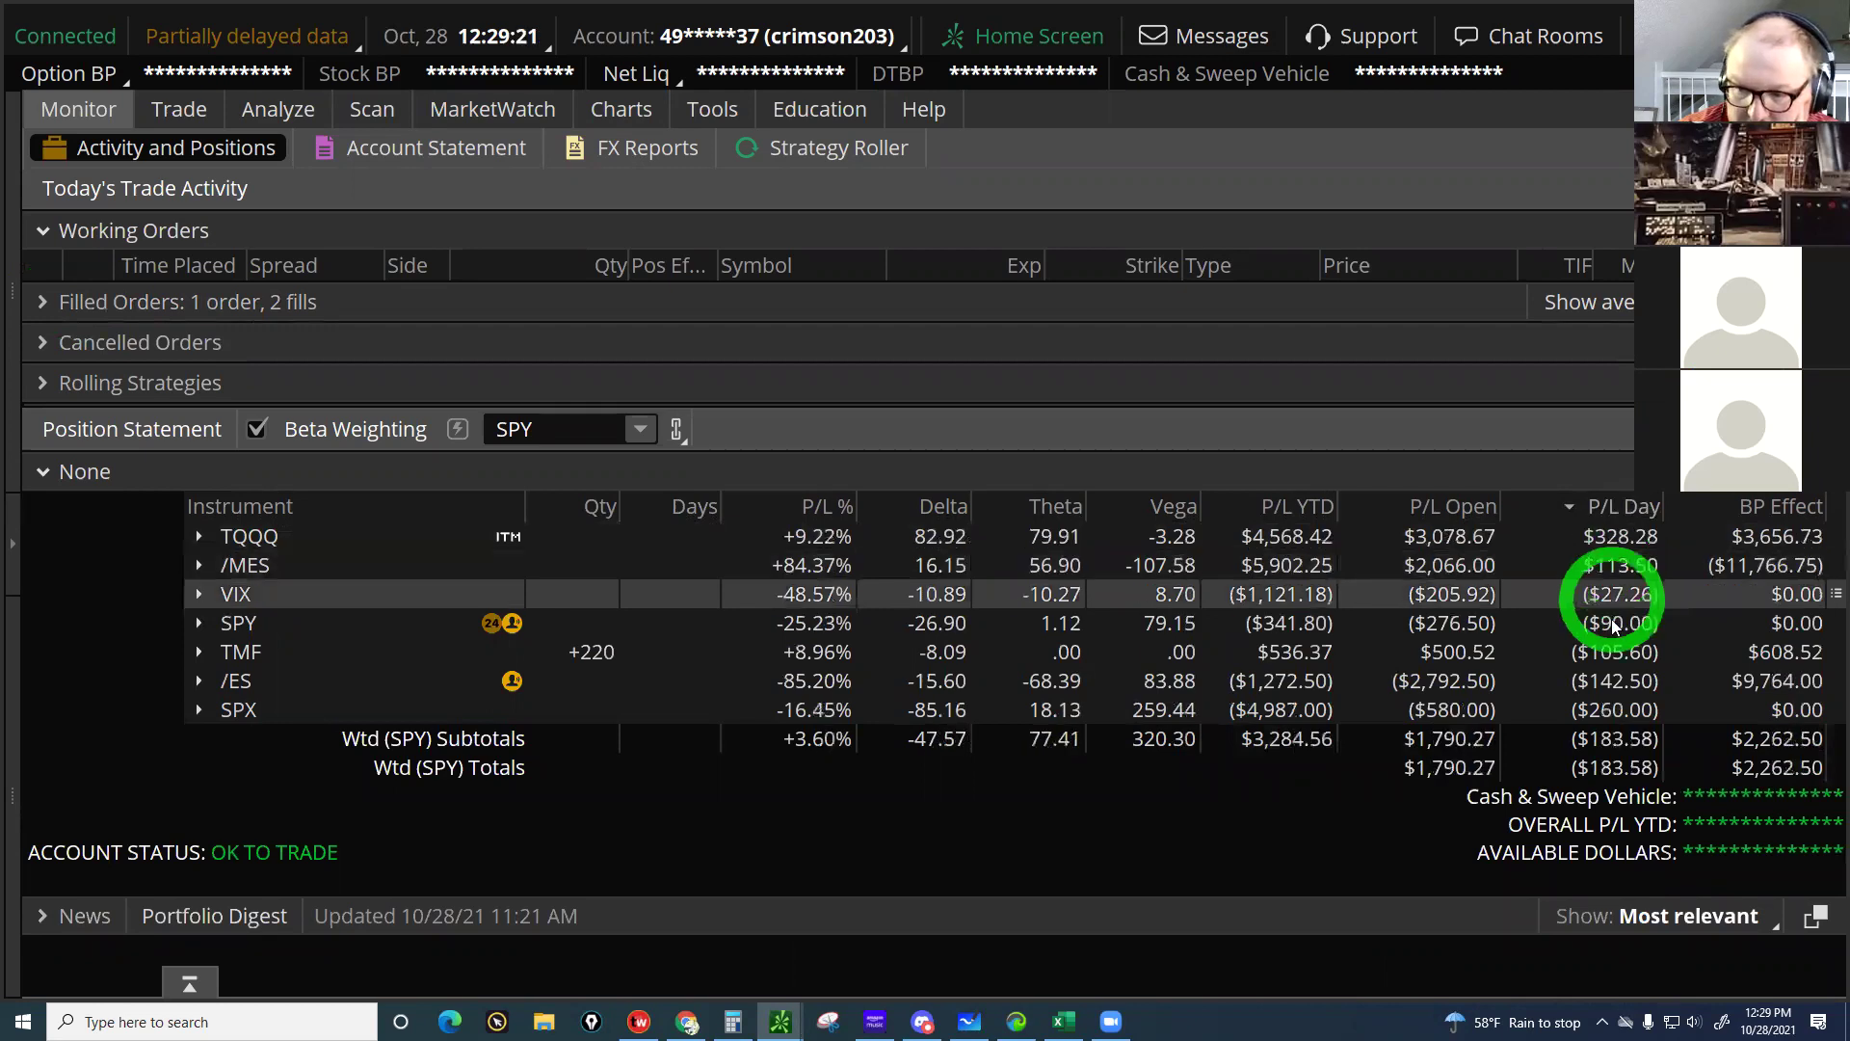
left_click(1615, 624)
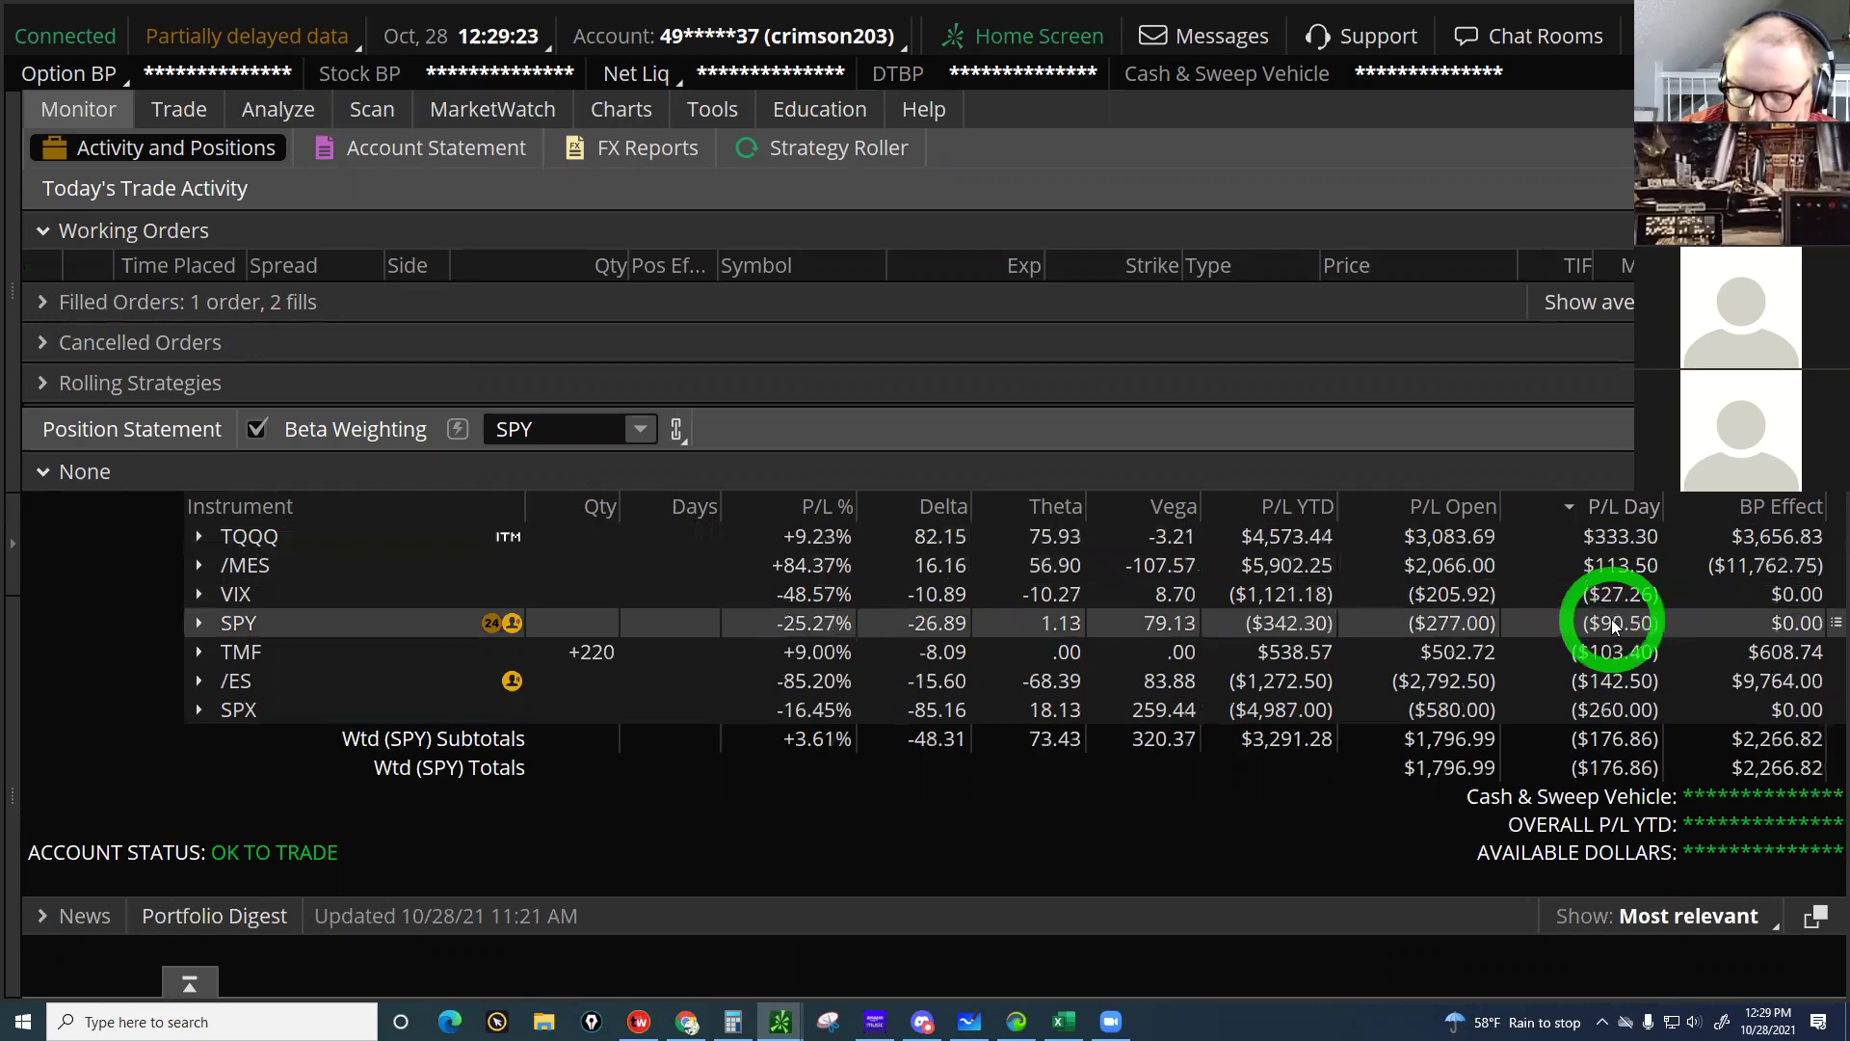
left_click(1608, 653)
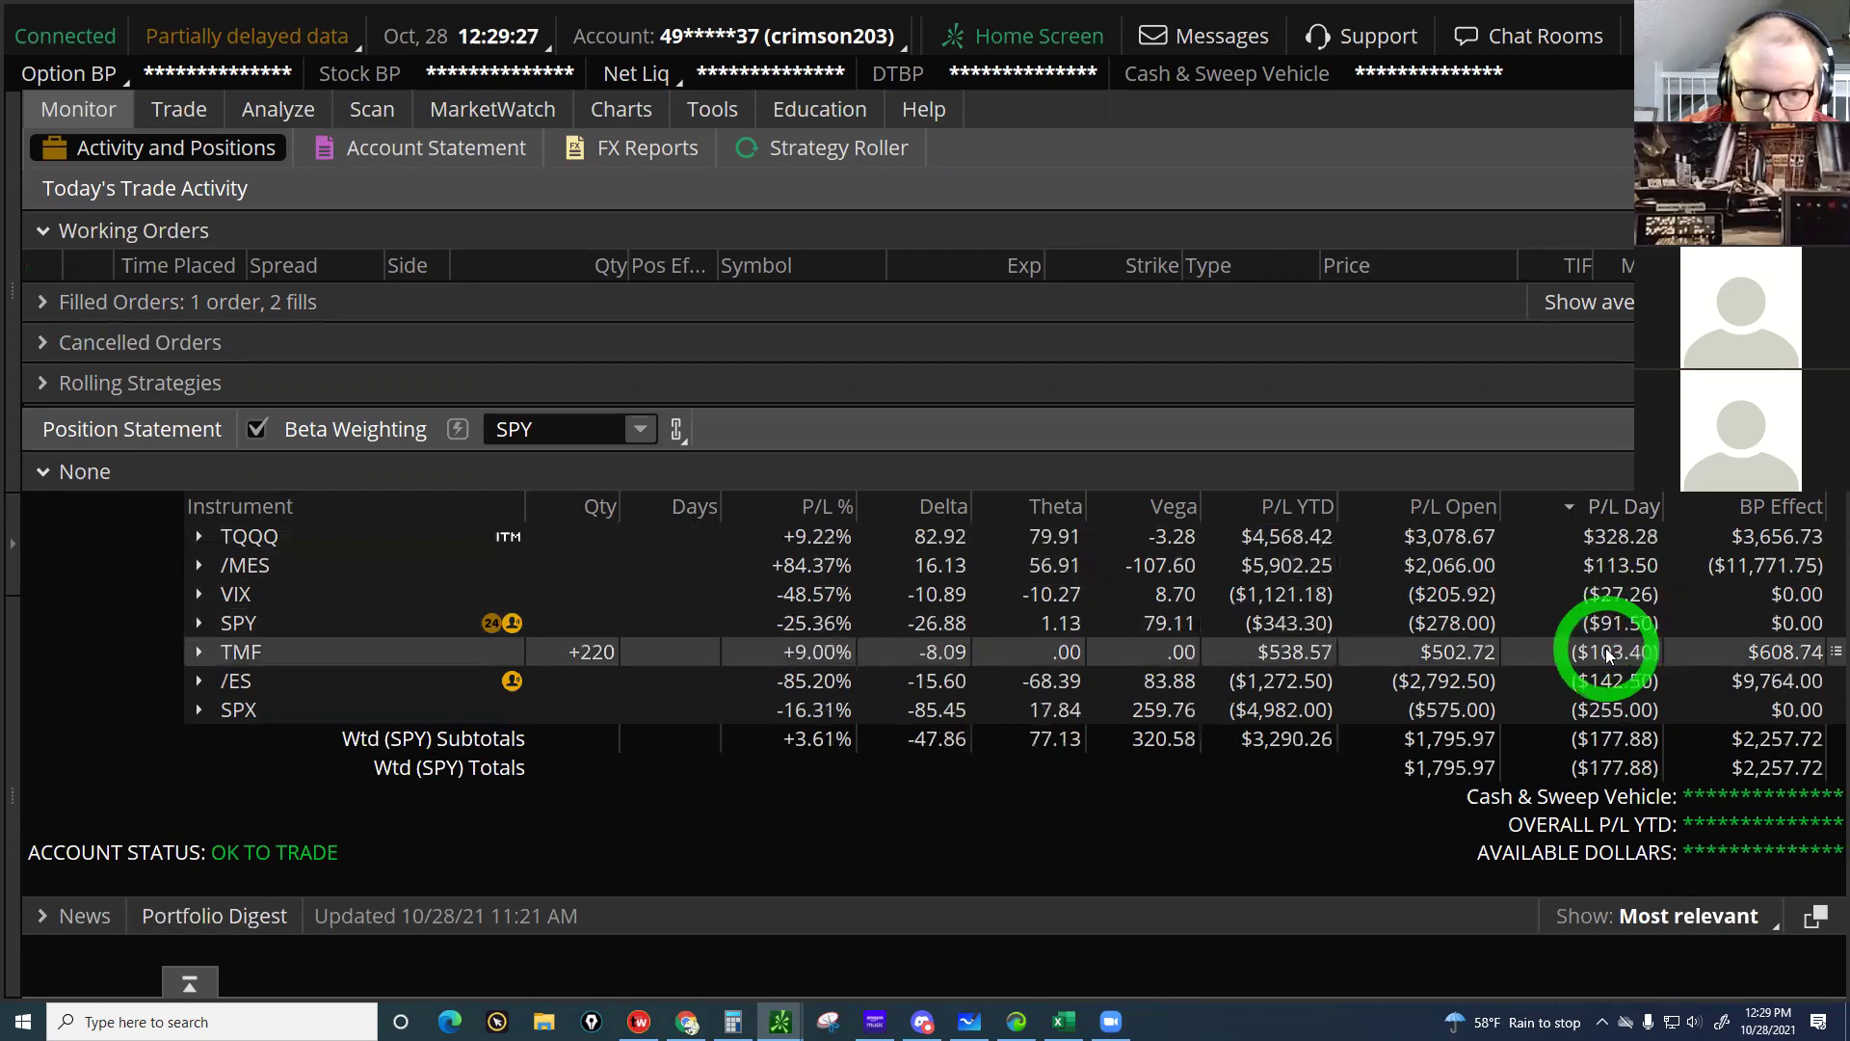
left_click(1607, 681)
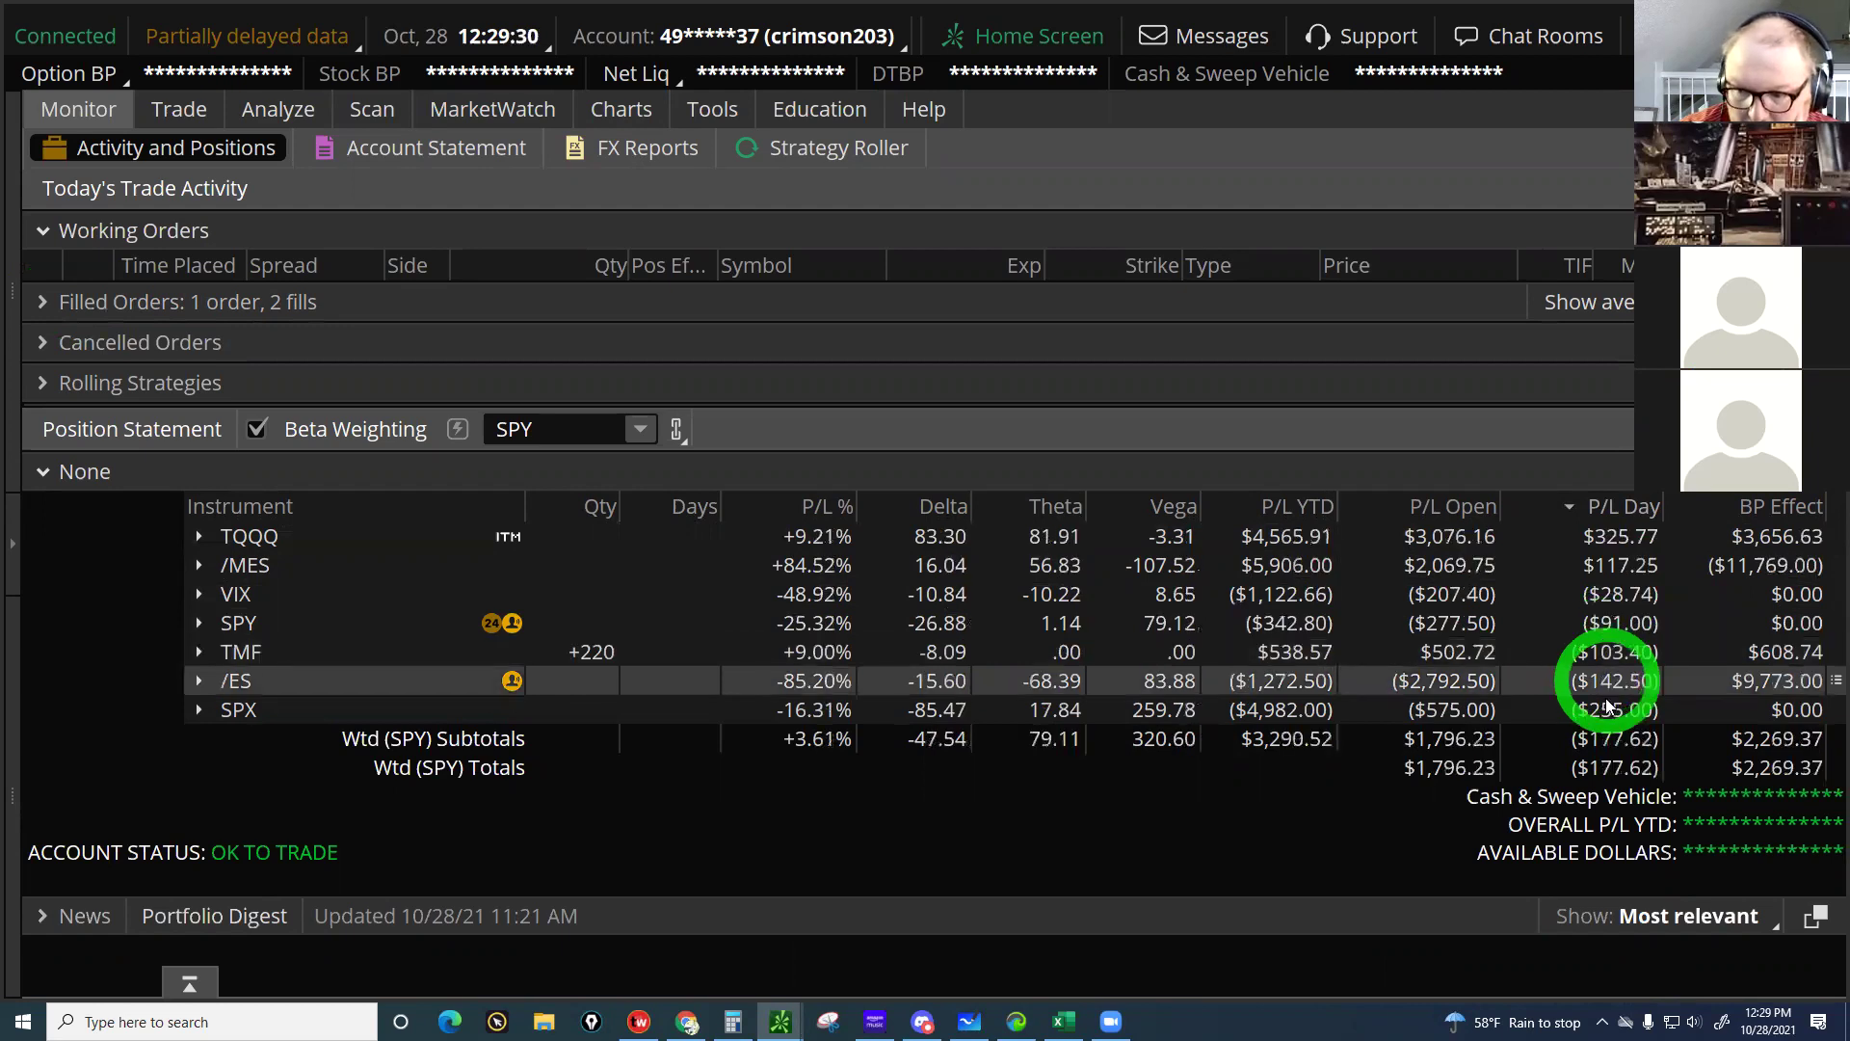
left_click(1607, 714)
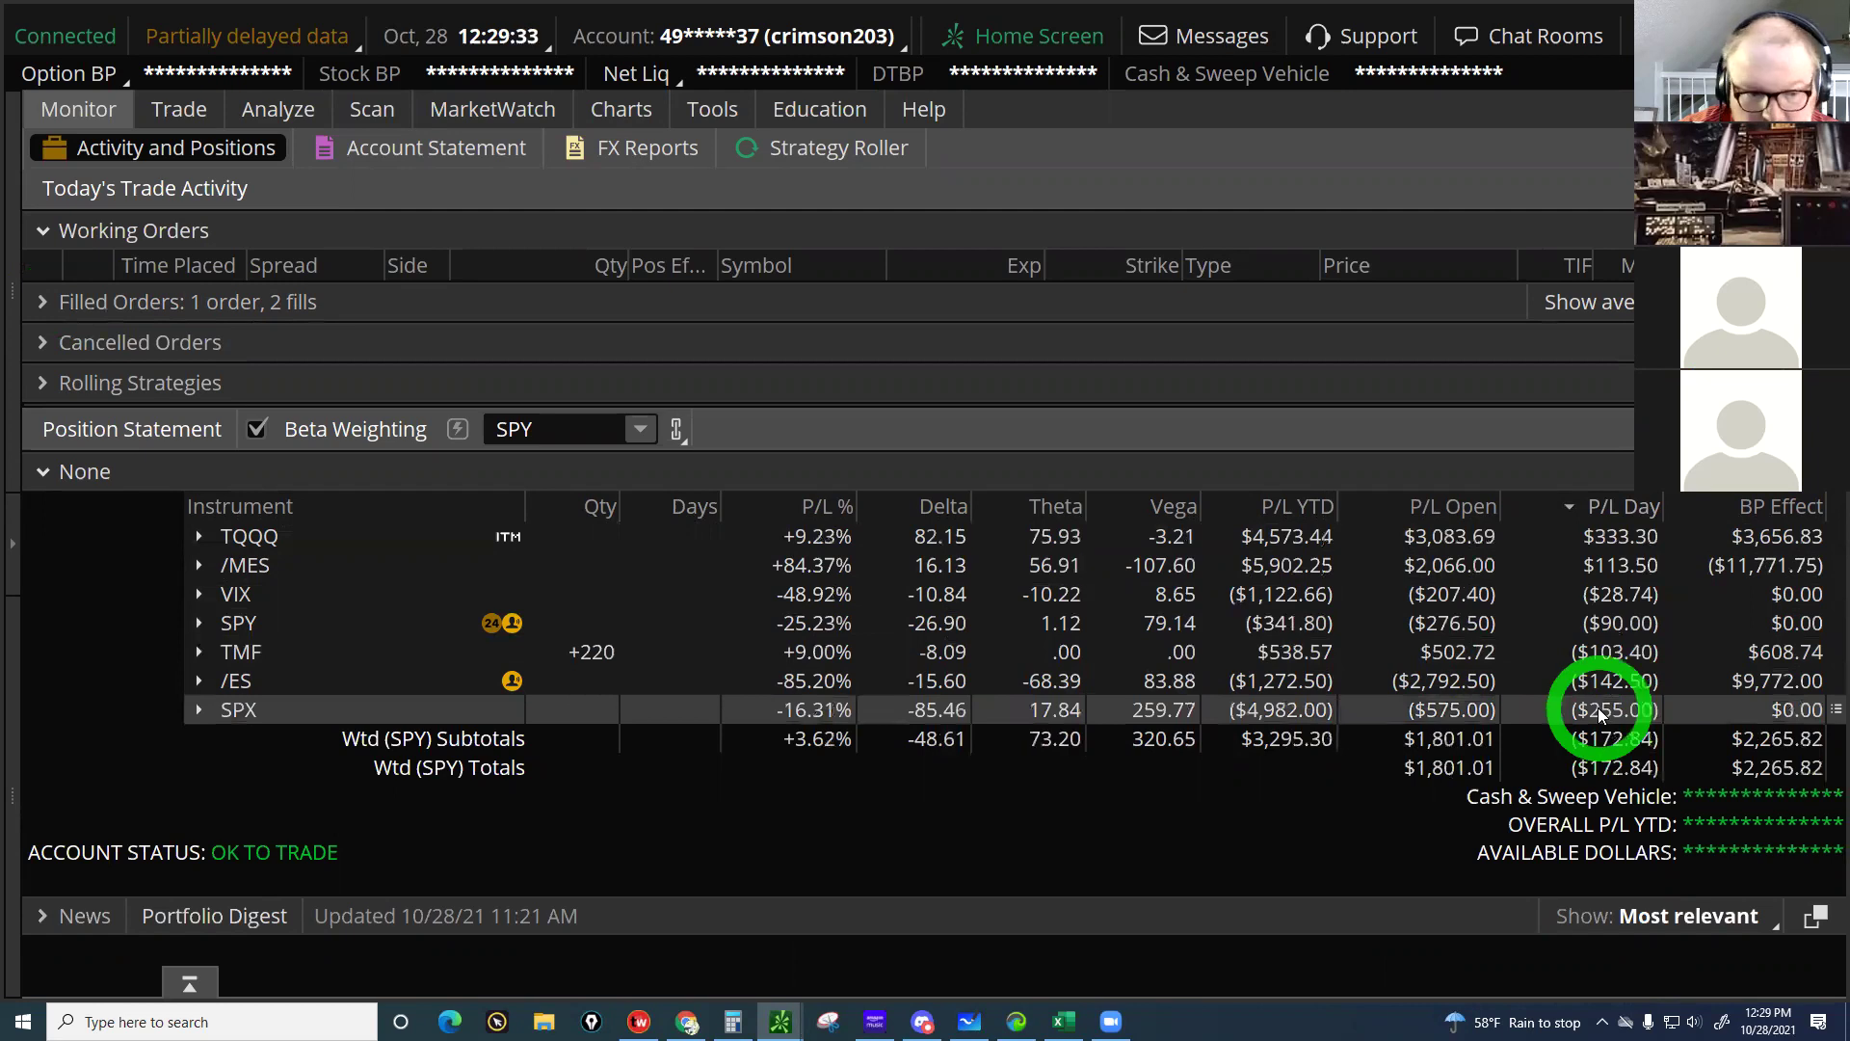
Examine the SPX open profit or loss and the SPY-weighted subtotals for P/L percentage, delta, theta and vega
left_click(1435, 717)
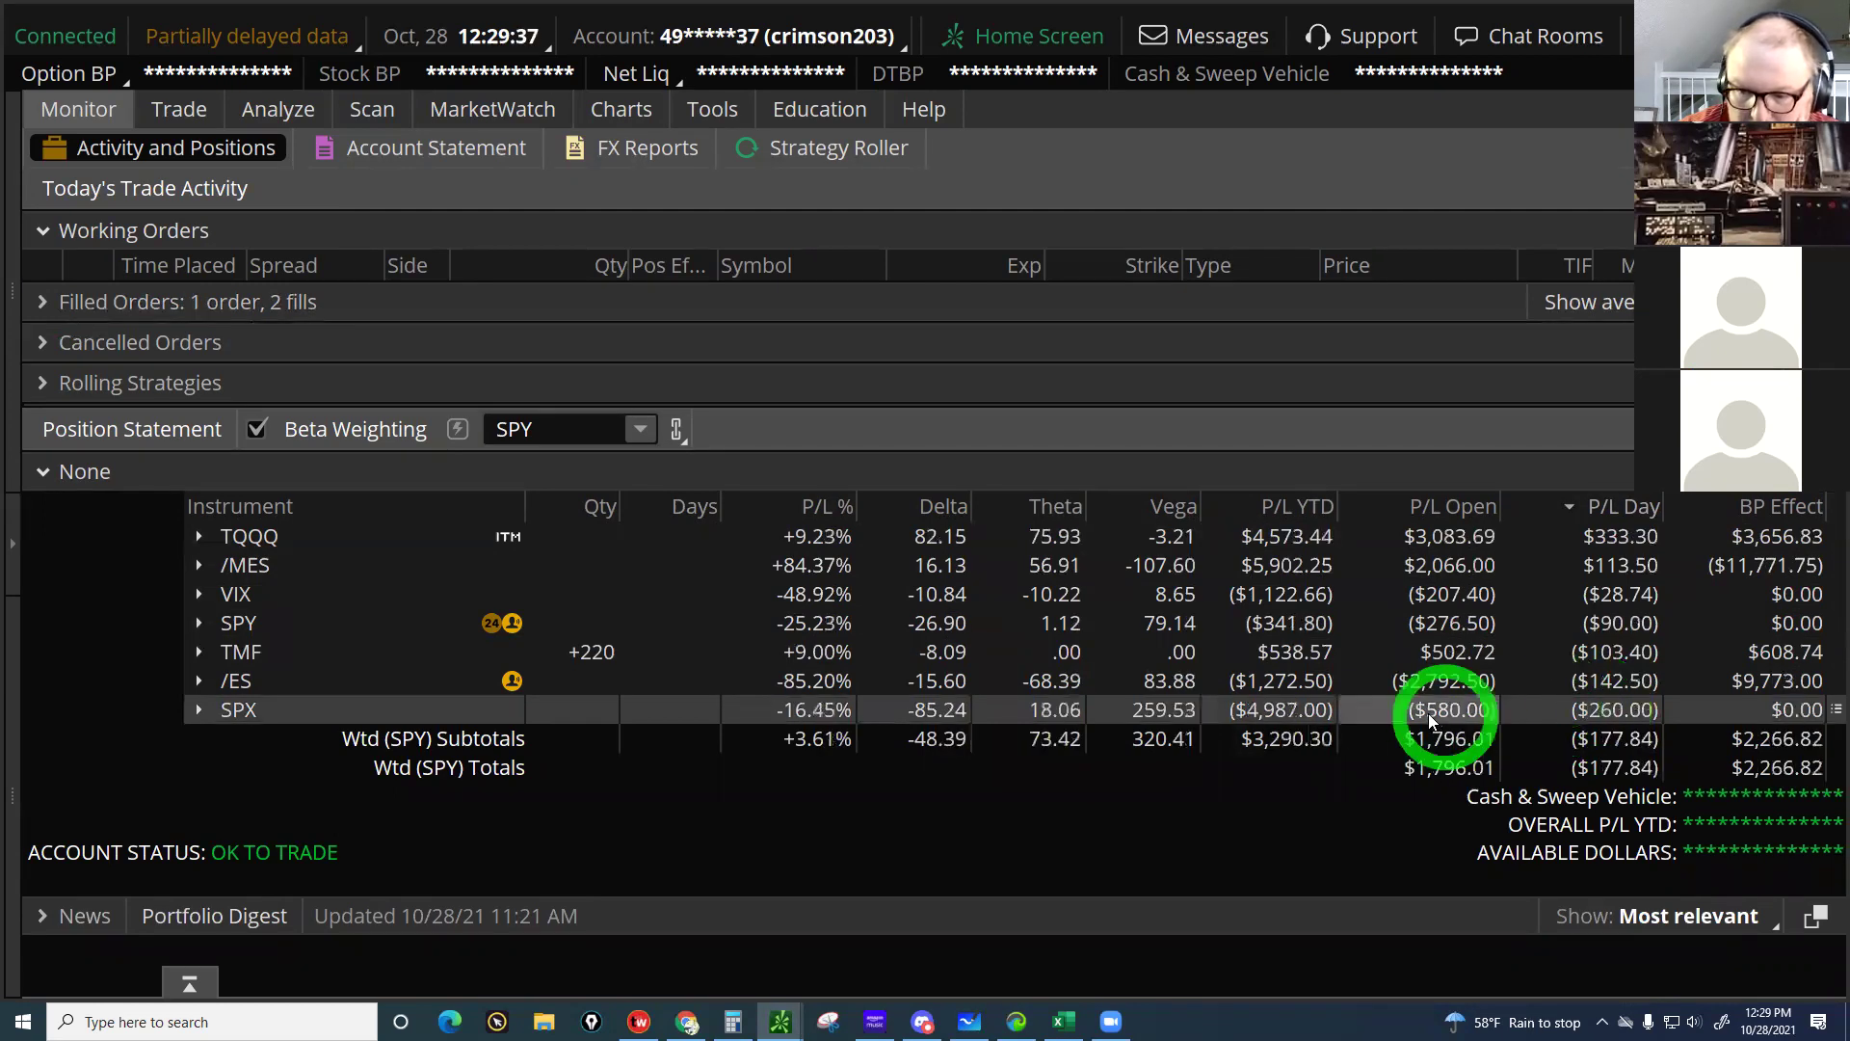
left_click(839, 744)
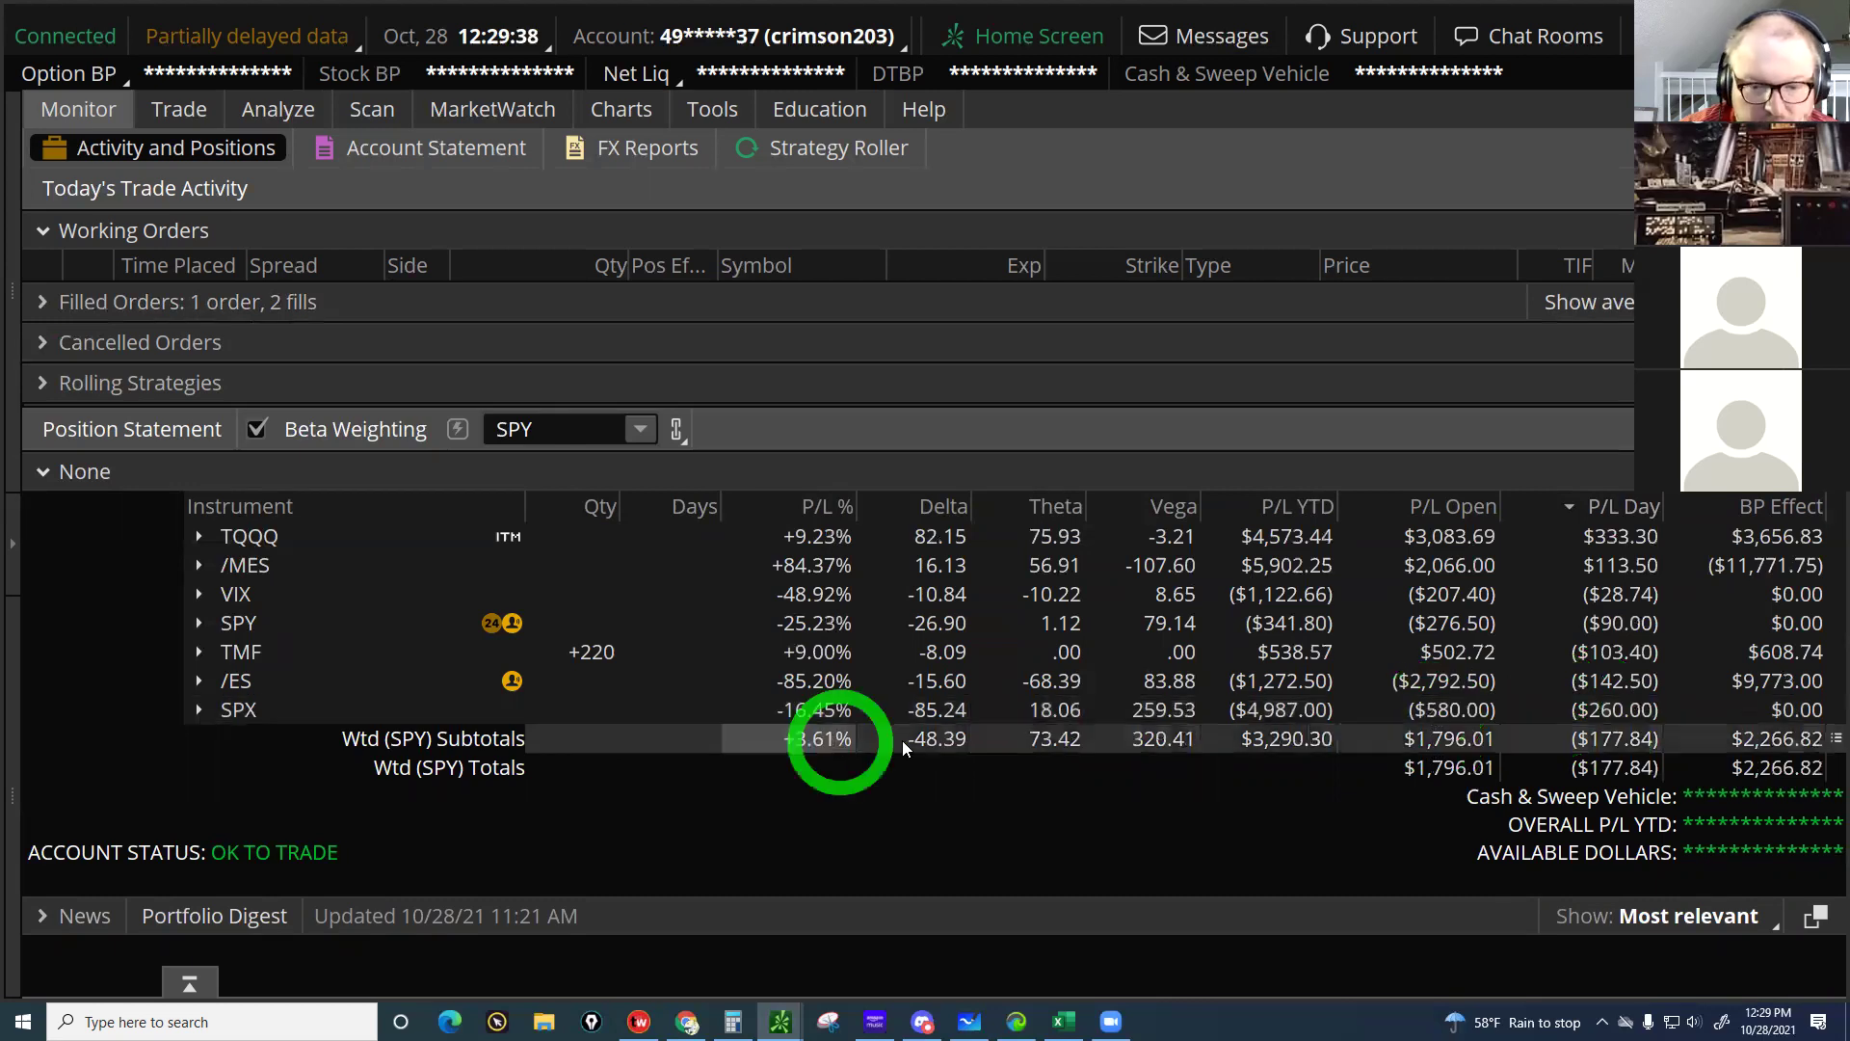
left_click(941, 740)
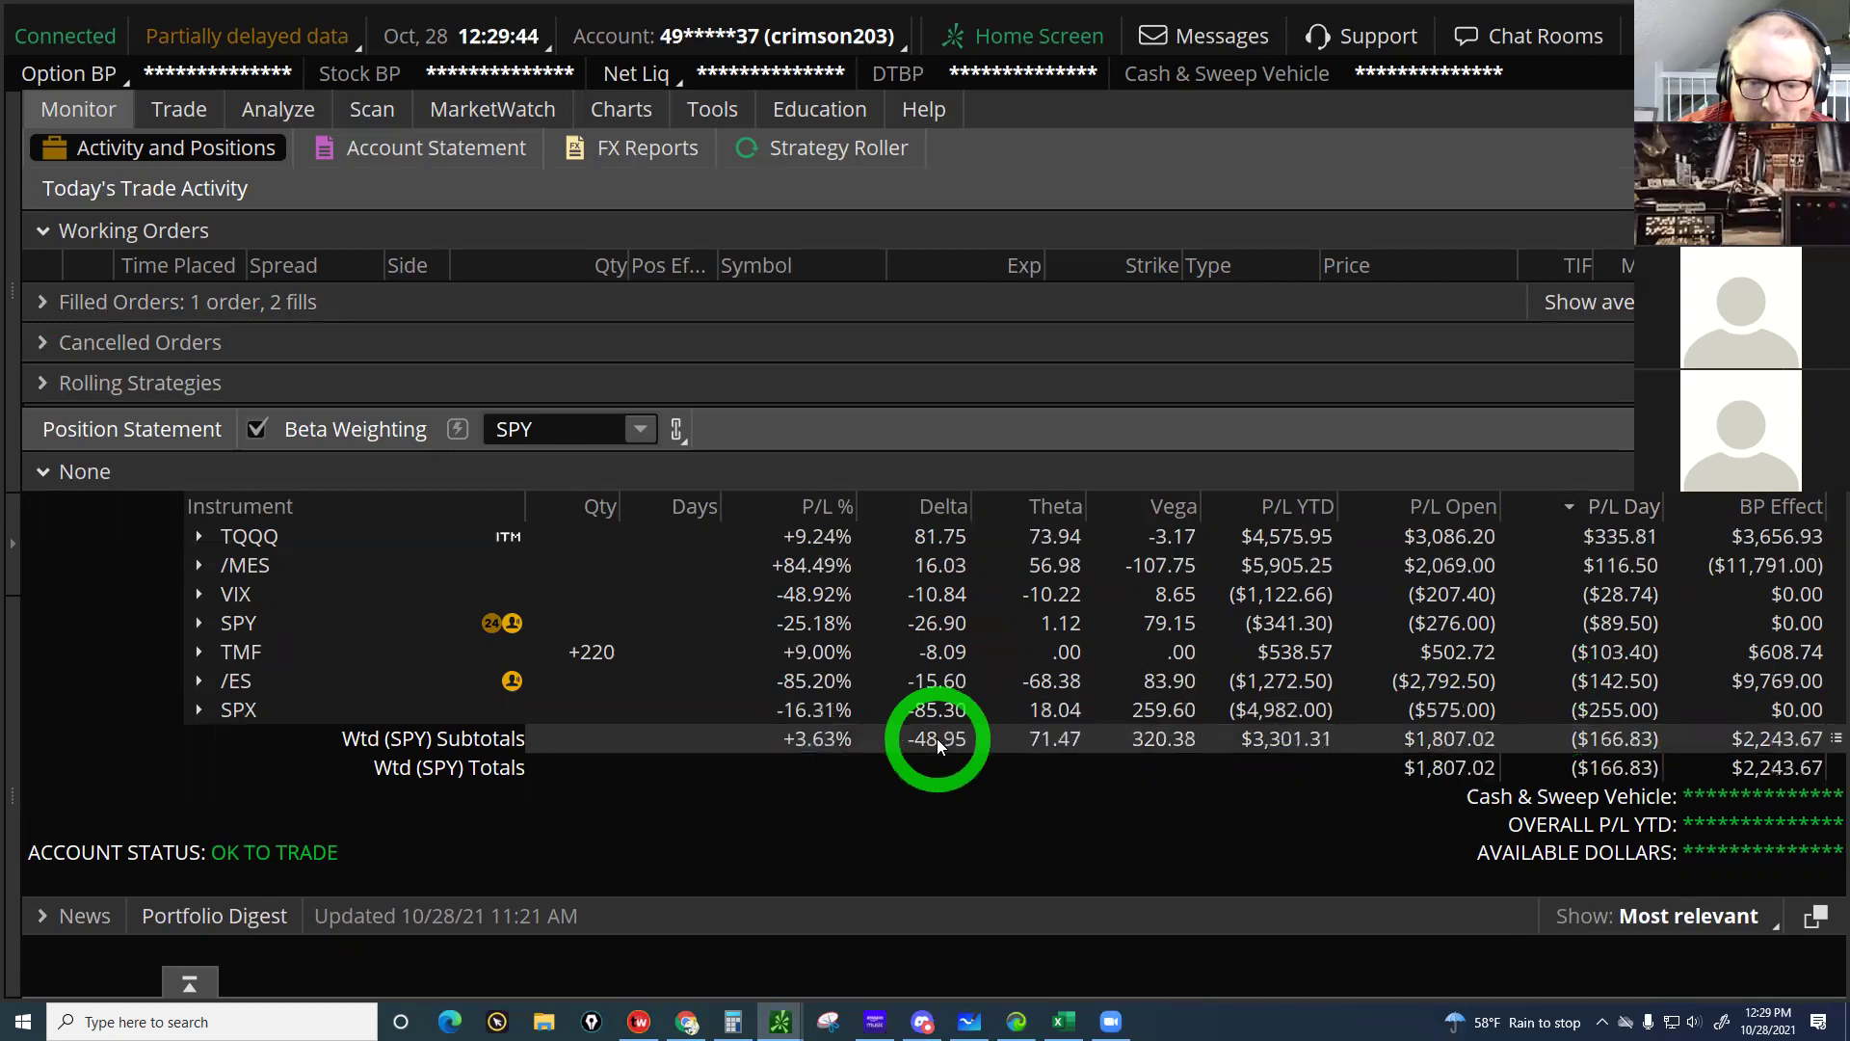
left_click(243, 508)
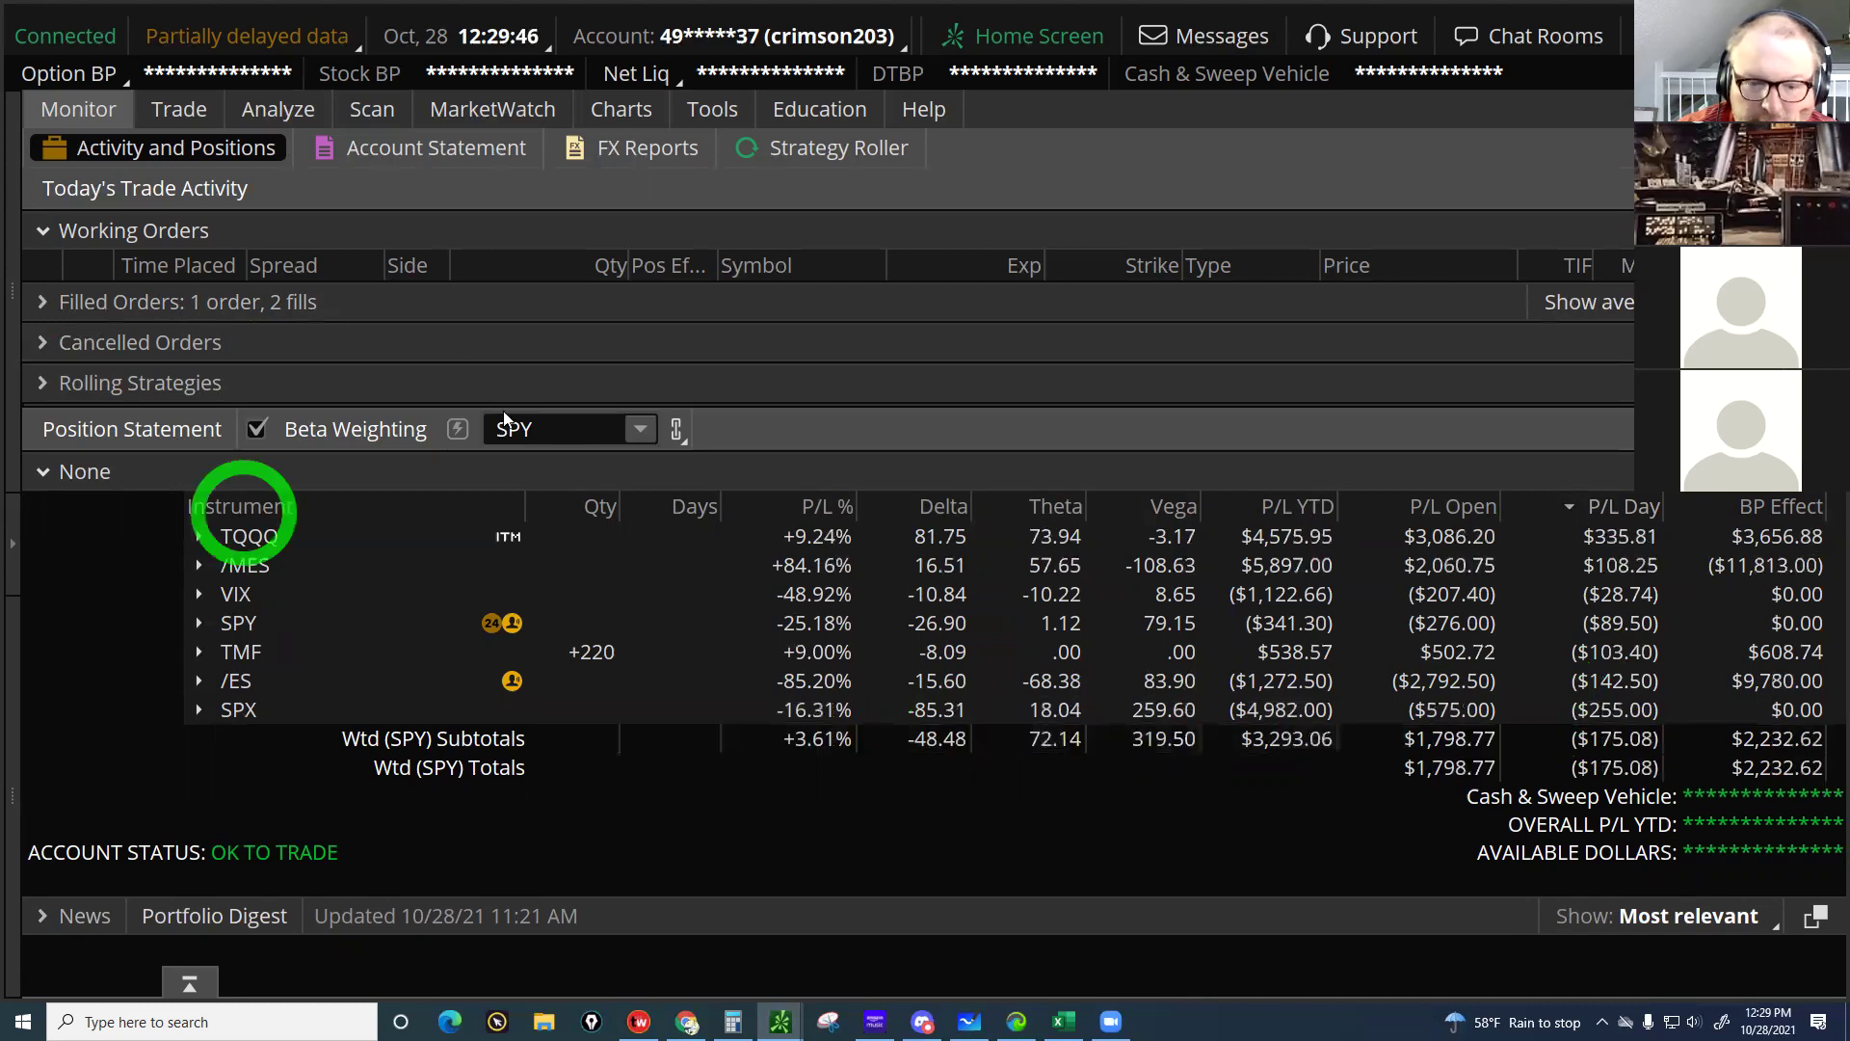
left_click(1055, 743)
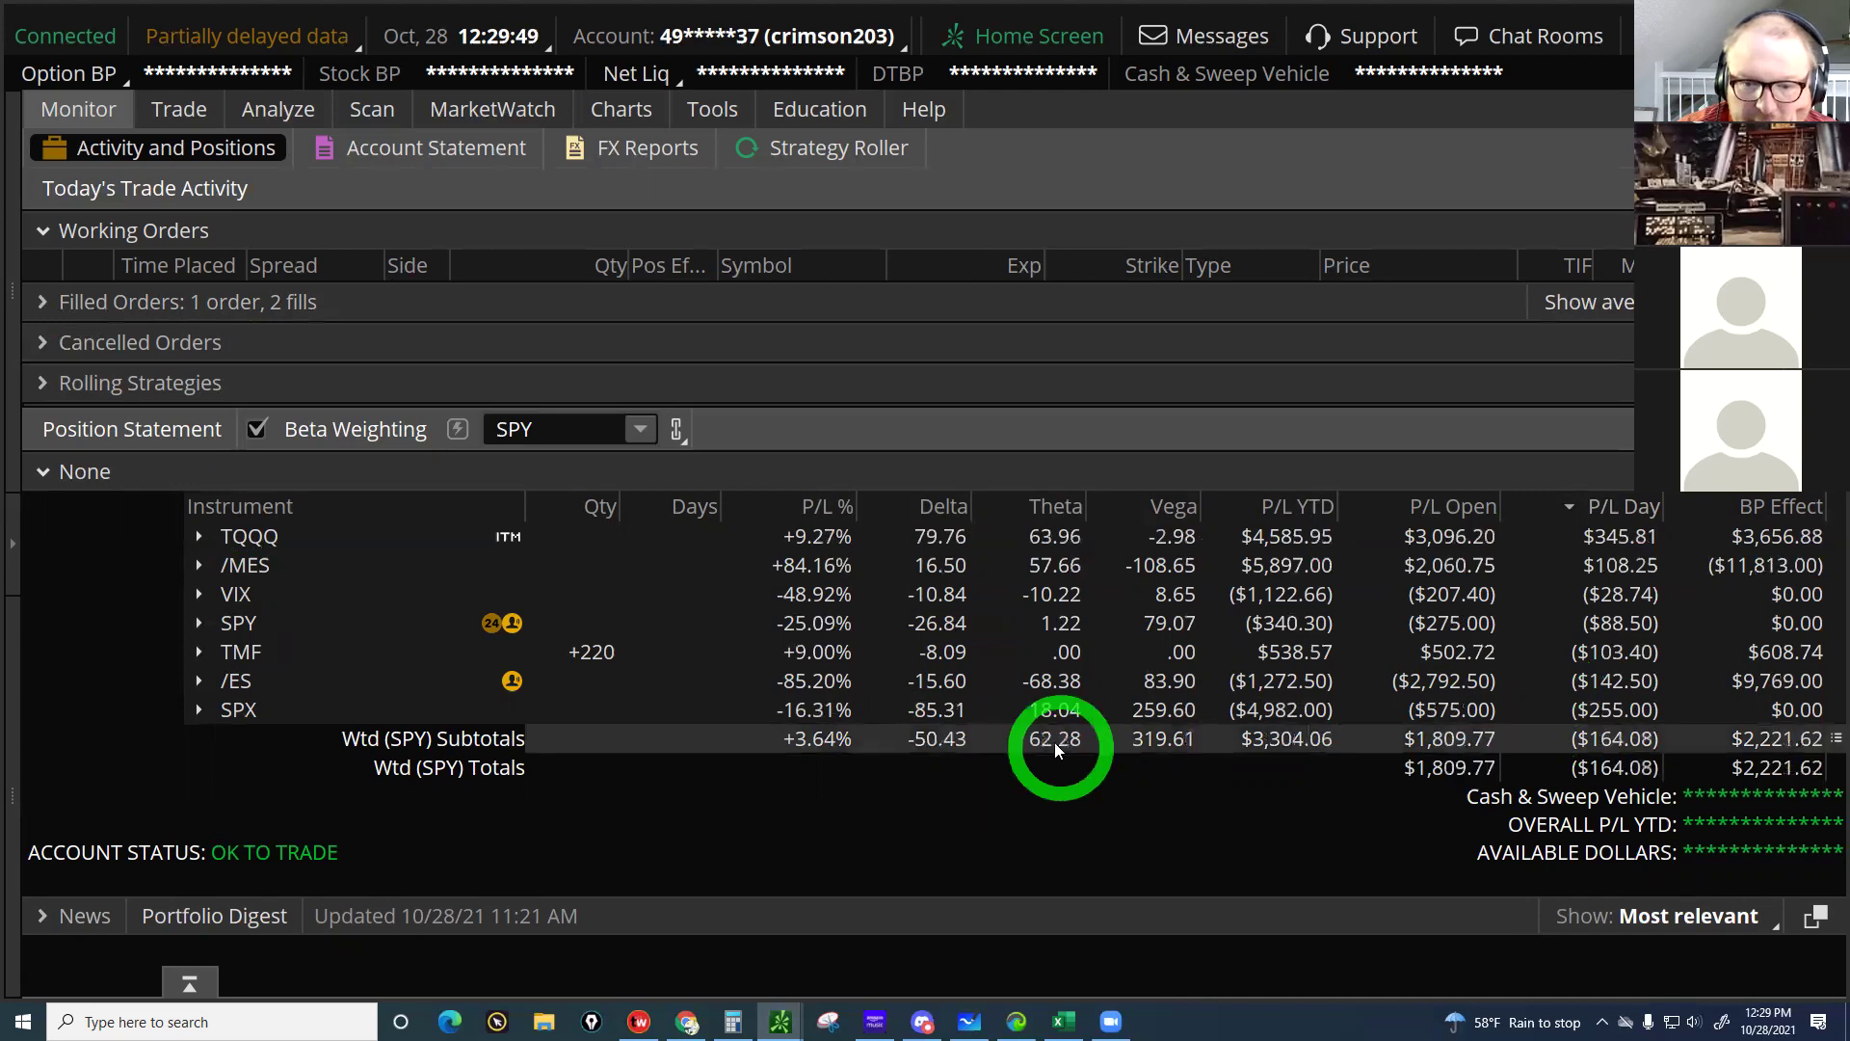
left_click(1177, 736)
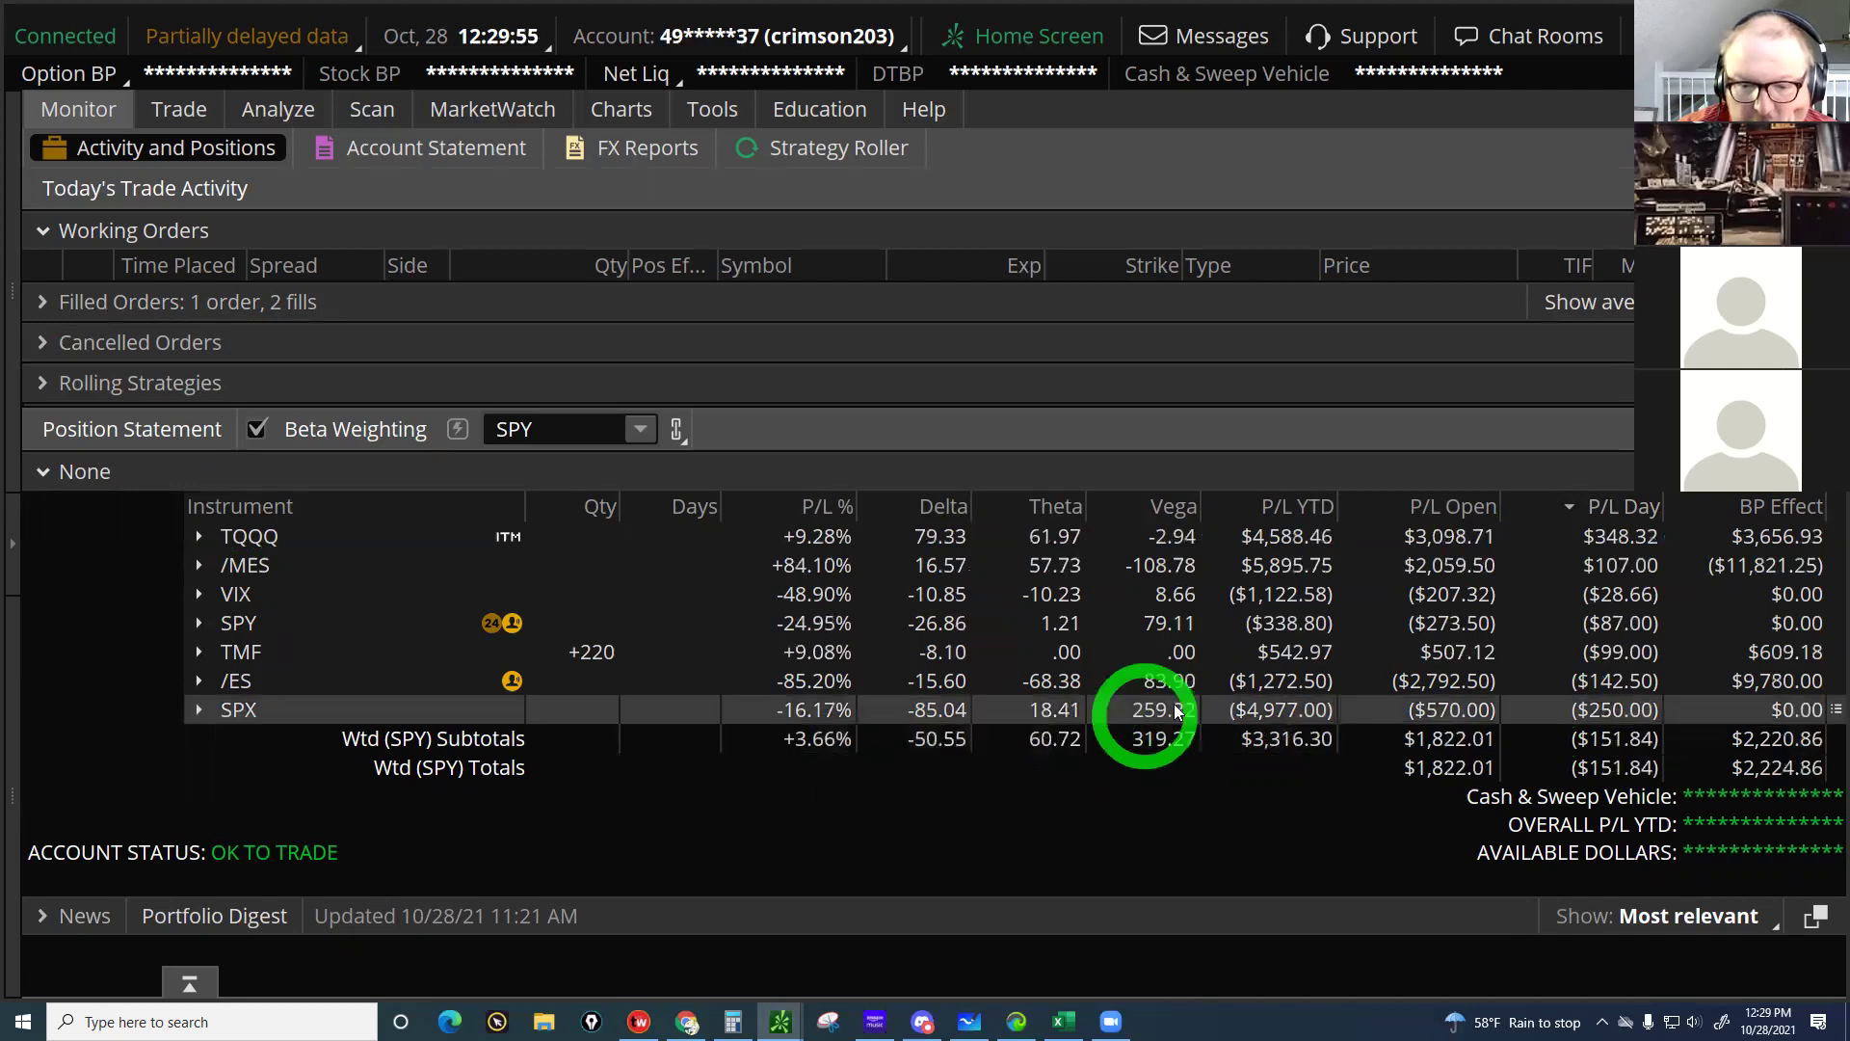
Expand the SPX position to examine its put legs' vega and profit or loss, and collapse it again
left_click(239, 725)
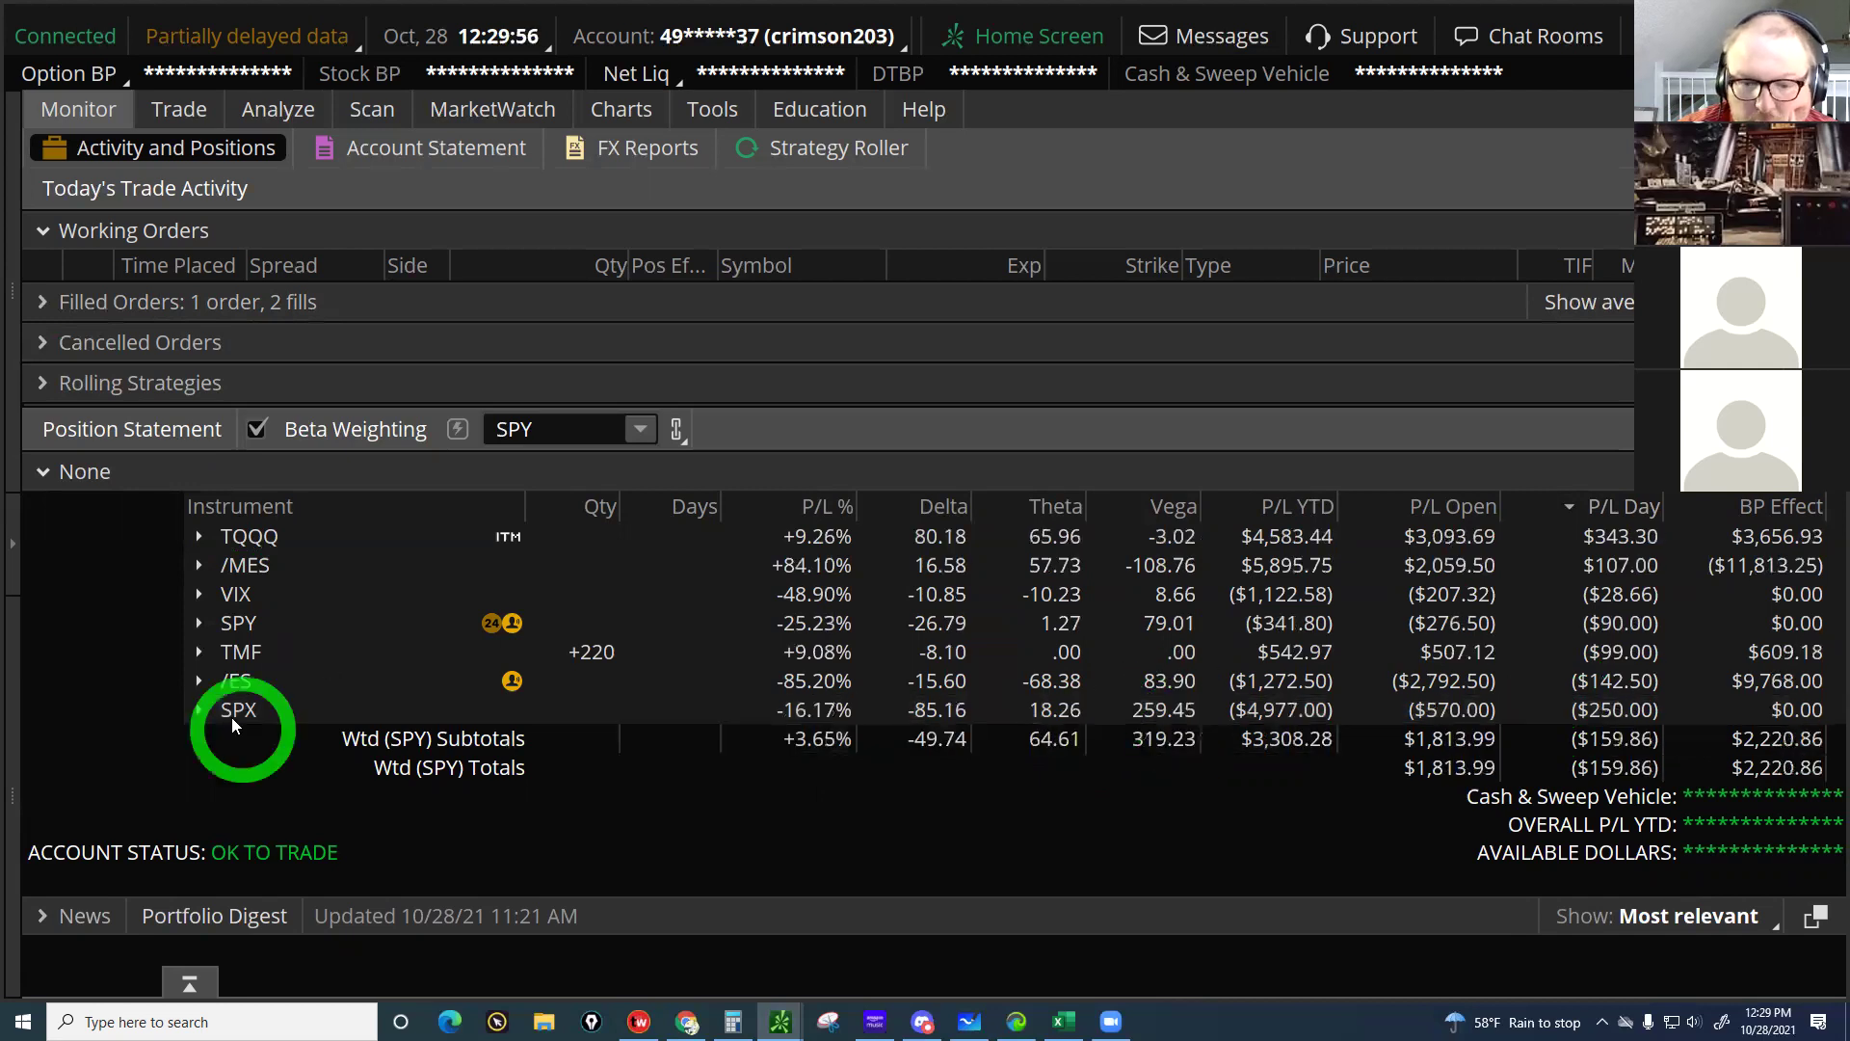
left_click(869, 702)
left_click(488, 735)
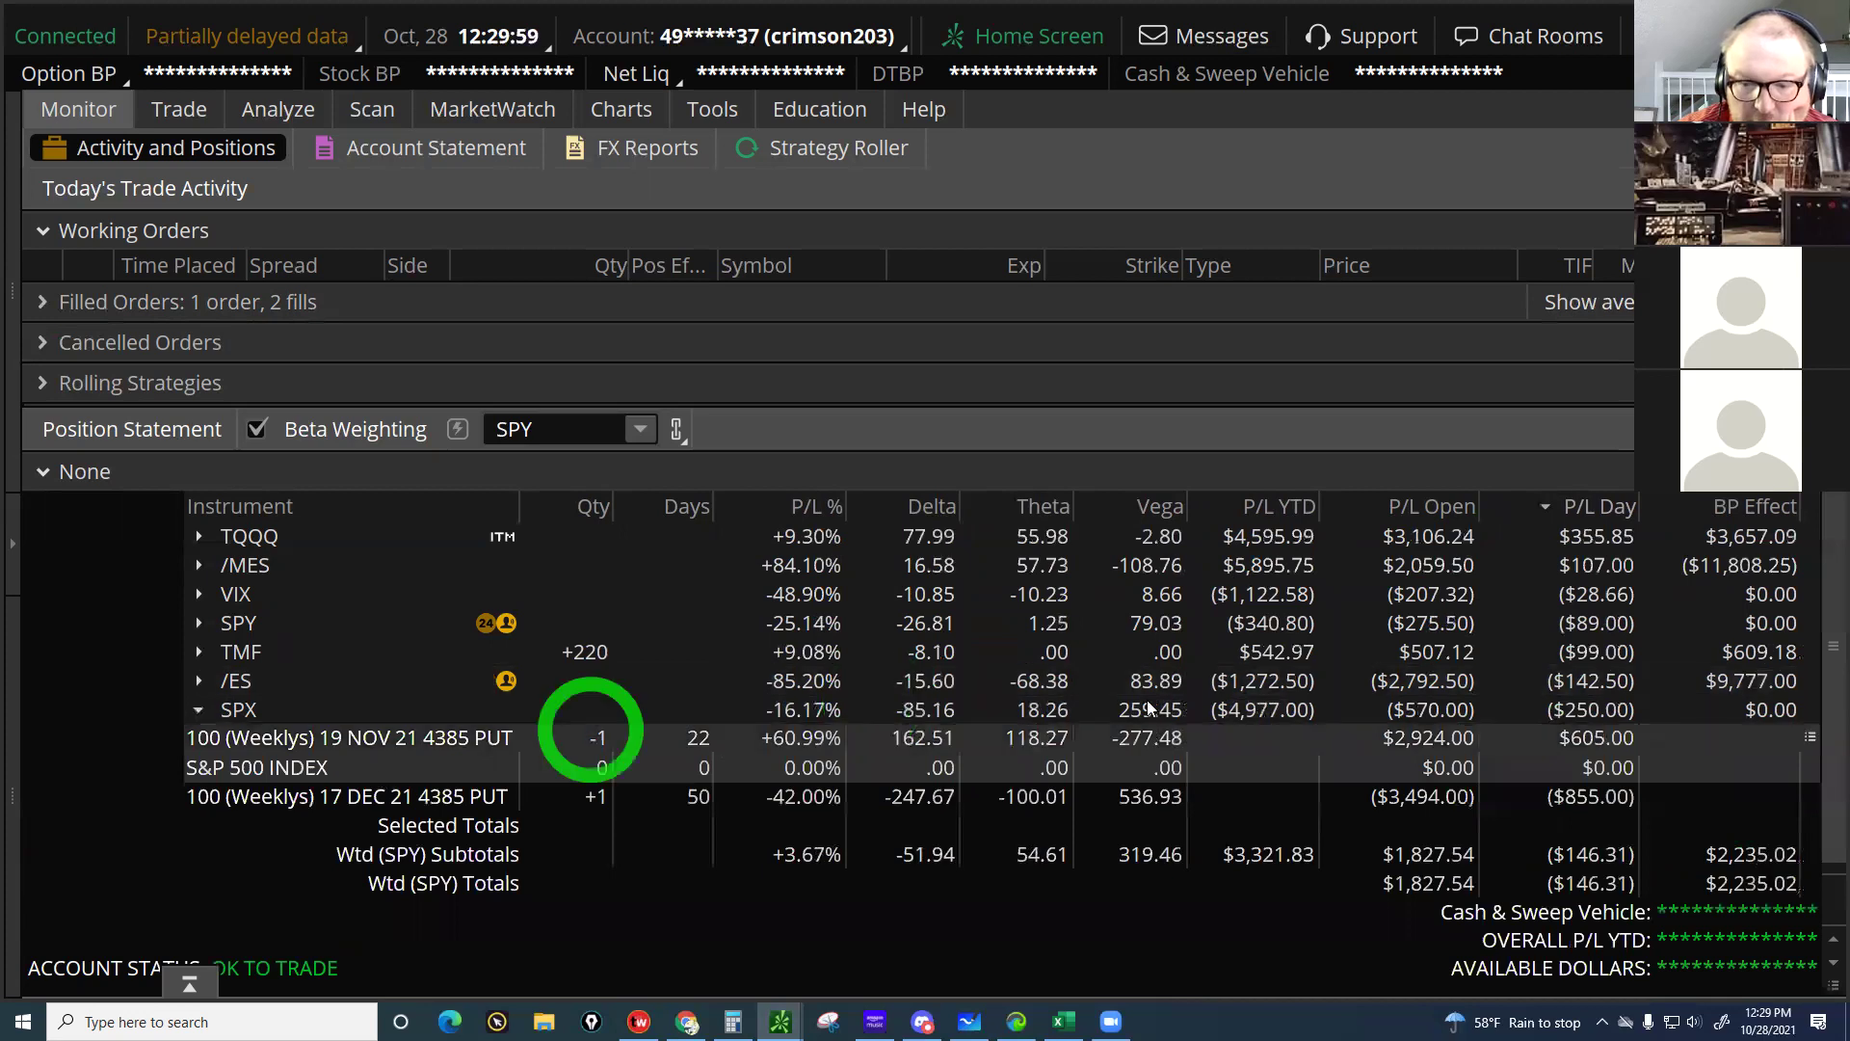
left_click(1149, 713)
left_click(1245, 718)
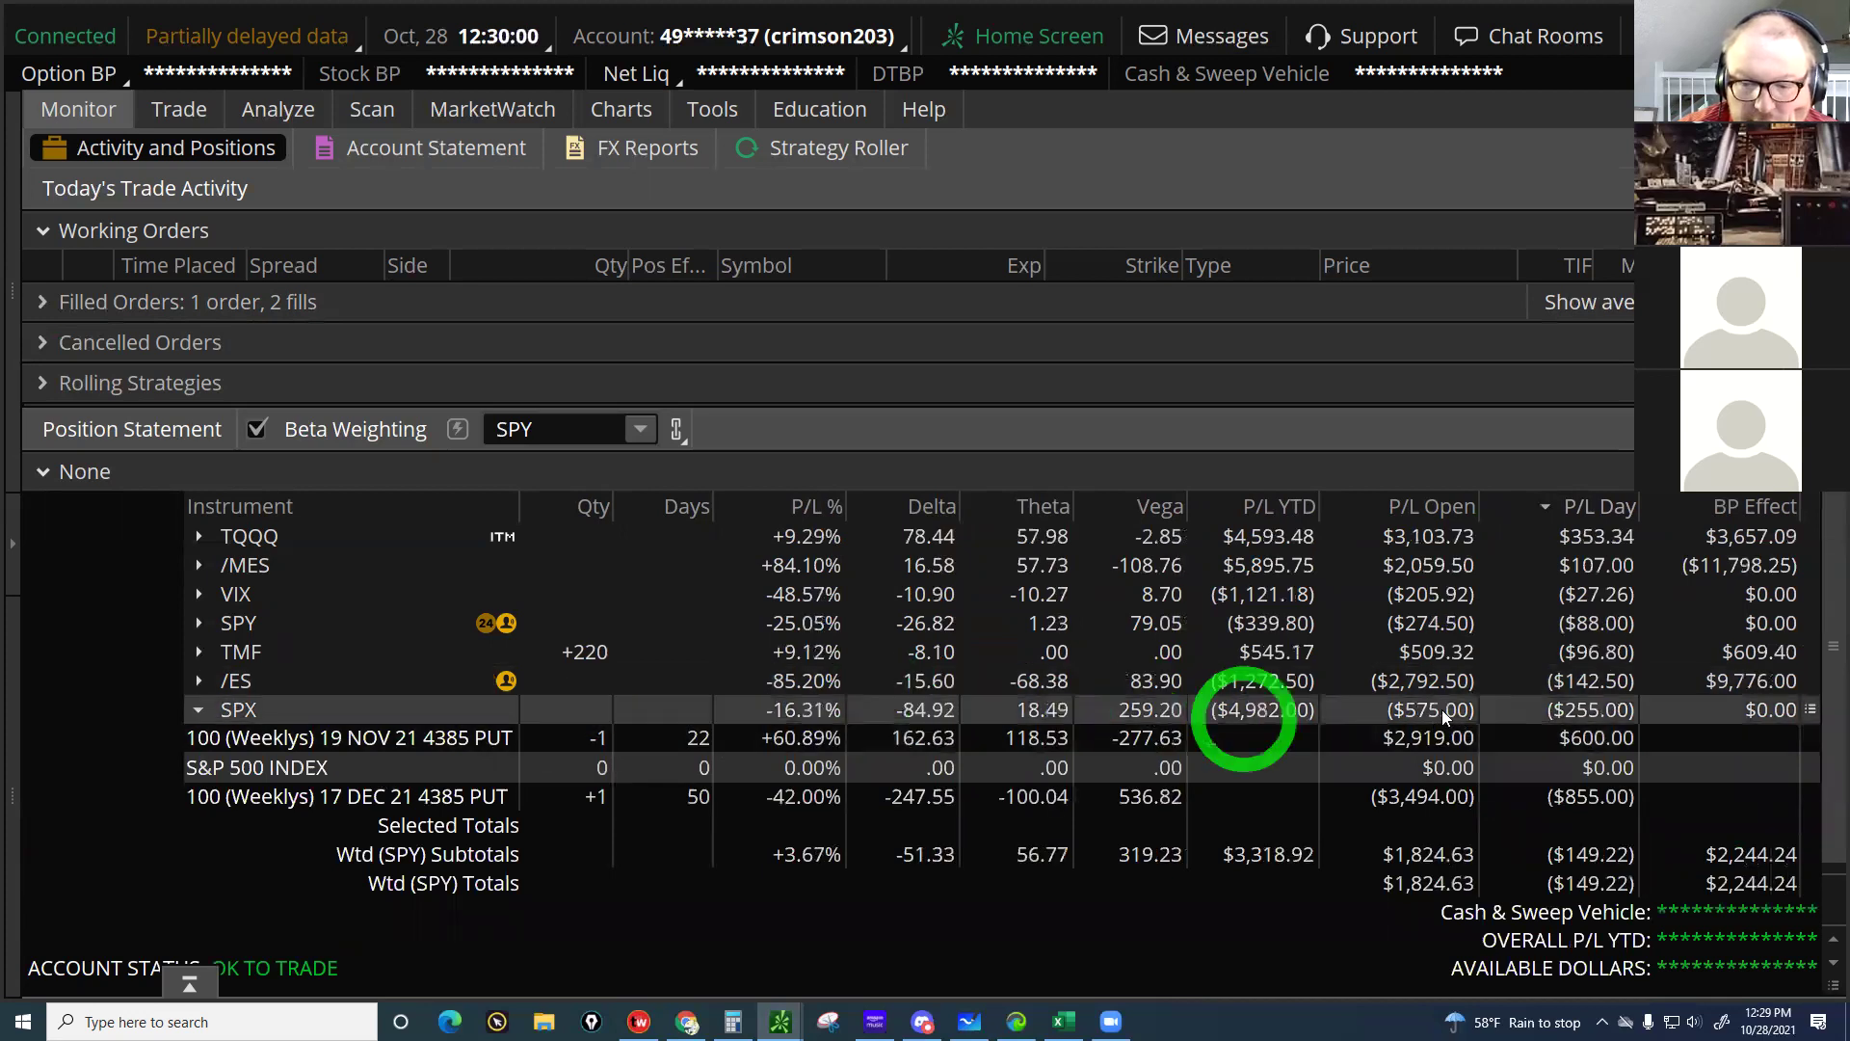
left_click(1441, 709)
left_click(1156, 709)
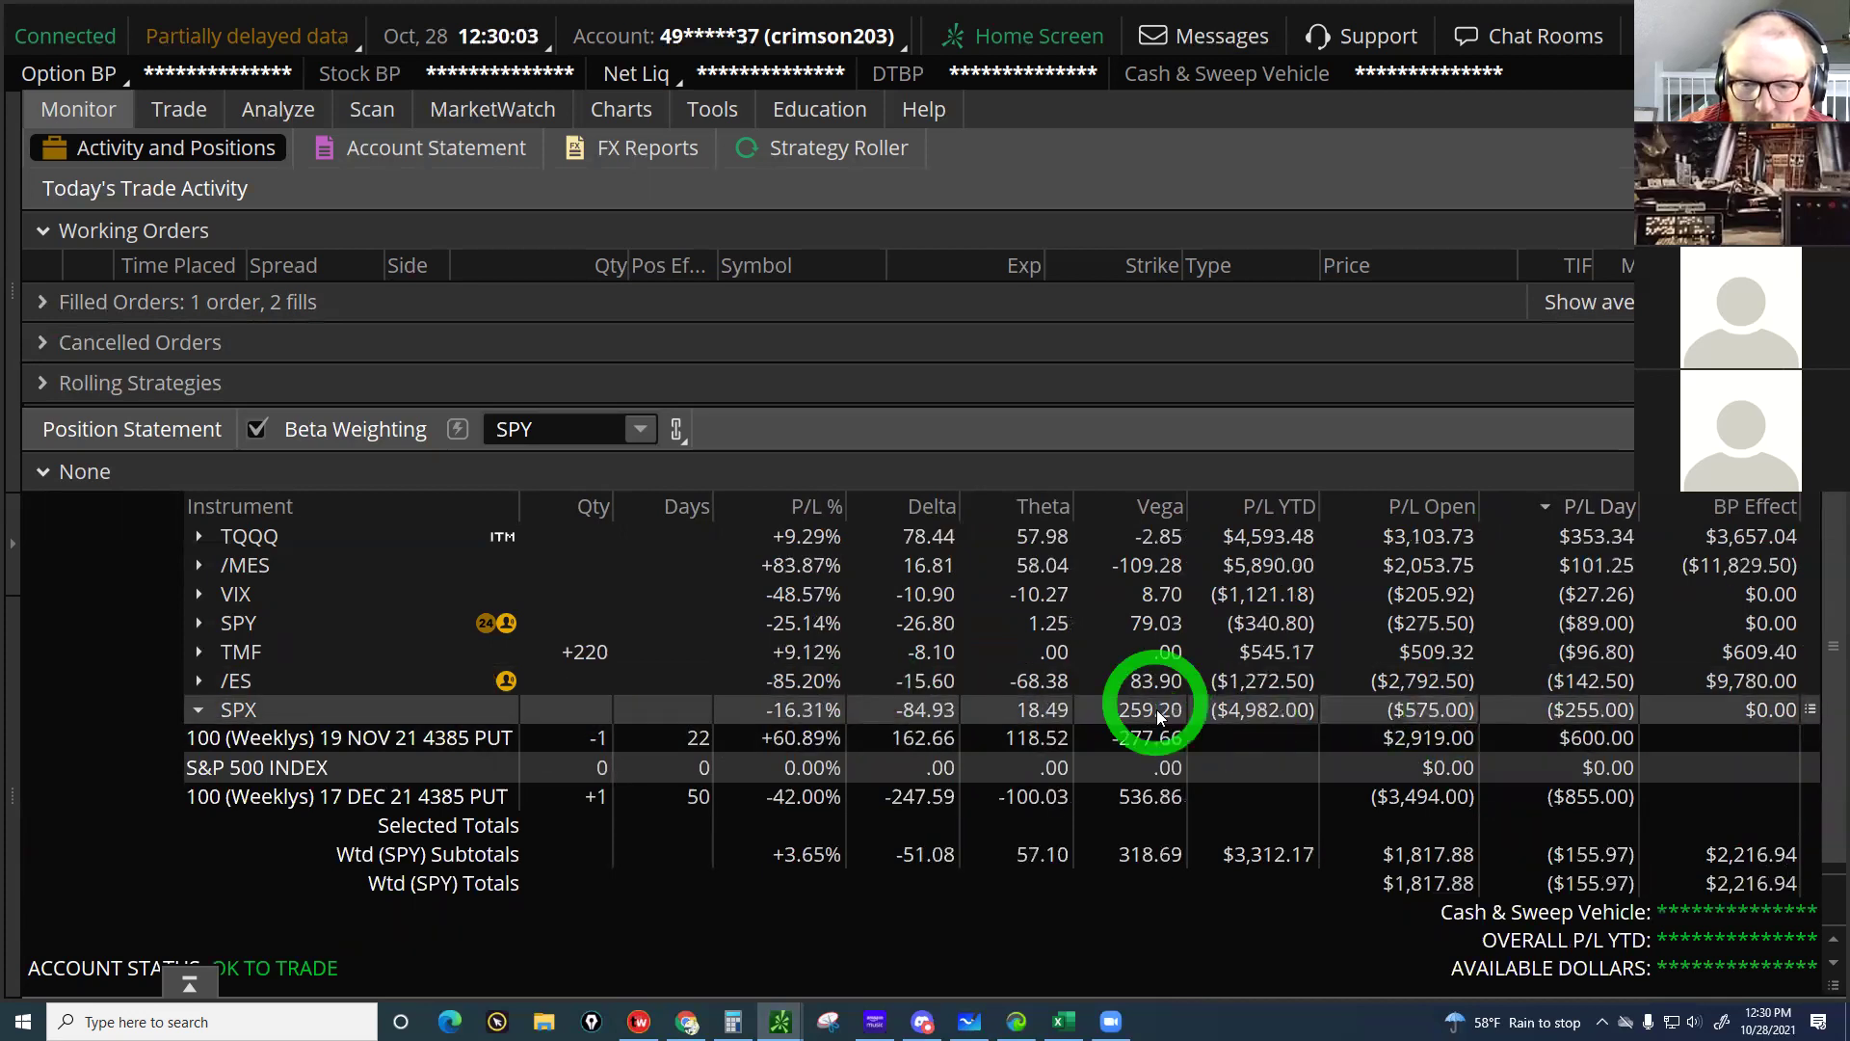
left_click(1147, 801)
left_click(1135, 718)
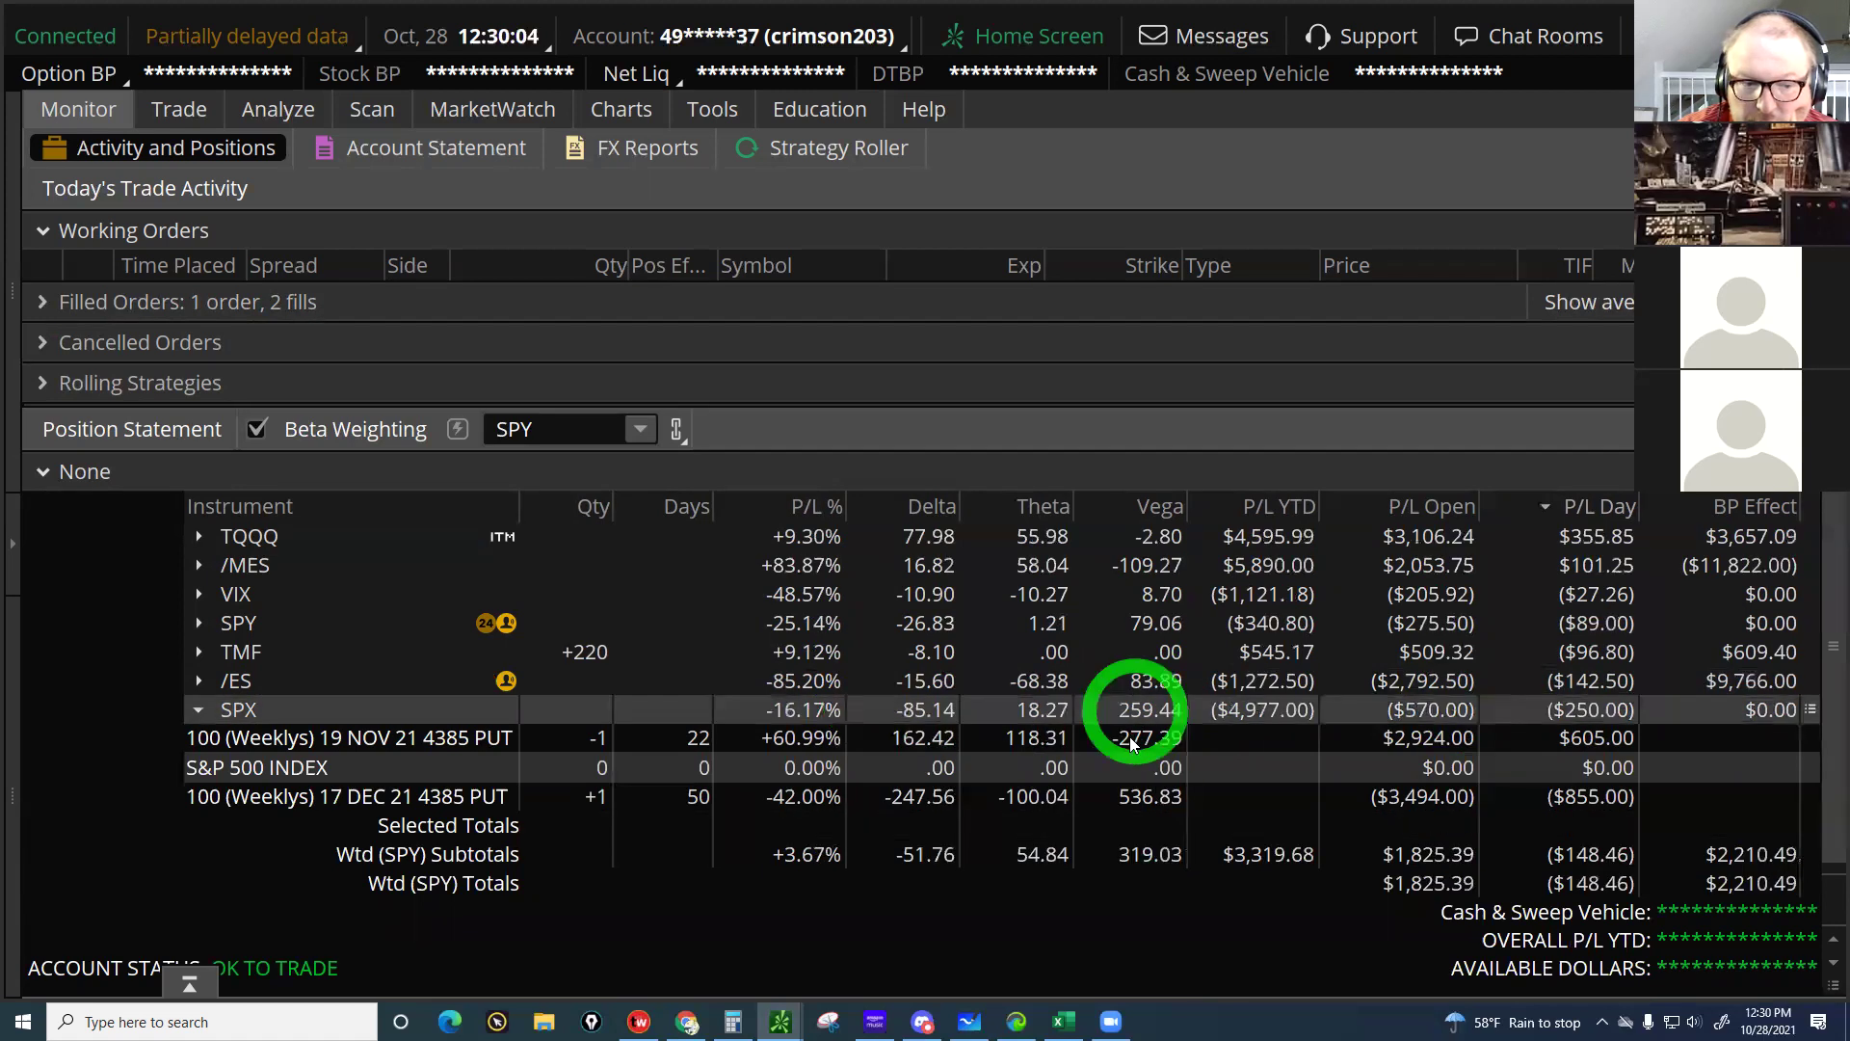
left_click(262, 702)
left_click(240, 709)
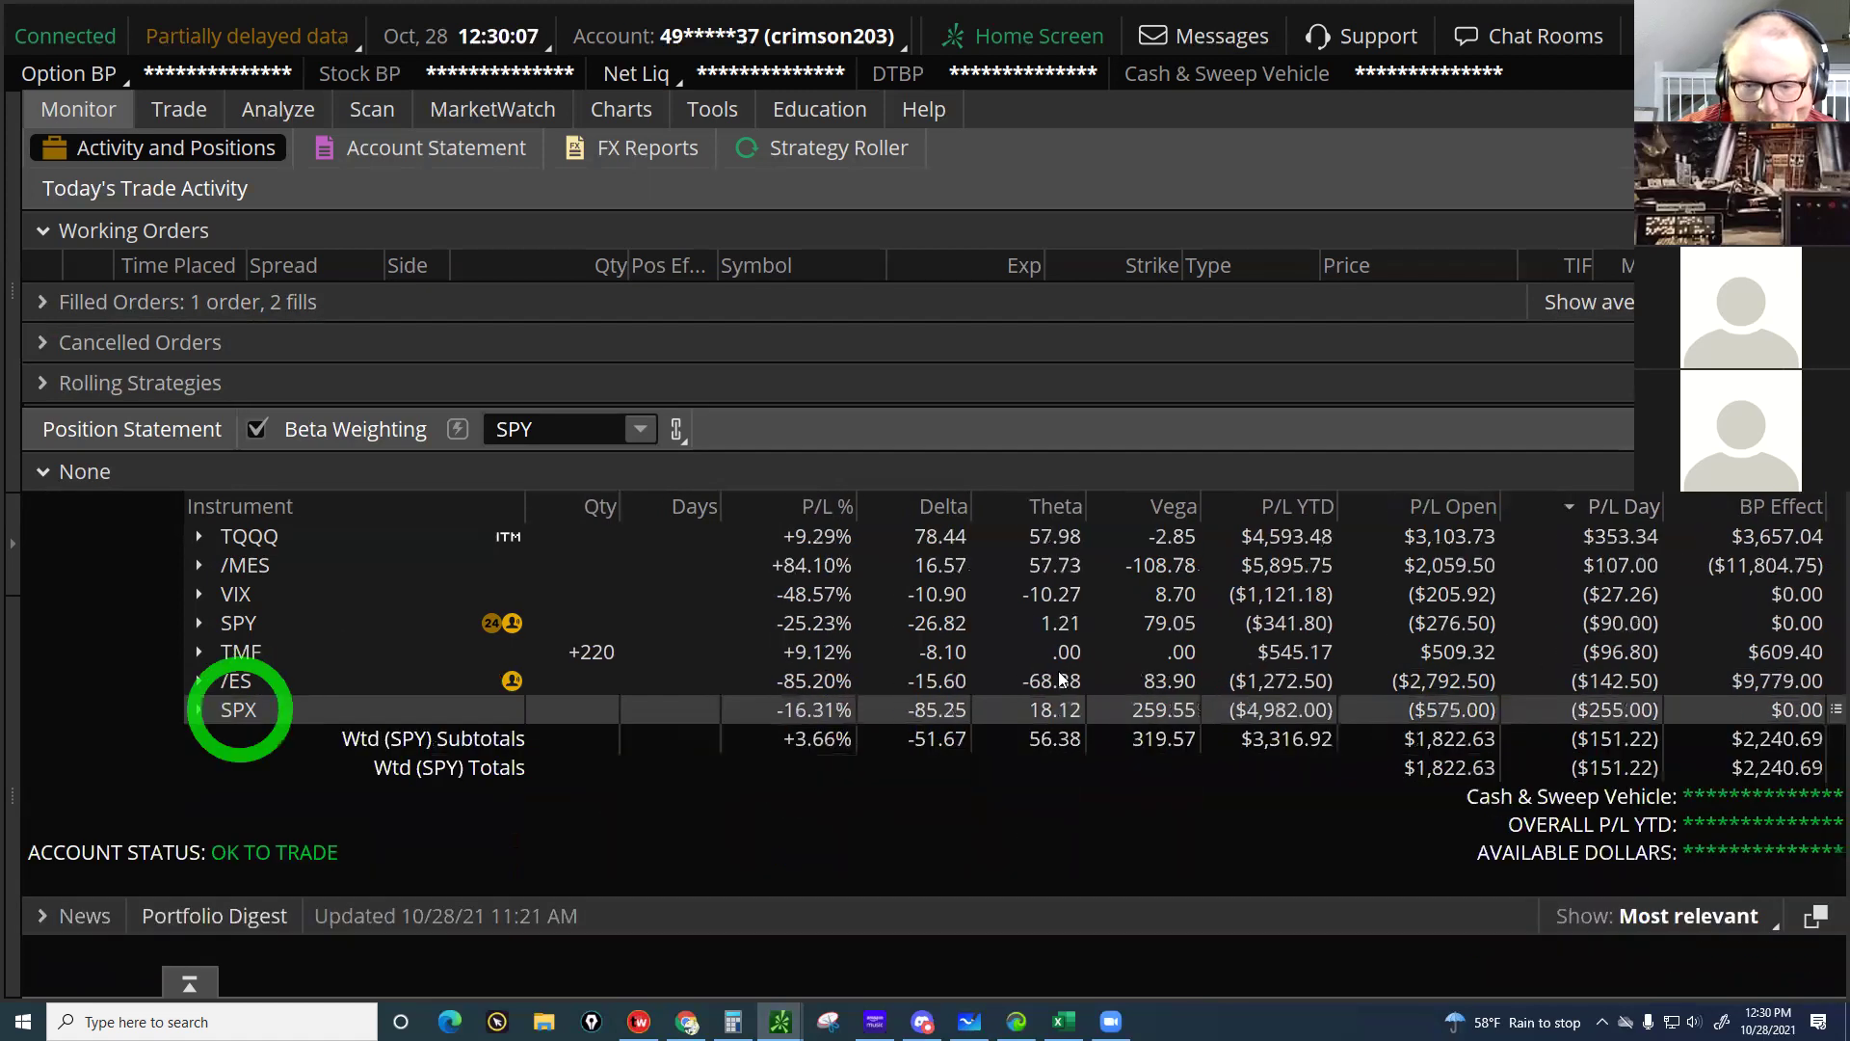
Review the SPX position's P/L figures and compare its delta, theta and vega with the SPY-weighted subtotals
left_click(1169, 706)
left_click(1455, 710)
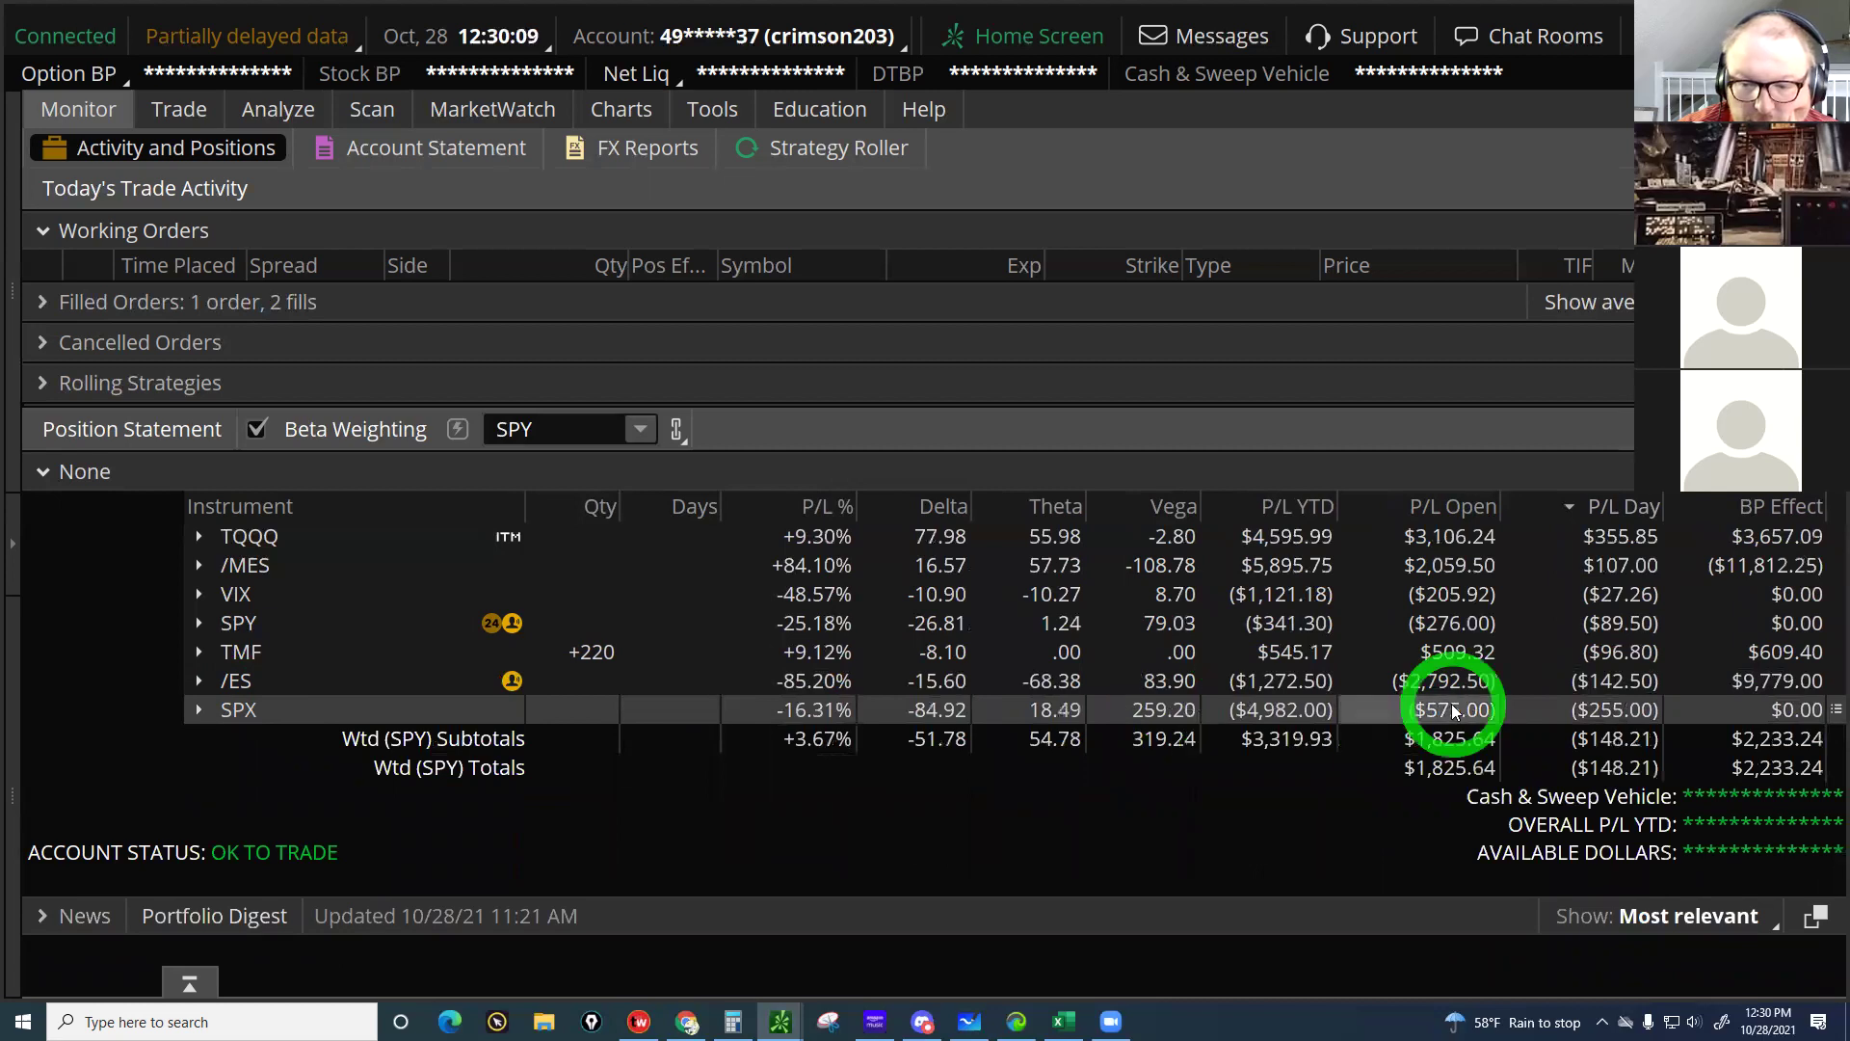
left_click(1635, 711)
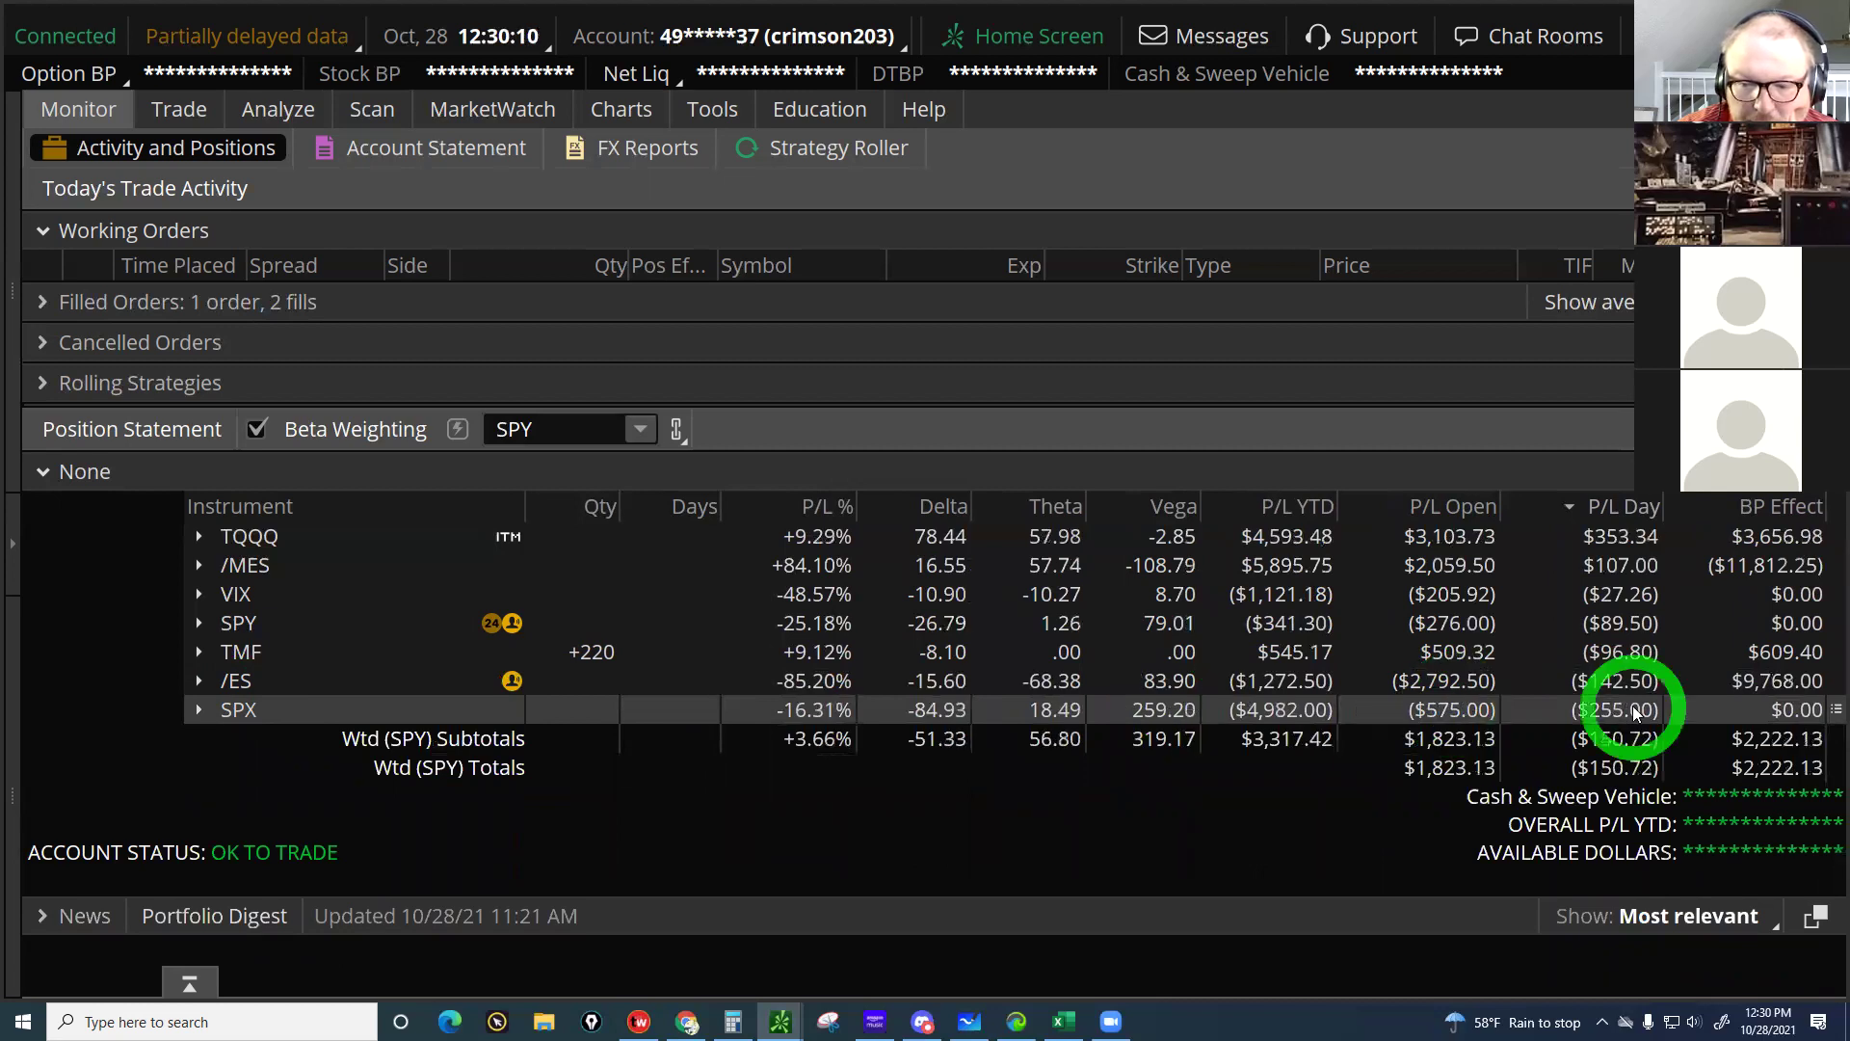
left_click(1248, 708)
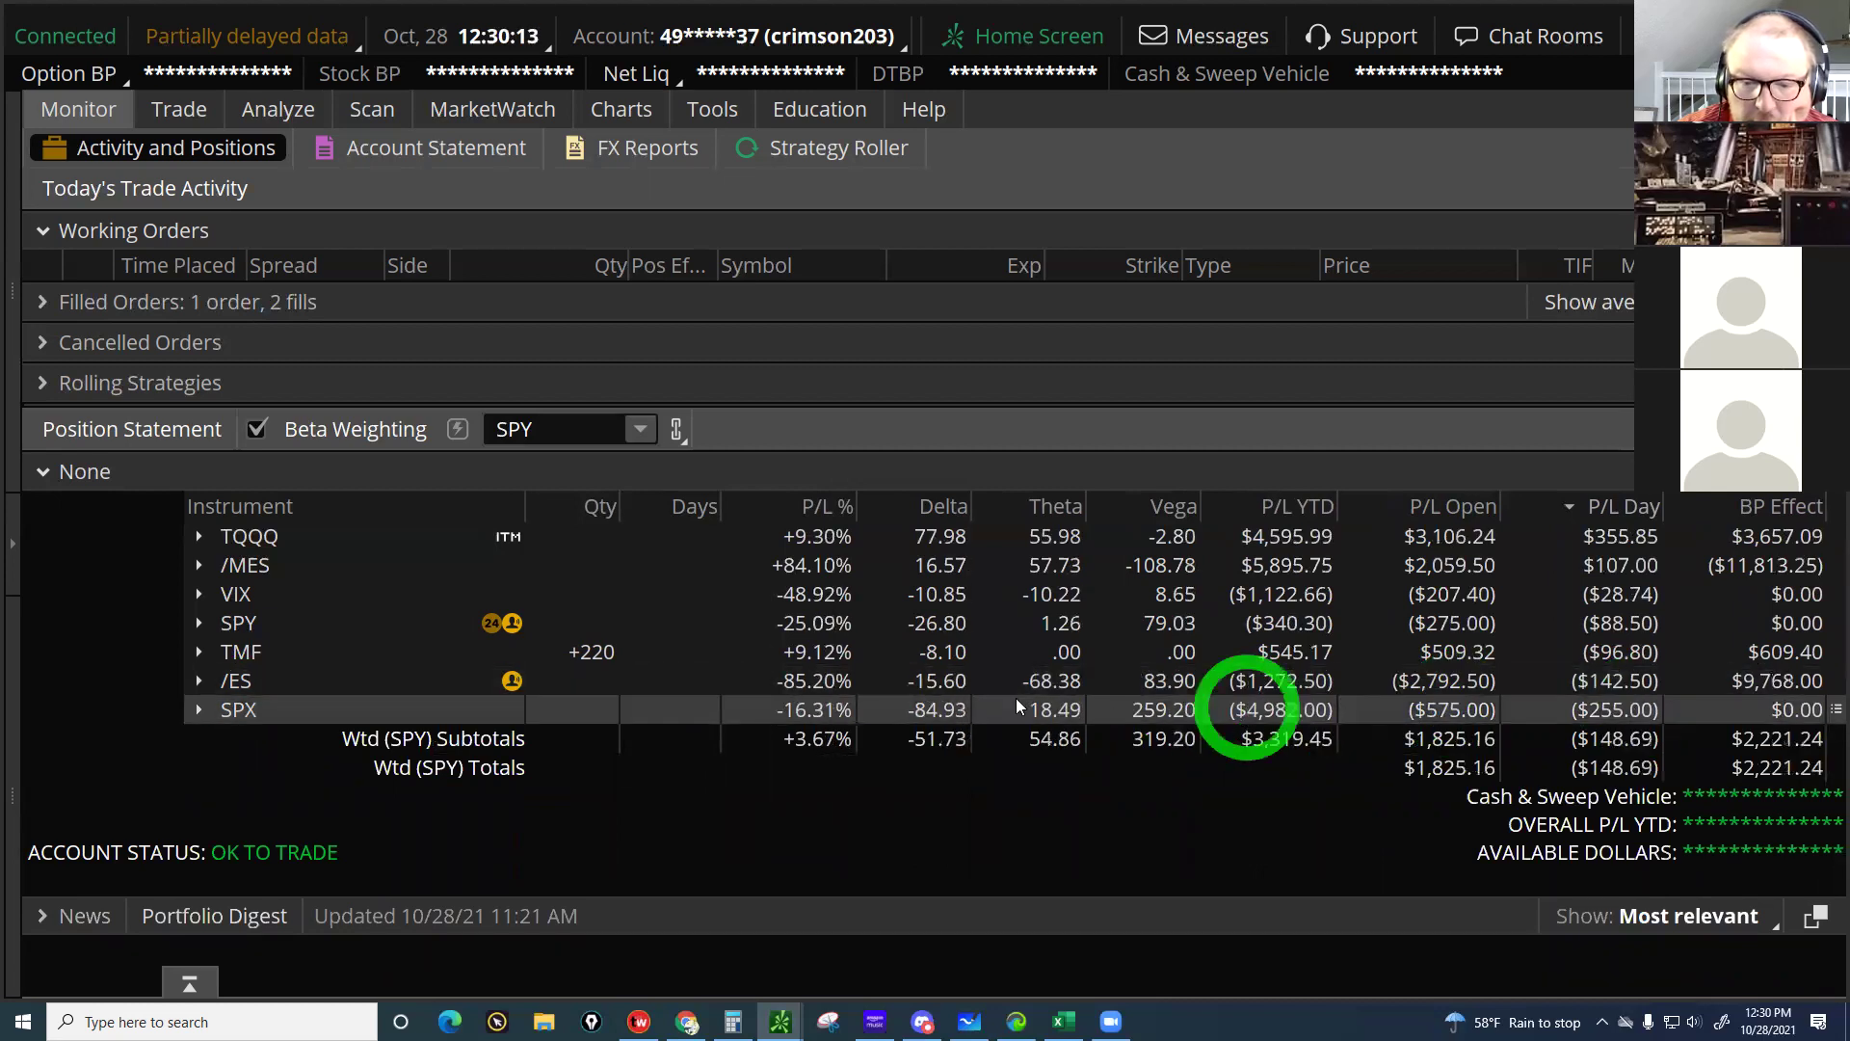
left_click(875, 737)
left_click(1005, 736)
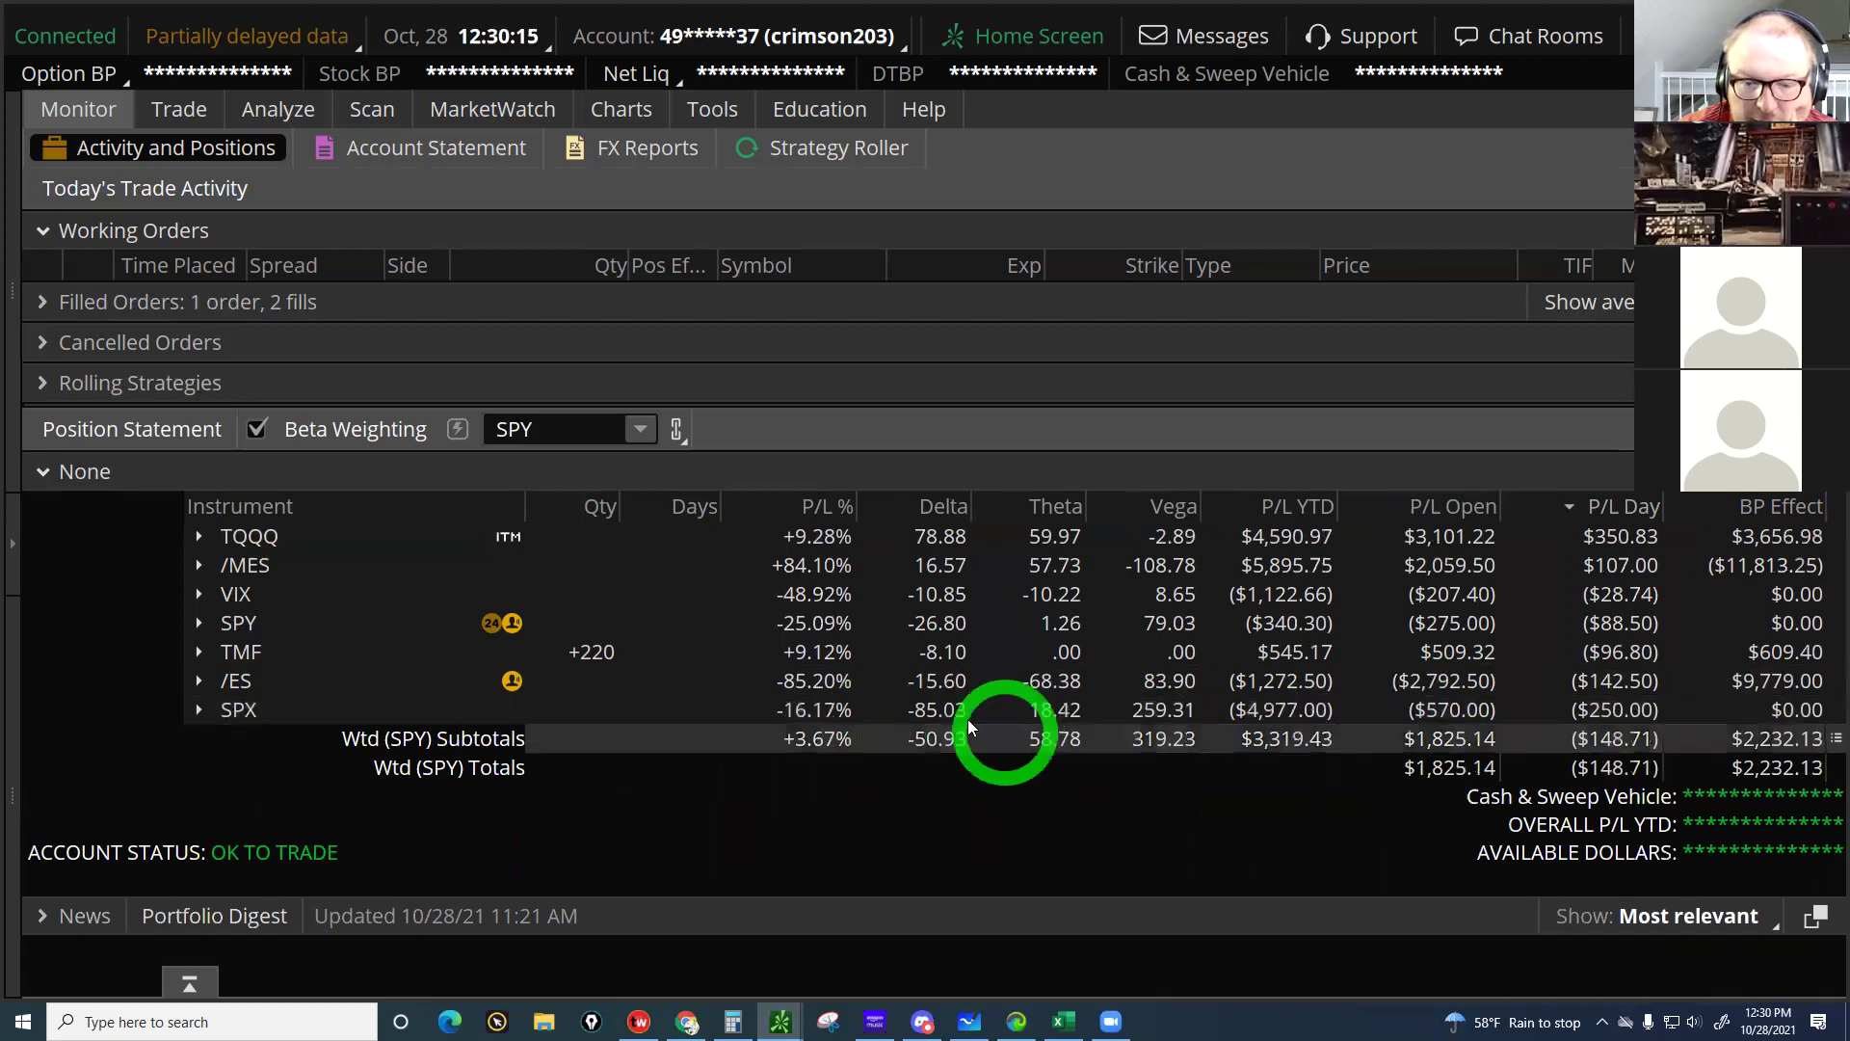
left_click(913, 711)
left_click(918, 713)
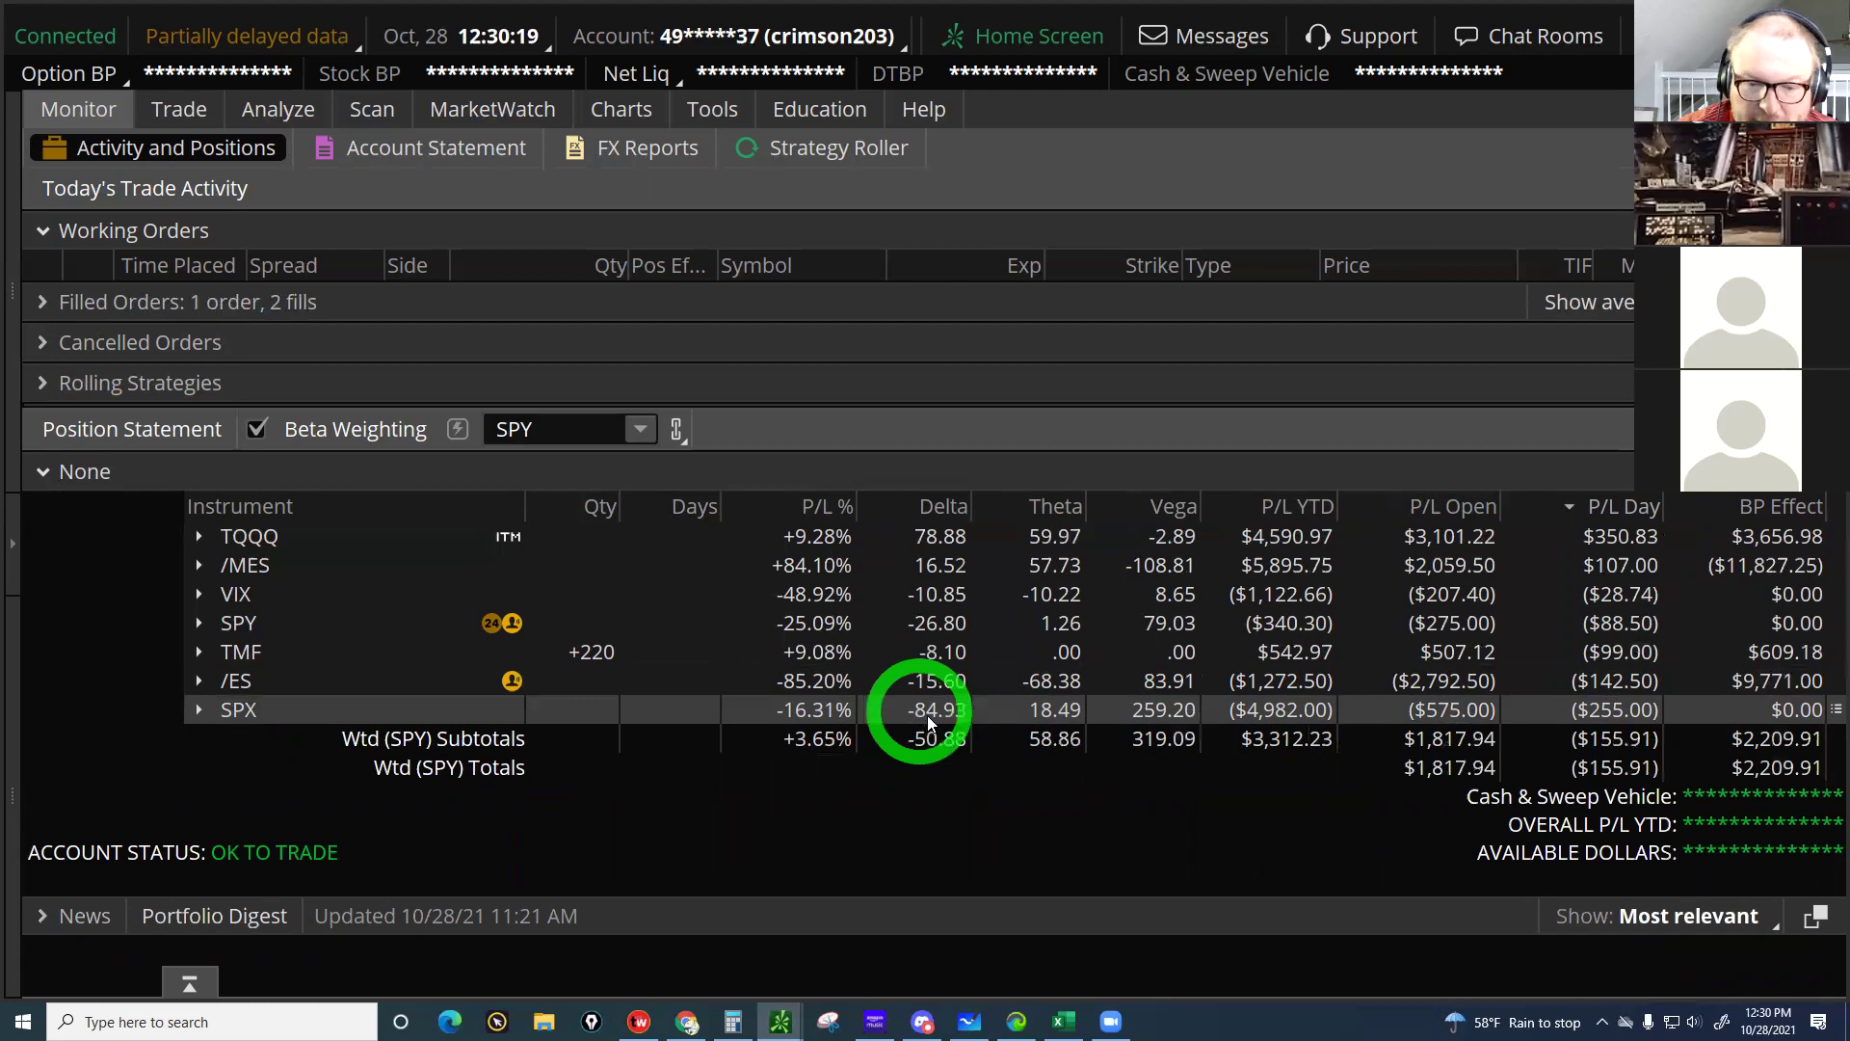
left_click(943, 718)
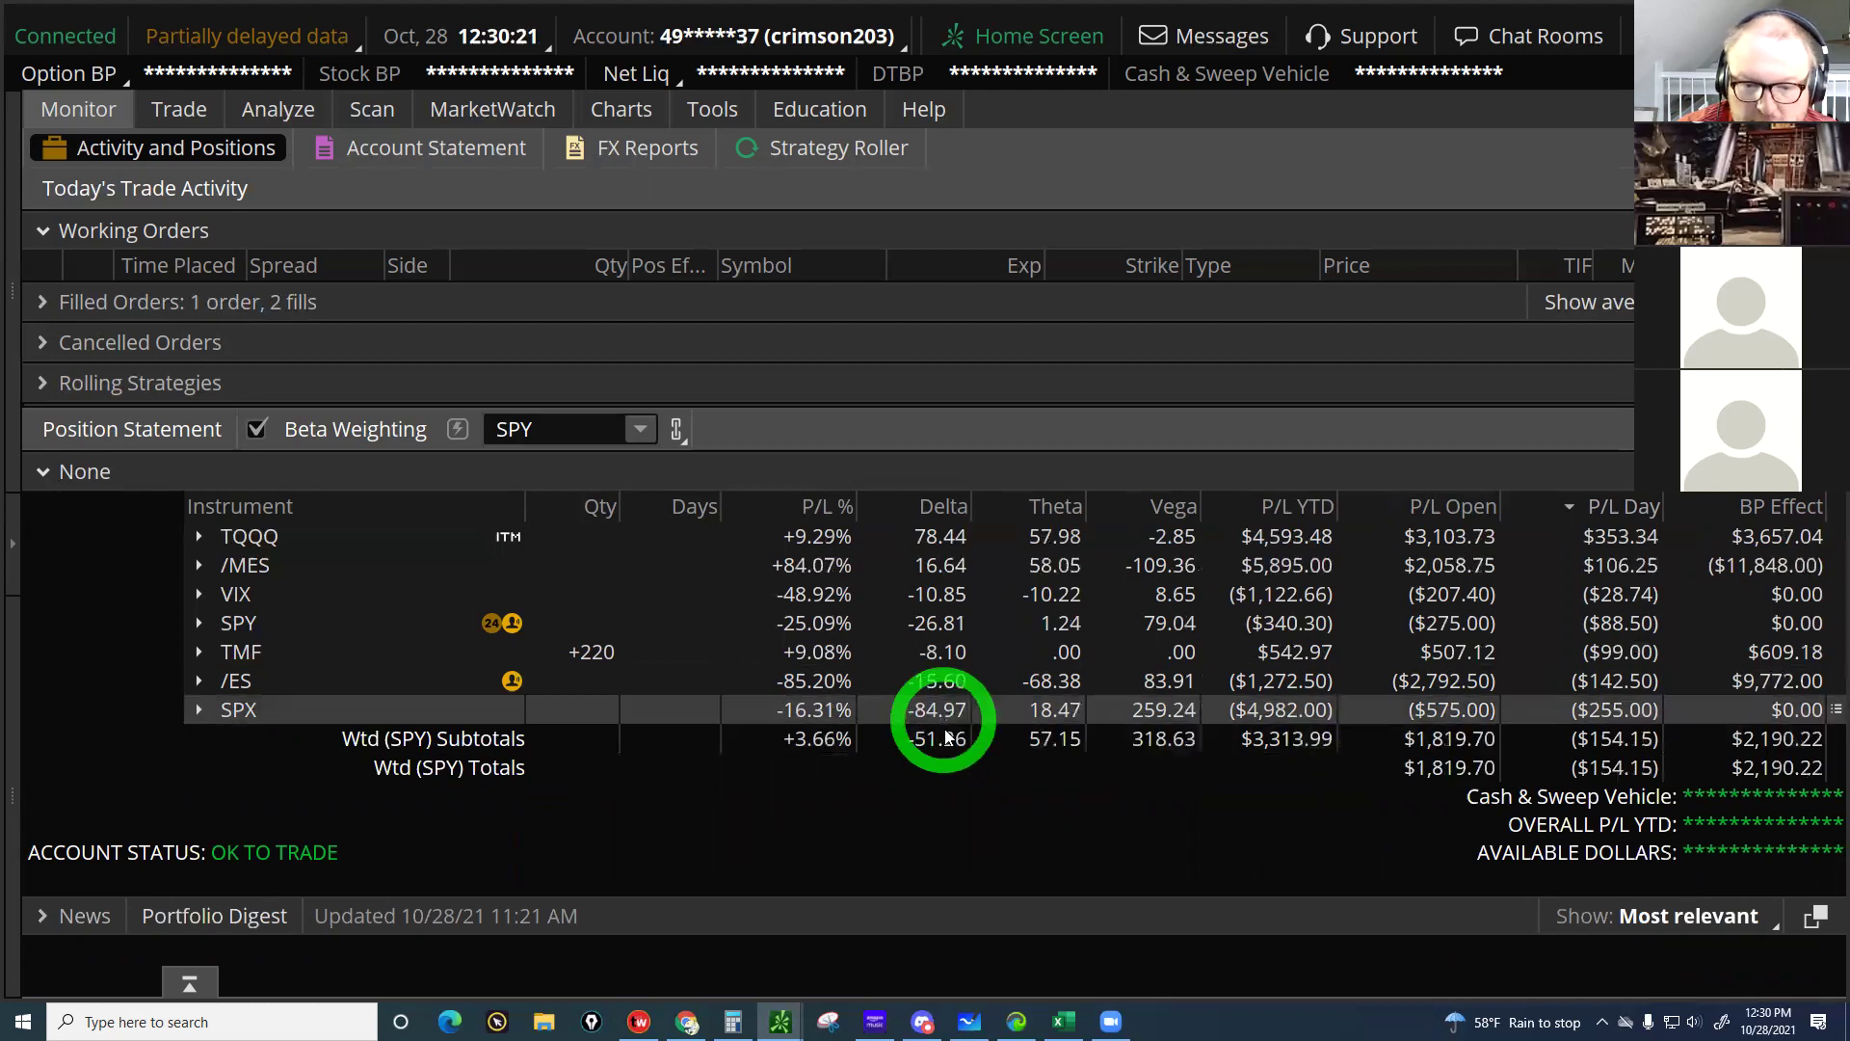
left_click(961, 736)
left_click(1049, 719)
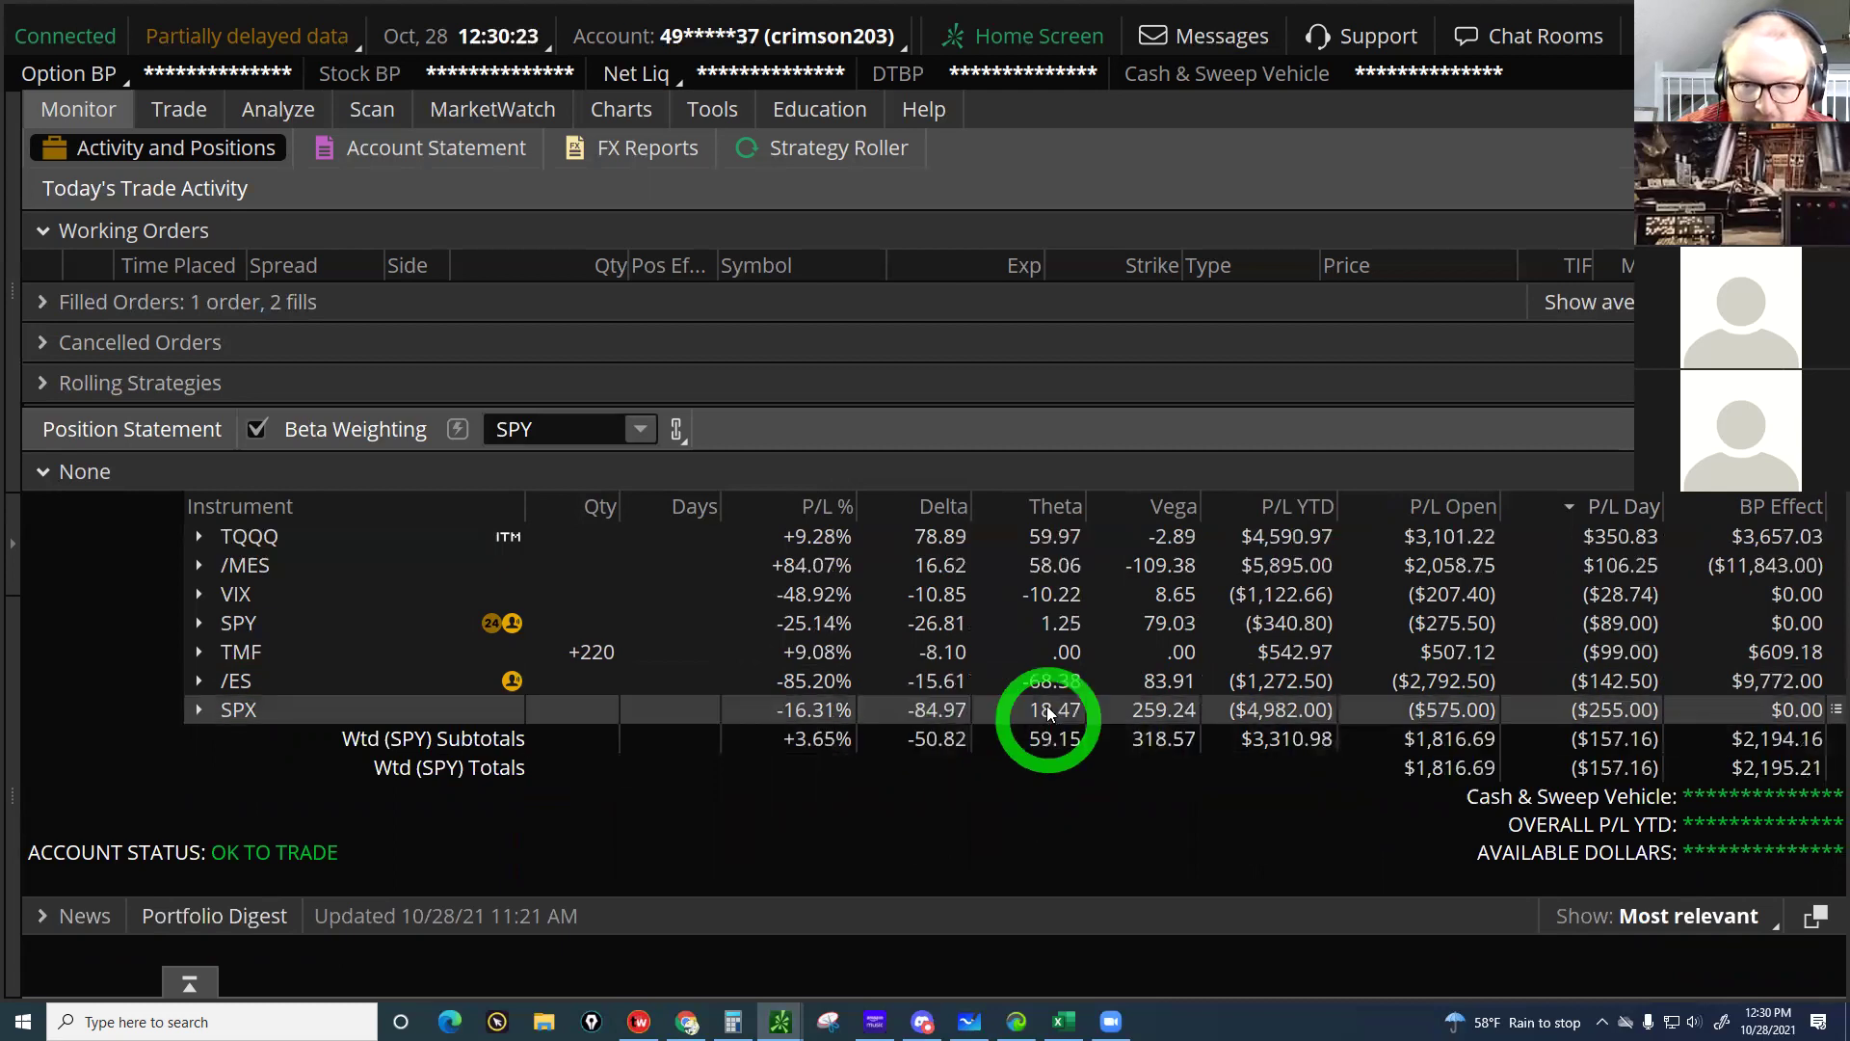
left_click(1171, 719)
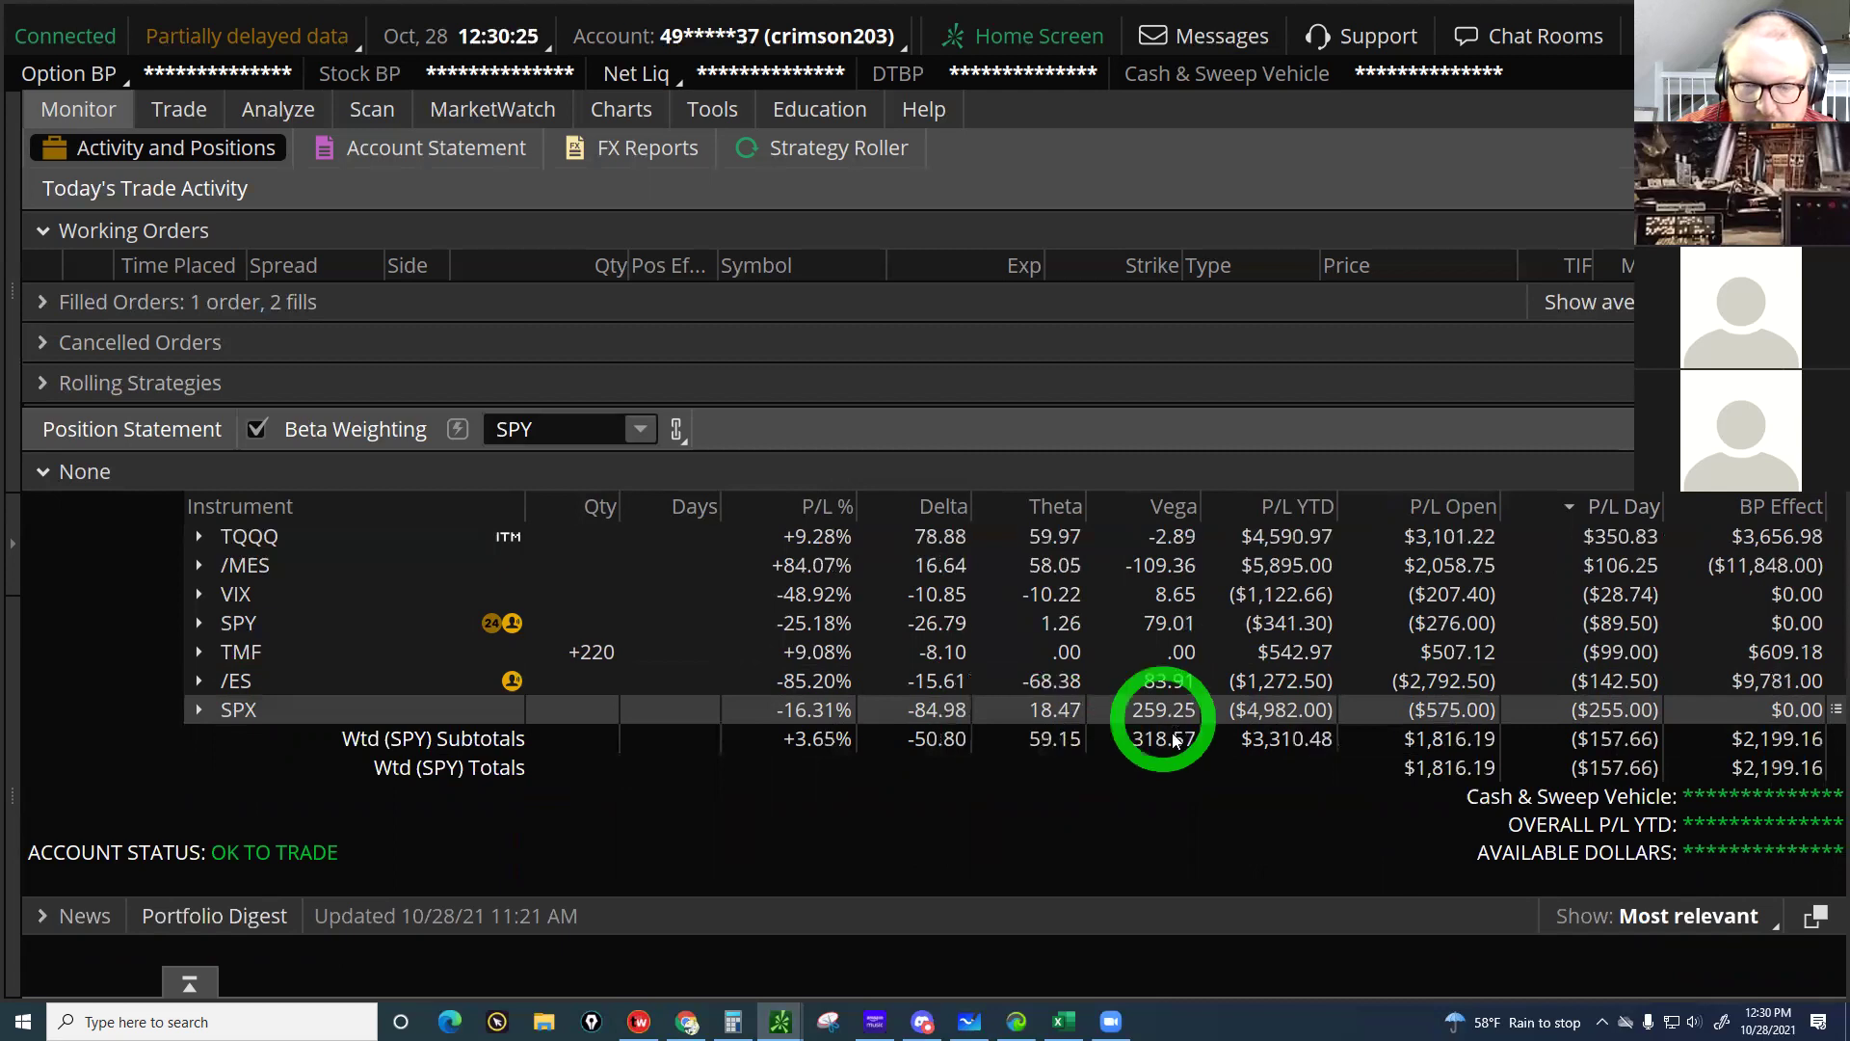
left_click(1172, 738)
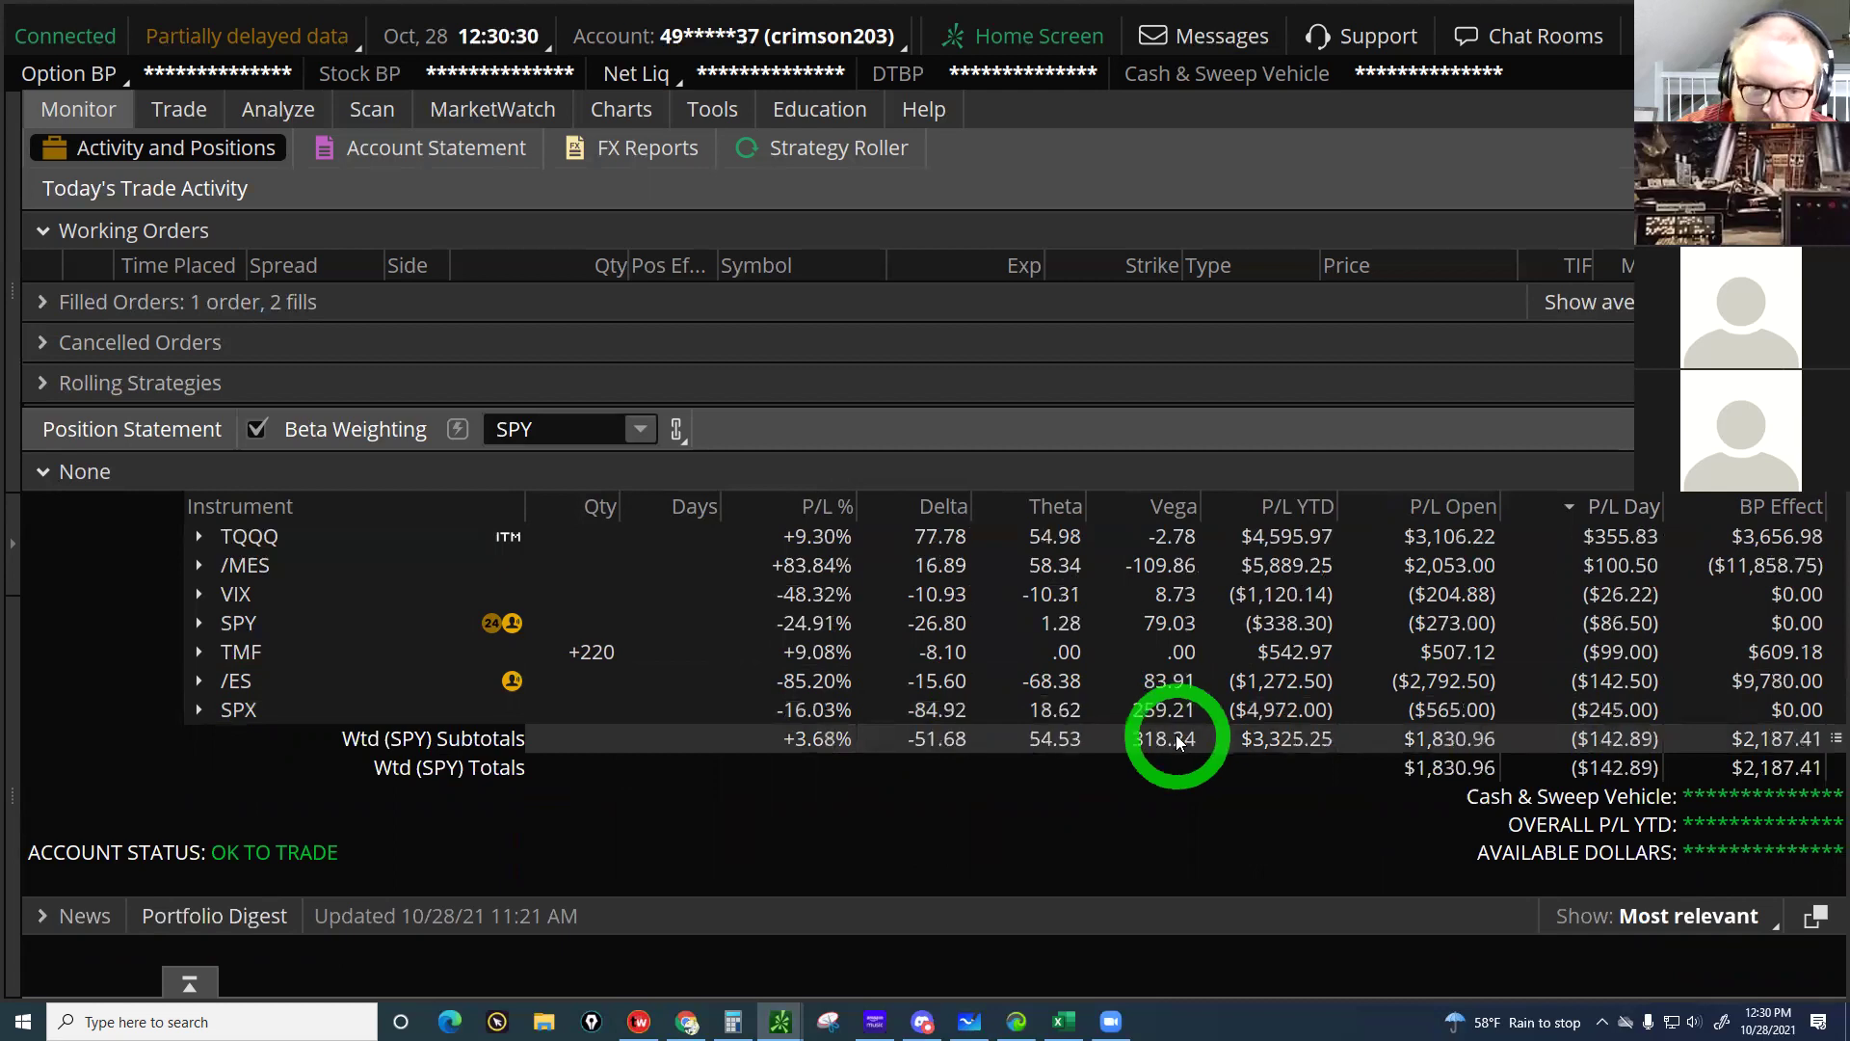
Switch to Microsoft Whiteboard
left_click(717, 374)
left_click(685, 994)
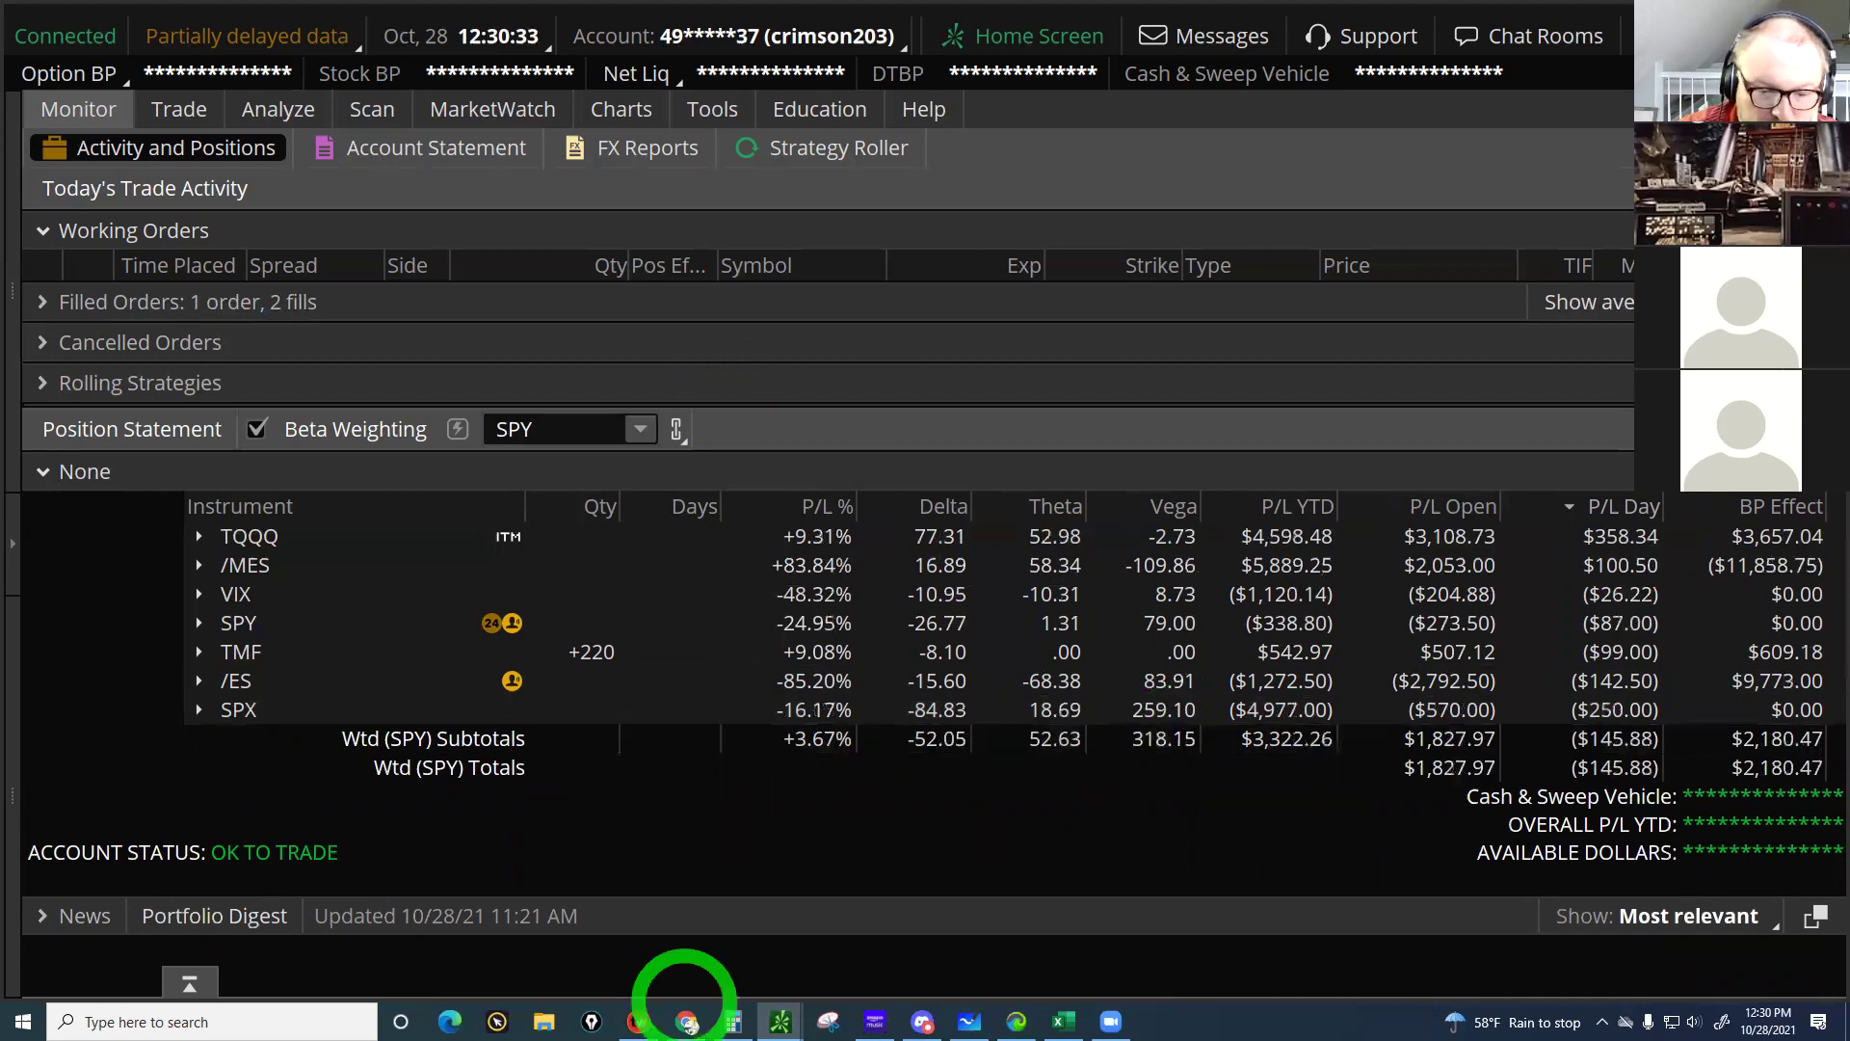
left_click(965, 997)
left_click(773, 1004)
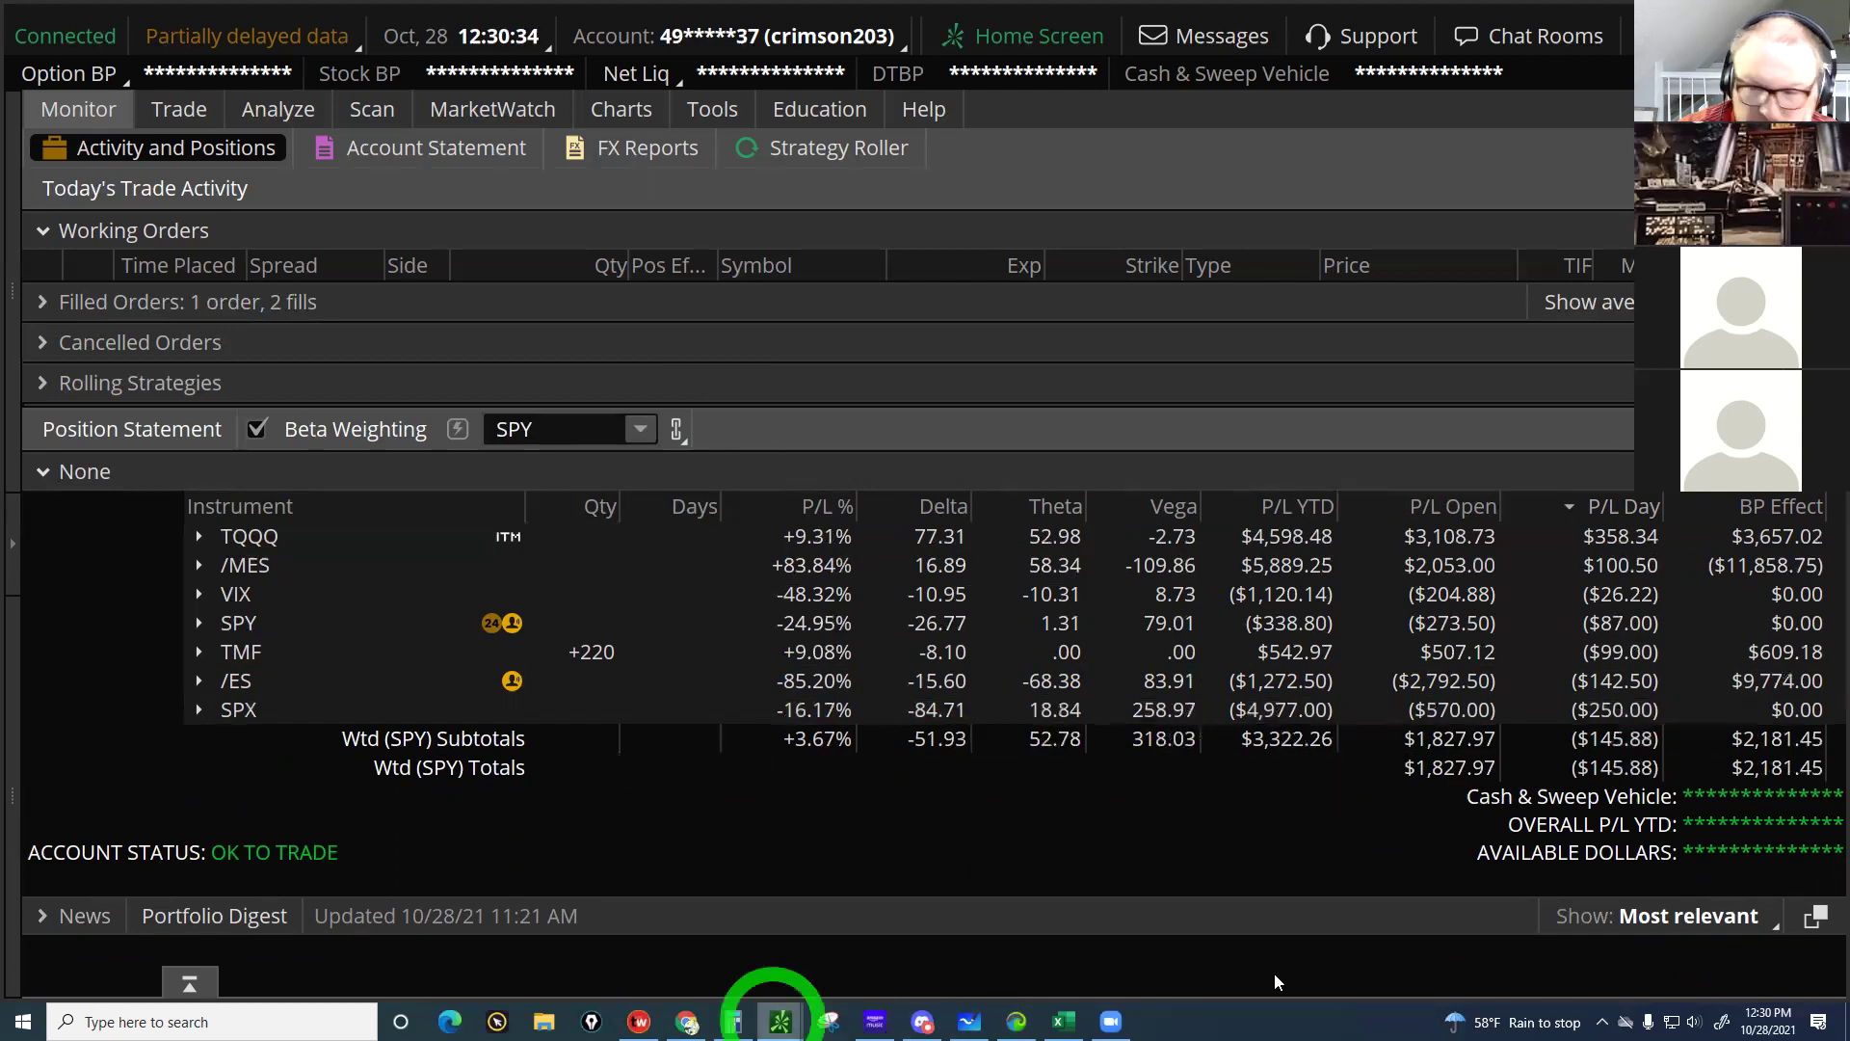
left_click(685, 880)
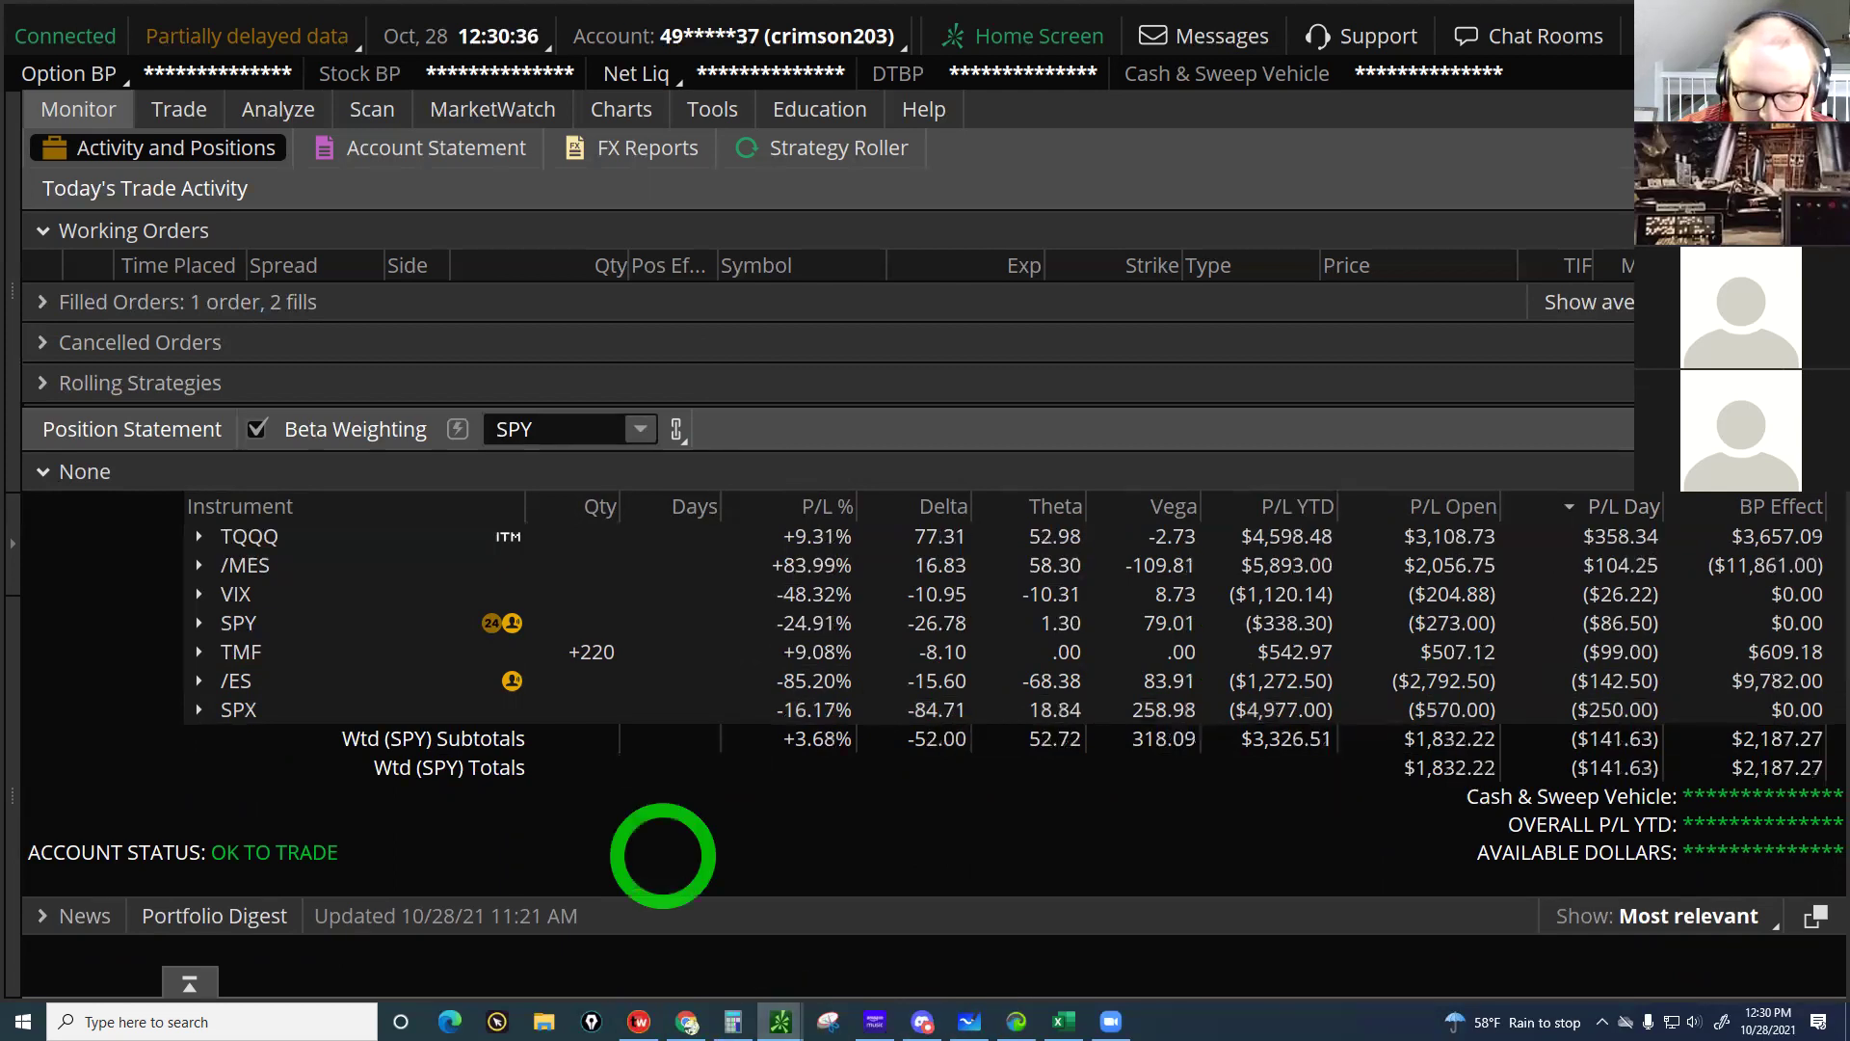
left_click(950, 1027)
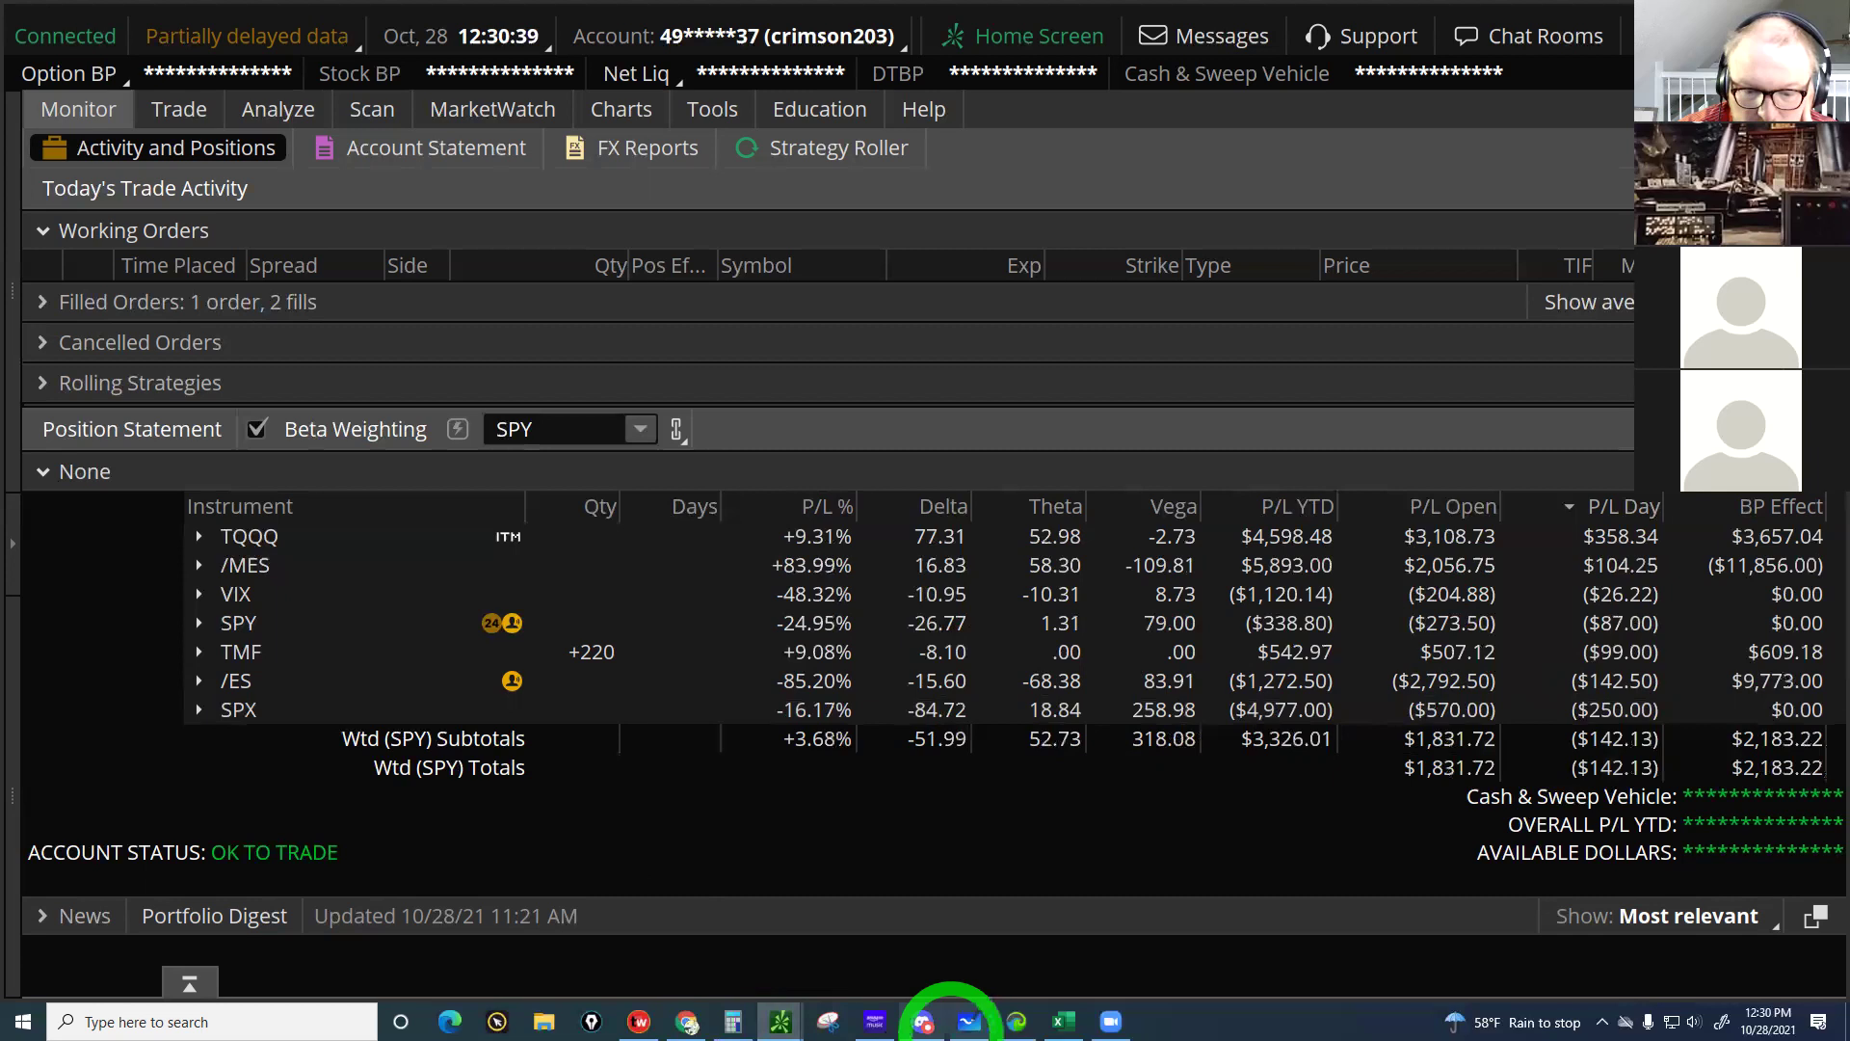
left_click(974, 1019)
left_click(880, 289)
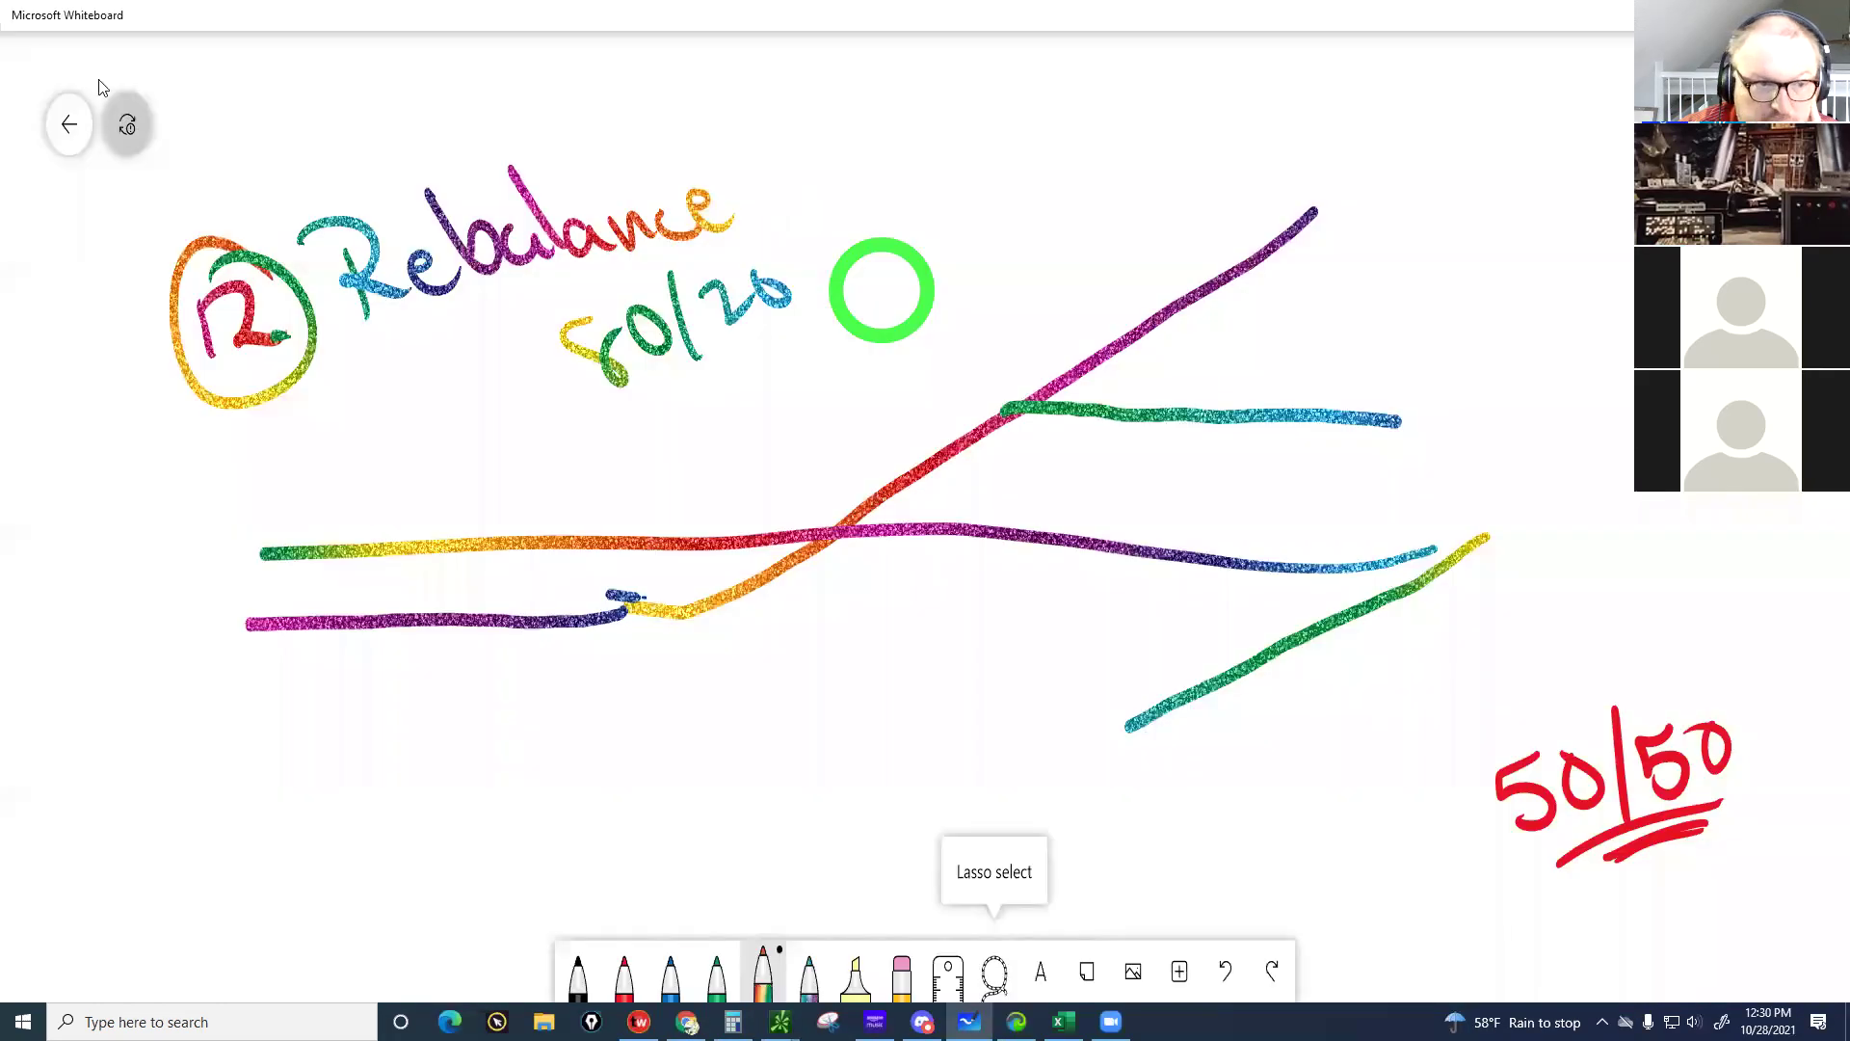
Leave the Rebalance board and open a new blank whiteboard
left_click(70, 126)
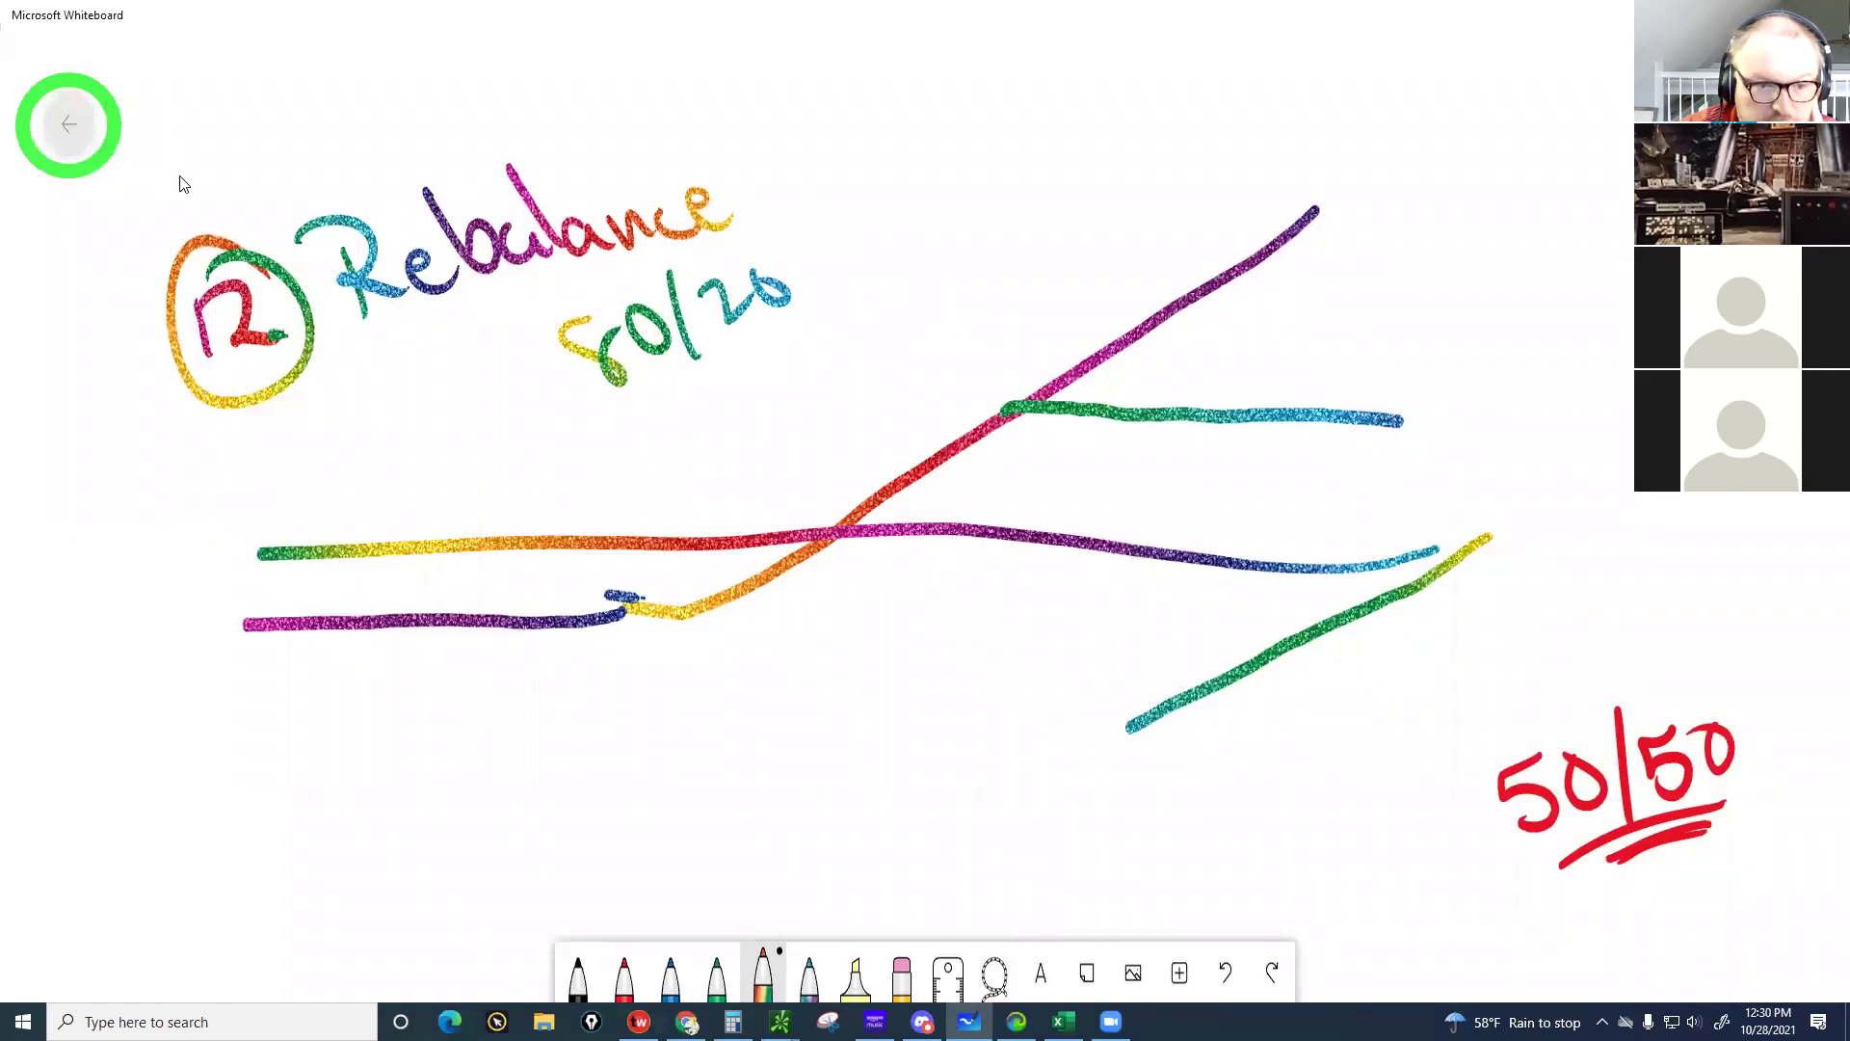
left_click(578, 390)
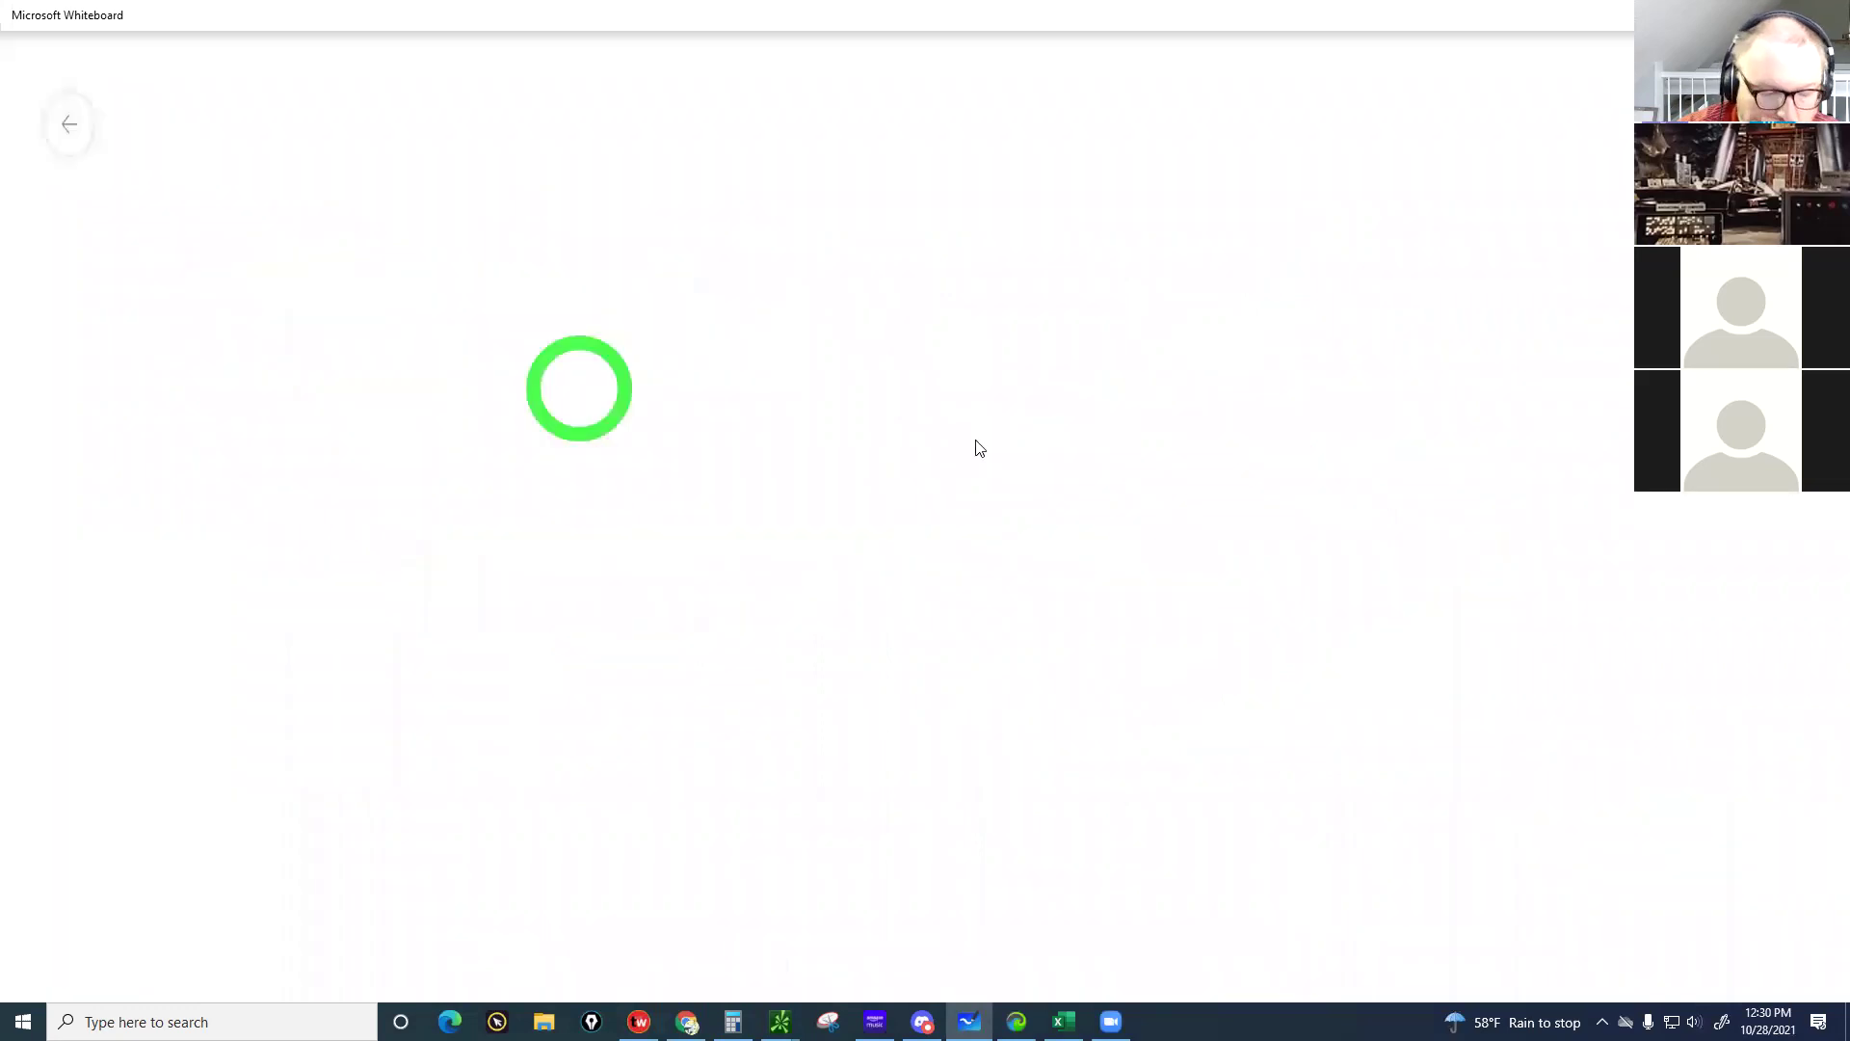
left_click(1210, 500)
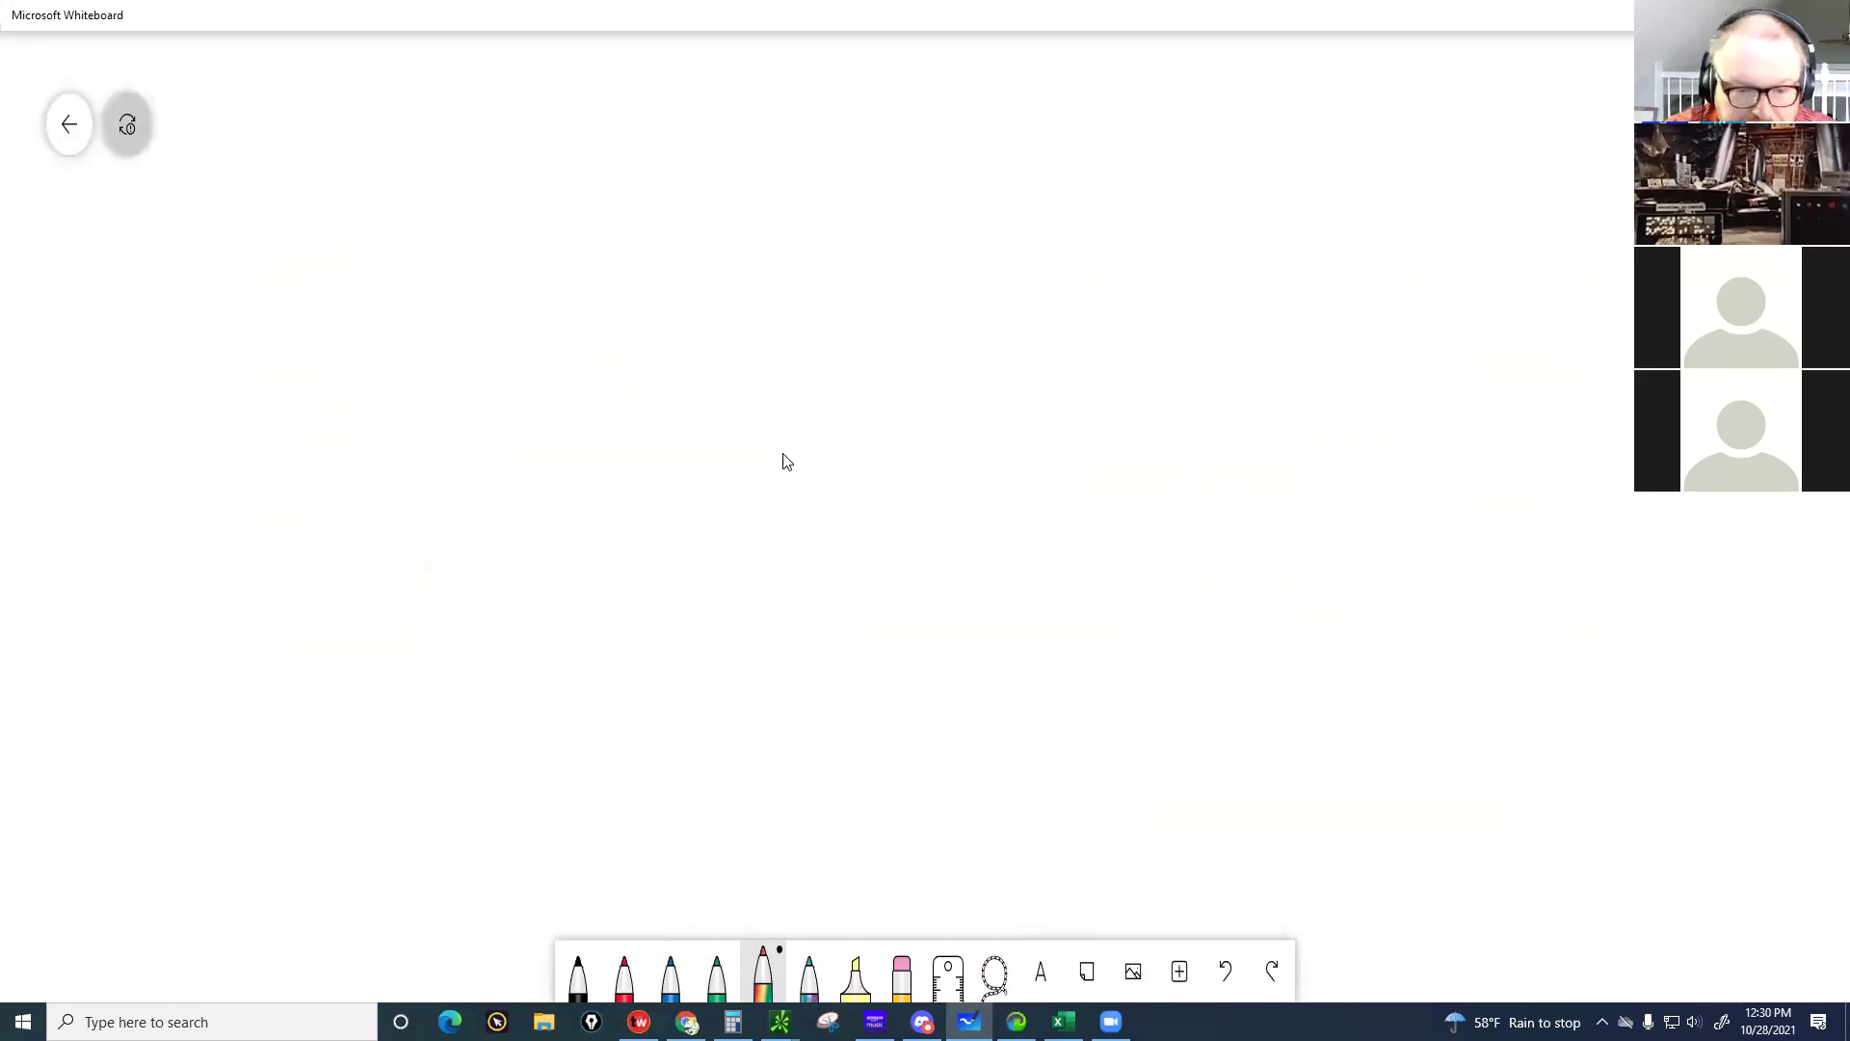
left_click(654, 525)
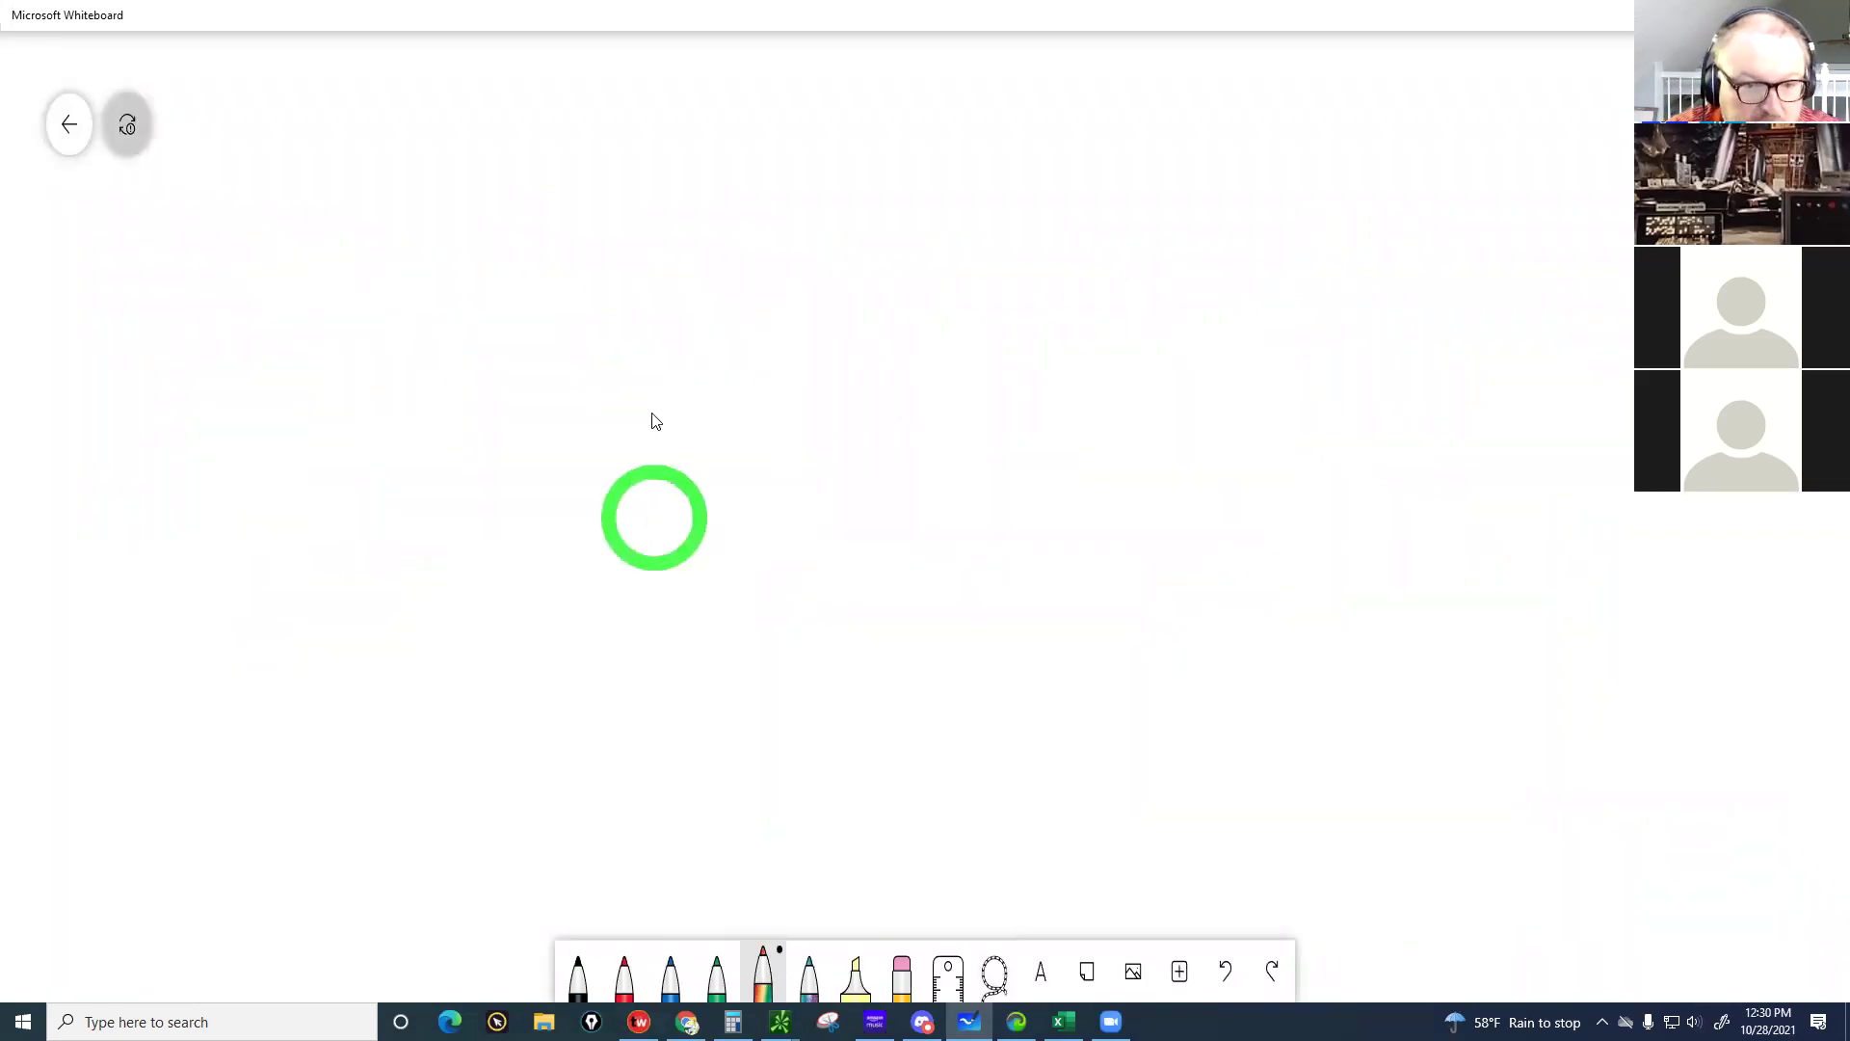
left_click(582, 270)
left_click(532, 409)
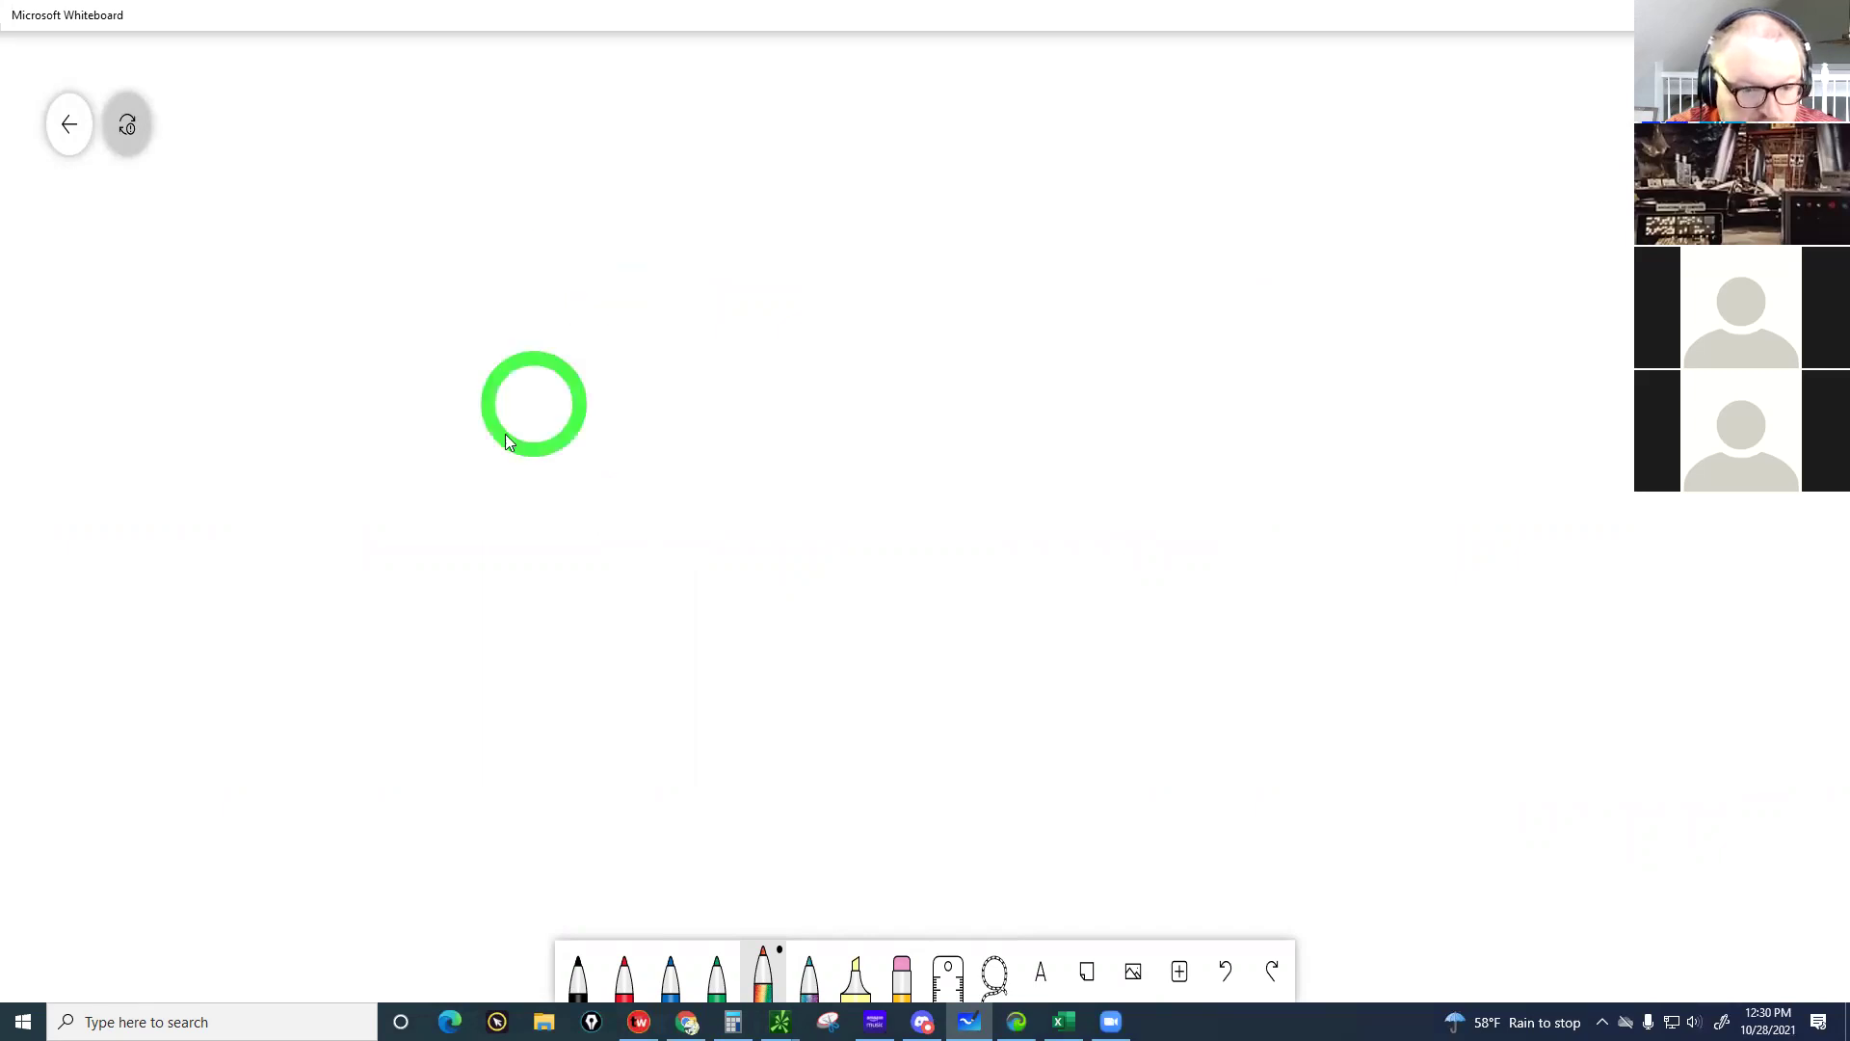
left_click(438, 455)
left_click(441, 487)
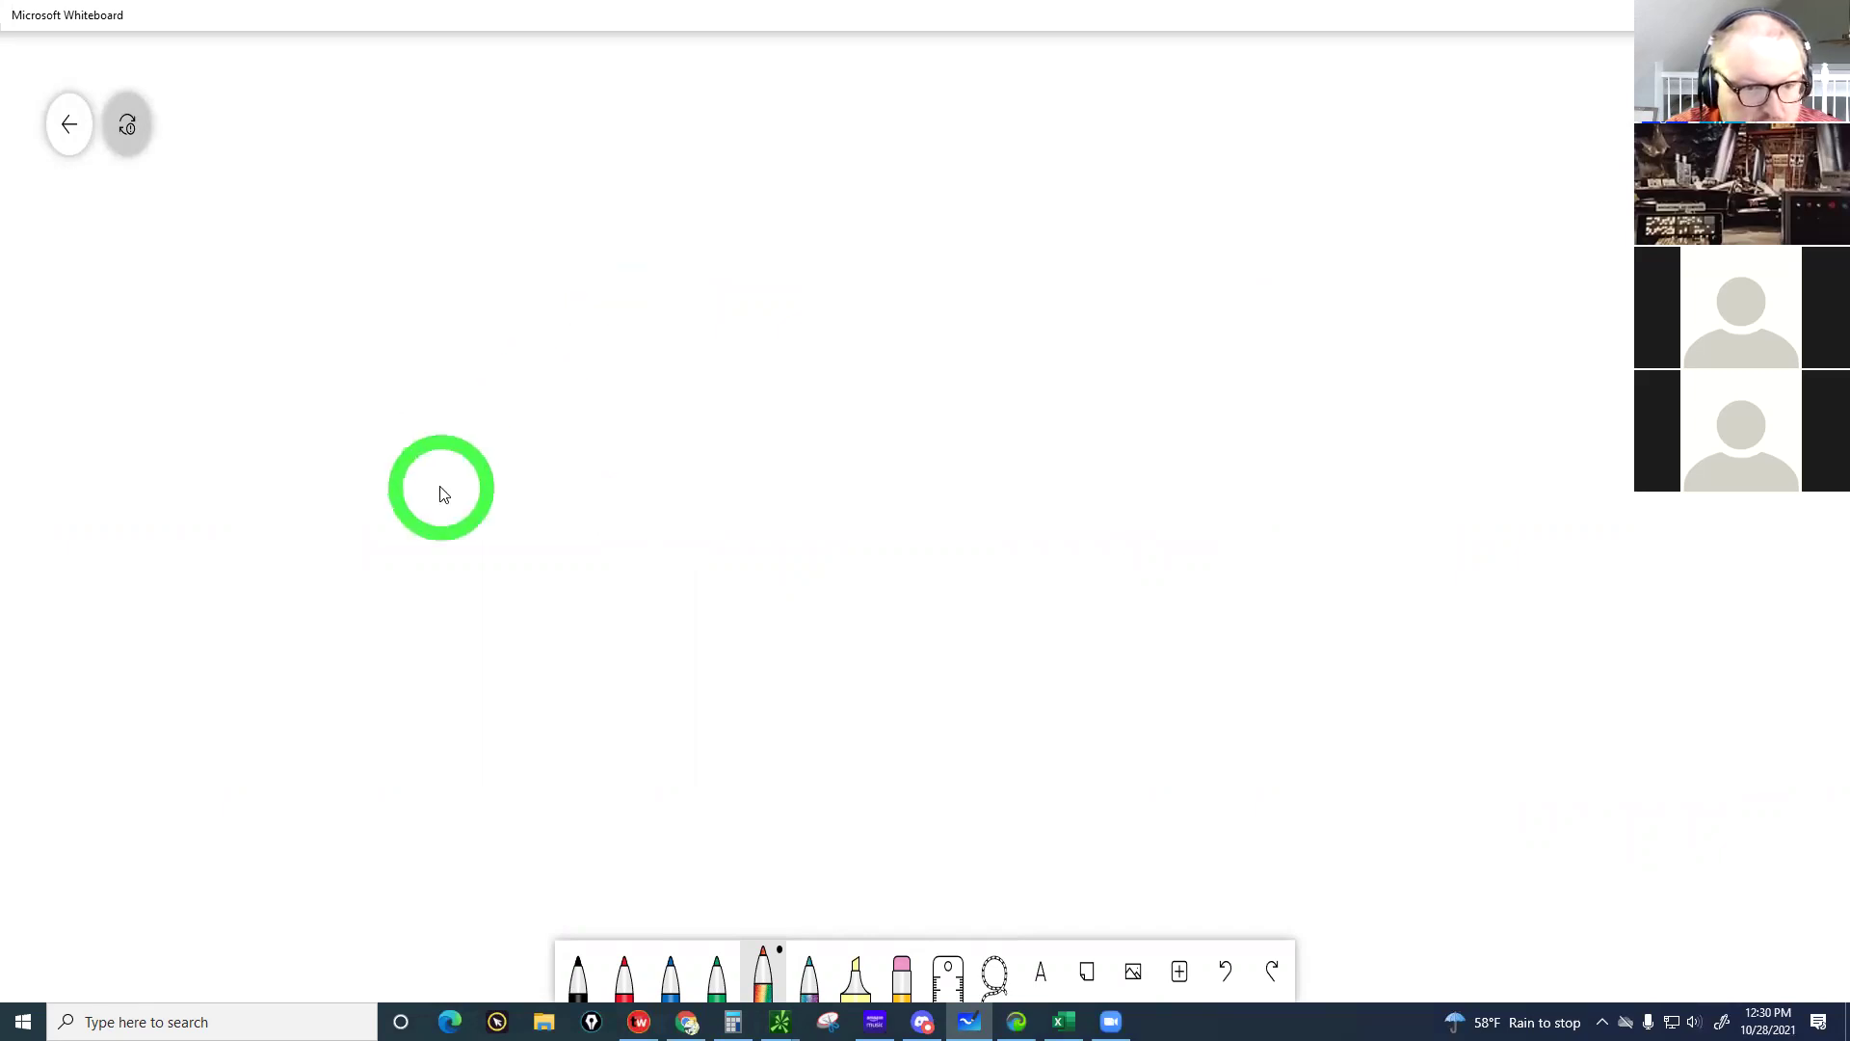
Draw a tall upward arrow with the rainbow pen and write a circled 1 followed by "VIX" beside it
mouse_move(444, 494)
left_mouse_down()
mouse_move(438, 166)
mouse_move(381, 260)
left_mouse_up()
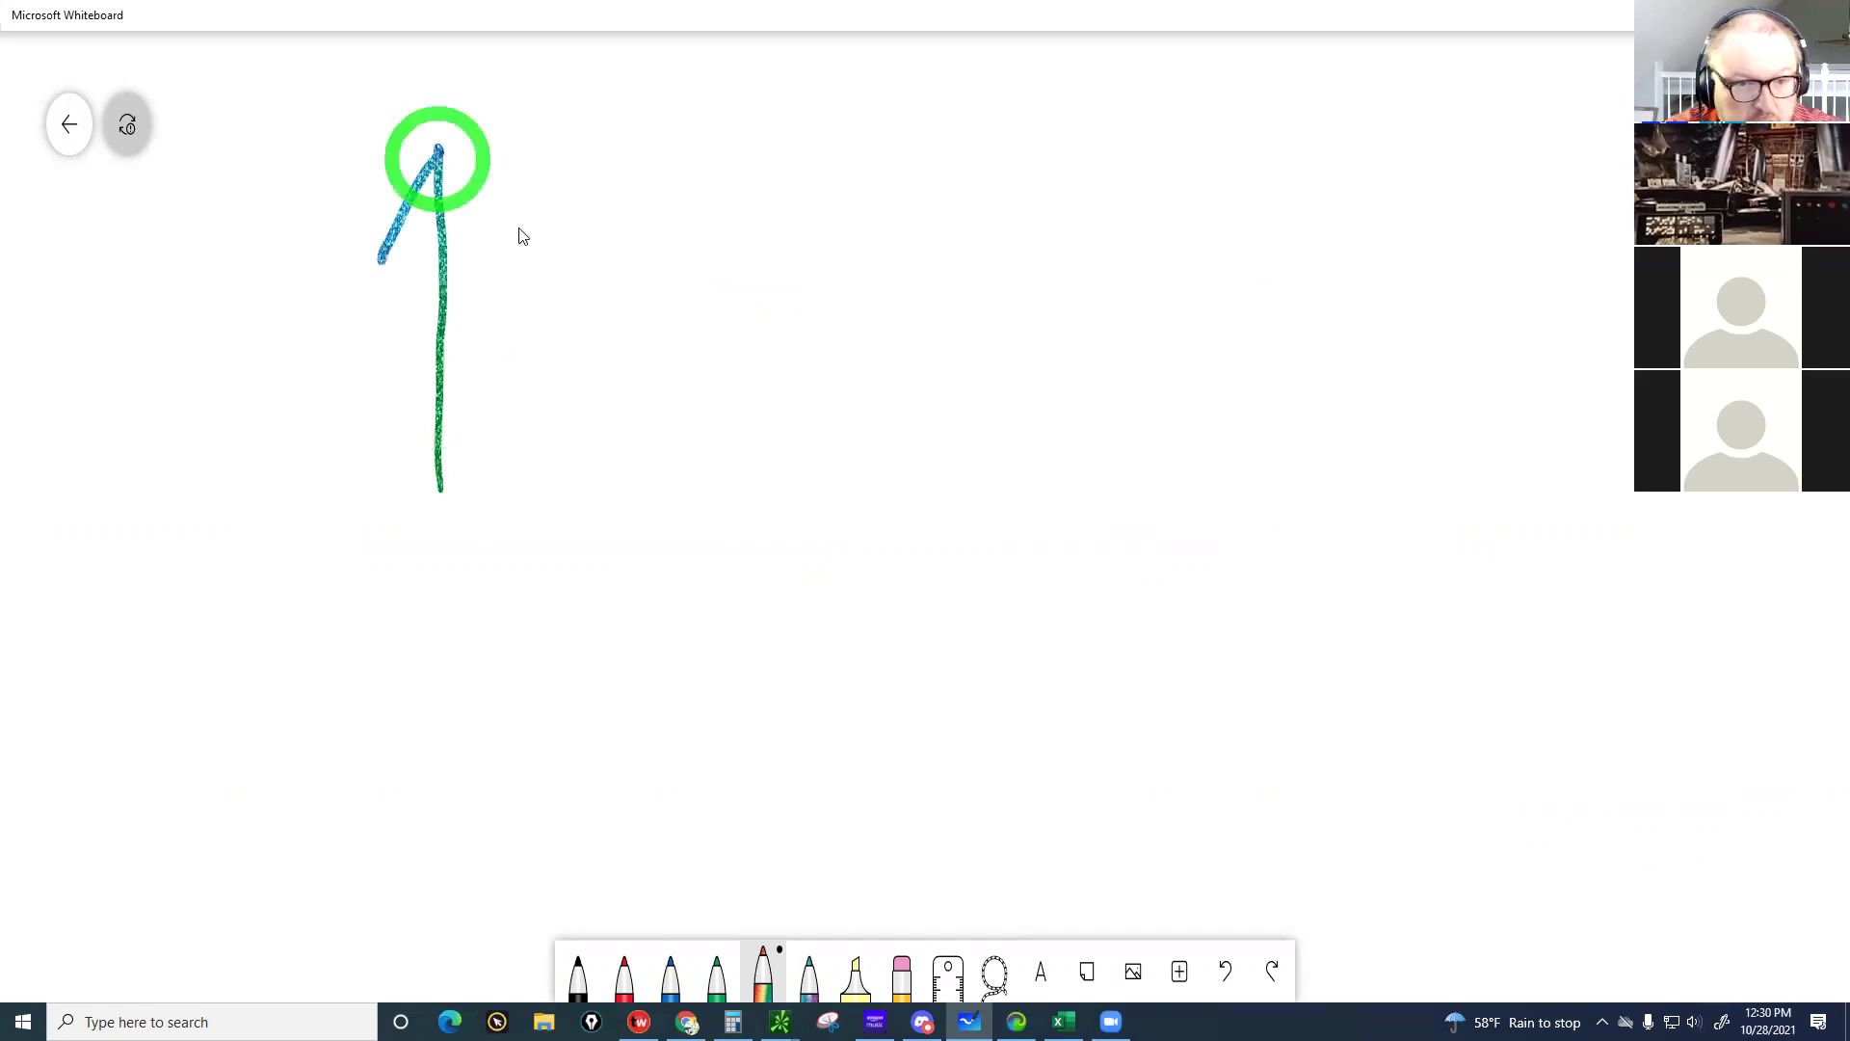
left_click_drag(440, 156, 500, 253)
left_click_drag(614, 181, 622, 230)
mouse_move(646, 146)
left_mouse_down()
mouse_move(571, 250)
mouse_move(613, 140)
left_mouse_up()
mouse_move(731, 154)
left_mouse_down()
mouse_move(838, 154)
mouse_move(886, 220)
left_mouse_up()
left_click_drag(895, 147, 836, 154)
left_click_drag(923, 221, 860, 221)
left_click_drag(938, 155, 1009, 233)
left_click_drag(983, 135, 950, 252)
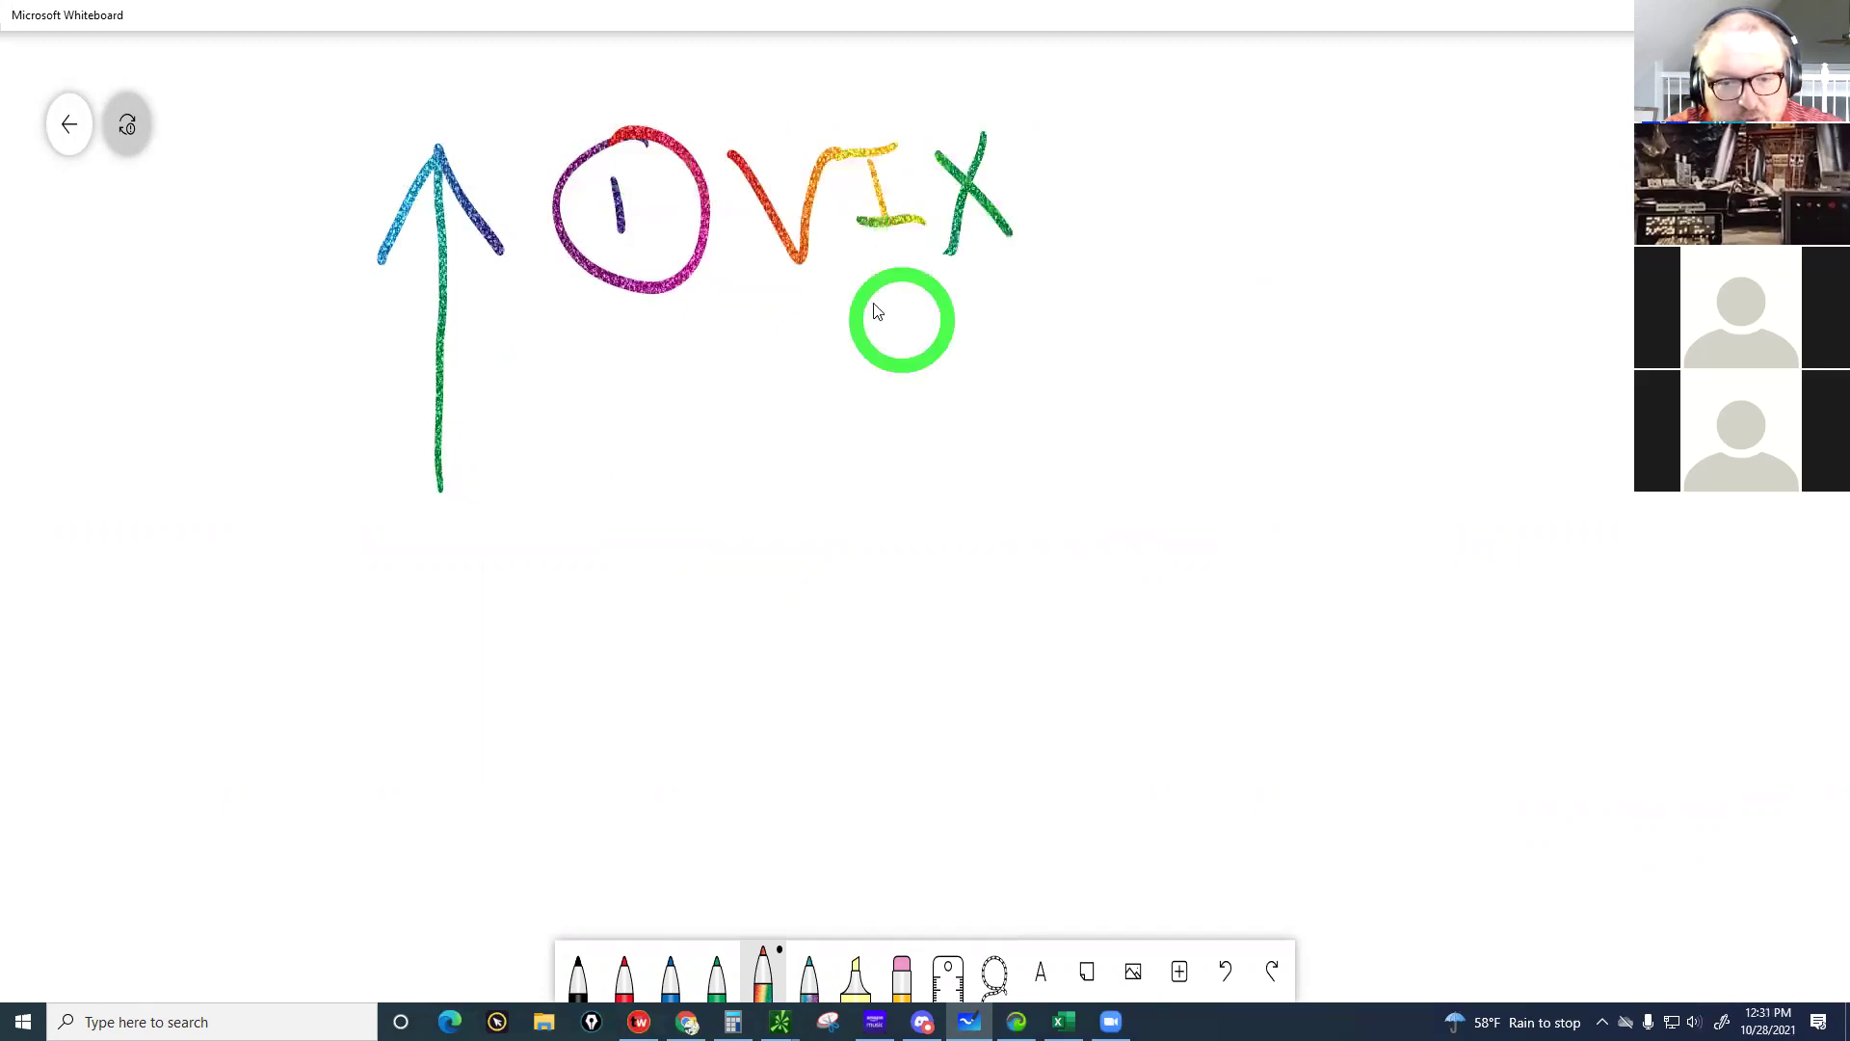
Handwrite the position sizing rule "120 → NL X .0025 =" below VIX
left_click_drag(855, 294, 874, 365)
mouse_move(885, 289)
left_mouse_down()
mouse_move(940, 339)
mouse_move(959, 291)
mouse_move(1055, 300)
mouse_move(1039, 342)
mouse_move(1145, 232)
mouse_move(1188, 288)
mouse_move(1252, 300)
left_mouse_up()
left_click_drag(1232, 237, 1204, 289)
left_click(1290, 279)
left_click_drag(1341, 238, 1399, 229)
left_click_drag(1416, 234, 1474, 287)
left_click_drag(1527, 231, 1543, 228)
left_click_drag(1534, 252, 1547, 249)
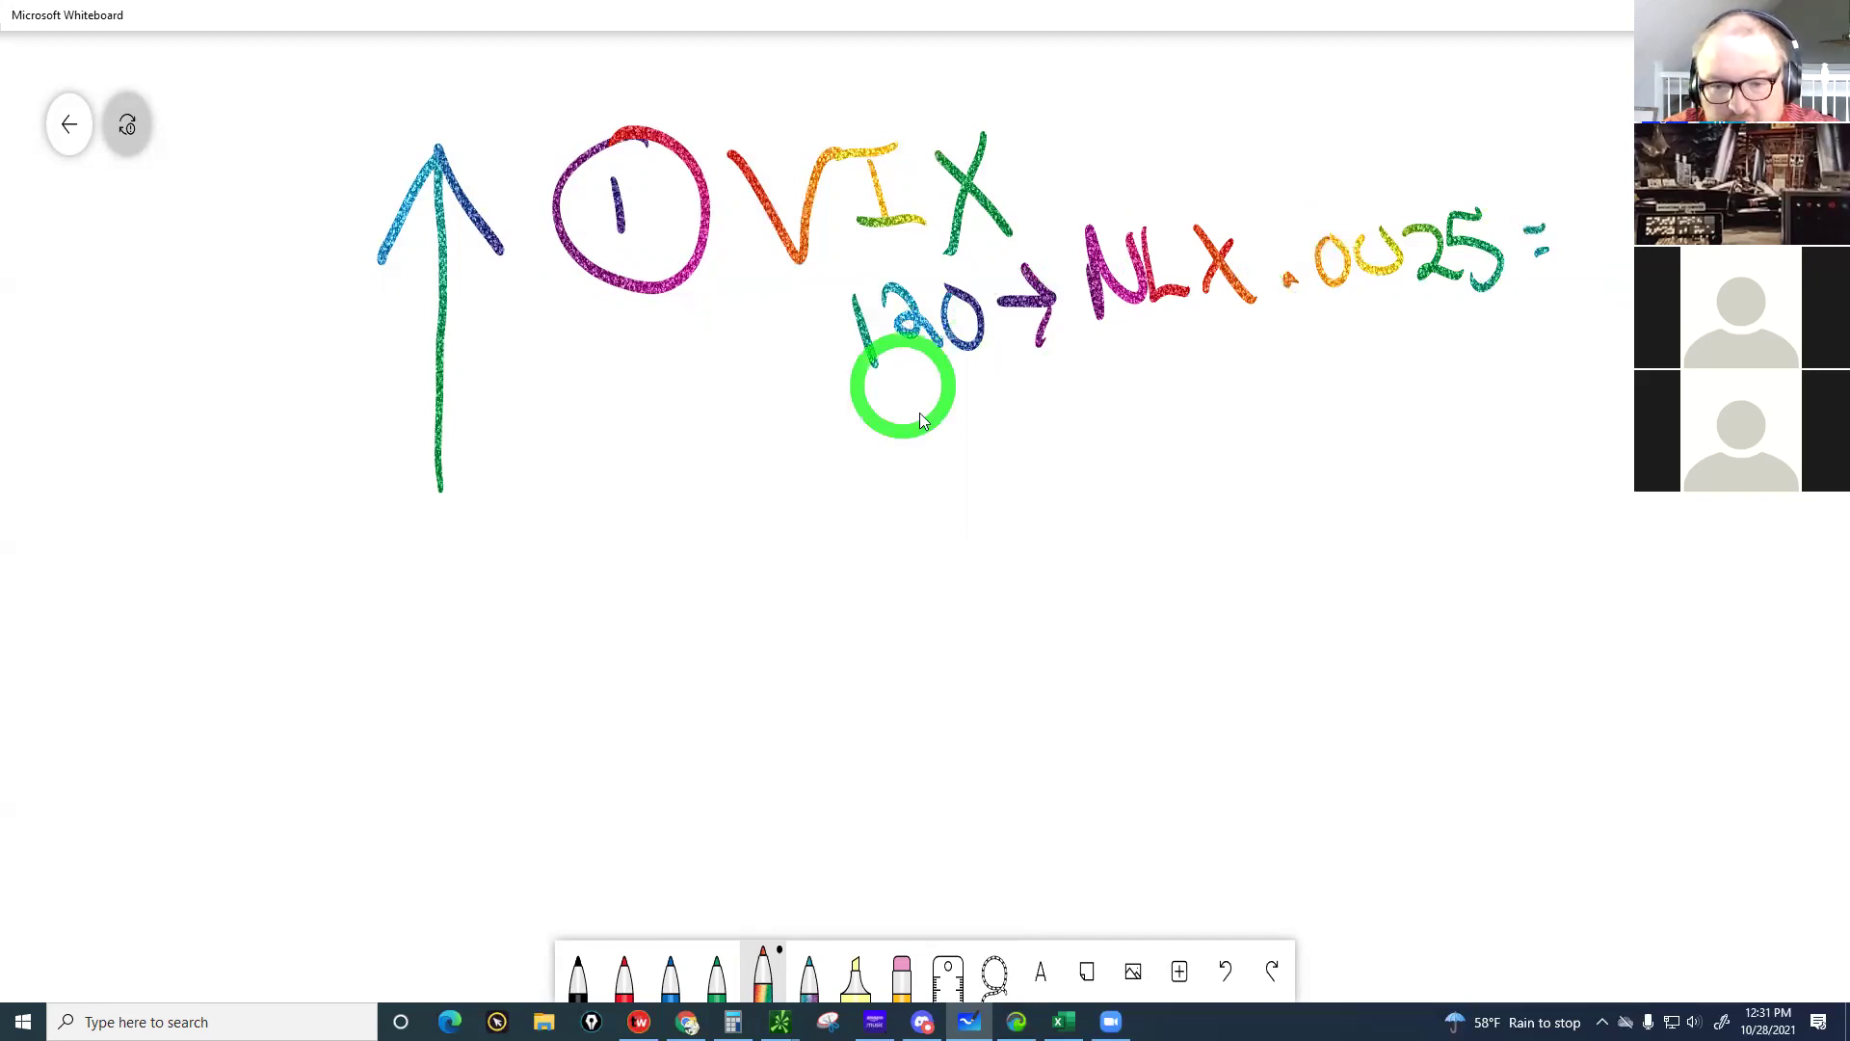
Handwrite "10 Delta" beneath the 120 sizing rule
left_click_drag(906, 374, 910, 433)
mouse_move(947, 375)
left_mouse_down()
mouse_move(1037, 422)
mouse_move(1118, 397)
left_mouse_up()
left_click_drag(1156, 337, 1147, 414)
mouse_move(1129, 372)
left_mouse_down()
mouse_move(1174, 365)
mouse_move(1221, 404)
left_mouse_up()
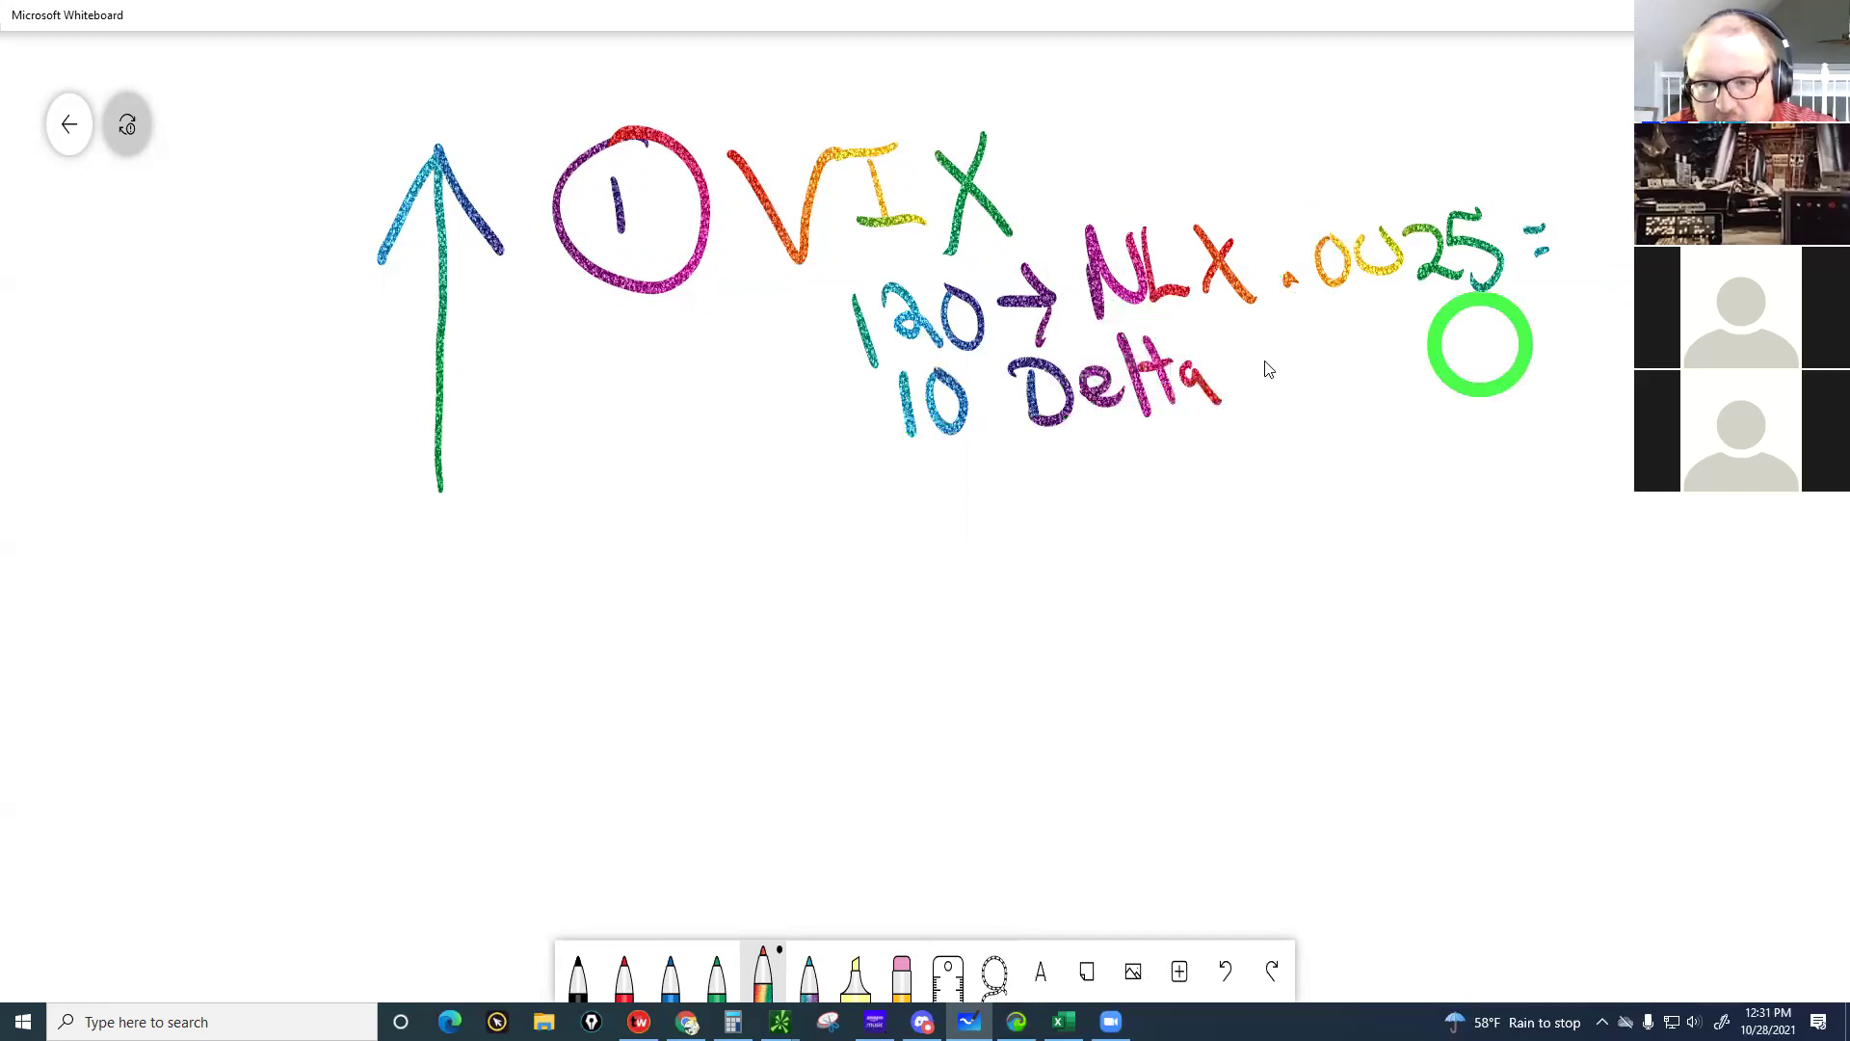
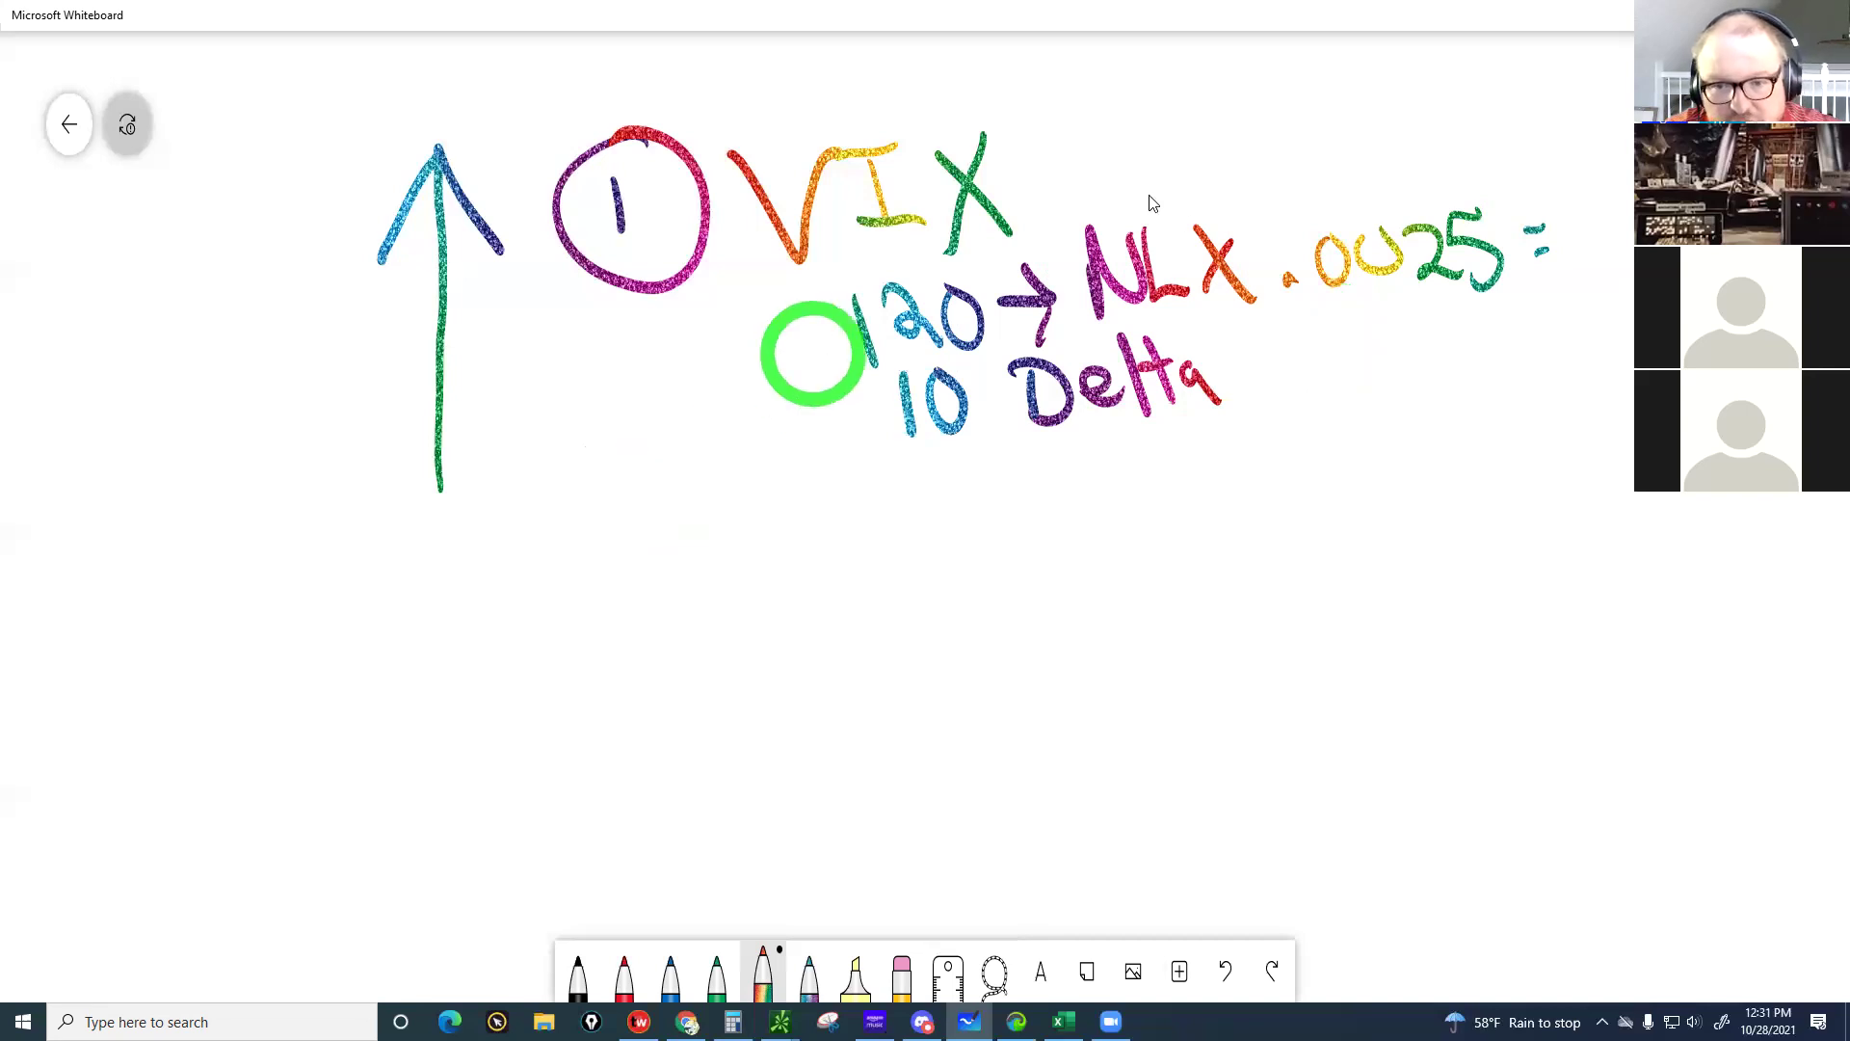
Draw a downward arrow beside "VIX" and write a circled 2 followed by "Calendar →" beneath the 10 Delta line
left_click_drag(1074, 89, 1074, 186)
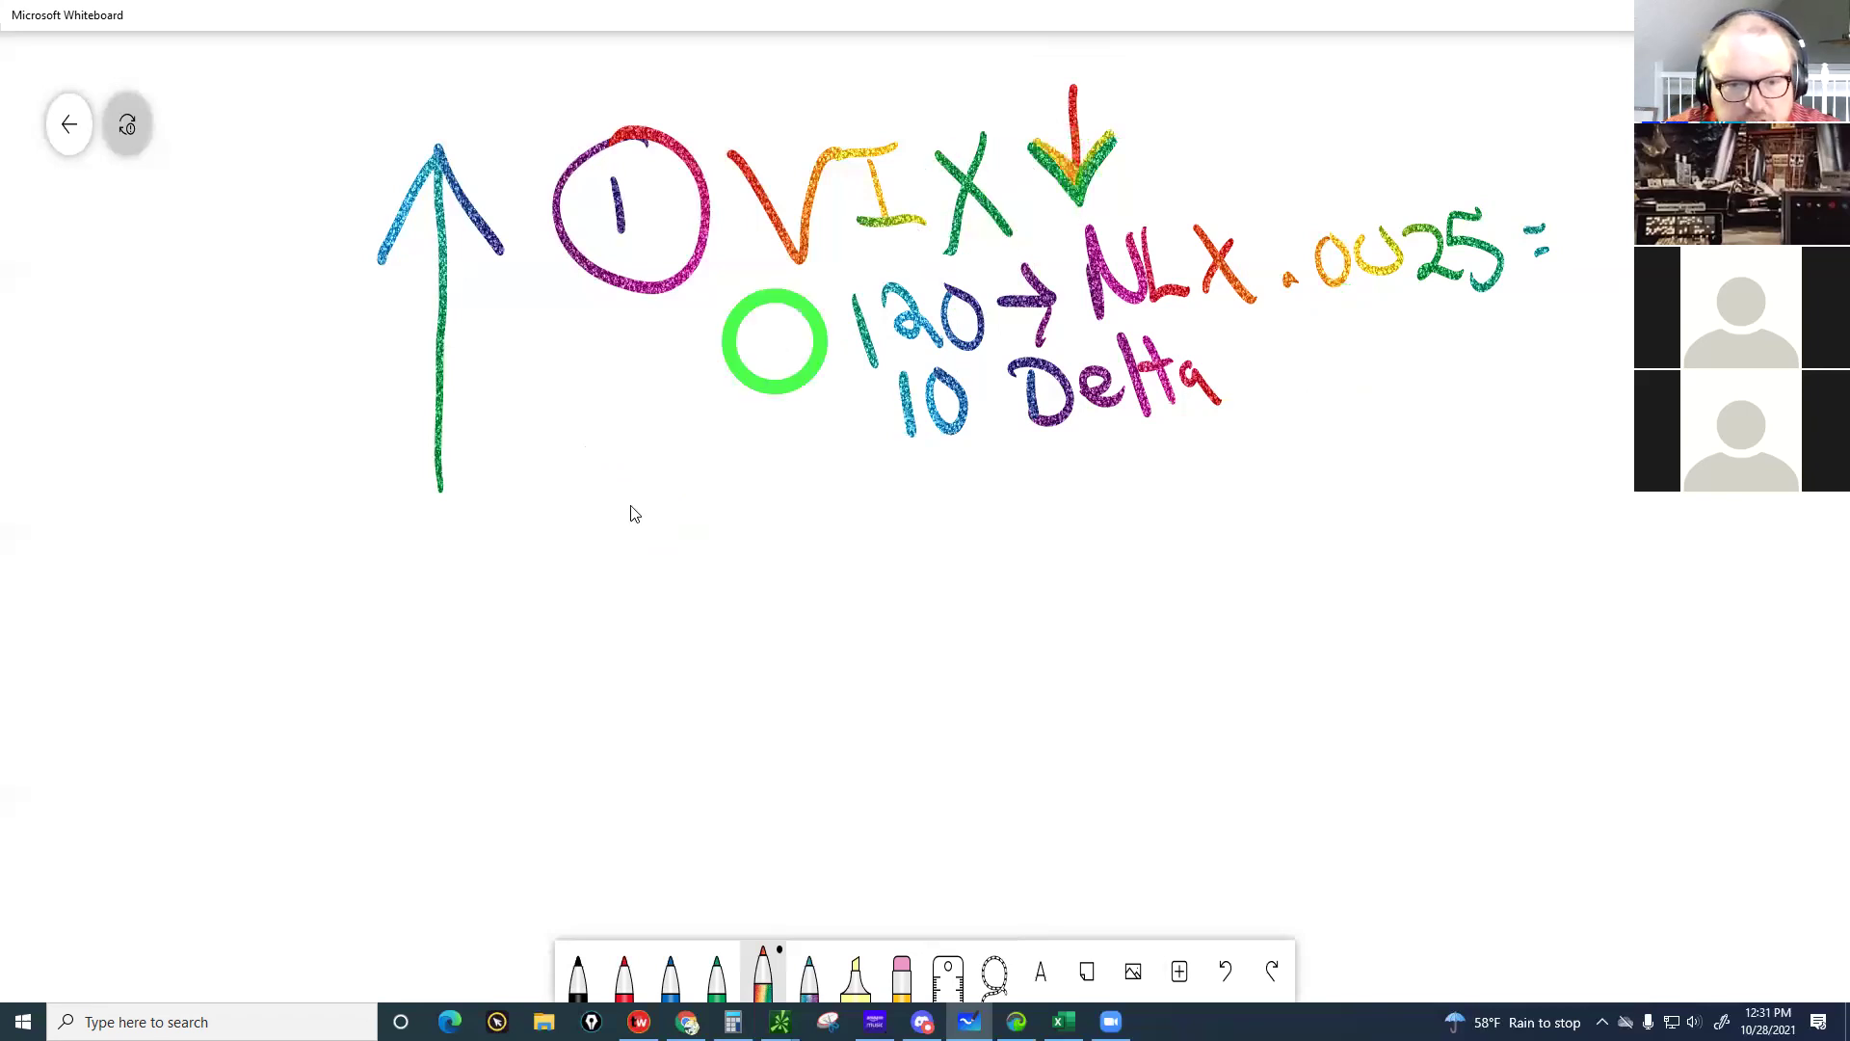
left_click_drag(579, 472, 655, 566)
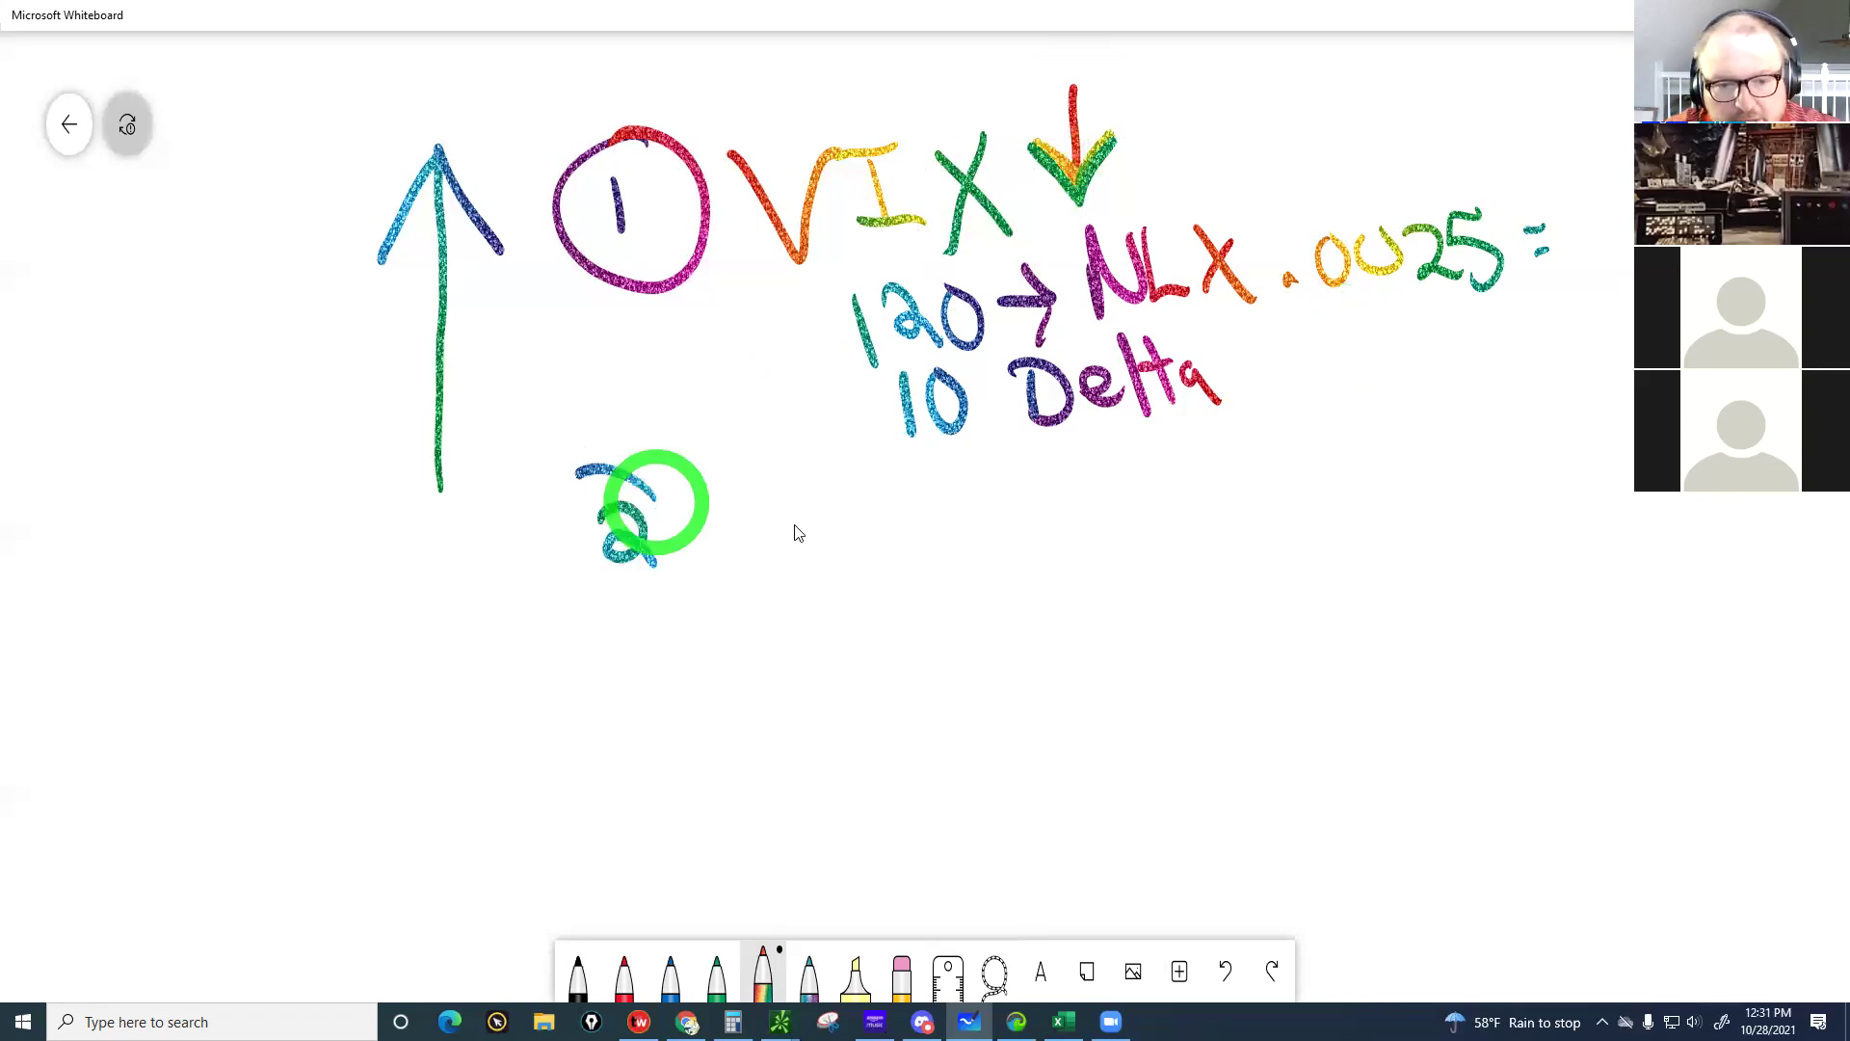
left_click_drag(579, 472, 628, 484)
left_click_drag(799, 514, 883, 551)
mouse_move(875, 472)
left_mouse_down()
mouse_move(891, 539)
mouse_move(1040, 530)
left_mouse_up()
left_click_drag(1063, 494, 1081, 532)
mouse_move(1086, 528)
left_mouse_down()
mouse_move(1113, 490)
mouse_move(1209, 485)
mouse_move(1191, 535)
left_mouse_up()
Handwrite the tickers "ES" and "SPY" after the Calendar arrow, with "QQQ" beneath SPY
left_click_drag(1291, 436, 1306, 500)
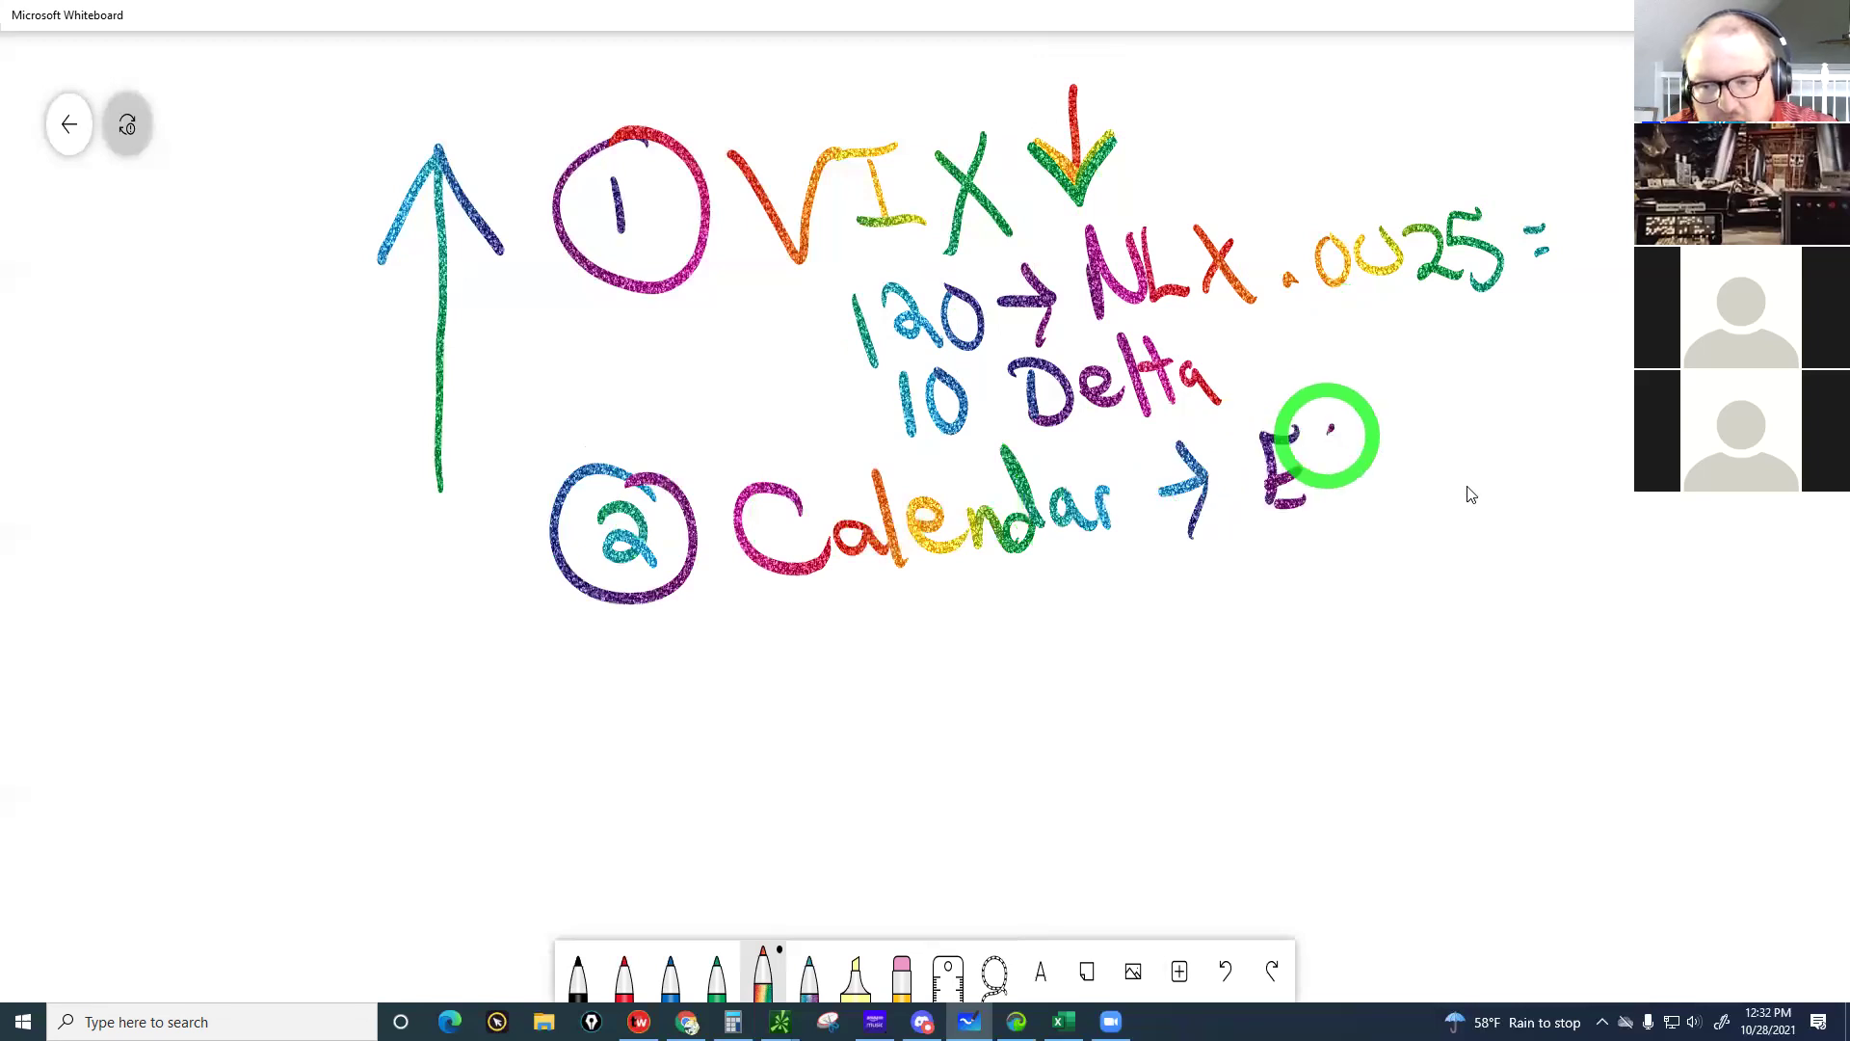
left_click_drag(1338, 427, 1303, 497)
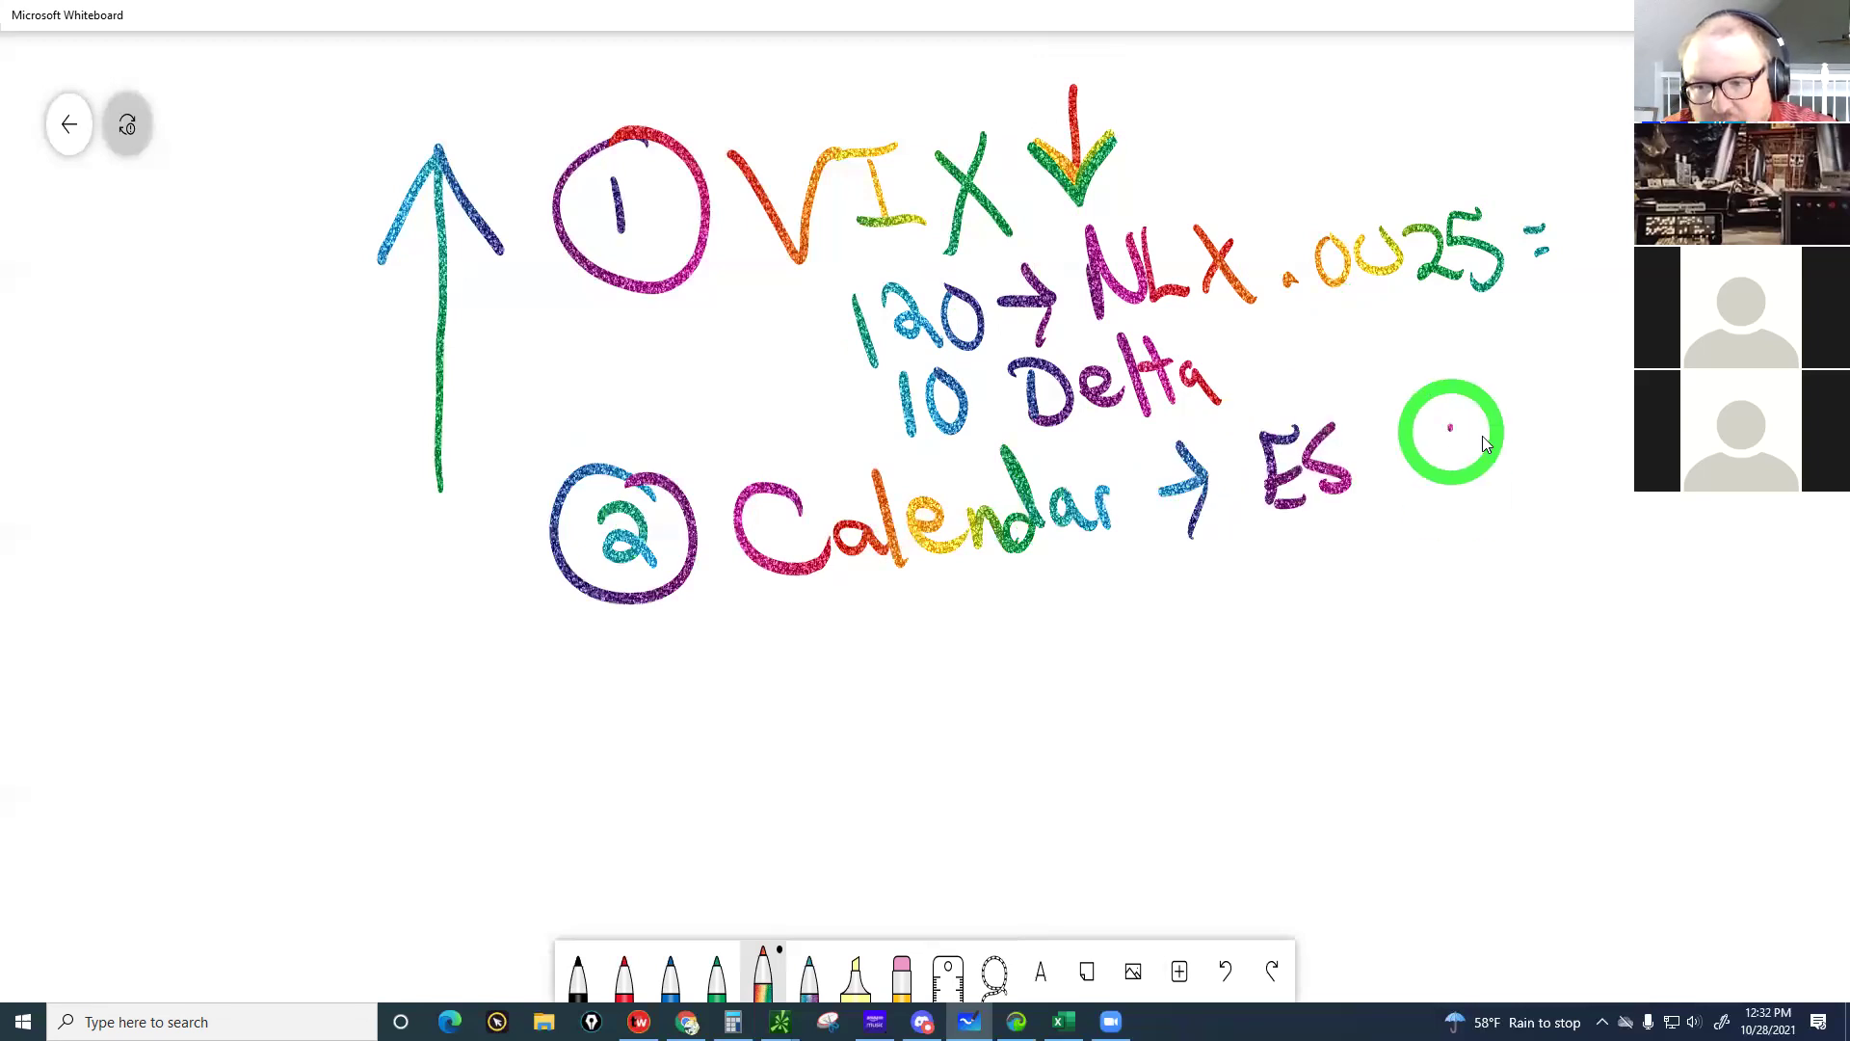
left_click_drag(1443, 429, 1429, 500)
left_click_drag(1492, 414, 1490, 487)
left_click_drag(1523, 416, 1534, 477)
left_click_drag(1553, 412, 1523, 499)
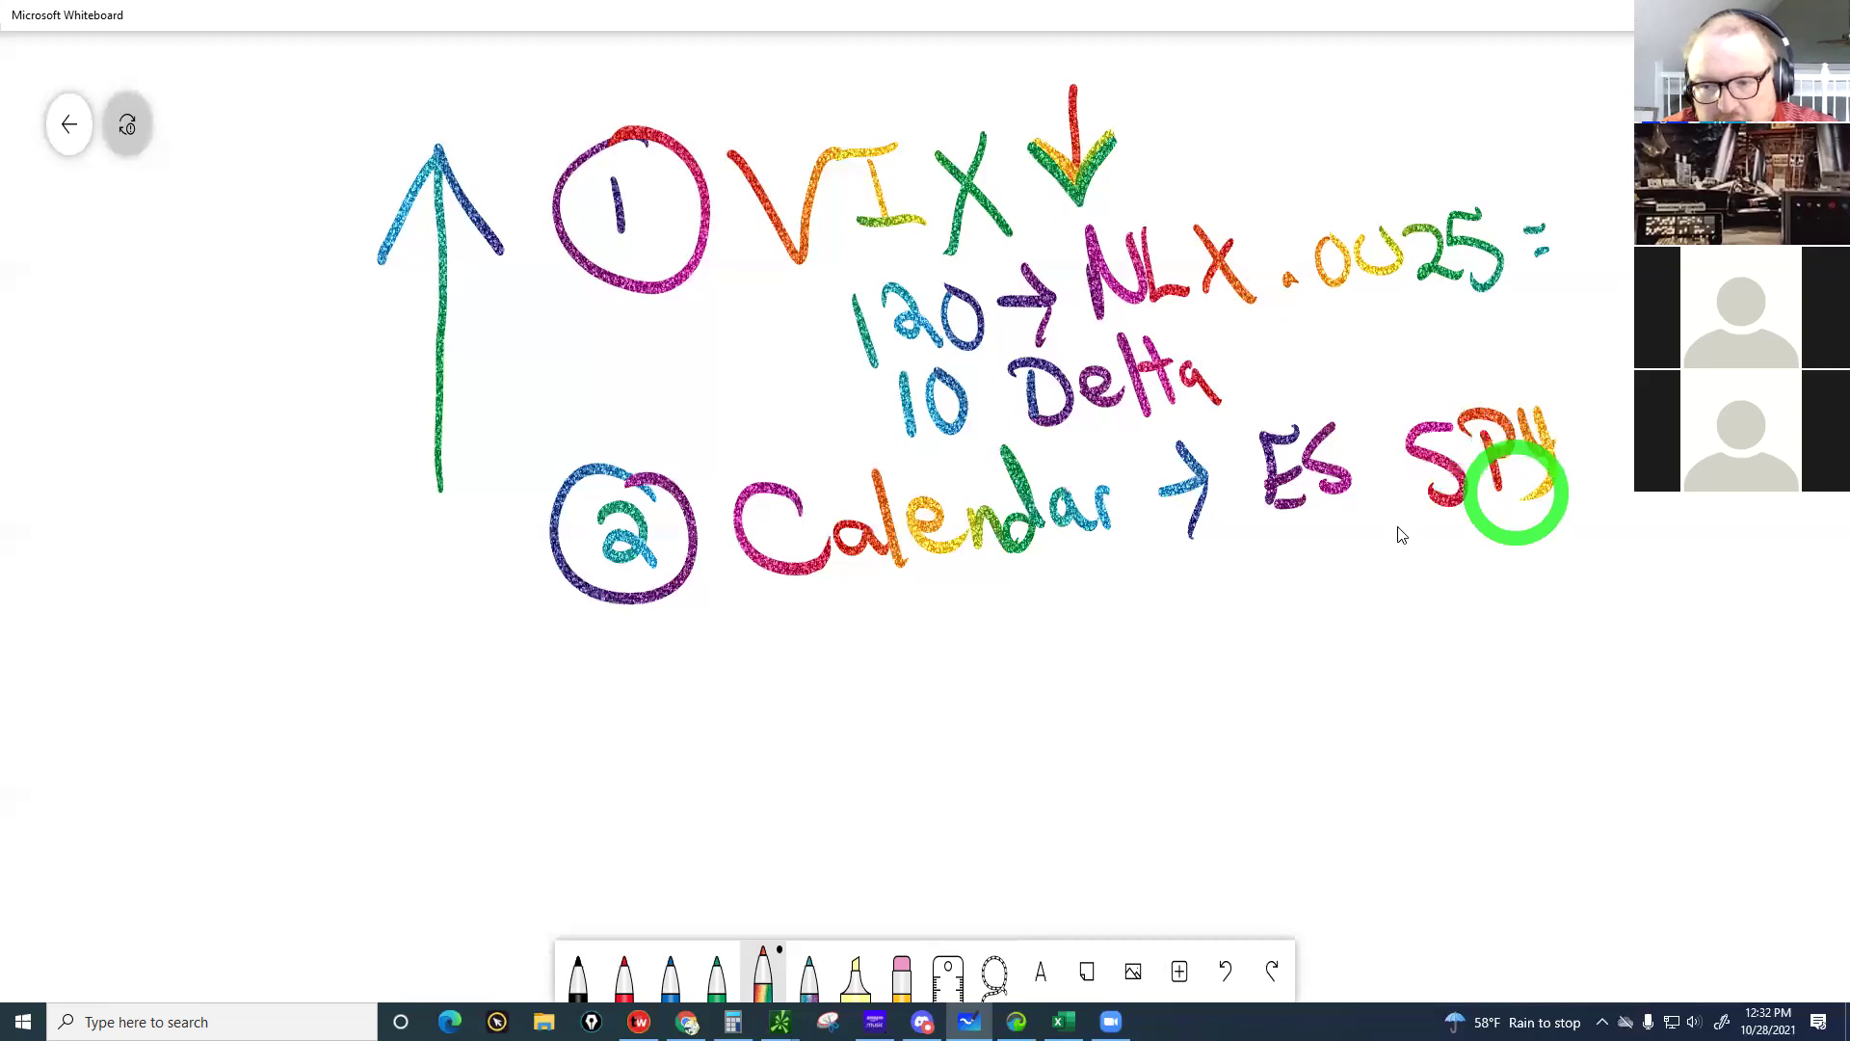
left_click_drag(1384, 527, 1426, 585)
left_click(1397, 560)
left_click_drag(1484, 528, 1514, 582)
mouse_move(1563, 511)
left_mouse_down()
mouse_move(1548, 517)
mouse_move(1585, 557)
left_mouse_up()
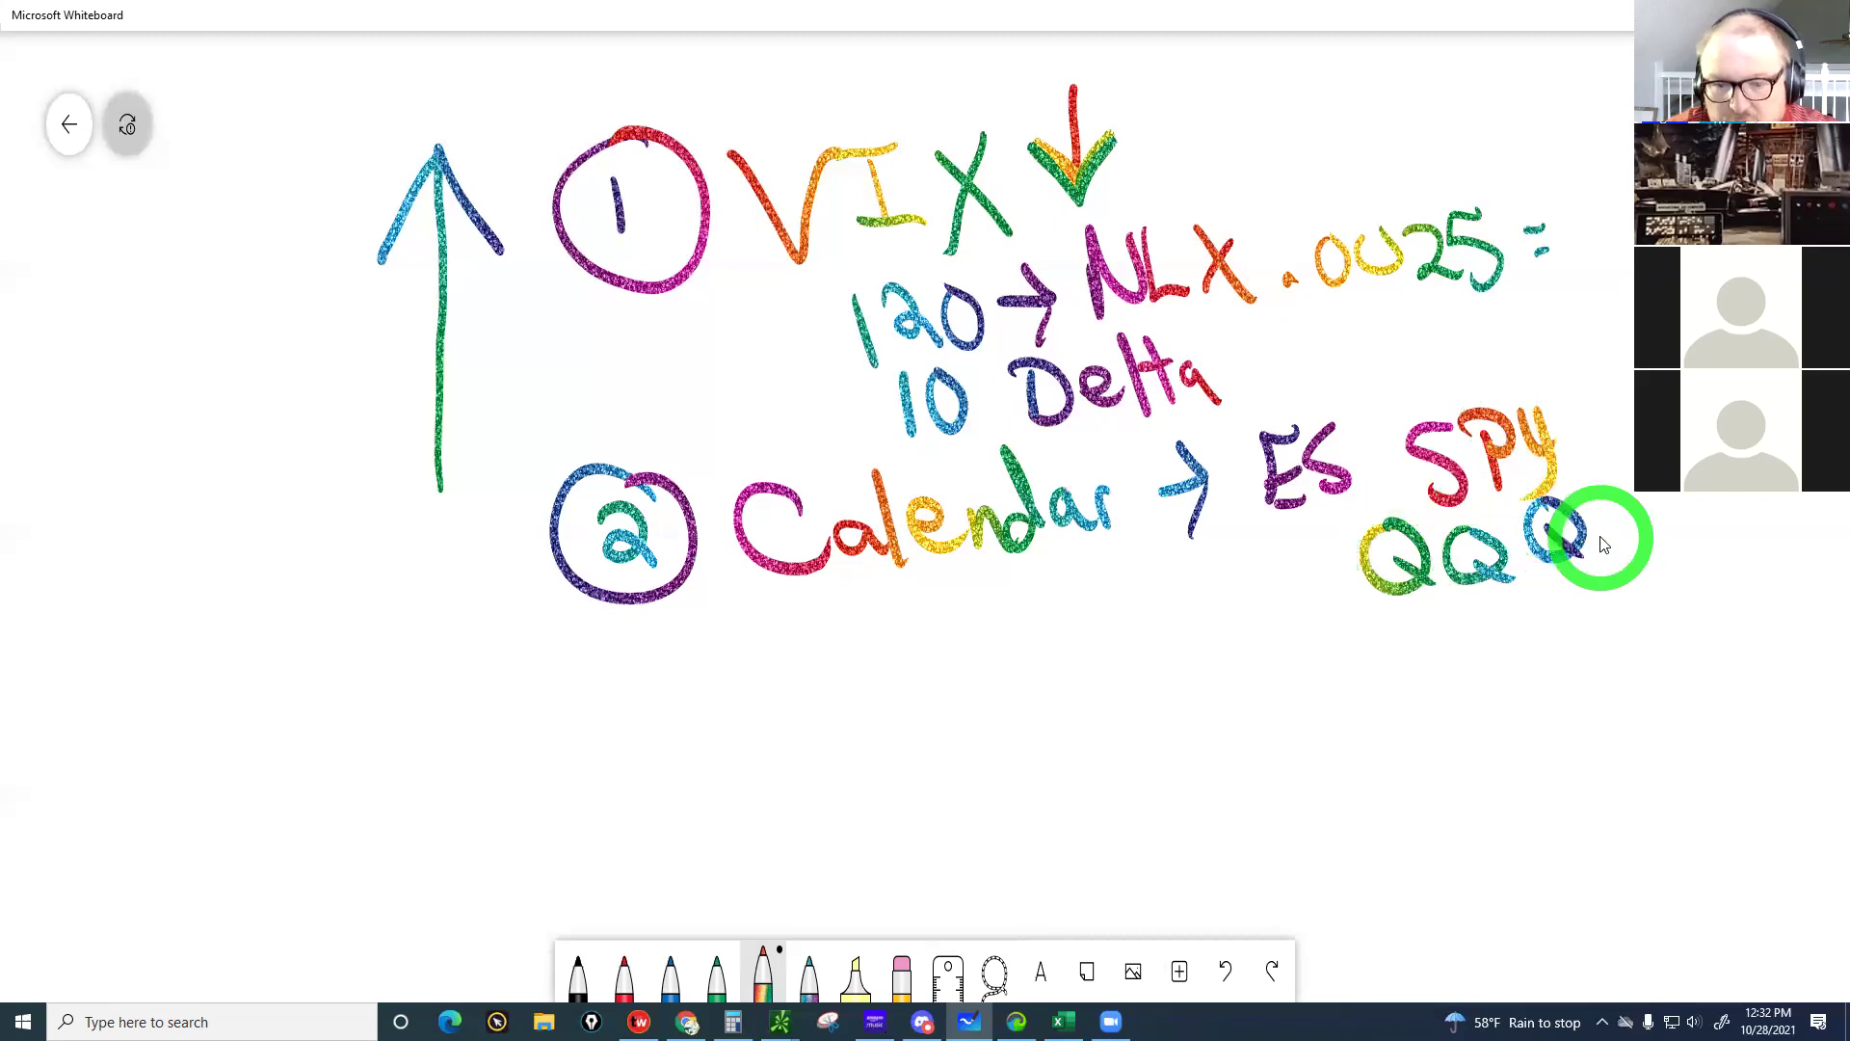
Draw a circled 3 below the circled 2 to start the third item
left_click(933, 641)
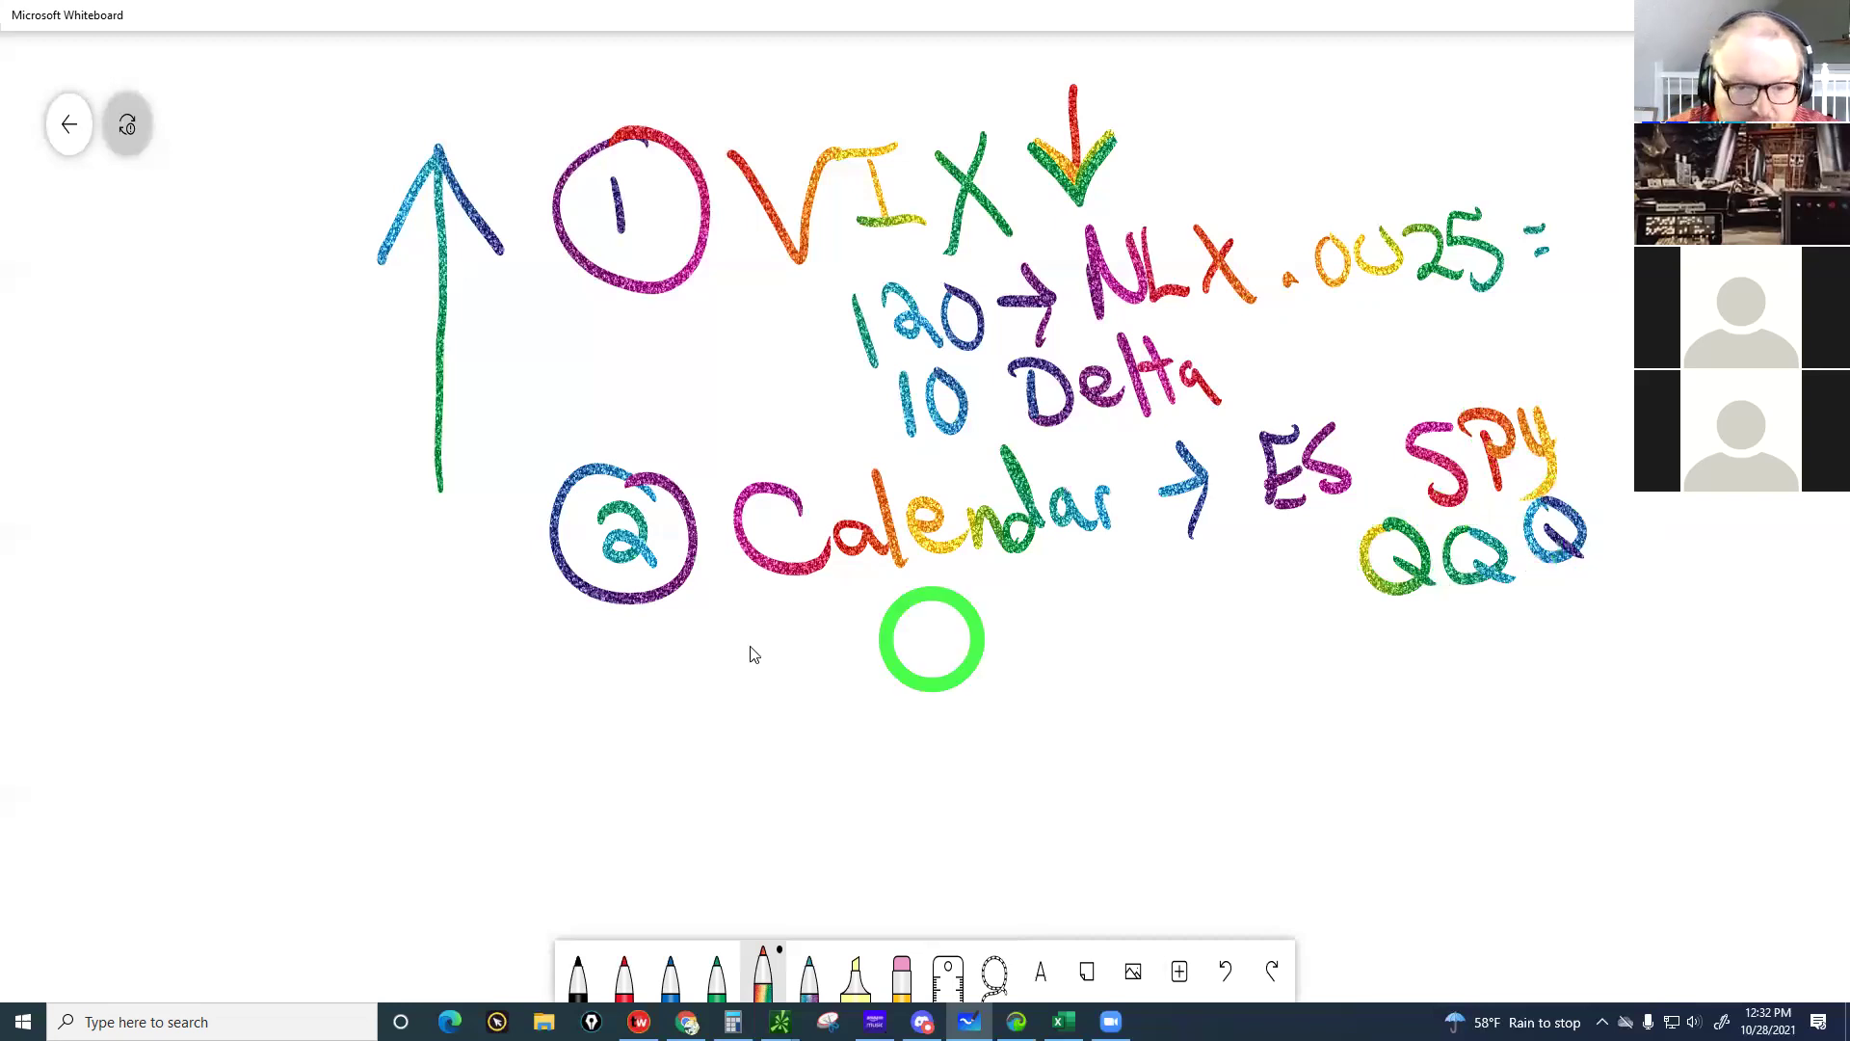
left_click(641, 630)
left_click(665, 634)
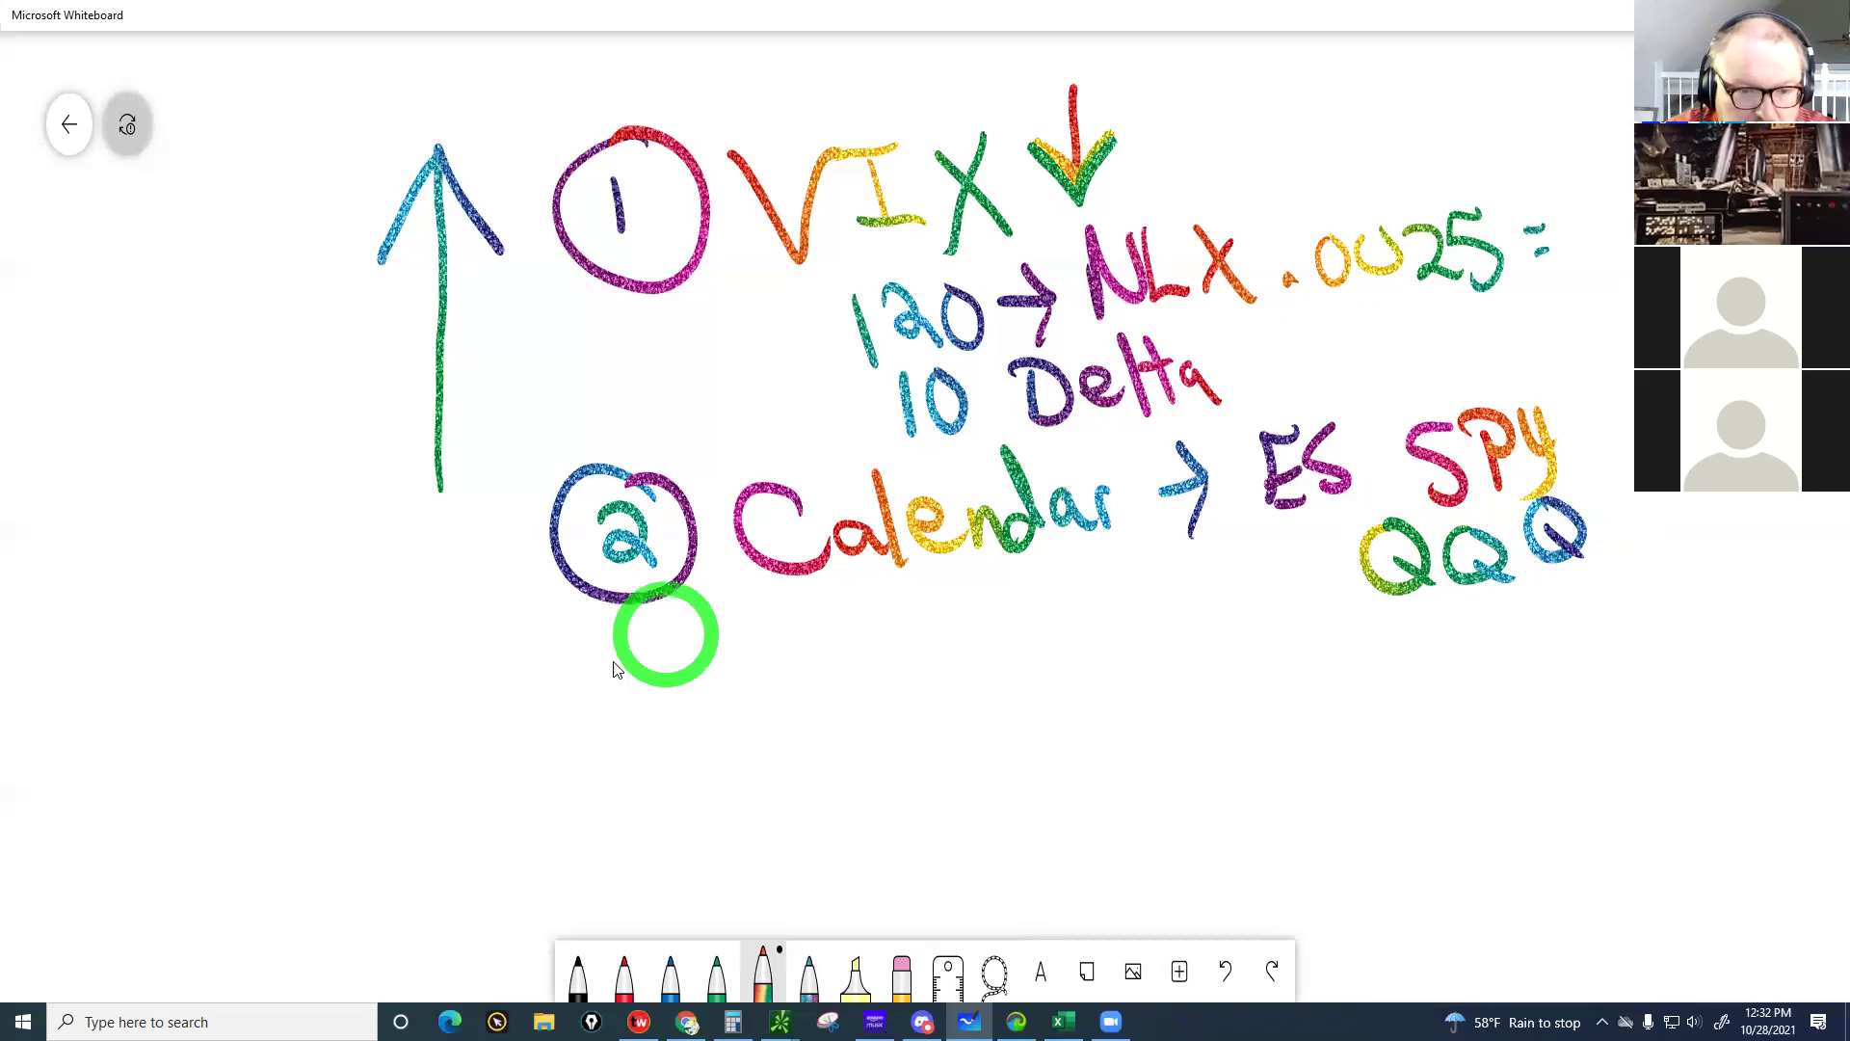
left_click(612, 655)
mouse_move(571, 654)
left_mouse_down()
mouse_move(621, 655)
mouse_move(585, 704)
left_mouse_up()
mouse_move(612, 627)
left_mouse_down()
mouse_move(579, 744)
mouse_move(584, 630)
left_mouse_up()
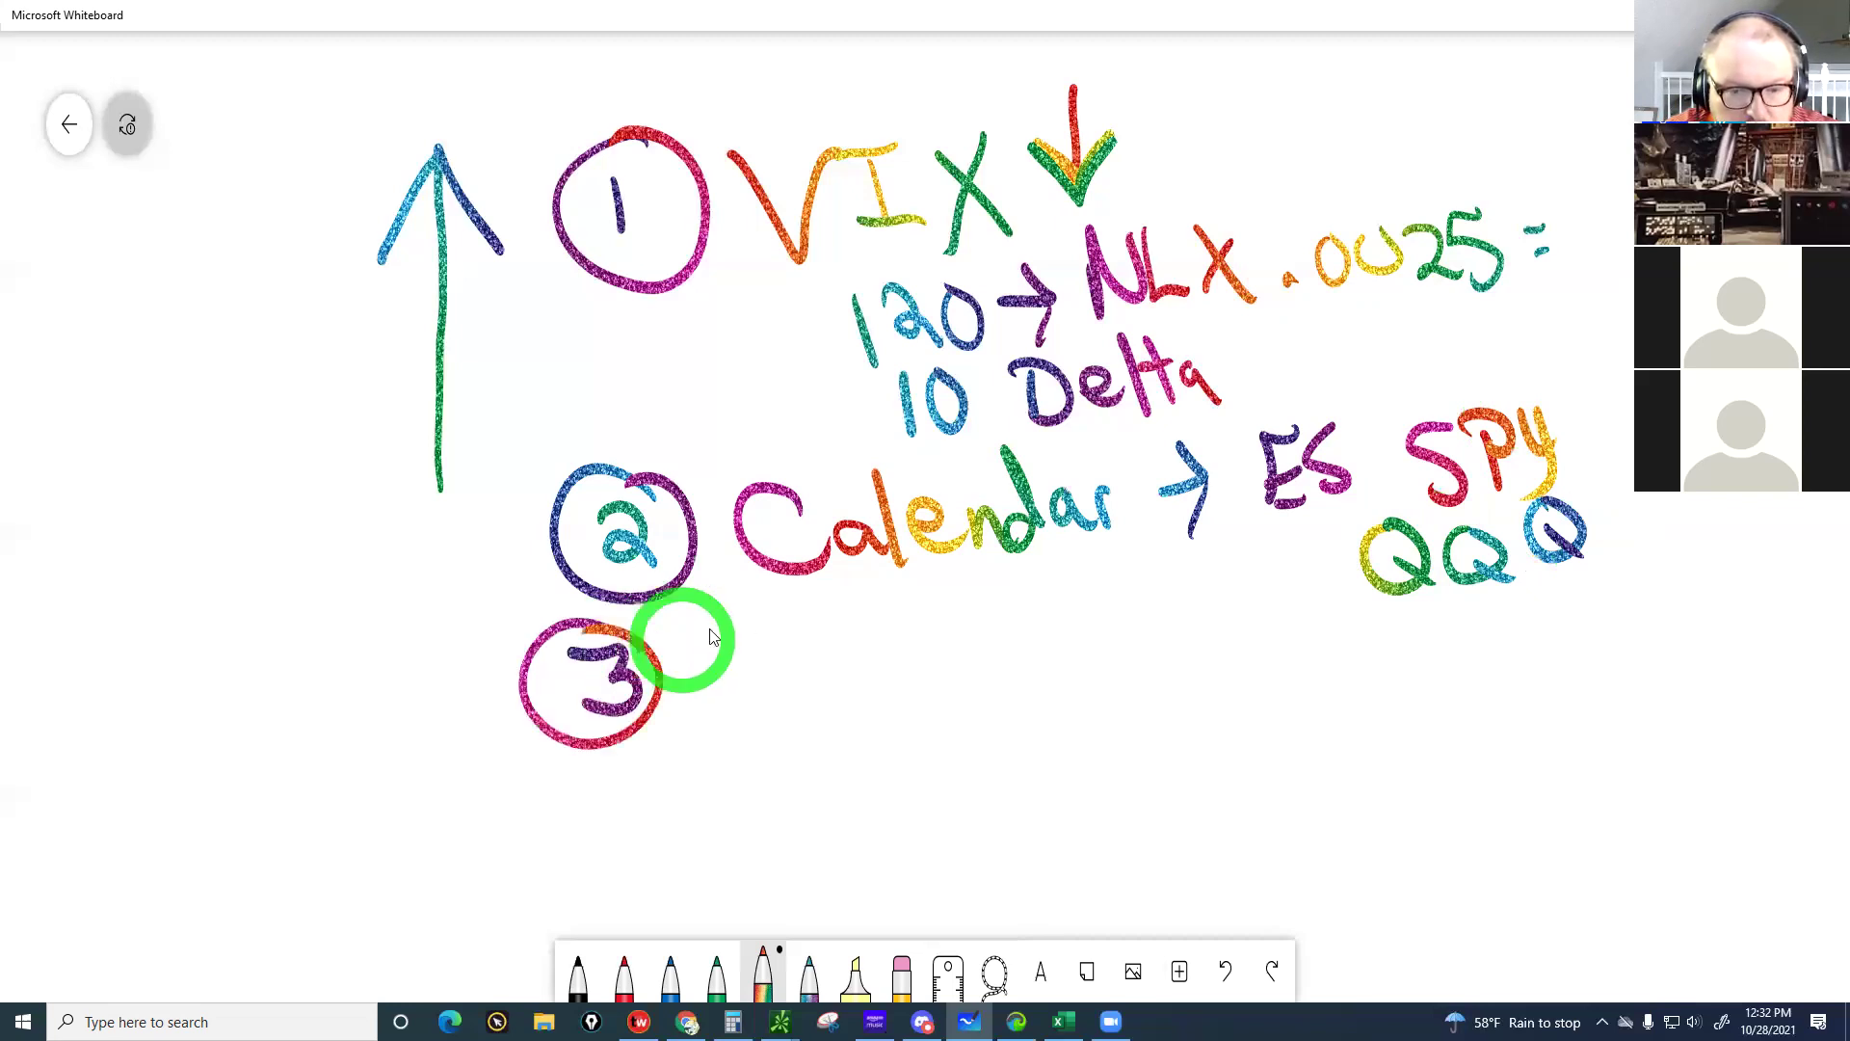
Handwrite "Sell Calls" beside the circled 3
left_click(700, 611)
mouse_move(729, 638)
left_mouse_down()
mouse_move(704, 663)
mouse_move(711, 703)
left_mouse_up()
left_click_drag(770, 684, 830, 702)
left_click_drag(839, 635, 854, 699)
left_click(944, 651)
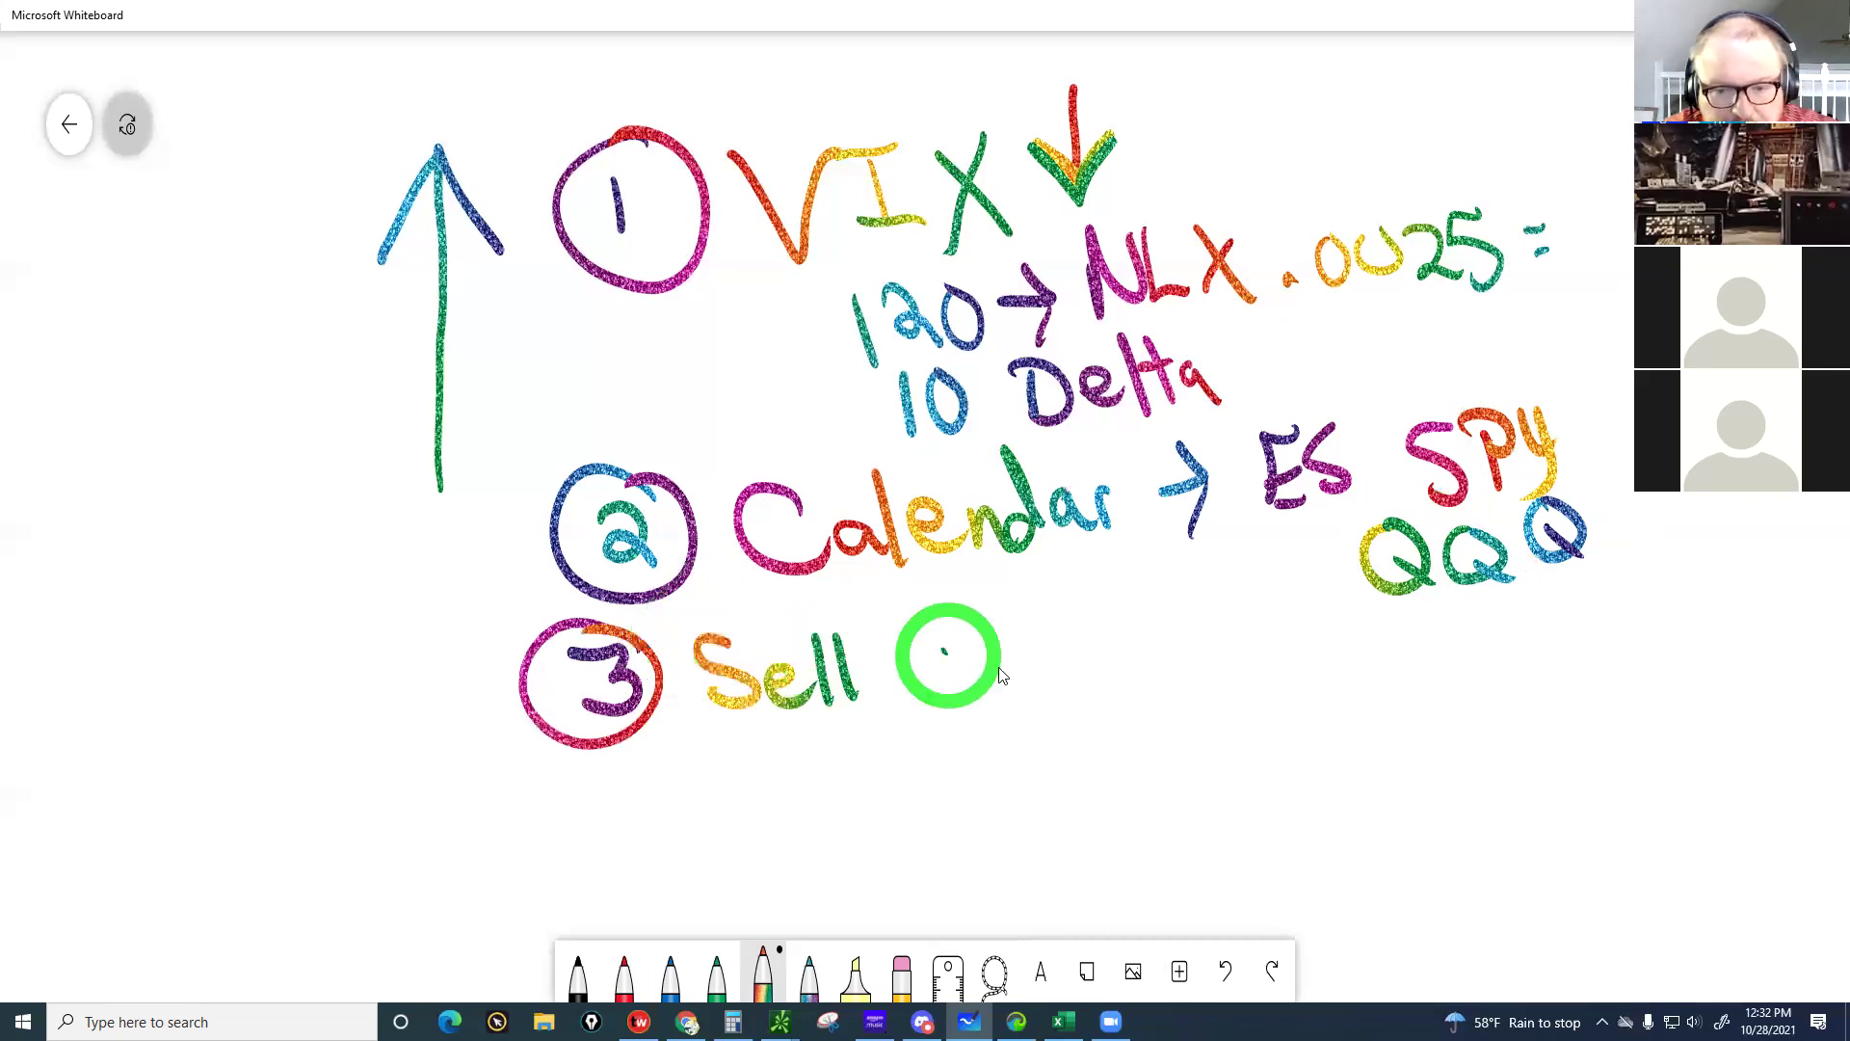
left_click_drag(942, 644, 954, 708)
left_click_drag(998, 663, 1012, 696)
left_click_drag(1027, 626, 1031, 696)
left_click_drag(1050, 617, 1055, 689)
left_click_drag(1077, 636, 1068, 679)
left_click(1236, 575)
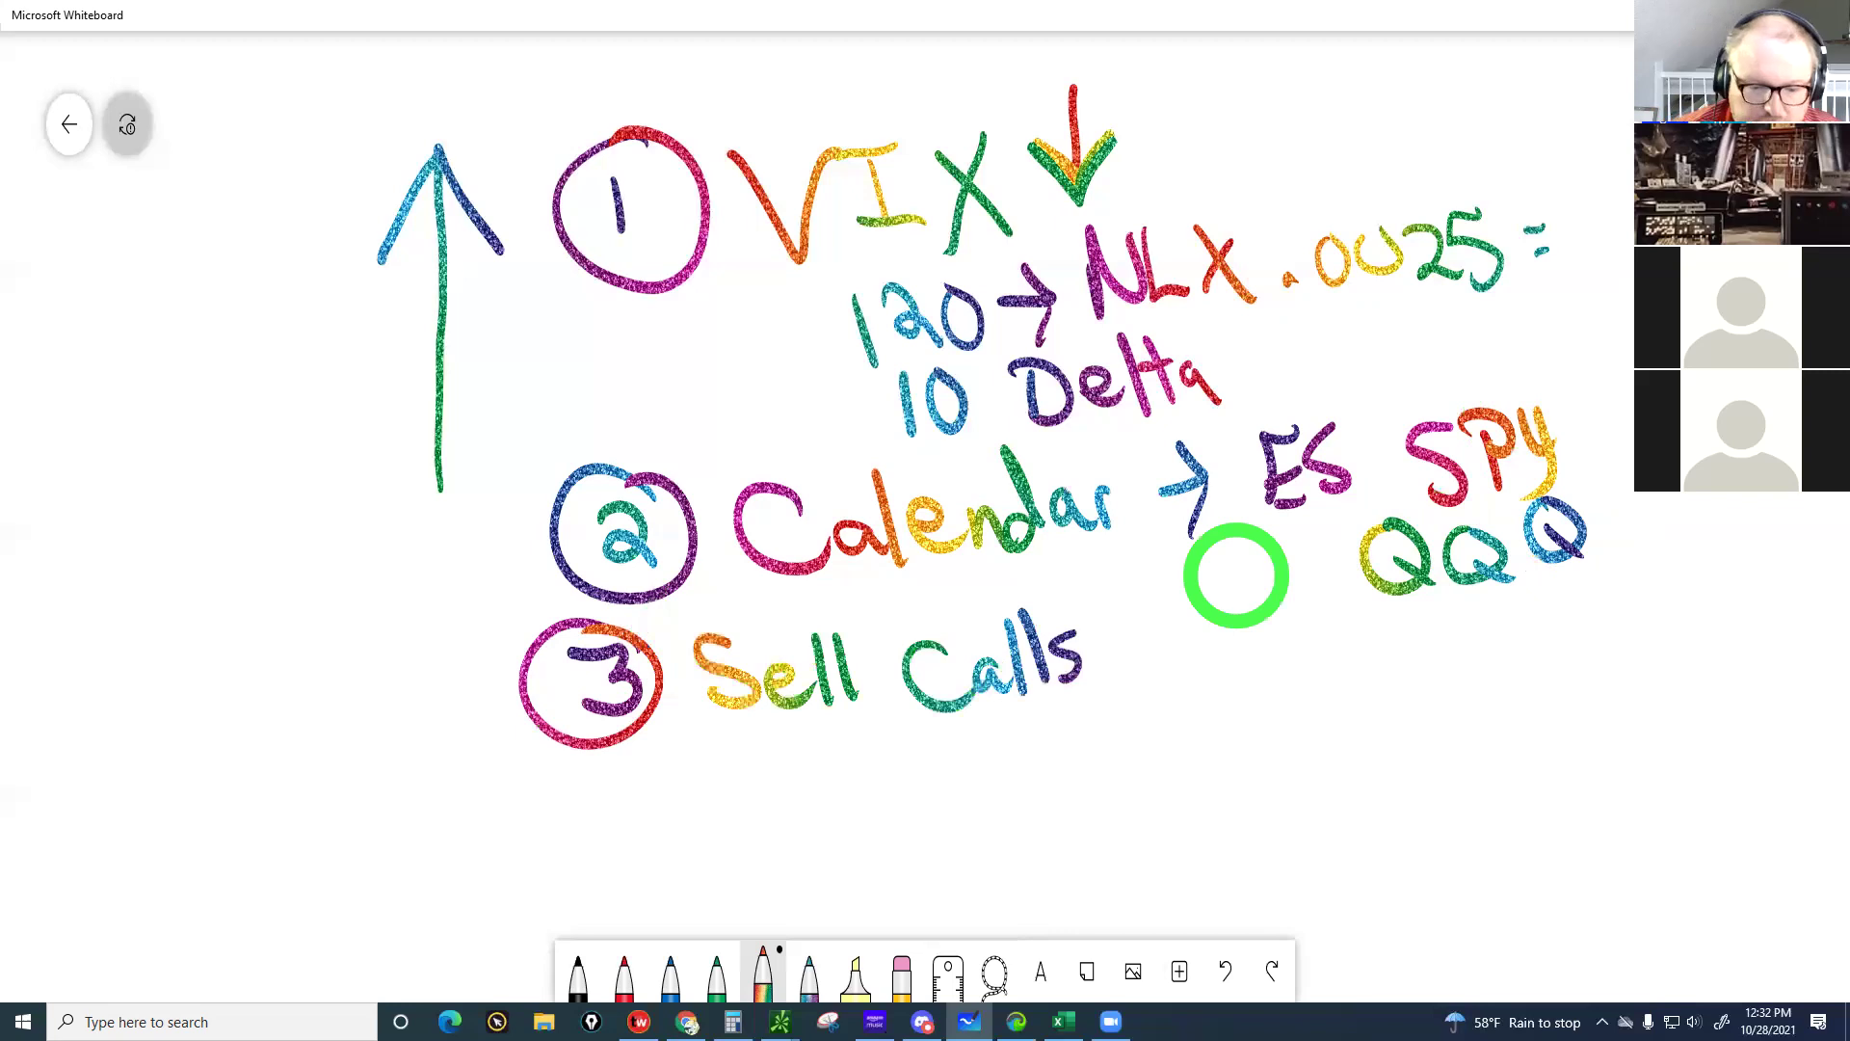
Switch to the thinkorswim main window and expand the TQQQ position to show its individual legs
left_click(771, 1017)
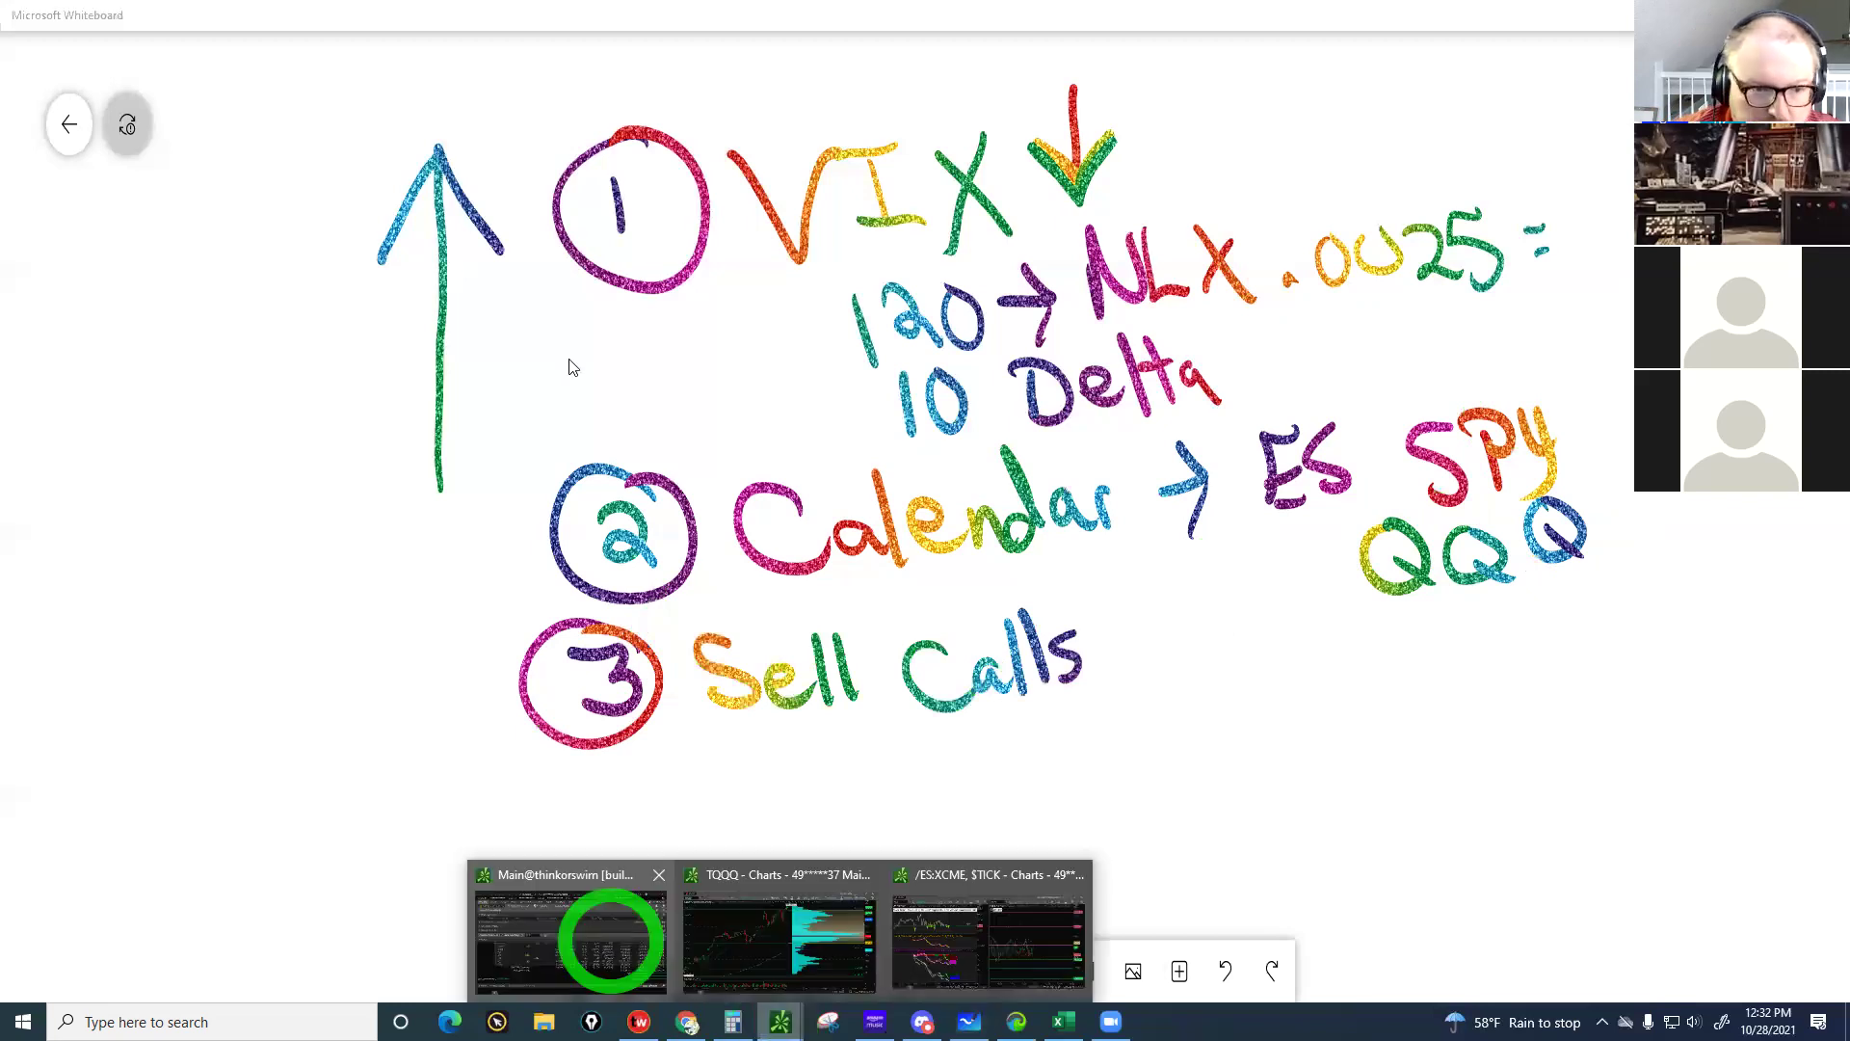
left_click(612, 940)
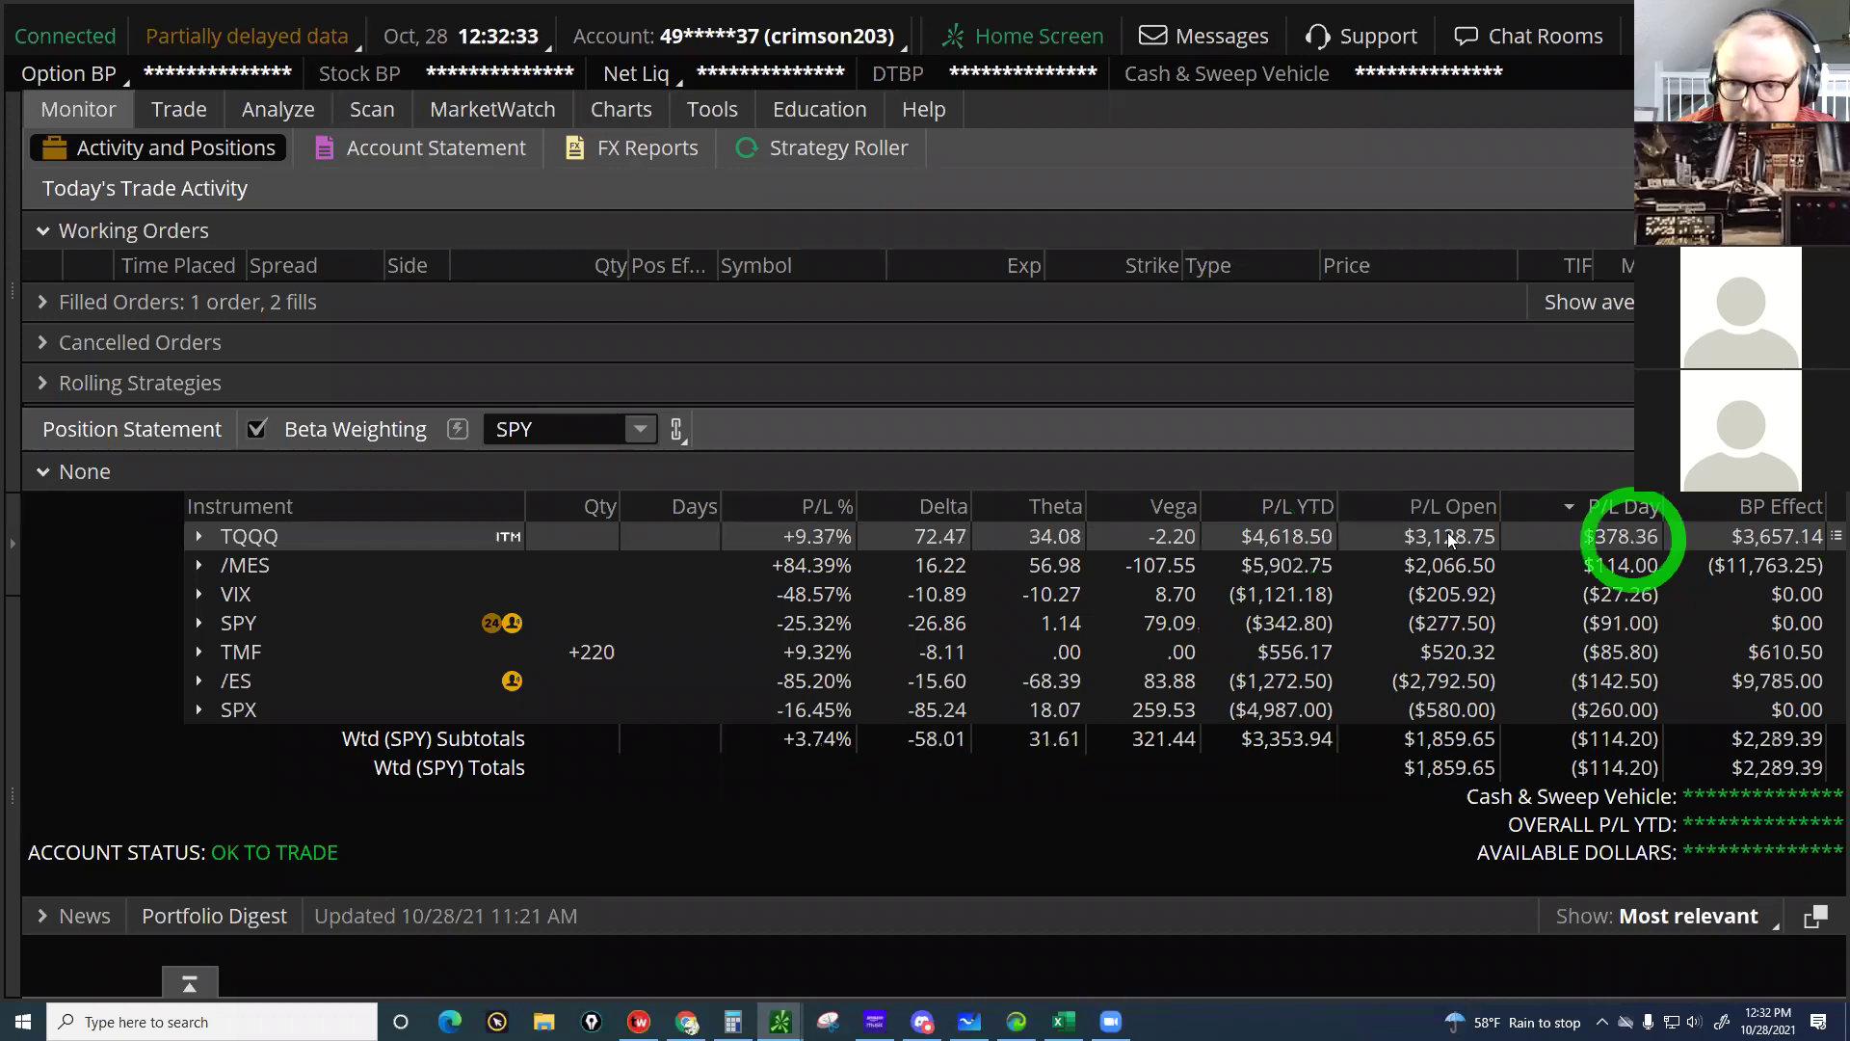
left_click(237, 536)
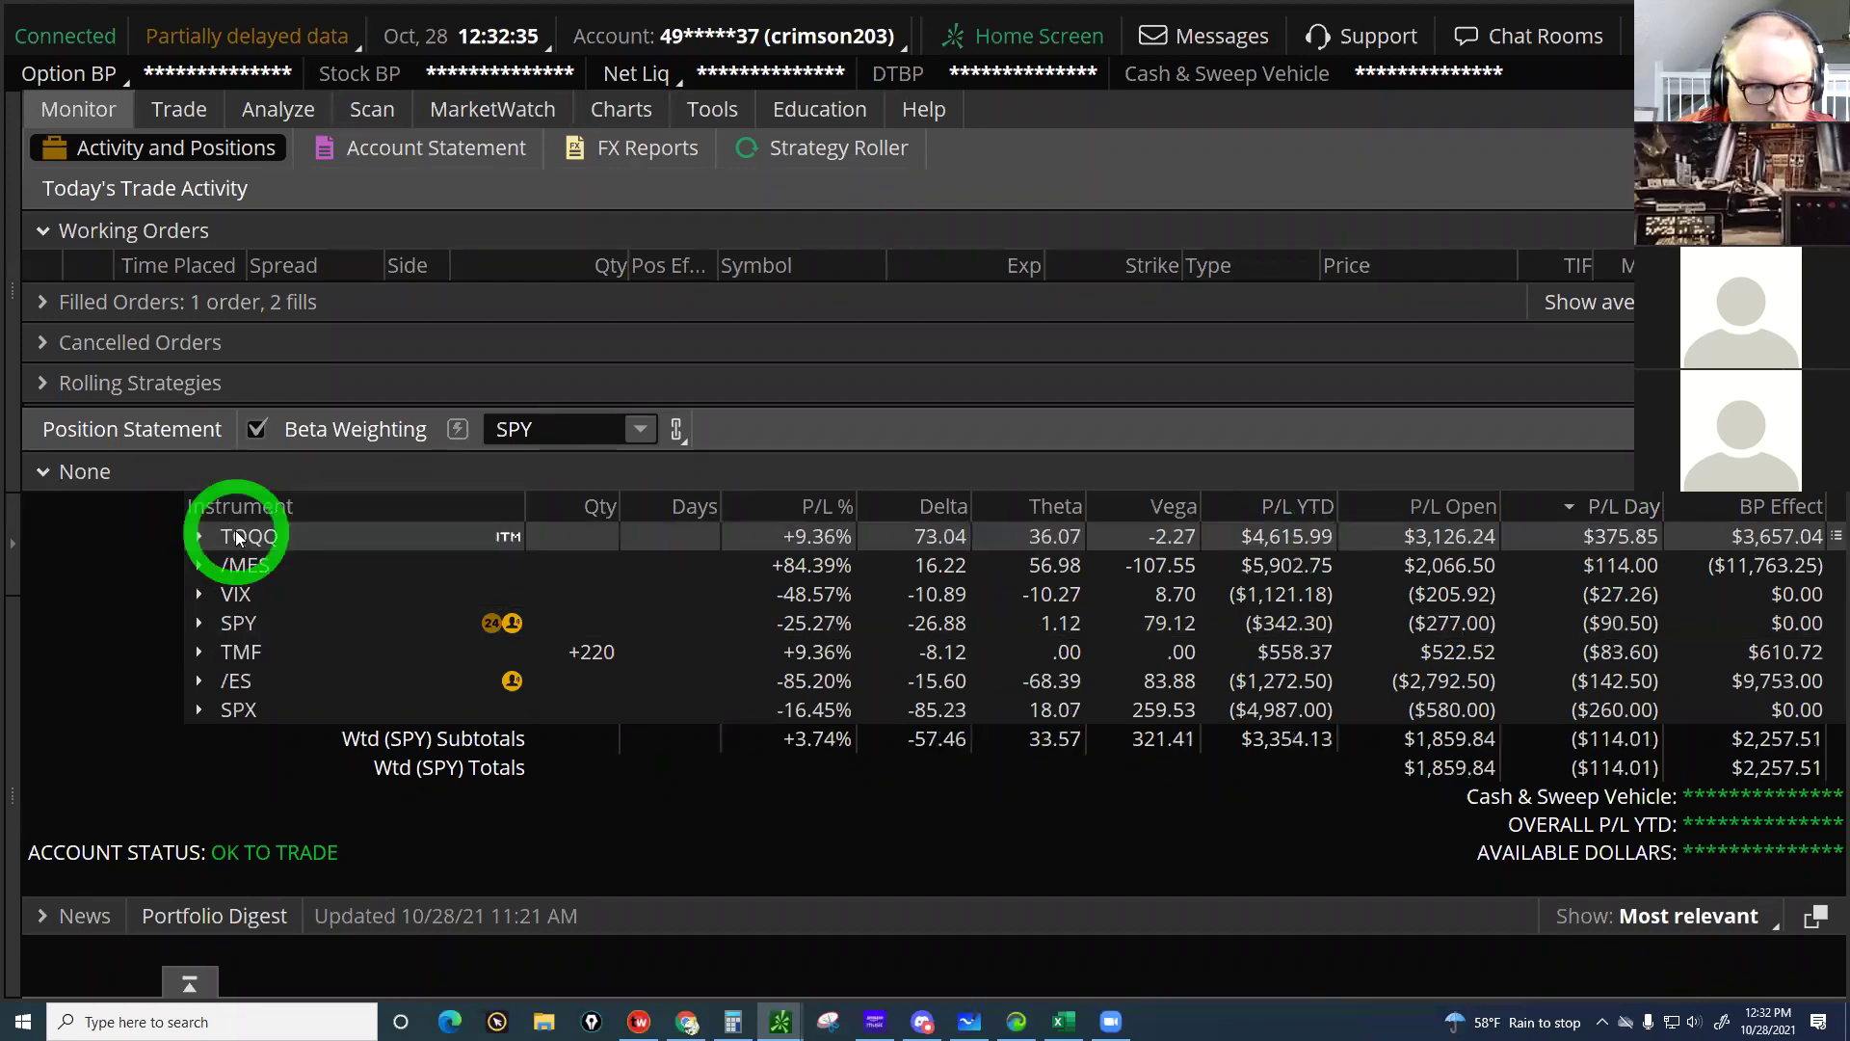
Compare the open and daily P/L of the TQQQ shares and the short 144 calls, and collapse the position
left_click(548, 604)
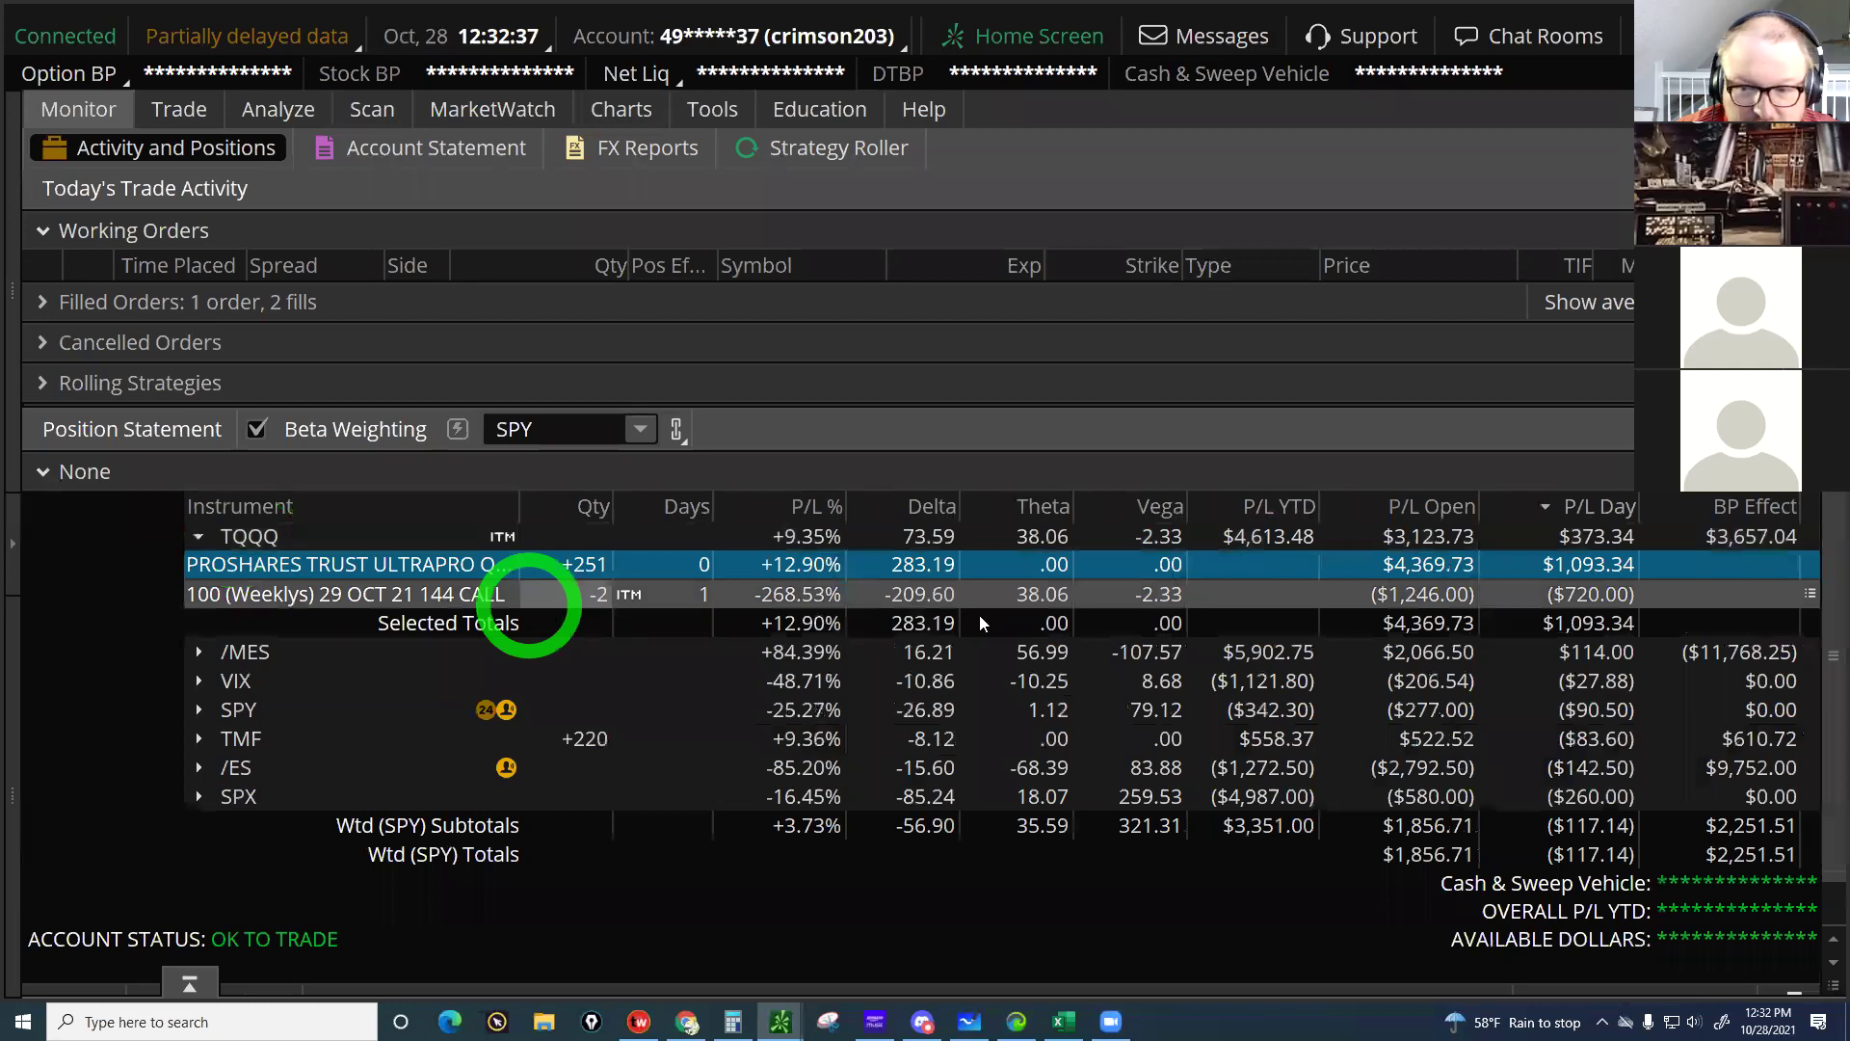
left_click(1384, 627)
left_click(1599, 593)
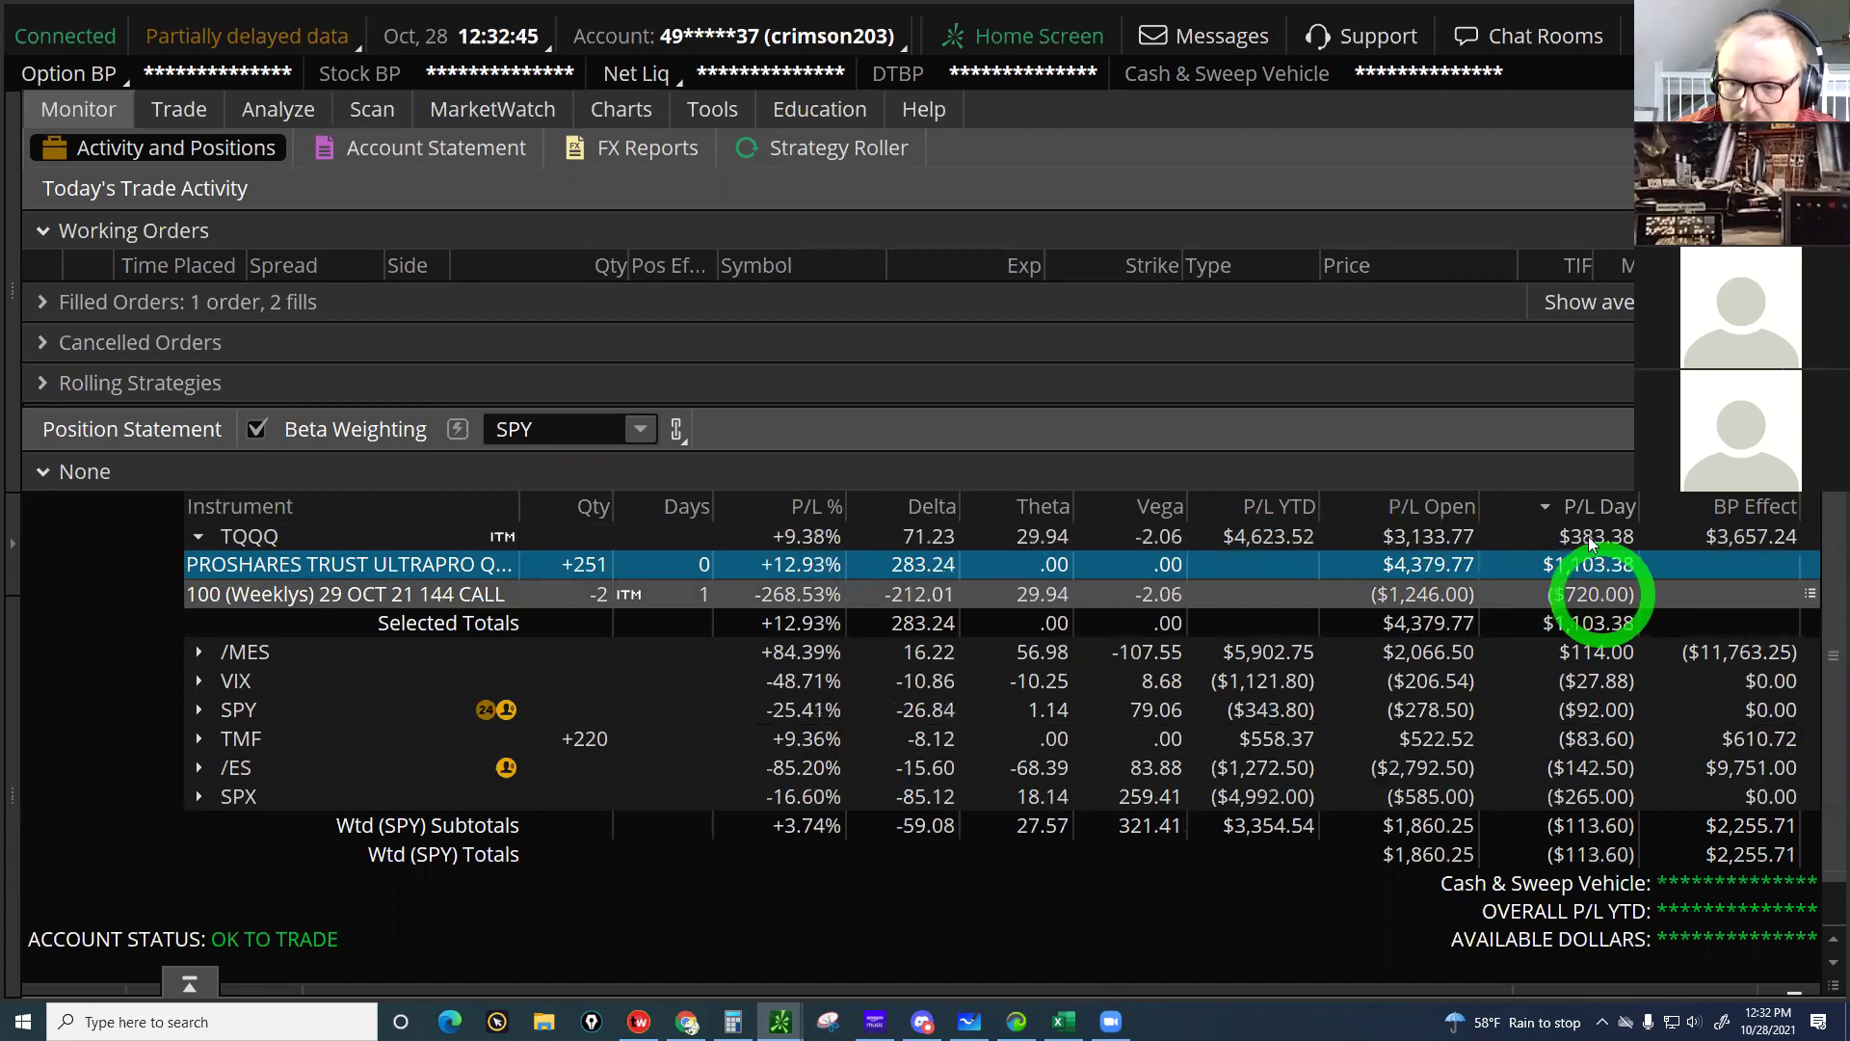
left_click(1590, 565)
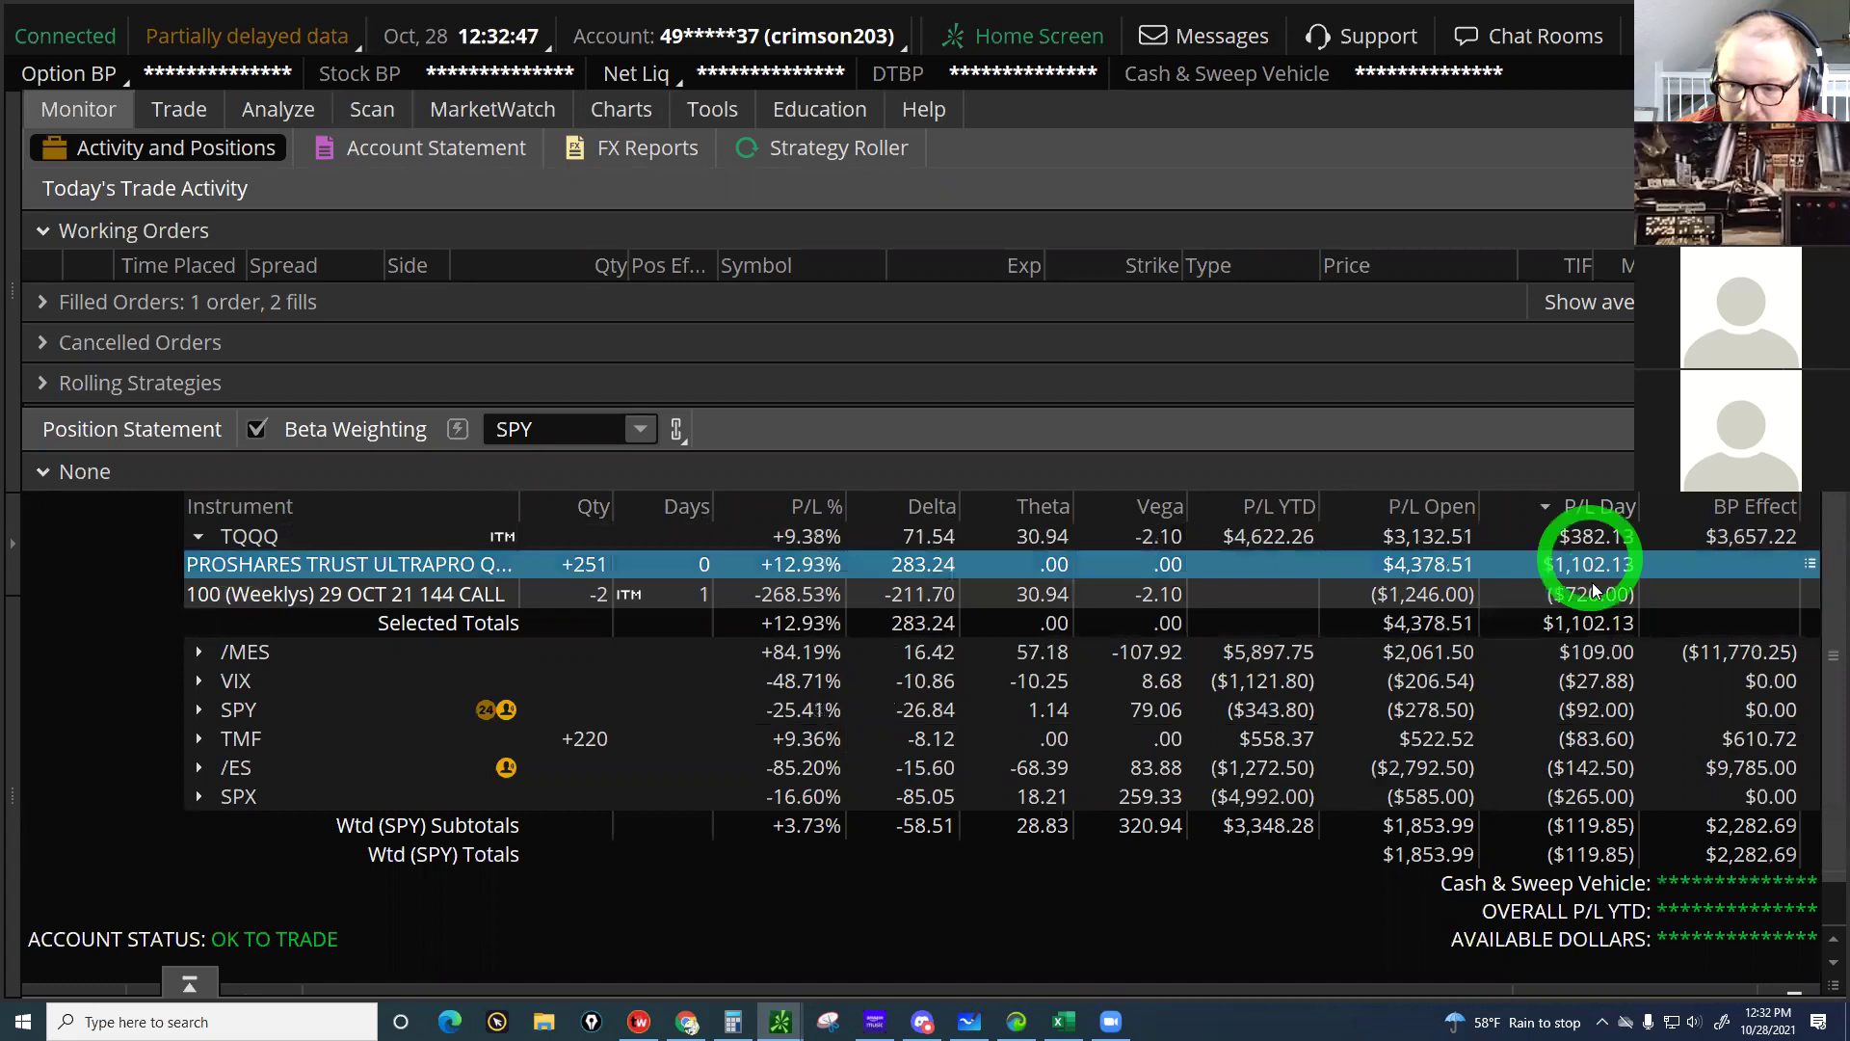
left_click(1582, 538)
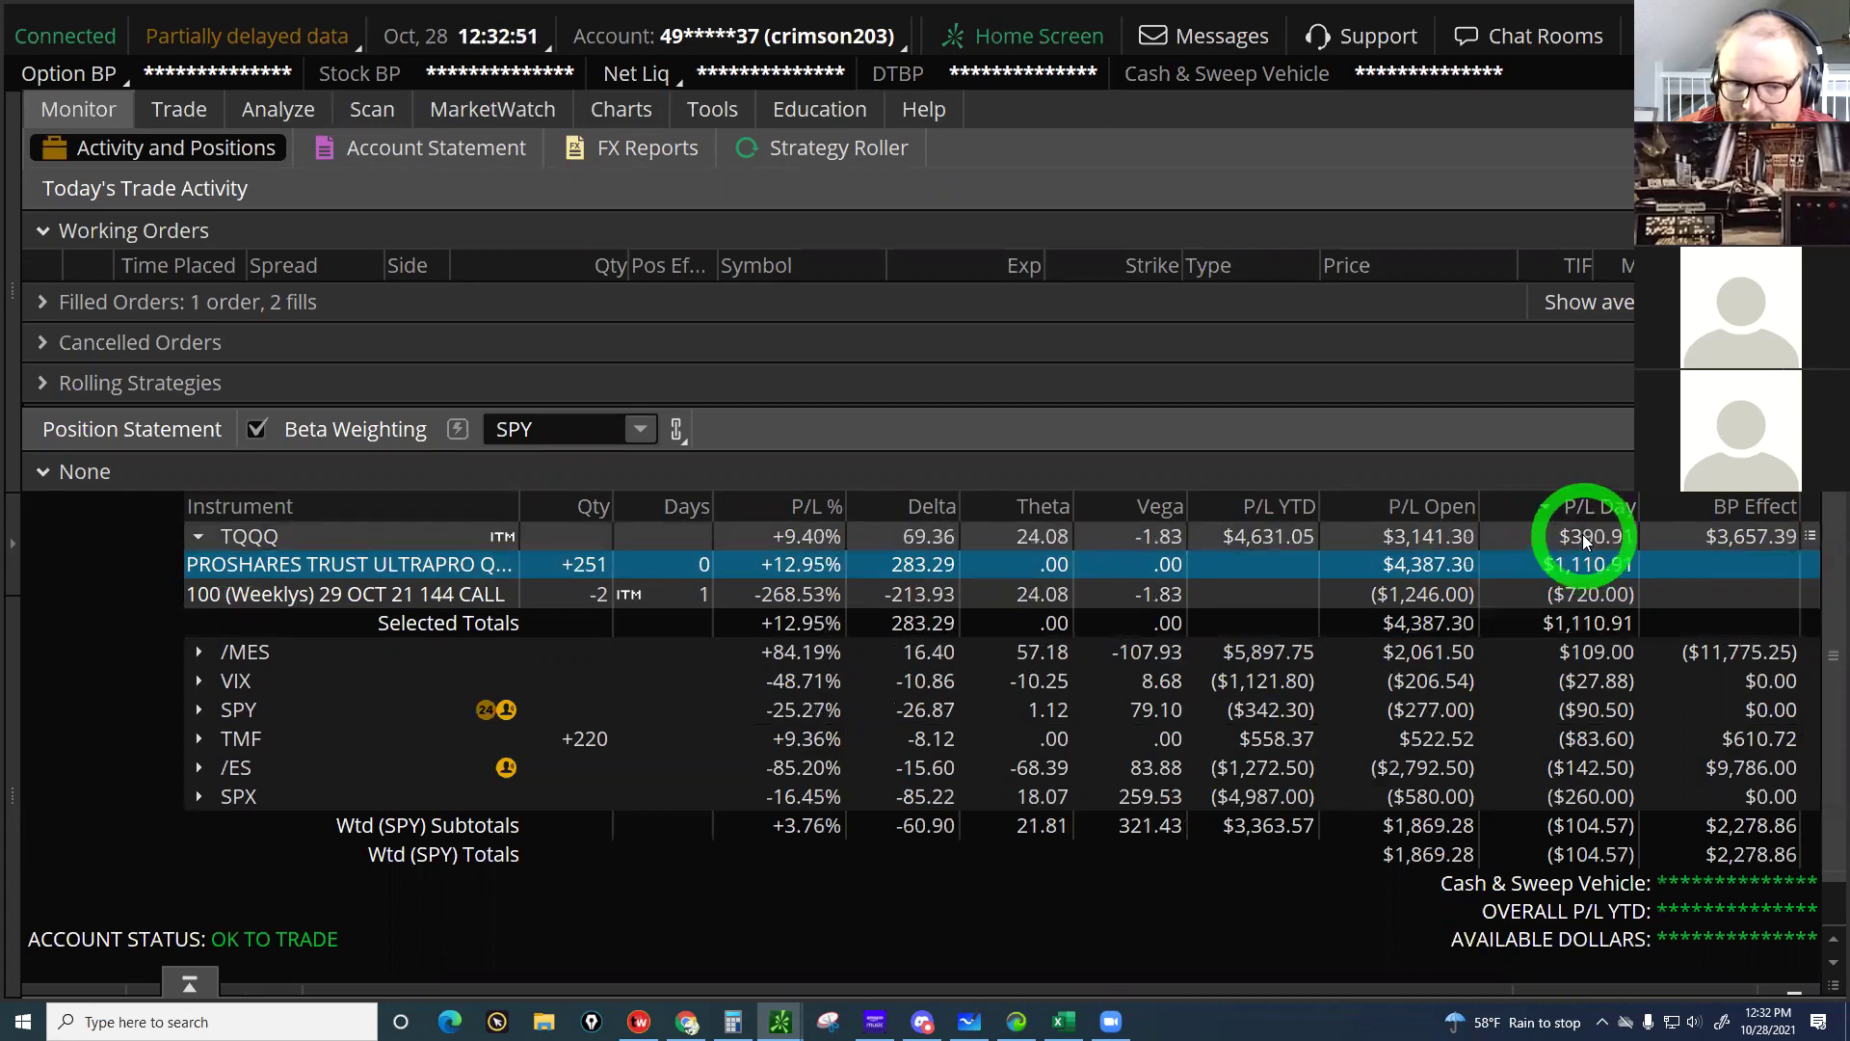
left_click(256, 427)
left_click(202, 530)
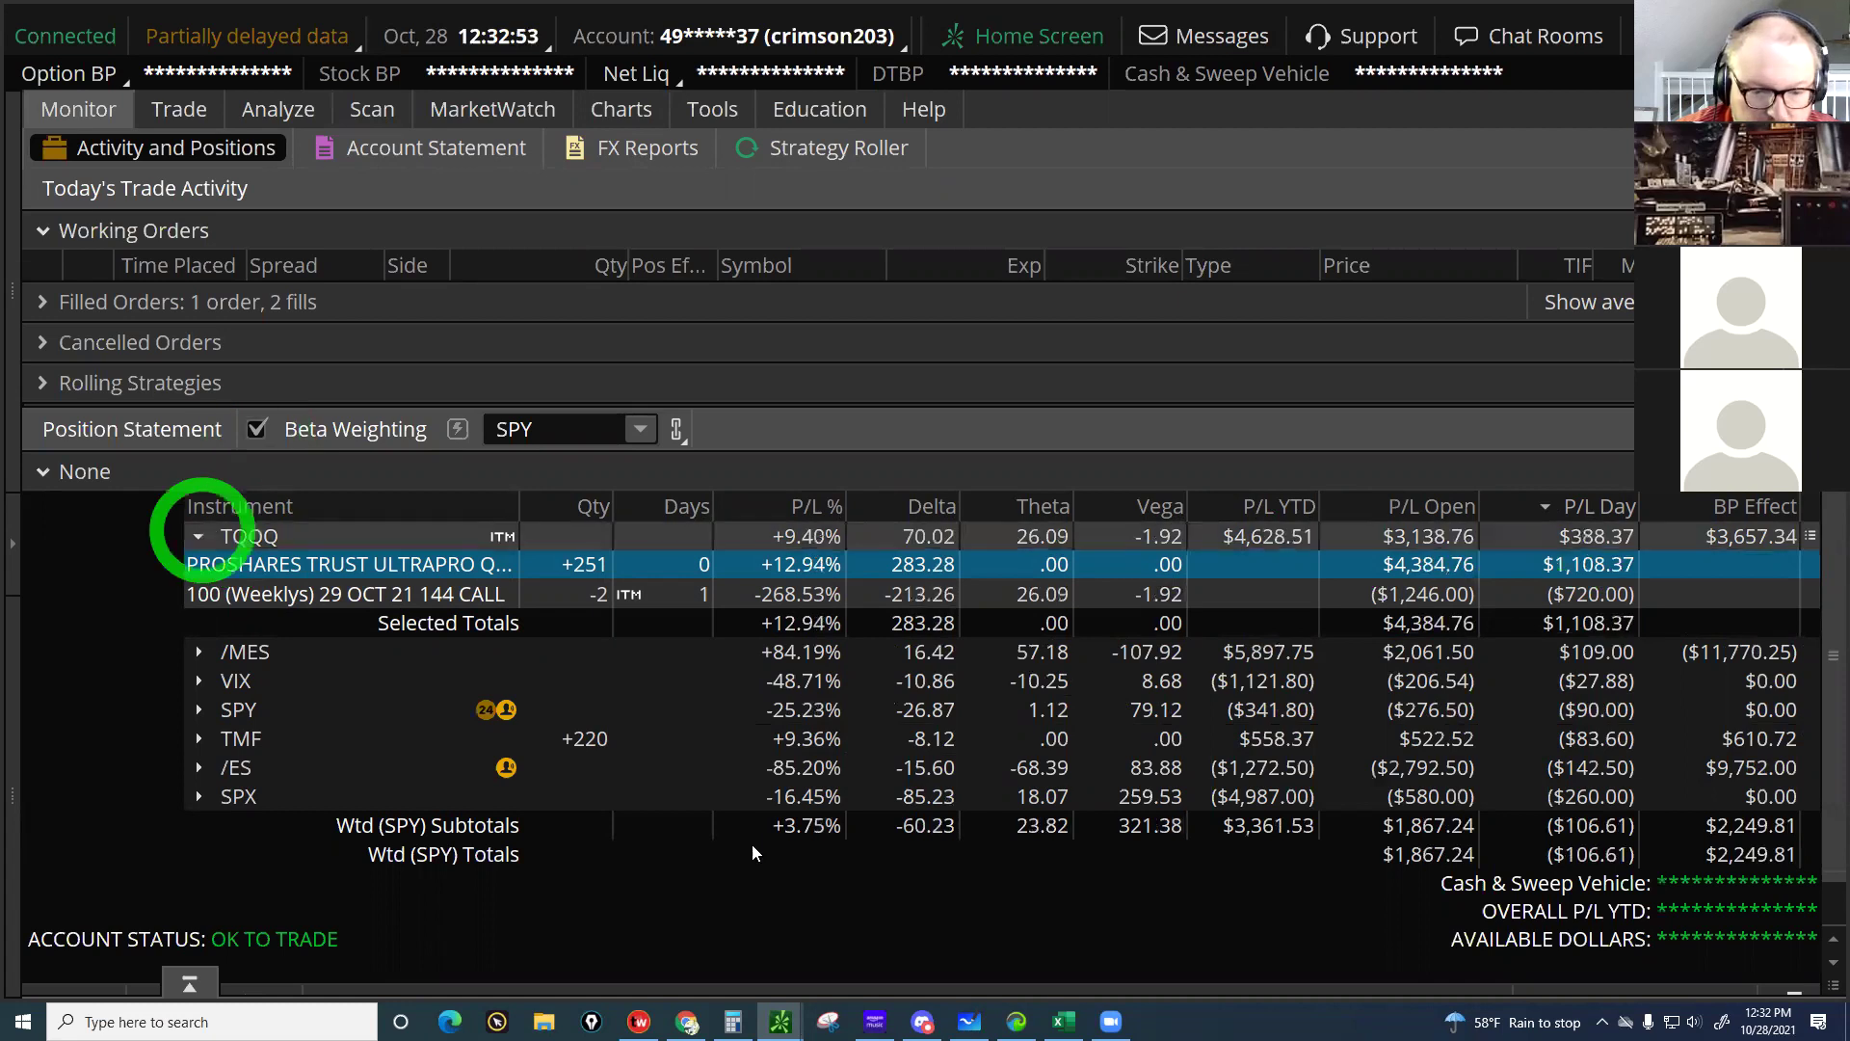
Switch back to Microsoft Whiteboard and write a circled 4 followed by "Entice -3" below the Sell Calls line
left_click(875, 1019)
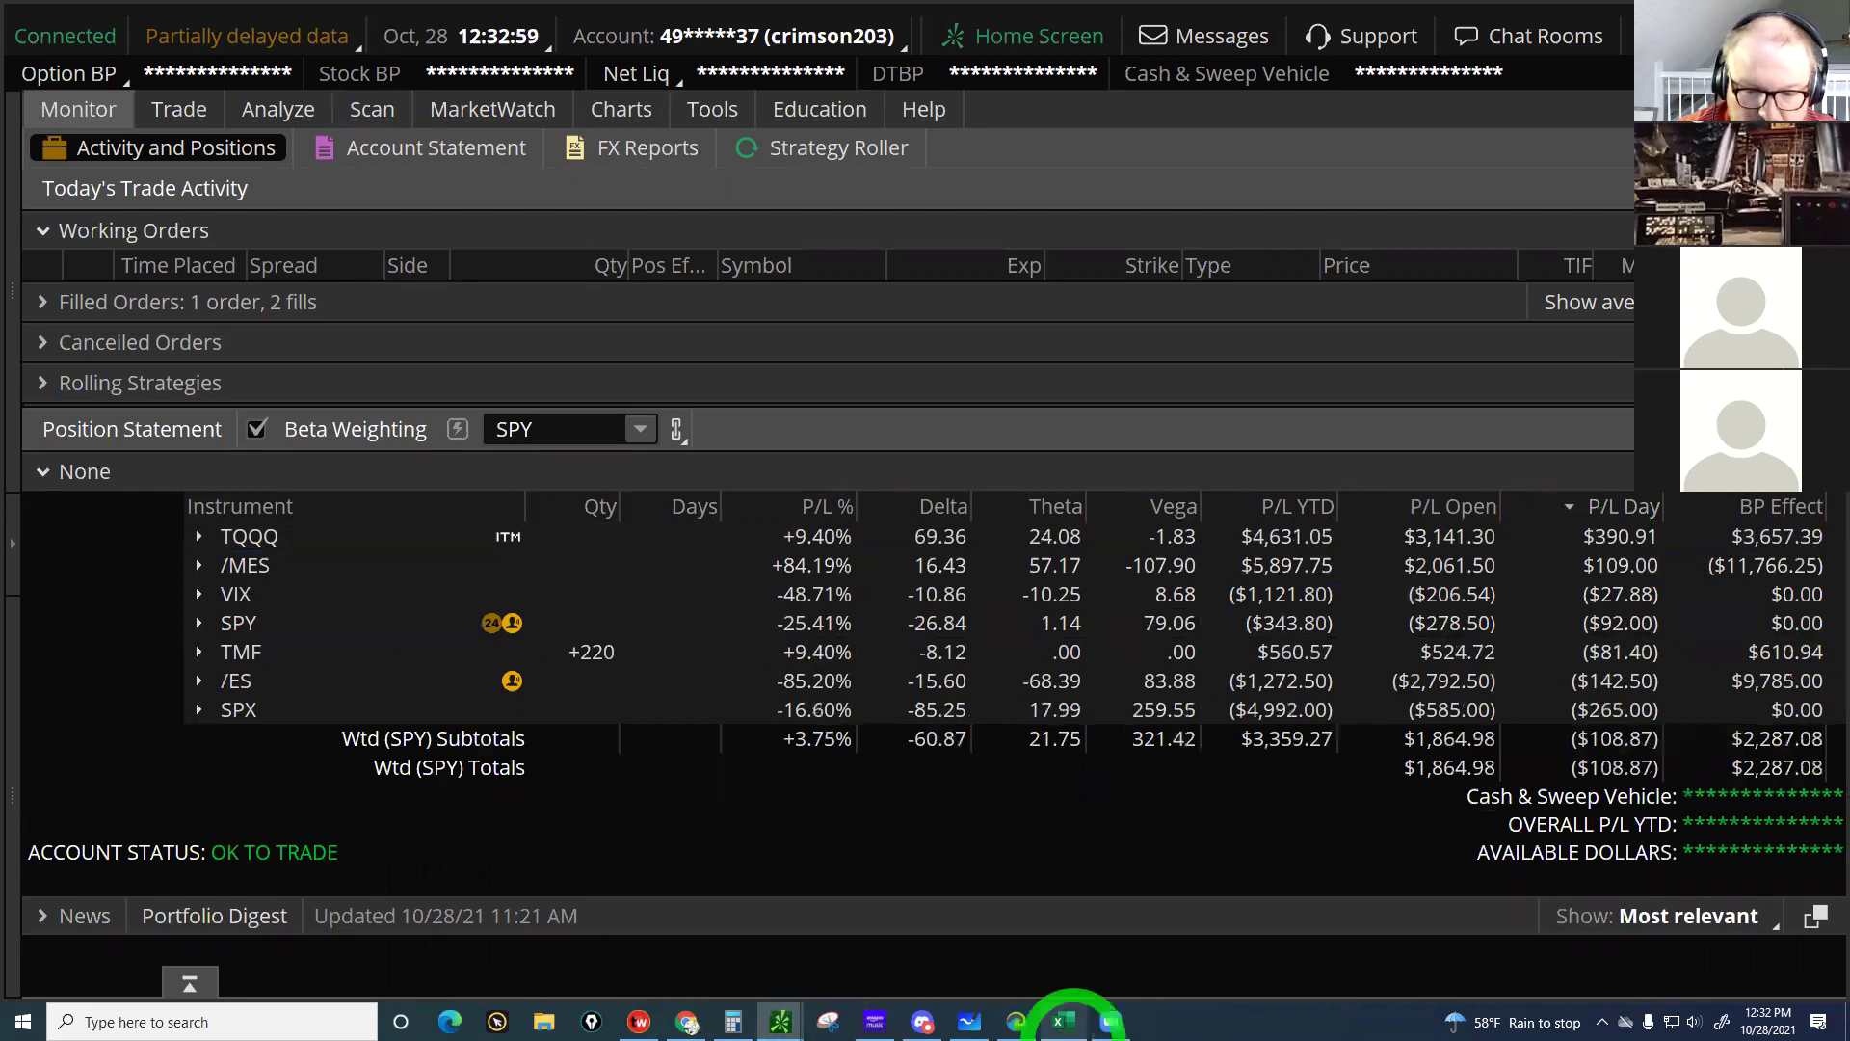
mouse_move(1064, 1021)
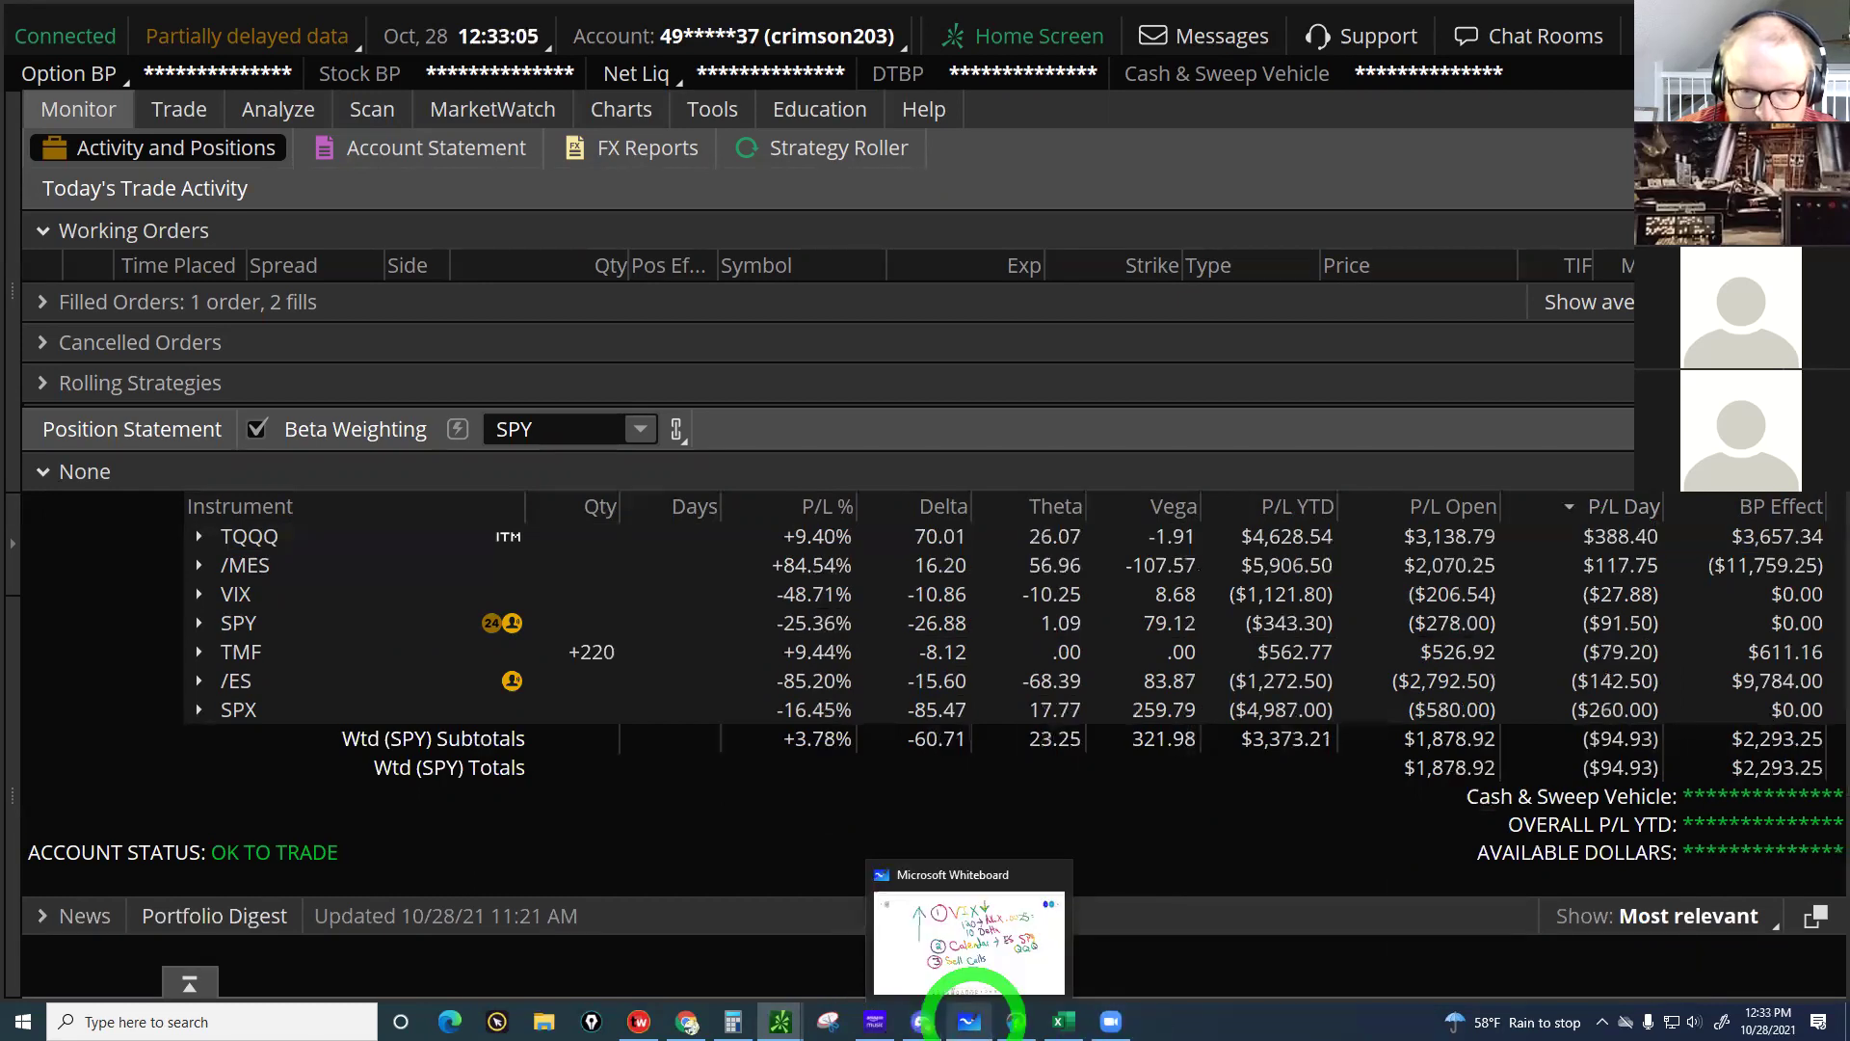
left_click(970, 1021)
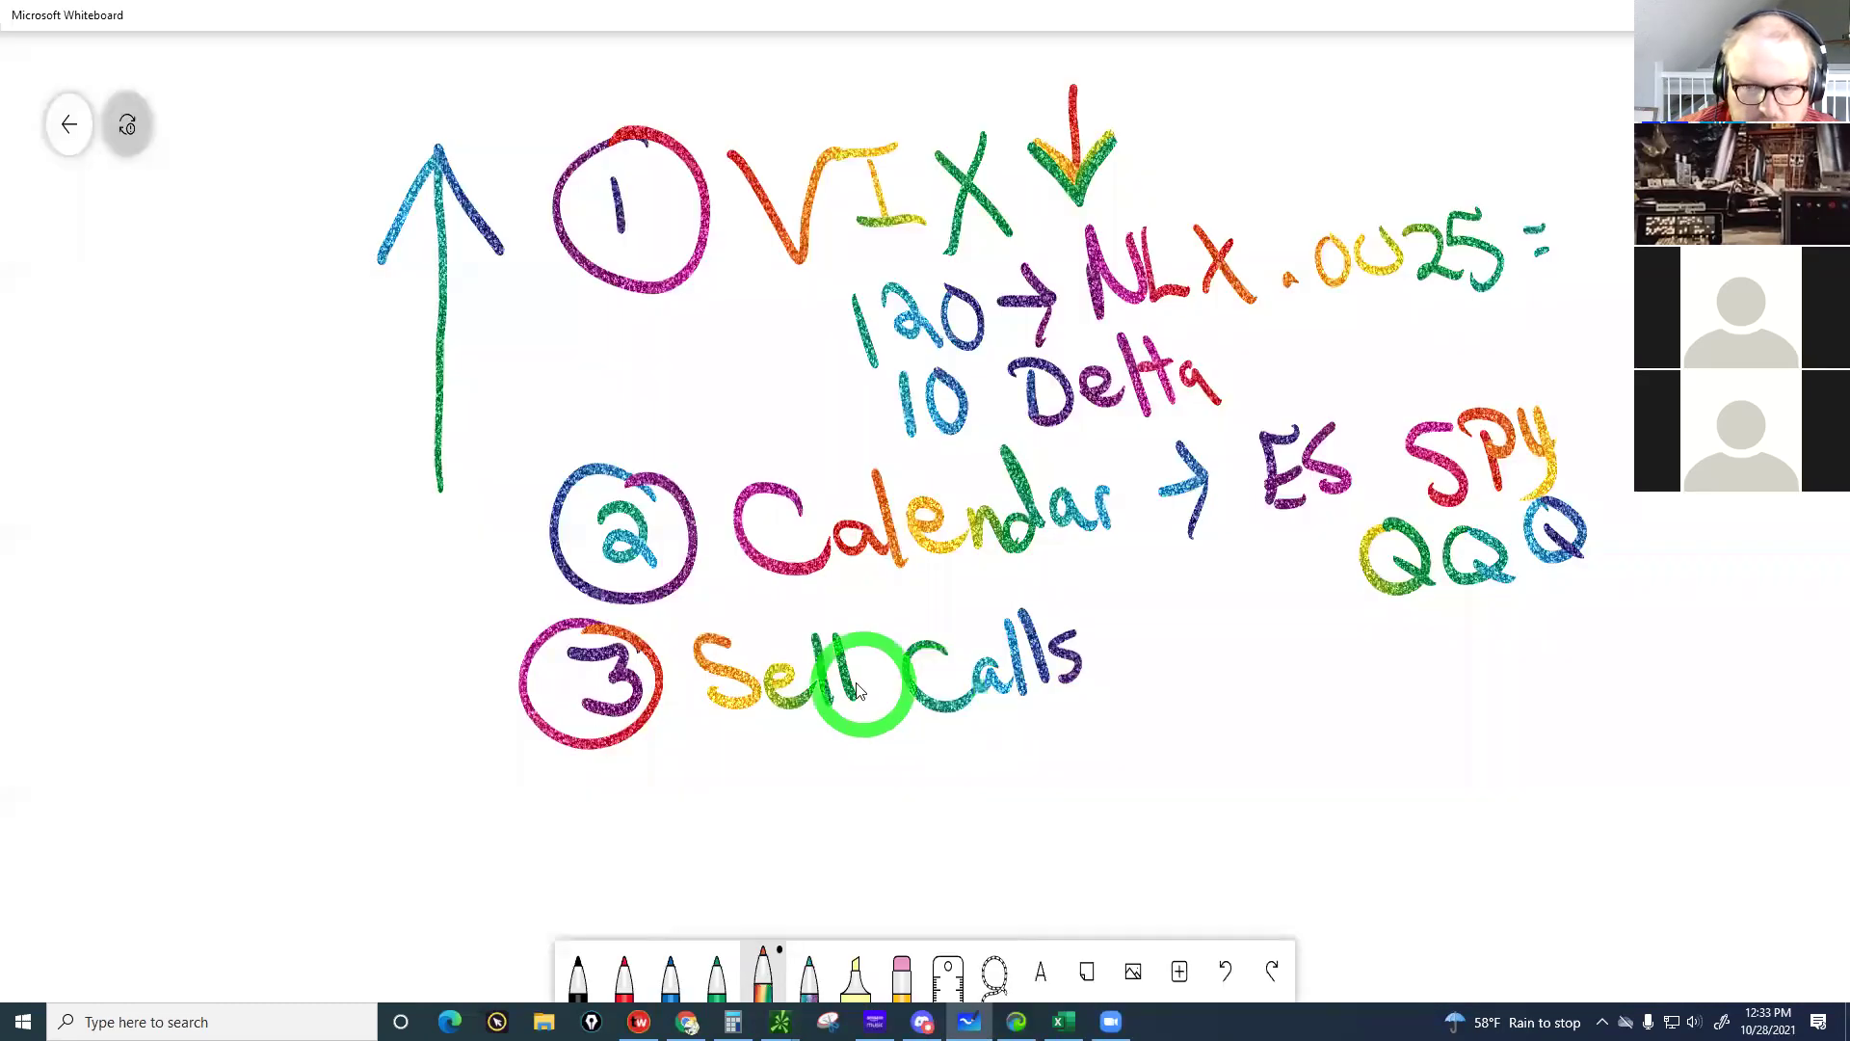
left_click(660, 245)
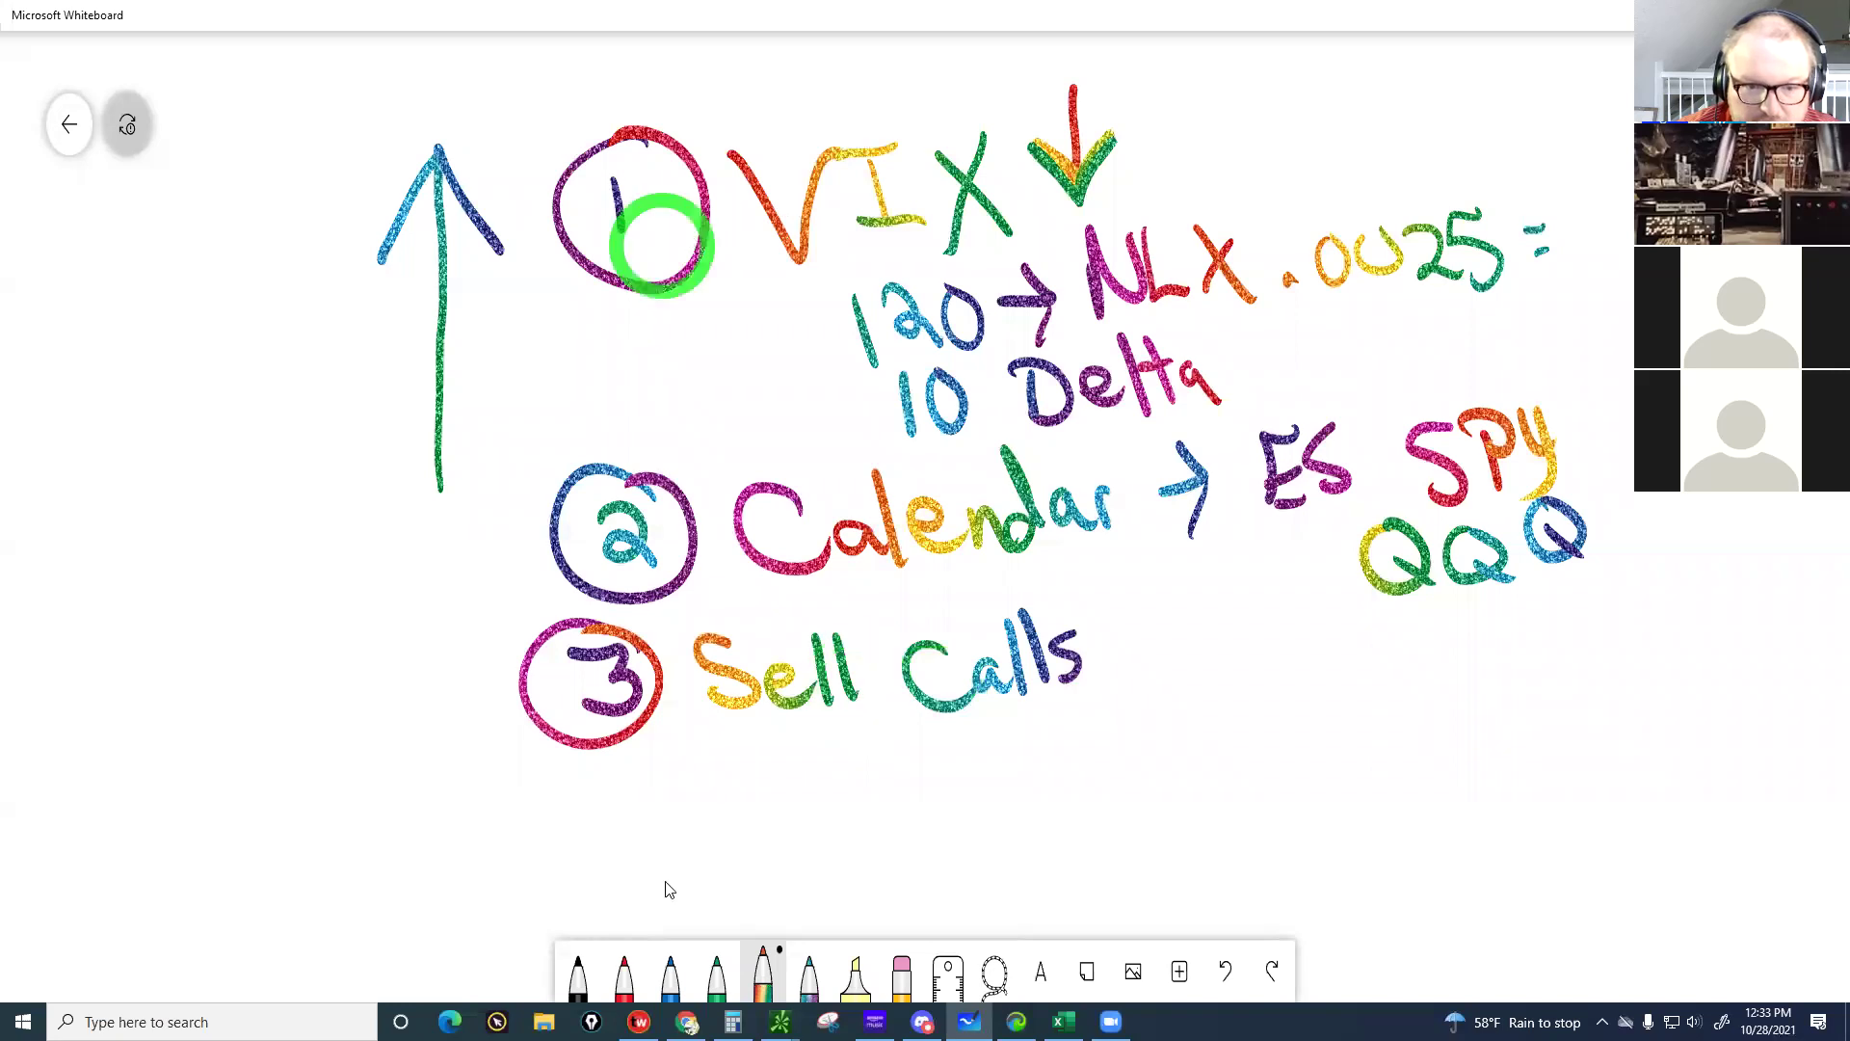
left_click(639, 825)
left_click(572, 789)
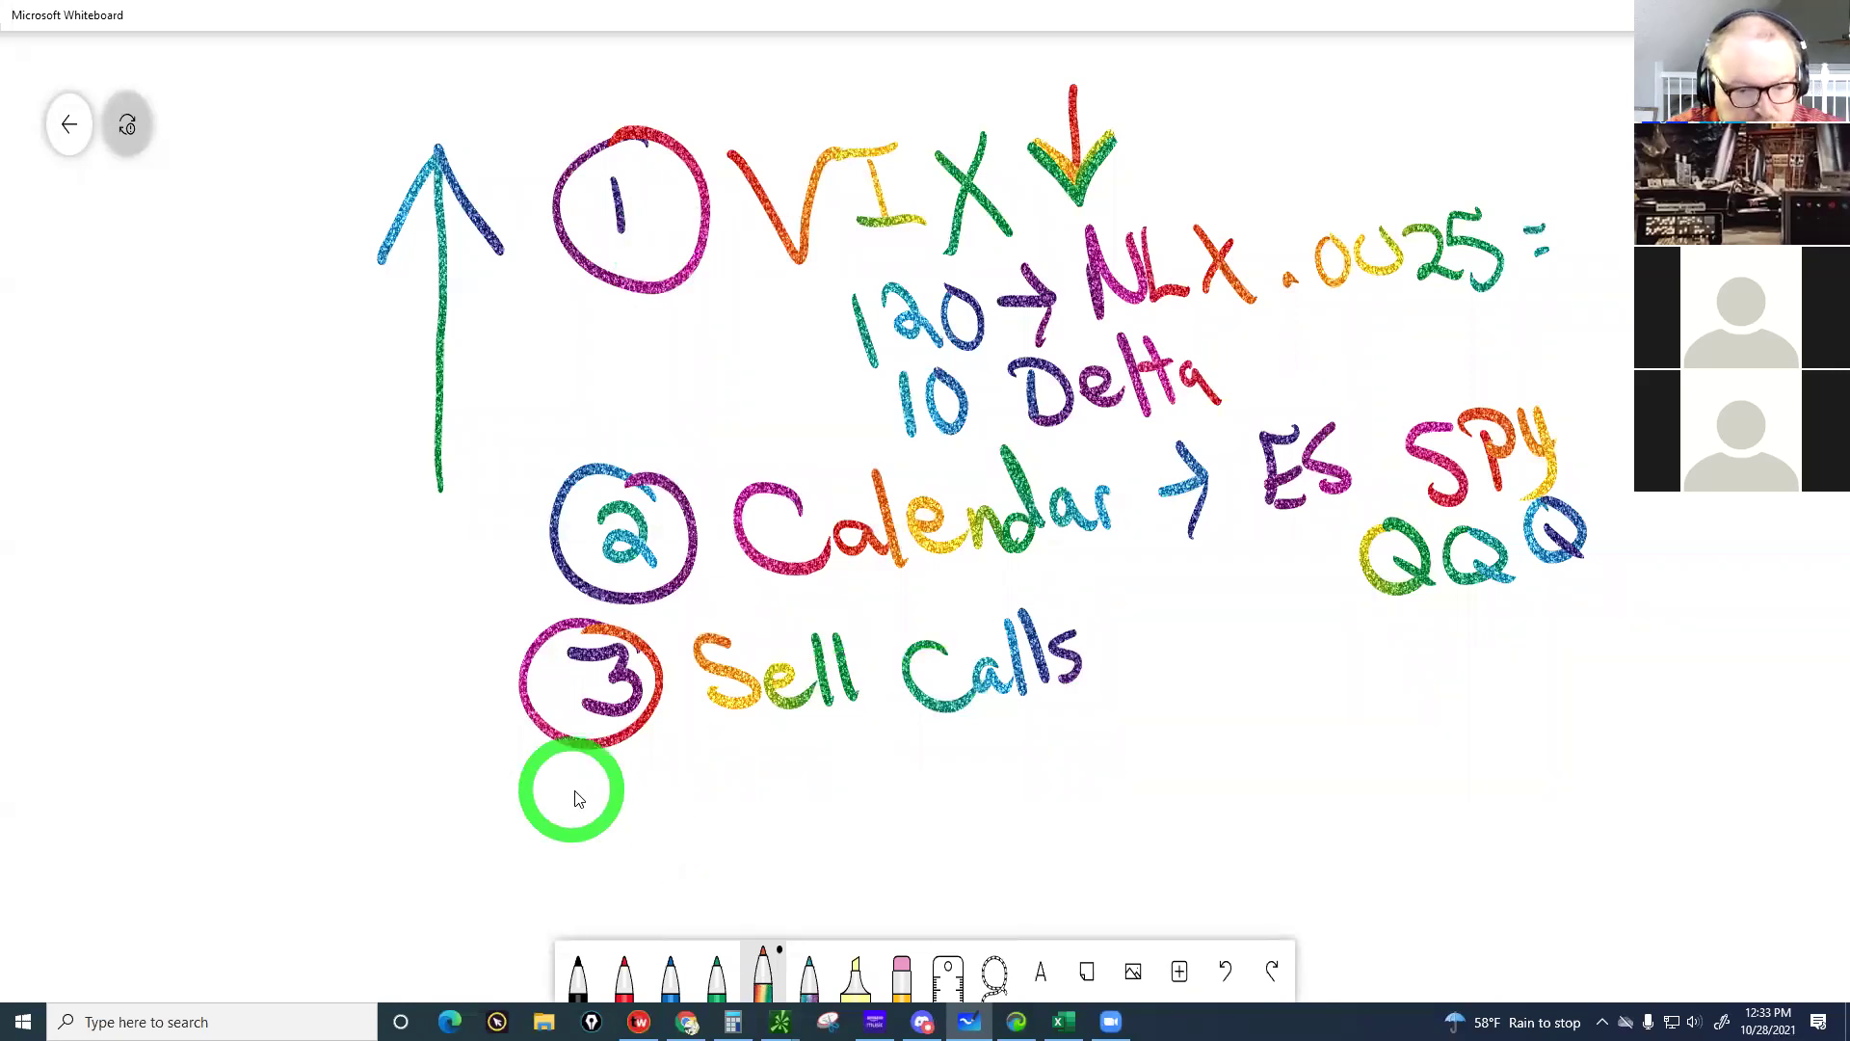
mouse_move(569, 786)
left_mouse_down()
mouse_move(628, 831)
mouse_move(619, 860)
left_mouse_up()
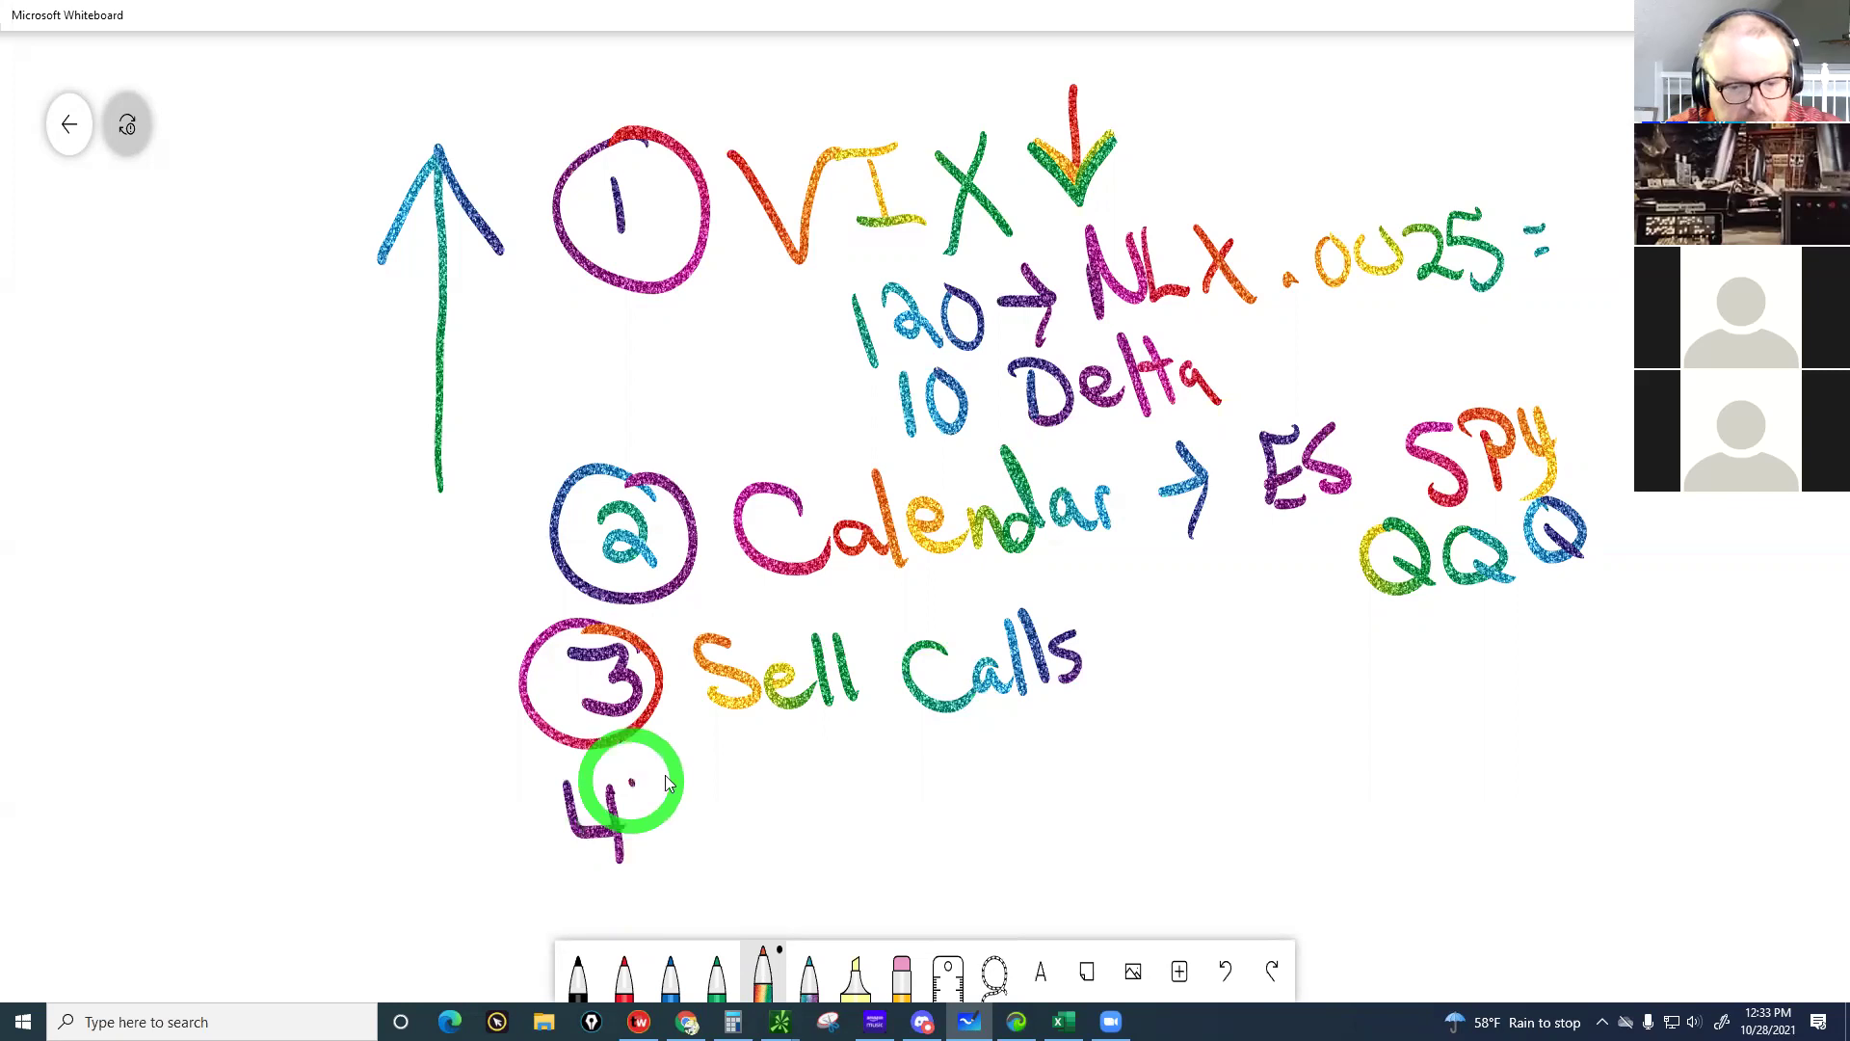
left_click_drag(631, 783, 626, 774)
mouse_move(742, 771)
left_mouse_down()
mouse_move(739, 825)
mouse_move(762, 848)
left_mouse_up()
mouse_move(771, 853)
left_mouse_down()
mouse_move(834, 829)
mouse_move(980, 840)
mouse_move(1123, 792)
mouse_move(1120, 838)
left_mouse_up()
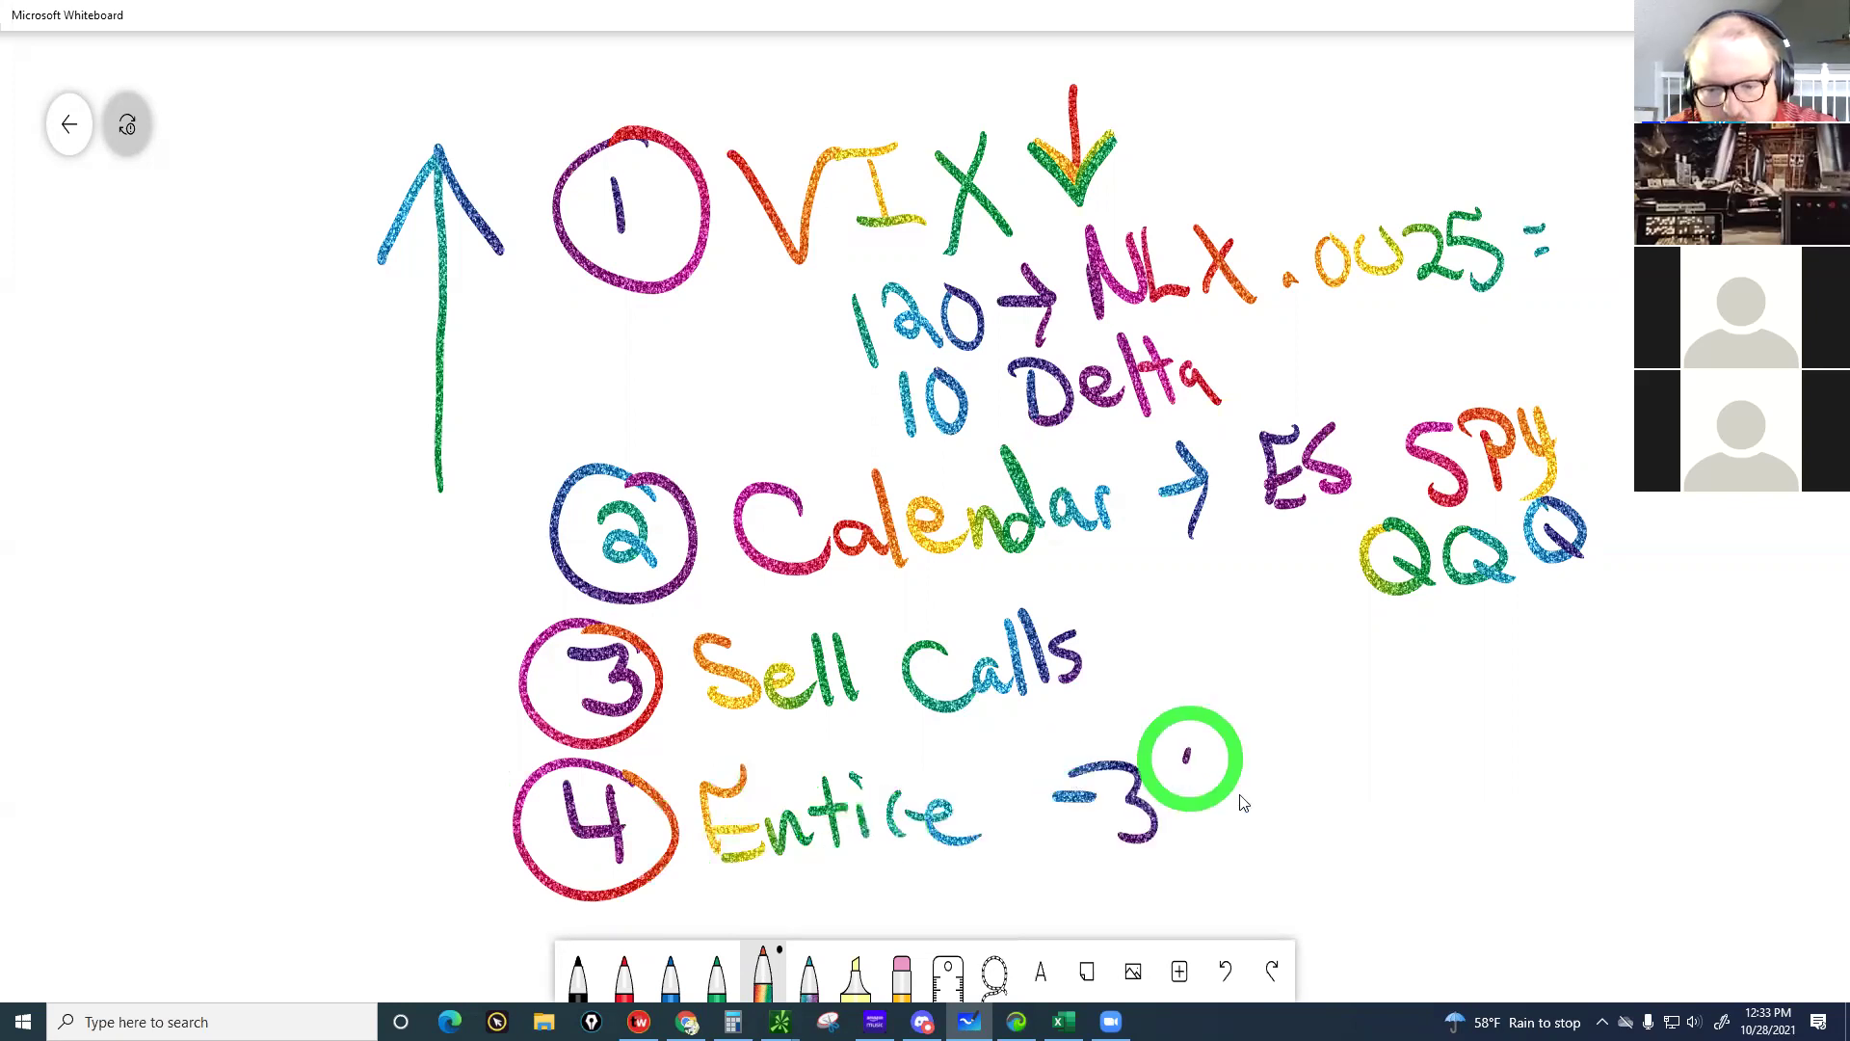
Complete the Entice line by handwriting "/+5" after the -3 and "ES" at the end
left_click_drag(1189, 754, 1167, 848)
left_click_drag(1207, 805, 1237, 801)
left_click_drag(1222, 788, 1220, 819)
left_click_drag(1294, 759, 1256, 825)
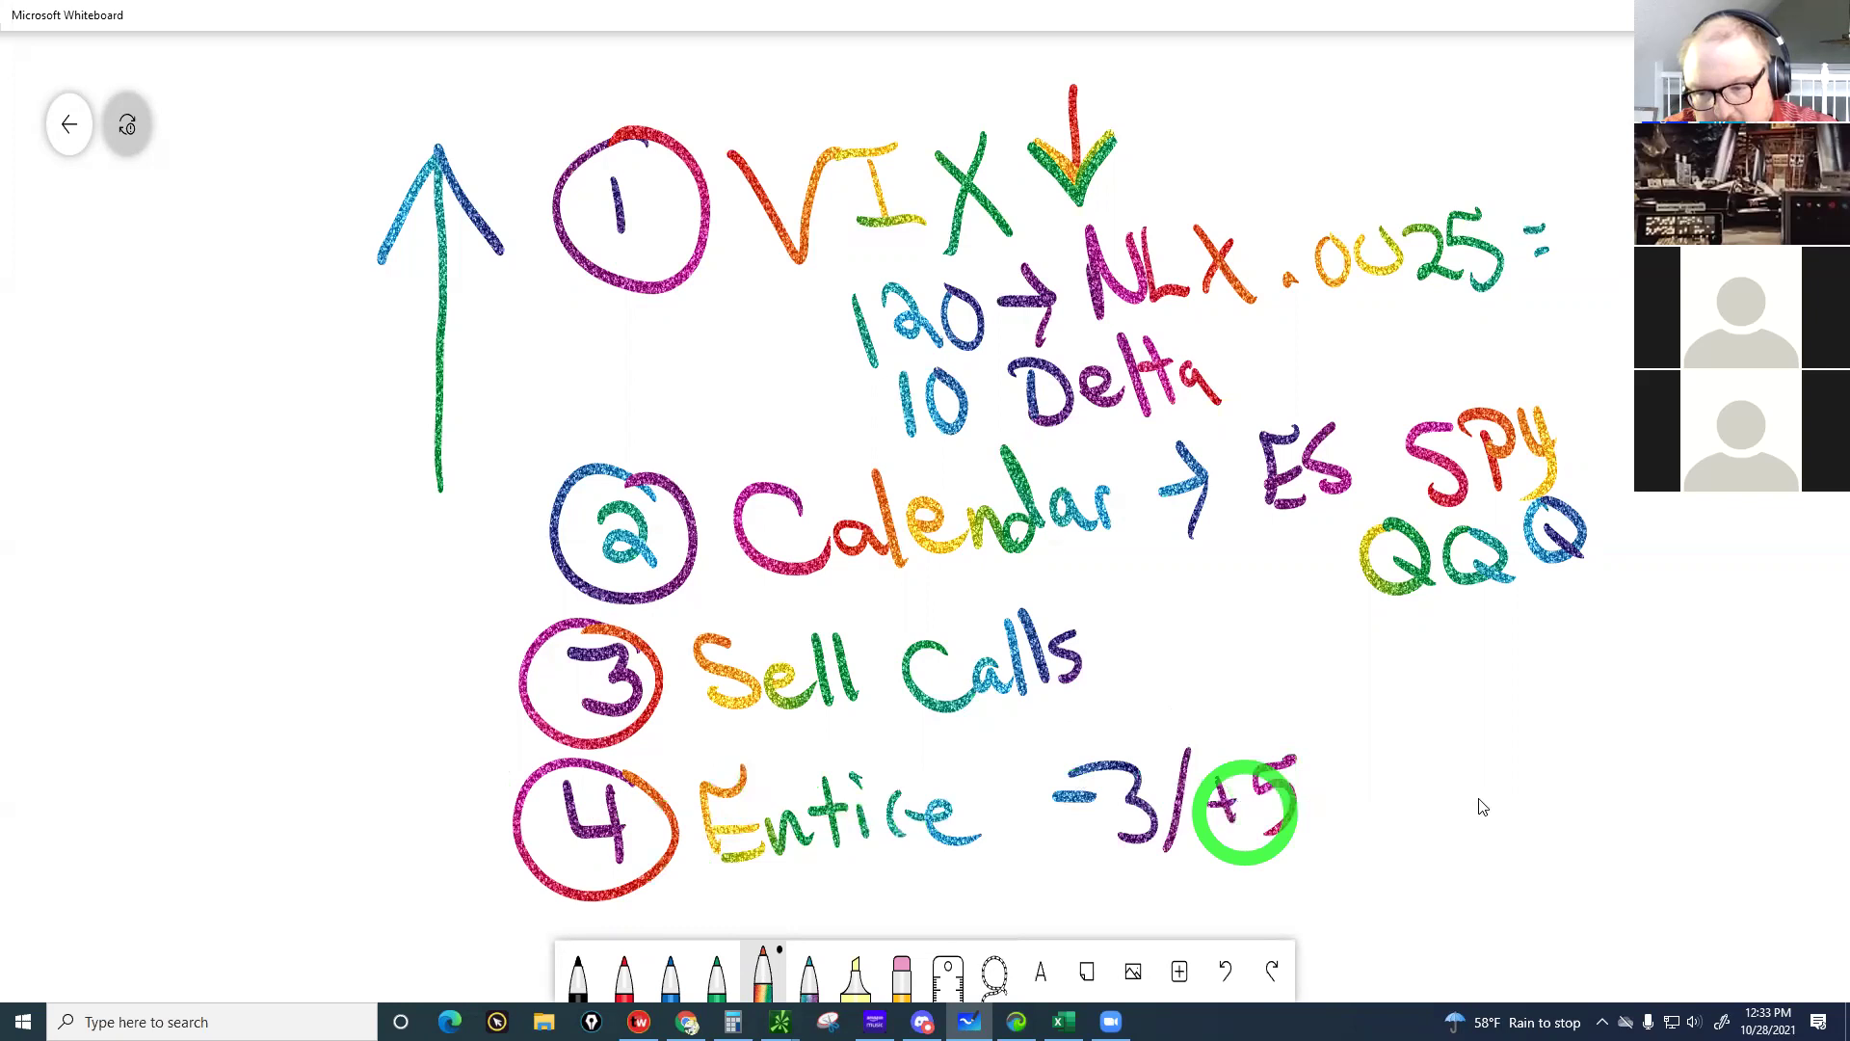
left_click_drag(1455, 743, 1427, 836)
mouse_move(1448, 796)
left_mouse_down()
mouse_move(1469, 792)
mouse_move(1484, 831)
left_mouse_up()
left_click_drag(1528, 757, 1479, 829)
Go over the four numbered items on the whiteboard, focusing on the VIX sizing rule and the Calendar line
left_click(1236, 458)
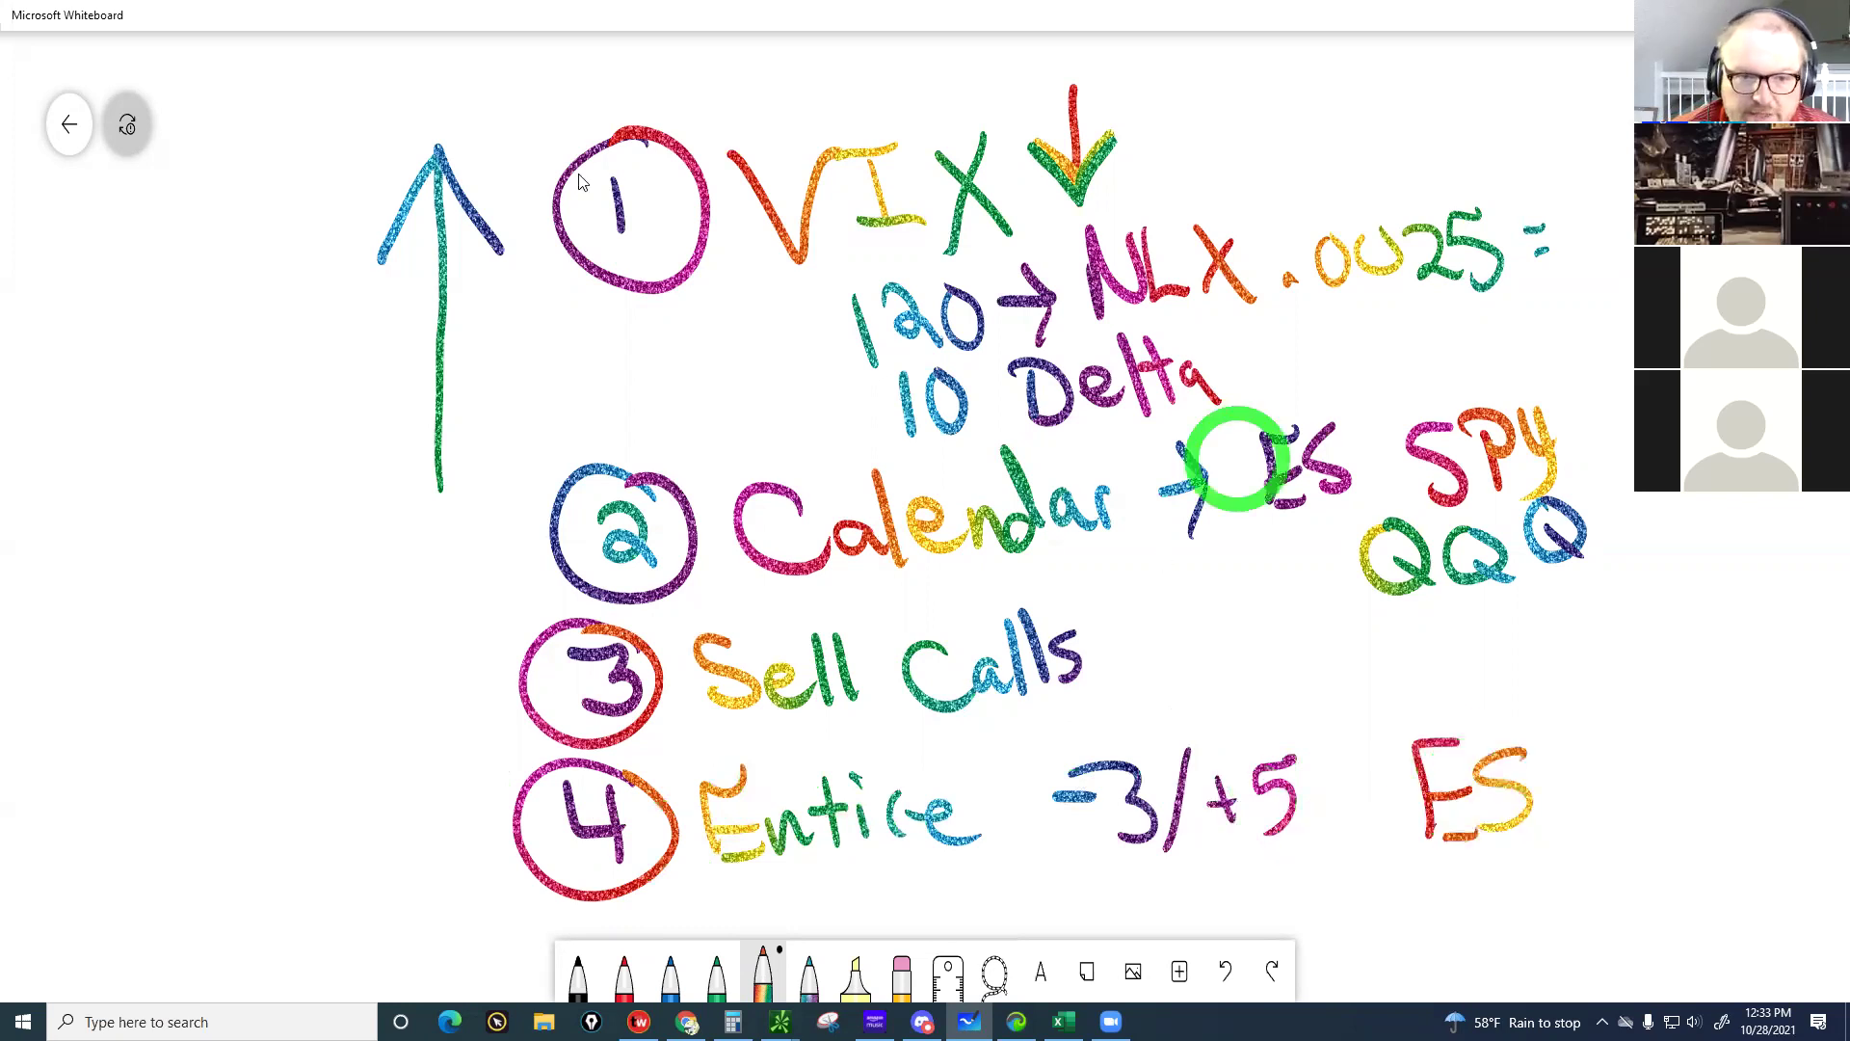
left_click(667, 625)
left_click(676, 735)
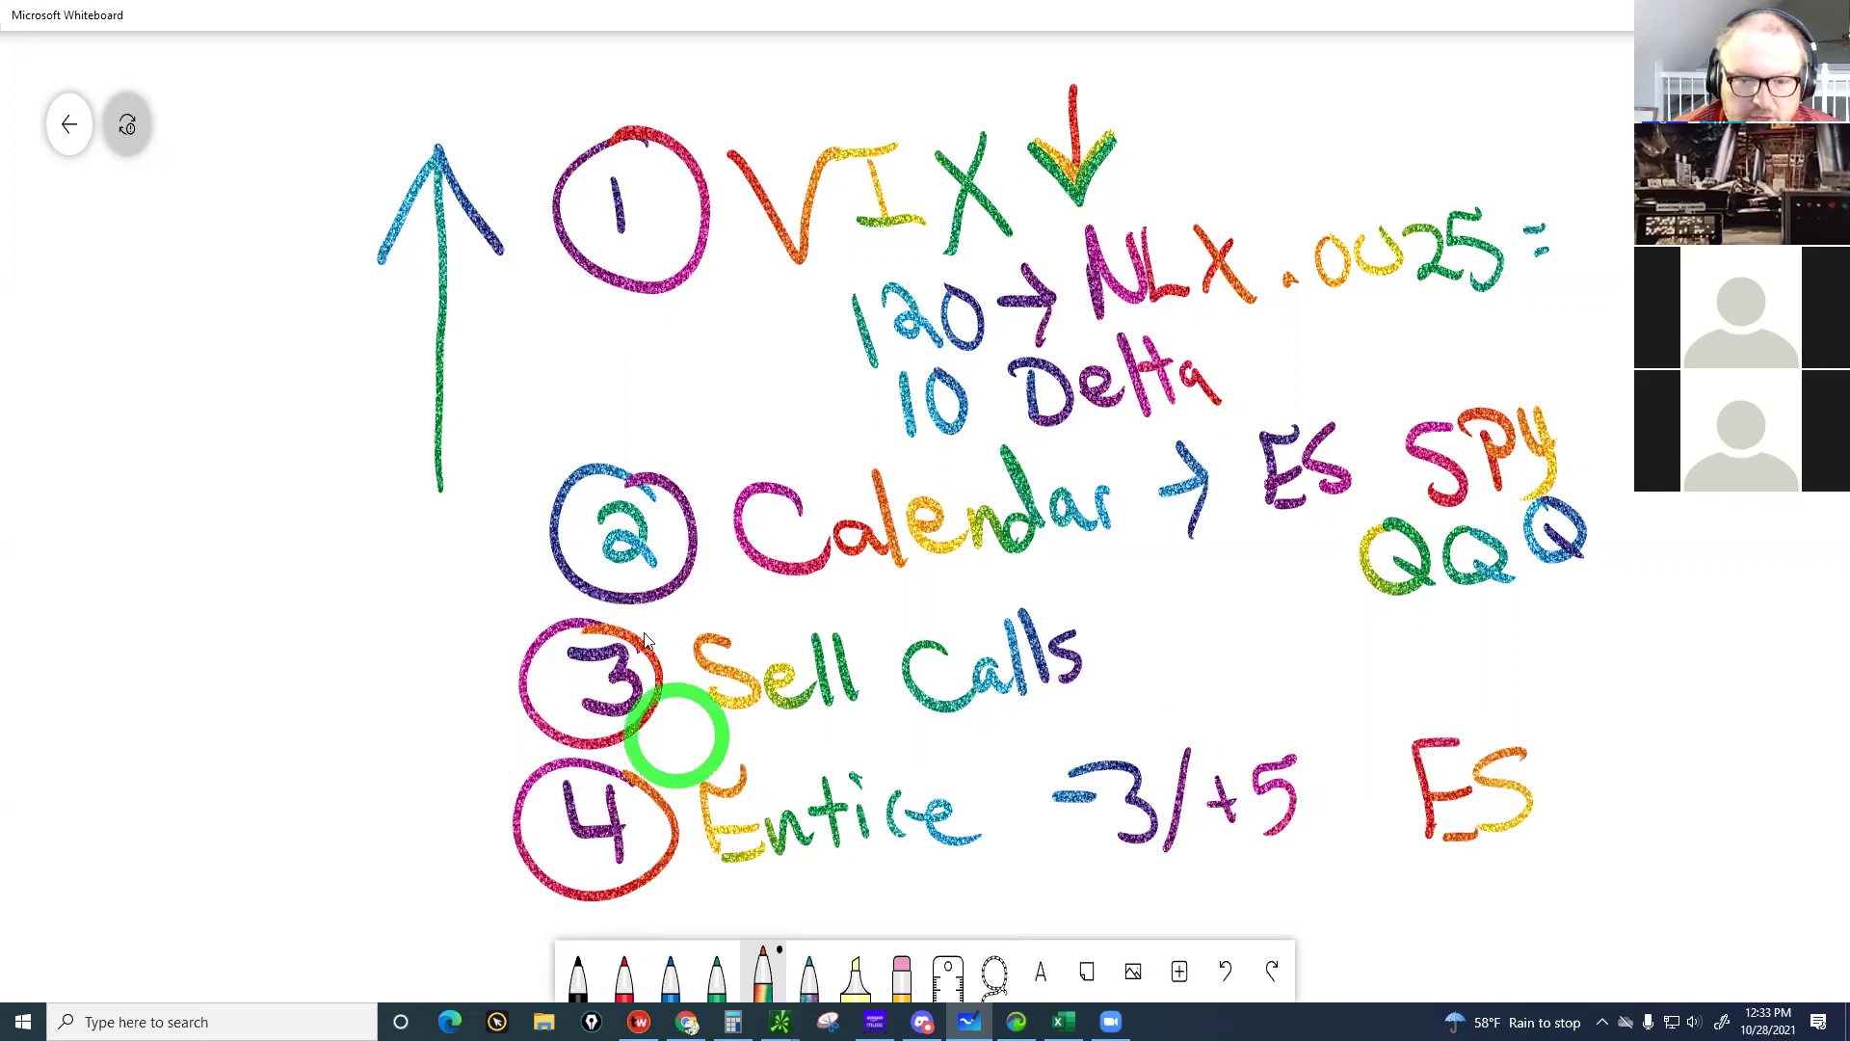
left_click(622, 564)
left_click(1349, 688)
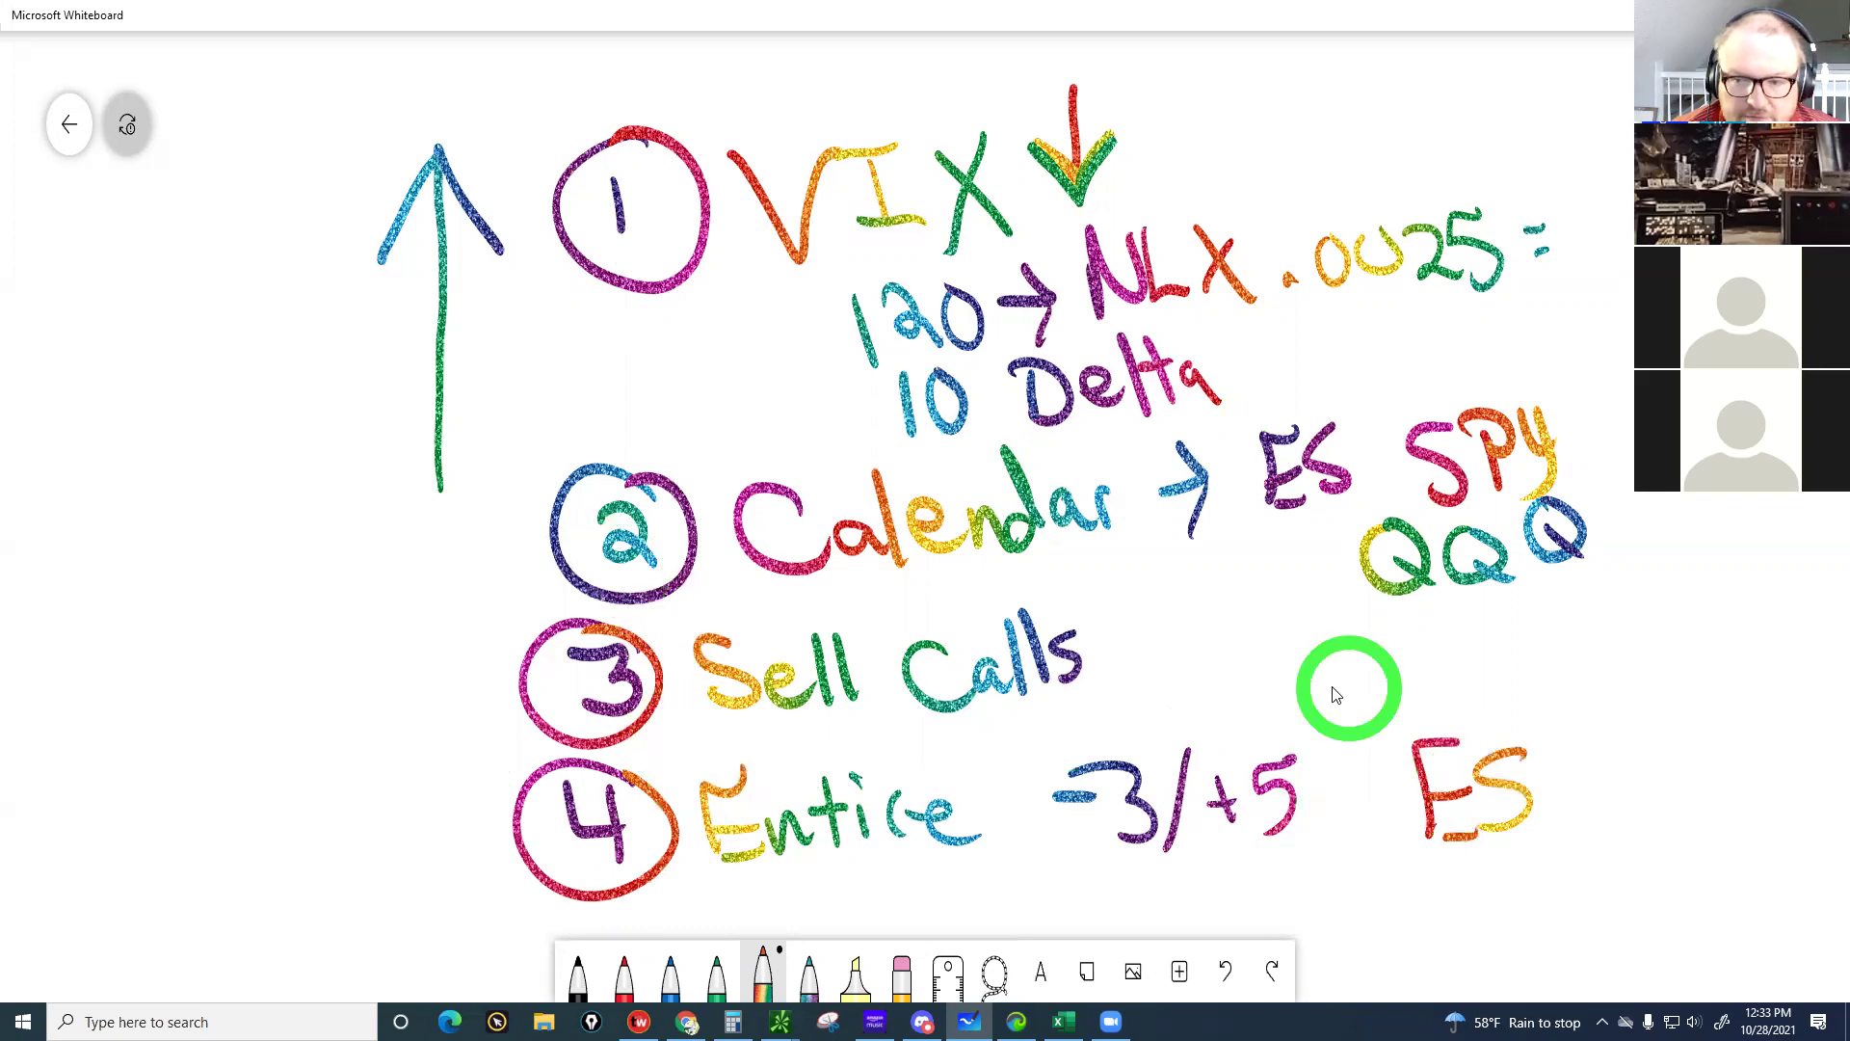
left_click(1268, 675)
left_click(785, 427)
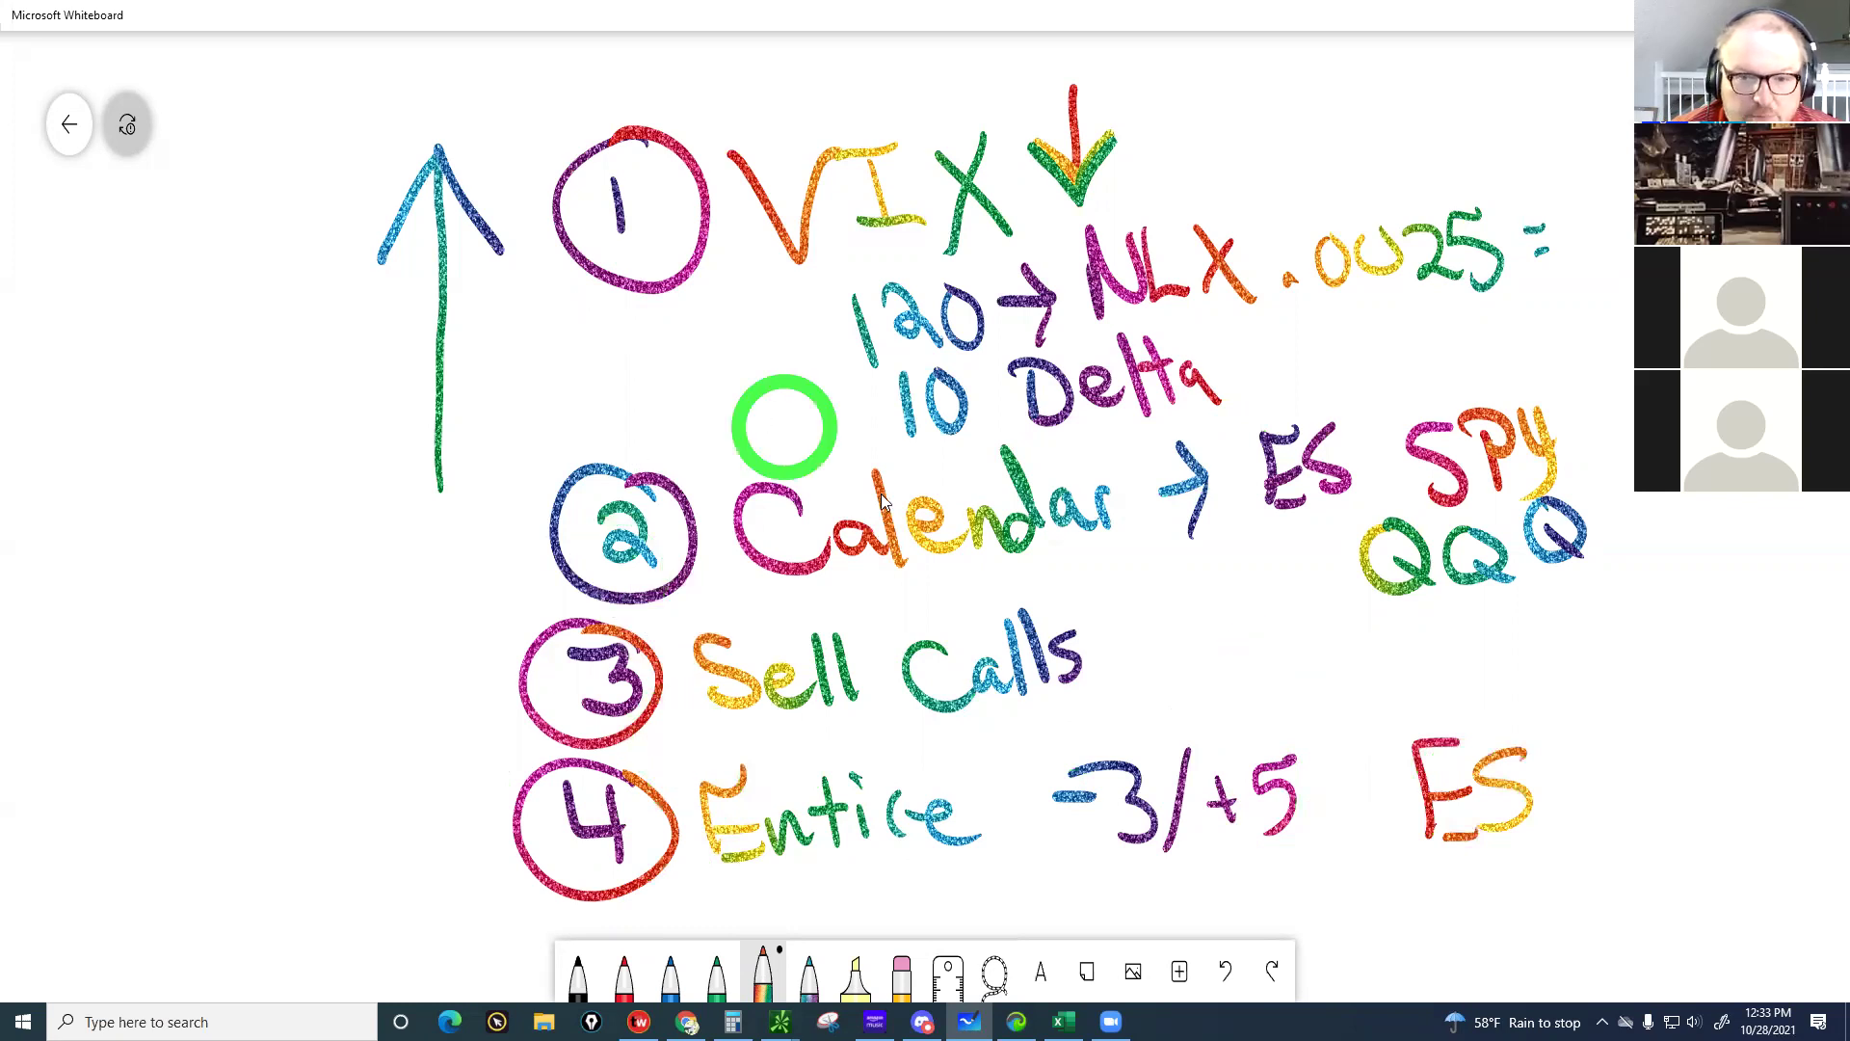
left_click(738, 381)
left_click(682, 464)
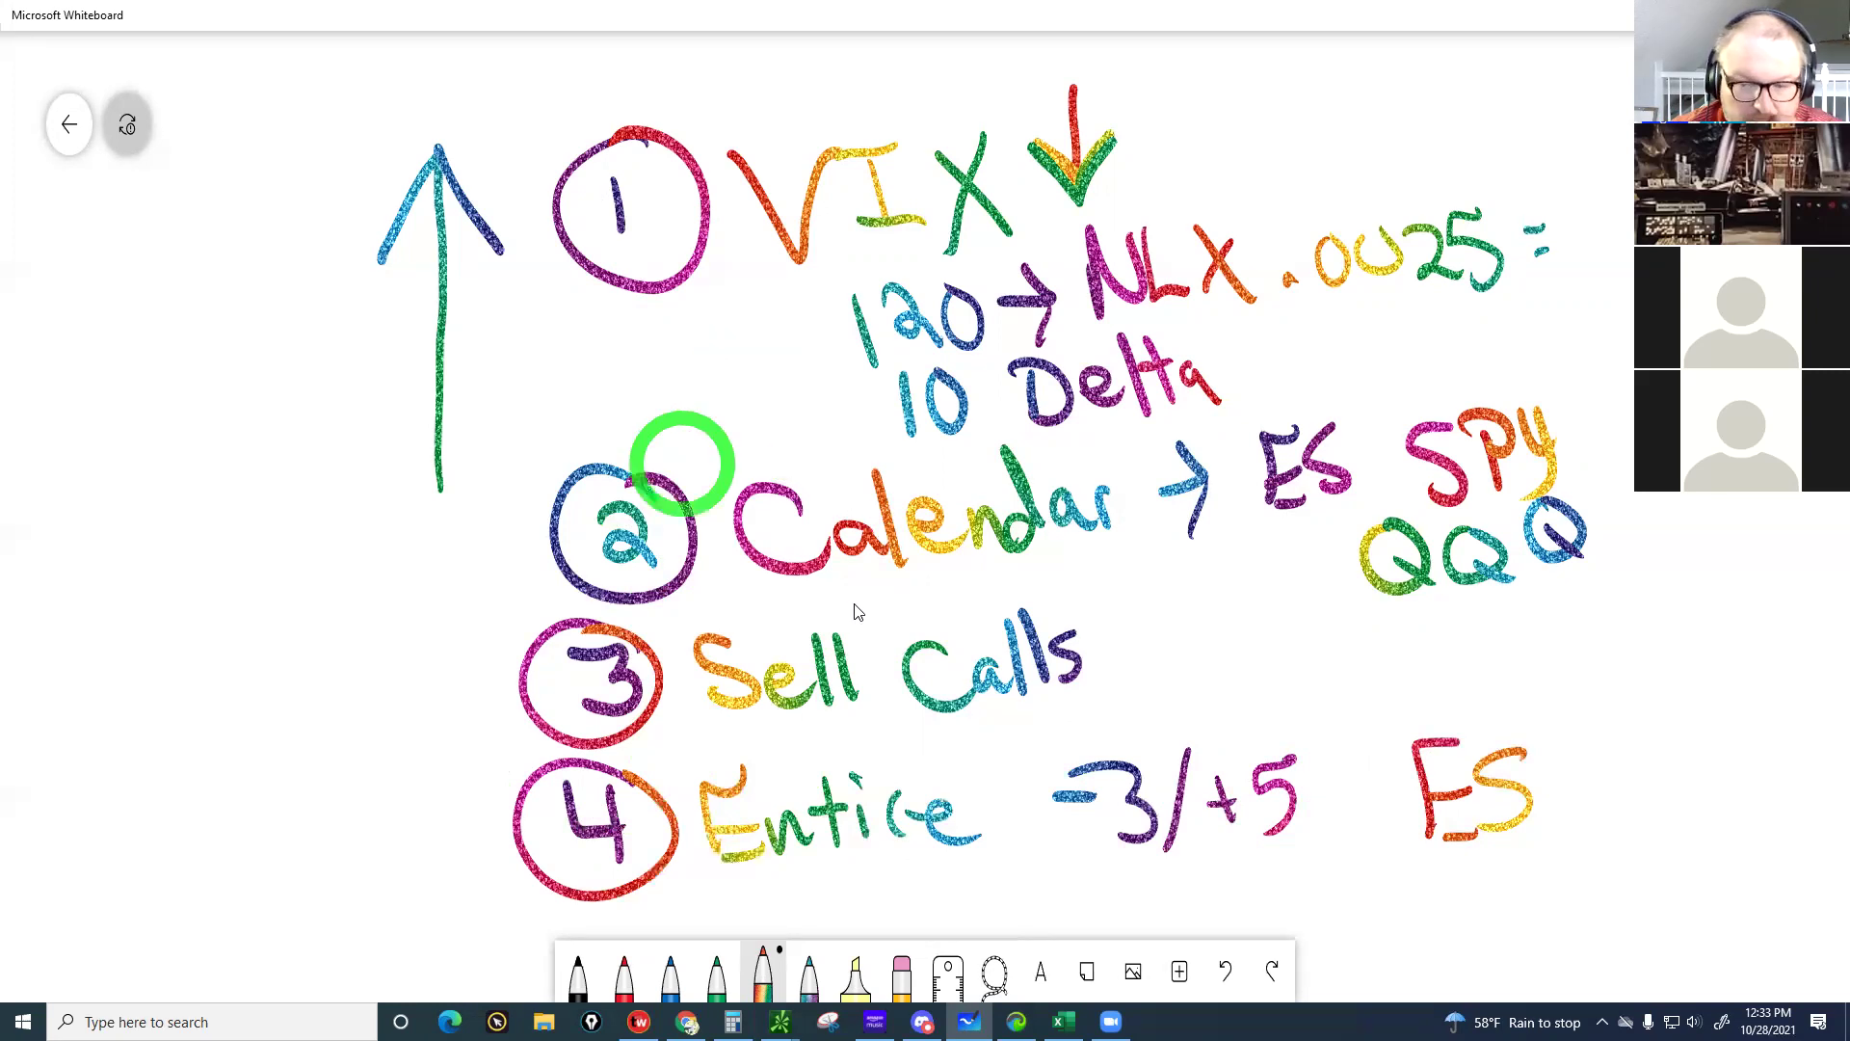
left_click(788, 241)
left_click(799, 208)
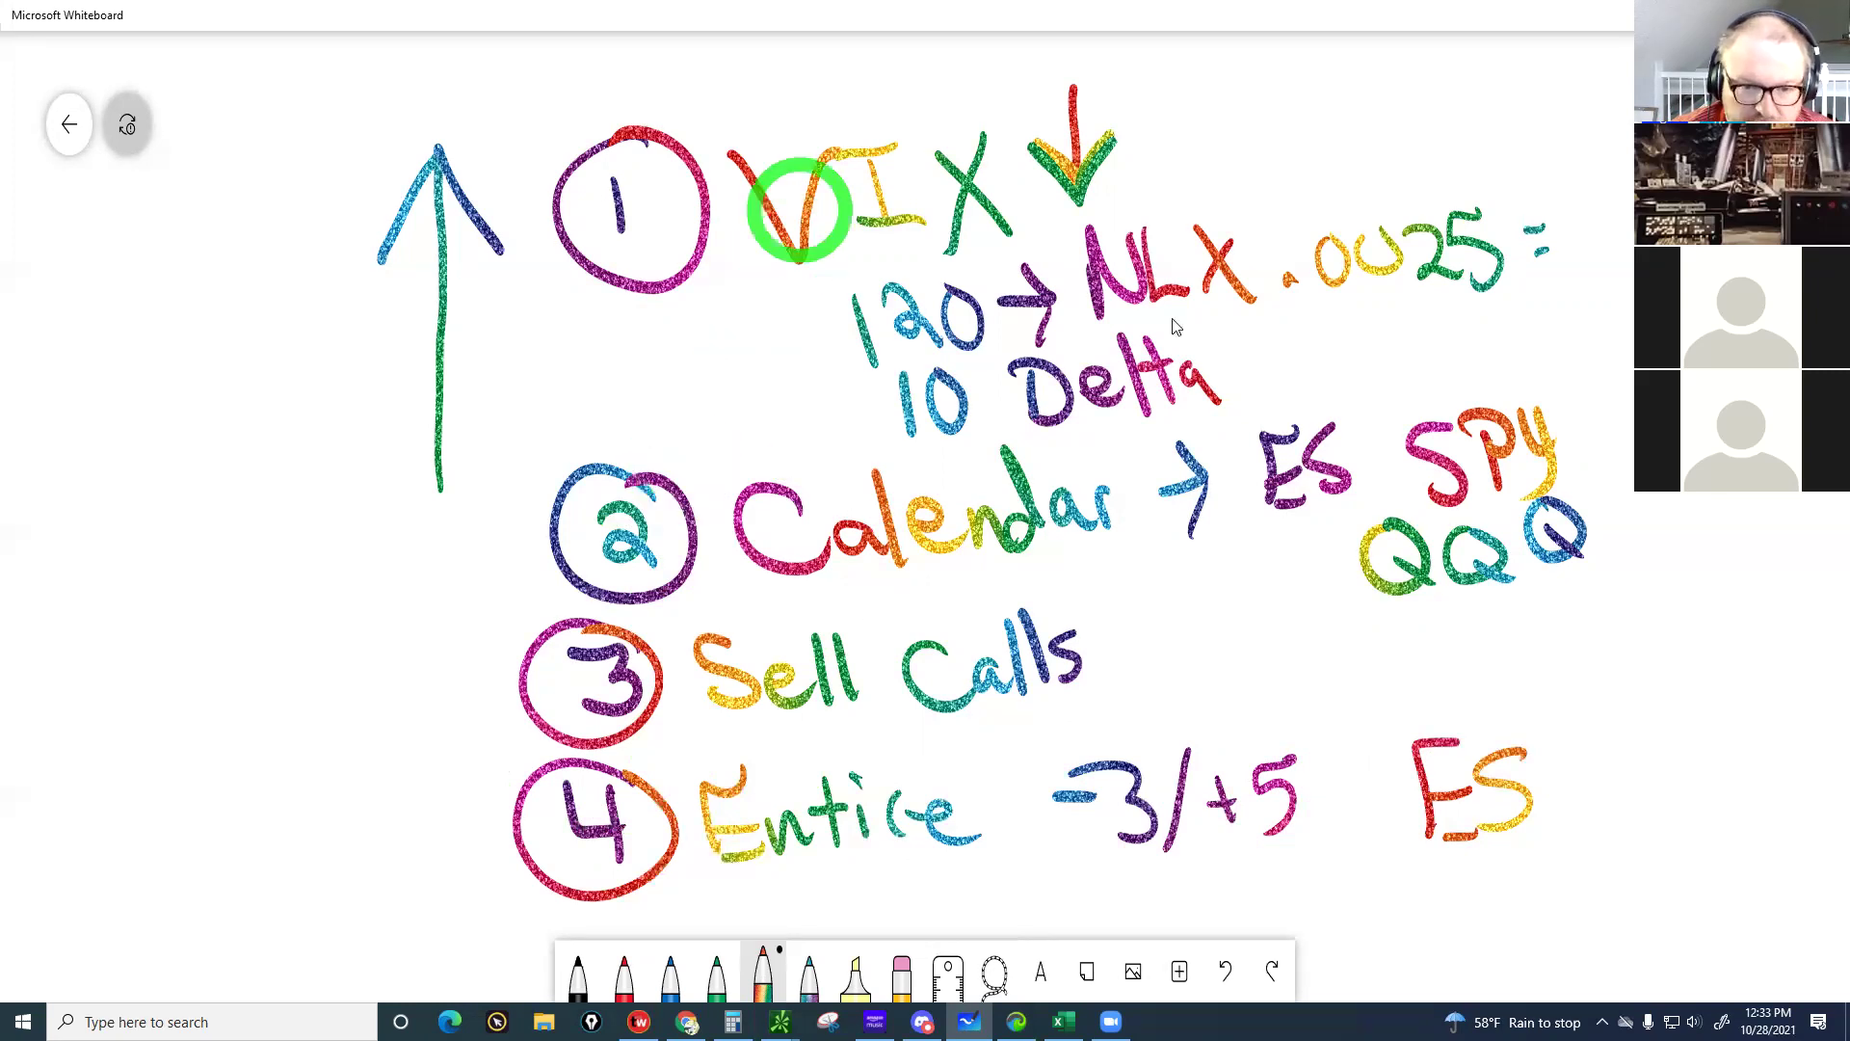
left_click(1092, 280)
left_click(1181, 455)
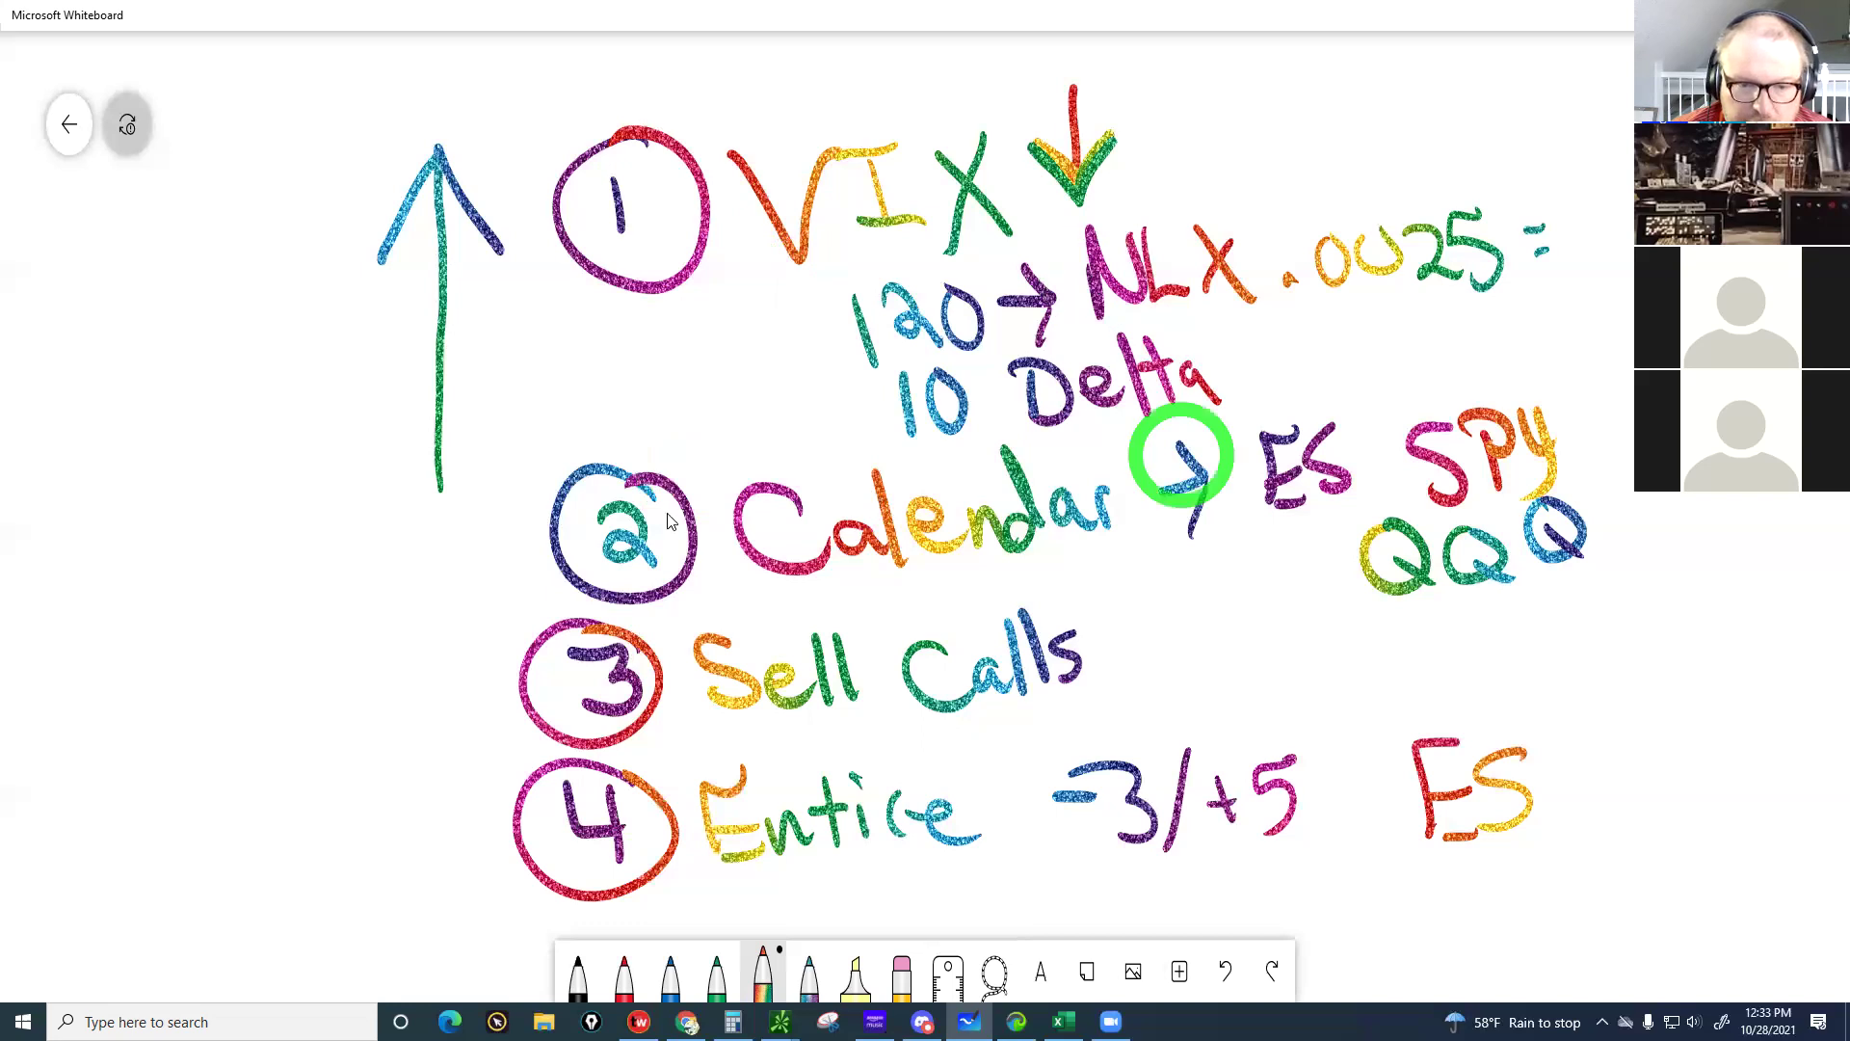
left_click(746, 529)
left_click(1048, 530)
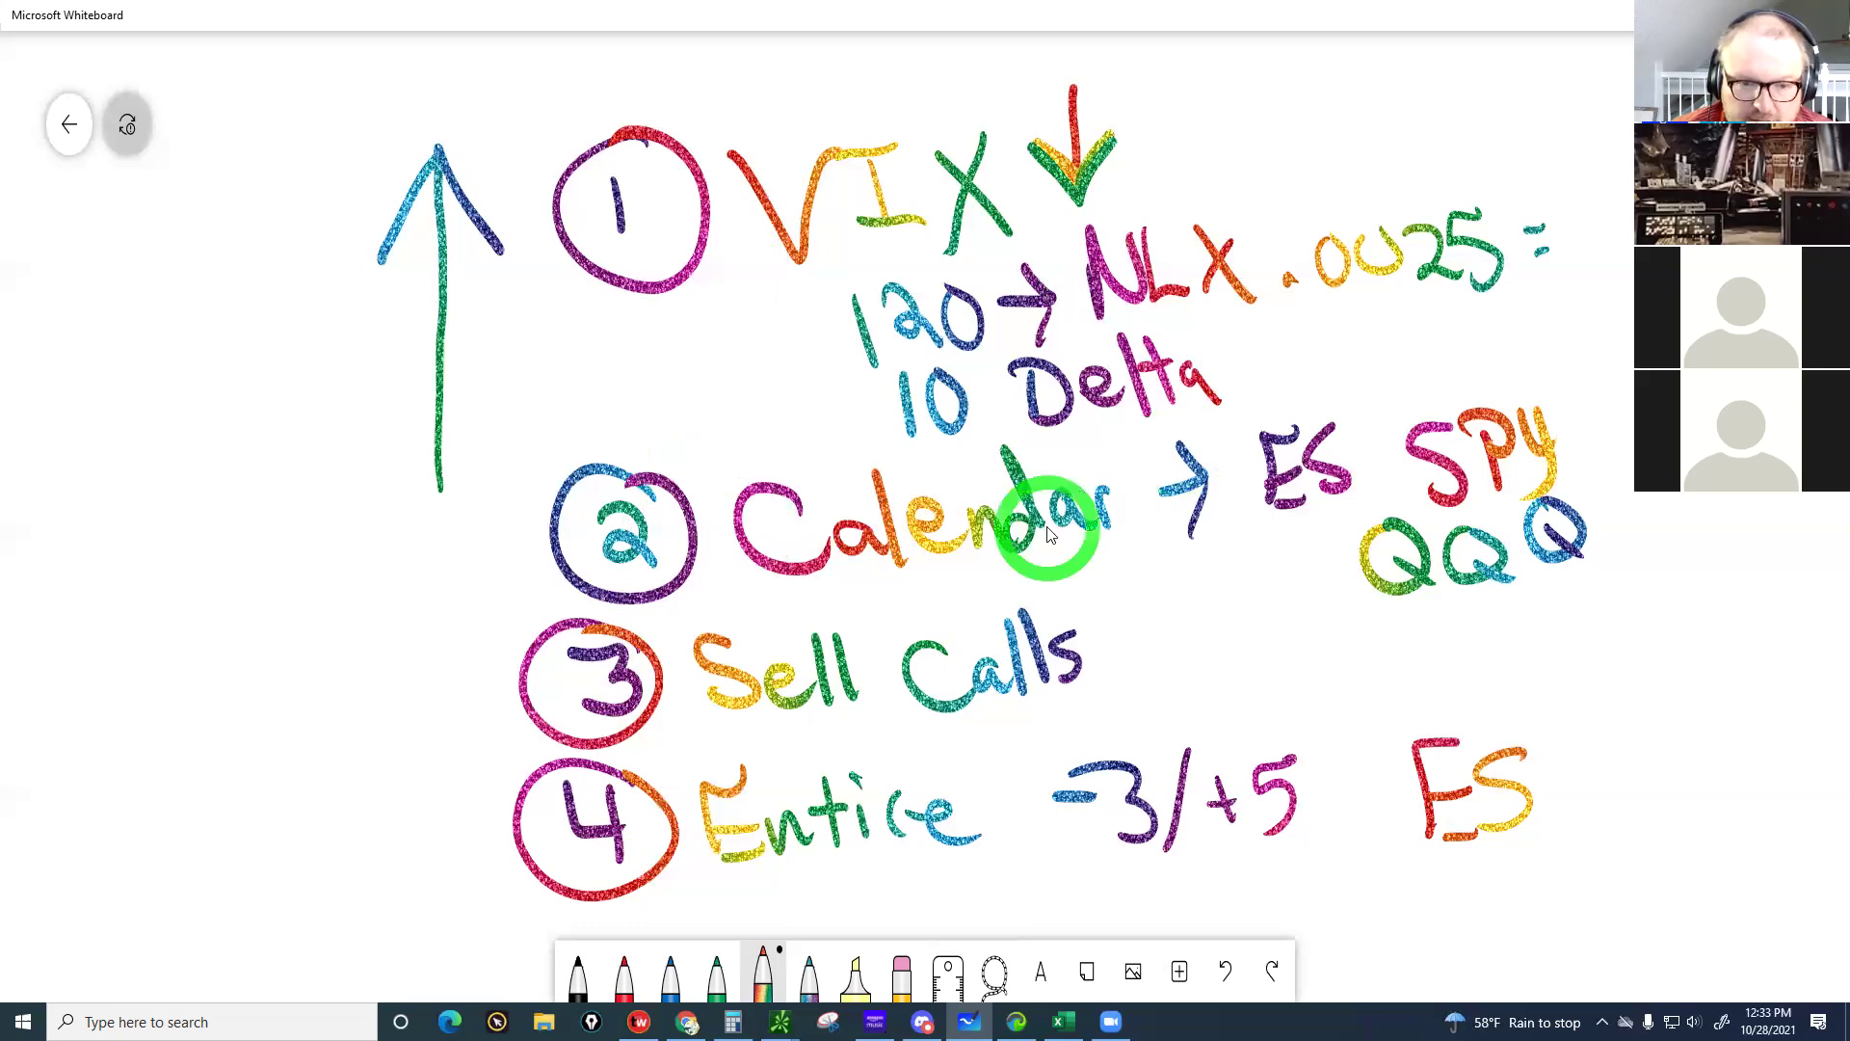
Handwrite an arrow followed by "Covered Call" after Sell Calls on the whiteboard's third line
left_click(1118, 506)
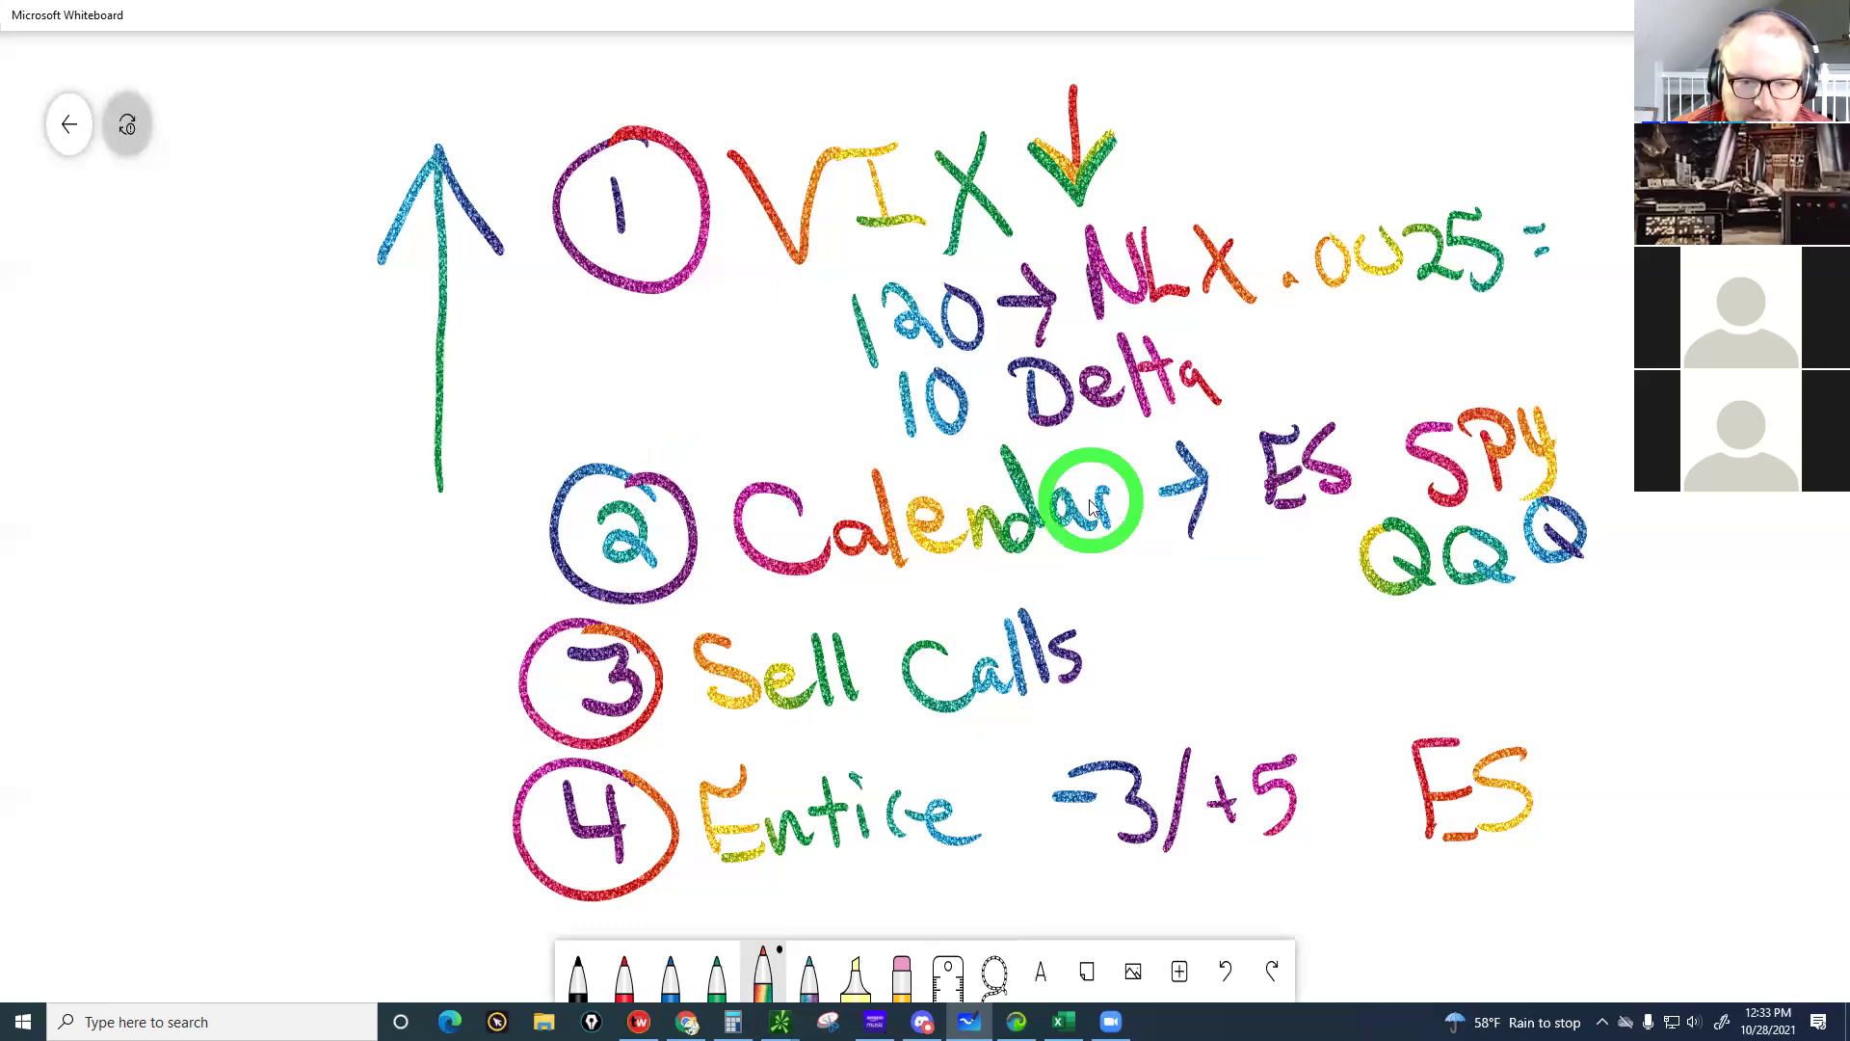
left_click(1135, 682)
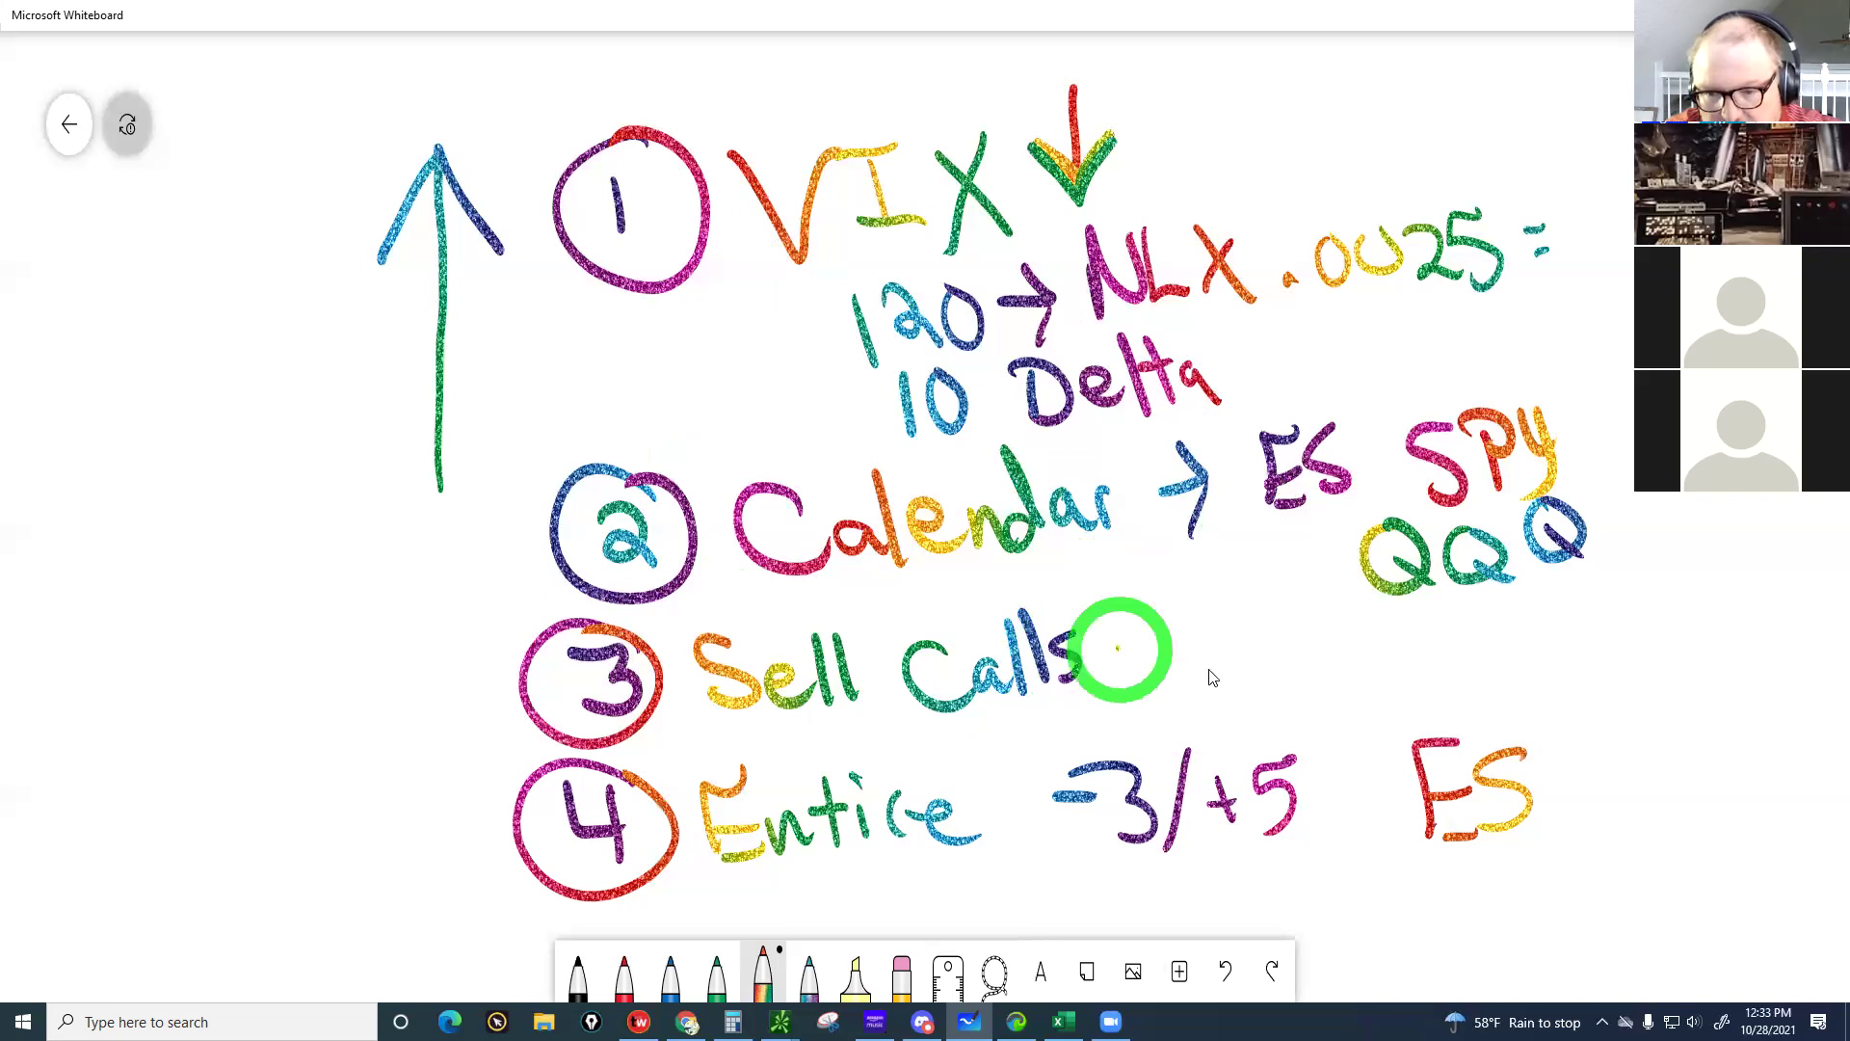
left_click_drag(1118, 648, 1184, 639)
left_click_drag(1145, 611, 1173, 685)
left_click_drag(1264, 622, 1297, 658)
left_click_drag(1318, 640, 1331, 665)
mouse_move(1331, 636)
left_mouse_down()
mouse_move(1487, 640)
mouse_move(1542, 617)
mouse_move(1590, 660)
mouse_move(1643, 650)
left_mouse_up()
mouse_move(1660, 579)
left_mouse_down()
mouse_move(1667, 643)
mouse_move(1701, 641)
left_mouse_up()
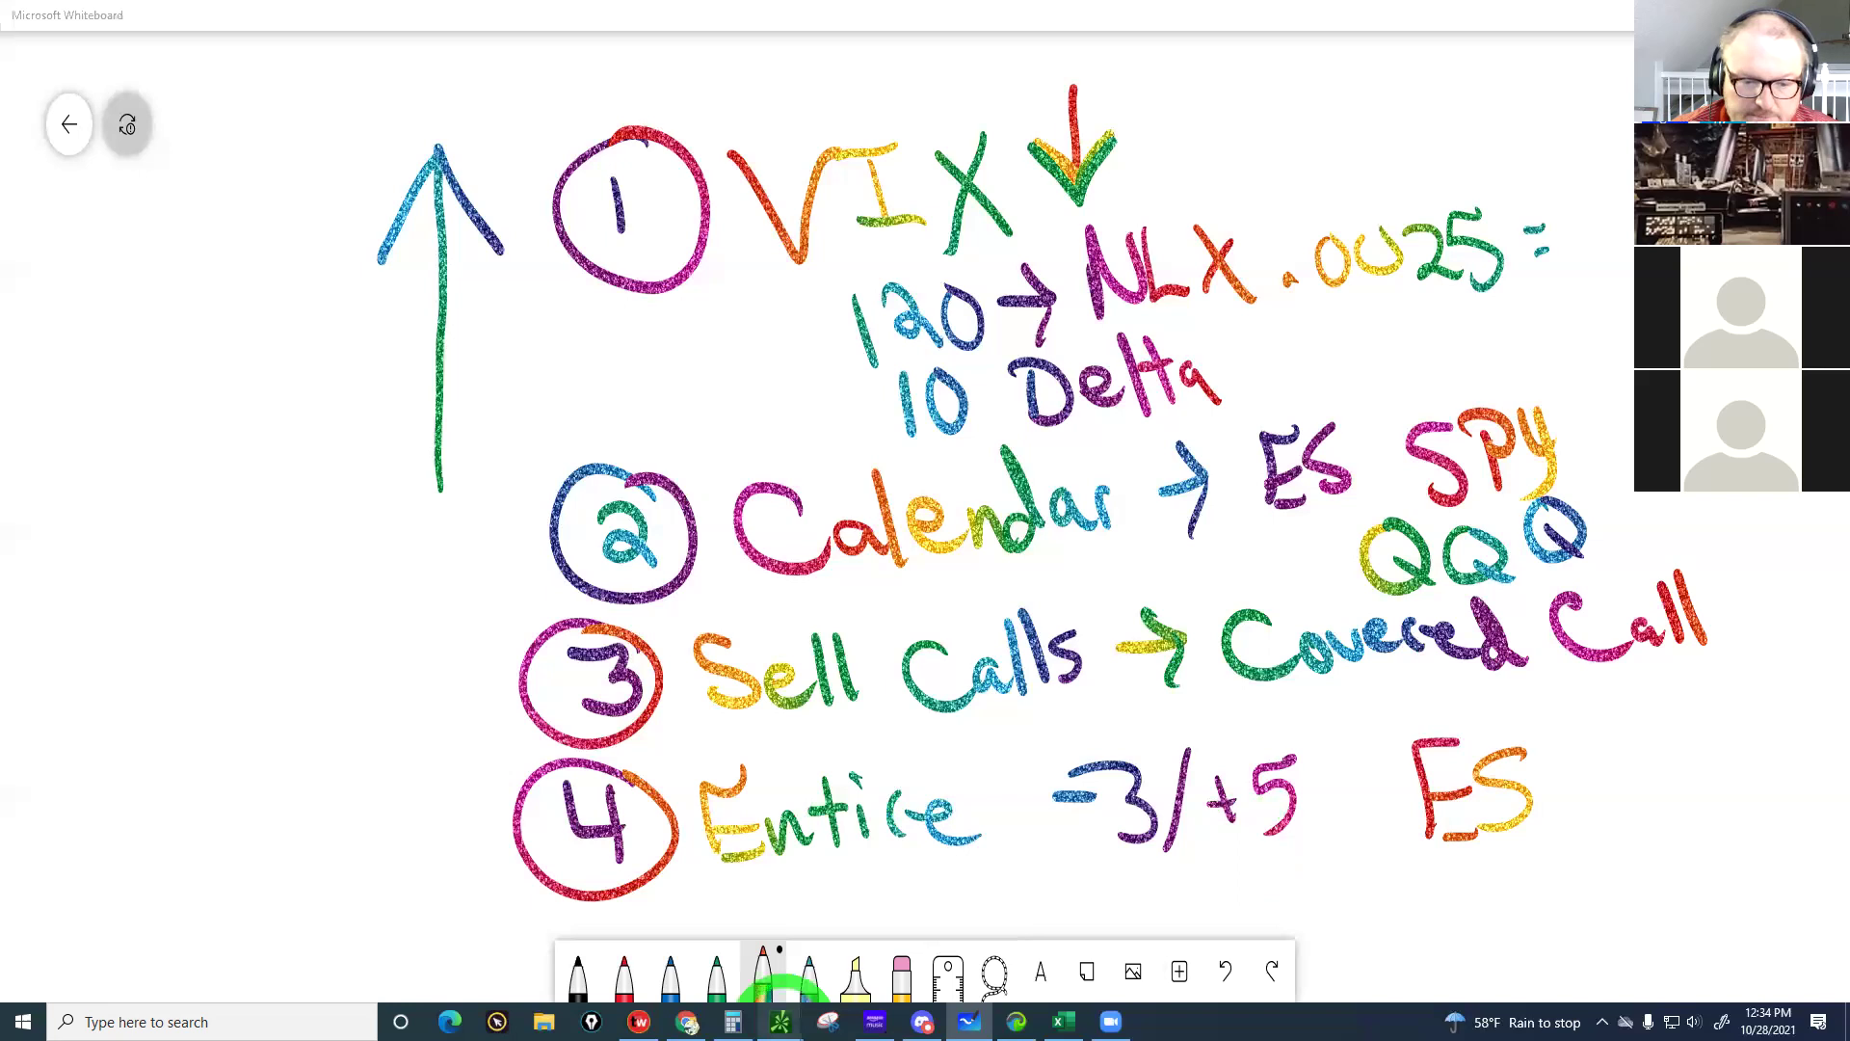
Switch to thinkorswim, open the Analyze risk profile and change its beta symbol to /ES
left_click(781, 1022)
left_click(584, 938)
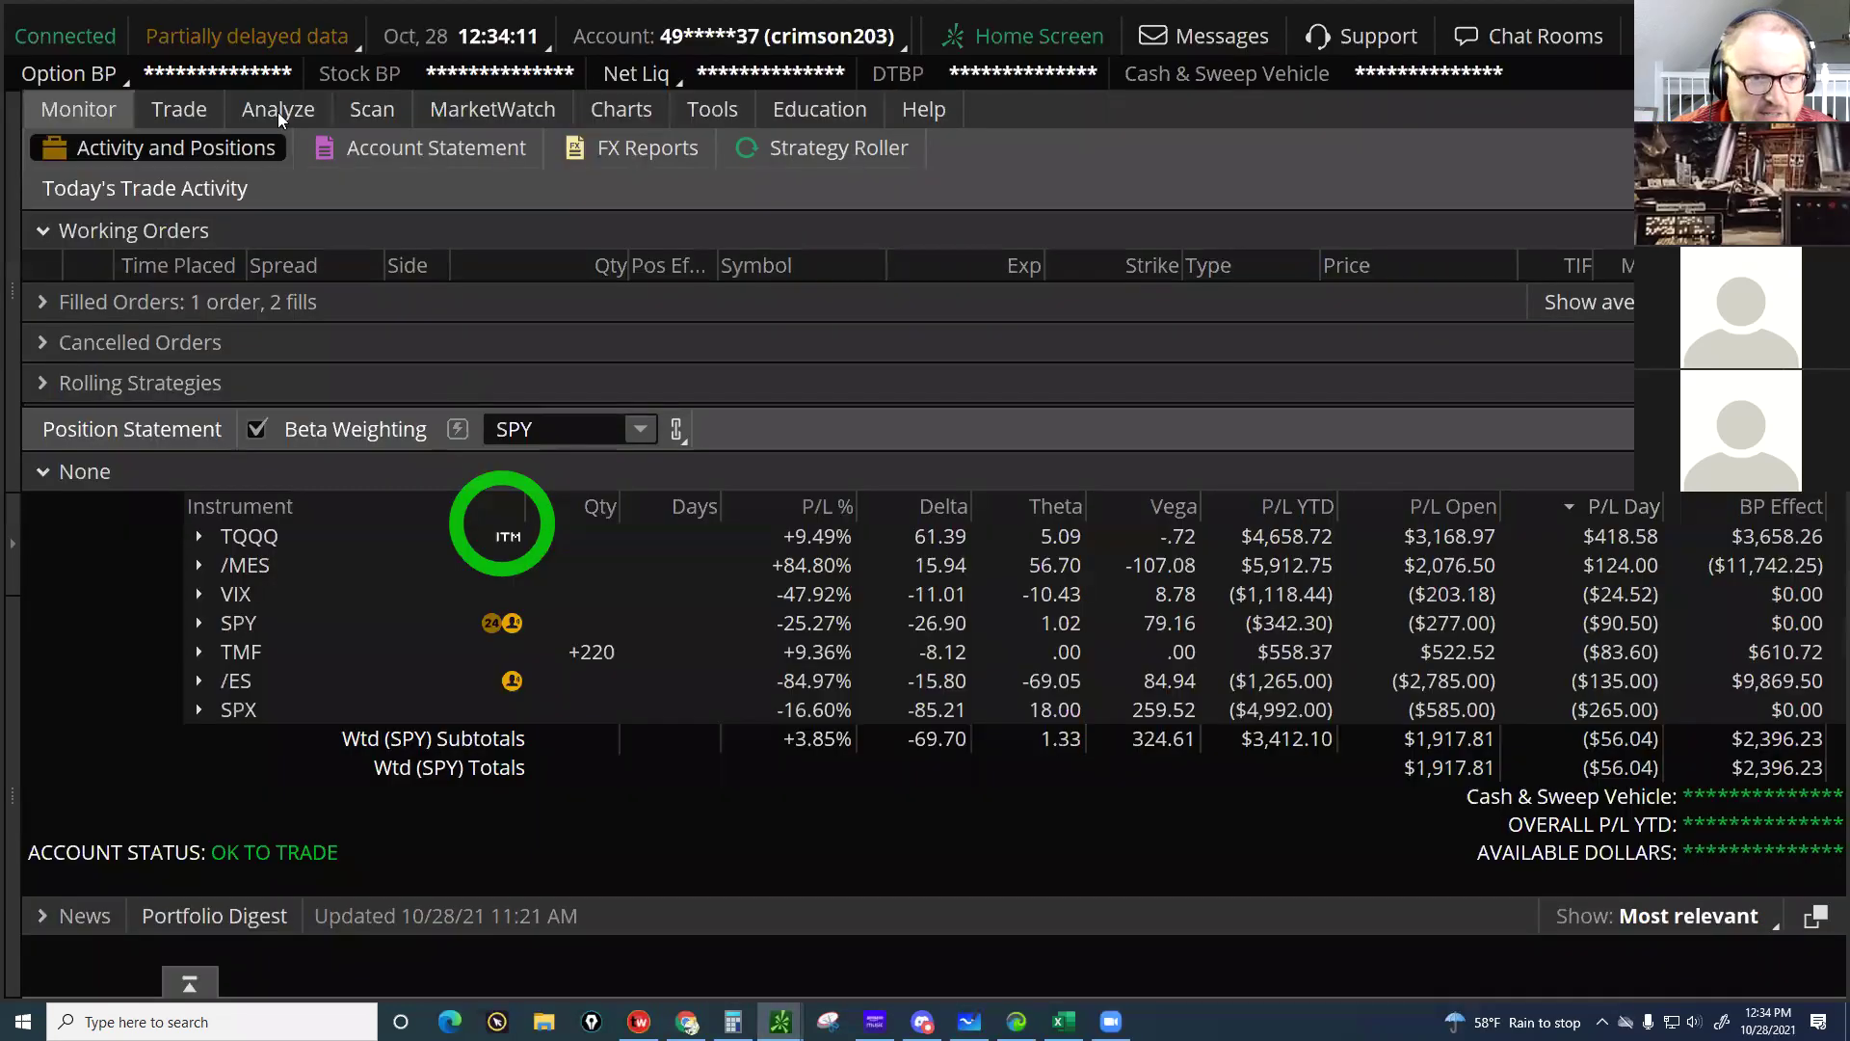
left_click(280, 109)
left_click(279, 110)
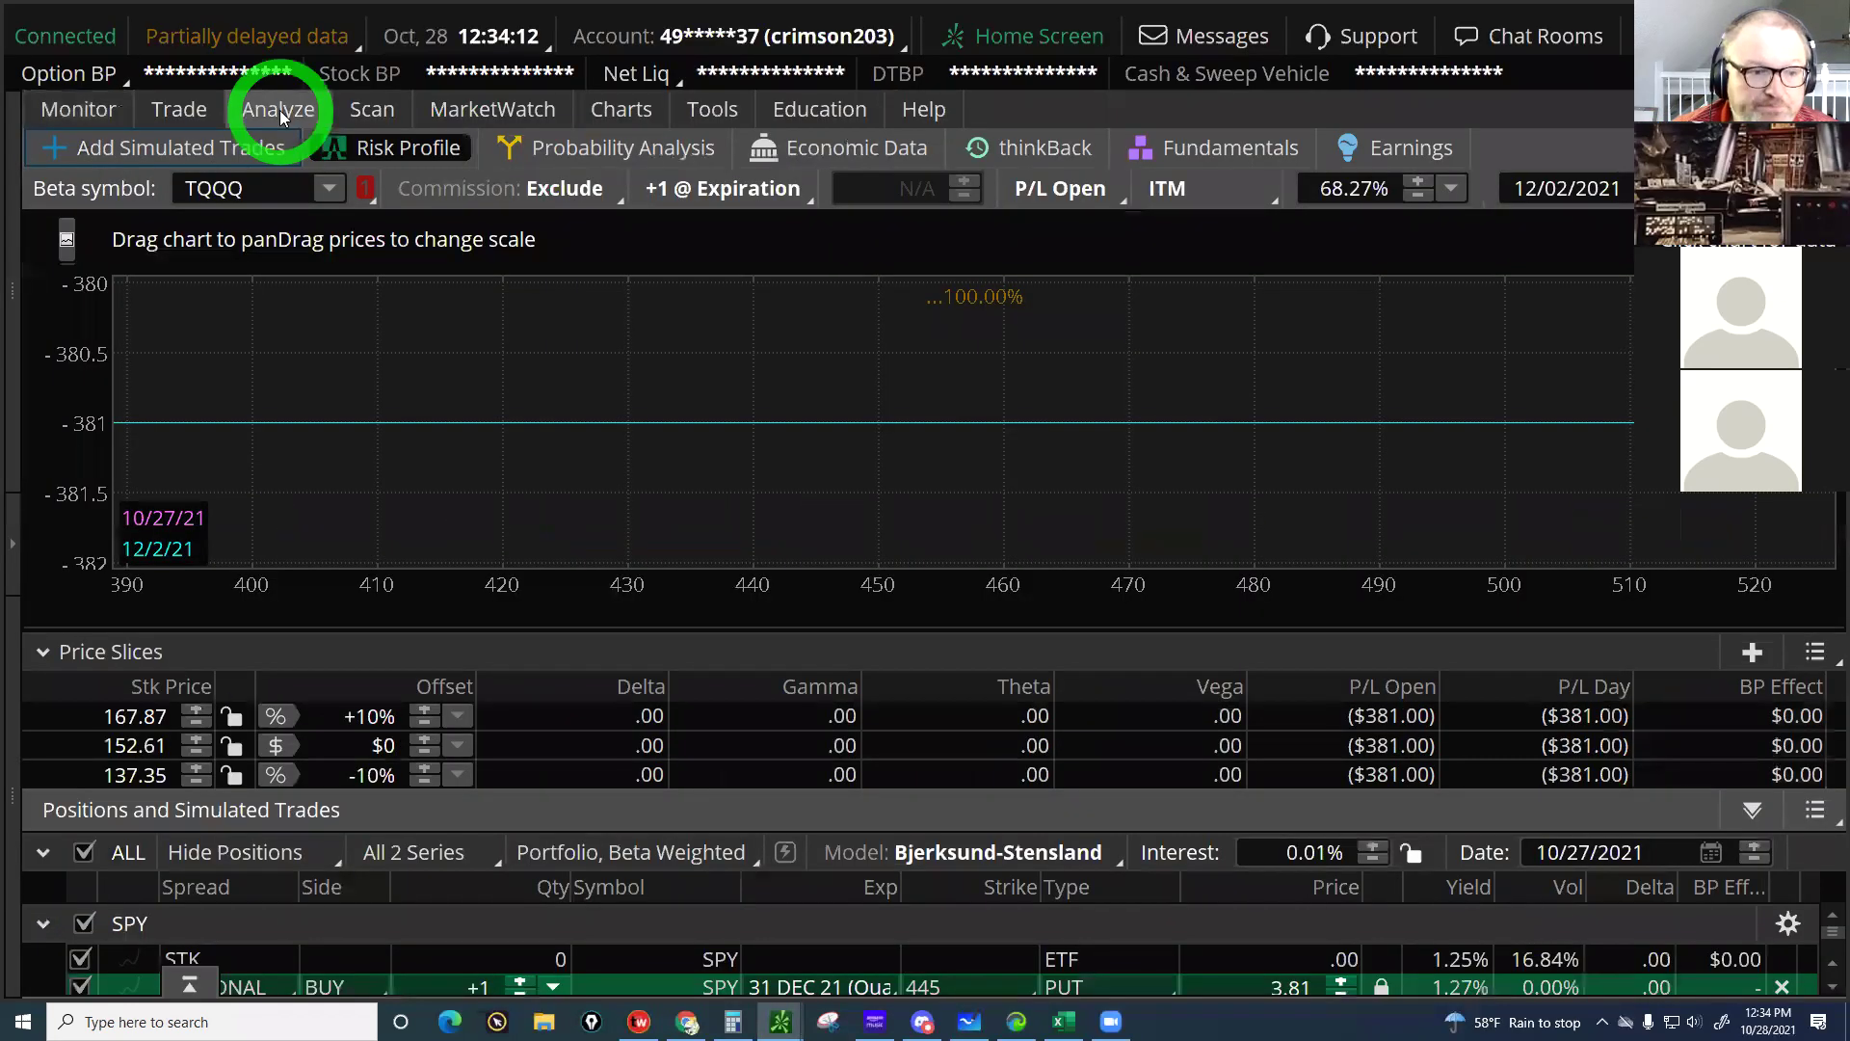
left_click(330, 196)
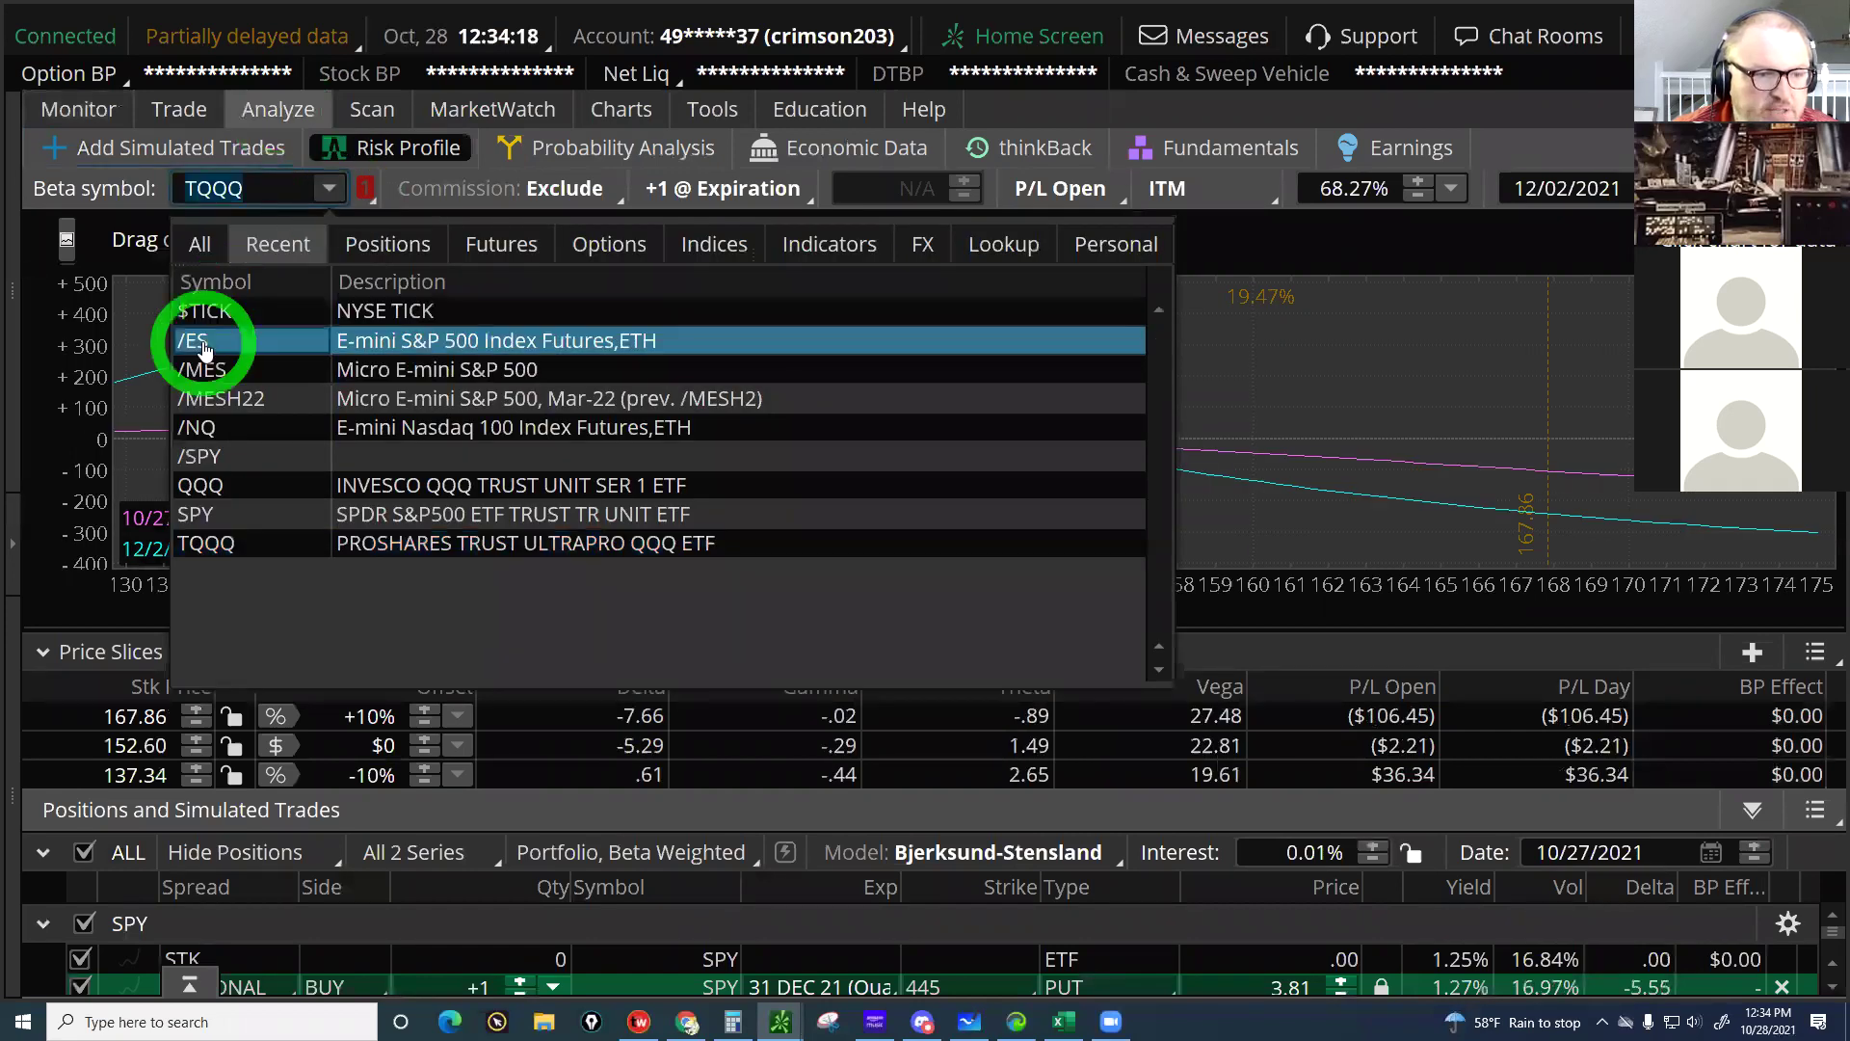
left_click(205, 349)
left_click(299, 174)
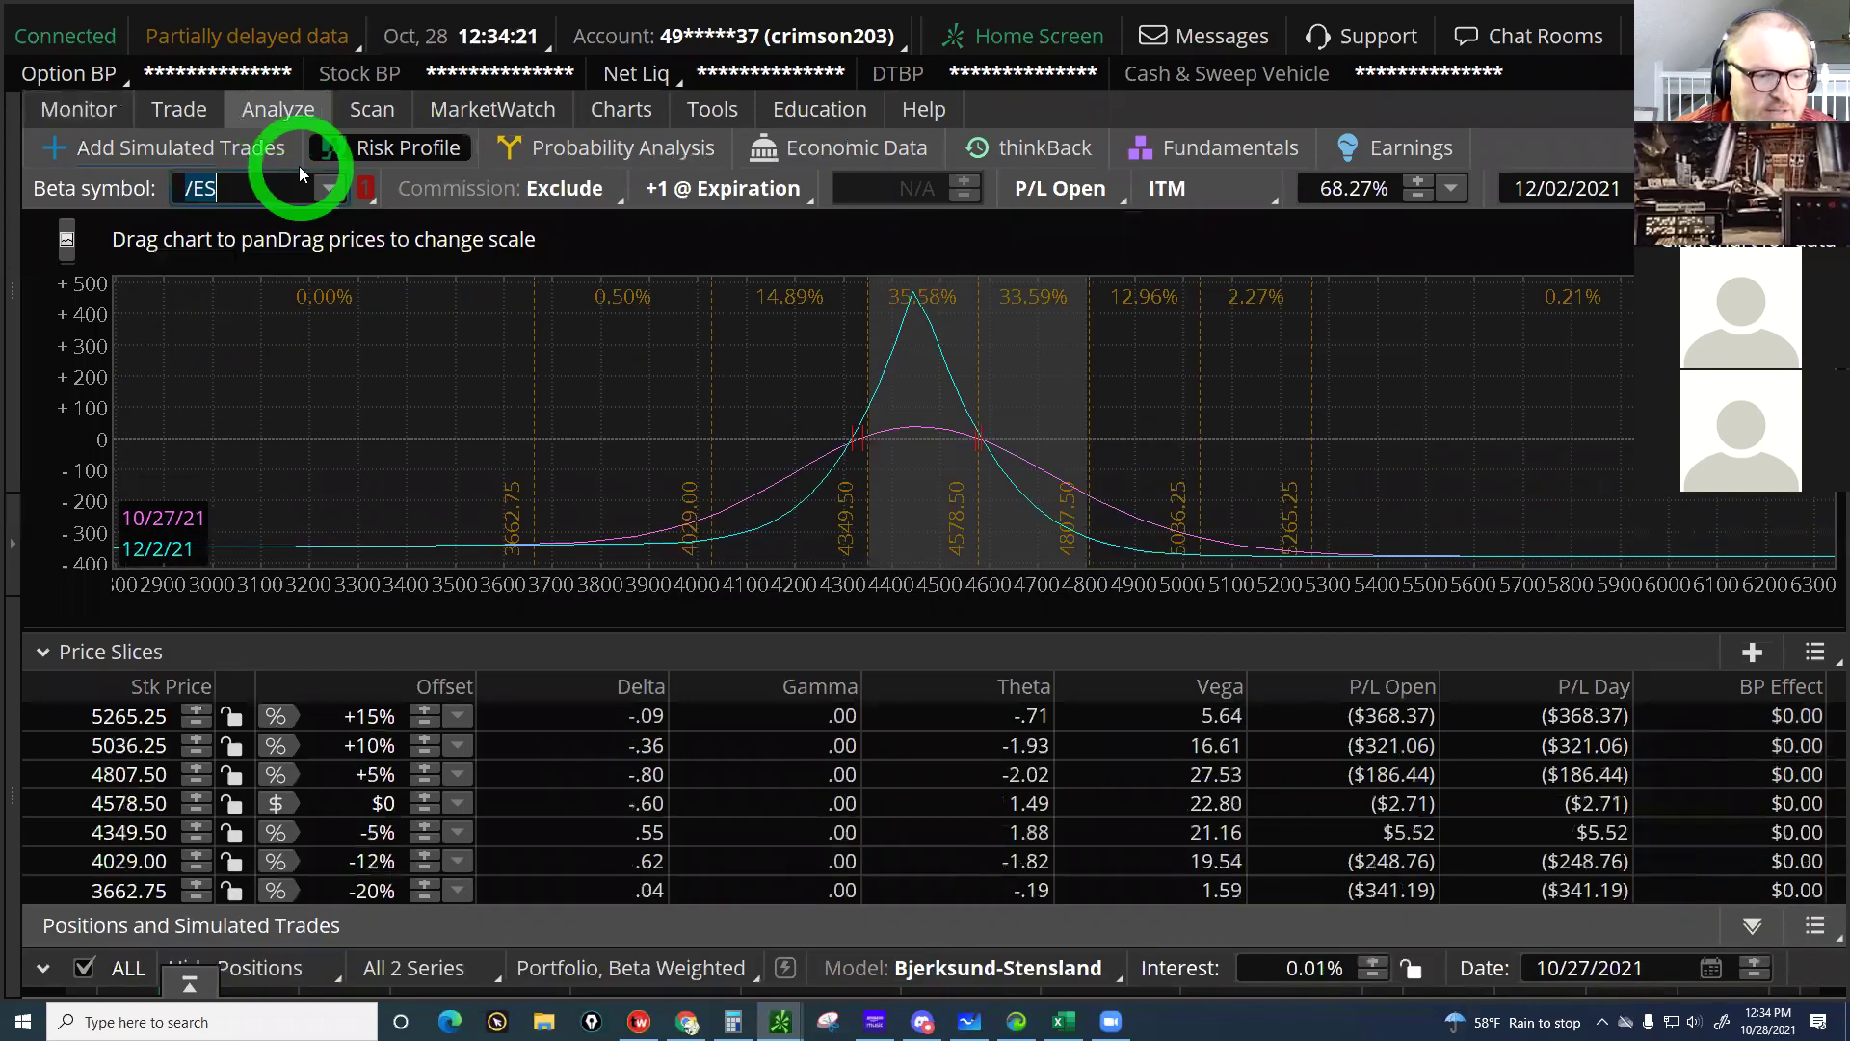
left_click(550, 483)
left_click(216, 270)
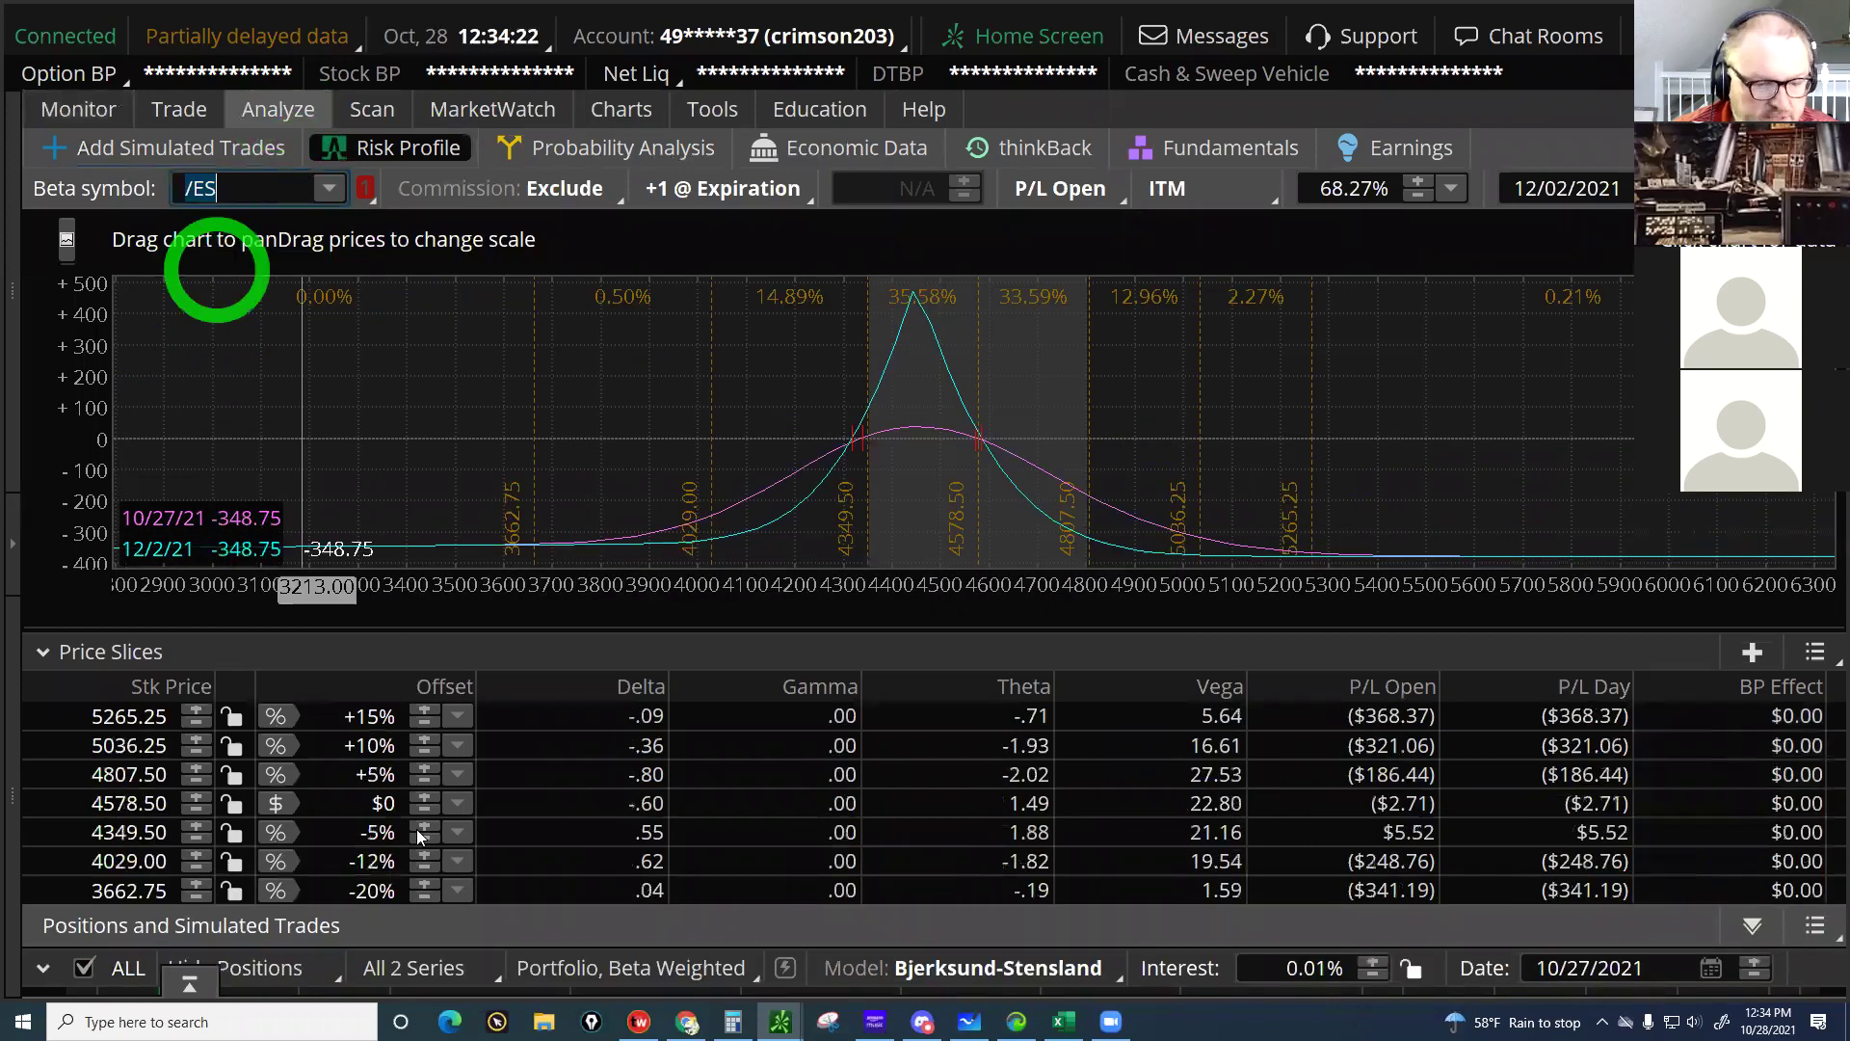
Change the risk profile to Single Symbol and show the actual /ES positions with simulations hidden
left_click(617, 968)
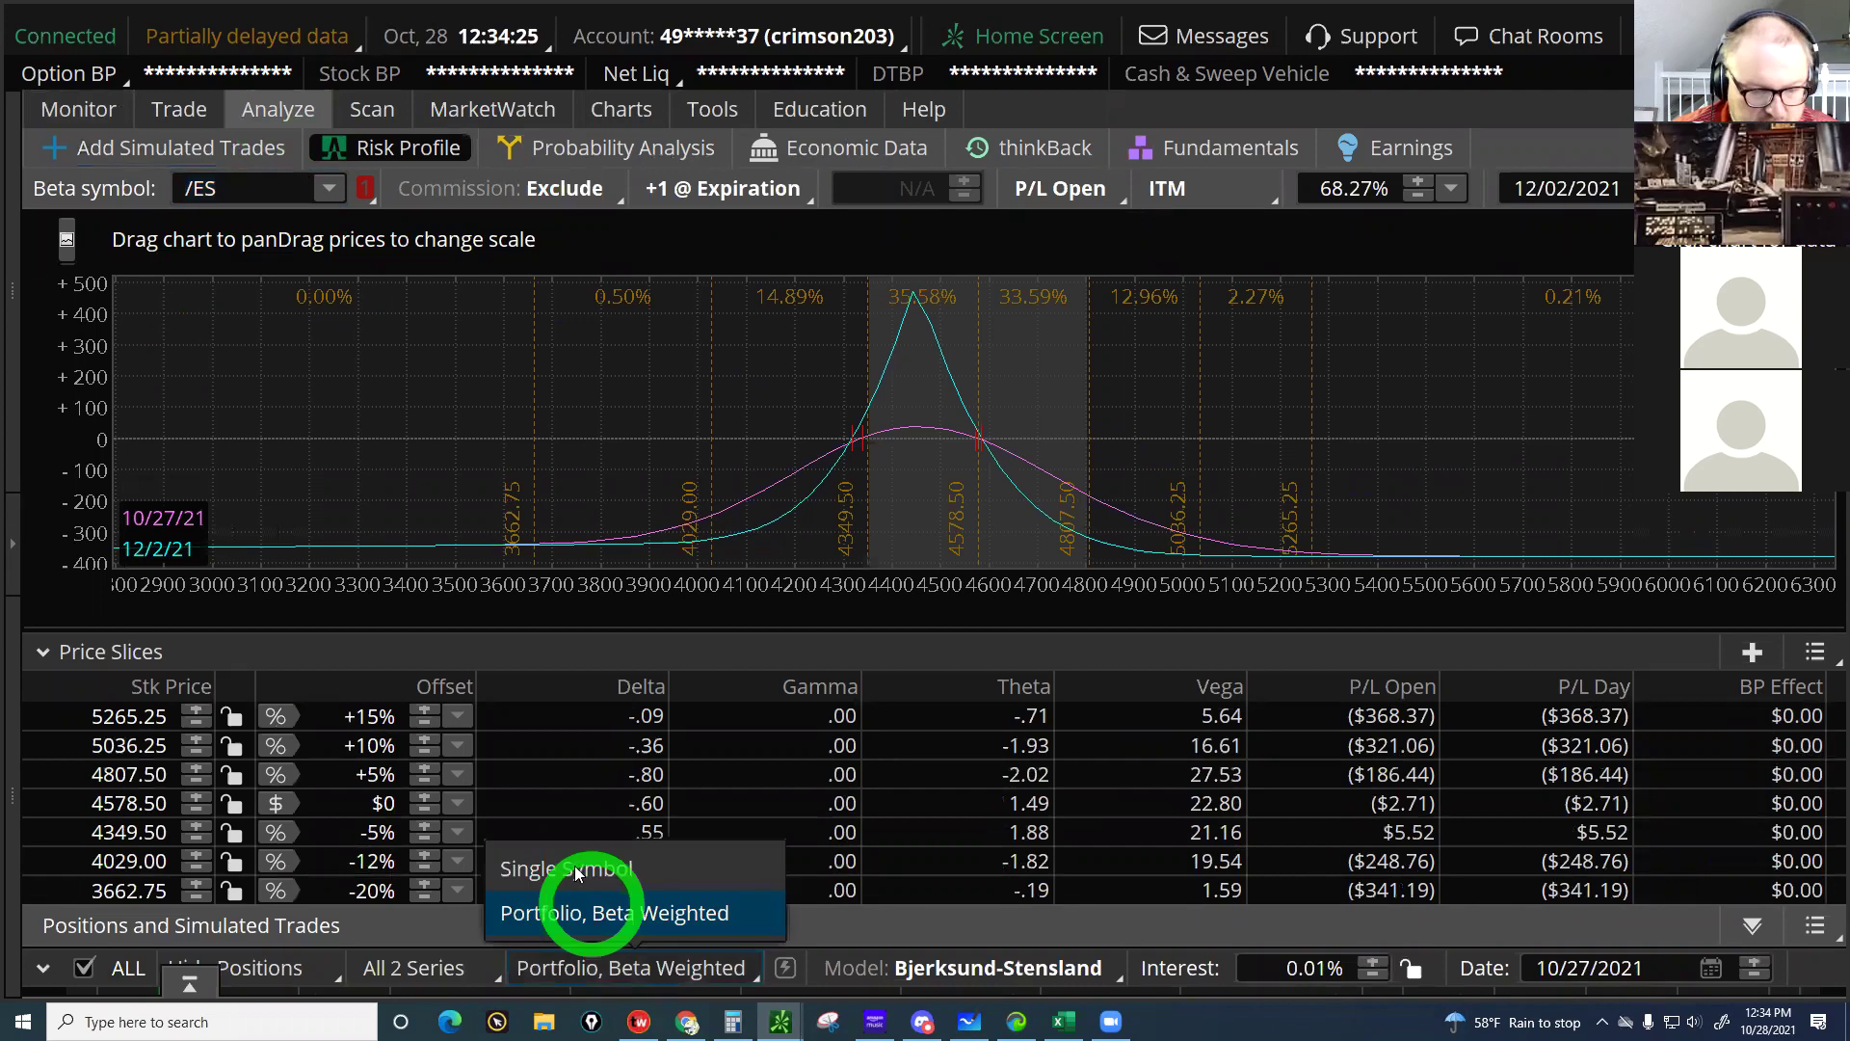
left_click(576, 870)
left_click(273, 971)
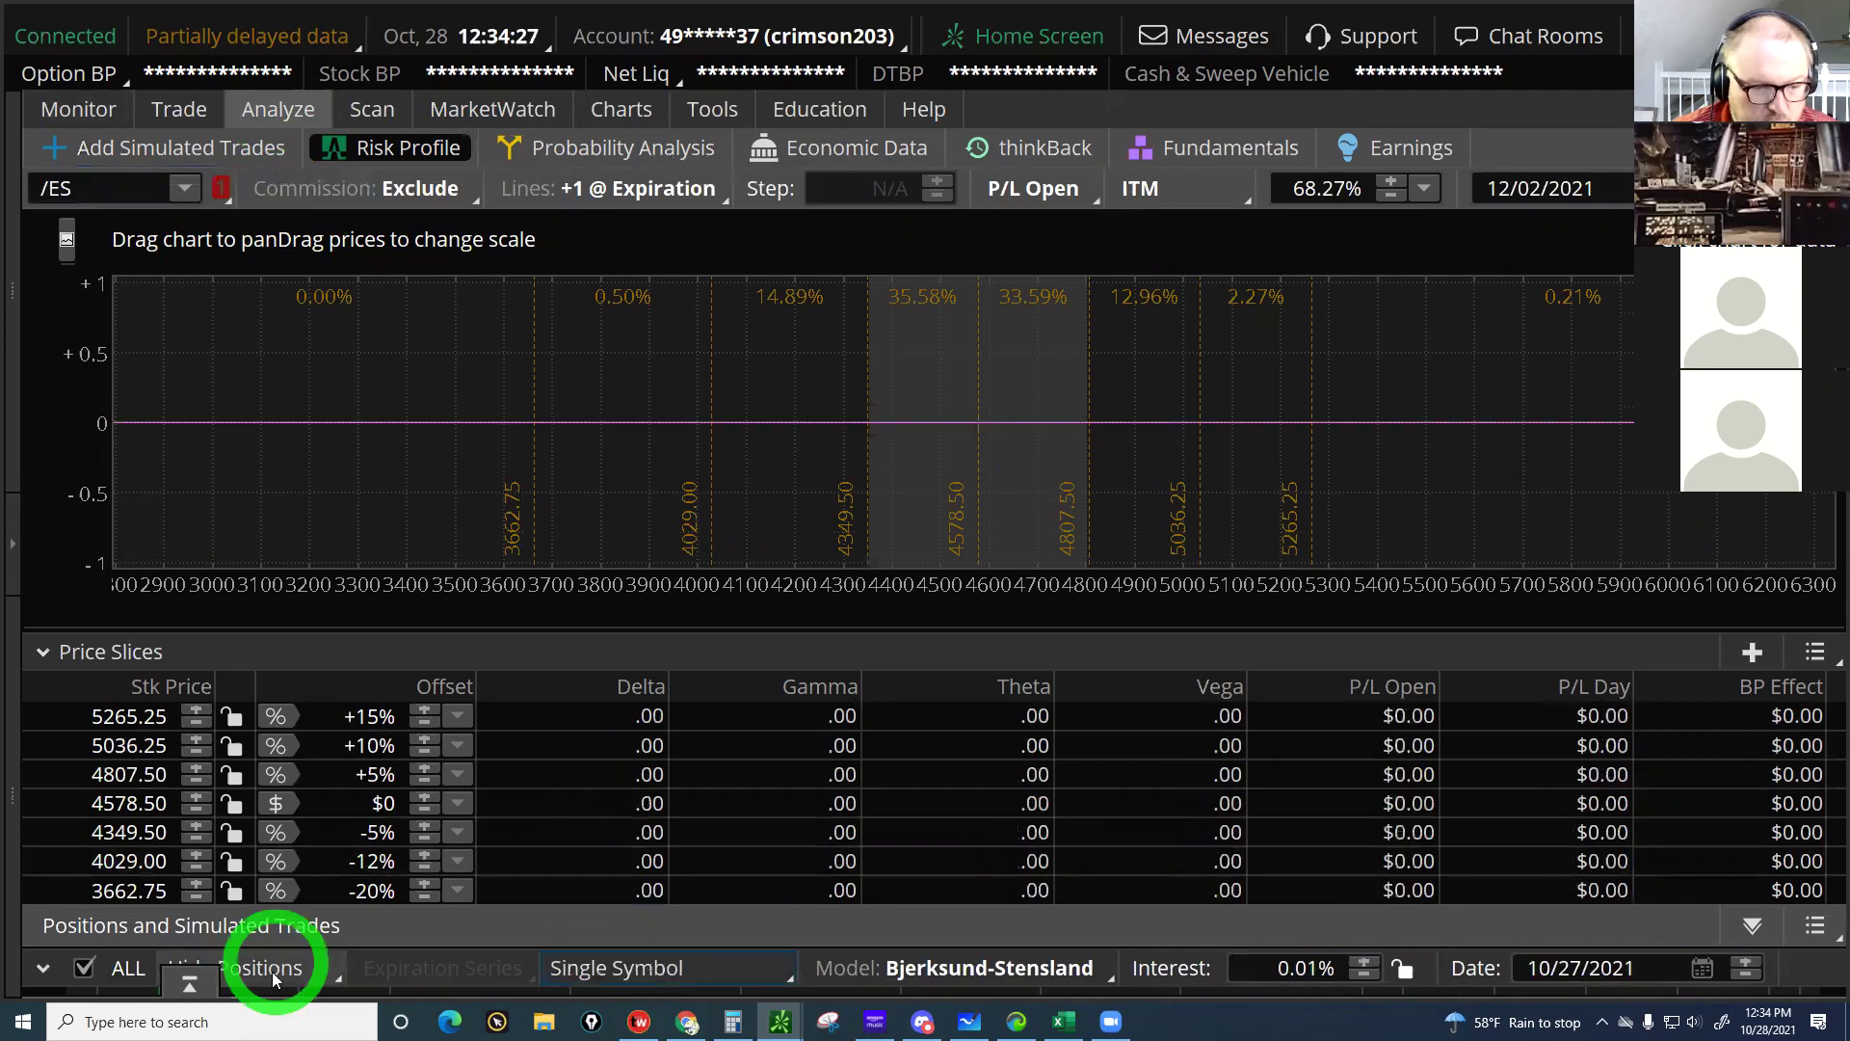
left_click(265, 925)
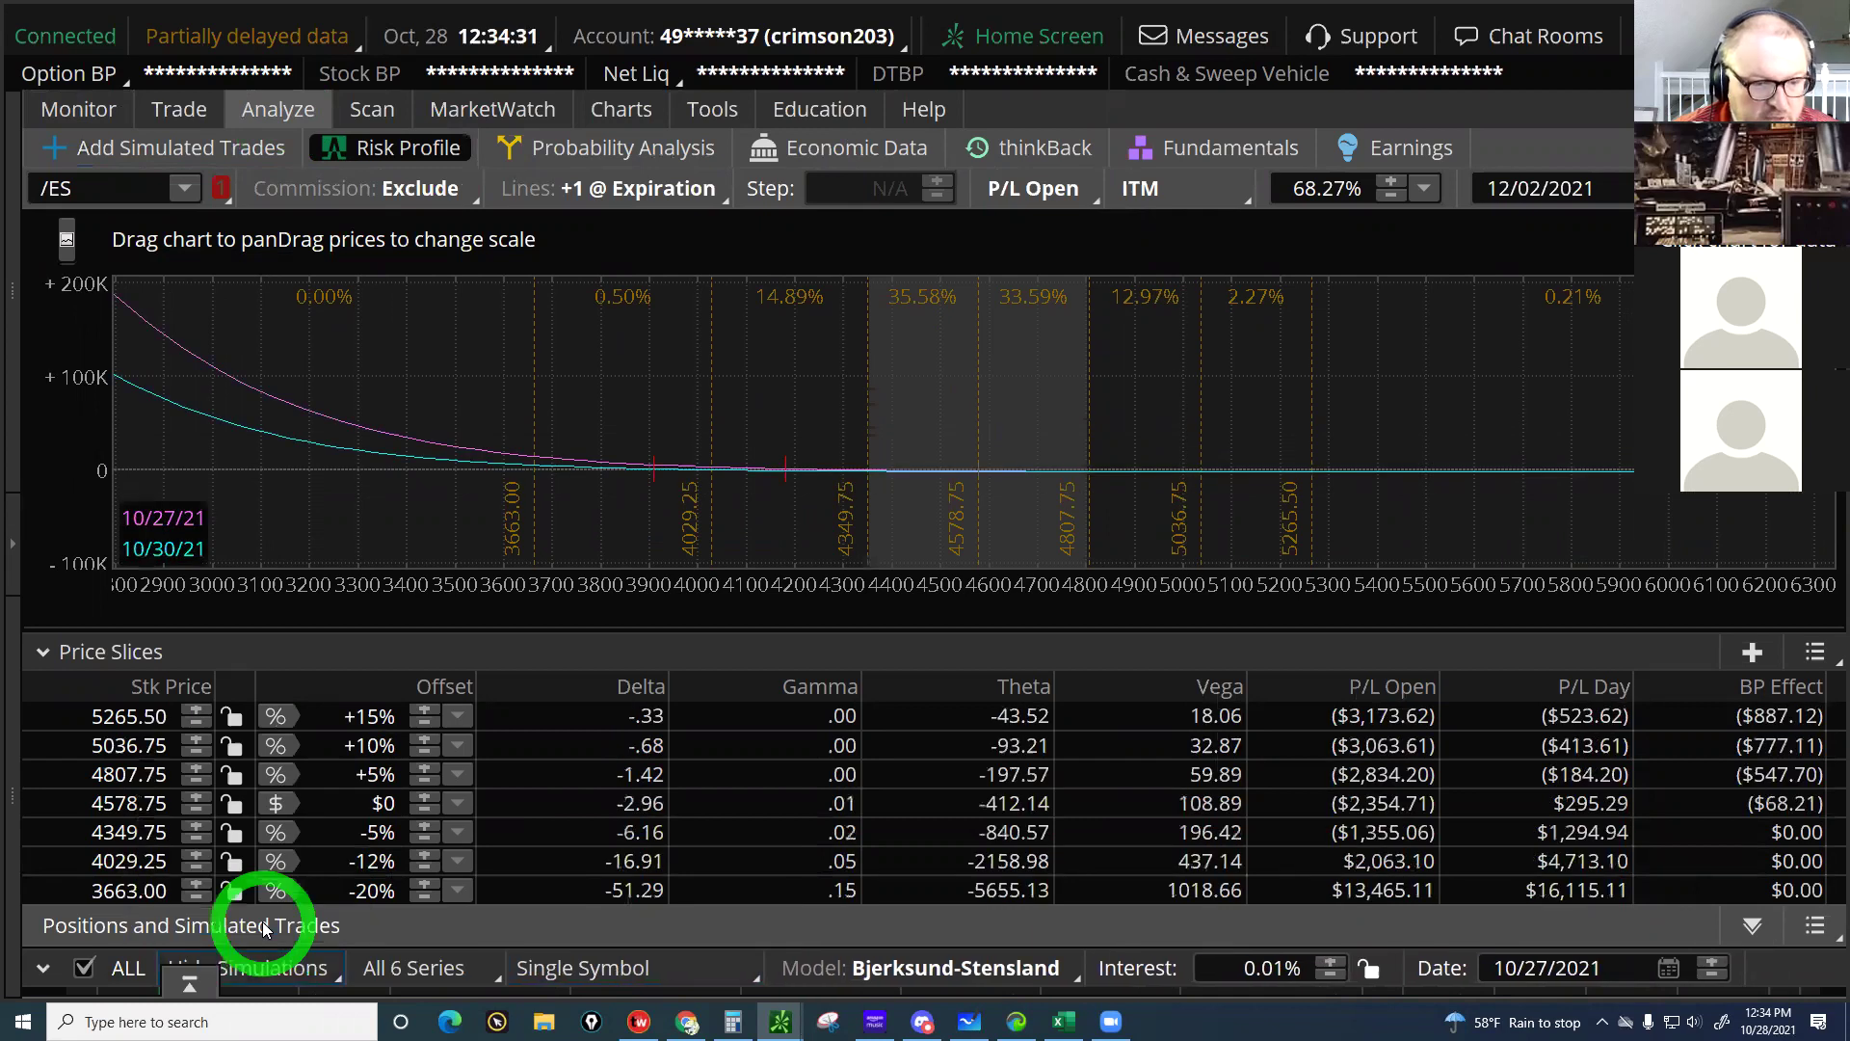
left_click(365, 848)
left_click(43, 655)
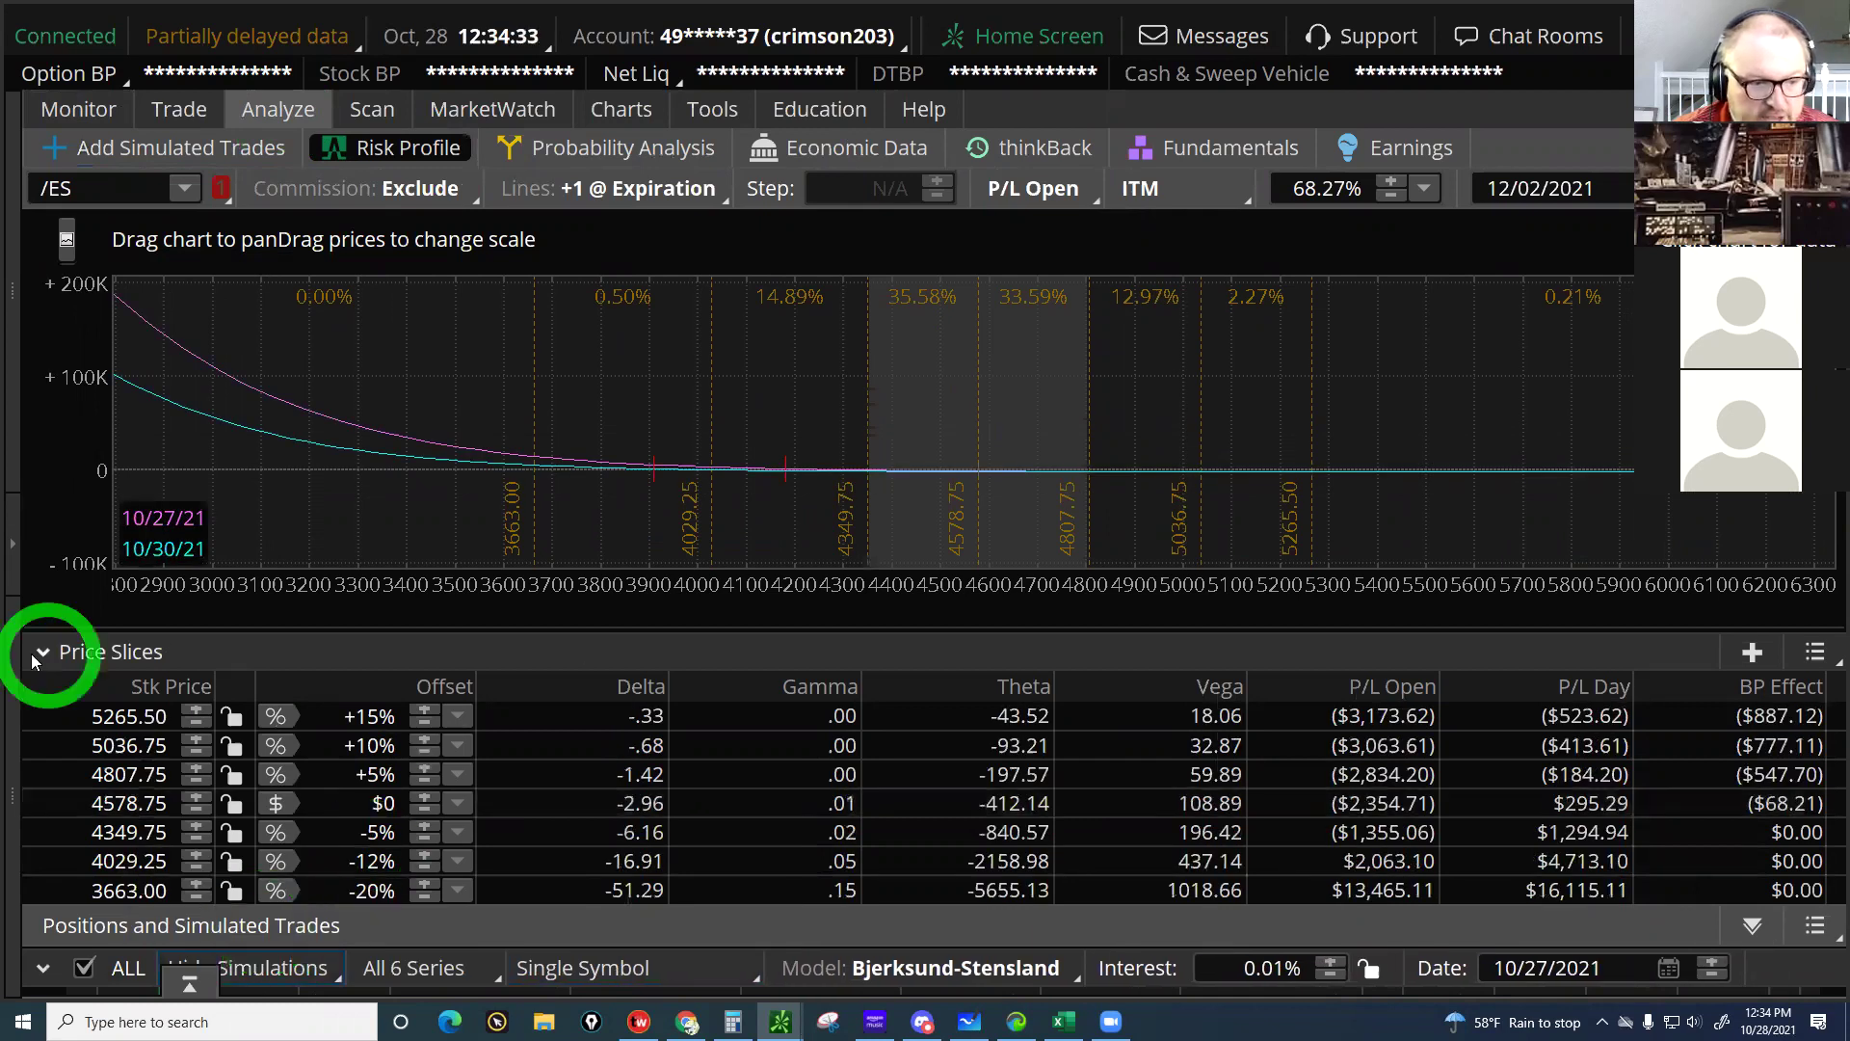
left_click_drag(607, 617, 611, 332)
left_click(81, 444)
left_click(79, 443)
left_click_drag(778, 334, 848, 718)
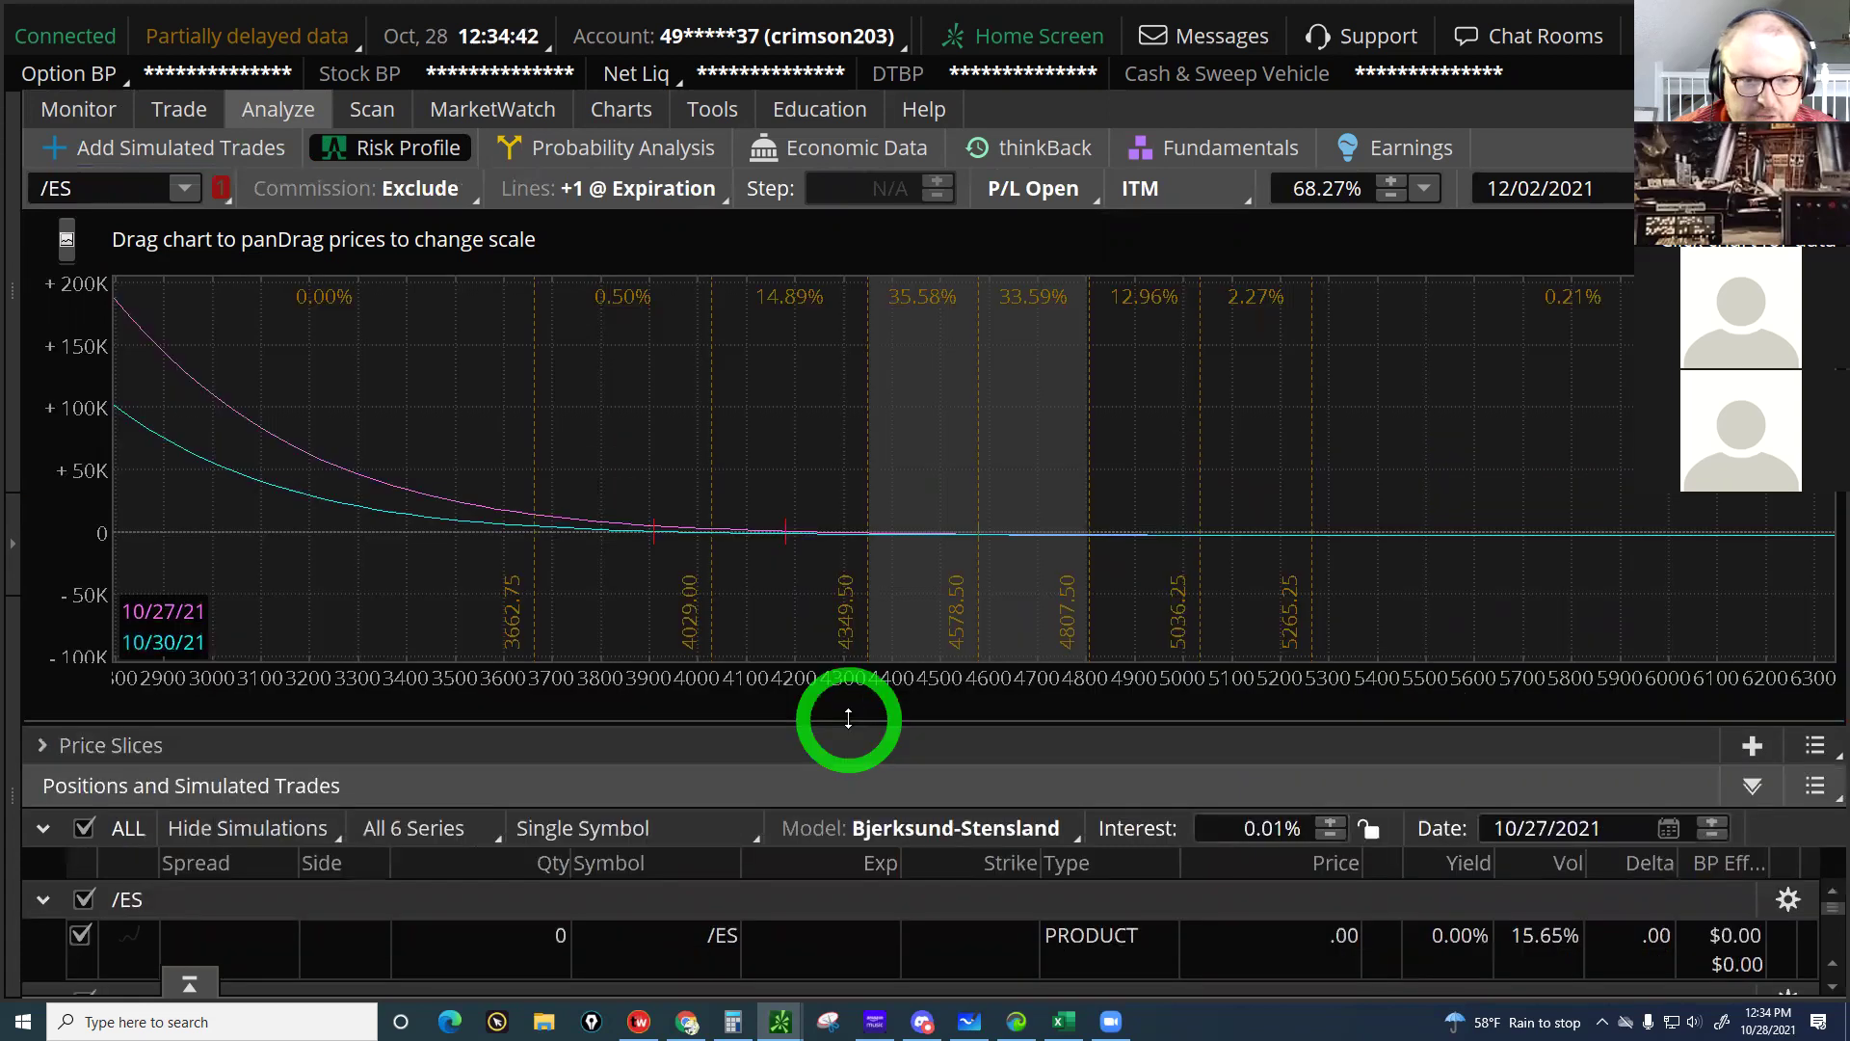
left_click(106, 747)
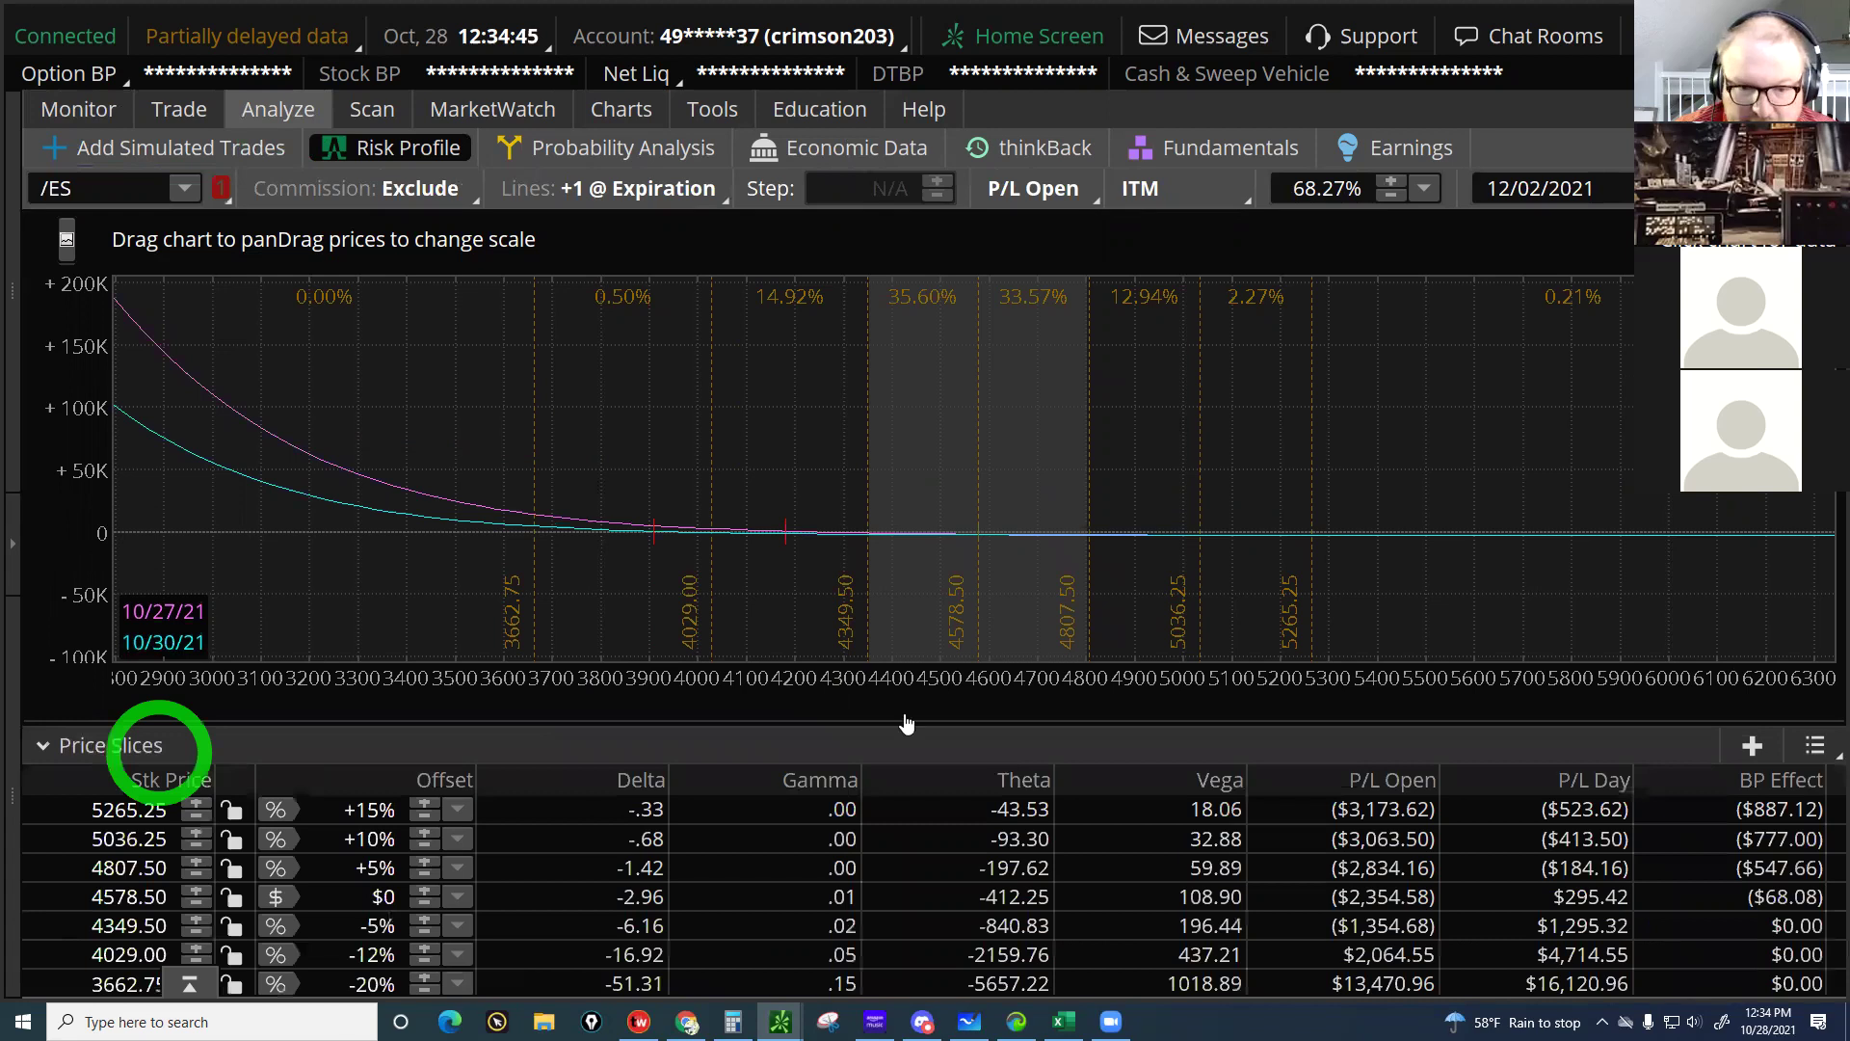
left_click(902, 717)
left_click_drag(902, 721, 888, 631)
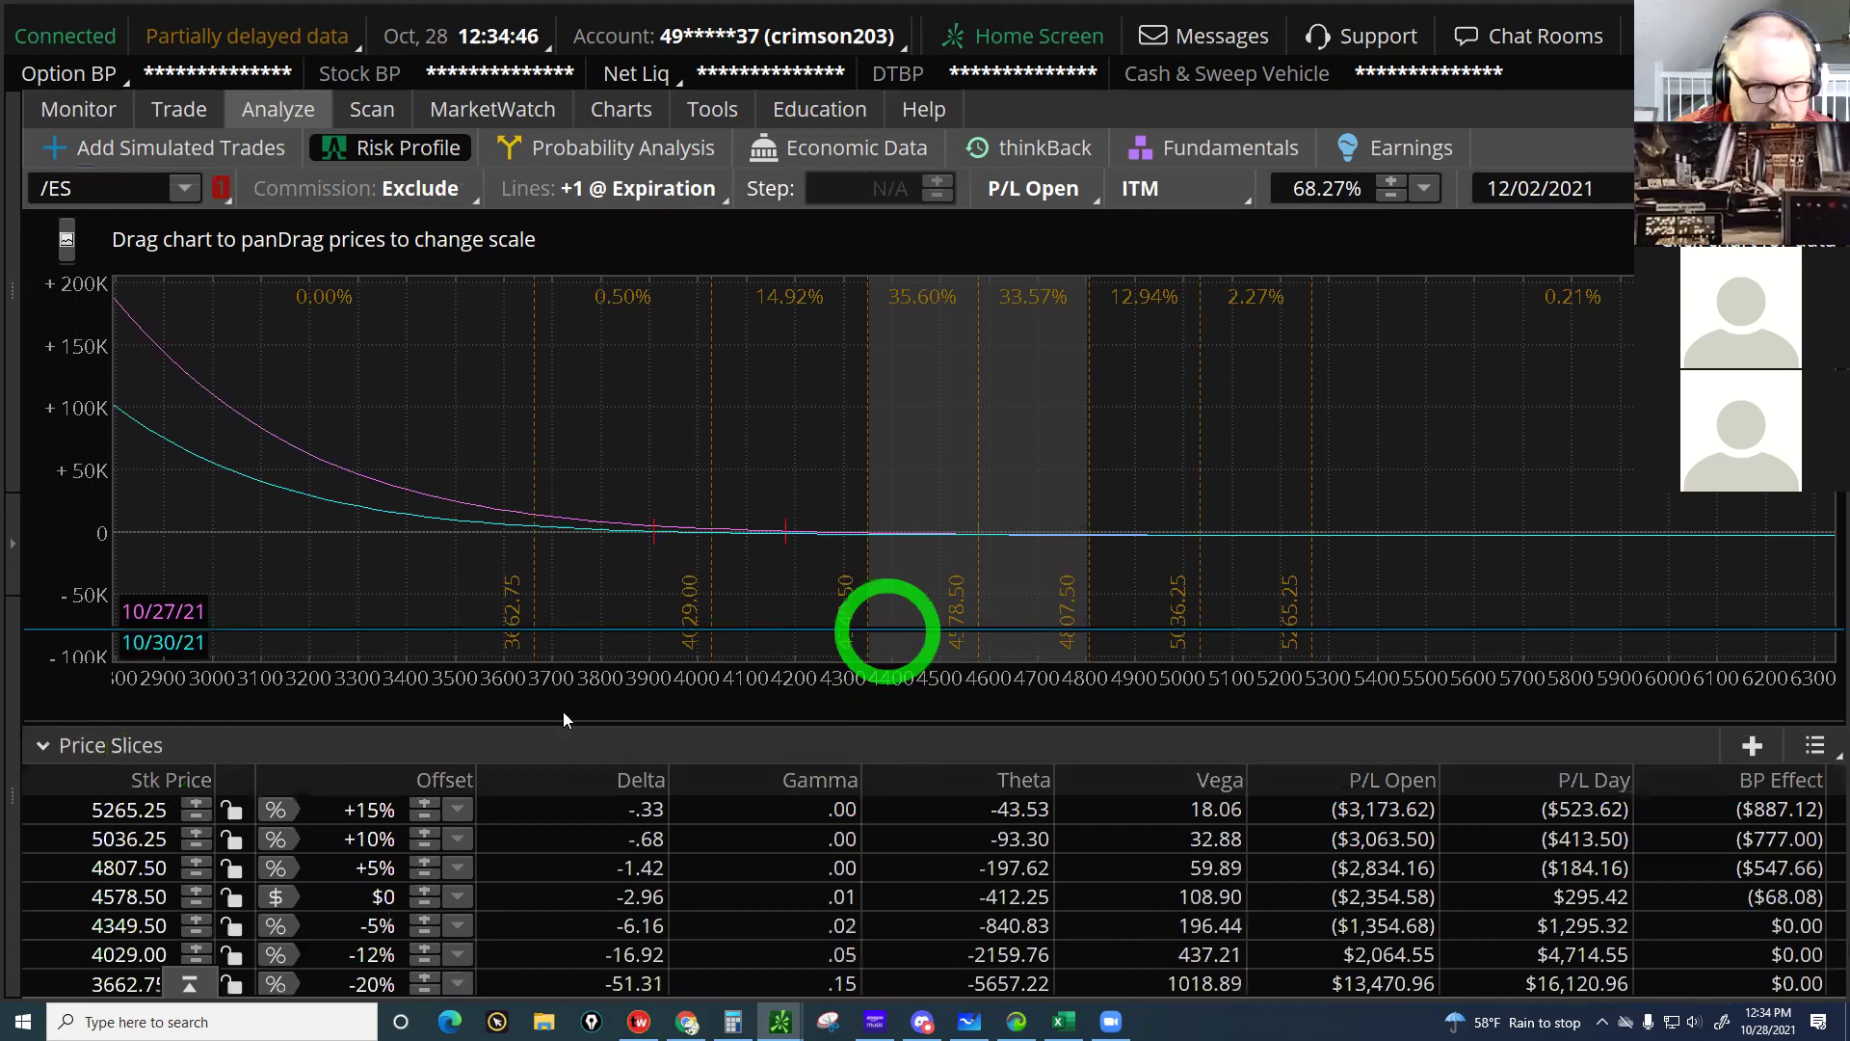
Review the day's P/L of the /ES positions in the -5%, -12% and -20% price slices
left_click(399, 771)
left_click(387, 835)
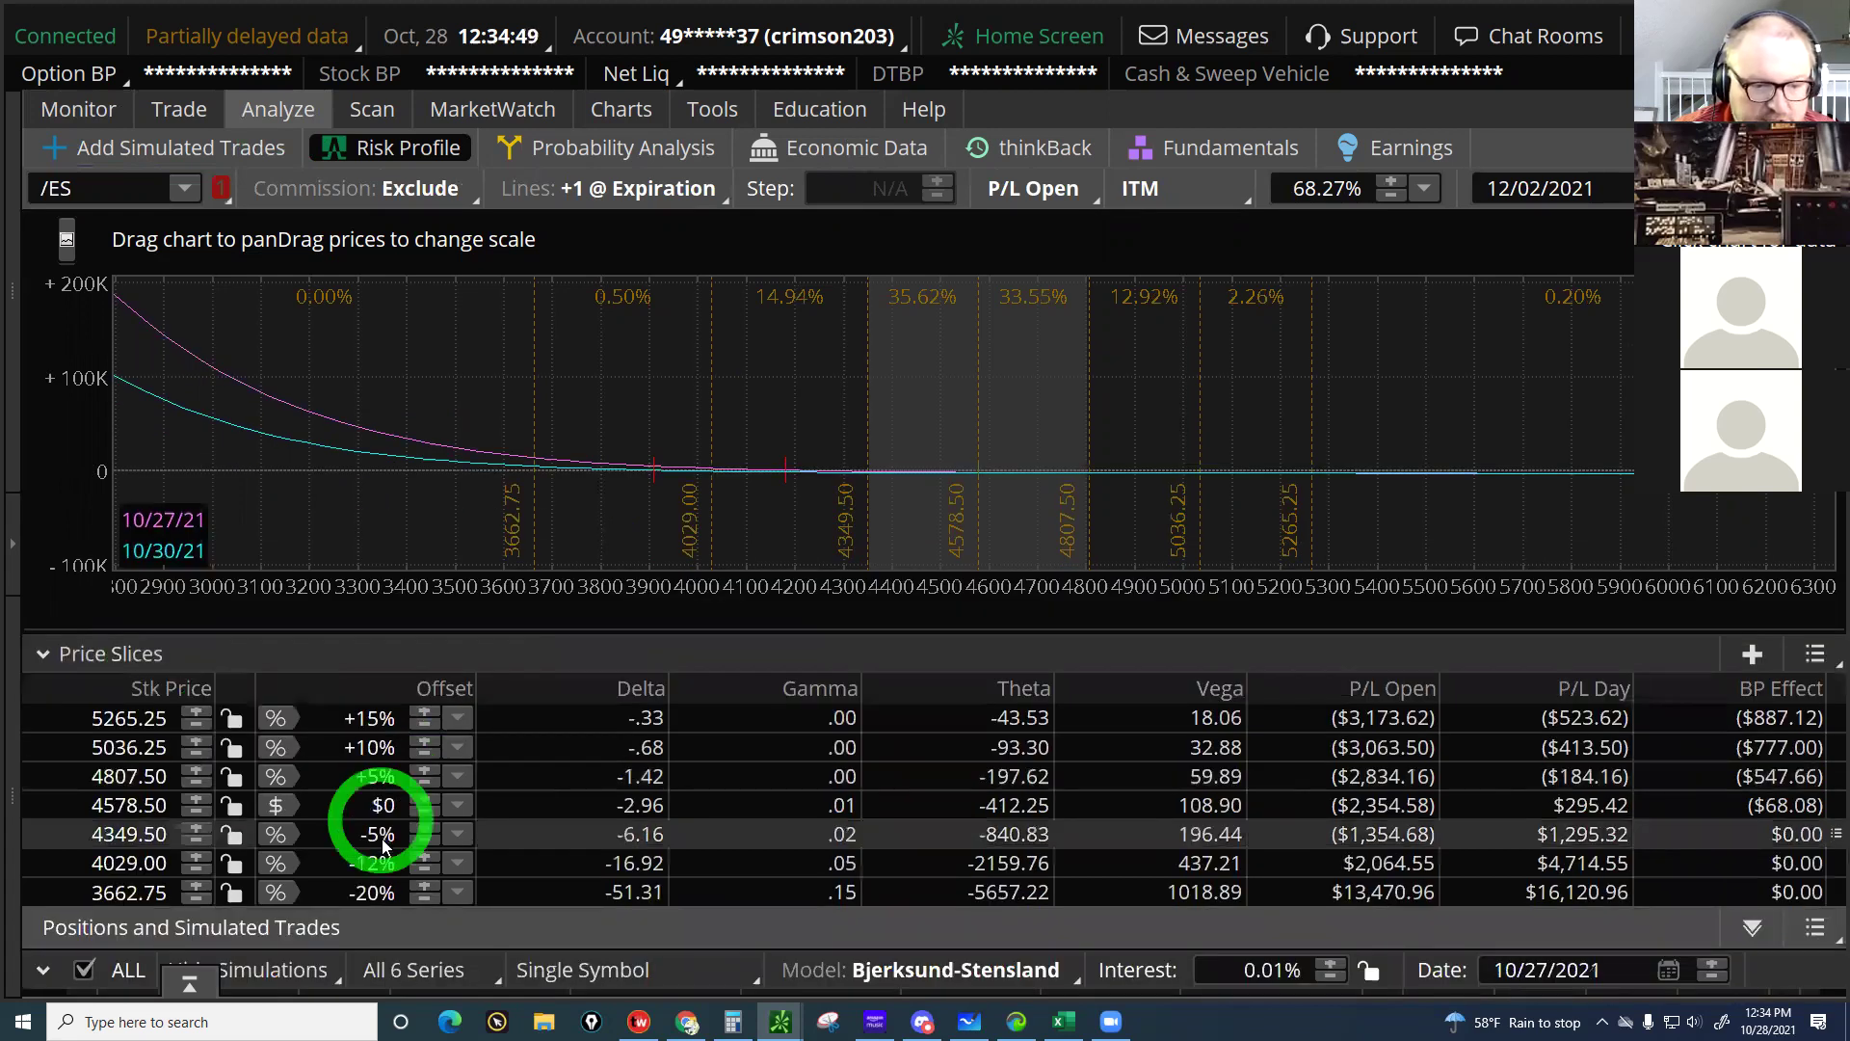
left_click(374, 891)
left_click(1561, 894)
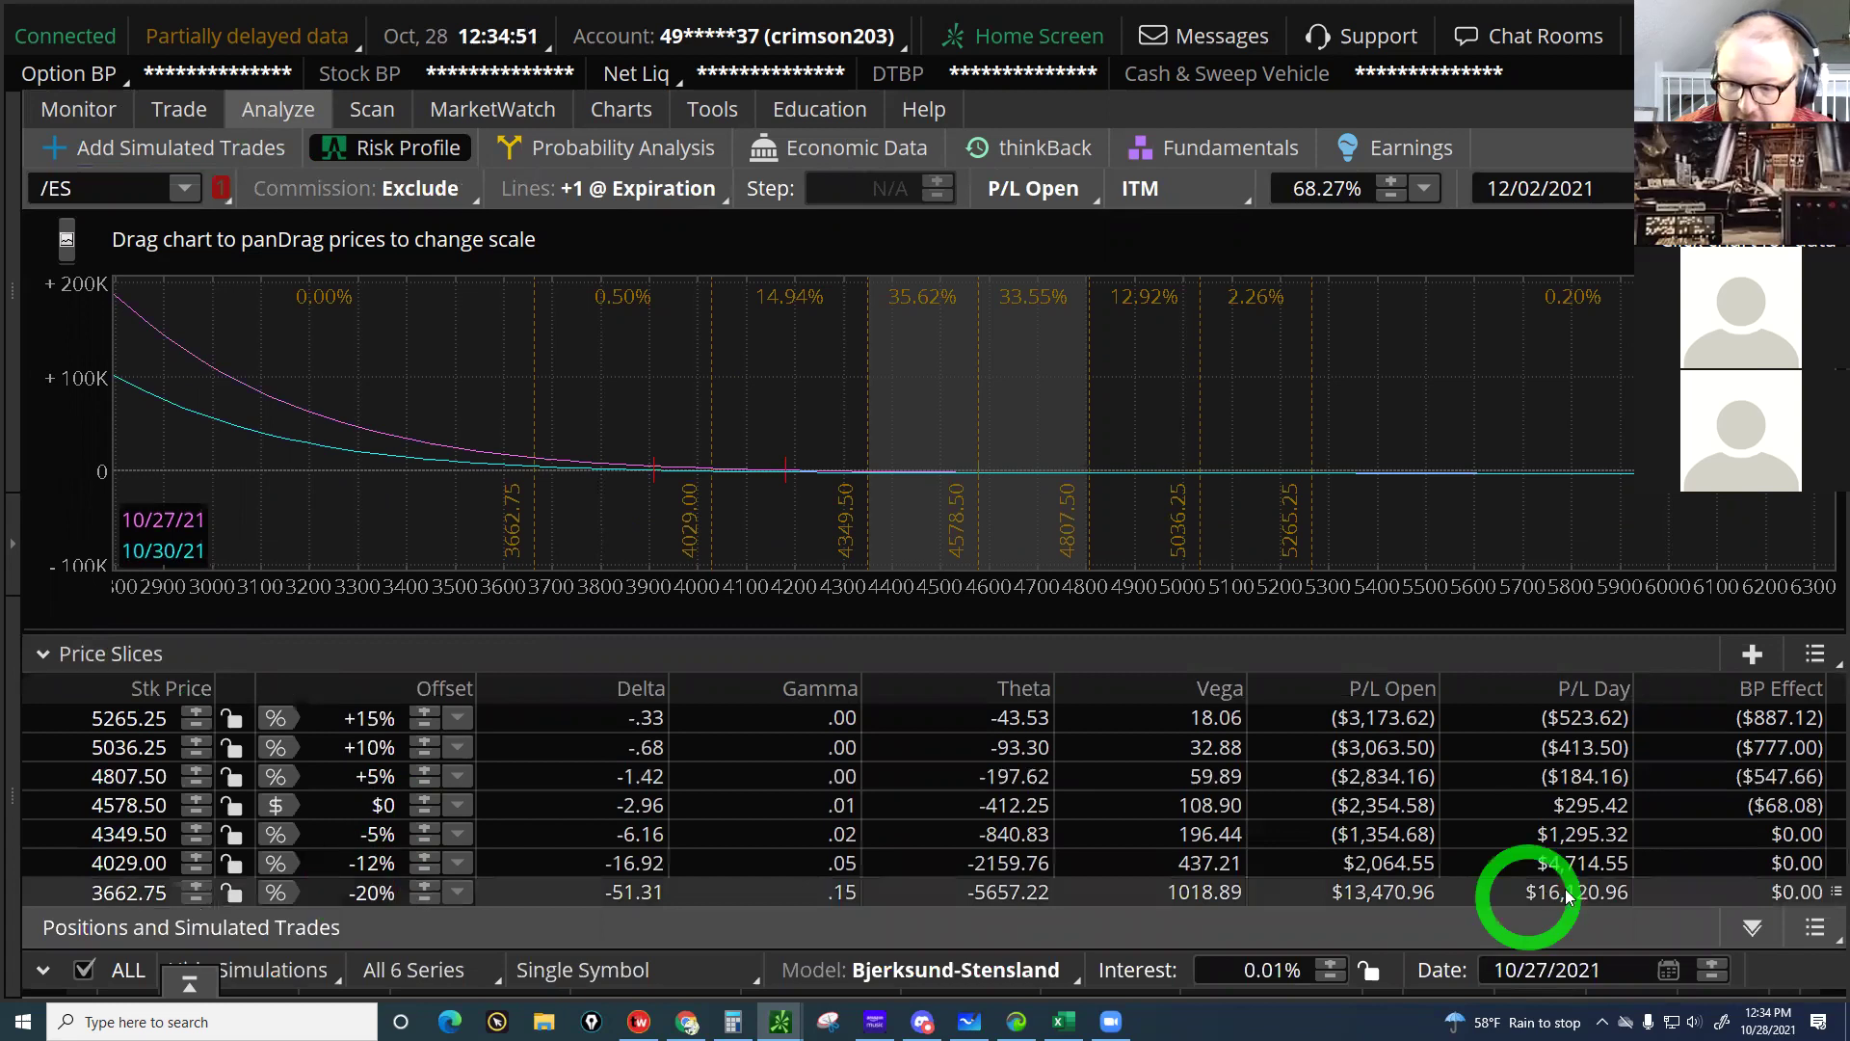
left_click(367, 863)
left_click(359, 894)
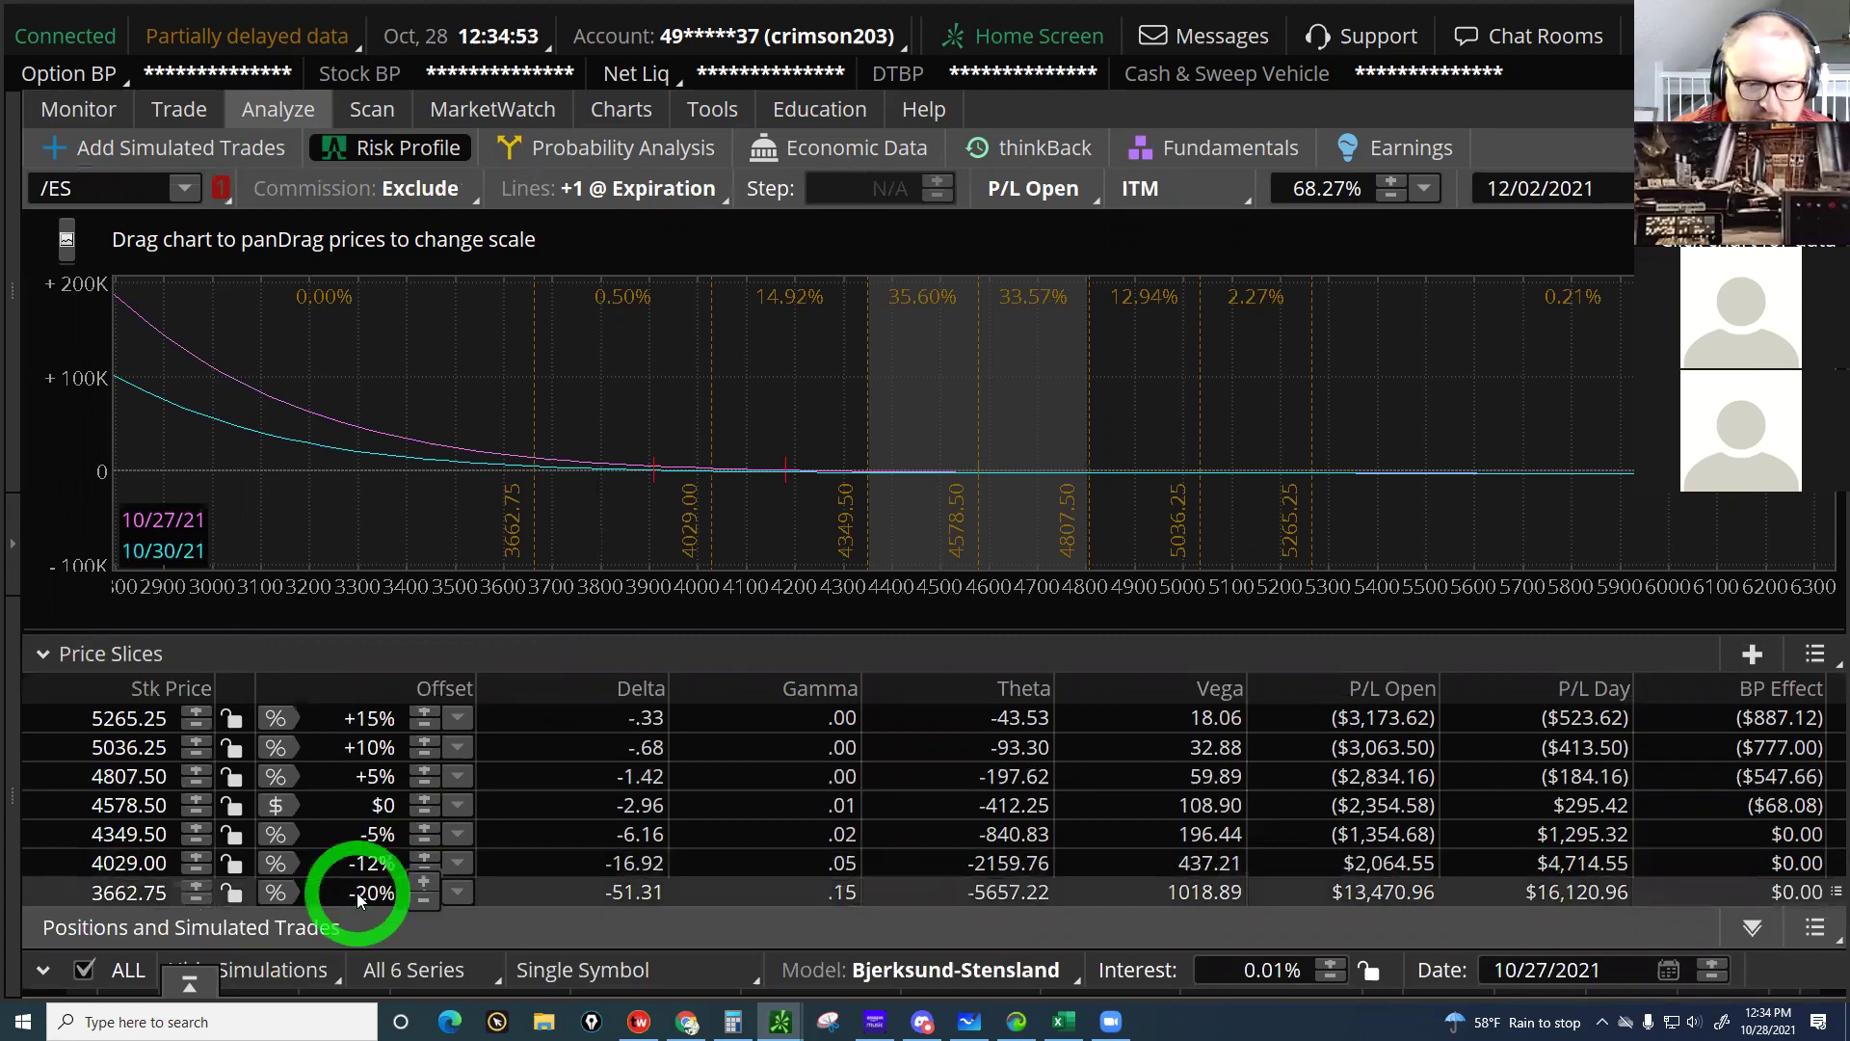
left_click(723, 902)
left_click(1588, 892)
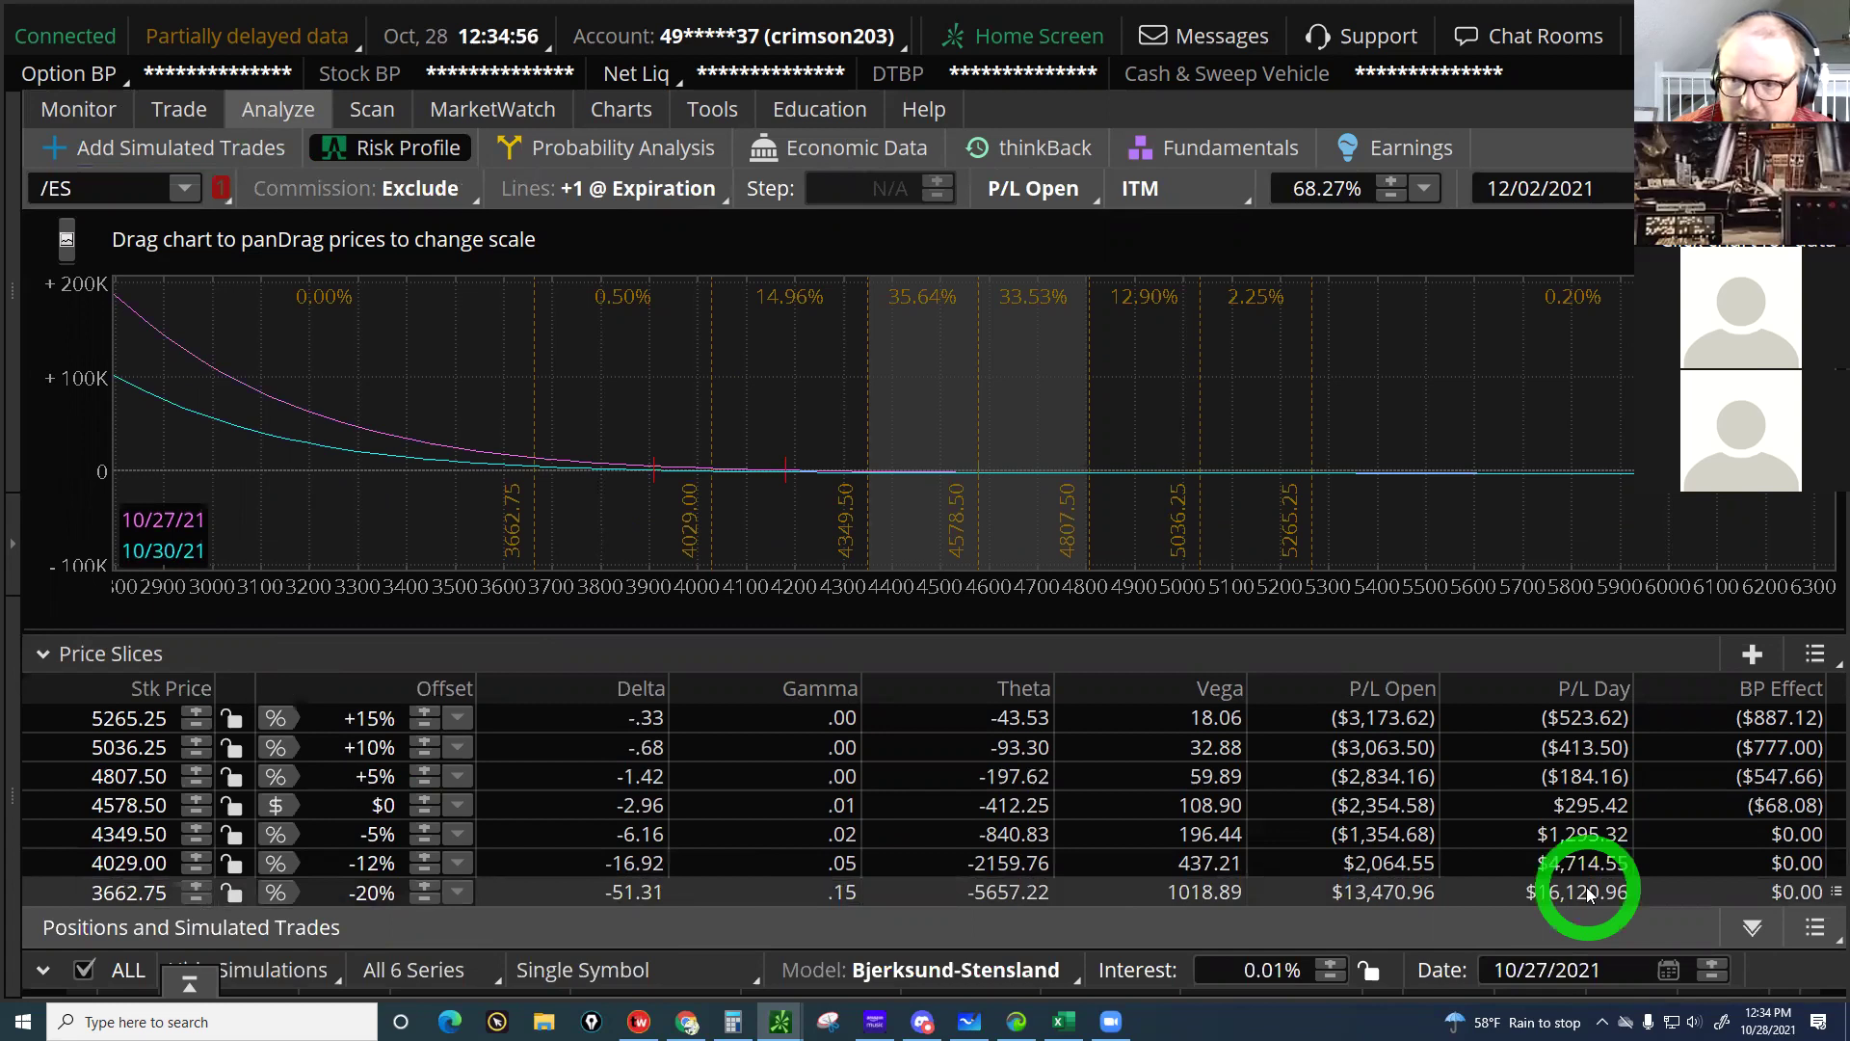
Set the analysis date to 10/28/2021 and check the day's P/L in the -20% price slice
left_click(1675, 966)
left_click(1595, 925)
left_click(1670, 744)
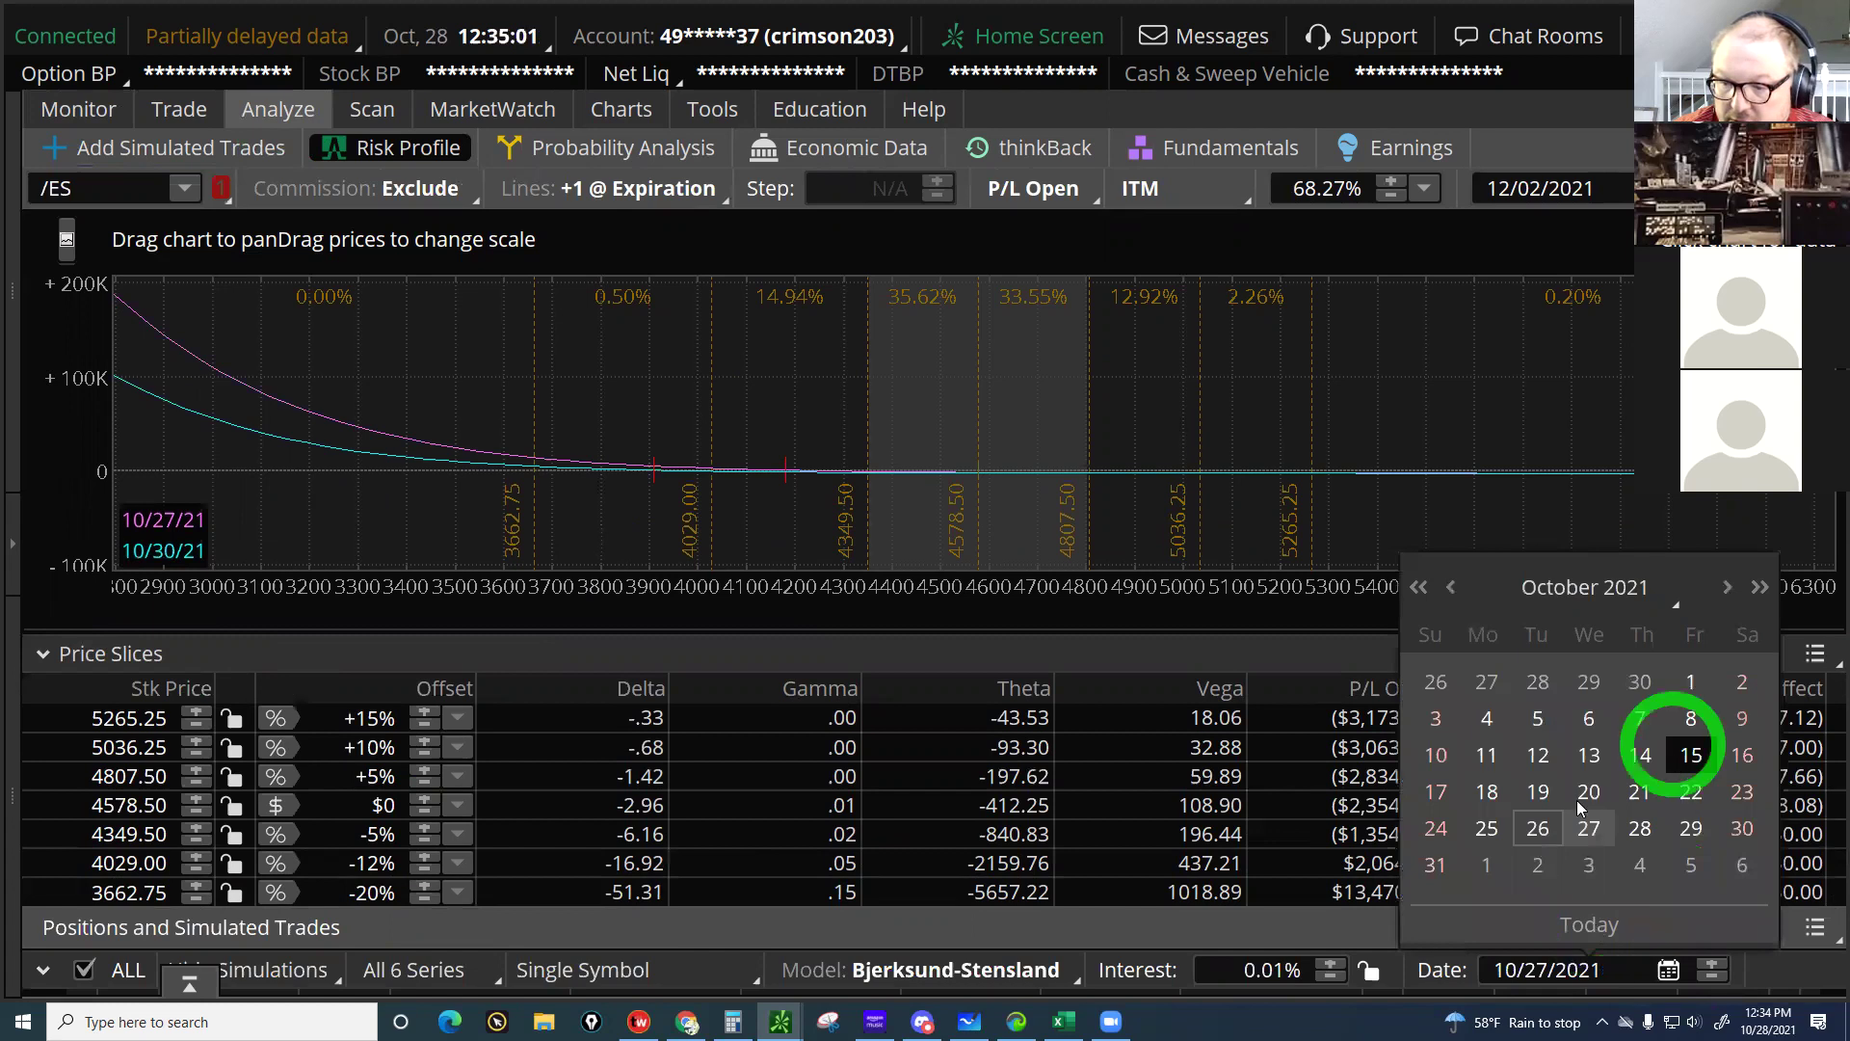
left_click(1627, 824)
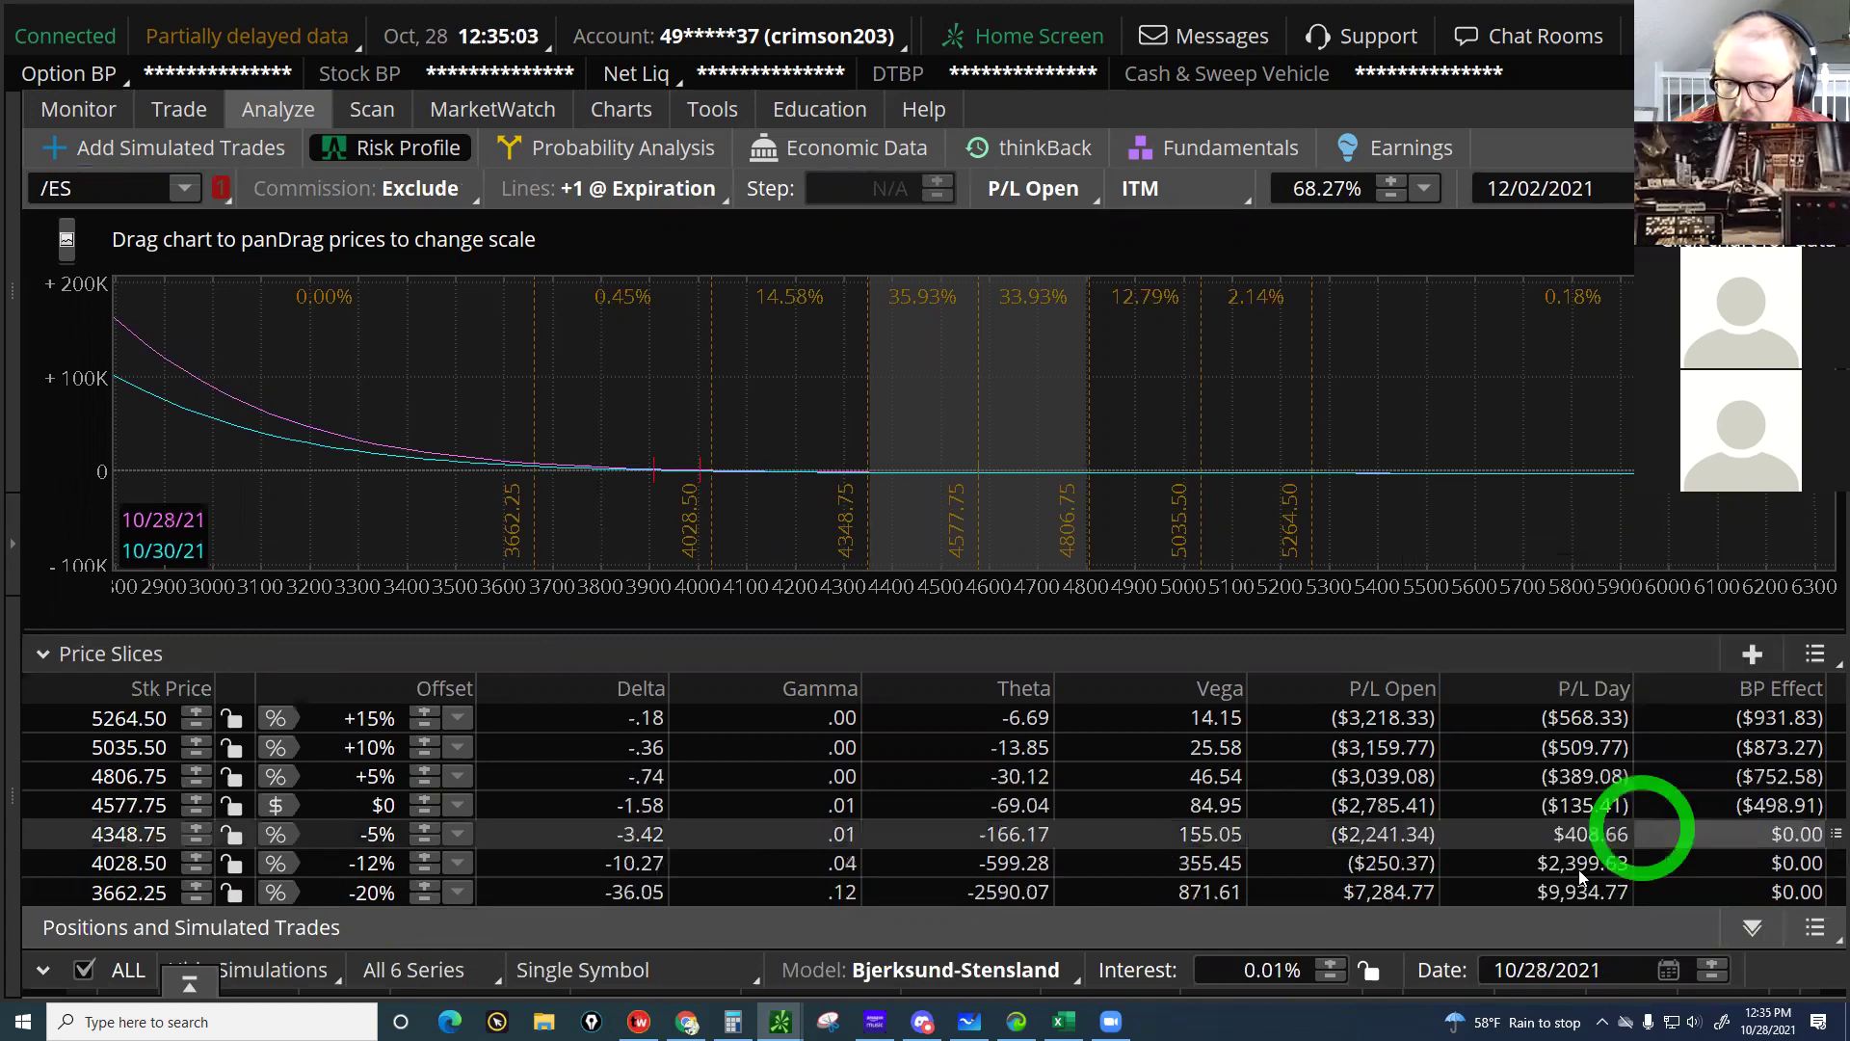
left_click(1585, 889)
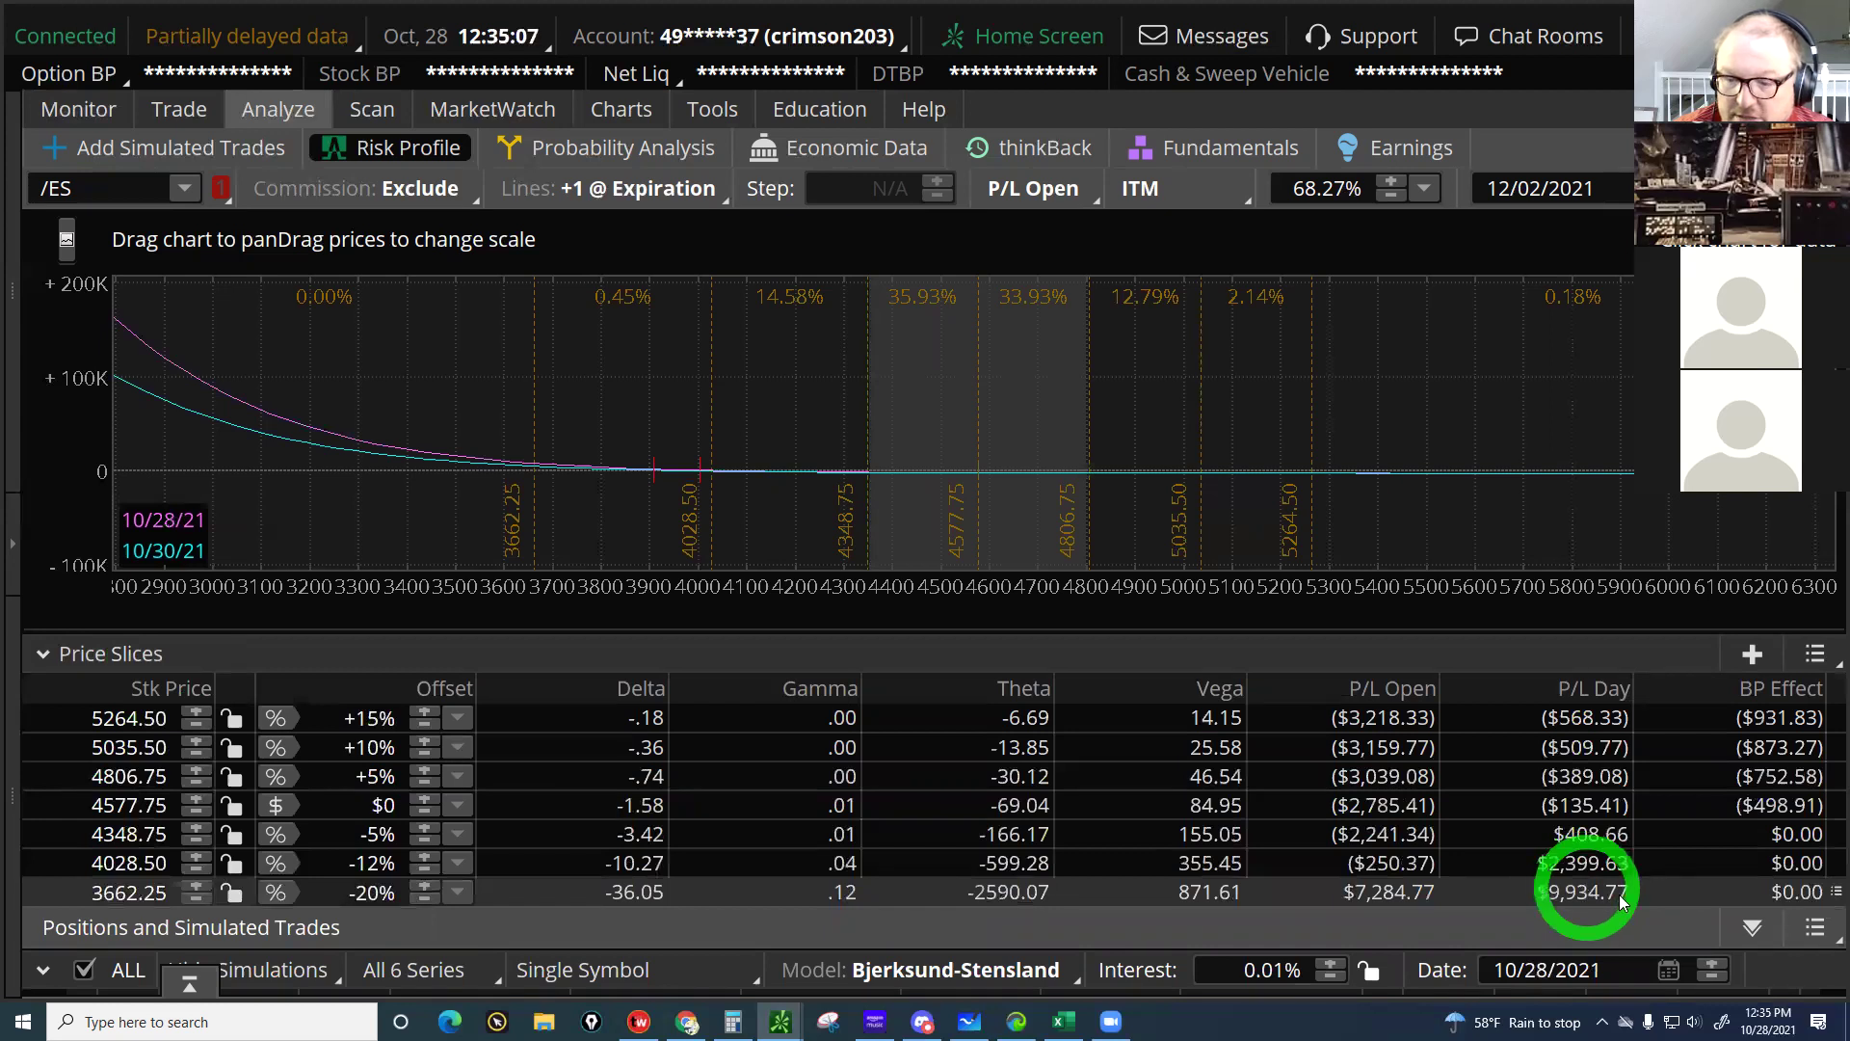
Set the risk profile lines to +4 @ Vol Step and slightly enlarge the chart
left_click(620, 200)
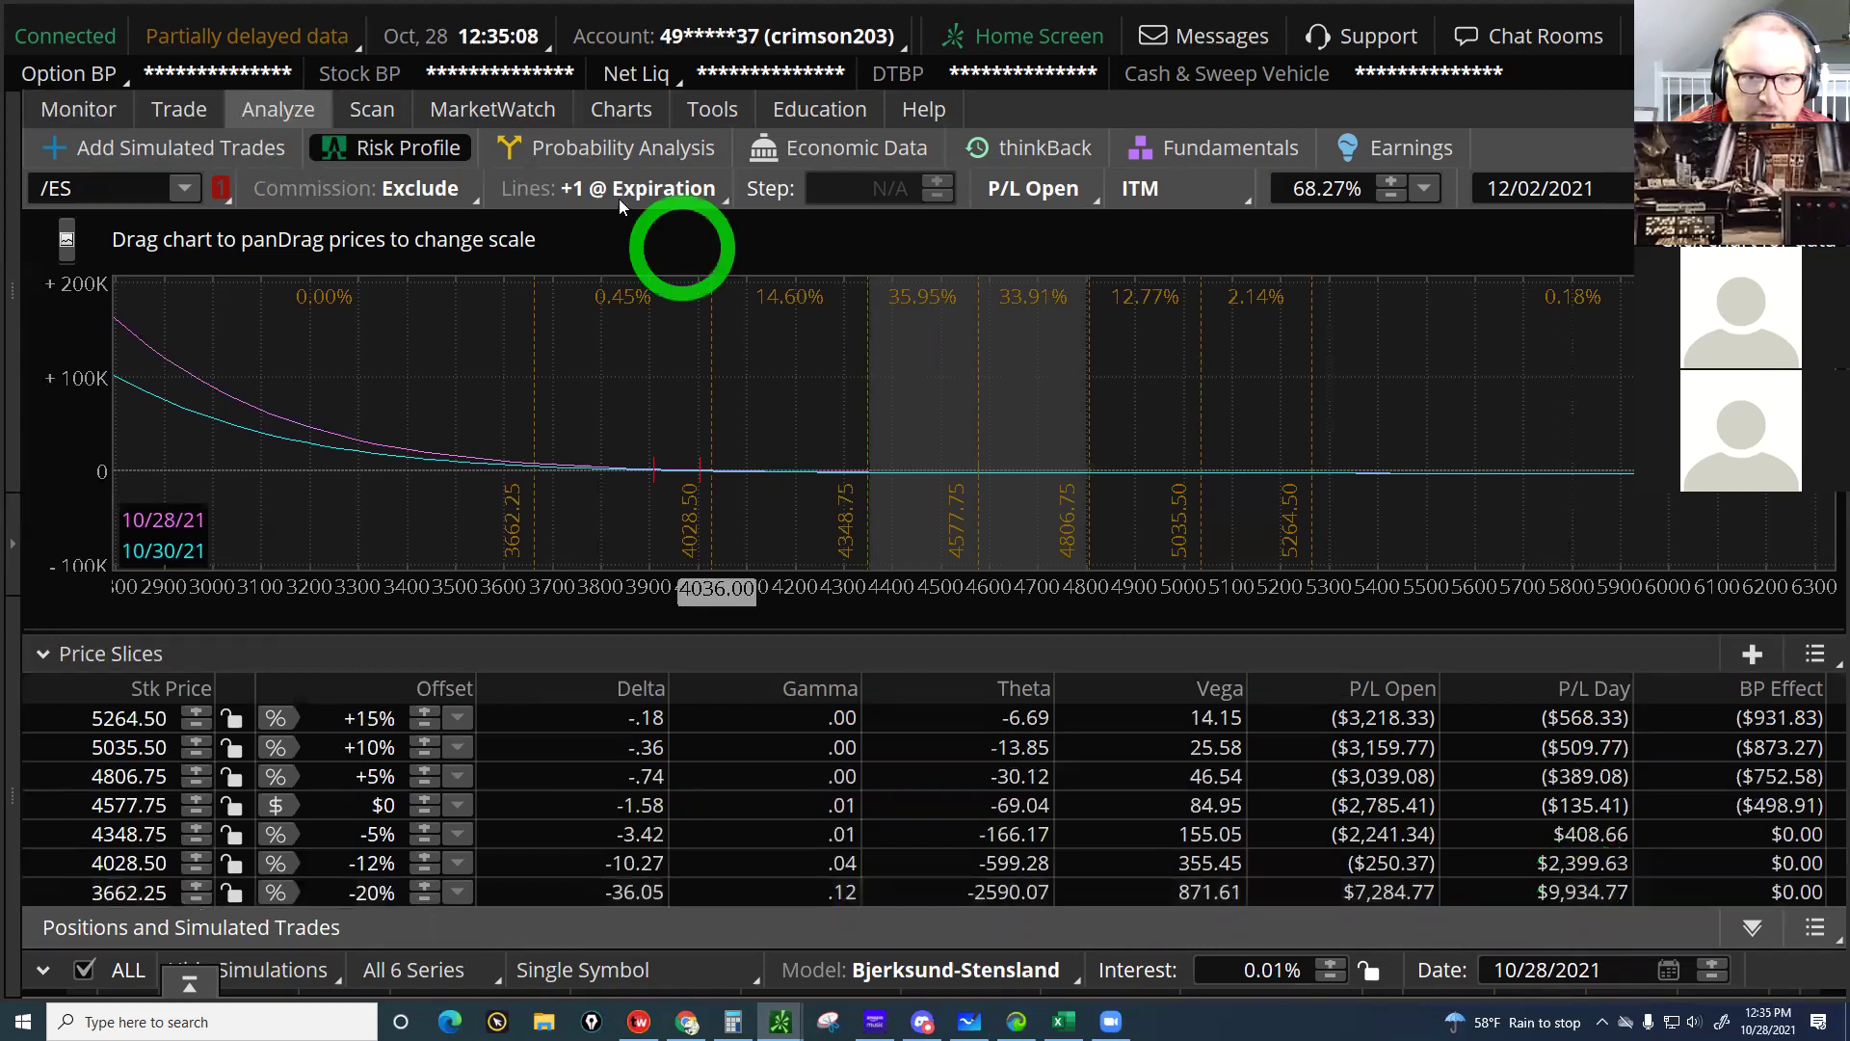
left_click(591, 368)
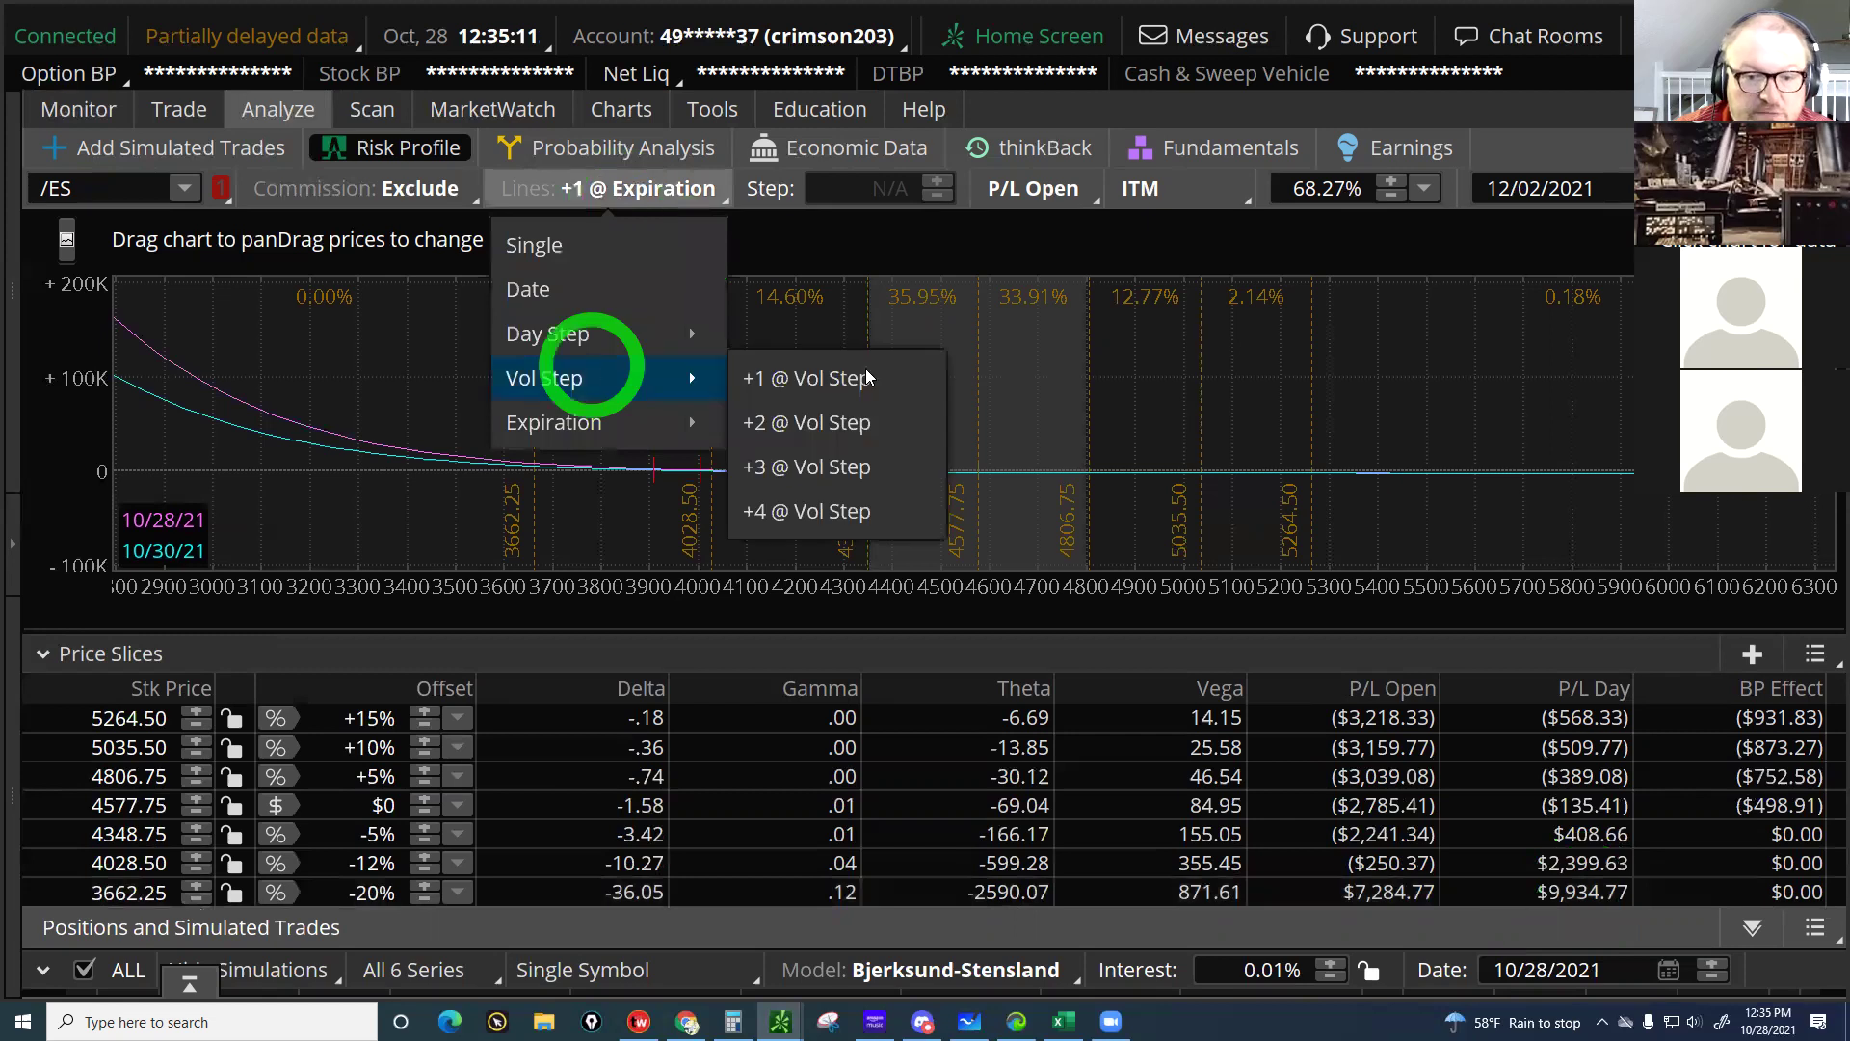
left_click(824, 514)
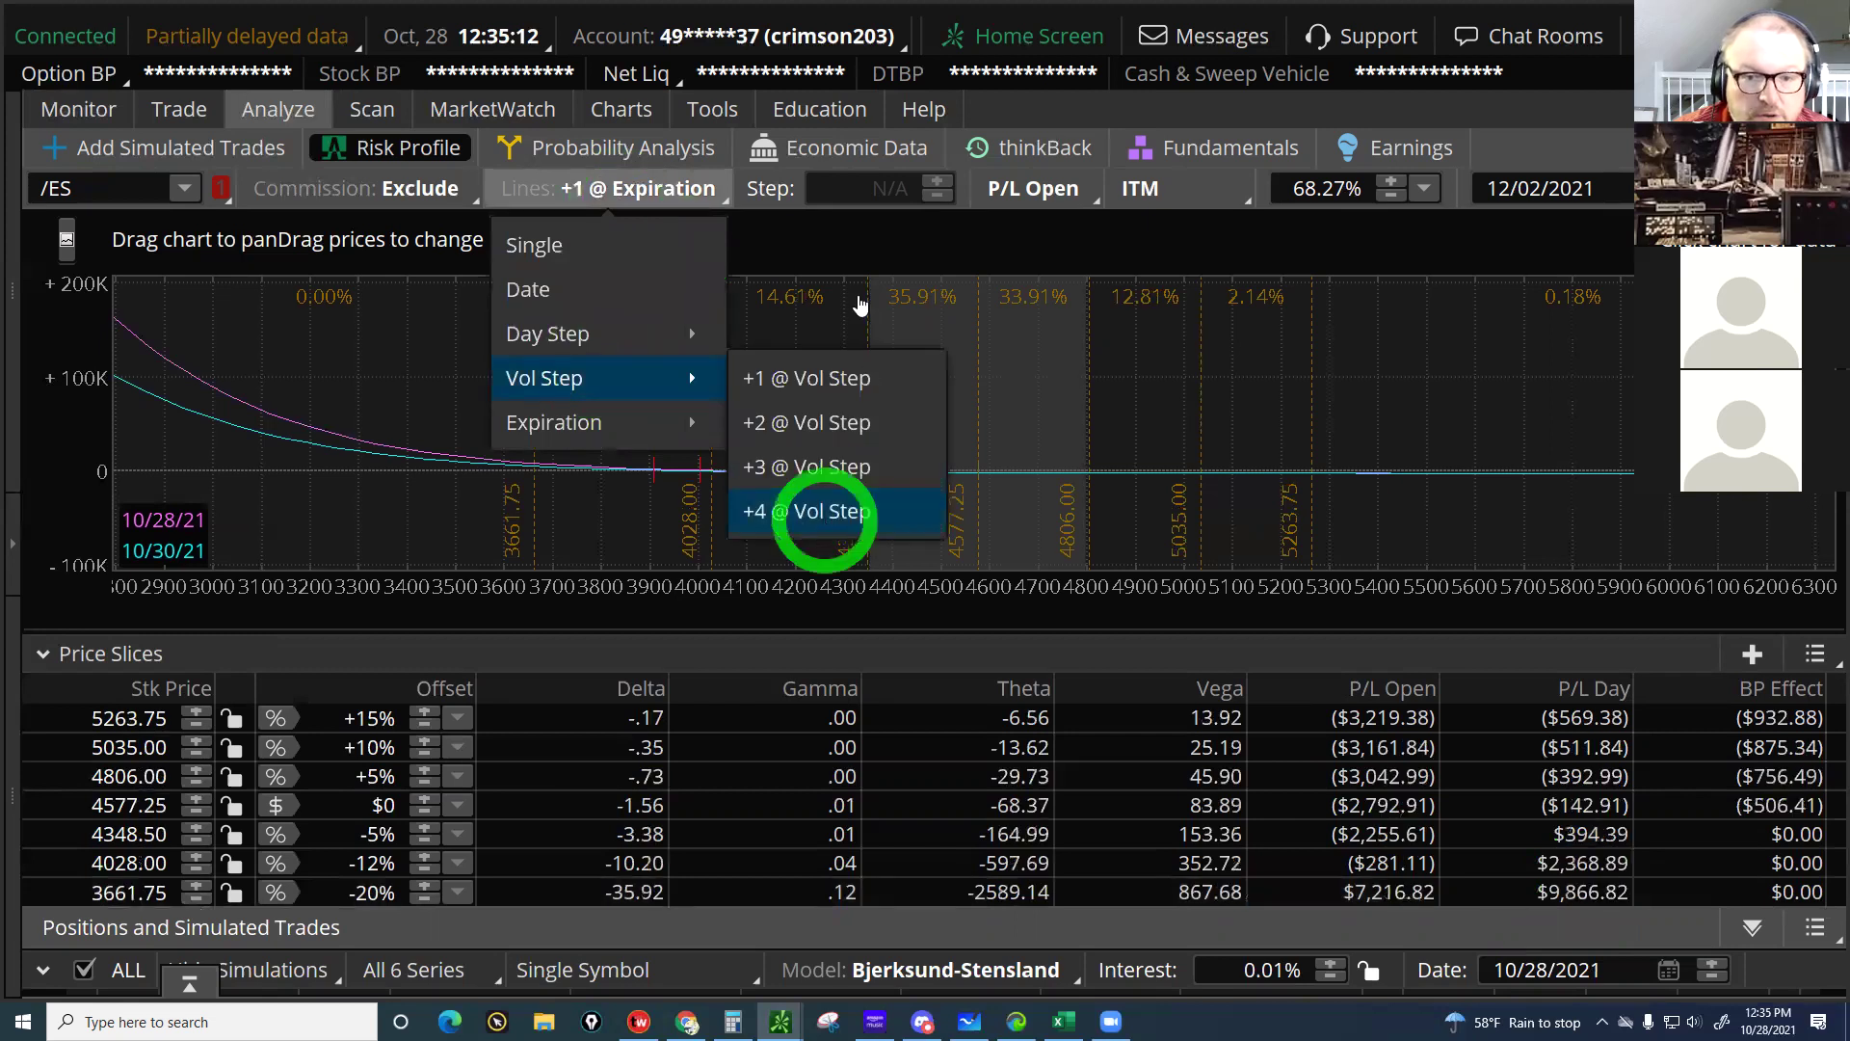
left_click(1015, 629)
left_click_drag(1016, 630, 1027, 775)
Compare the /ES P/L across the volatility lines at the current price and down to the -20% slice
left_click(980, 530)
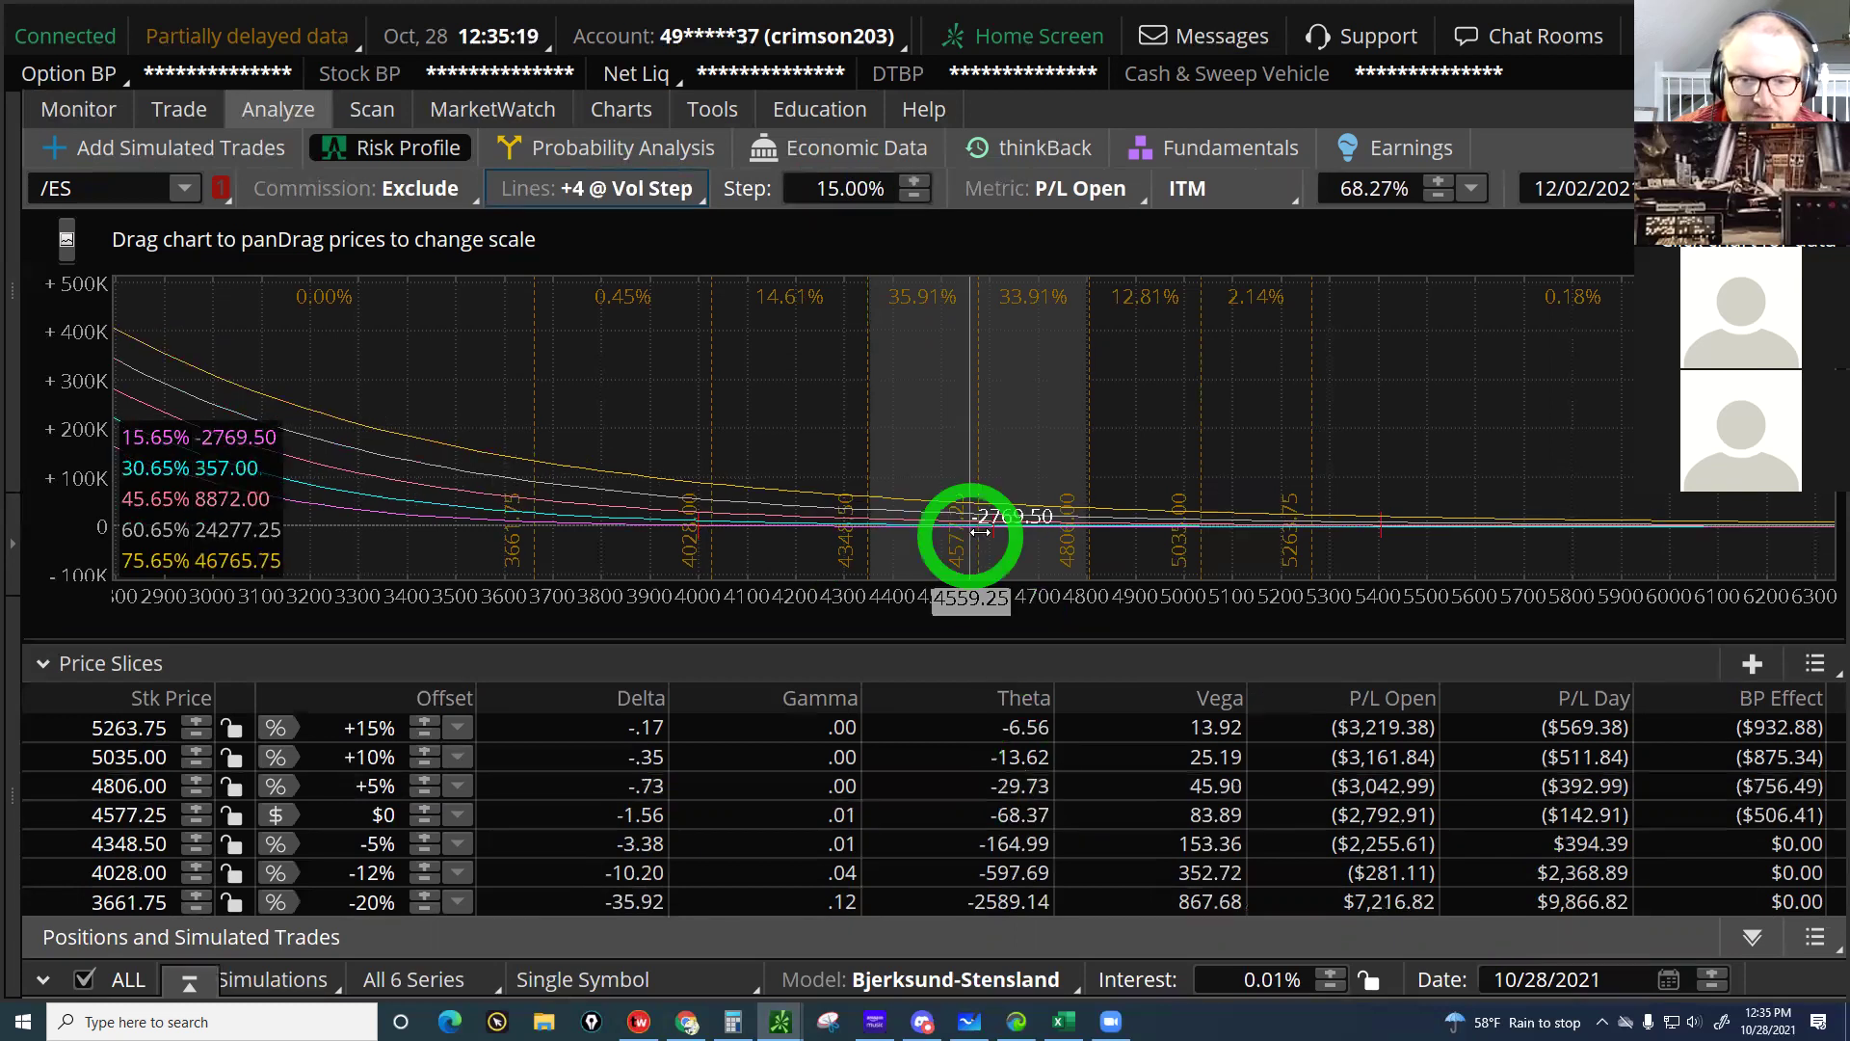
left_click(839, 525)
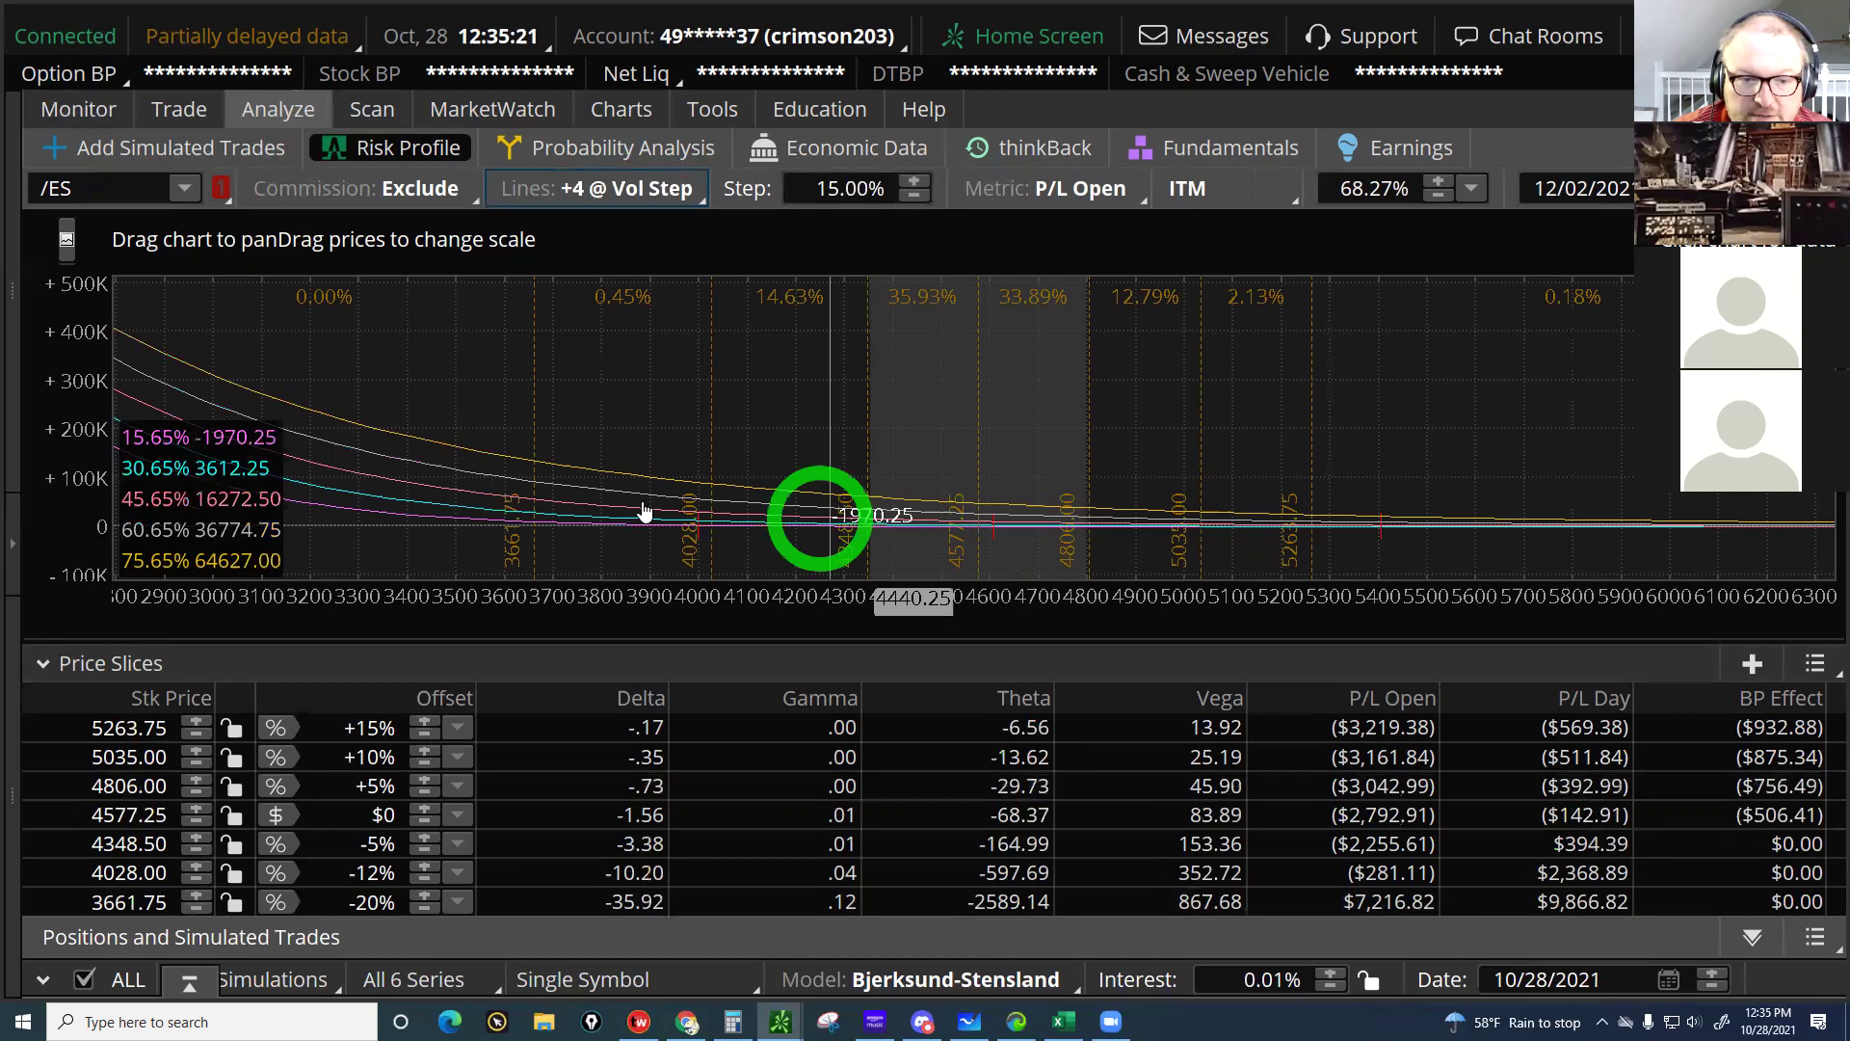
left_click(507, 494)
left_click(534, 499)
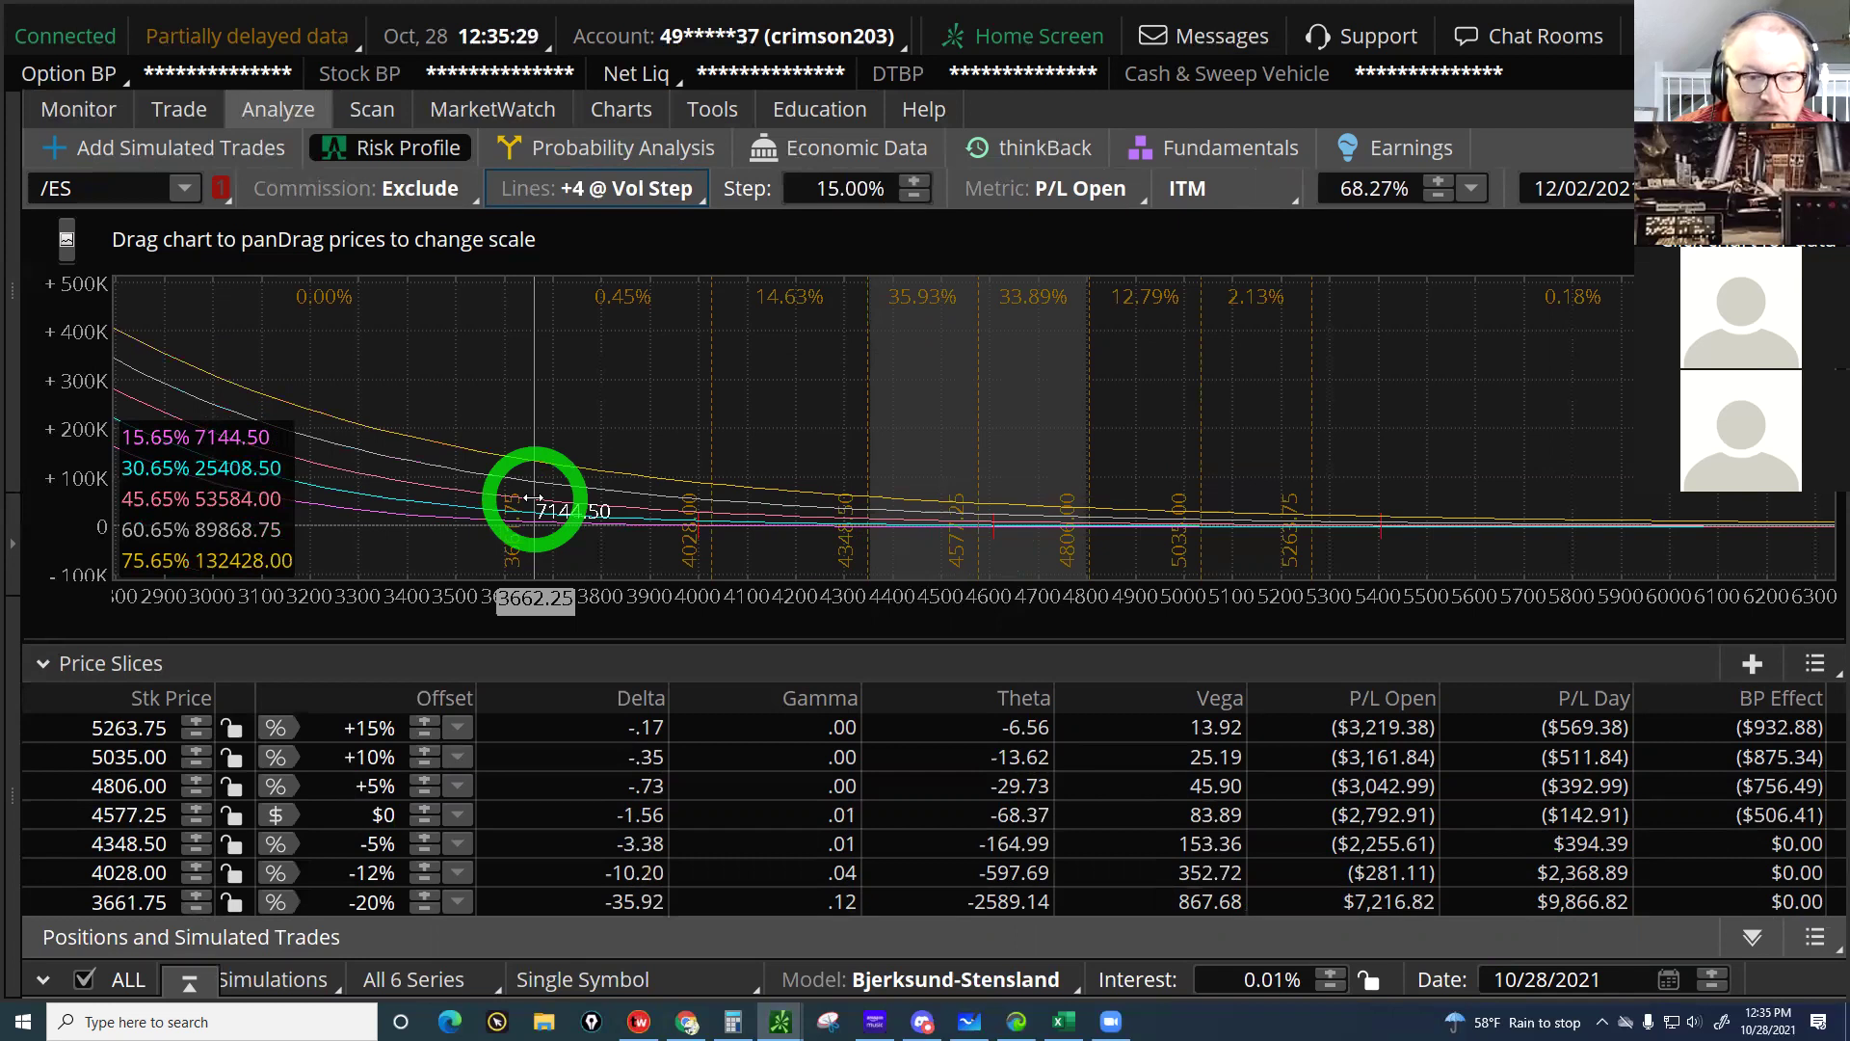
left_click(800, 558)
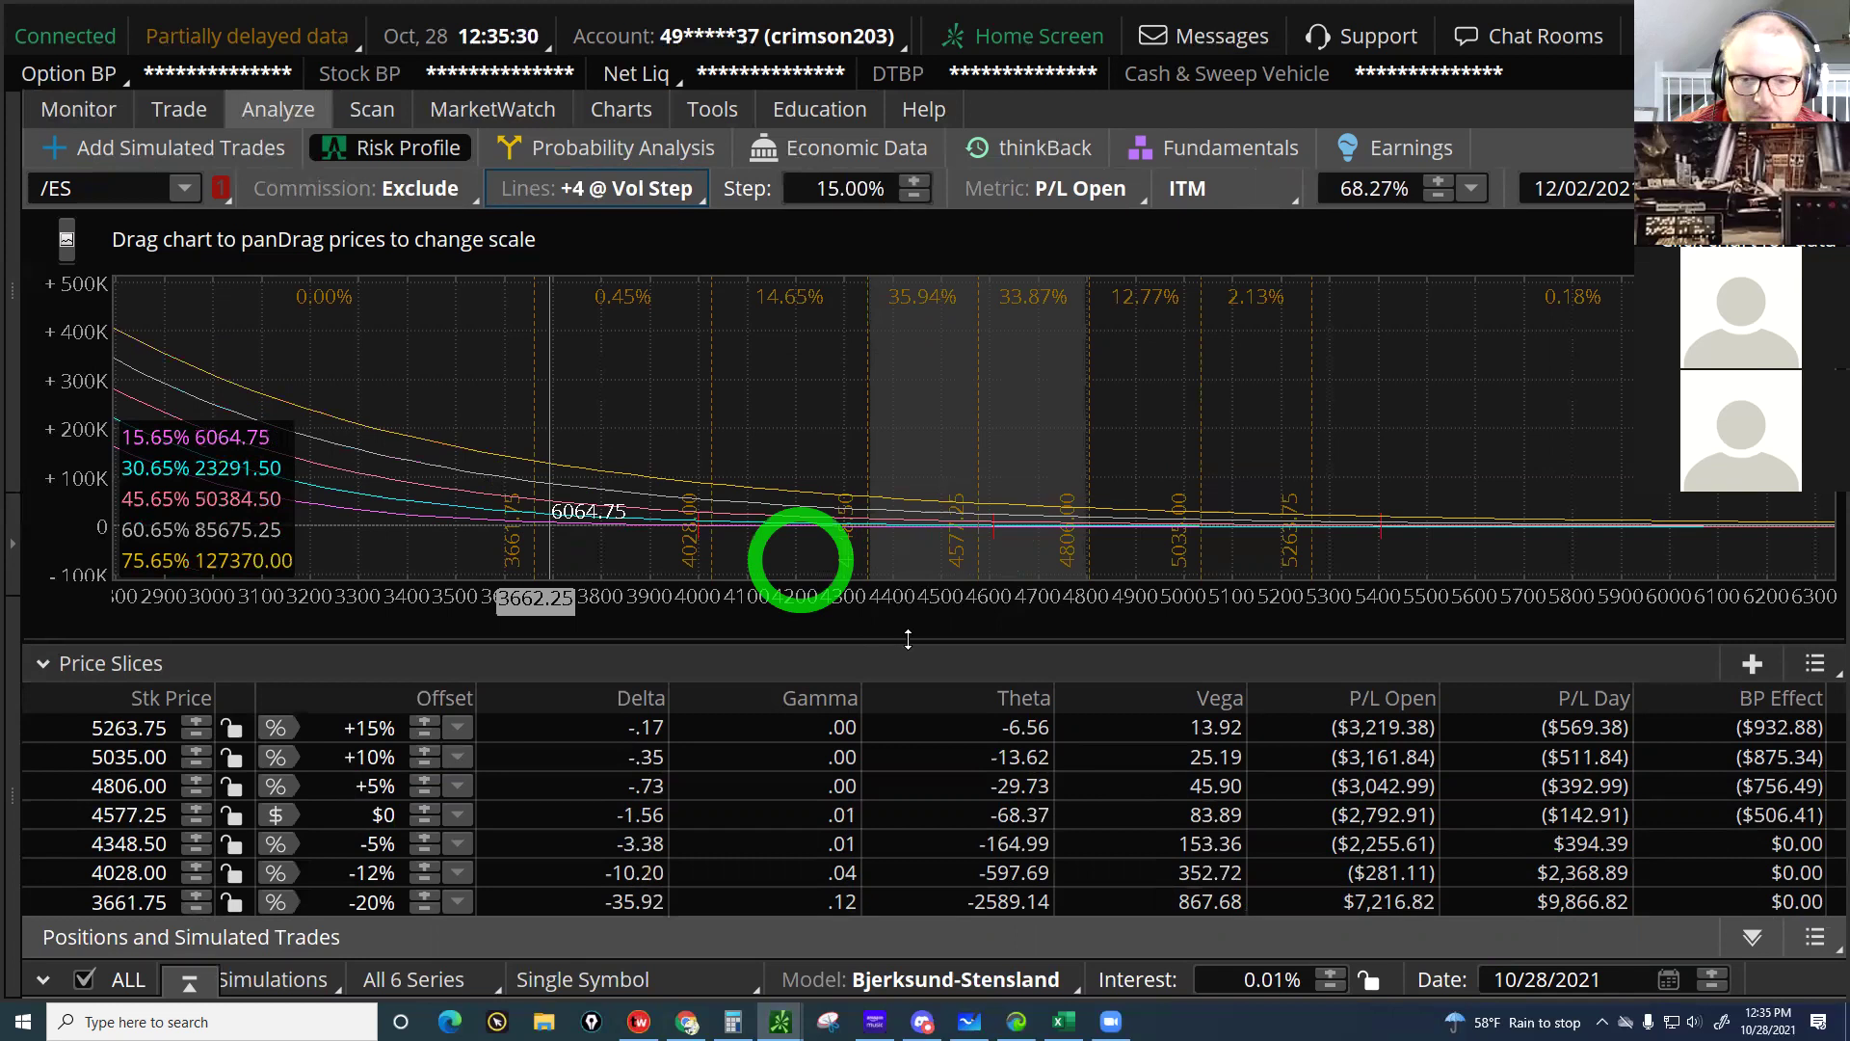
Switch the risk profile to Portfolio, Beta Weighted and inspect the volatility lines' P/L at the -20% slice
left_click_drag(908, 638, 879, 470)
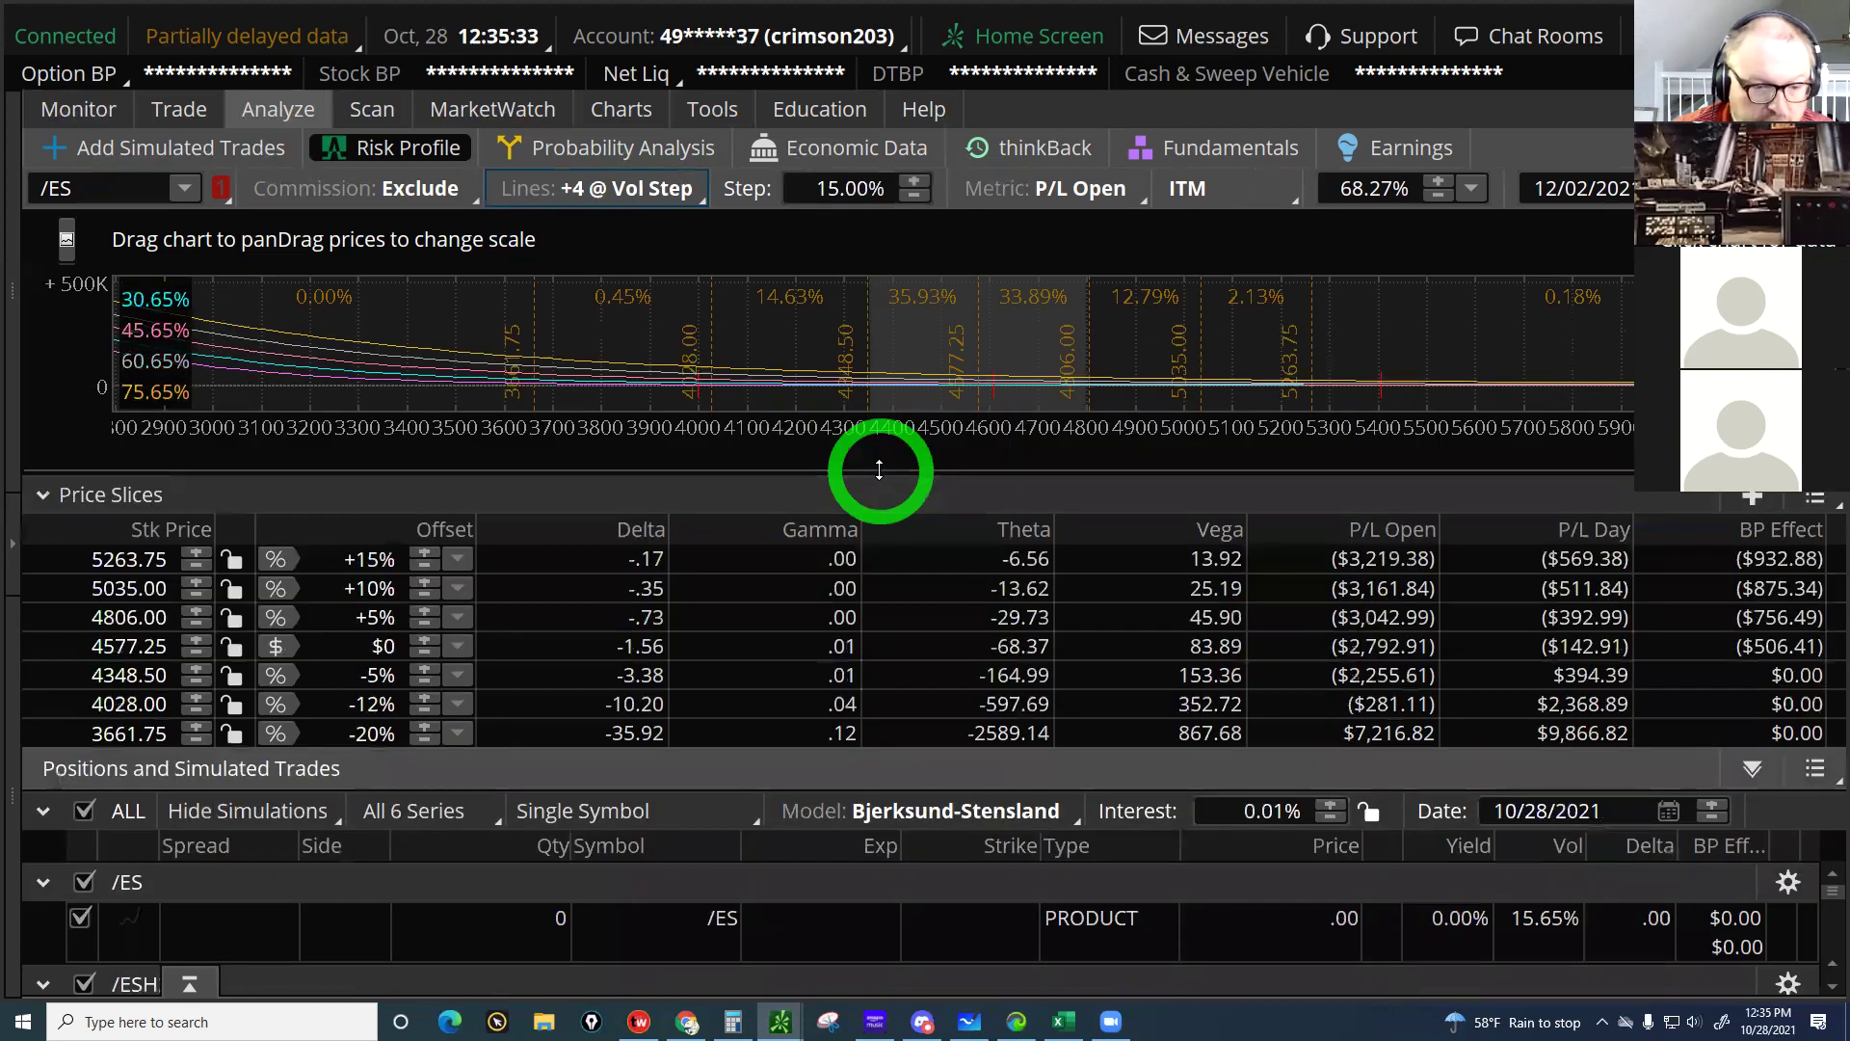
left_click(615, 817)
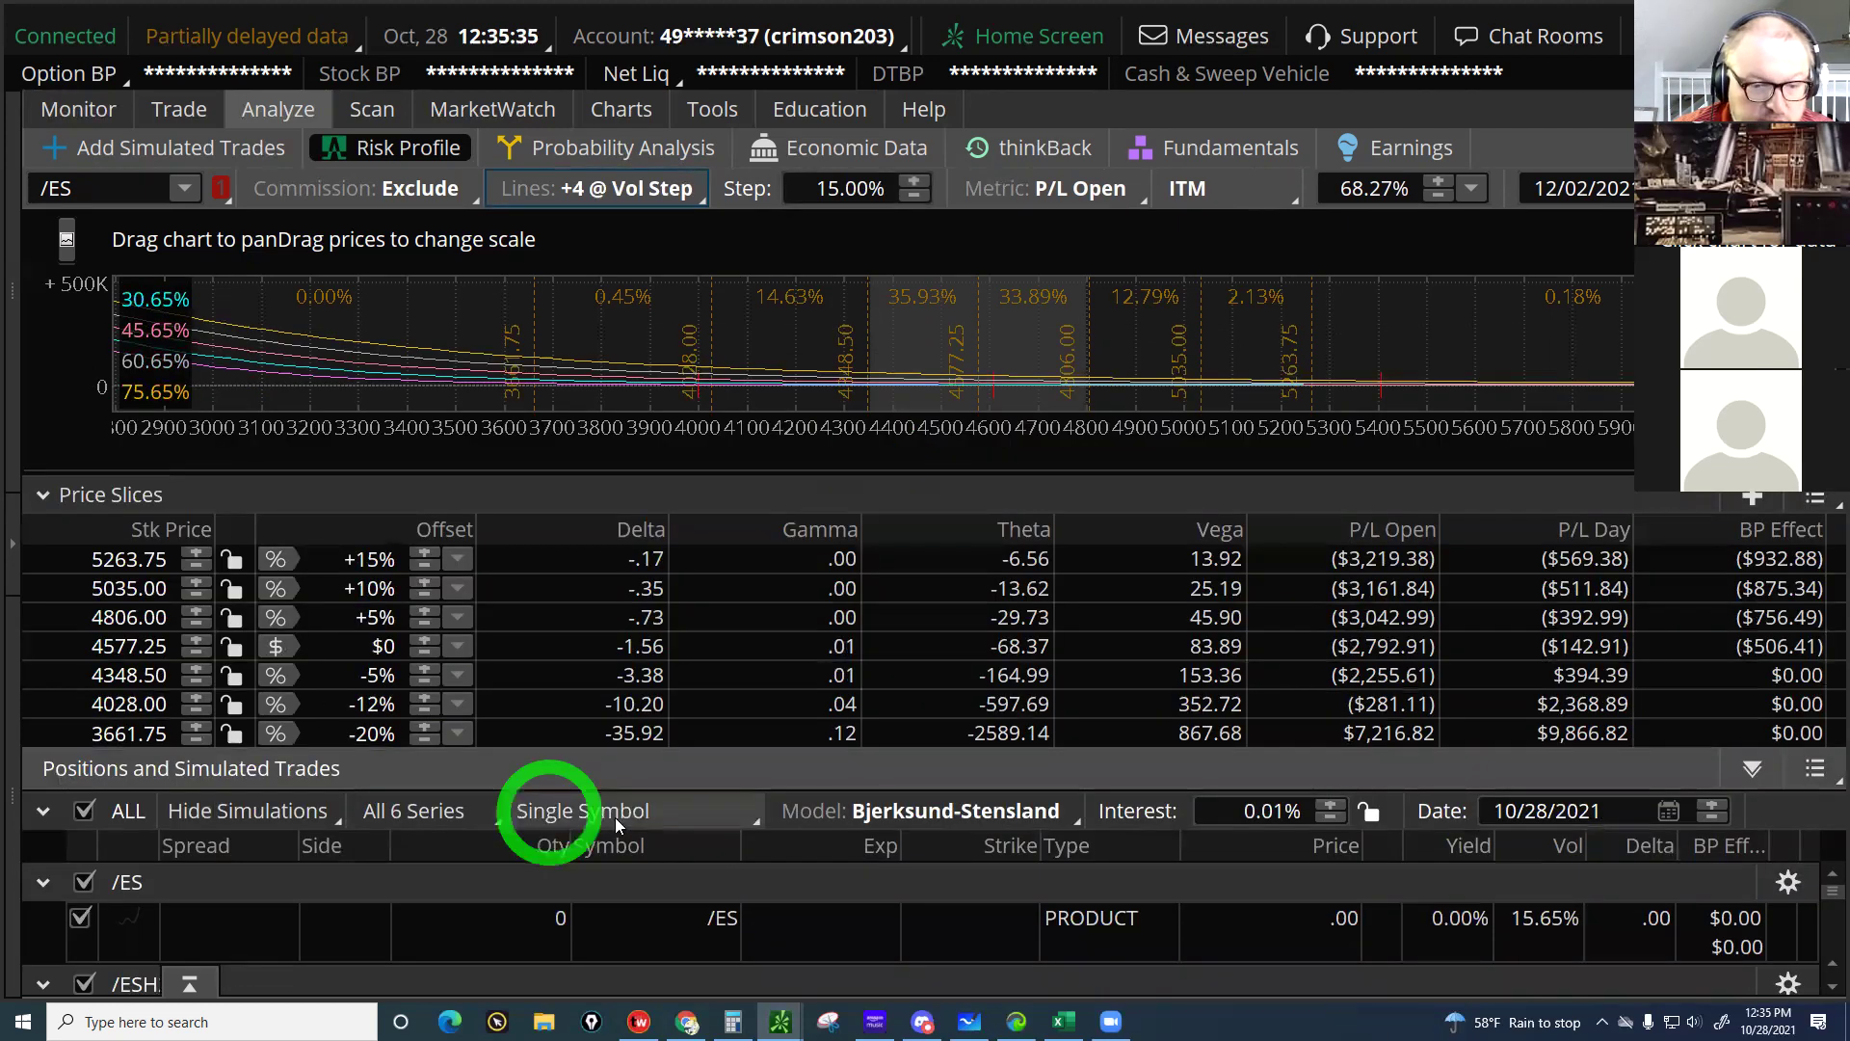
left_click(614, 817)
left_click(599, 910)
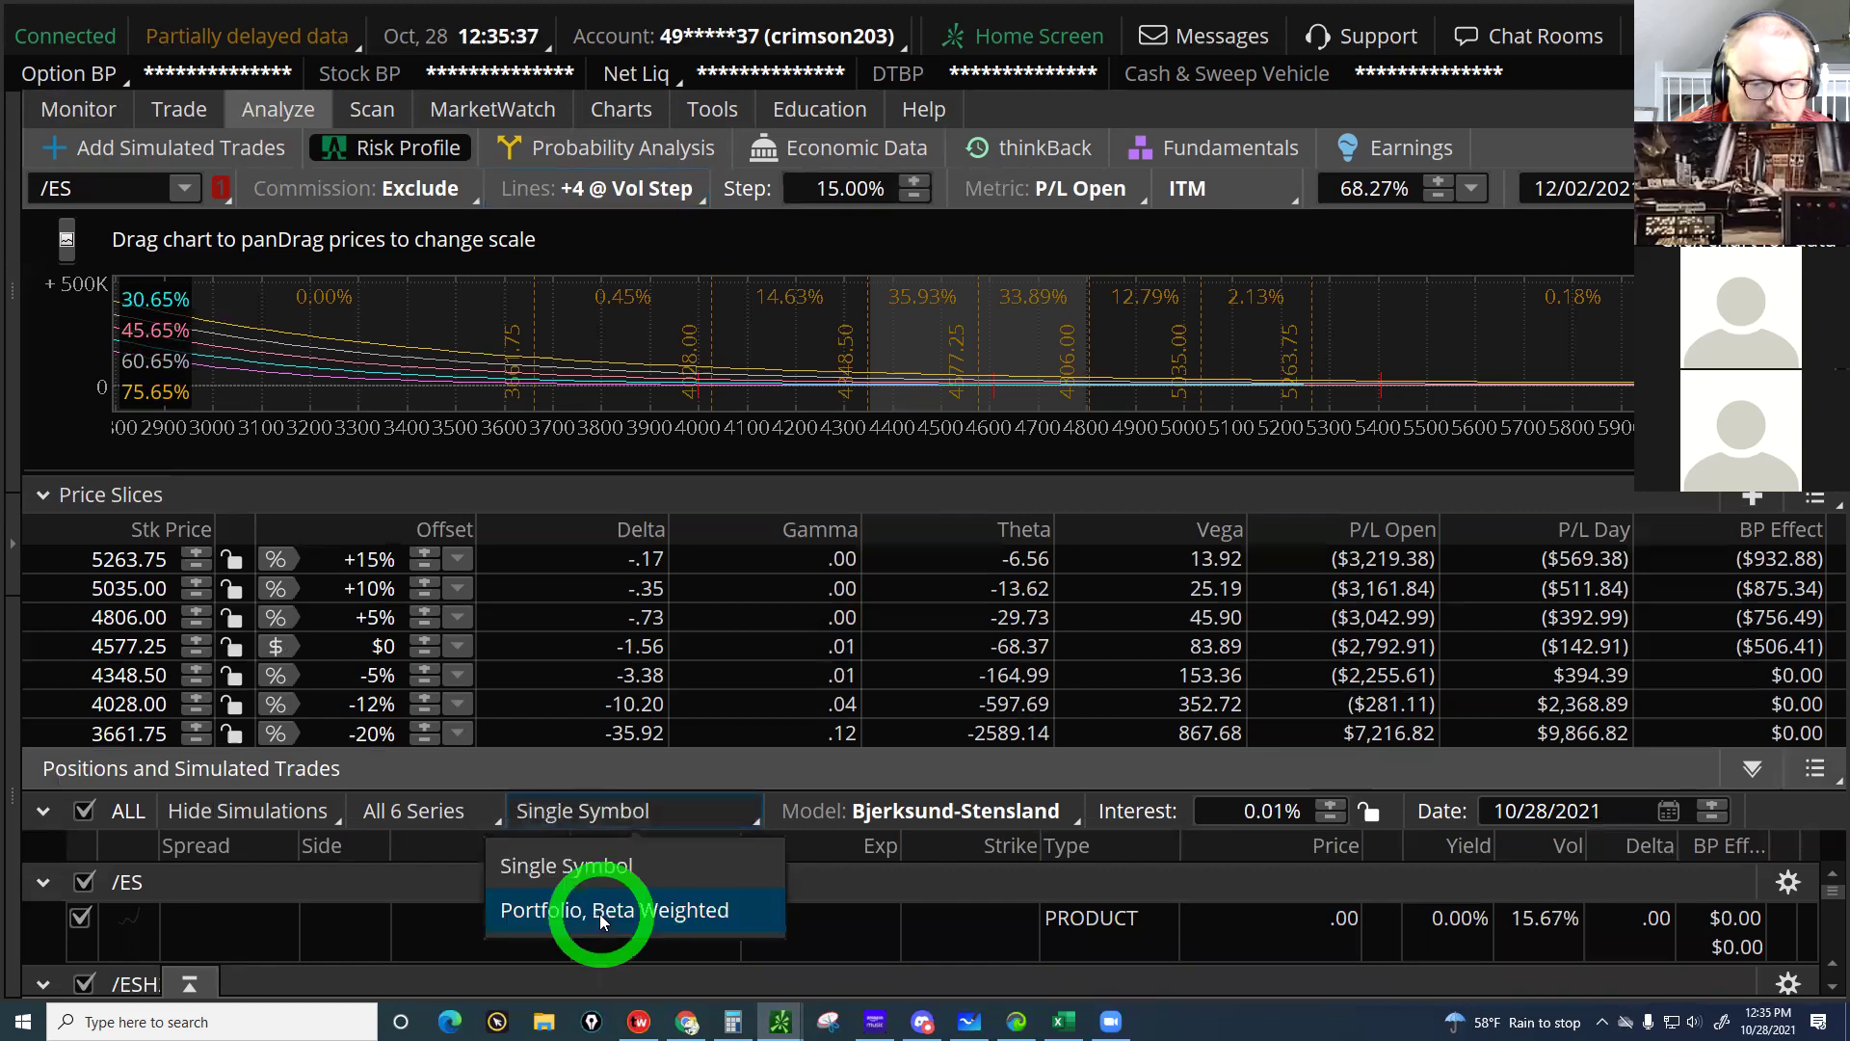
left_click(923, 475)
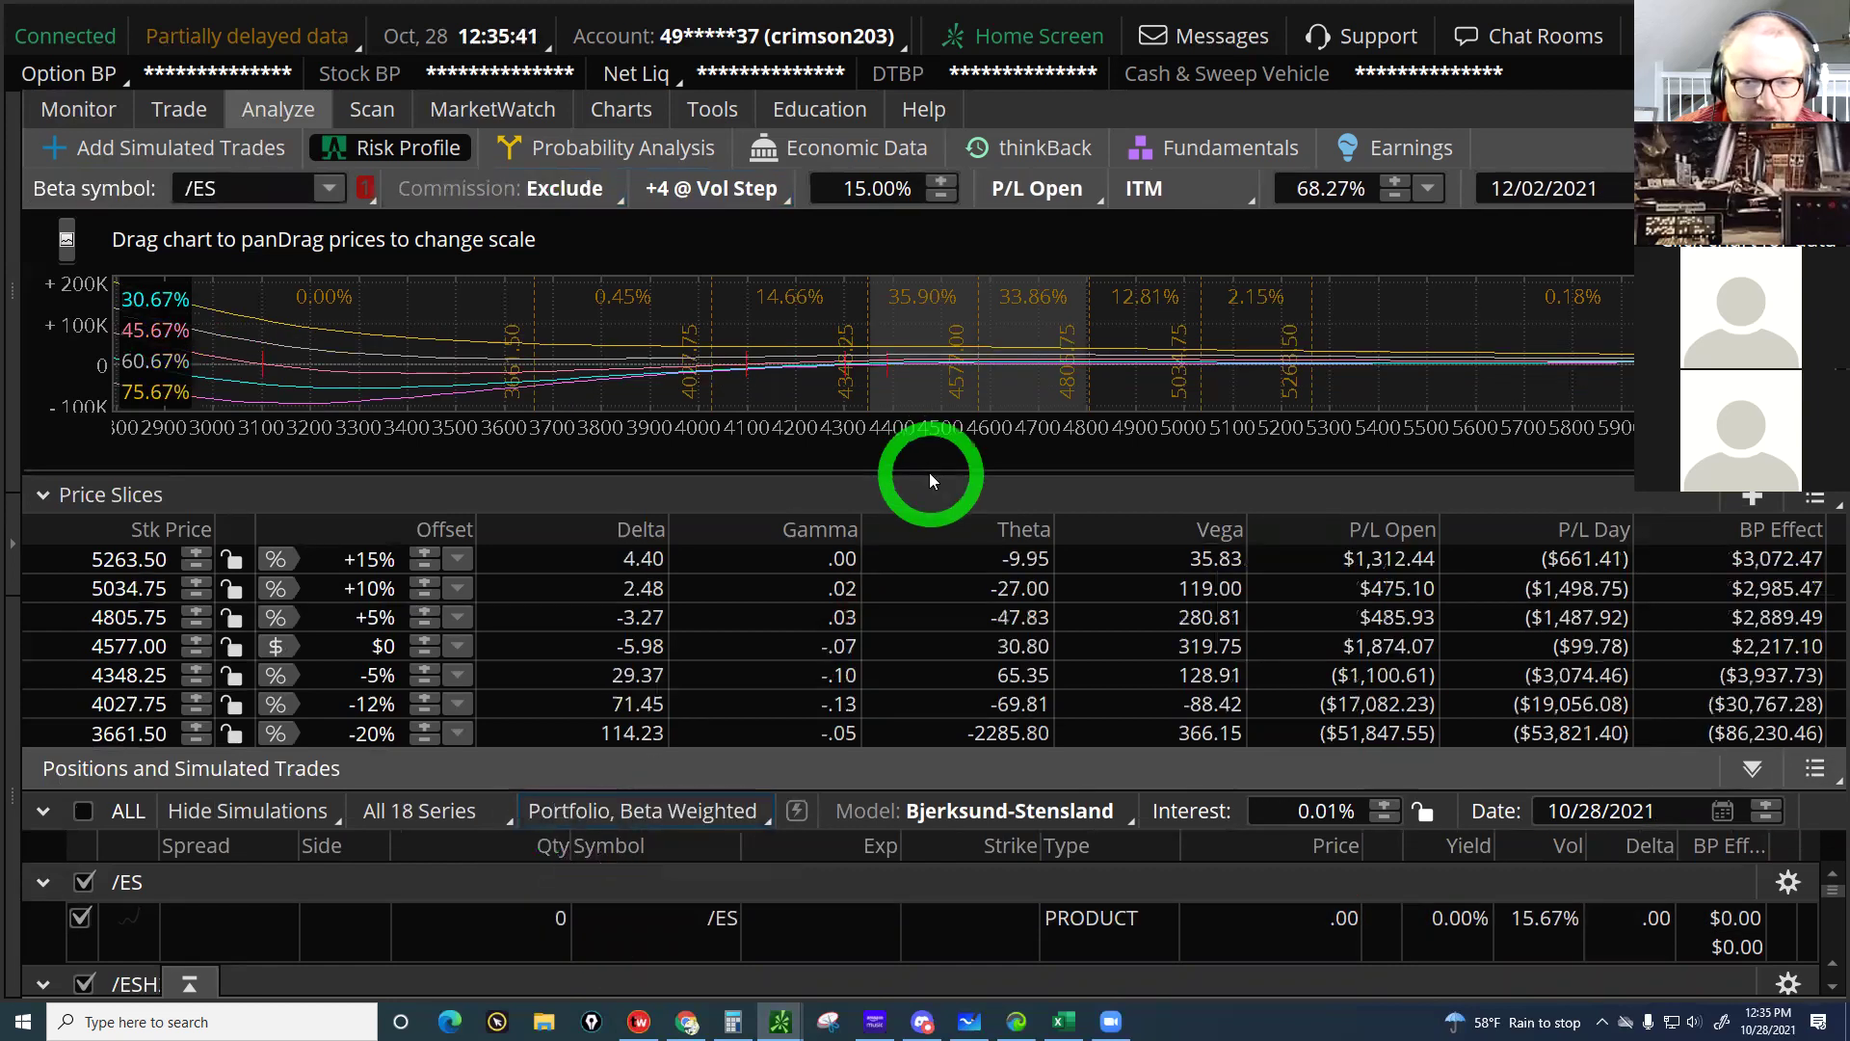
left_click_drag(929, 469, 945, 640)
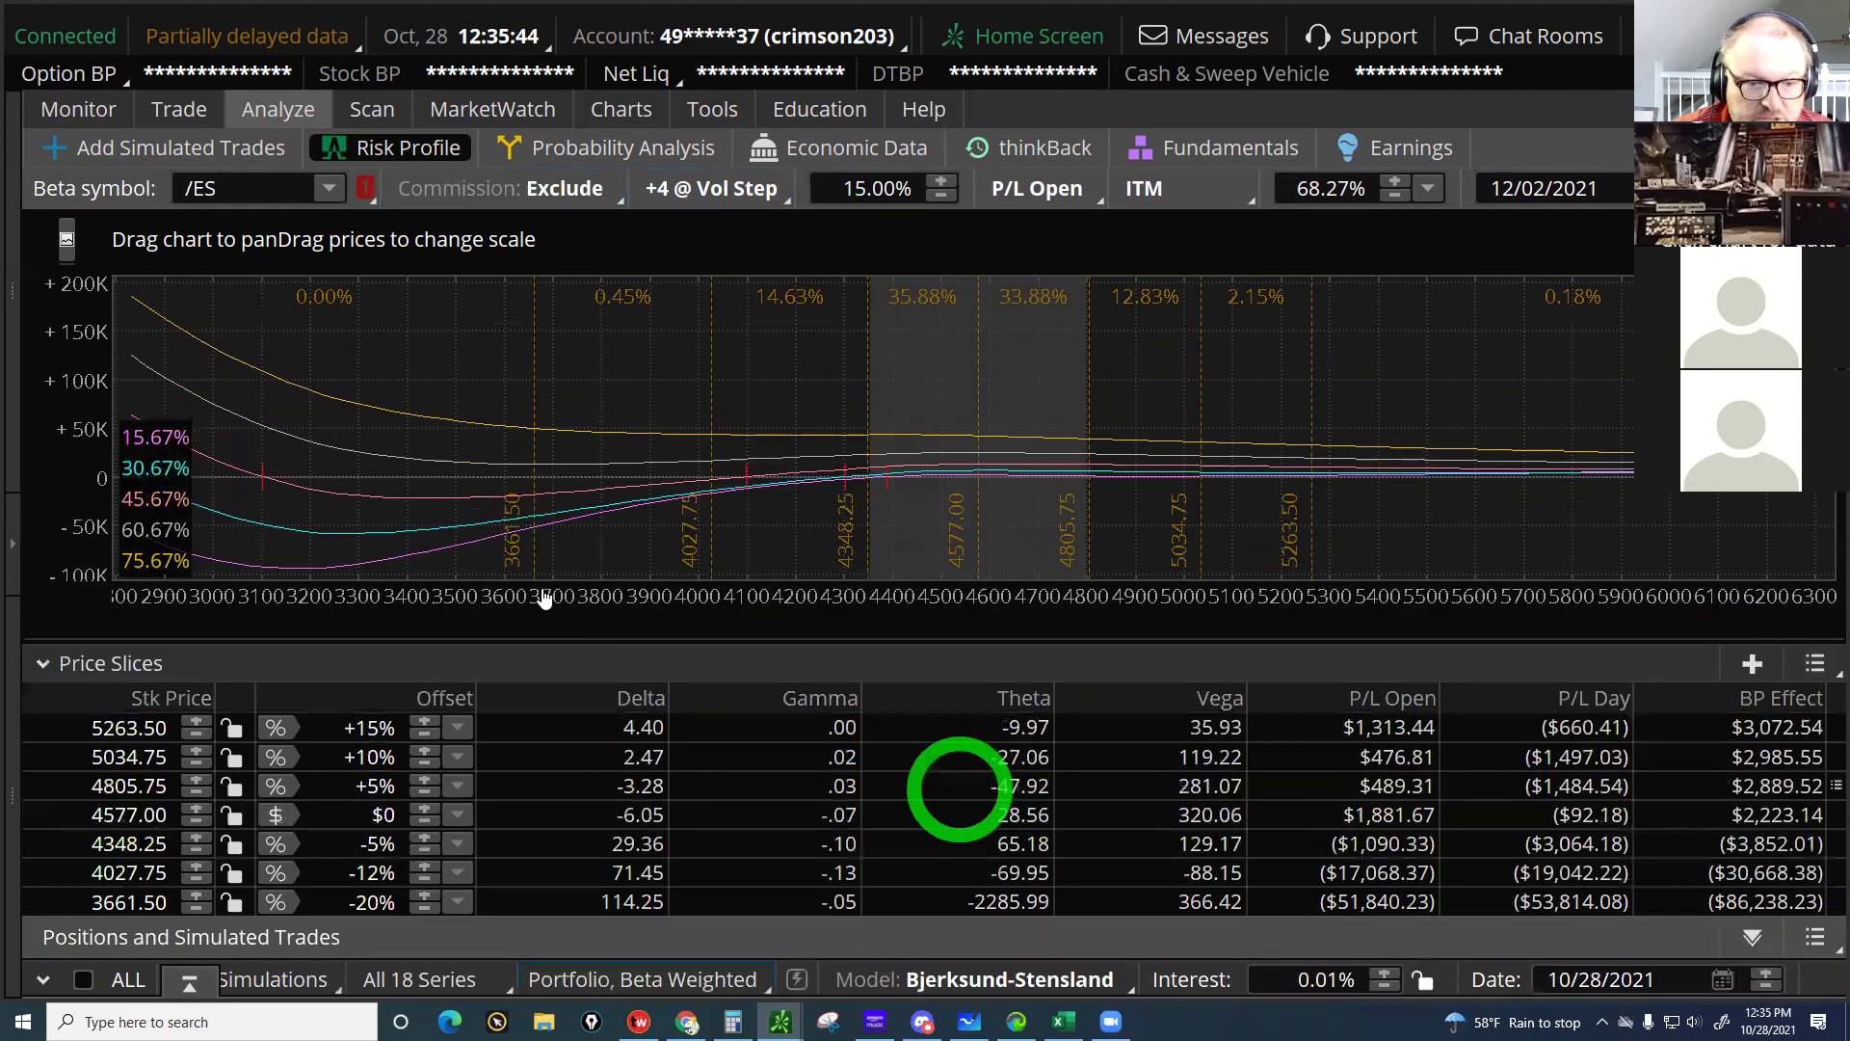
left_click(533, 564)
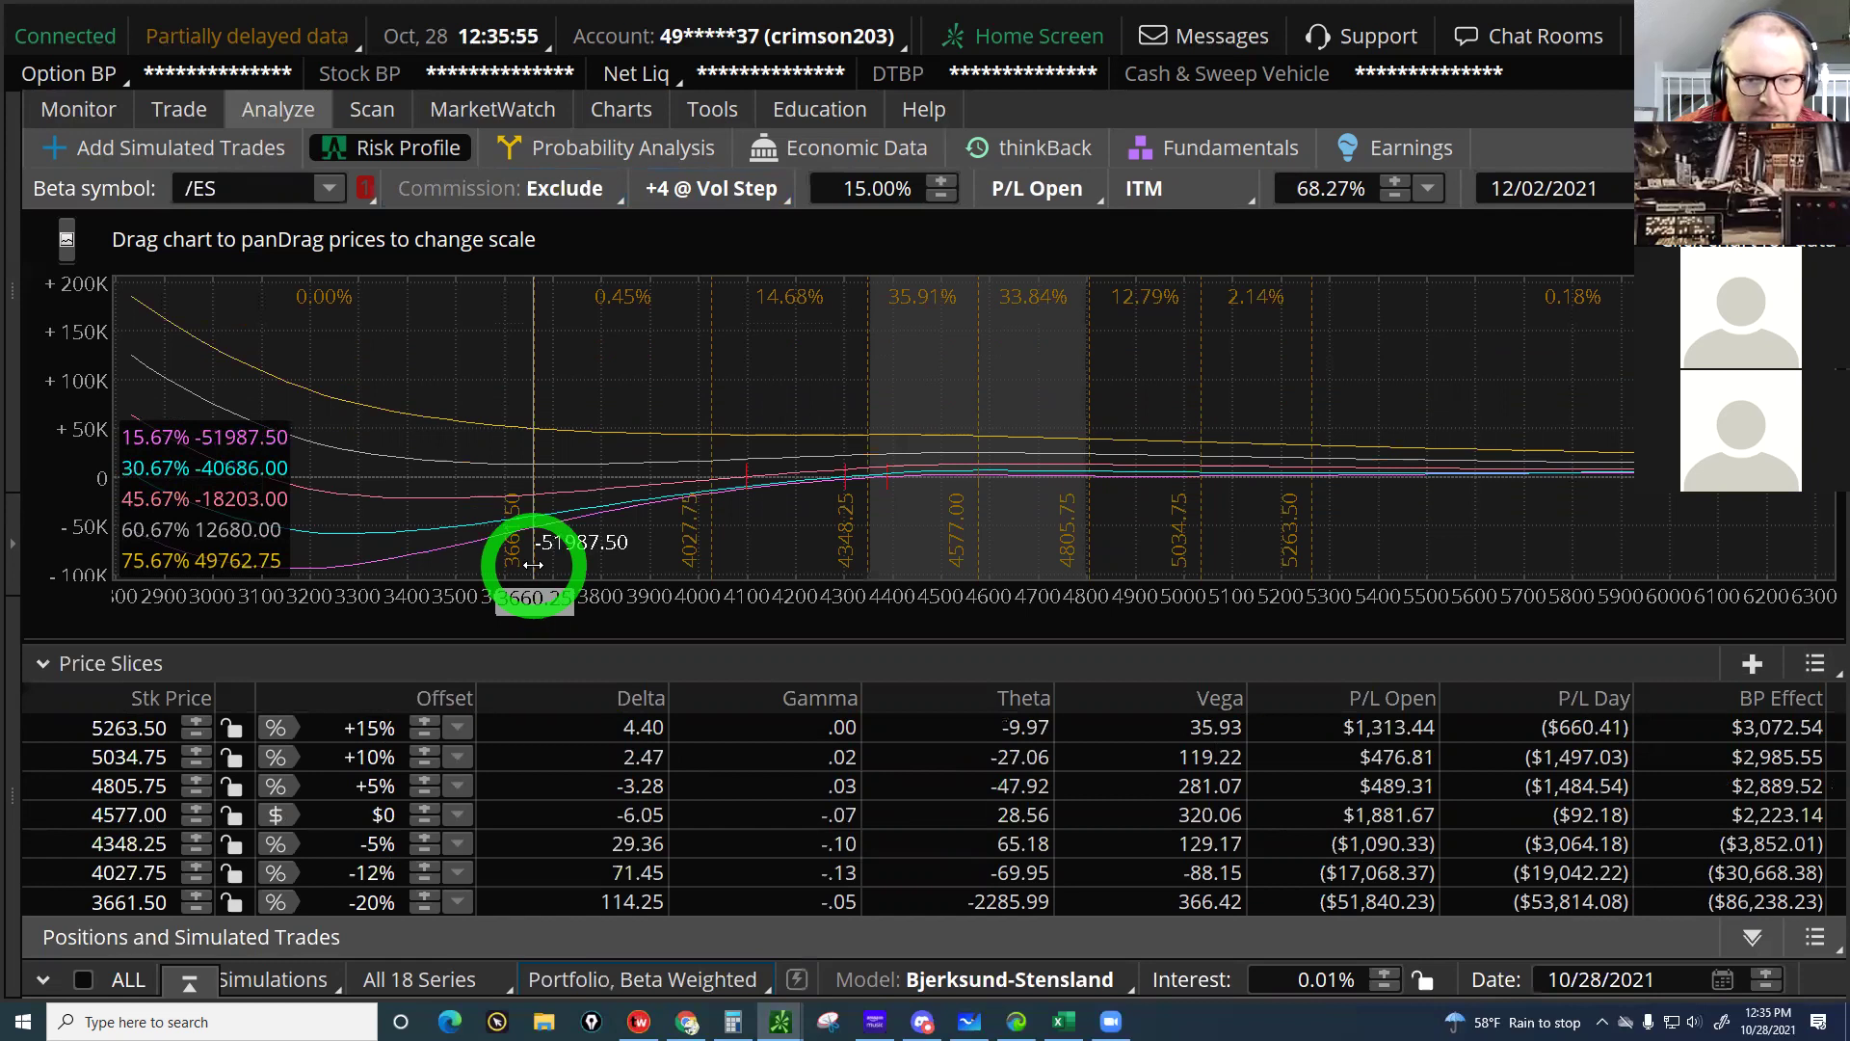
Shrink the risk profile chart, then open the account's activity and positions and show the position statement by groups
left_click_drag(966, 638, 964, 445)
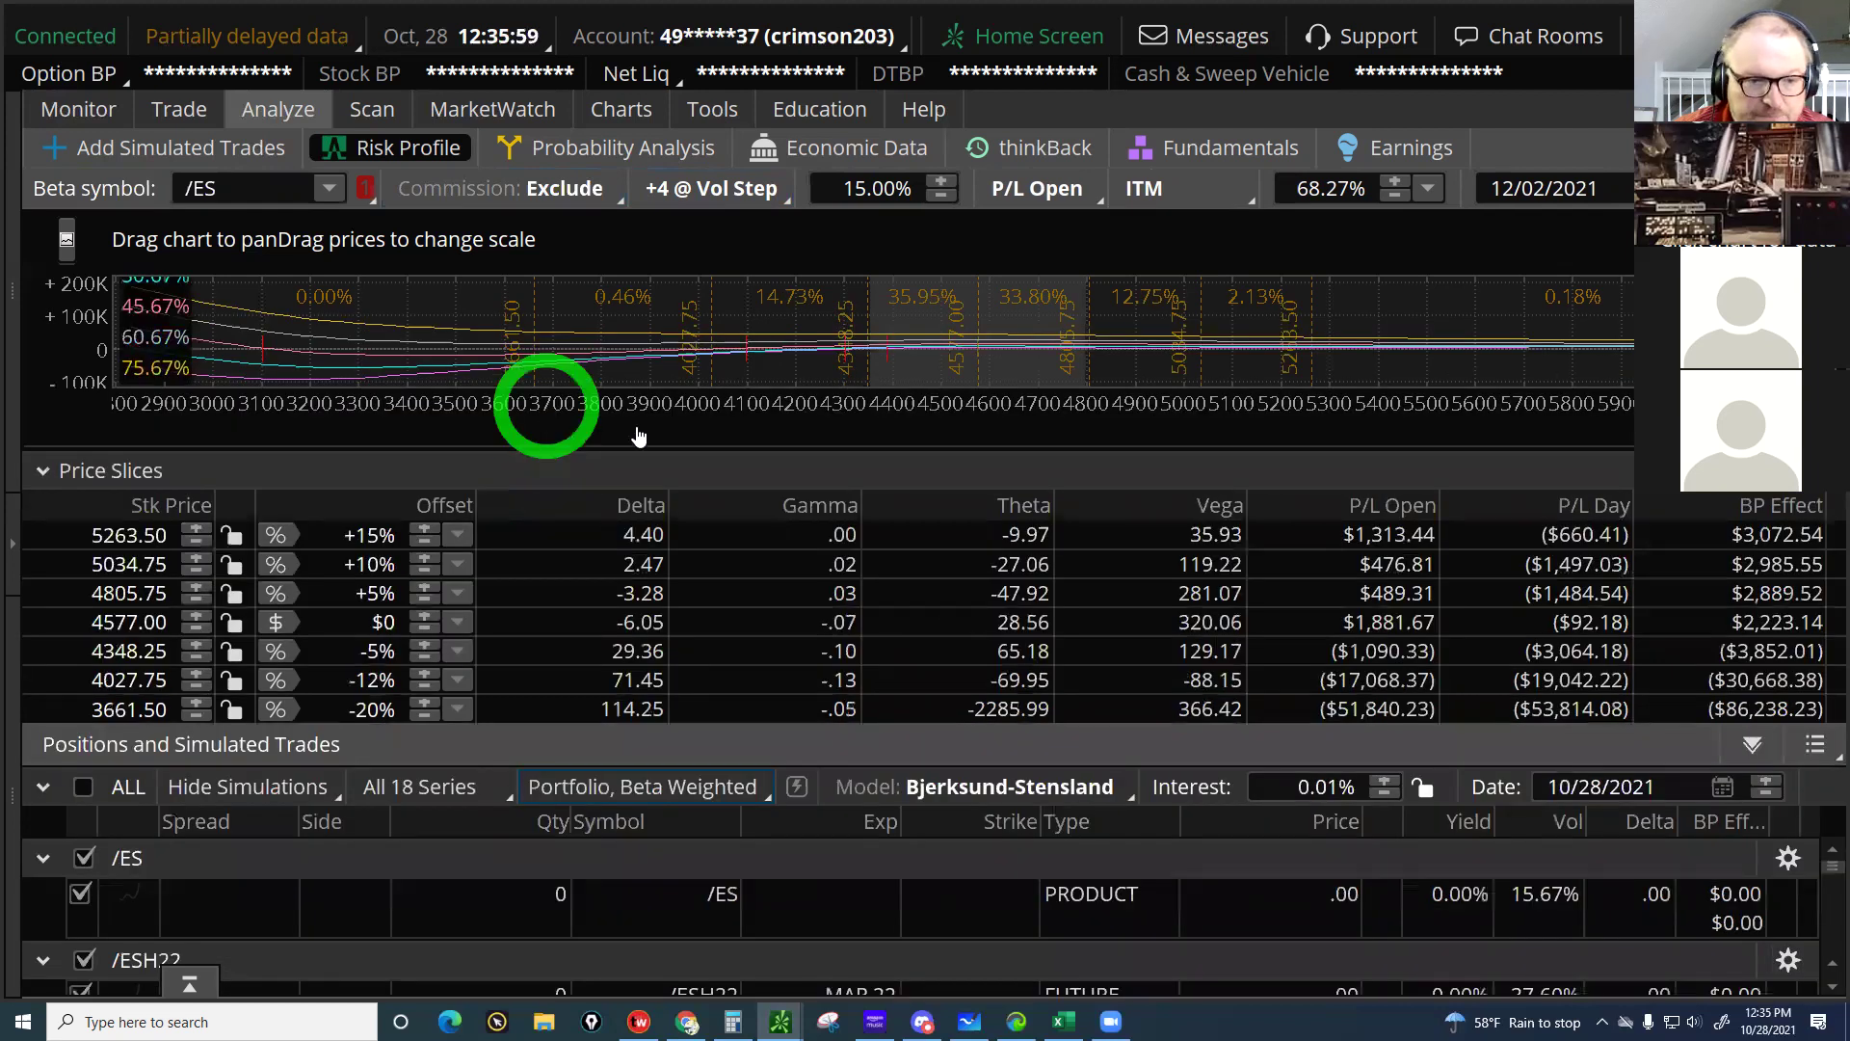
left_click(261, 302)
left_click(70, 111)
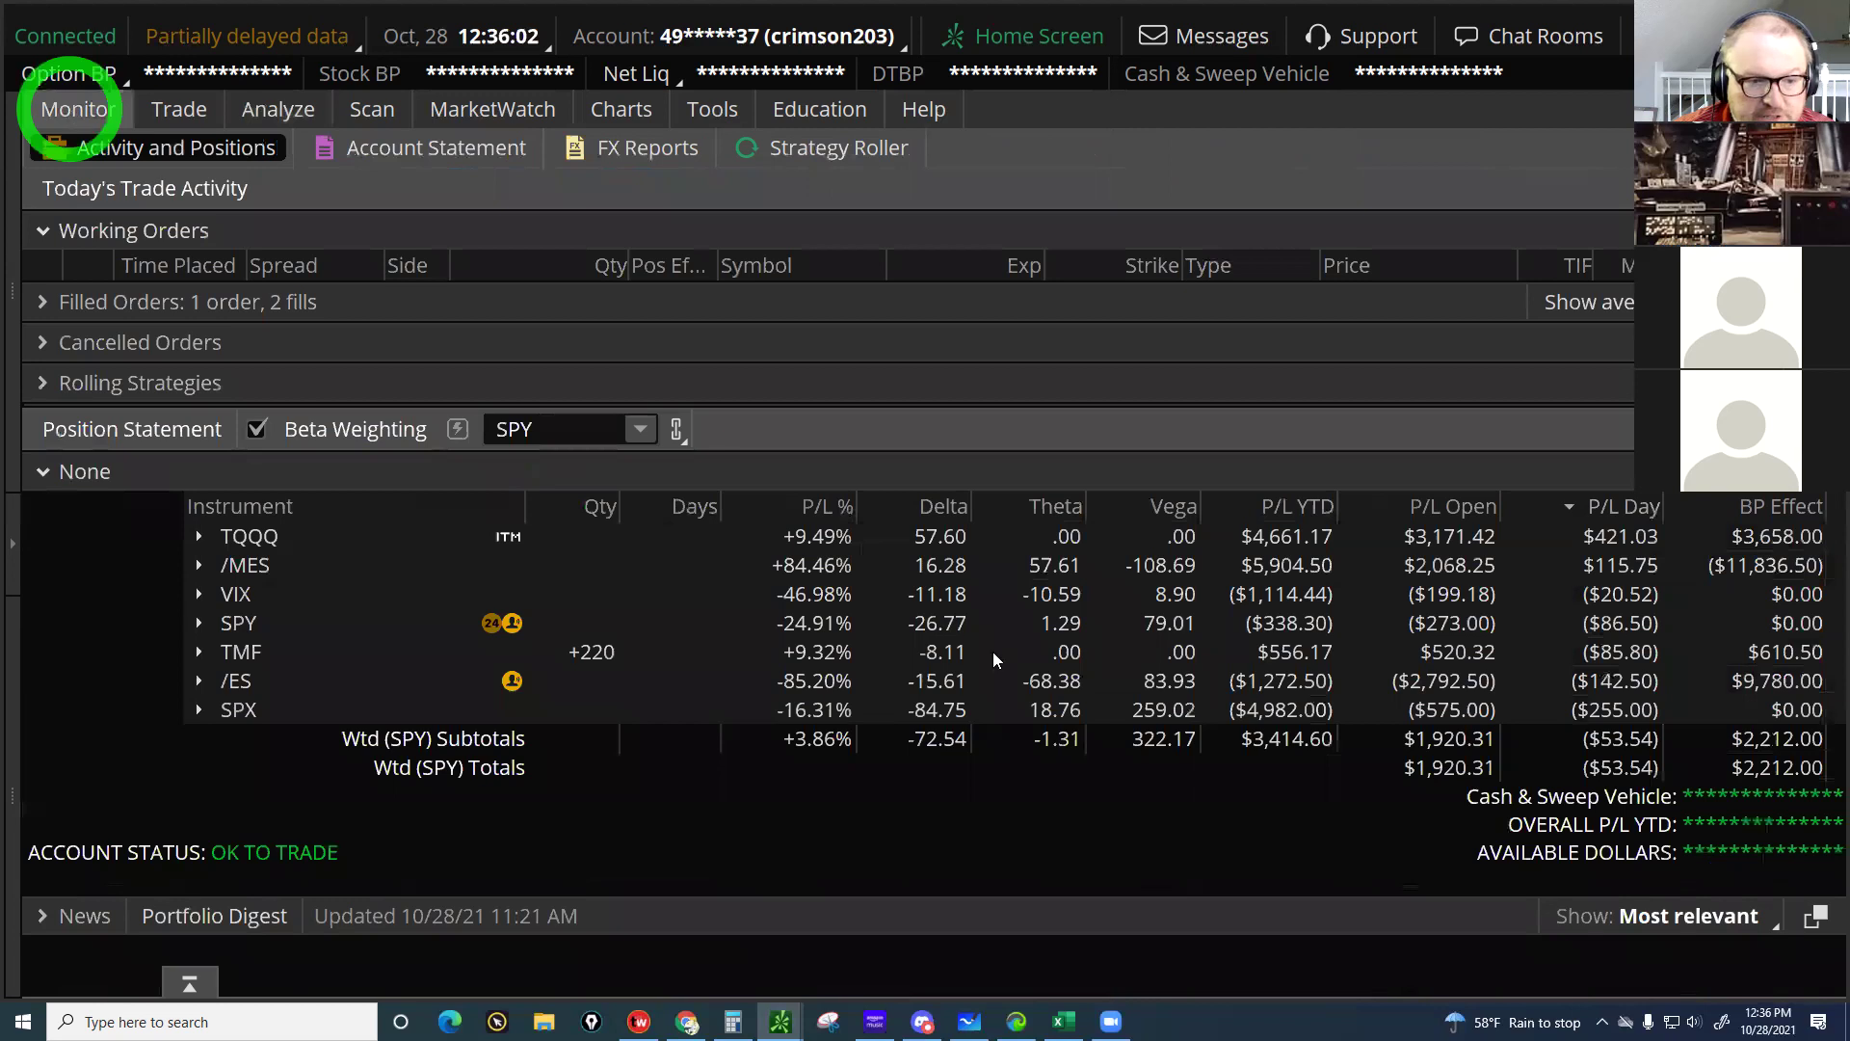
left_click(933, 650)
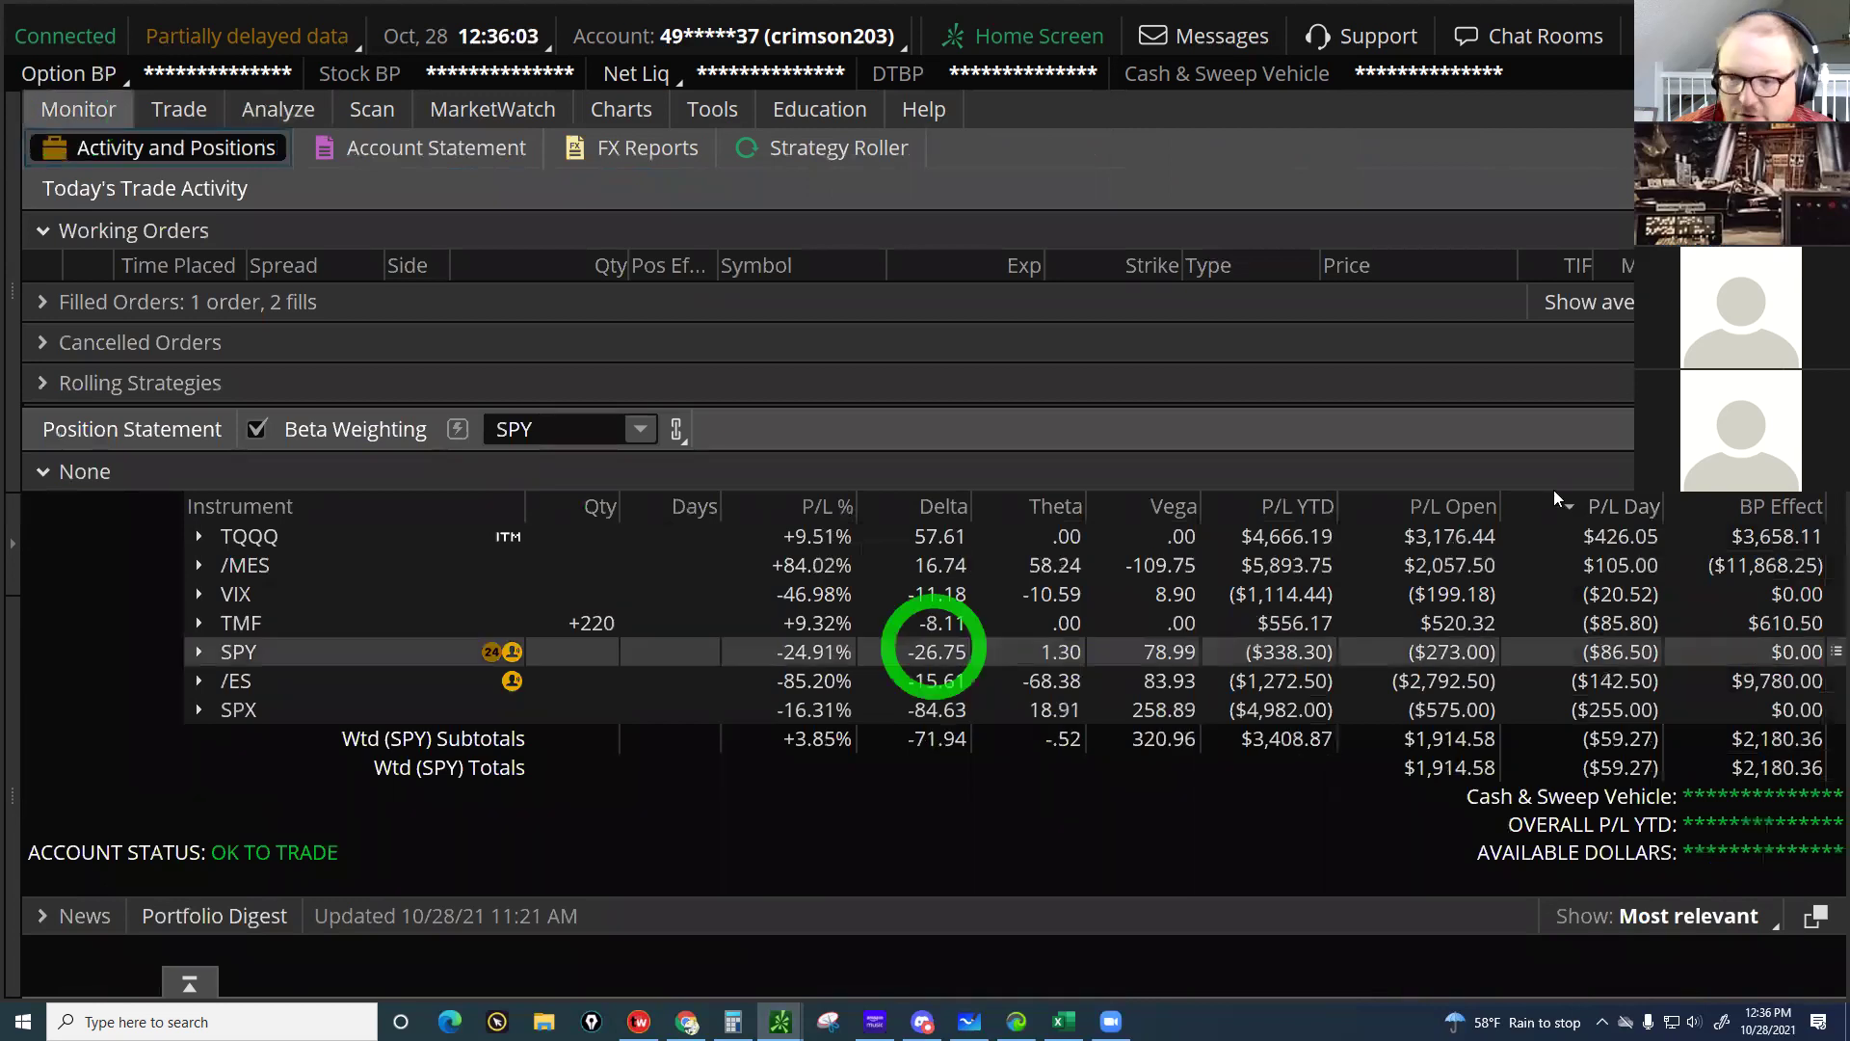
left_click(1773, 448)
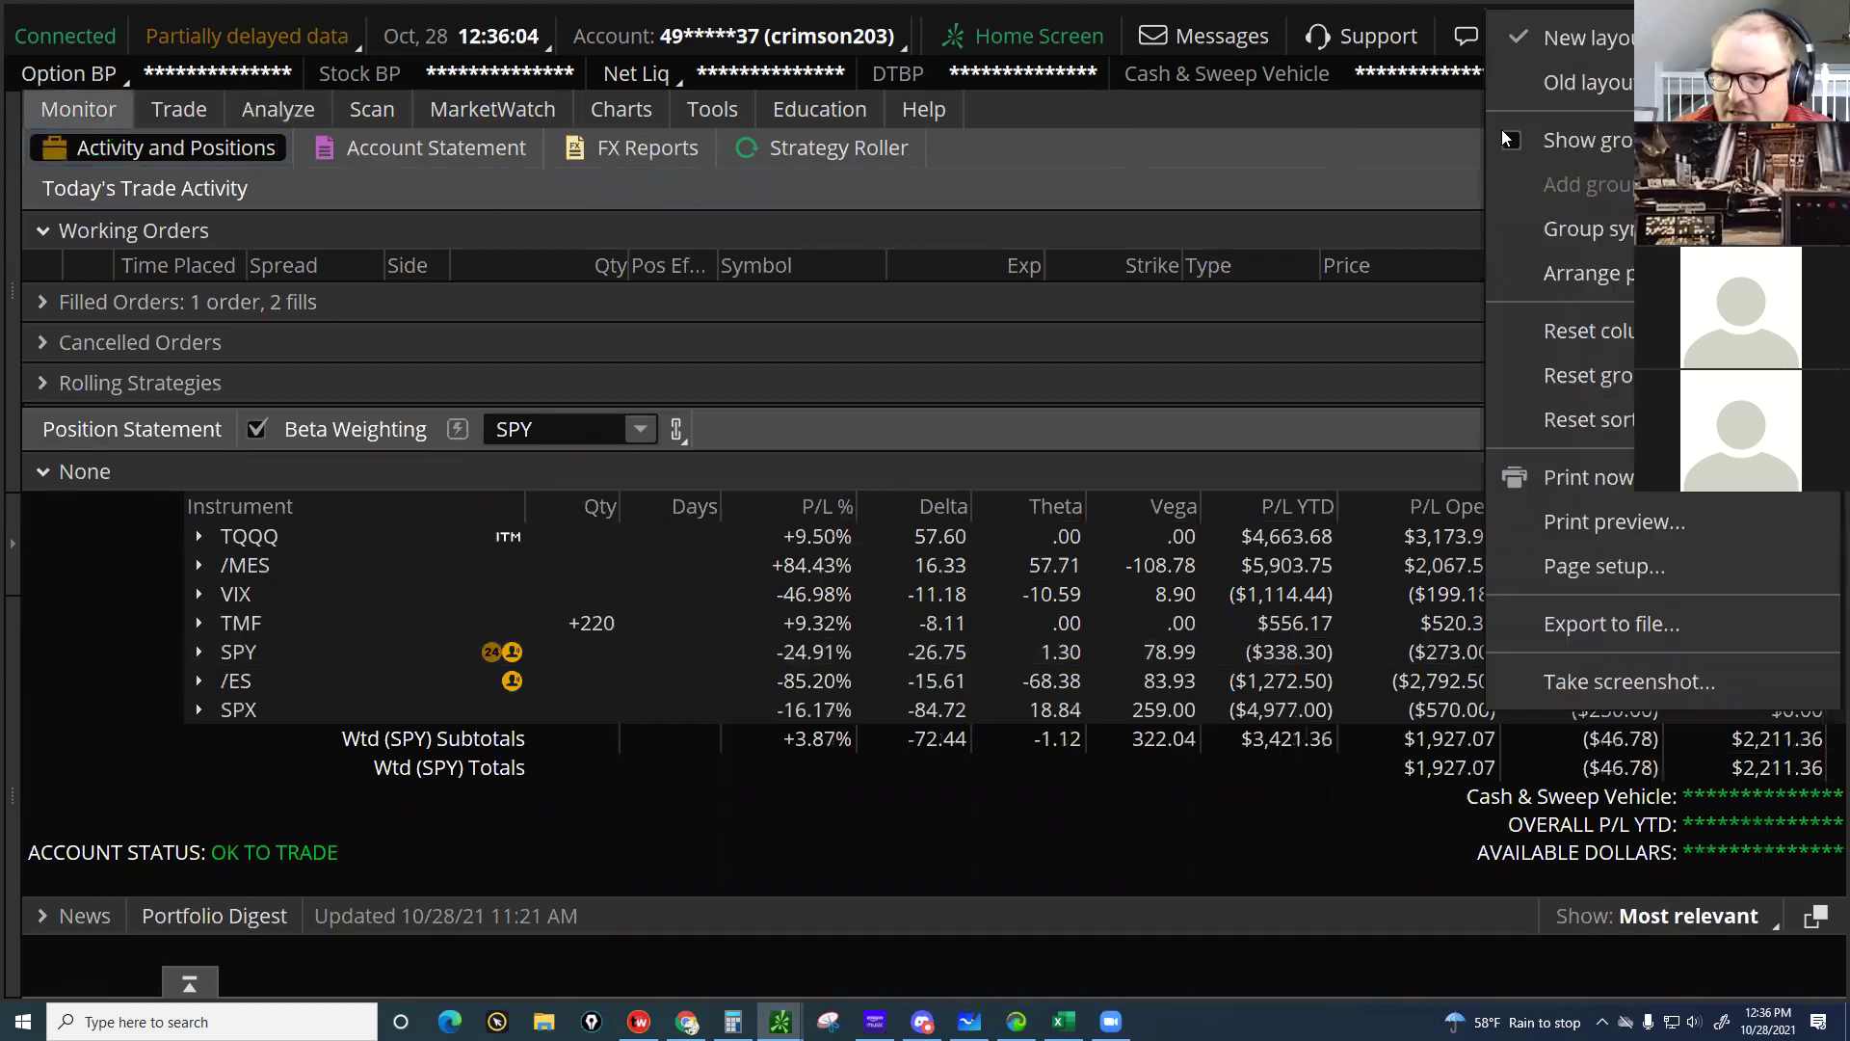
left_click(1504, 144)
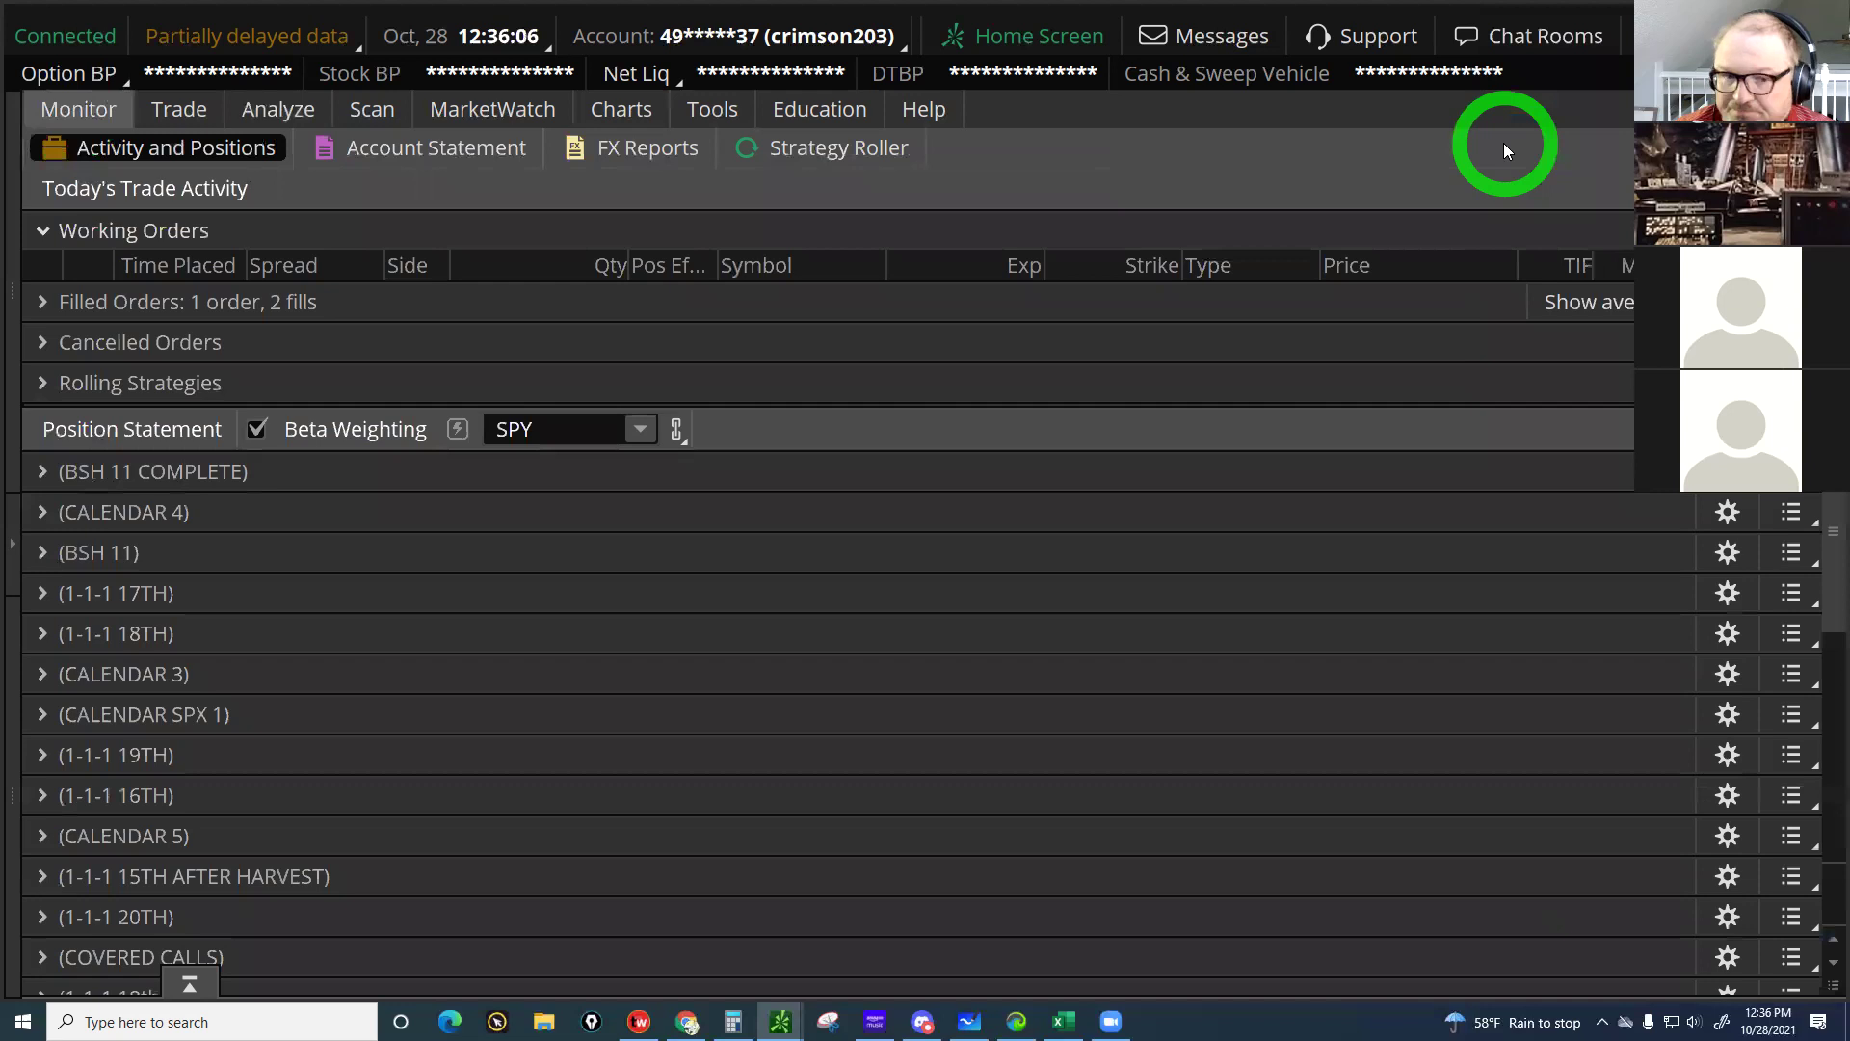
Expand the 1-1-1 17TH group, check its /MES put legs and open P/L, and collapse it
left_click(509, 368)
left_click(41, 516)
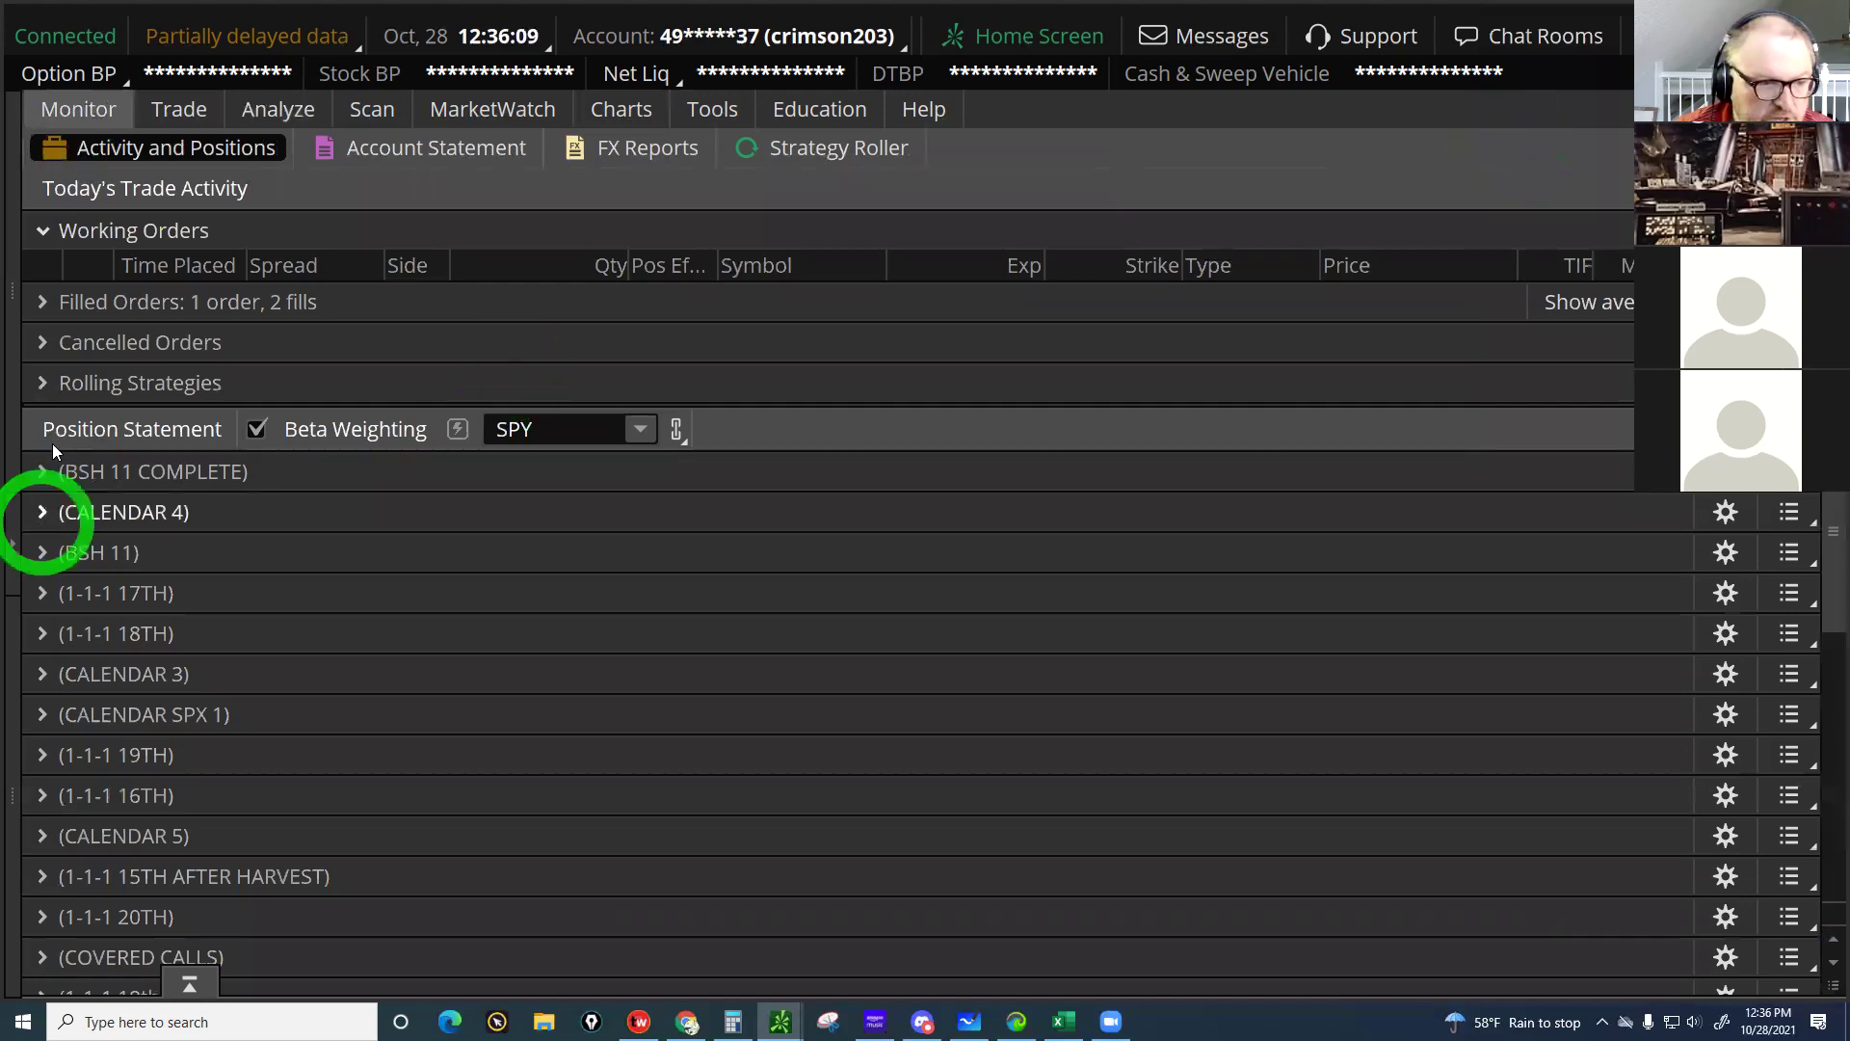
left_click(79, 483)
left_click(83, 517)
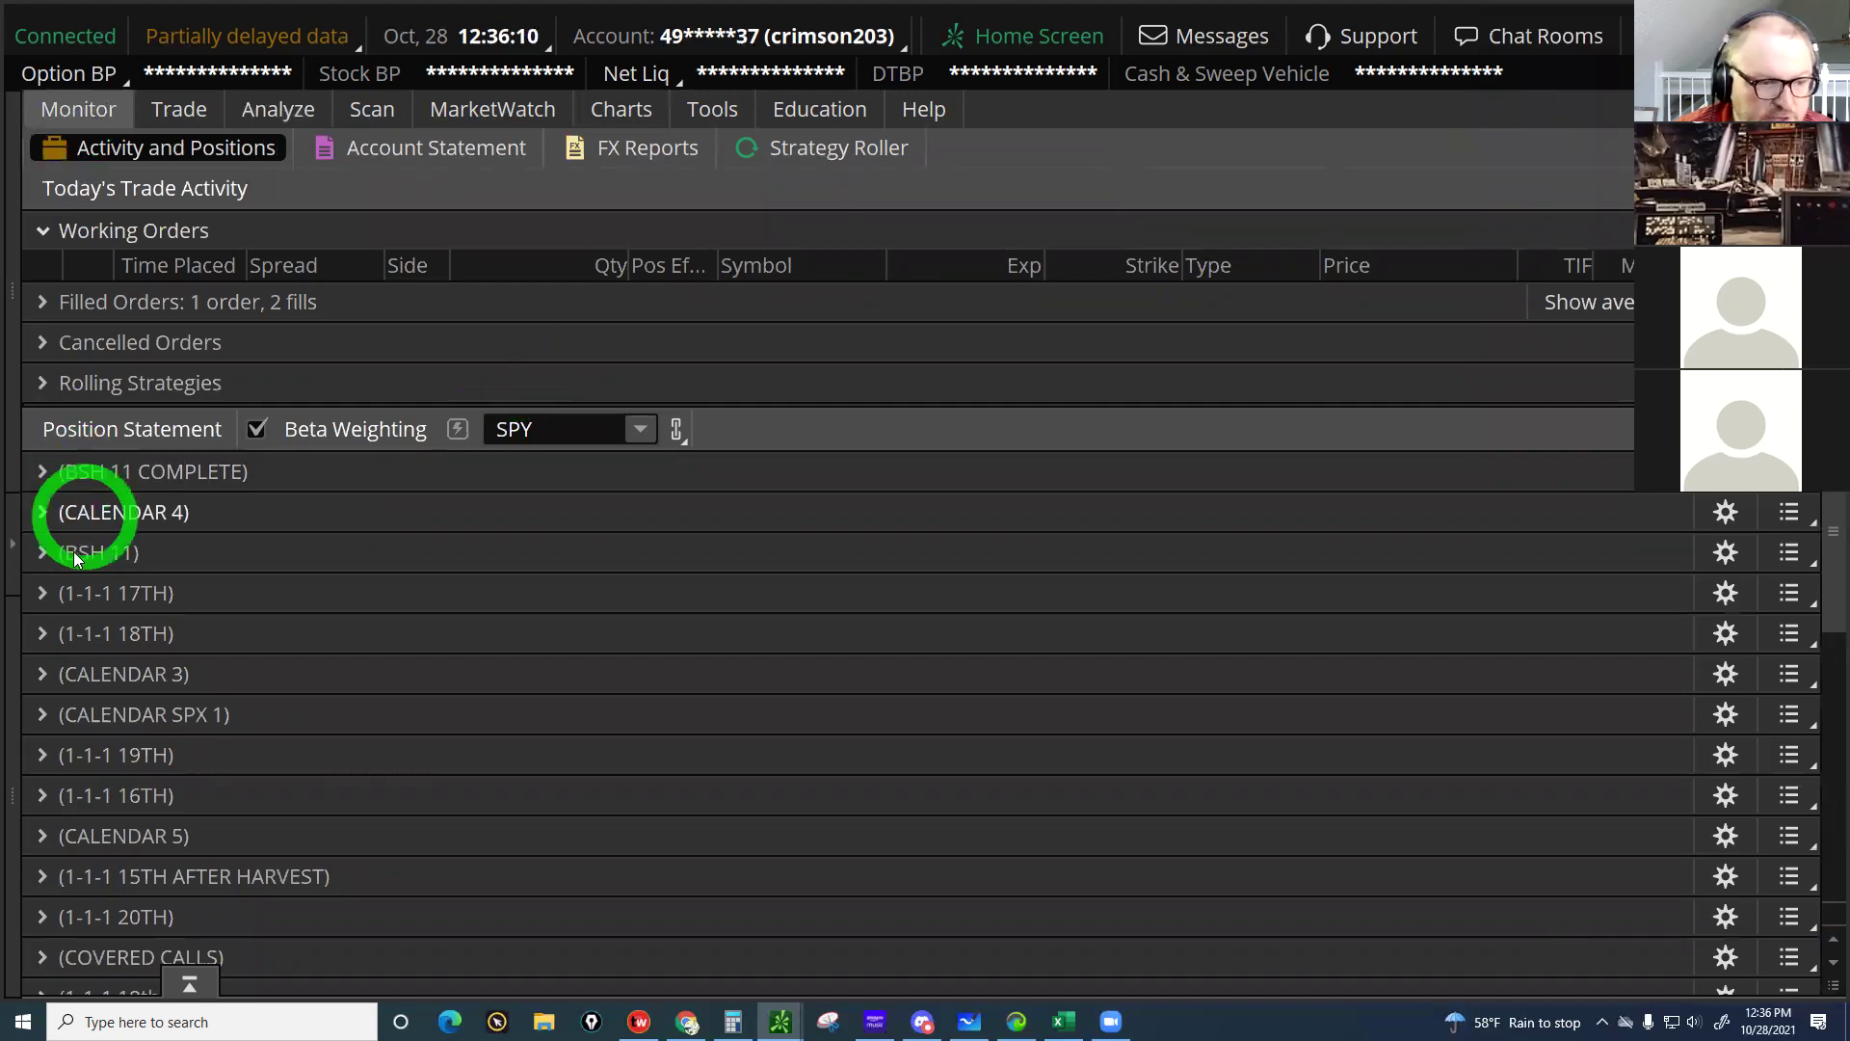
left_click(79, 588)
left_click(50, 594)
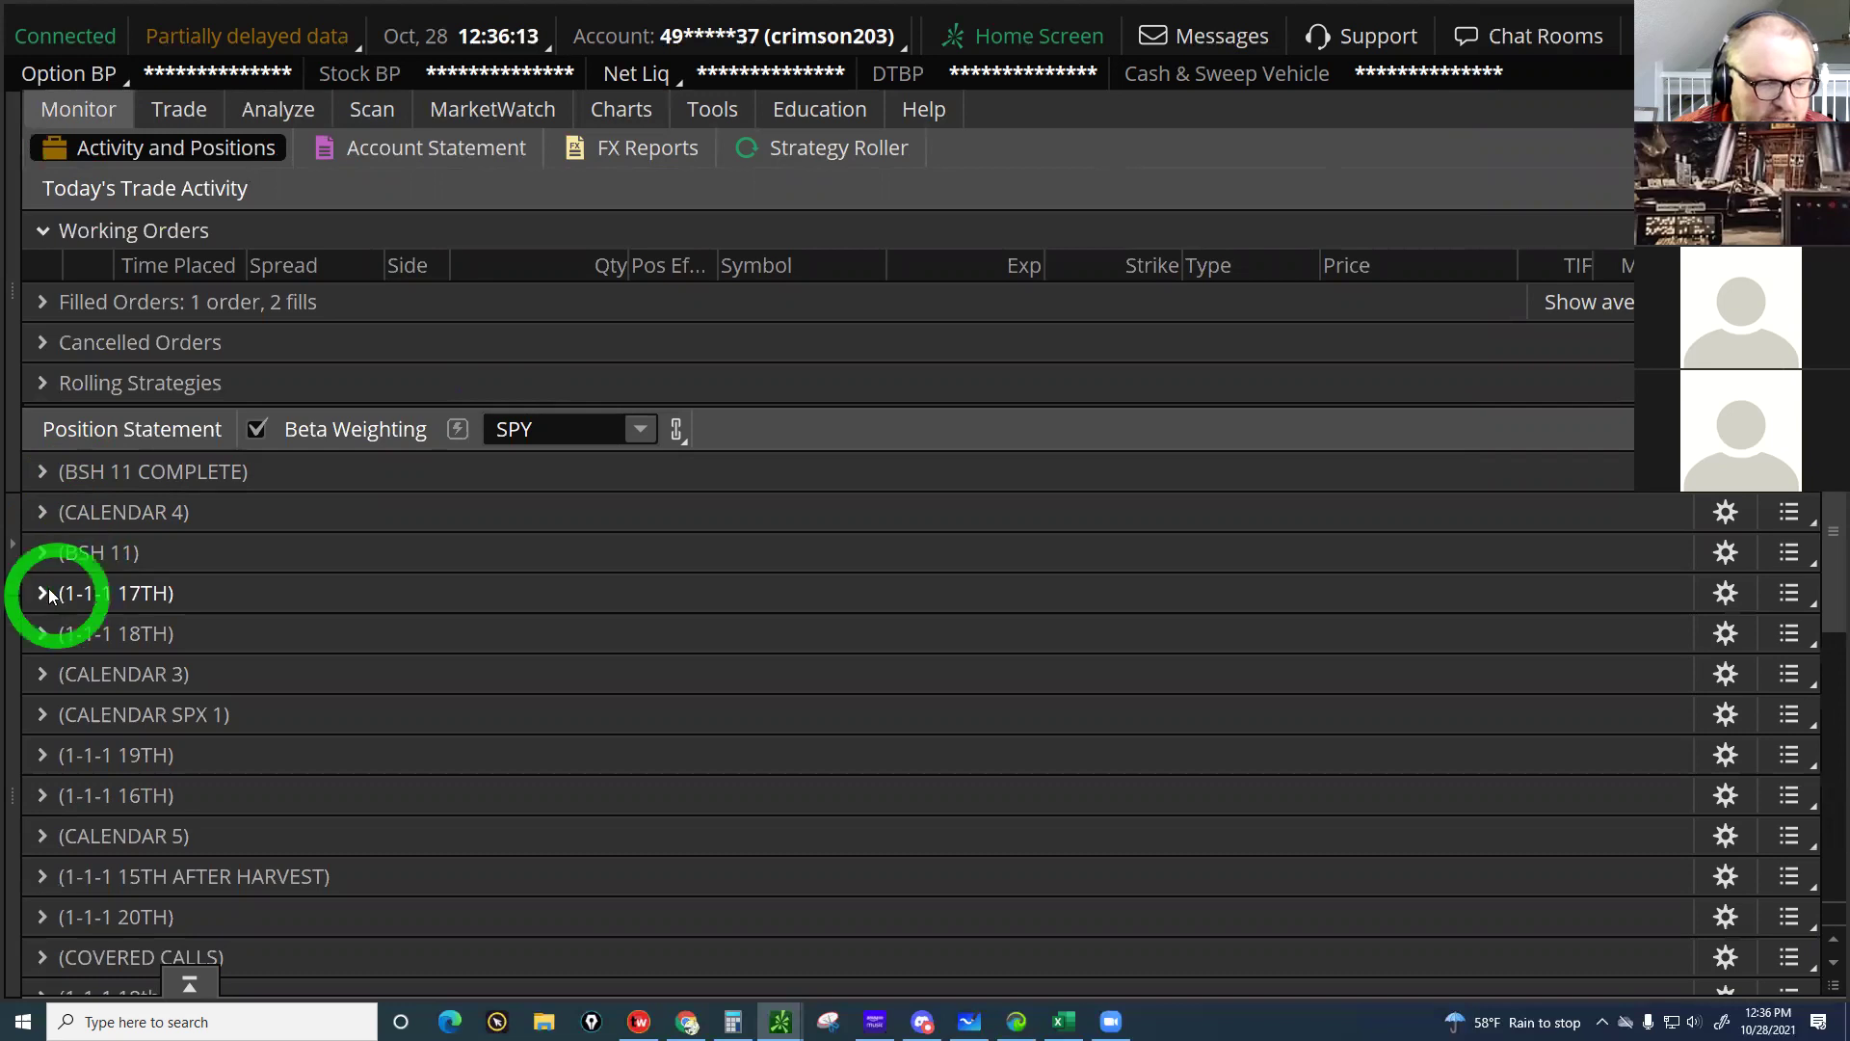
left_click(537, 661)
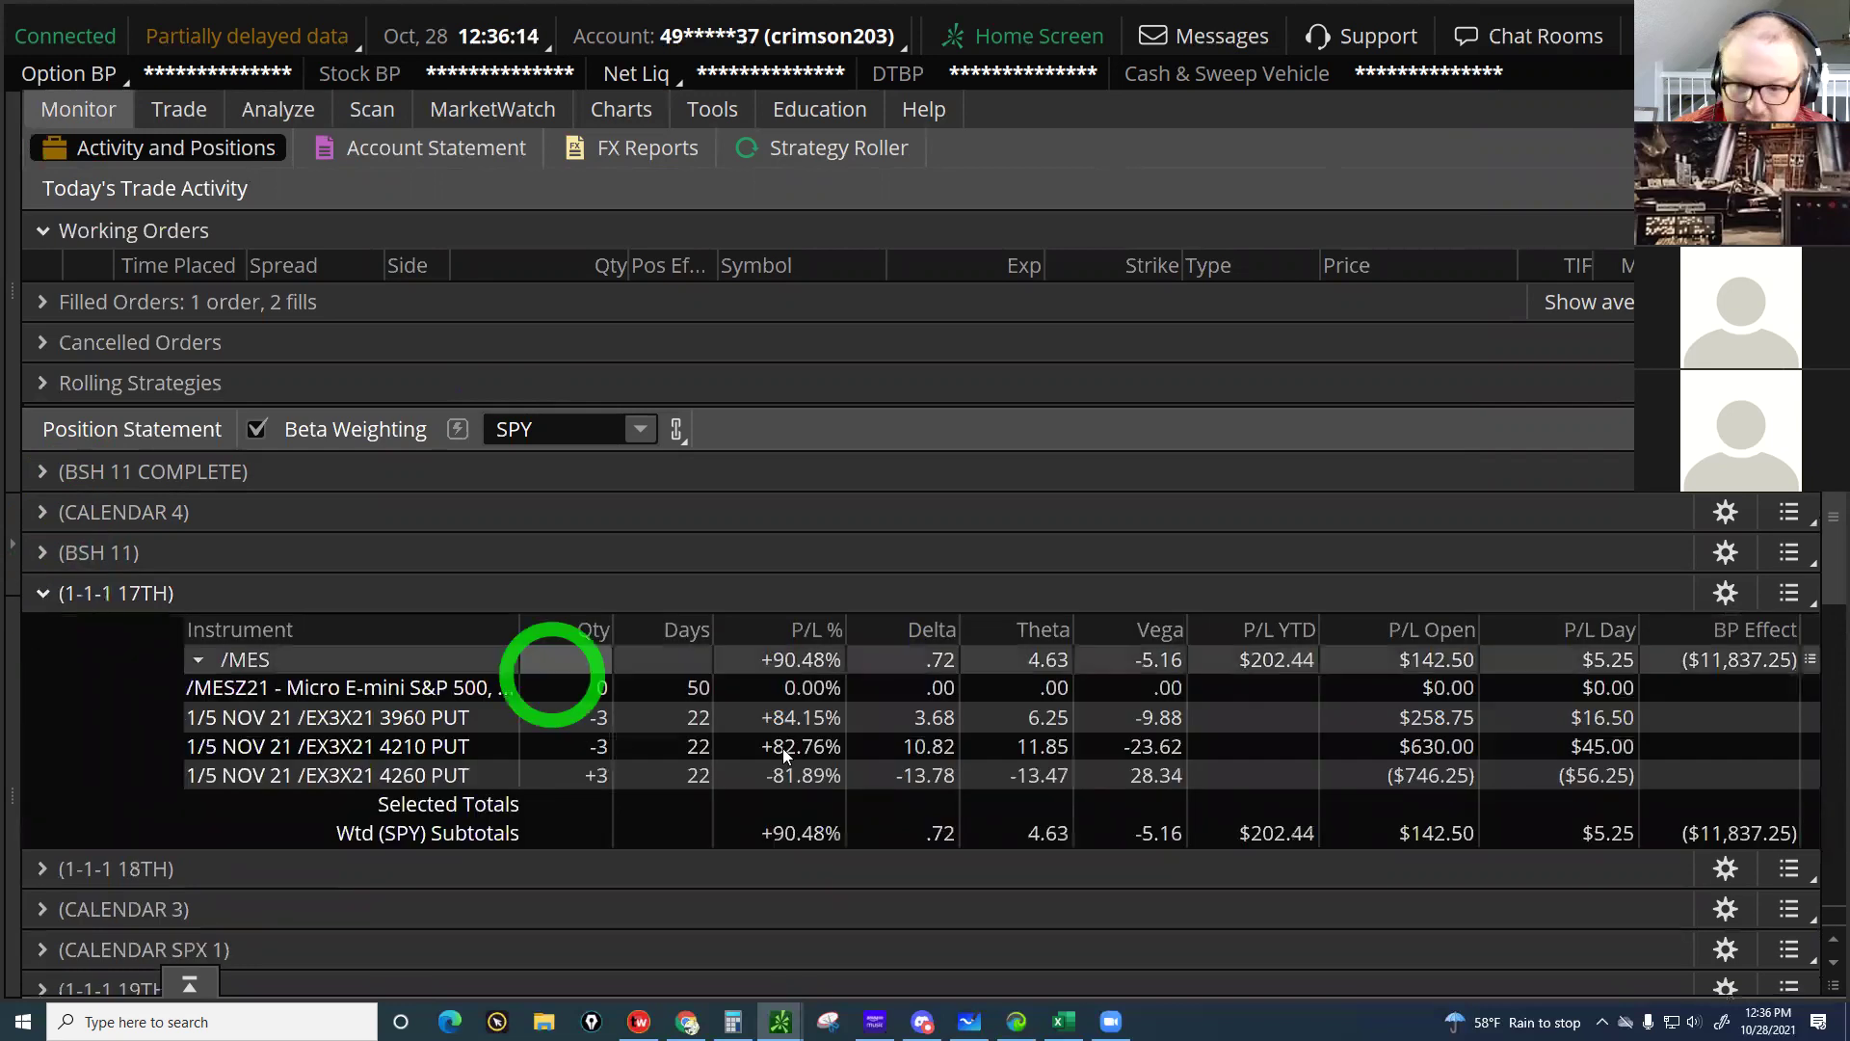
left_click(1410, 686)
left_click(41, 594)
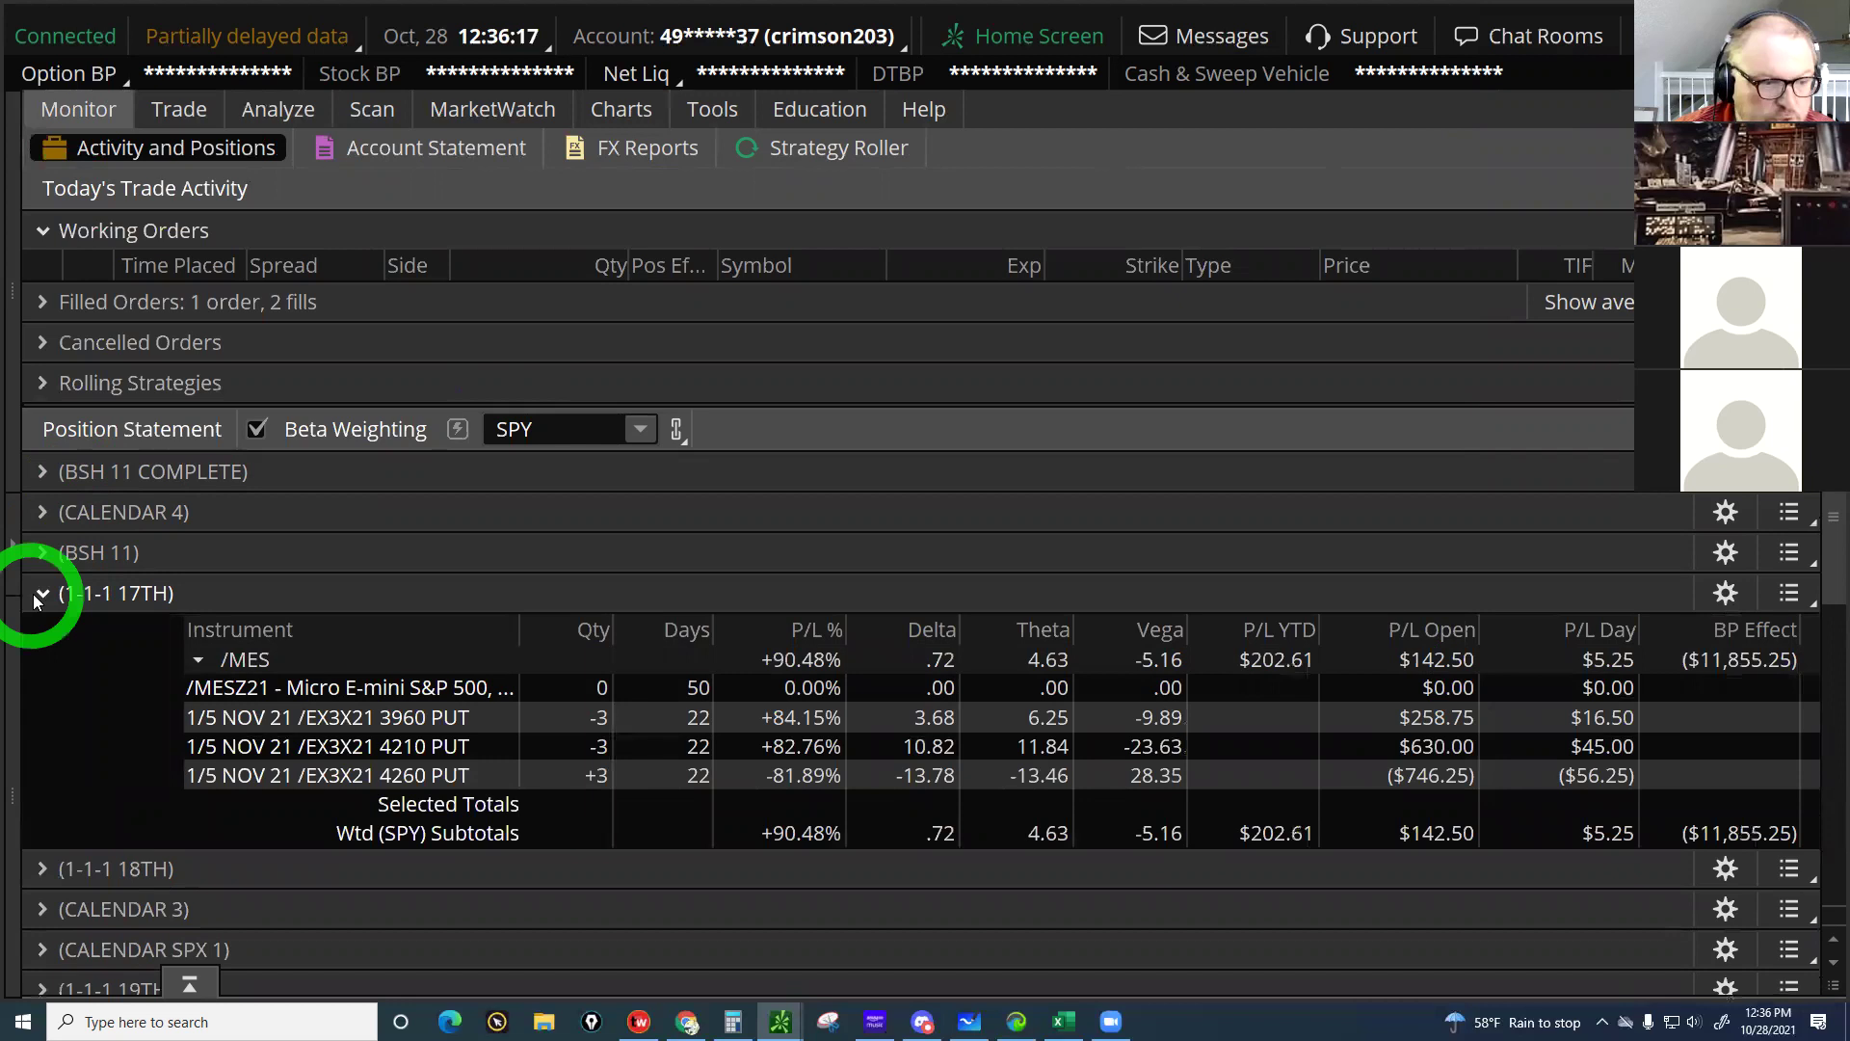
Expand the uppercase 1-1-1 18TH group, check its /MES delta and open P/L, and collapse it
left_click(46, 636)
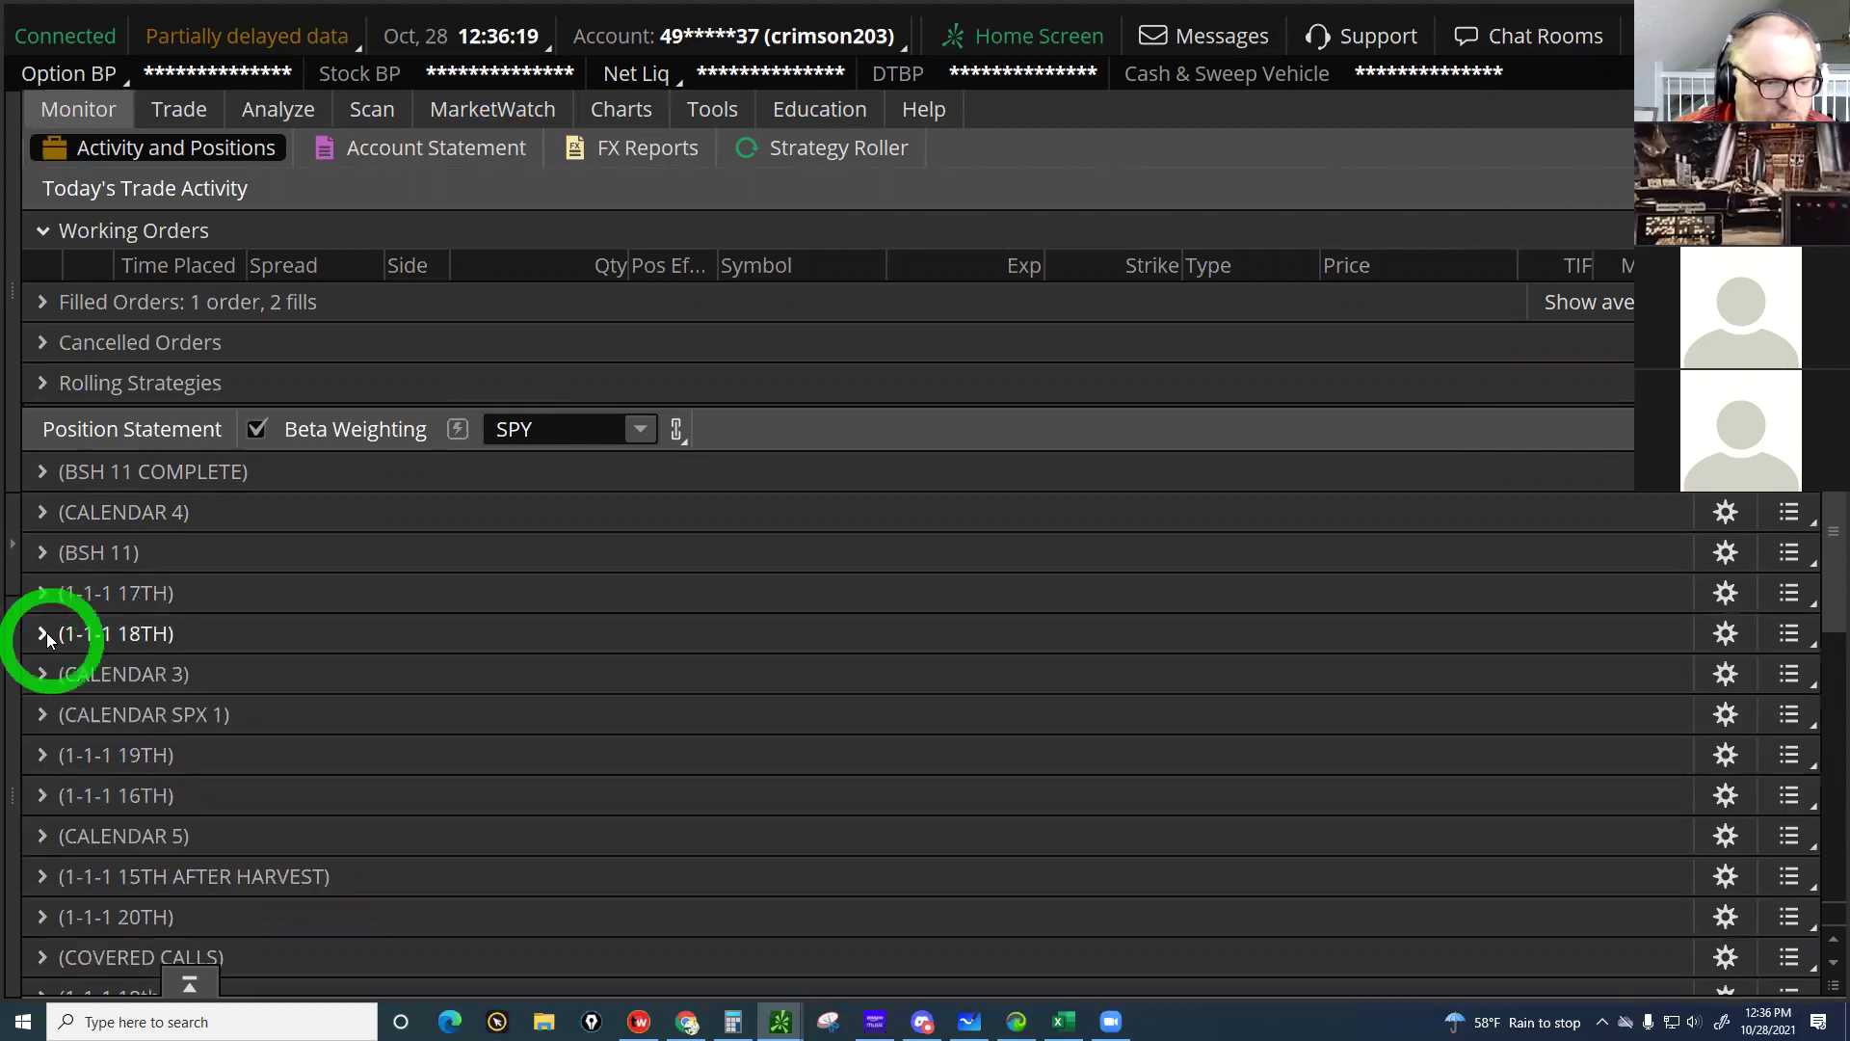
left_click(929, 730)
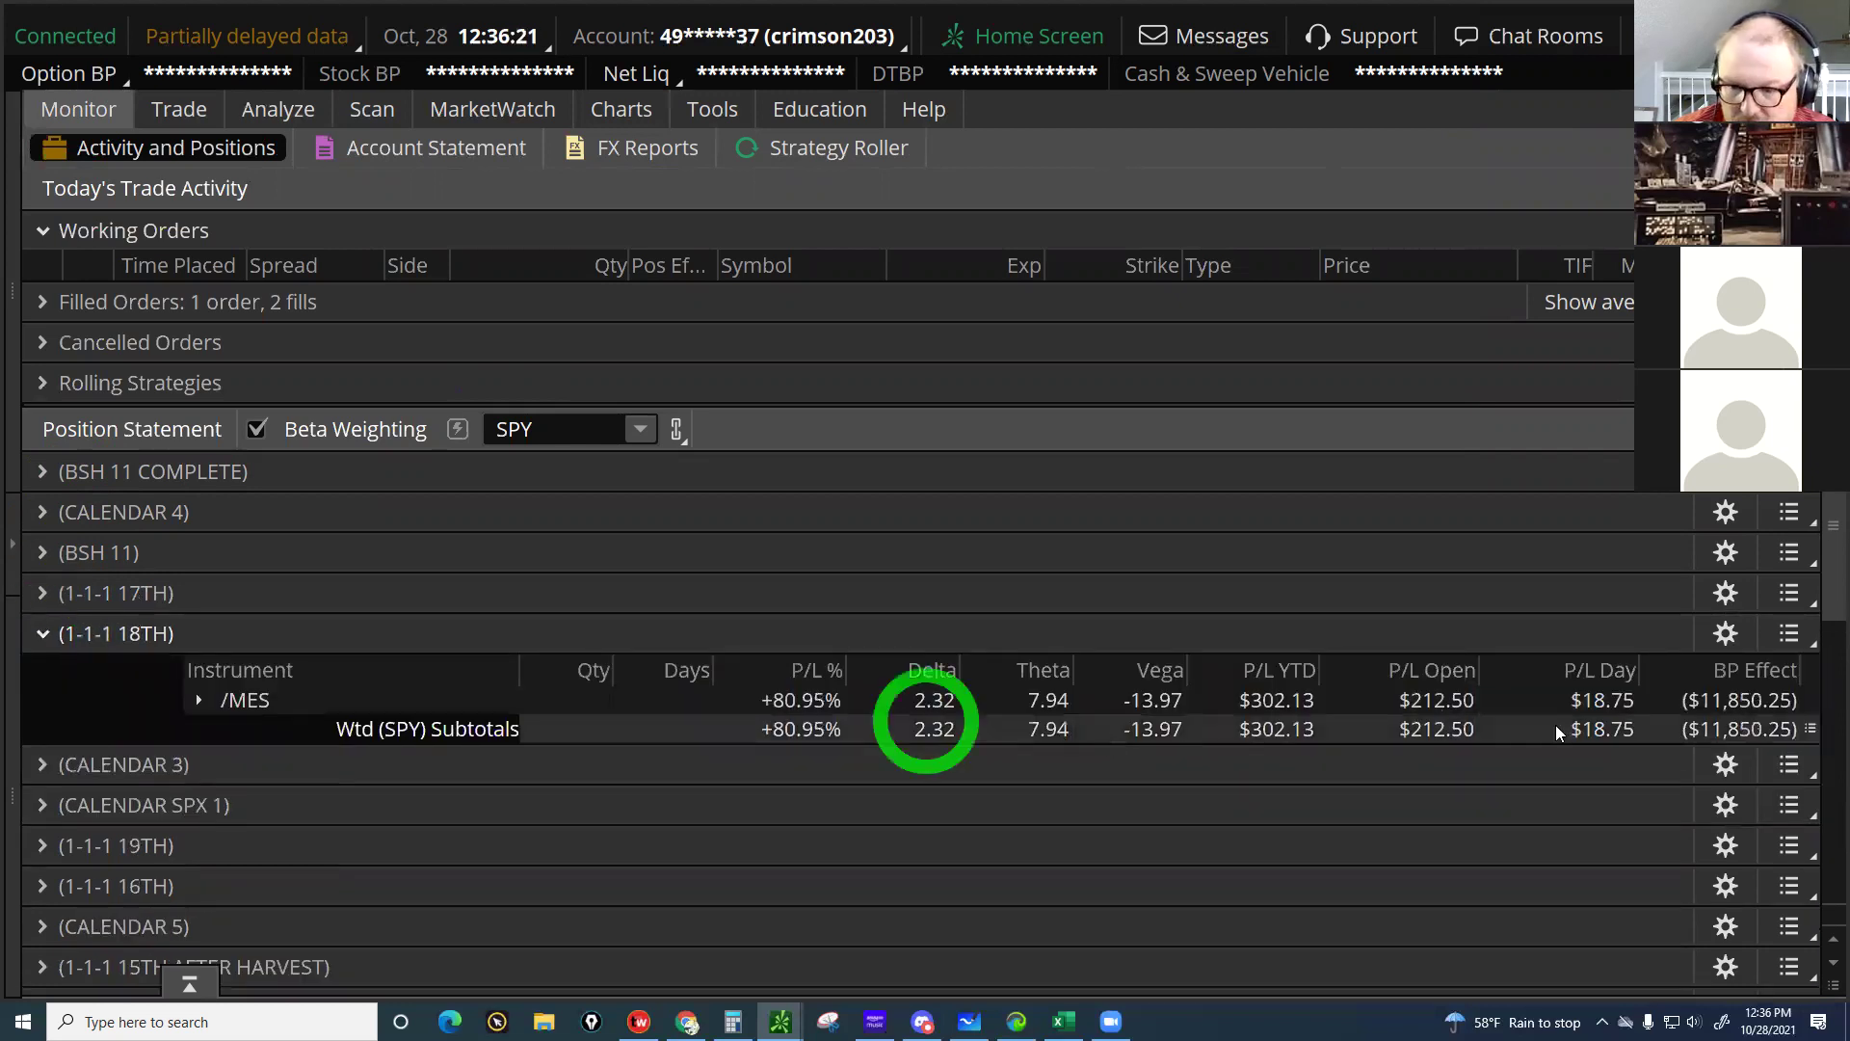
left_click(1437, 702)
left_click(231, 605)
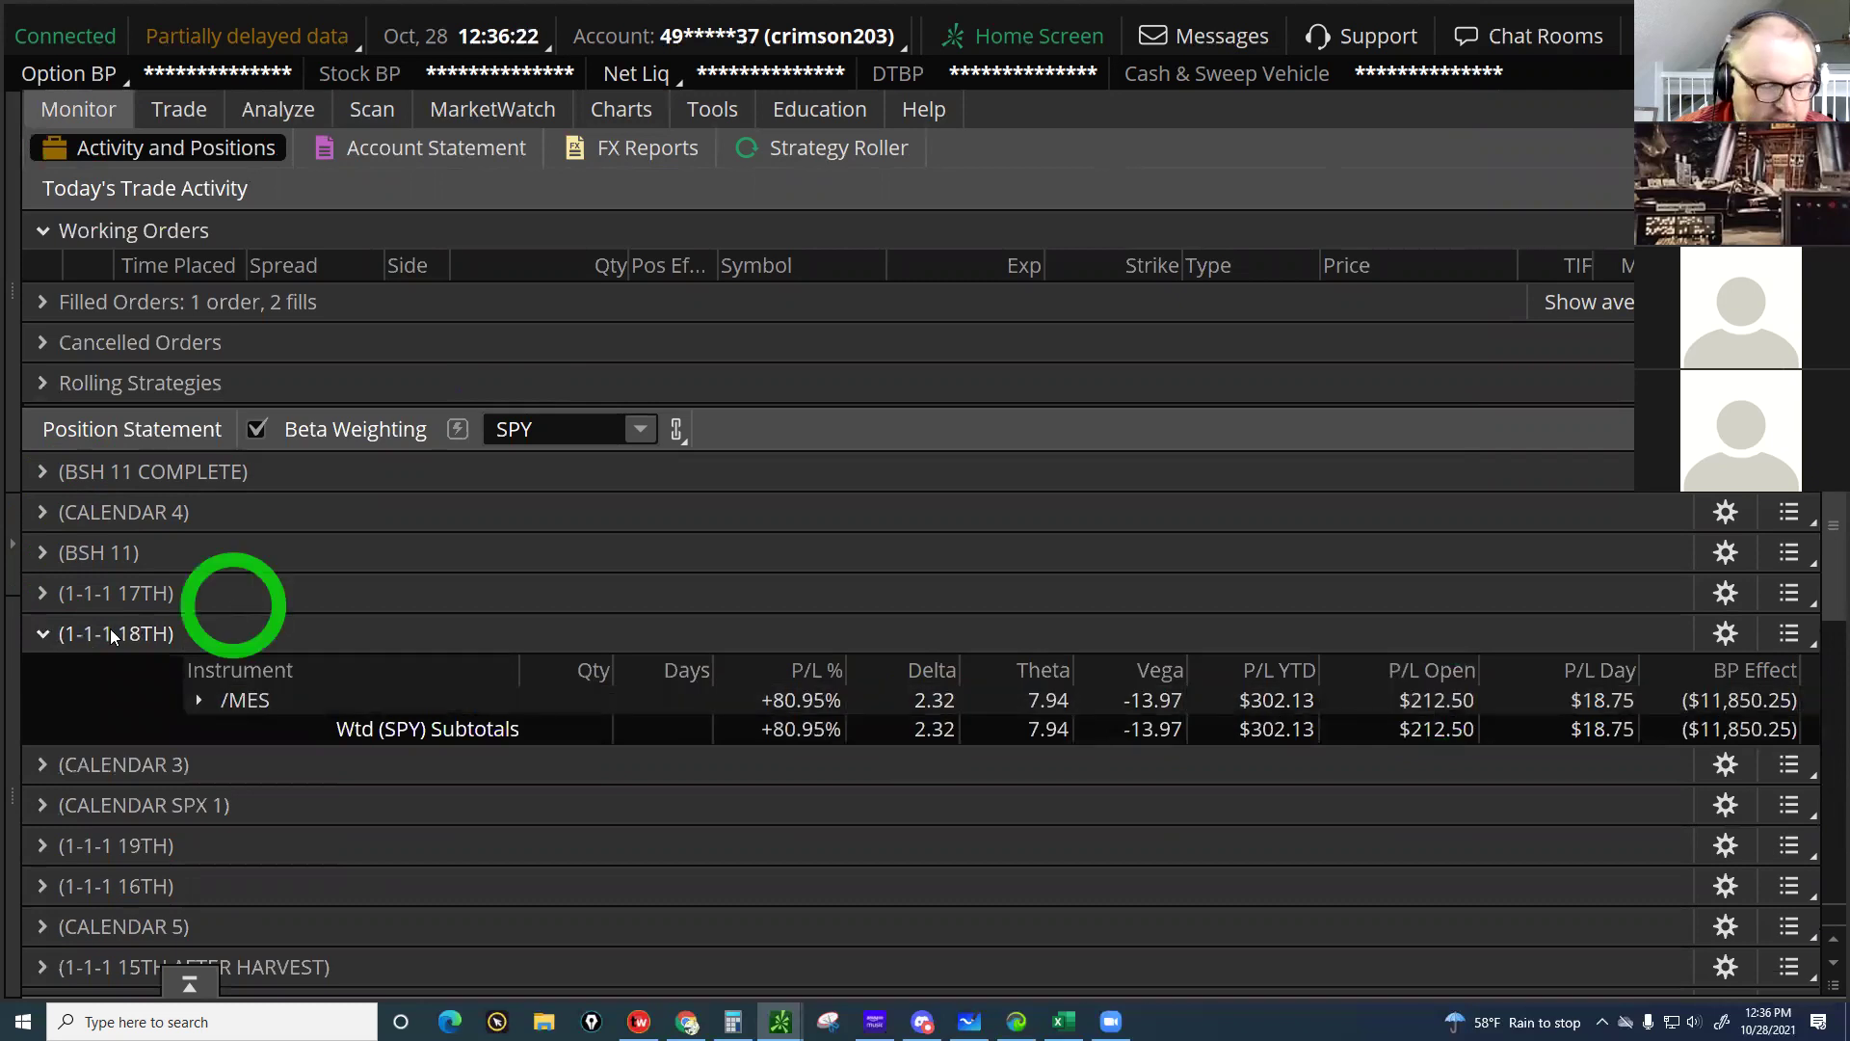
left_click(59, 643)
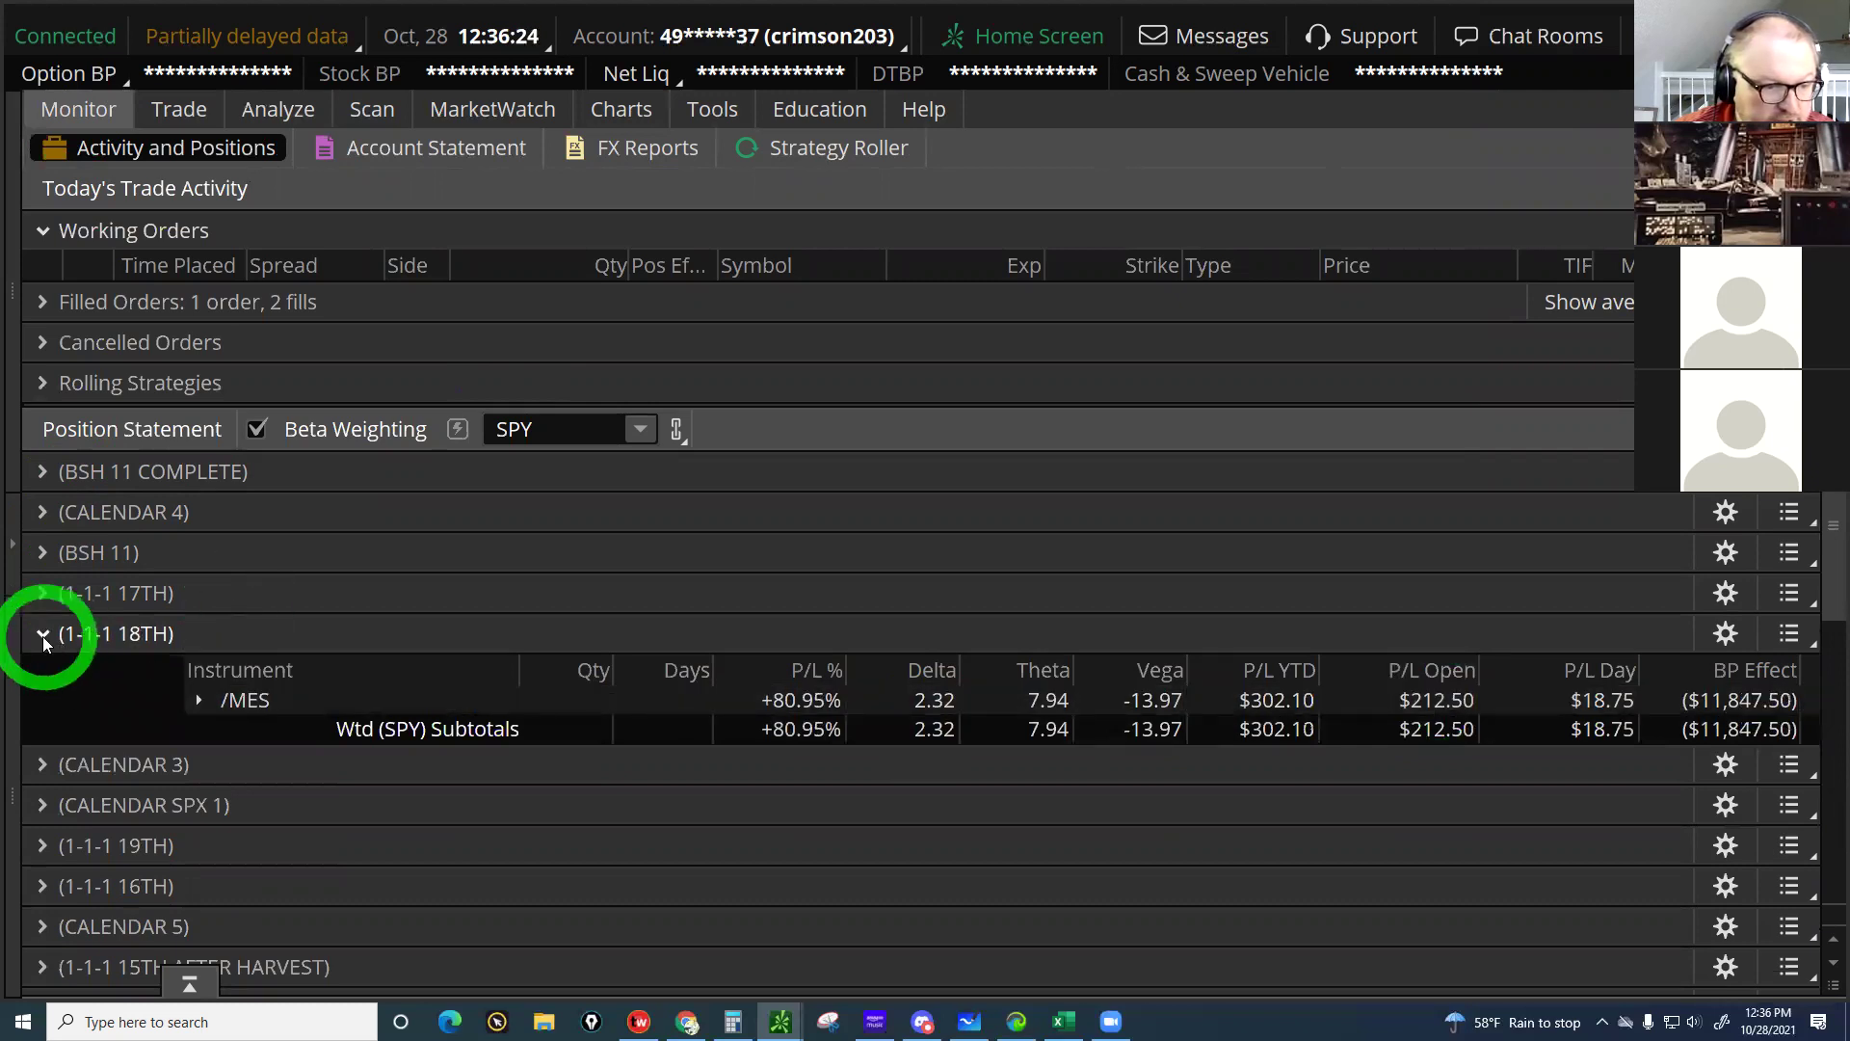
Expand the 1-1-1 19TH group, check the quantities and open P/L of its put legs, and collapse it
left_click(53, 750)
left_click(1449, 831)
scroll(1449, 831, "down", 2)
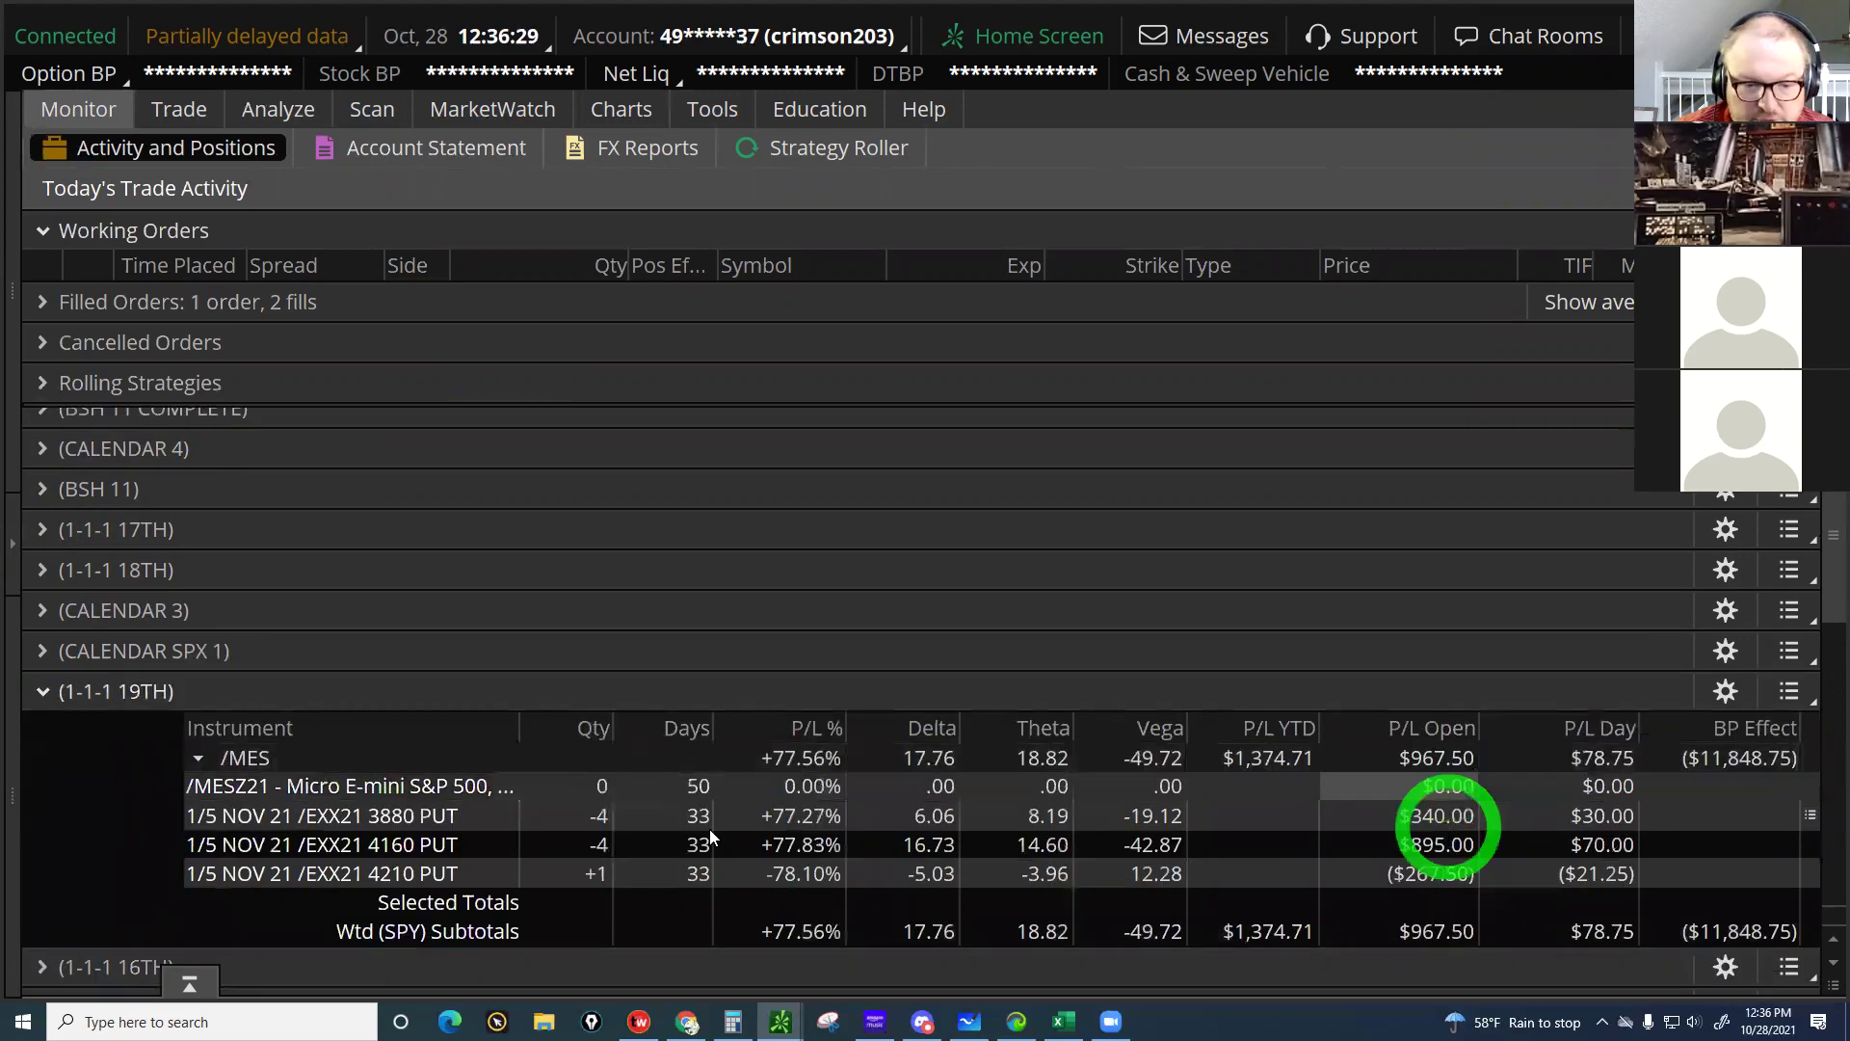
scroll(638, 831, "down", 1)
left_click(586, 846)
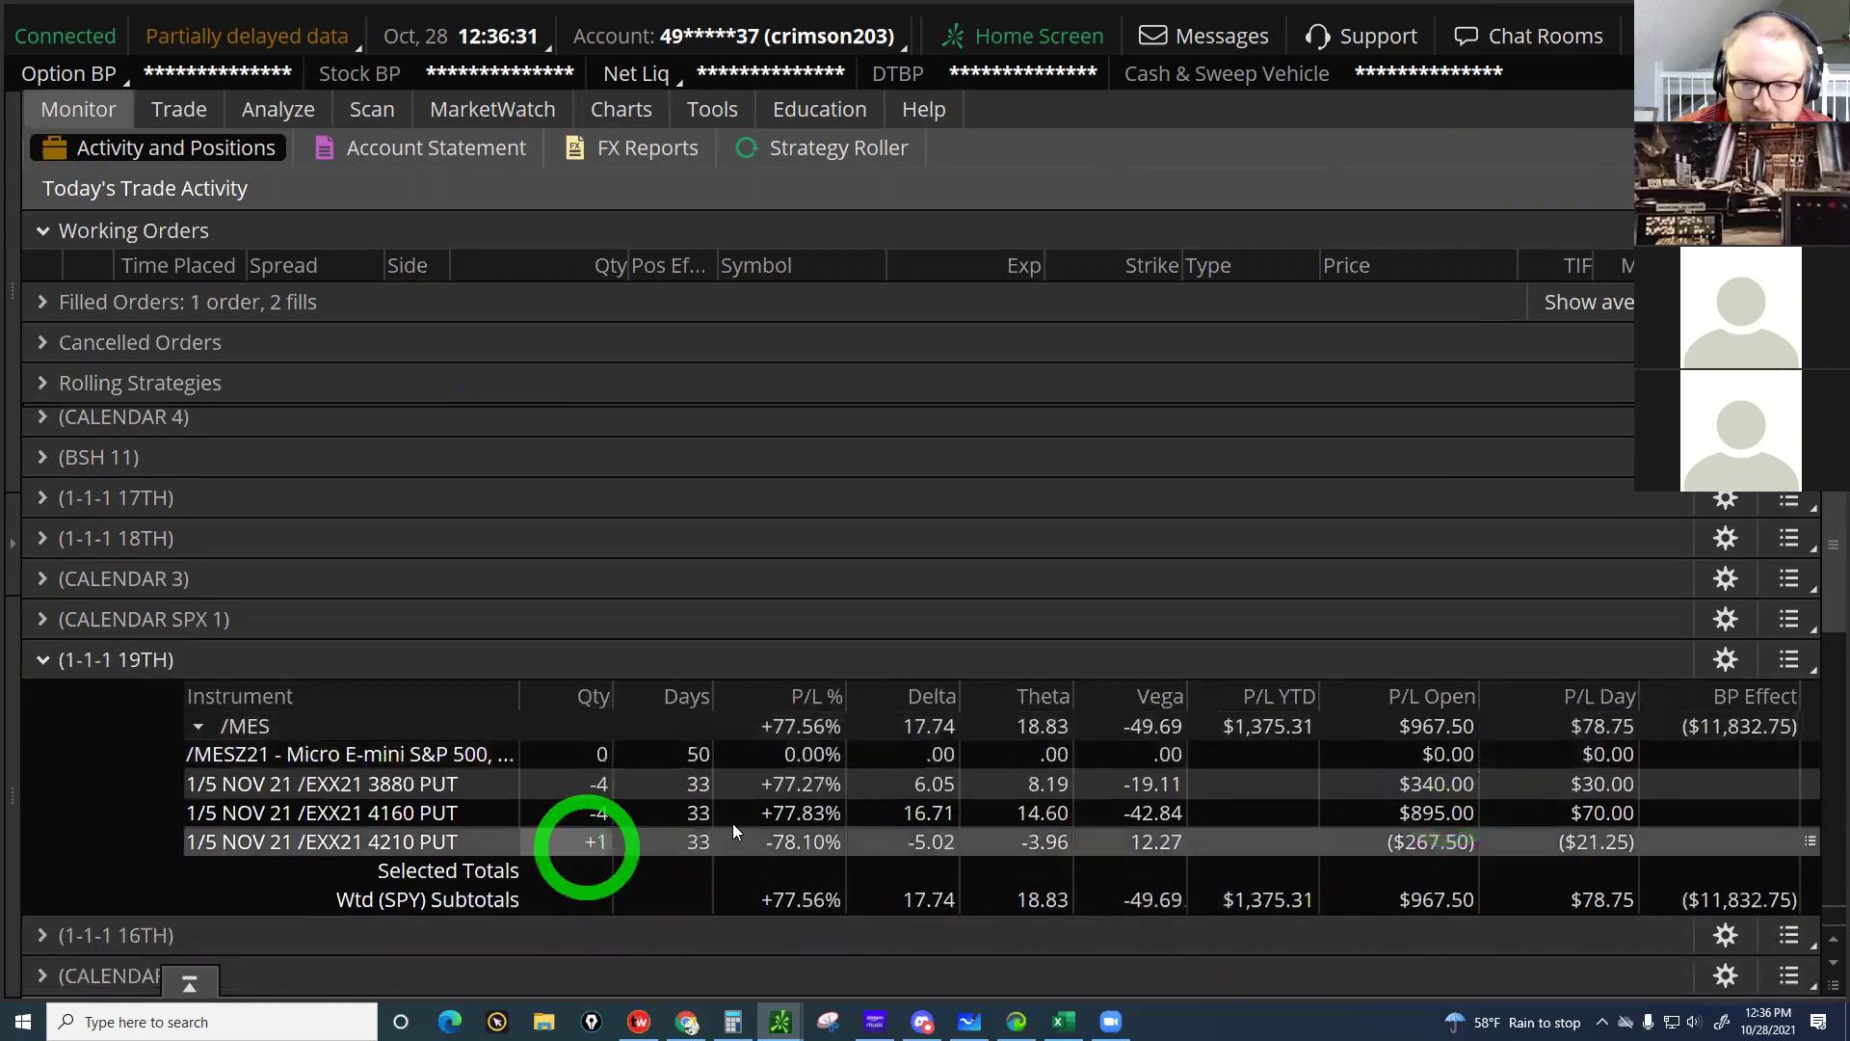
left_click(1420, 748)
left_click(43, 662)
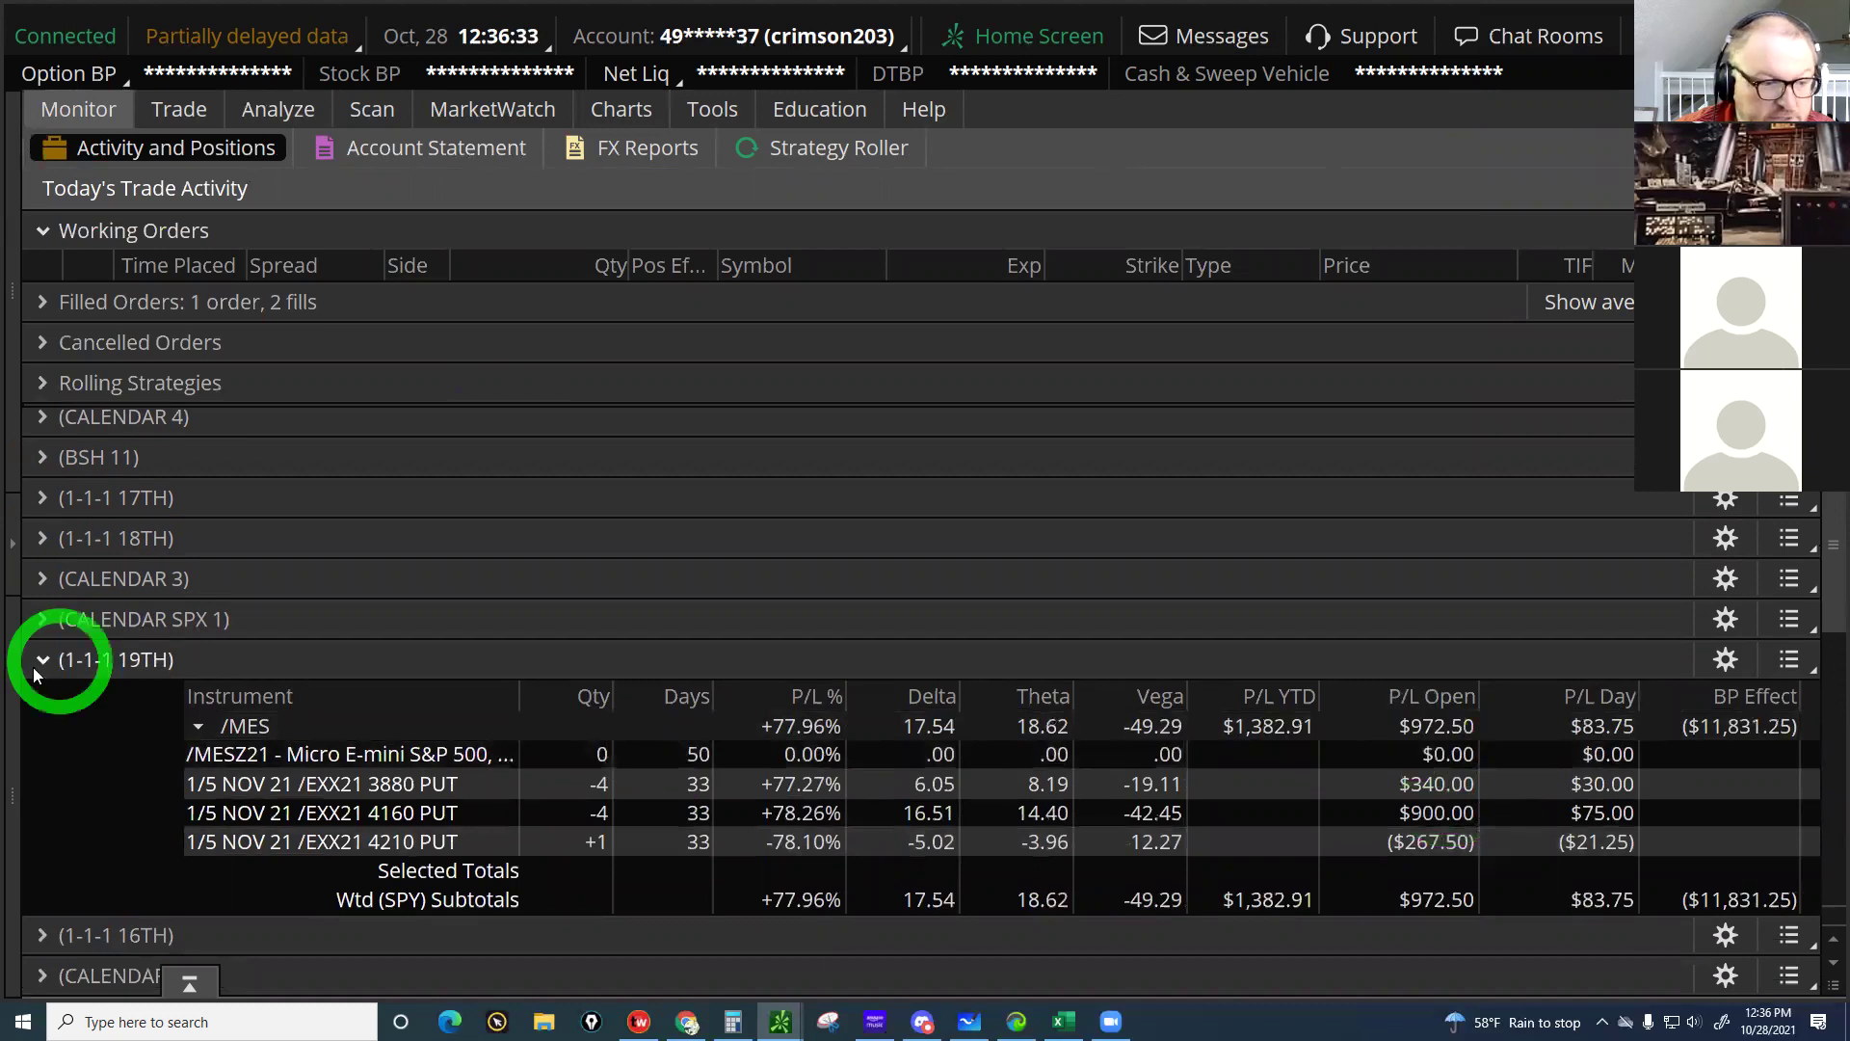
Expand the 1-1-1 16TH group, review its /MES put legs, and collapse it
left_click(52, 690)
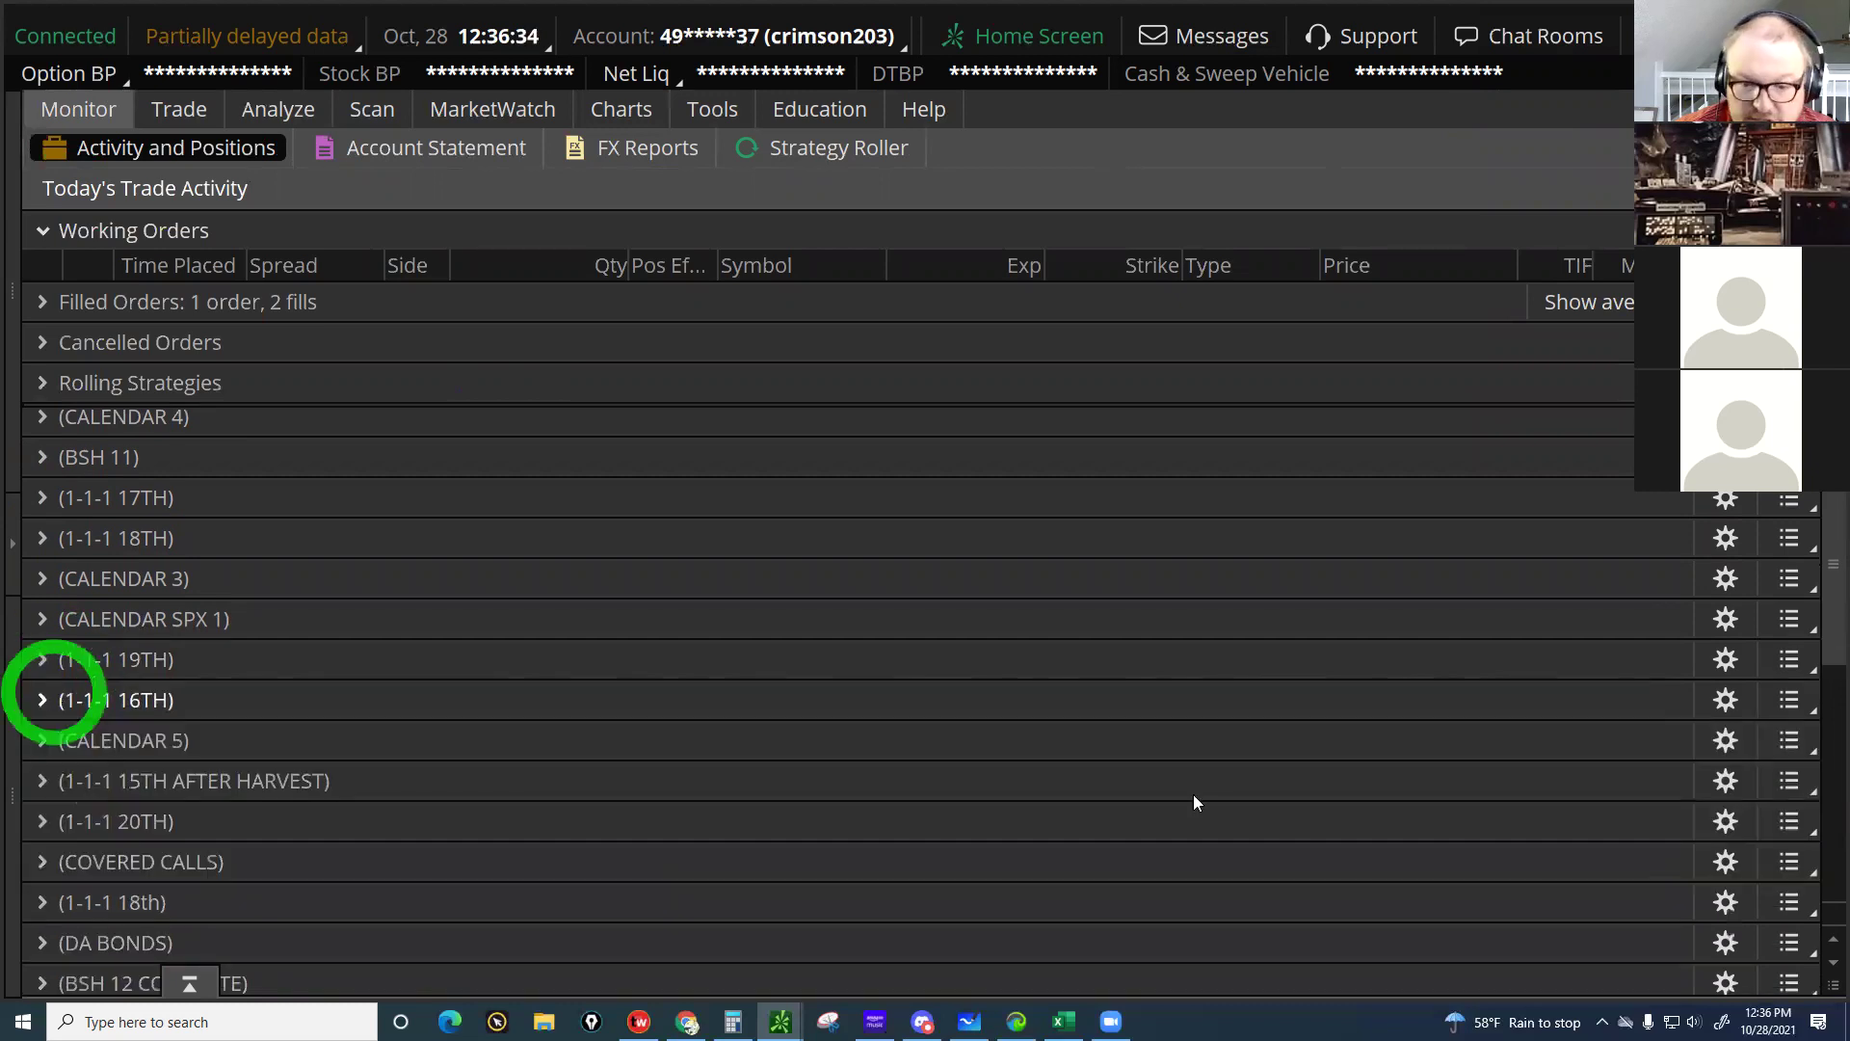
left_click(54, 692)
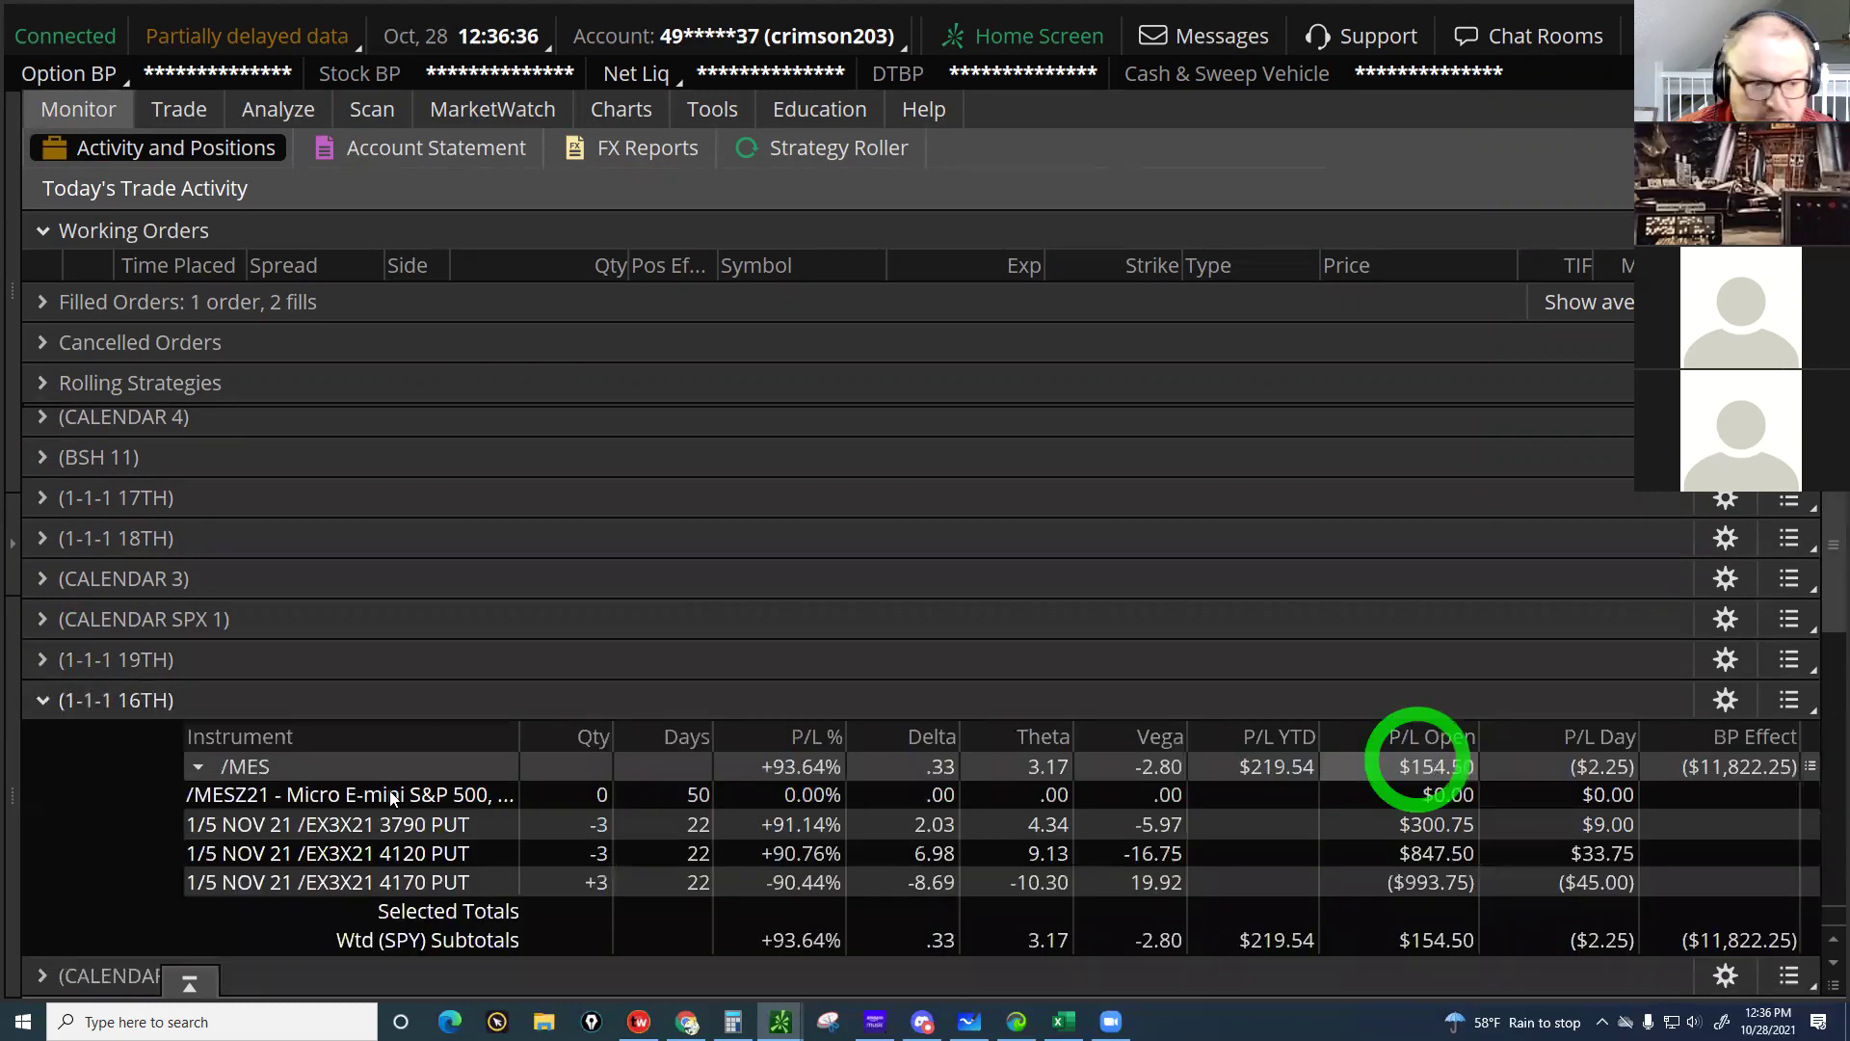
left_click(37, 707)
Expand the 1-1-1 20TH group, check its year-to-date and open P/L, and collapse it
scroll(37, 708, "down", 2)
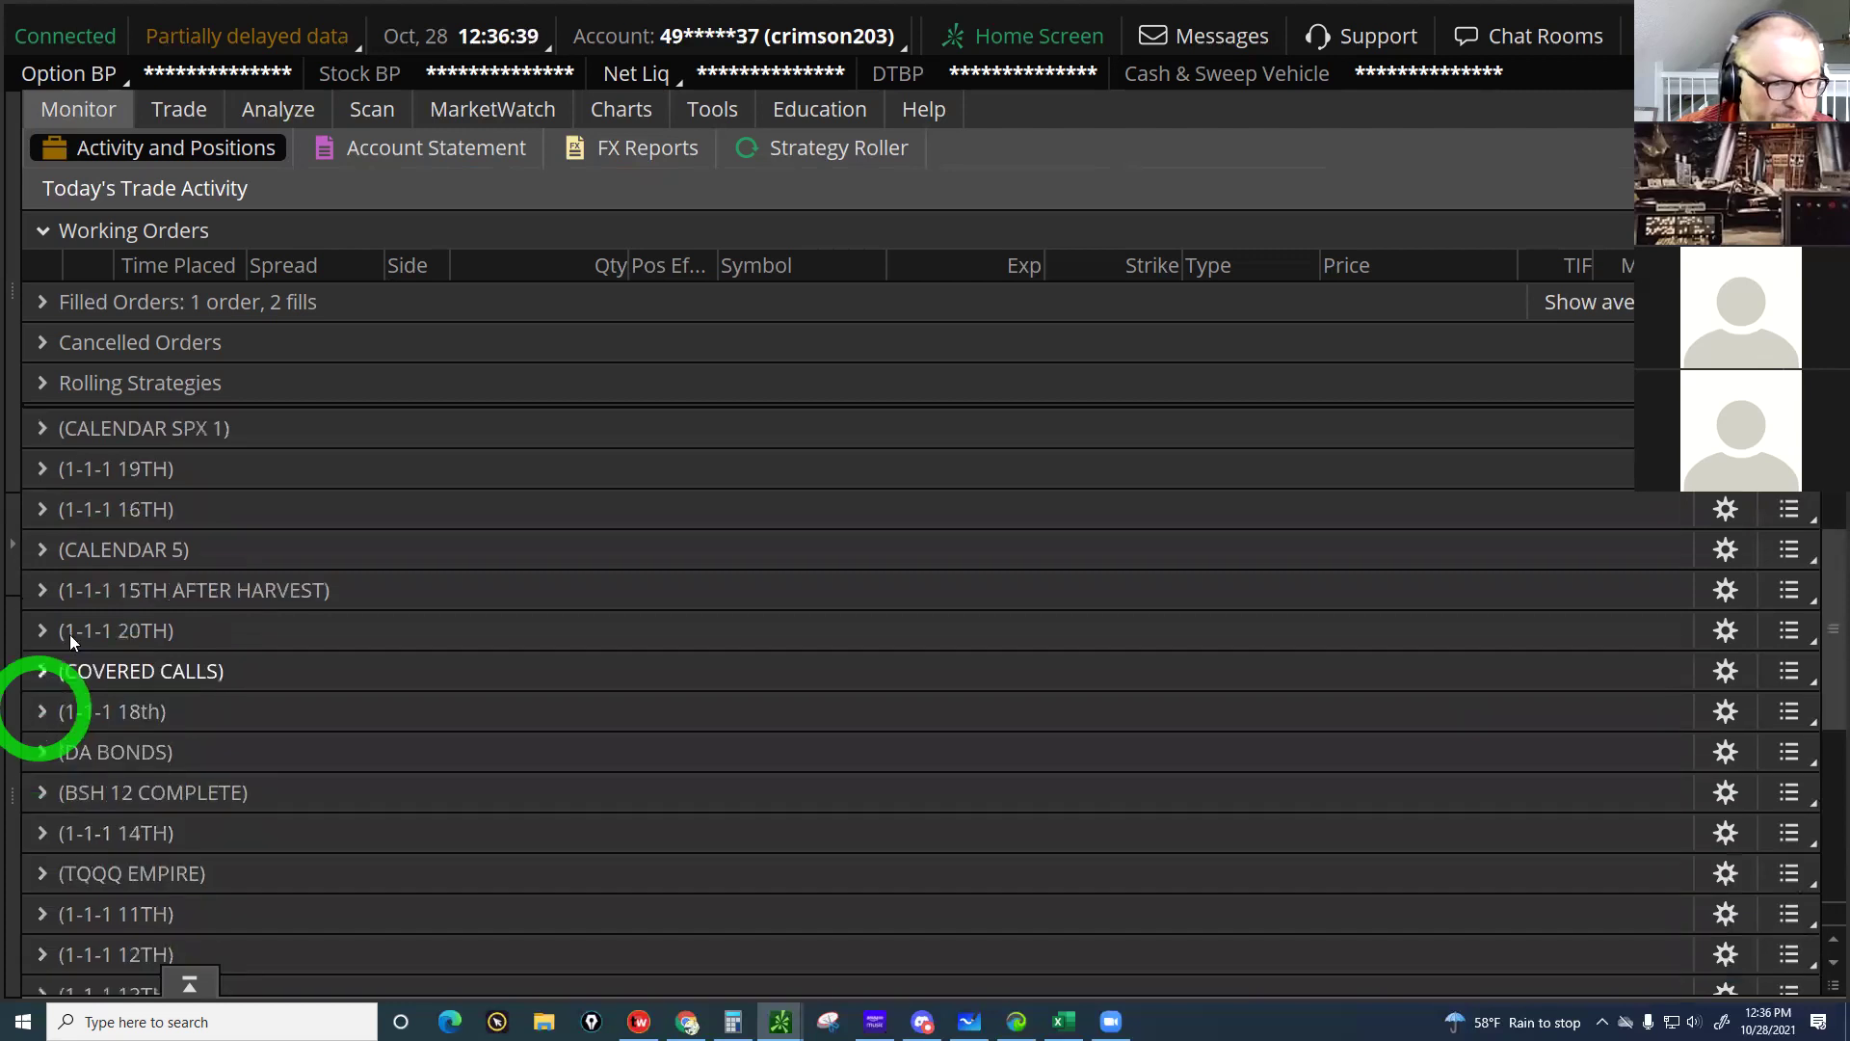
scroll(66, 592, "down", 1)
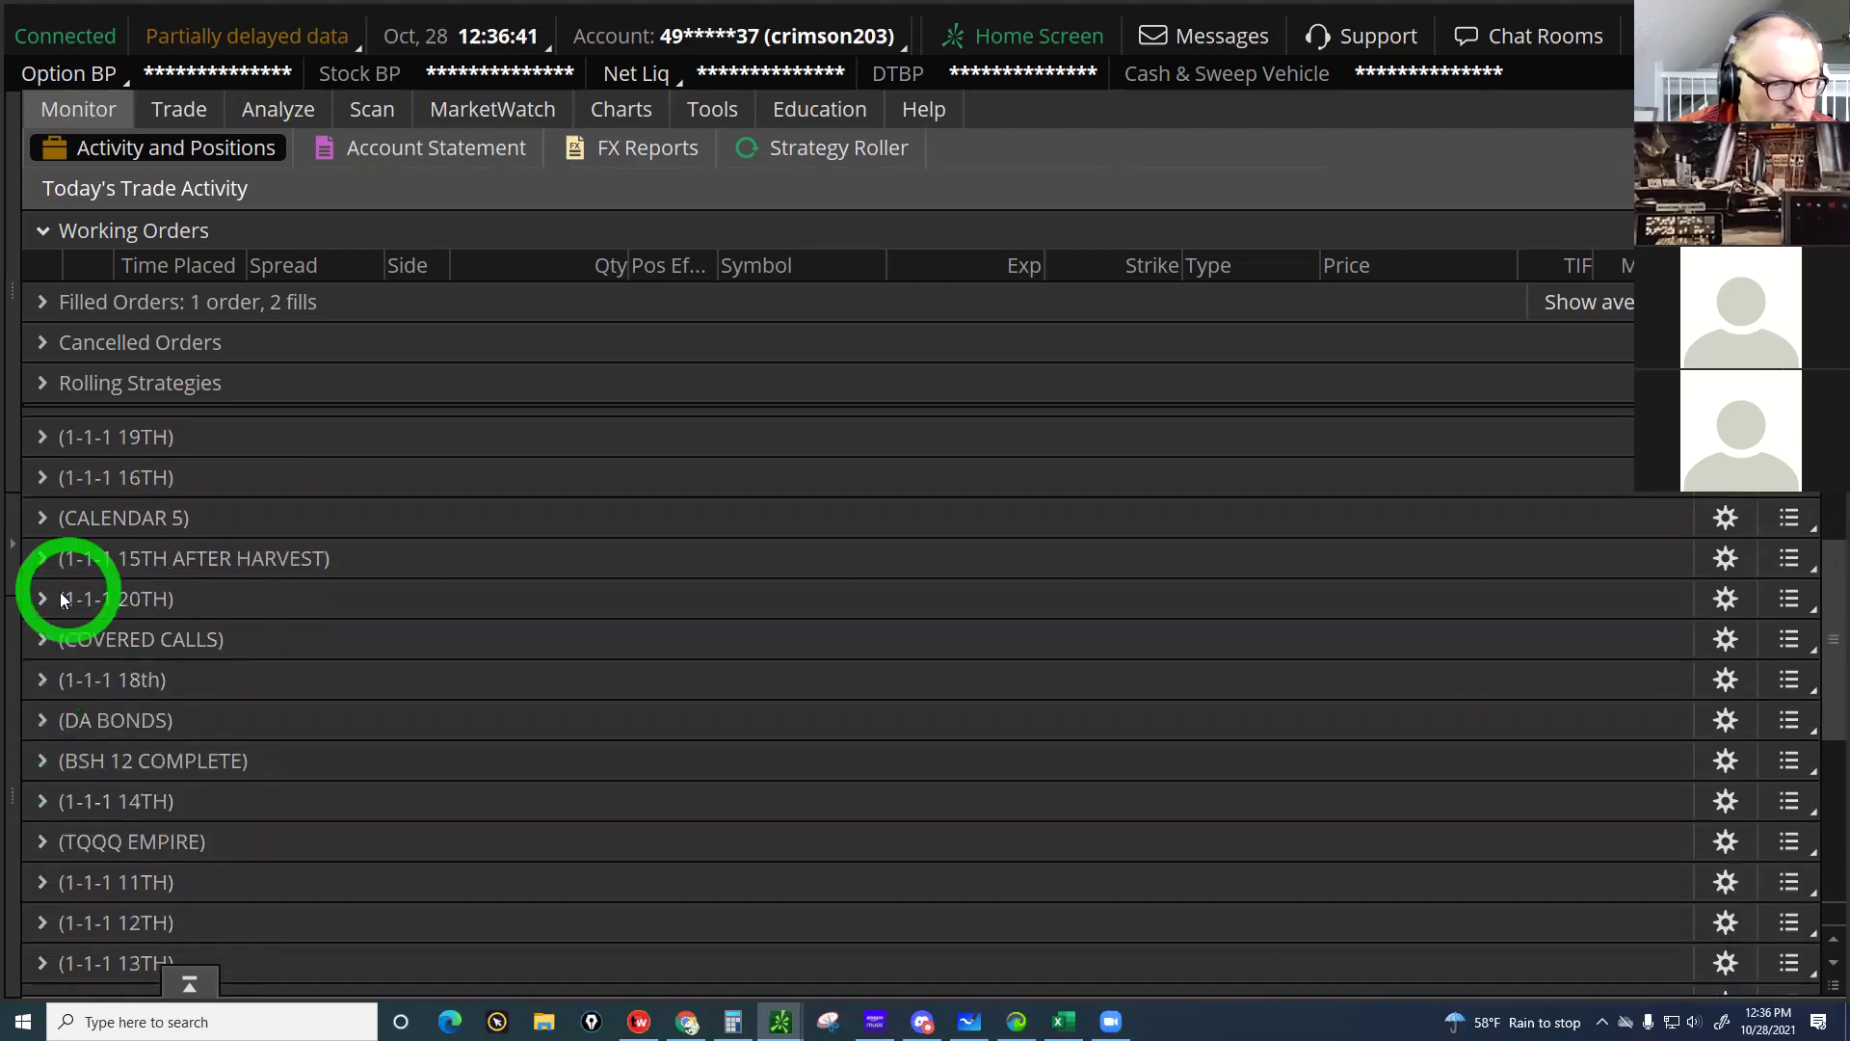
left_click(52, 596)
left_click(1294, 686)
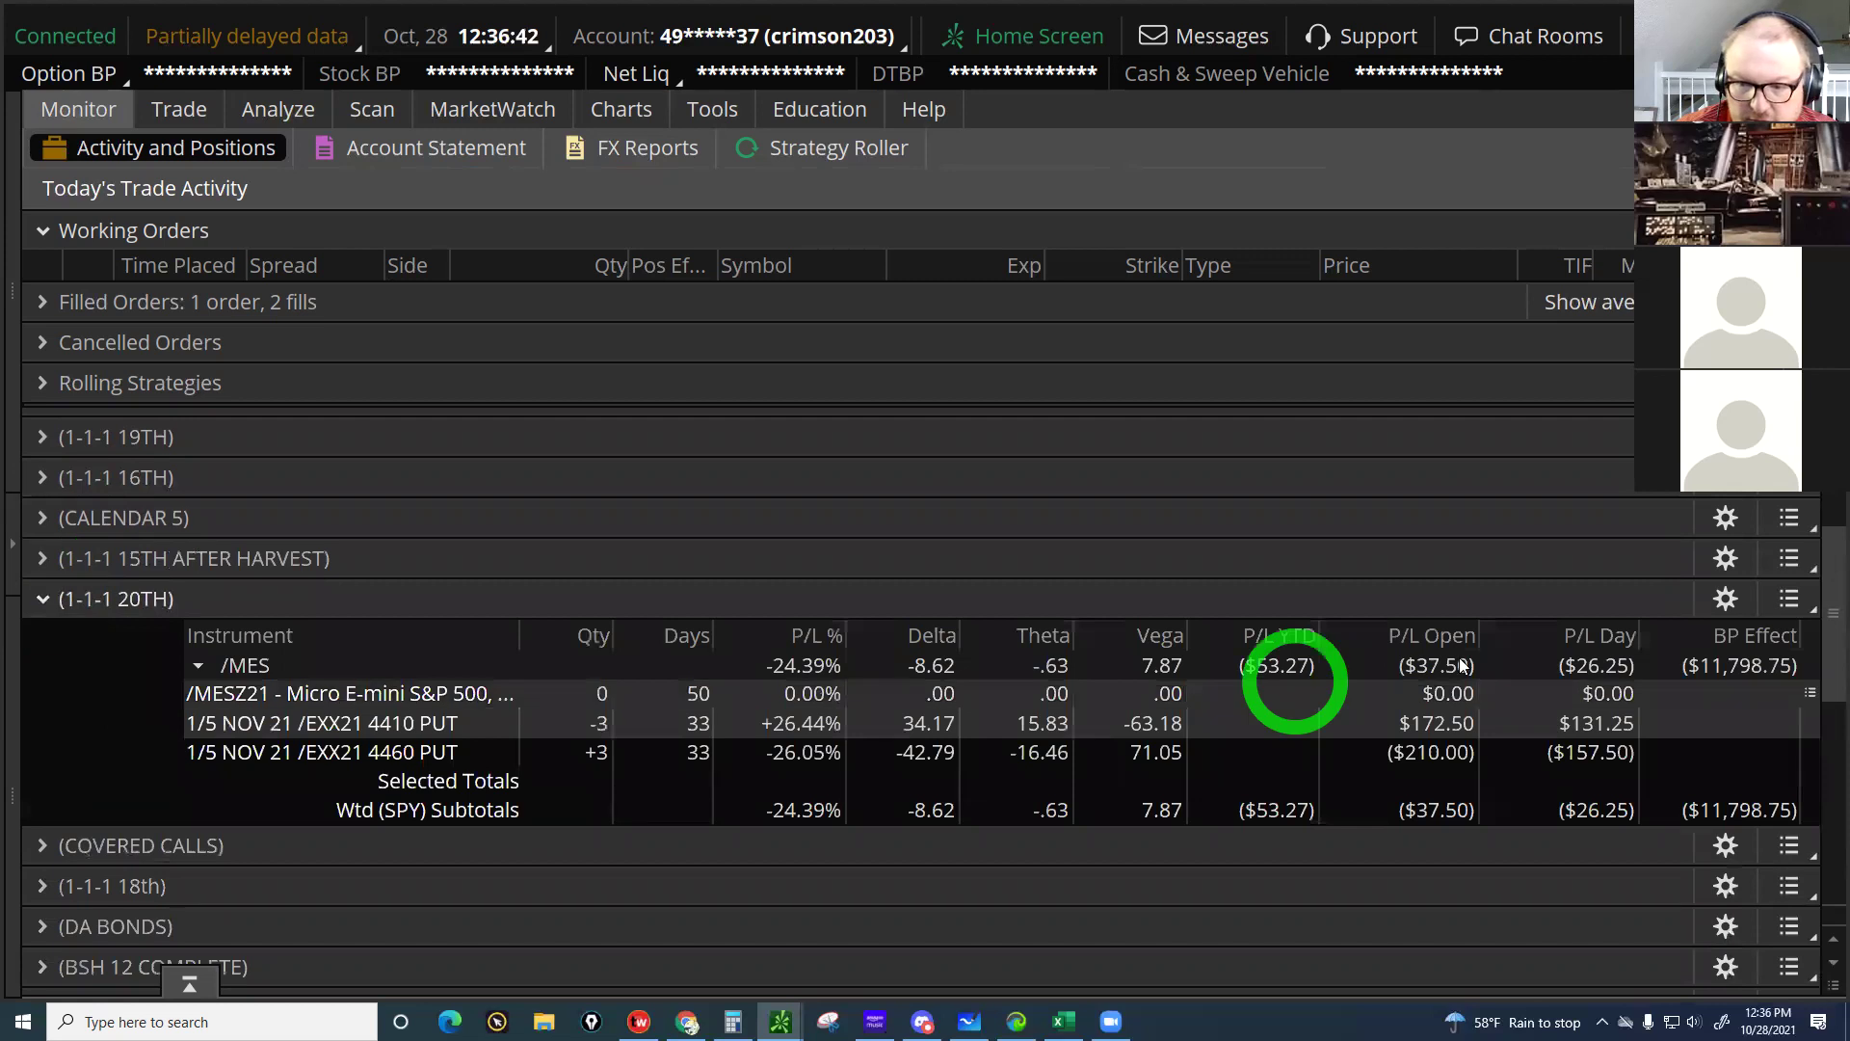
left_click(1462, 665)
left_click(45, 599)
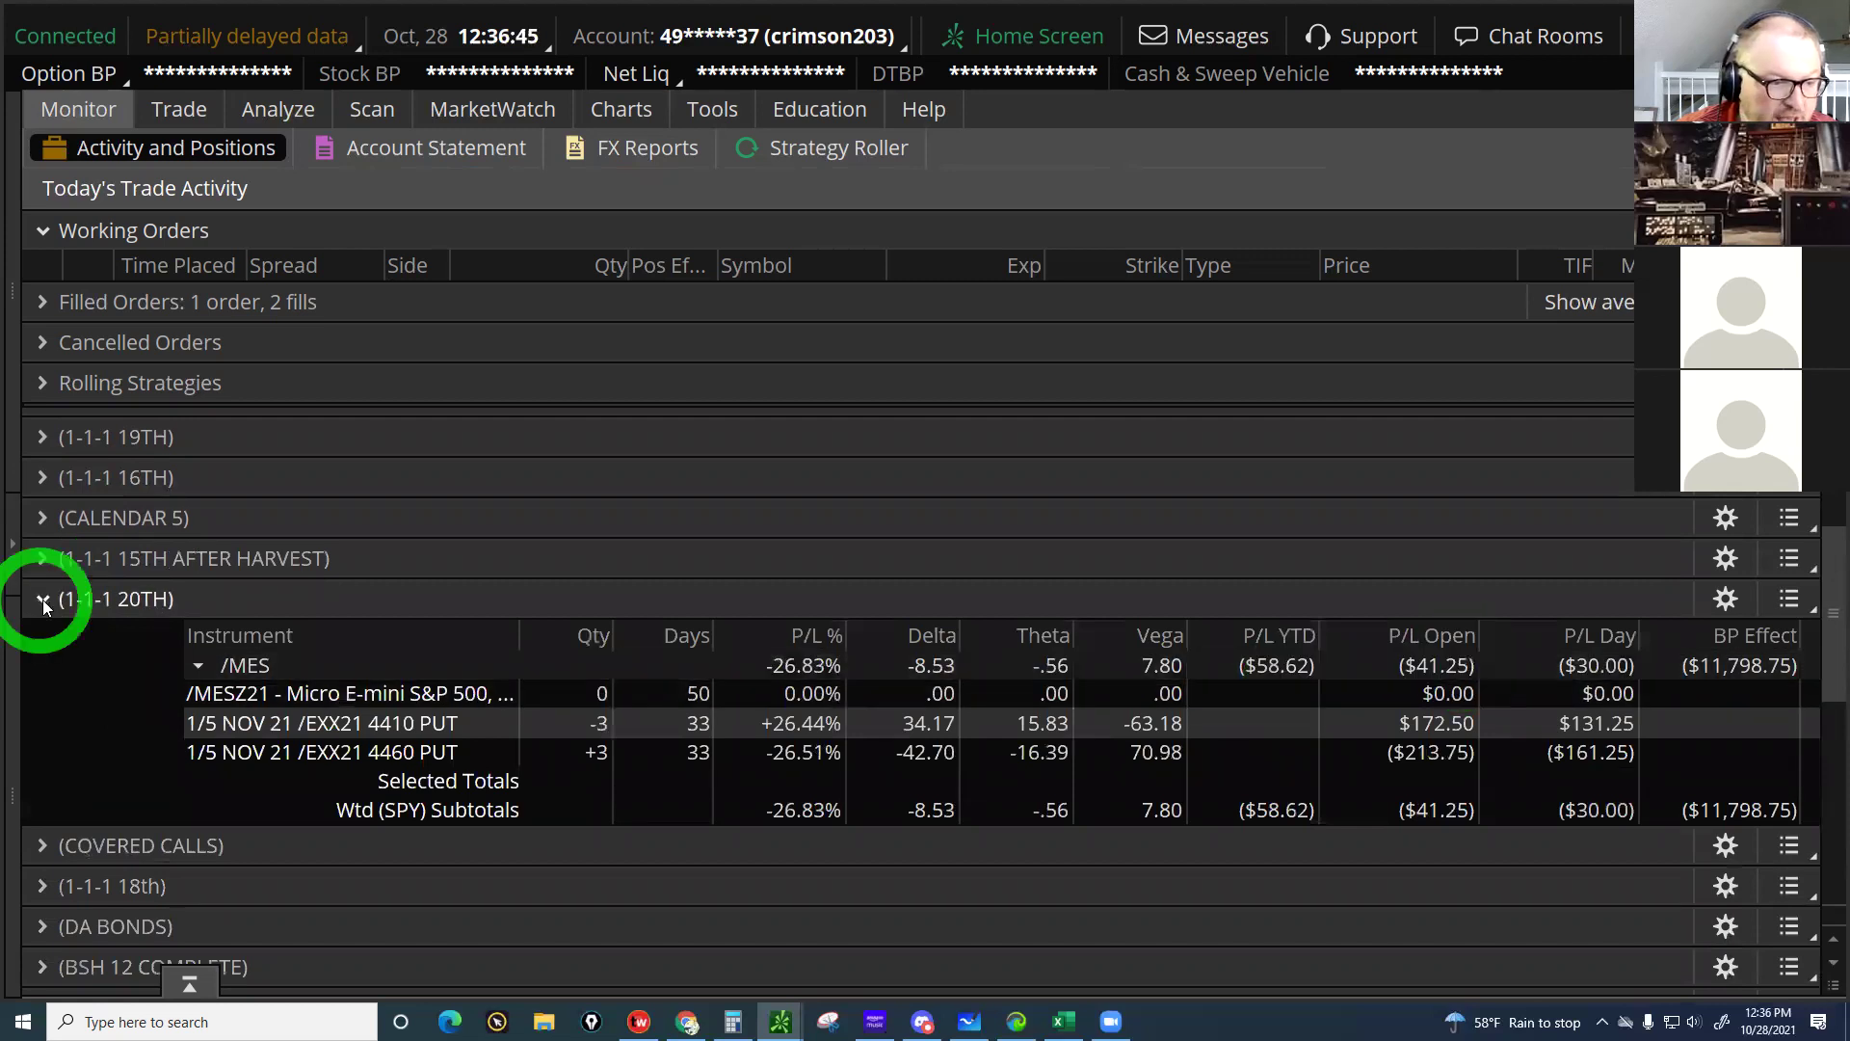
Review the COVERED CALLS group's open and day P/L and its TQQQ 144 call leg, then collapse the group
left_click(50, 638)
left_click(1523, 742)
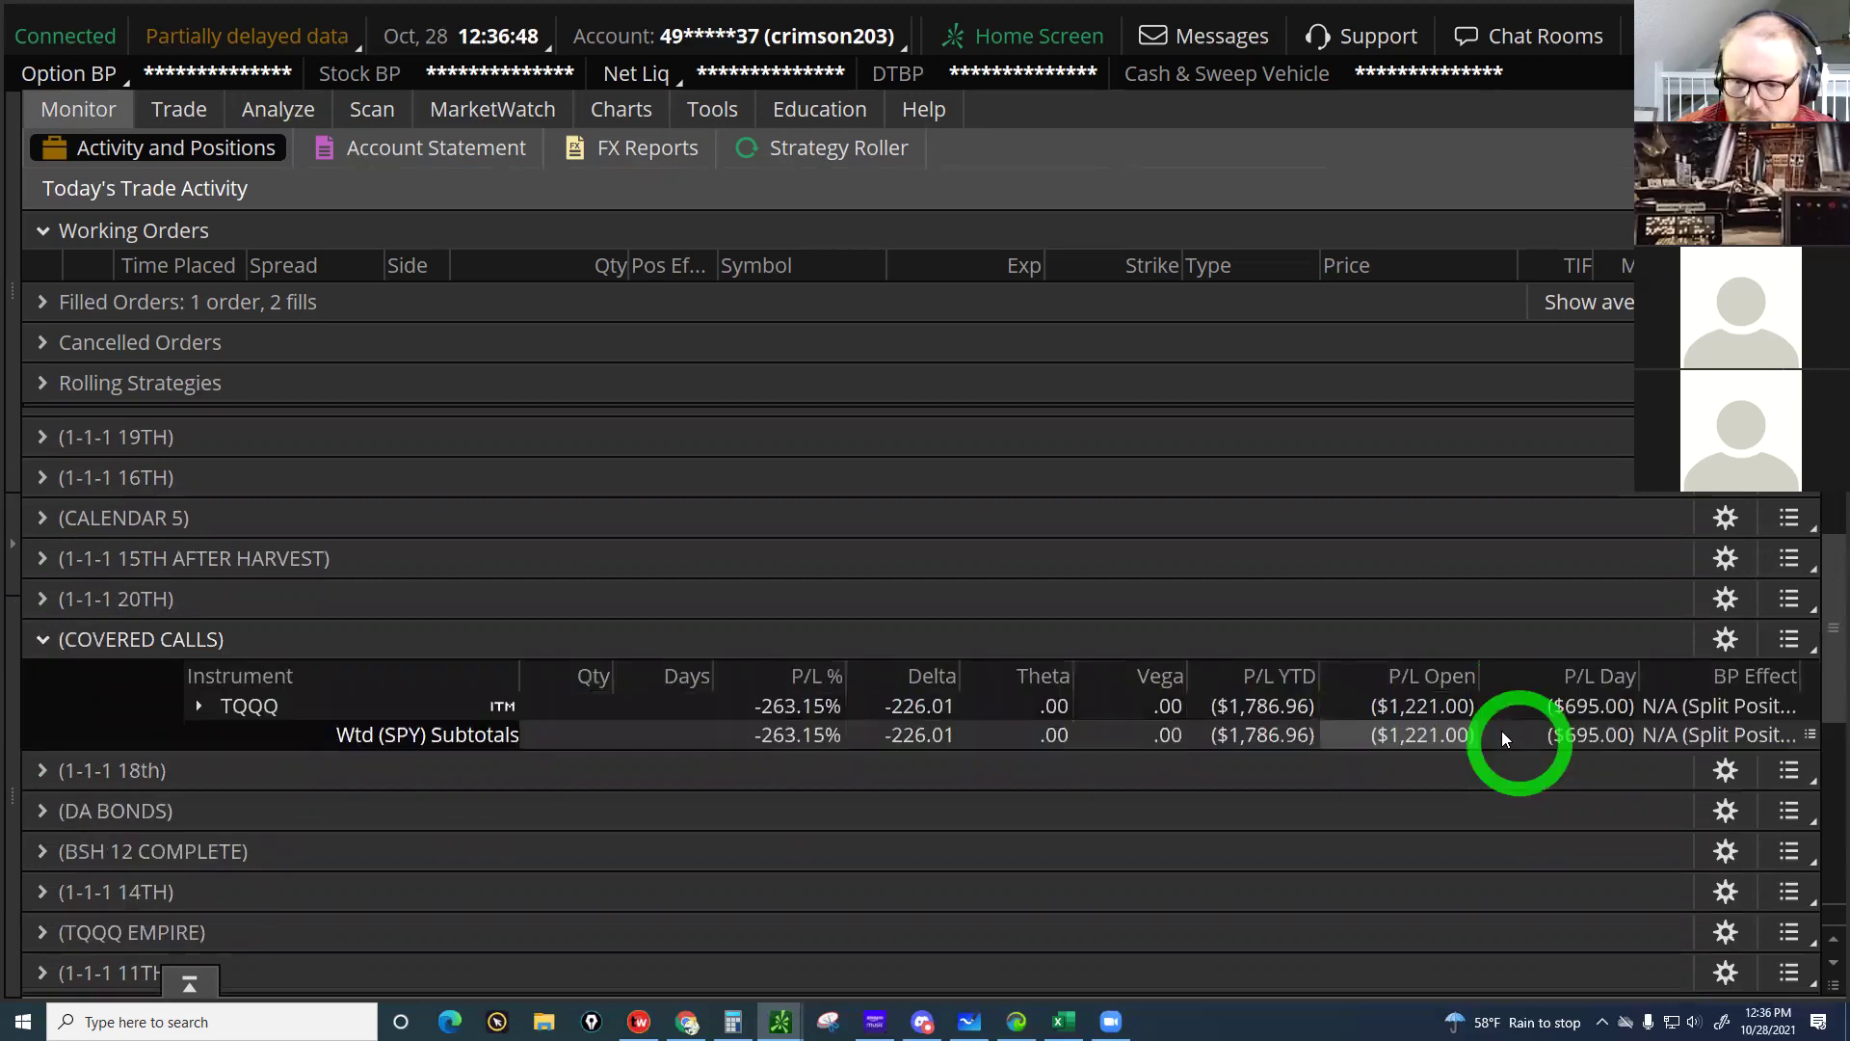
left_click(1539, 708)
left_click(1598, 706)
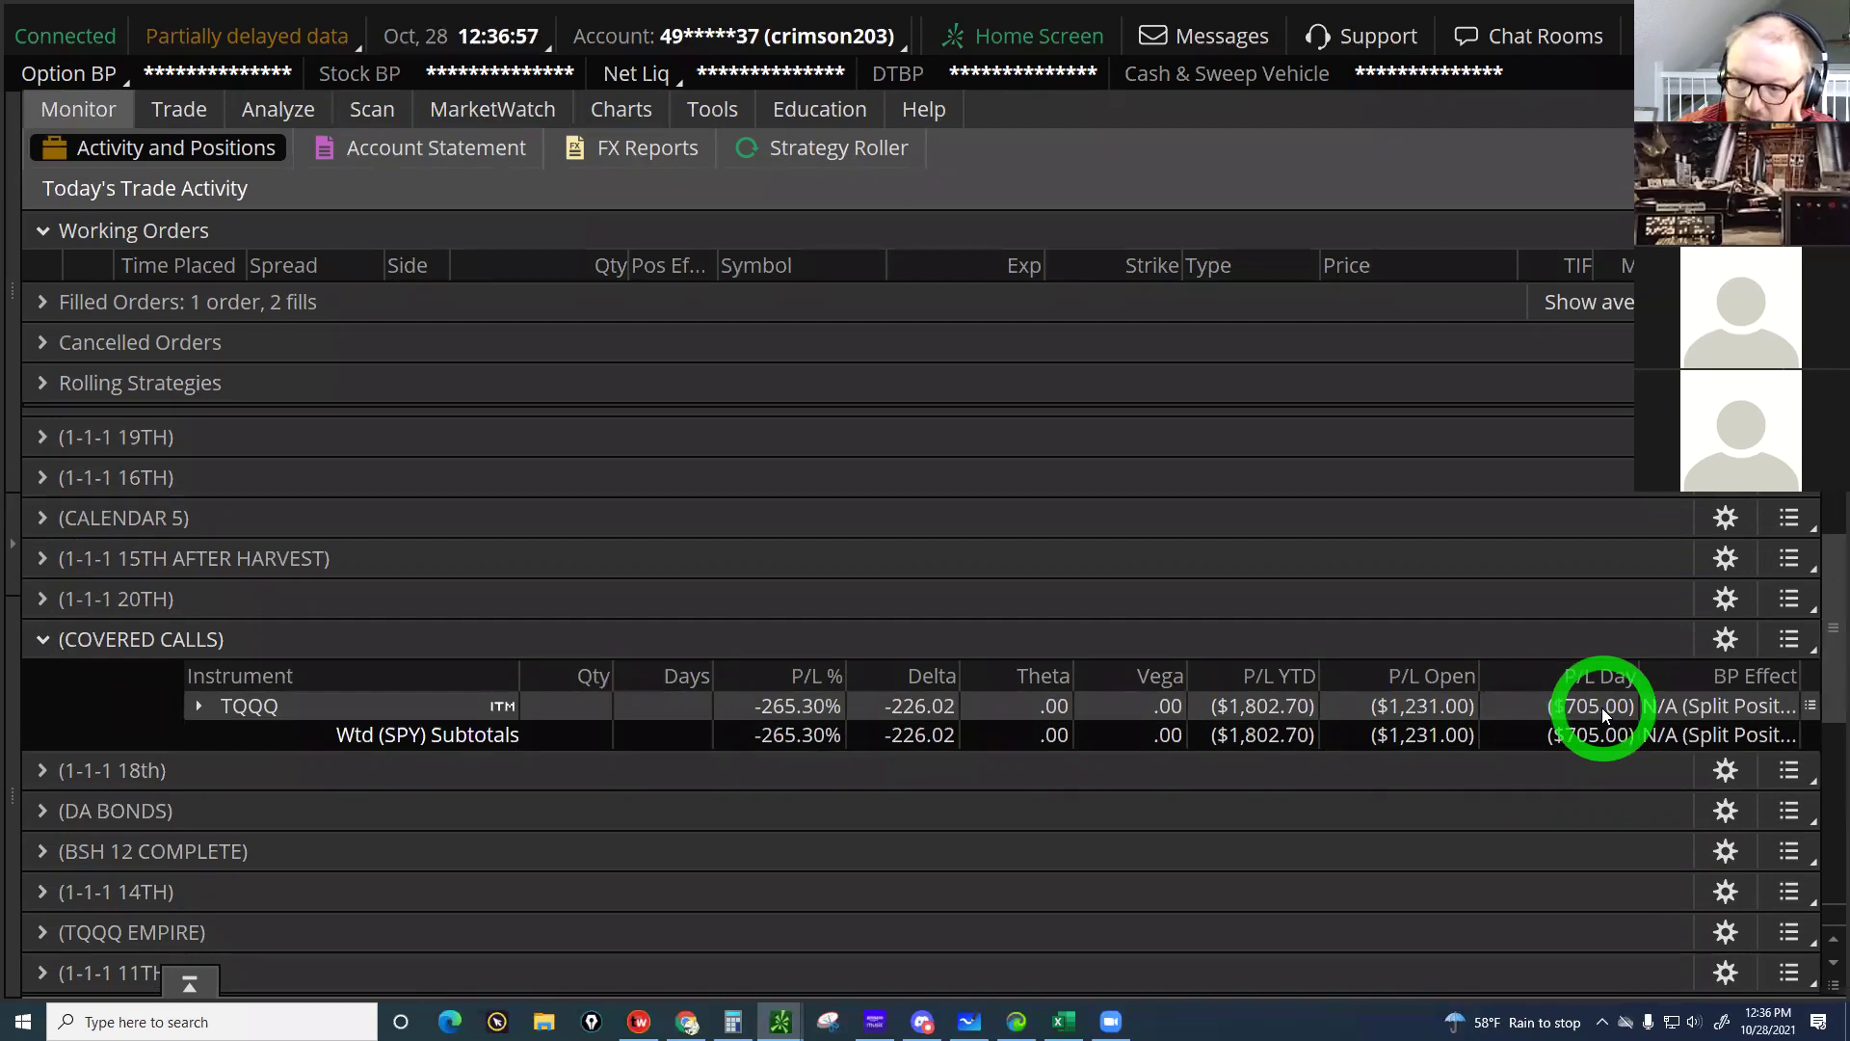
left_click(1446, 703)
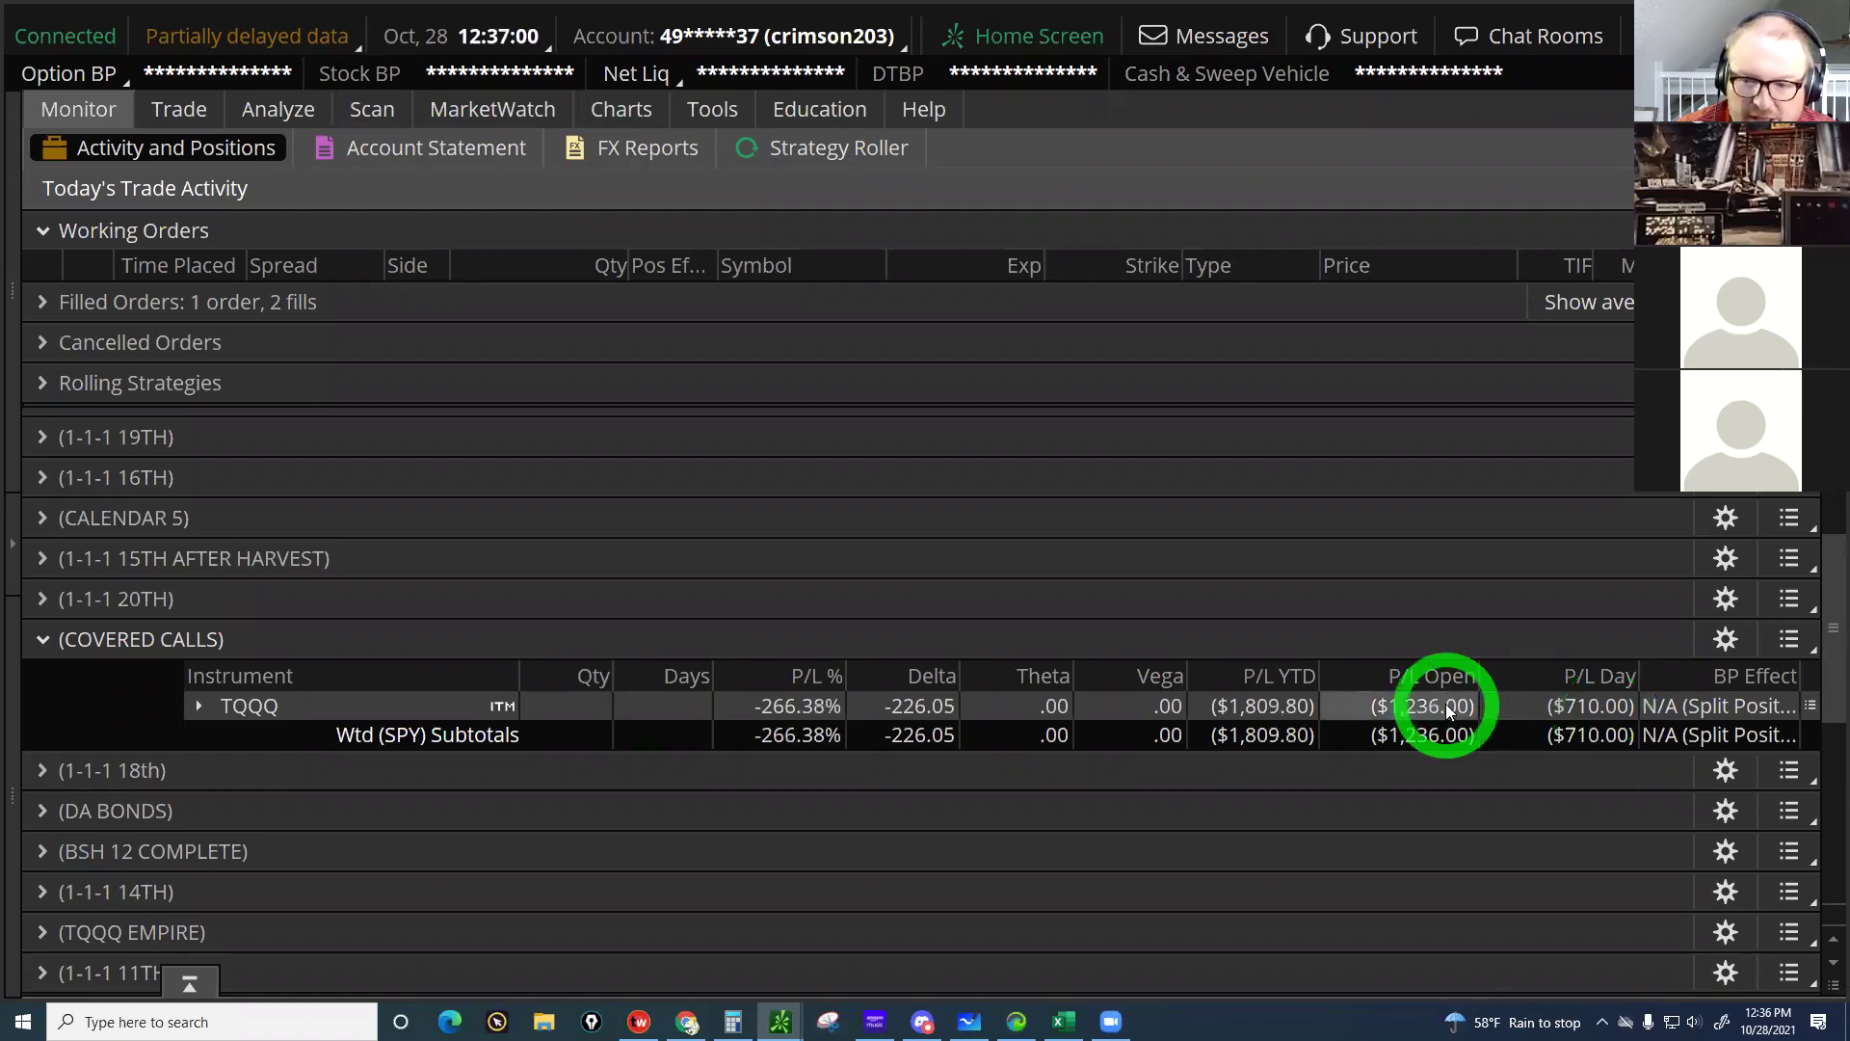
left_click(199, 707)
left_click(682, 826)
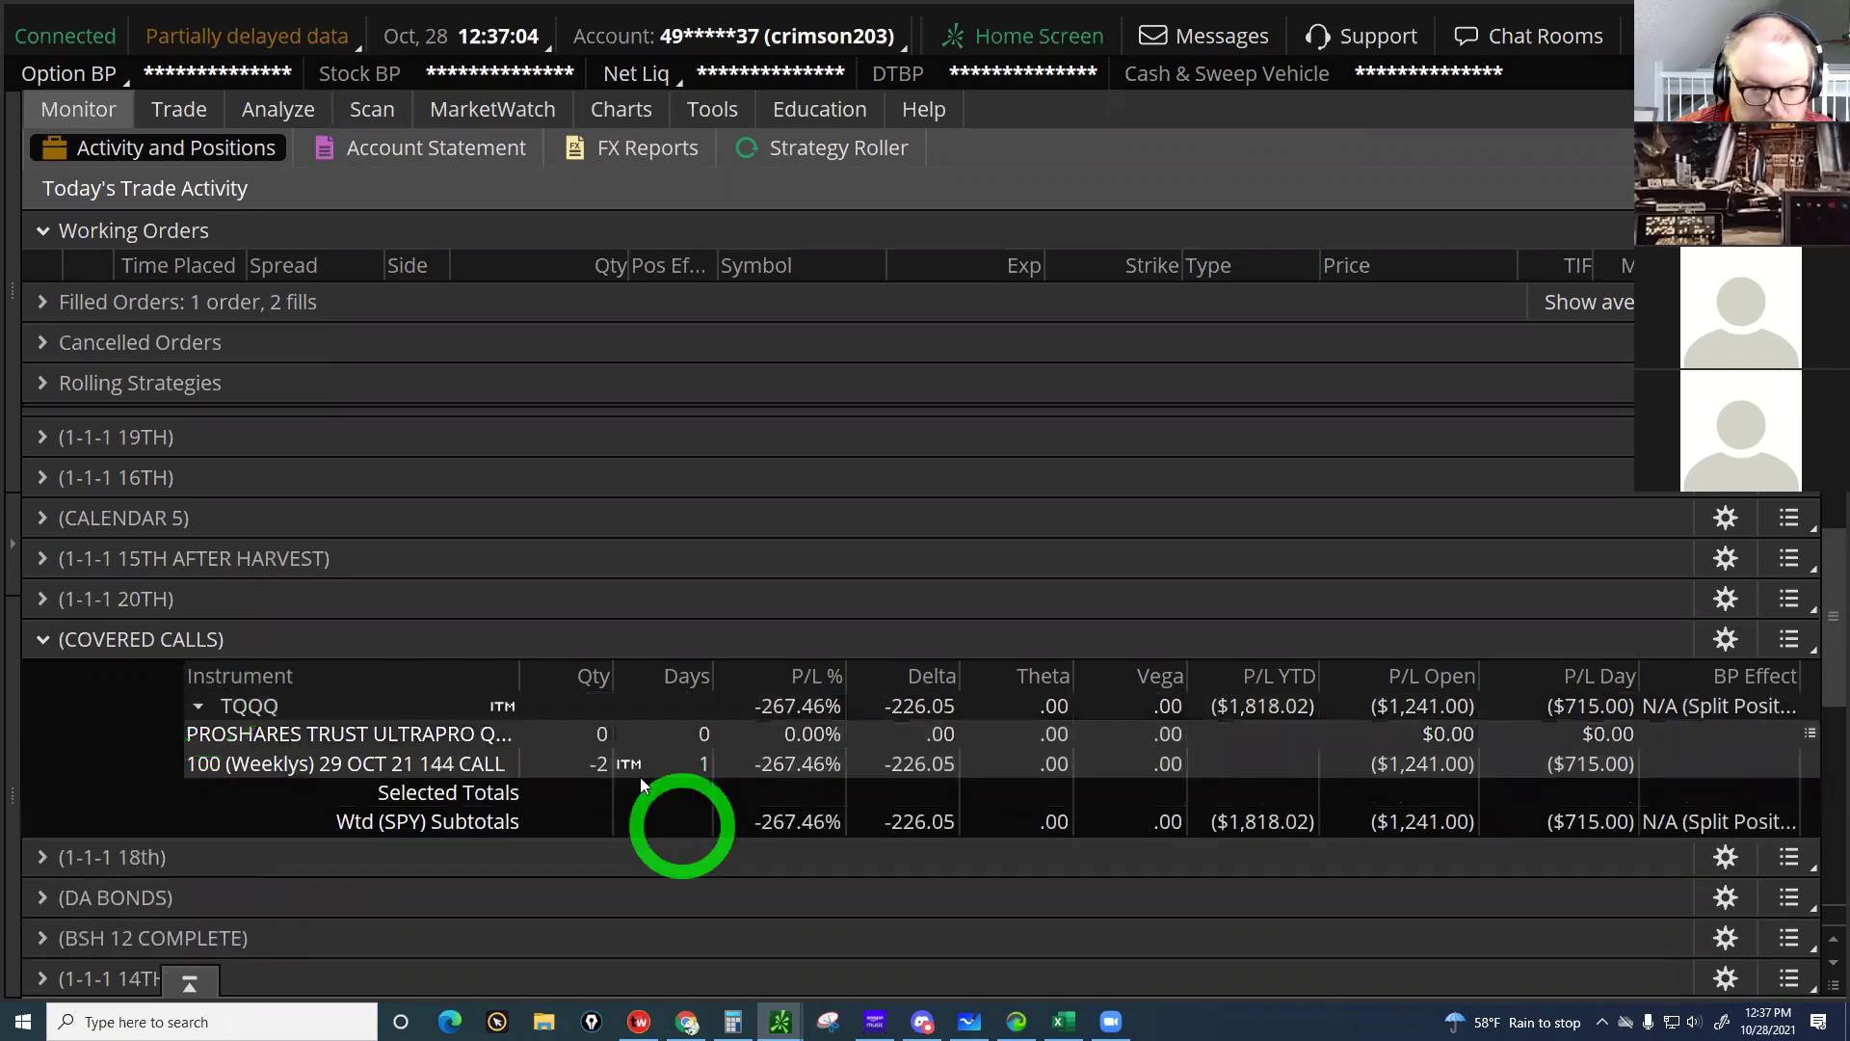
left_click(43, 640)
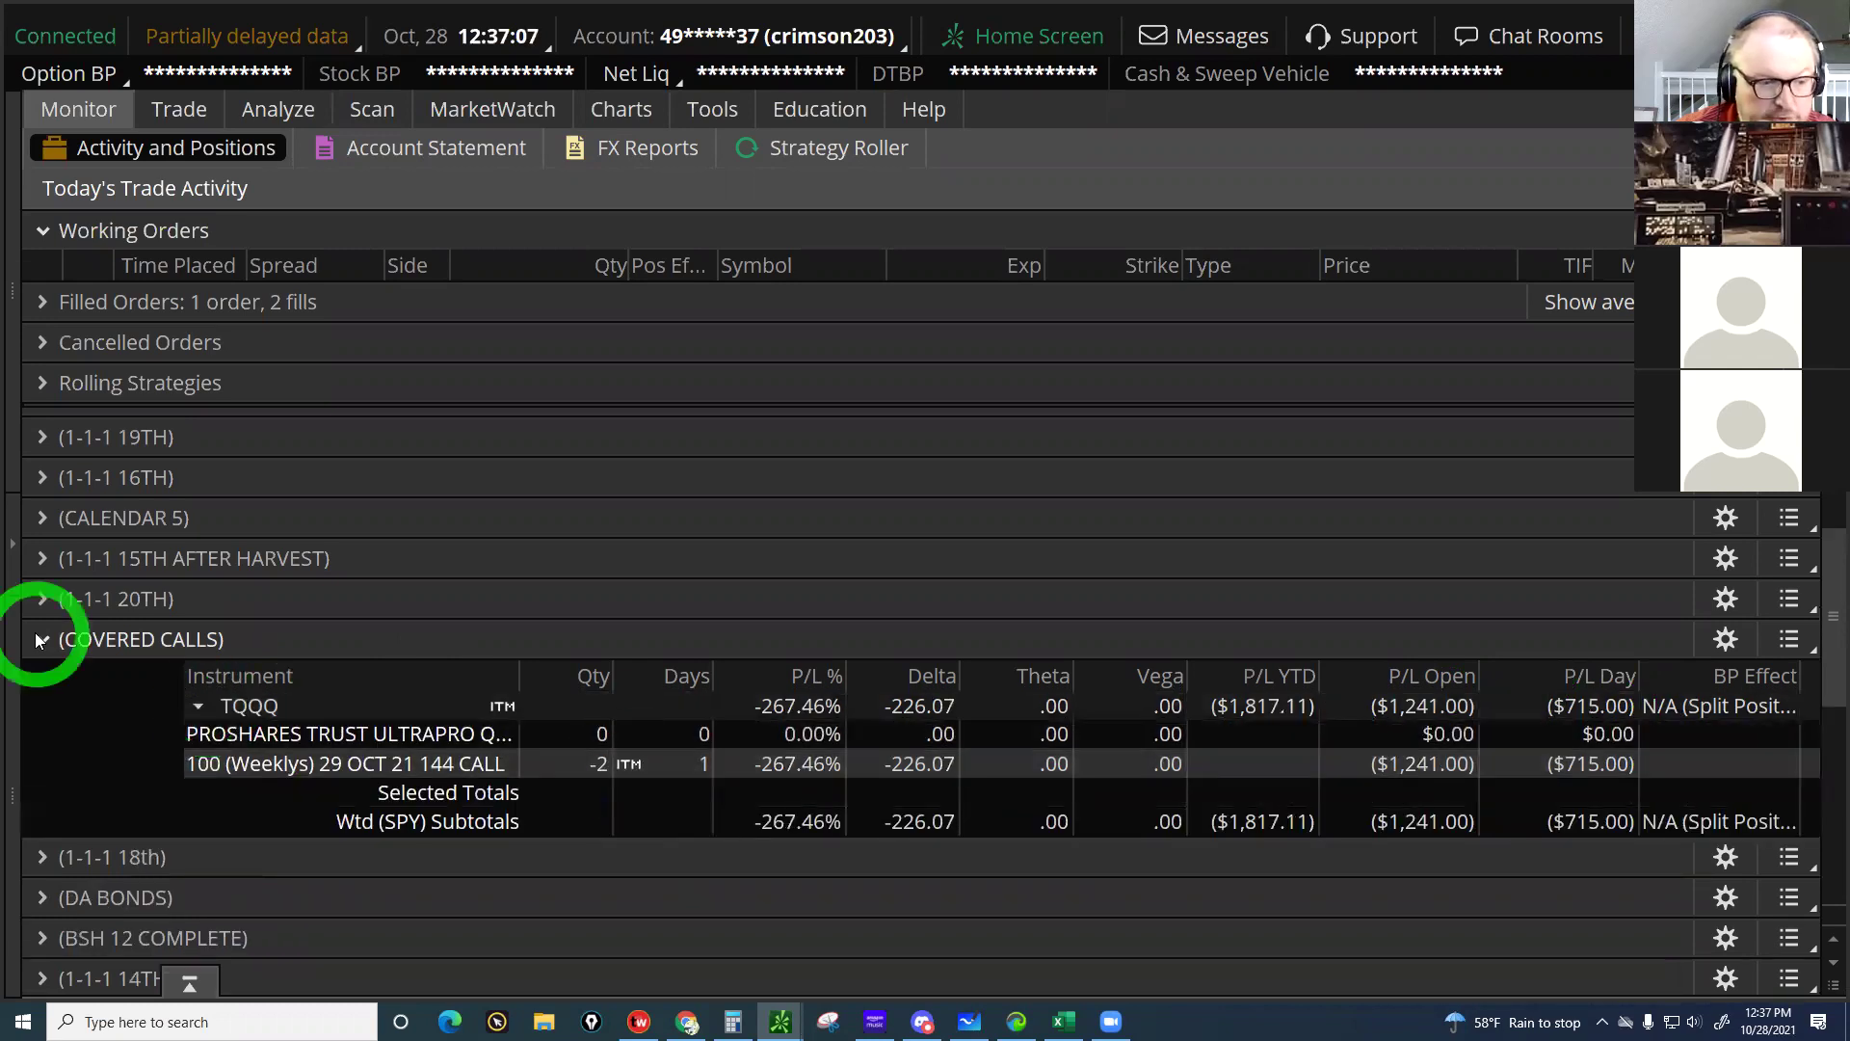
Expand the lowercase 1-1-1 18th group below the covered calls, check its /MES open P/L, and collapse it
left_click(42, 679)
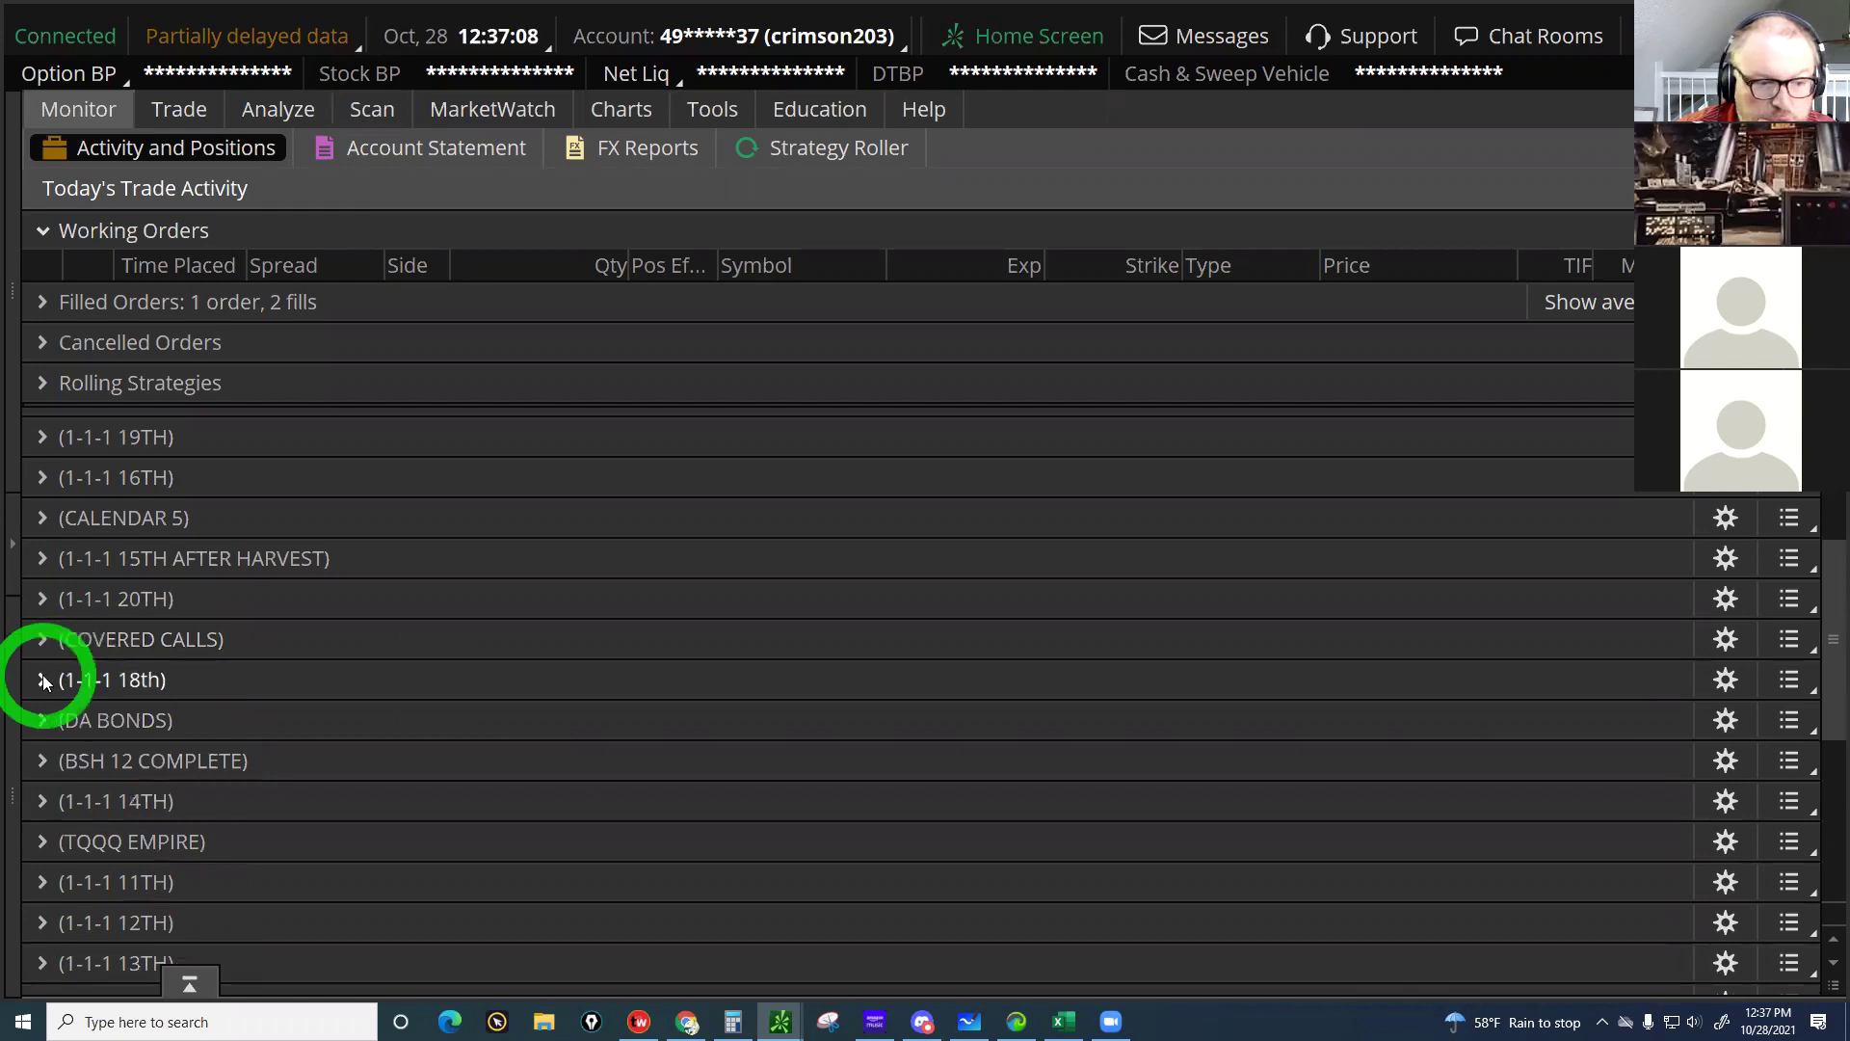
left_click(1426, 748)
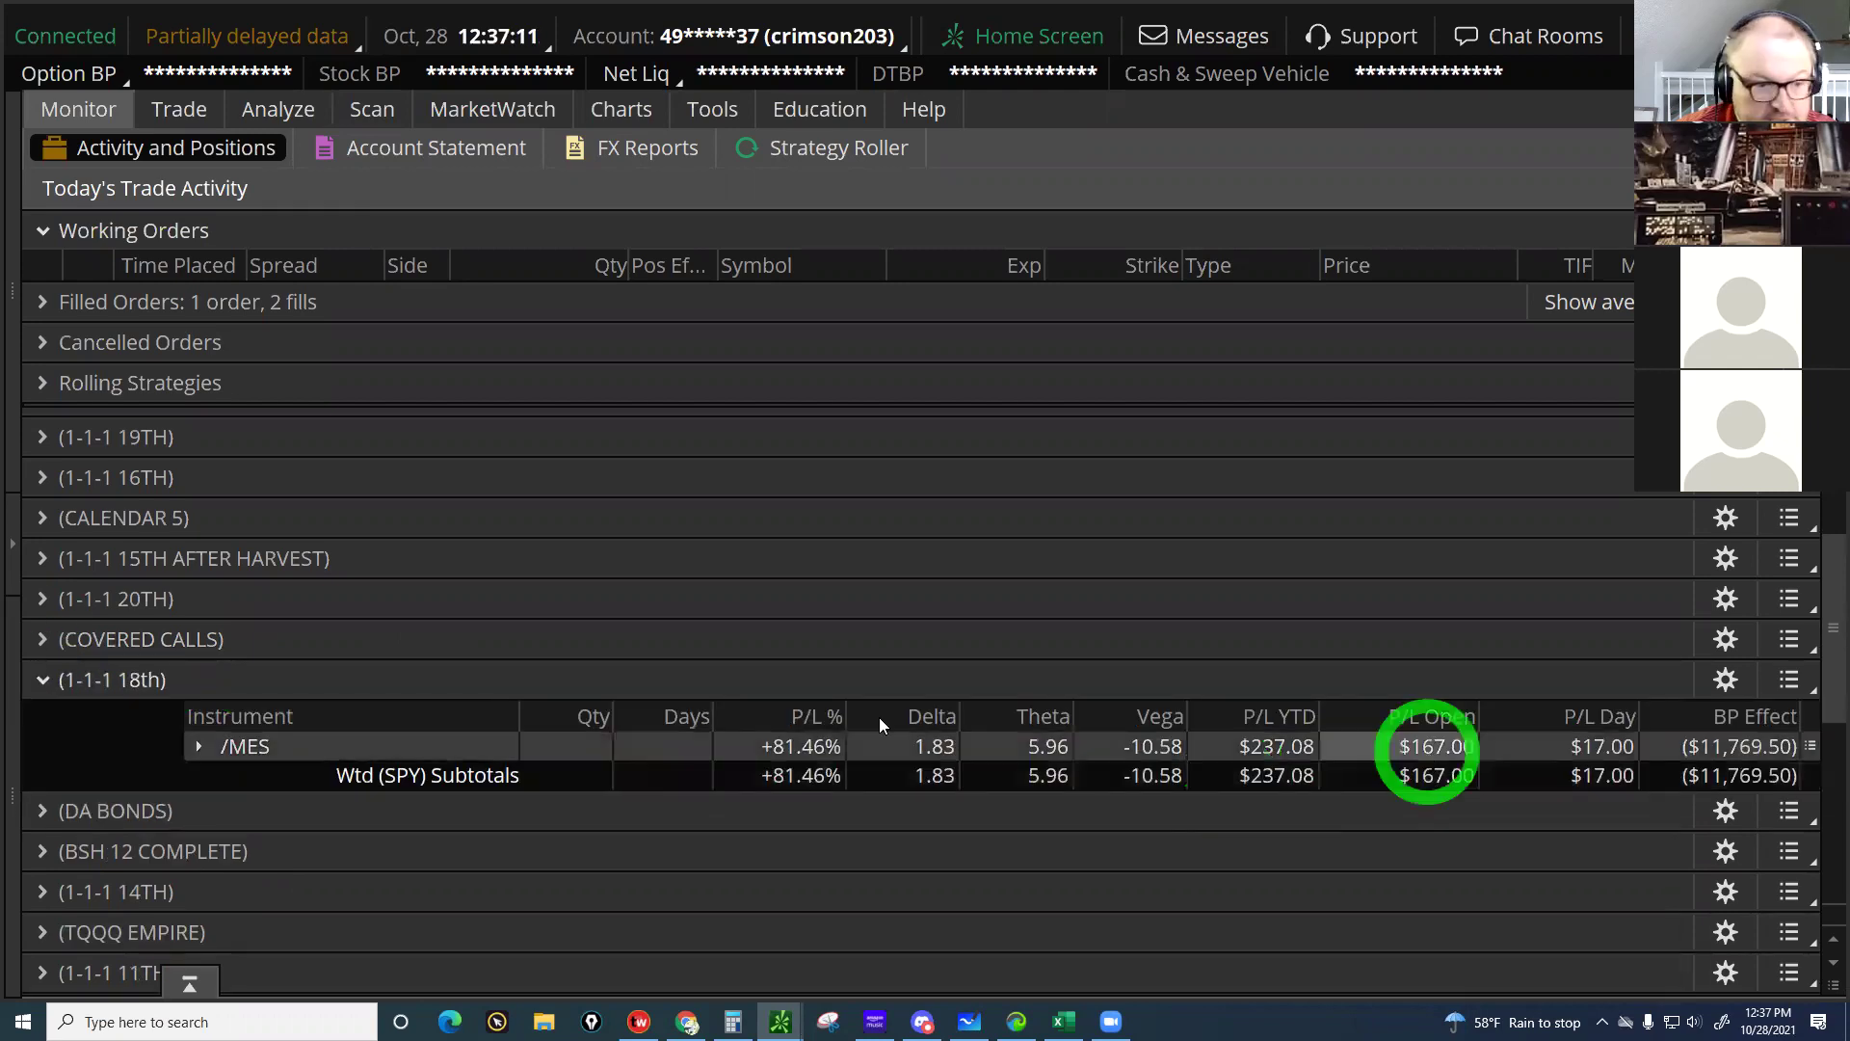
left_click(69, 714)
left_click(39, 678)
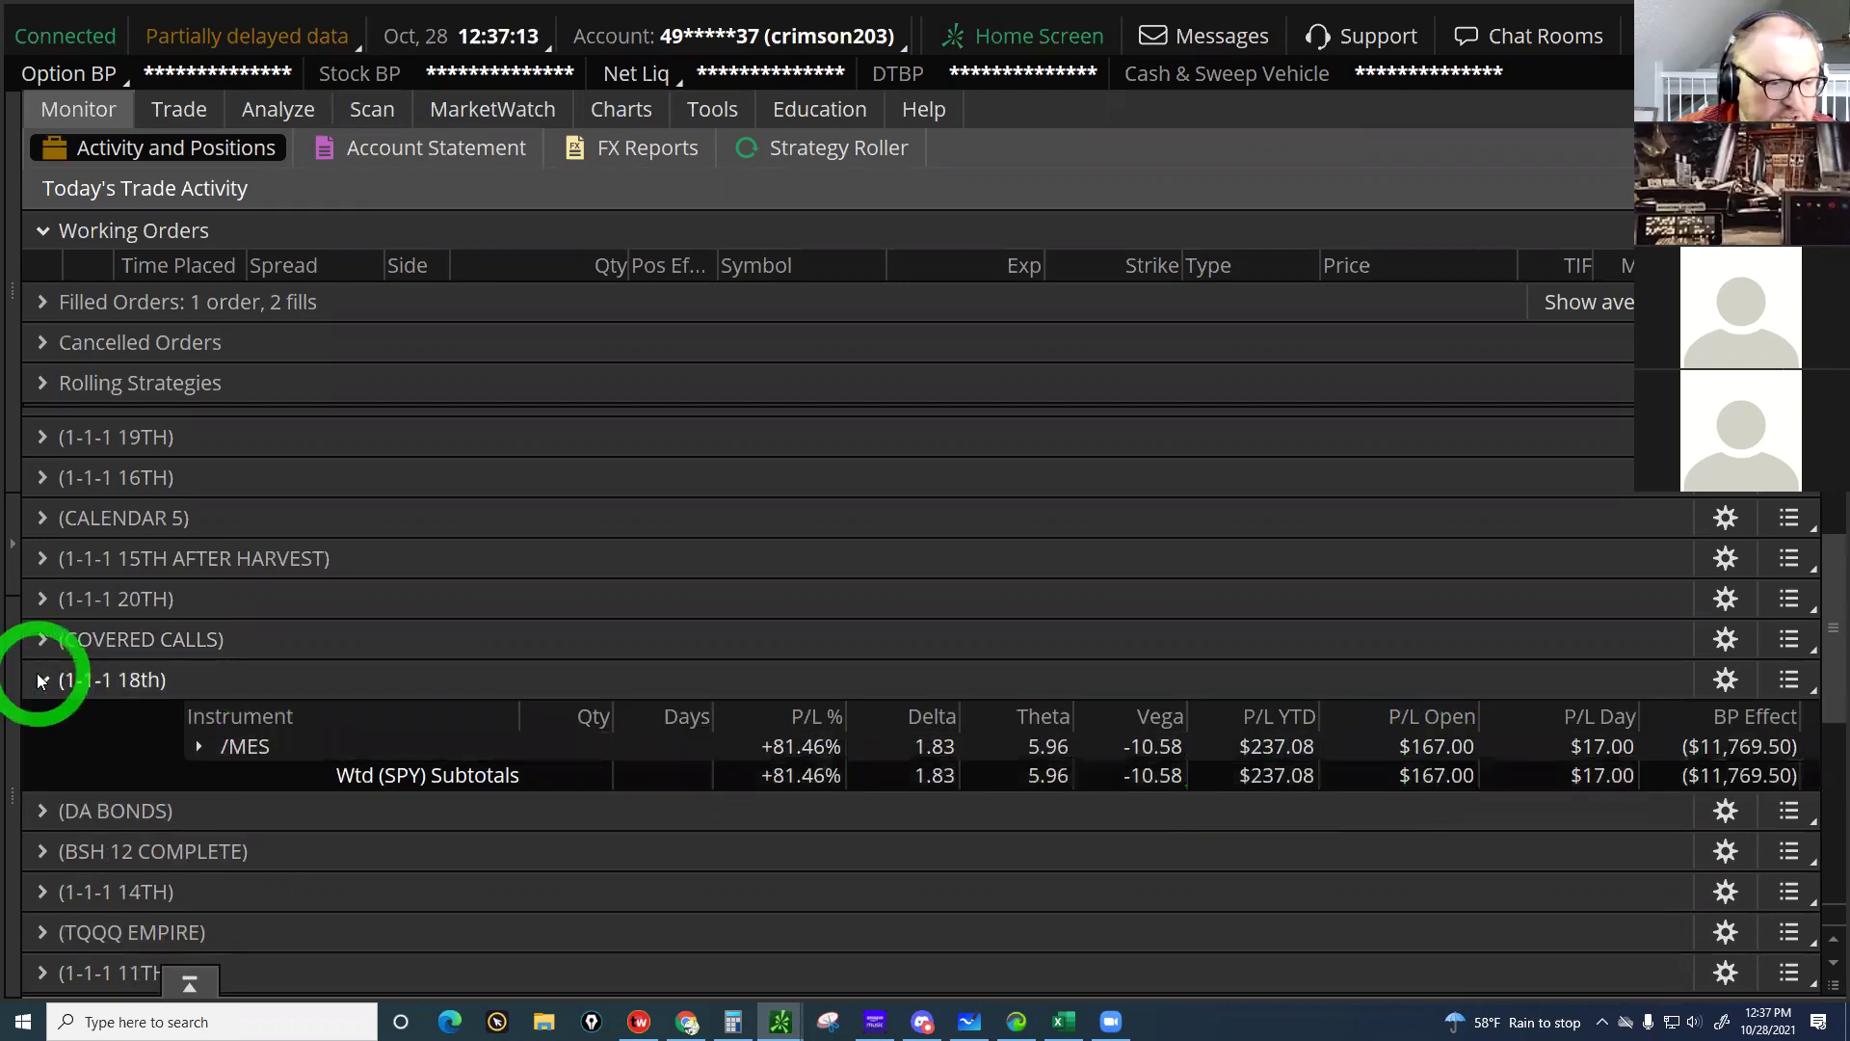
Expand the DA BONDS group and check the open and day P/L of its TMF position
scroll(36, 673, "down", 3)
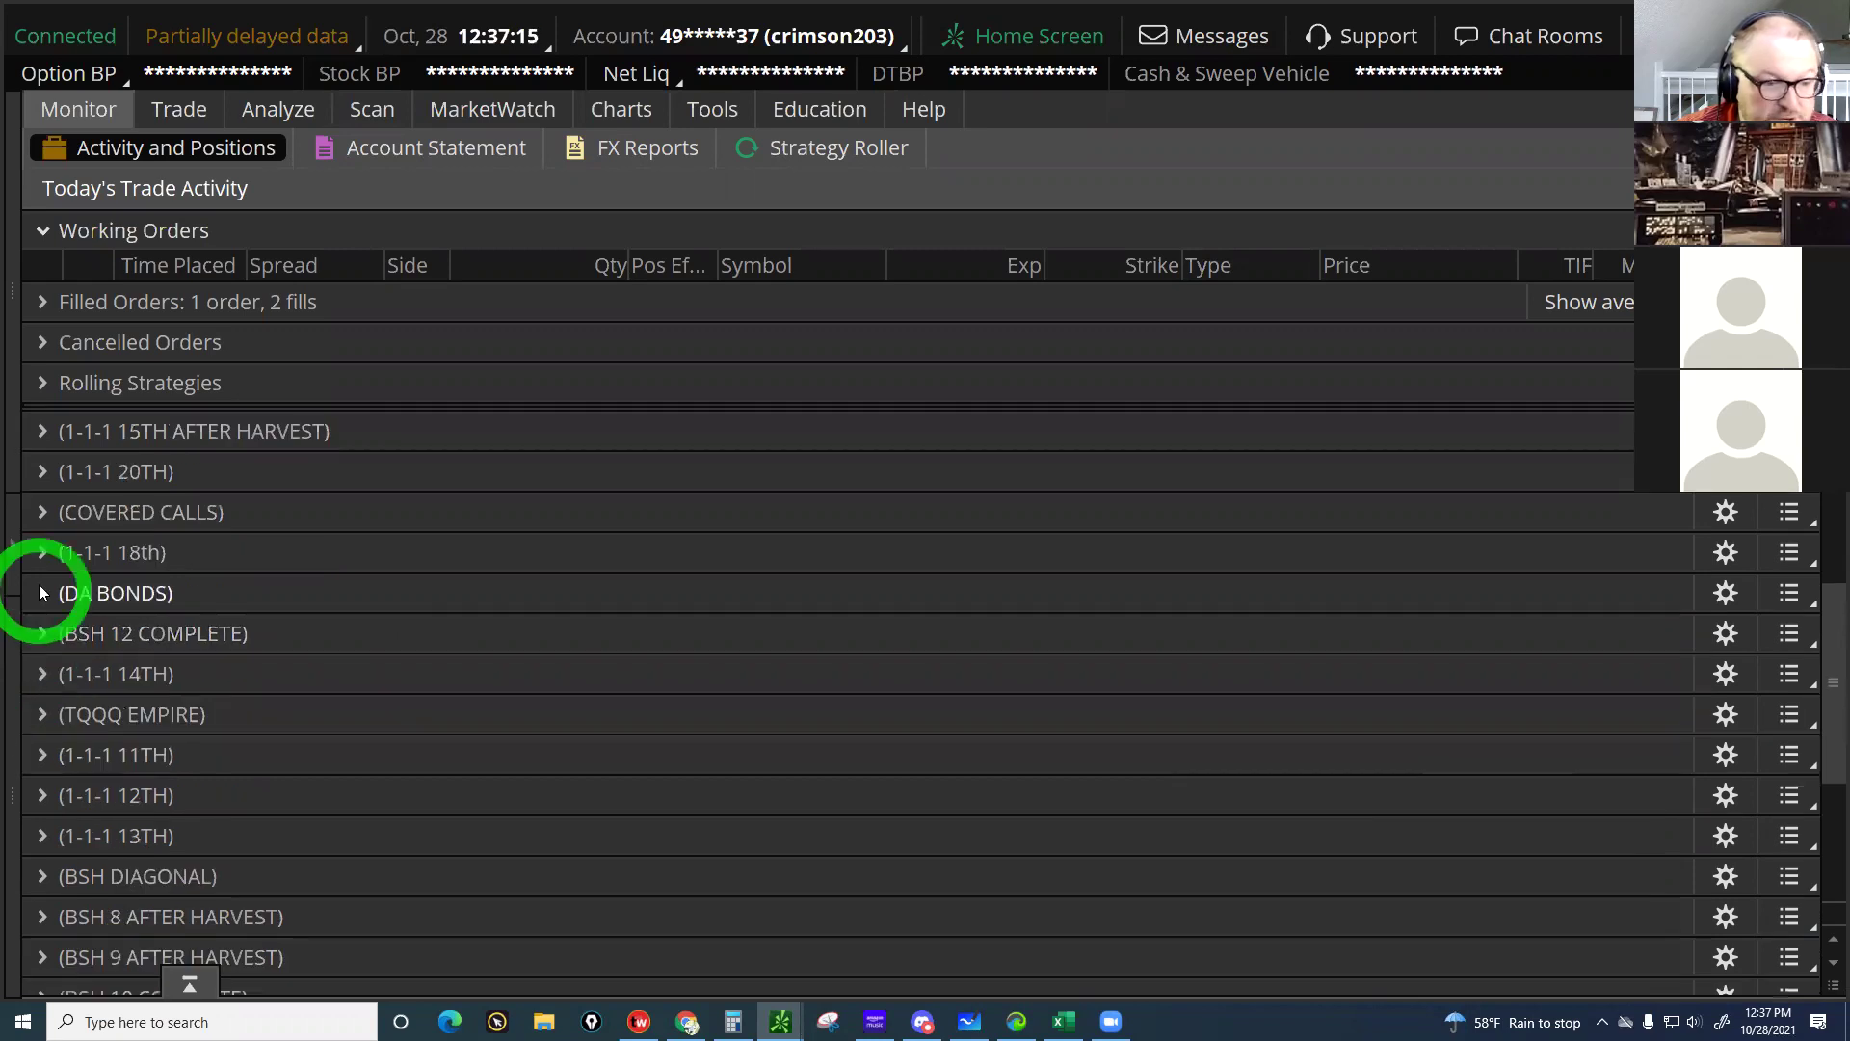
left_click(1450, 662)
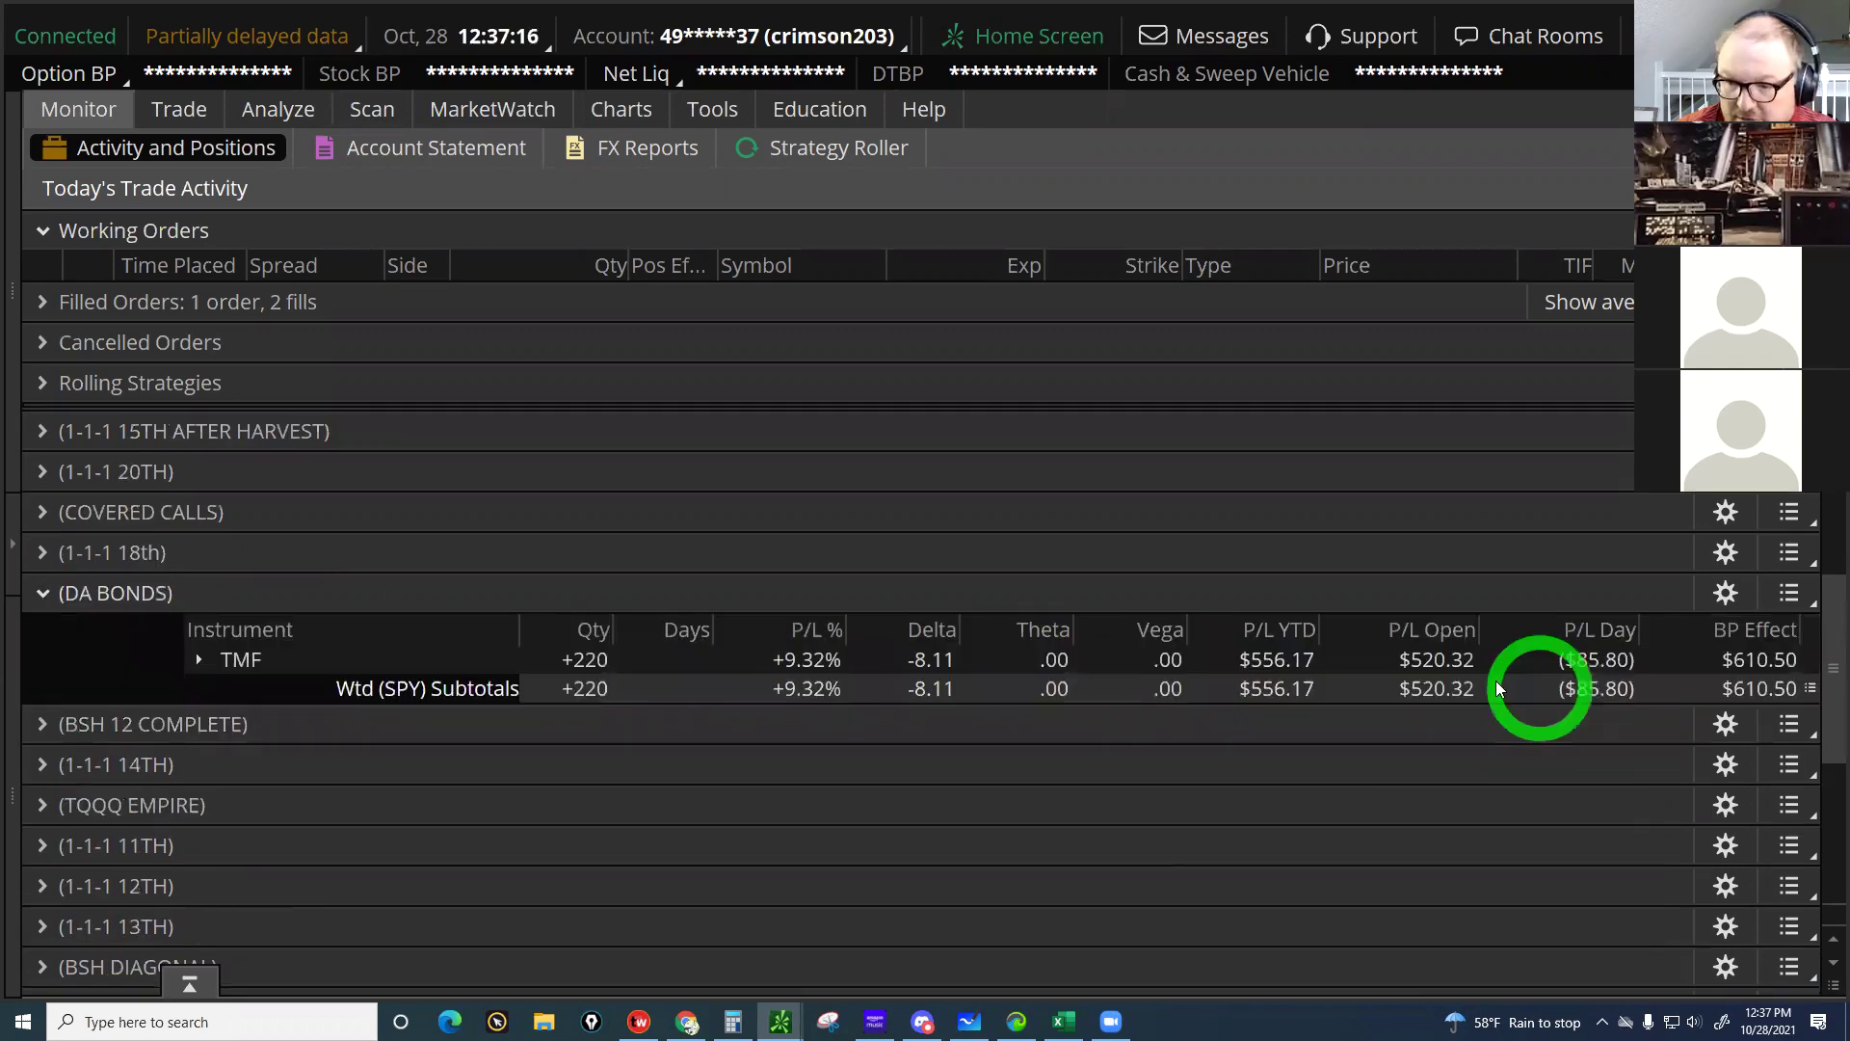
left_click(1592, 667)
left_click(84, 600)
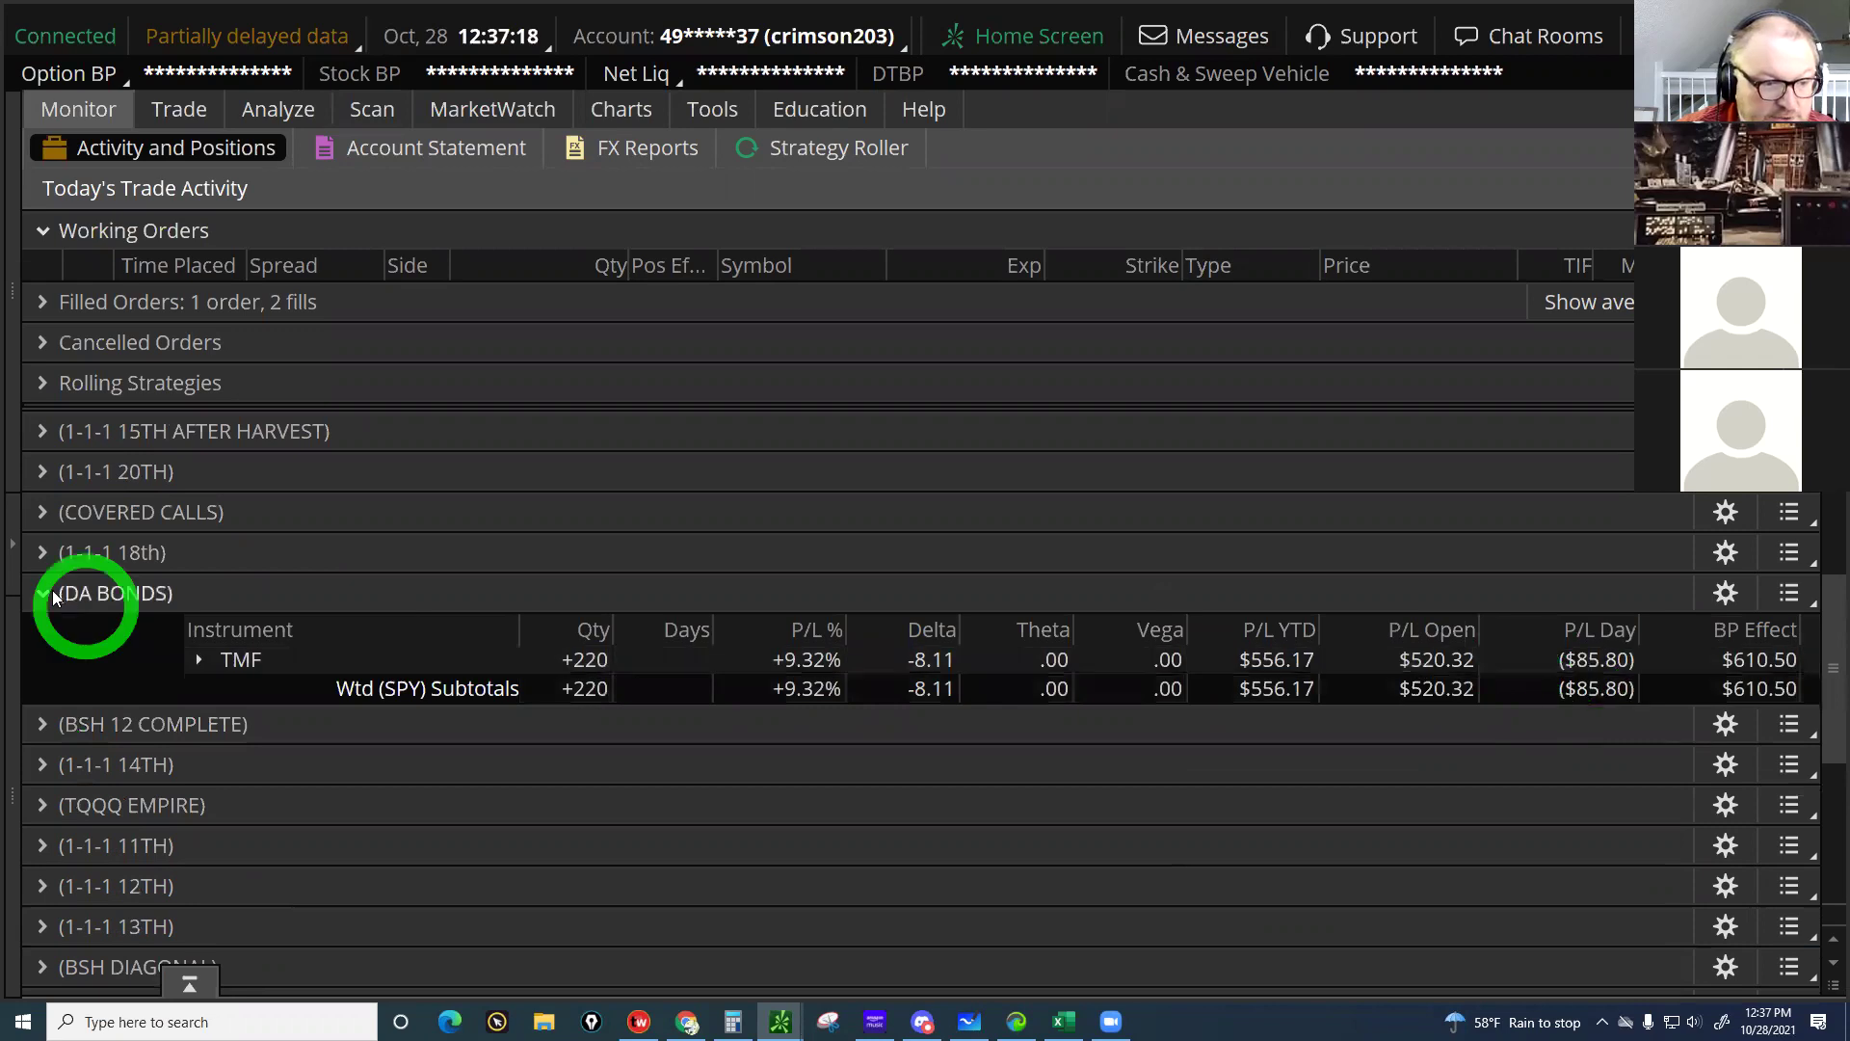
left_click(218, 657)
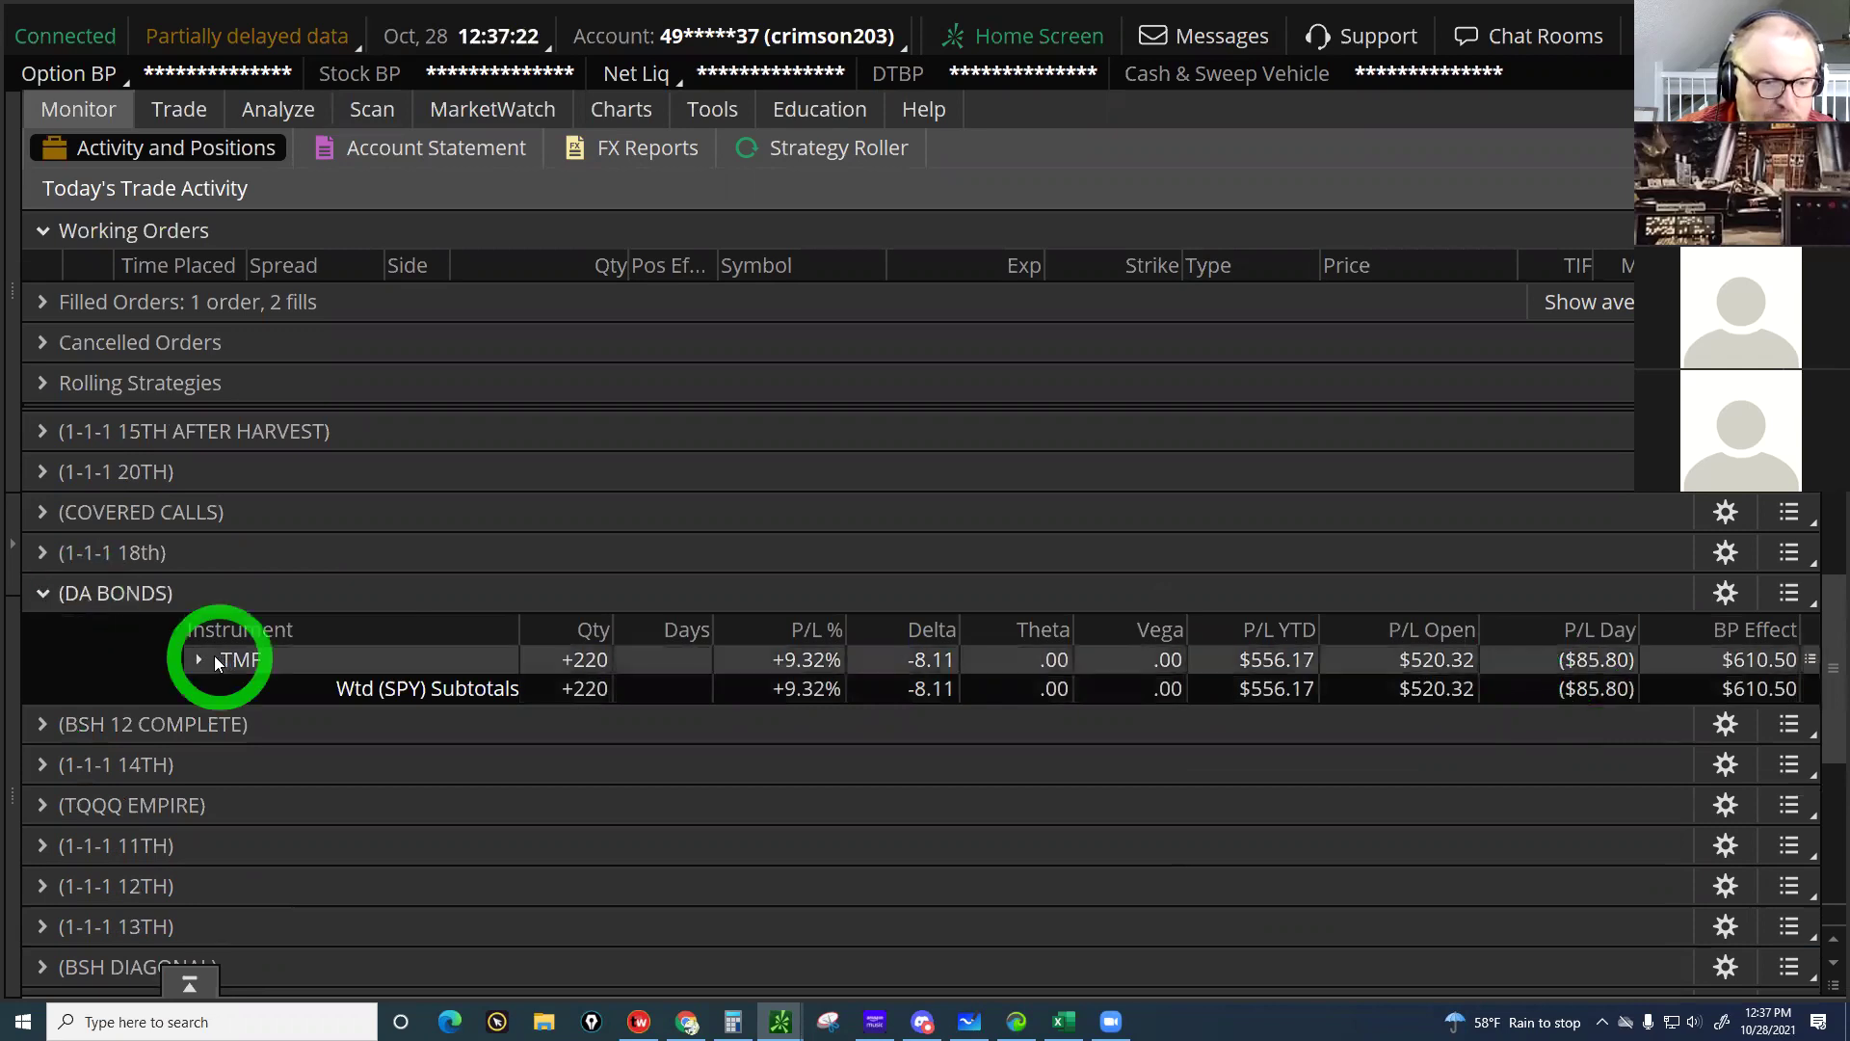
Check the TMF position's year-to-date and day P/L in the DA BONDS group and collapse the group
left_click(256, 668)
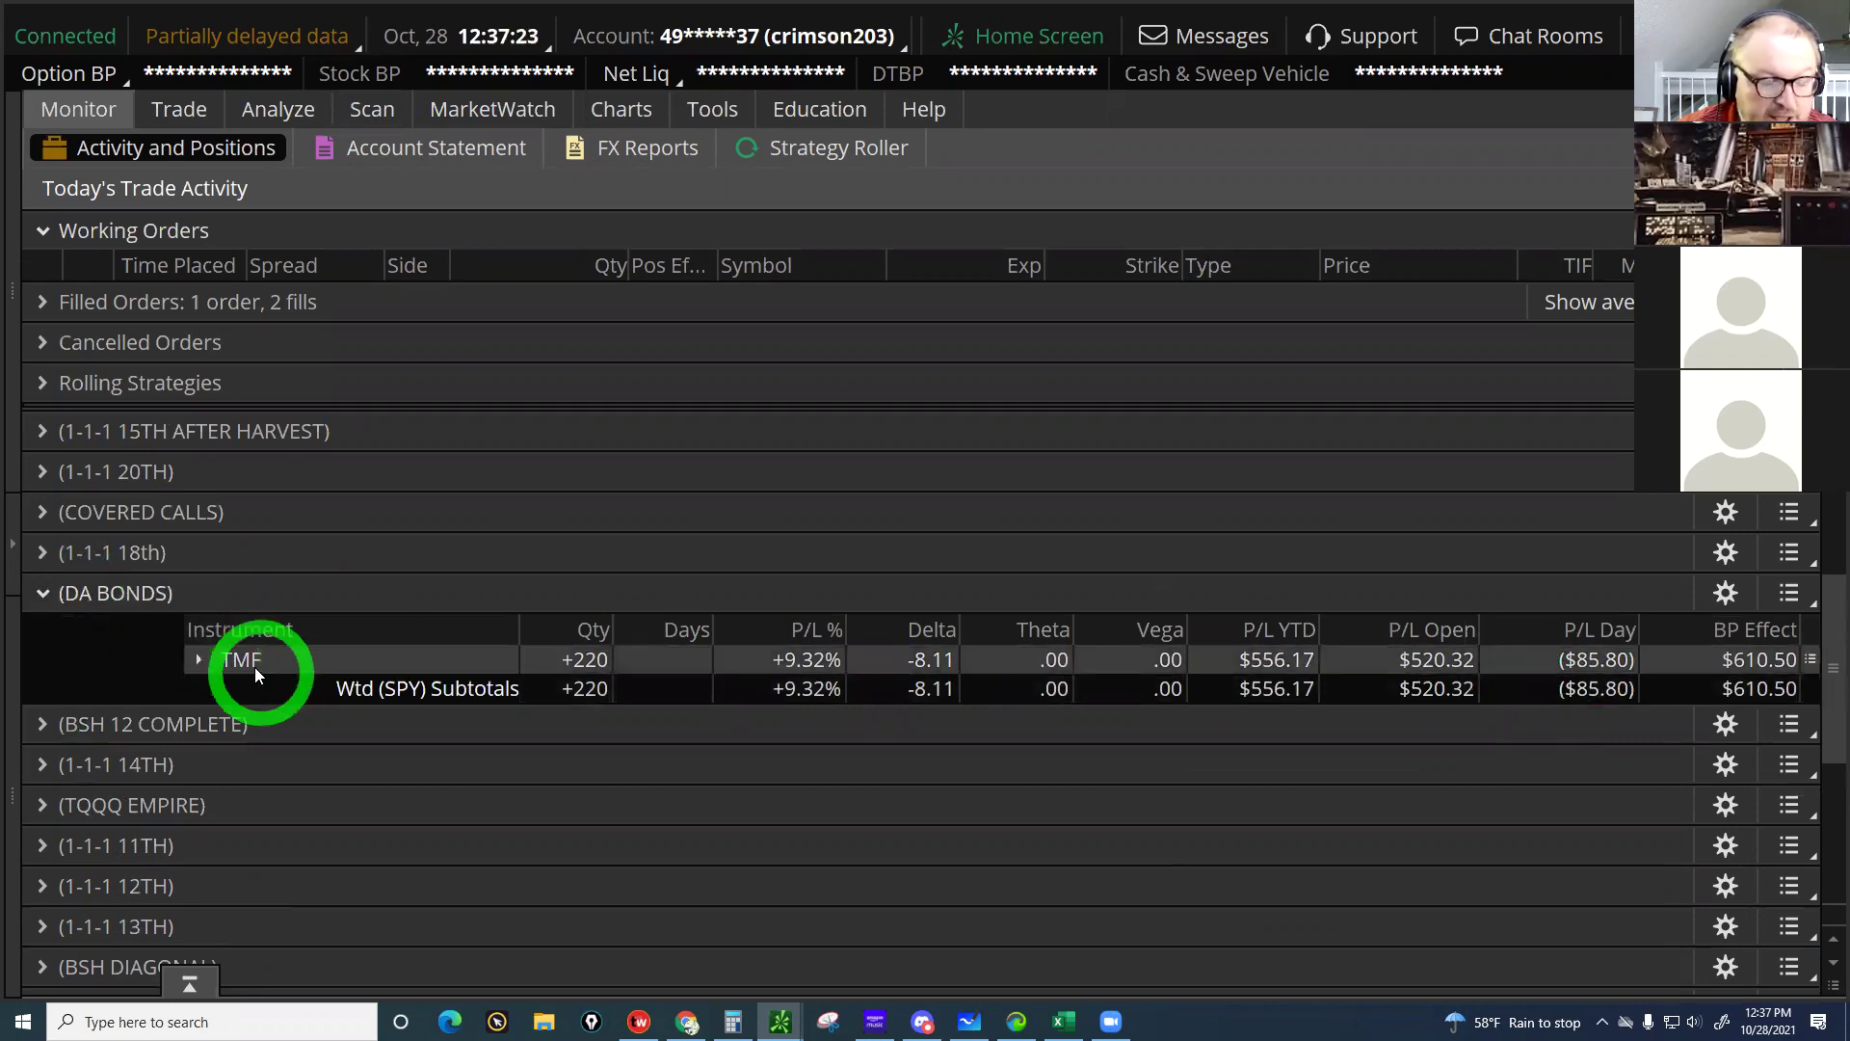
left_click(199, 675)
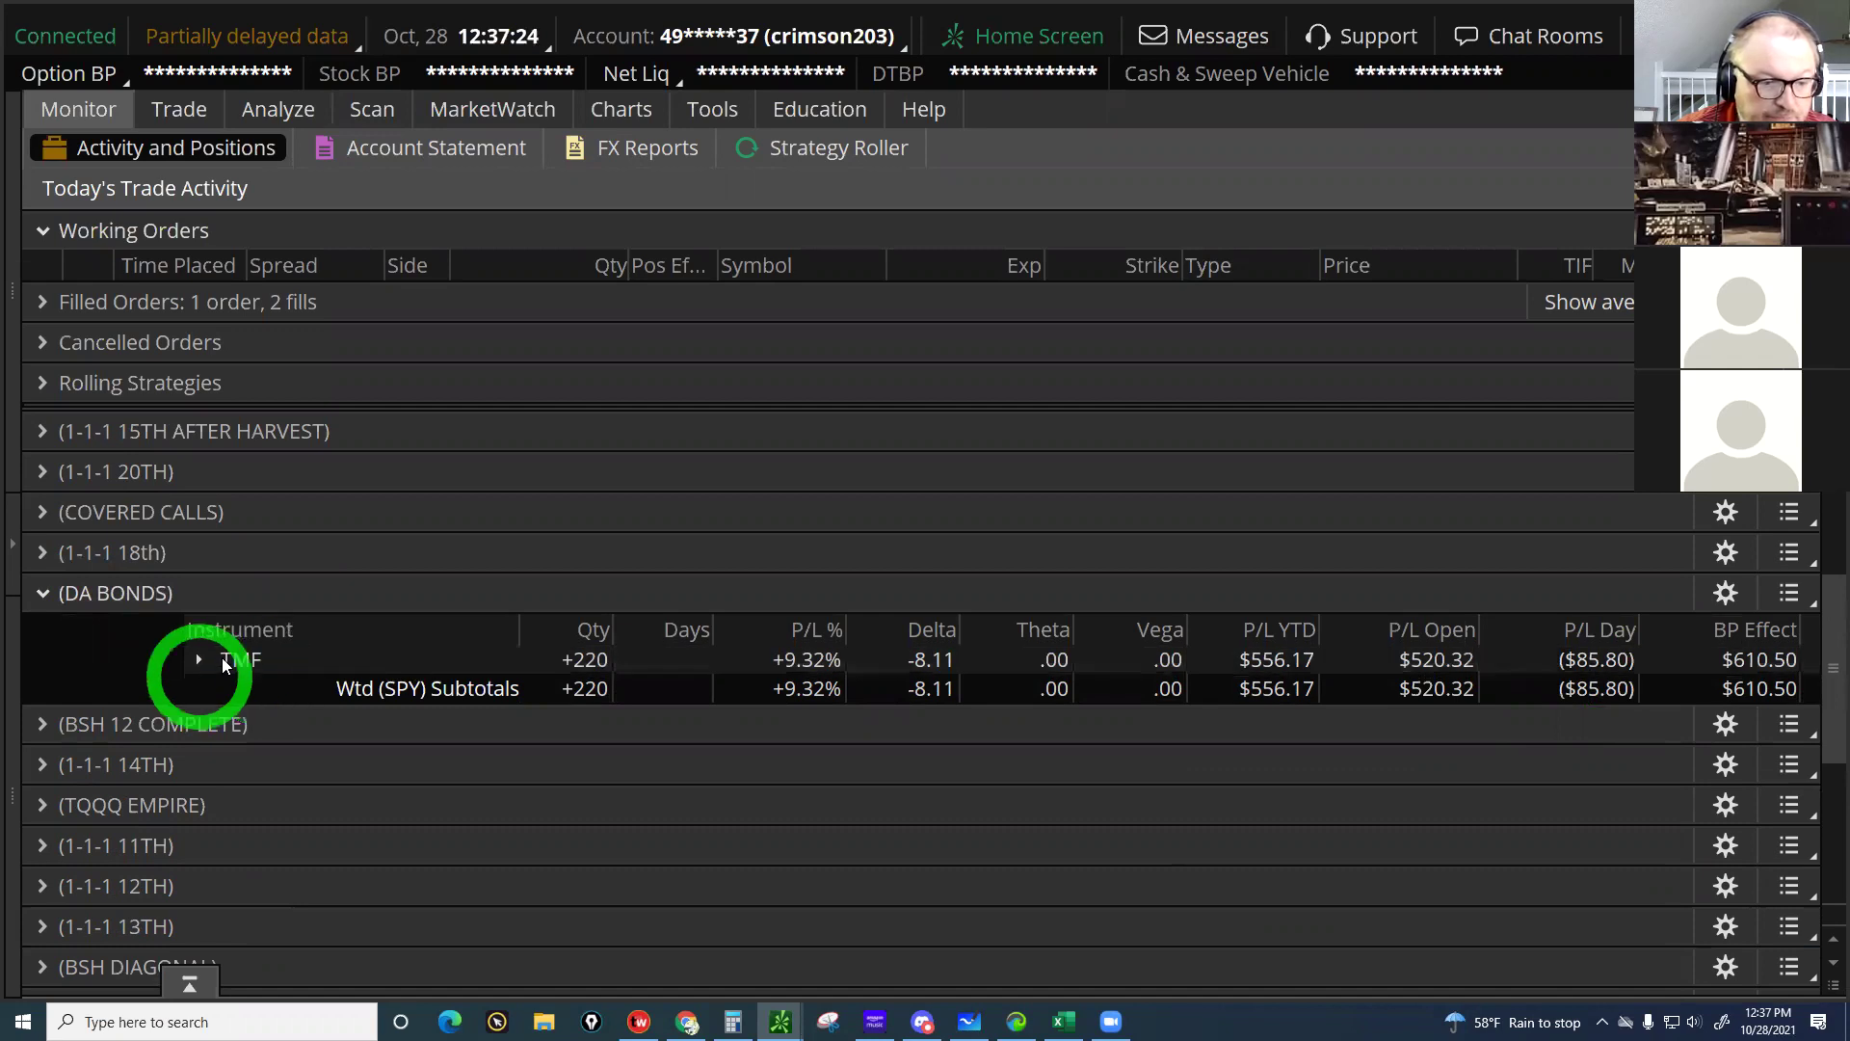
left_click(1280, 673)
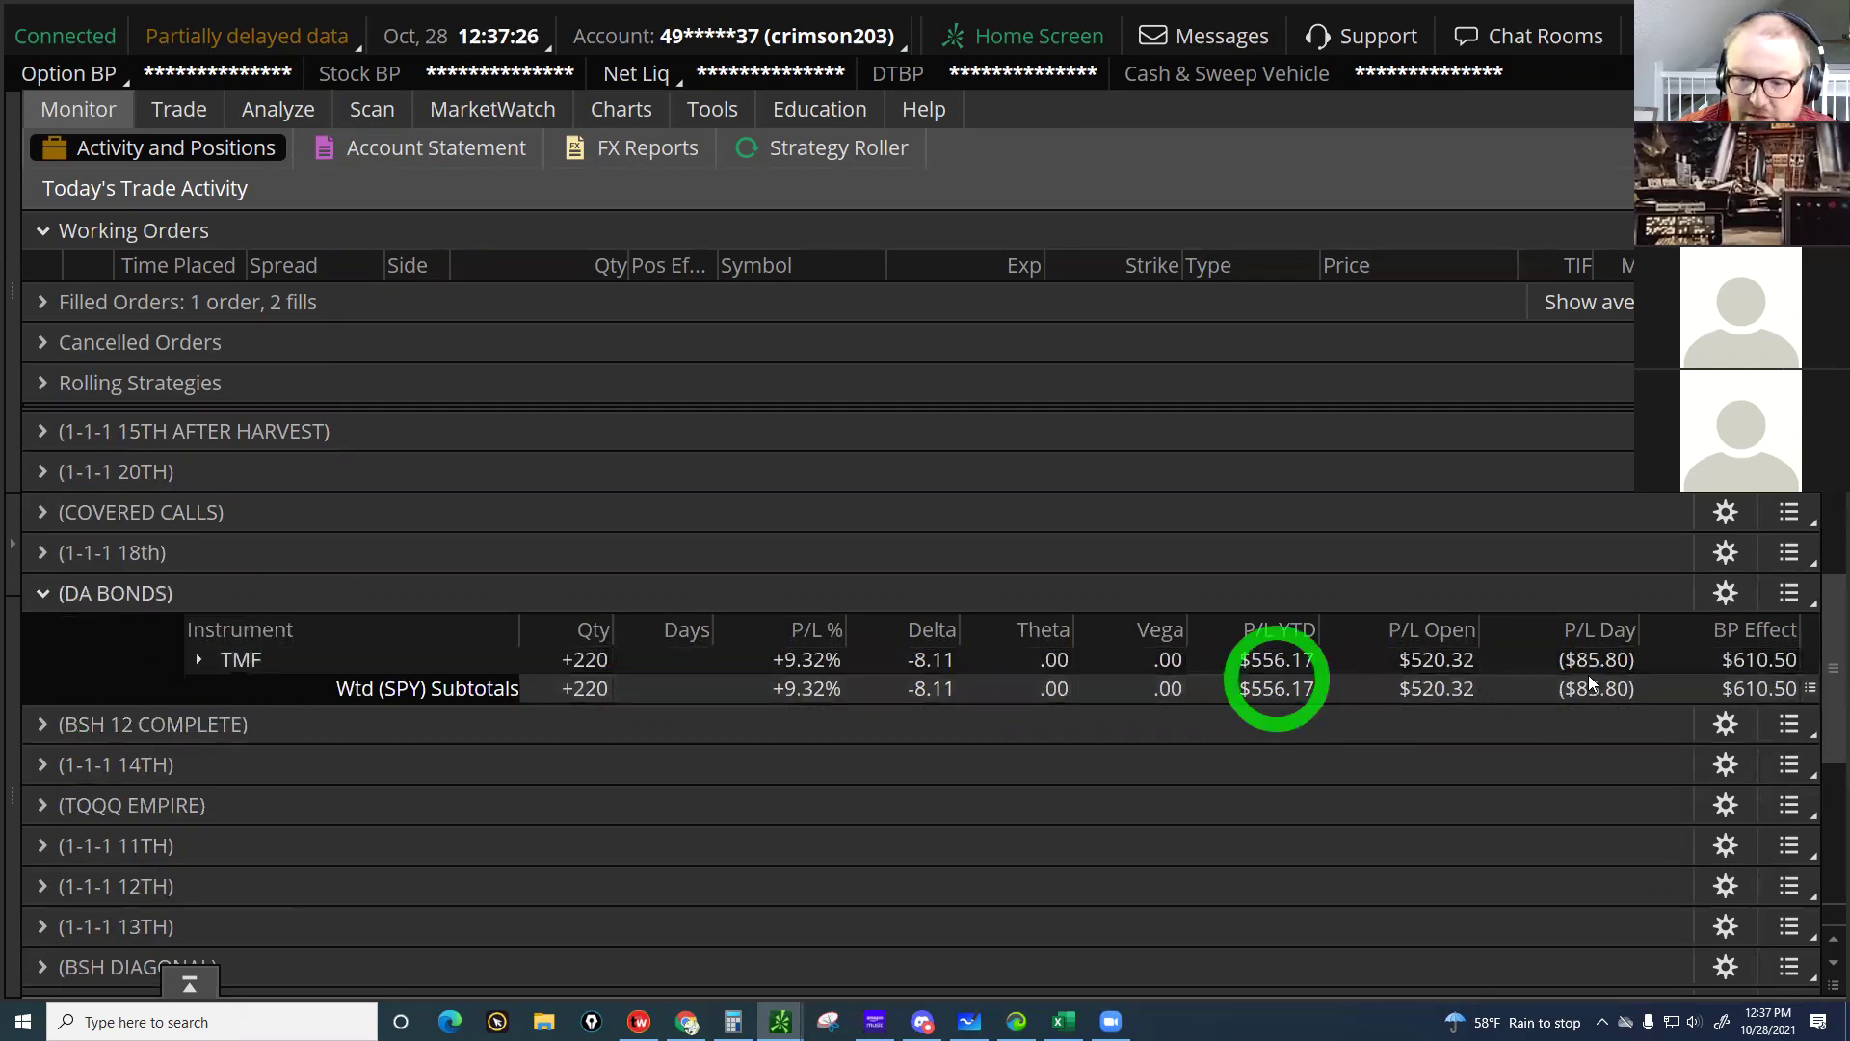
left_click(231, 679)
left_click(42, 592)
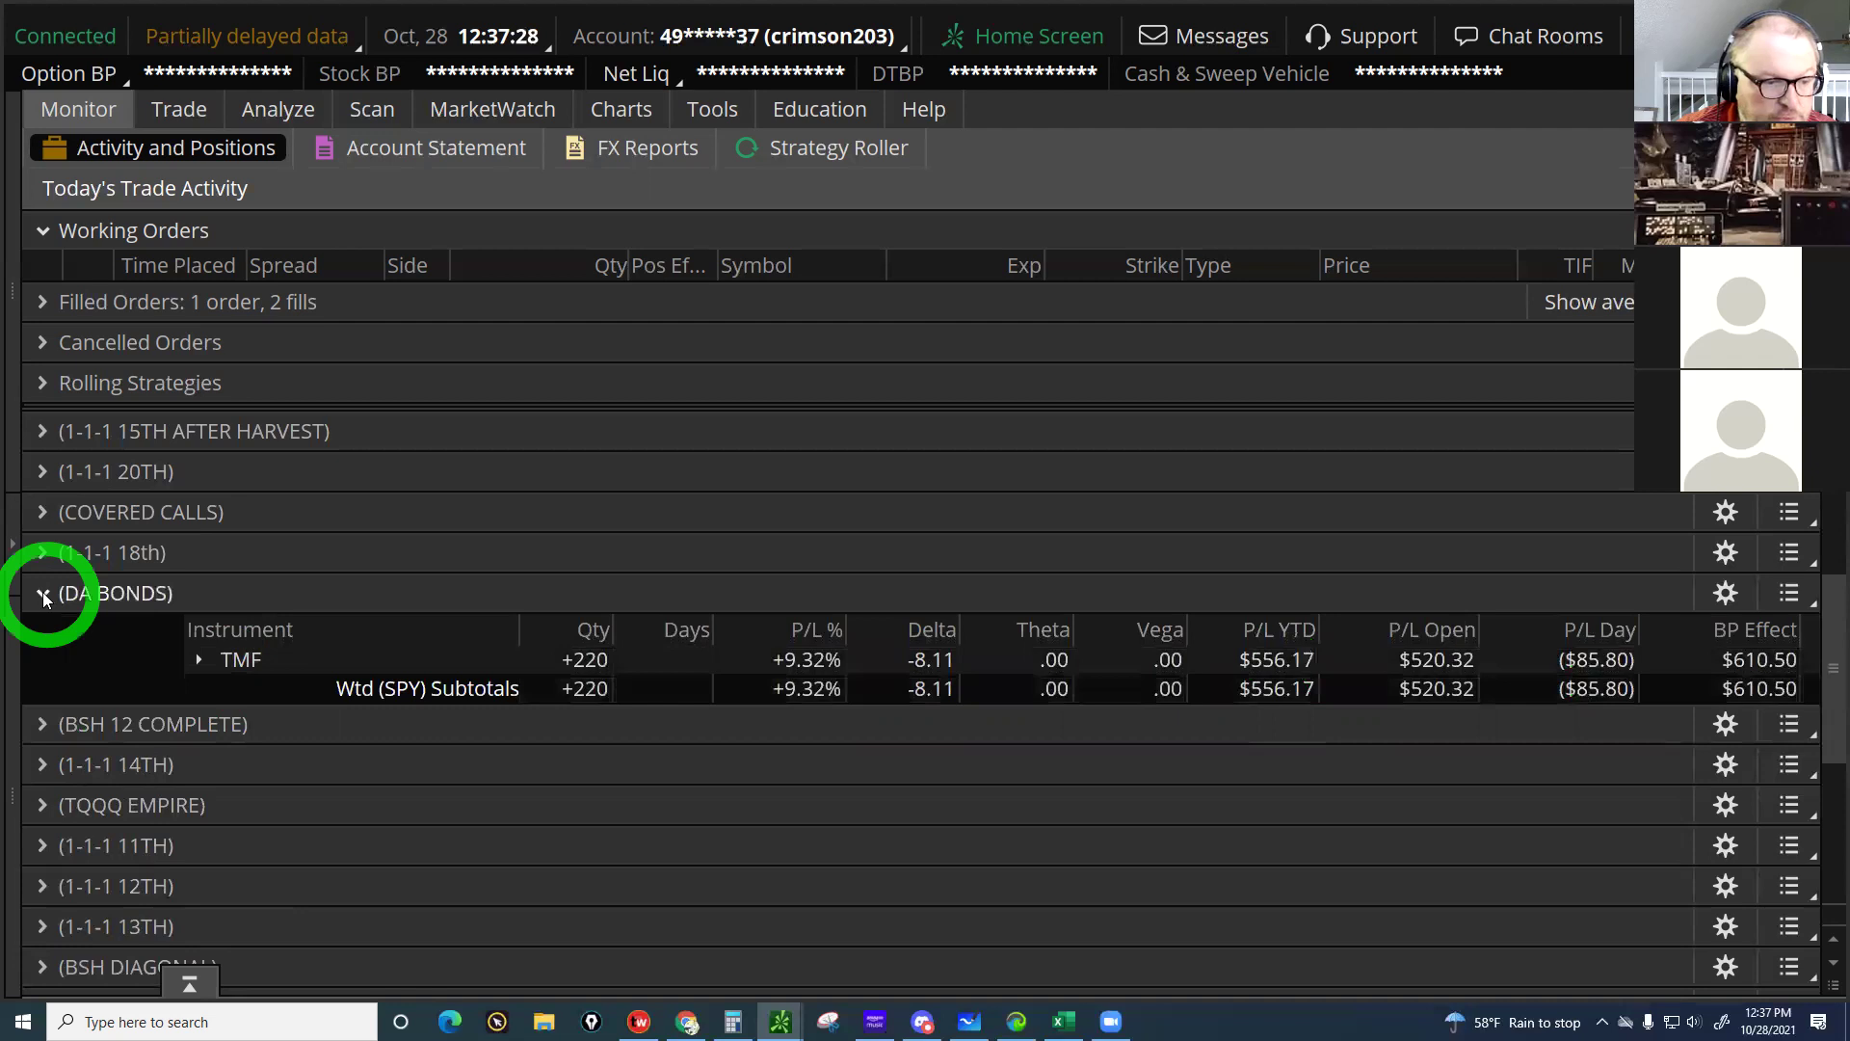
Expand the 1-1-1 14TH group, check its open and day P/L and the /MES put legs' remaining days, and collapse it
left_click(50, 684)
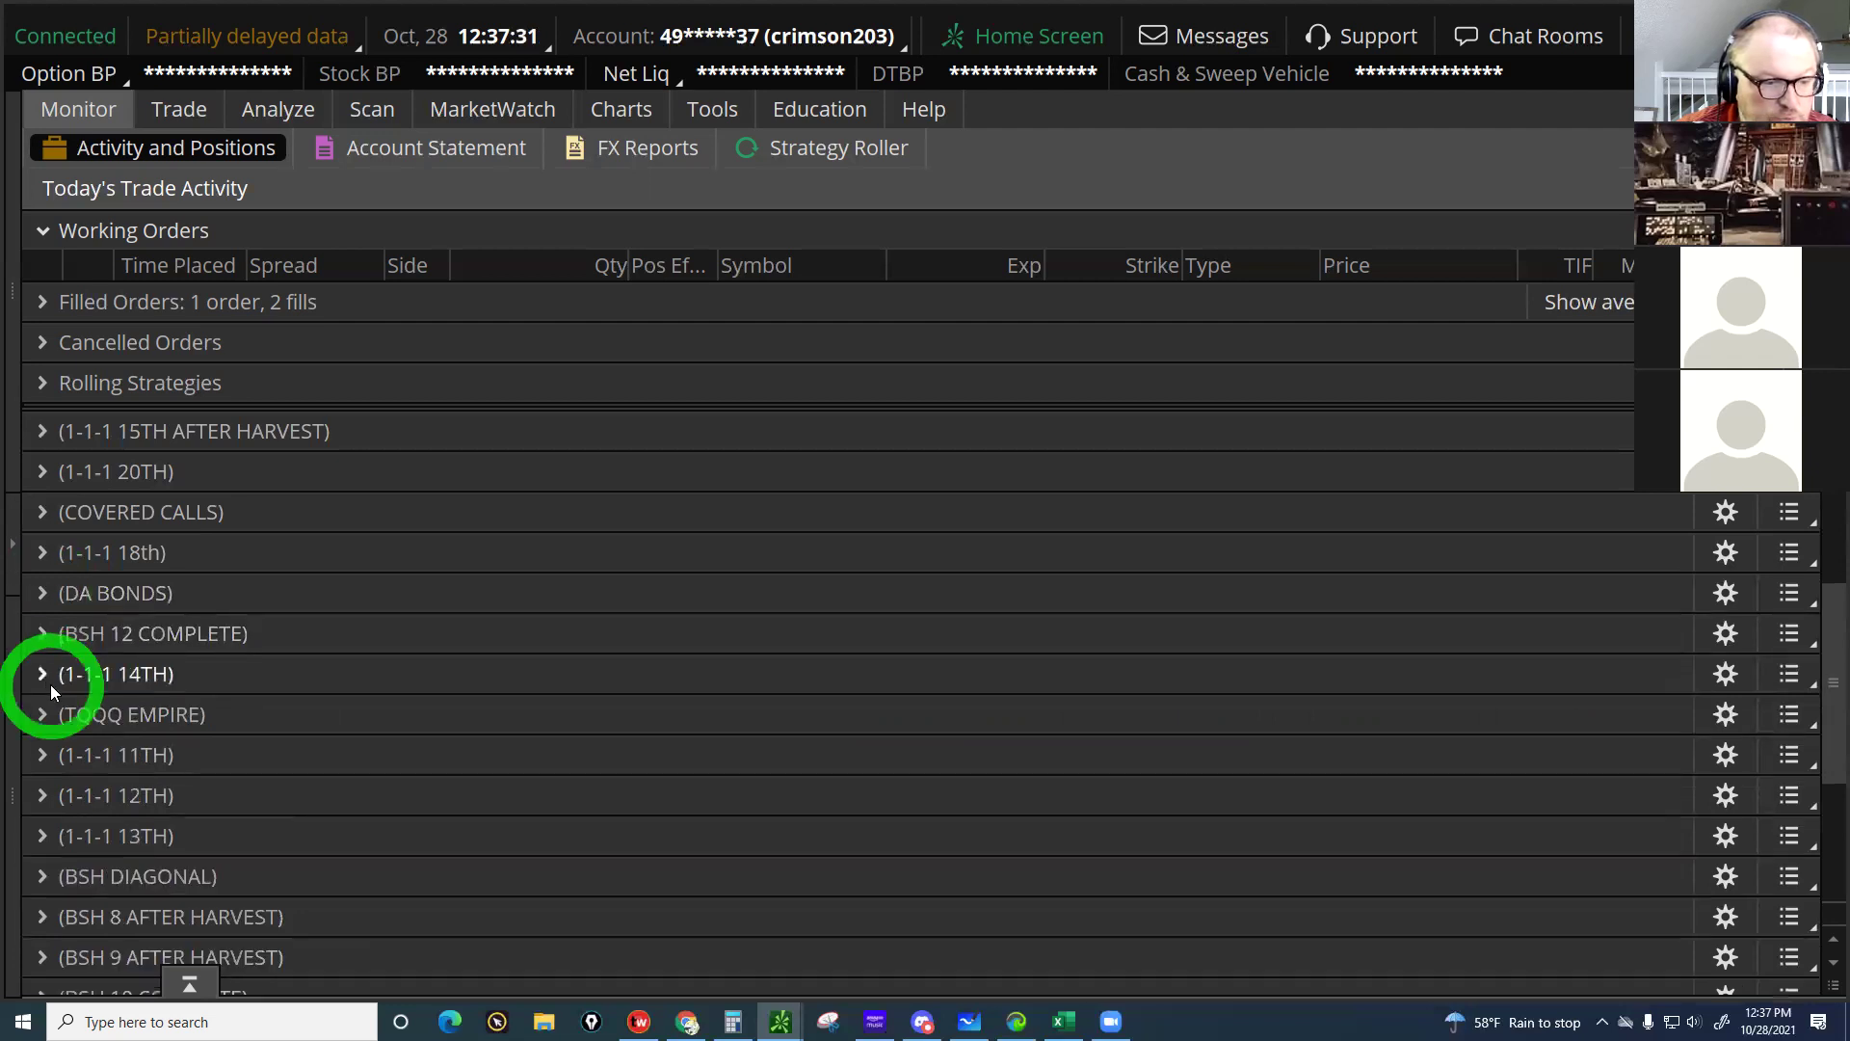
left_click(1243, 784)
left_click(1600, 779)
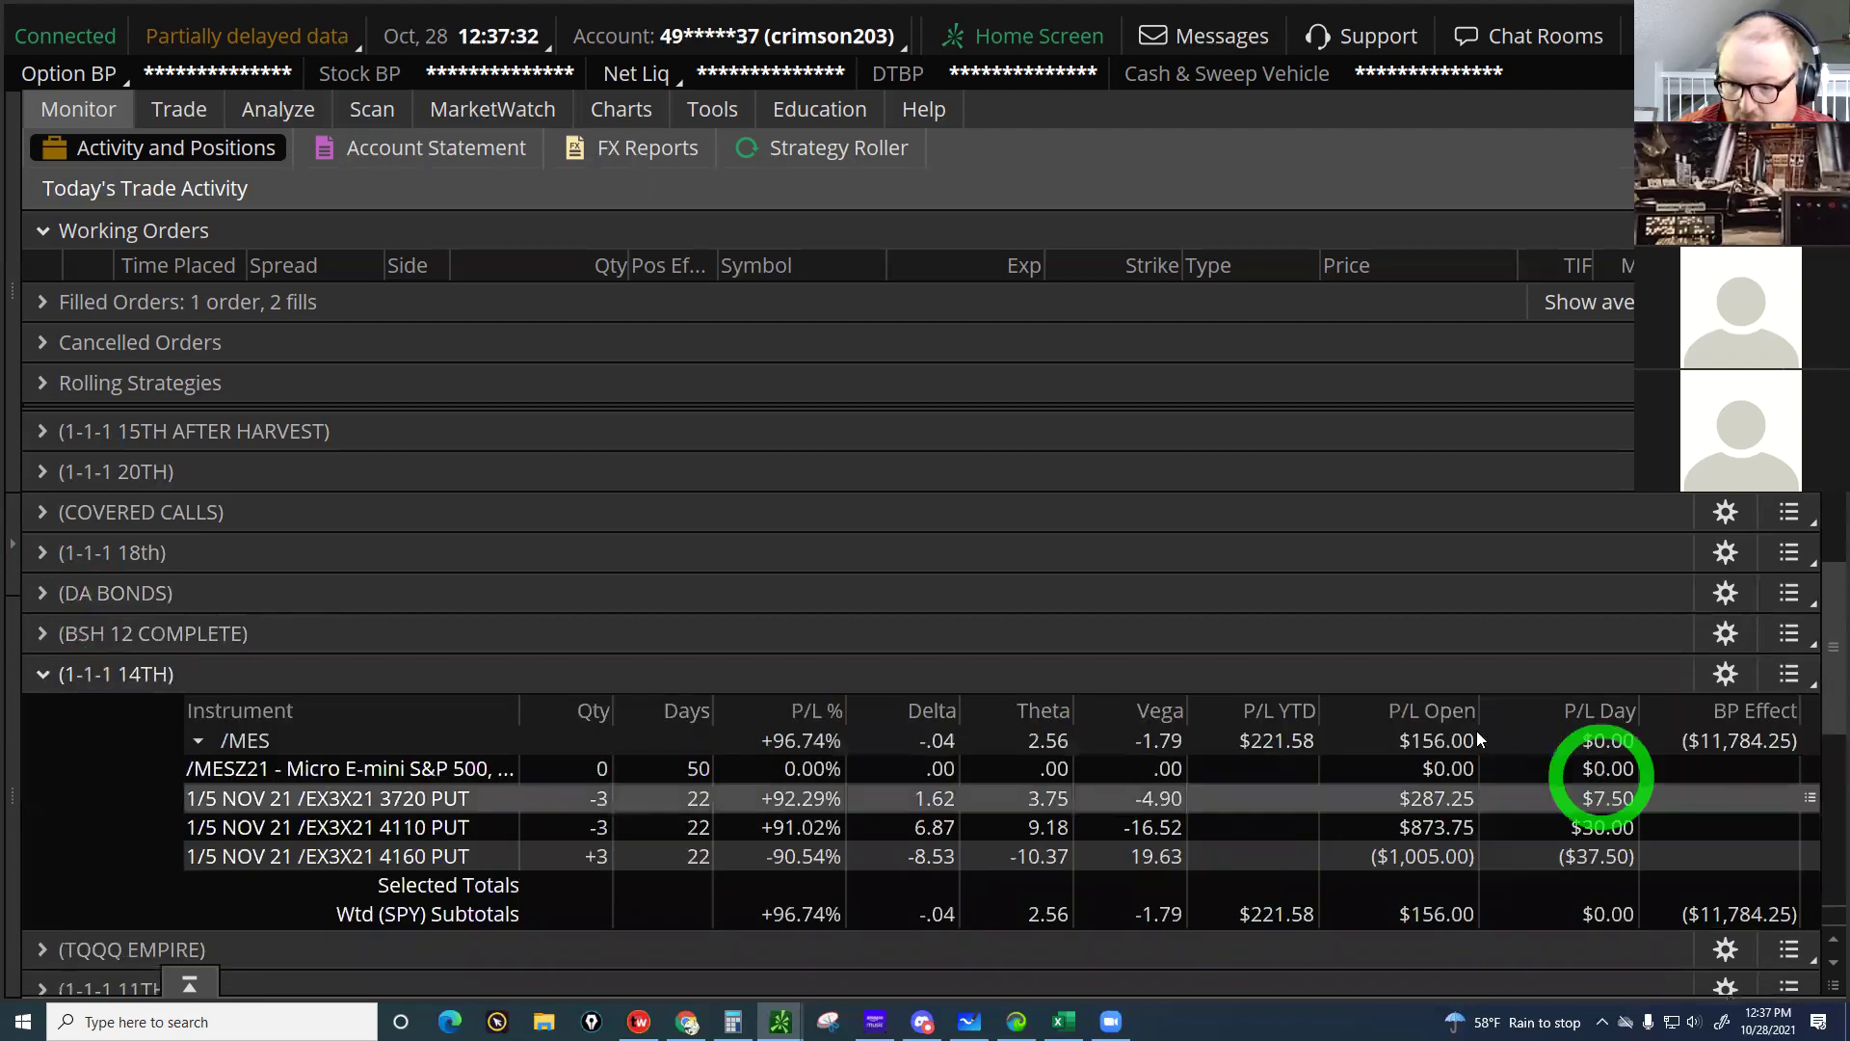
left_click(1390, 733)
left_click(701, 779)
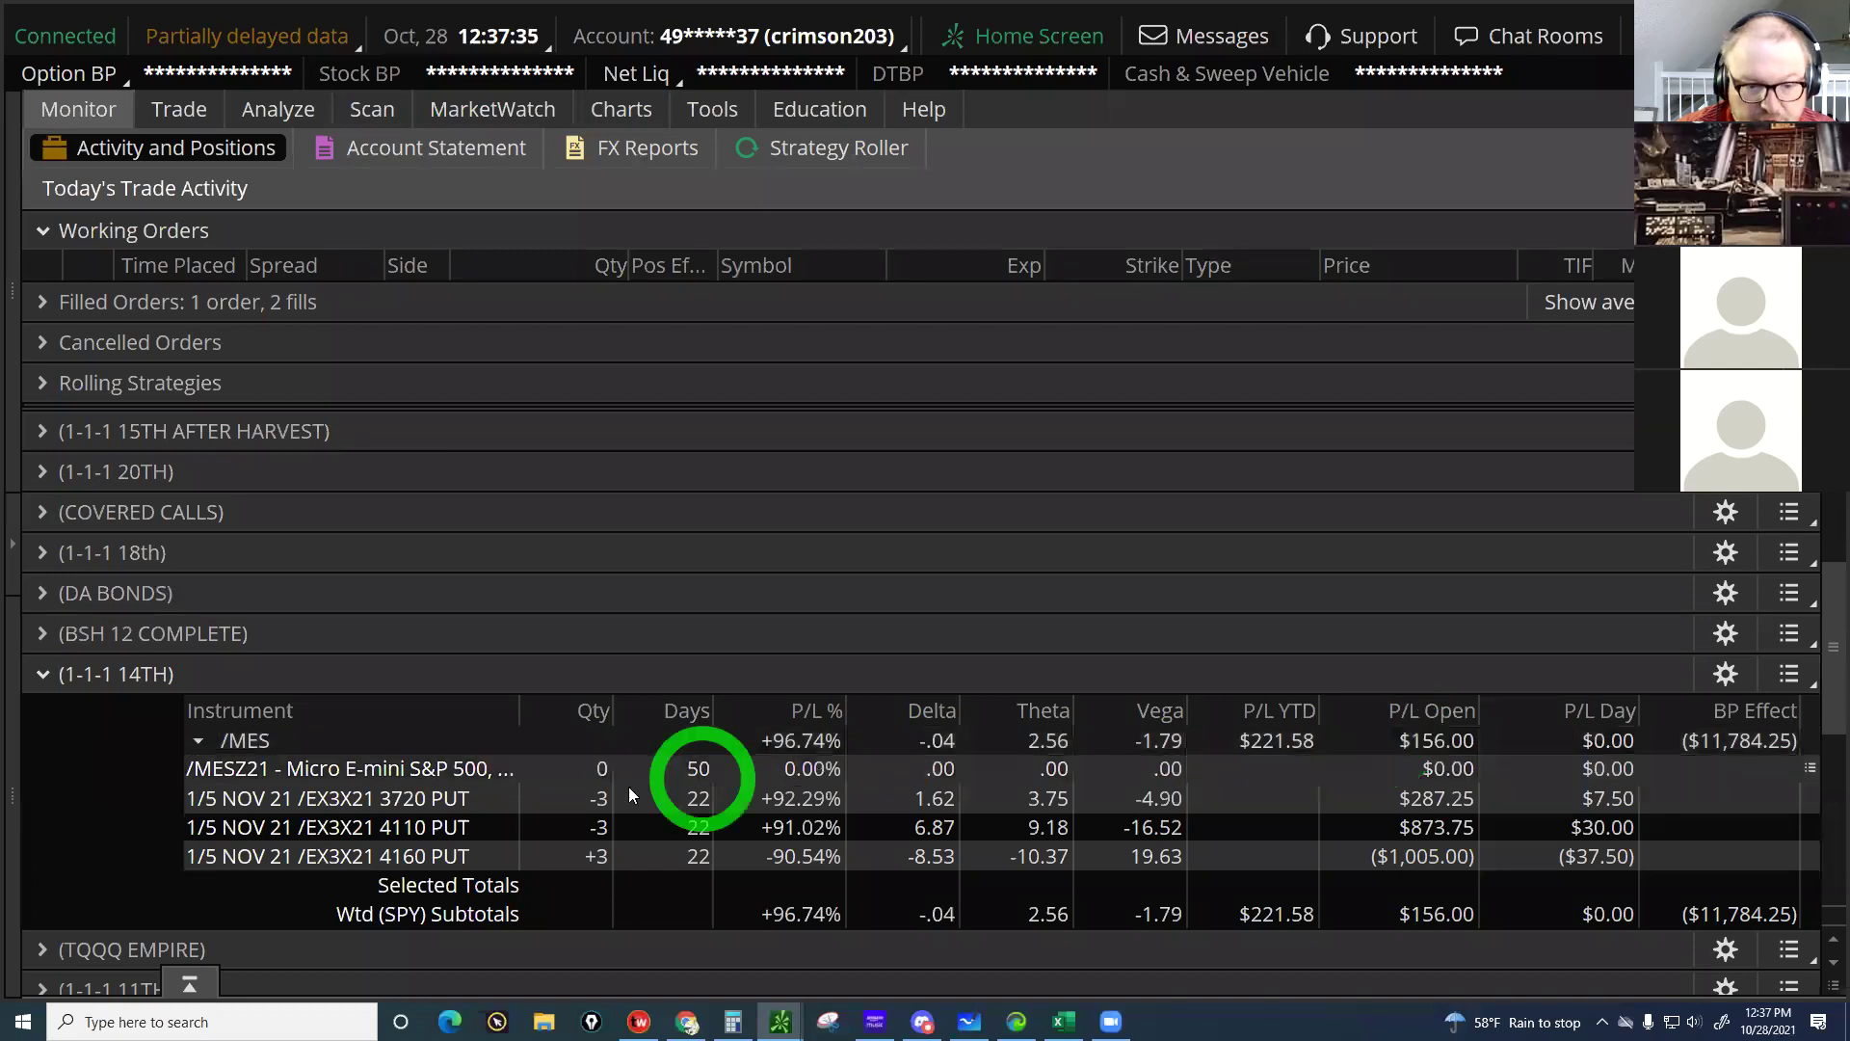
left_click(607, 801)
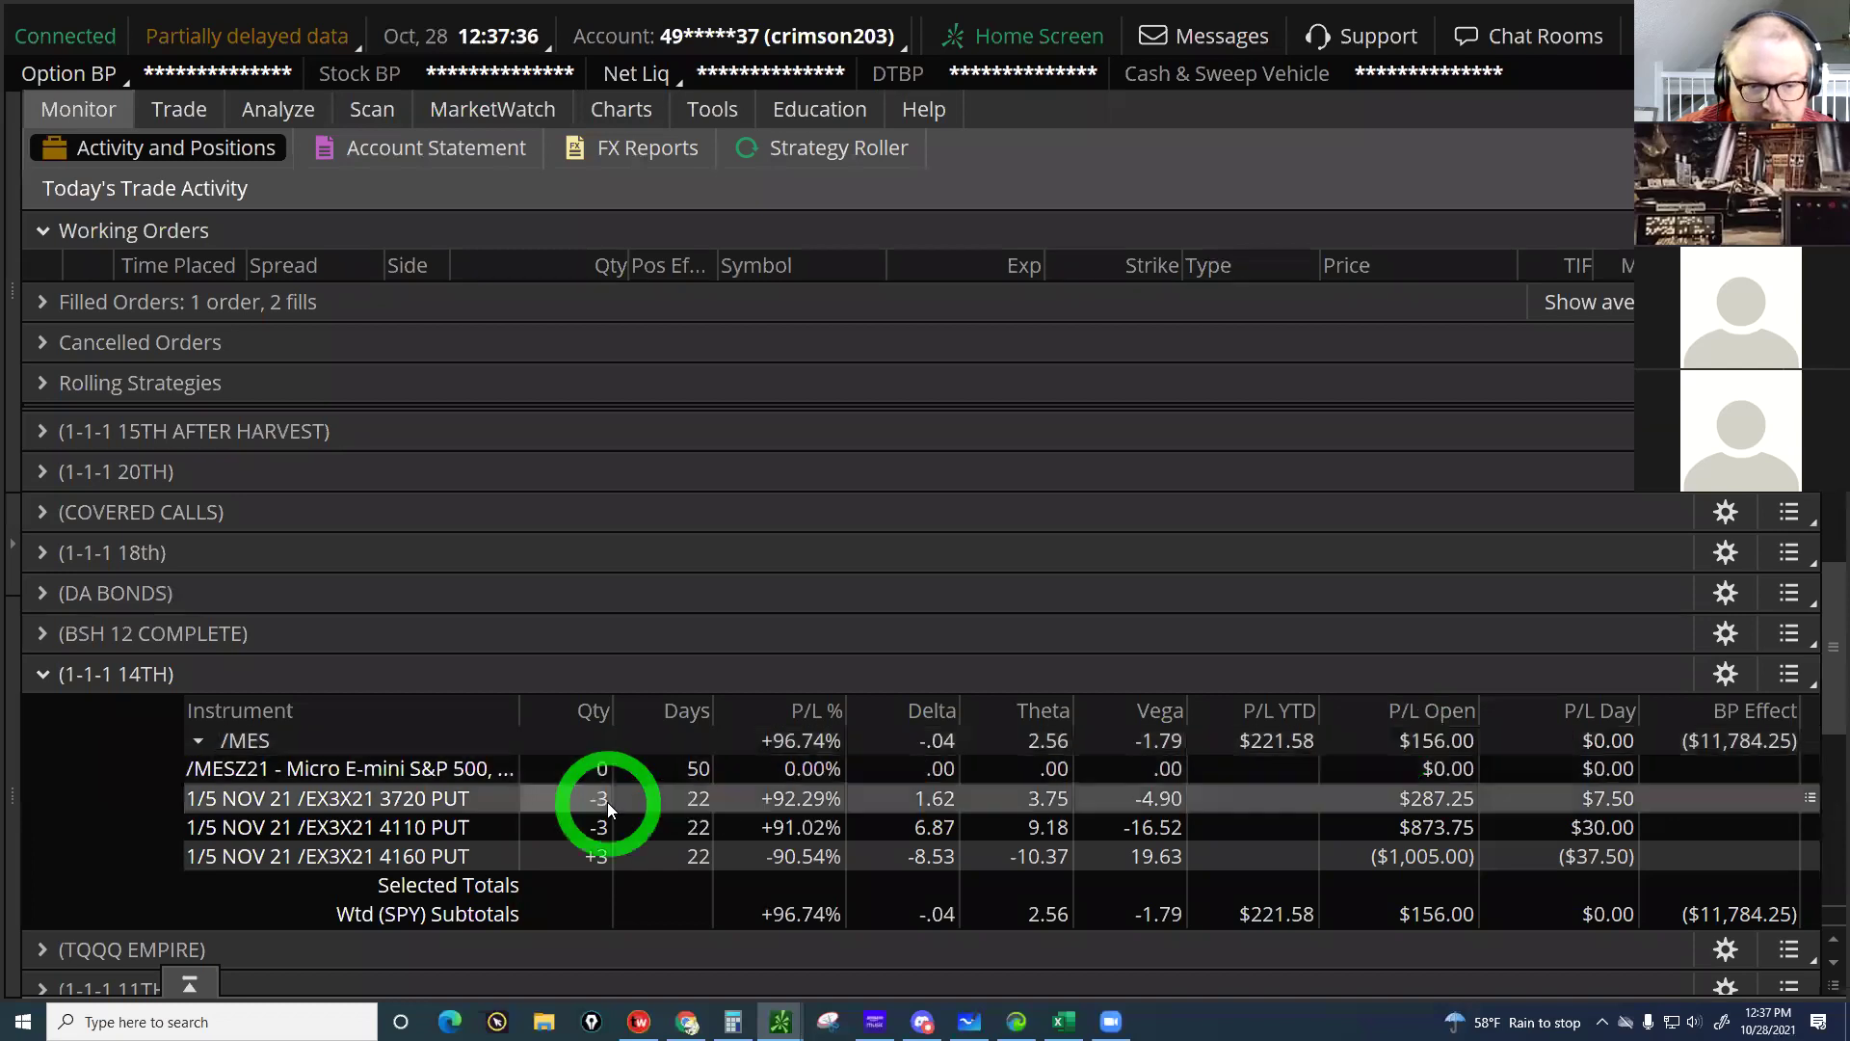
left_click(690, 806)
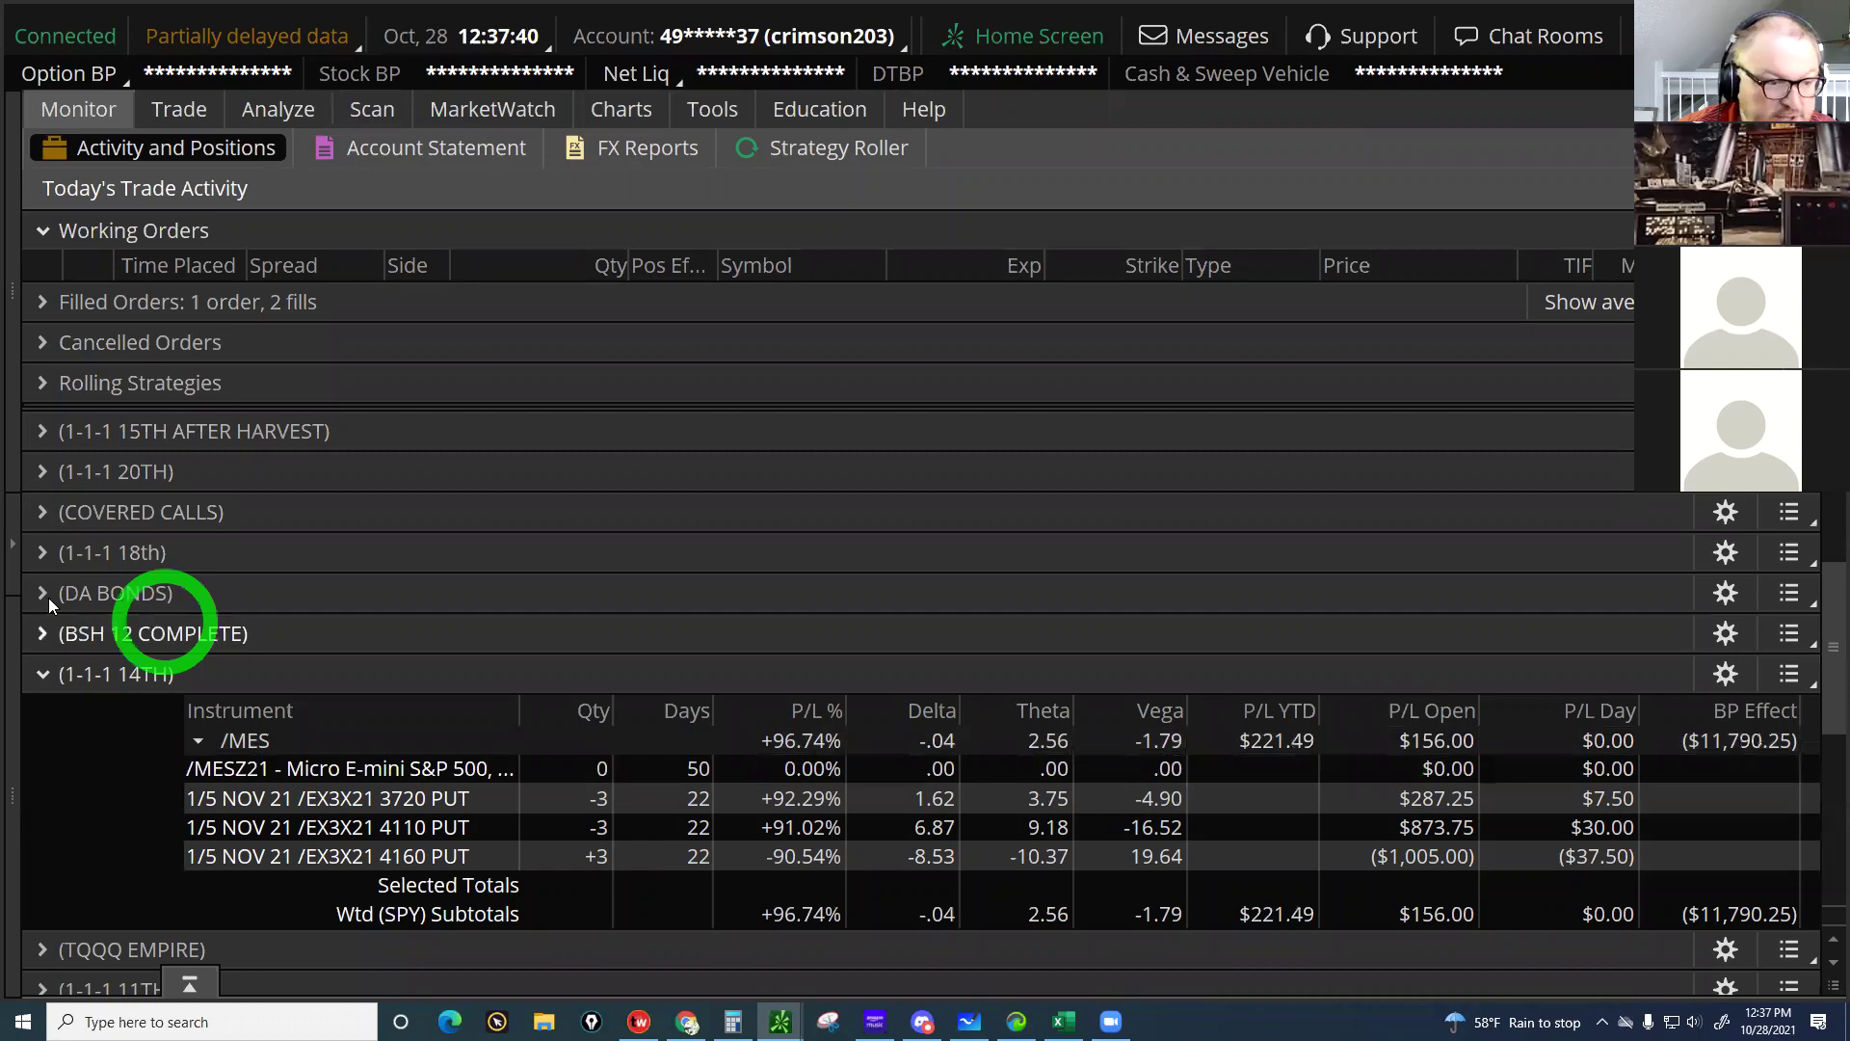
left_click(42, 672)
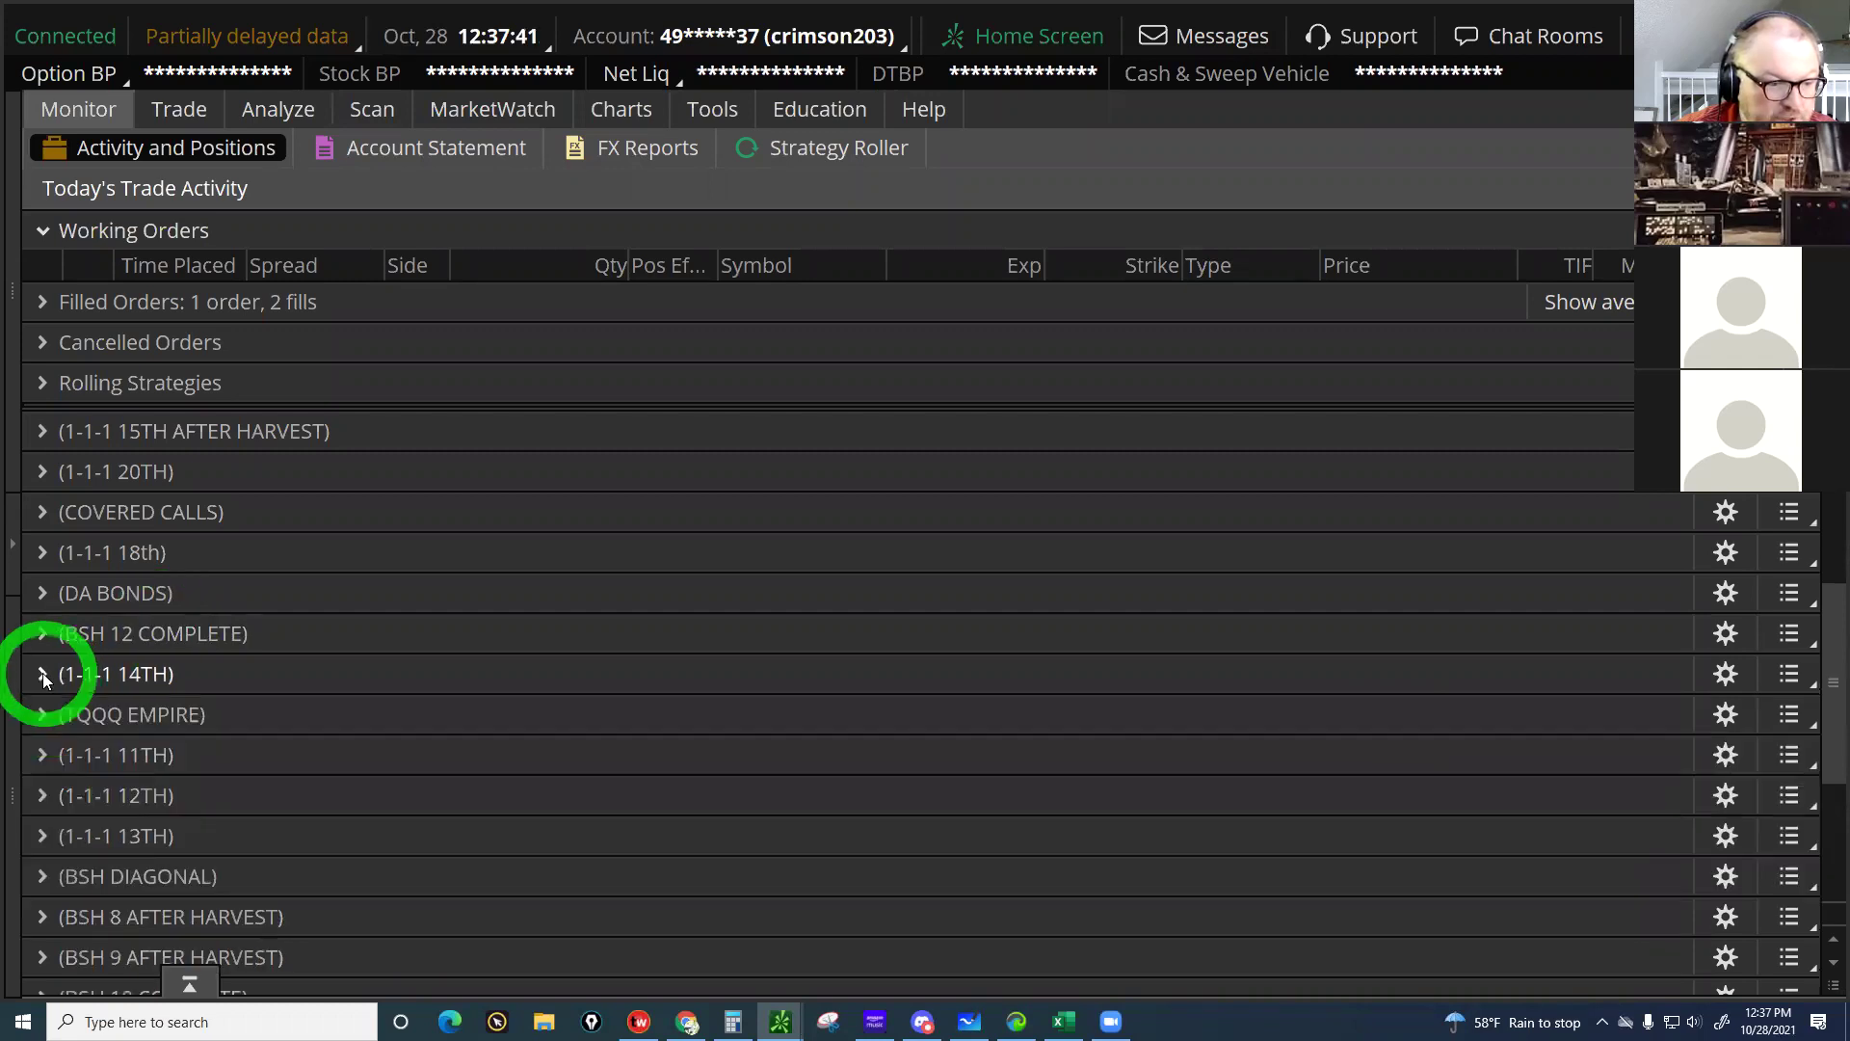
Expand the TQQQ EMPIRE group and view the AIM ACTIVITY sheet of the TQQQ AIM EMPIRE workbook in Excel
scroll(45, 655, "down", 1)
left_click(42, 652)
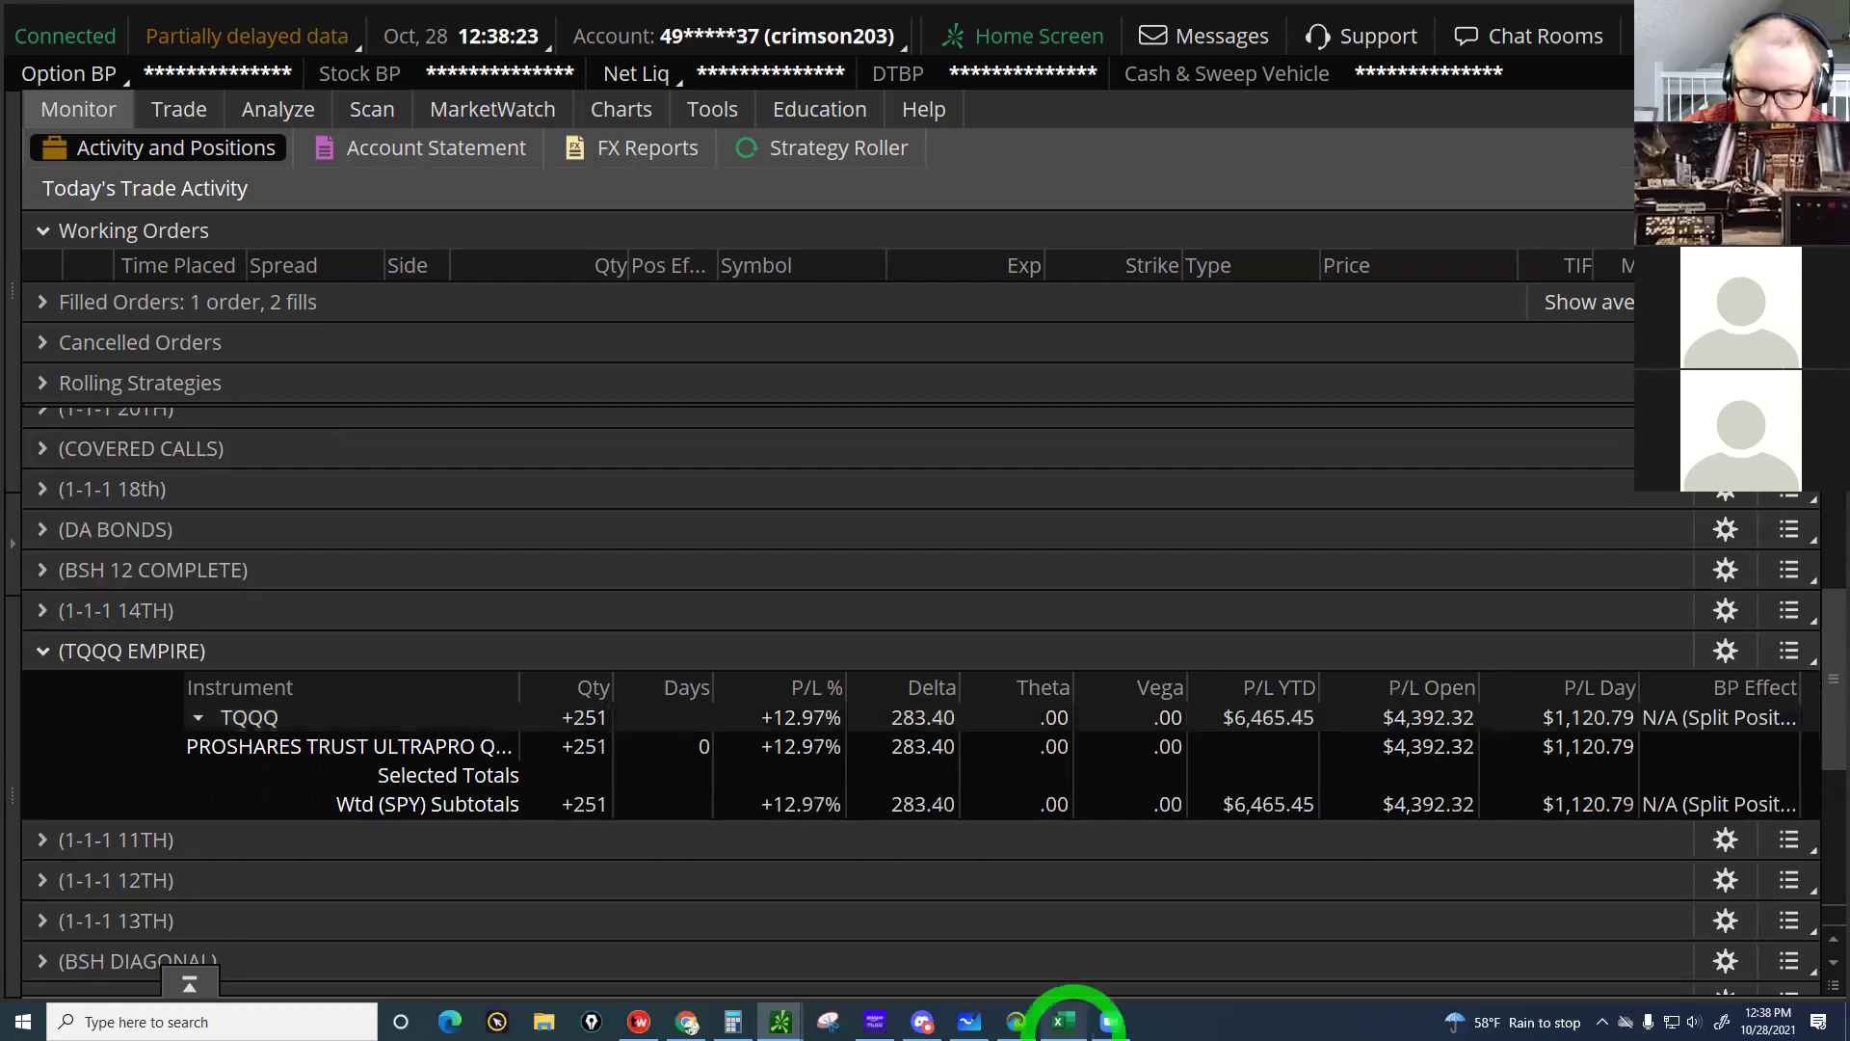
left_click(1063, 1022)
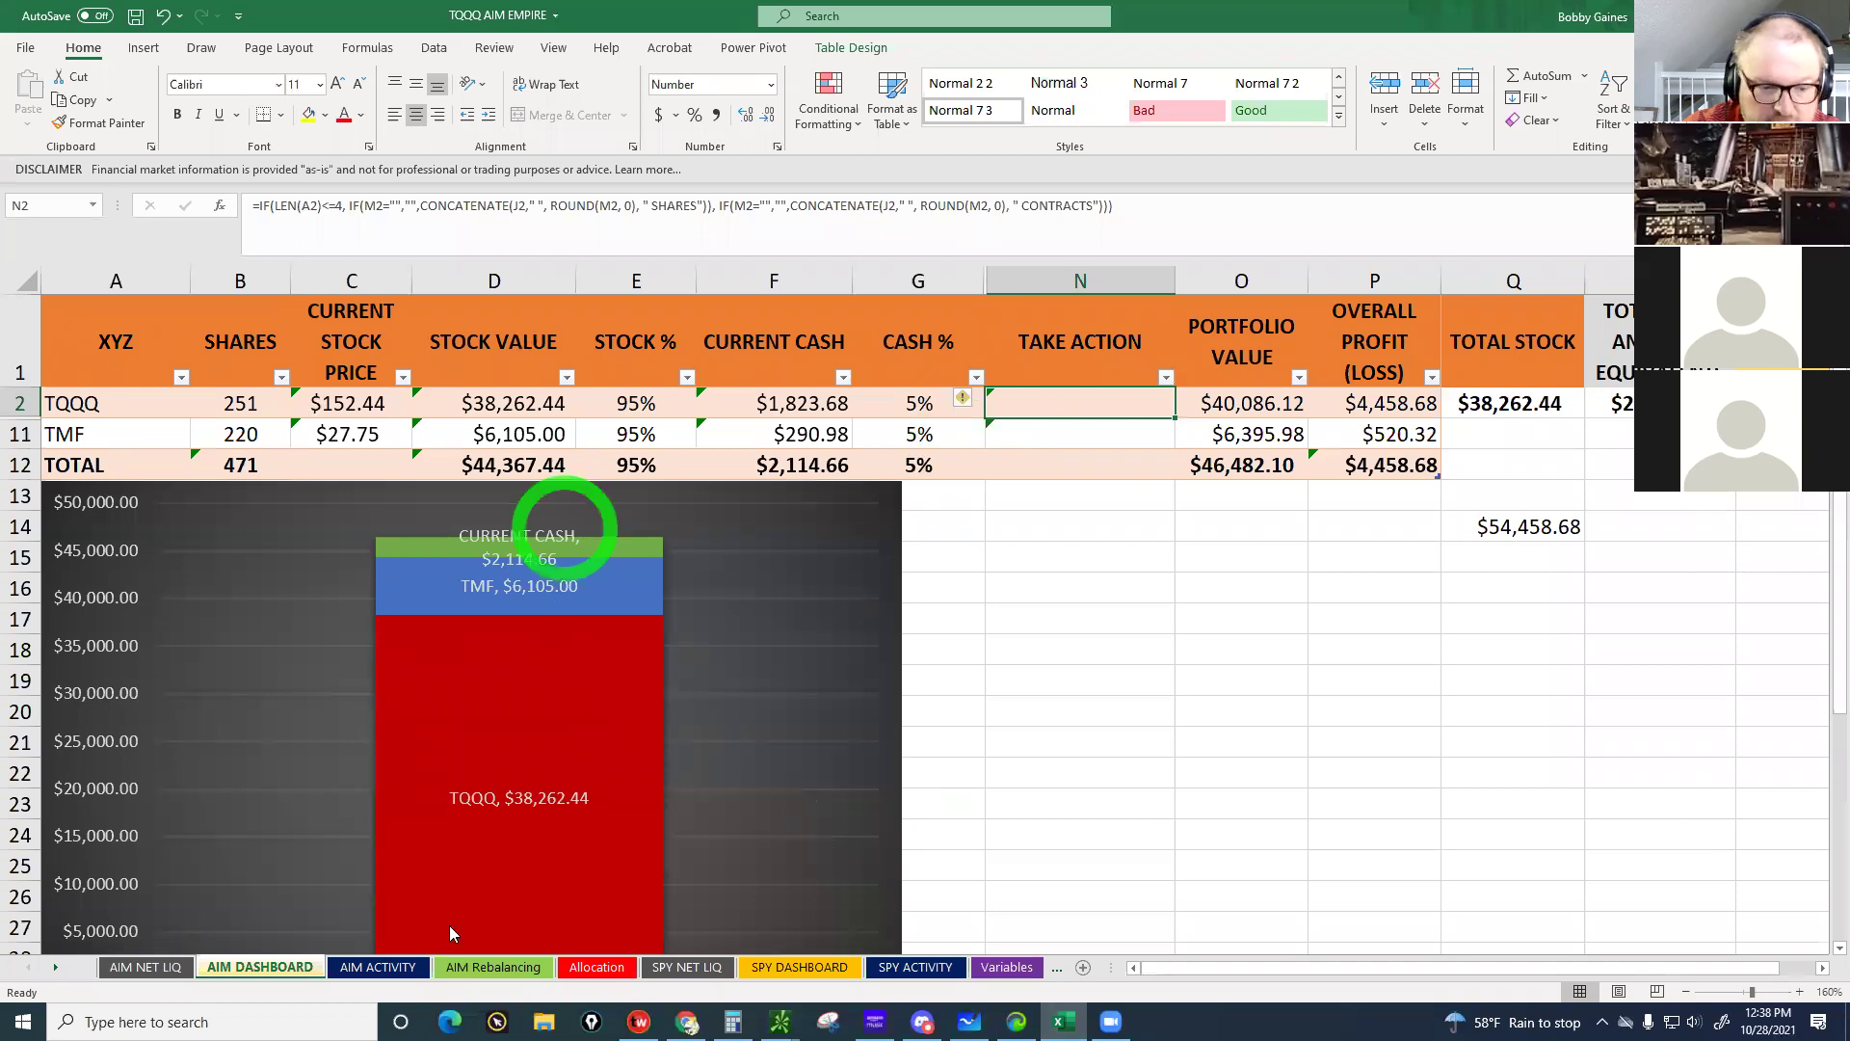
left_click(375, 970)
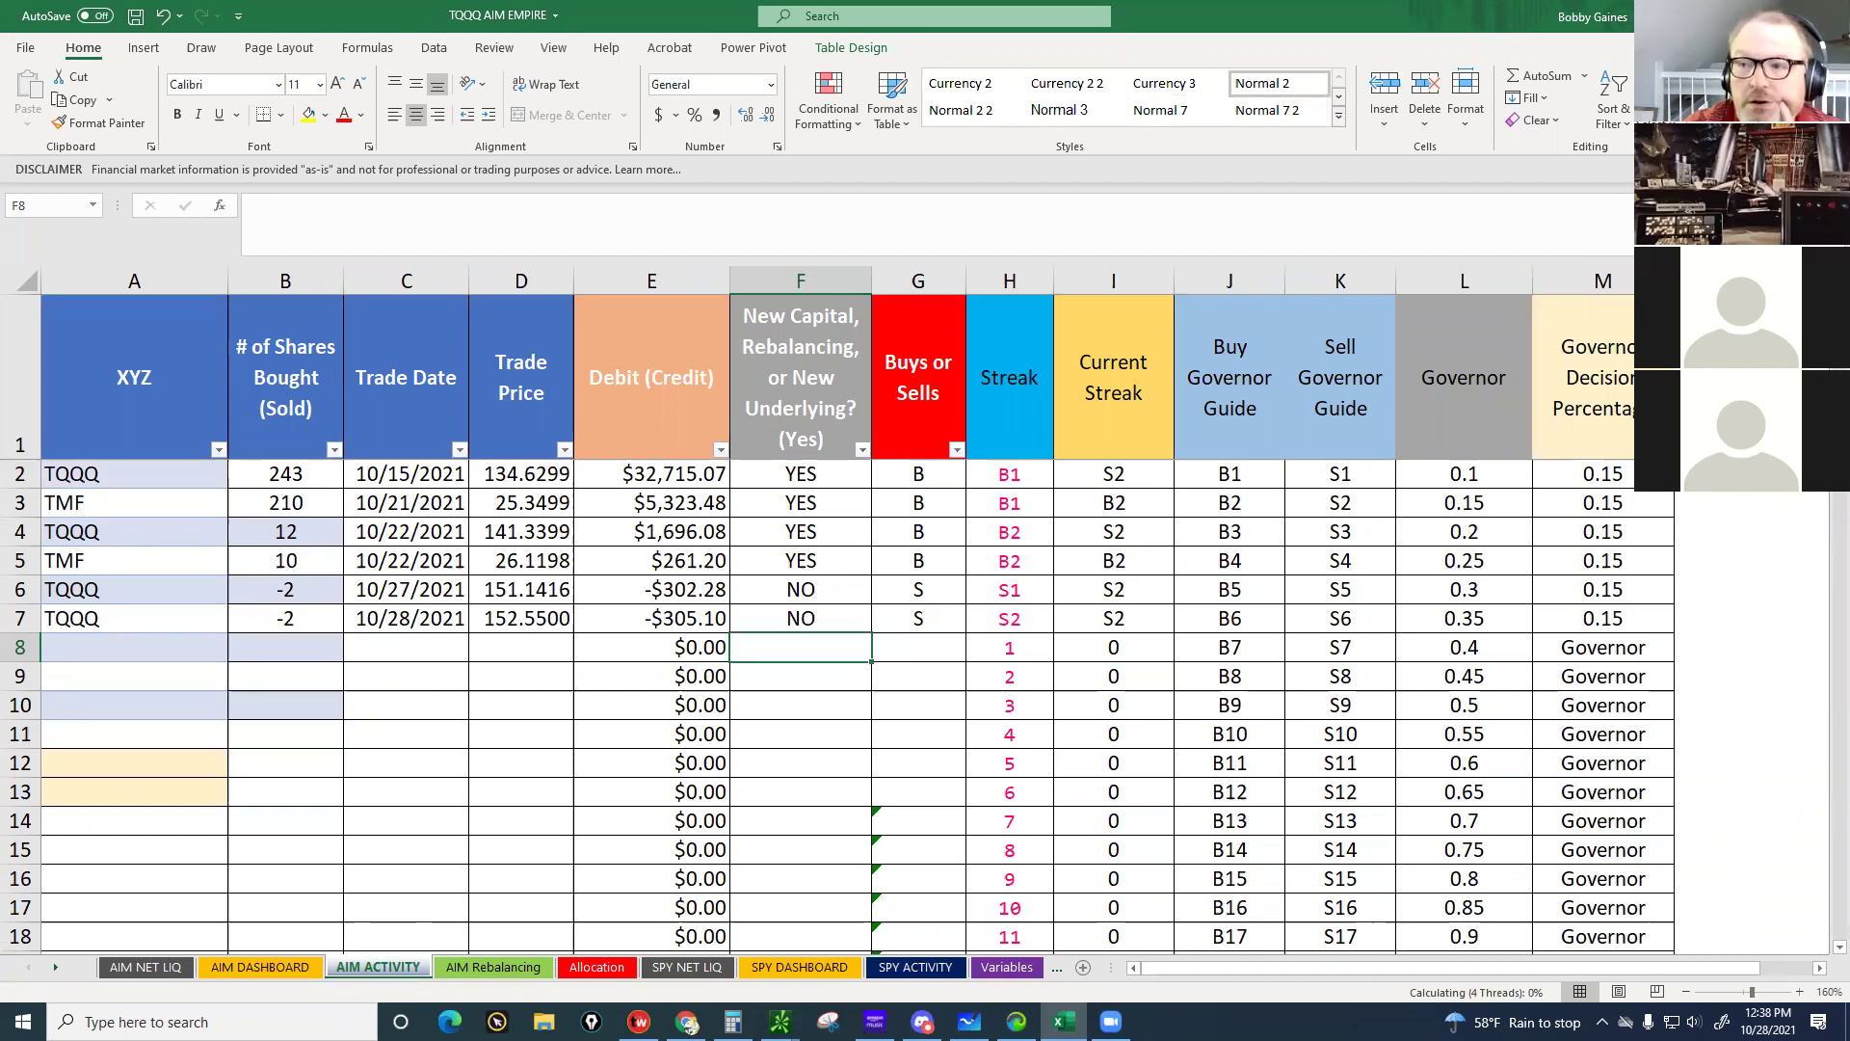
Switch back to thinkorswim and check the day and open P/L of the TQQQ shares in the TQQQ EMPIRE group
key("alt+Tab")
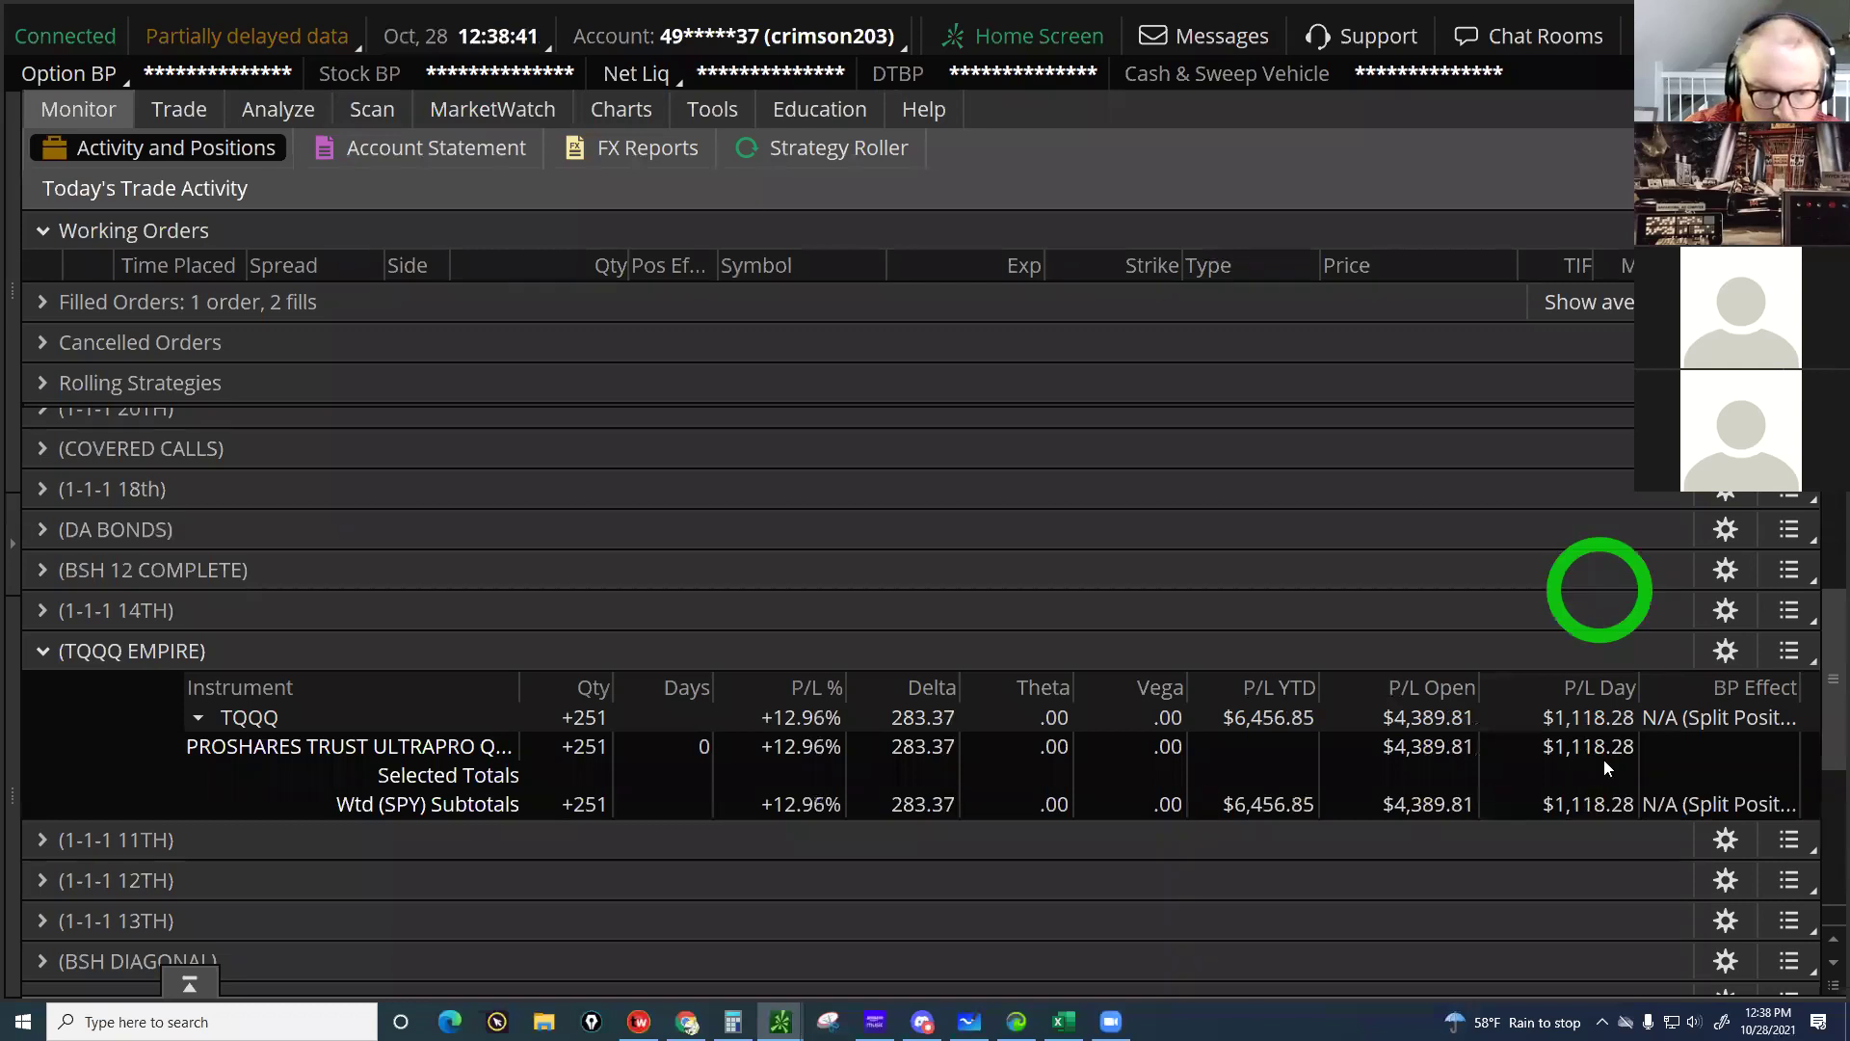
left_click(1595, 755)
left_click(1584, 718)
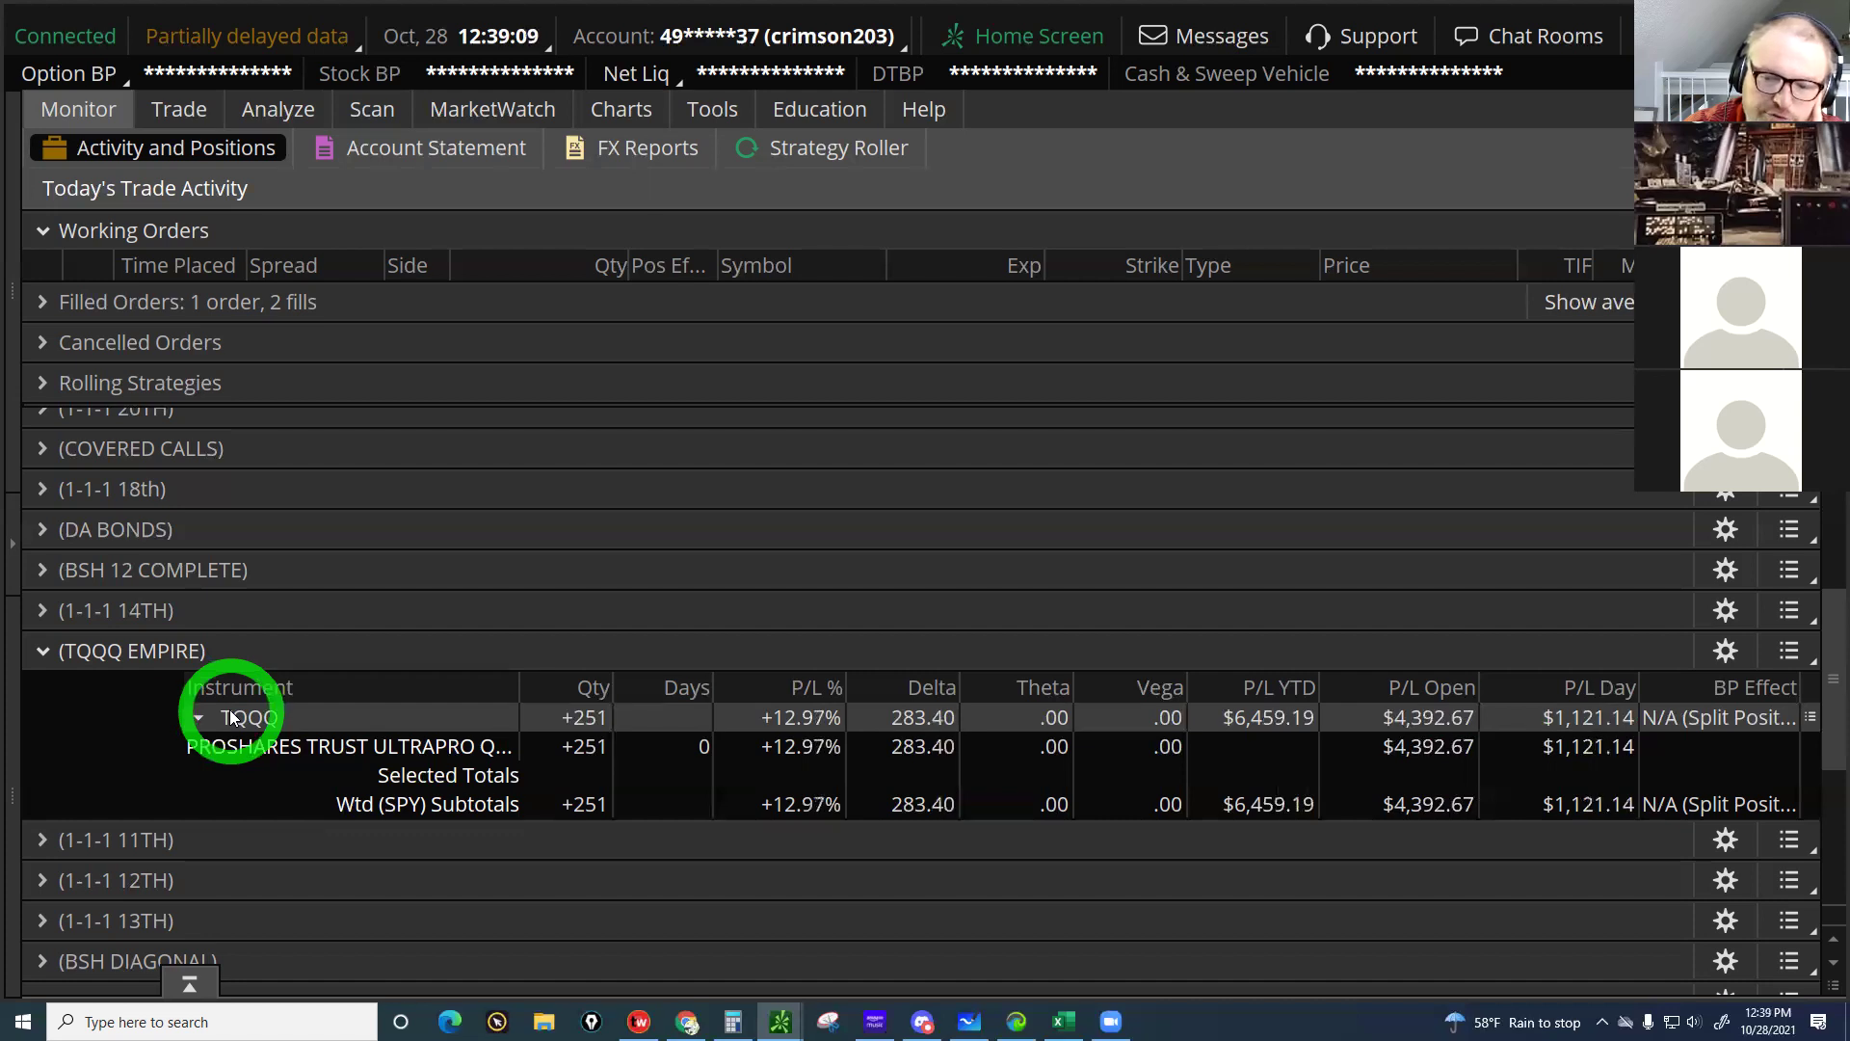
left_click(372, 784)
left_click(1430, 715)
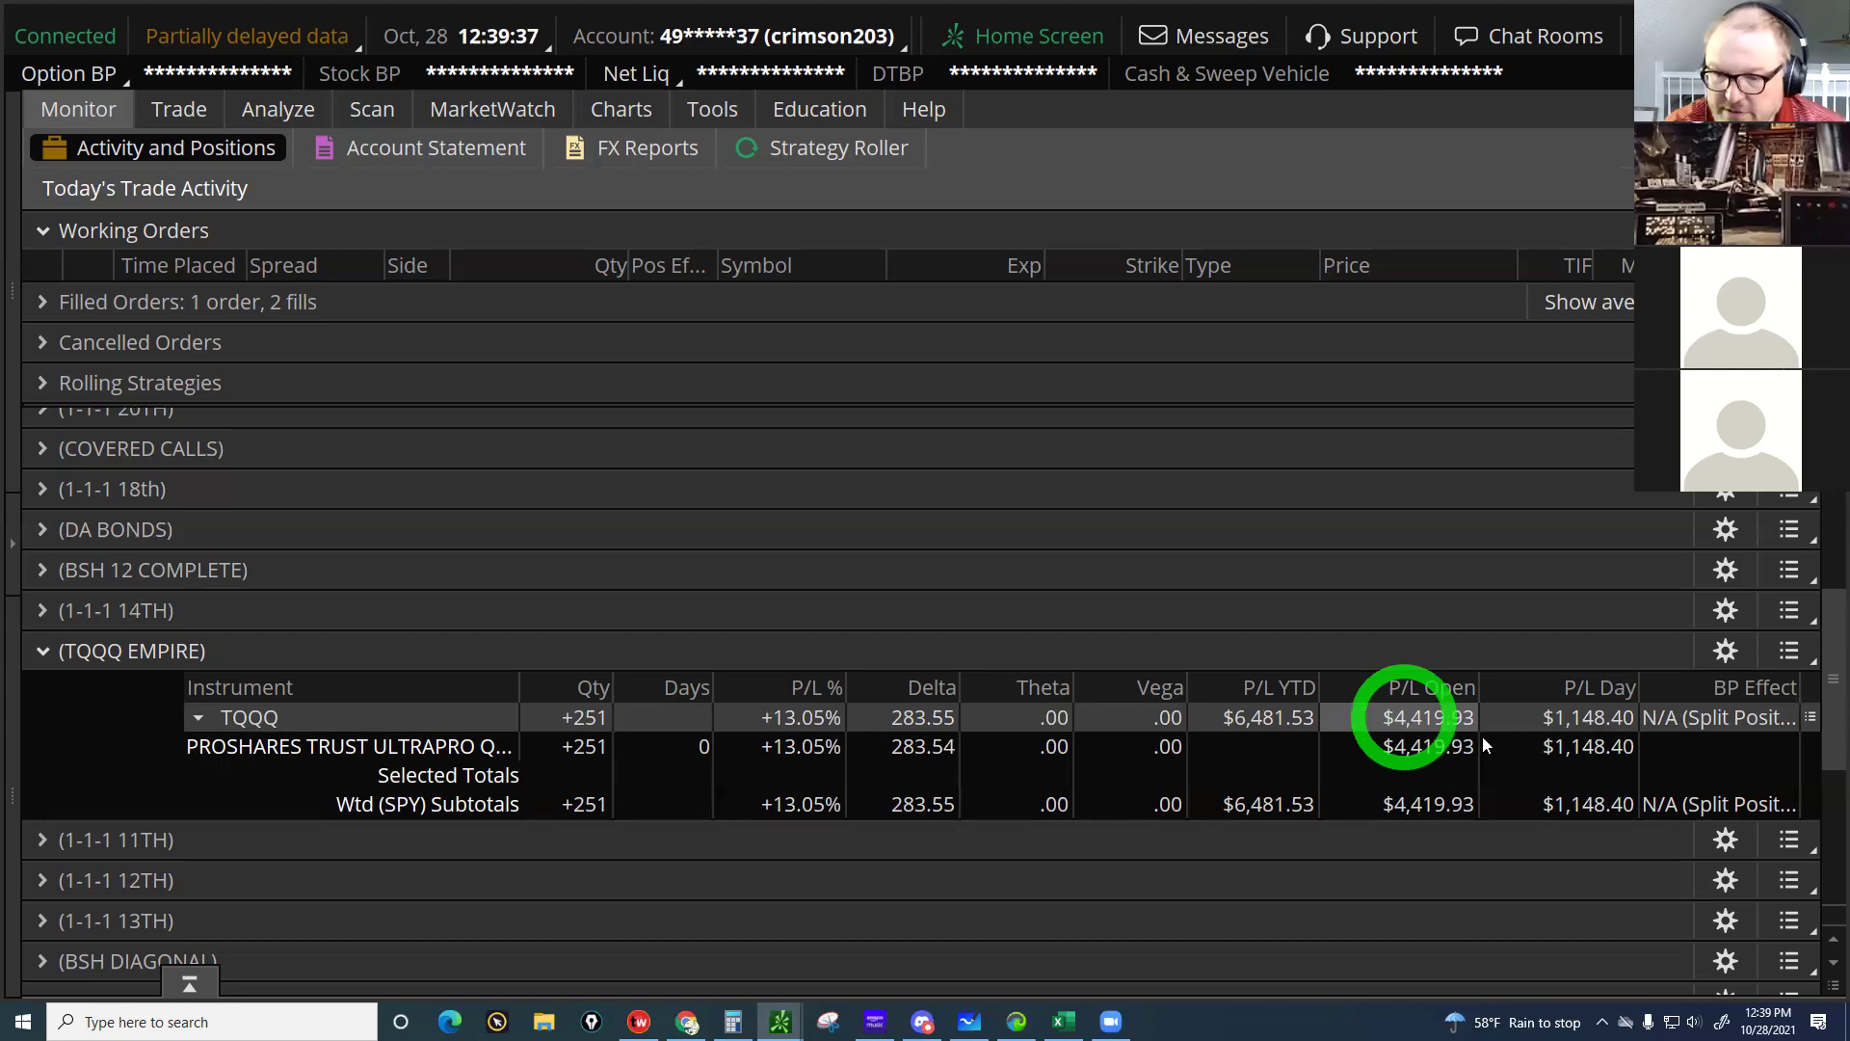
left_click(1467, 745)
left_click(1435, 721)
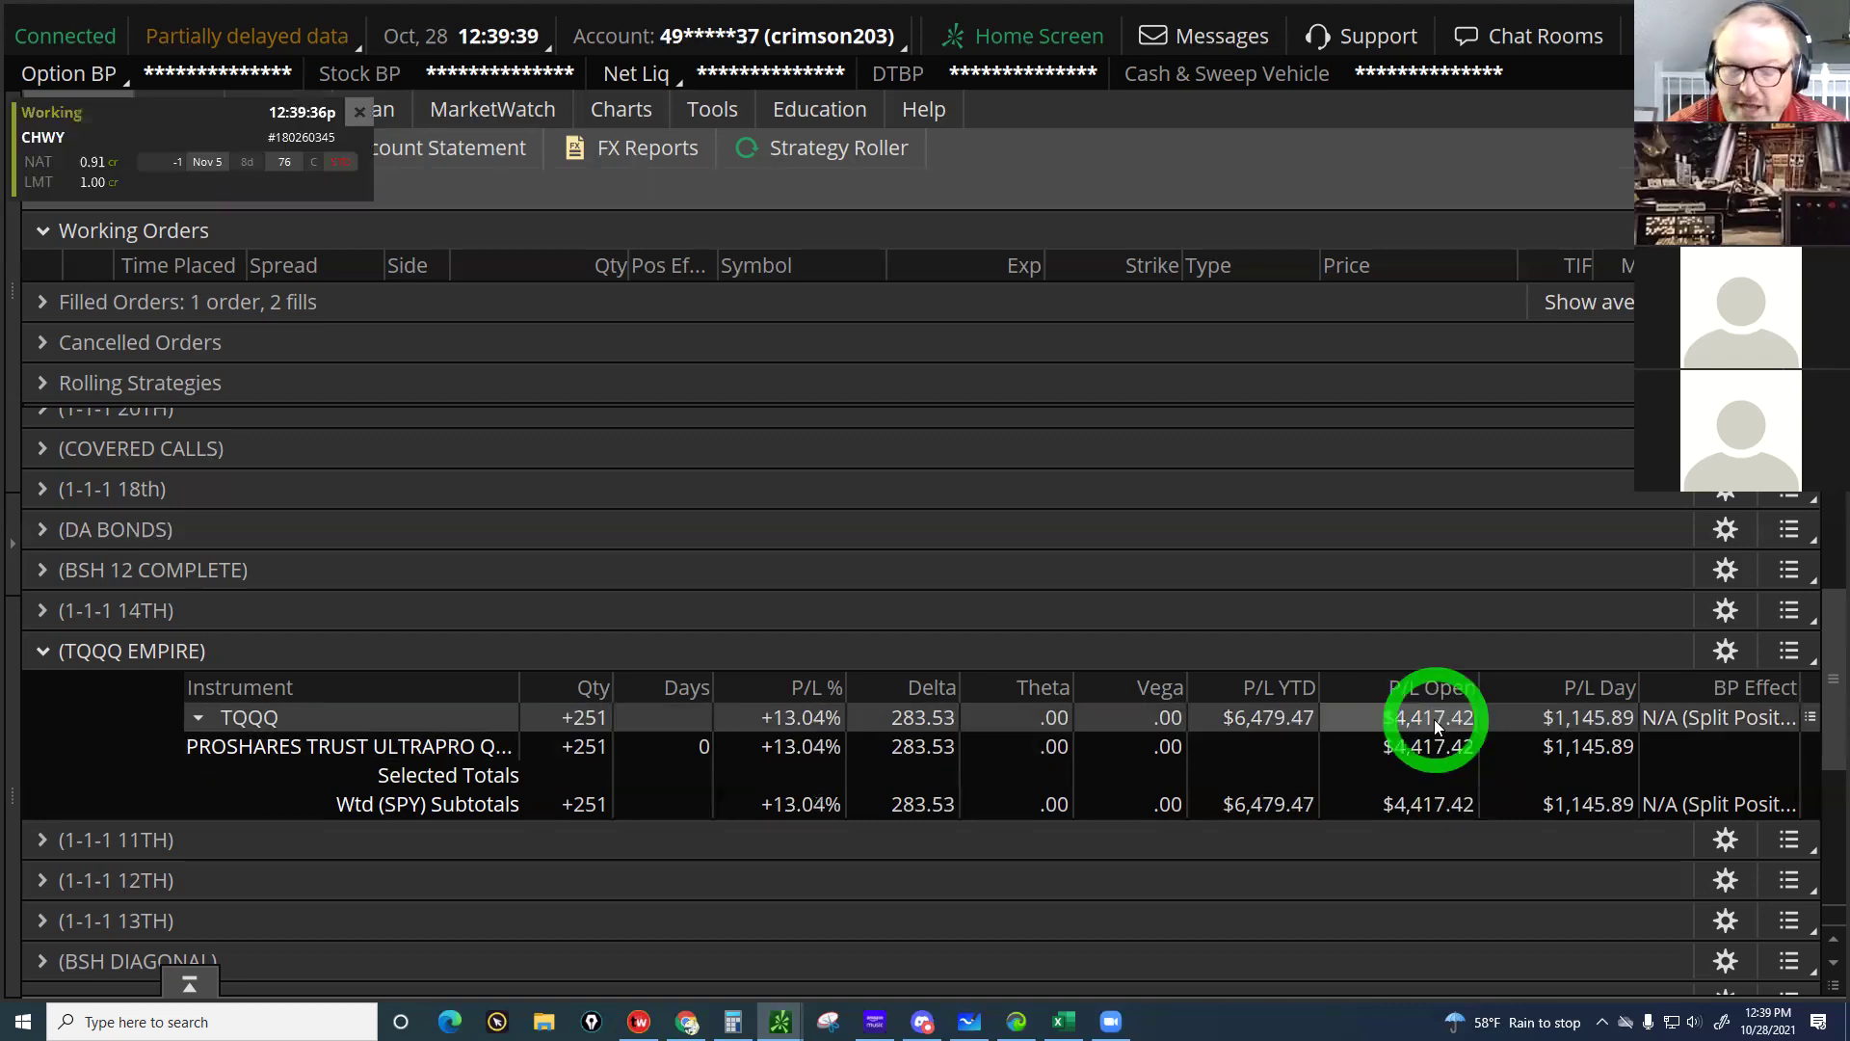